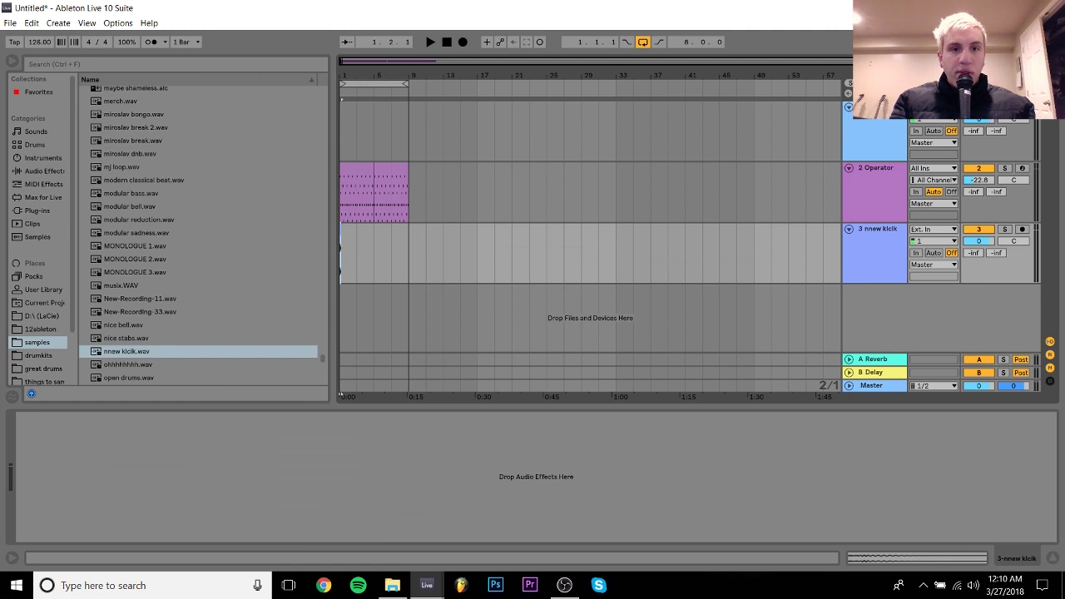
Open the kick clip at the start of track 3 and adjust its sample gain
drag(343, 76, 344, 208)
double_click(404, 231)
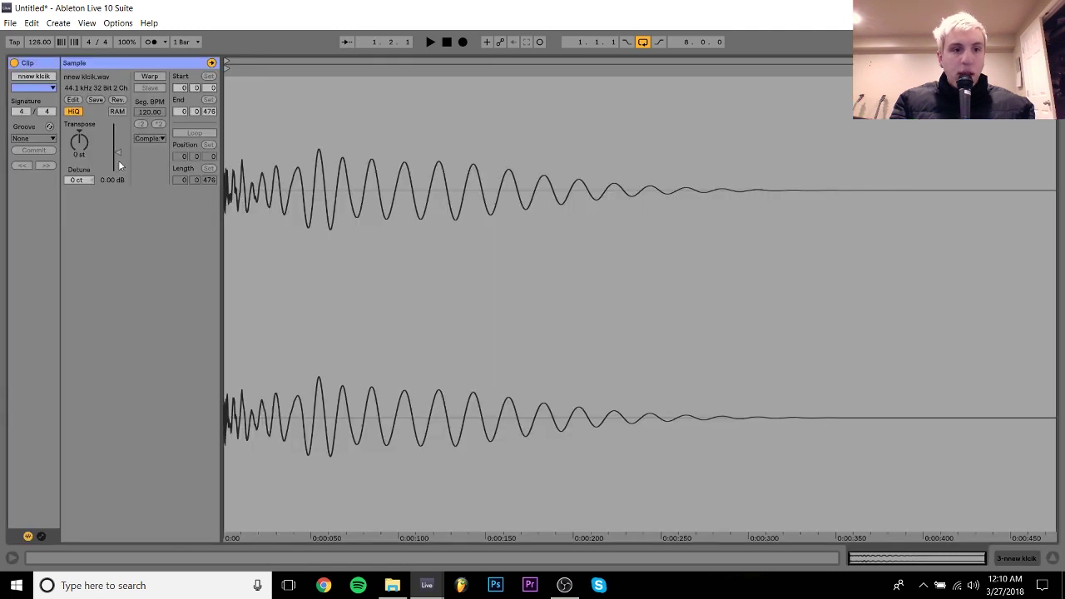
drag(119, 167, 119, 143)
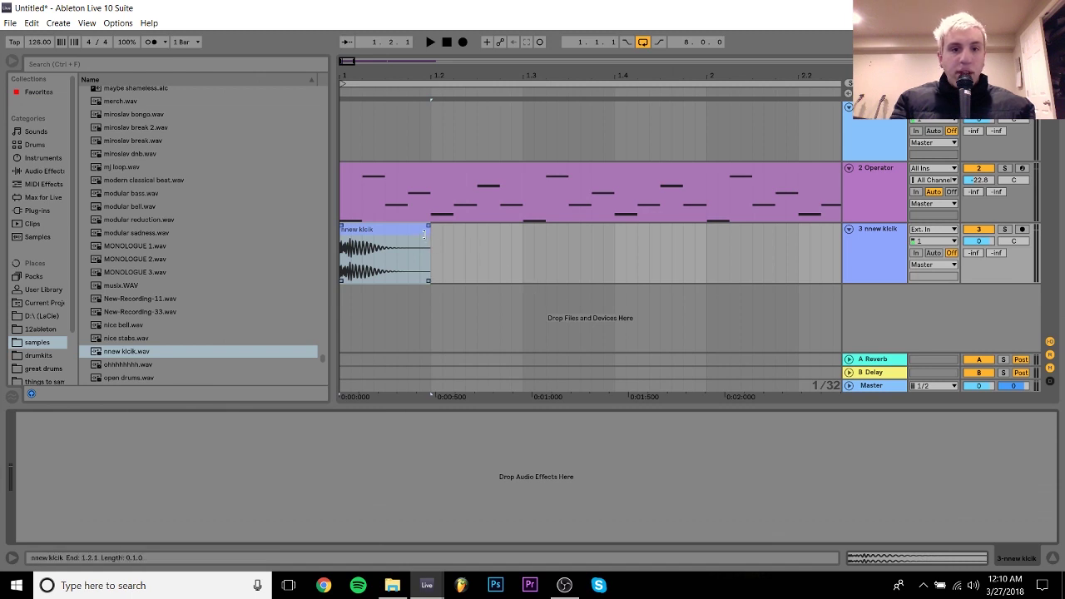
Duplicate the kick clip so that it plays on all four beats of bar 1
click(352, 237)
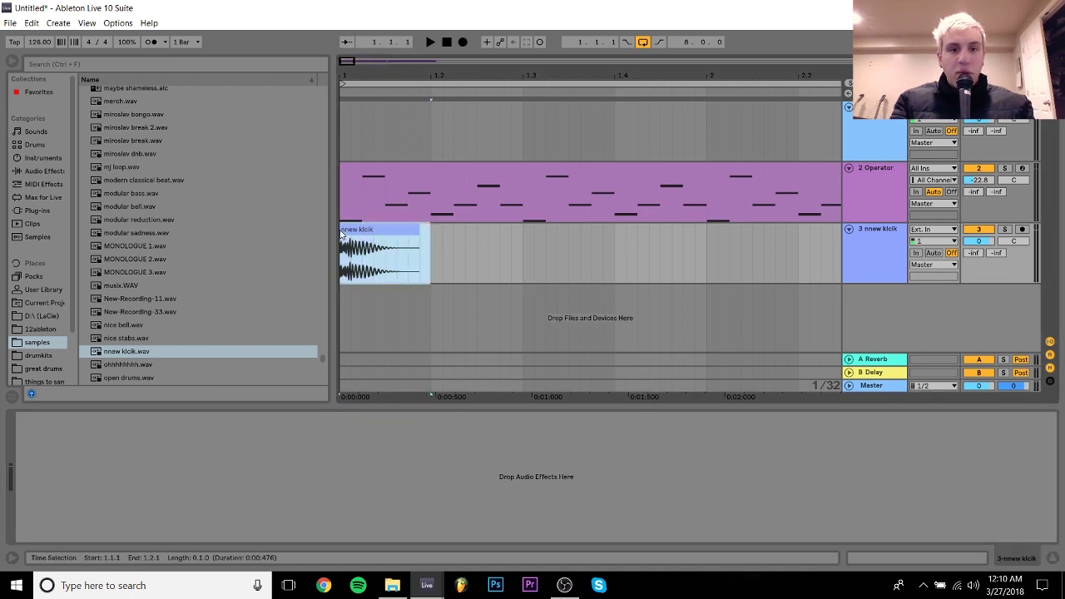
key(ctrl+d)
drag(428, 79, 376, 79)
key(ctrl+d)
key(ctrl+d)
key(ctrl+d)
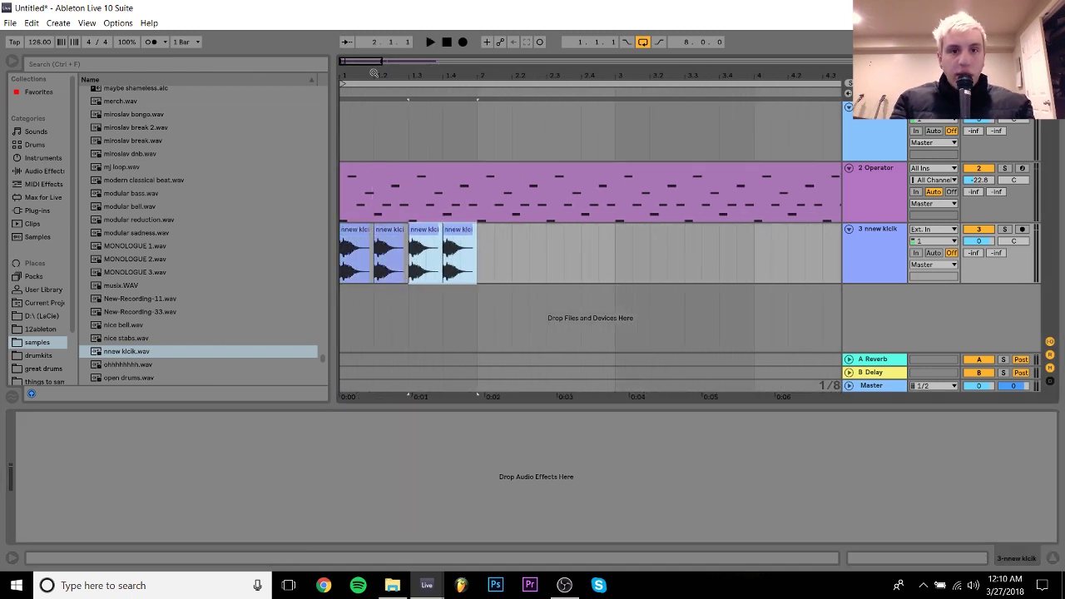
Repeat the kick clips up to the start of bar 9 and set the kick track's volume to -9.2 dB
key(minus)
key(ctrl+d)
key(ctrl+d)
key(ctrl+d)
key(ctrl+d)
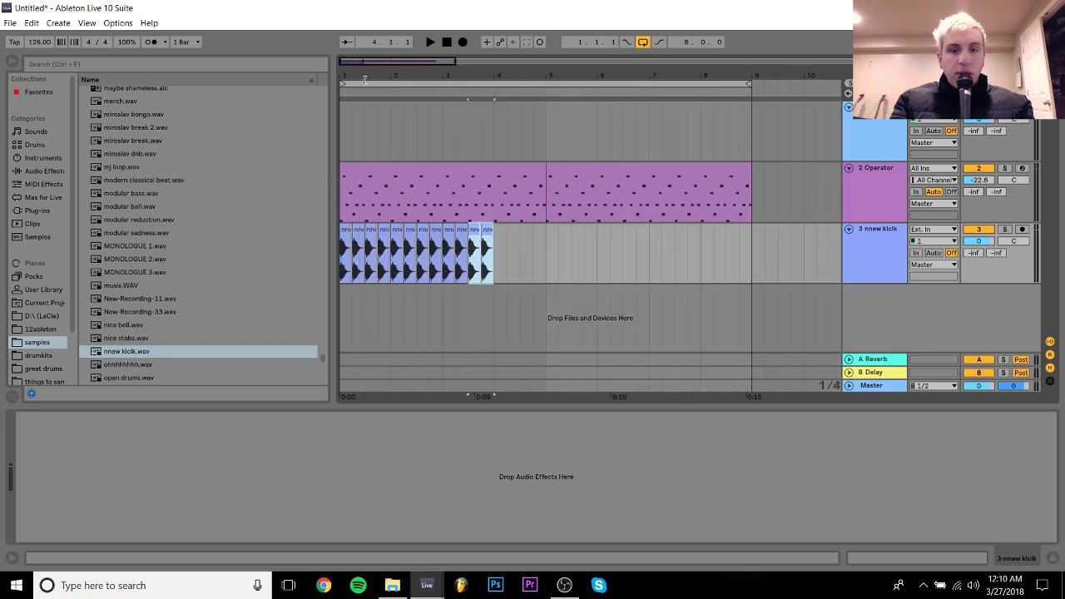
shift+click(346, 233)
key(ctrl+d)
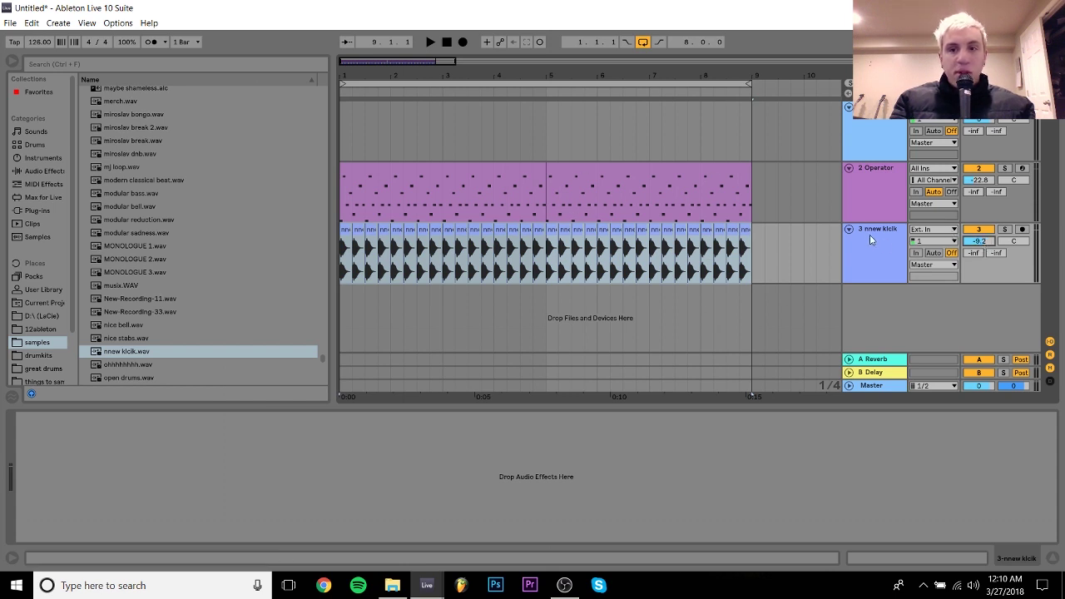
Play the arrangement to check the kick and mute the Operator track
key(space)
click(979, 230)
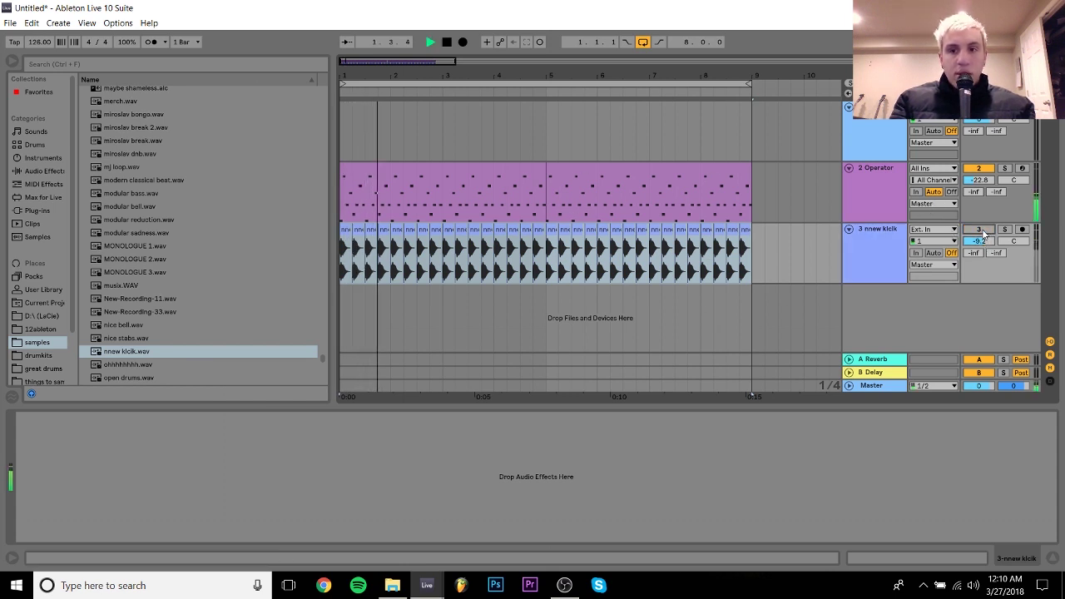
click(979, 168)
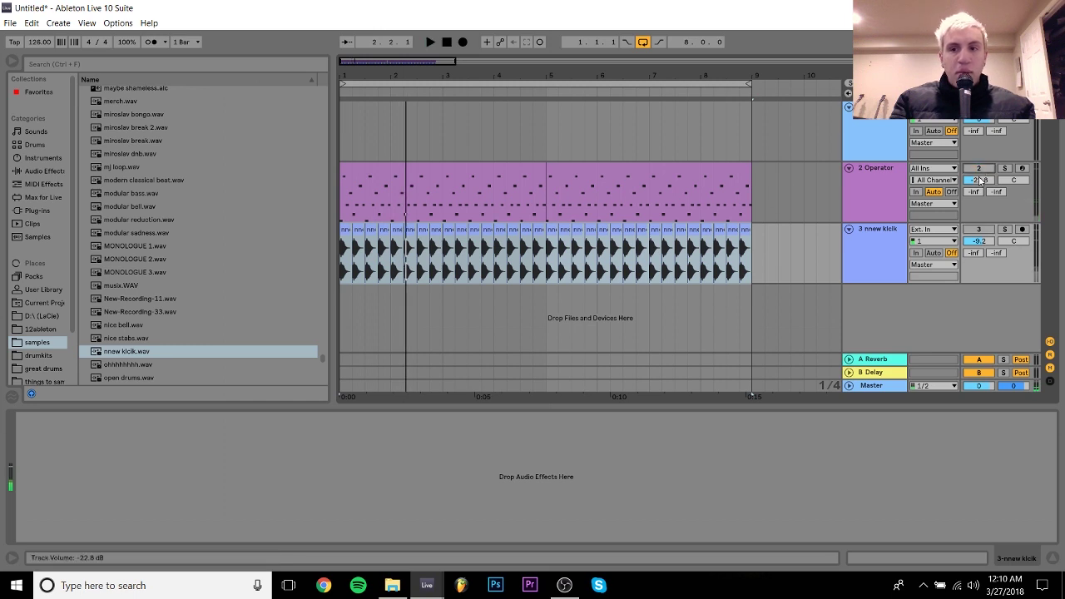
Add an EQ Eight audio effect to the kick track
click(890, 237)
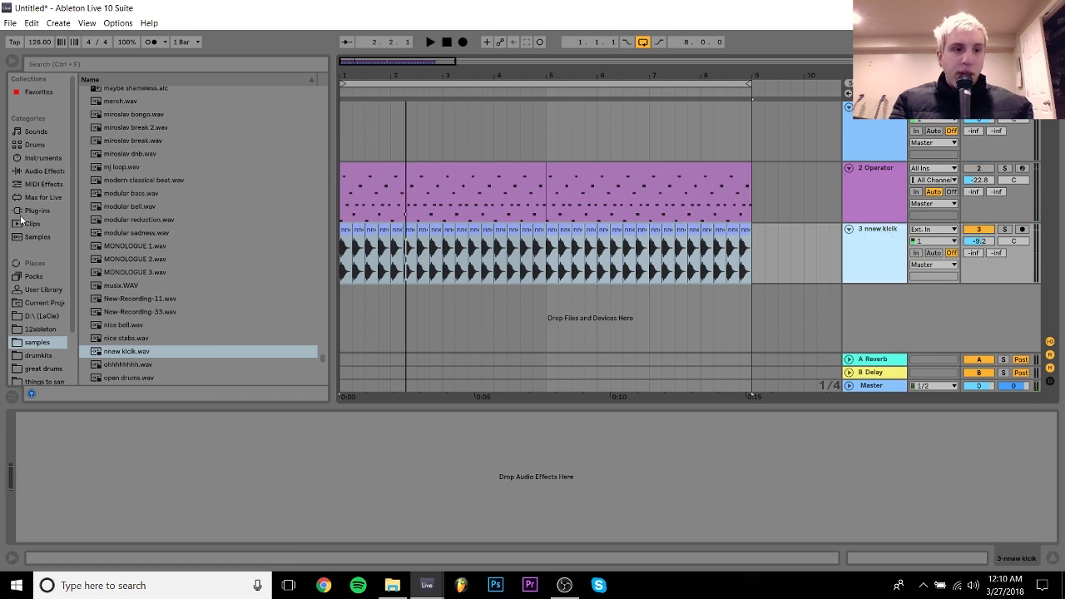
click(35, 173)
double_click(119, 242)
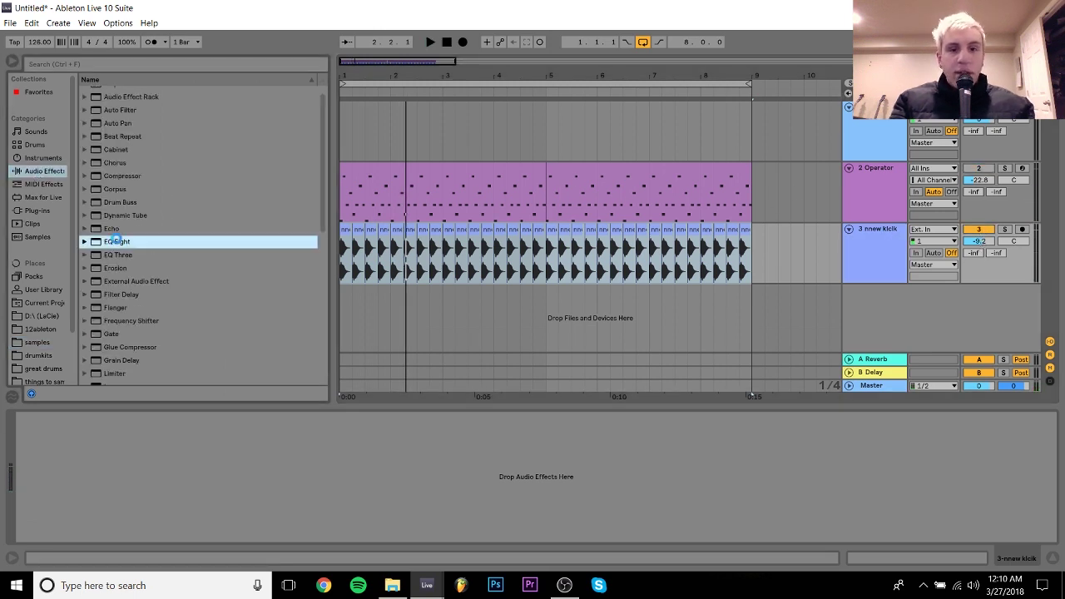
Enable band 8 of the EQ Eight as a steep low-pass filter and set its frequency to 115 Hz
click(291, 535)
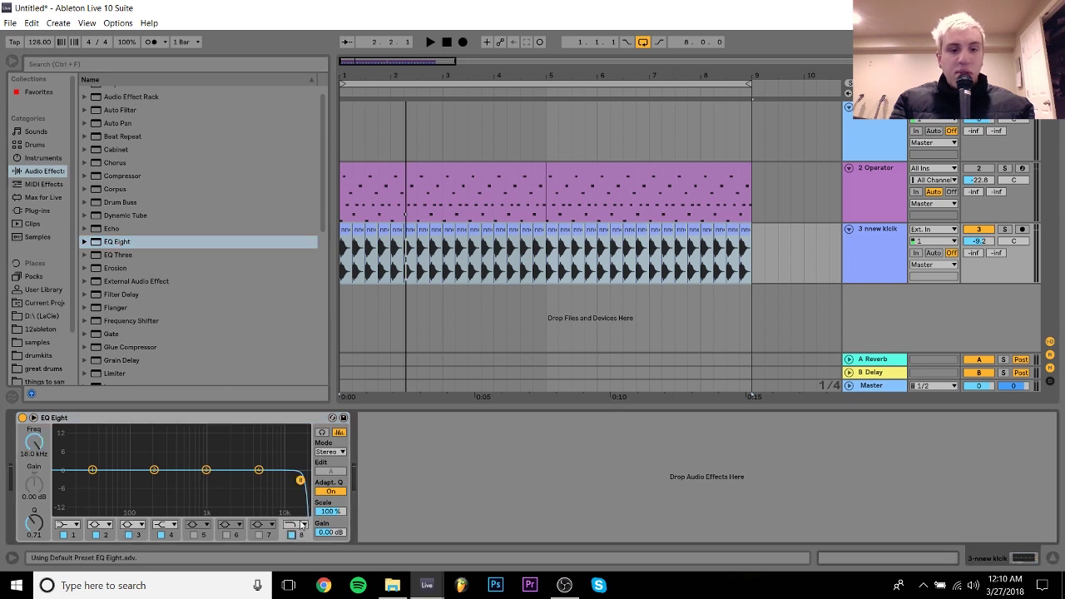
click(301, 524)
click(297, 534)
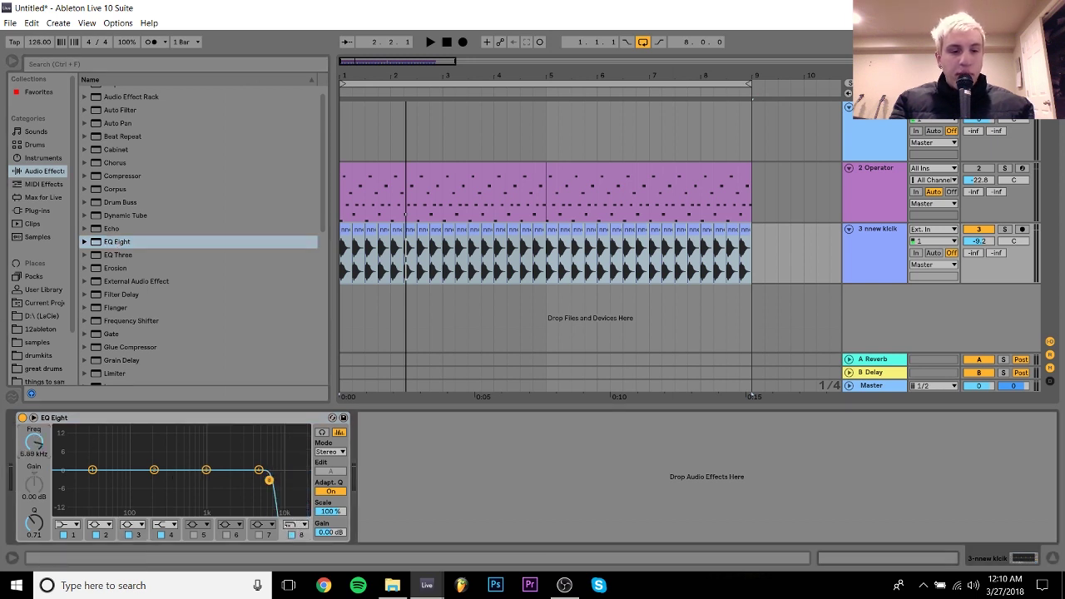
drag(196, 480, 162, 480)
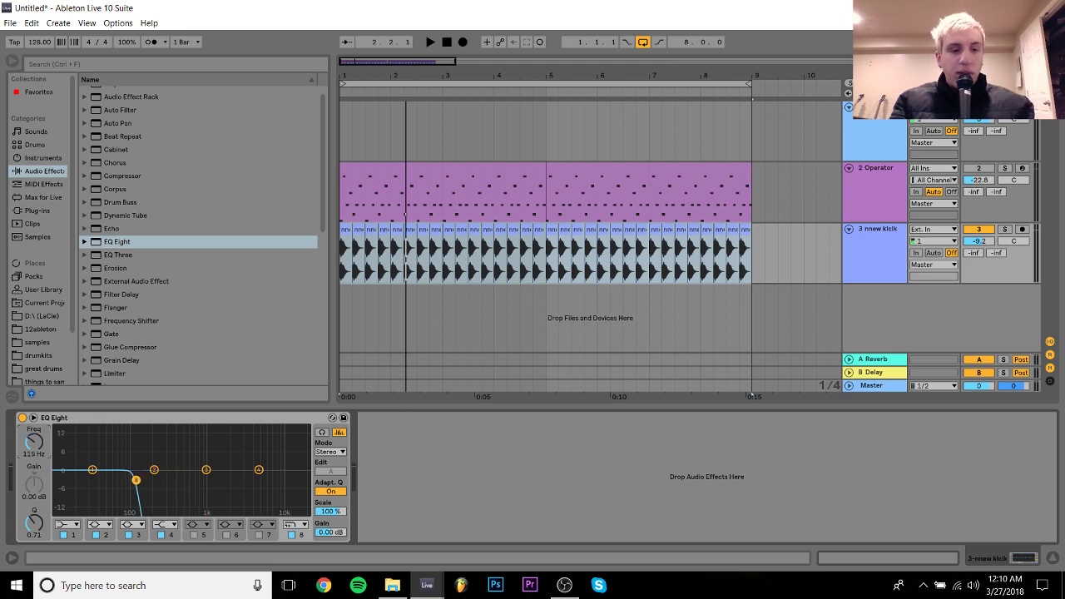
Play the kick with the EQ Eight bypassed and enabled to compare its low end with the full sound
key(space)
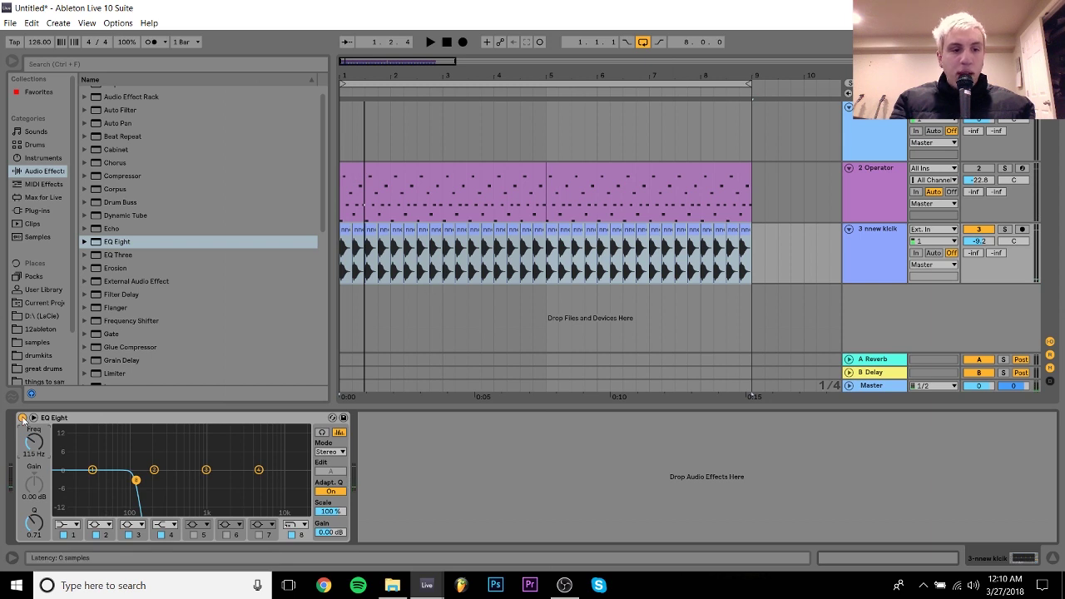
click(22, 418)
key(space)
key(space)
click(23, 419)
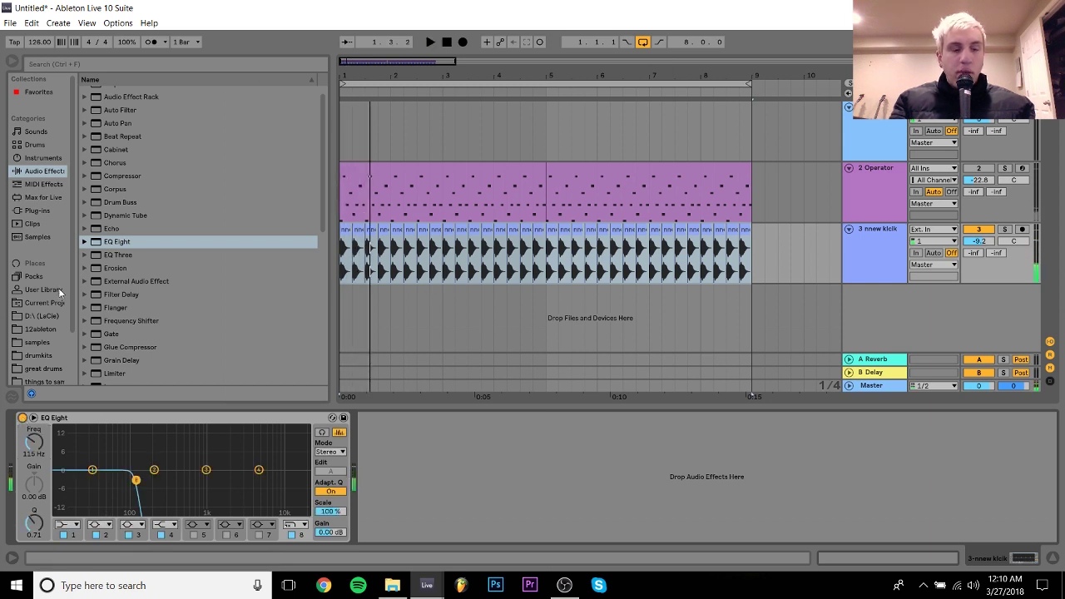
Open the VEDH2 Bassdrums folder of the vengeance deep house 2 pack in the samples place
click(36, 342)
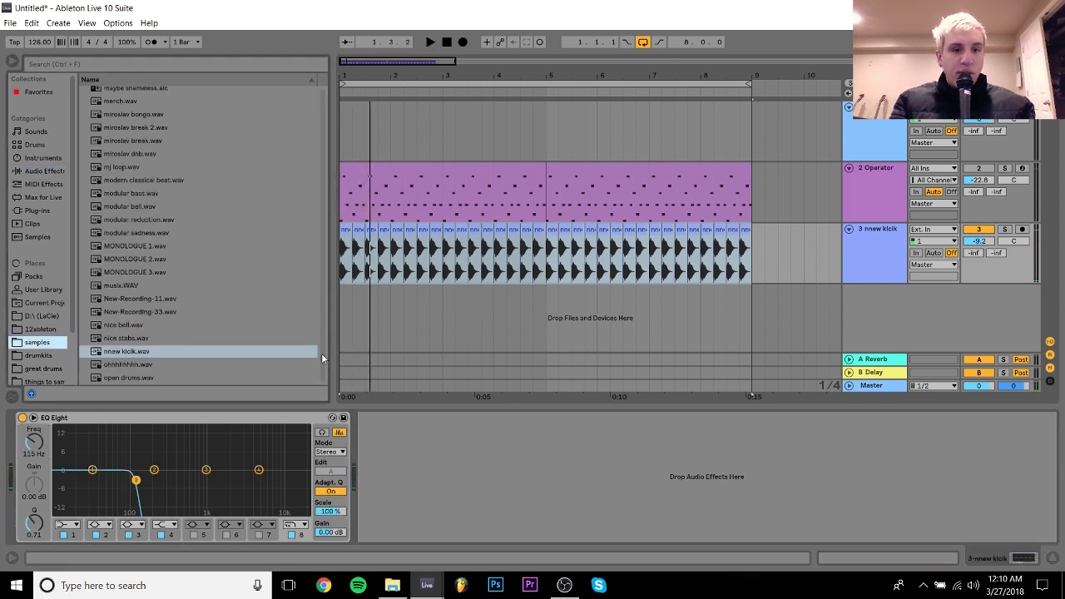
drag(323, 356, 321, 233)
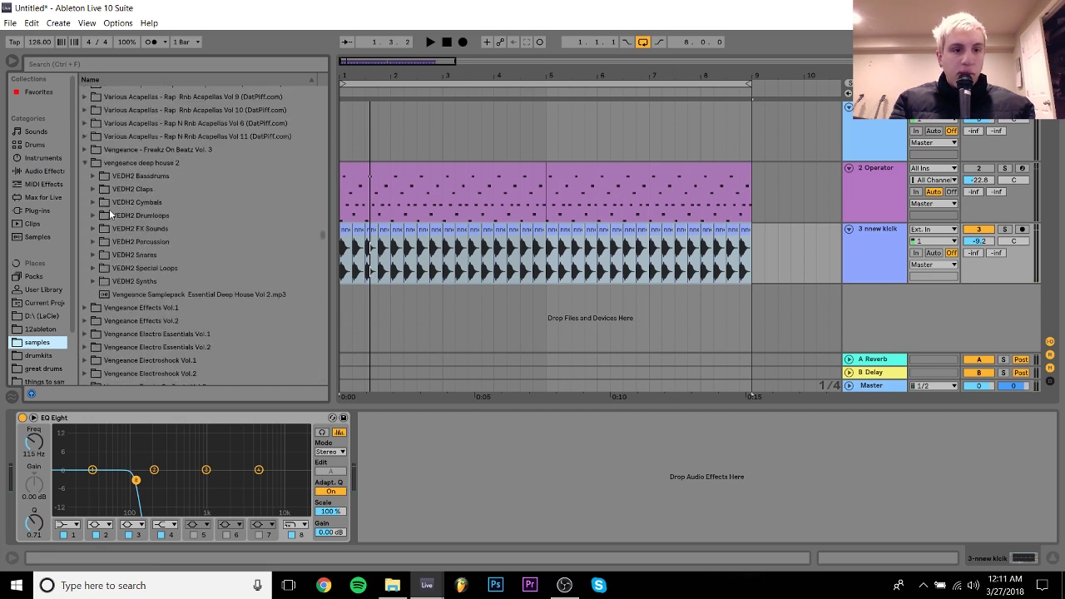
click(92, 174)
Audition the VEDH2 bass drum samples one after another up to about number 025 and go back to VEDH2 Bassdrum 022 F.wav
key(Down)
key(Down)
key(Down)
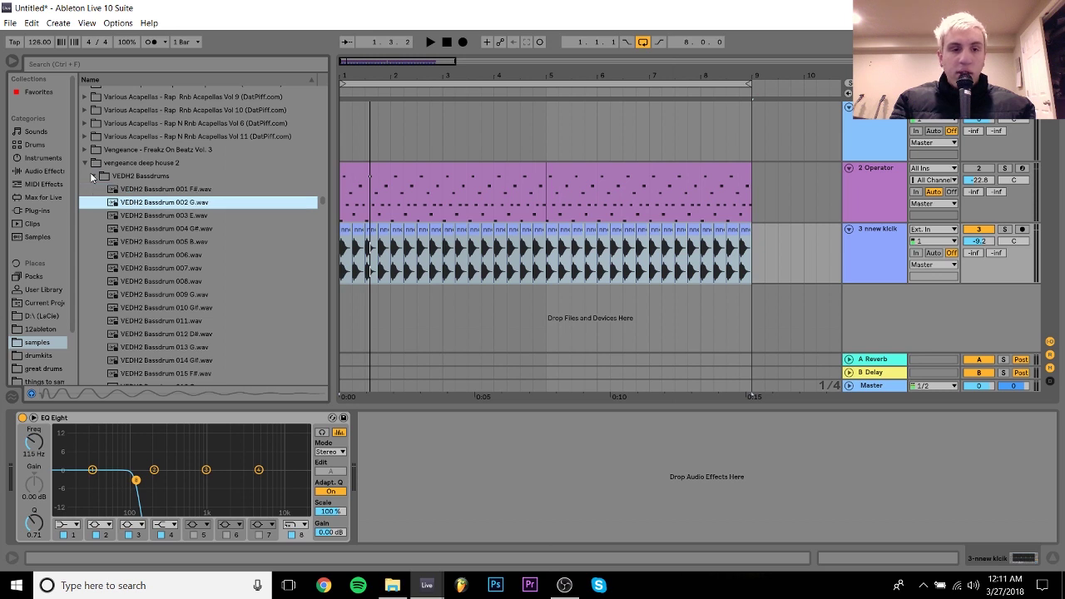
key(Down)
key(Down)
key(Down)
key(Down)
key(Down)
key(Down)
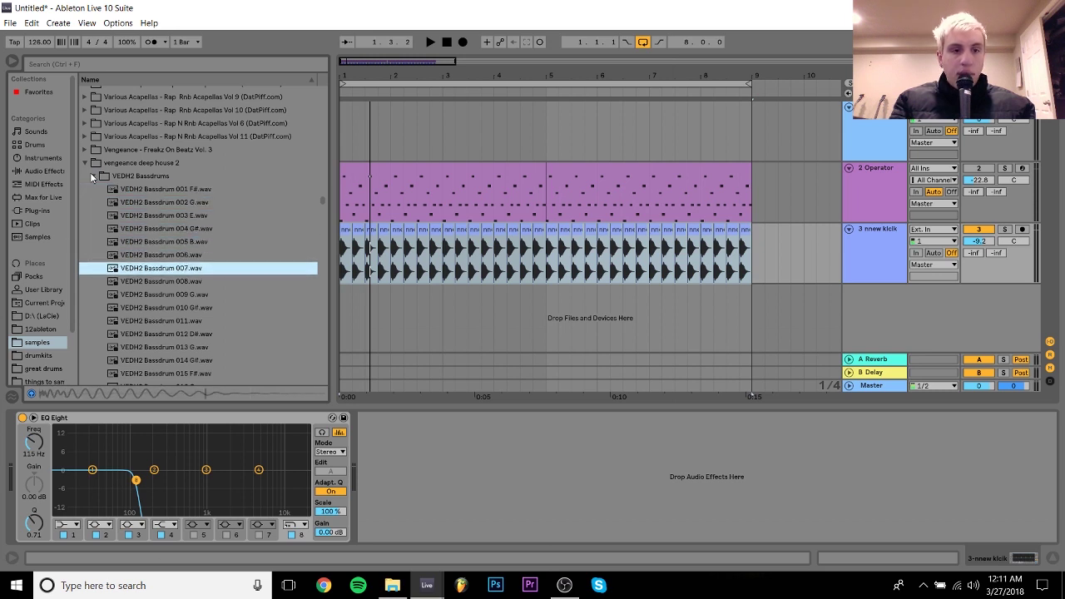
key(Up)
key(Down)
key(Down)
key(Down)
key(Down)
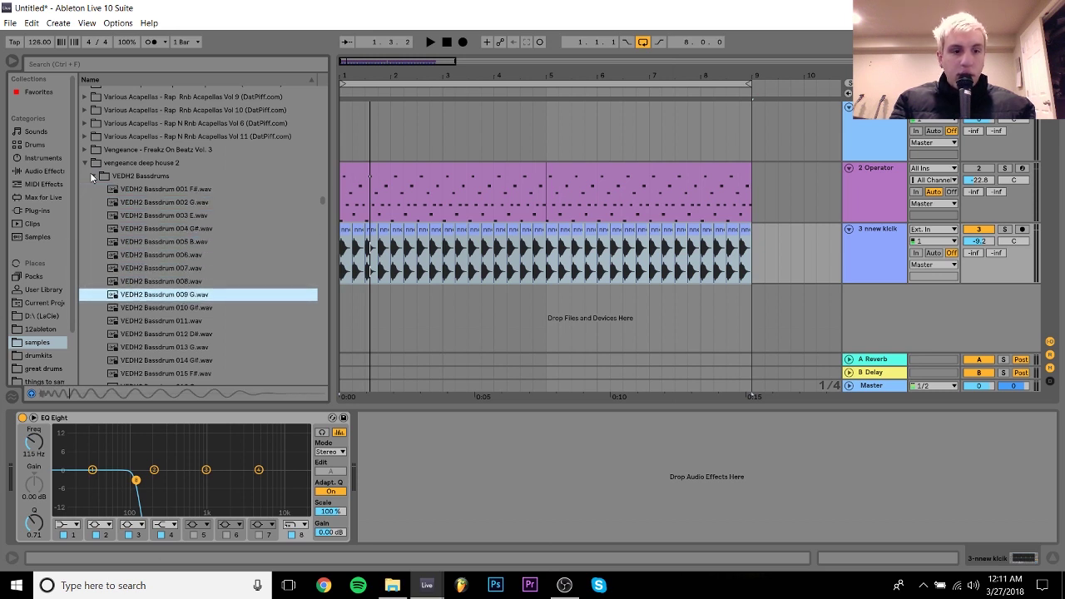
key(Down)
key(Down)
key(Down)
key(Down)
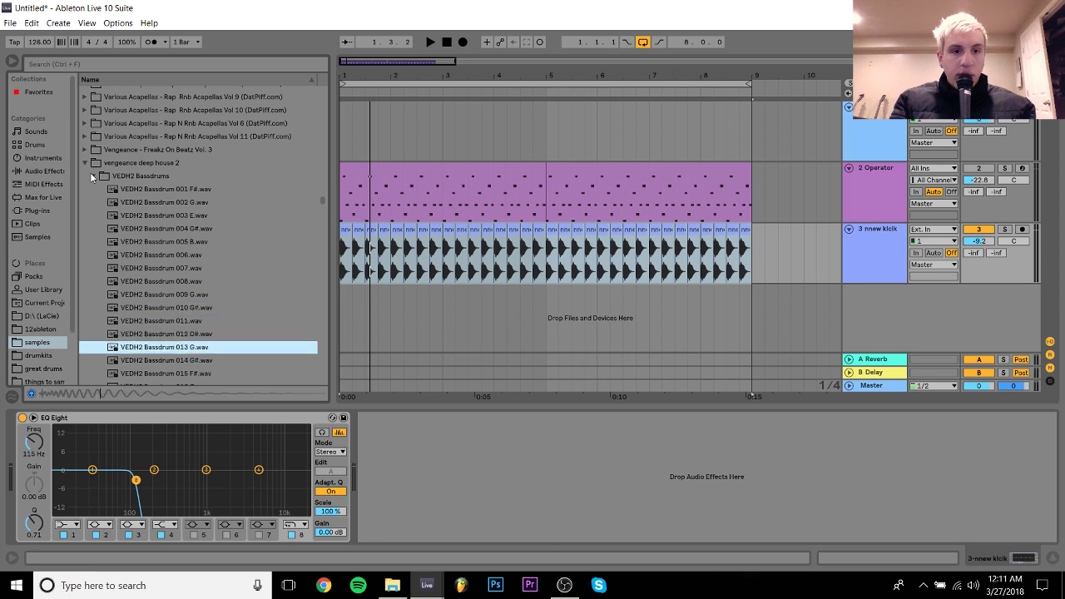
key(Up)
key(Up)
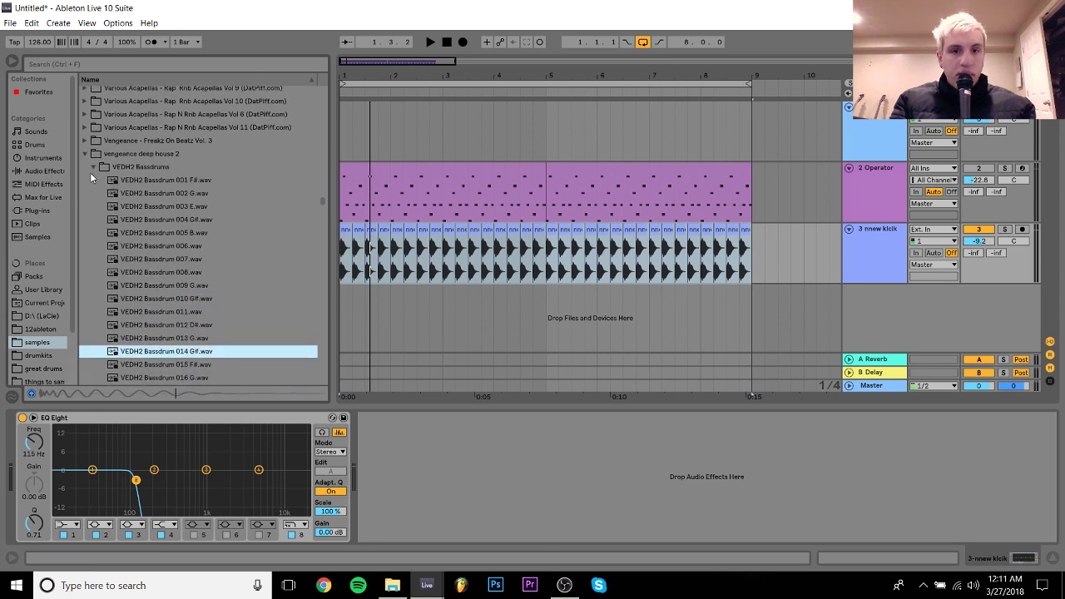
key(Down)
key(Down)
key(Down)
key(Down)
key(Down)
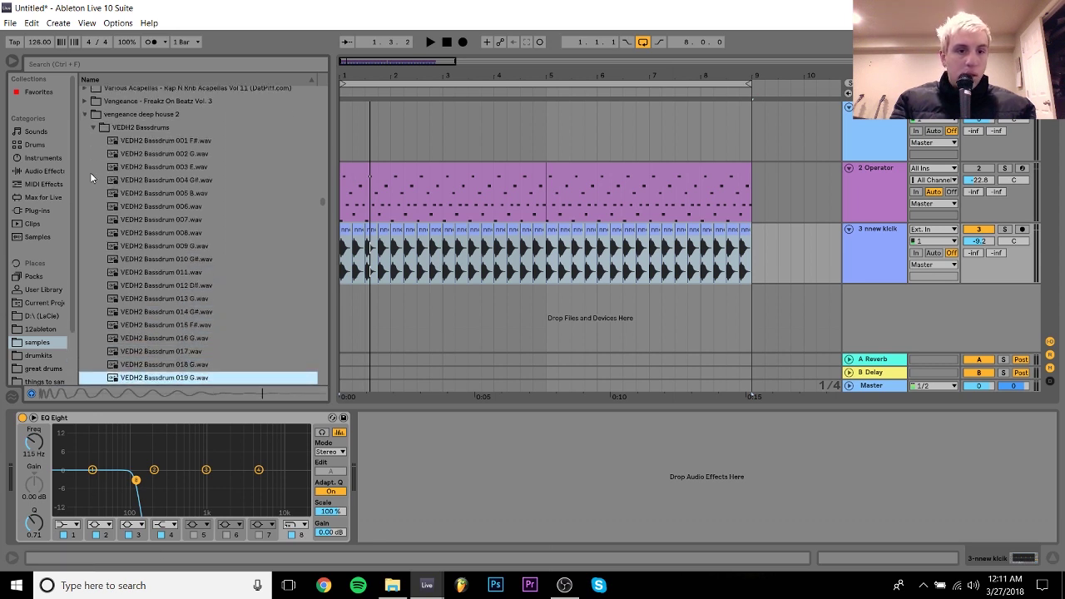
key(Down)
key(Down)
key(Down)
key(Down)
key(Up)
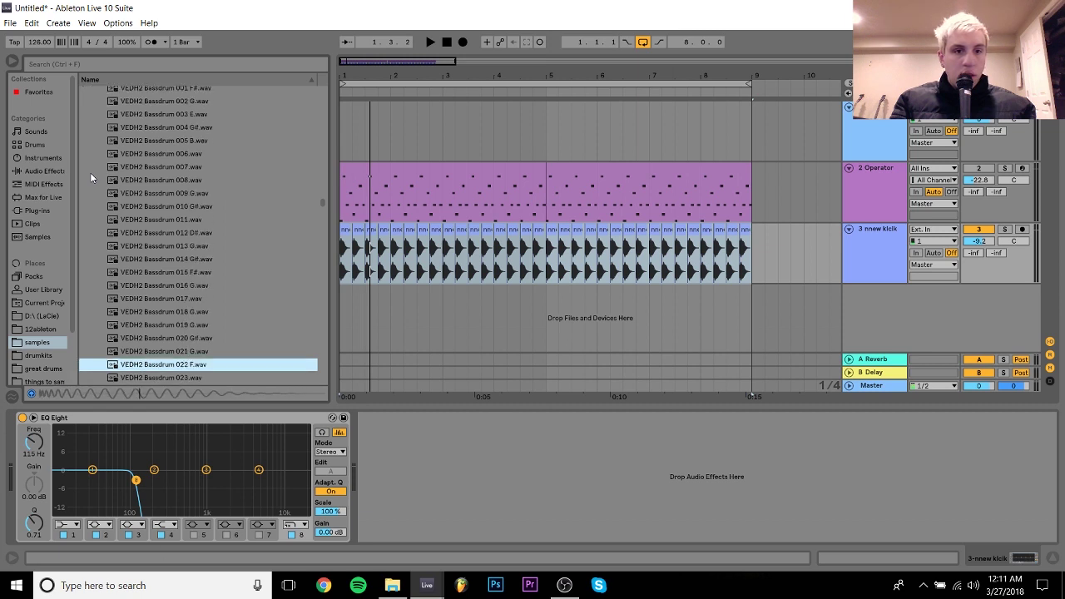
key(Down)
key(Down)
key(Down)
key(Up)
key(Up)
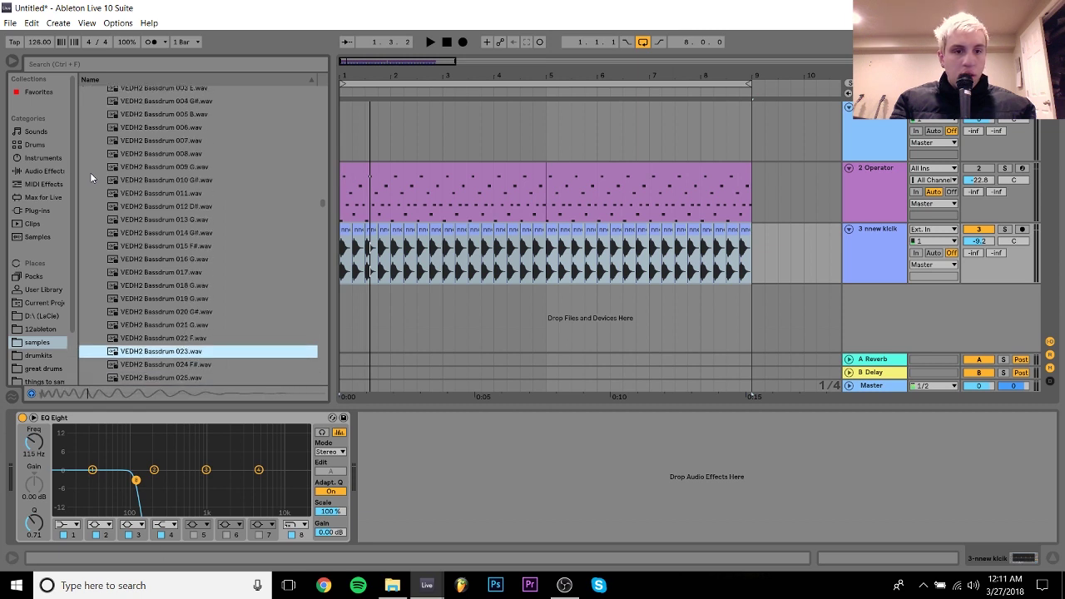
key(Down)
key(Down)
key(Up)
key(Up)
key(Up)
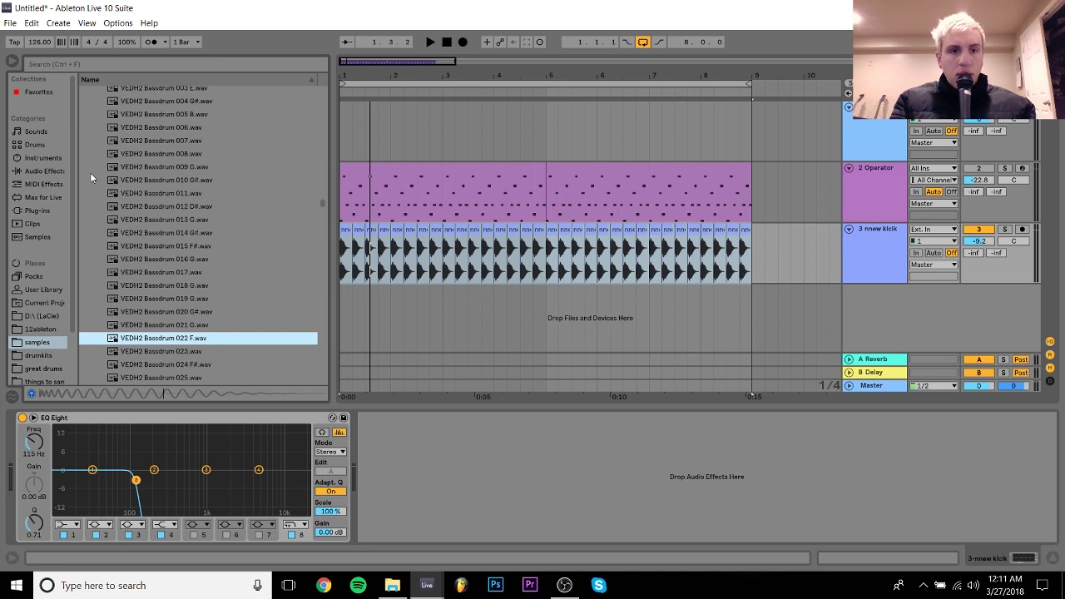
Place VEDH2 Bassdrum 022 F.wav at bar 1 on a new audio track below the kick and shorten its end to about 1.1.4
drag(267, 337, 346, 304)
drag(340, 80, 342, 208)
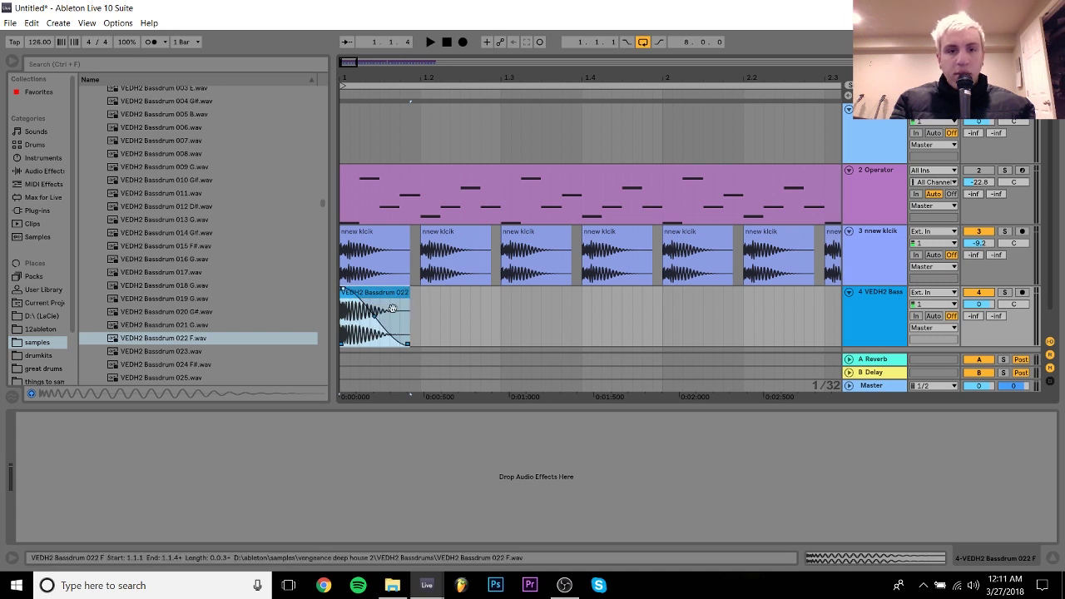
drag(408, 297, 400, 296)
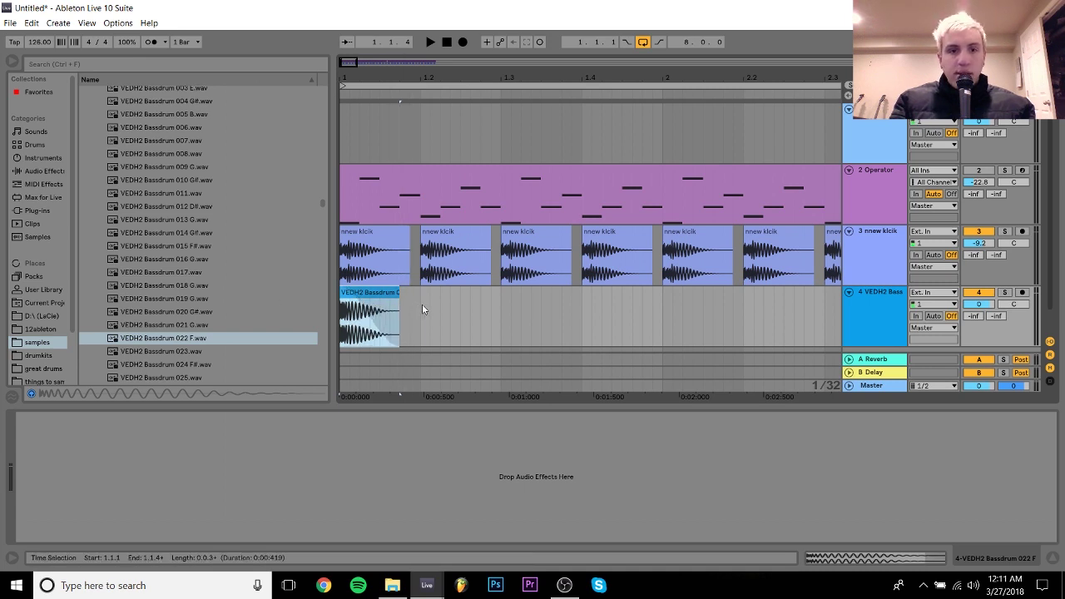
Try duplicating the bass drum clip onto beats 2 to 4 of bar 1 and undo the copies
shift+click(422, 304)
key(ctrl+d)
key(ctrl+d)
key(ctrl+d)
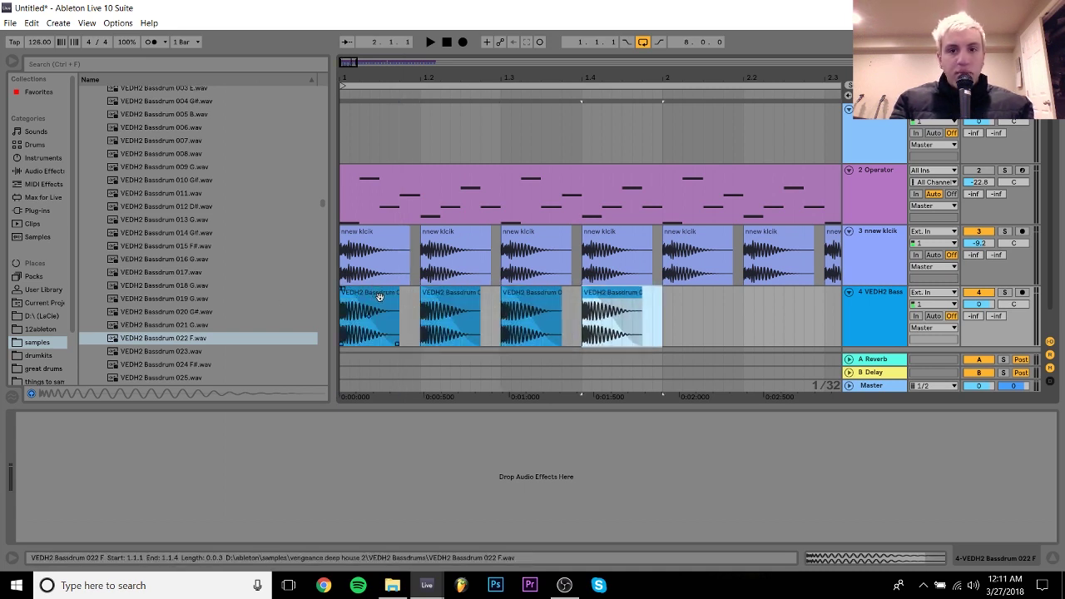
key(ctrl+z)
key(ctrl+z)
key(ctrl+z)
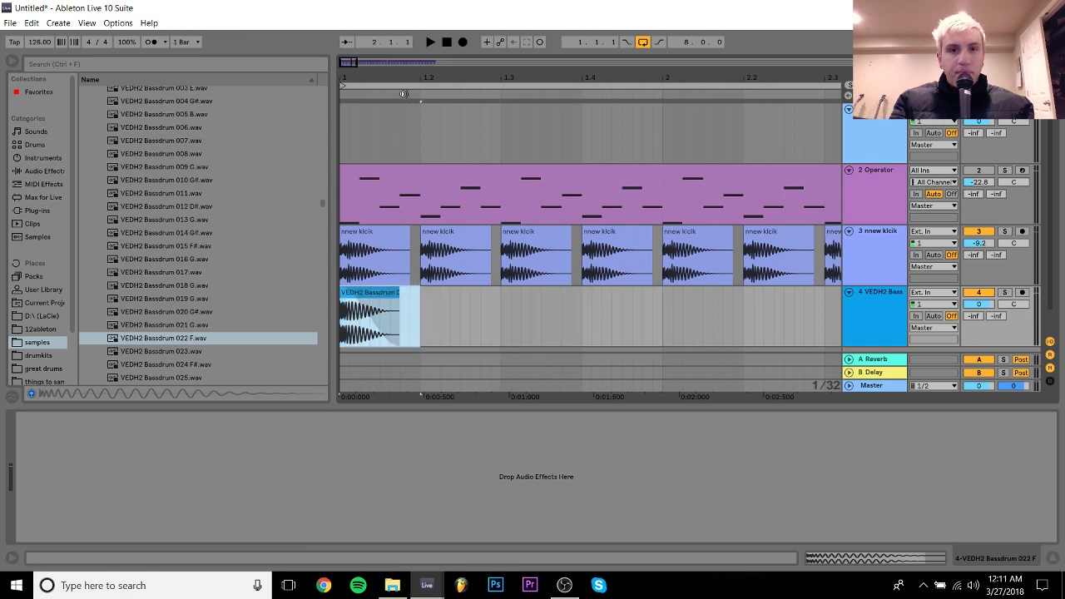
Consolidate the trimmed bass drum clip ending at 1.1.4 and turn off its warping
drag(376, 70, 378, 125)
click(453, 291)
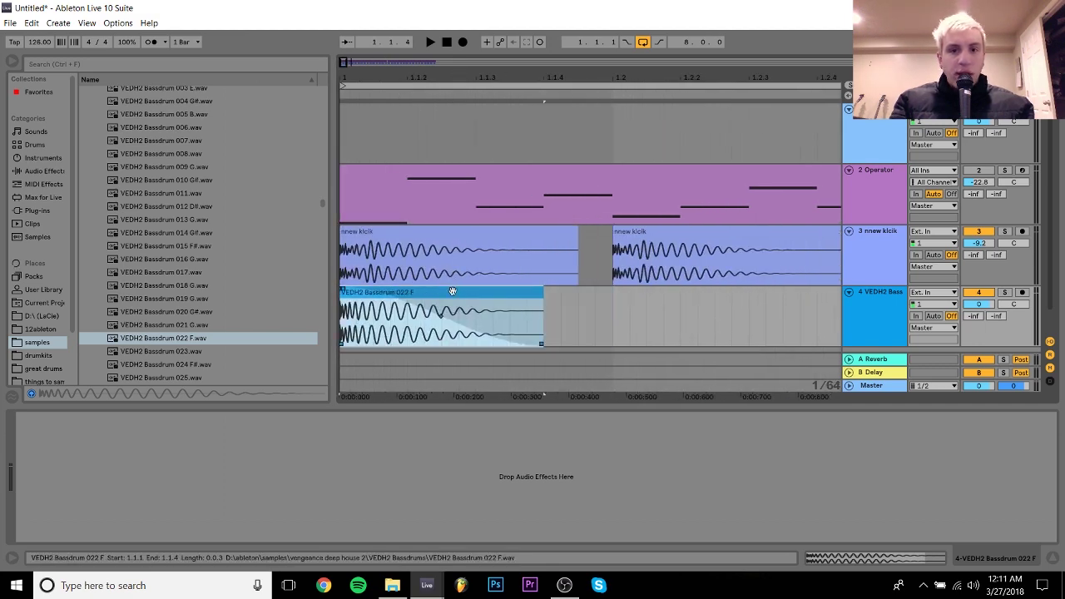
double_click(452, 291)
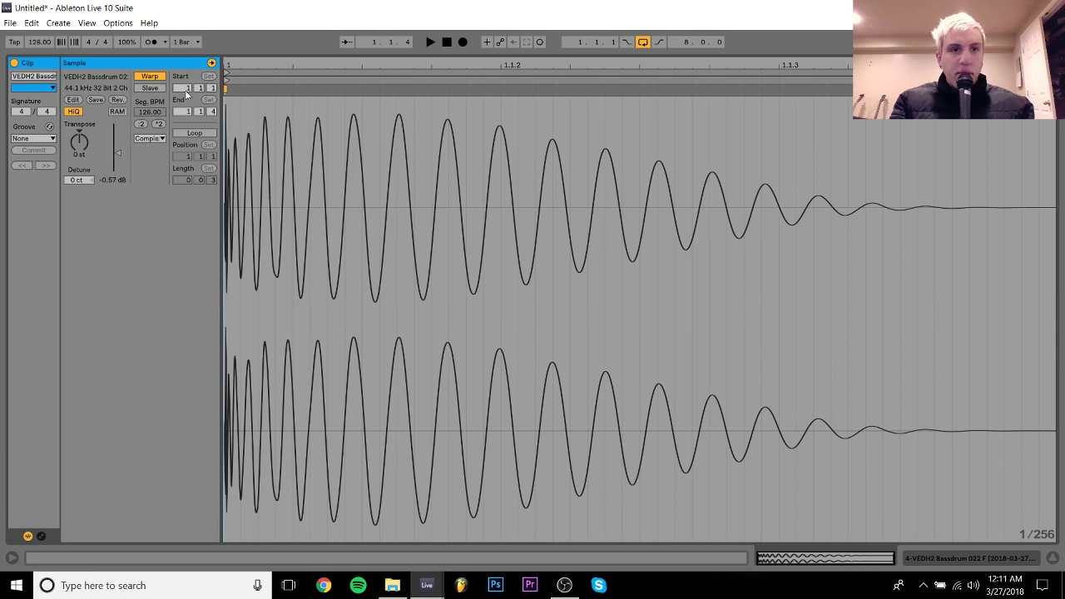
click(150, 77)
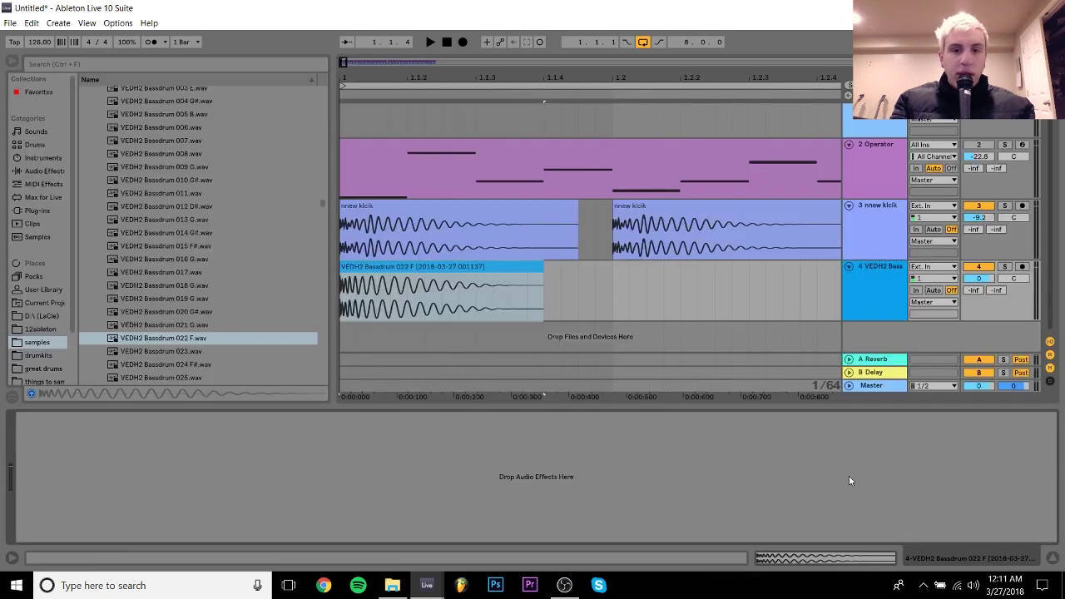
Duplicate the consolidated bass drum clip onto beats 2, 3 and 4 of bar 1 on the VEDH2 Bassdrum track
shift+click(613, 294)
key(ctrl+d)
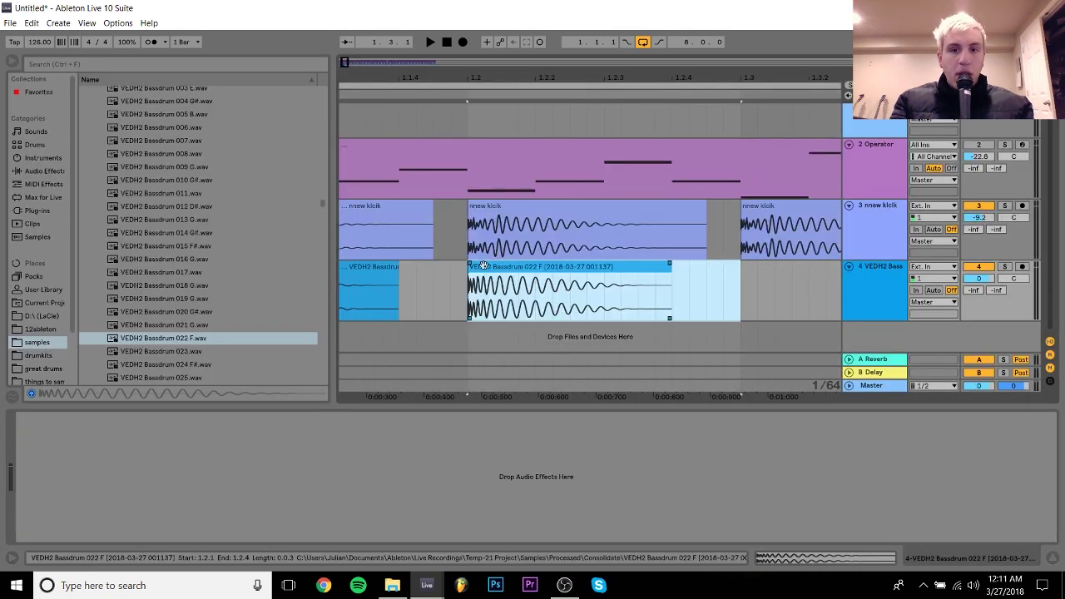
drag(533, 76, 533, 37)
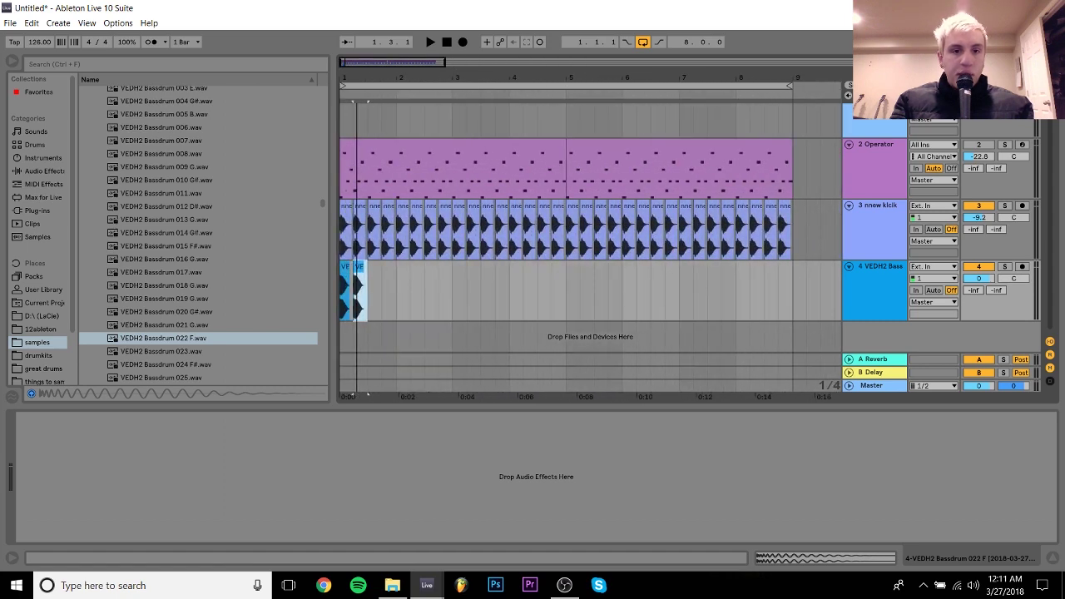
key(ctrl+d)
key(ctrl+d)
Duplicate the four bass drum clips of bar 1 through to the end of bar 8
drag(394, 288, 343, 282)
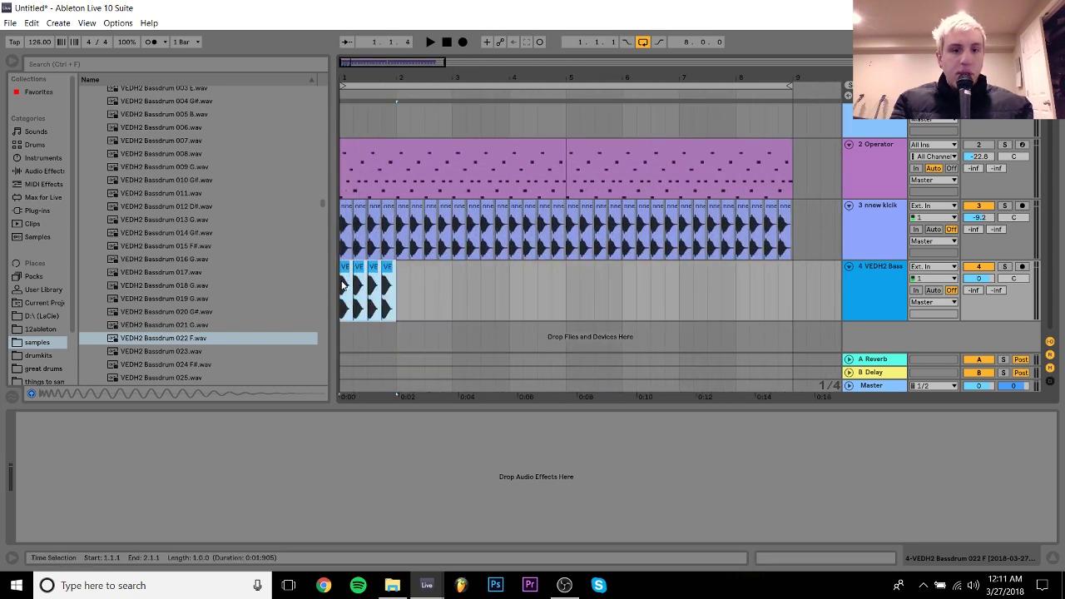
key(ctrl+d)
key(ctrl+d)
key(ctrl+d)
key(ctrl+d)
key(ctrl+d)
key(ctrl+d)
key(ctrl+d)
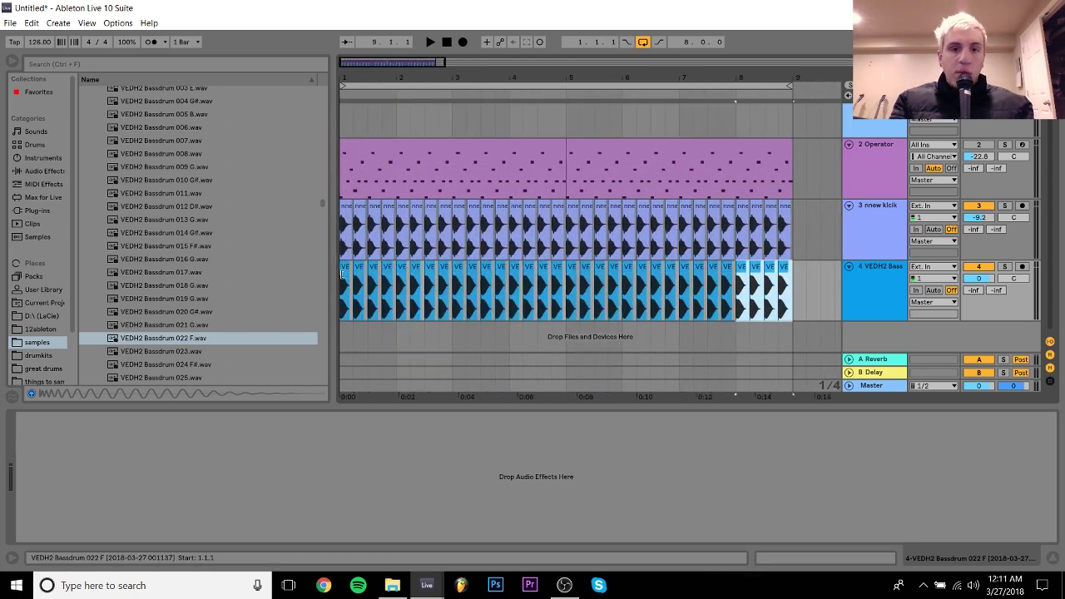
Rename the nnew kicik track as low kick and the VEDH2 Bassdrum track as high kick
click(343, 267)
click(879, 215)
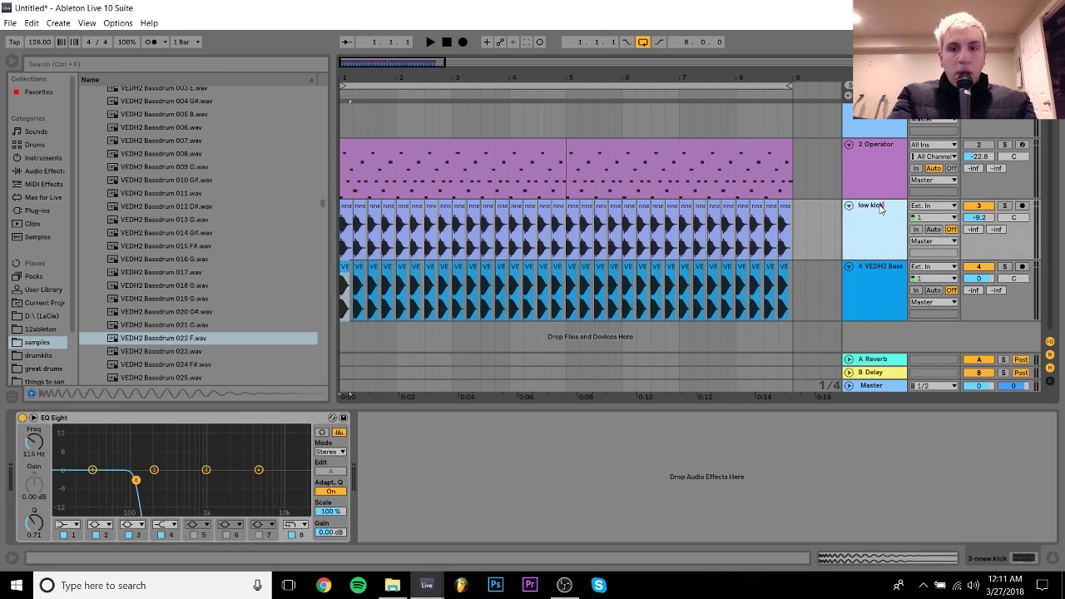
key(Down)
key(ctrl+r)
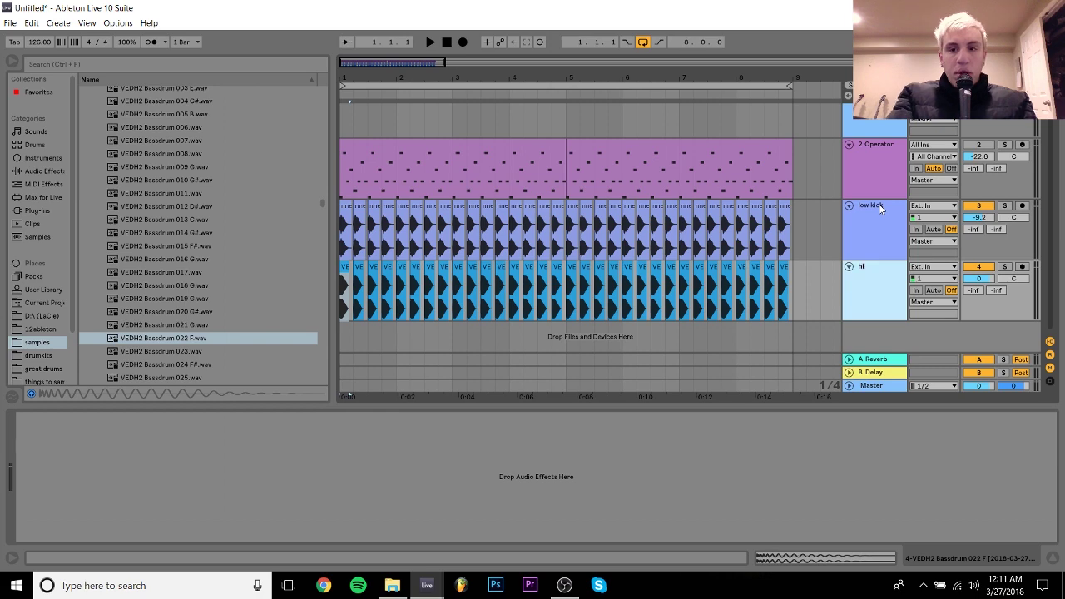
text(high kick)
key(Return)
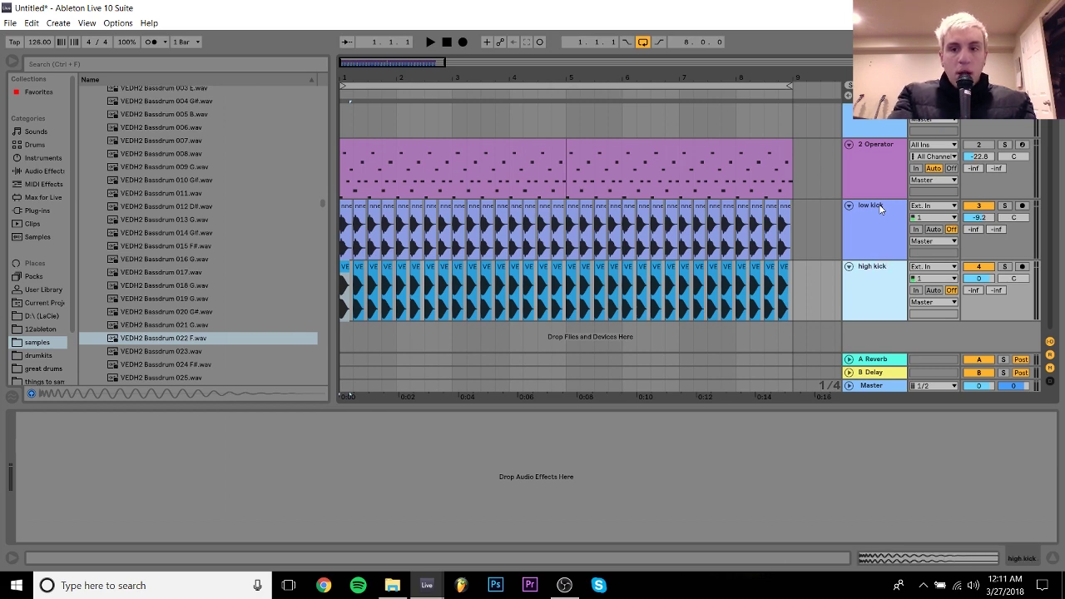
click(880, 208)
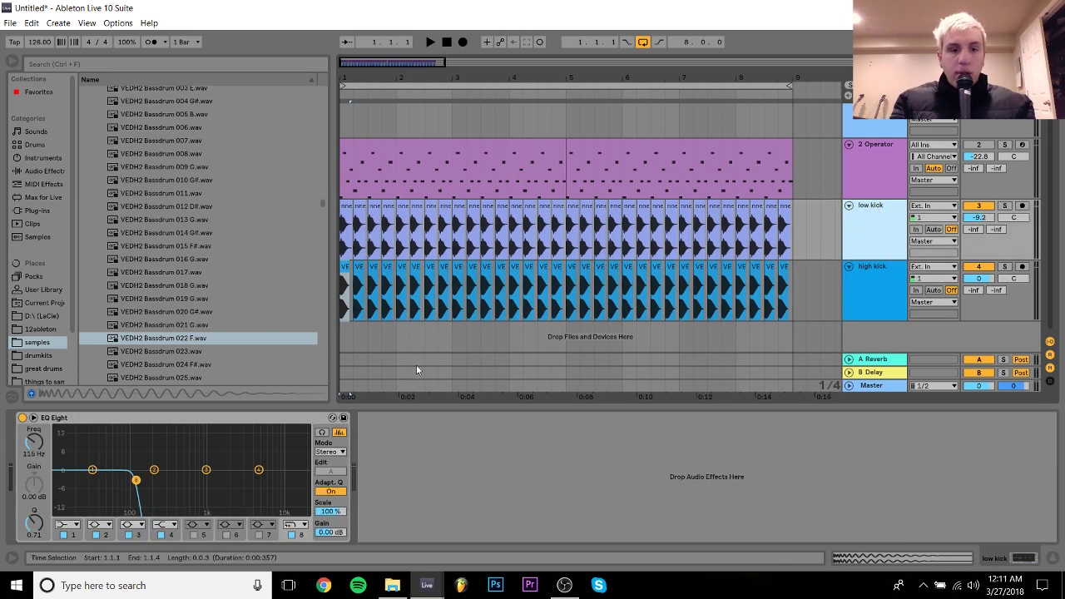
Add EQ Eight to the high kick track and turn its first band into a low cut at about 90 Hz
click(874, 271)
click(40, 171)
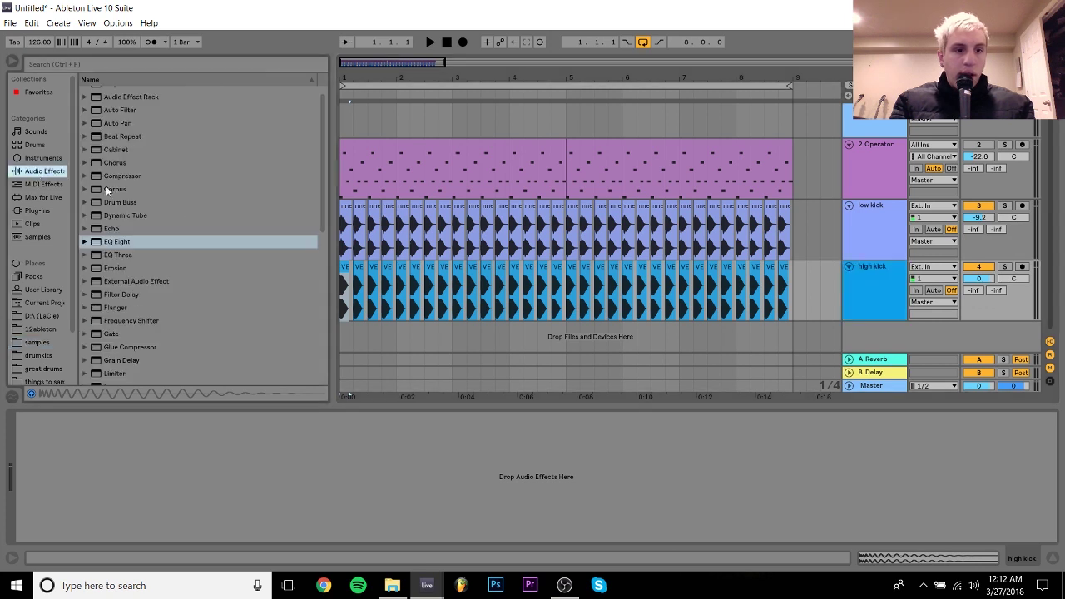
double_click(119, 246)
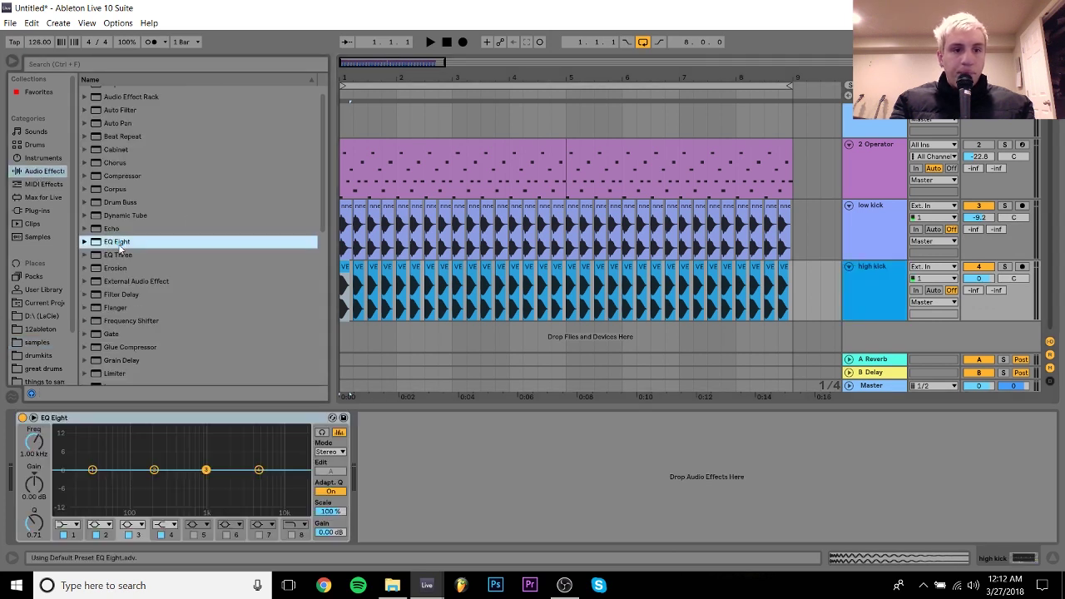
click(67, 526)
click(63, 447)
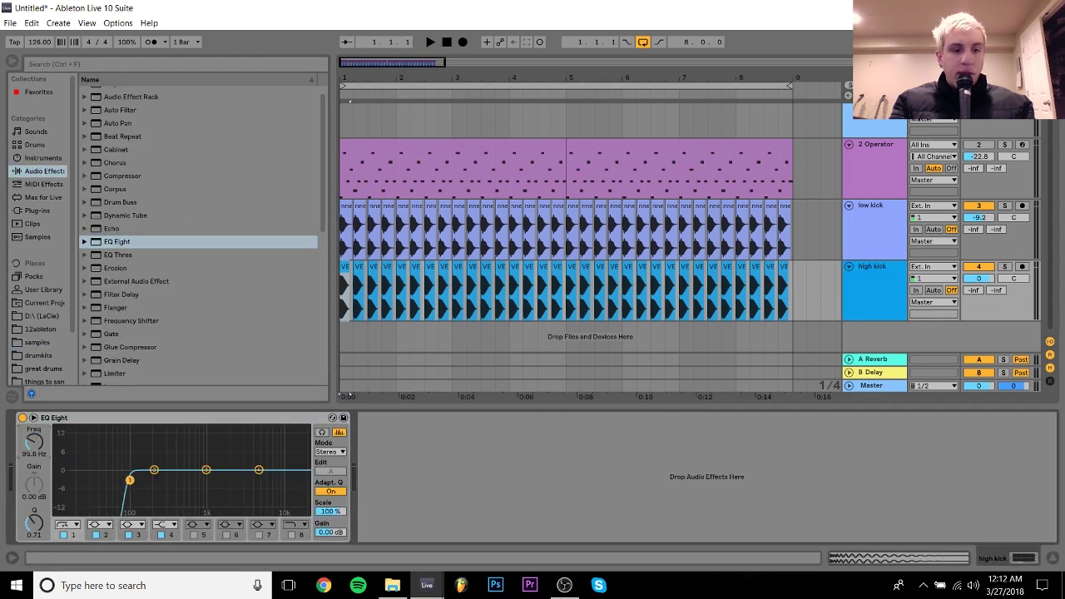
Play both kicks together and set the high kick track's volume to -7.3 dB
key(space)
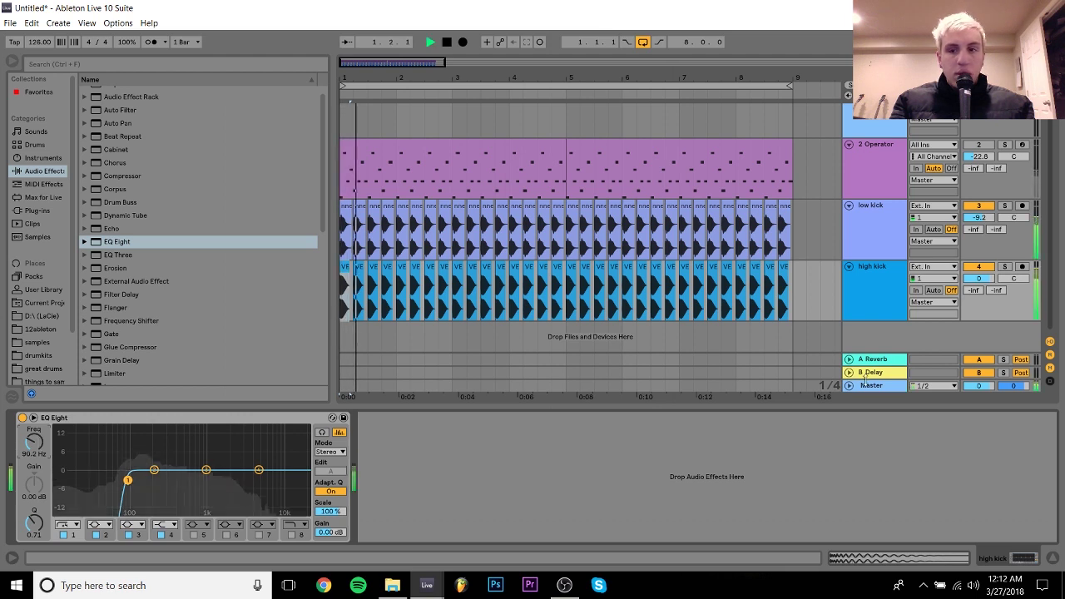
mouse_move(975, 280)
mouse_down()
mouse_move(975, 303)
mouse_move(975, 283)
mouse_up()
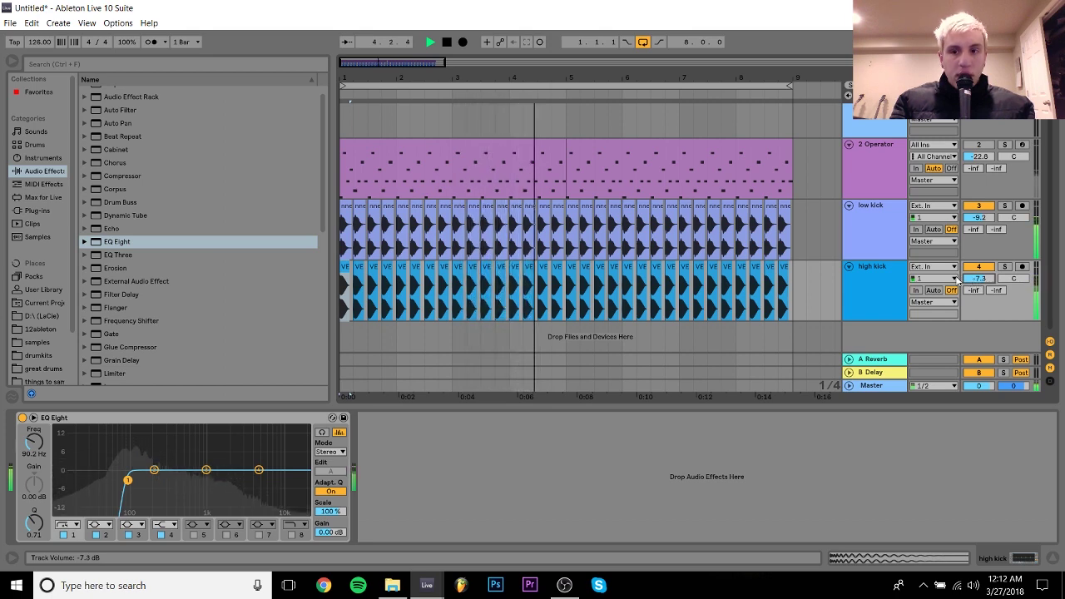
click(887, 274)
key(space)
Split off the tiny silent start of the high kick clip at bar 5 and move the remainder to 5.1.1
drag(572, 75, 571, 158)
drag(427, 77, 427, 125)
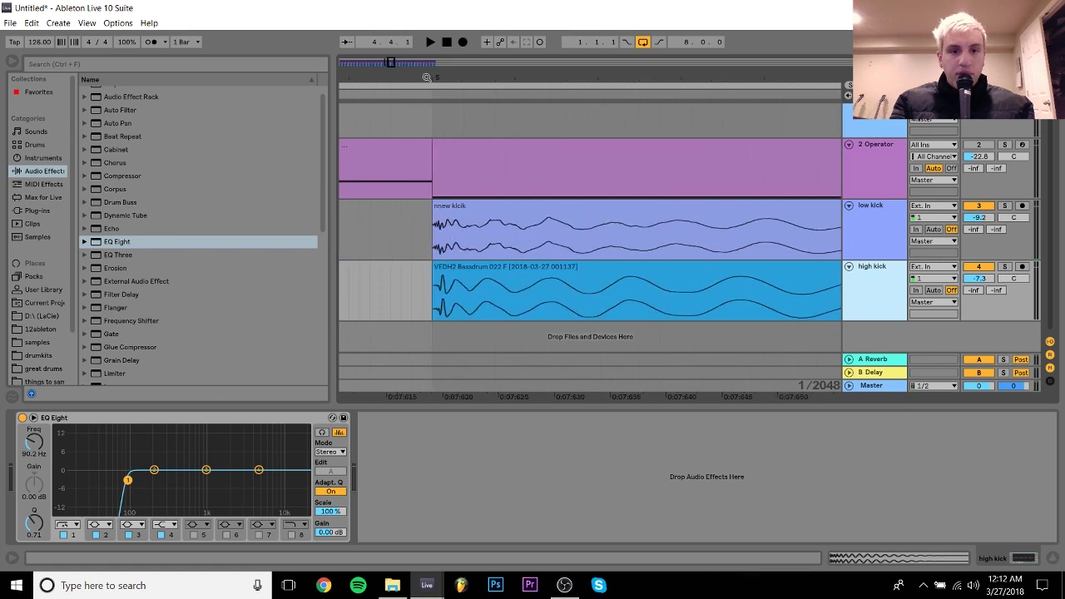
drag(427, 77, 423, 125)
click(510, 301)
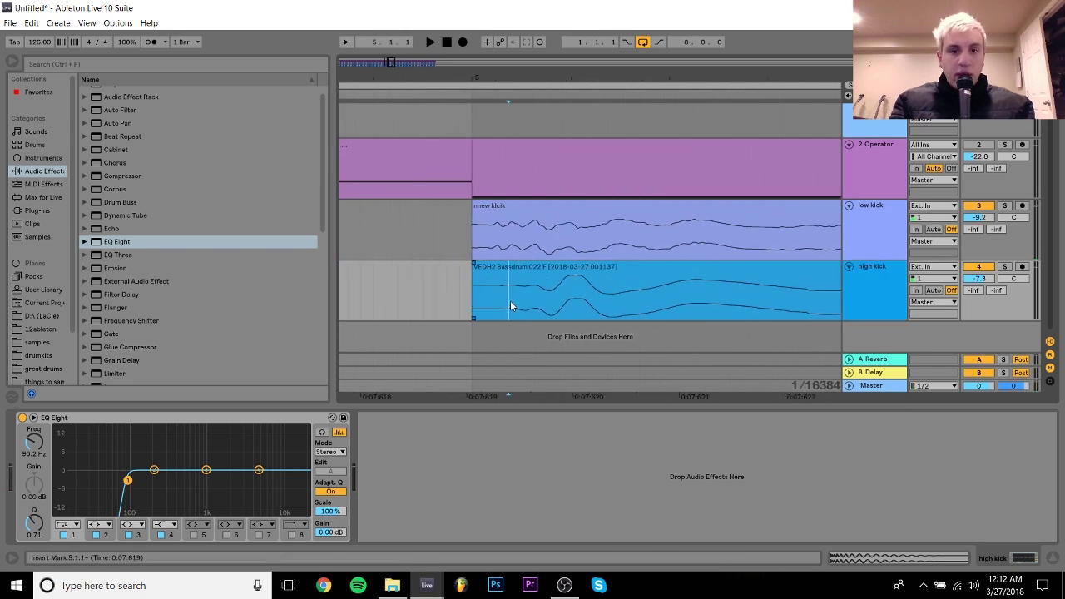
key(ctrl+e)
drag(542, 267, 504, 268)
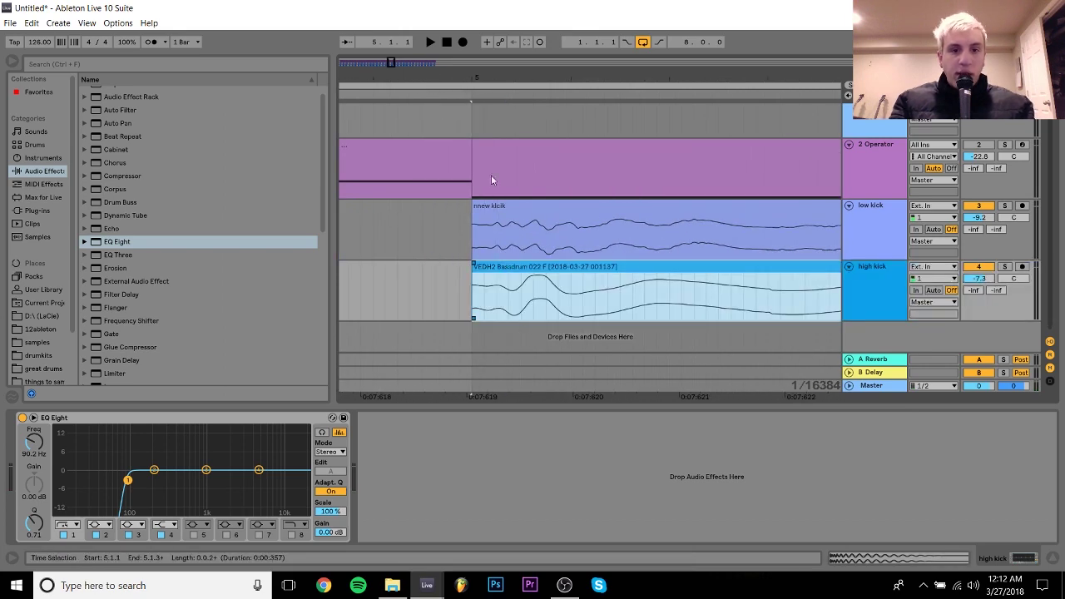
Delete the low and high kick clips from 5.2.1 to the end of the pattern
drag(472, 77, 471, 33)
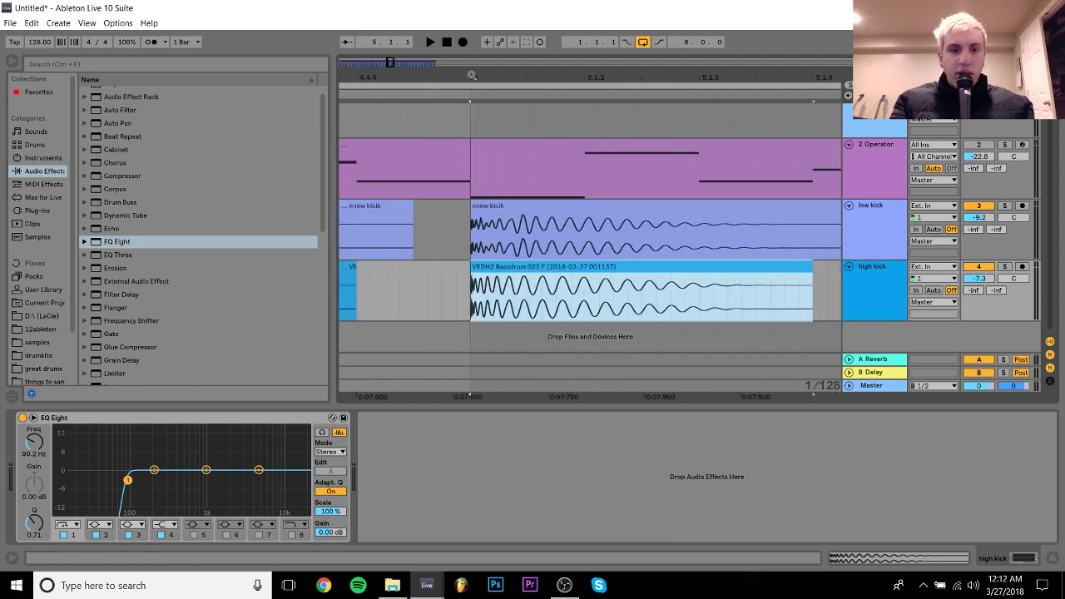
drag(472, 79, 474, 120)
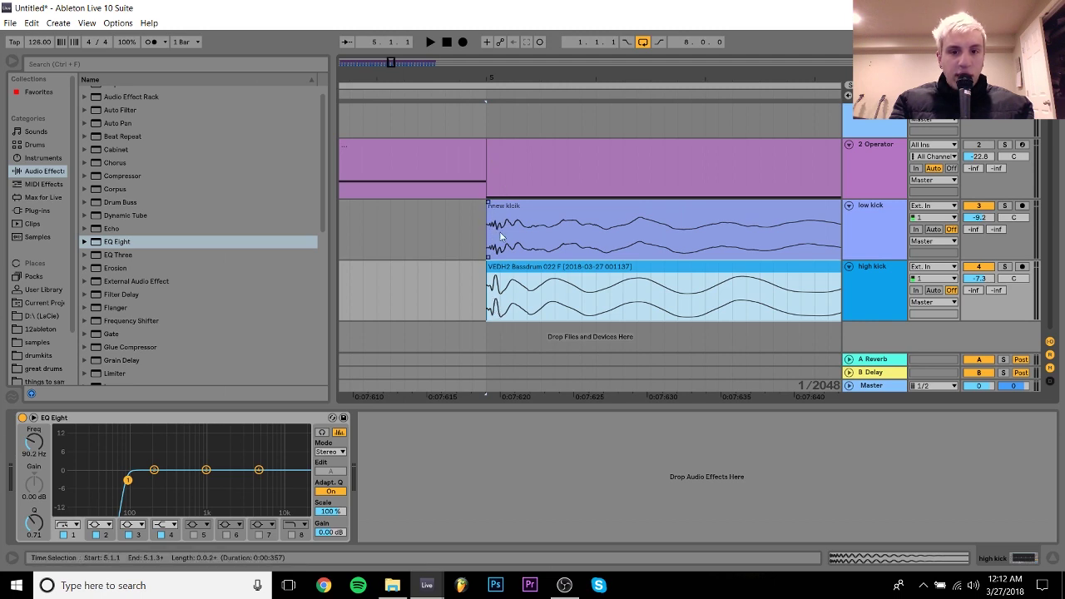
drag(503, 79, 503, 12)
drag(531, 237, 820, 296)
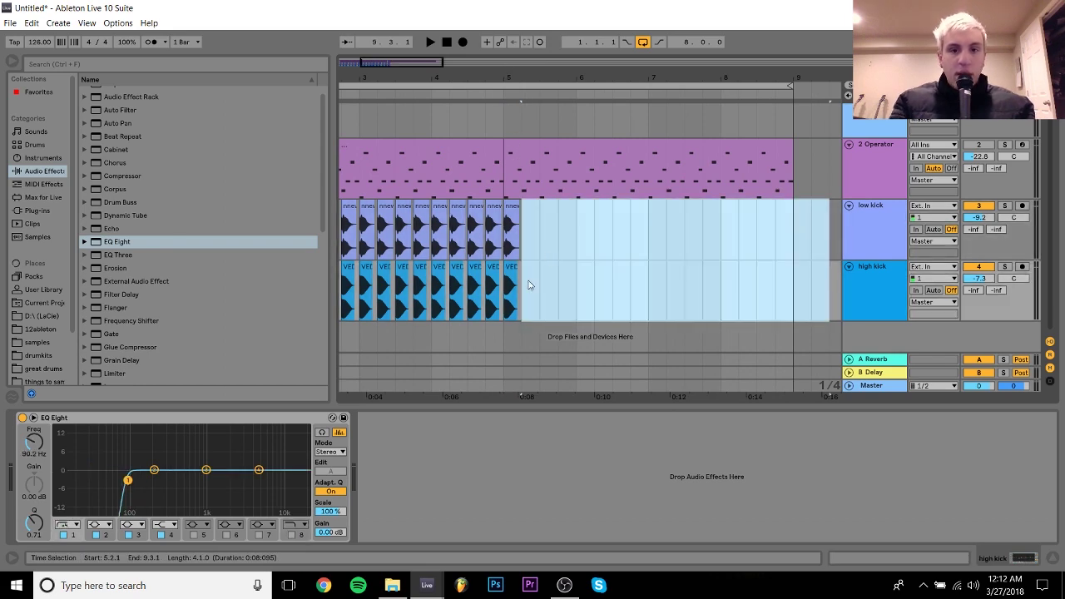
Duplicate the aligned low and high kick clips at 5.1.1 to fill bars 5 to 8
drag(528, 285, 507, 233)
key(ctrl+d)
key(ctrl+d)
key(ctrl+d)
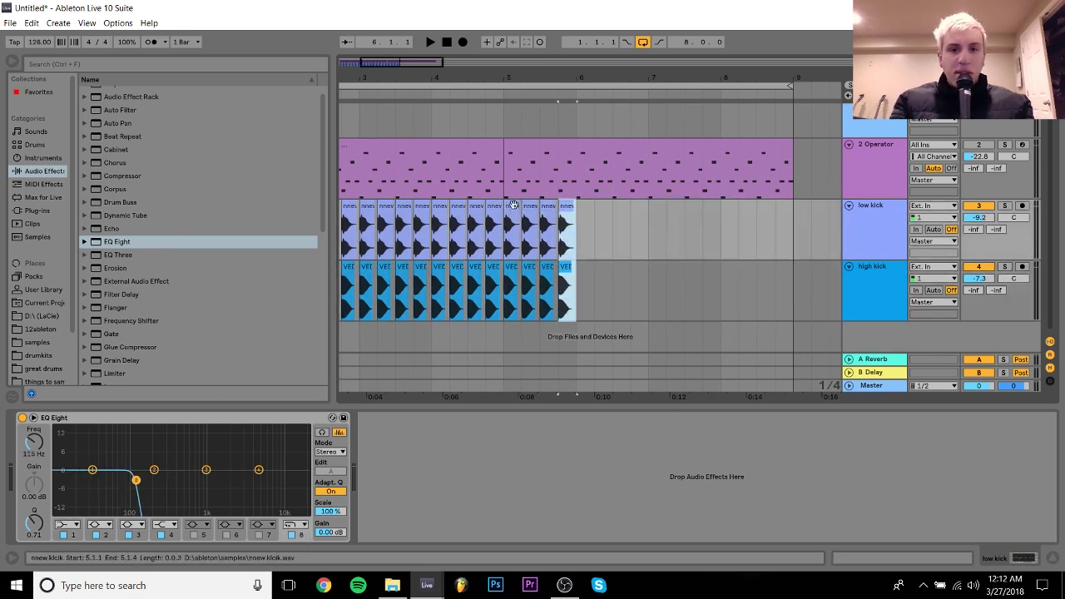
shift+click(512, 208)
key(ctrl+d)
shift+click(511, 208)
key(ctrl+d)
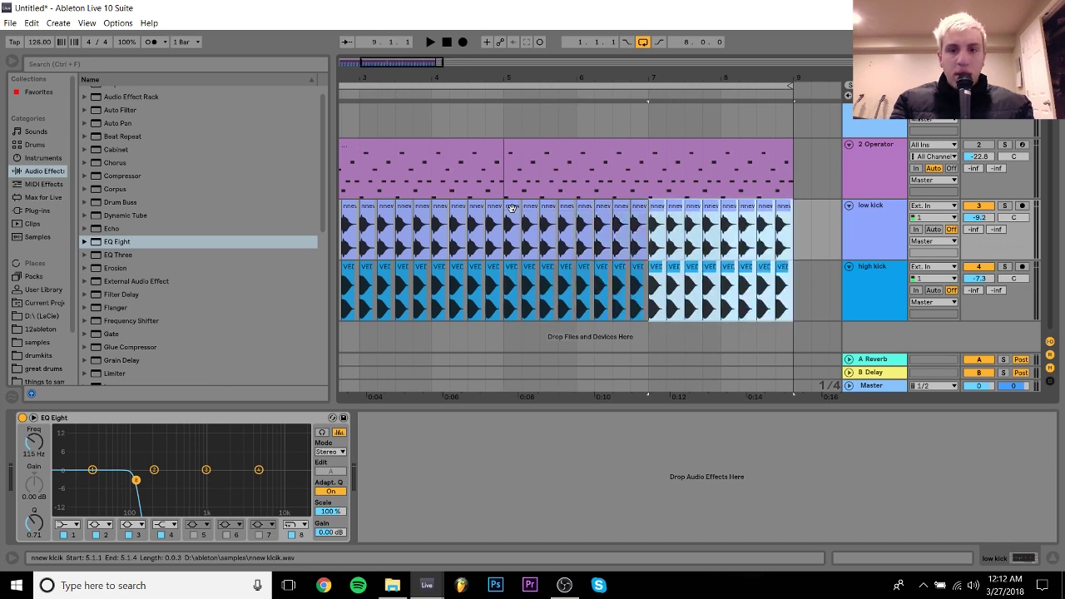
Replace the low and high kick clips in bars 1 to 4 with copies of those in bars 5 to 8
shift+click(512, 208)
drag(477, 76, 447, 193)
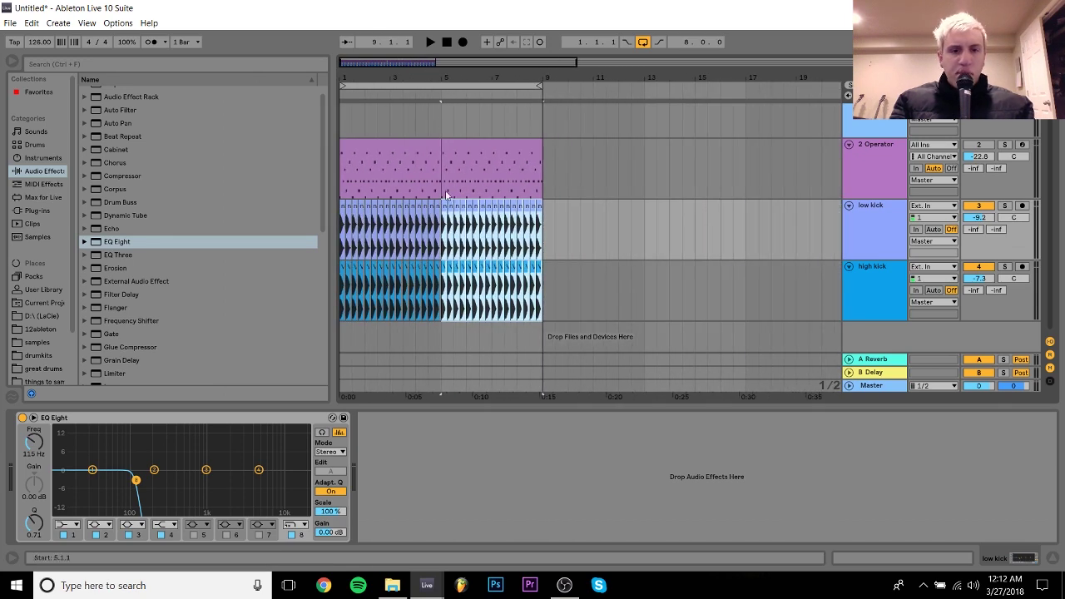
drag(443, 301, 317, 224)
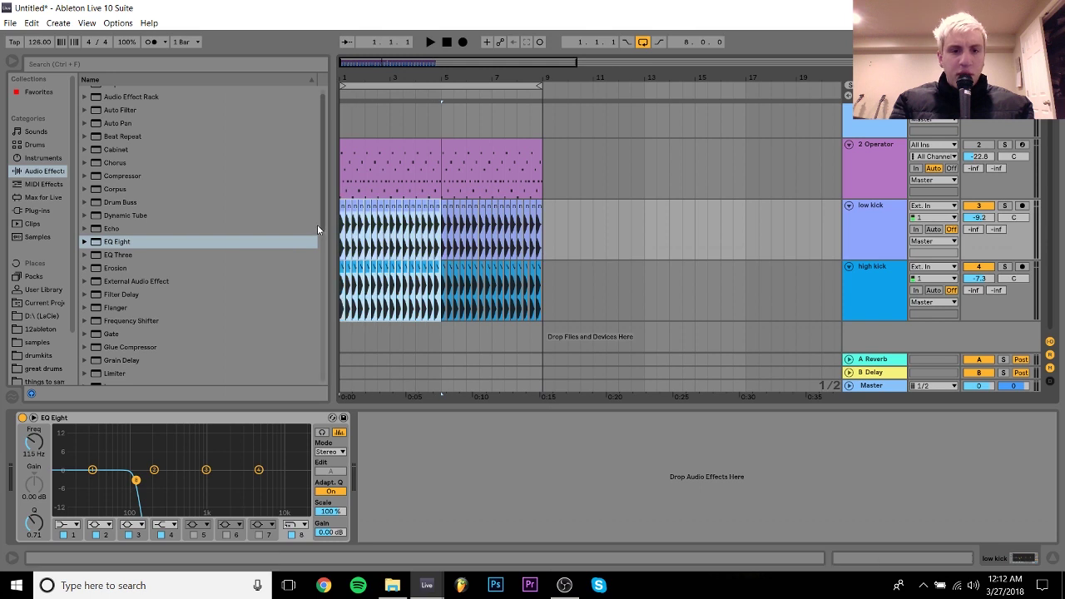
key(Delete)
drag(442, 309, 435, 221)
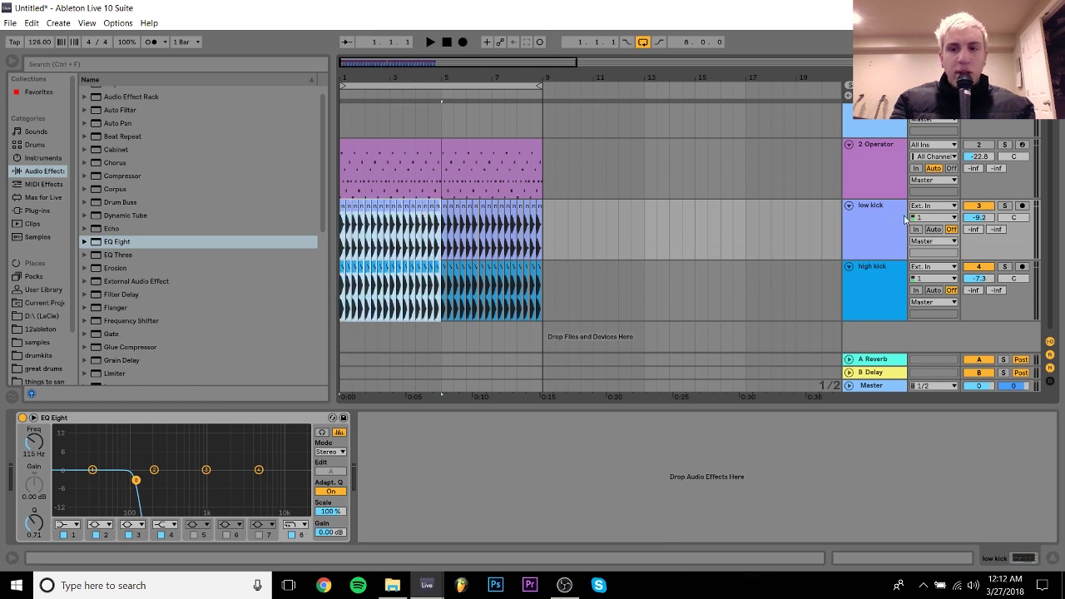
Play the layered kicks and set the high kick track's volume to -6.7 dB
key(space)
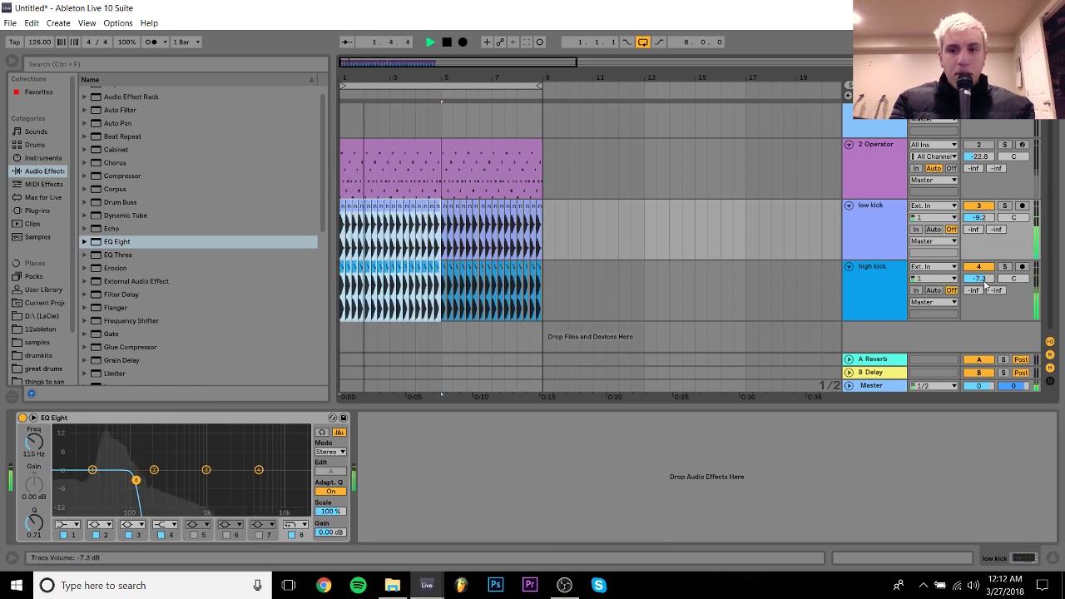
click(867, 277)
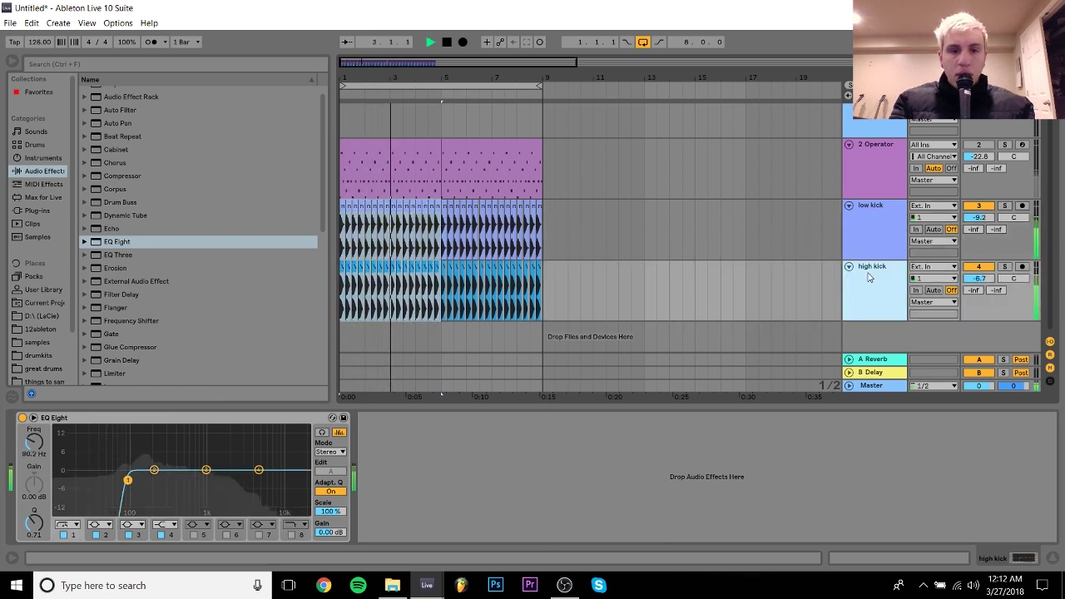
key(space)
Insert a new MIDI track below the high kick and load an empty Drum Rack on it
key(ctrl+shift+t)
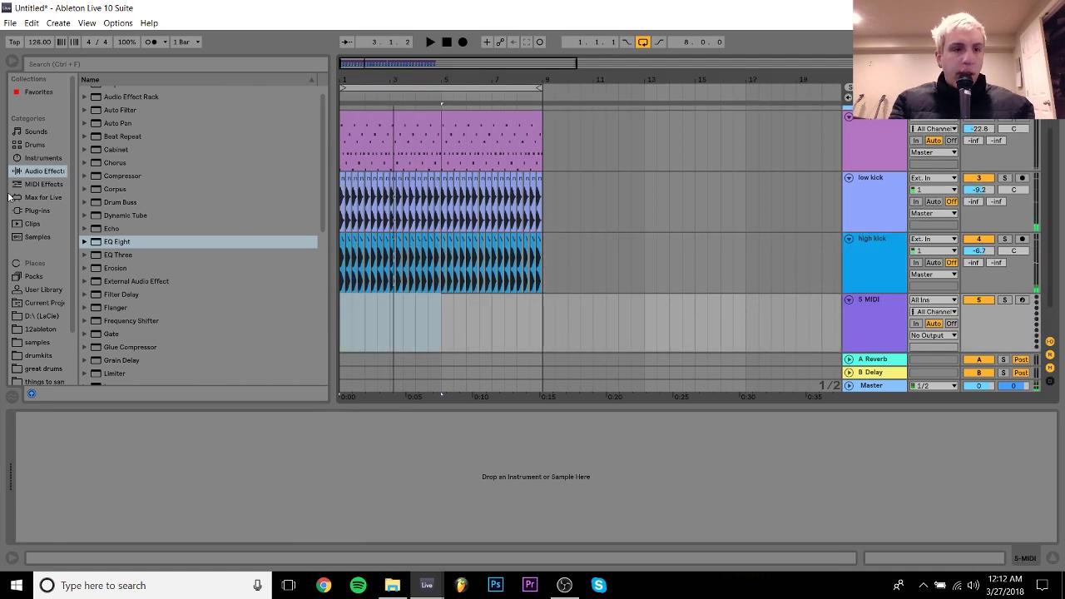
click(36, 147)
double_click(118, 106)
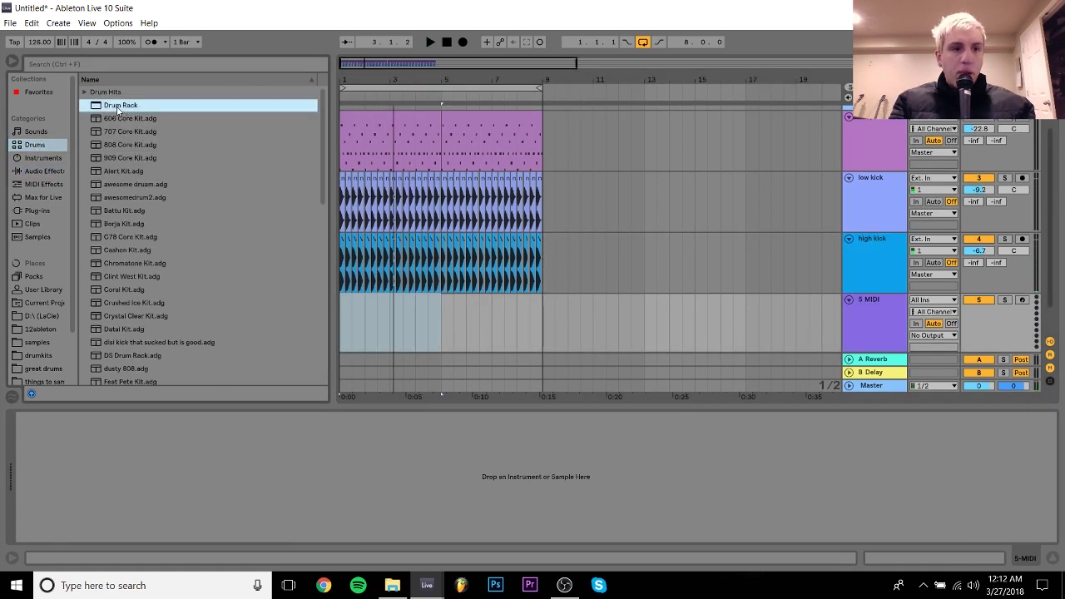
Collapse the VEDH2 Bassdrums folder in the samples library and expand VEDH2 Cymbals
click(36, 342)
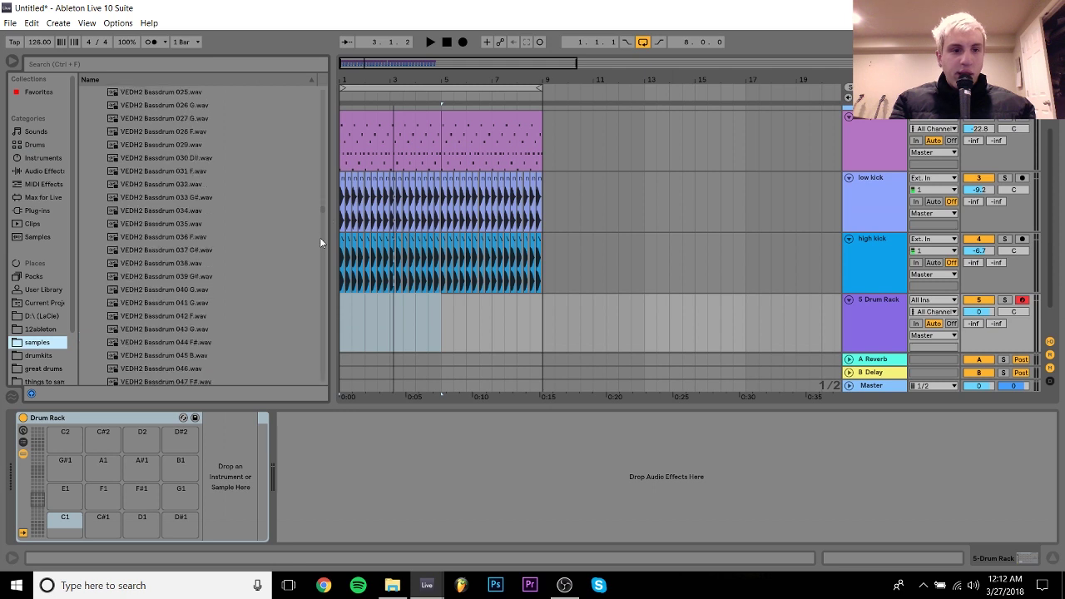
scroll(316, 179, up, 7)
click(94, 335)
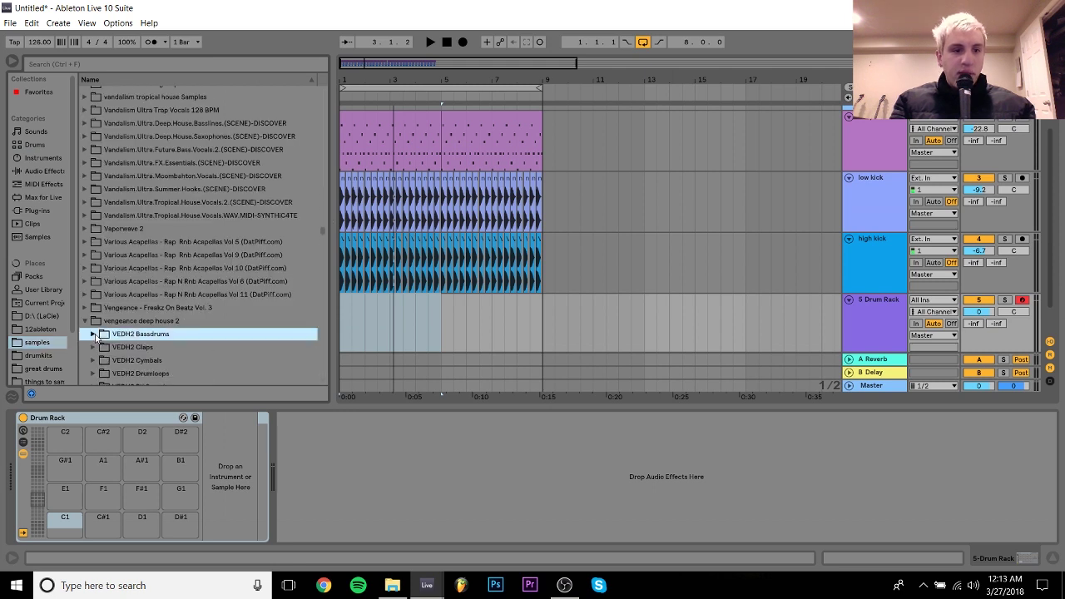
key(Down)
key(Down)
key(Down)
key(Up)
key(Right)
Open the VEDH2 Open Hihats folder and load VEDH2 Open Hihat 004 onto the Drum Rack's A1 pad
key(Down)
key(Down)
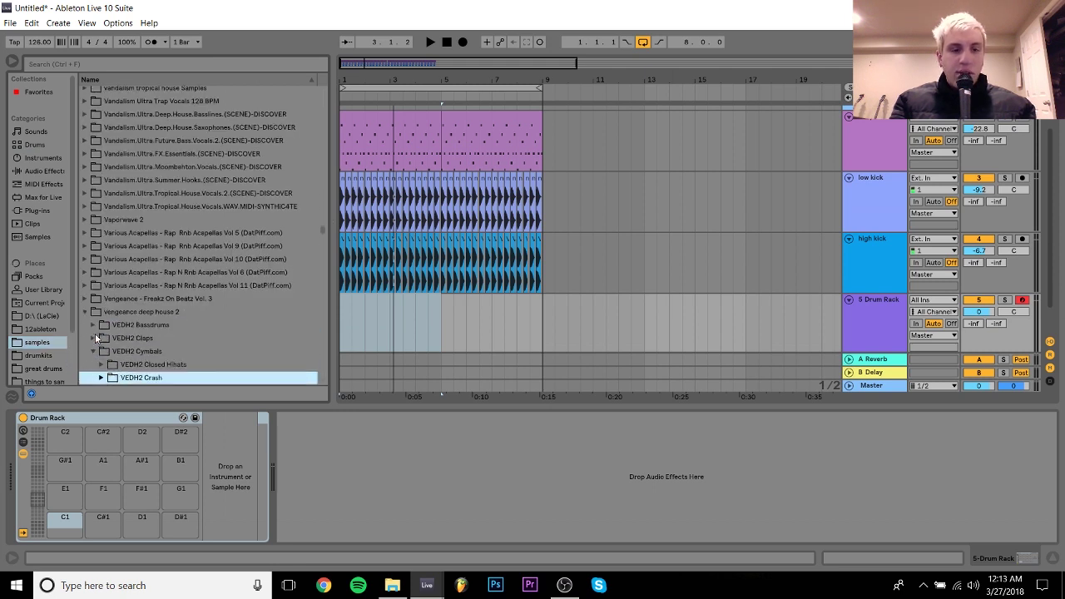
key(Down)
key(Down)
key(Up)
key(Right)
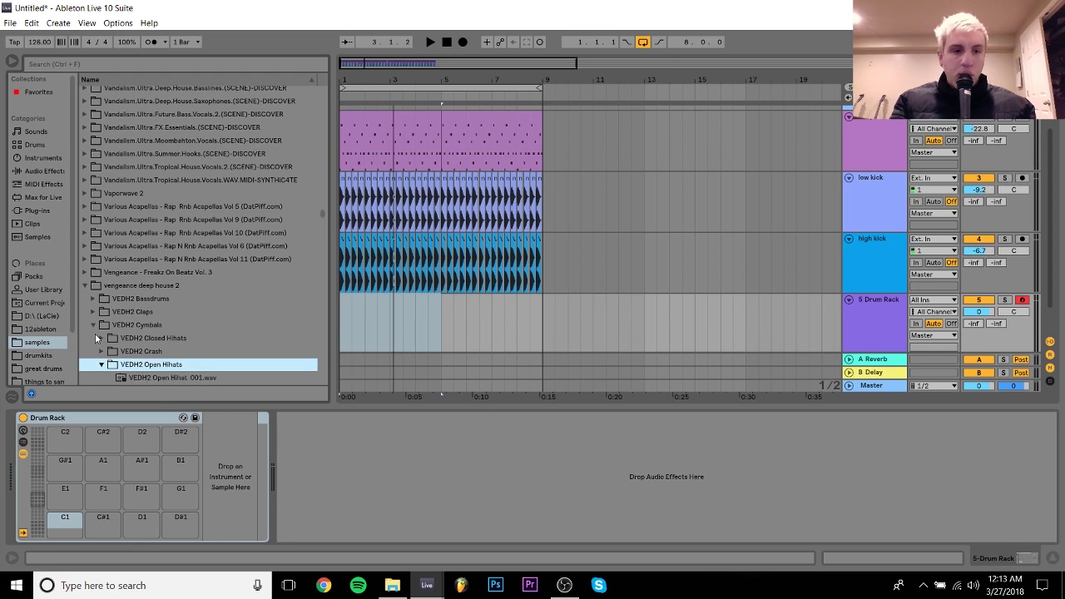
key(Down)
key(Down)
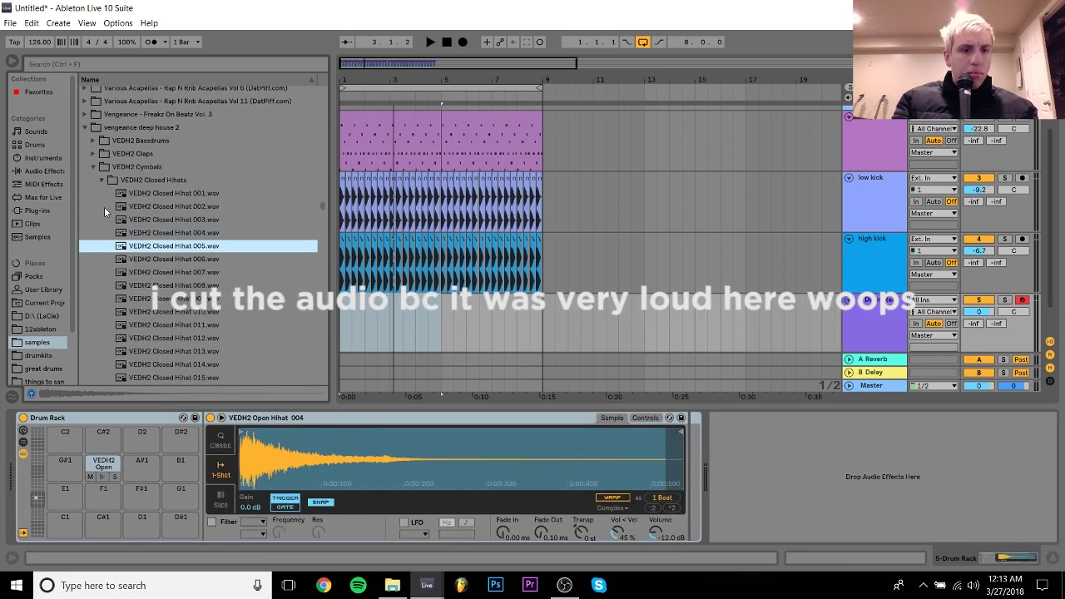
Load VEDH2 Closed Hihat 005.wav onto the A#1 pad and add VEDH2 Closed Hihat 010.wav to the Drum Rack
key(Return)
key(Down)
key(Down)
key(Down)
key(Down)
key(Down)
key(Down)
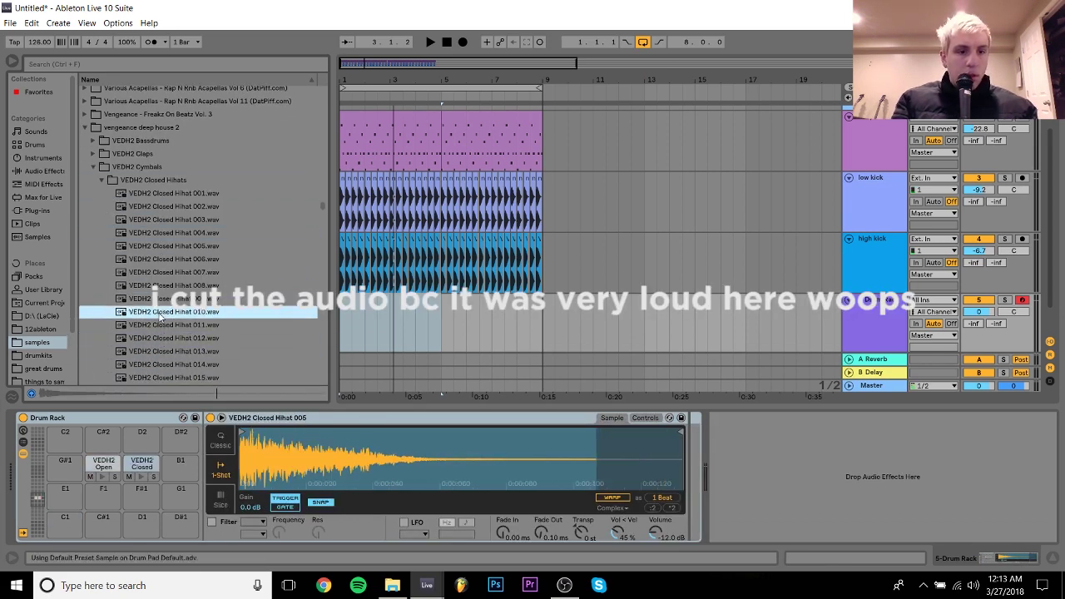
key(Return)
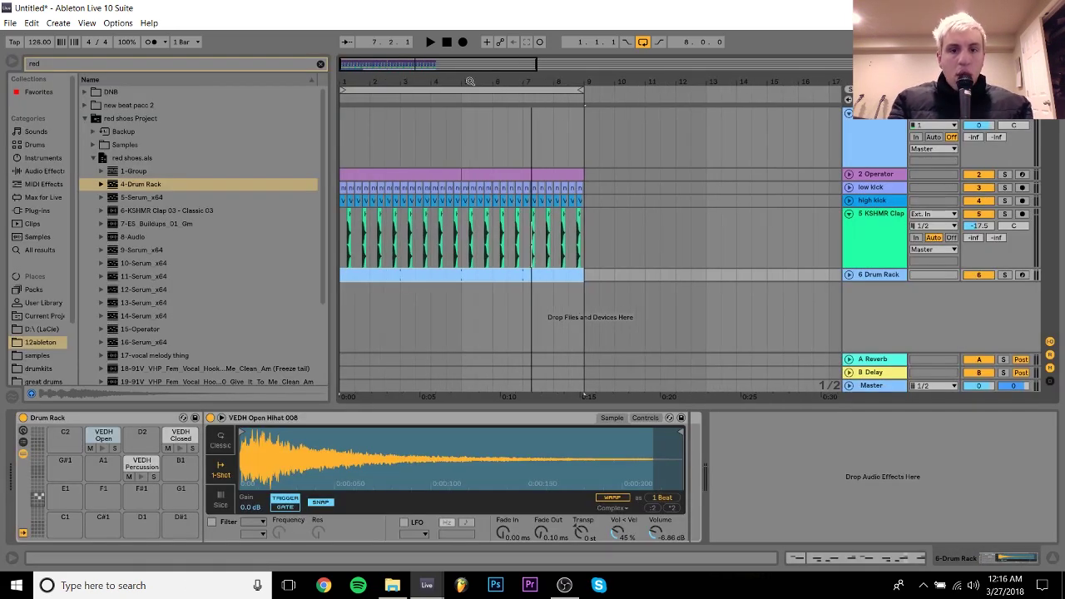
Mute the Operator track and clear the browser search to return to the samples folder
click(980, 176)
click(849, 214)
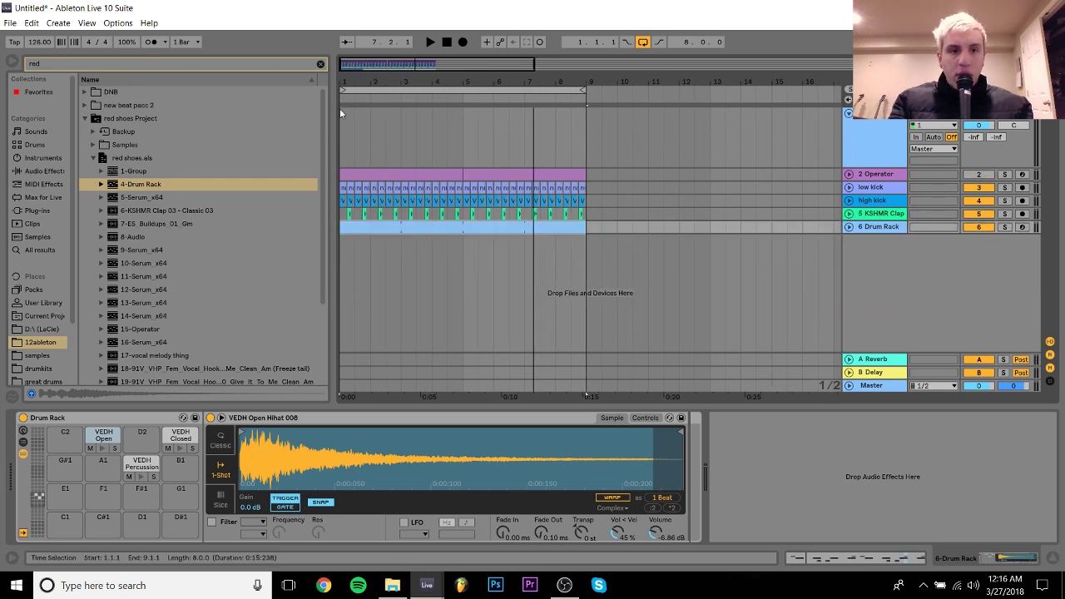
click(320, 63)
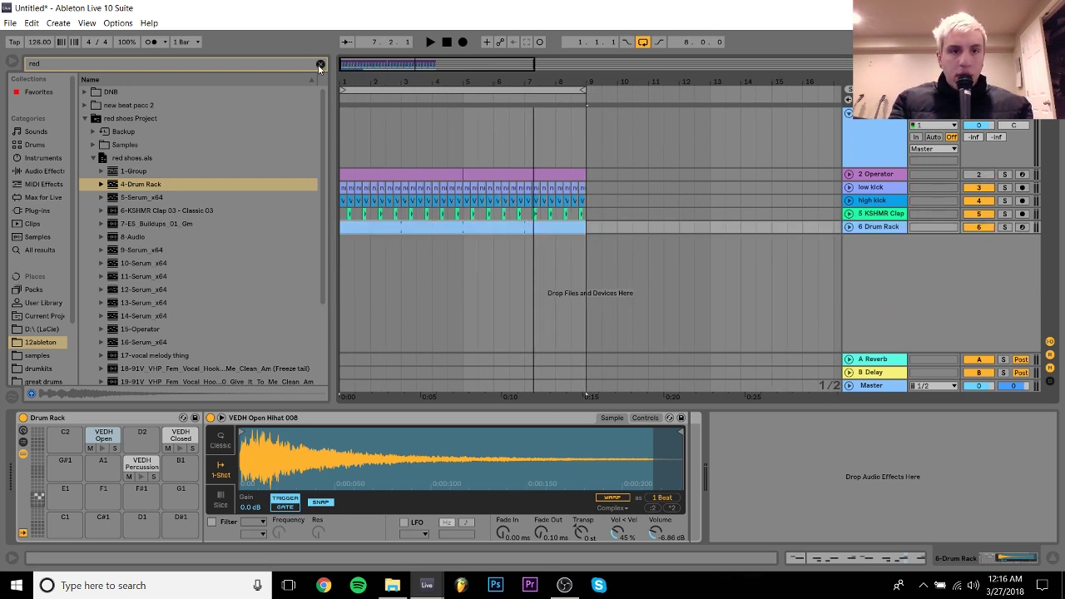
click(36, 342)
Unfold the KSHMR Clap track and play the beat from bar 1 to hear the drums without the Operator
key(space)
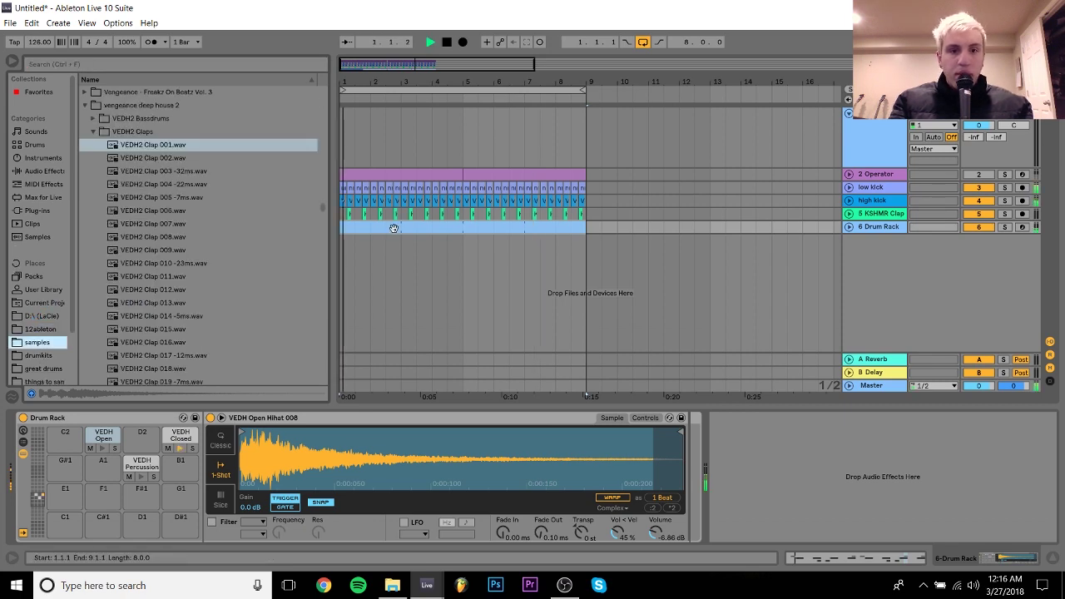
click(849, 214)
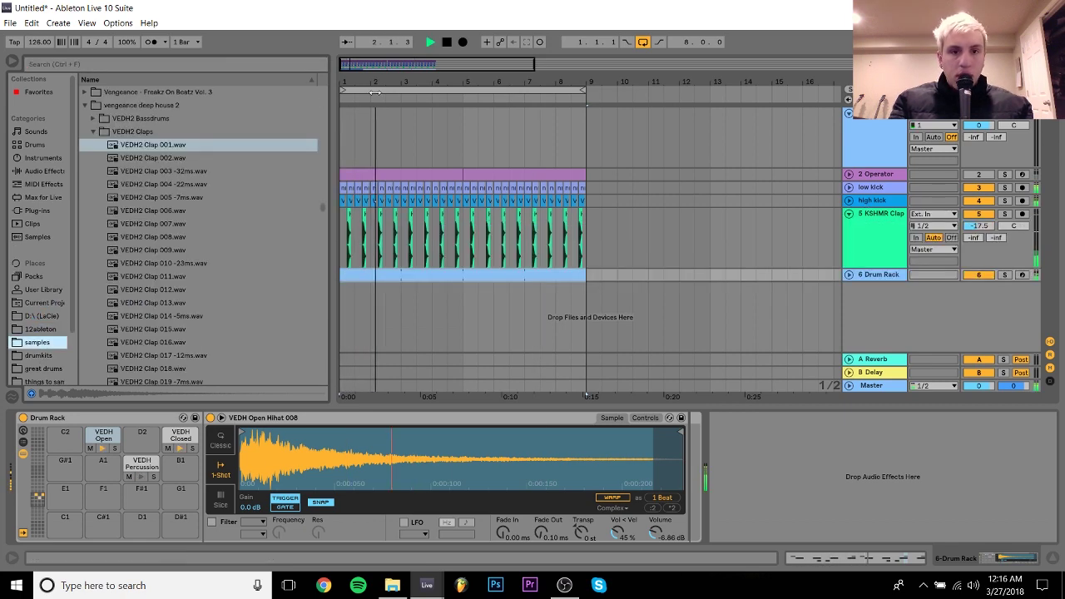
drag(352, 80, 350, 113)
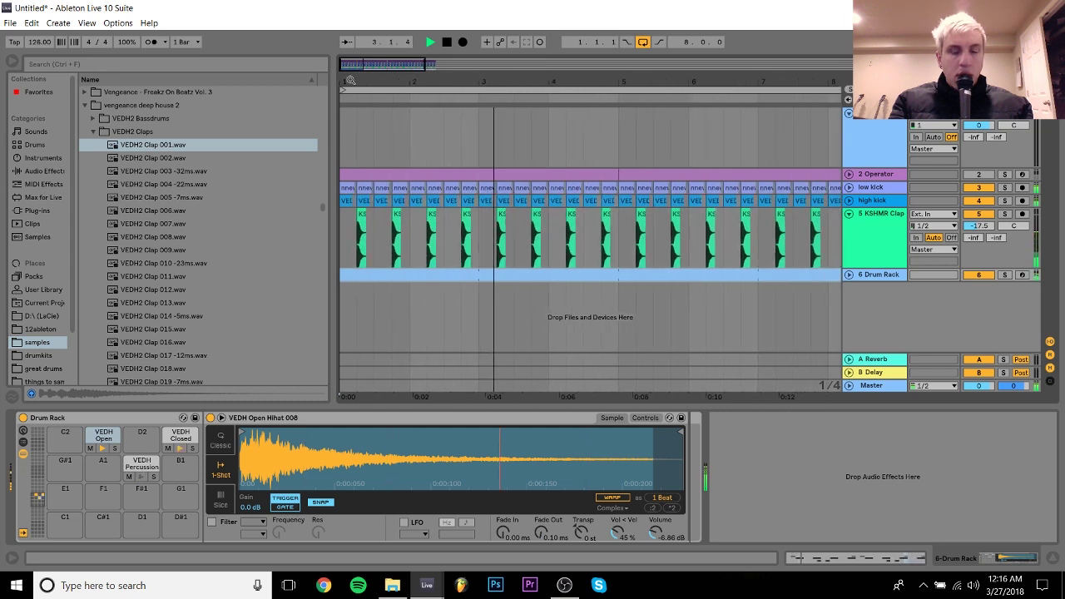
key(space)
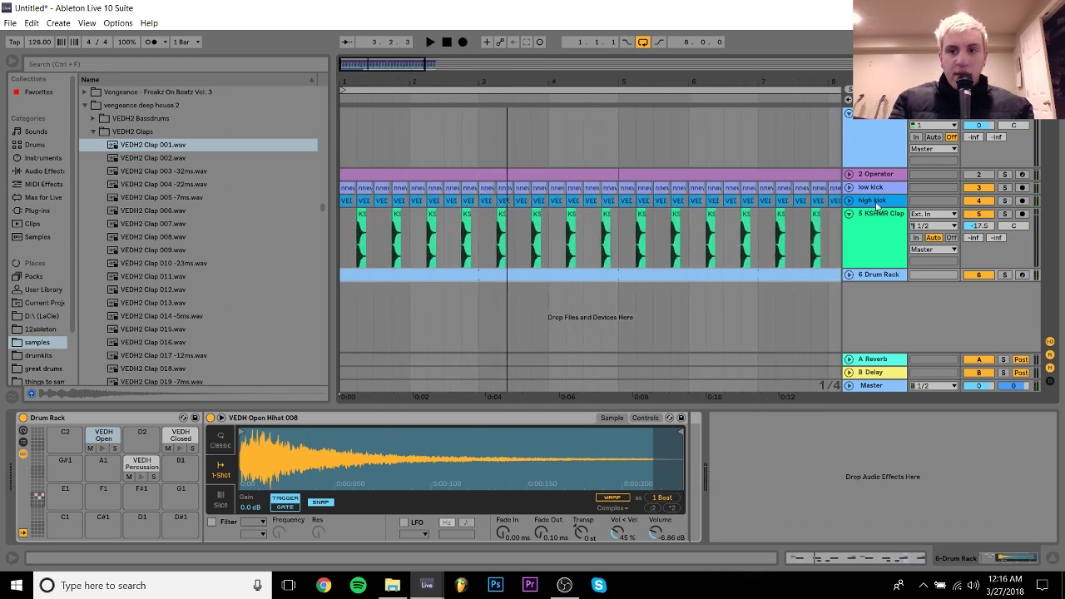
Listen to the low kick and the KSHMR Clap track soloed one after the other
key(space)
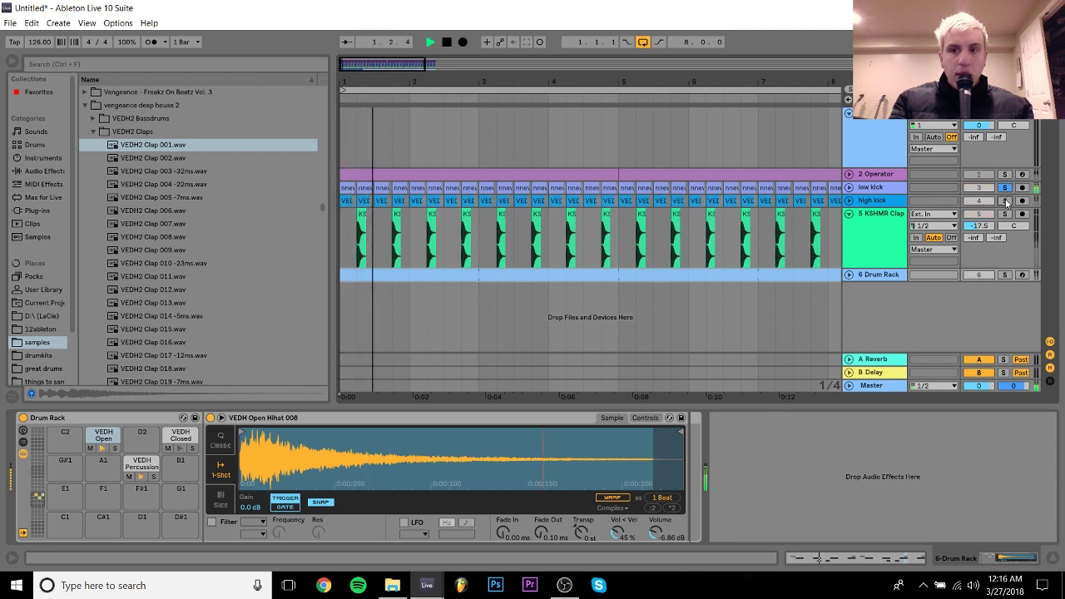
click(1005, 214)
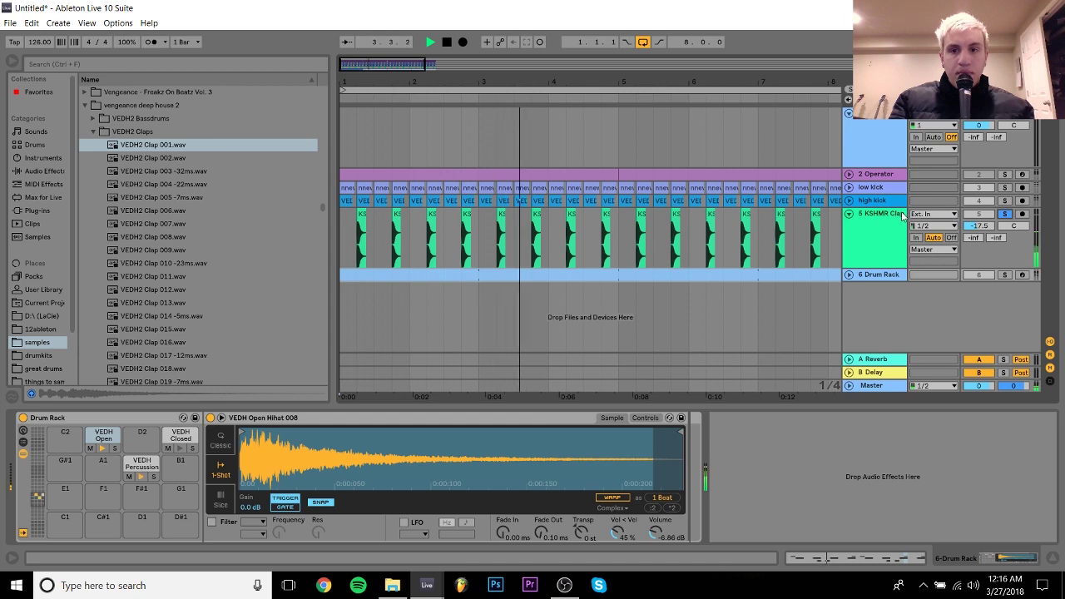
click(653, 233)
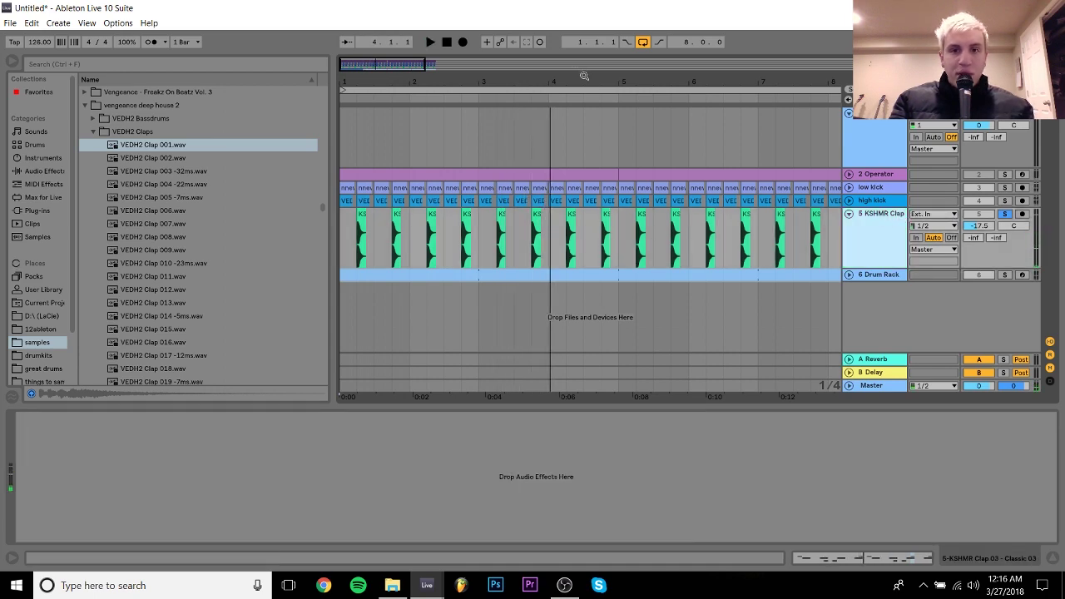
Set the KSHMR Clap track volume to -16.6 dB, unsolo it and play the full drum mix
drag(584, 75, 451, 80)
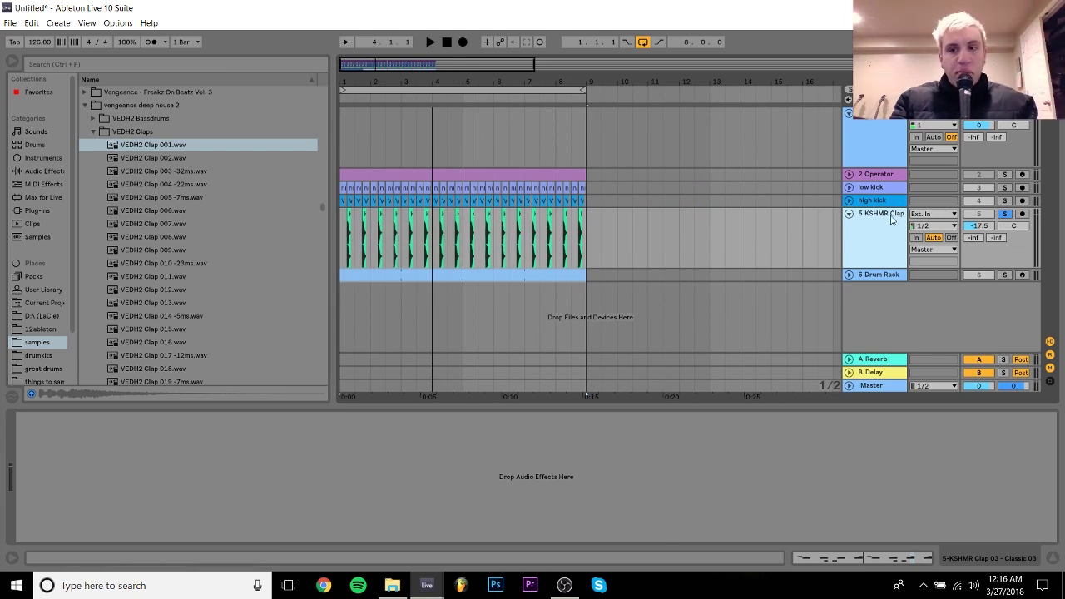
drag(979, 231, 980, 228)
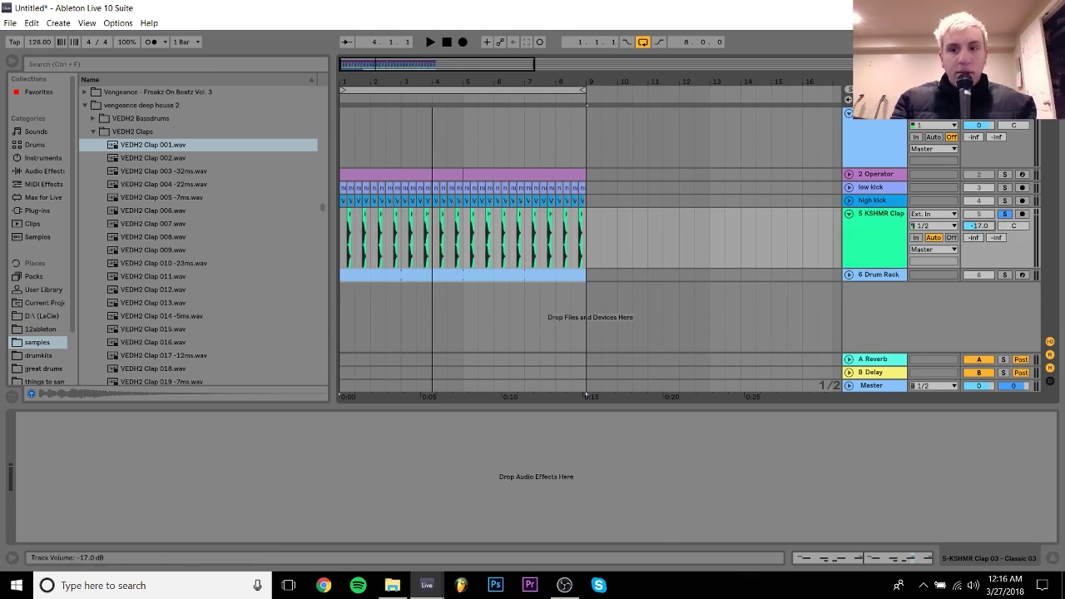
click(1005, 214)
click(980, 275)
key(space)
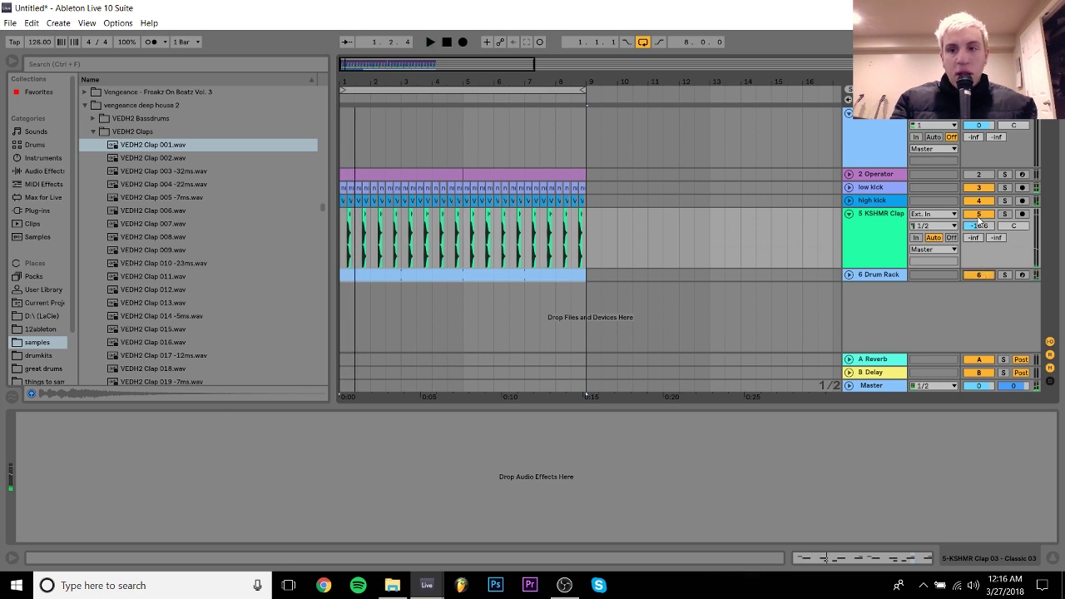
Open the Drum Rack's first MIDI clip in the note editor and audition the hi-hat and percussion rows
click(884, 275)
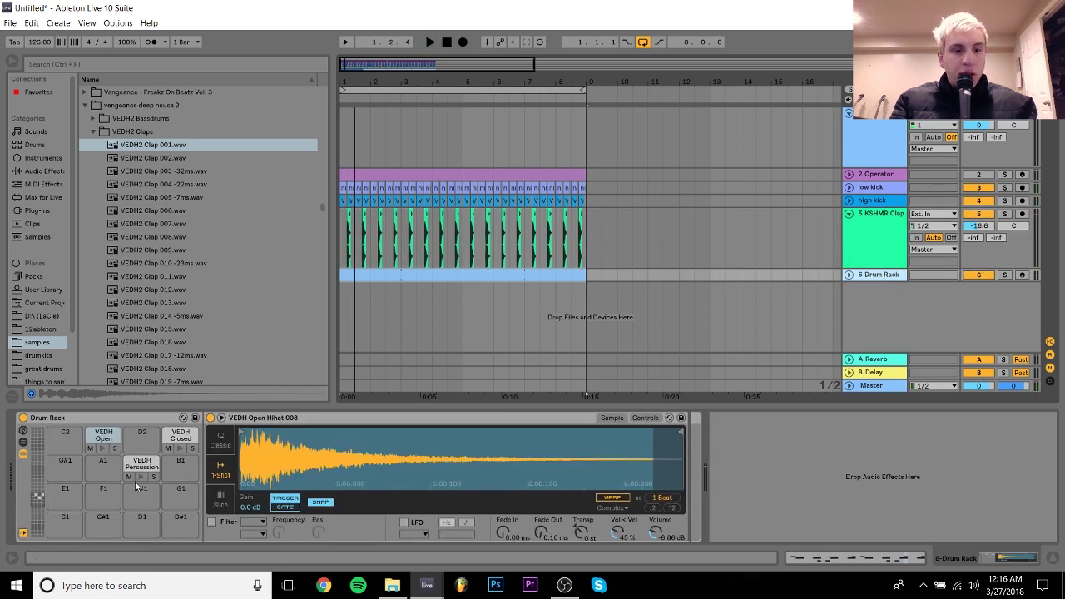
double_click(397, 274)
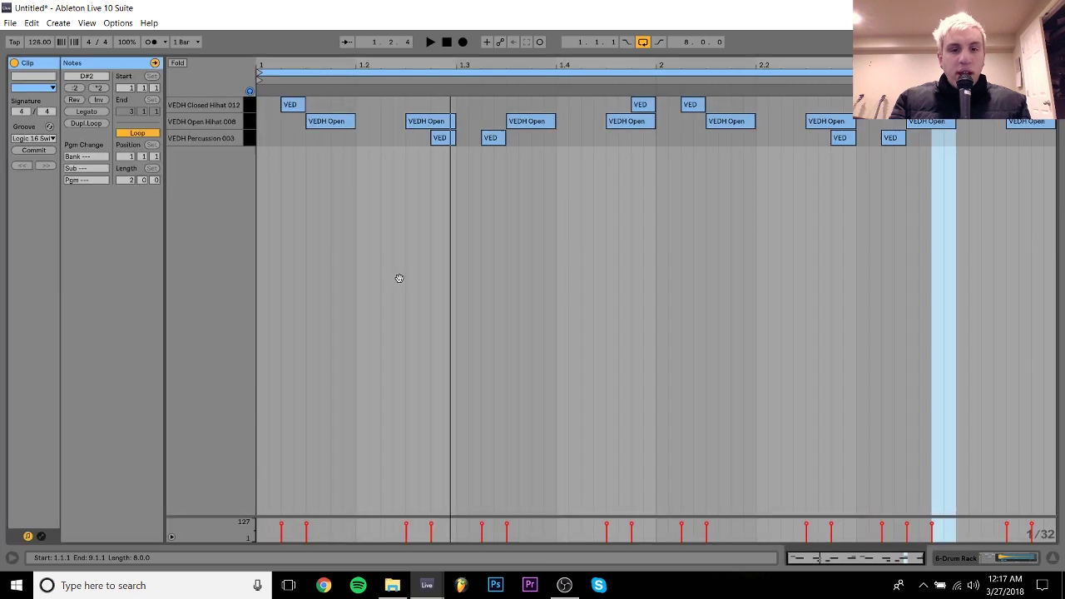
right_click(370, 149)
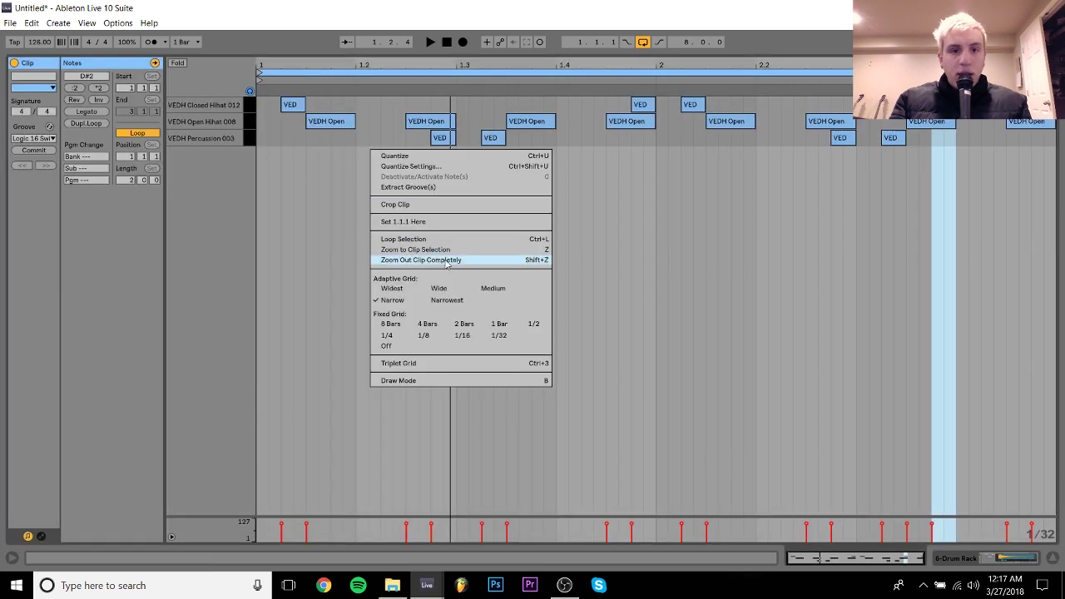
click(403, 203)
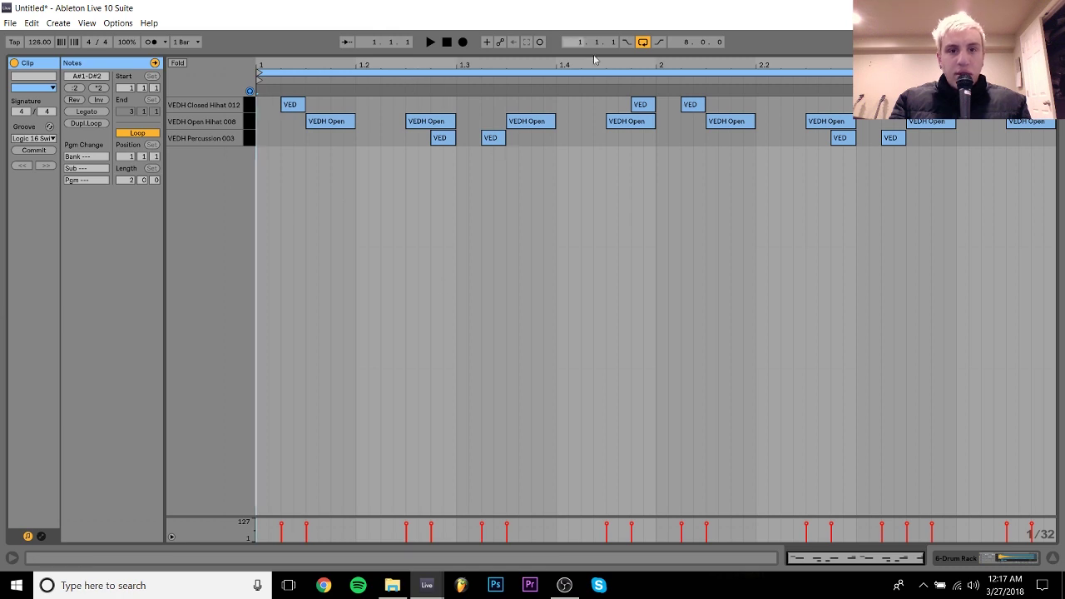
click(254, 123)
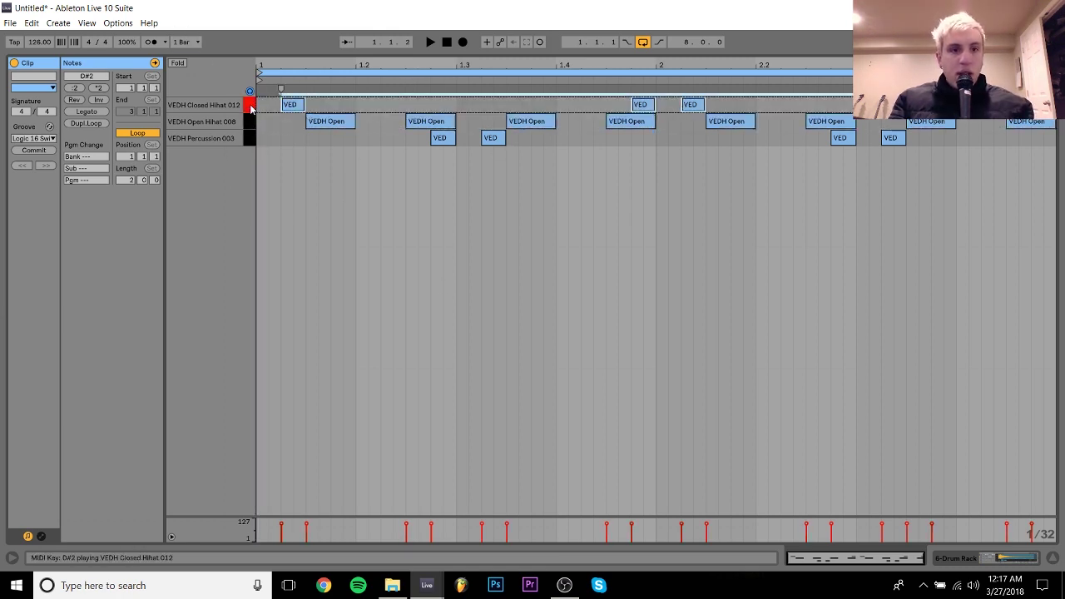
click(251, 139)
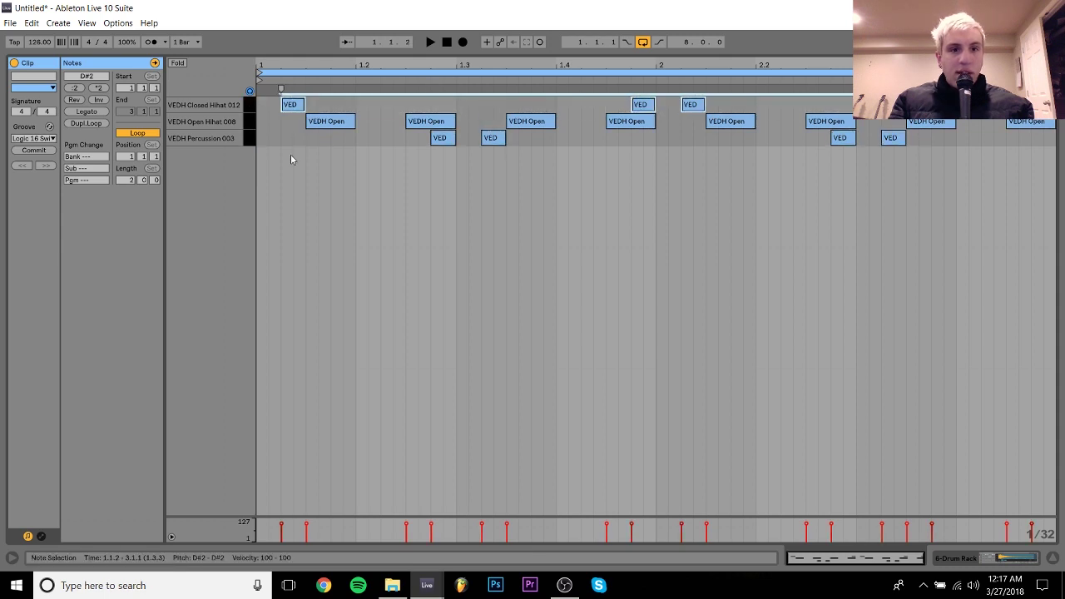
click(420, 171)
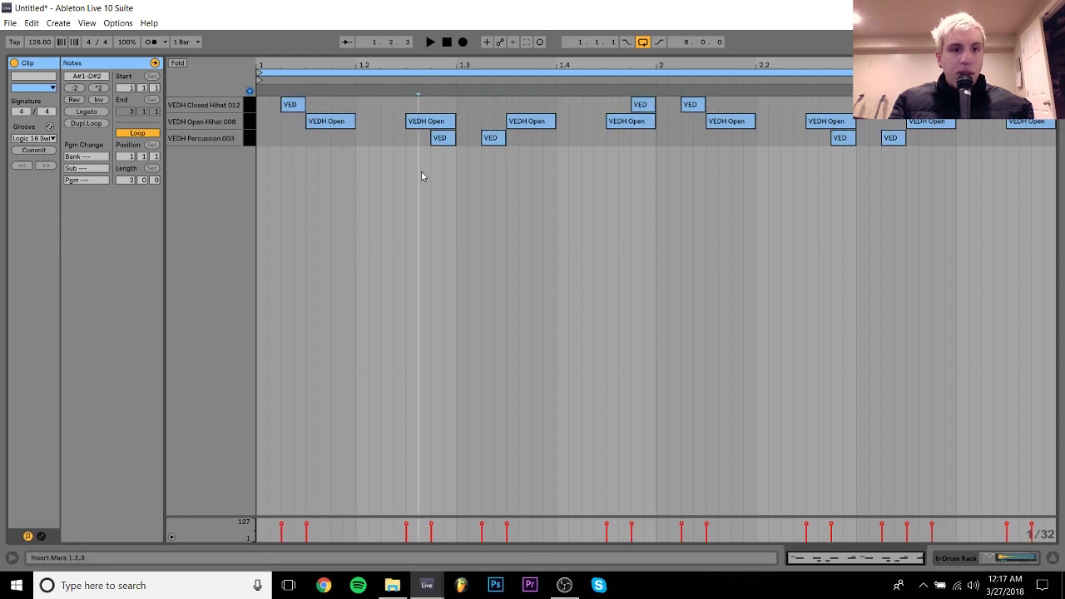
Check the clip's groove choice during playback and nudge the percussion note at 1.2.4 slightly off the grid
click(47, 138)
click(50, 171)
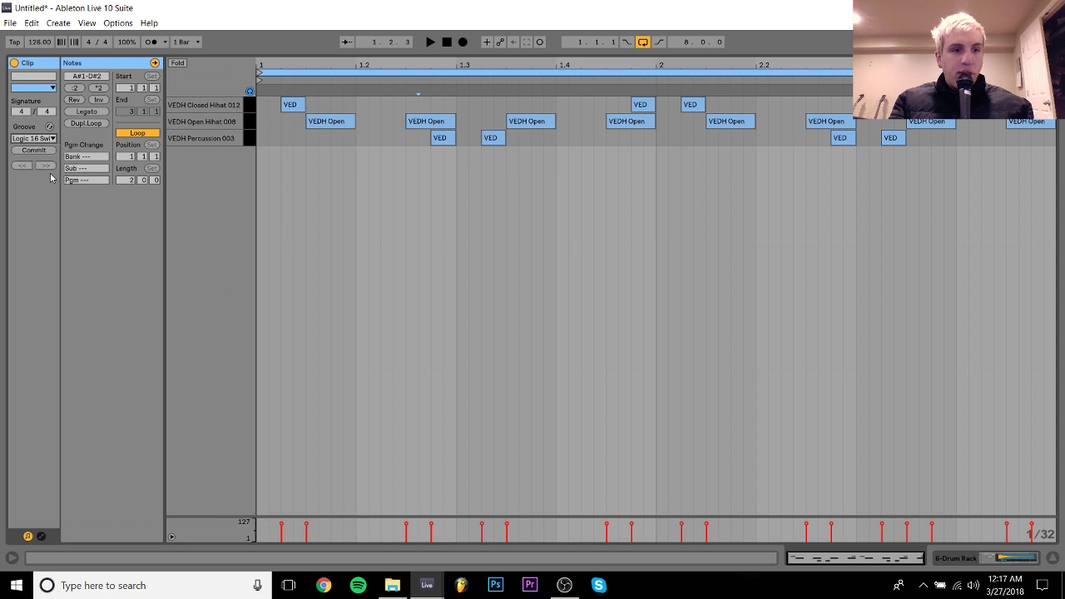
key(space)
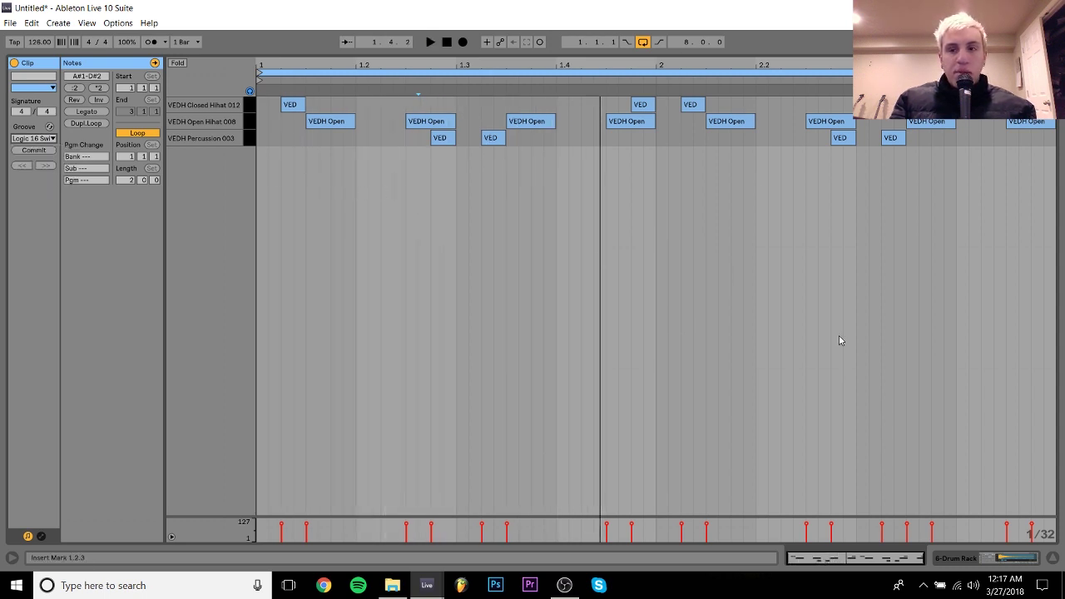
click(439, 138)
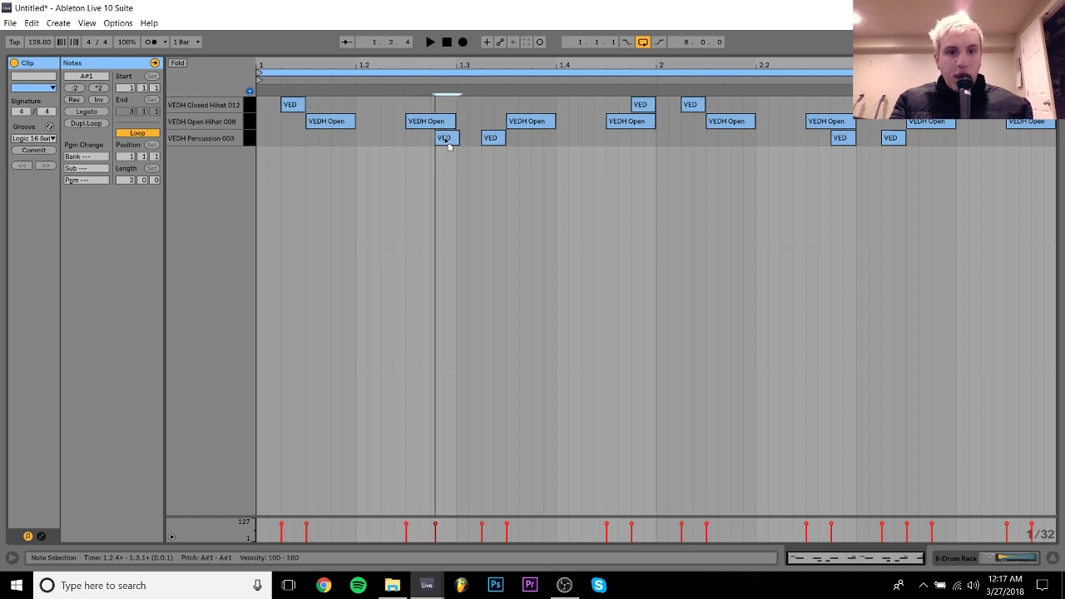
Leave the note editor for the Arrangement, select the first Operator clip and unmute the Operator track
click(989, 561)
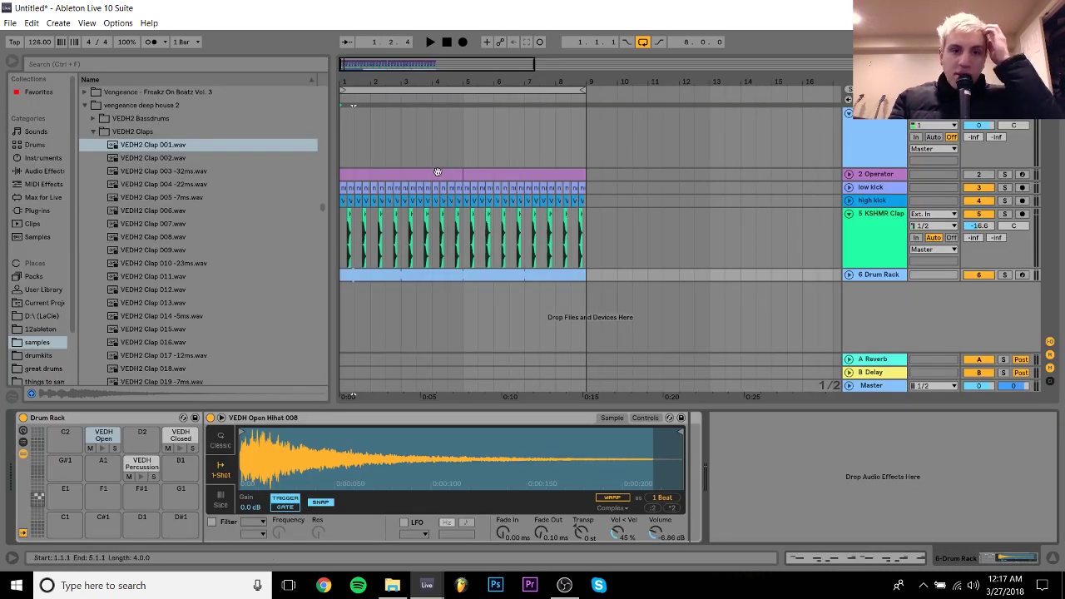
click(462, 173)
click(979, 176)
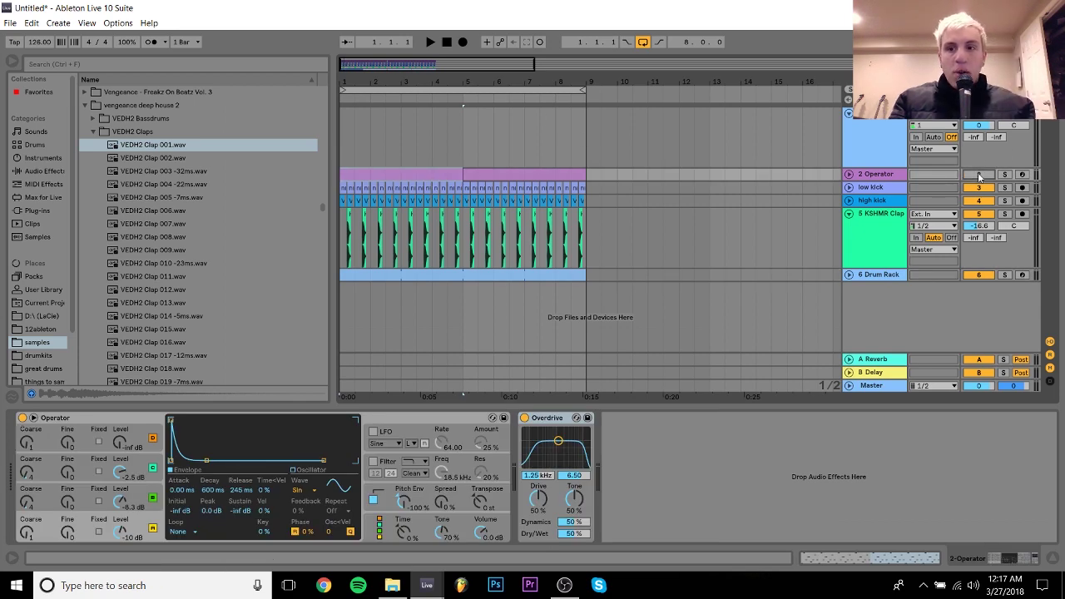
Duplicate the eight-bar arrangement on all tracks so the copy fills bars 9 to 17
drag(613, 73, 613, 52)
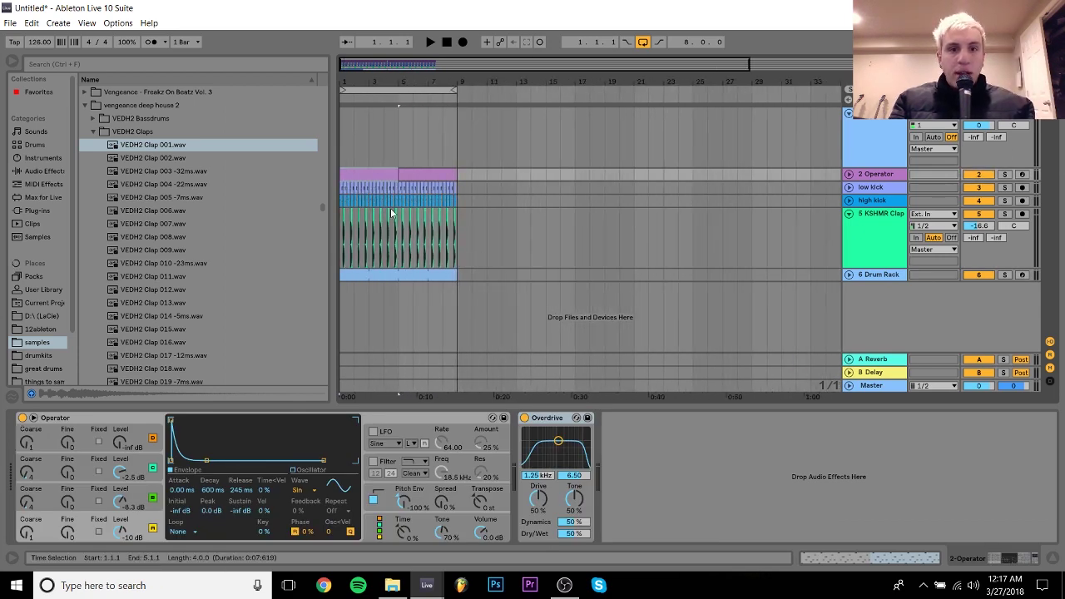
click(432, 271)
key(ctrl+a)
key(ctrl+d)
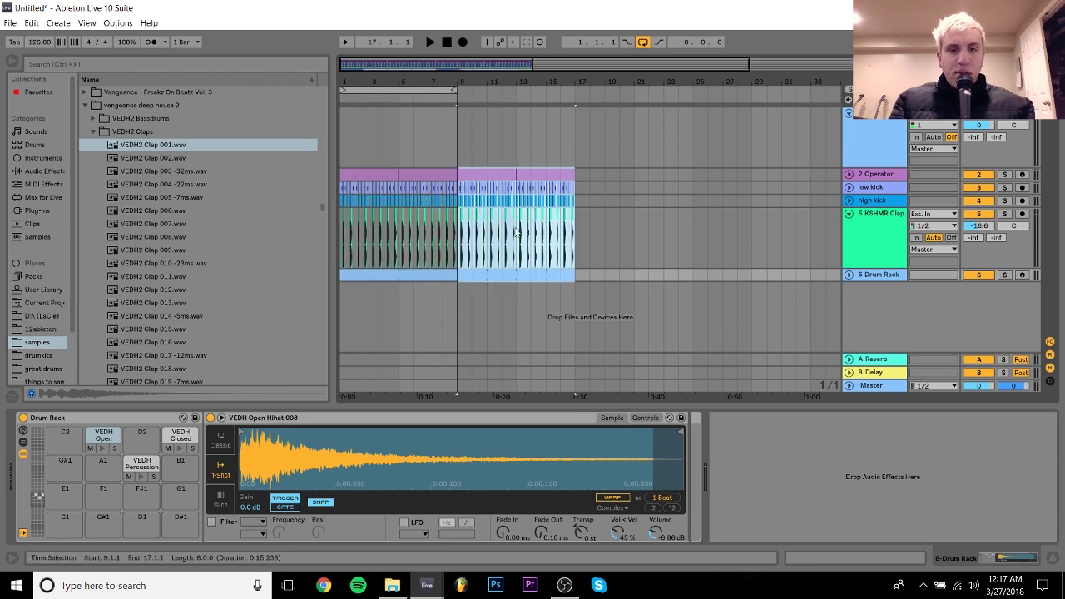
Add a locator named "intro" at bar 1 of the arrangement
click(346, 108)
click(348, 106)
key(ctrl+r)
text(Intro)
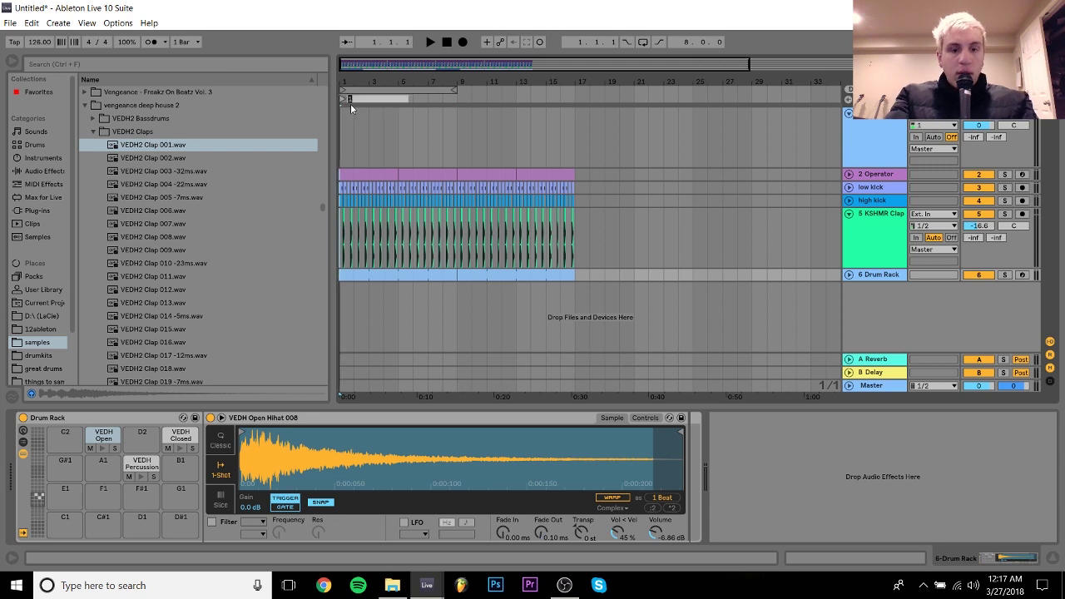
key(Return)
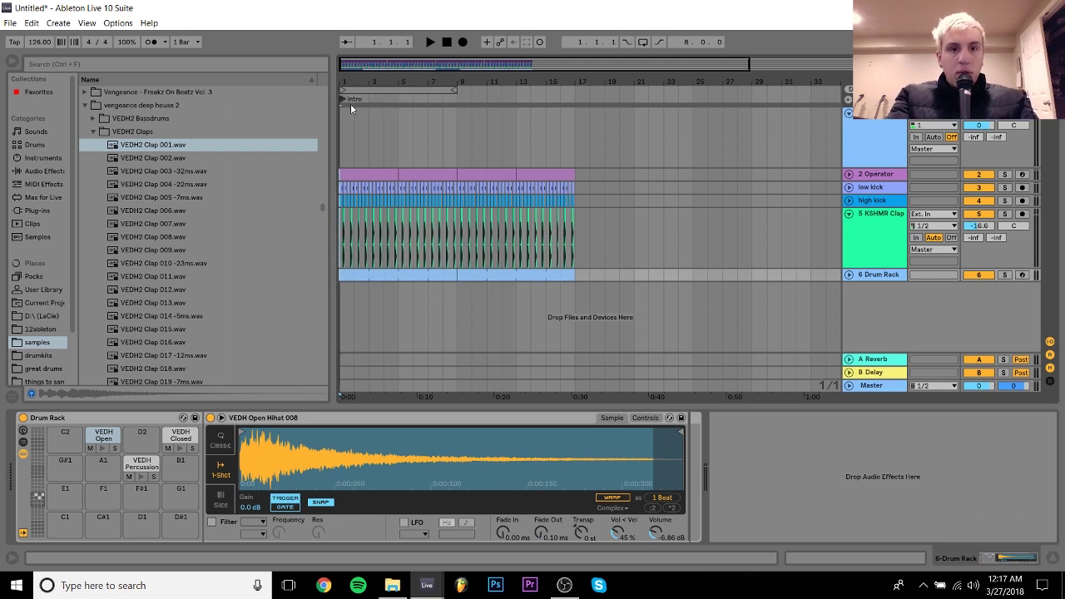
Add a locator named "breakdown" at bar 17, where the duplicated clips end
right_click(573, 101)
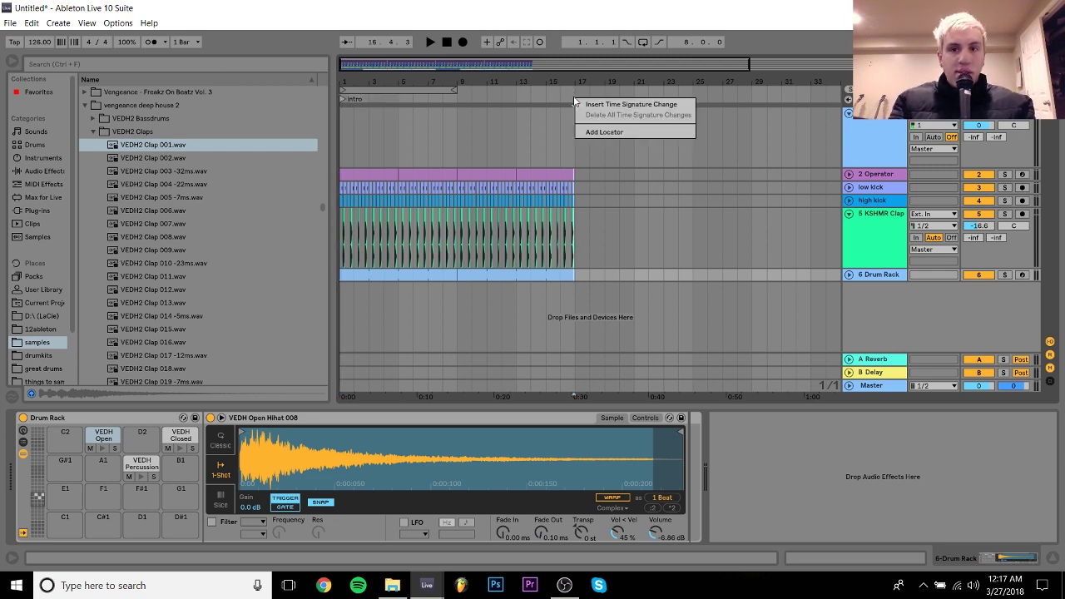
click(603, 132)
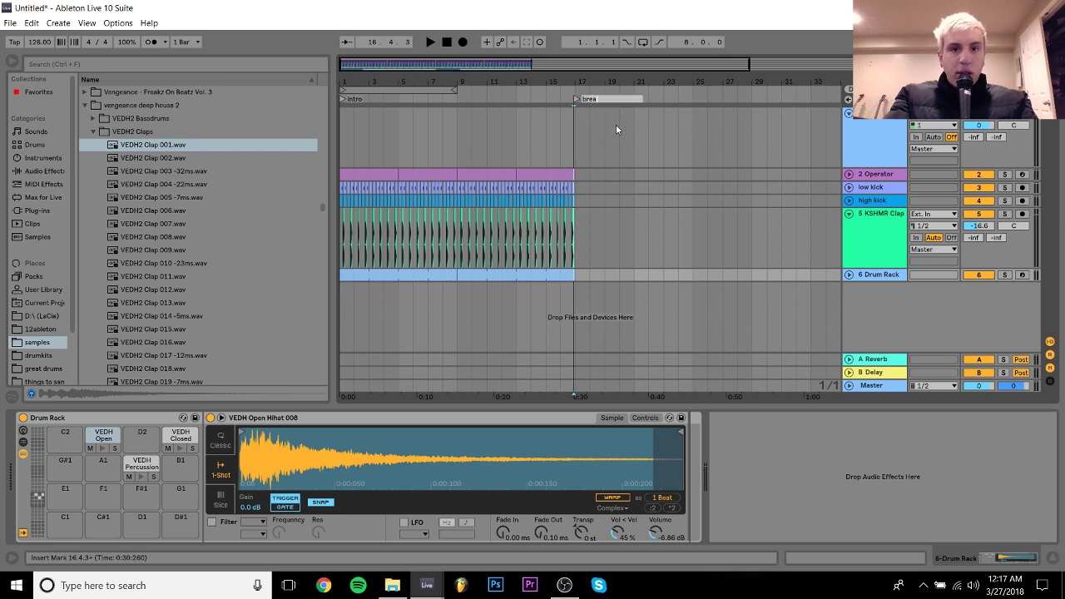
text(breakdown)
key(Return)
click(616, 129)
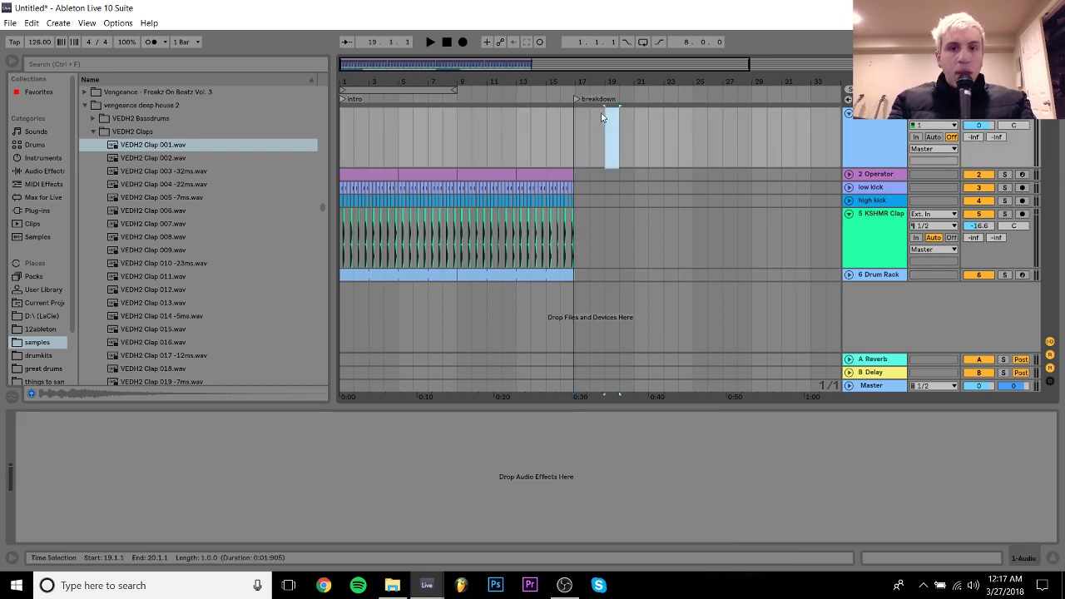
click(587, 125)
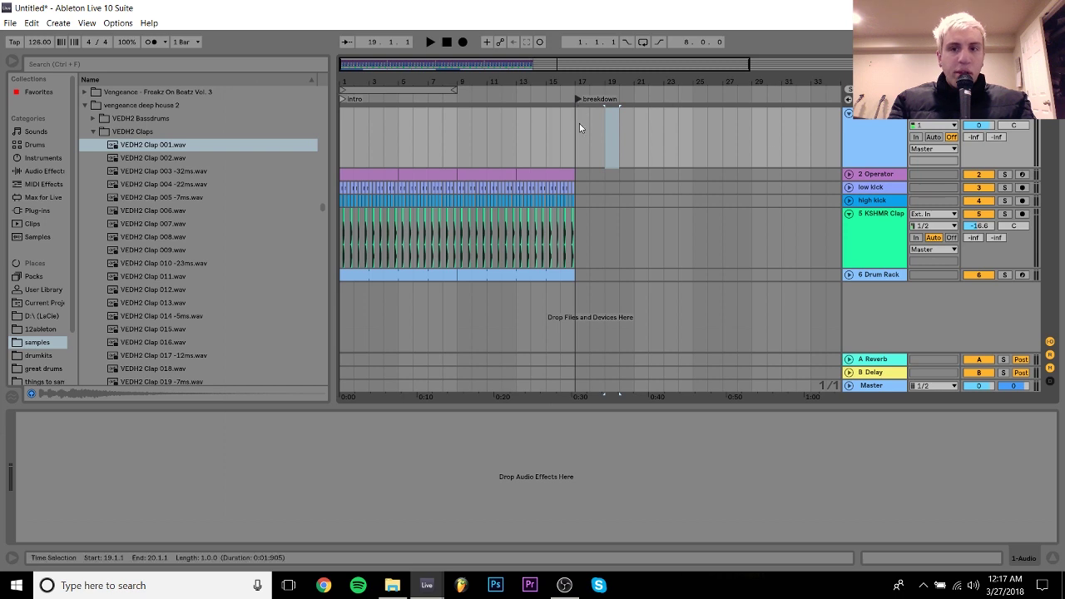
Unfold the low kick track and delete its clips from bar 1 up to bar 9
click(580, 143)
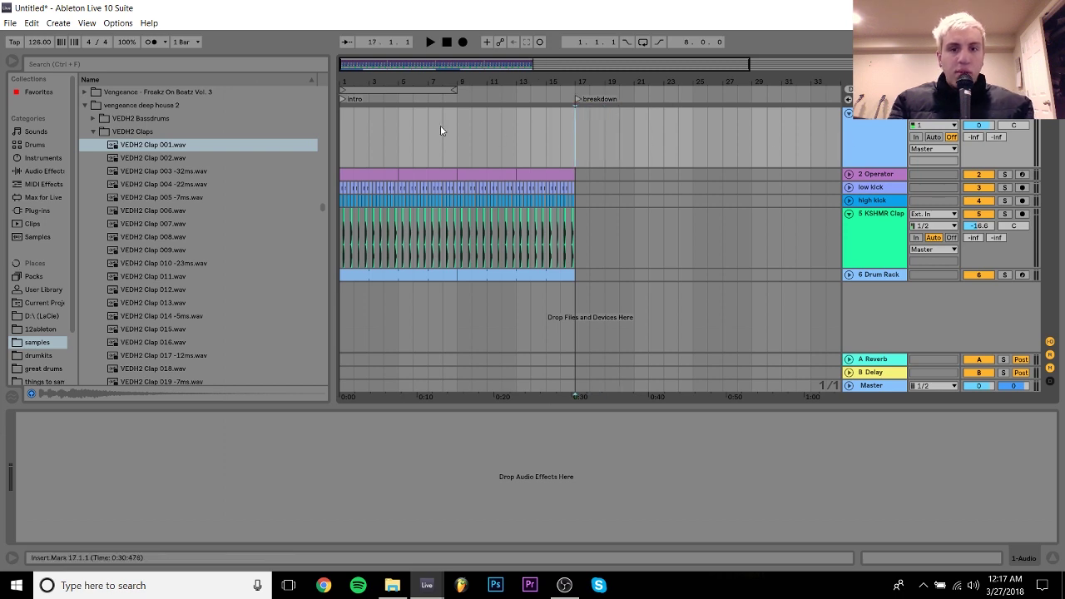
click(458, 163)
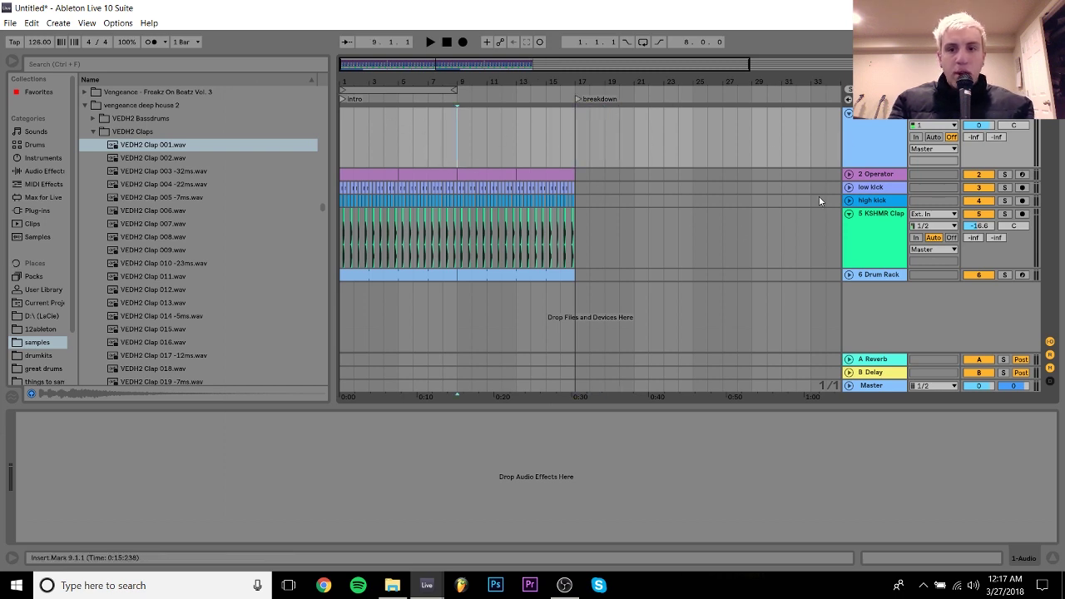
click(849, 187)
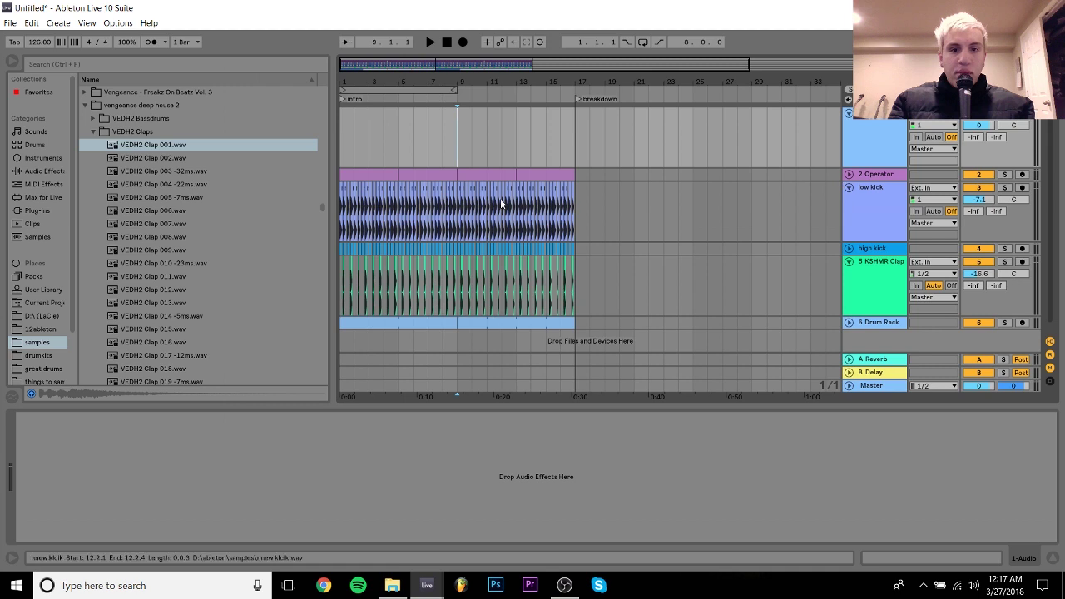
click(455, 185)
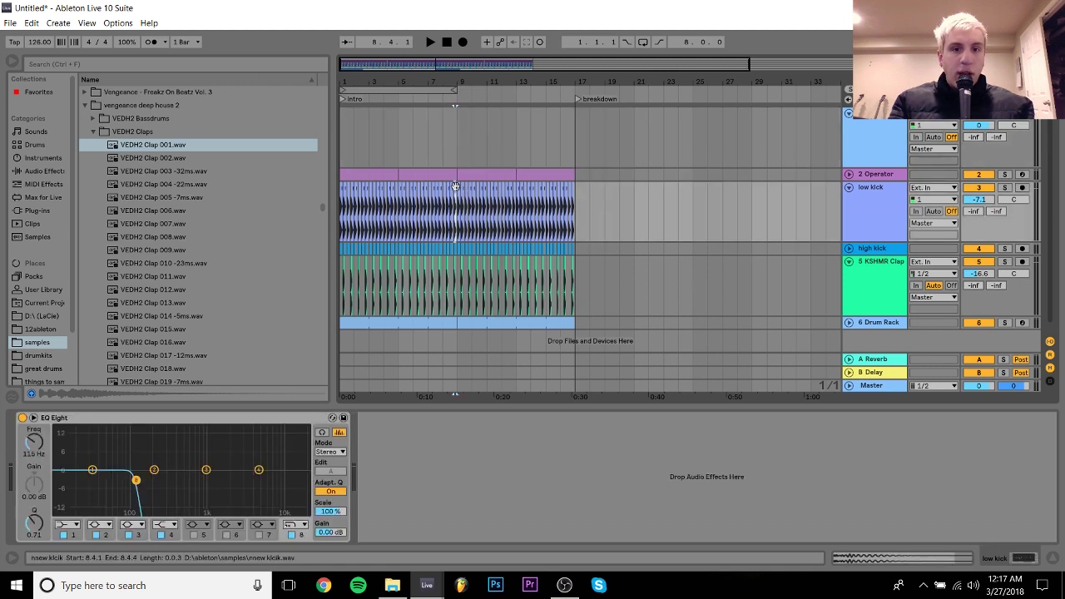
shift+click(341, 186)
key(Delete)
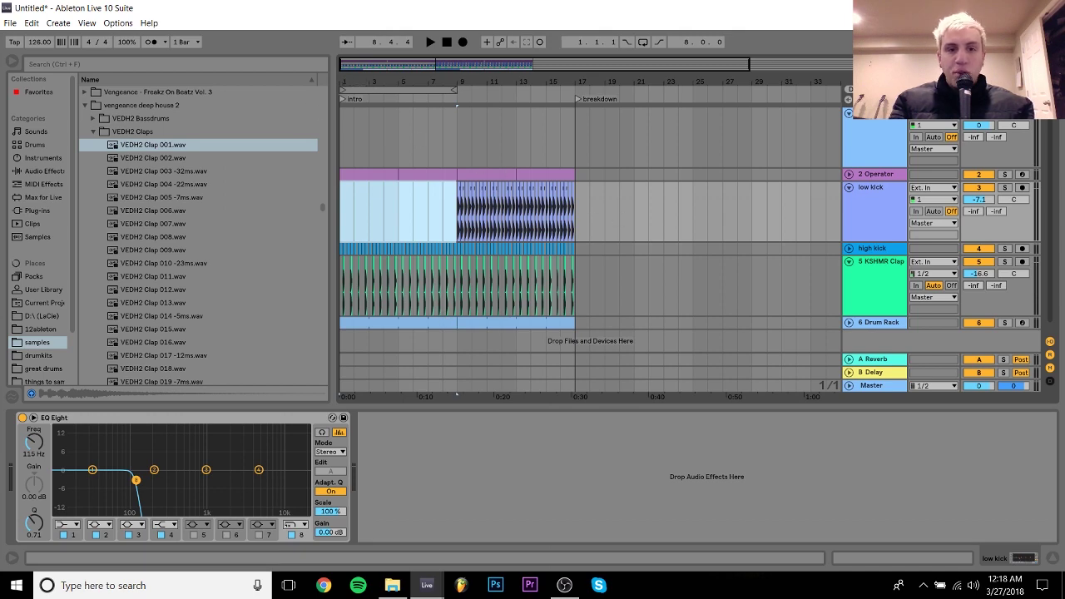
Clear the Drum Rack clips from the first eight bars and extend the remaining clip's start back to bar 8
drag(346, 82, 345, 133)
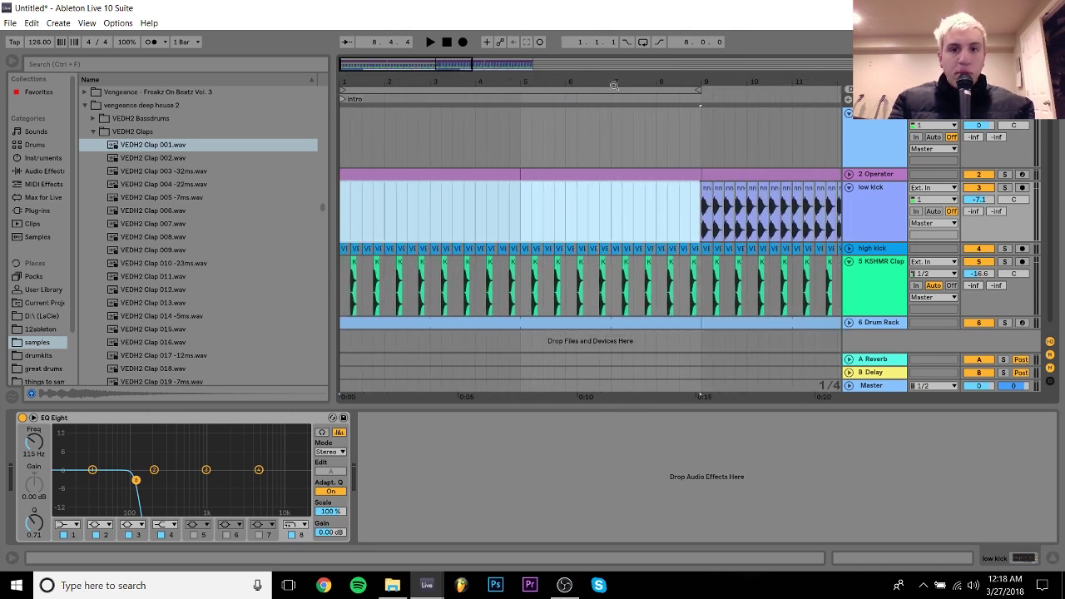
drag(614, 86, 614, 66)
click(440, 323)
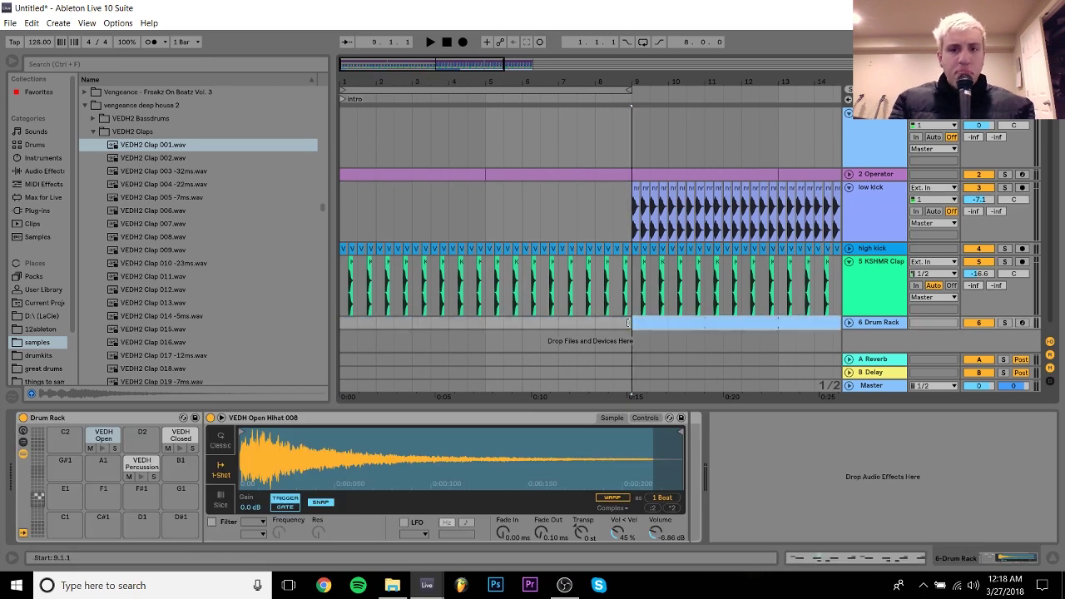
drag(627, 325, 597, 323)
Delete the high kick clips in bar 8 and both the low and high kick clips in bar 16
drag(599, 231, 633, 246)
drag(721, 82, 543, 81)
drag(758, 194, 703, 242)
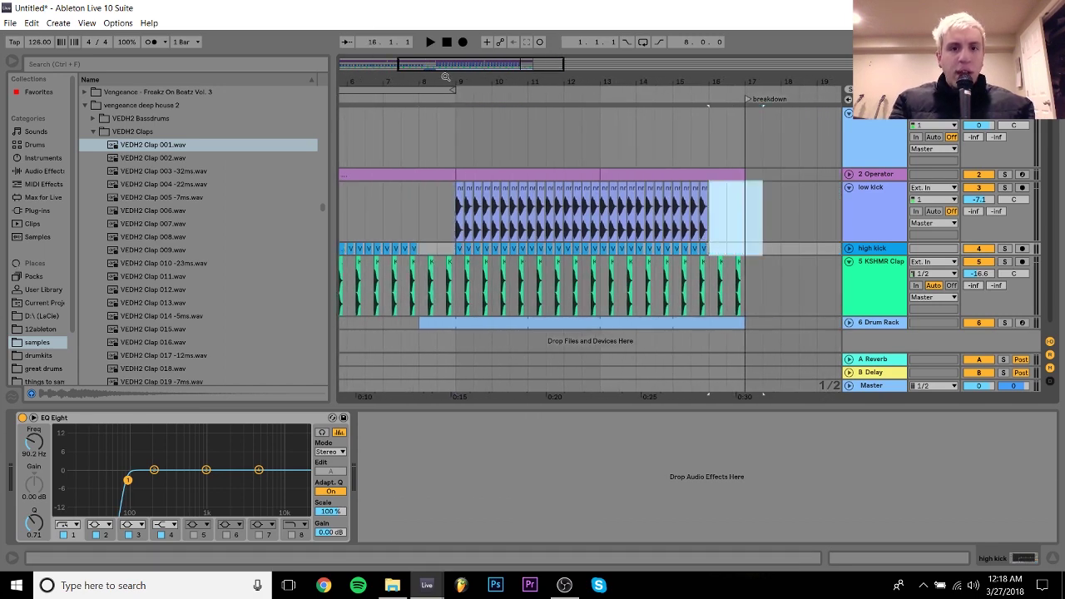
Play the intro from bar 1, unfold the high kick track and set its volume to -10.1 dB
drag(445, 78, 416, 33)
click(341, 215)
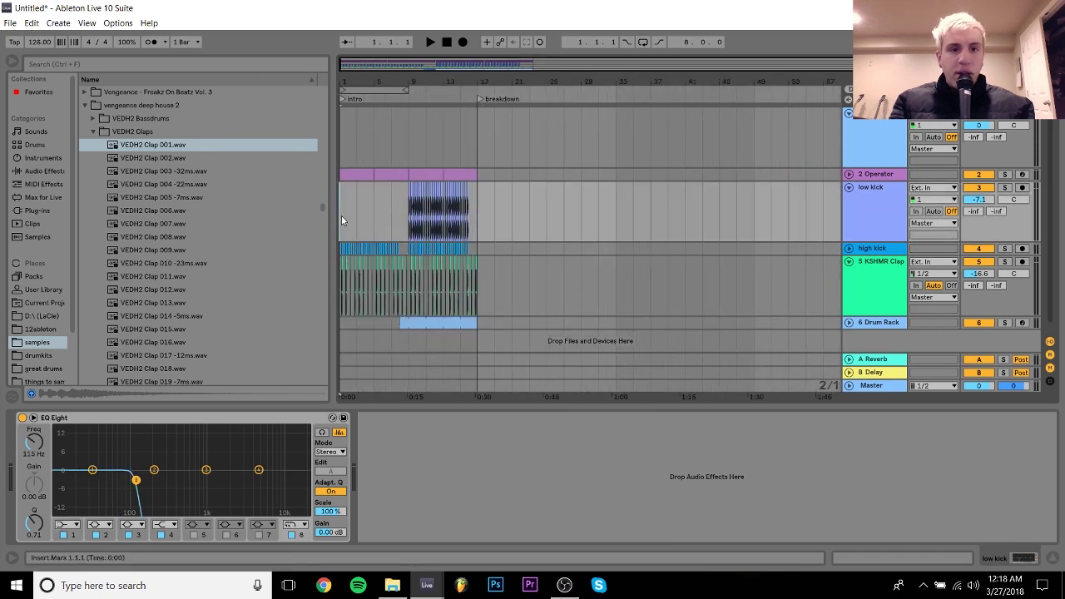
key(space)
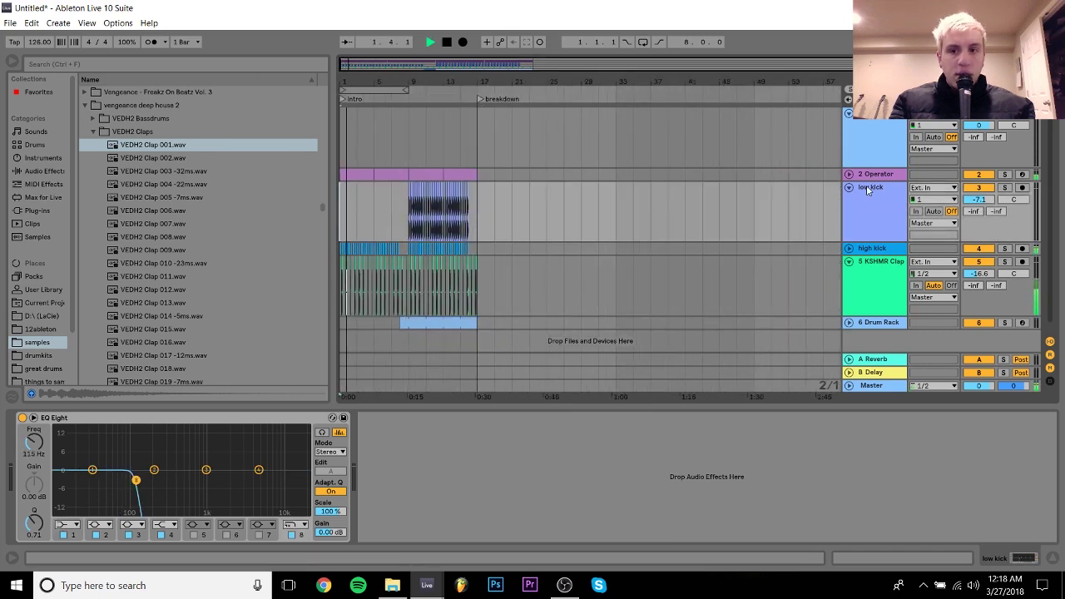
click(848, 248)
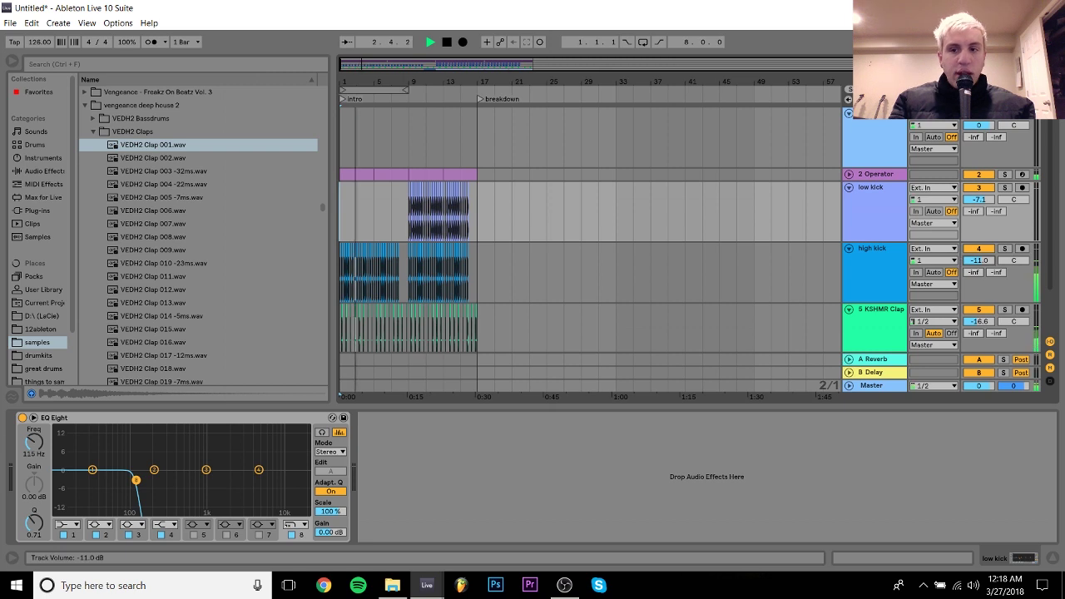
click(886, 174)
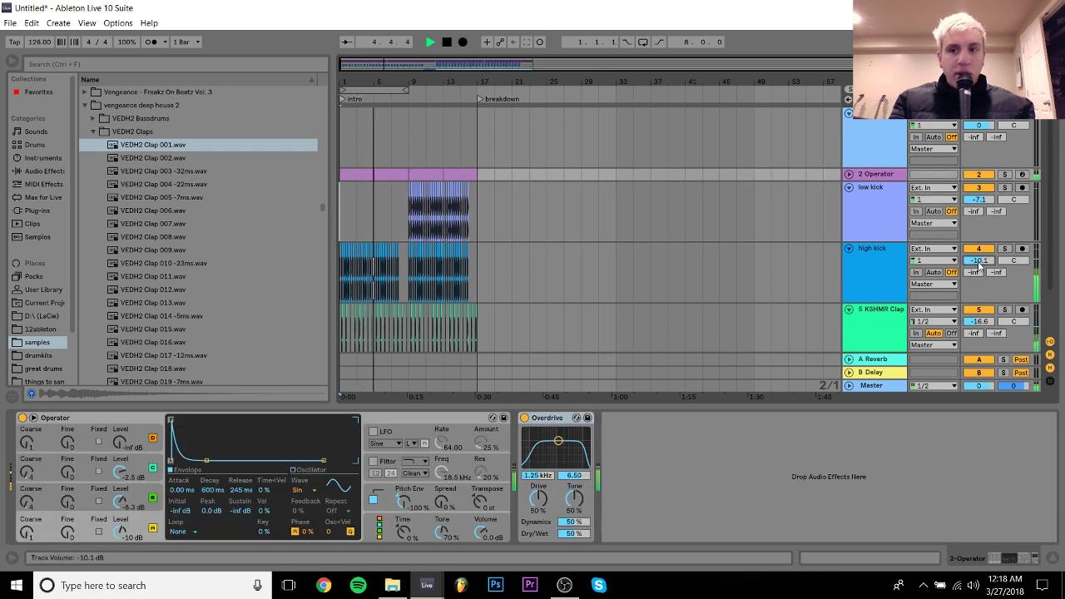
Play from bar 7 to check the kick gap before bar 9, and fold the high kick track
click(392, 215)
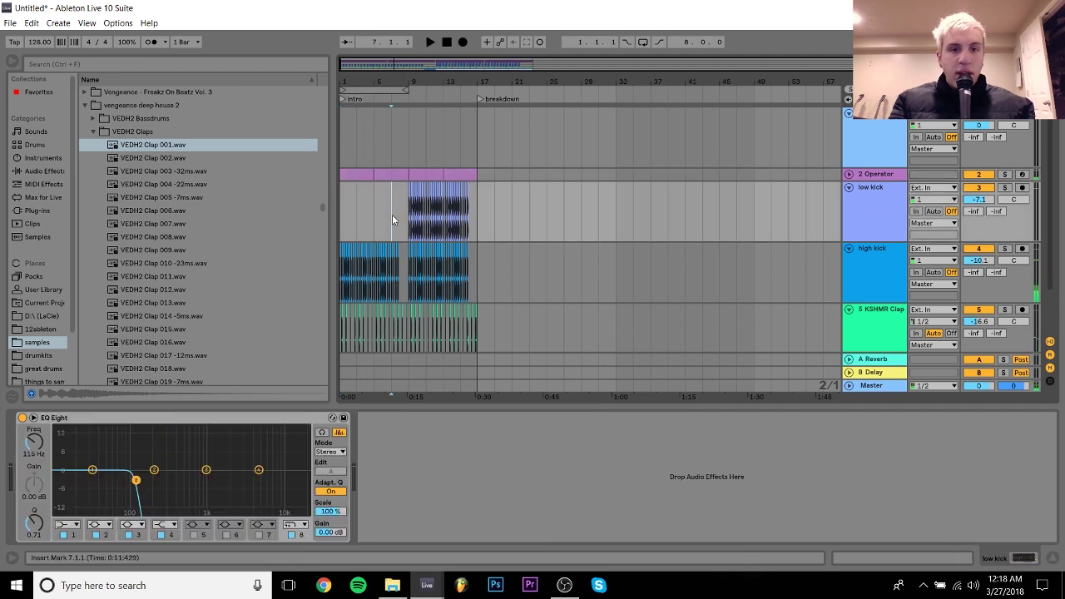
drag(401, 77, 402, 80)
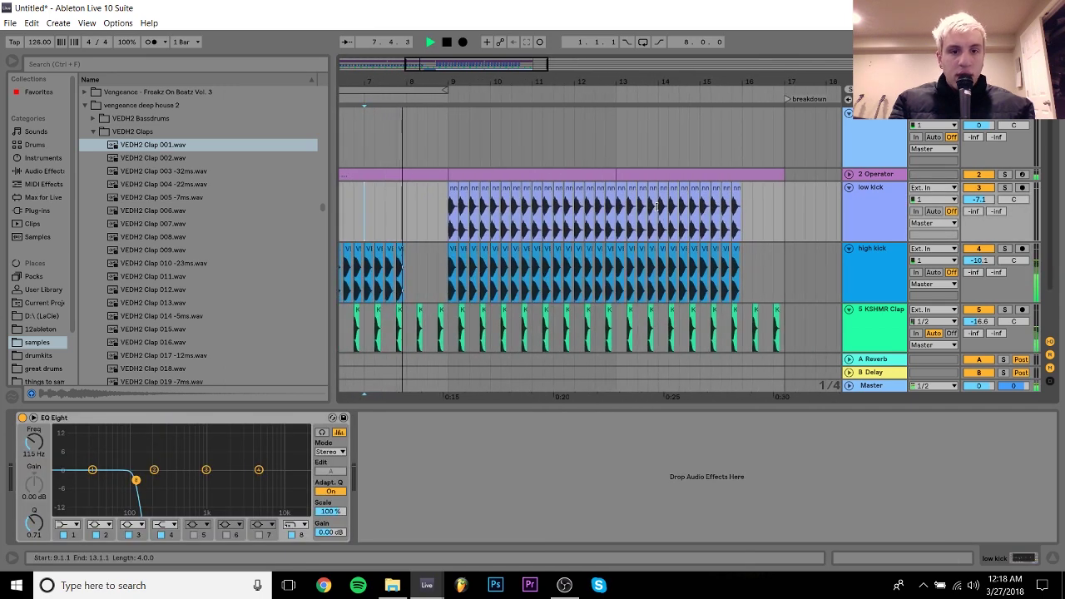
click(849, 249)
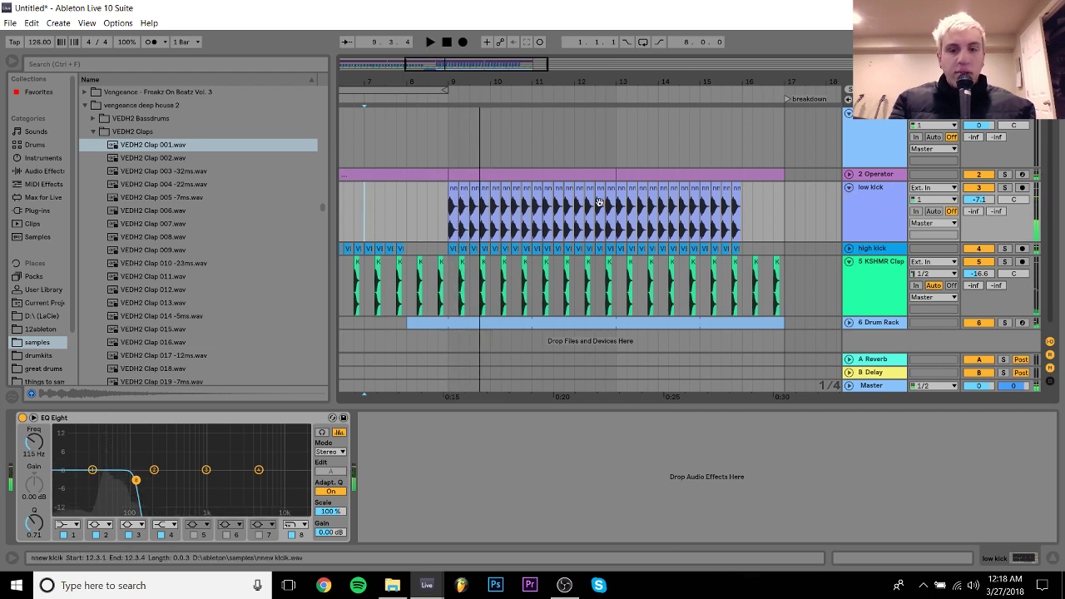
drag(441, 85, 486, 80)
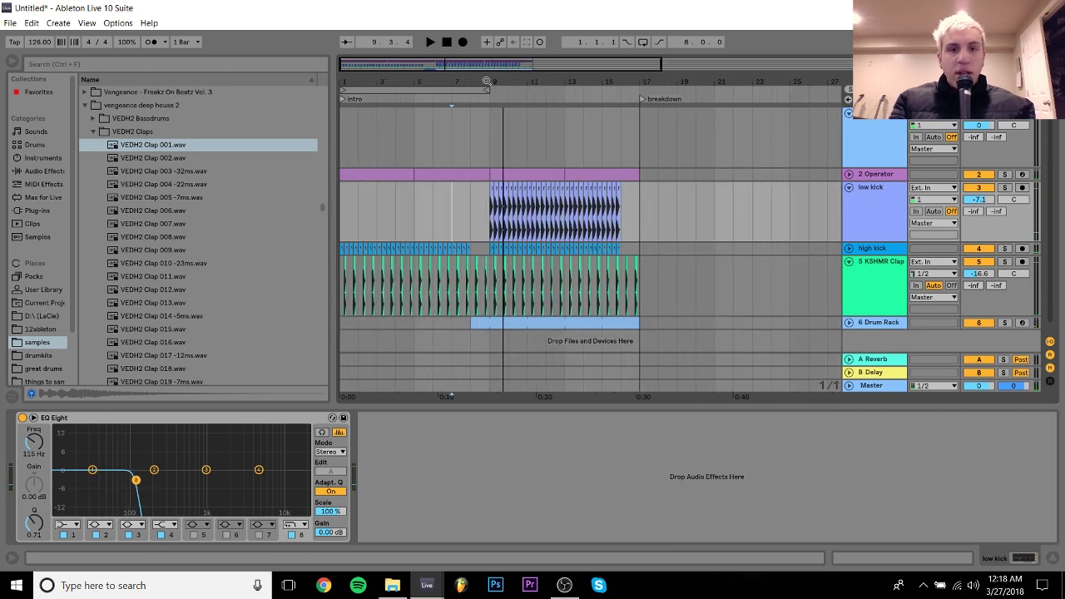
Examine and play the first Operator clip's notes, selecting the F#3 row and the A3 to C#5 rows, and return to the Arrangement
click(391, 174)
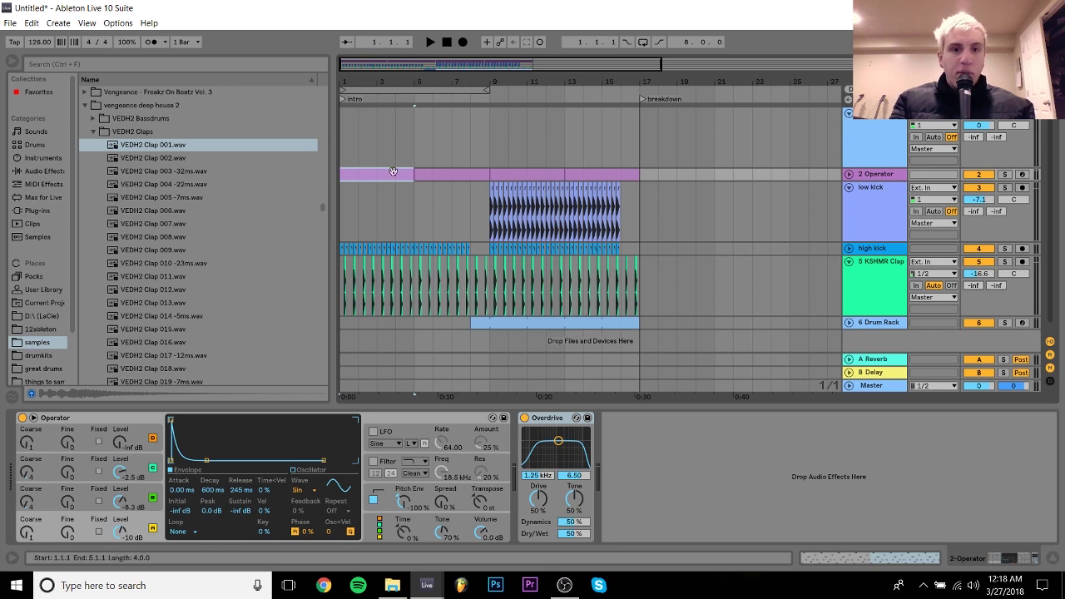
double_click(393, 172)
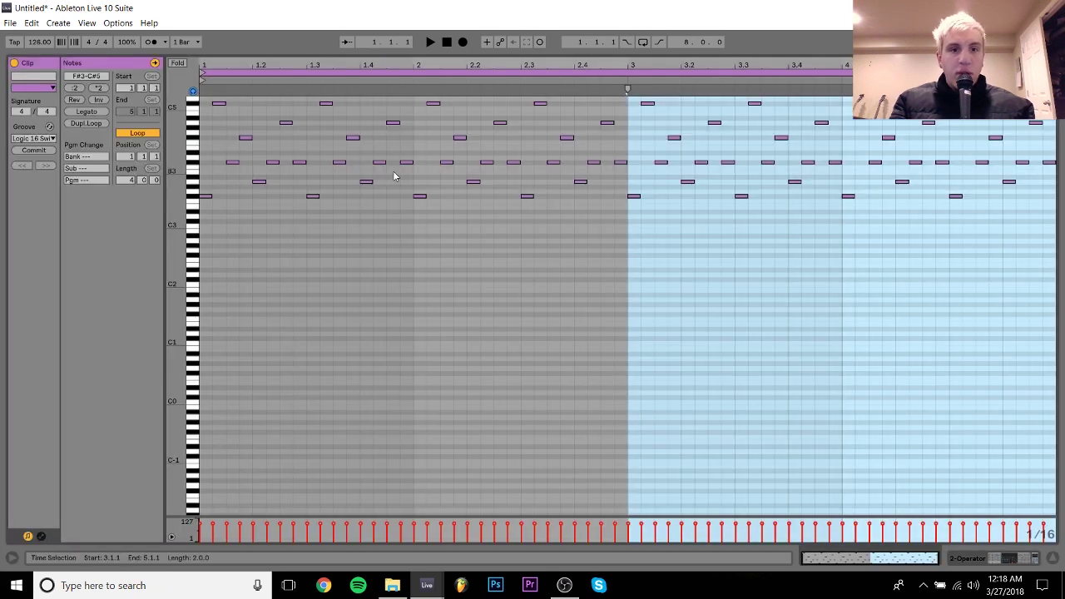
click(194, 197)
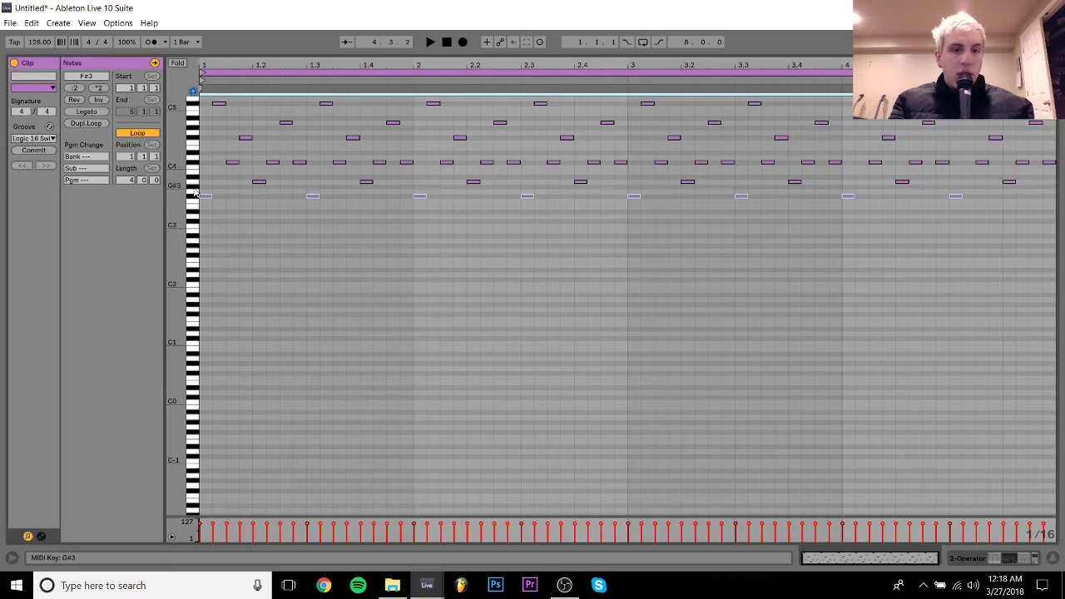
drag(194, 185, 195, 101)
key(space)
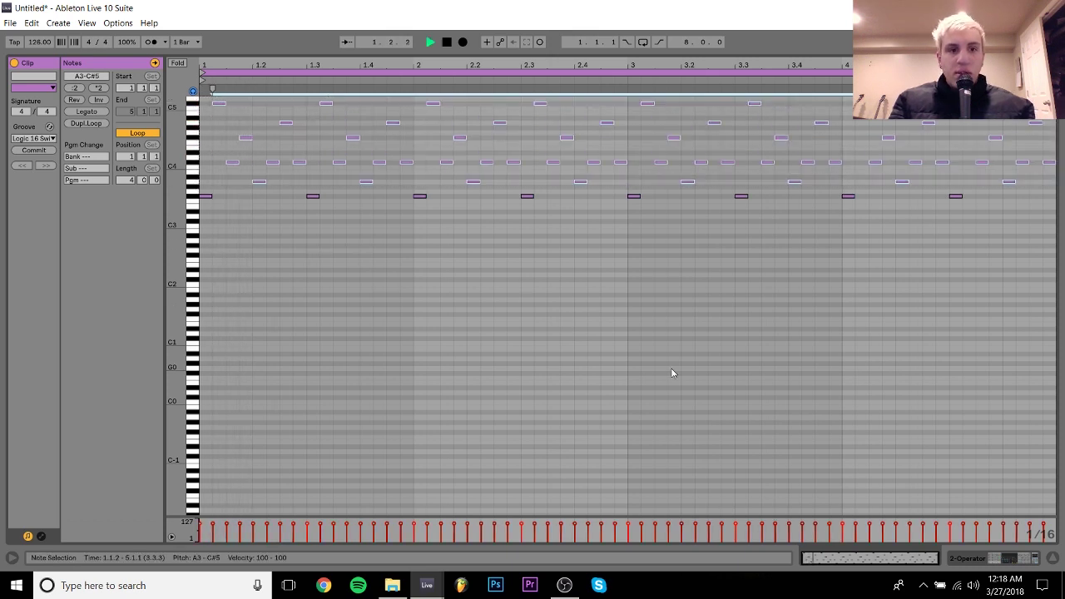
key(space)
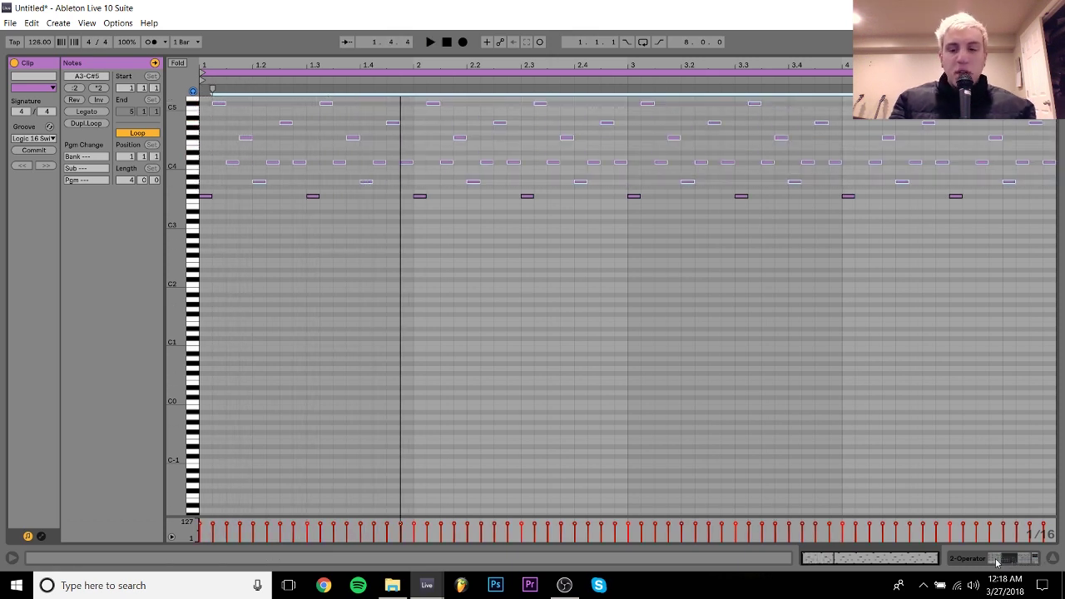
click(199, 258)
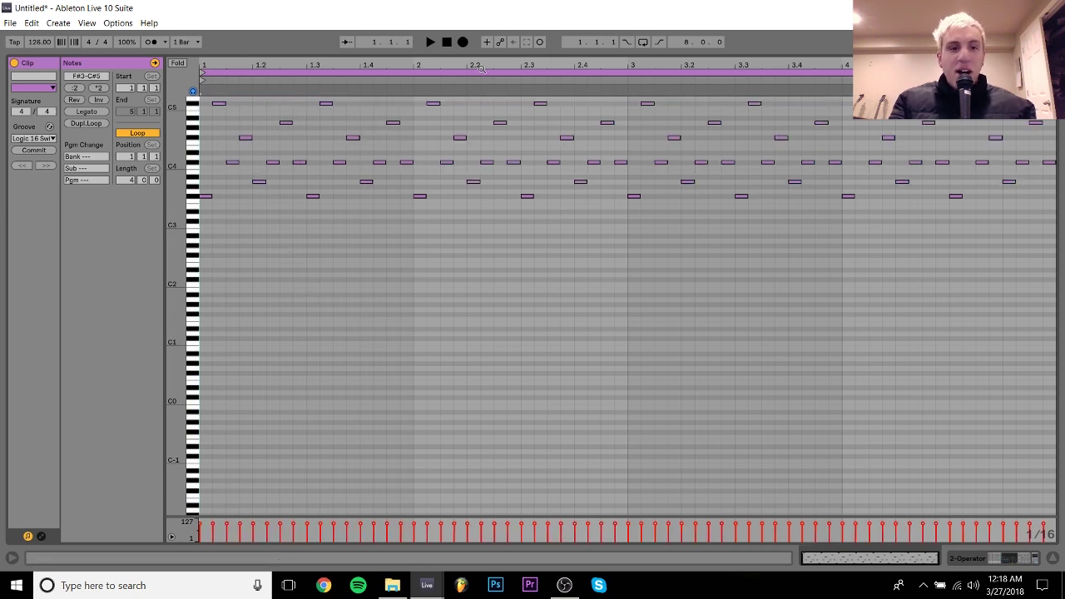
click(1014, 560)
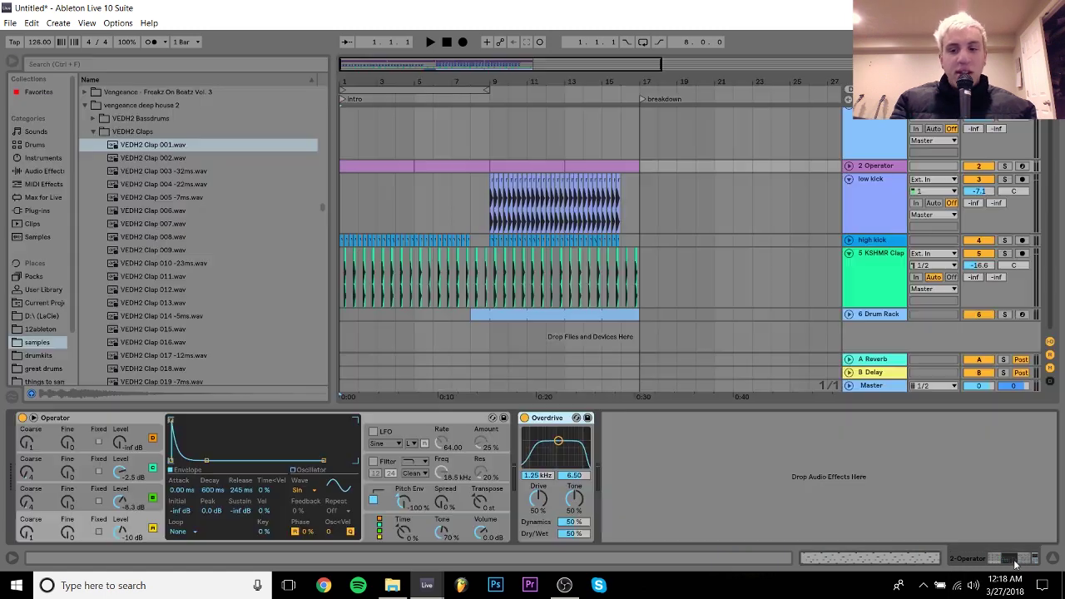
Audition the first Operator clip soloed, with Overdrive and oscillator C switched off
drag(352, 165, 414, 167)
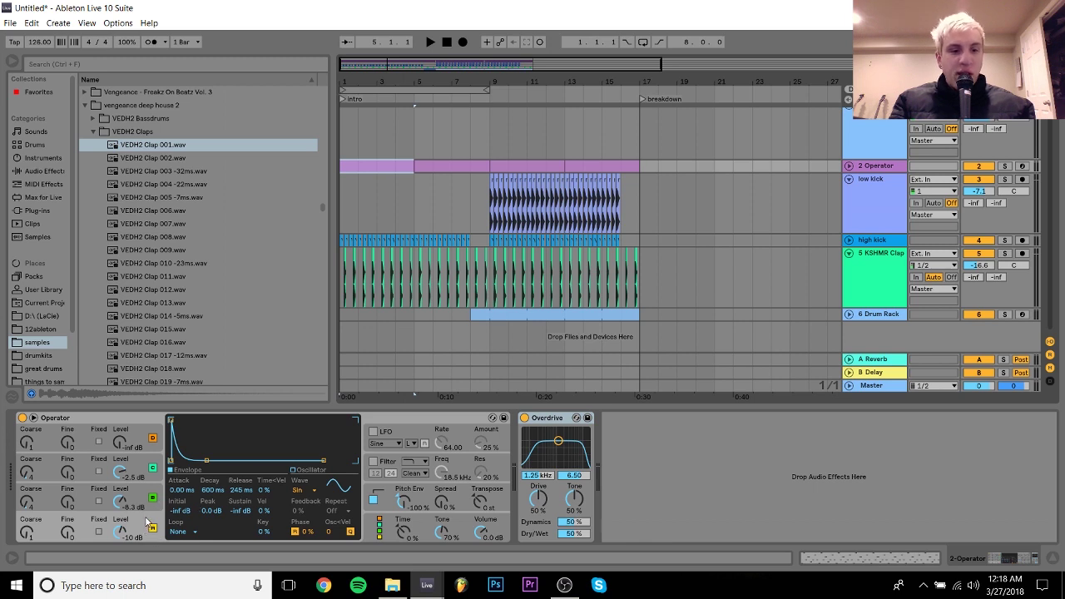
click(525, 418)
key(space)
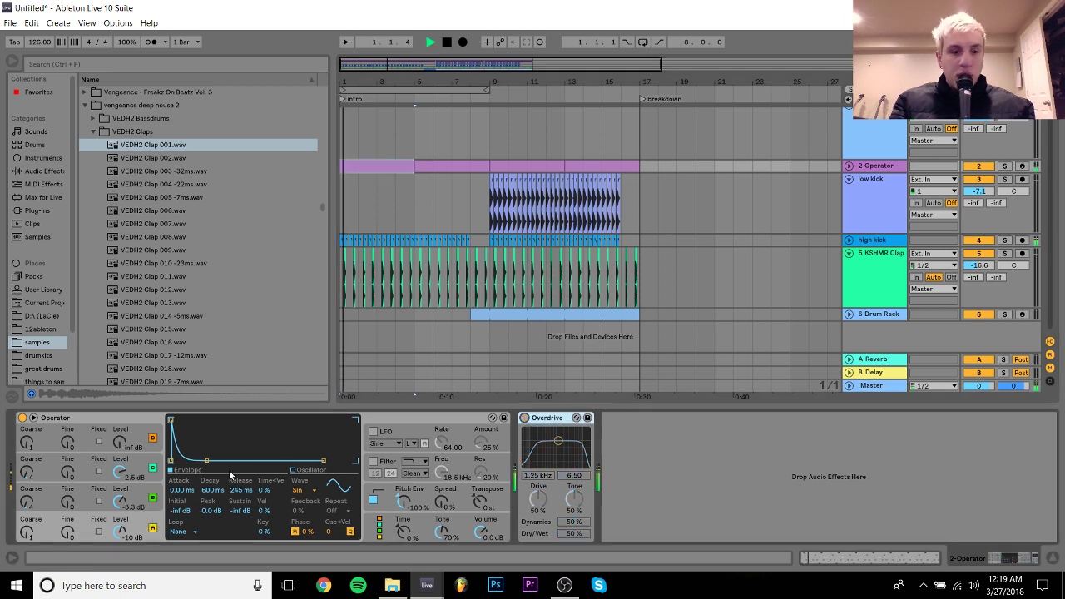
click(155, 468)
key(space)
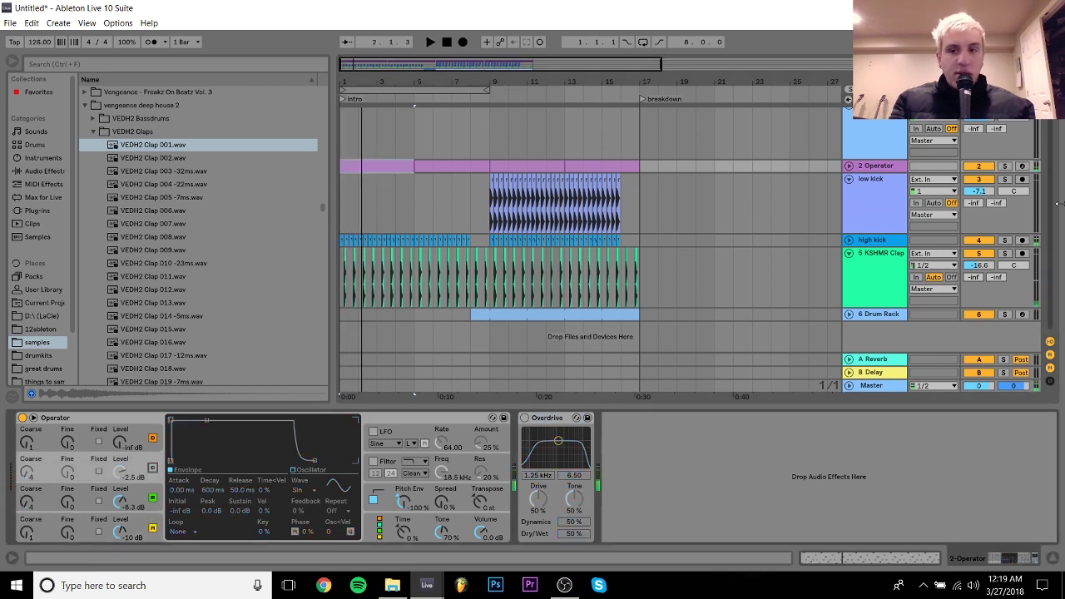
click(1004, 165)
key(space)
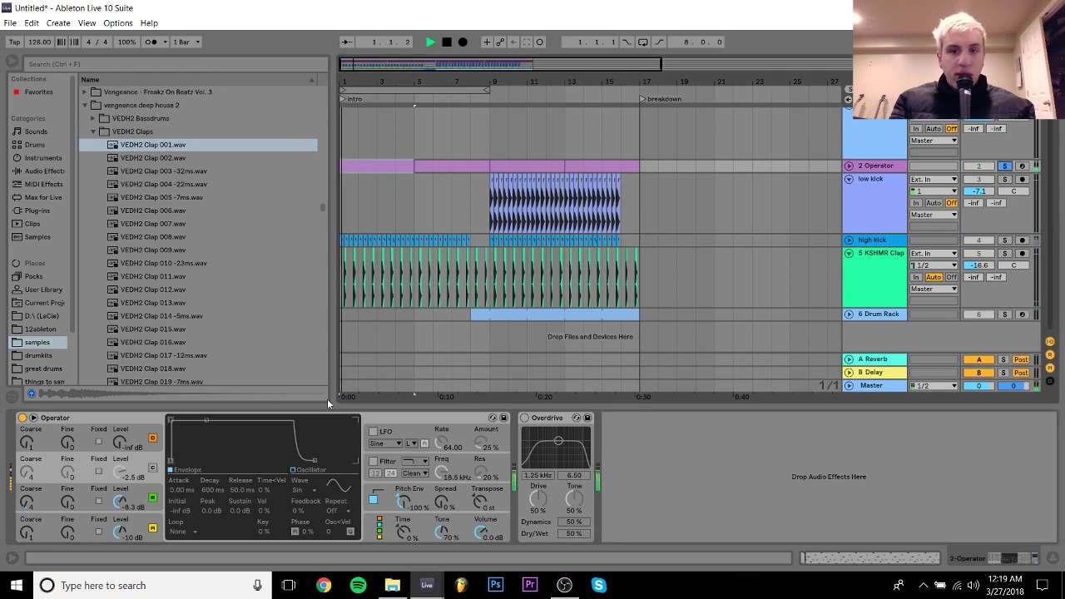
Display oscillator A's envelope while the clip plays, and switch oscillator C back on
click(151, 522)
key(space)
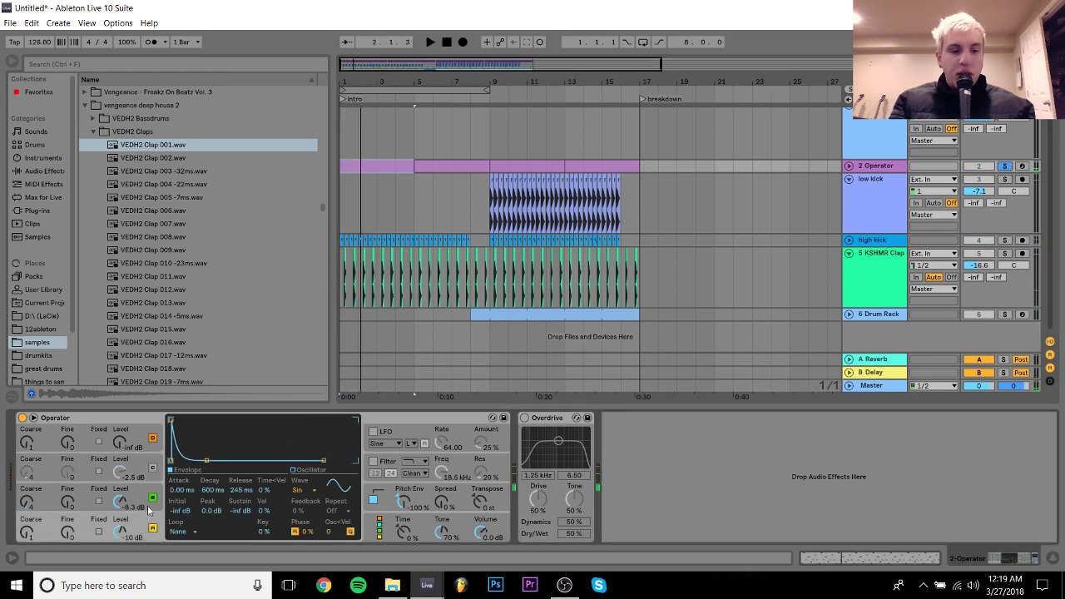
click(150, 510)
click(154, 476)
key(space)
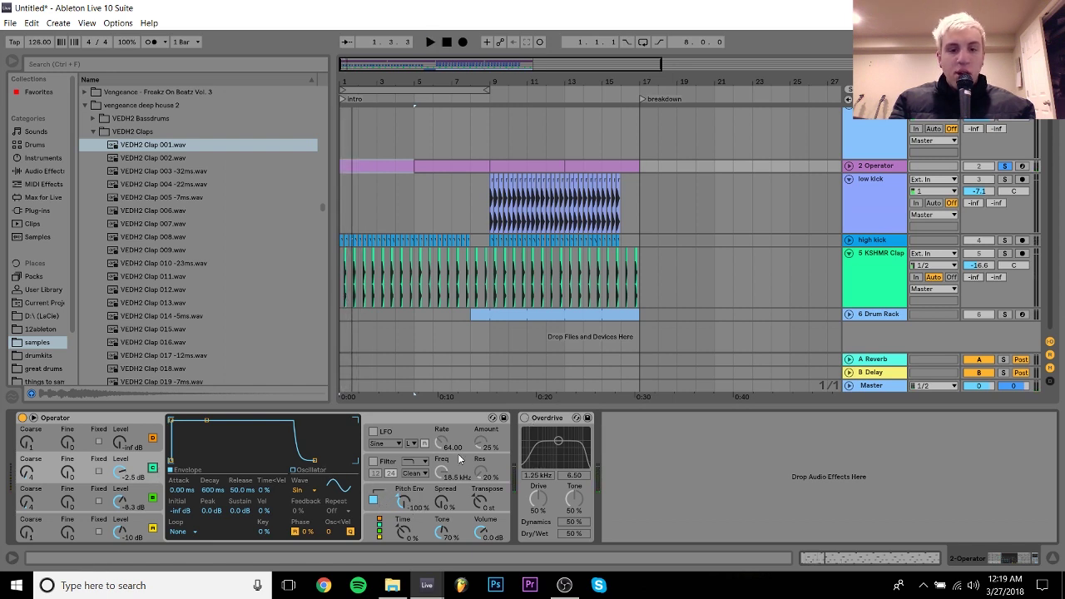
Display Operator's pitch envelope settings and play the soloed clip
click(382, 498)
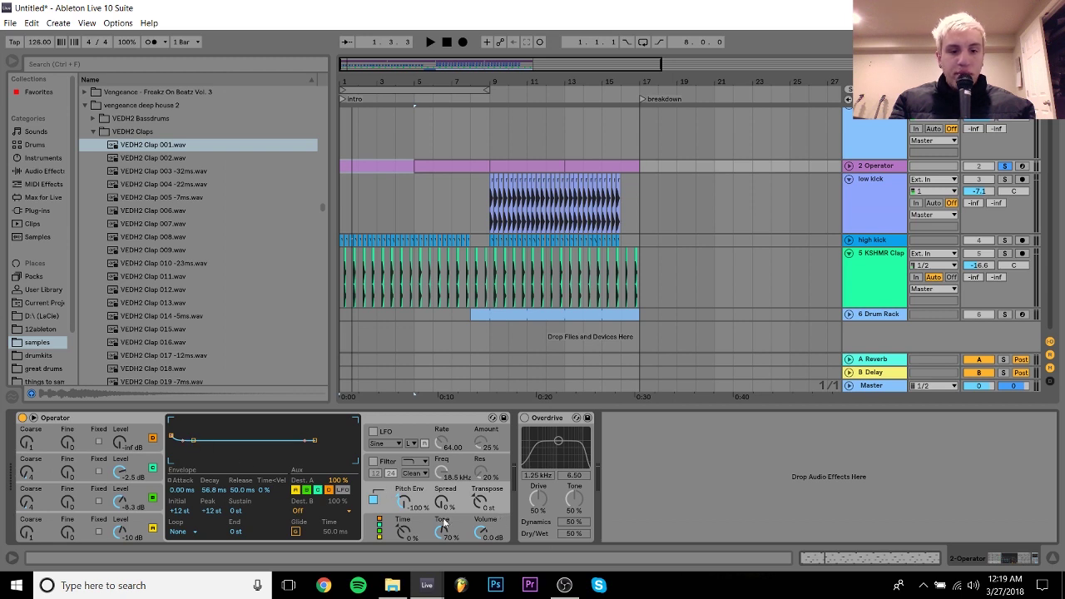
key(space)
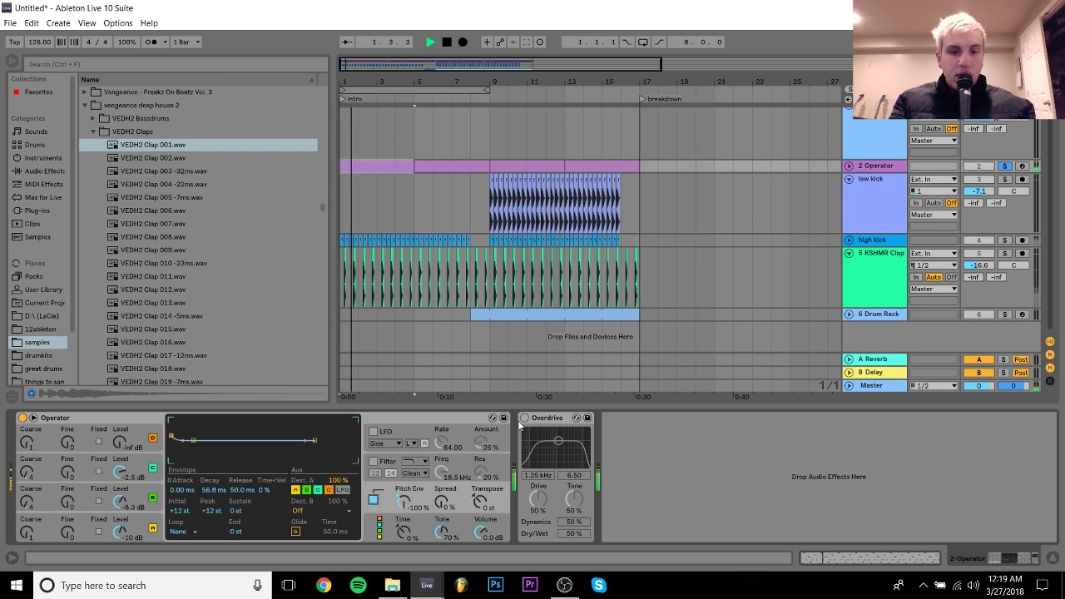
key(space)
Switch Overdrive back on, unsolo the Operator track, play the full mix and fold the low kick track
click(524, 418)
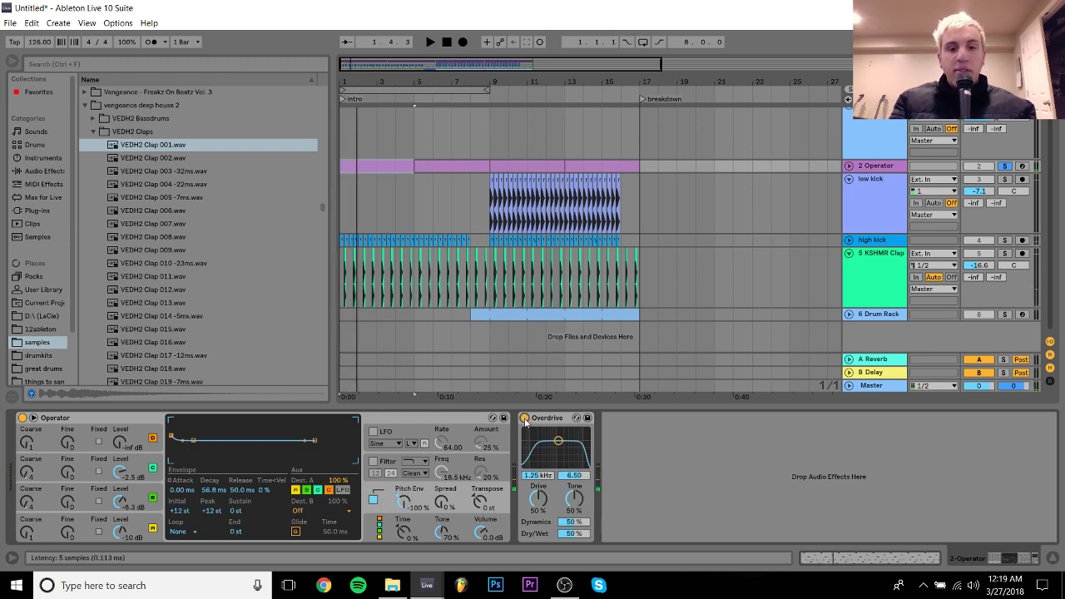
key(space)
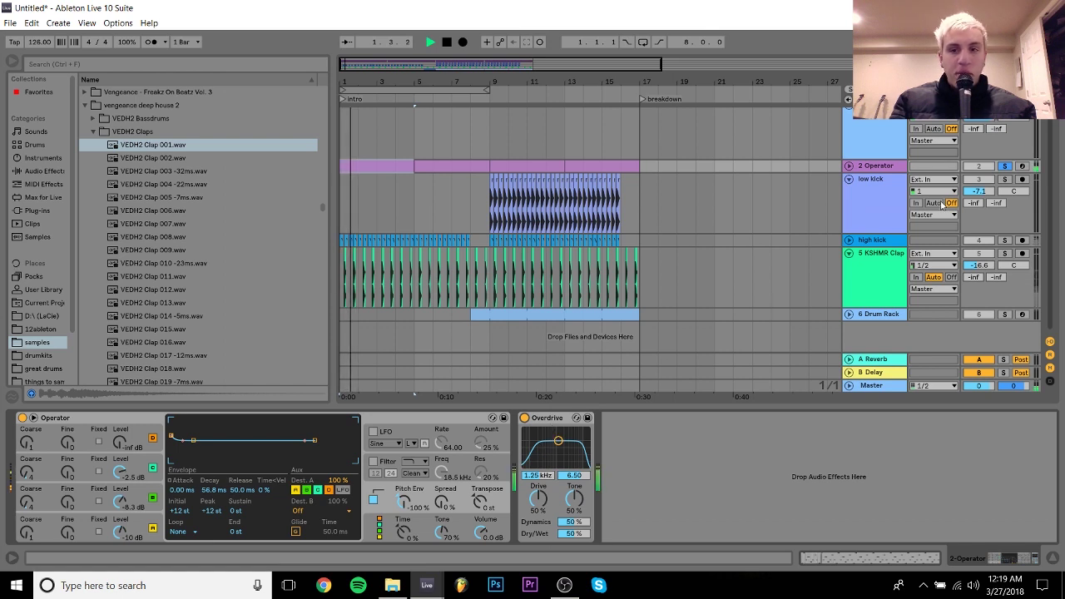
key(space)
click(1005, 166)
key(space)
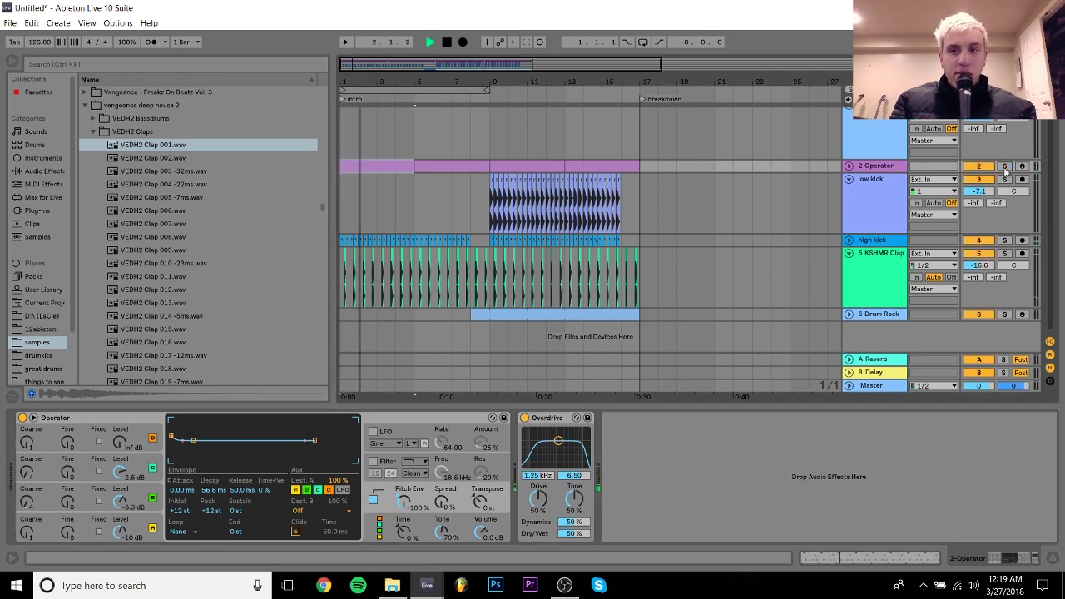
click(849, 178)
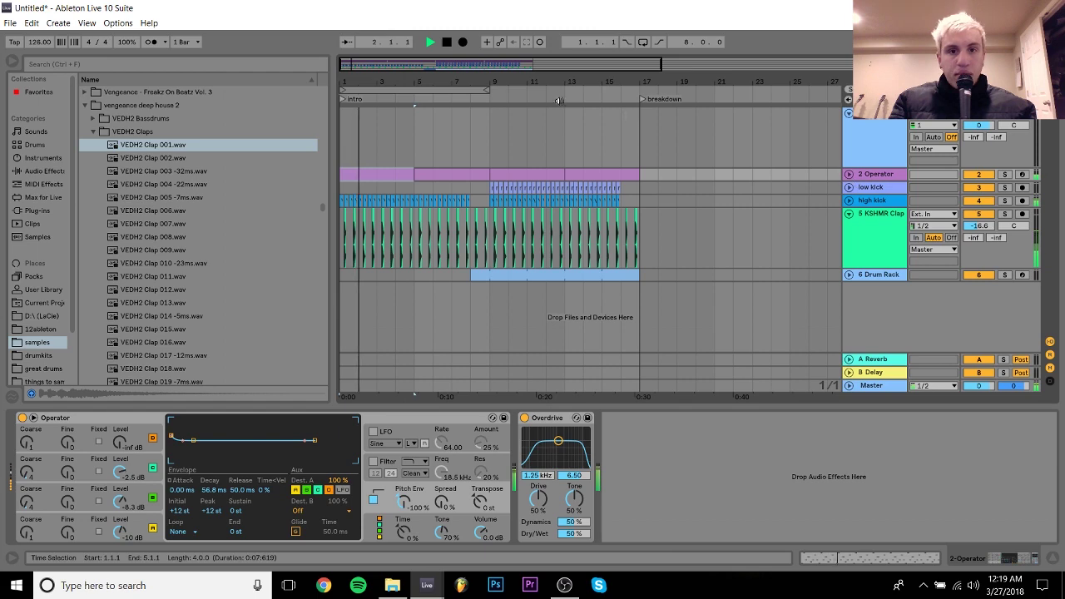
Stop playback and place vocal melody thing.wav from the mojulo loops folder on a new audio track at bar 1
key(space)
drag(439, 81, 439, 81)
drag(371, 78, 348, 81)
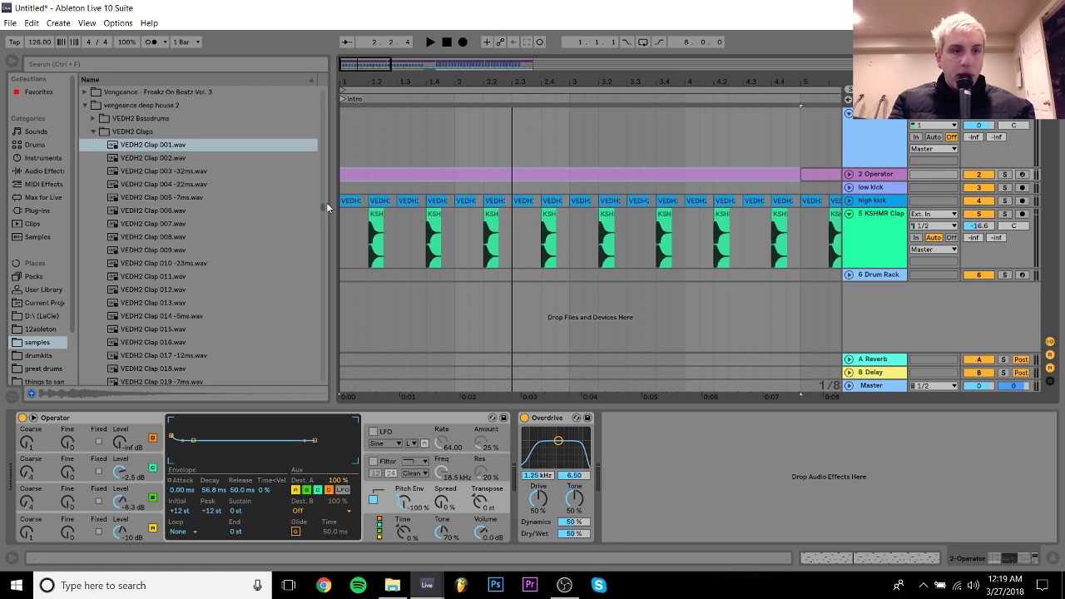
drag(326, 202, 324, 153)
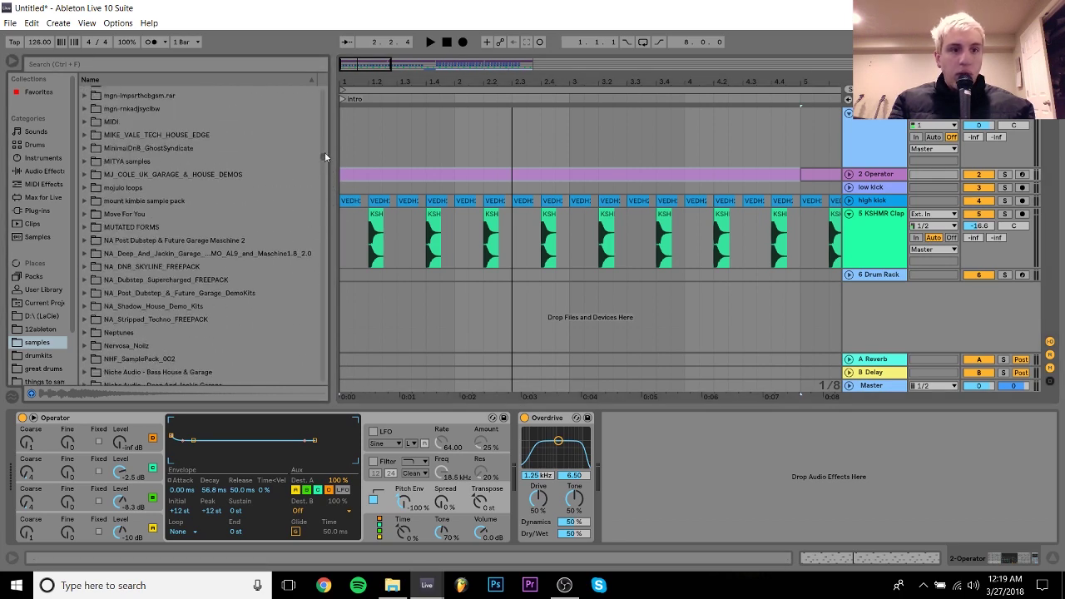
click(84, 188)
drag(131, 347, 343, 307)
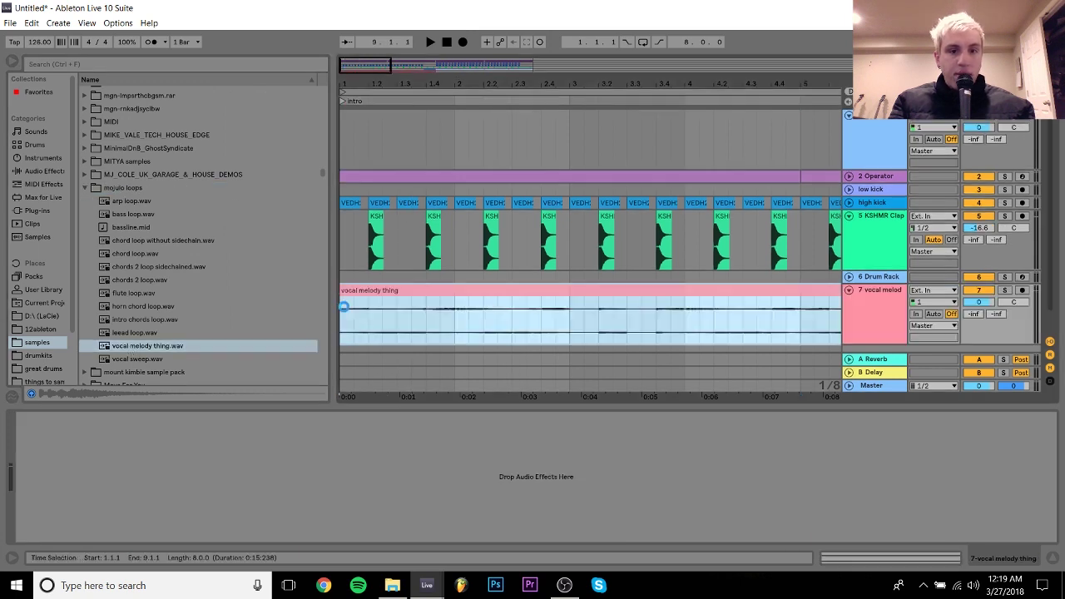
Solo the vocal melody track, set its volume to -5.5 dB and audition the clip's opening from bar 1
click(1003, 289)
drag(978, 301, 979, 312)
key(space)
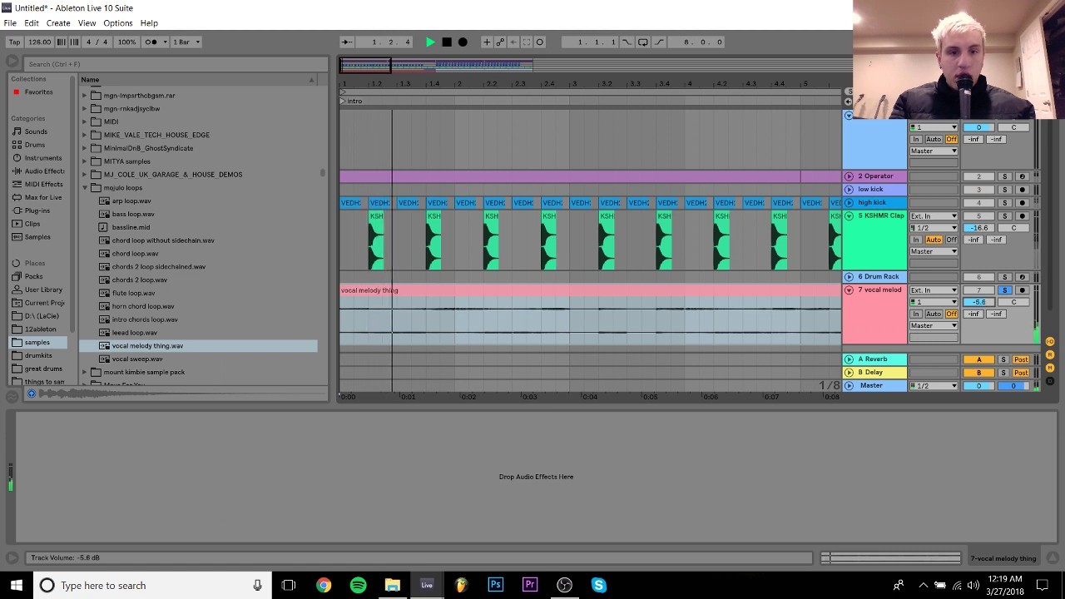
key(space)
click(395, 322)
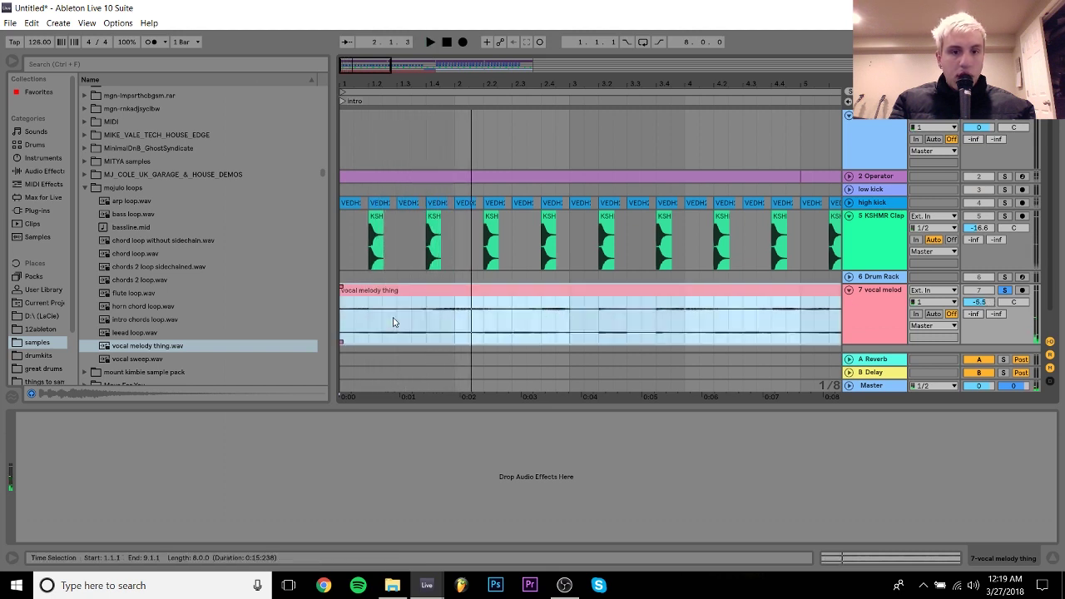
click(395, 323)
key(space)
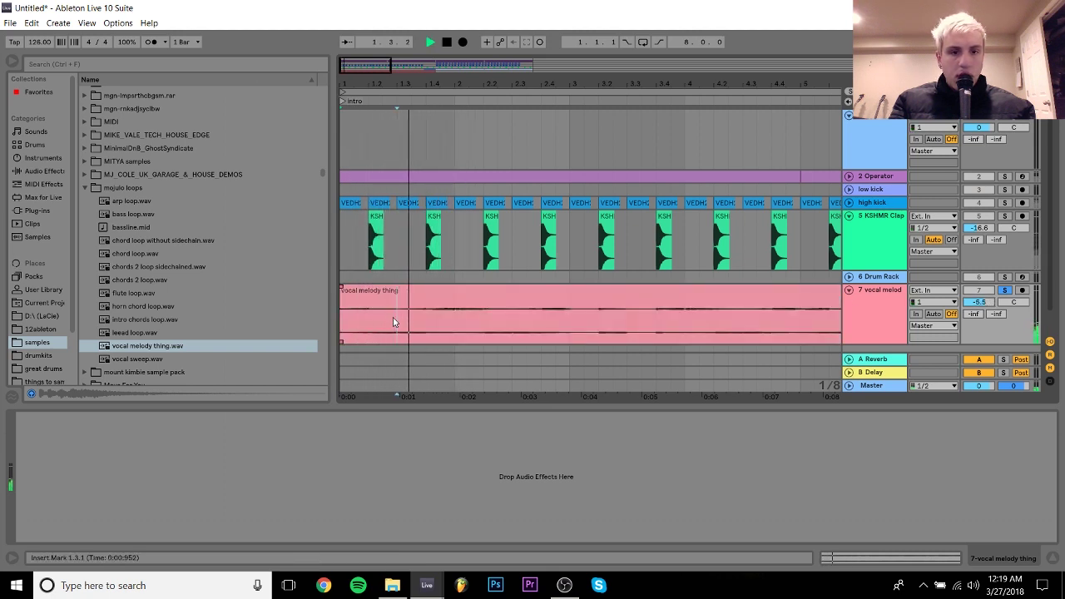
key(space)
Move the one-beat section at 1.3.1 of the vocal melody clip to 1.1.1 and delete the remaining vocal material
drag(396, 317, 425, 317)
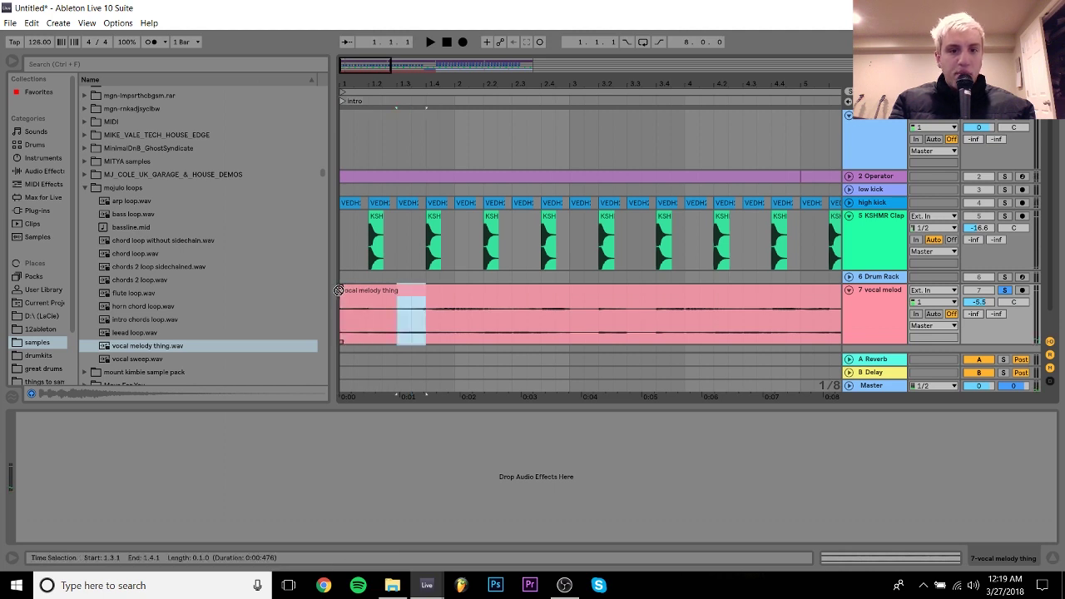
drag(338, 290, 349, 293)
click(380, 289)
shift+click(464, 291)
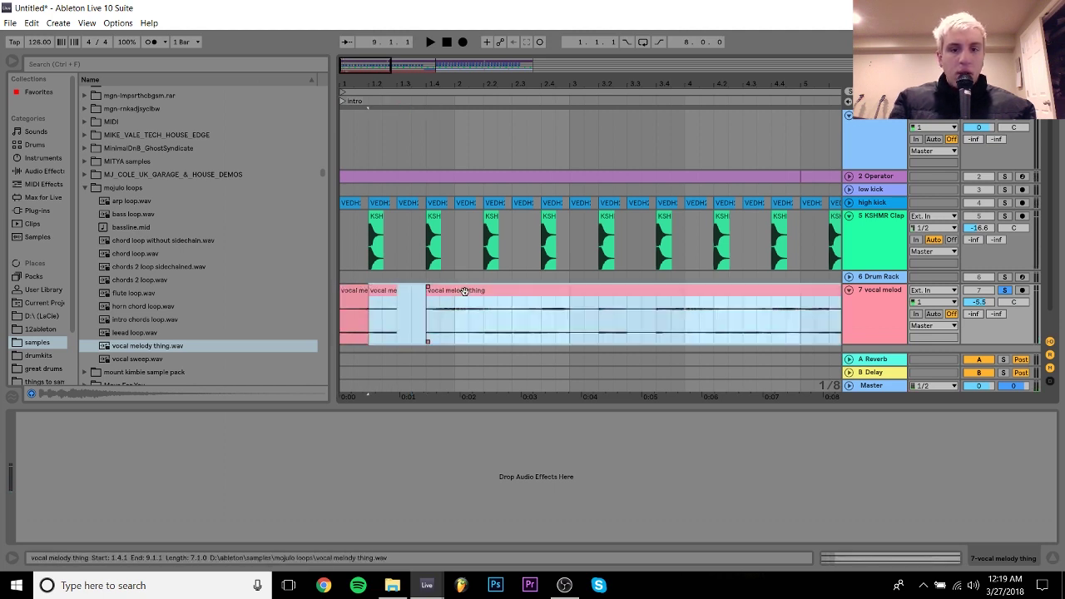
key(Delete)
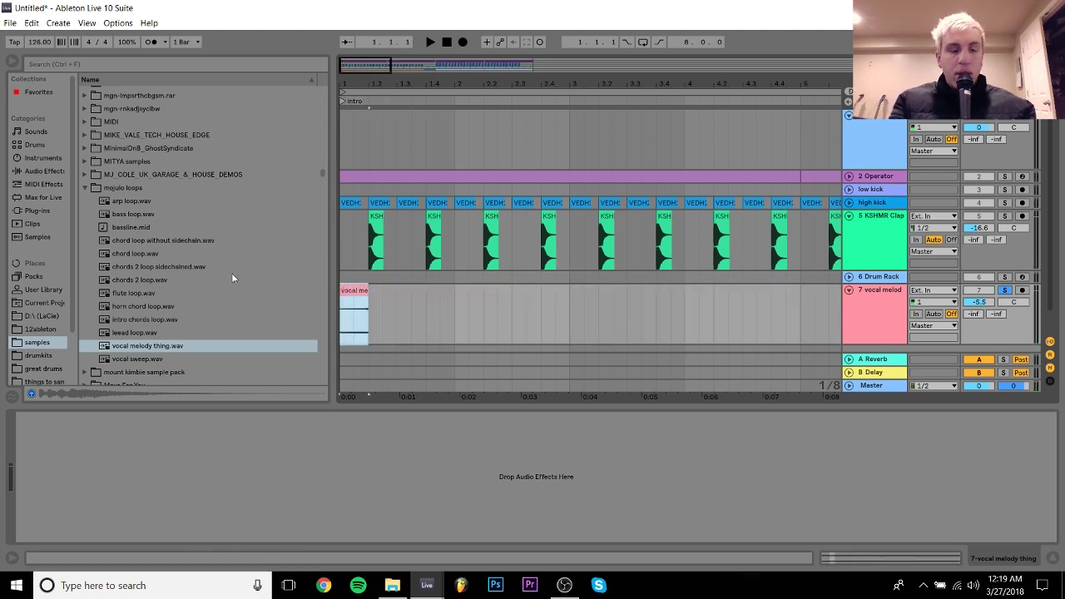
Add the Tuner audio effect to the vocal melody track
click(44, 171)
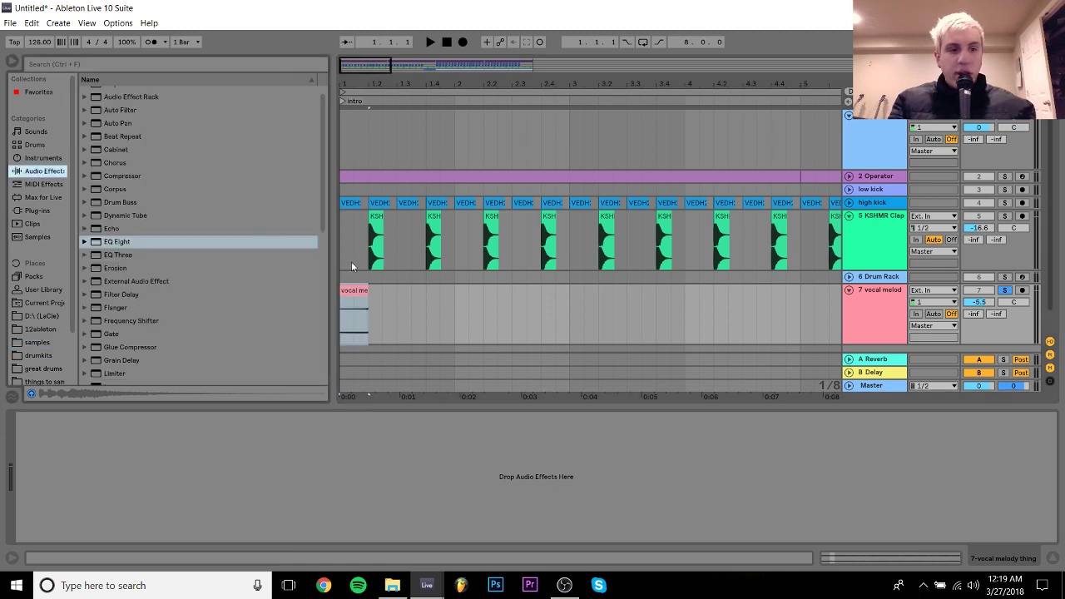
scroll(321, 334, down, 7)
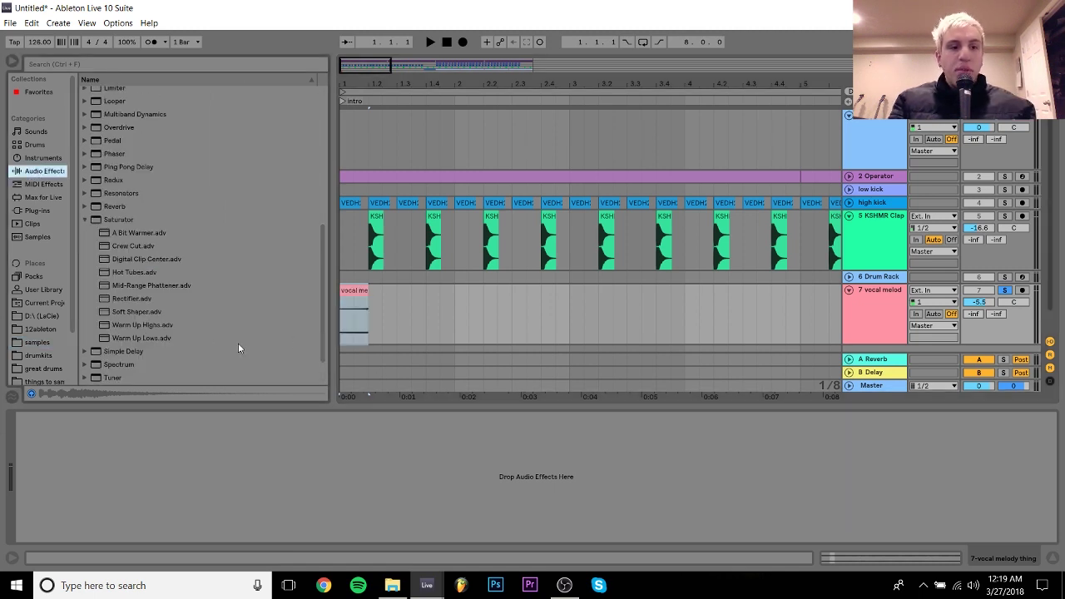
double_click(113, 377)
Transpose the one-beat vocal clip by 4 st and return to the arrangement and device chain
click(354, 291)
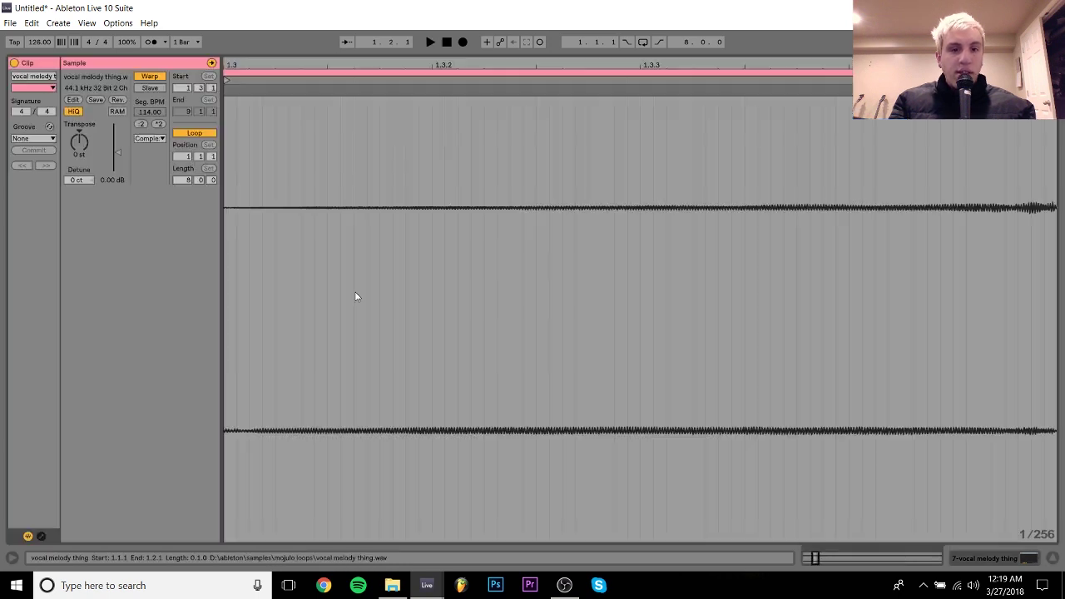
double_click(355, 293)
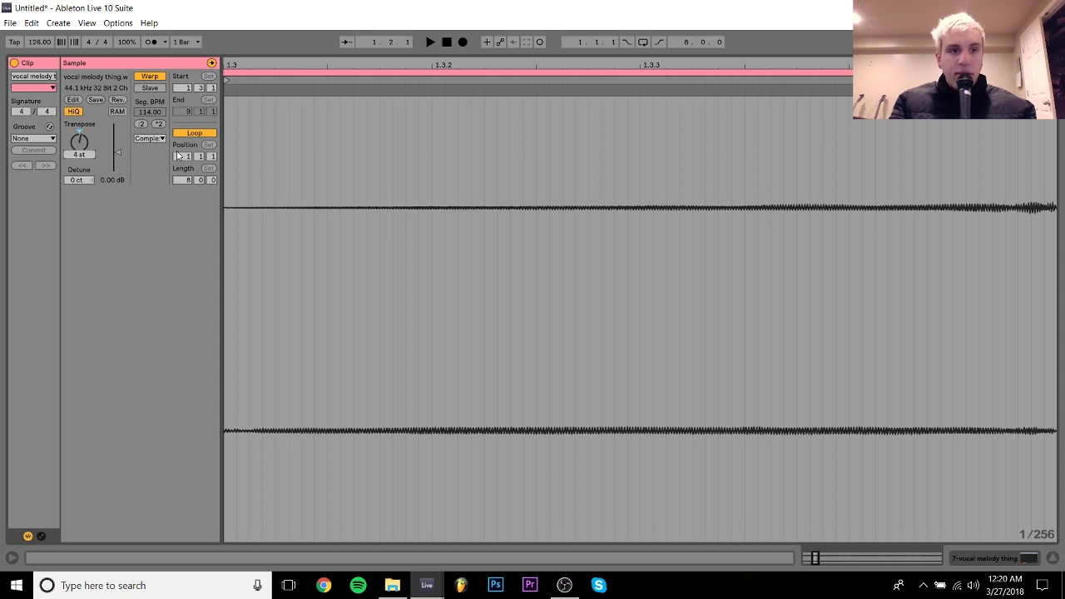
click(1007, 555)
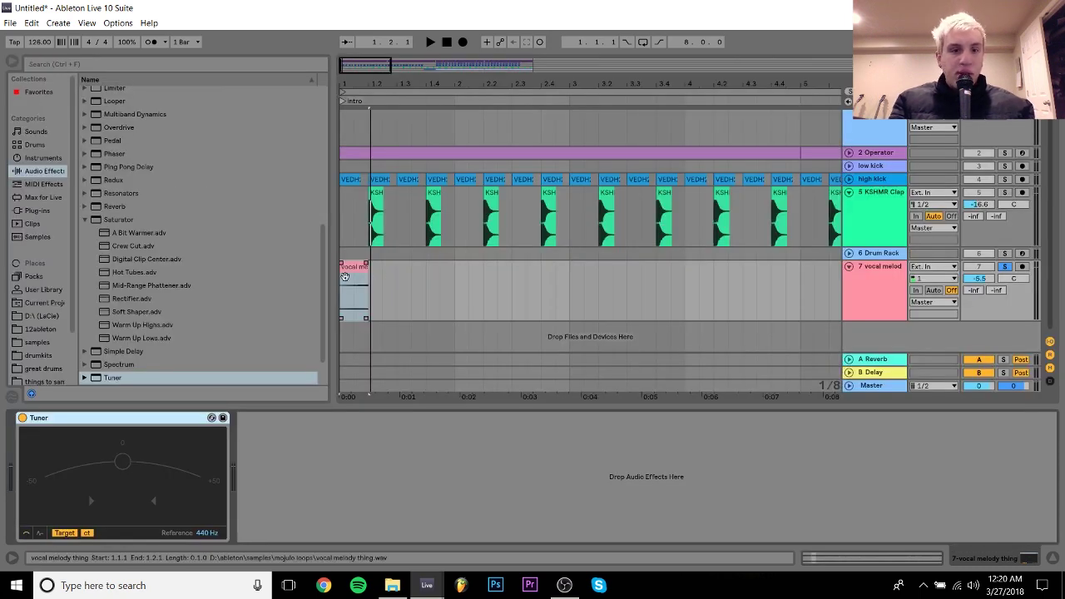
Duplicate the one-beat vocal clip repeatedly to fill the vocal track up to the breakdown at bar 17
key(ctrl+d)
key(ctrl+d)
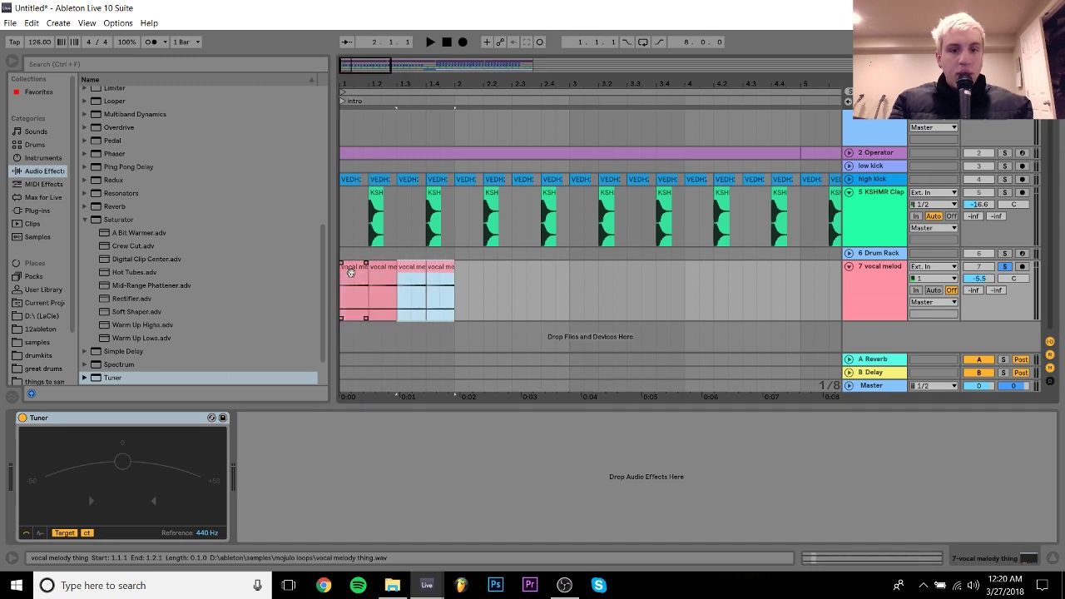
shift+click(350, 272)
key(ctrl+d)
shift+click(351, 271)
drag(372, 81, 372, 41)
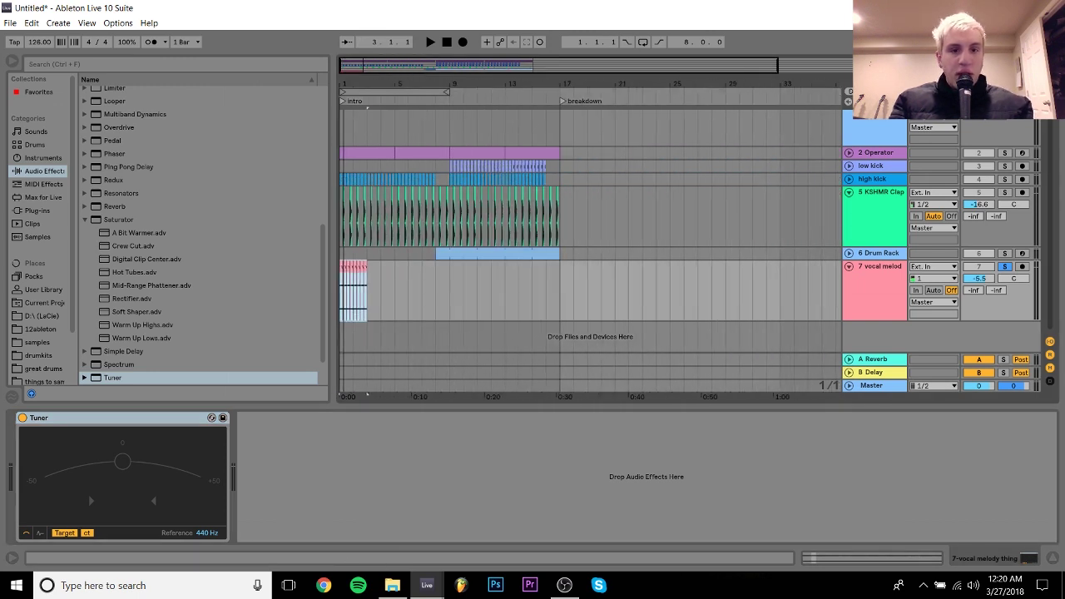
key(ctrl+d)
key(ctrl+d)
key(ctrl+d)
key(ctrl+d)
key(ctrl+d)
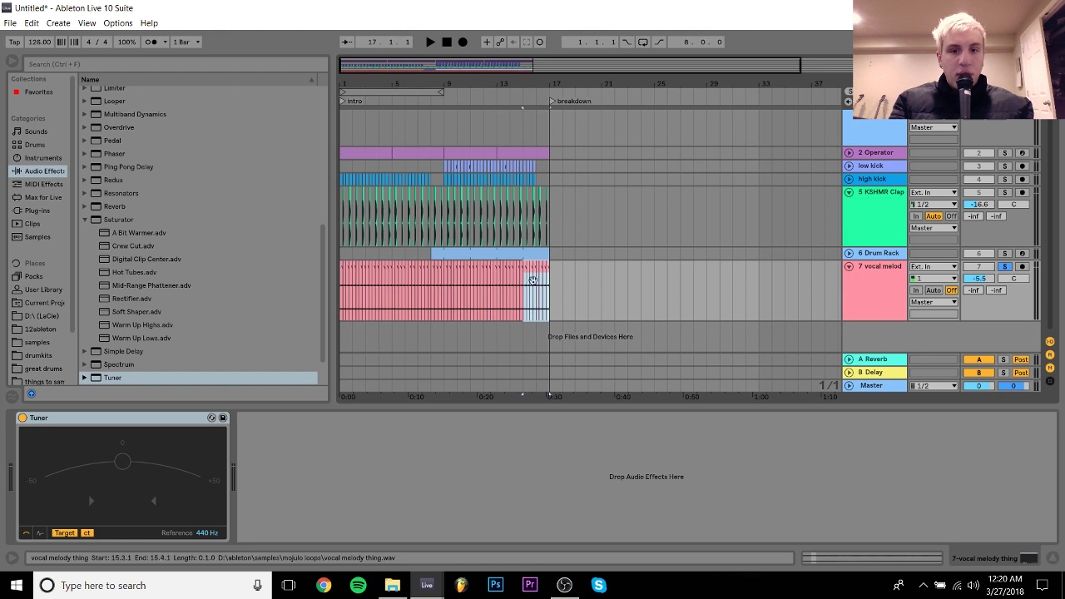
Loop all the vocal clips from bar 1 to bar 17 and play them soloed through the Tuner
mouse_move(556, 88)
mouse_down()
mouse_move(561, 250)
mouse_move(560, 92)
mouse_up()
click(344, 254)
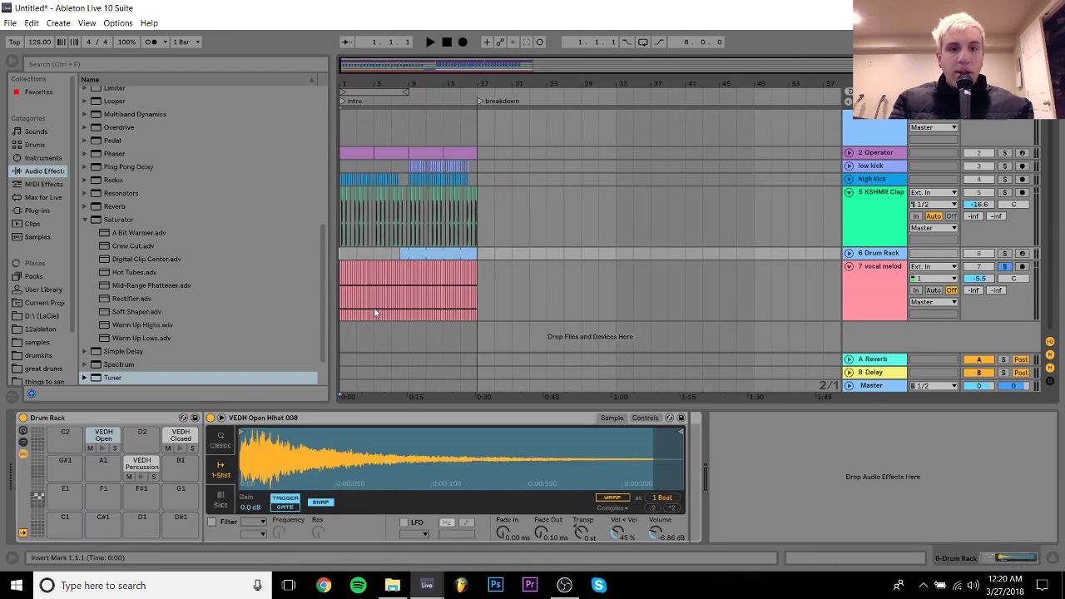
drag(486, 298, 328, 298)
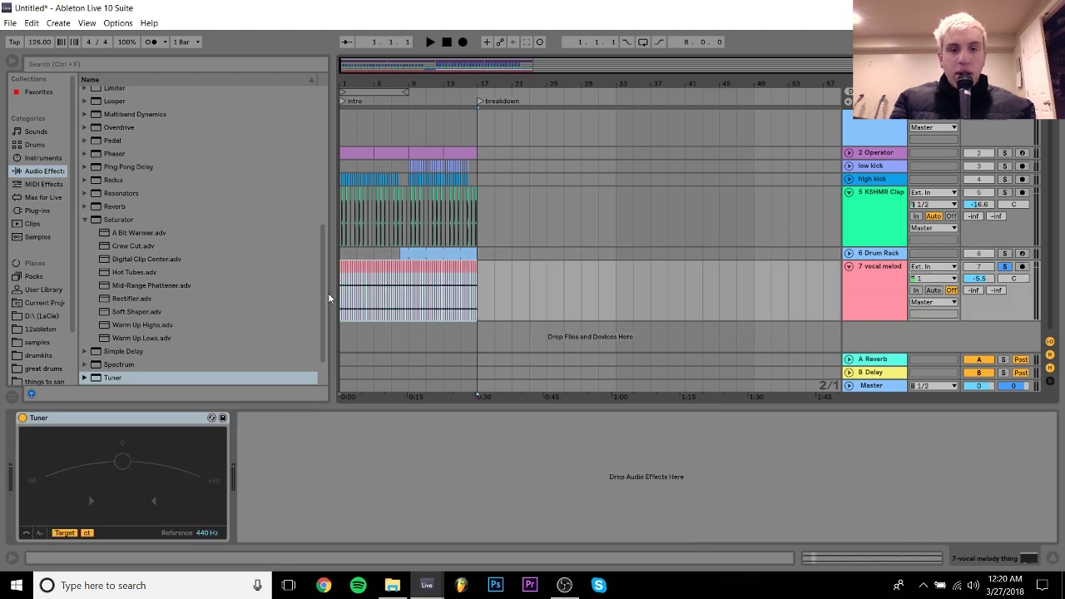
key(ctrl+l)
key(space)
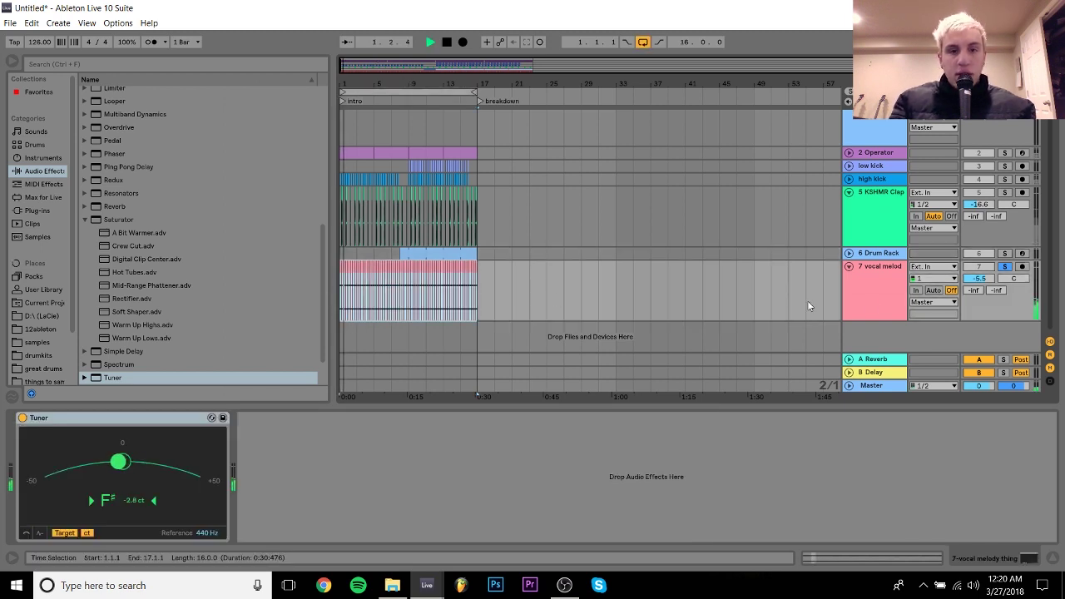
Set the vocal track's volume to -5.0 dB, delete the Tuner and stop playback
drag(980, 279, 980, 278)
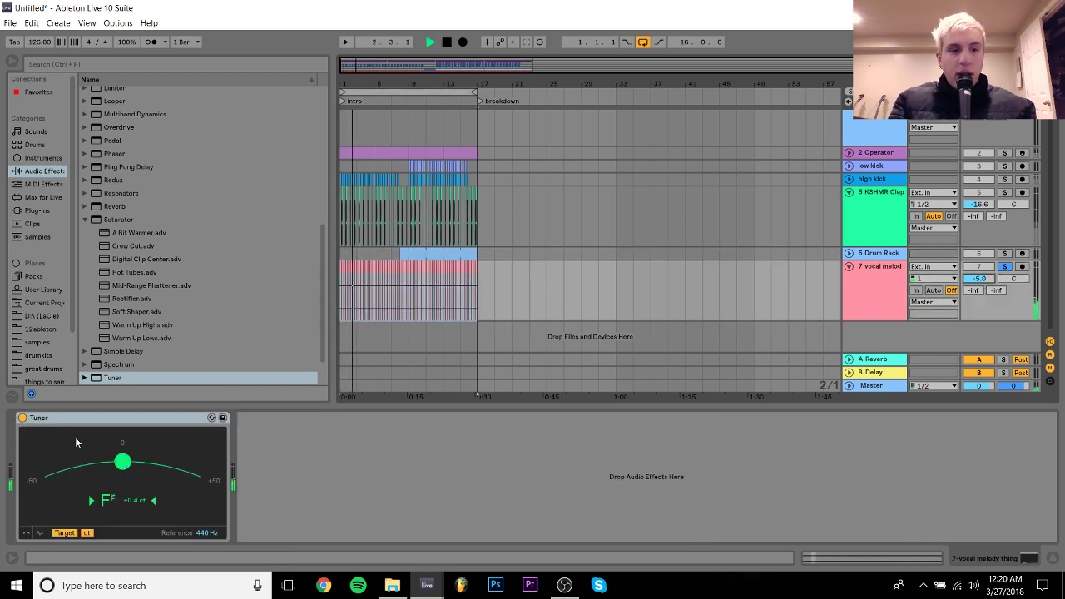
click(115, 421)
key(Delete)
key(space)
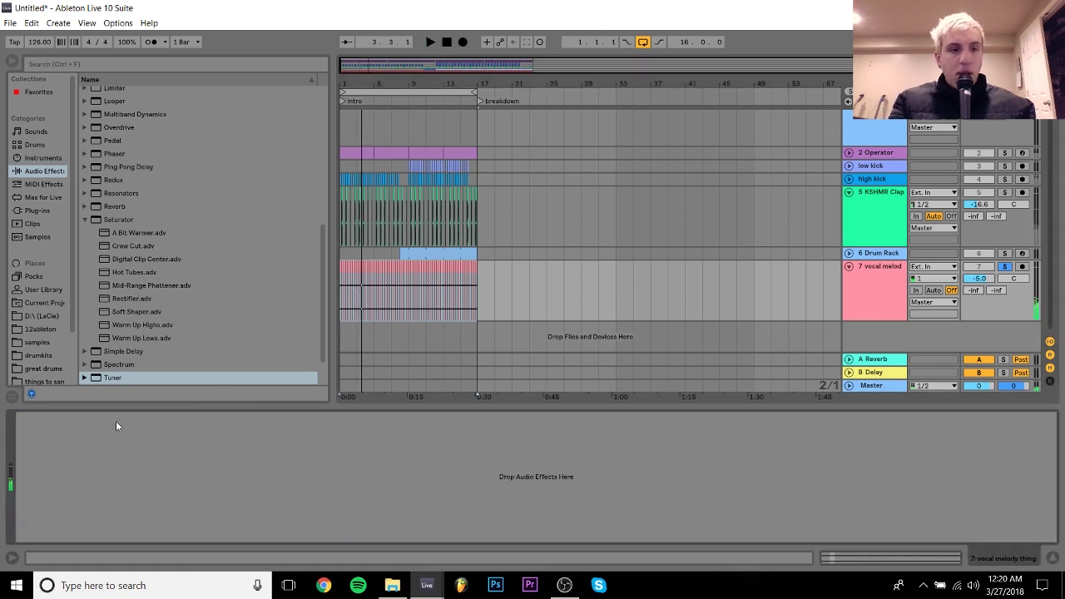
Add the LFOTool_x64 plug-in from the Xfer x64 folder to the vocal melody track
click(41, 214)
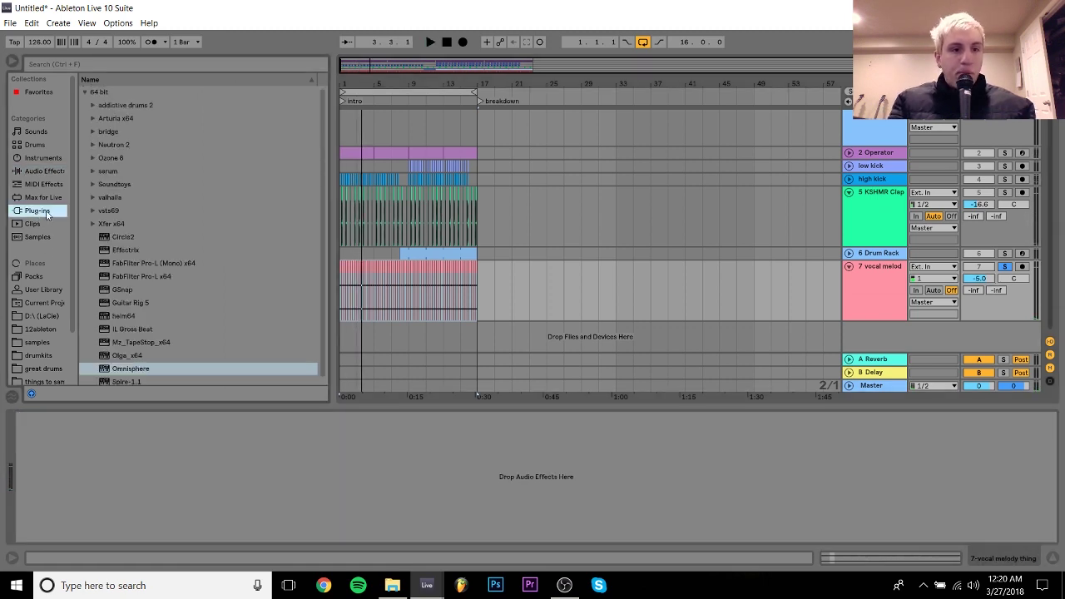
click(92, 223)
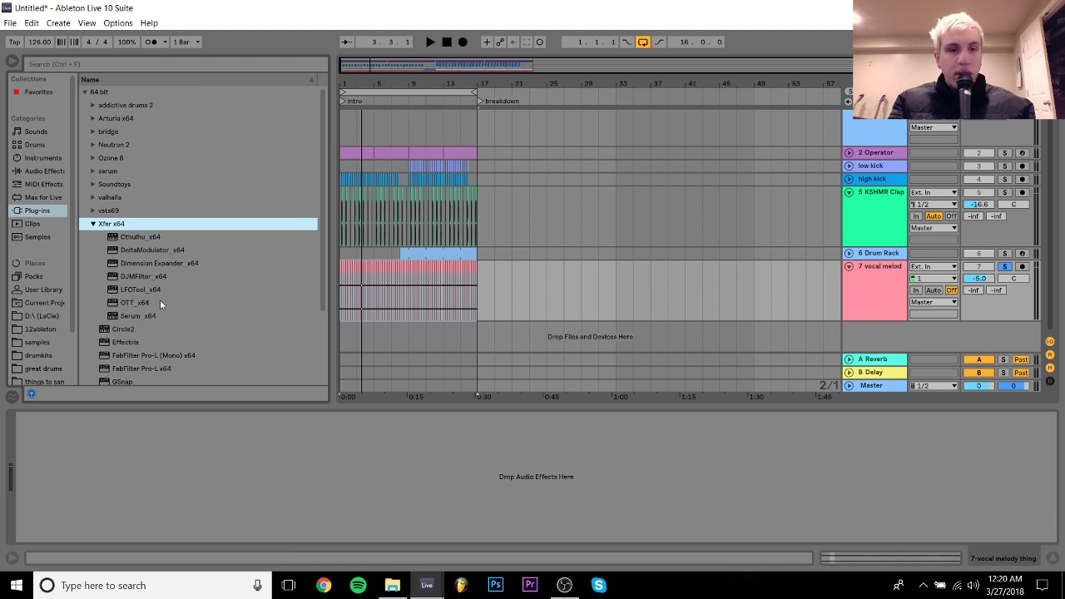
double_click(136, 289)
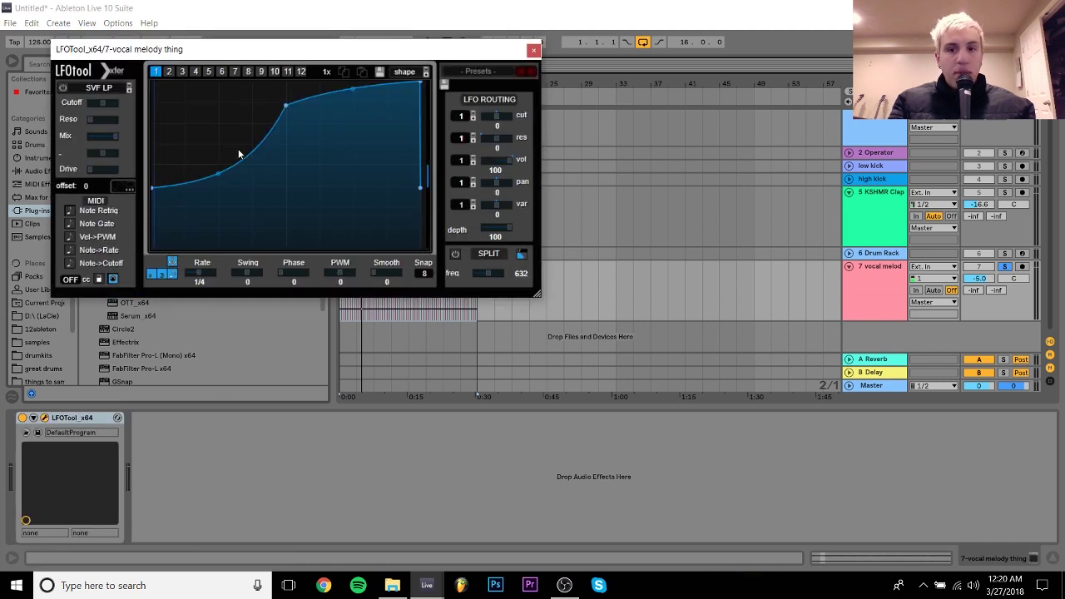
Reshape LFOTool's volume curve to start at the minimum and round off into a steep drop at the end
drag(154, 187, 153, 247)
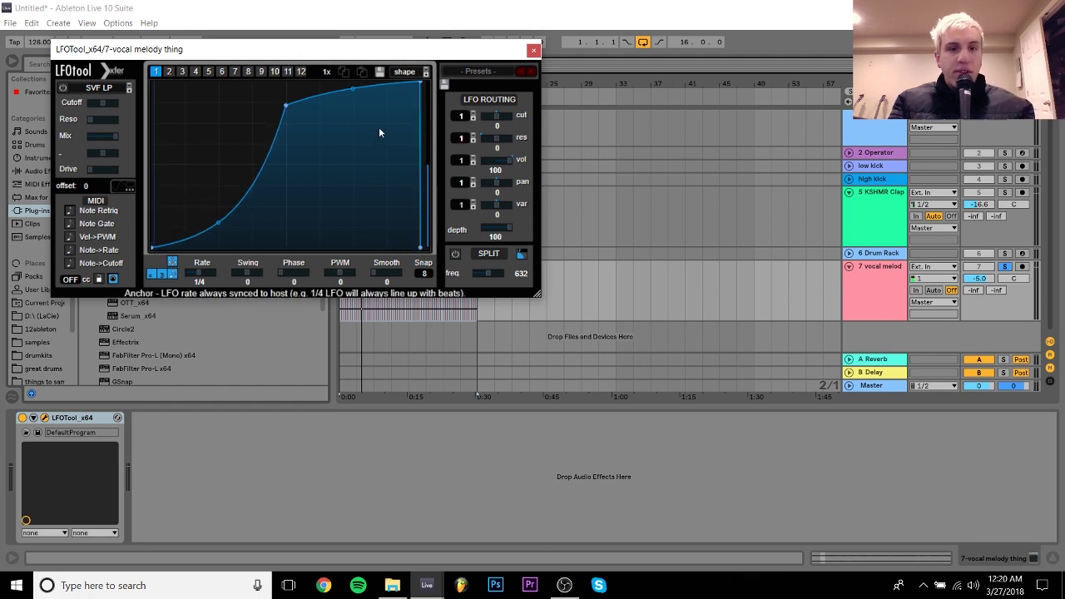
drag(410, 74, 402, 73)
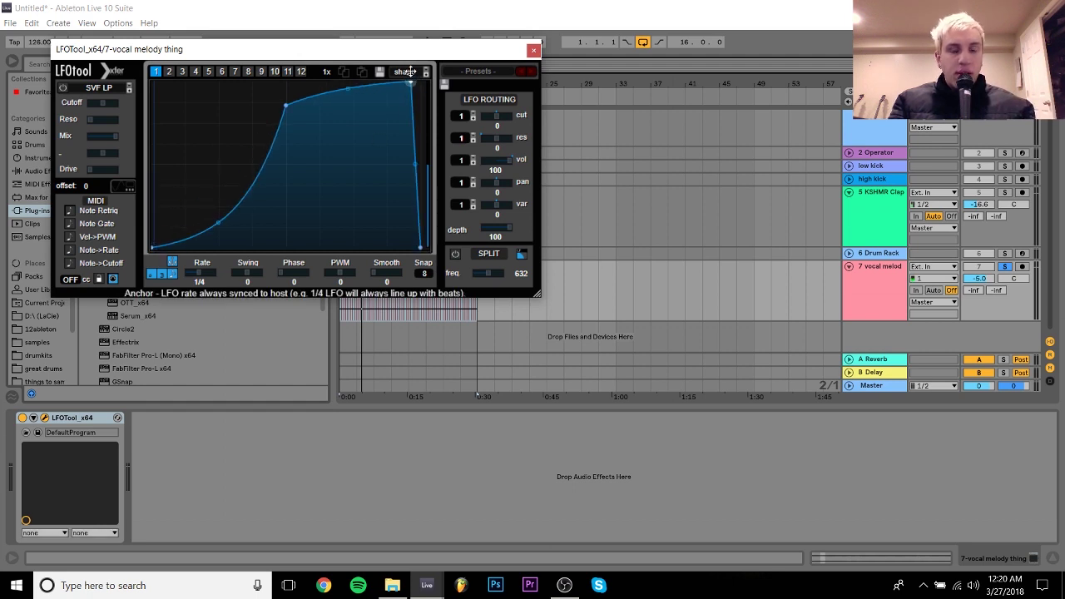
drag(415, 165, 407, 81)
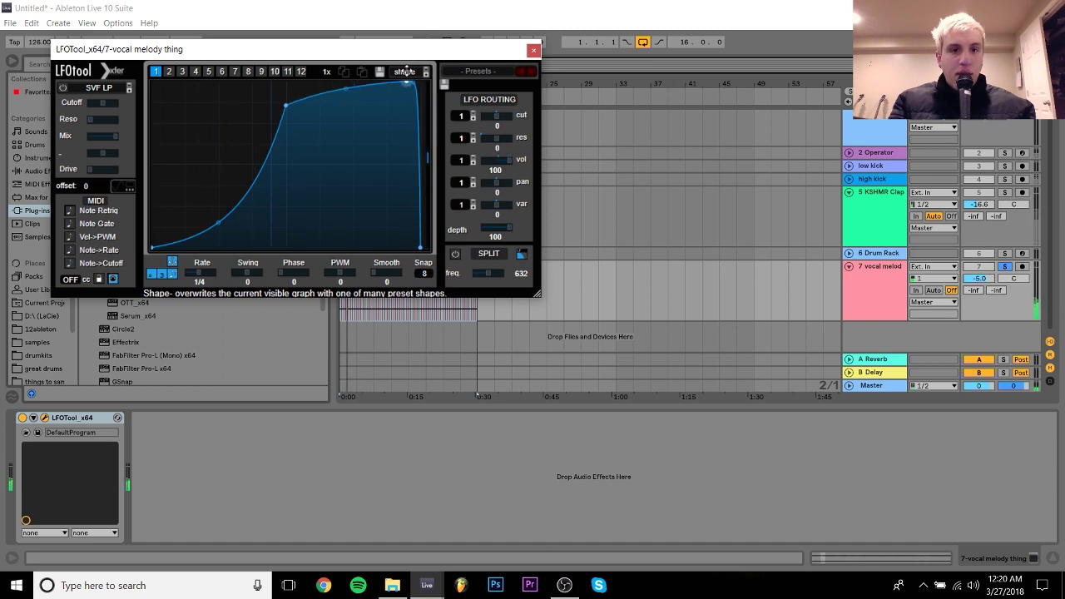
click(533, 51)
Insert ValhallaVintageVerb_x64 before LFOTool on the vocal track and set its mix to 44.4 %
click(94, 197)
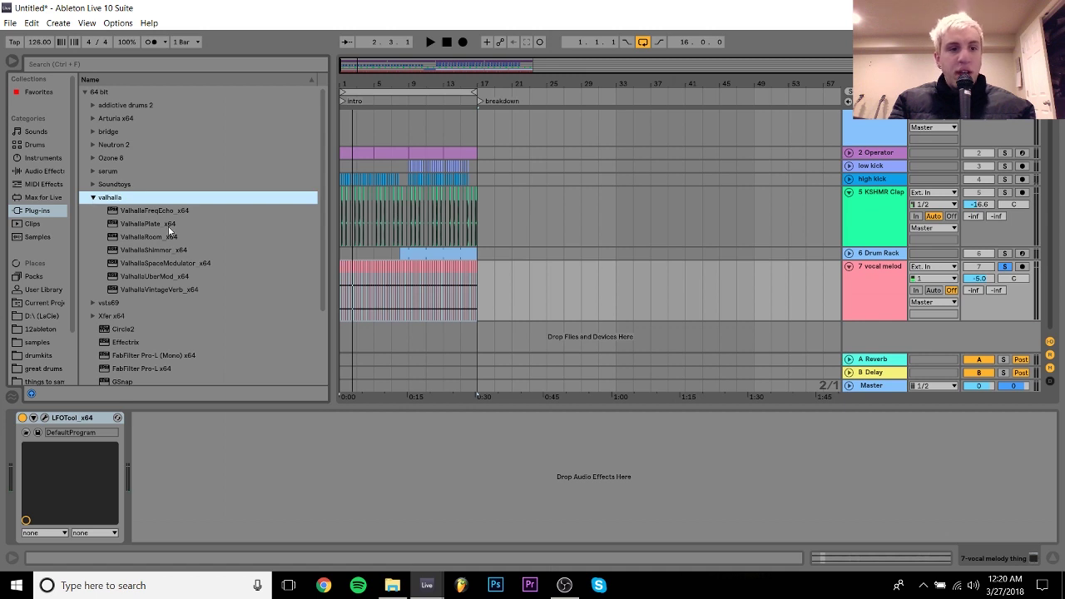
drag(173, 287, 34, 482)
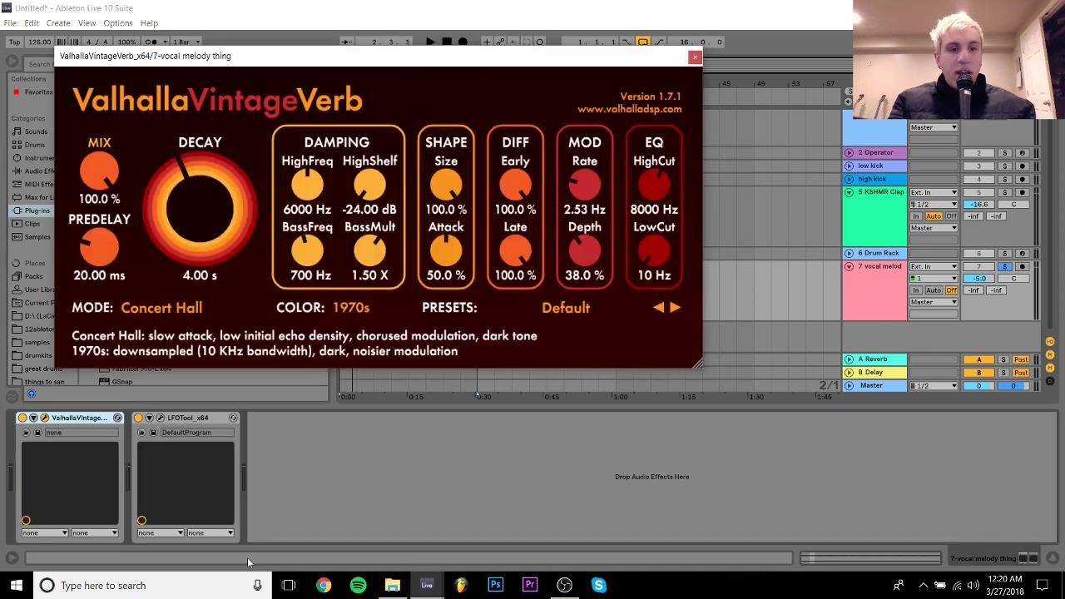
drag(95, 164, 92, 260)
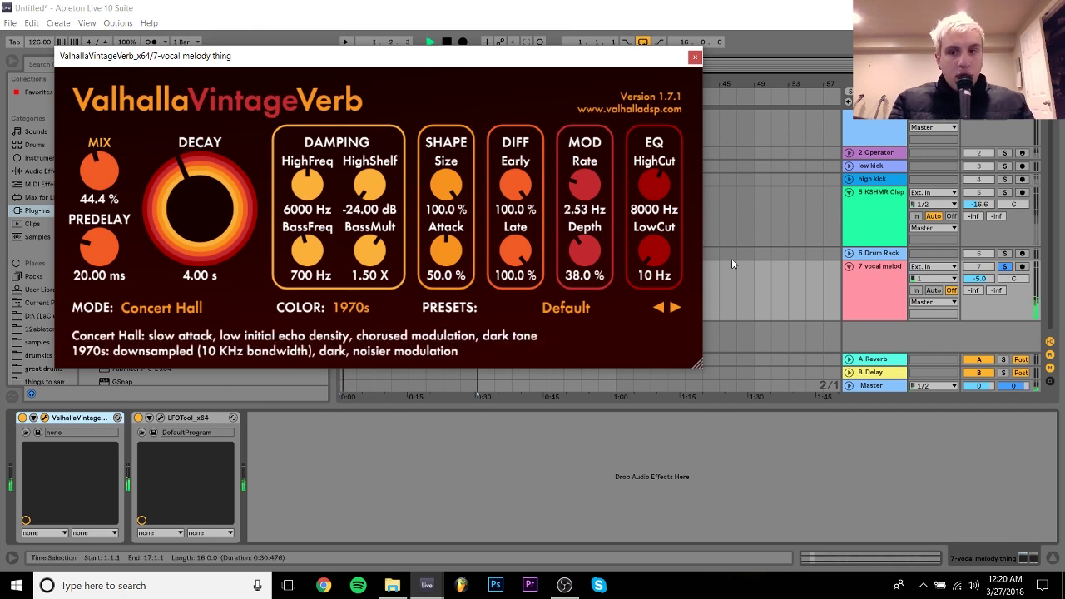
Close the reverb window, unsolo the vocal track and set its volume to -7.5 dB within the full mix
click(978, 279)
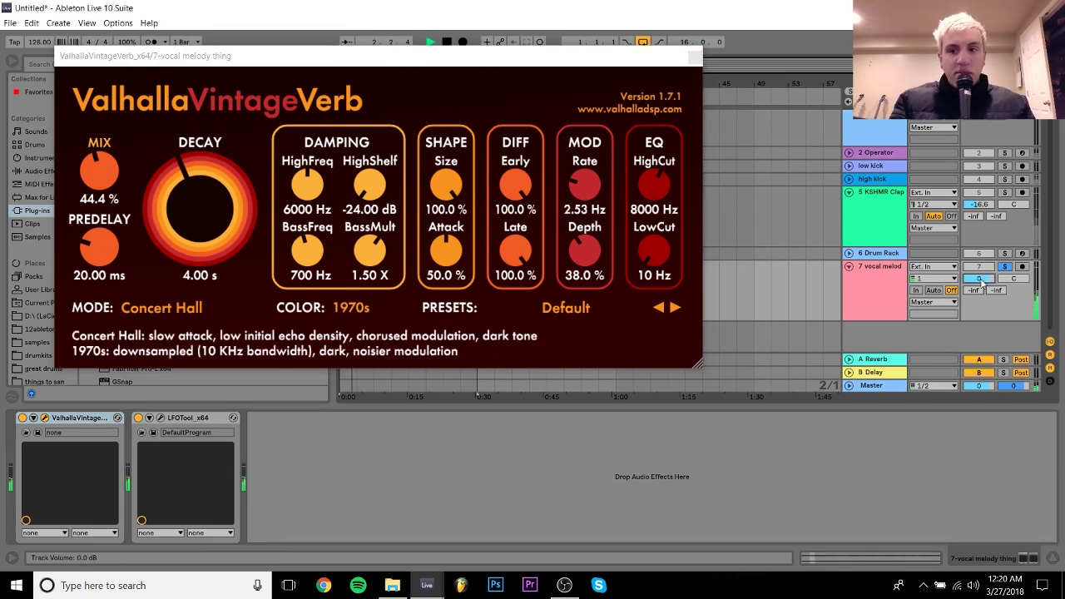
click(695, 58)
drag(978, 279, 978, 289)
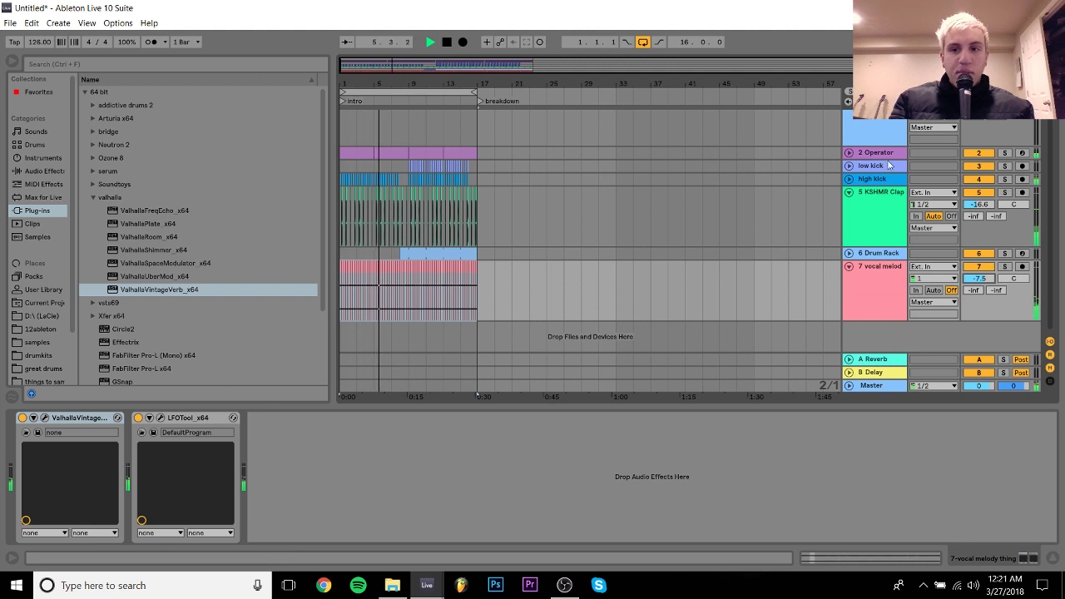
Unfold the Operator track, set its volume to -22.6 dB and add LFOTool_x64 after Overdrive in its device chain
click(848, 153)
drag(978, 165, 978, 167)
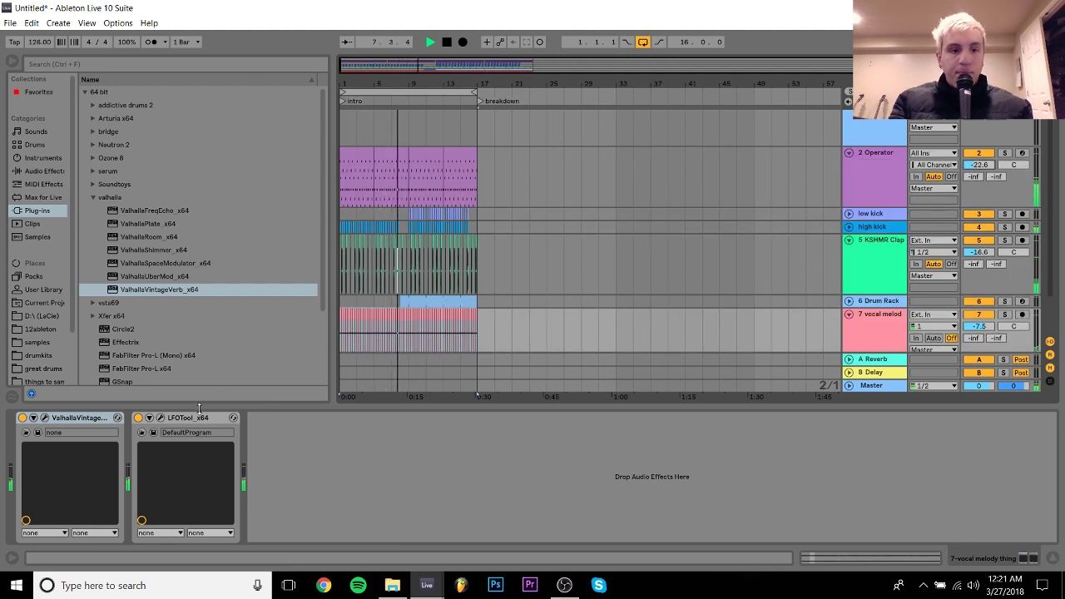
click(419, 179)
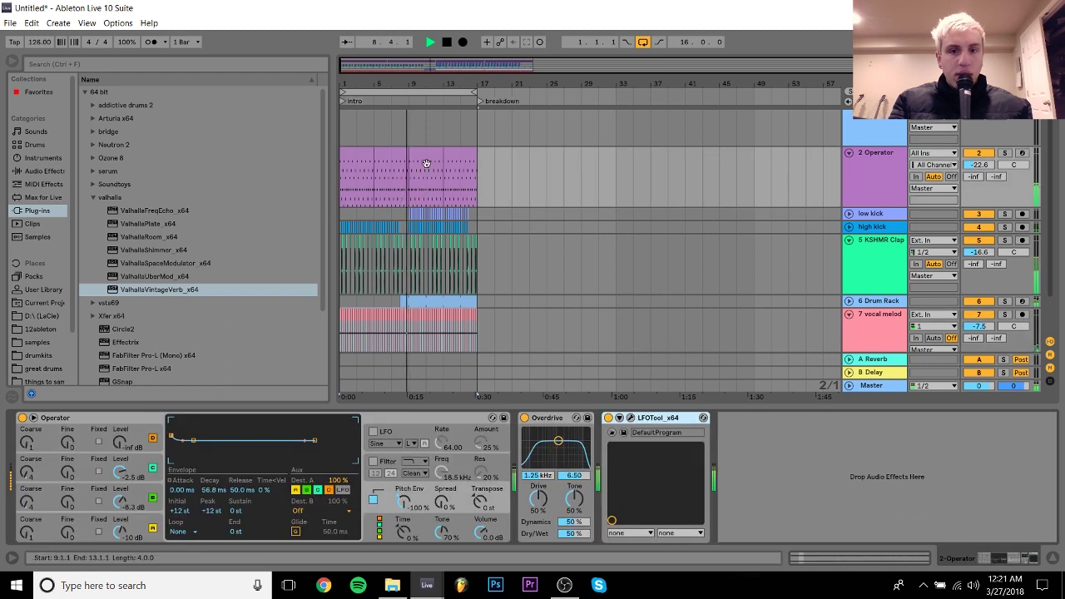
Solo the Operator track and reshape its LFOTool volume curve to start at the minimum and round off into a steep drop
click(425, 156)
key(space)
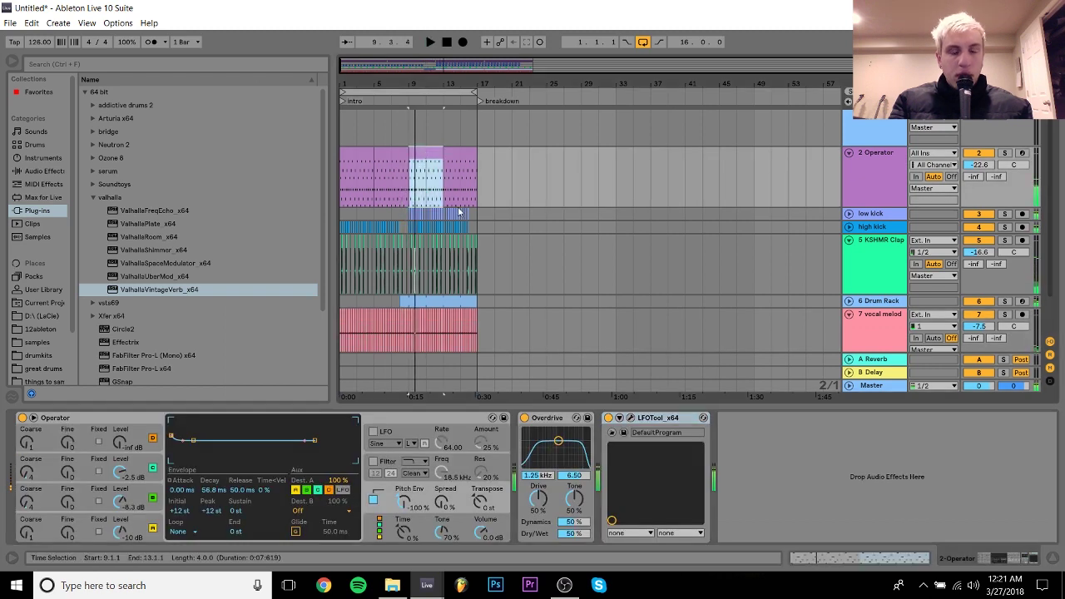
click(863, 333)
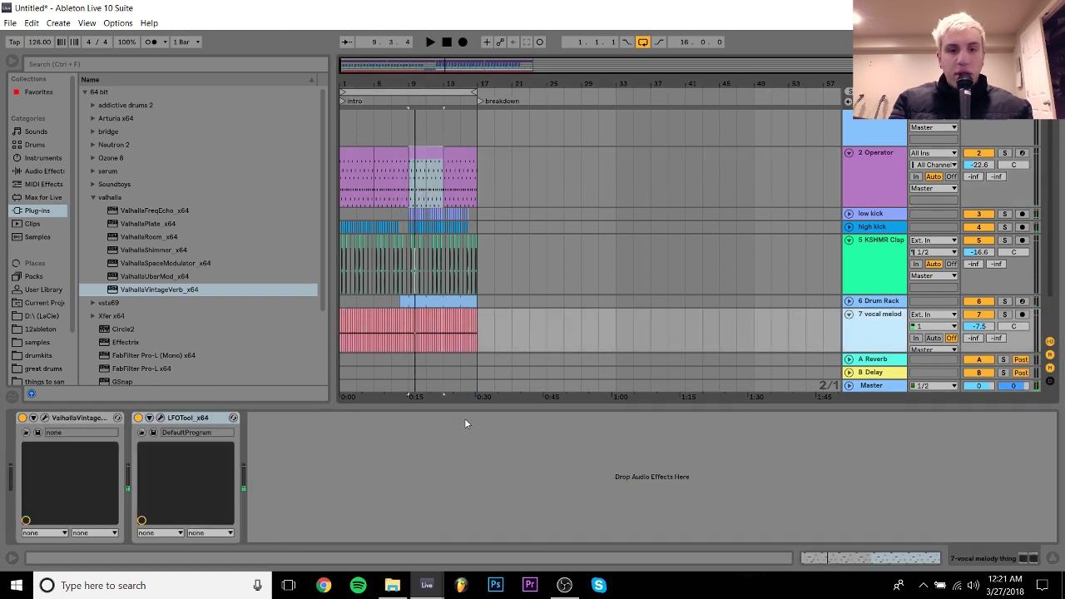
click(423, 154)
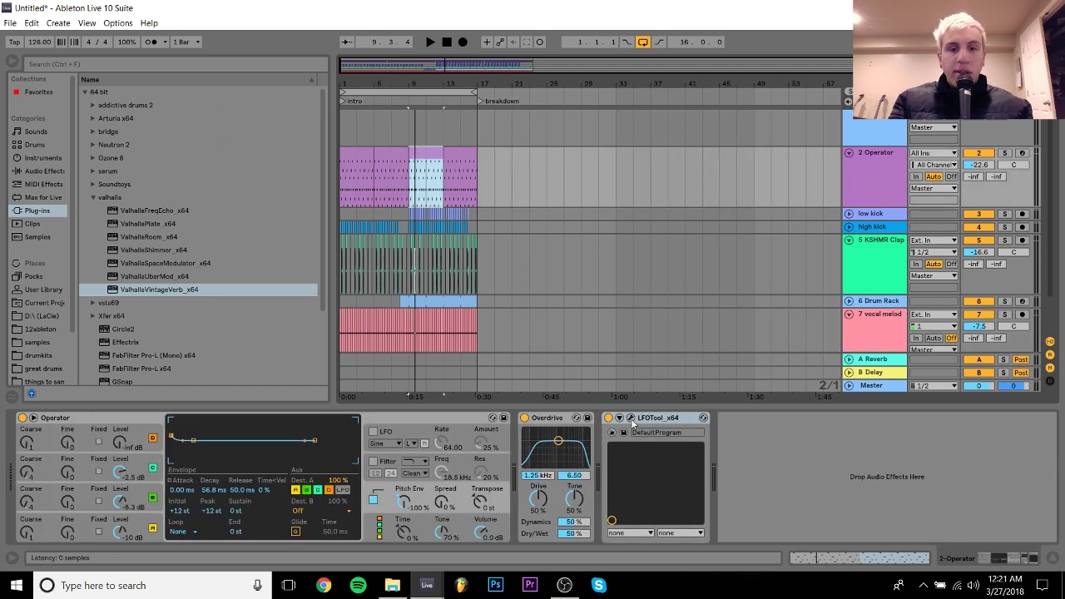
click(631, 419)
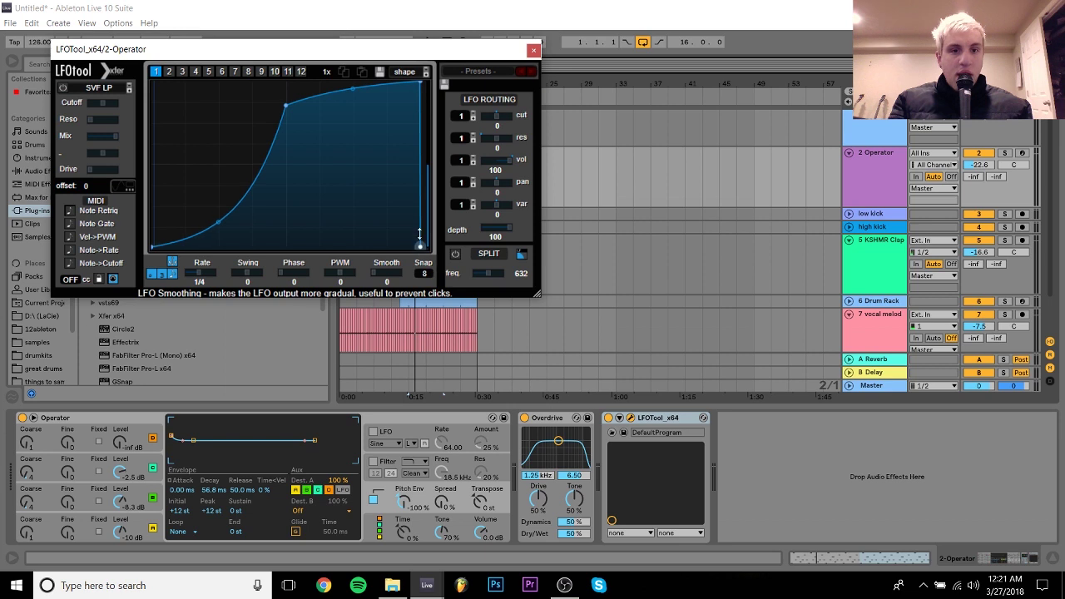
drag(418, 190, 417, 171)
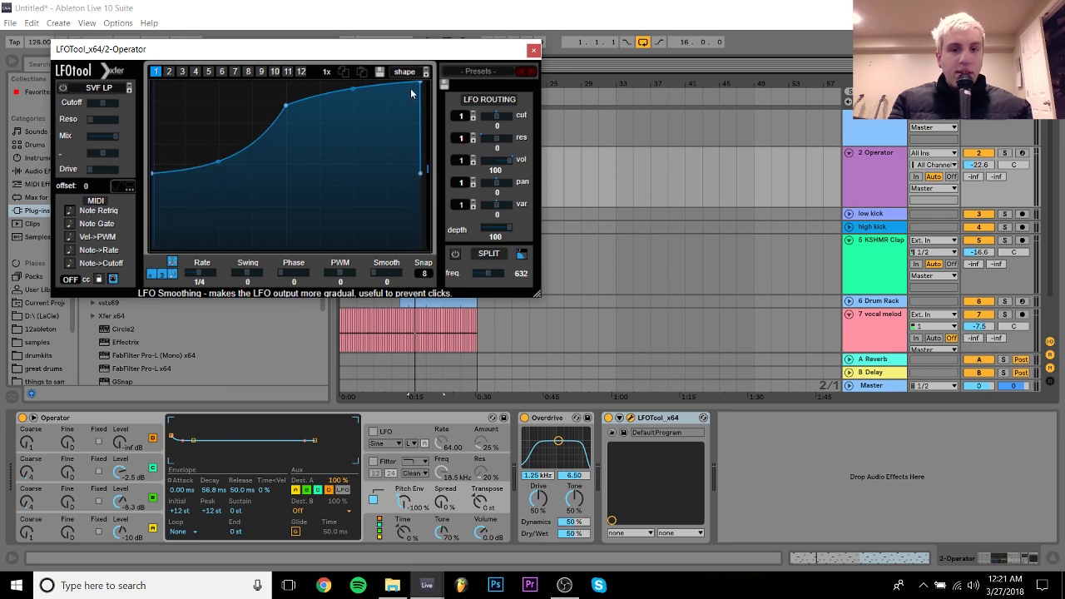
click(1004, 152)
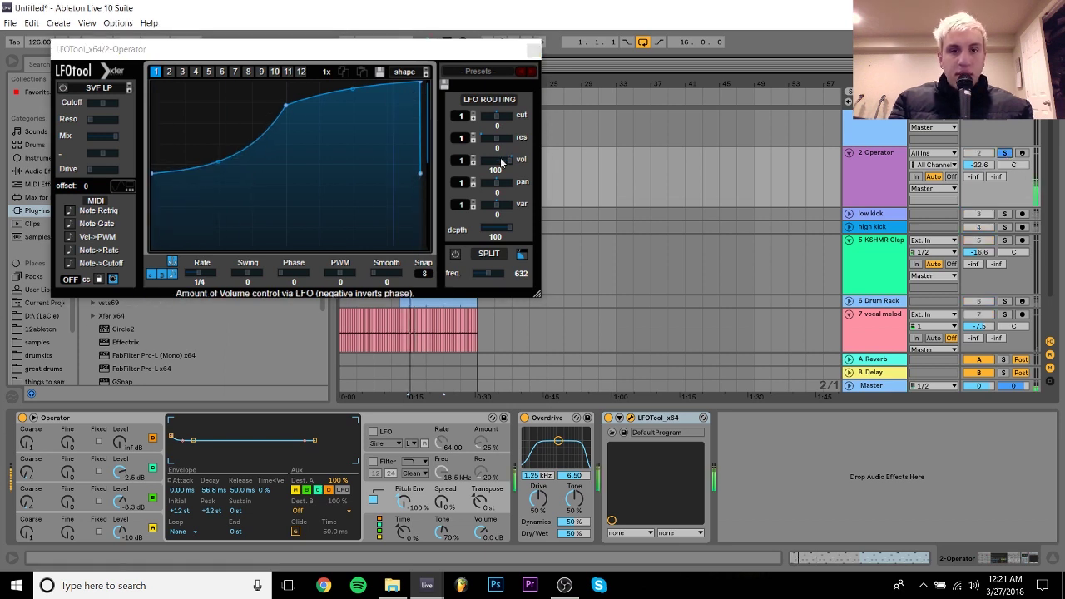
drag(420, 173, 421, 252)
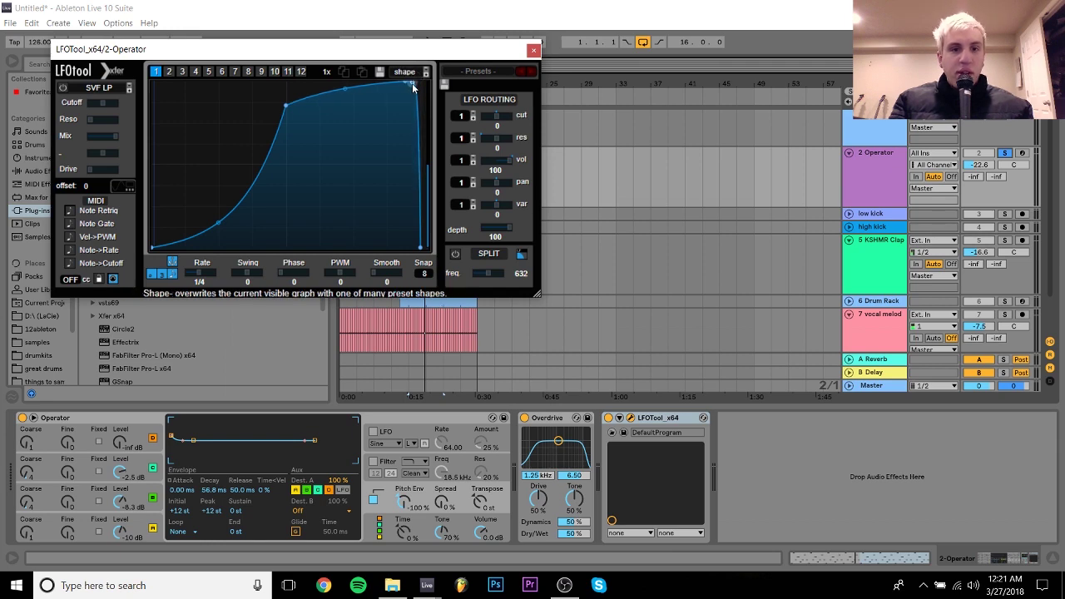
Close the LFOTool window, unsolo Operator and fold the Operator and KSHMR Clap tracks
click(533, 50)
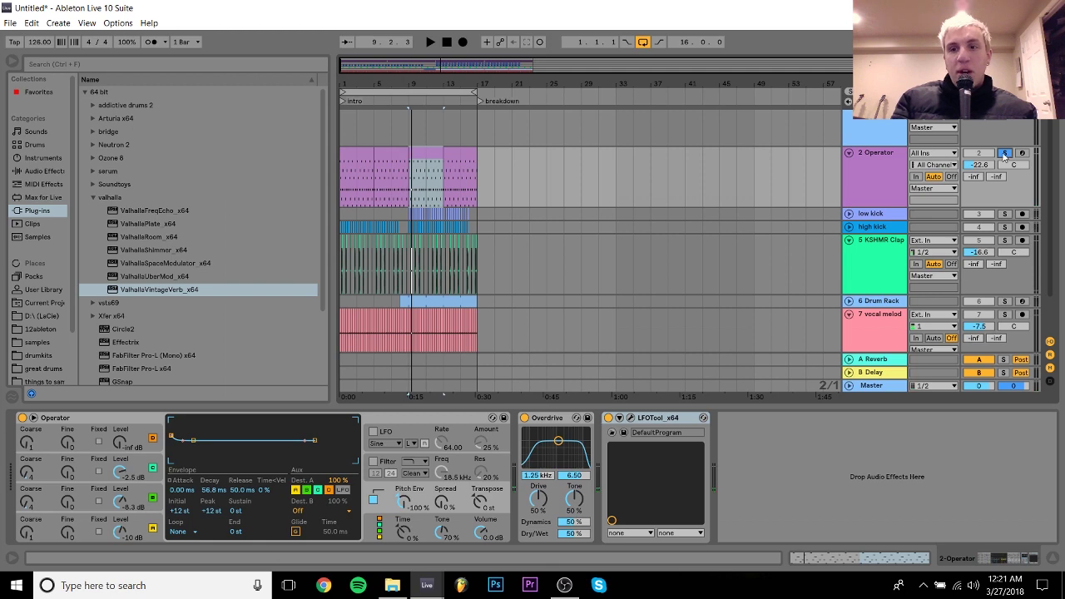
click(848, 153)
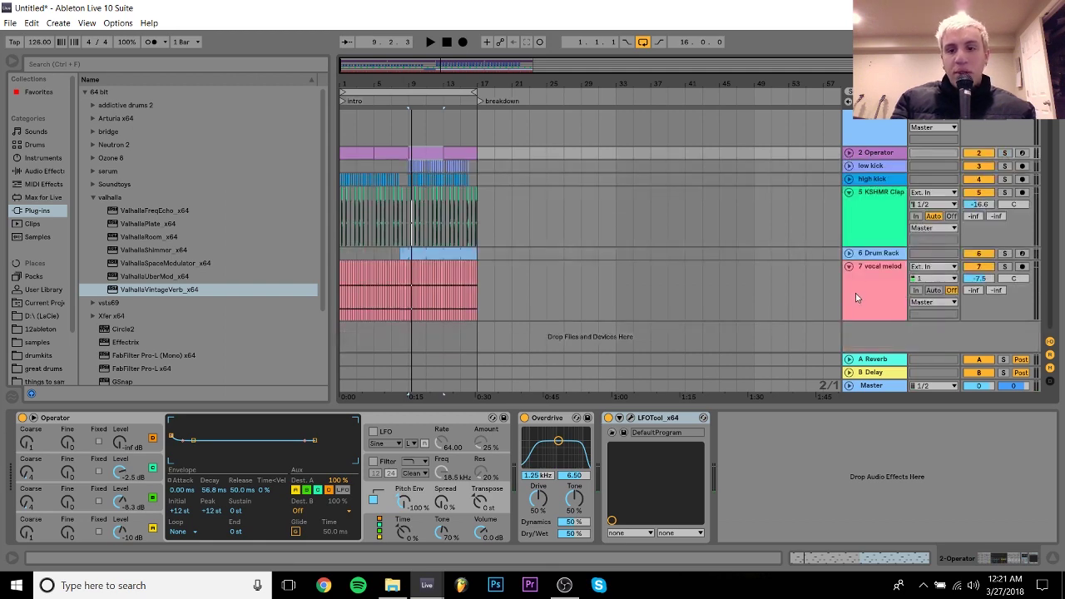
click(849, 192)
Insert an Auto Filter before ValhallaVintageVerb on the vocal melody track
click(674, 264)
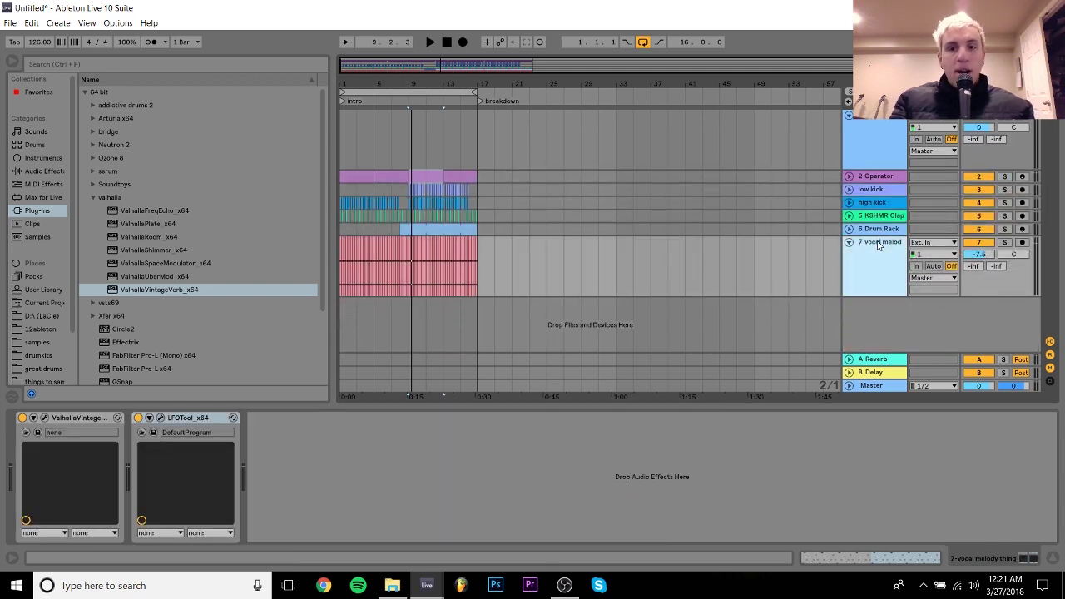
click(49, 170)
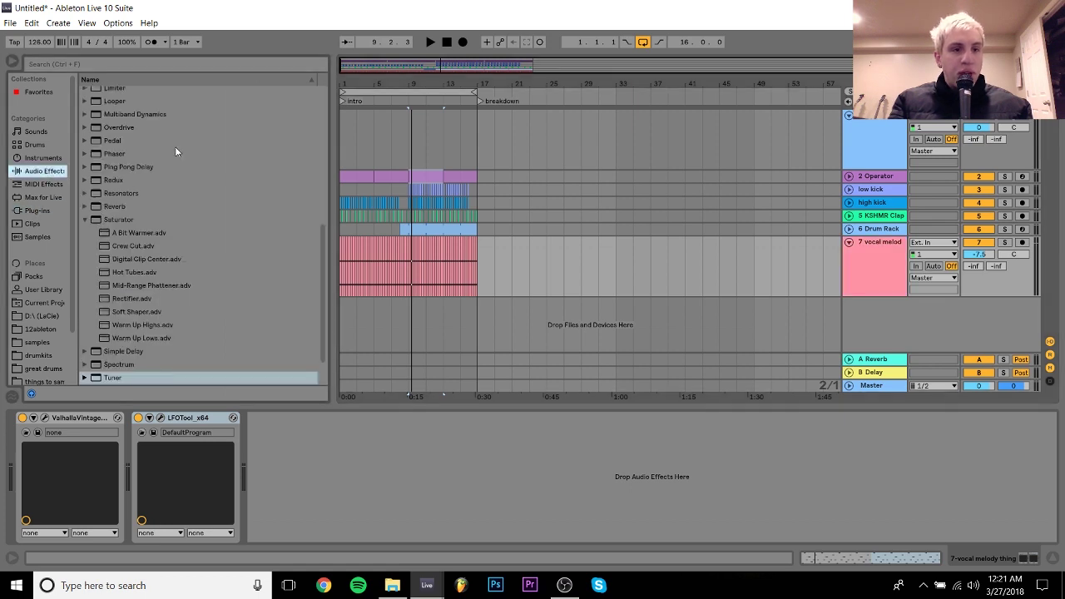
scroll(322, 150, up, 10)
drag(120, 110, 37, 466)
Automate the vocal's Auto Filter frequency in an upward curve from 321 Hz at bar 1 to about bar 13, then fold the track
right_click(215, 456)
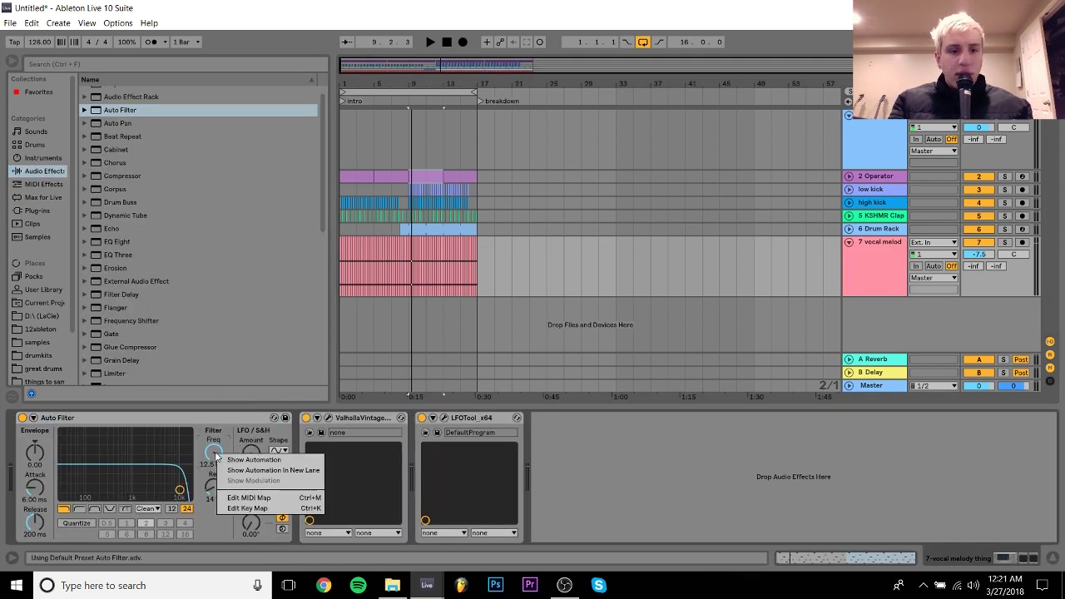
click(235, 462)
drag(367, 259, 367, 283)
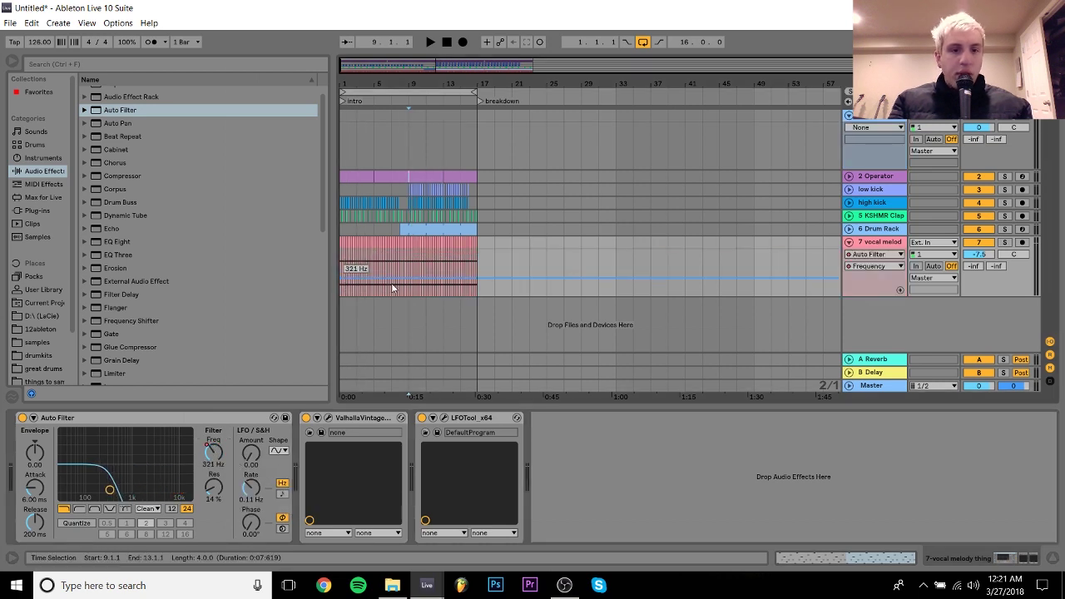
drag(441, 277, 443, 249)
click(339, 265)
key(space)
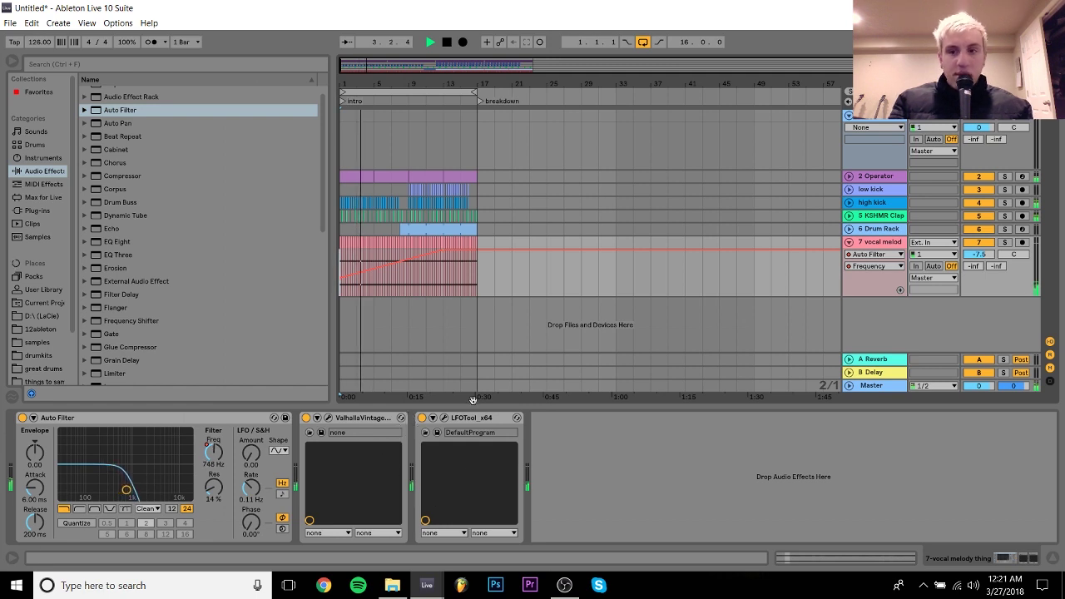
key(space)
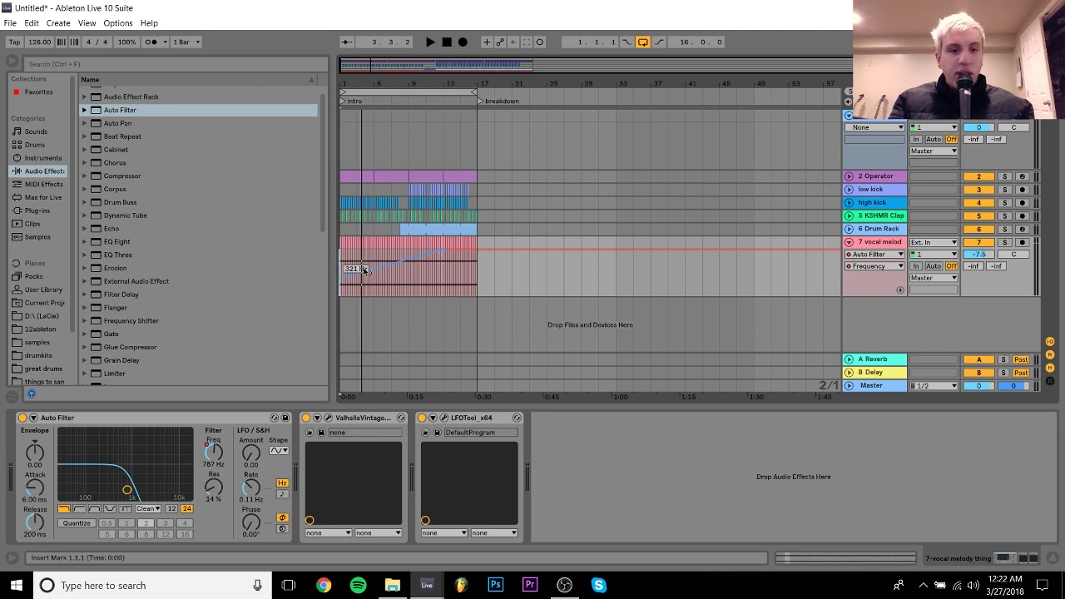
key(space)
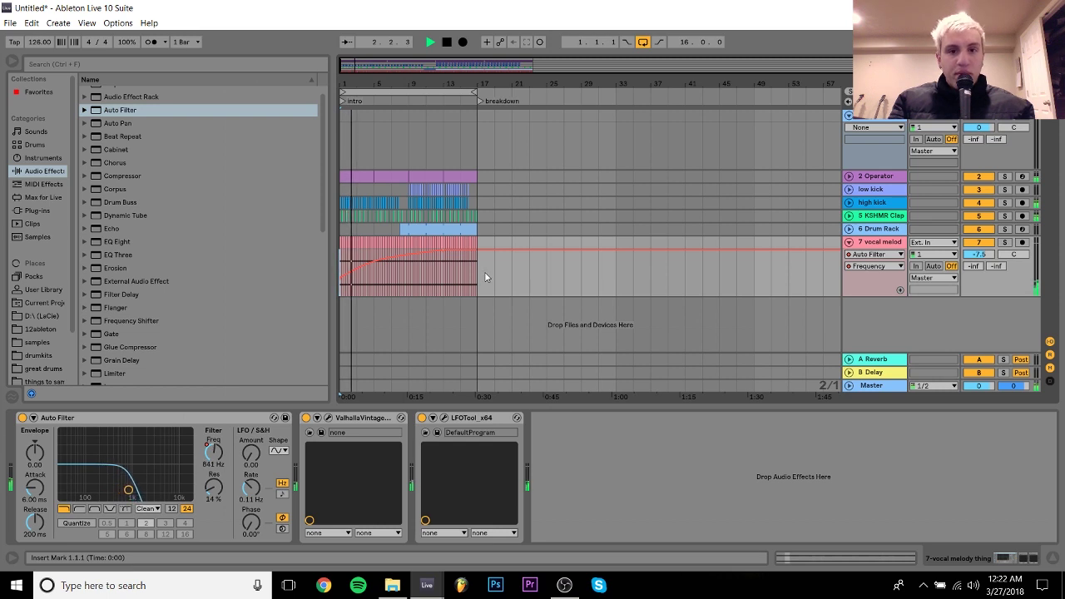
click(849, 242)
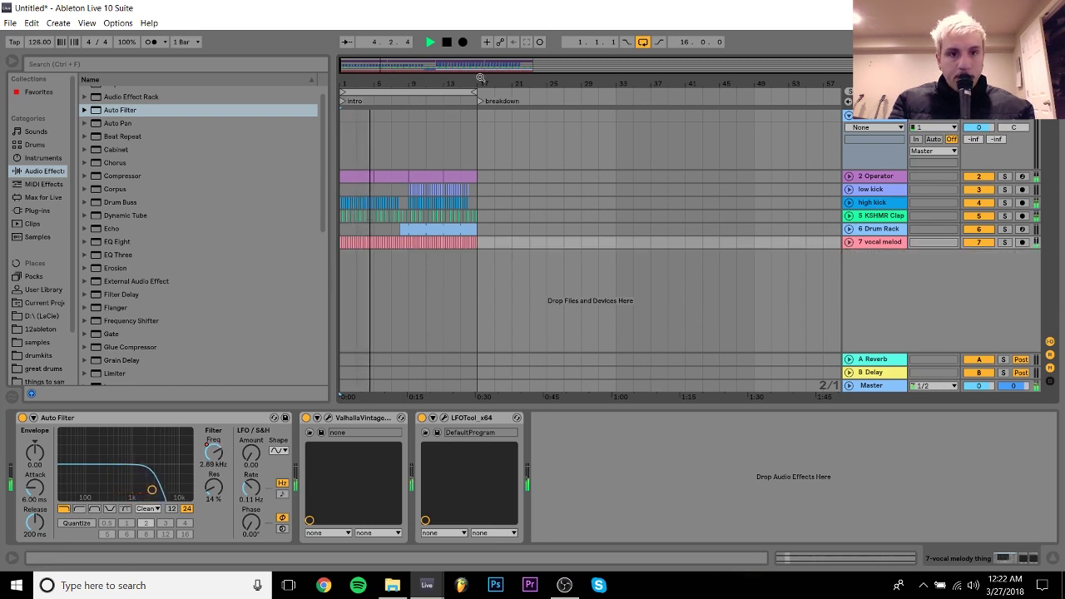
Play the intro from bar 9, set the vocal melody track's volume to -5.8 dB and fold the track again
click(410, 153)
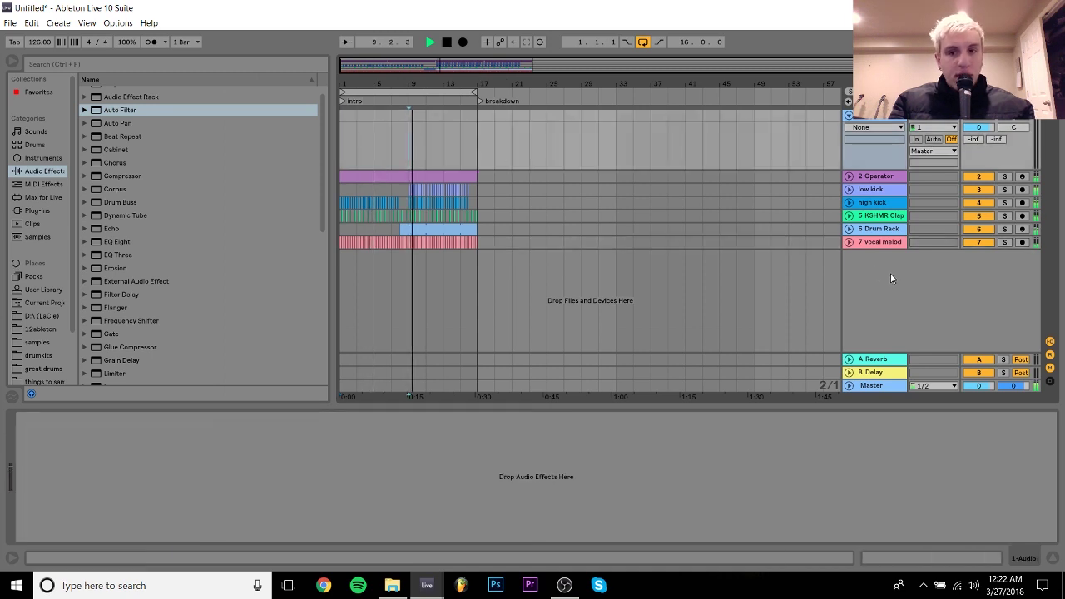
click(848, 242)
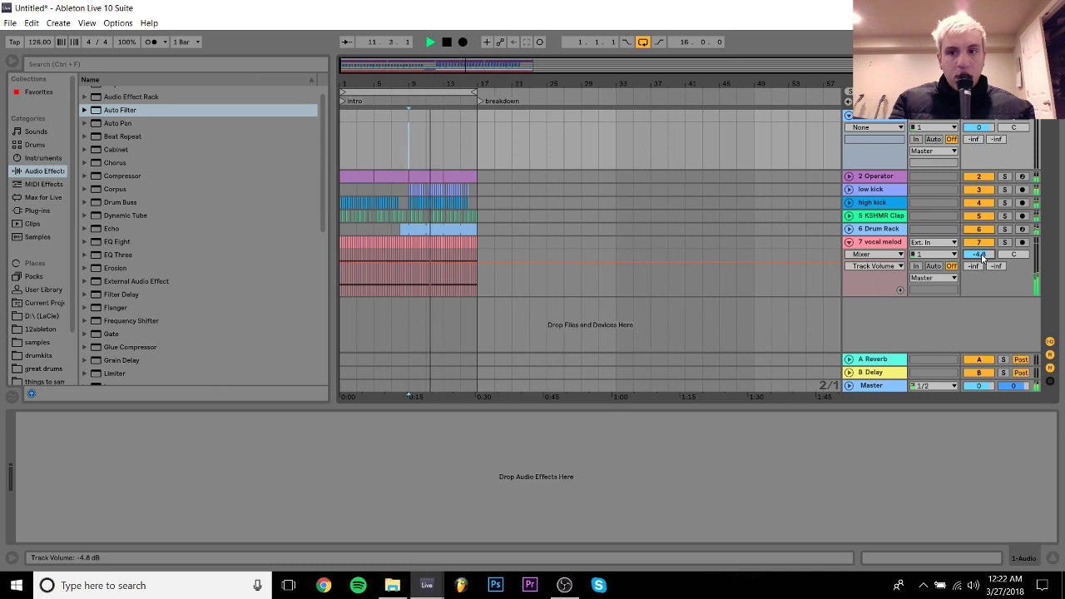
drag(984, 255, 984, 258)
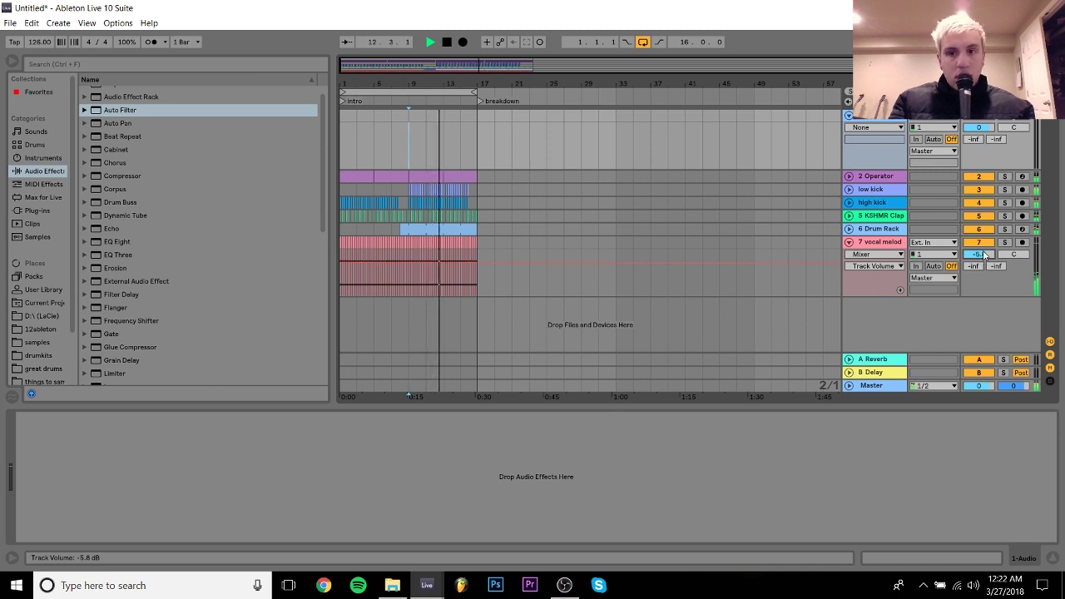
click(849, 242)
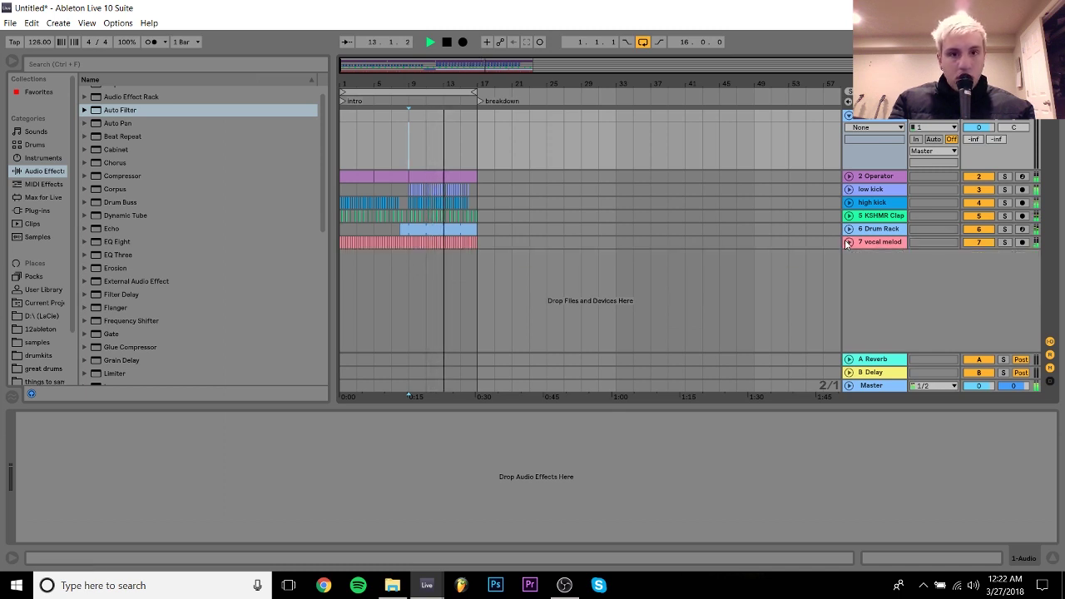
Stop playback and duplicate eight bars of Operator clips into the breakdown from bar 17 to bar 25
click(426, 173)
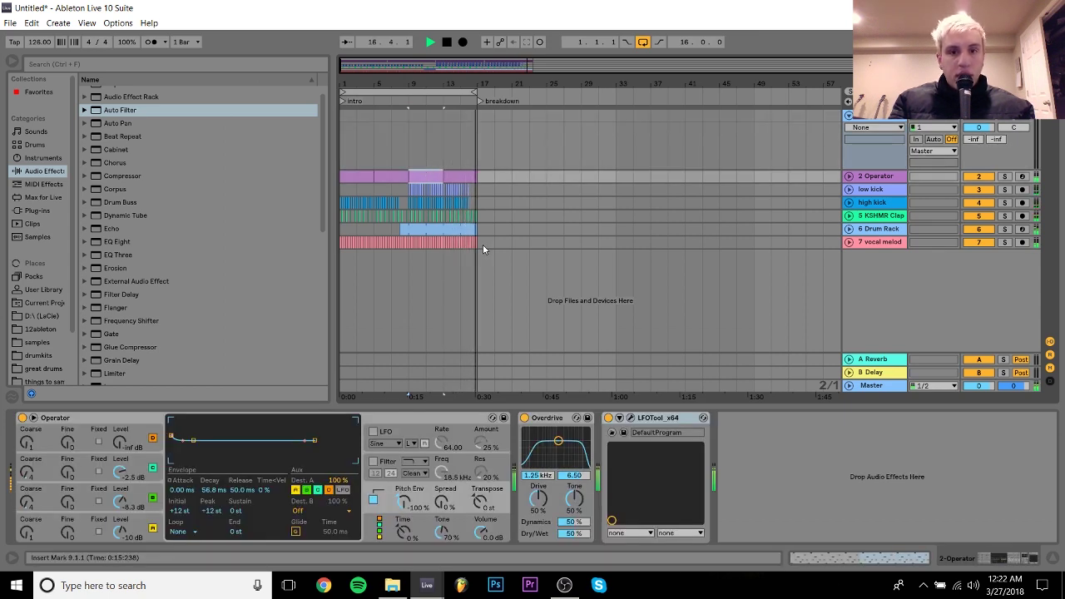
key(space)
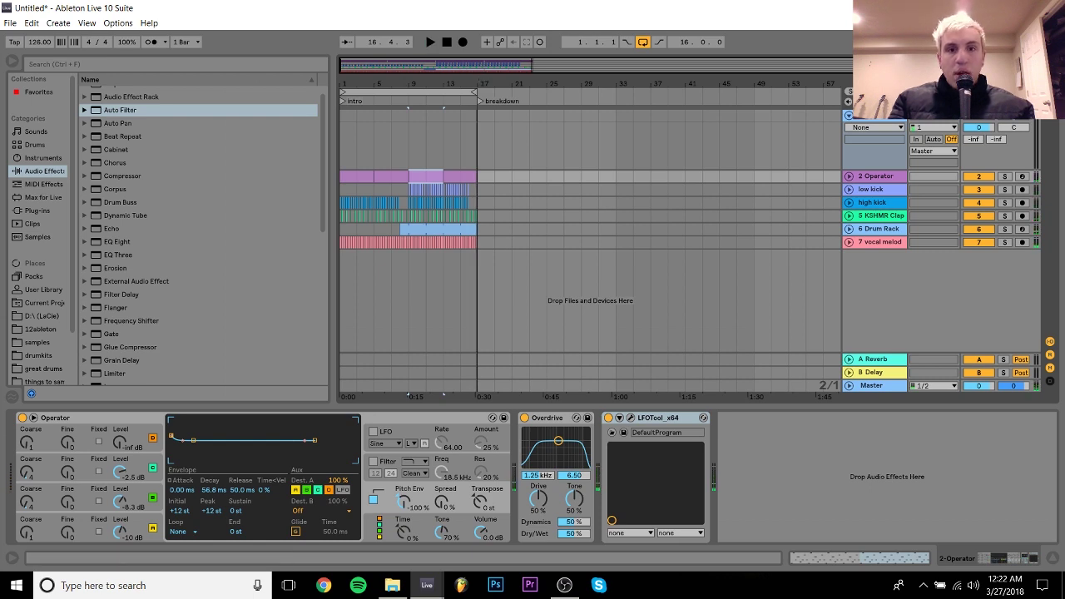
drag(477, 84, 477, 102)
key(ctrl+d)
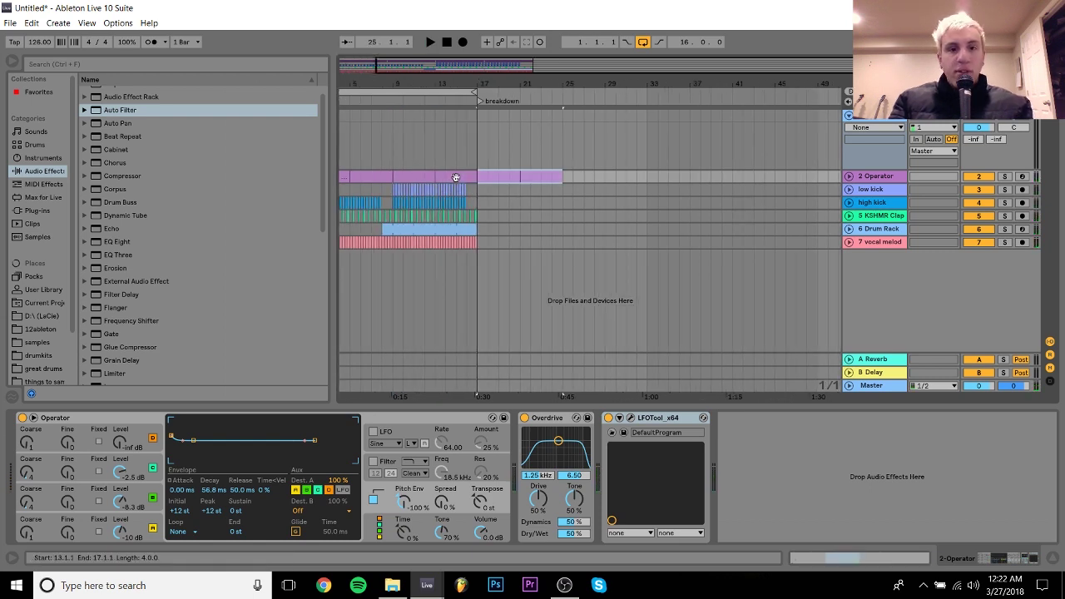
Automate the Device On parameter of Operator's LFOTool to switch off from bar 17 to bar 25
click(849, 176)
click(872, 188)
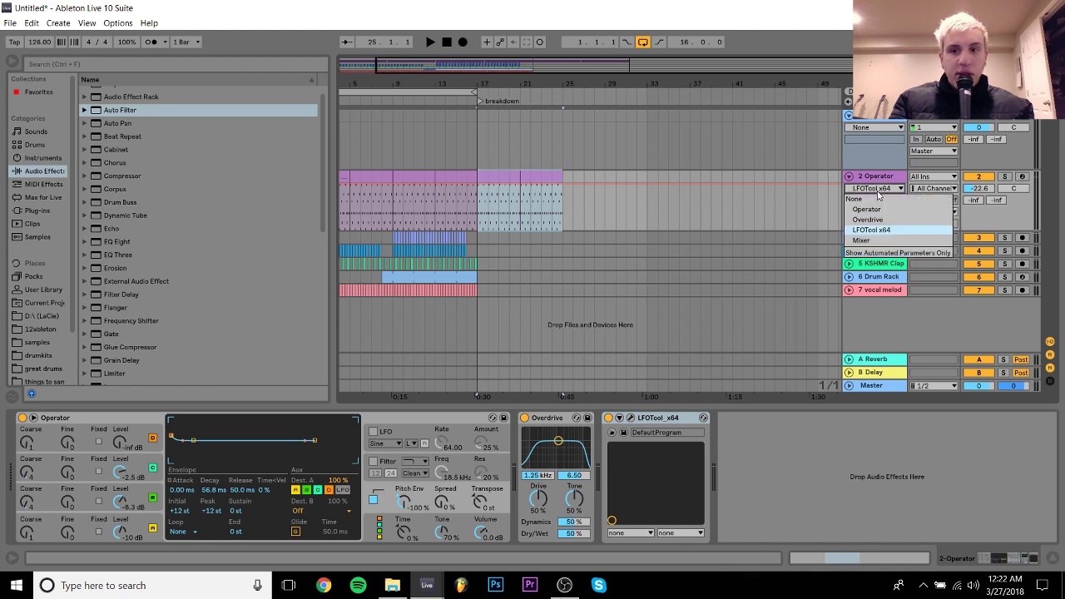
click(874, 188)
click(873, 201)
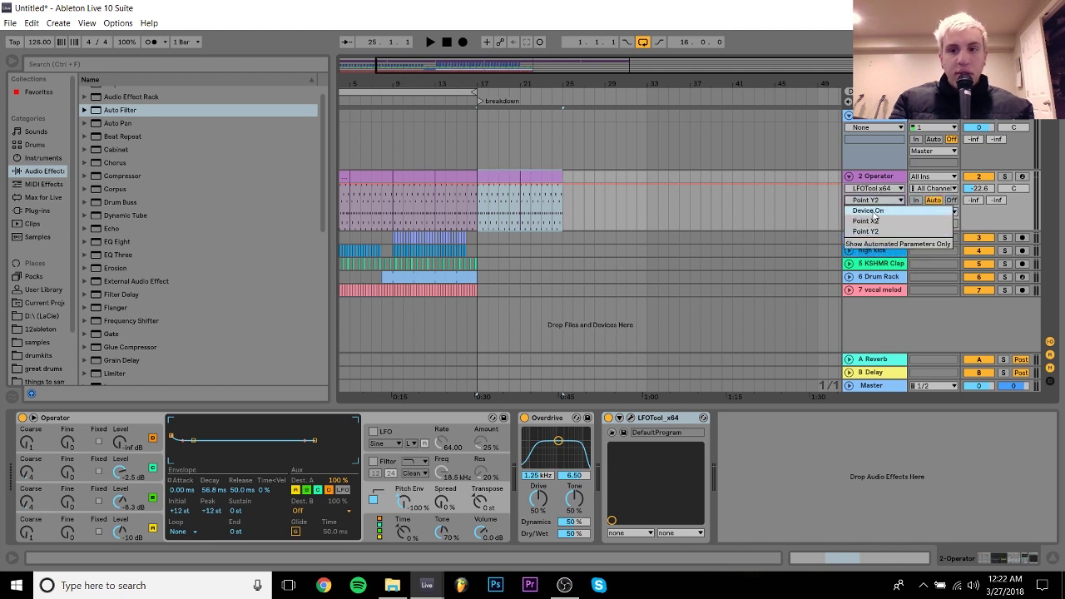
click(867, 211)
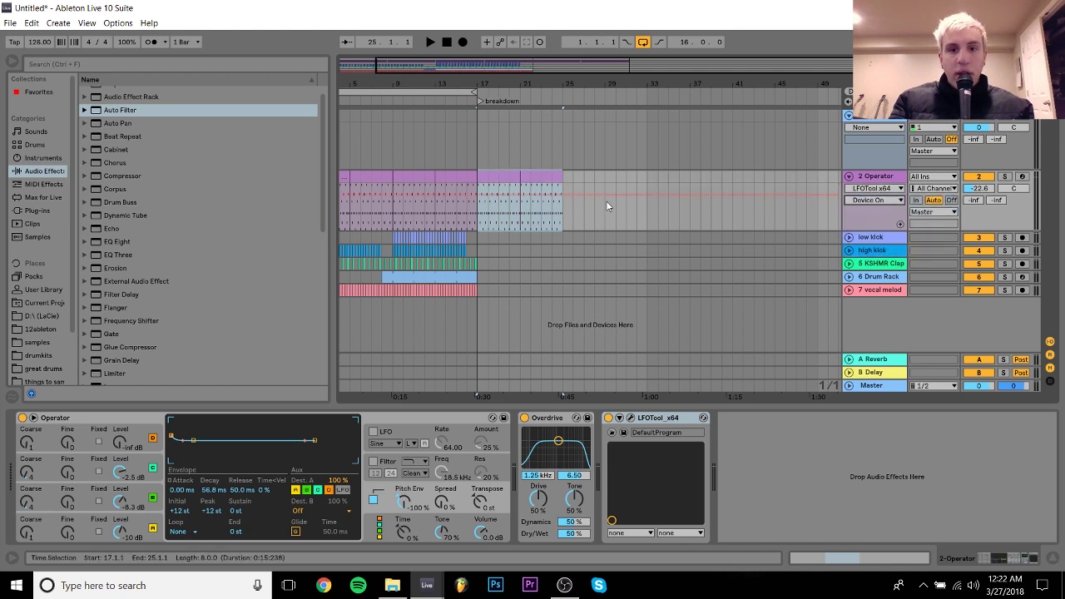
click(488, 217)
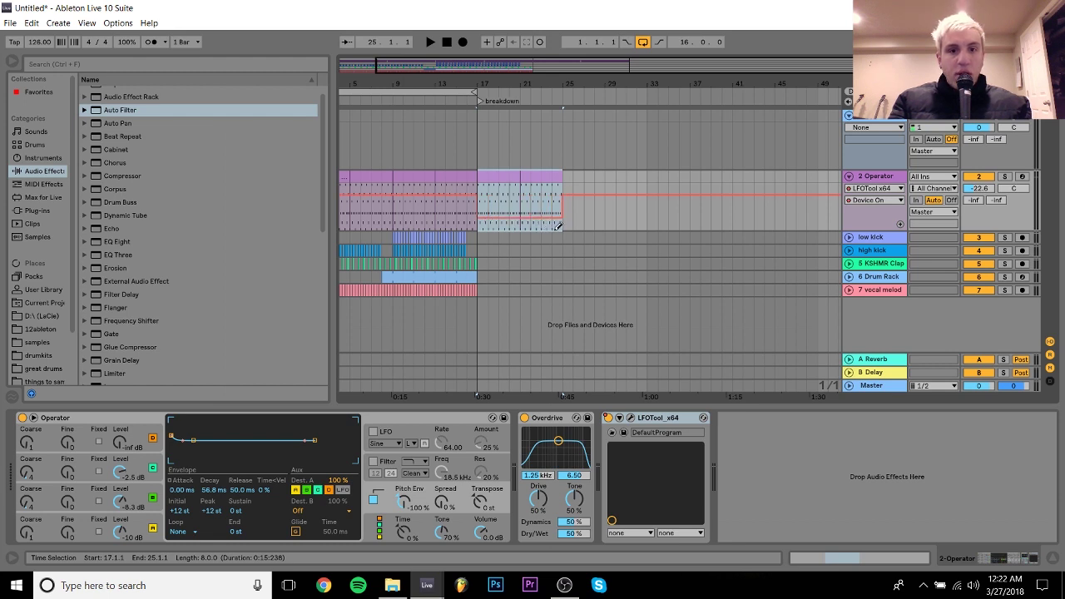
Duplicate the Operator breakdown section with its automation up to bar 33 and loop bars 17 to 33
key(ctrl+d)
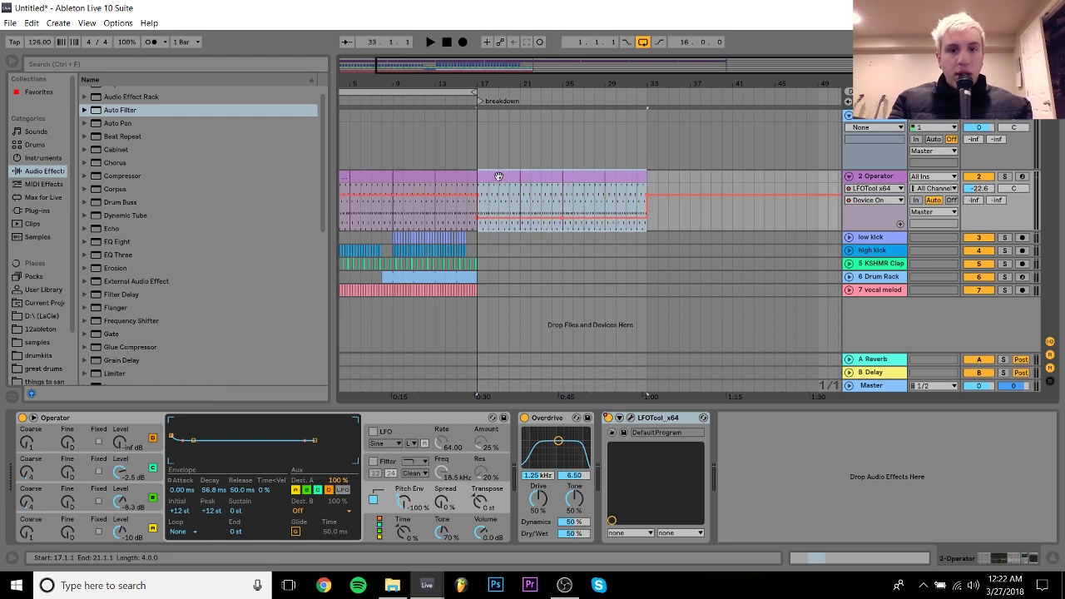
key(ctrl+l)
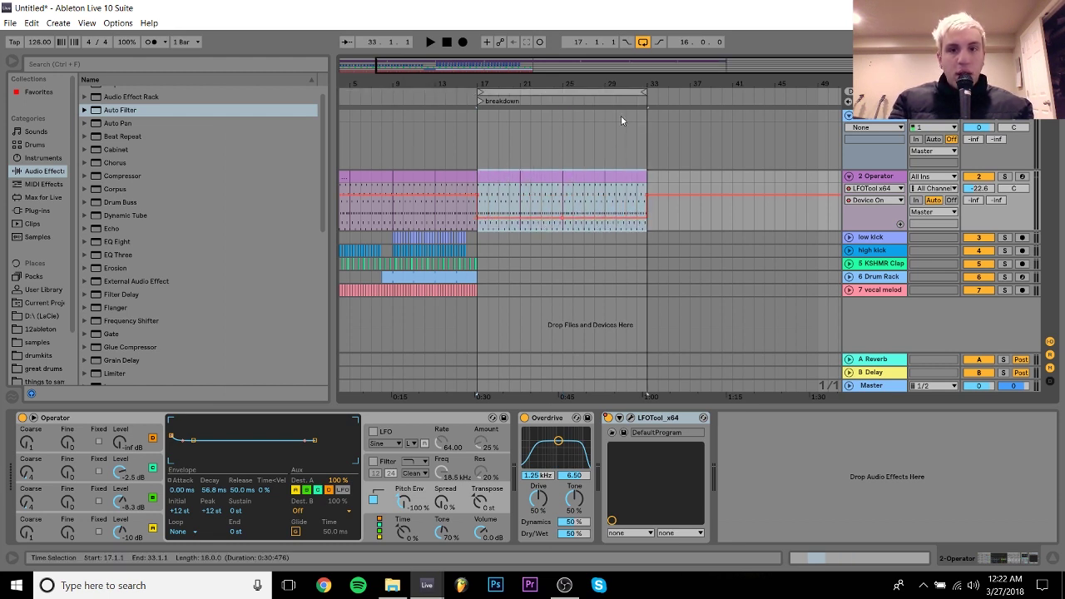
Shorten the last Operator clip to end at bar 32 and remove the automation point switching LFOTool back on at bar 33
drag(639, 83, 640, 150)
click(682, 184)
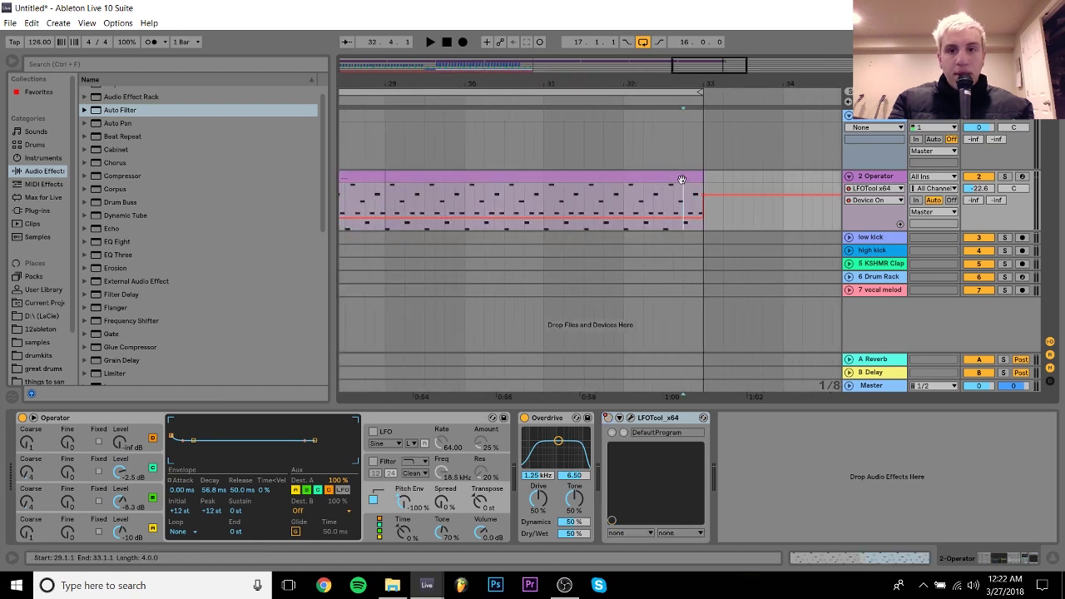
click(680, 179)
drag(701, 178, 624, 178)
click(705, 196)
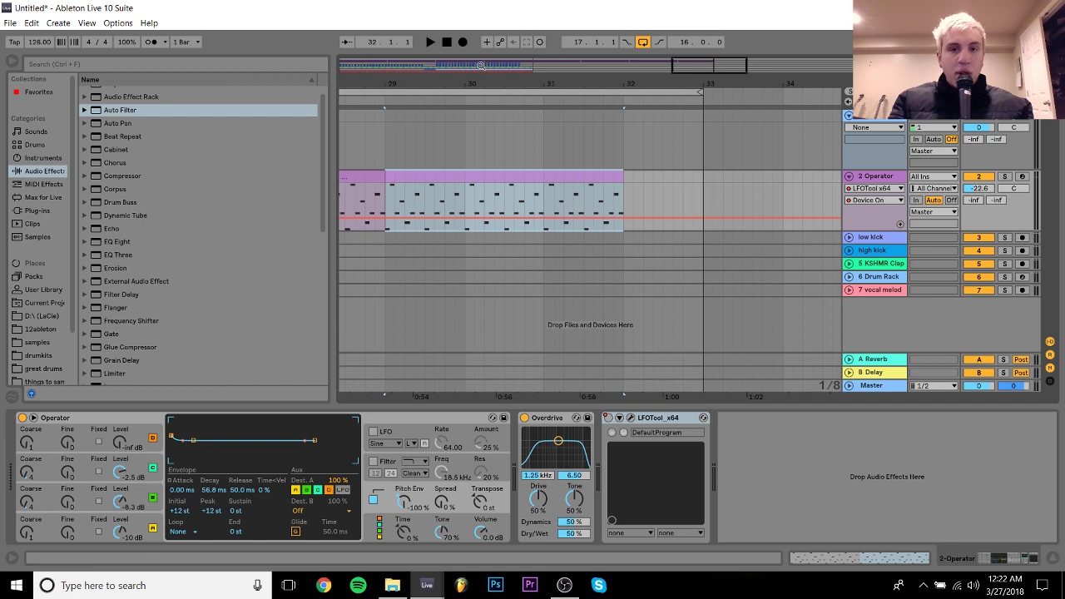
Play the start of the breakdown from bar 17, fold the Operator track and show its devices
drag(484, 80, 722, 40)
drag(525, 81, 717, 41)
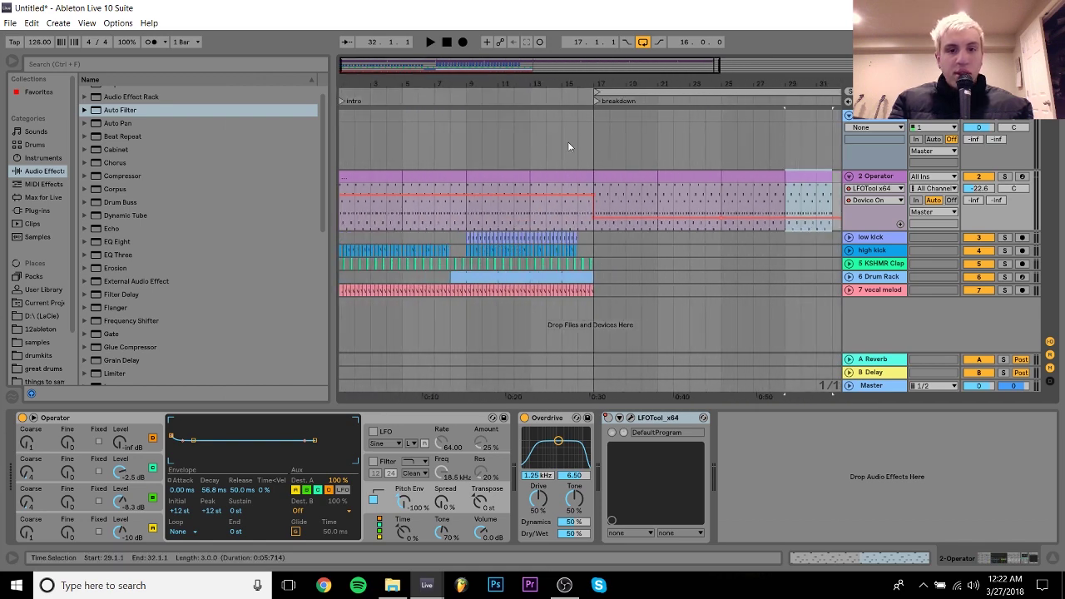
click(604, 171)
key(space)
click(849, 177)
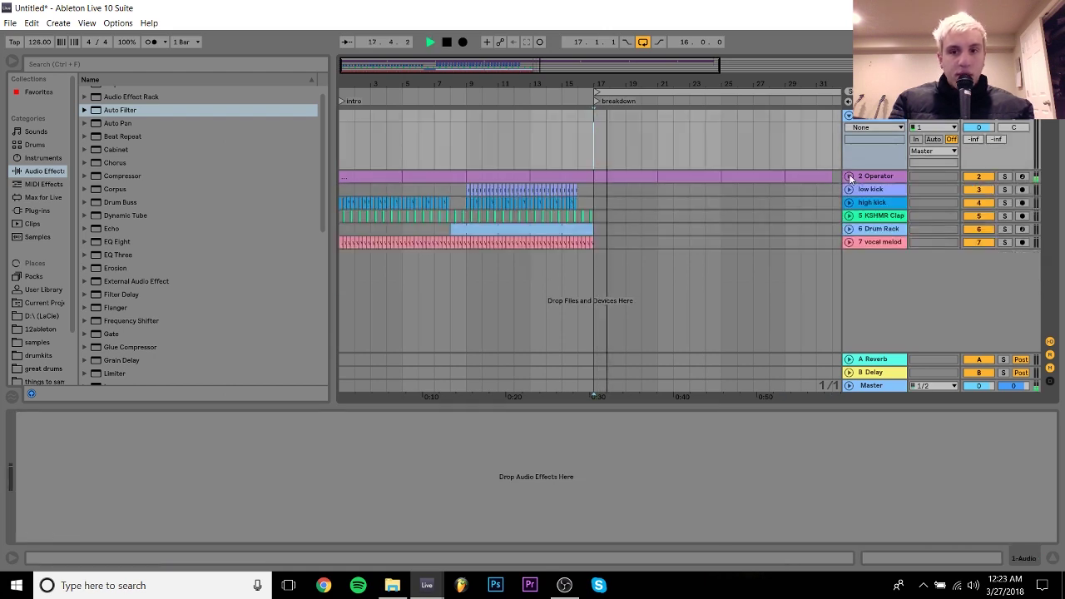
click(869, 176)
key(space)
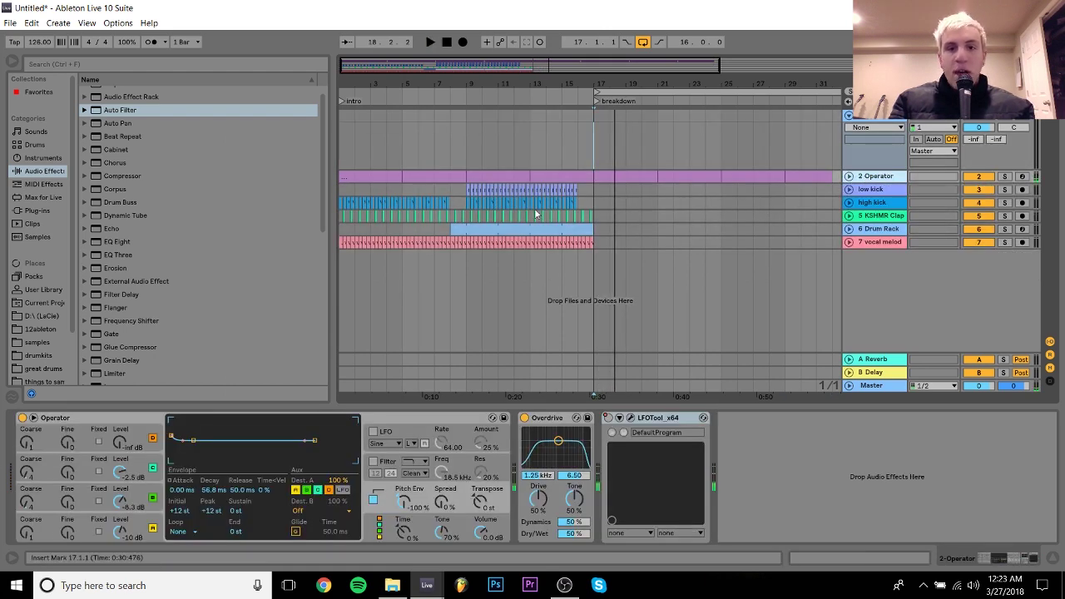
Duplicate the vocal melody clips from bars 9 to 17 twice so they fill the breakdown up to bar 33
click(596, 245)
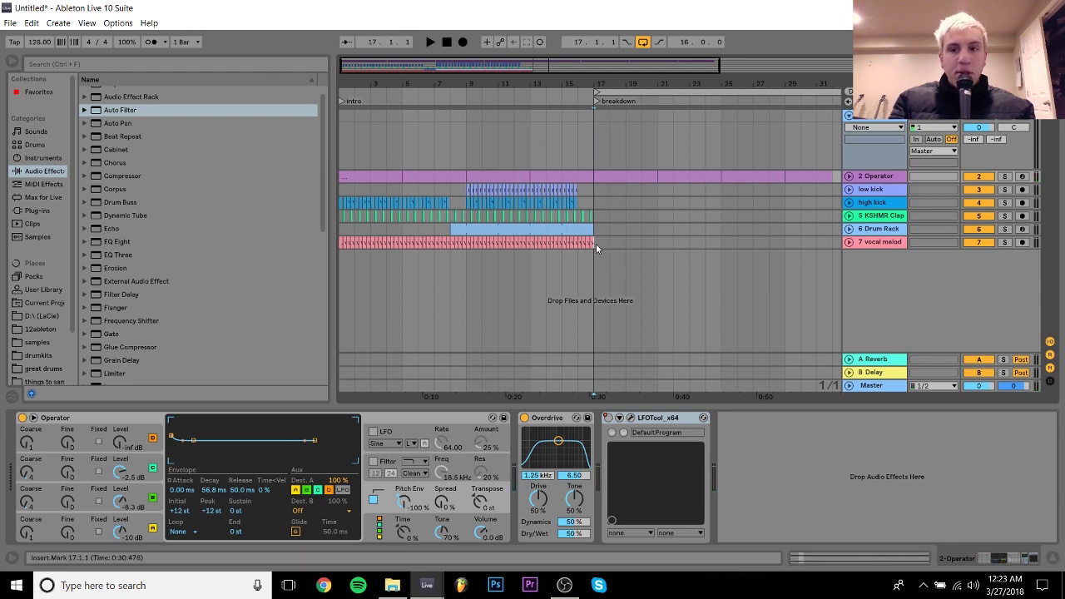
click(595, 243)
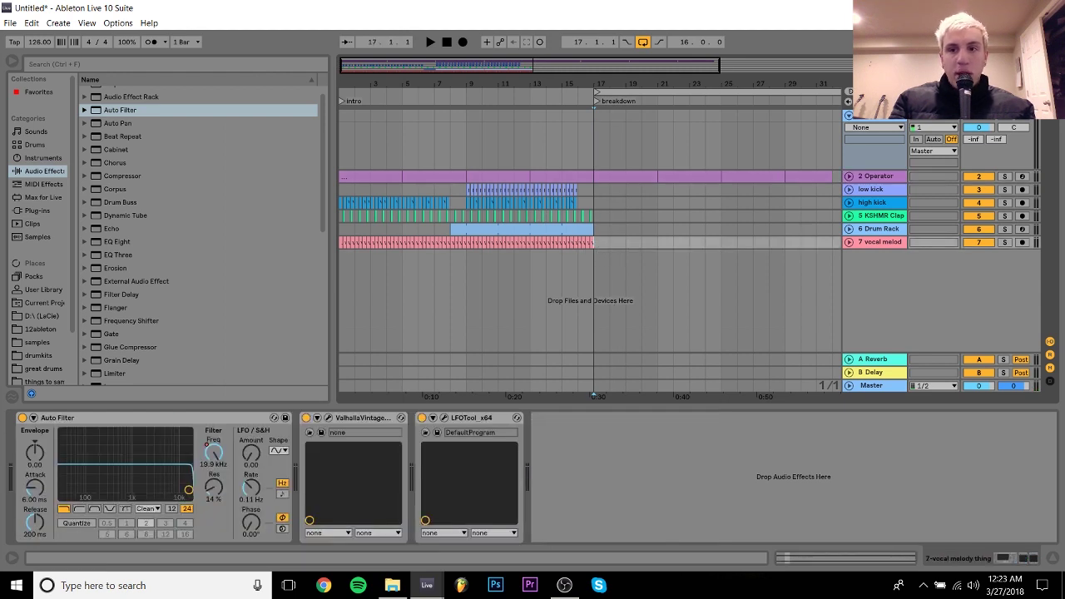
click(847, 243)
drag(595, 288, 466, 241)
key(ctrl+d)
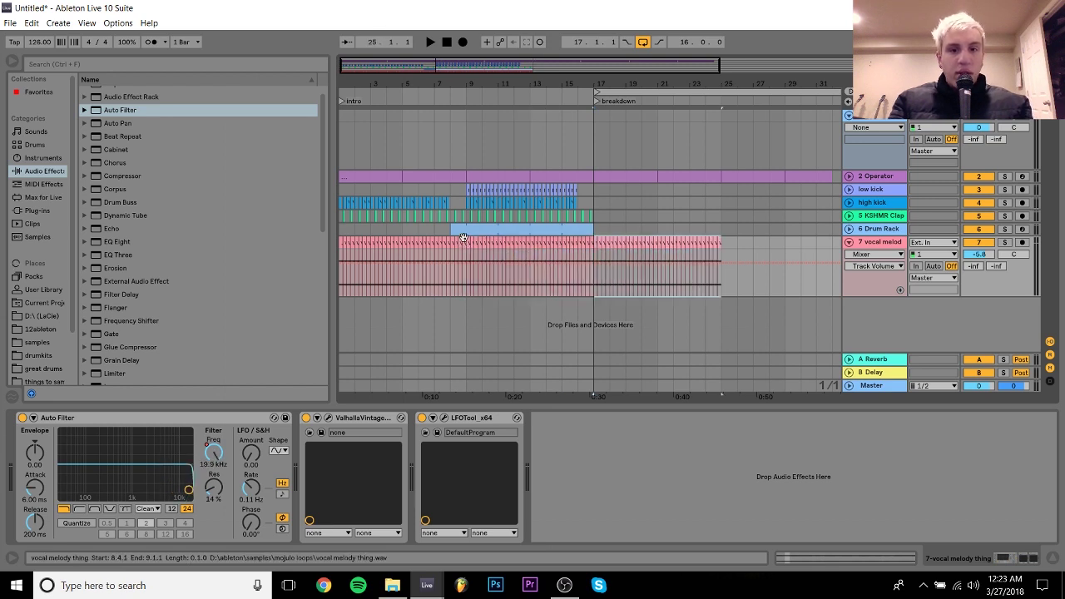
key(ctrl+d)
Delete the vocal melody clips between bars 32 and 33
drag(727, 225, 748, 238)
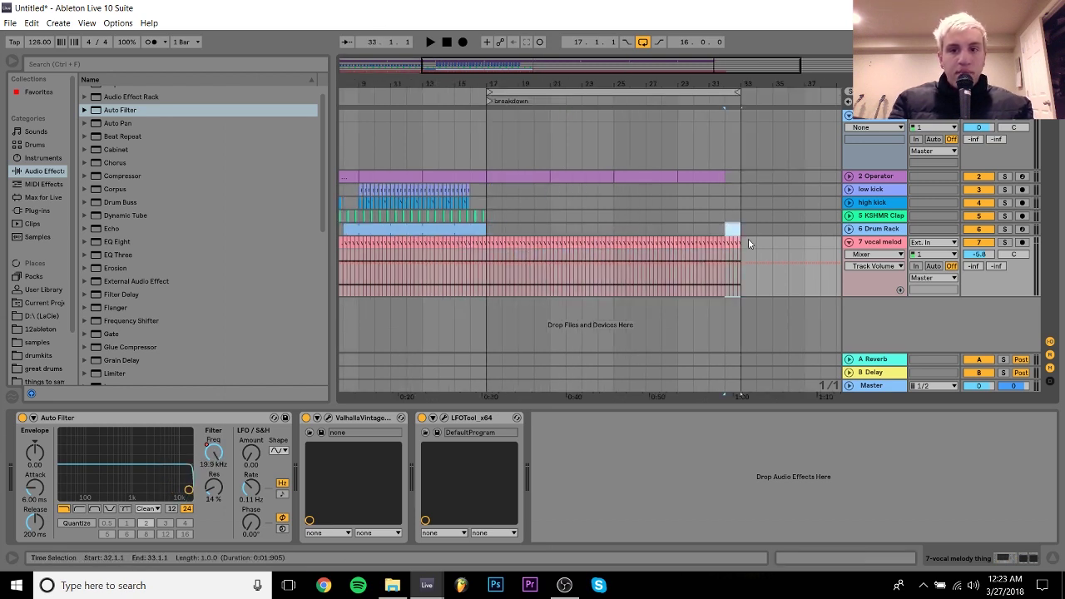
key(Delete)
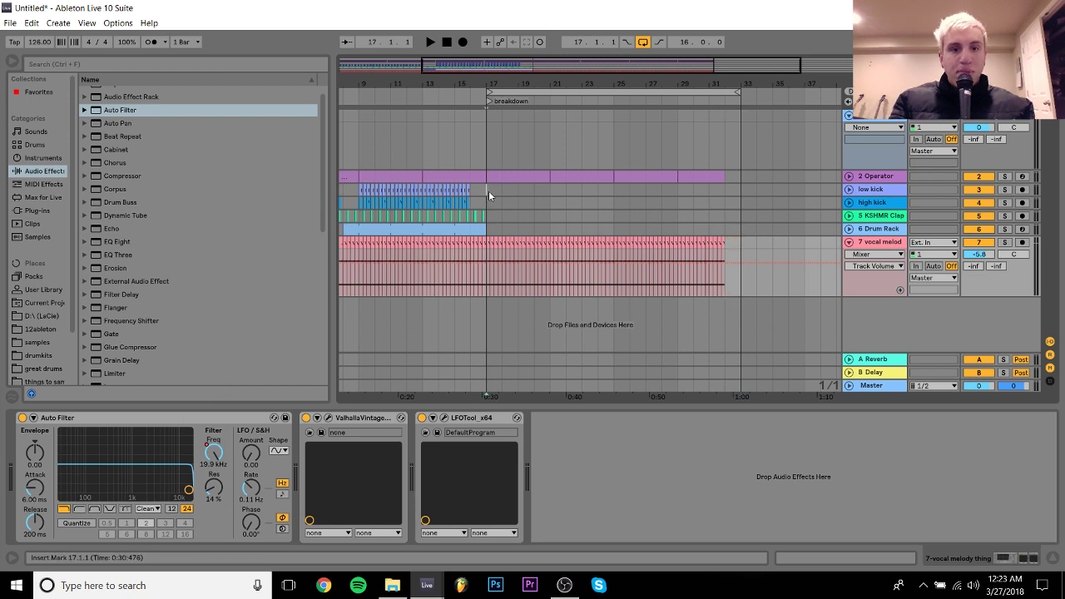
Show the Auto Filter frequency automation on the vocal melody track
click(488, 191)
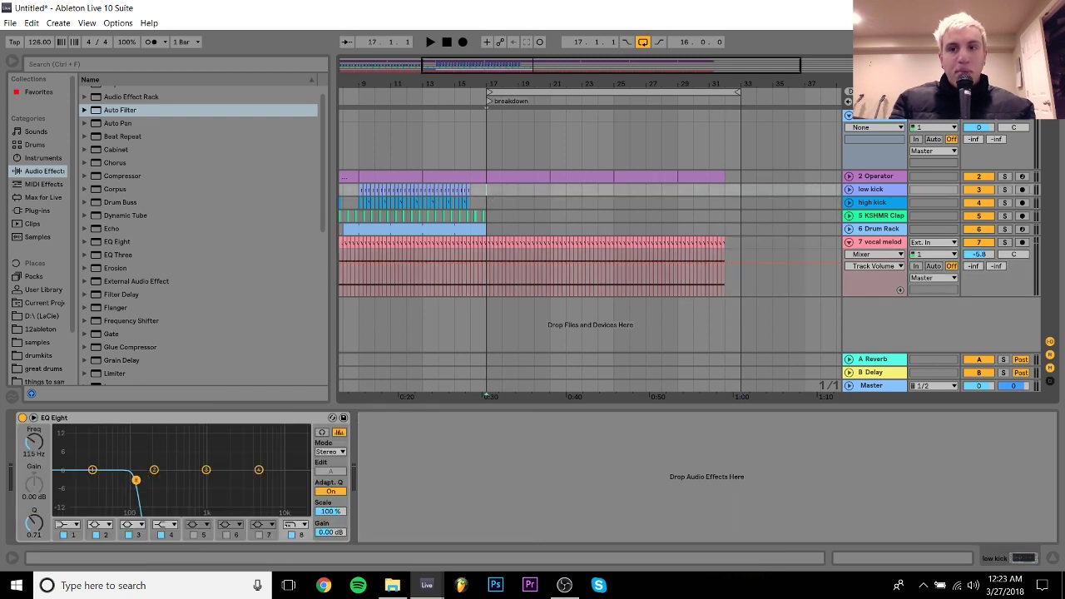
click(873, 253)
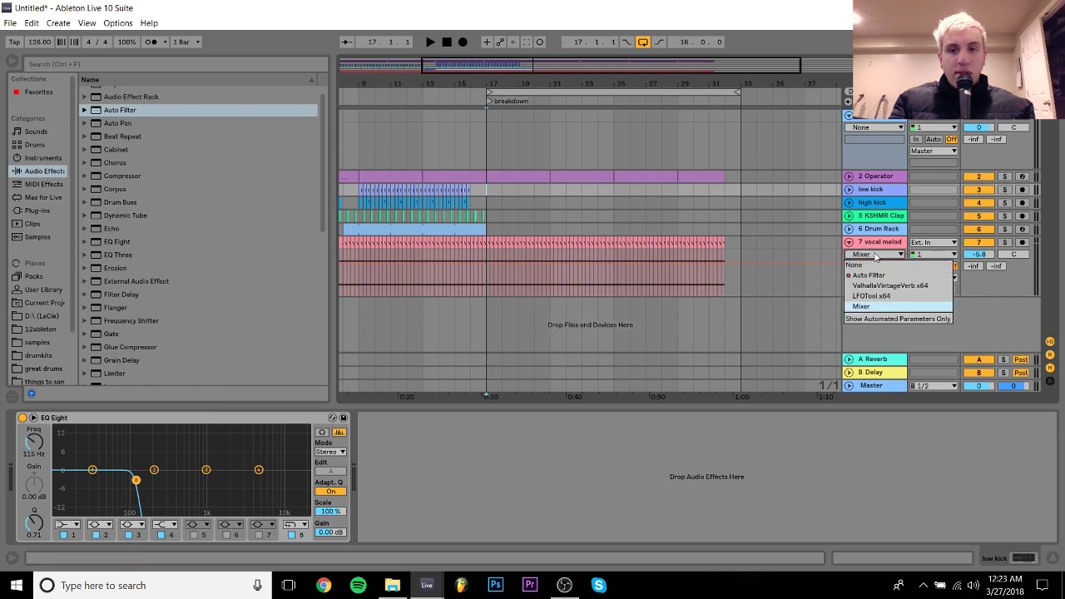
click(871, 278)
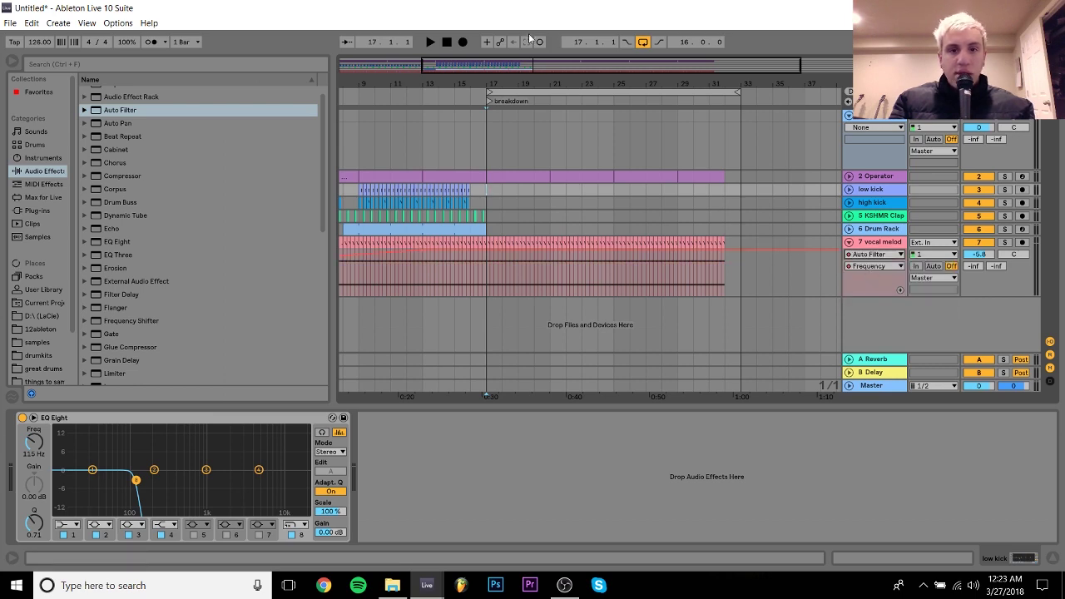
Try to repeat the vocal's first four bars with their filter sweep up to bar 17, and undo the duplications
drag(516, 81, 495, 76)
click(357, 242)
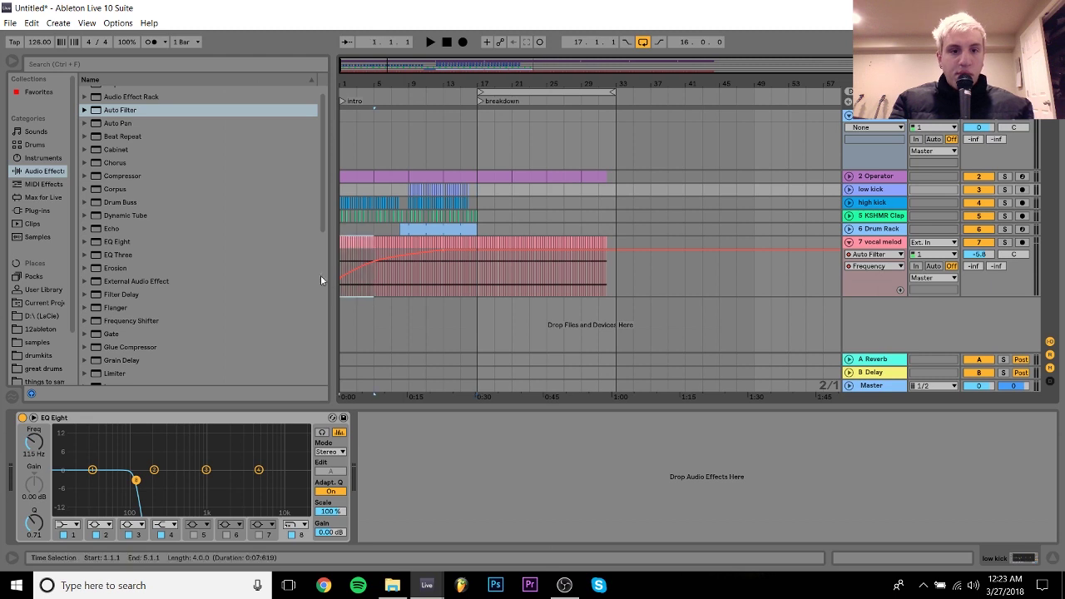
key(ctrl+d)
key(ctrl+d)
key(ctrl+d)
key(ctrl+d)
key(ctrl+d)
key(Left)
key(Left)
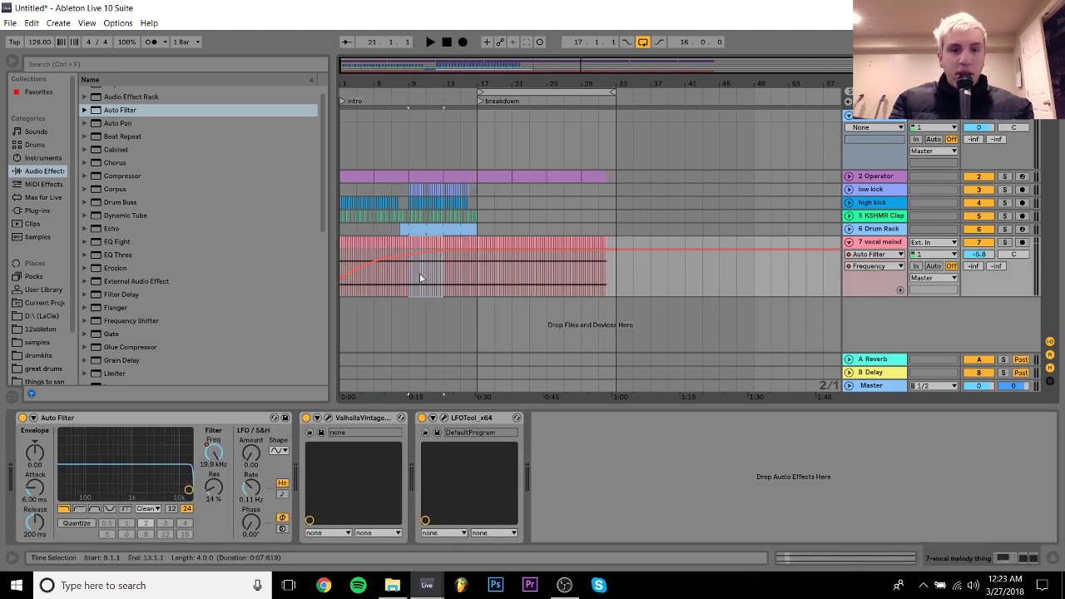
key(Left)
key(Left)
key(ctrl+d)
key(ctrl+d)
key(ctrl+d)
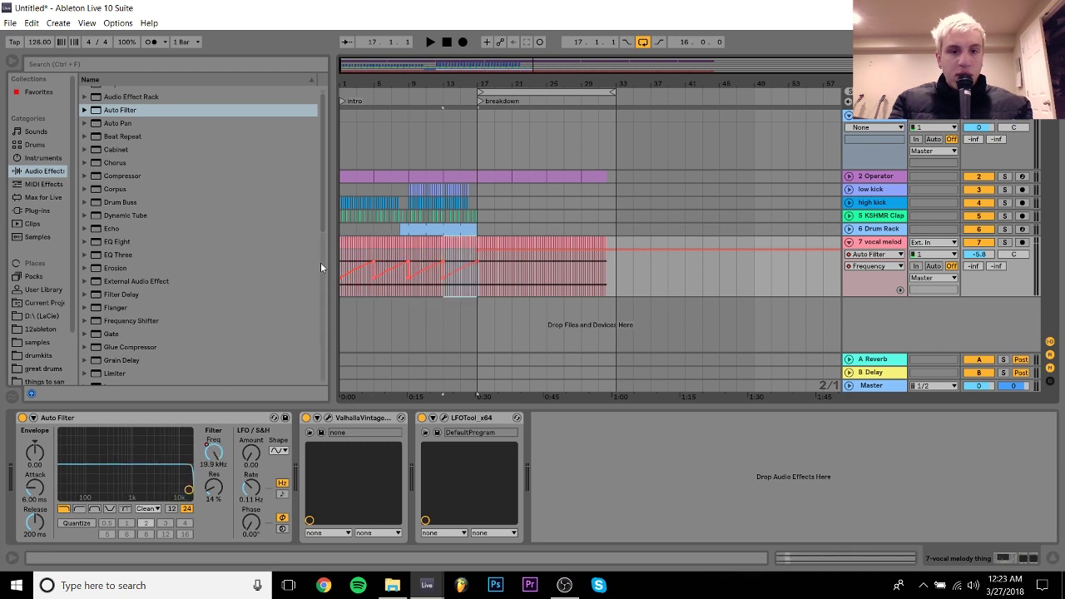
key(ctrl+z)
key(ctrl+z)
key(ctrl+z)
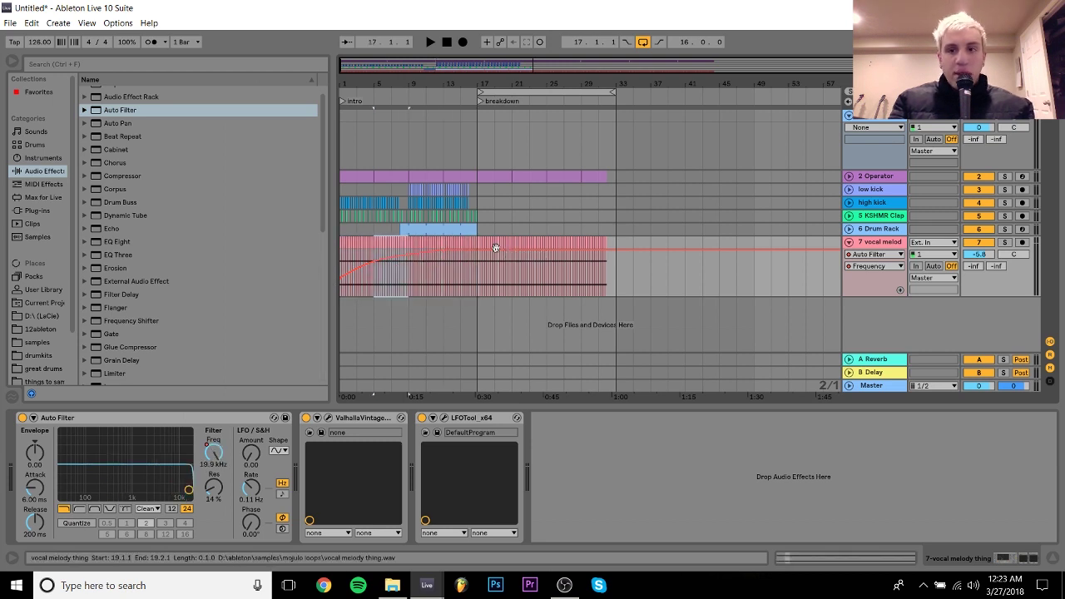
Play the breakdown from bar 17 with the vocal melody and fold the vocal track
click(478, 287)
key(space)
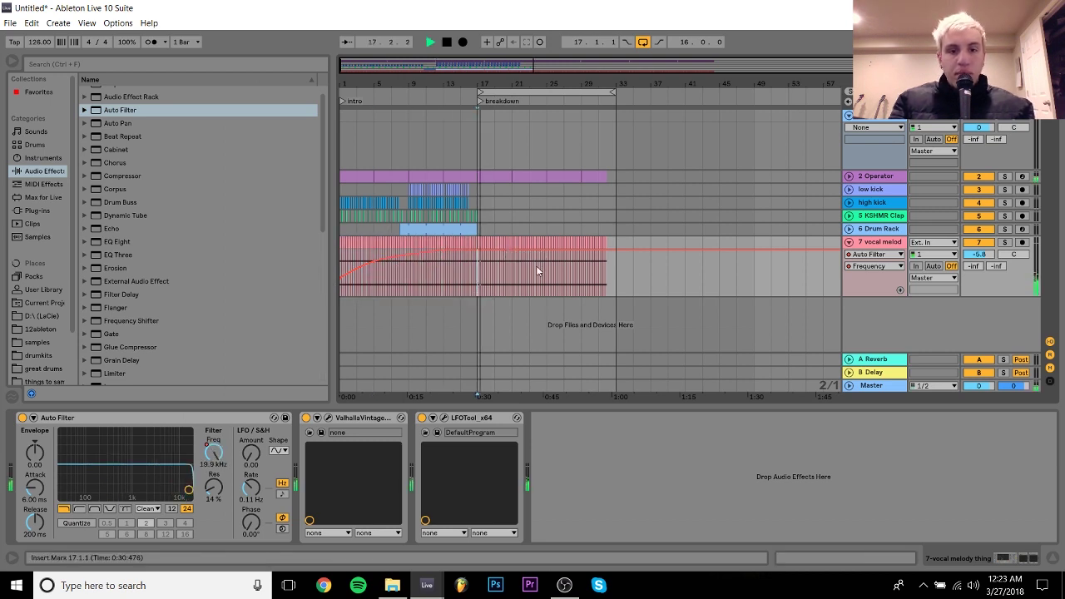
click(849, 242)
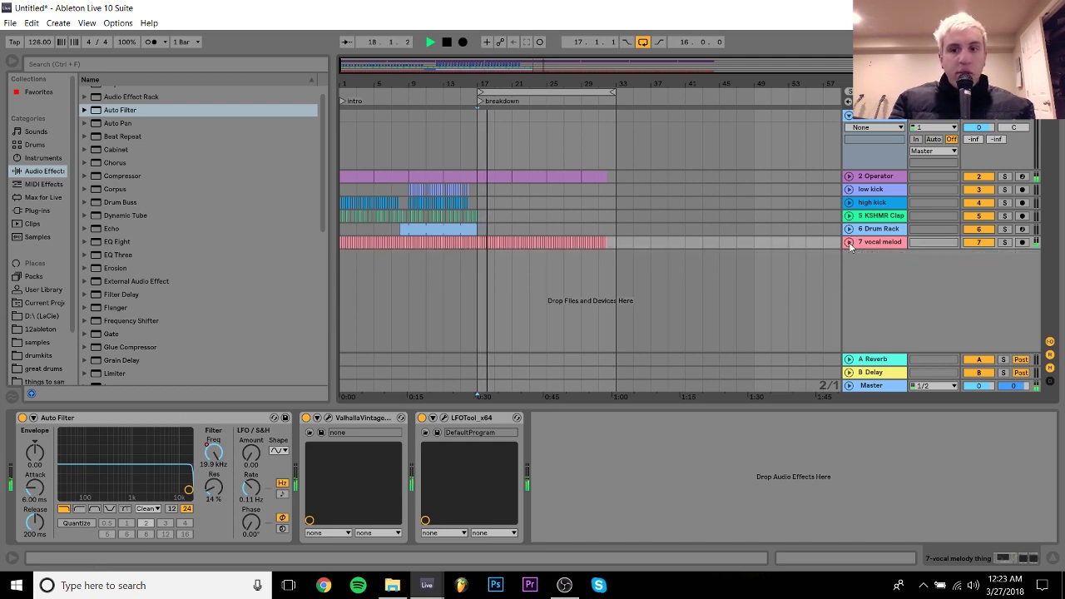
click(873, 176)
key(space)
Insert a MIDI track below the vocal melody track and load the Serum_x64 plug-in onto it
click(875, 242)
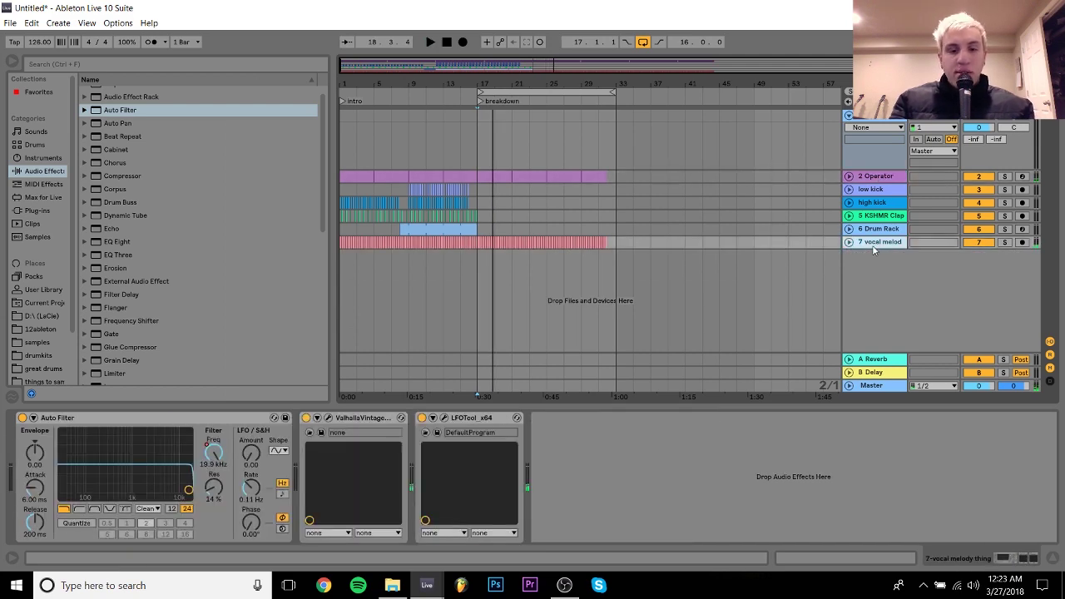
key(ctrl+shift+t)
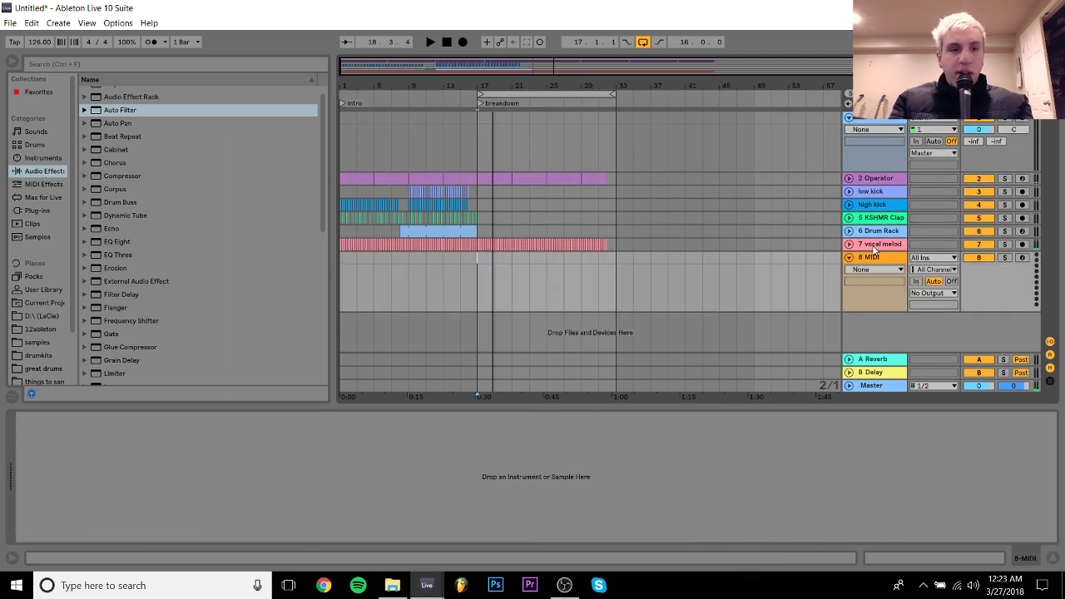
click(44, 222)
click(37, 211)
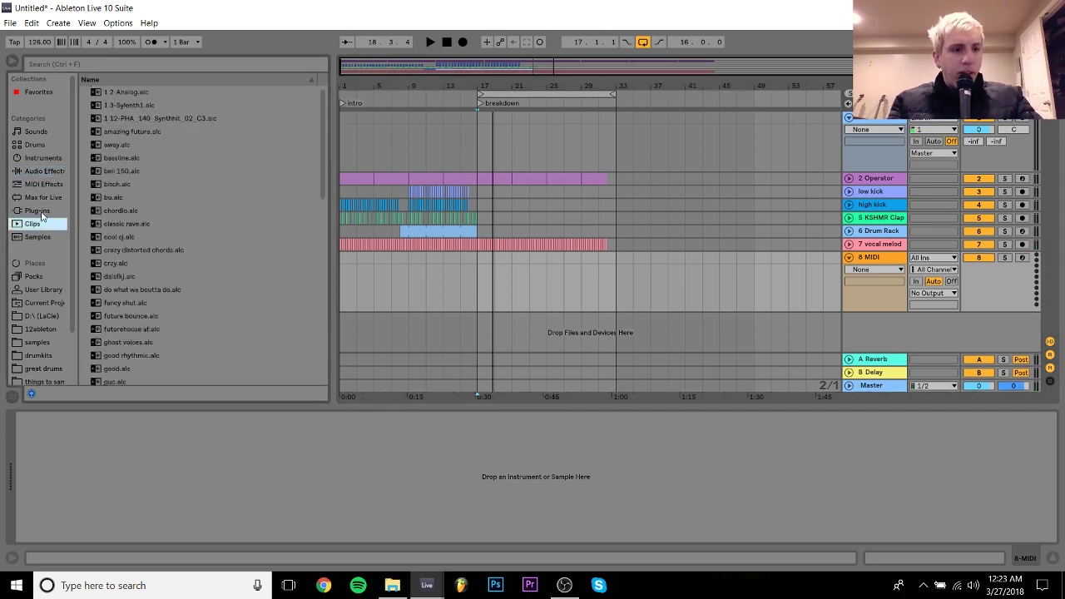
click(94, 173)
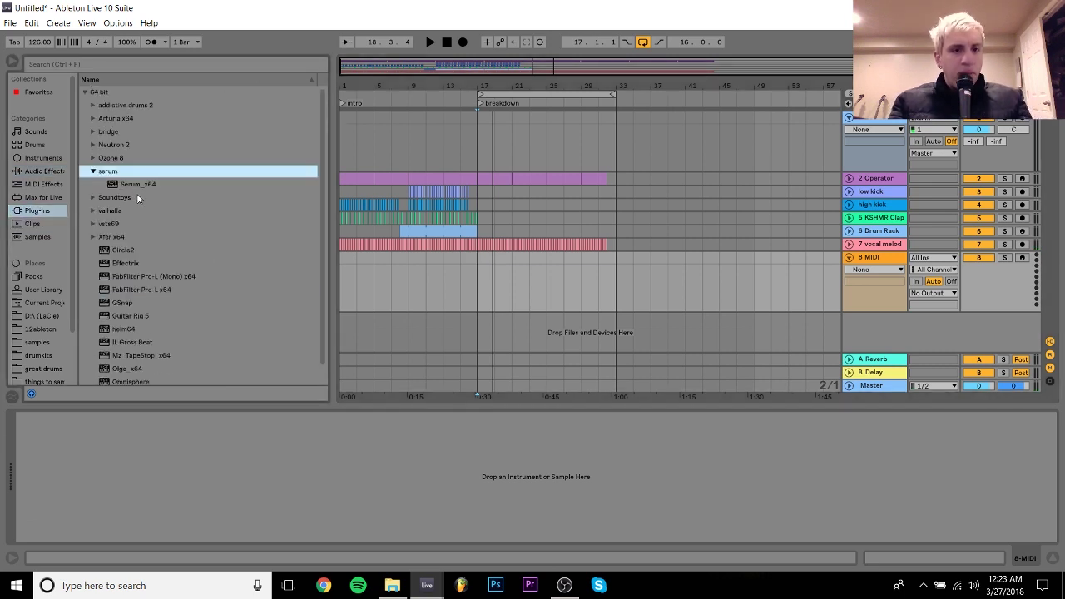
click(135, 184)
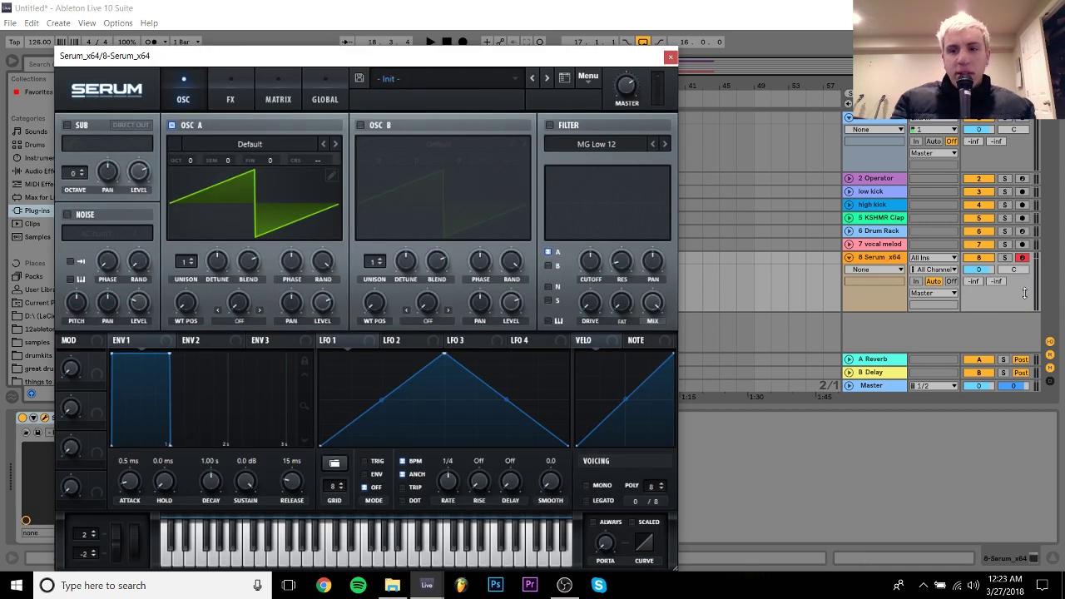
Lower the Serum track's volume to -9.6 dB while auditioning the default patch with keyboard notes in a lower octave
click(1023, 293)
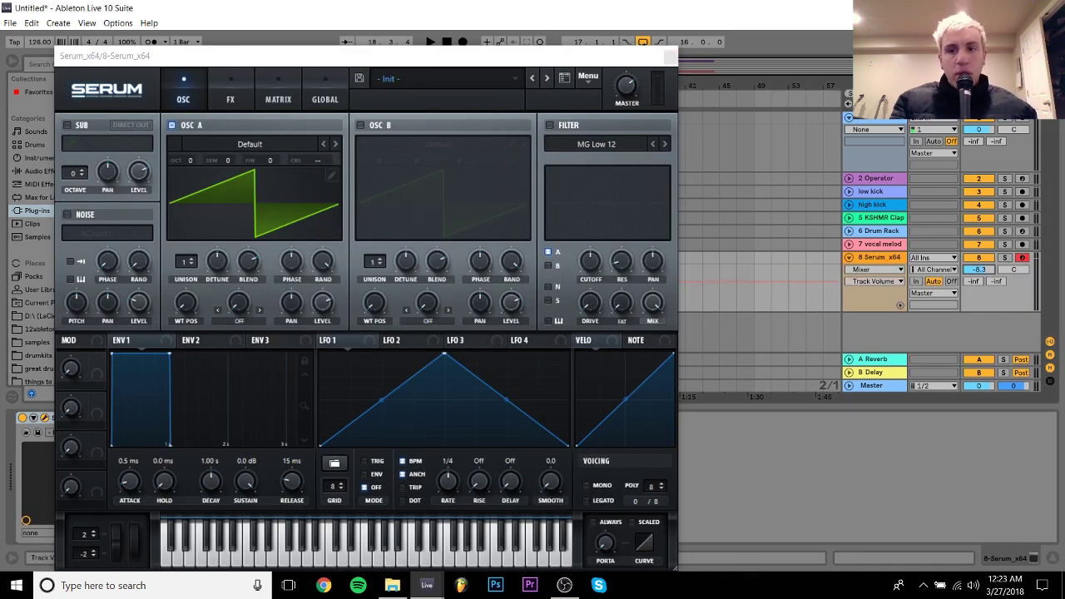
key(t)
key(z)
key(t)
key(z)
key(t)
key(z)
key(t)
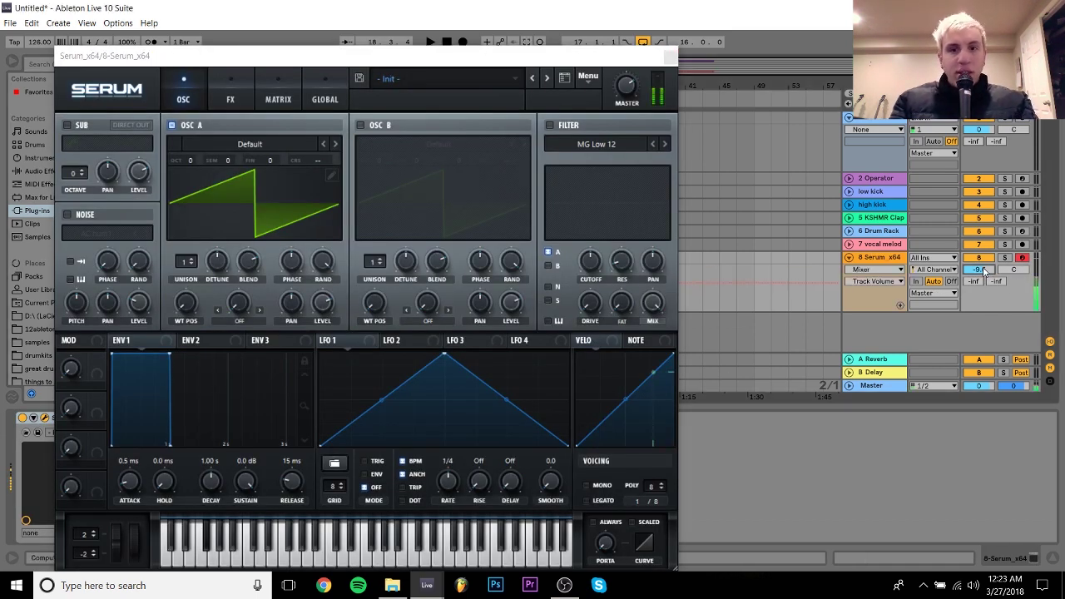
key(z)
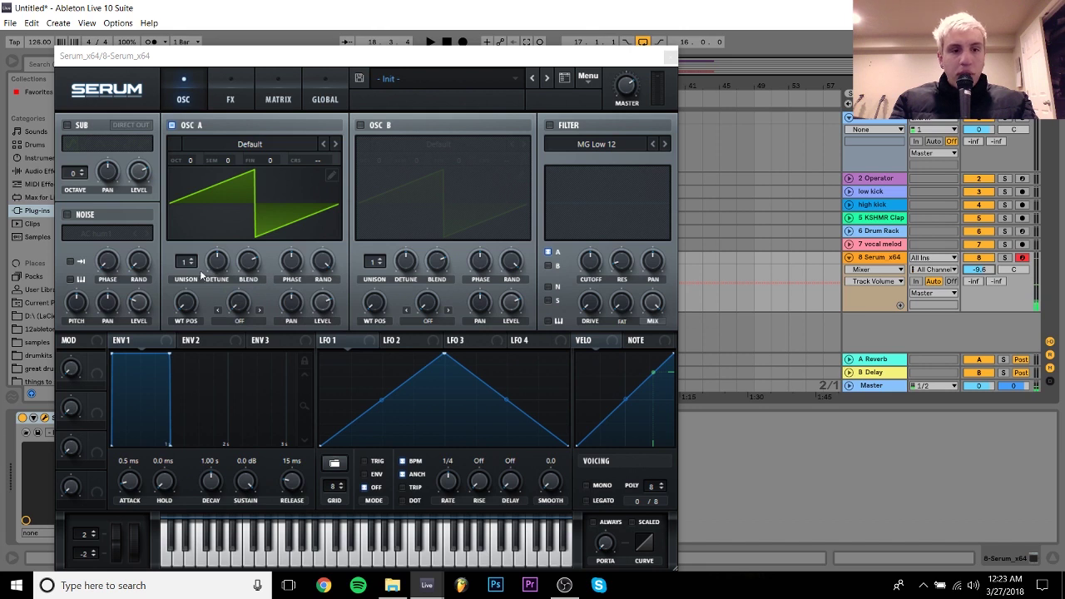
Set Serum's oscillator A to 16 unison voices and enable an MG Low 24 filter, comparing the sound with the filter bypassed
drag(184, 268, 196, 290)
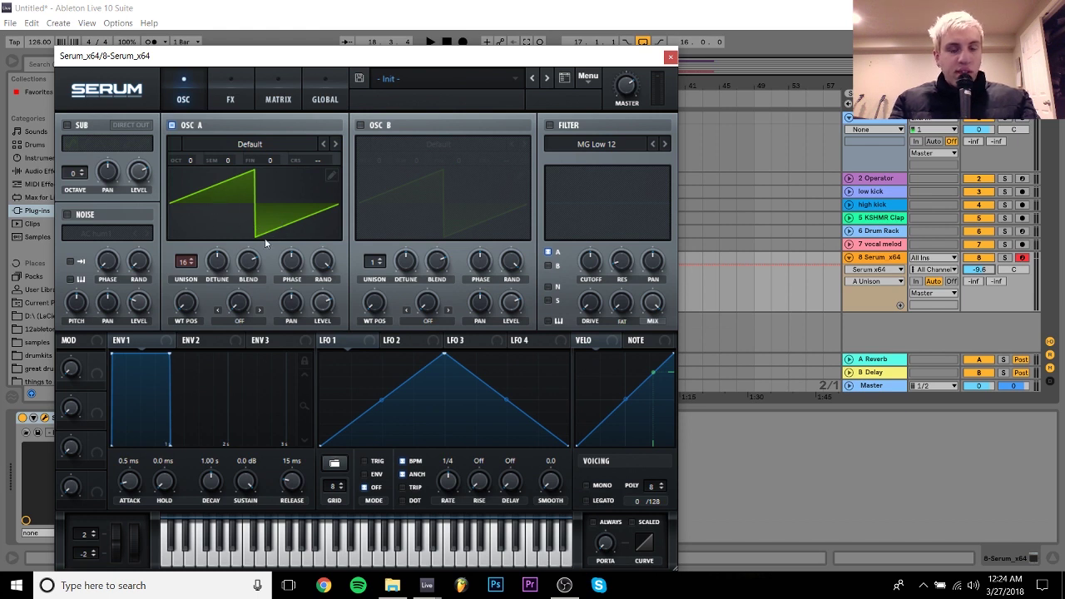
click(570, 126)
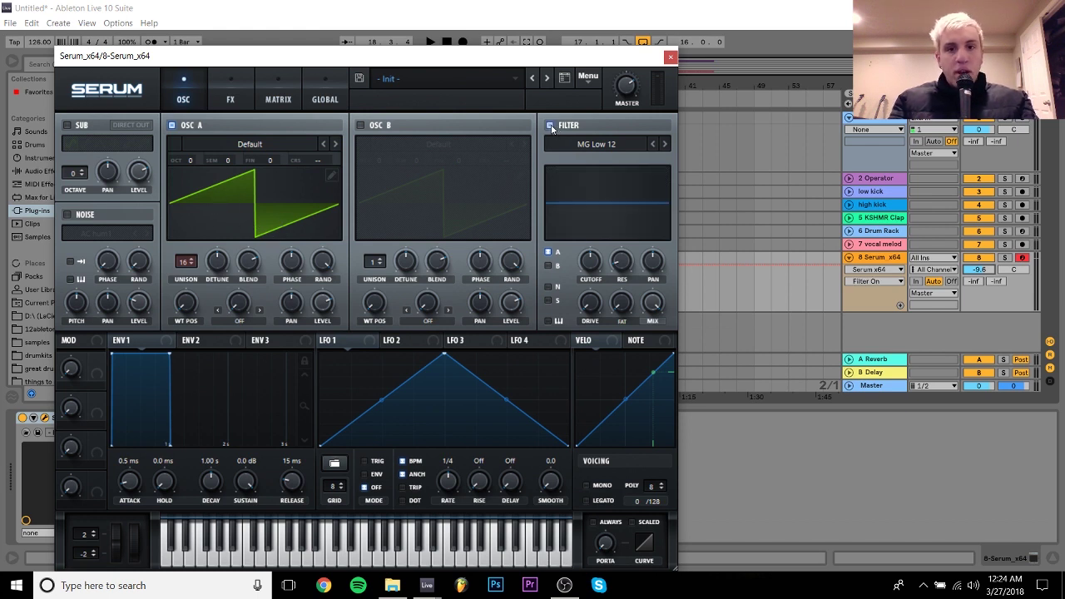
click(667, 145)
click(667, 144)
click(667, 145)
click(653, 144)
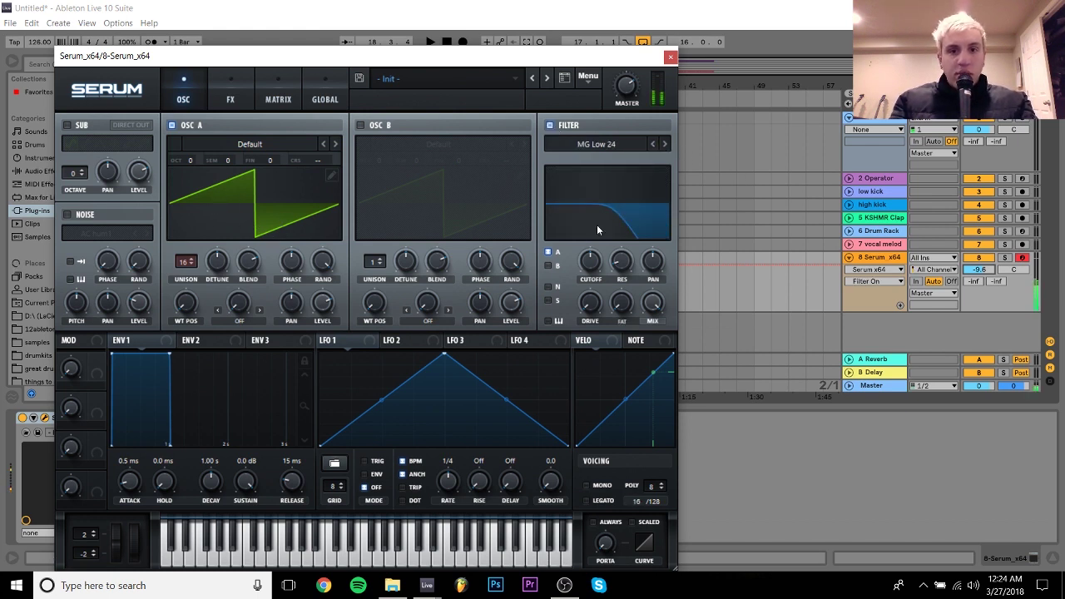
click(570, 125)
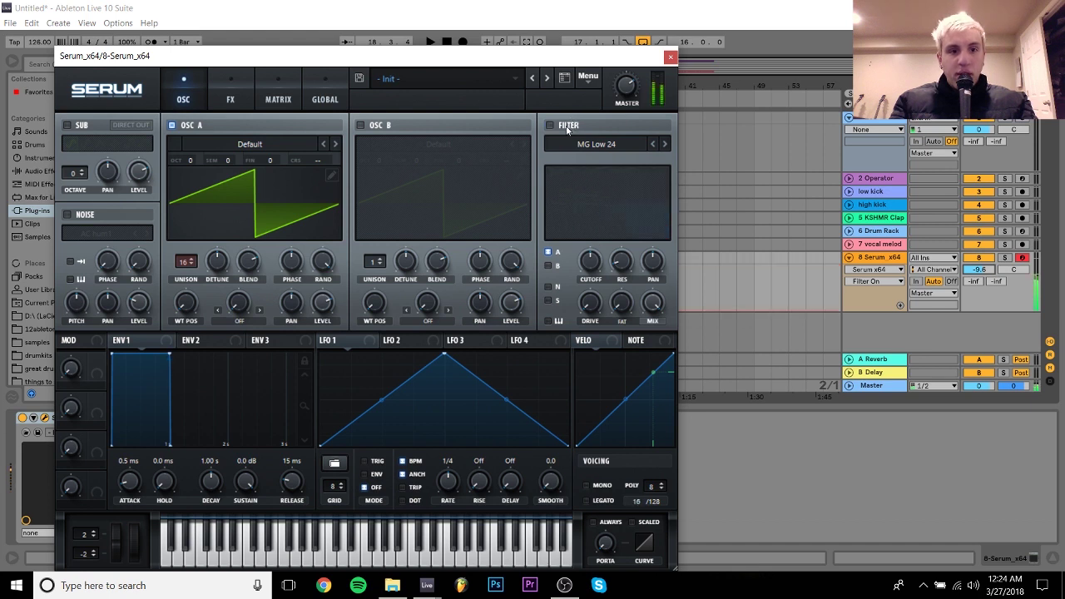
click(568, 126)
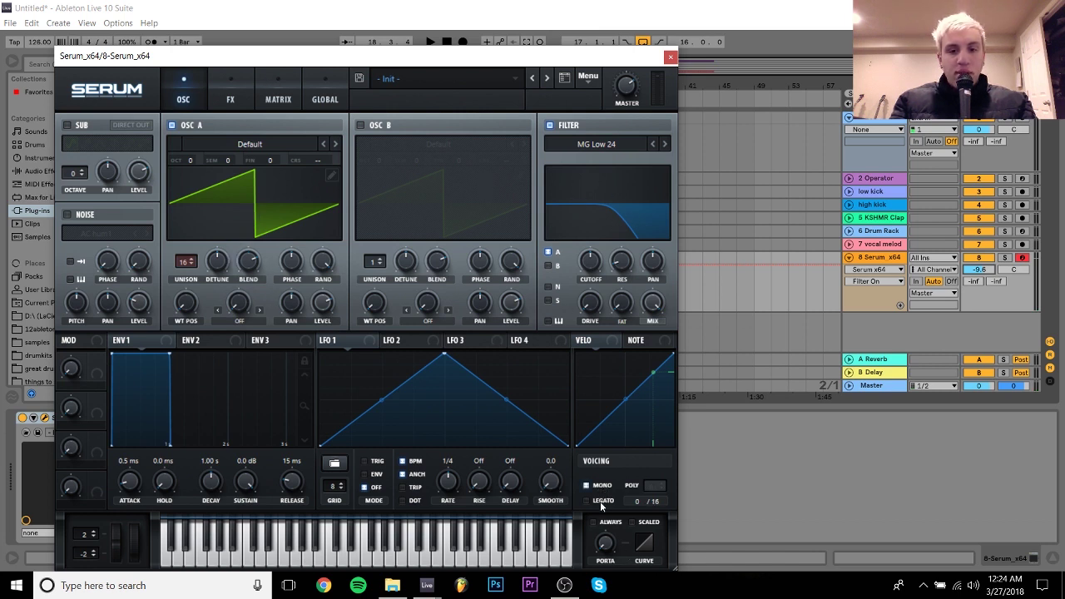
Set Serum's voicing to mono and legato, add portamento, and close the plug-in window
click(607, 544)
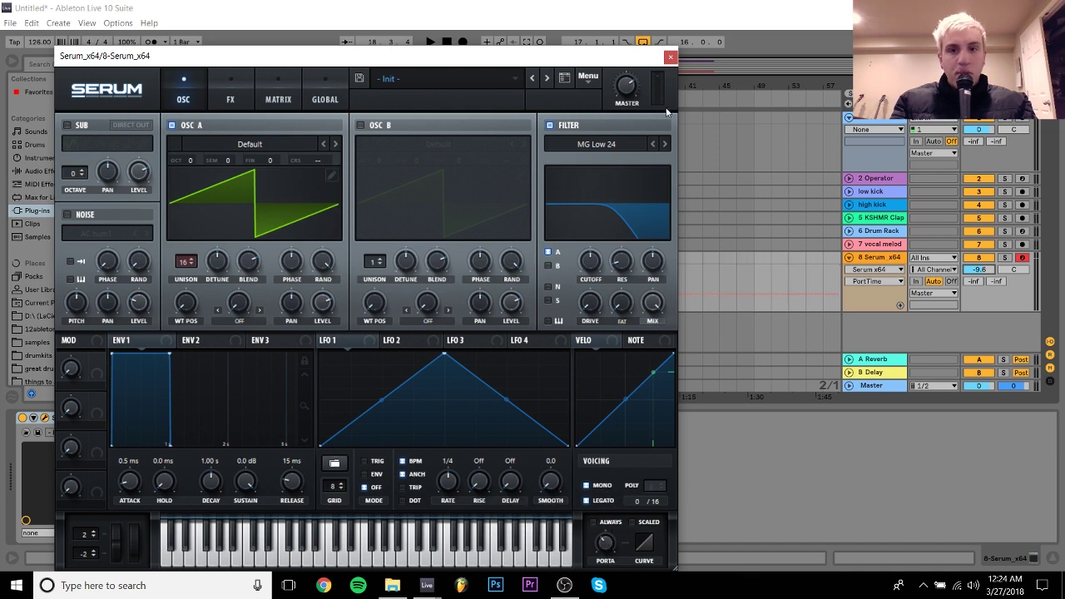
click(669, 58)
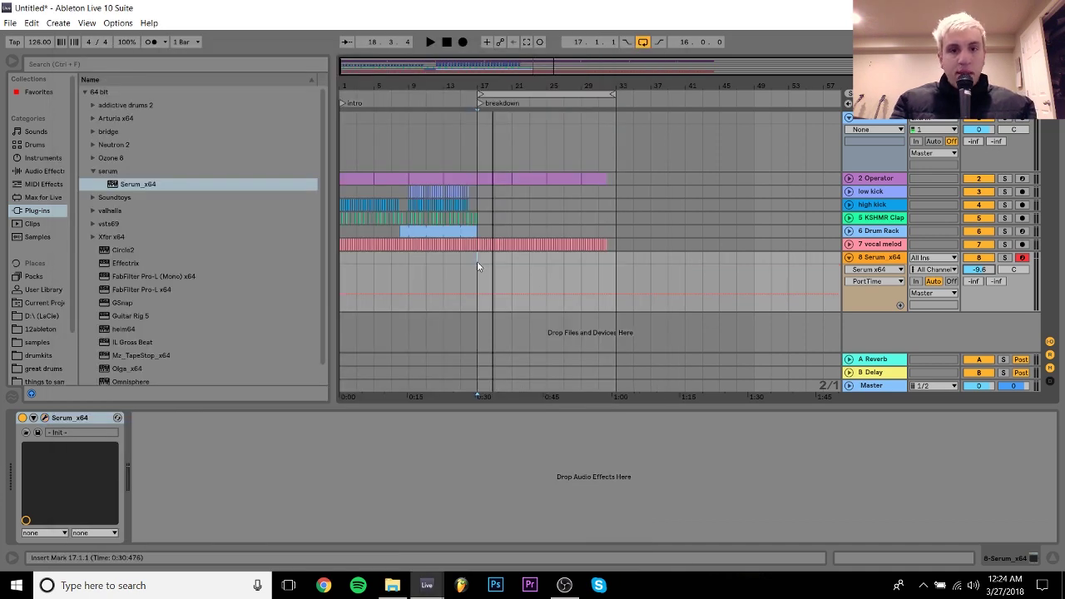
Create a MIDI clip from bar 17 to 25 on the Serum track and add a one-bar F#0 note at its start
drag(479, 260, 549, 256)
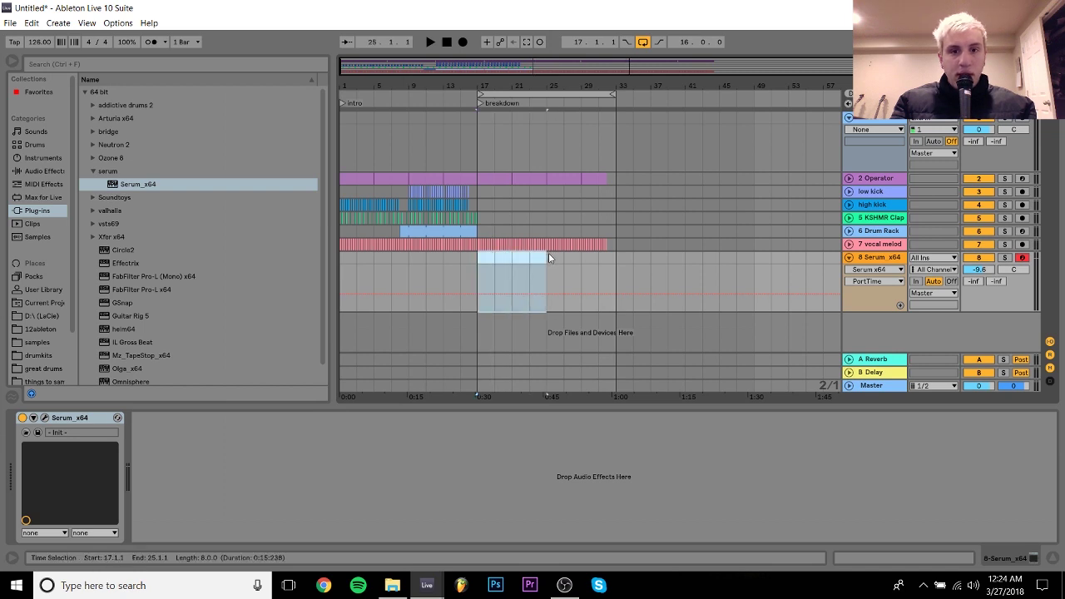
double_click(548, 264)
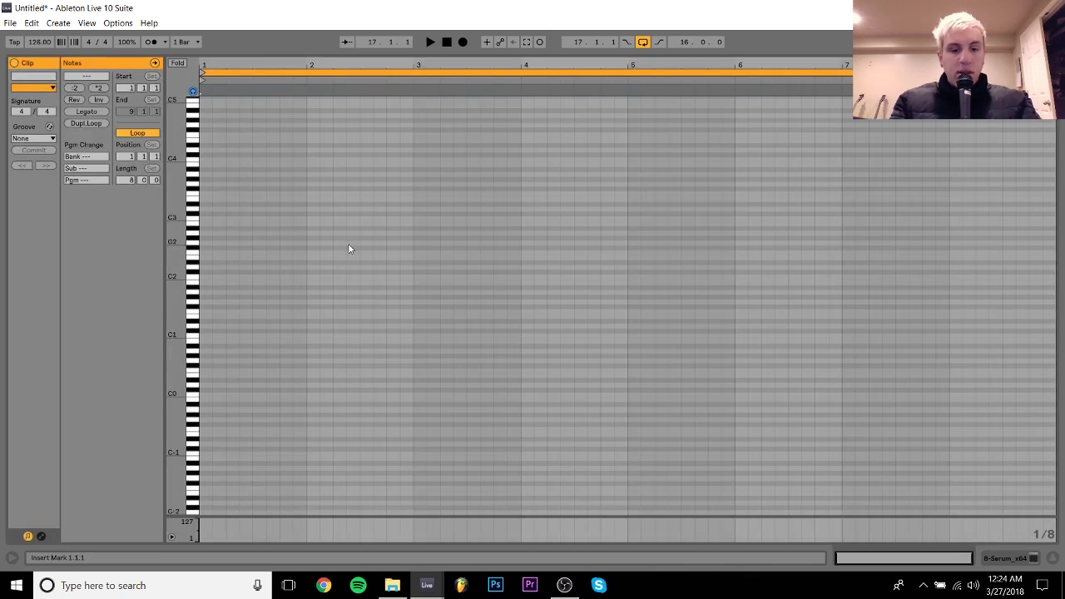
double_click(208, 366)
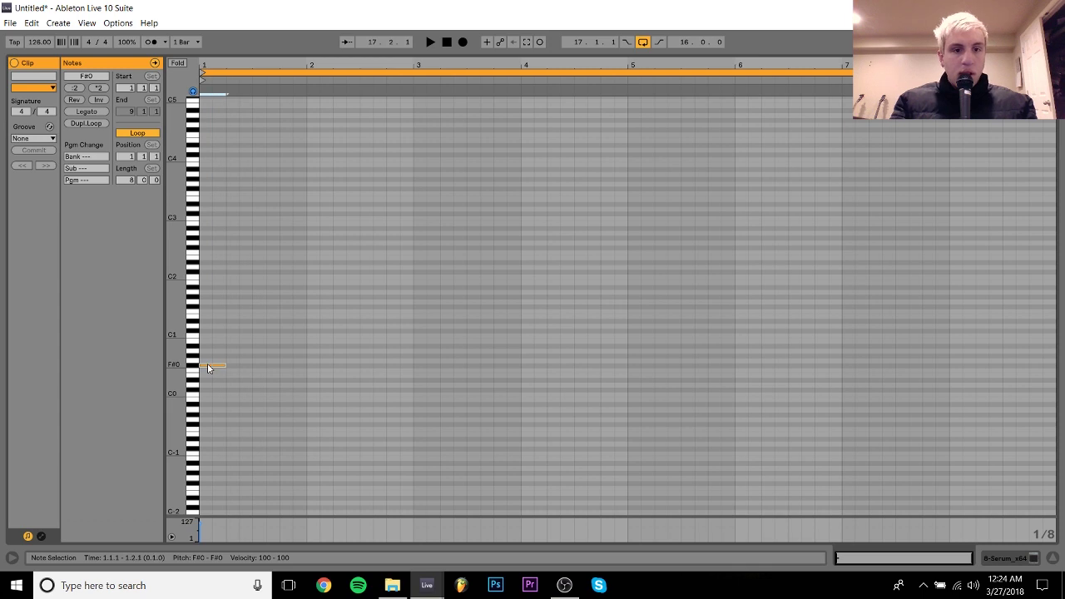
key(shift+Right)
key(shift+Right)
key(shift+Right)
key(shift+Right)
key(shift+Right)
key(shift+Right)
Duplicate the bass note to D0 in the clip's second bar and C#0 in its third bar while playing the section
key(ctrl+d)
key(Down)
key(Down)
key(Down)
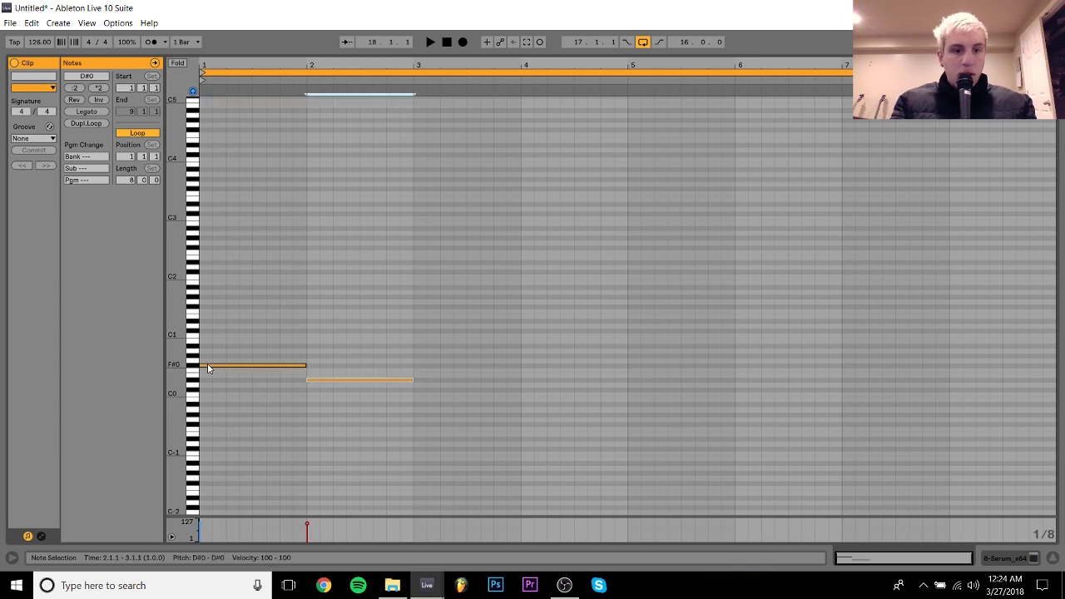
key(Down)
key(space)
key(ctrl+d)
key(Down)
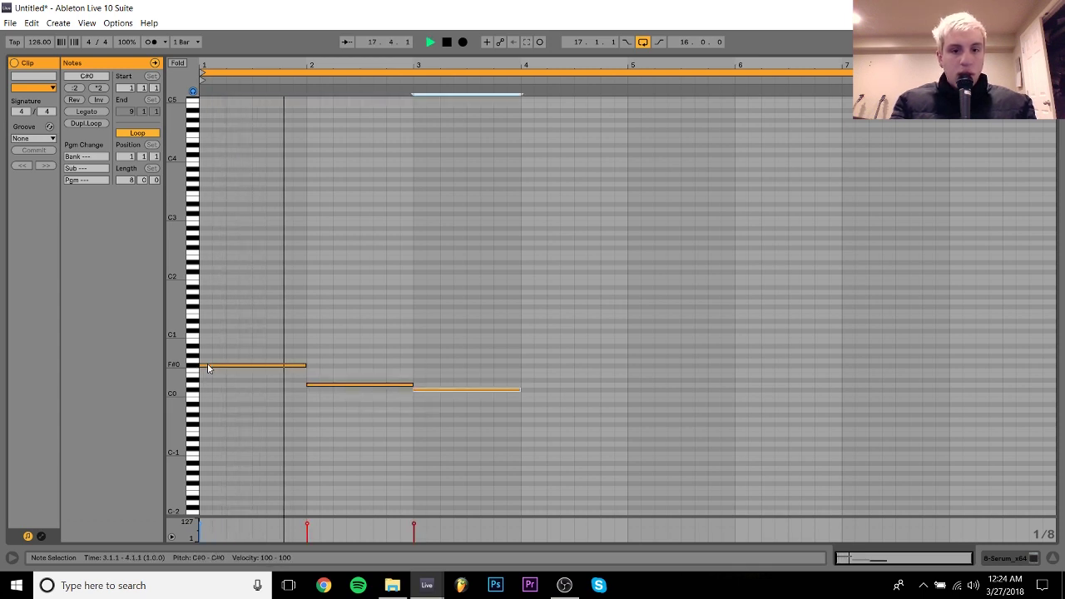
Duplicate the C#0 note and move the copy earlier so it starts at 3.2.3
key(ctrl+d)
key(Left)
key(Left)
key(Left)
key(Left)
key(Left)
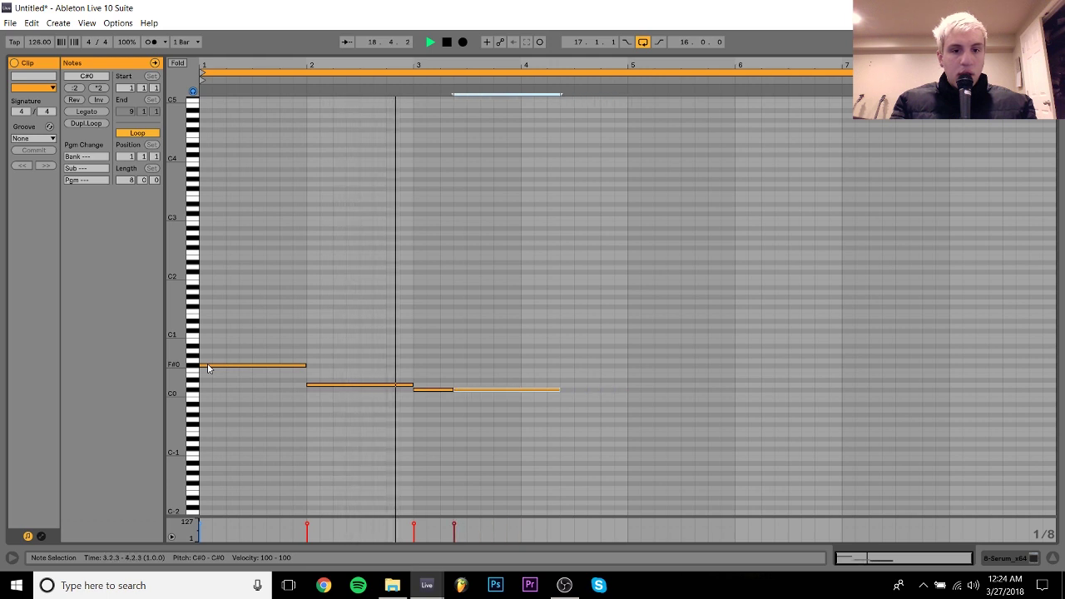
Move the copied C#0 note back and try lengthening C#0 so it spans the clip's third and fourth bars
key(Left)
key(Left)
key(Left)
key(space)
key(shift+Right)
key(shift+Right)
key(shift+Right)
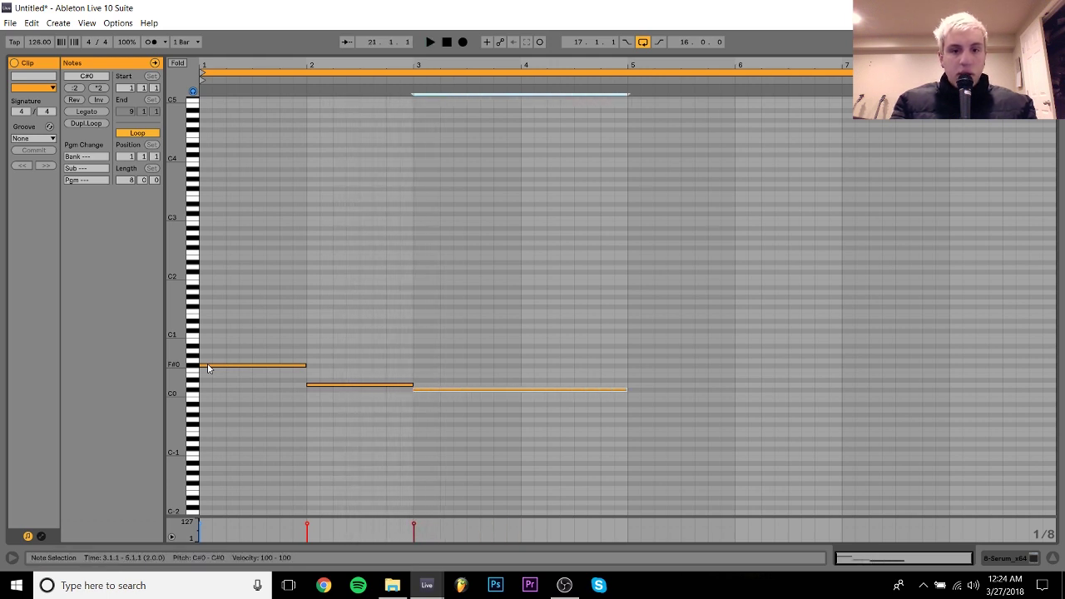
Duplicate the one-bar C#0 note into the clip's fourth bar and lower the copy by three semitones
key(ctrl+d)
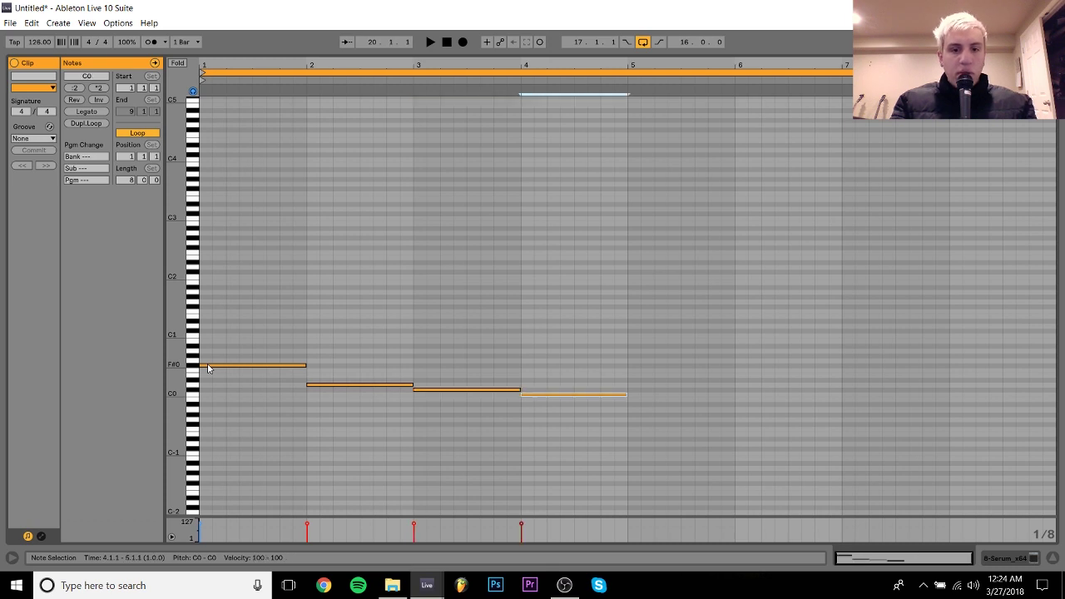
key(Down)
key(Down)
key(Down)
Raise all the bass notes by two octaves and set the fourth bar's note to A1
key(ctrl+a)
key(shift+Up)
key(shift+Up)
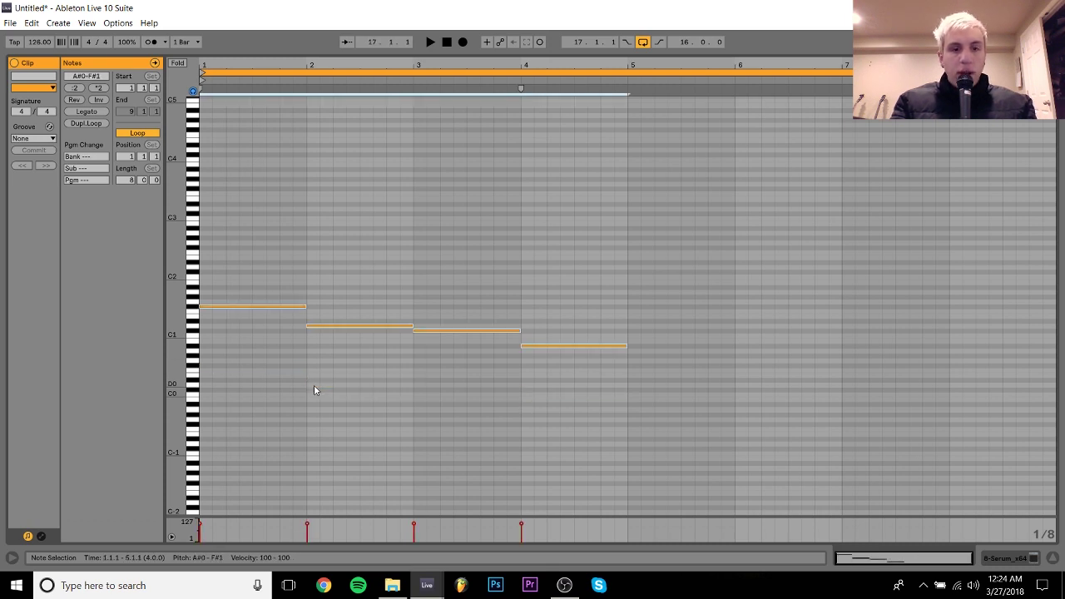
click(546, 287)
key(Down)
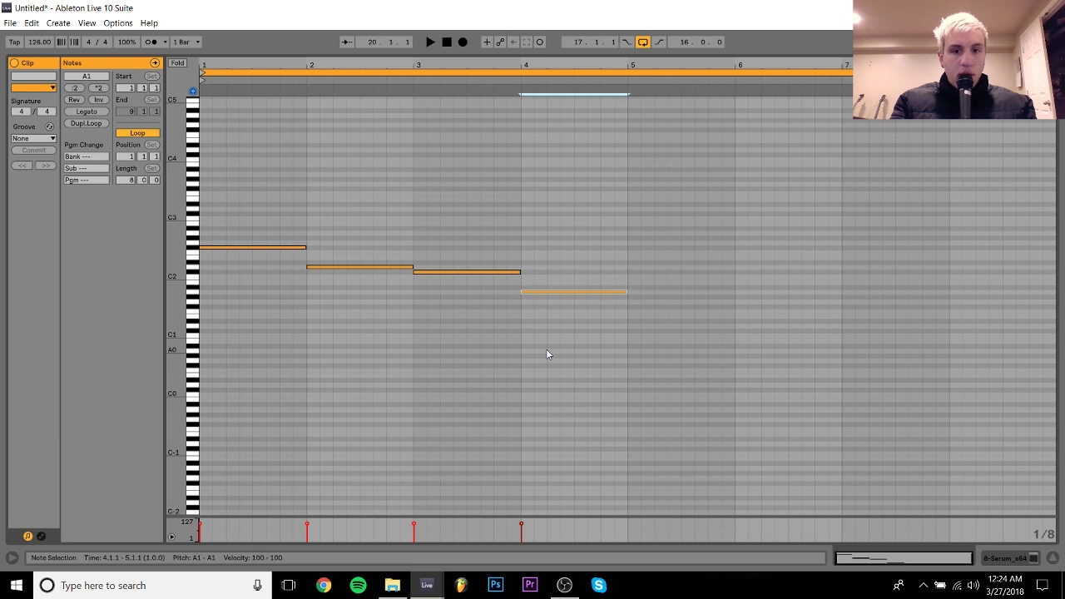
Transpose the four bass notes down three octaves and bring them back up three octaves
drag(253, 211, 573, 456)
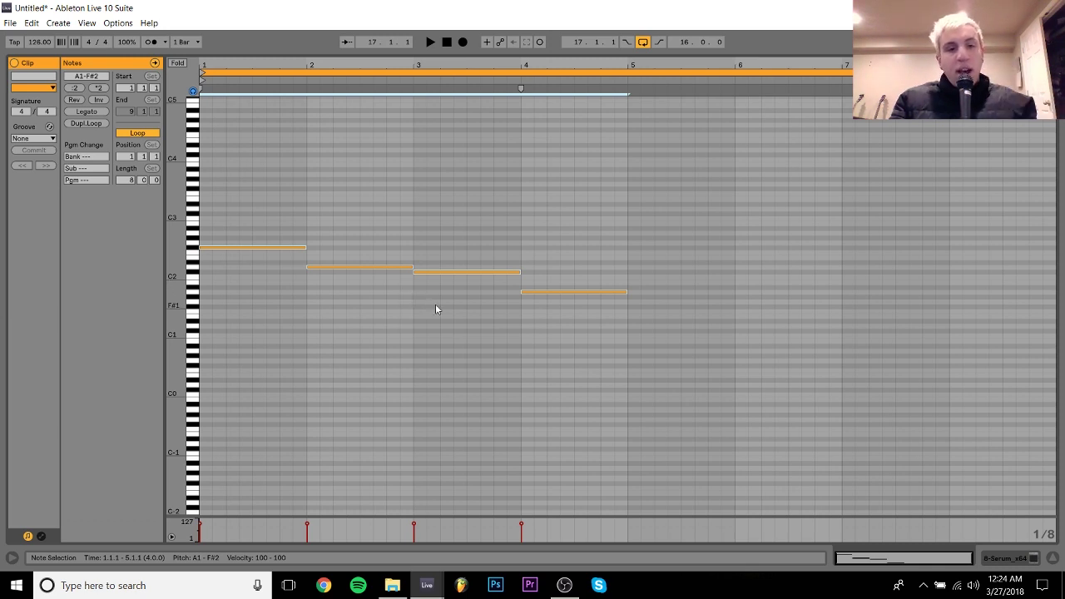
key(shift+Down)
key(shift+Down)
key(shift+Down)
drag(380, 337, 362, 571)
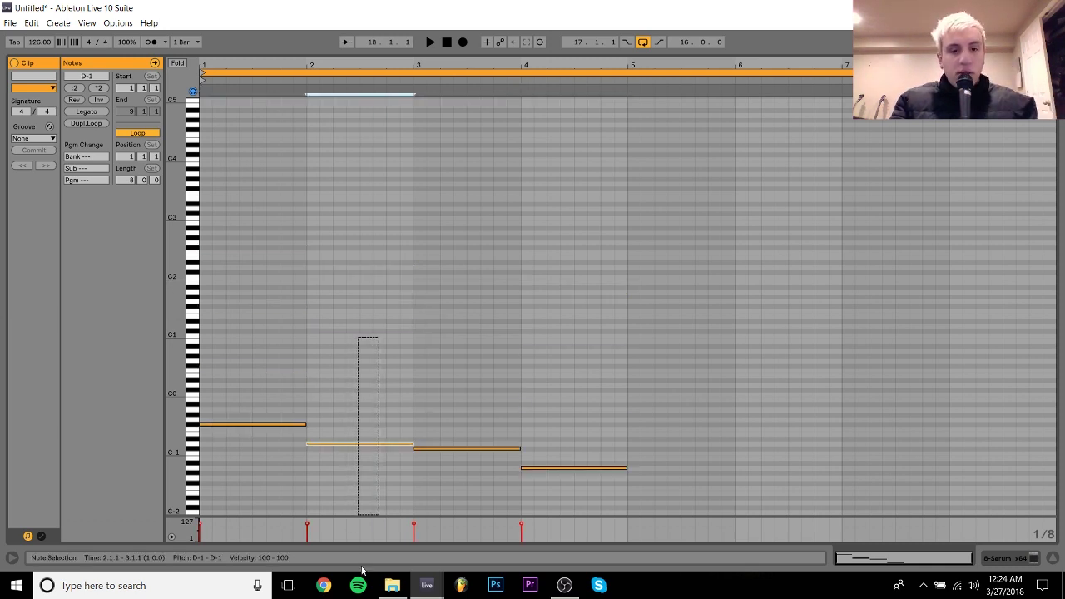
key(ctrl+a)
key(shift+Up)
key(shift+Up)
key(shift+Up)
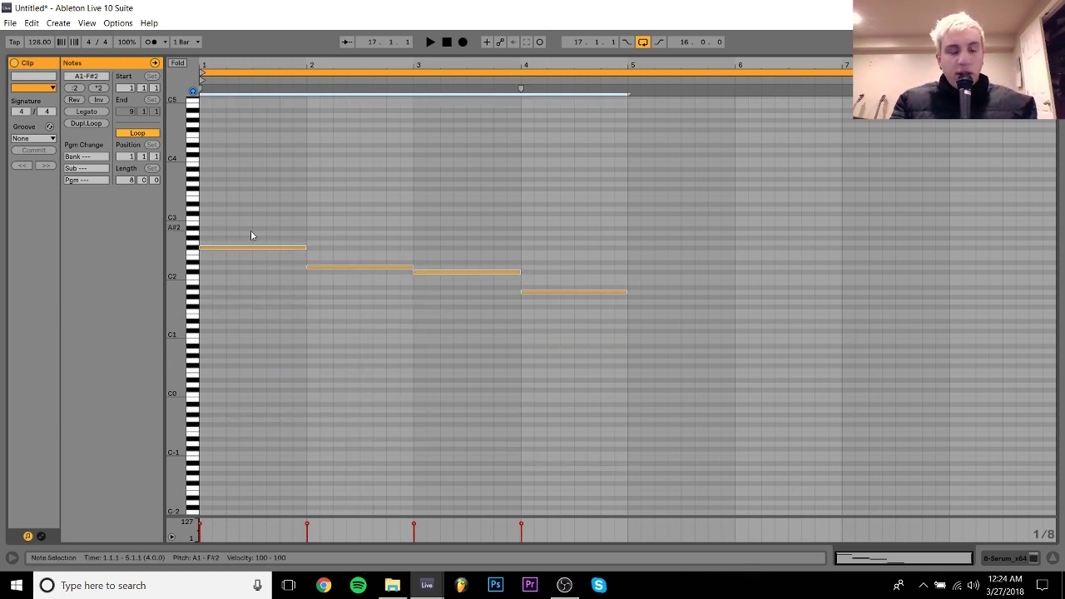
Try the fourth bar's note at F#1 and return it to A1
drag(257, 192, 586, 454)
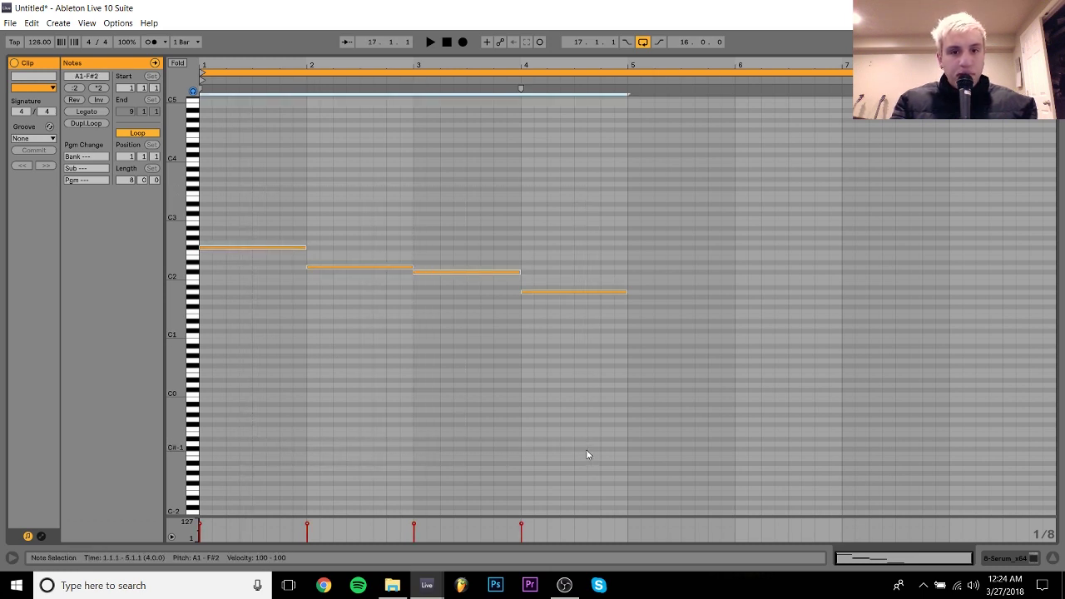
click(564, 293)
key(Down)
key(Down)
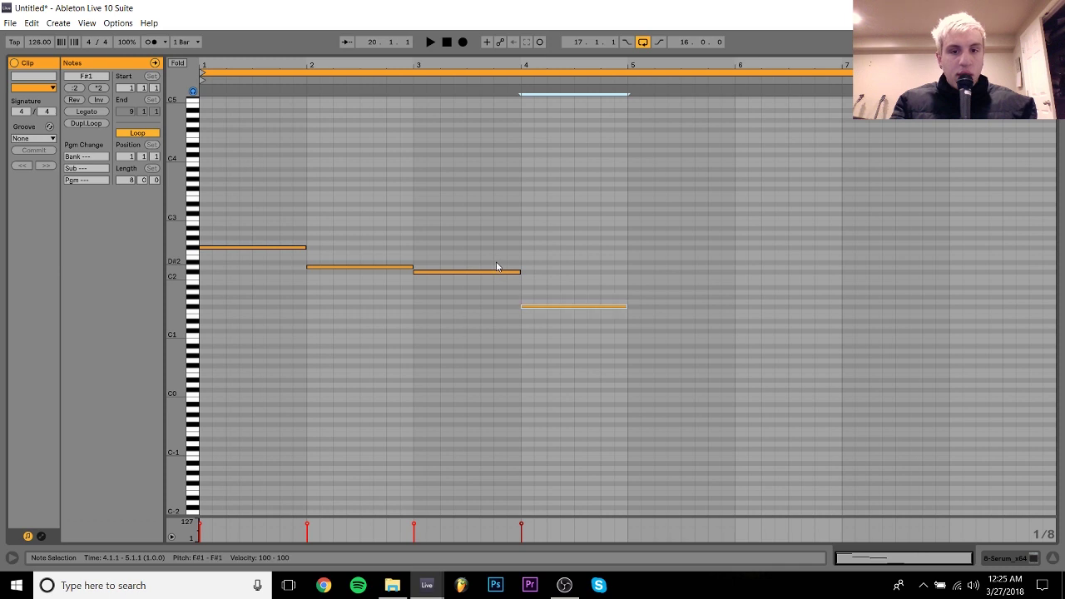
key(Up)
key(Up)
key(Up)
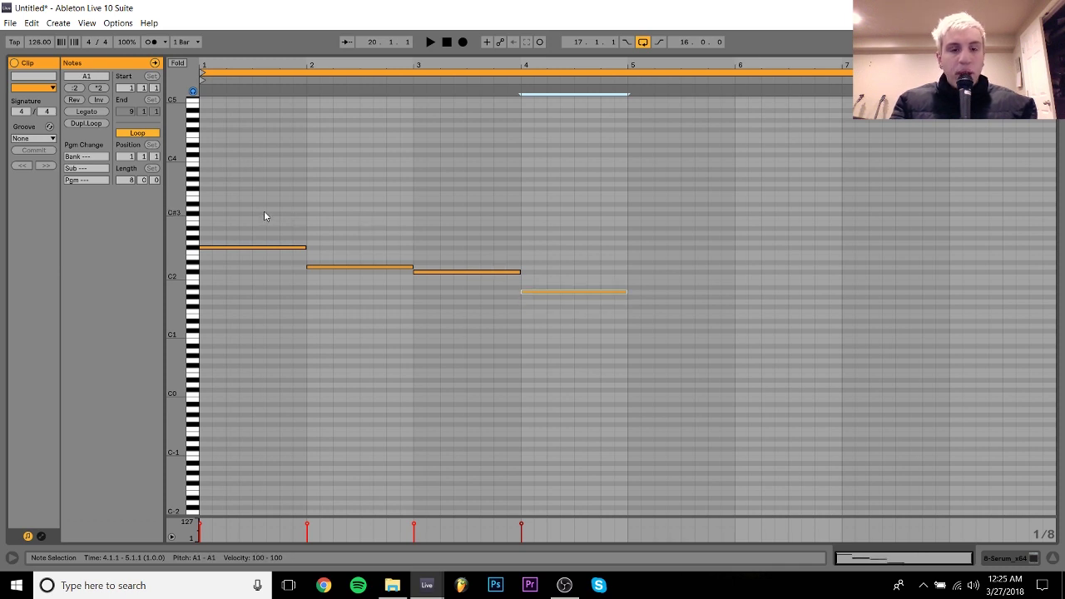
Duplicate the four-bar bass phrase into bars 5 to 8 and add an A2 note from 4.3.3 to 5.1.1
key(ctrl+a)
key(ctrl+d)
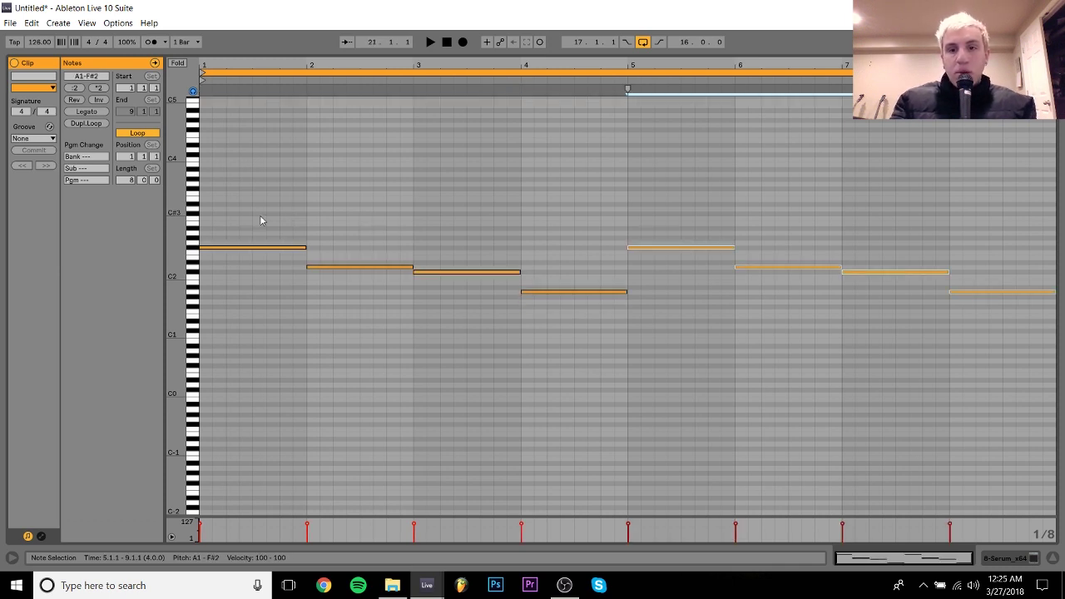
double_click(595, 287)
key(Down)
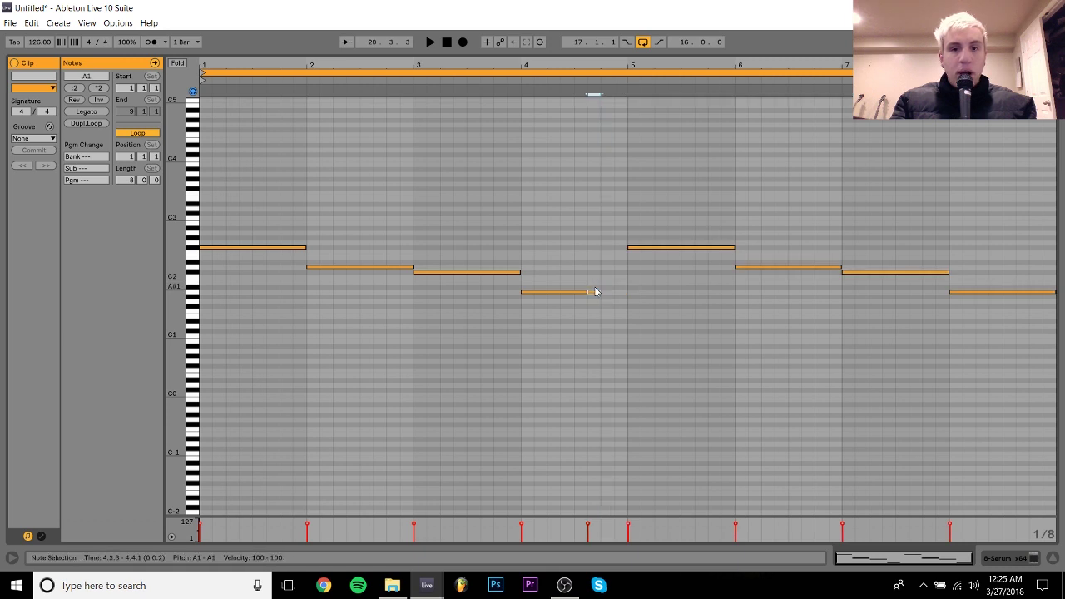
key(shift+Up)
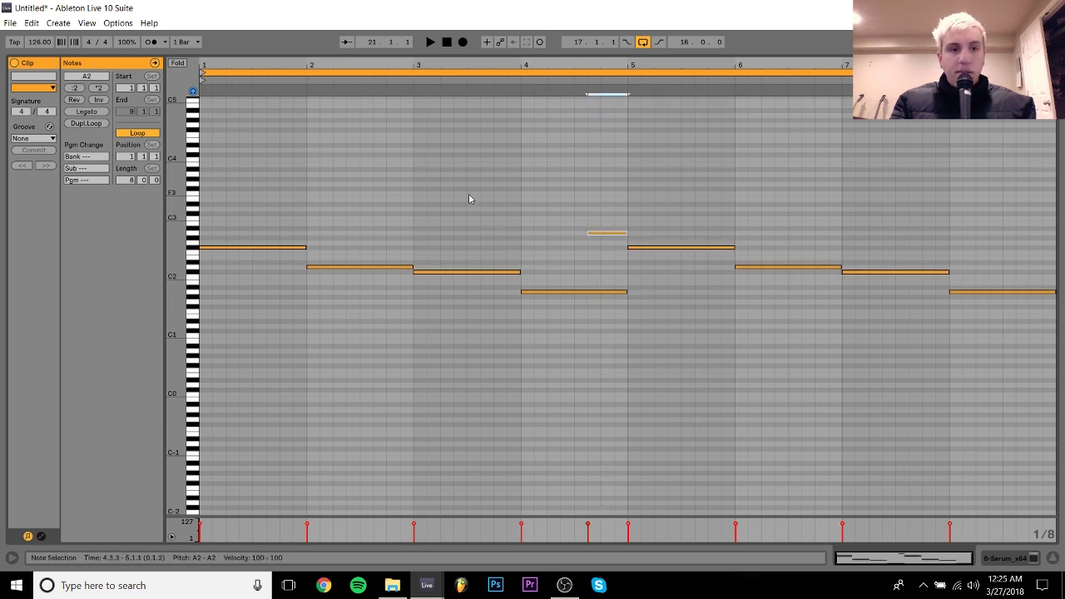
Duplicate the first four bars with the added A2 note over bars 5 to 8, and transpose all notes down two octaves
key(ctrl+a)
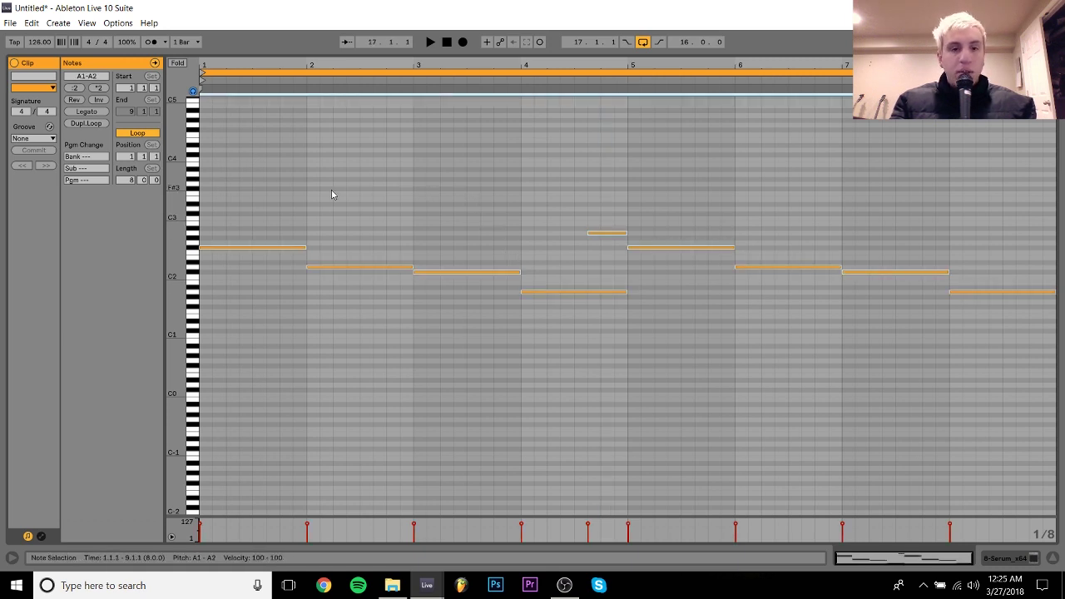
drag(253, 158, 610, 416)
key(ctrl+d)
key(ctrl+a)
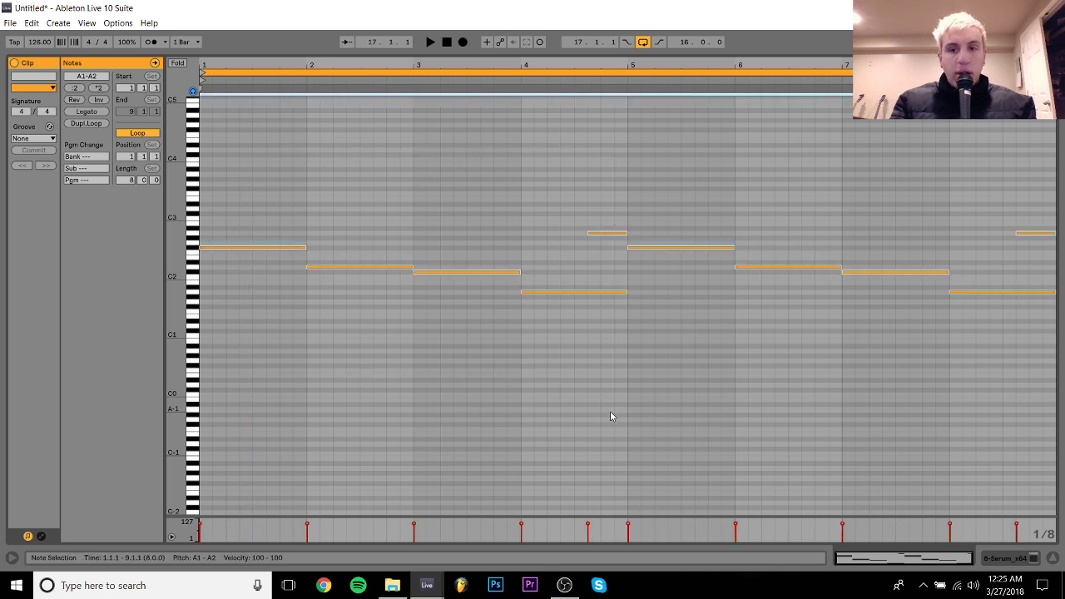
key(shift+Down)
key(shift+Down)
key(space)
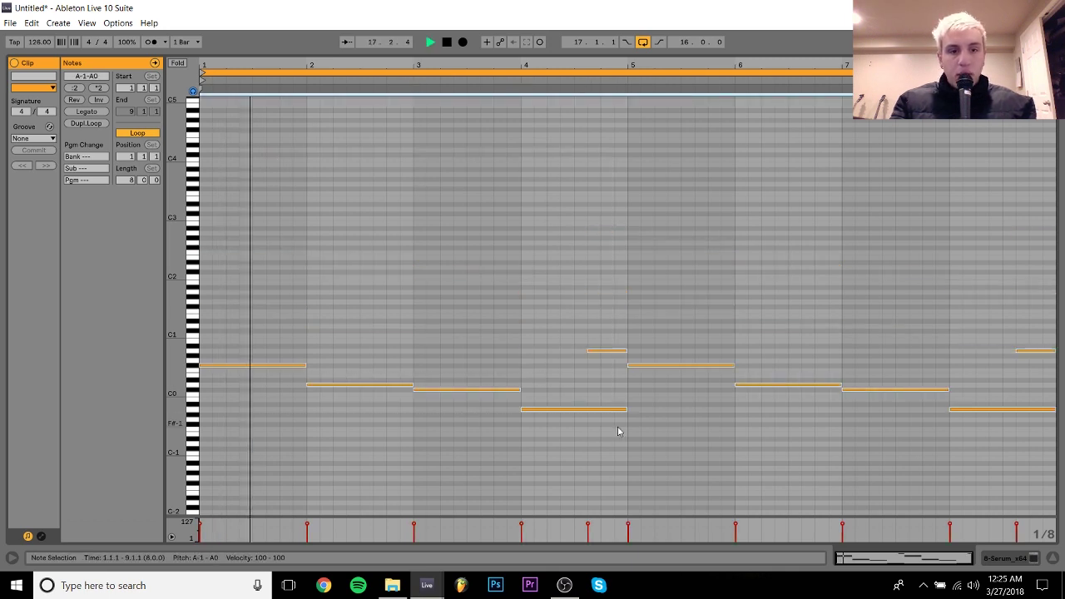
Duplicate the Serum clip to bar 25 with its end trimmed to bar 32, and collapse the Serum track
click(1010, 559)
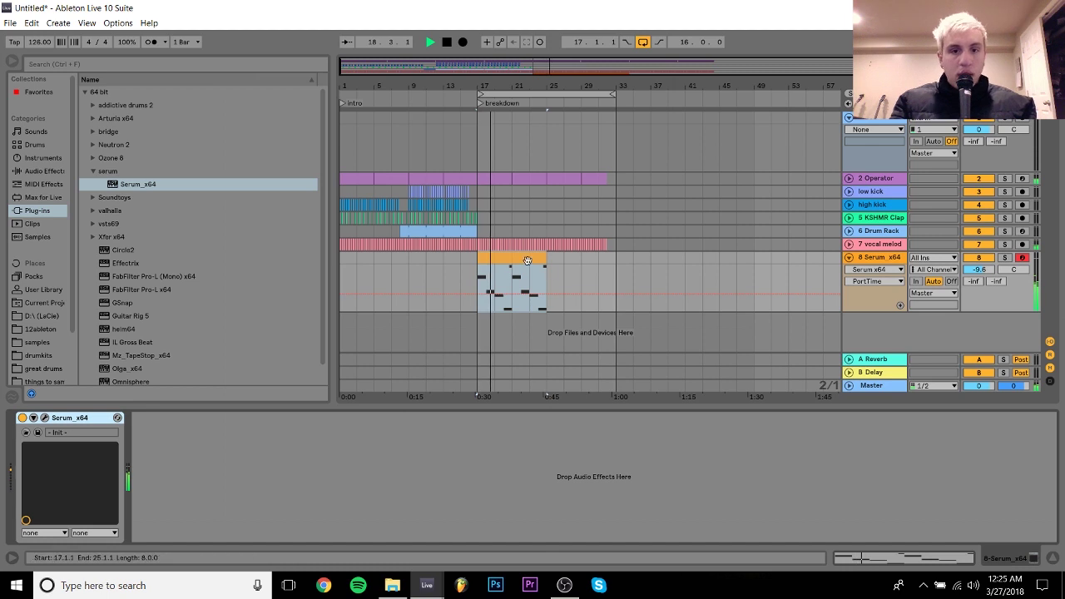
key(ctrl+d)
drag(601, 86, 677, 81)
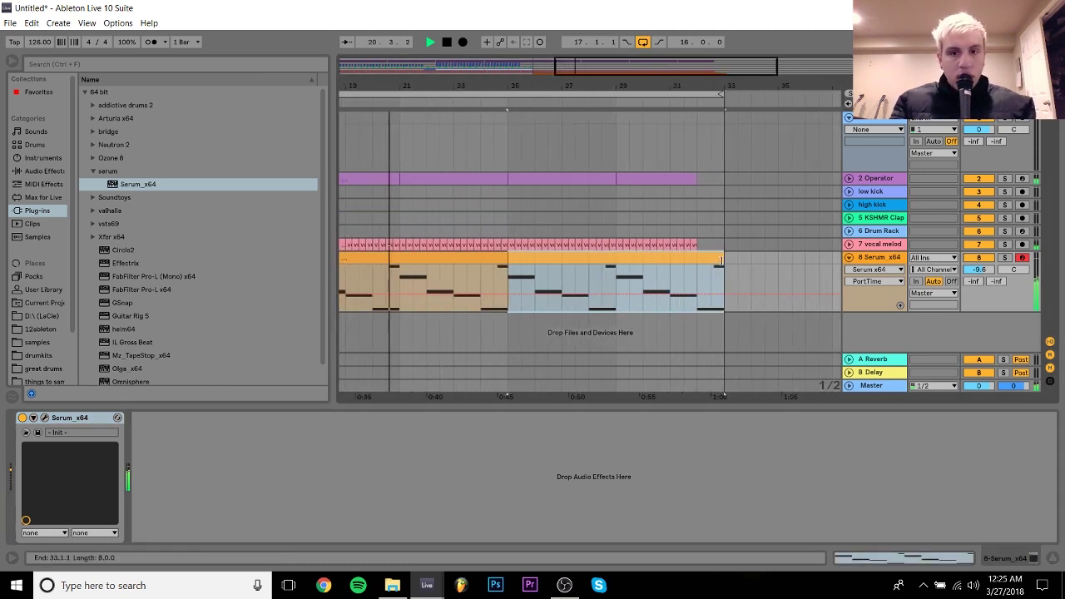
drag(722, 261, 698, 261)
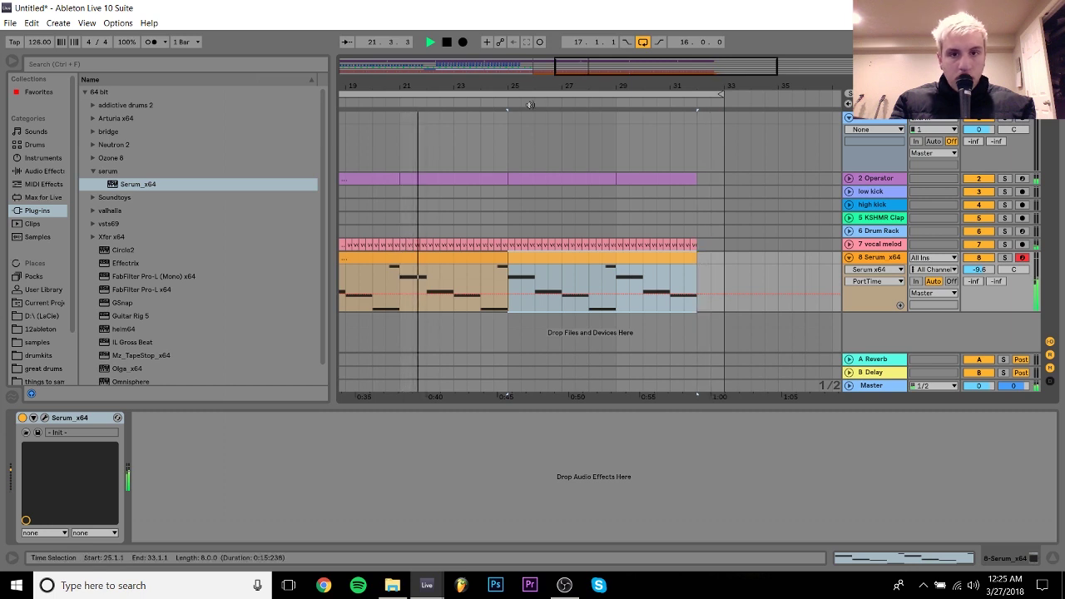
drag(623, 90, 623, 84)
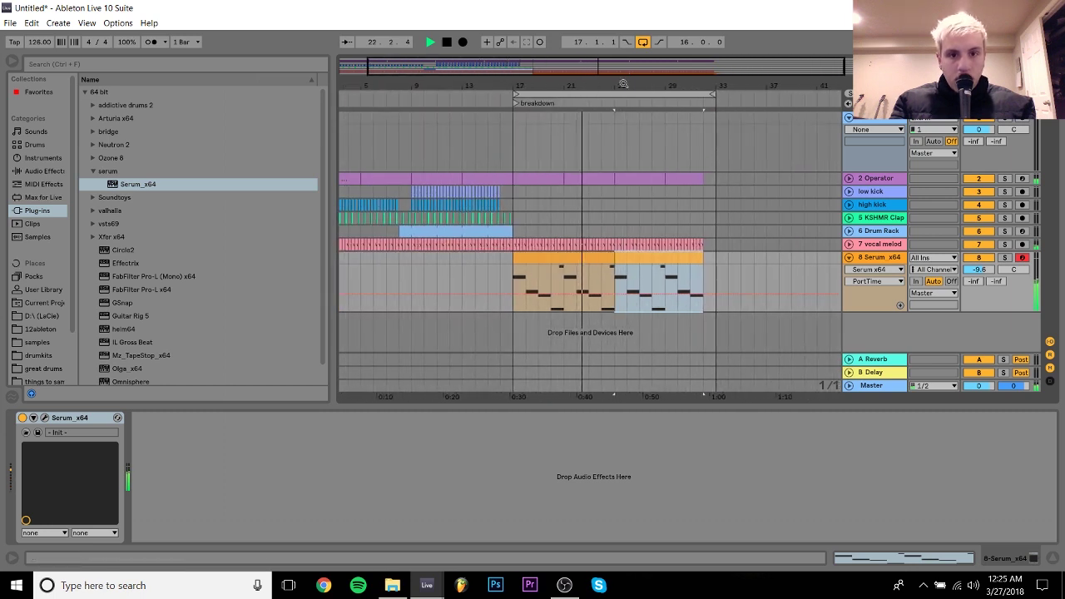
click(849, 258)
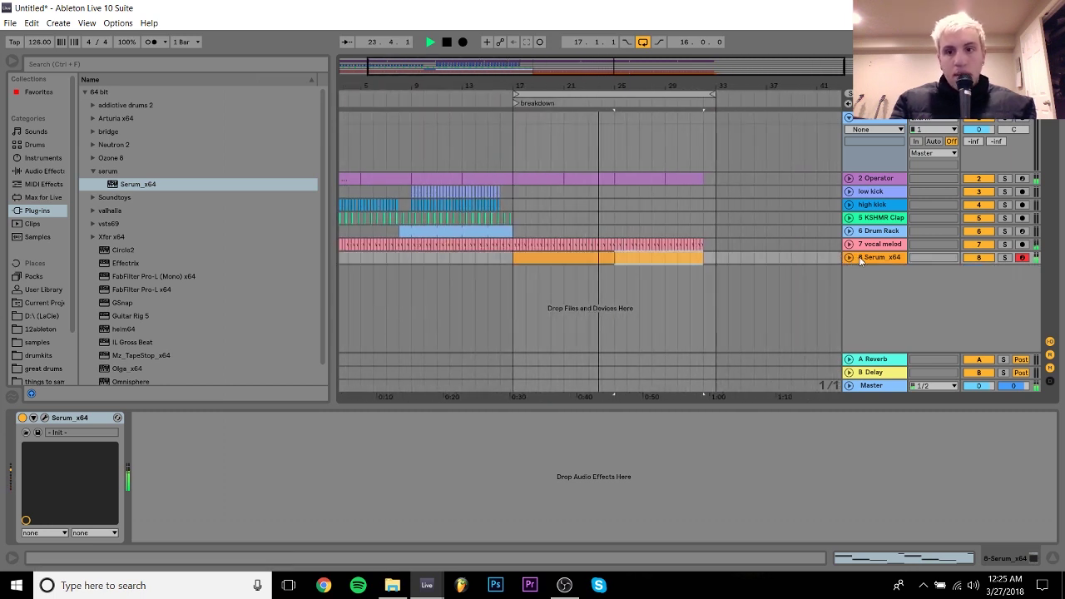
click(869, 258)
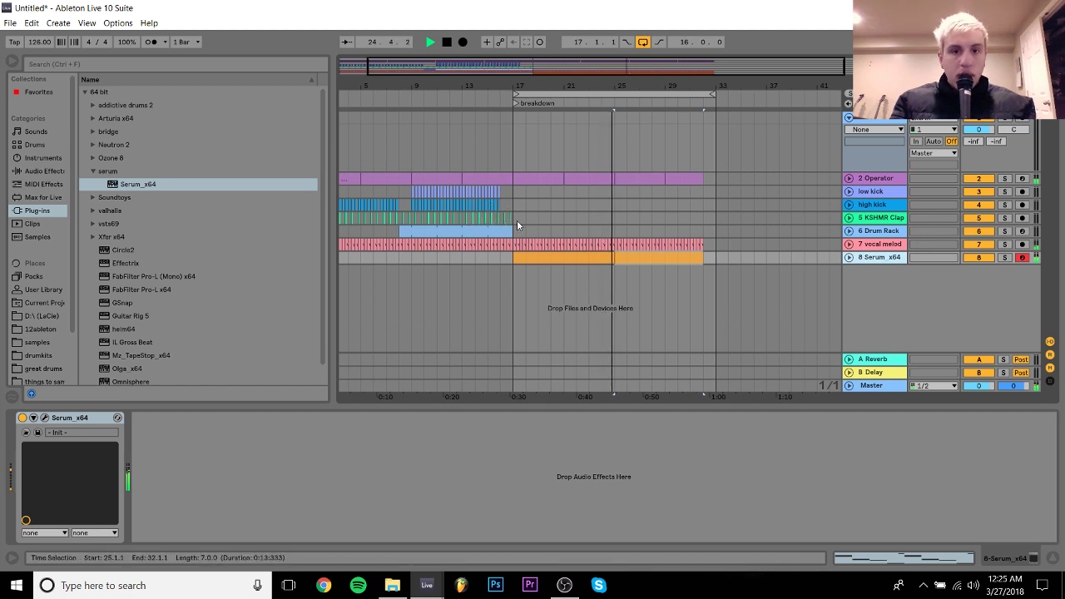
Duplicate the claps from bars 9 to 17 twice so they continue through the breakdown to bar 33
key(space)
drag(512, 219, 407, 221)
key(ctrl+d)
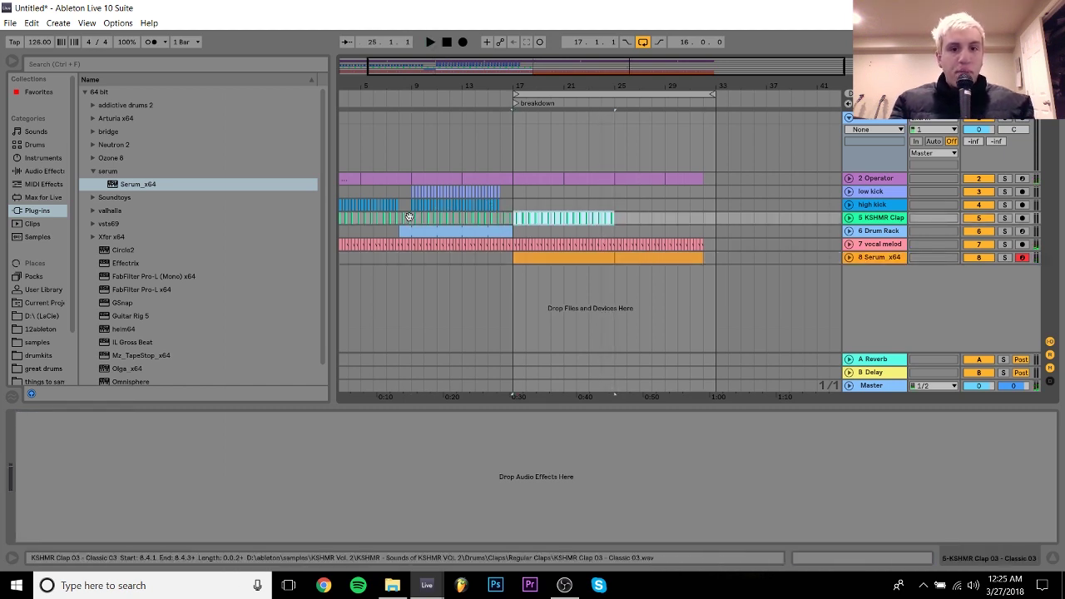
key(space)
key(ctrl+d)
Delete the claps between bars 17 and 25 and stop playback
shift+click(515, 207)
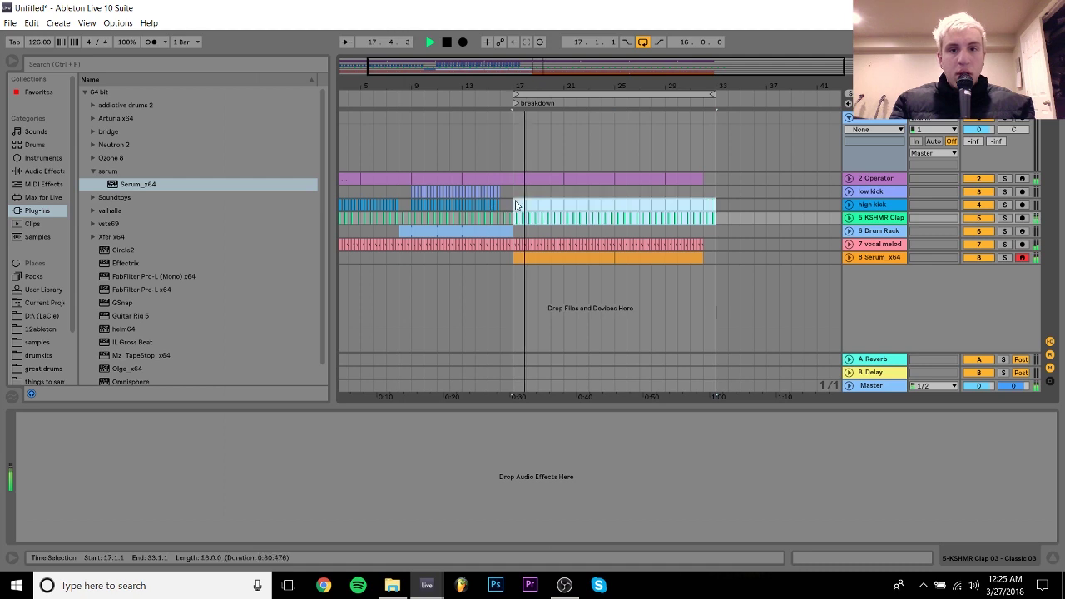
drag(514, 206, 614, 219)
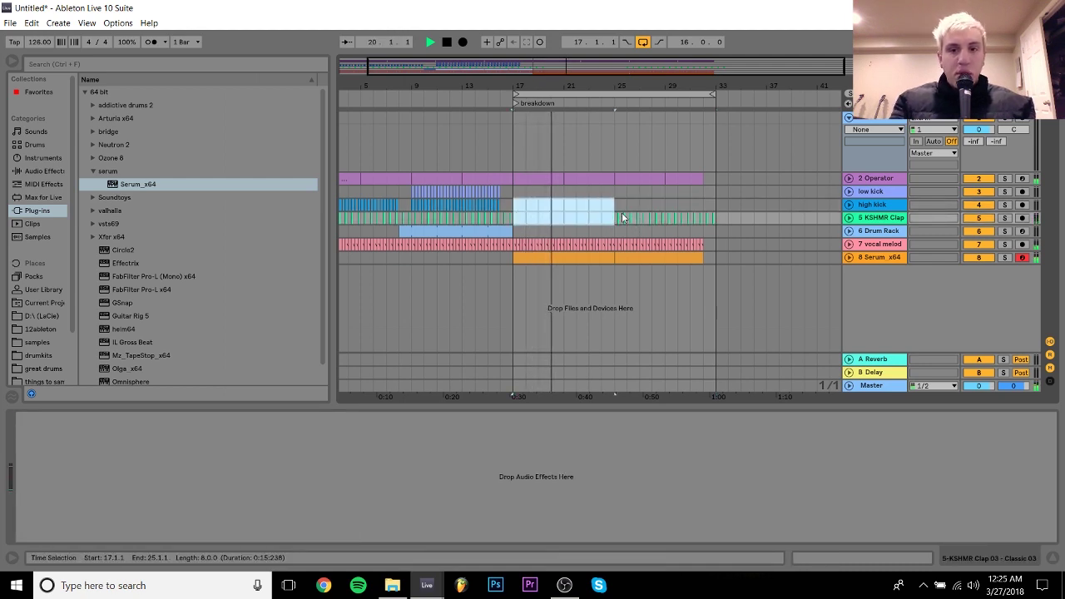
key(Delete)
key(space)
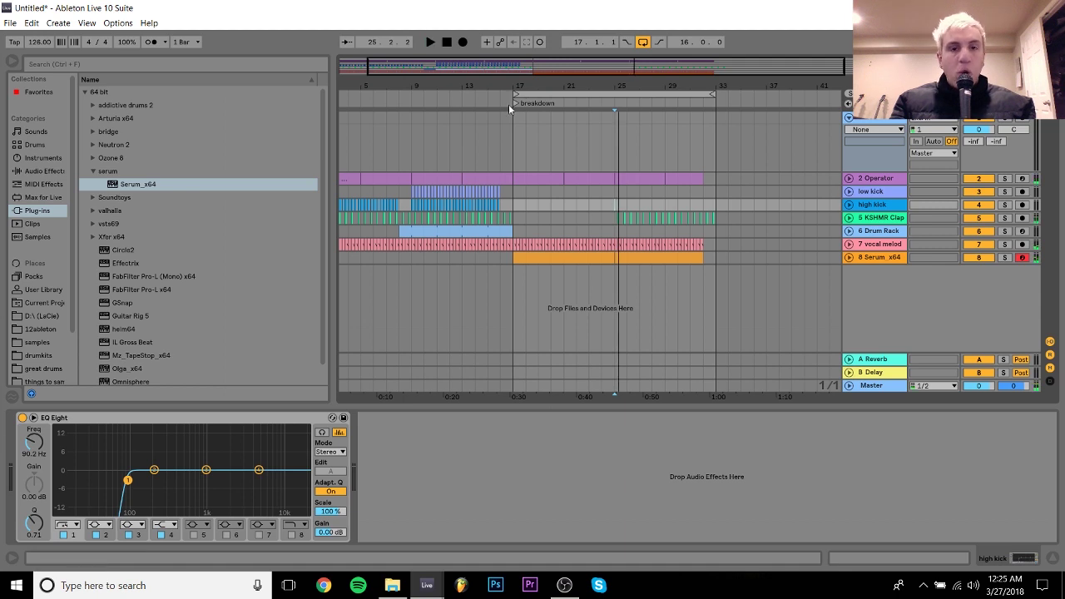
Open the samples folder and browse its sample packs for material to add to the breakdown
drag(511, 89, 455, 137)
click(872, 258)
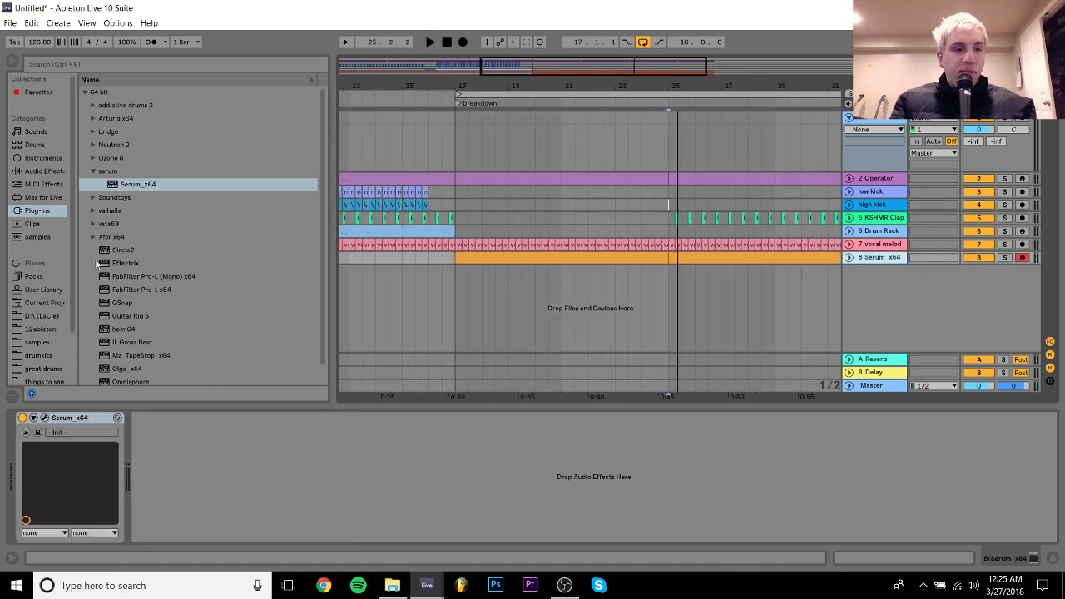
click(36, 342)
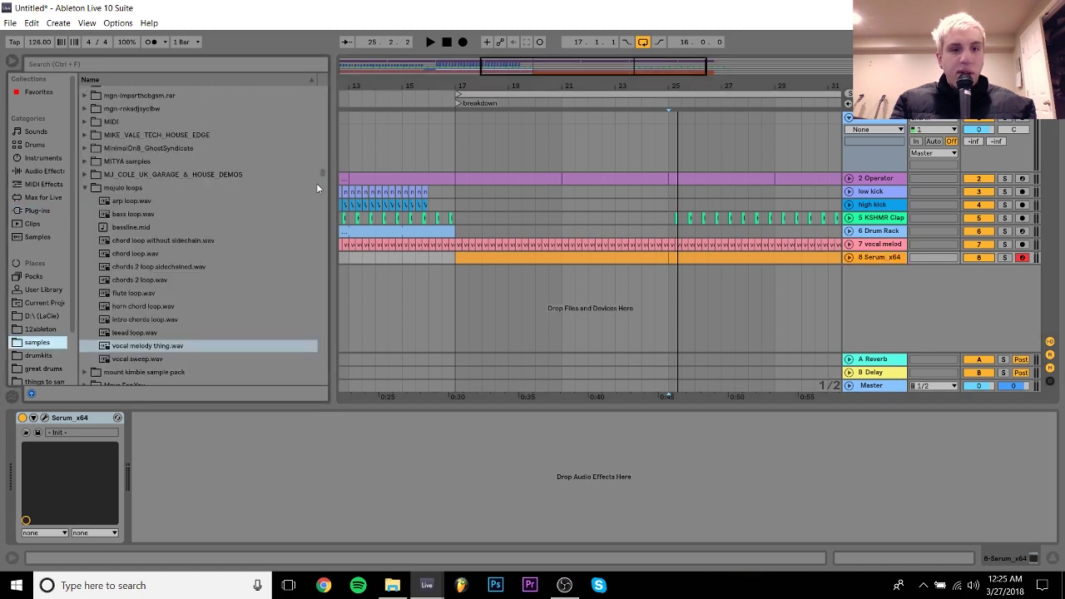
drag(320, 175, 323, 102)
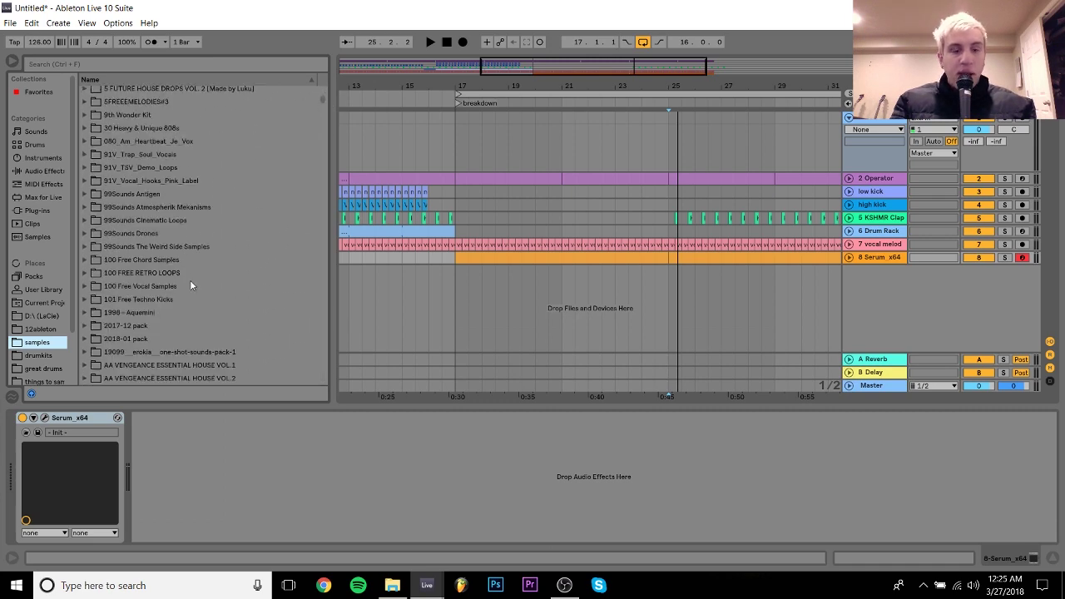
scroll(321, 214, down, 5)
click(110, 168)
key(Down)
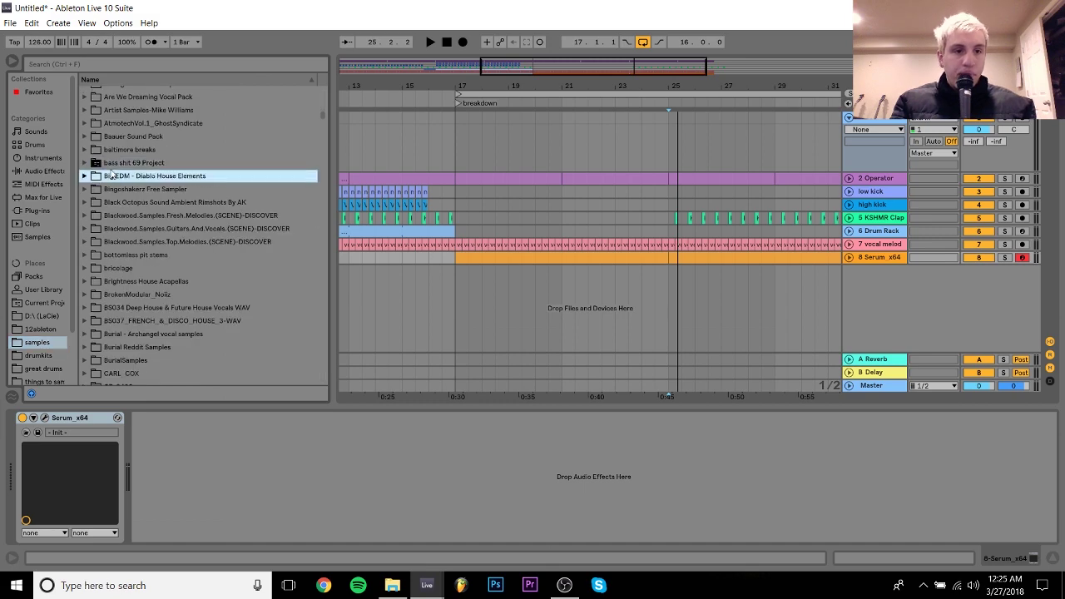
key(Right)
key(Down)
key(Left)
key(Left)
key(Up)
key(Up)
key(Up)
key(Up)
key(Up)
key(Up)
key(Up)
key(Up)
key(Up)
key(Up)
key(Up)
key(Up)
key(Up)
key(Up)
key(Up)
key(Up)
key(Up)
key(Up)
key(Up)
key(Up)
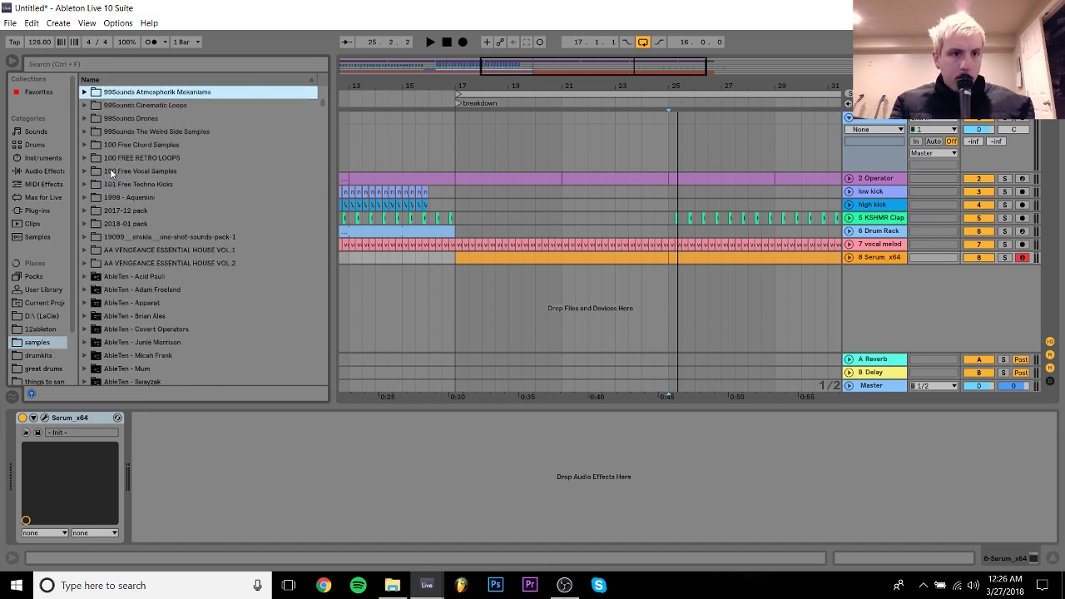
Open 91V_Vocal_Hooks_Pink_Label down to the clean 120 Am female hooks and audition them, returning to the "Give It To Me" sample
key(Right)
key(Down)
key(Down)
key(Down)
key(Left)
key(Left)
key(Left)
key(Up)
key(Right)
key(Down)
key(Down)
key(Down)
key(Down)
key(Down)
key(Down)
key(Down)
key(Down)
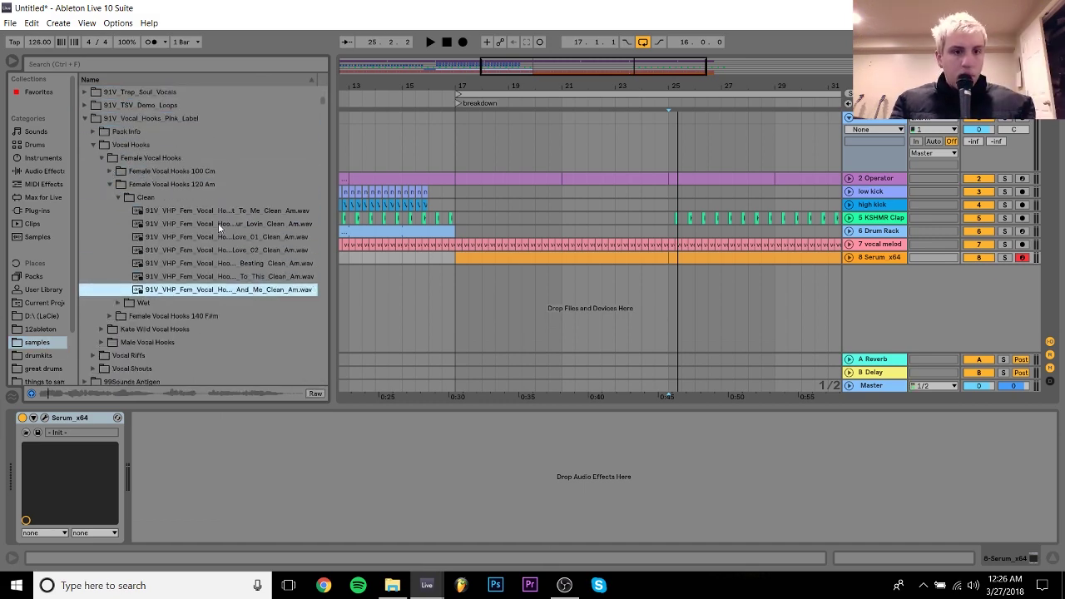
key(Up)
key(Up)
key(Up)
key(Up)
key(Up)
key(Up)
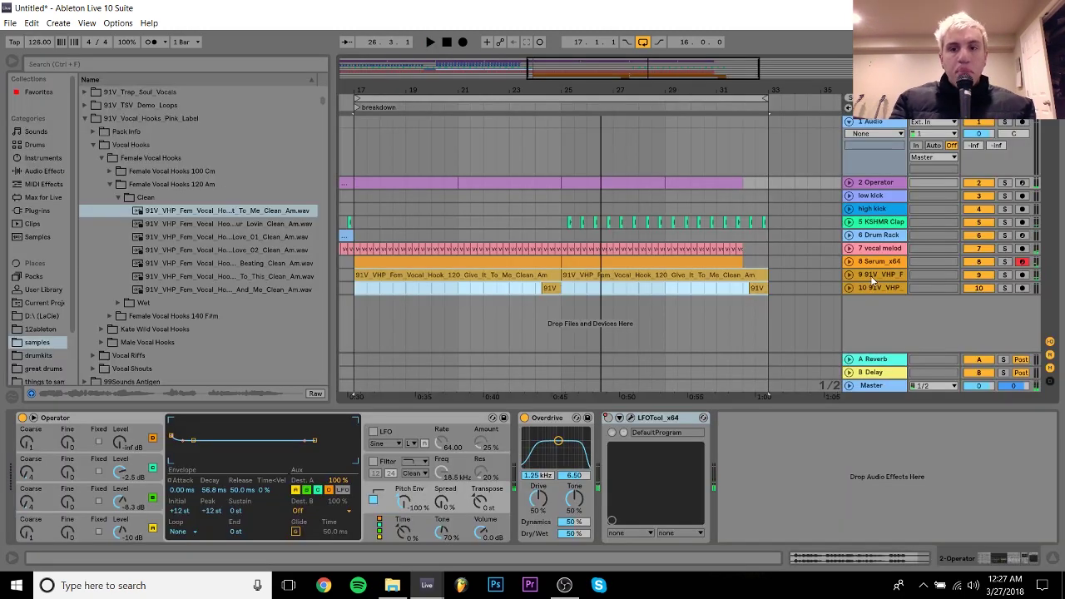
Select the first vocal hook track and view the arrangement around the start of the breakdown
click(871, 277)
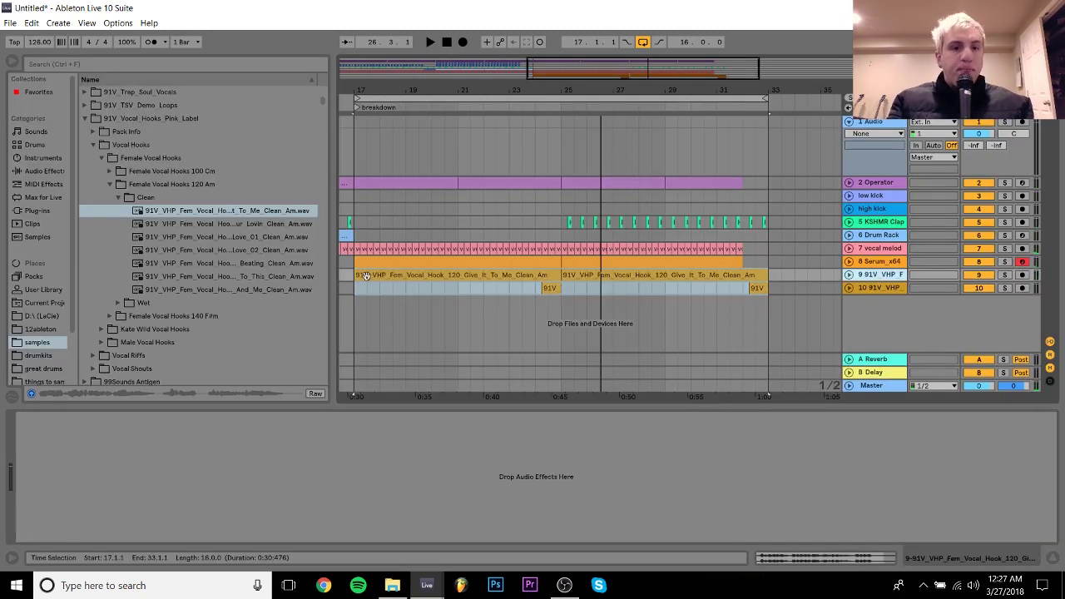
drag(396, 90, 537, 81)
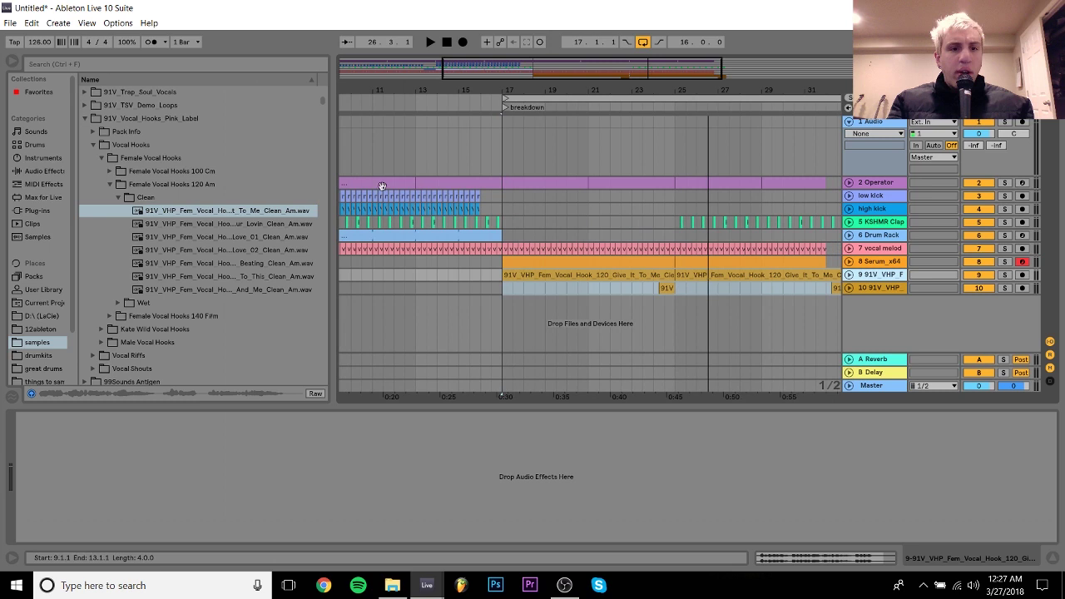
Audition the "Give It To Me" hook sample once more and collapse the 91V_Vocal_Hooks_Pink_Label folder
click(275, 211)
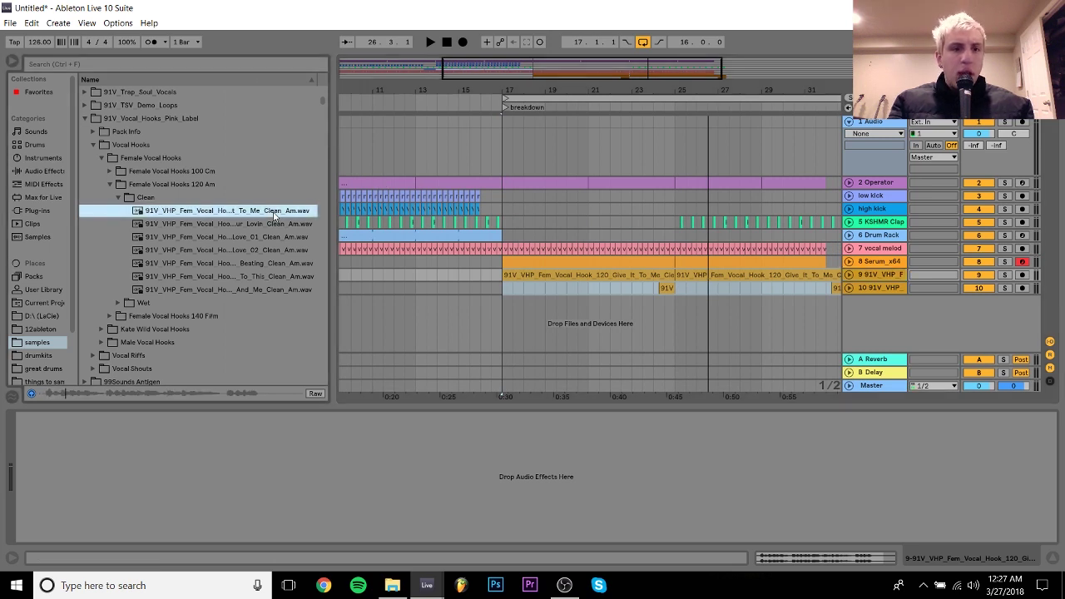
click(126, 160)
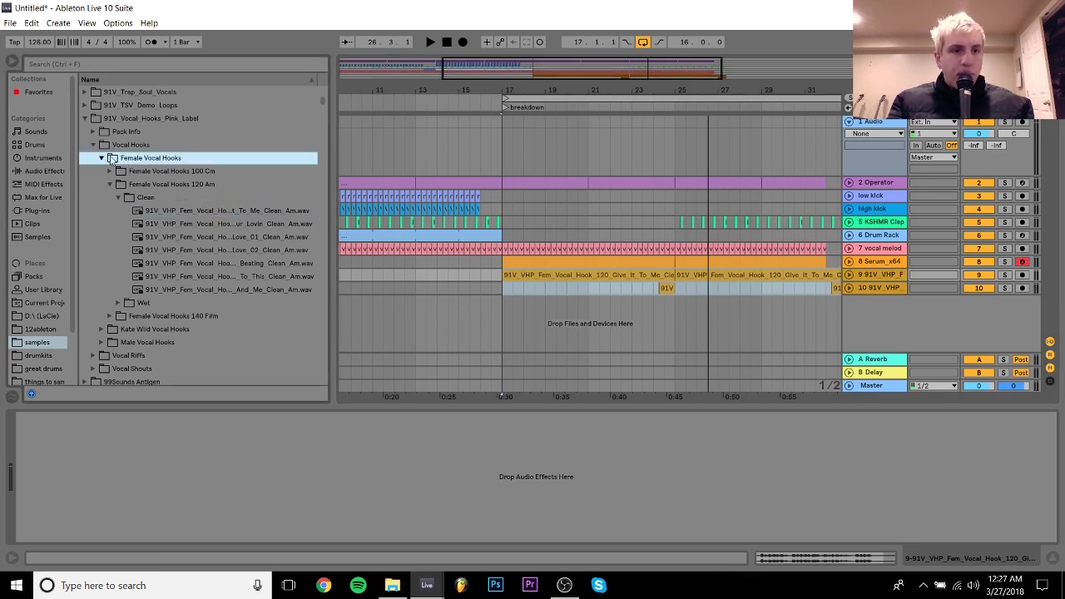
click(87, 119)
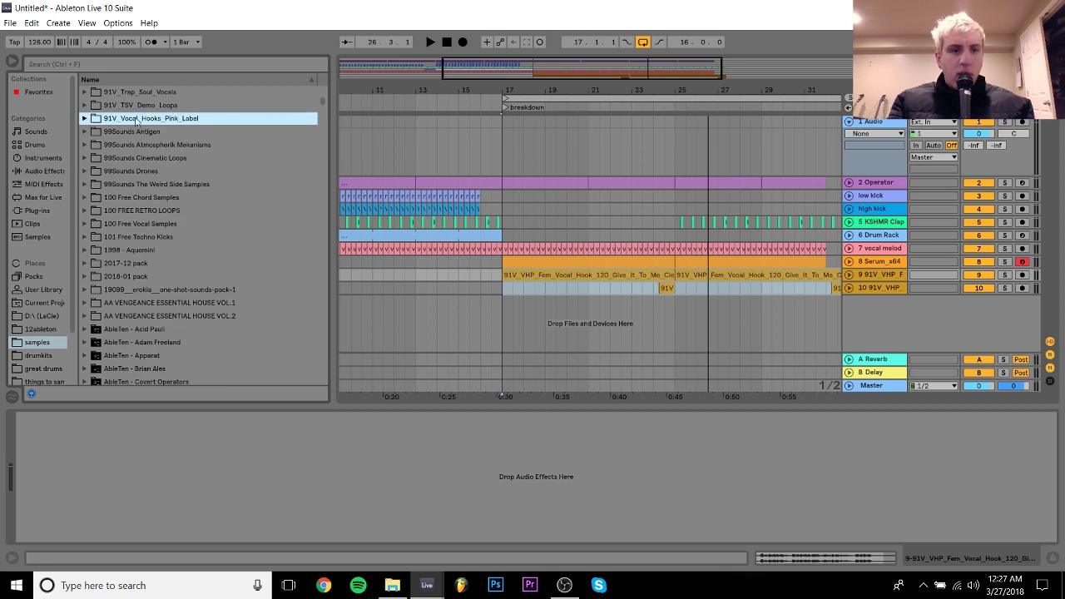
Unfold the first vocal hook track, inspect its first clip's waveform and play the breakdown from bar 17
click(850, 276)
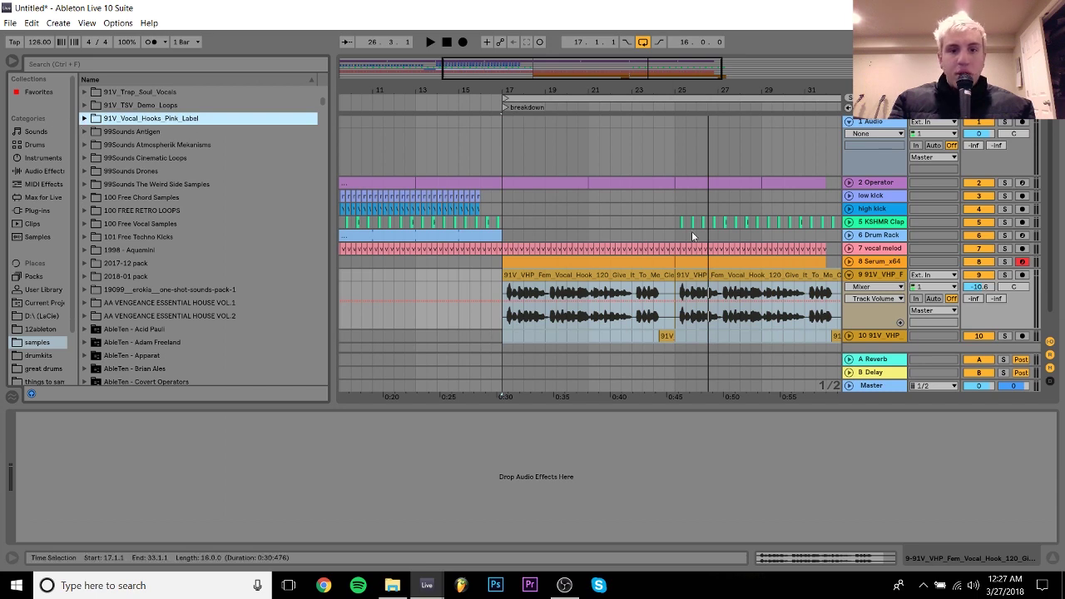
double_click(646, 275)
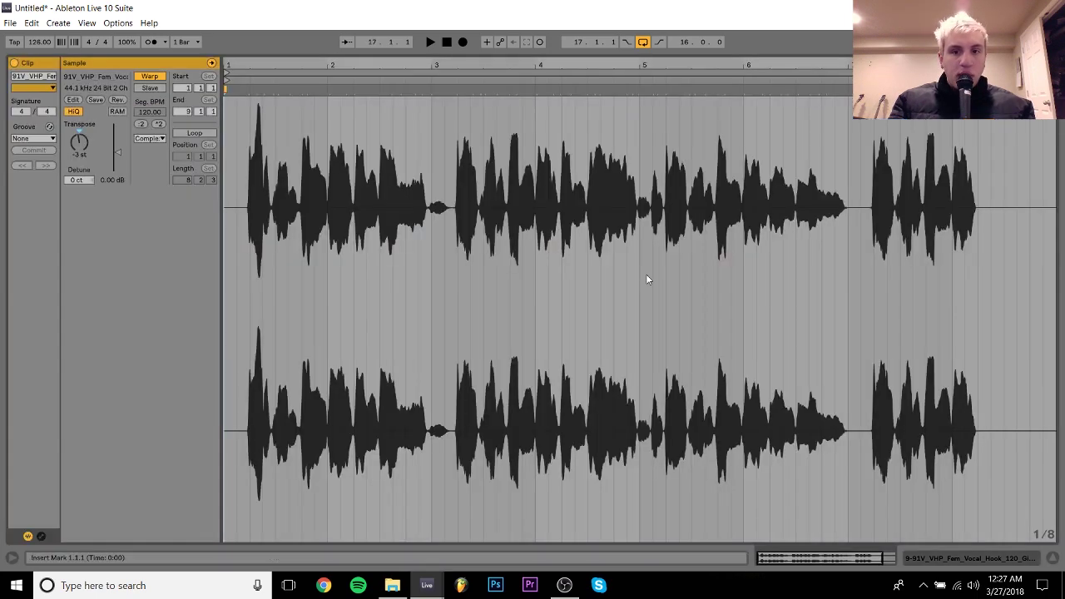
key(space)
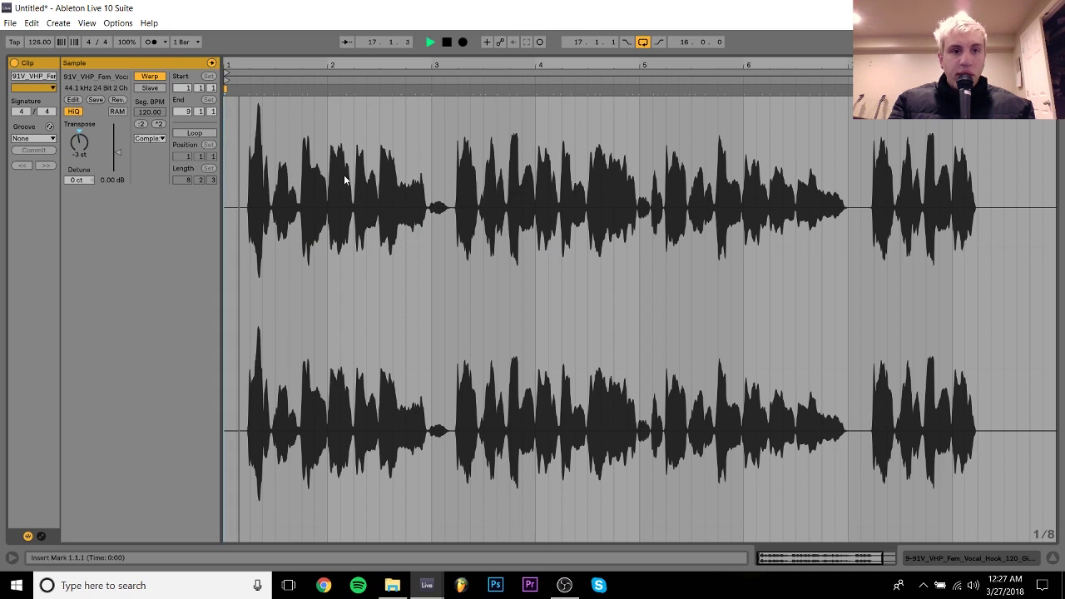
click(1000, 562)
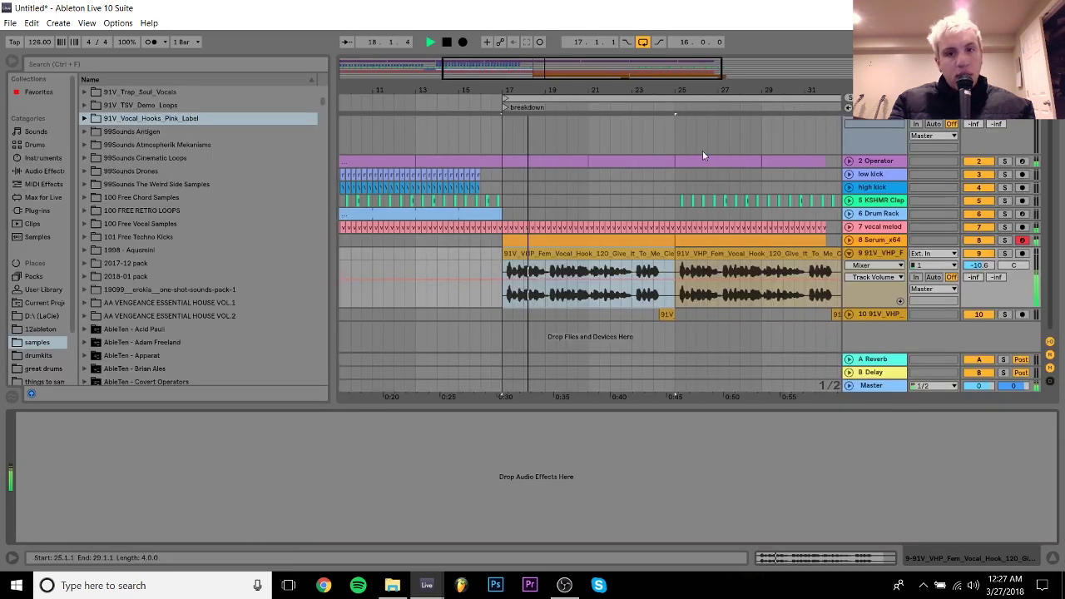
key(space)
Unfold the second vocal hook track and play from bar 22 to hear the overlap with its short clip before bar 25
drag(667, 90, 667, 220)
click(848, 313)
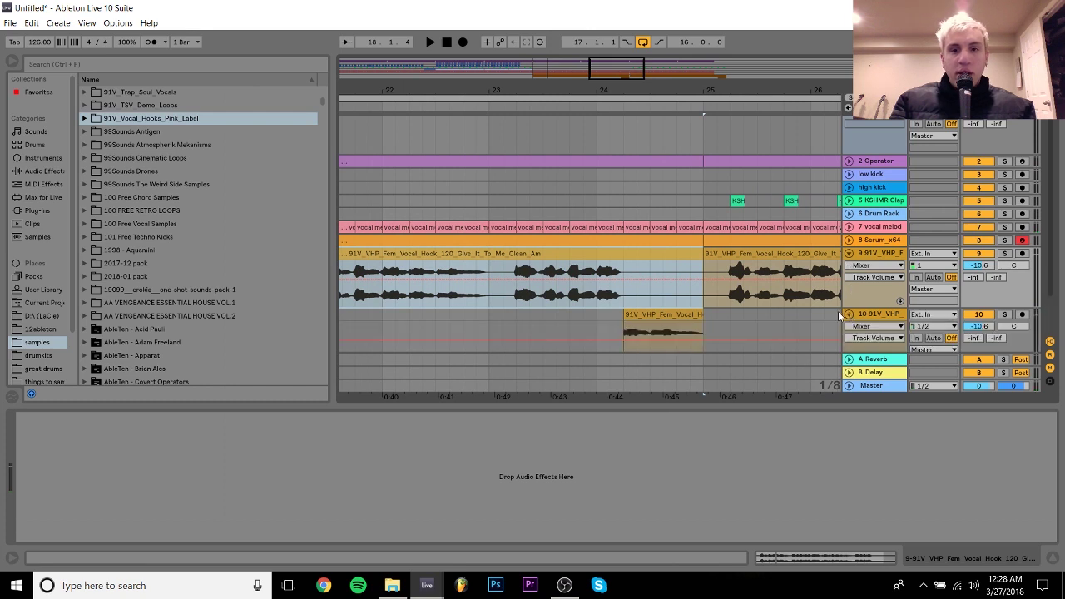
click(487, 296)
key(space)
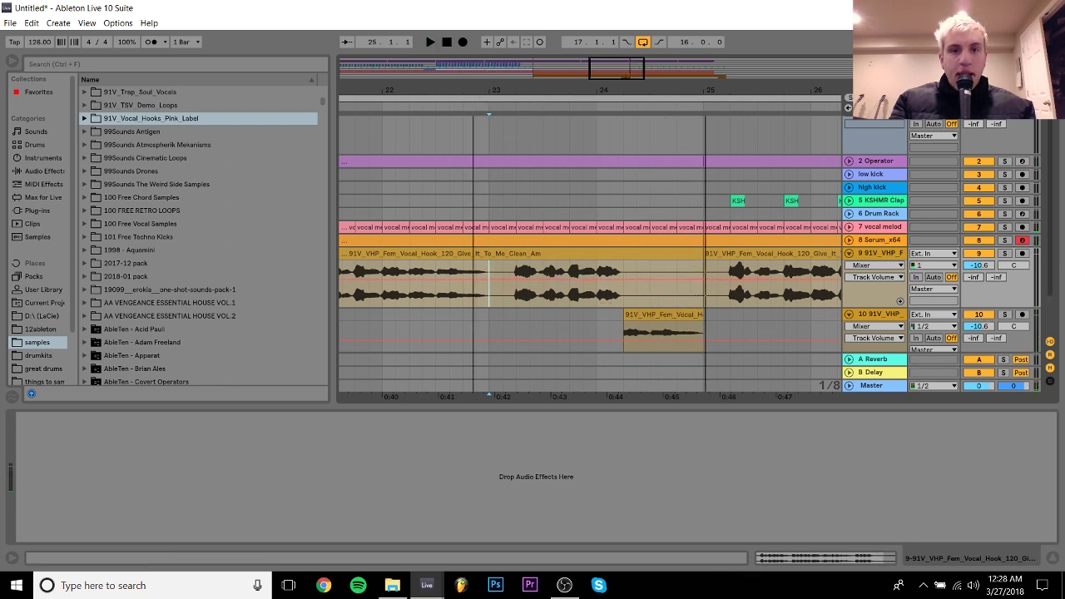
drag(482, 92, 551, 91)
click(479, 296)
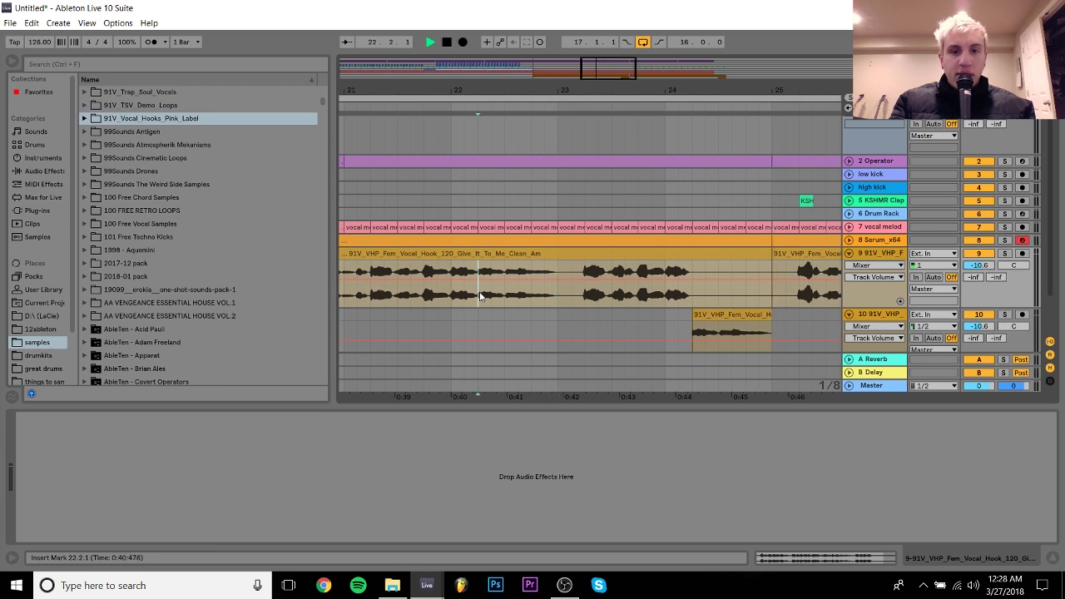
double_click(737, 314)
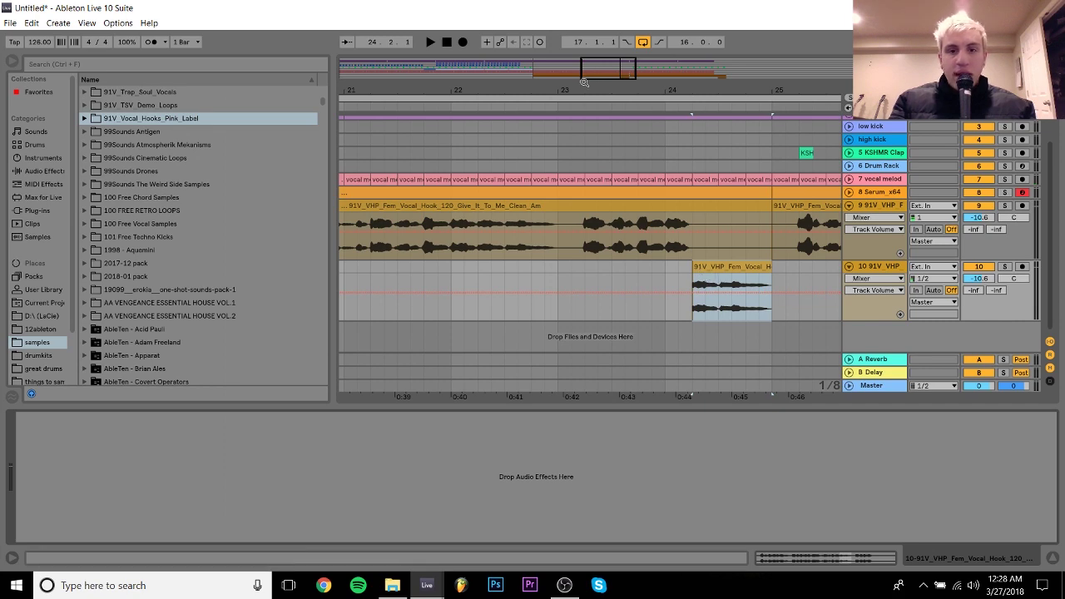
Loop the first vocal hook clip from bar 17 to bar 25
drag(583, 85, 532, 41)
click(520, 204)
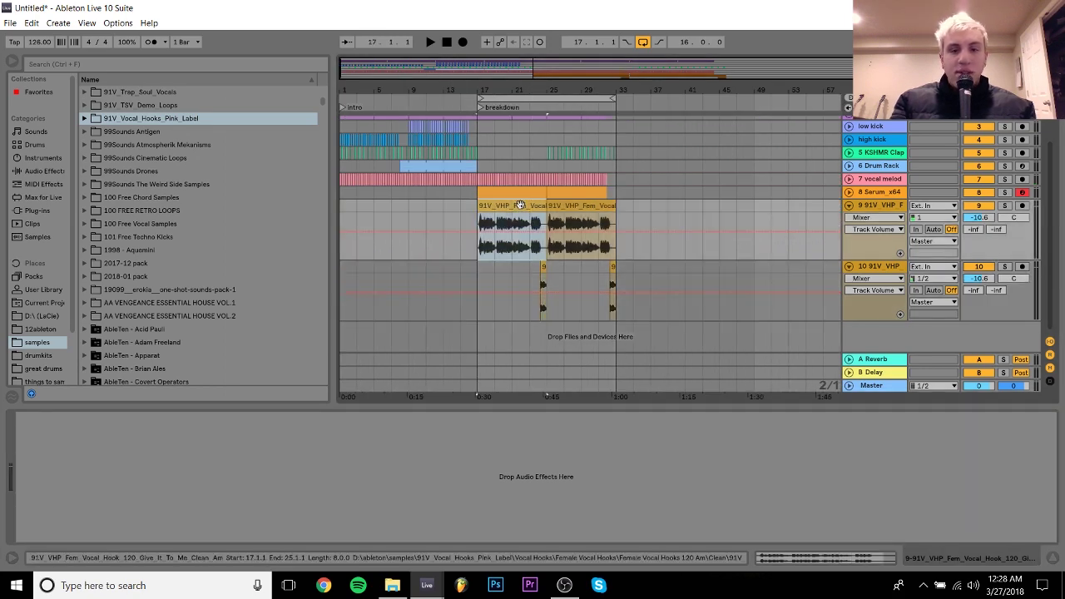
key(ctrl+l)
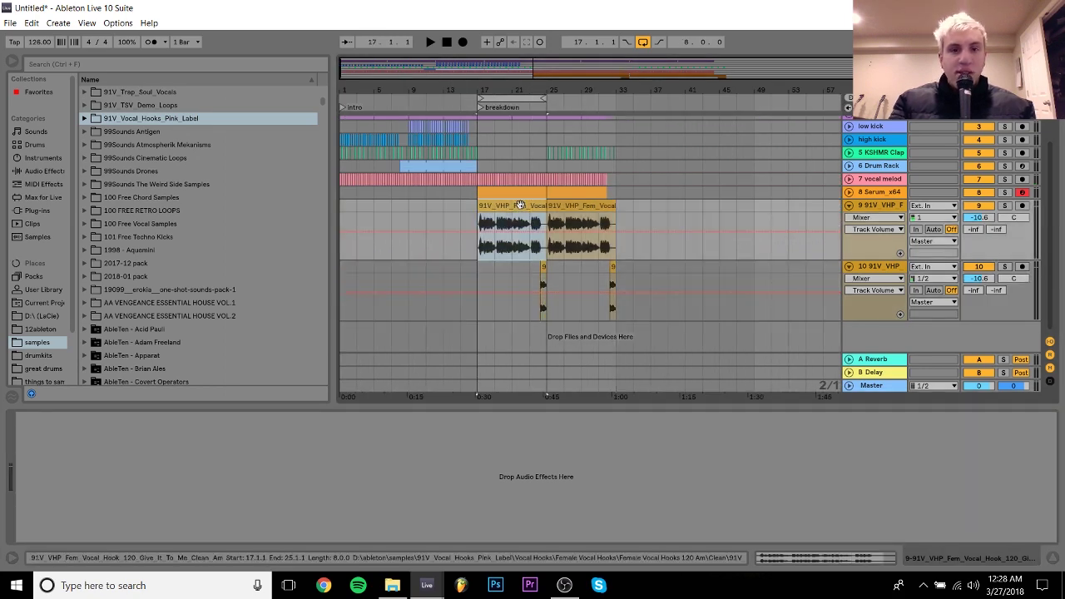
Load the Auto-Tune Evo plug-in from the bridge antares folder onto the first vocal hook track
click(38, 170)
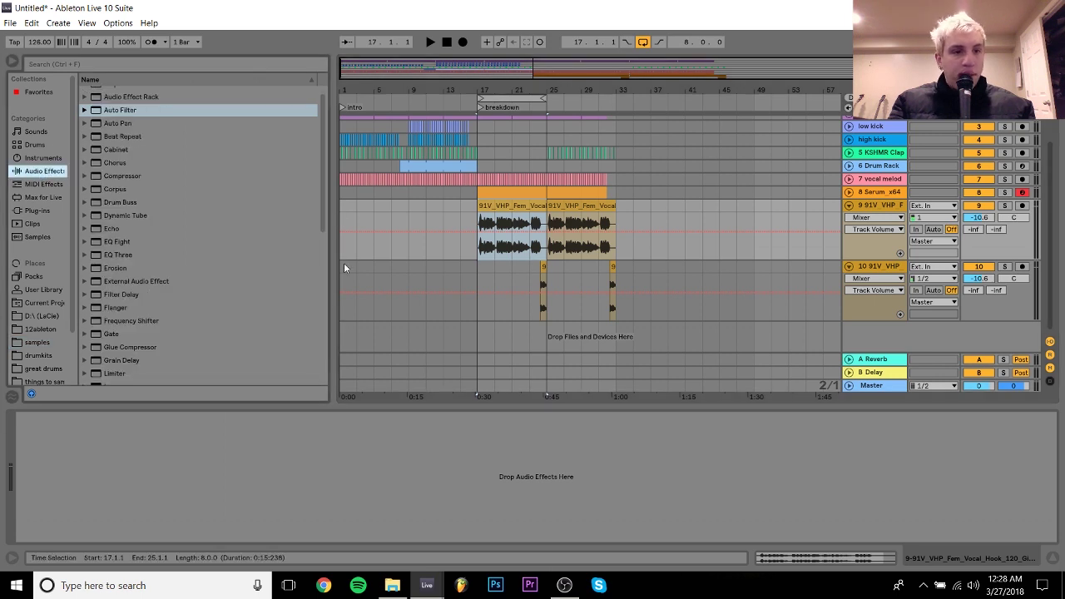
scroll(322, 212, down, 3)
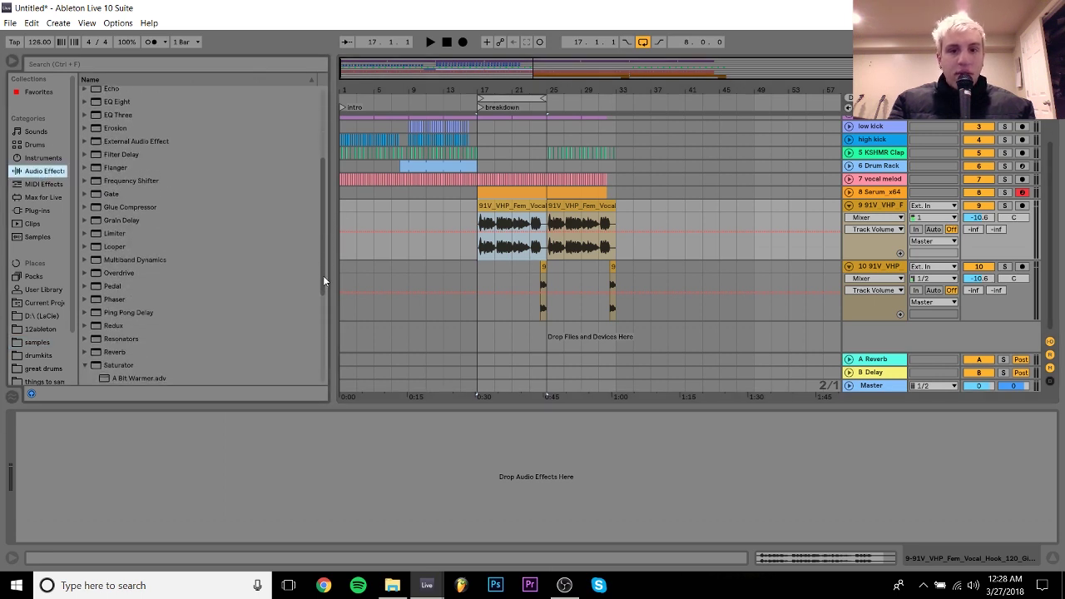
click(39, 211)
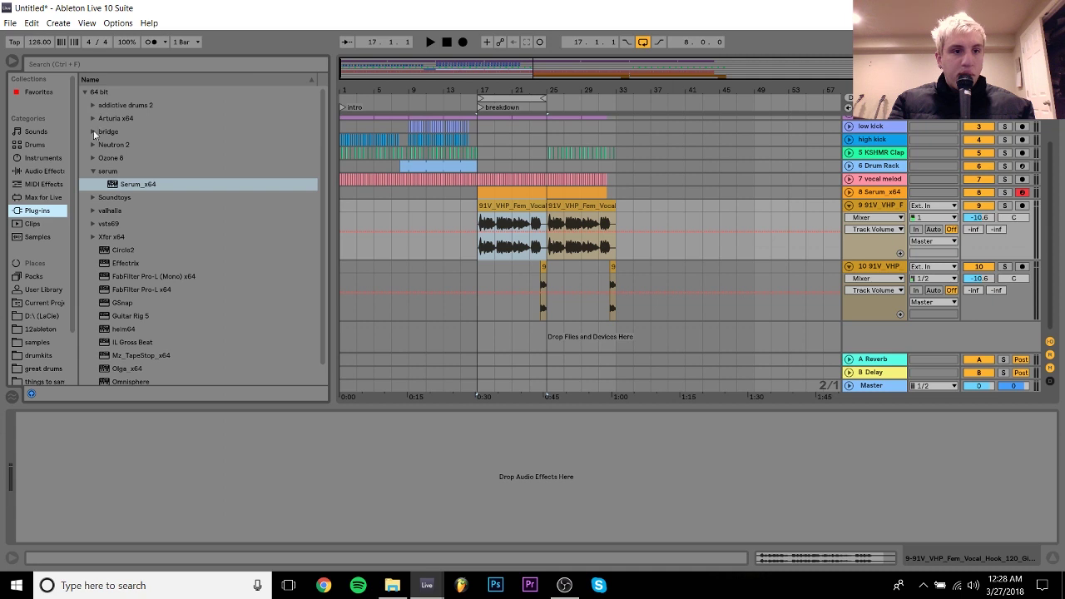
click(94, 171)
click(92, 132)
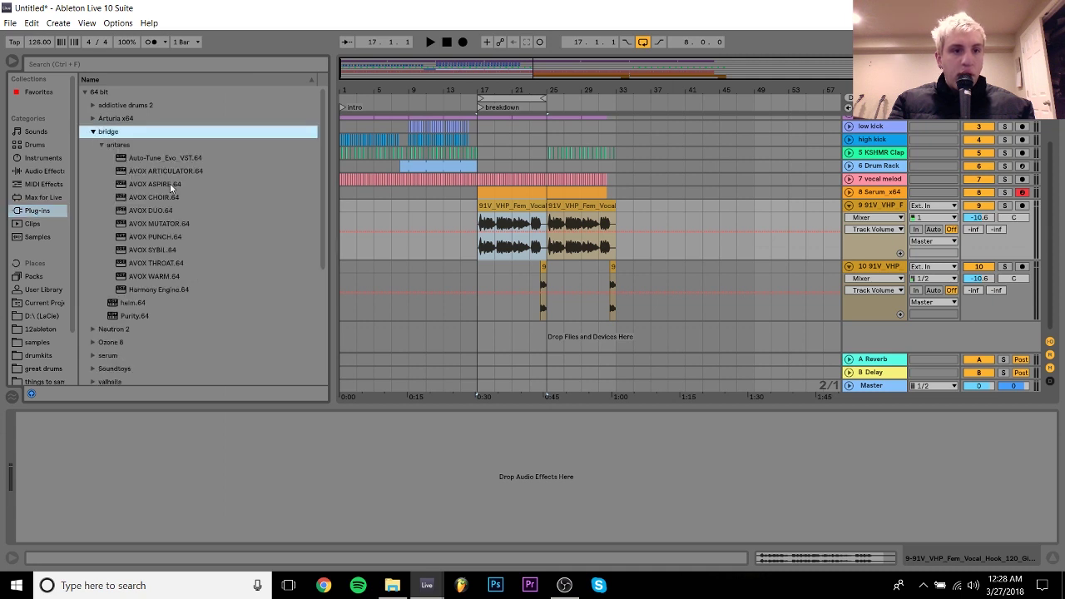
click(158, 158)
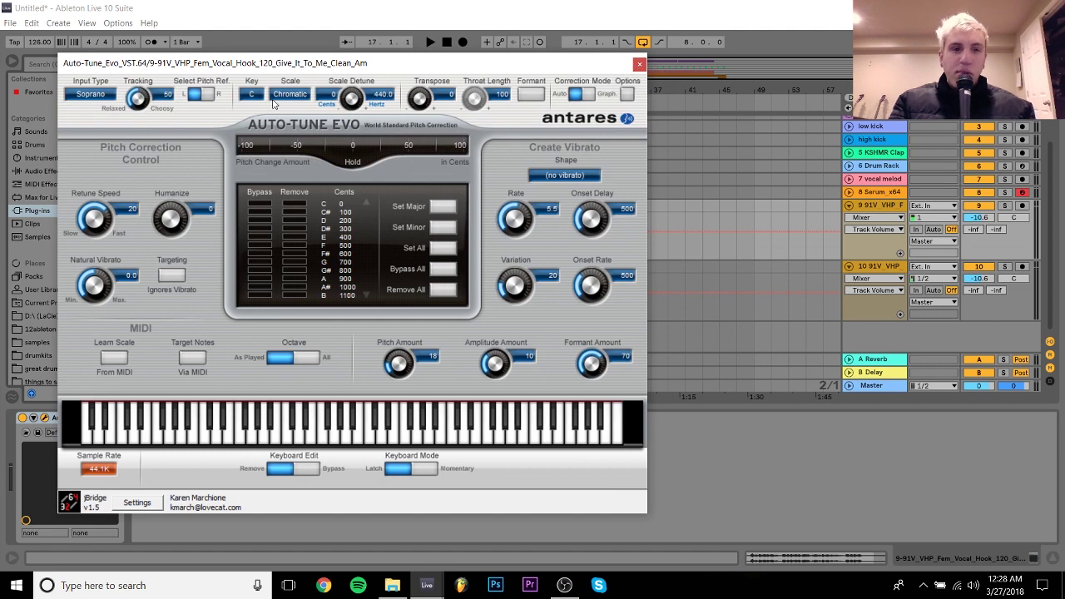
Set Auto-Tune to F# Minor with retune speed 12, pitch amount 100, amplitude amount 30 and formant amount 100, and close its window
click(259, 99)
click(286, 204)
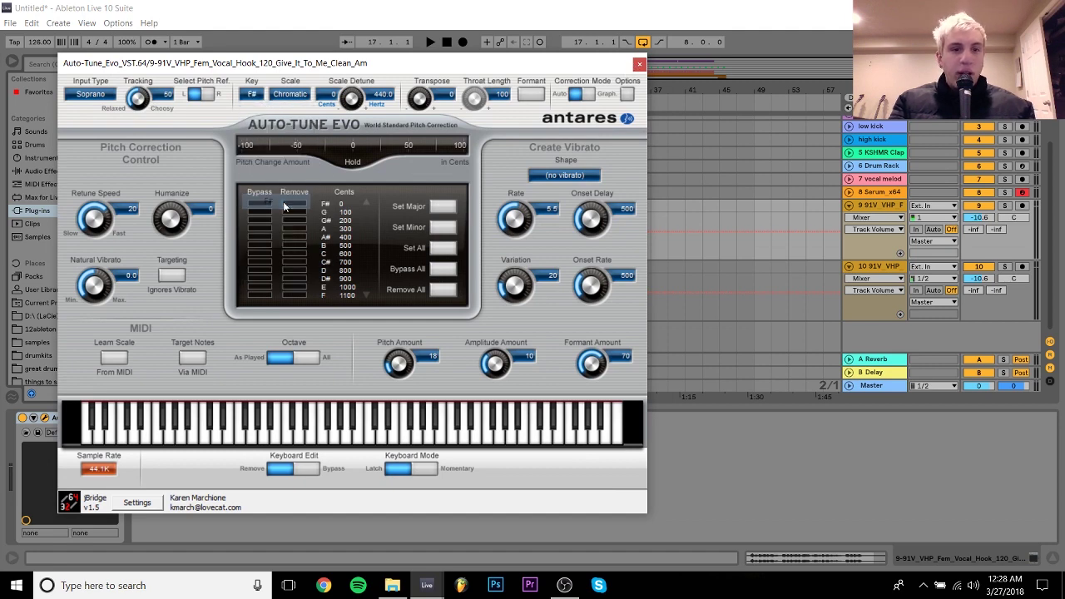
click(289, 97)
click(292, 105)
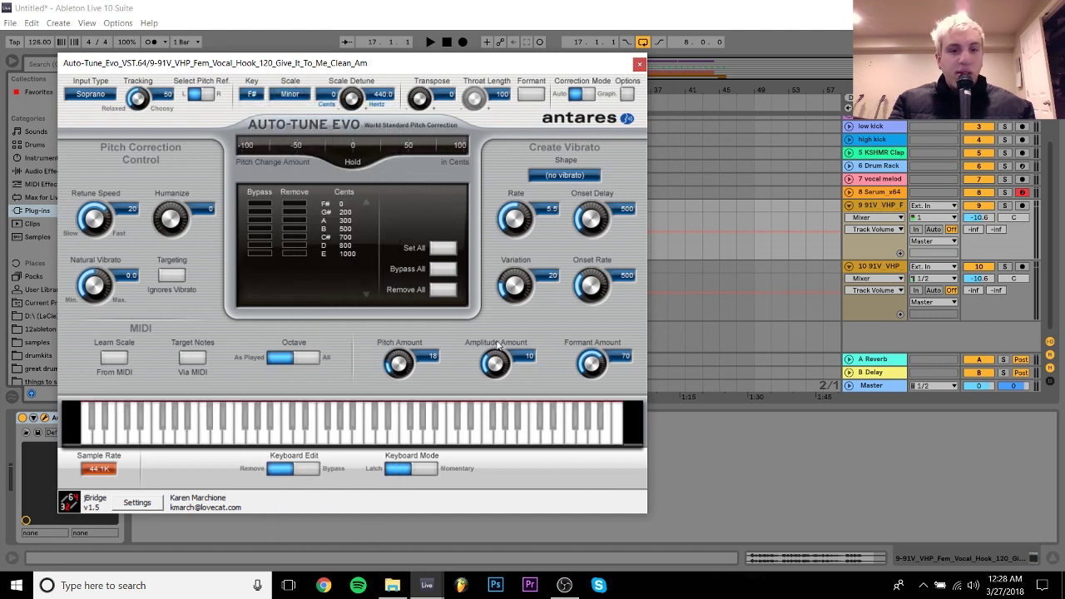
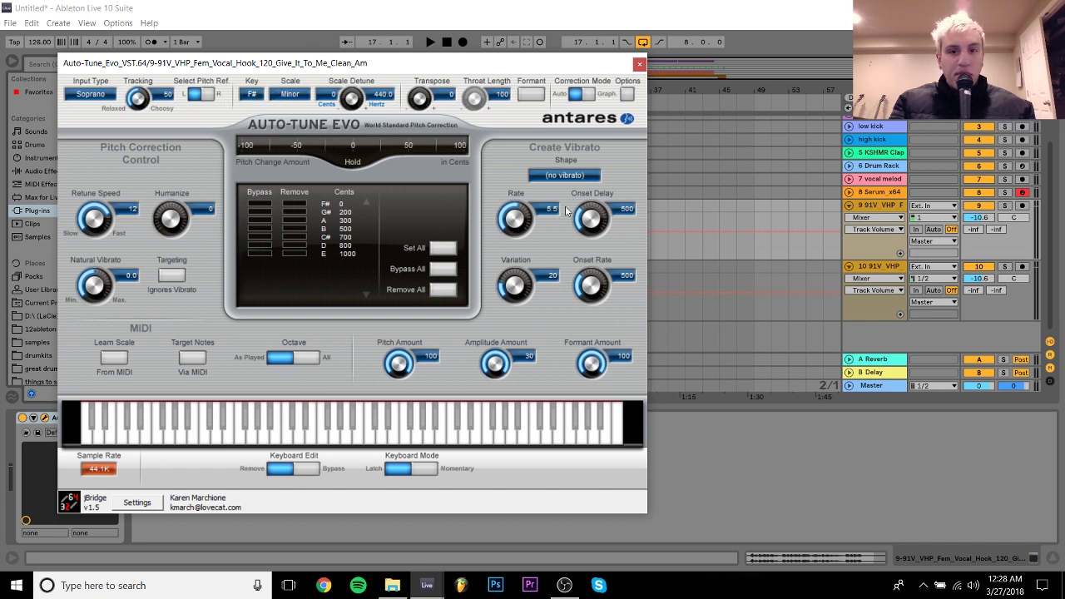
click(639, 64)
Play the first vocal hook track soloed with Auto-Tune, recheck the plug-in settings, and clear the solo
key(space)
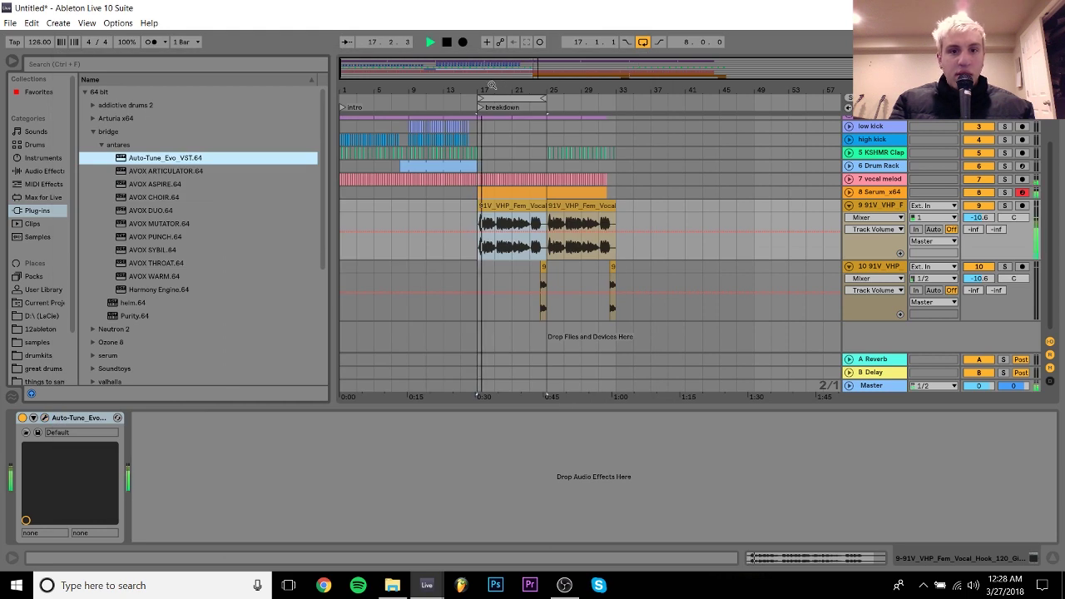
drag(490, 85, 488, 88)
click(1004, 206)
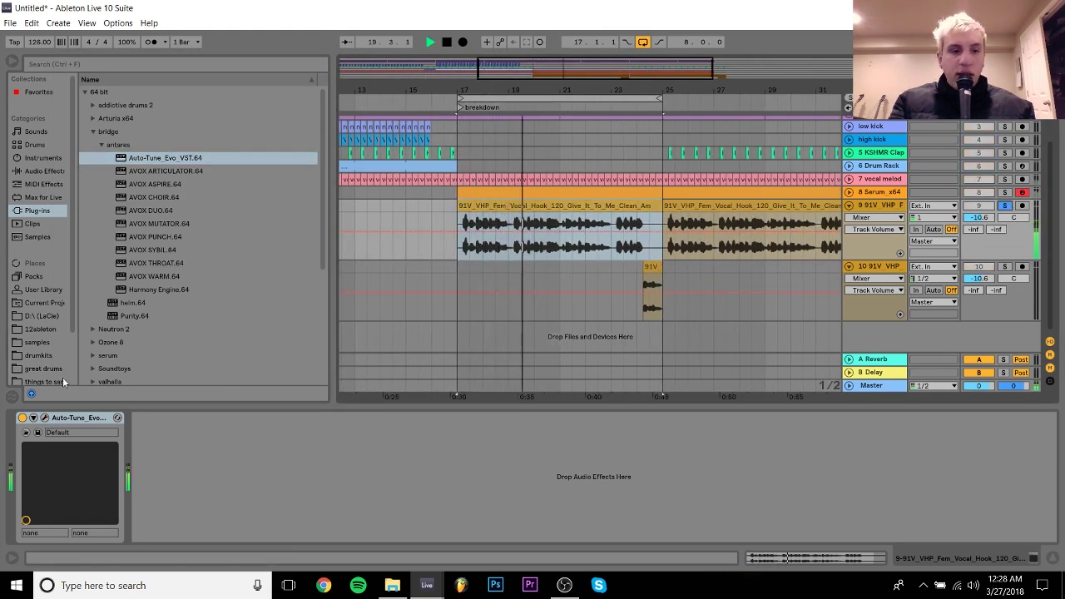
click(44, 419)
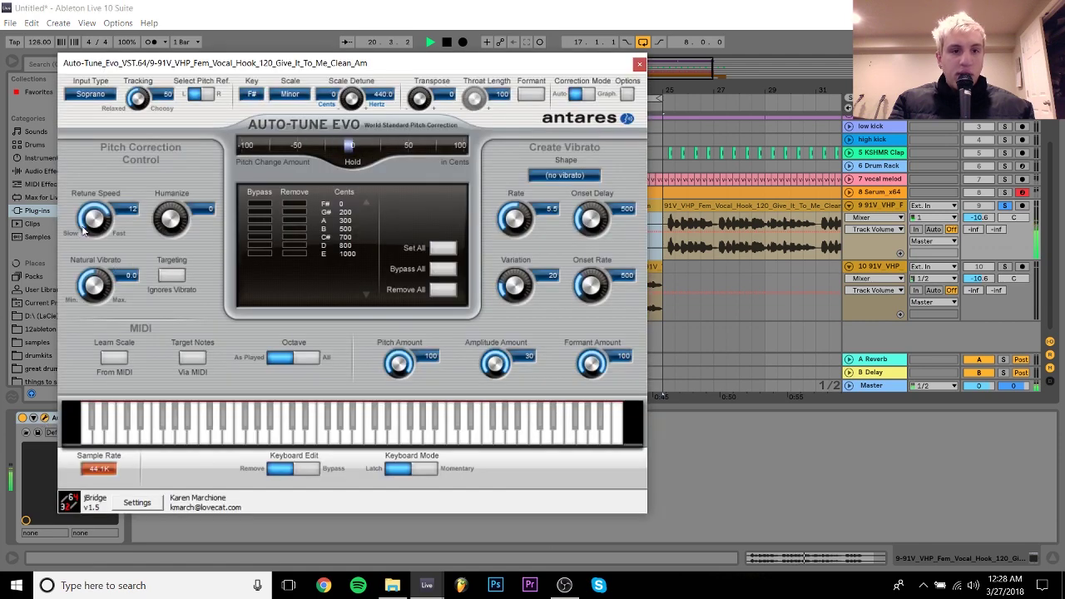
click(638, 65)
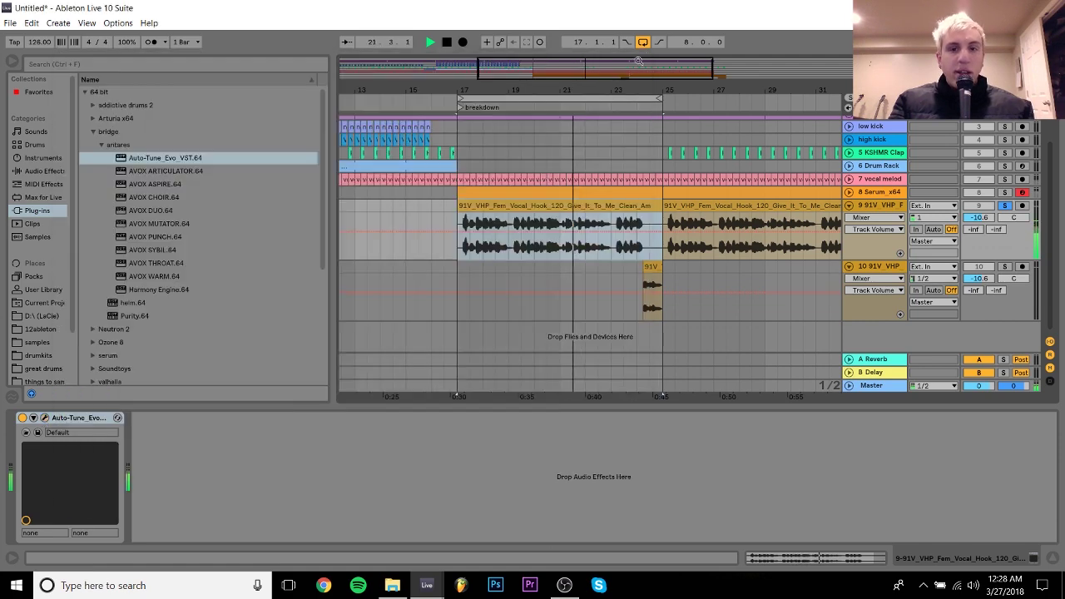
key(space)
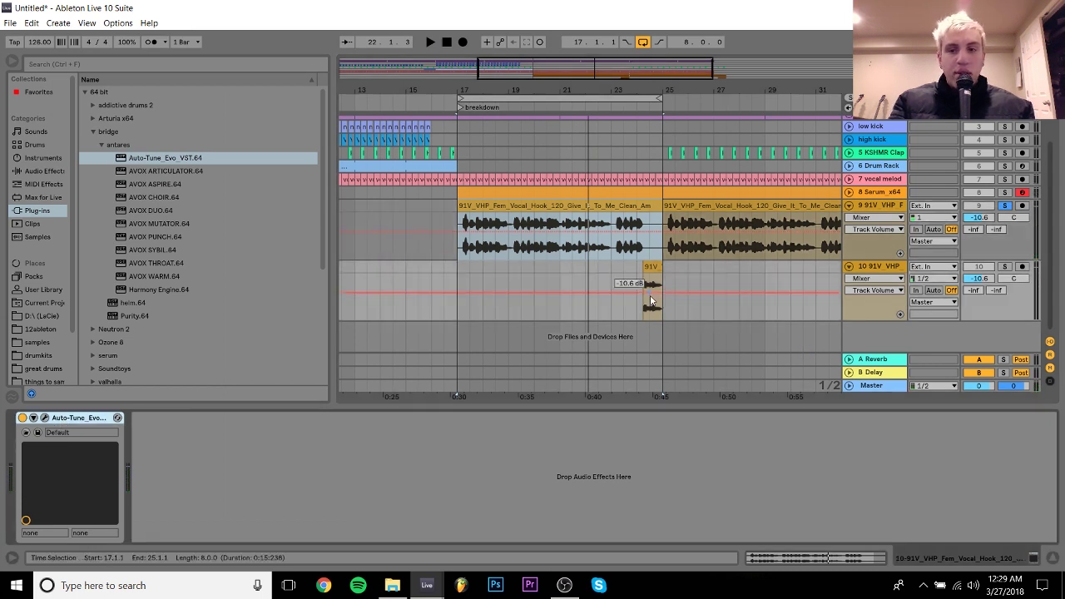
click(1005, 206)
Turn off arrangement looping and play the start of the breakdown with all tracks
click(643, 43)
key(space)
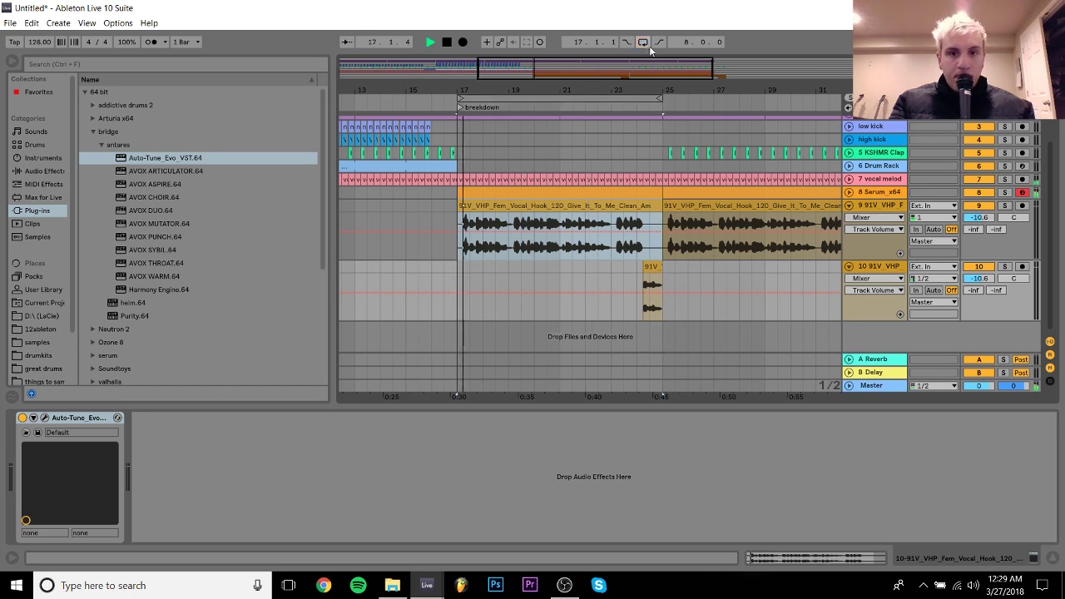
drag(648, 89, 554, 81)
key(space)
Add the Multiband Dynamics OTT preset after Auto-Tune on the first vocal hook track
click(893, 208)
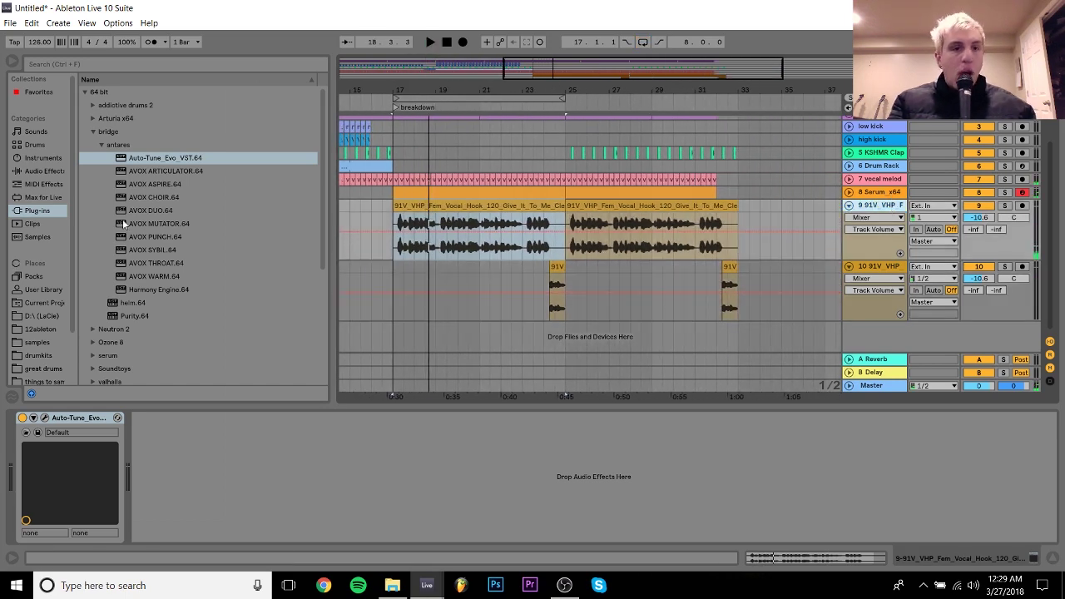
click(38, 171)
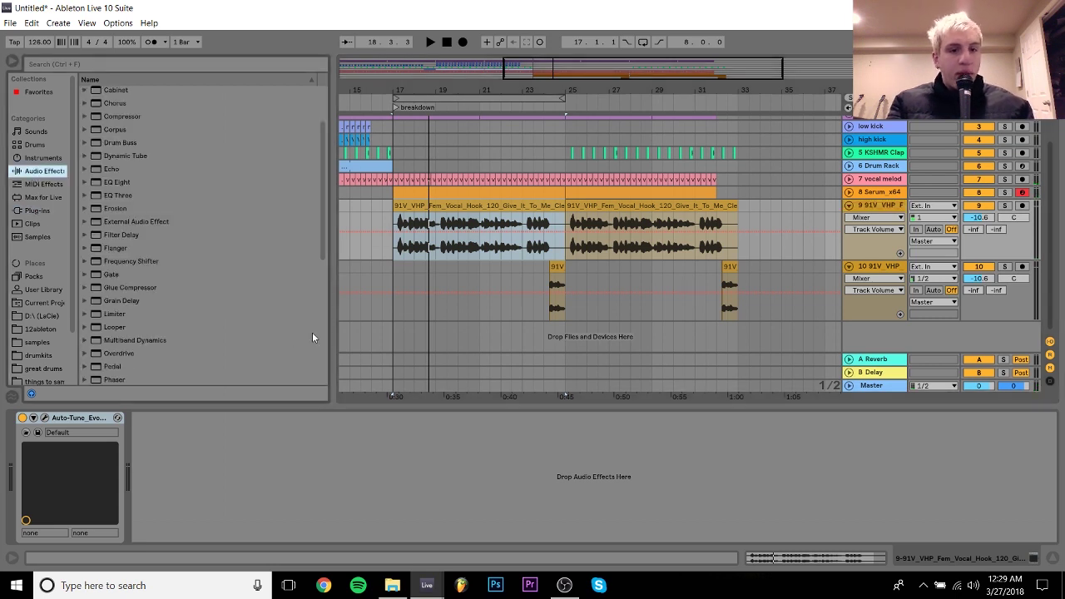
scroll(320, 331, down, 6)
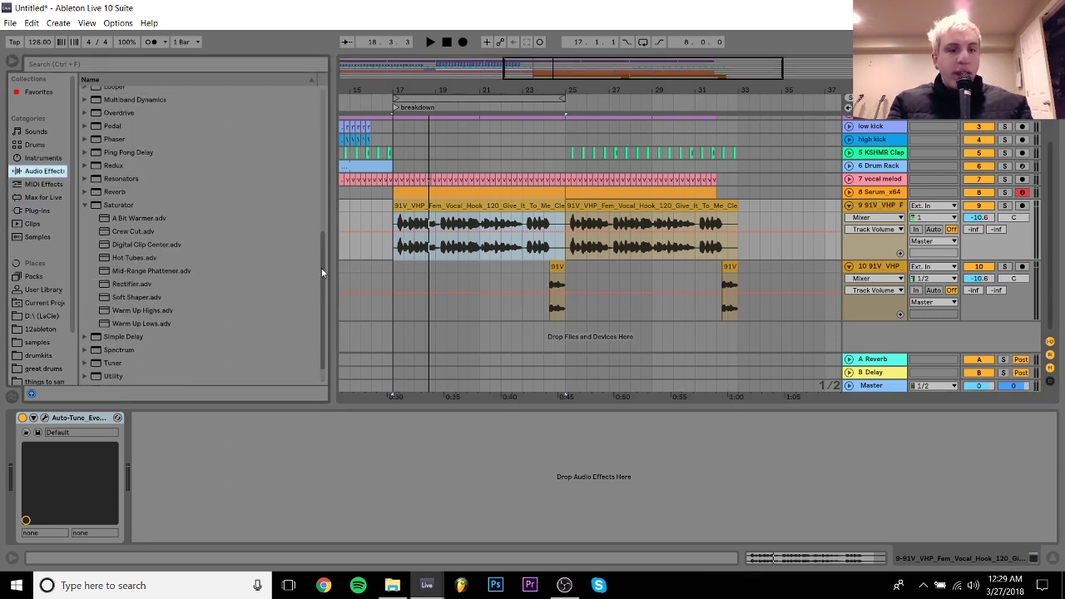
scroll(183, 204, up, 3)
click(82, 145)
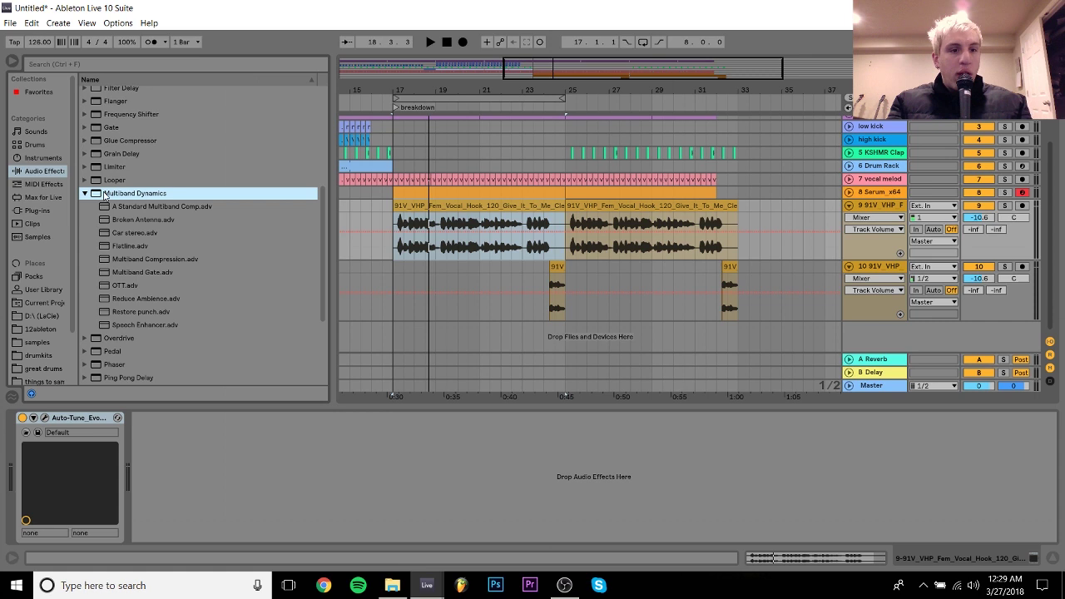
double_click(114, 288)
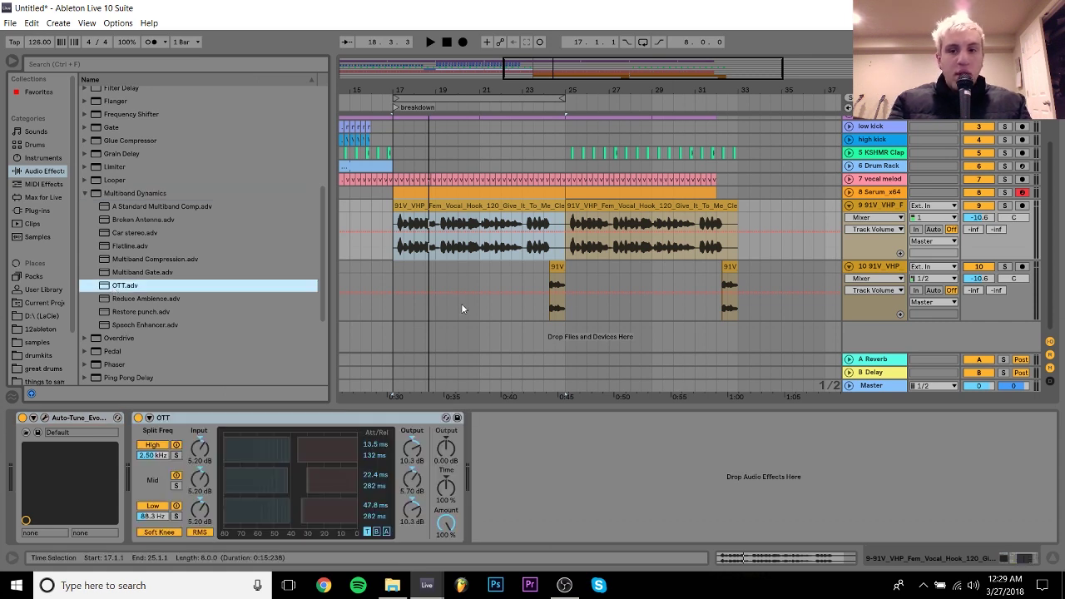
Insert a Gate between Auto-Tune and OTT with a -31.8 dB threshold, and switch the Gate off
drag(103, 128, 153, 476)
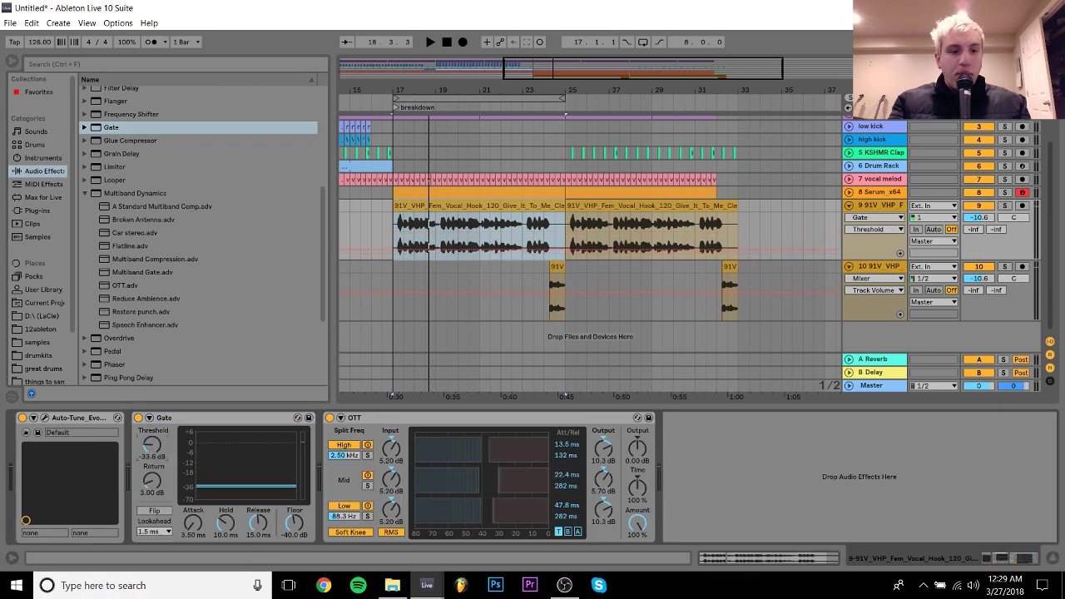
click(138, 417)
Play the breakdown and raise the first vocal hook track's volume to -6.5 dB
key(space)
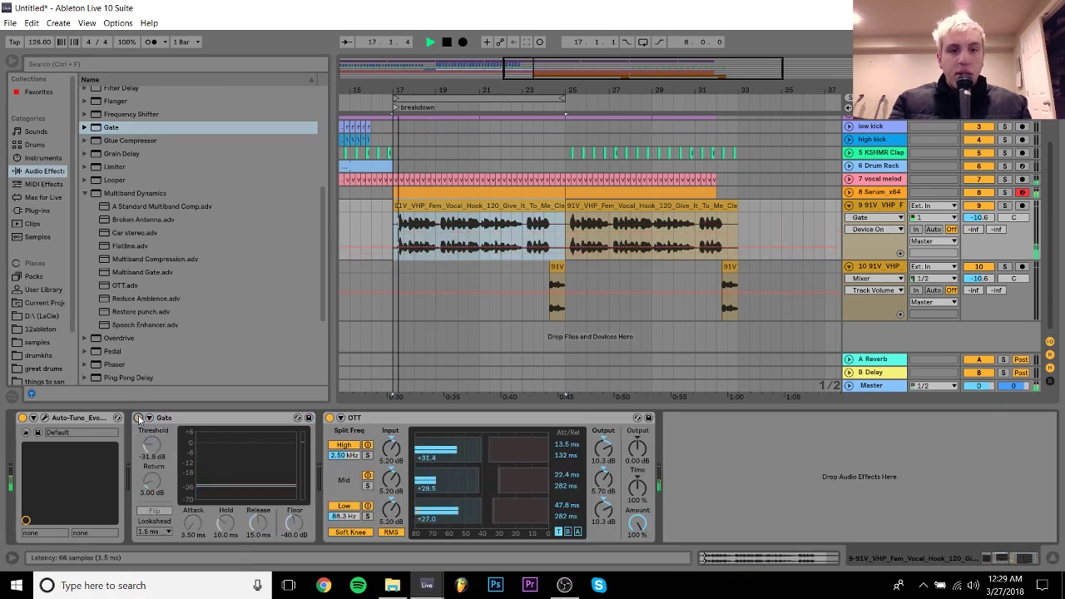
click(979, 217)
drag(978, 217, 978, 207)
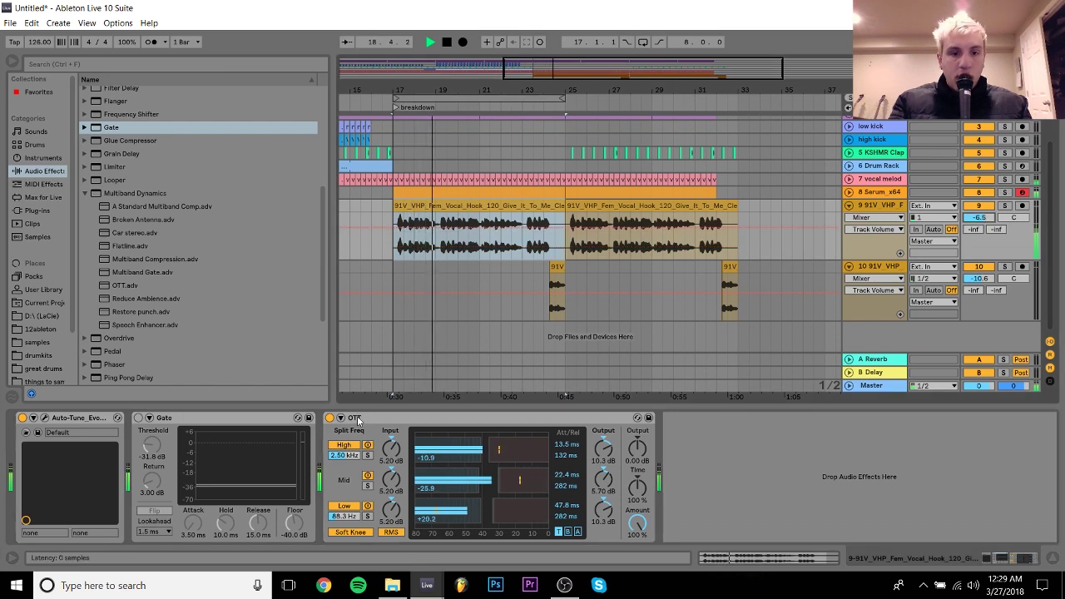
Stop playback and delete the silent opening of the first vocal hook clip up to 17.1.4
key(space)
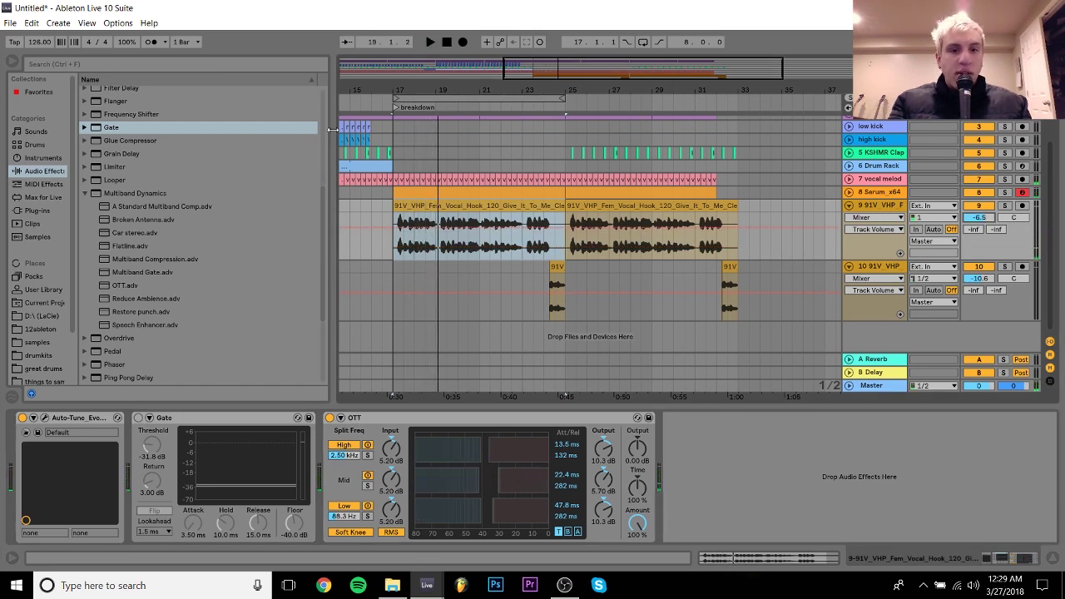
drag(394, 85, 406, 179)
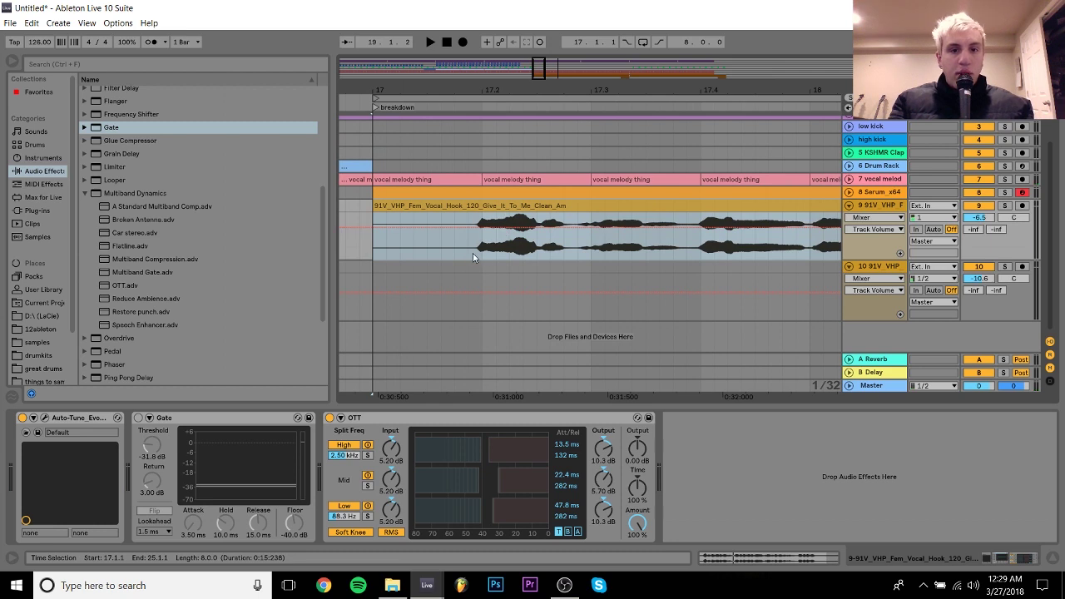
drag(473, 257, 473, 226)
key(Delete)
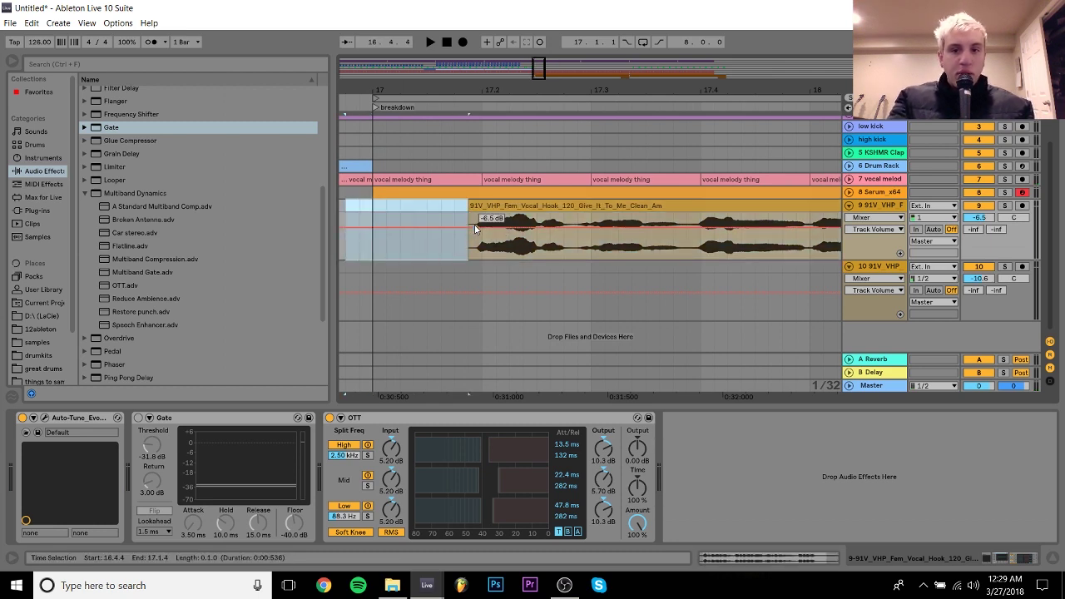
click(471, 207)
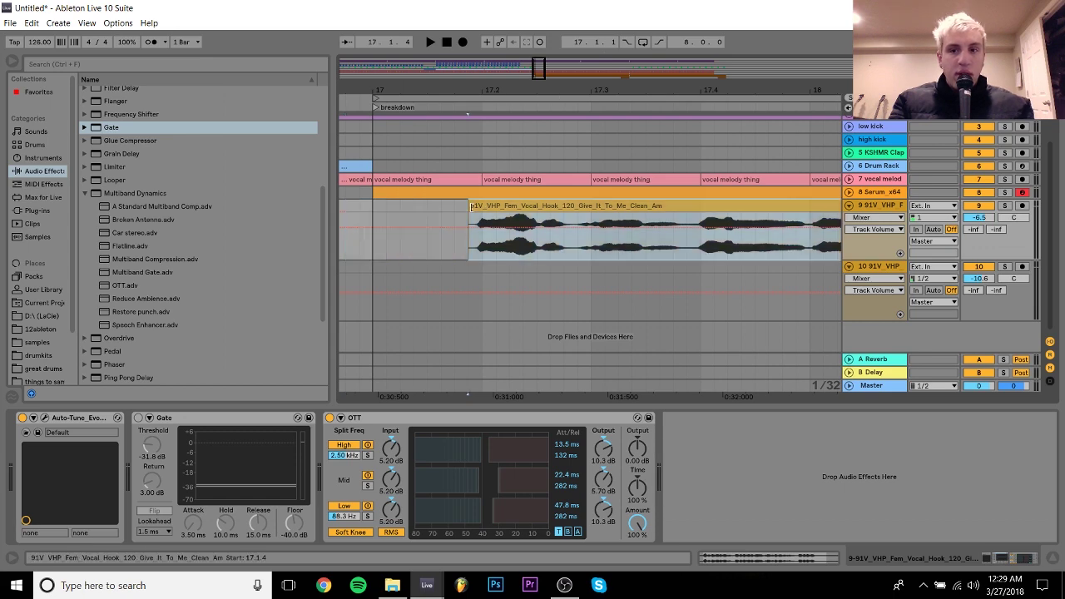
click(470, 208)
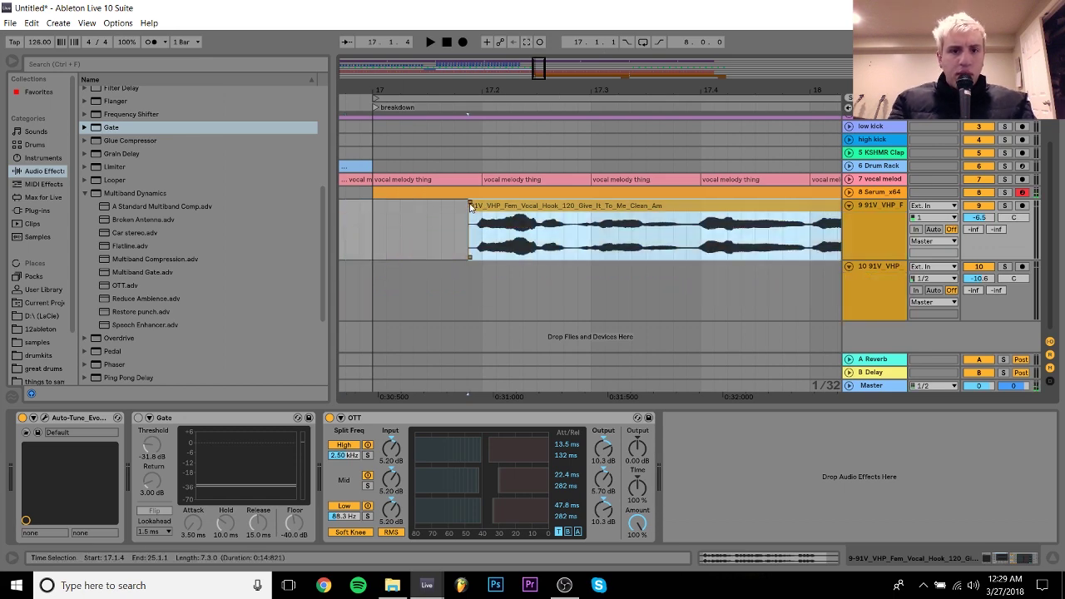
Restore the vocal hook clip's opening, play it from 17.1.1, and redo the deletion
drag(594, 92, 453, 67)
drag(452, 225, 434, 238)
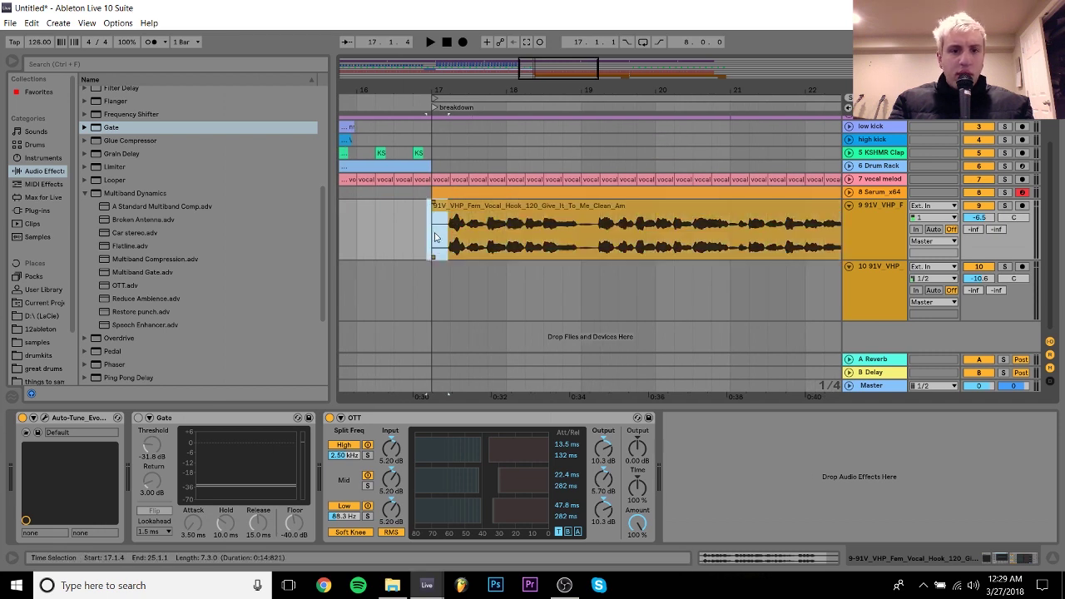
click(433, 237)
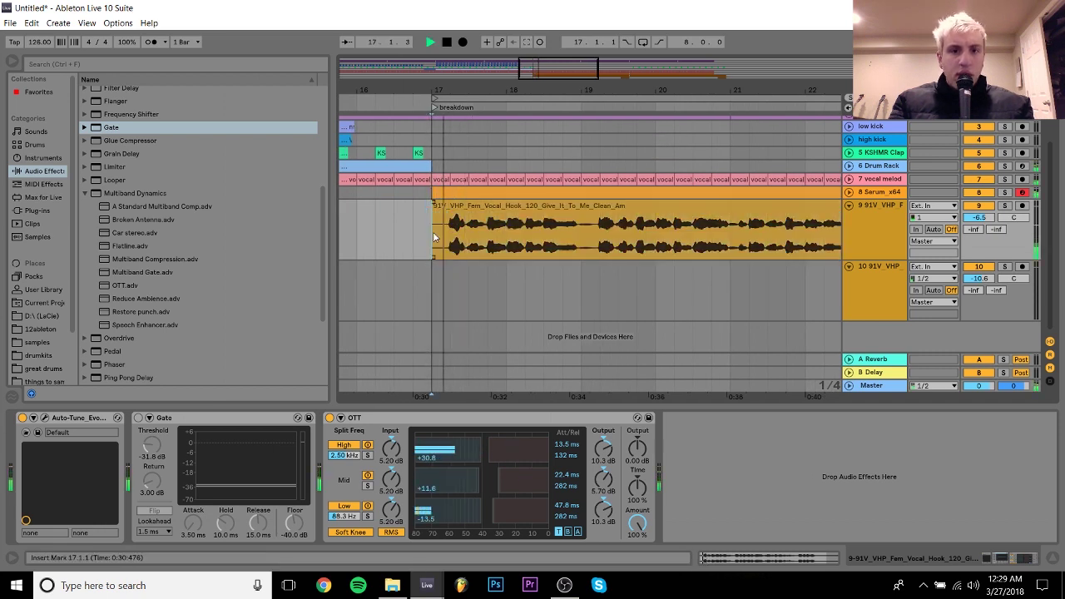
key(space)
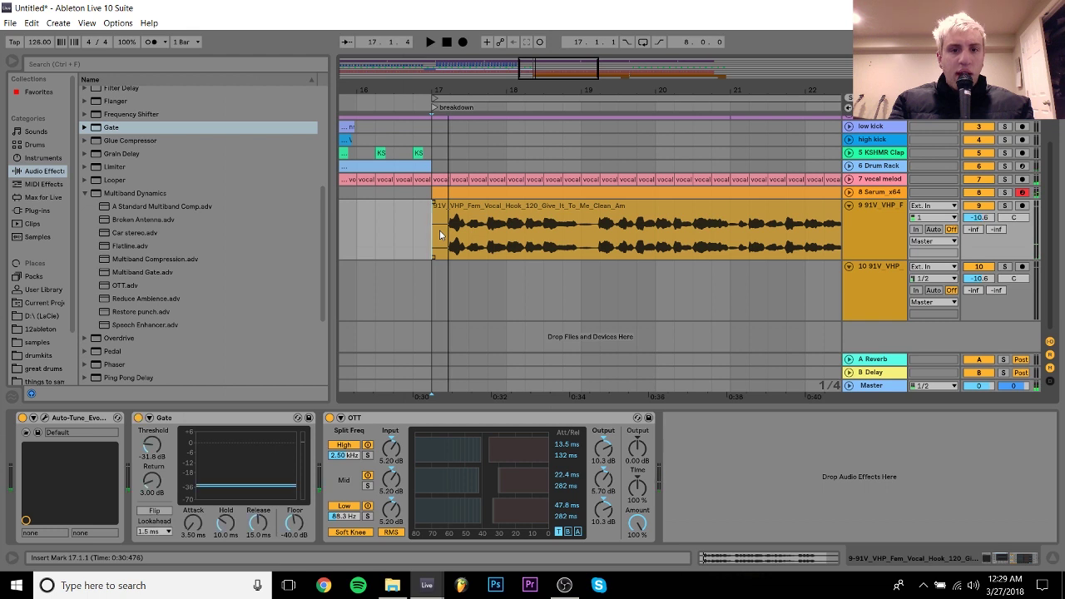
key(ctrl+y)
key(ctrl+y)
key(ctrl+y)
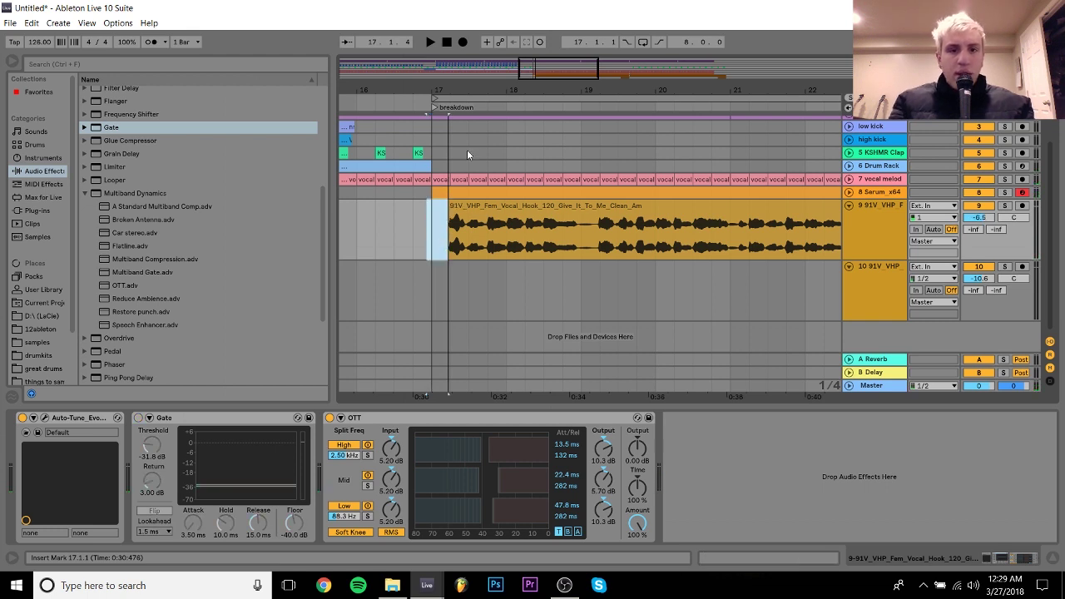
Delete the silent parts of the first vocal hook clip from 23.1.1 to 23.1.4 and from 24.2.1 to 25.1.1
drag(631, 85, 459, 85)
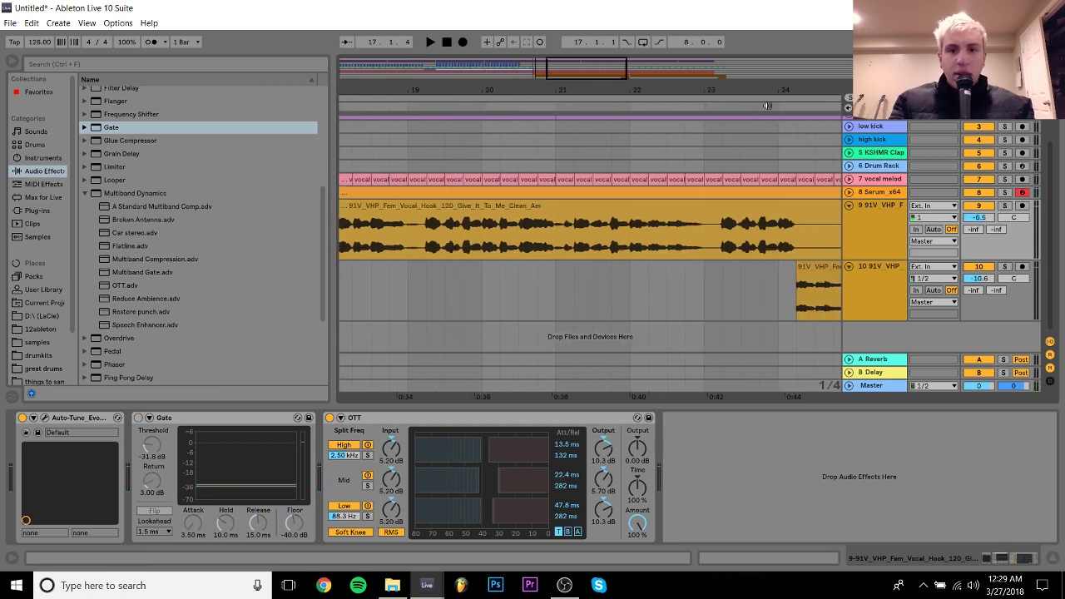
drag(715, 103, 629, 217)
key(Delete)
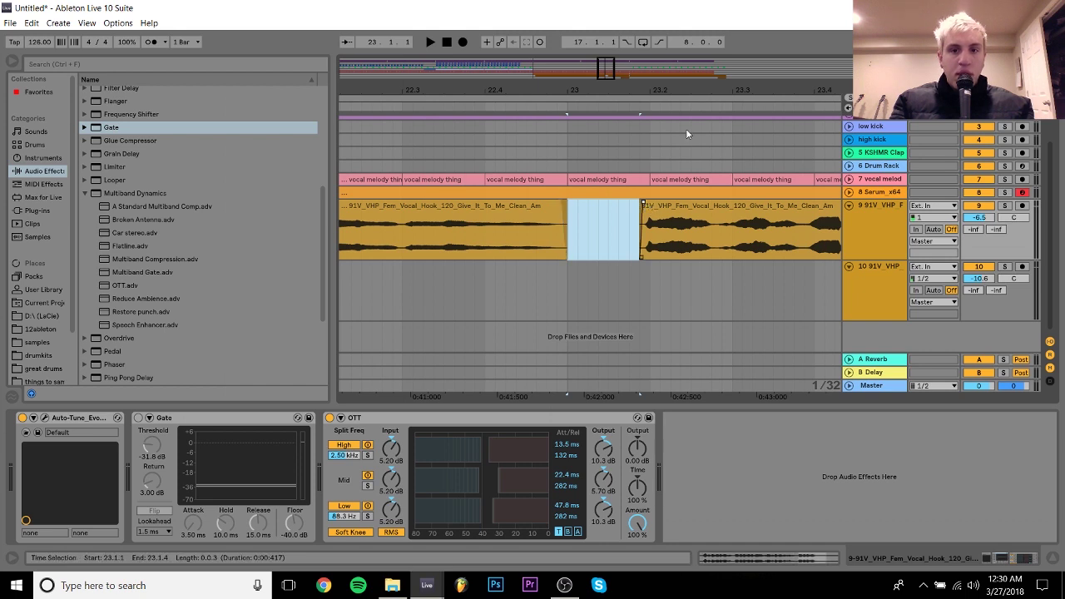
drag(692, 86, 328, 68)
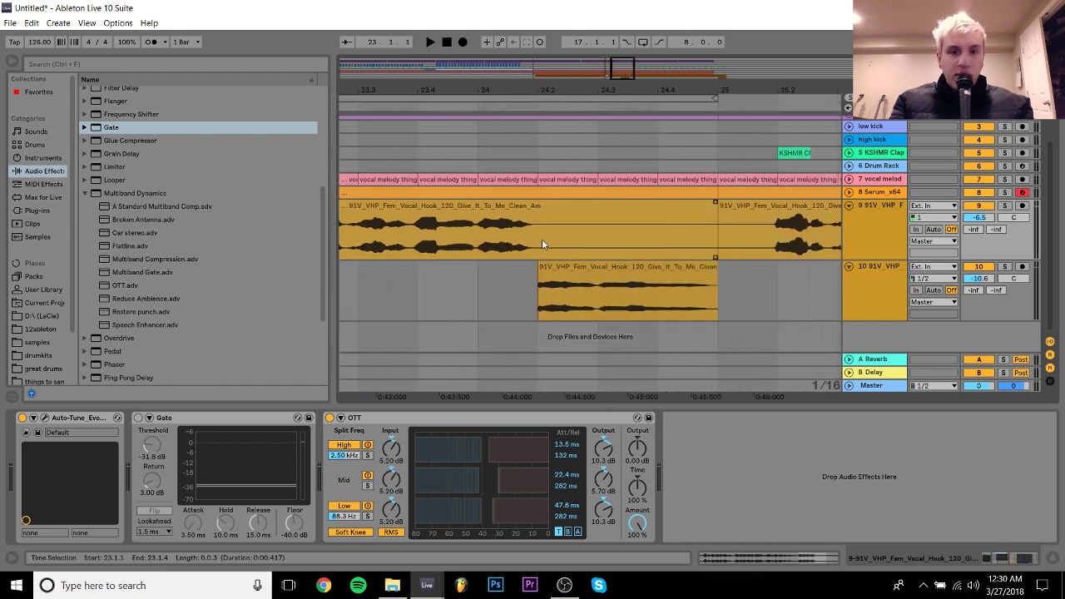
click(562, 207)
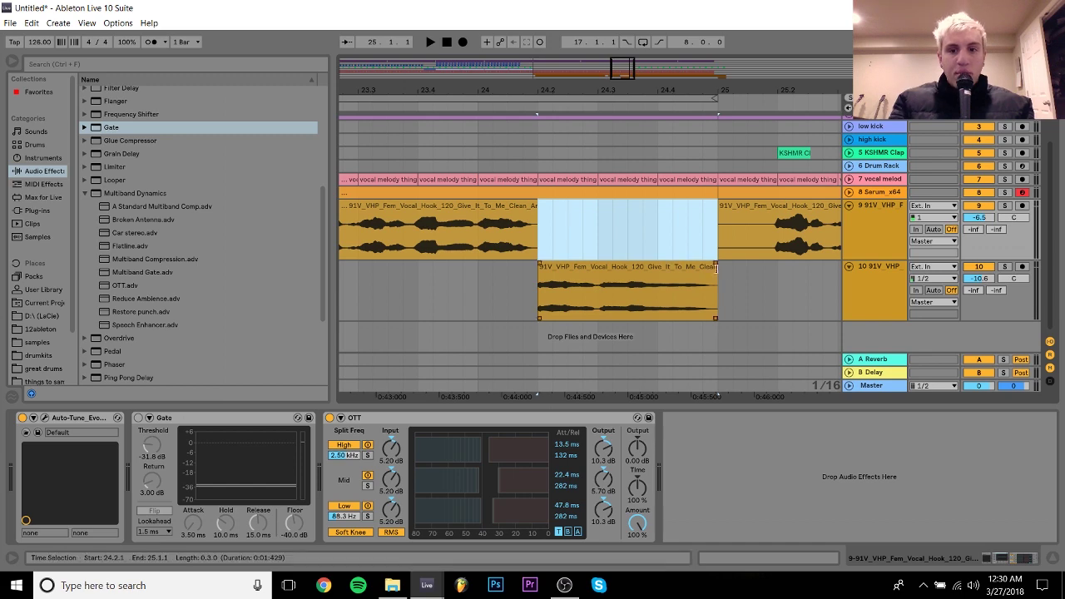
Replace the vocal hook clip at bars 25 to 33 with a duplicate of the trimmed section from bars 17 to 25
drag(569, 85, 602, 25)
click(655, 208)
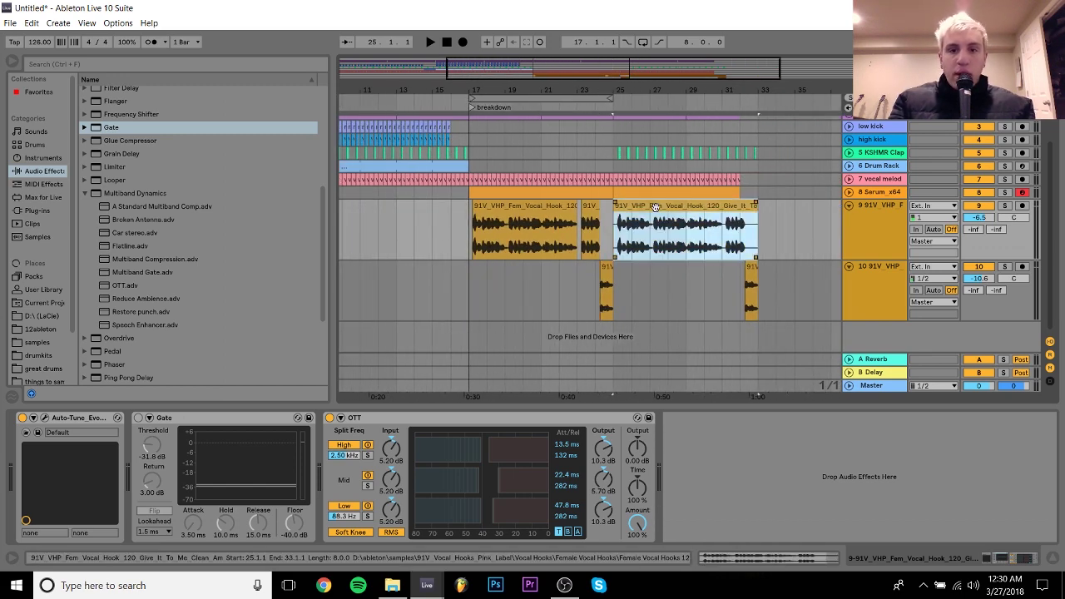
key(Delete)
drag(616, 230, 471, 221)
key(ctrl+d)
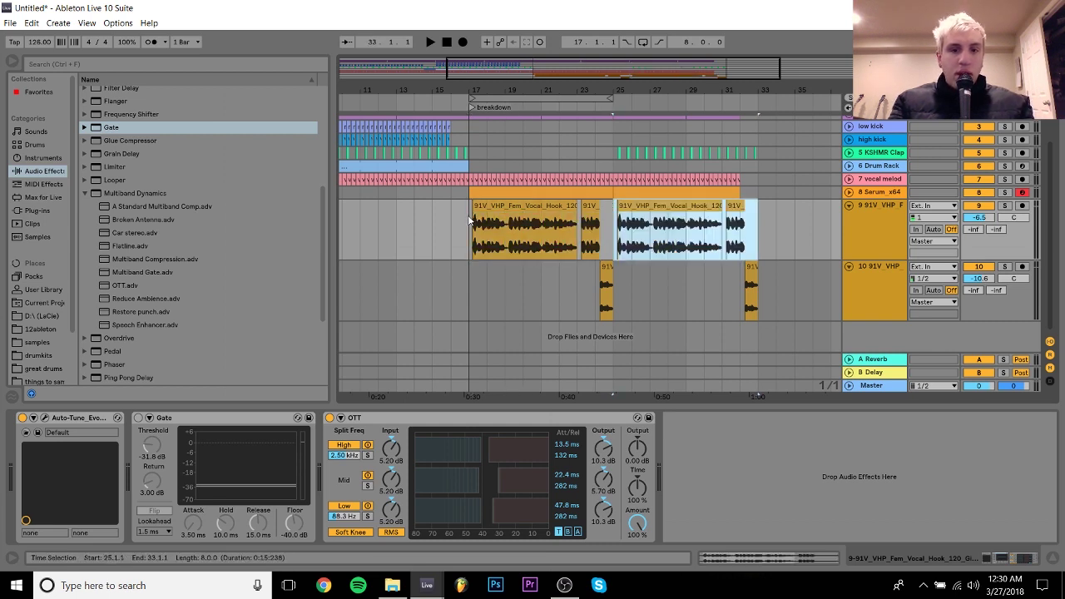
Play from bar 17 with the first vocal hook track soloed and raise its volume to -4.6 dB
click(470, 221)
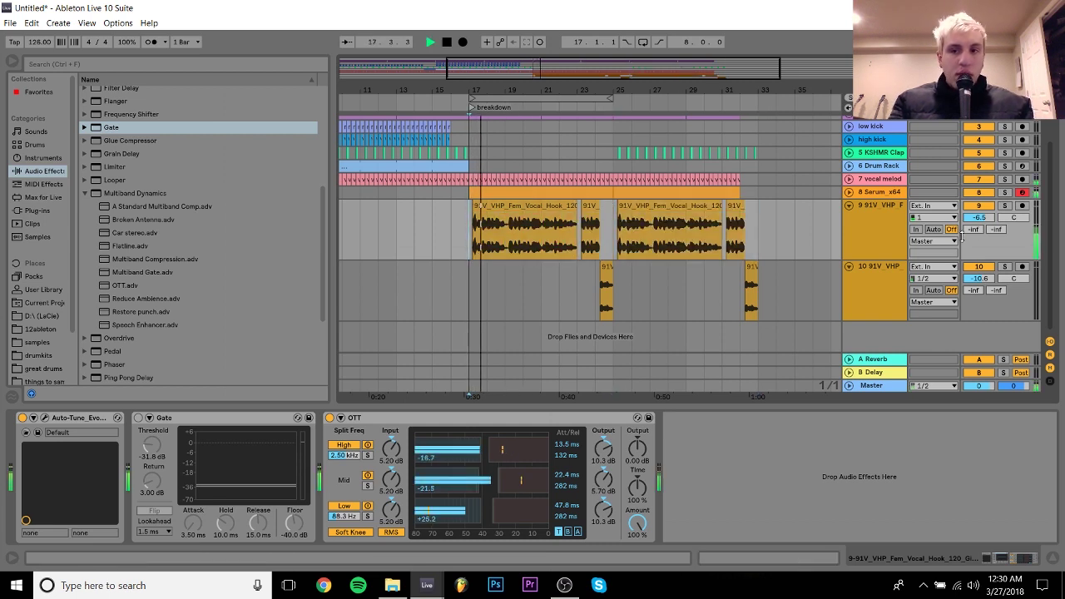
click(1003, 207)
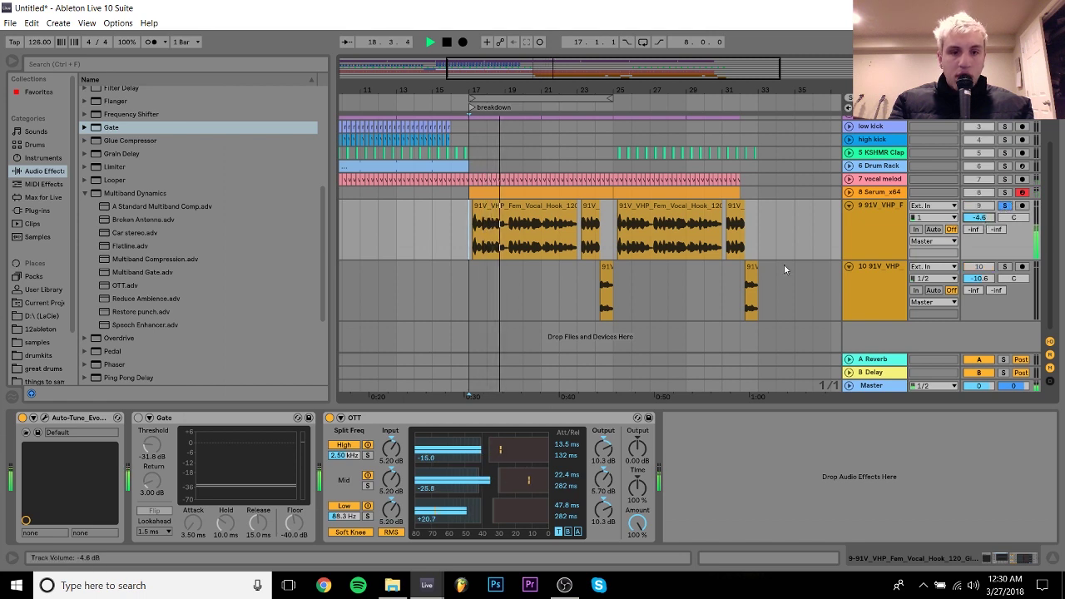
key(space)
Switch on the Gate on the first vocal hook track and set its threshold to -27.6 dB while playing the vocal
click(139, 418)
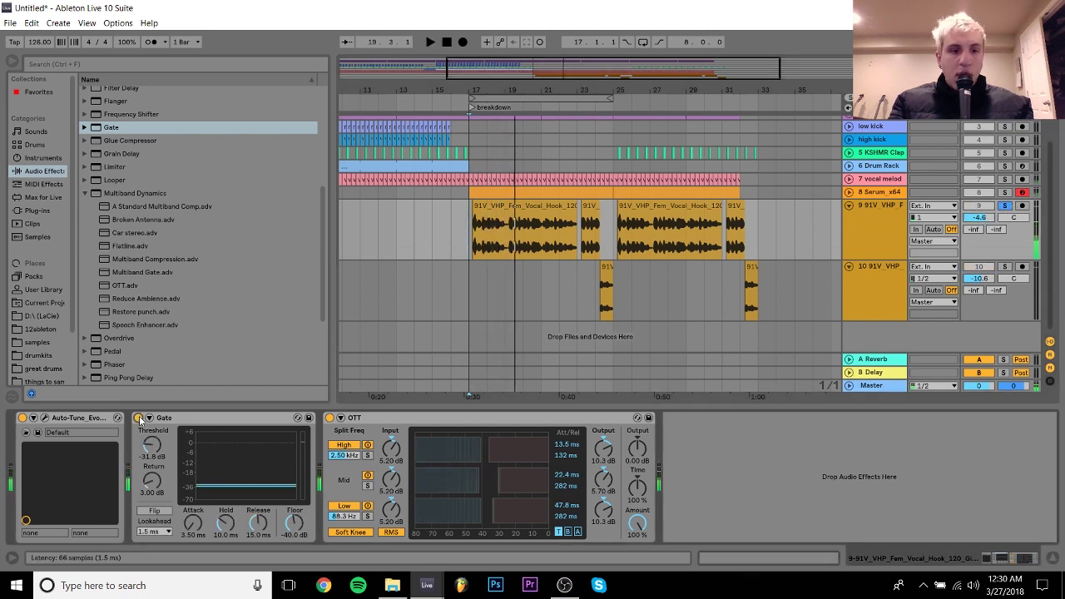
key(space)
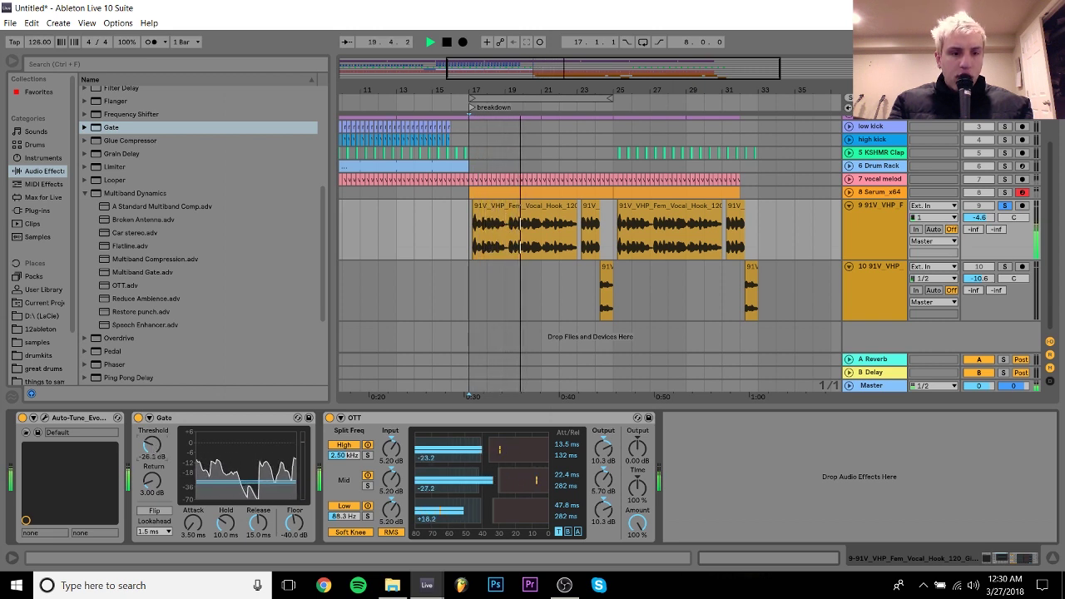
drag(155, 451, 155, 450)
key(space)
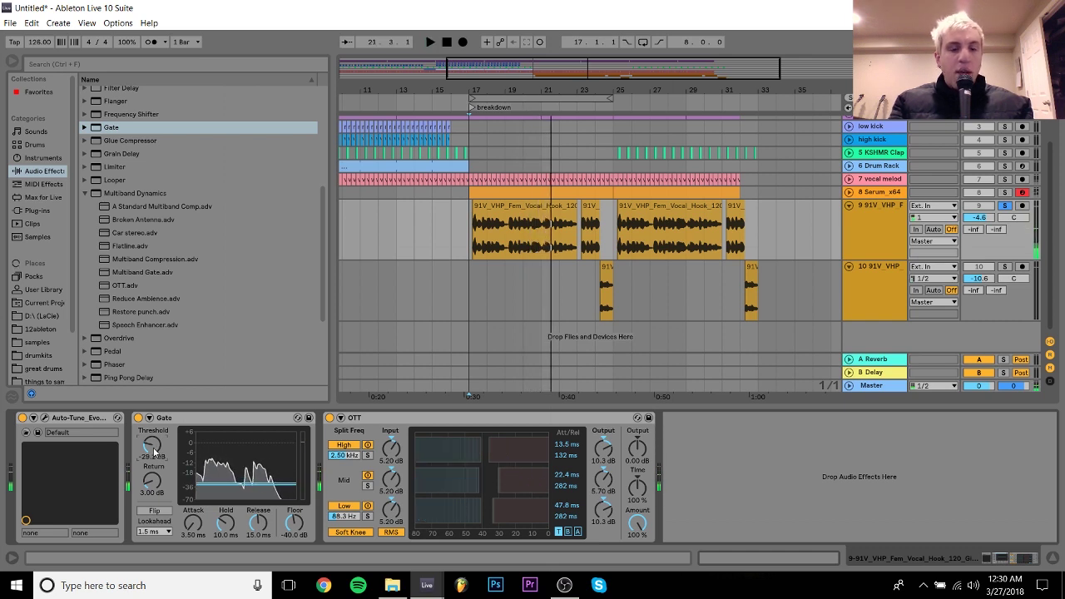
key(space)
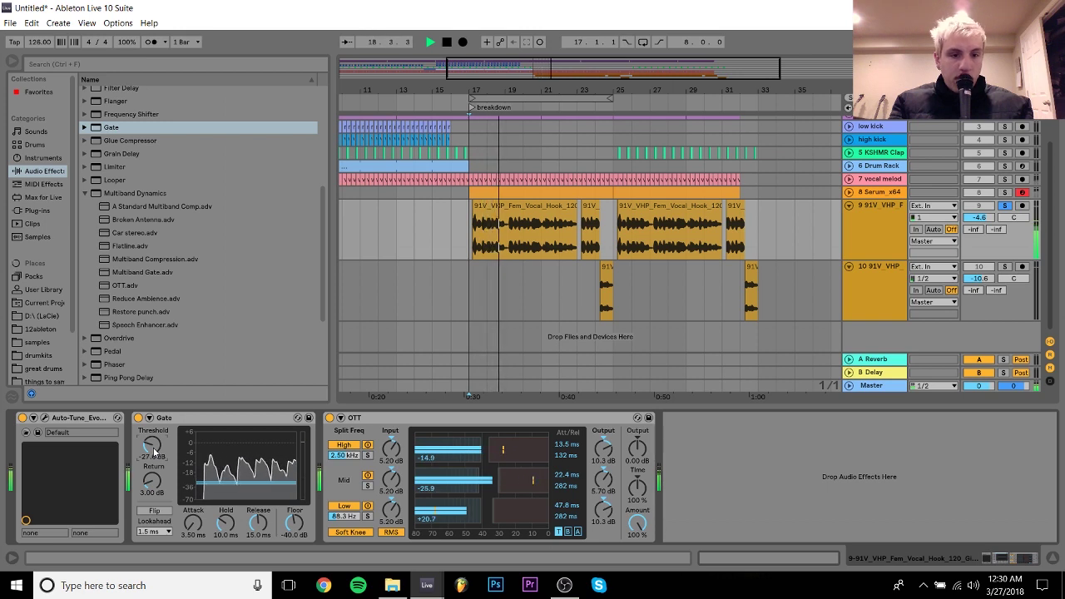
drag(154, 453, 154, 452)
key(space)
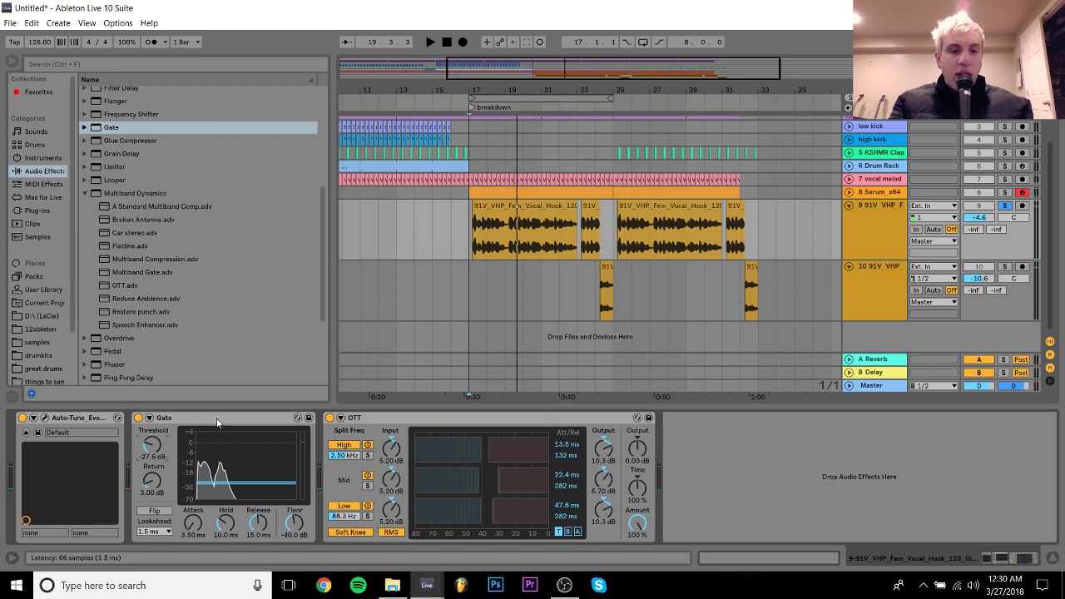
Copy the Gate and OTT devices from the first vocal hook track to the second vocal hook track
click(218, 420)
double_click(406, 418)
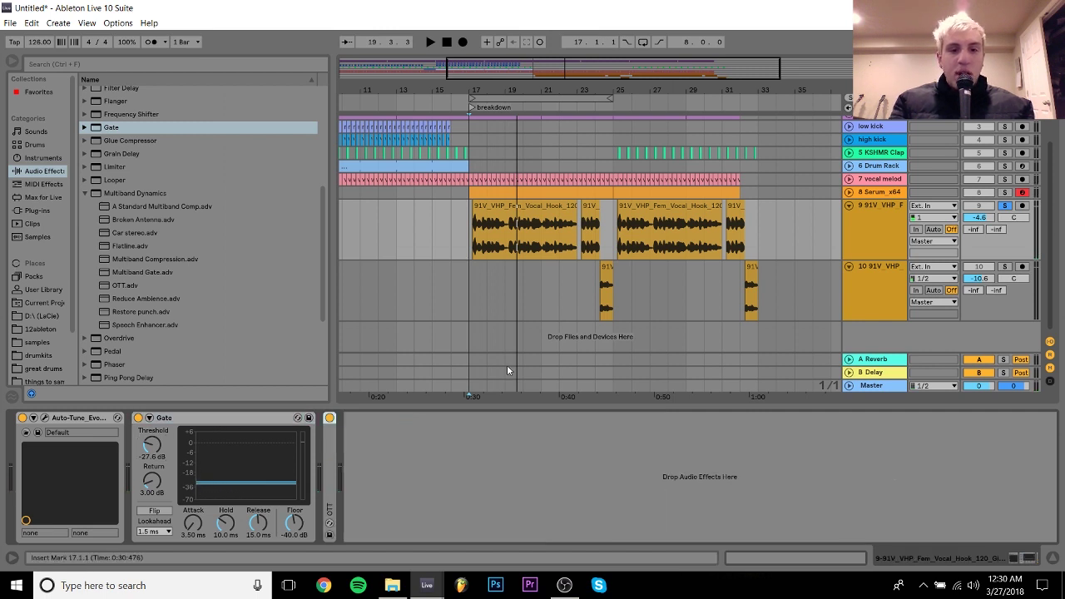
double_click(331, 462)
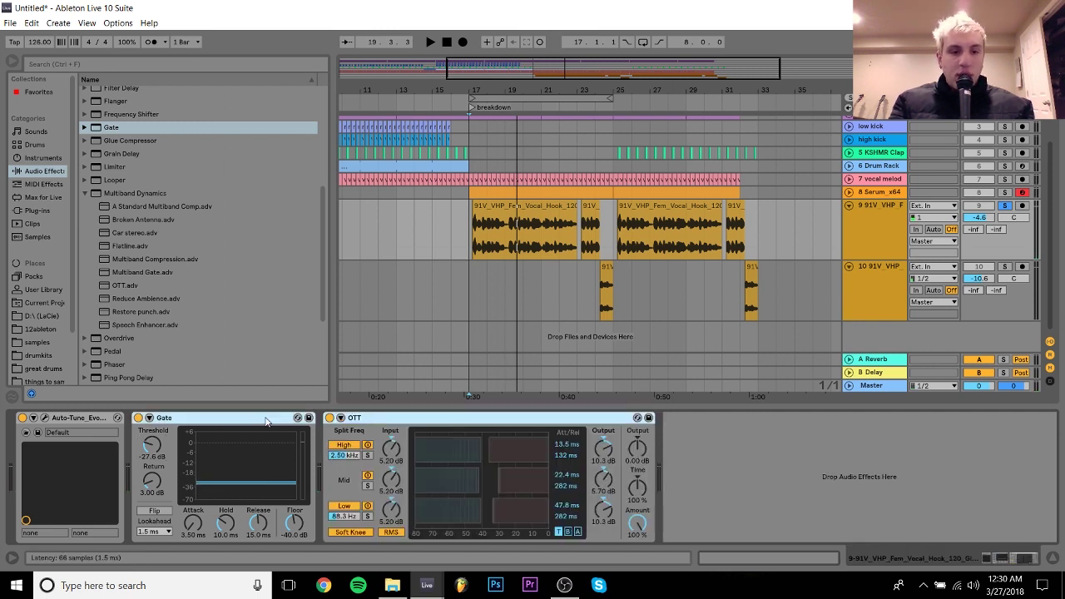
click(600, 287)
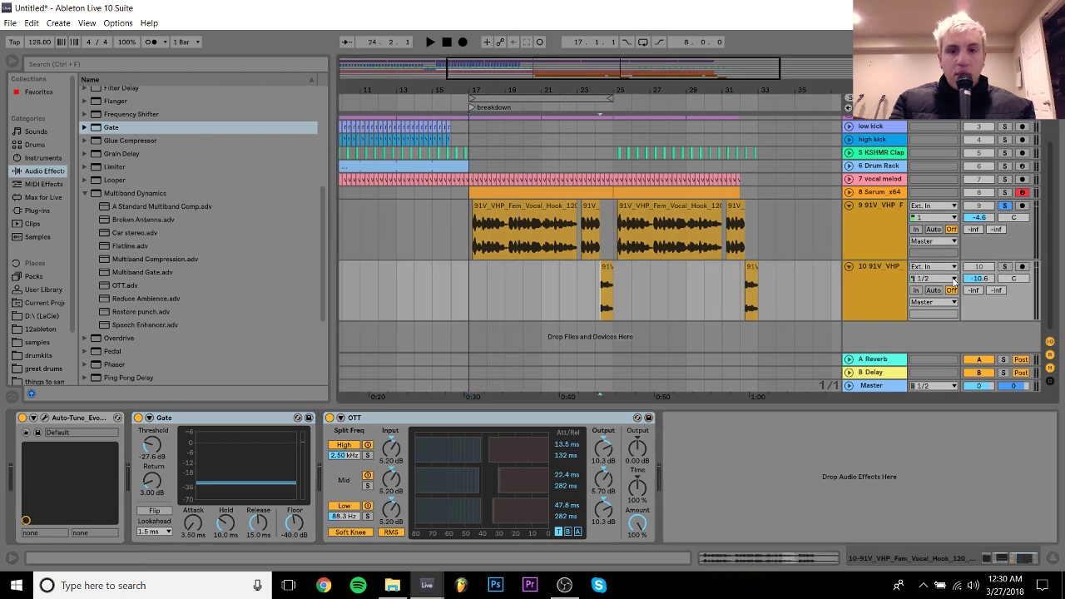
Solo the second vocal hook track, play its clip from 24.2.1, and turn the solo off
click(1004, 266)
key(space)
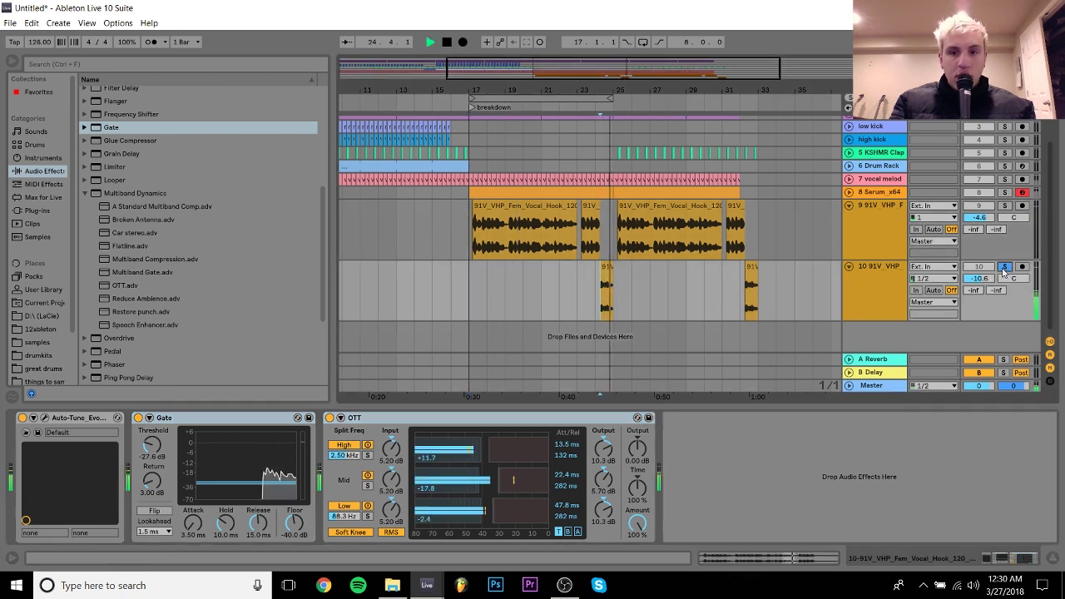
key(space)
click(1004, 266)
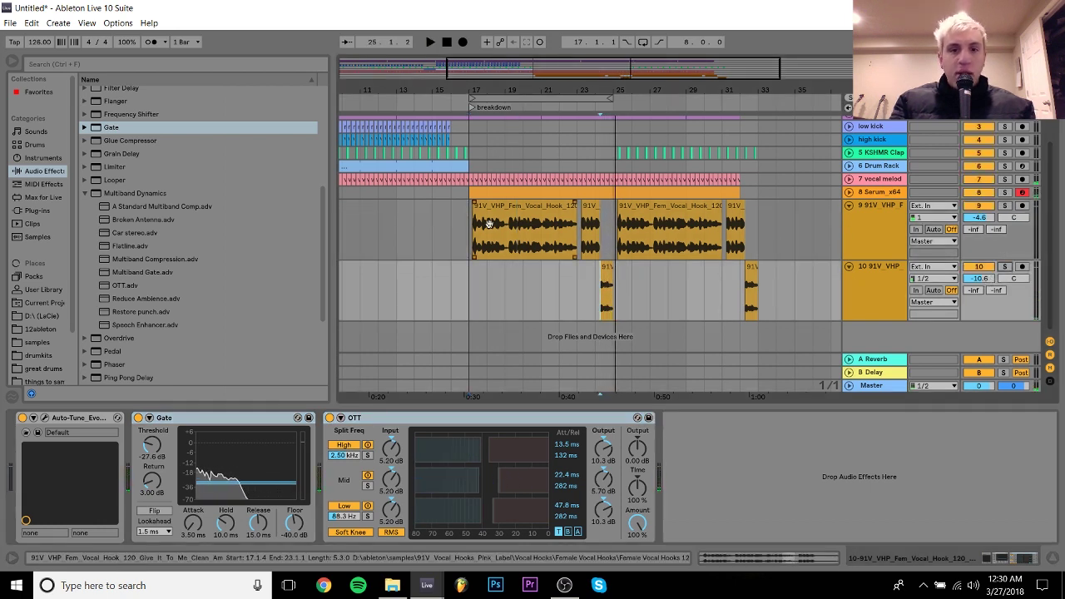
Play the breakdown from bar 17, select the first vocal hook section from bars 17 to 25, and turn on looping
click(464, 241)
key(space)
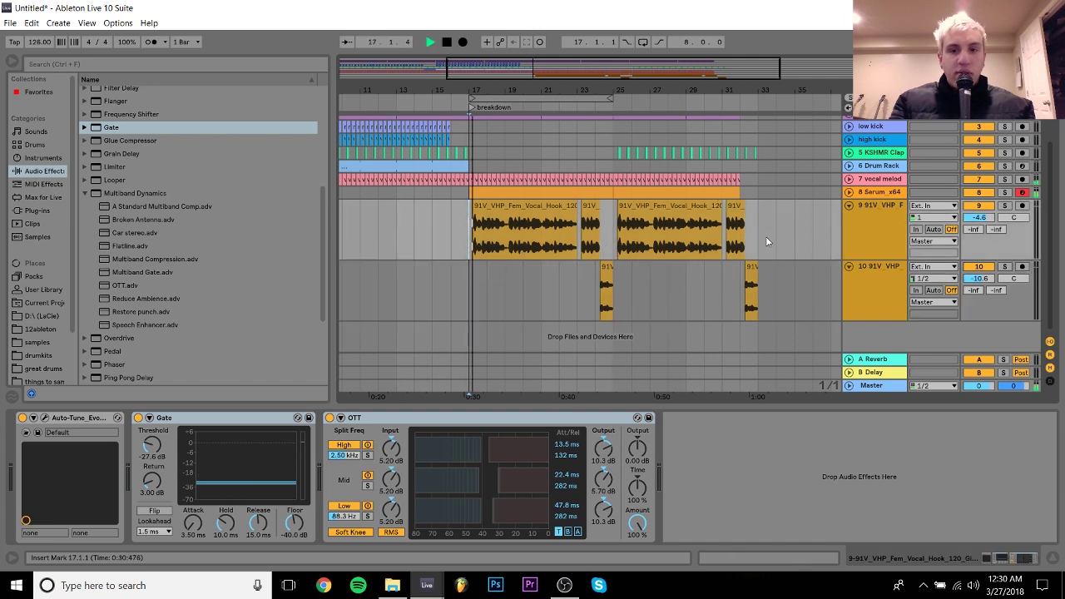
shift+click(766, 241)
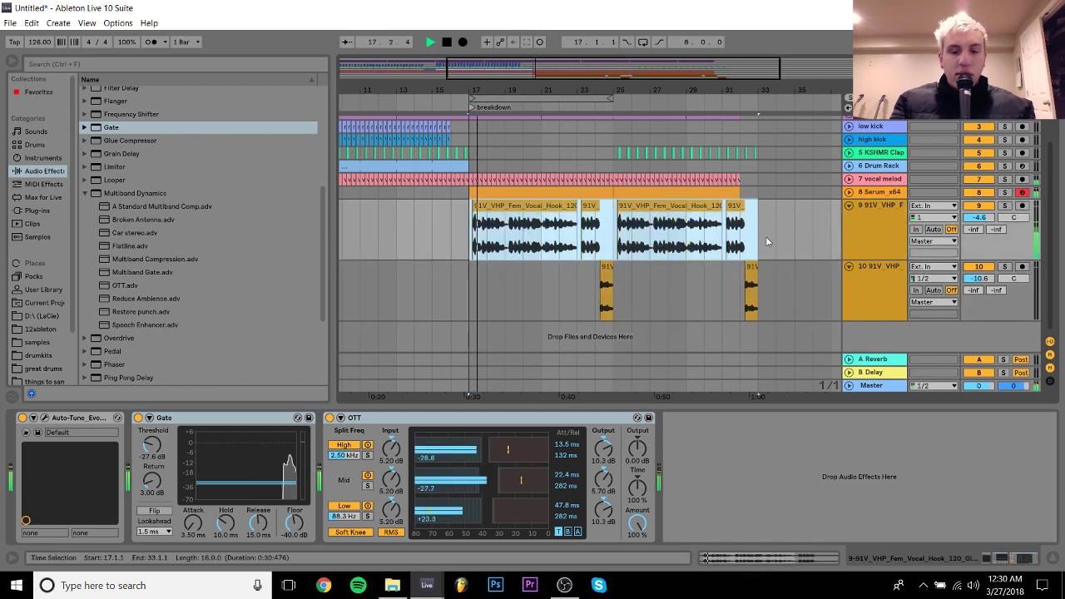
shift+click(611, 232)
drag(610, 232, 470, 225)
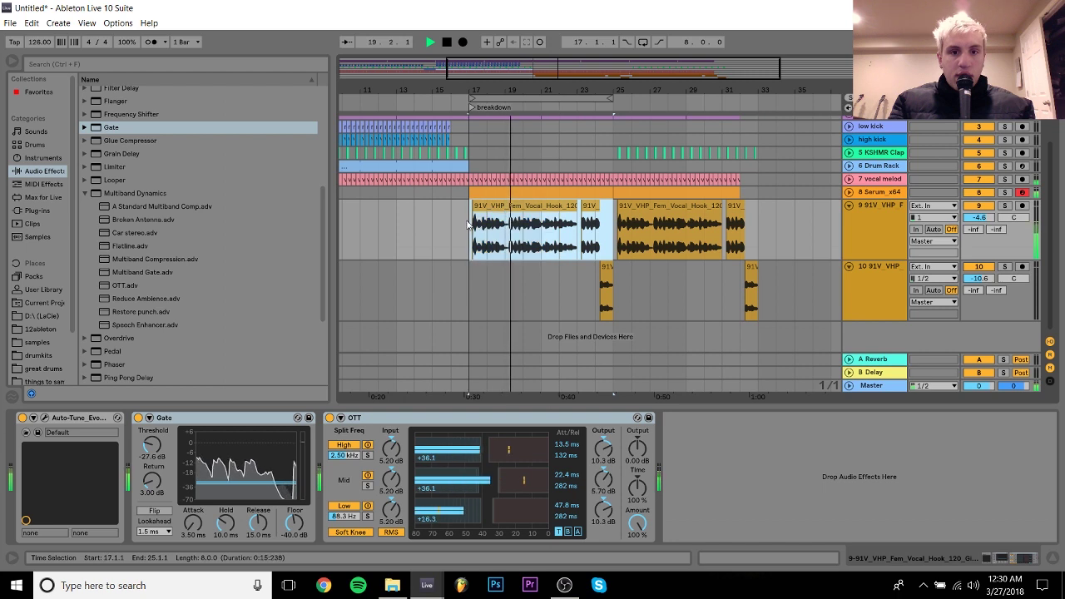
key(space)
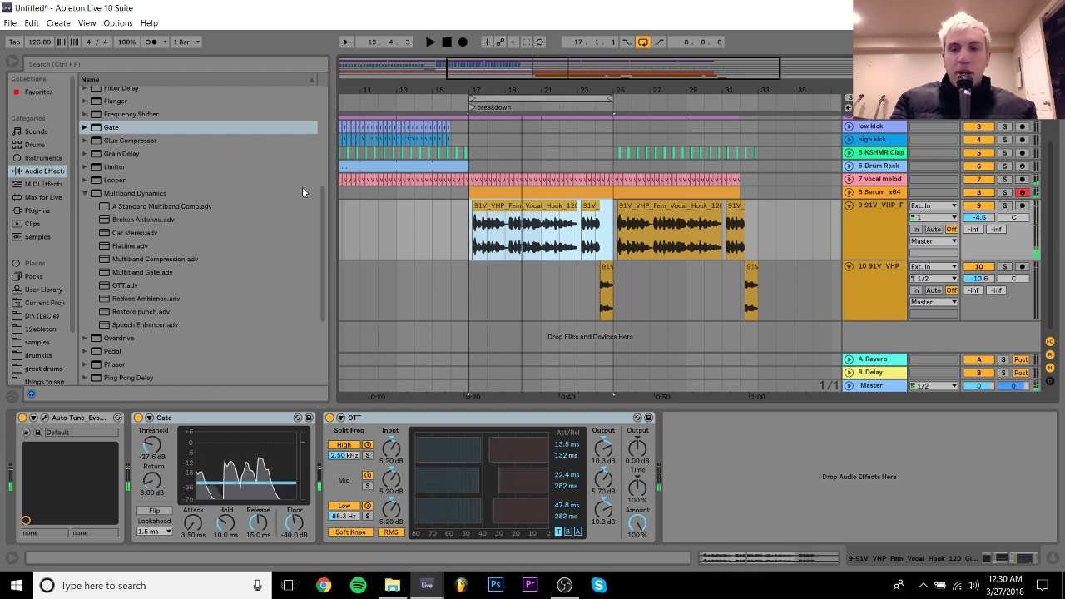
Try the Speech Enhancer preset in place of OTT on the first vocal hook track while playing, and undo the swap
click(884, 221)
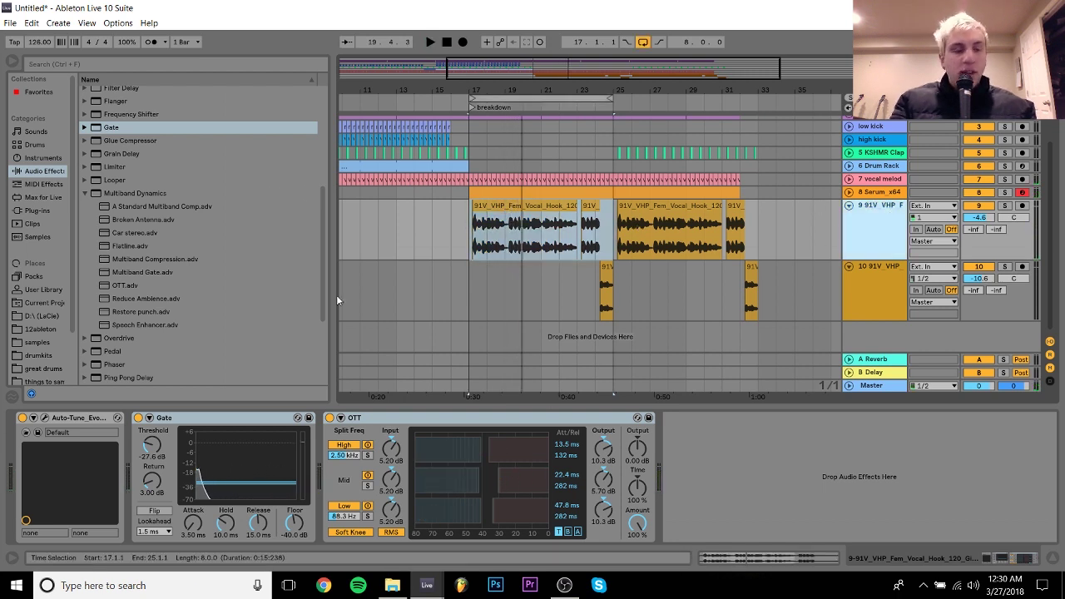
click(43, 210)
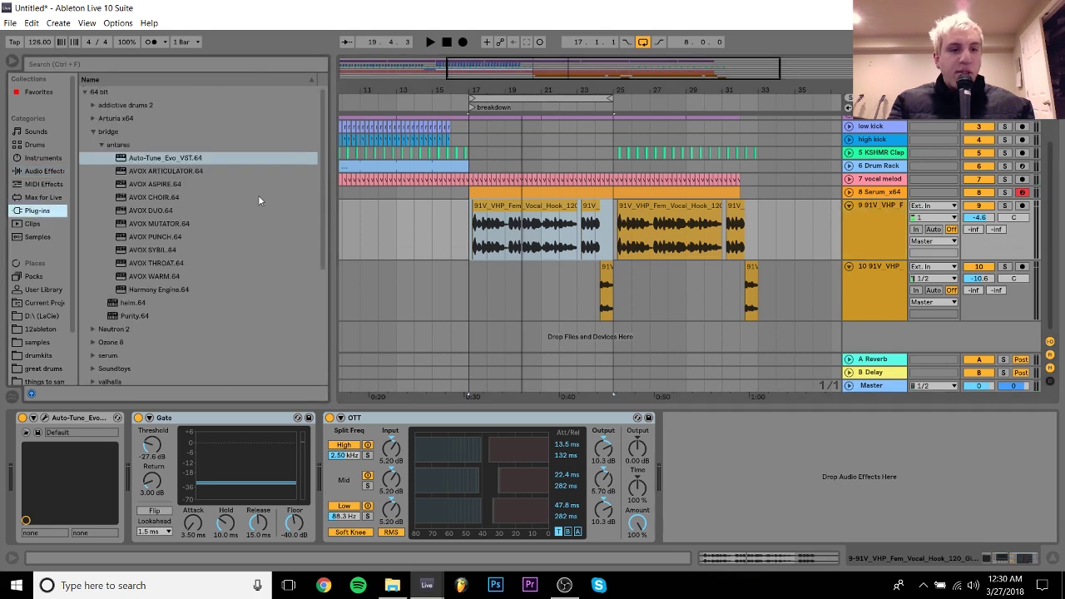
click(94, 131)
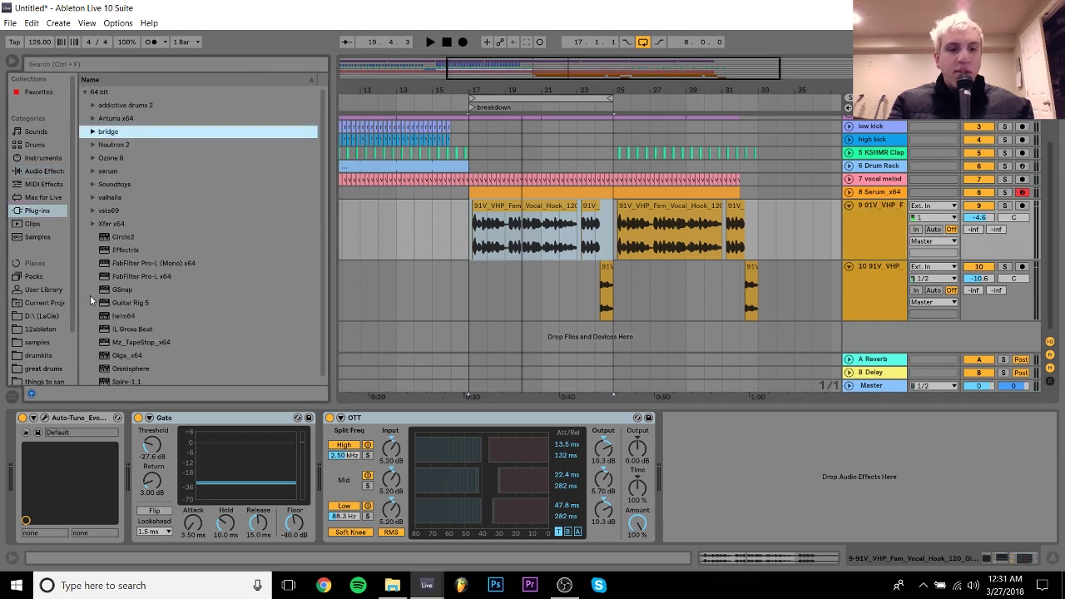
click(41, 170)
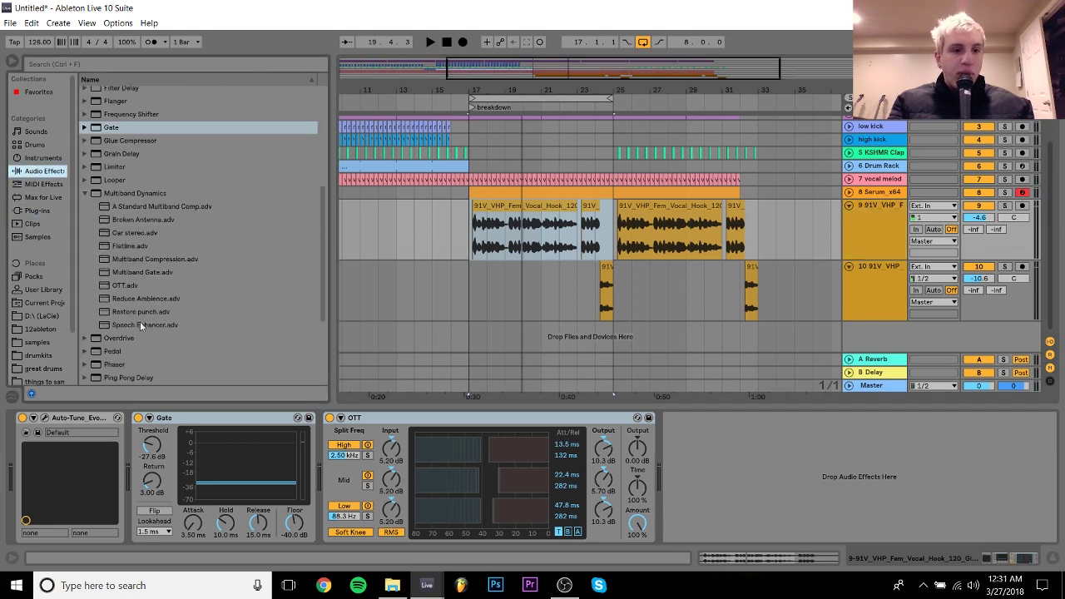
drag(135, 325, 469, 491)
key(space)
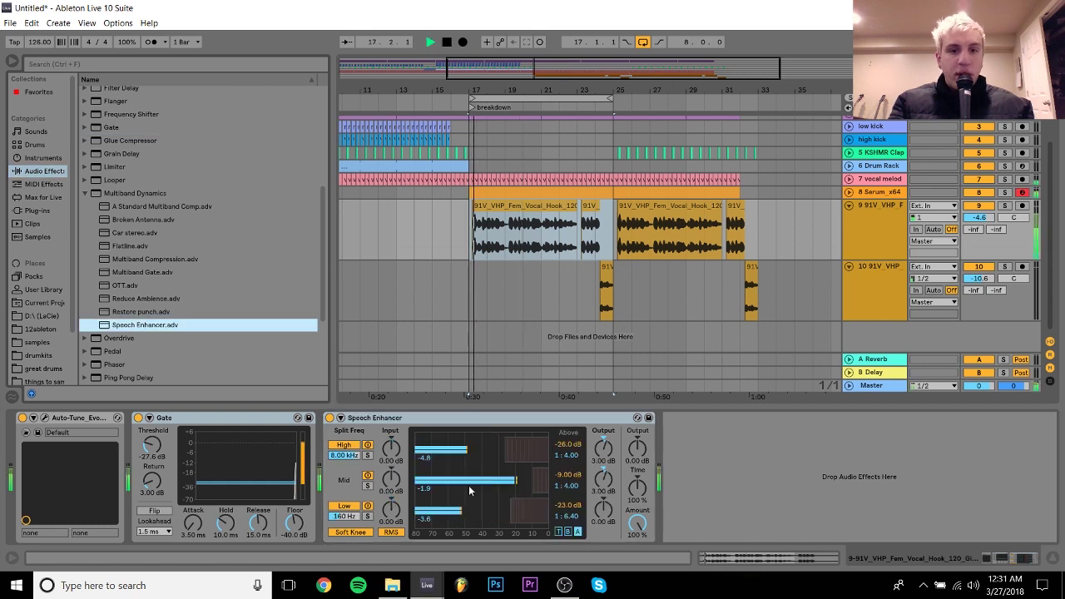
key(ctrl+z)
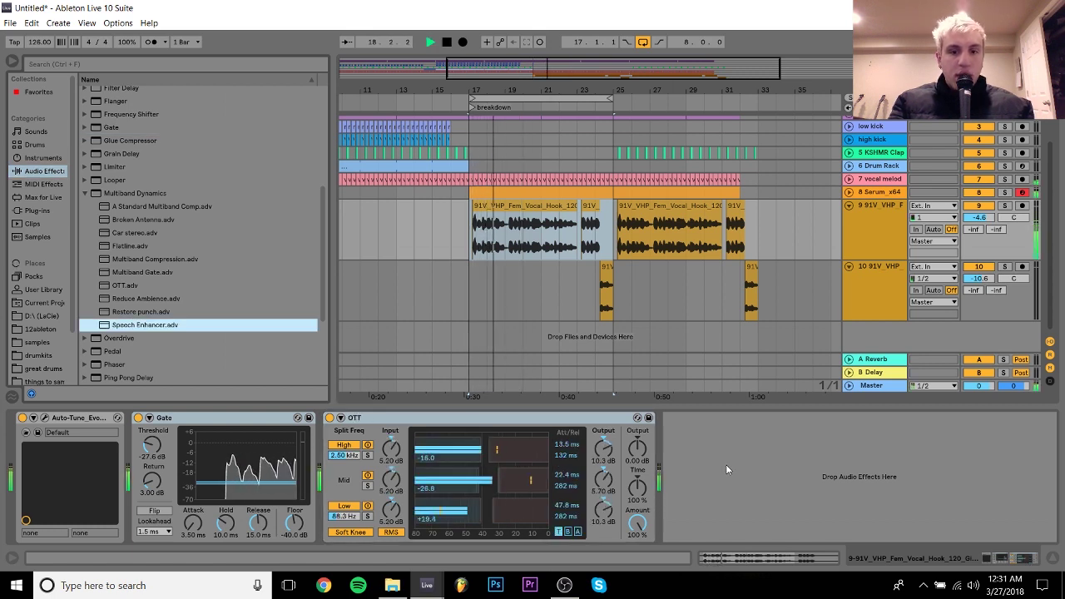
Set the first vocal hook track's volume to -4.0 dB and the second's to -7.9 dB while playing the breakdown
double_click(980, 219)
key(space)
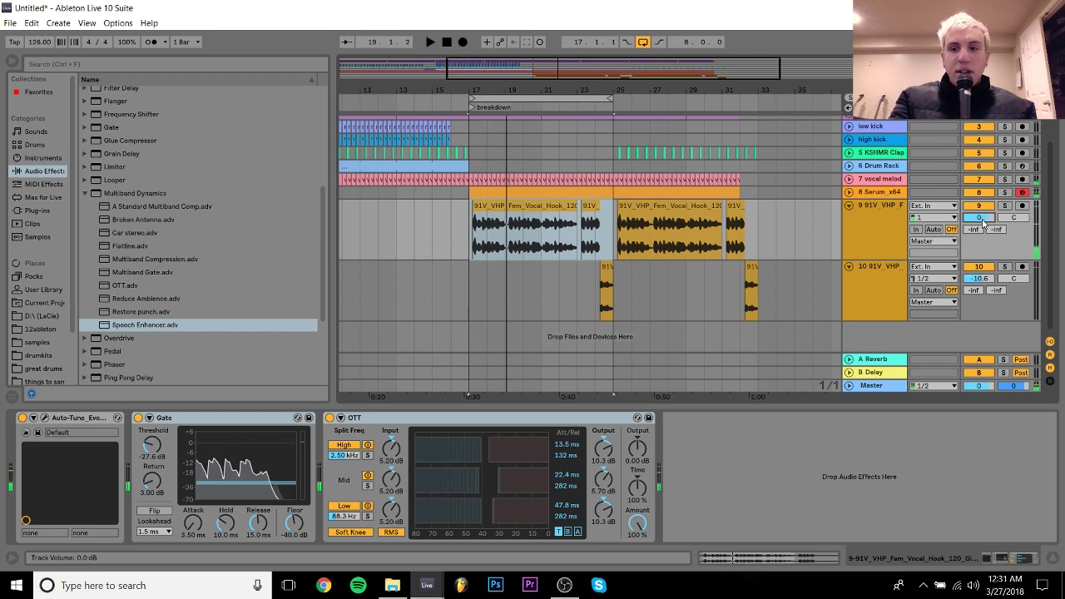
key(space)
drag(982, 220, 982, 257)
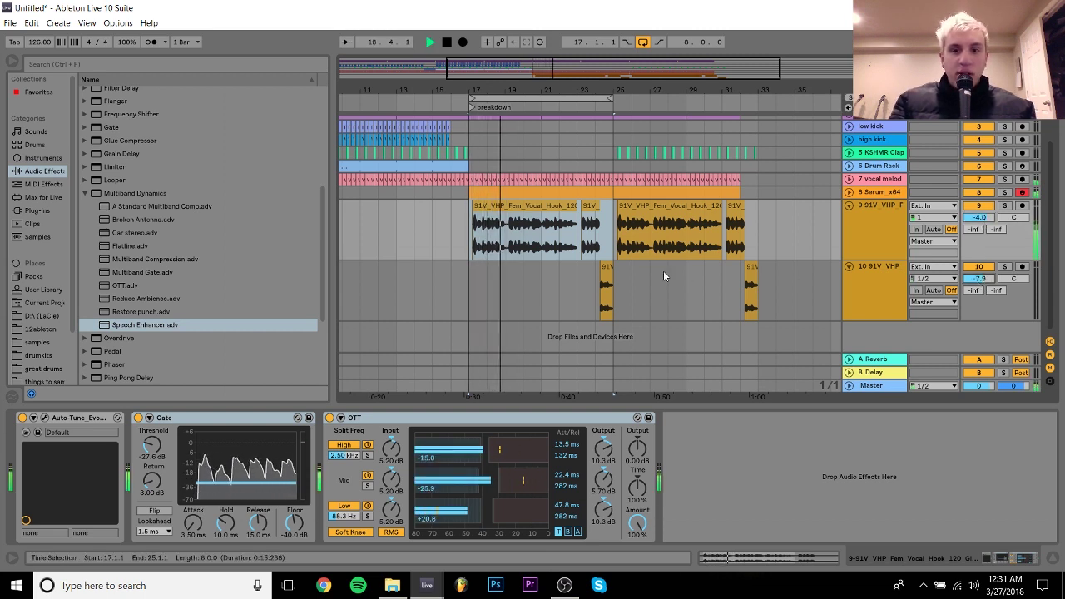
click(598, 277)
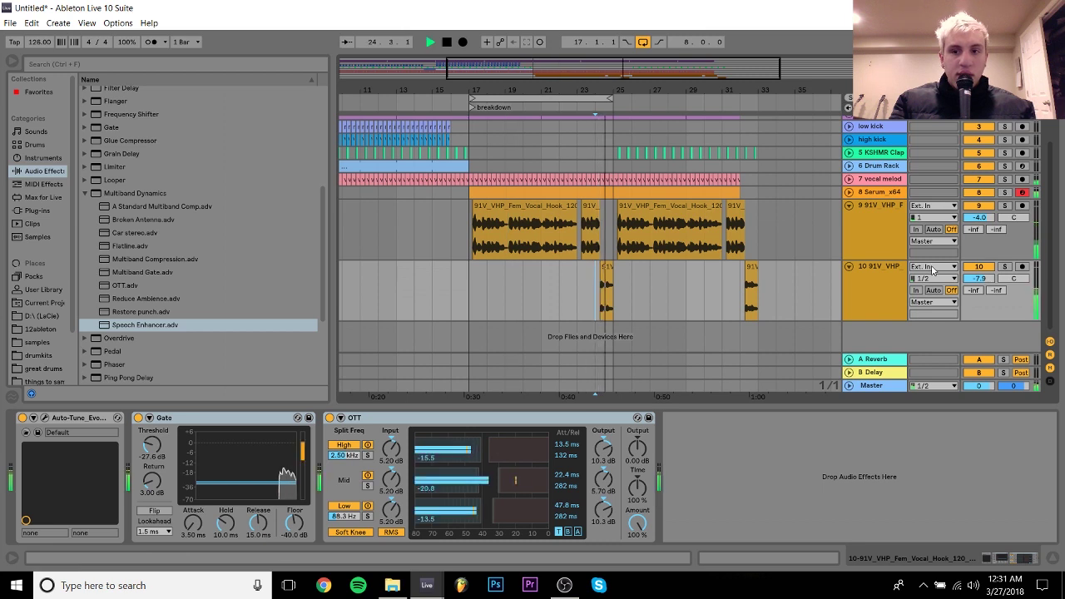
Stop playback and add the ValhallaVintageVerb plug-in after OTT on the first vocal hook track
click(885, 219)
key(space)
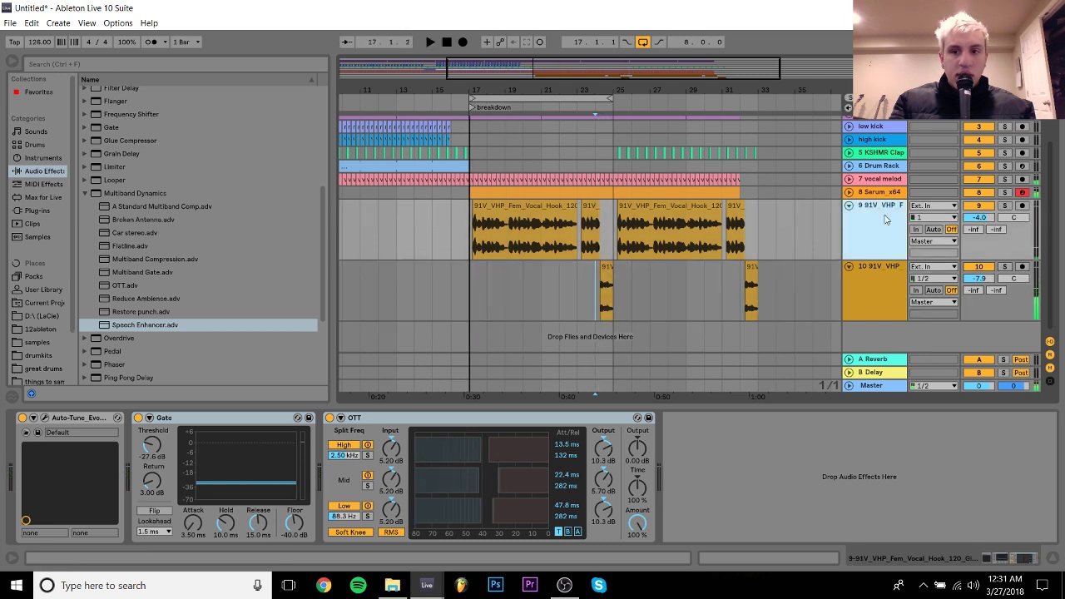
click(37, 210)
click(92, 197)
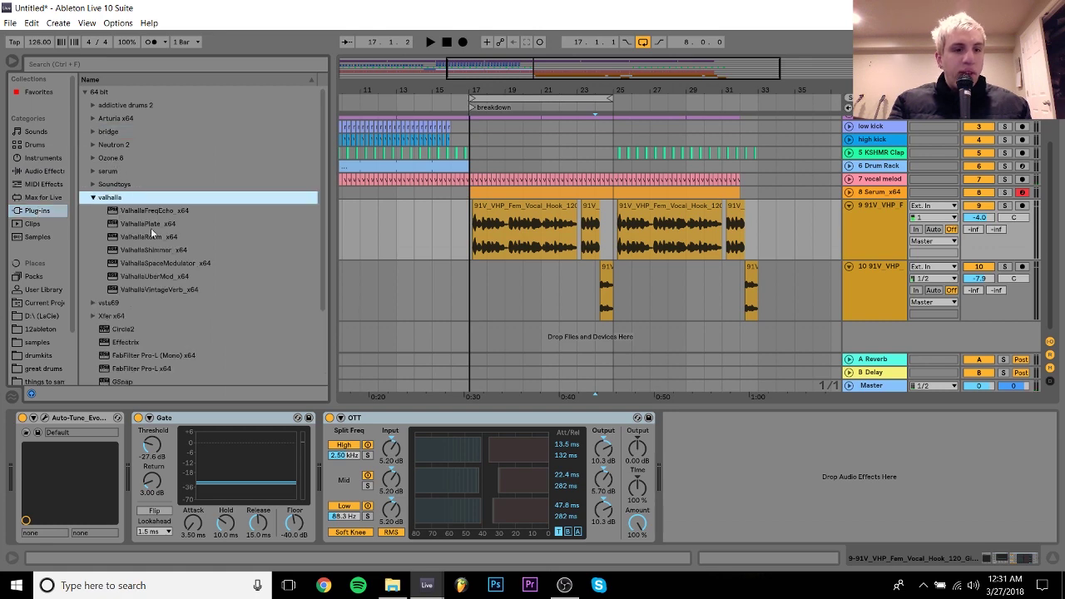
click(161, 289)
drag(581, 442, 581, 442)
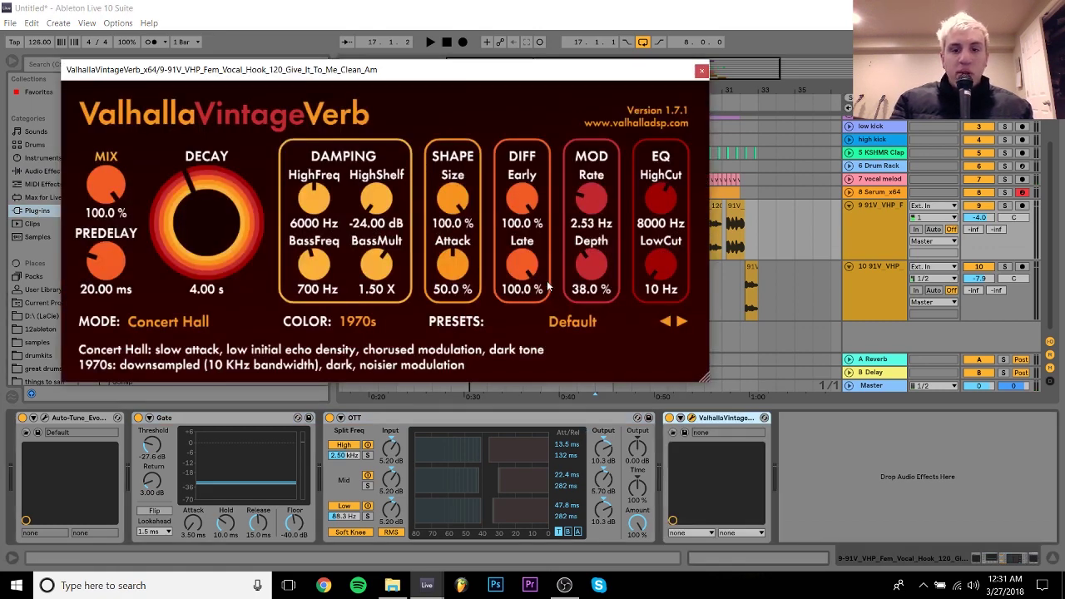
Set the reverb's mix to 14% and decay to 3.10 s with the first vocal hook soloed, and copy it to the second vocal hook track
drag(112, 180, 110, 331)
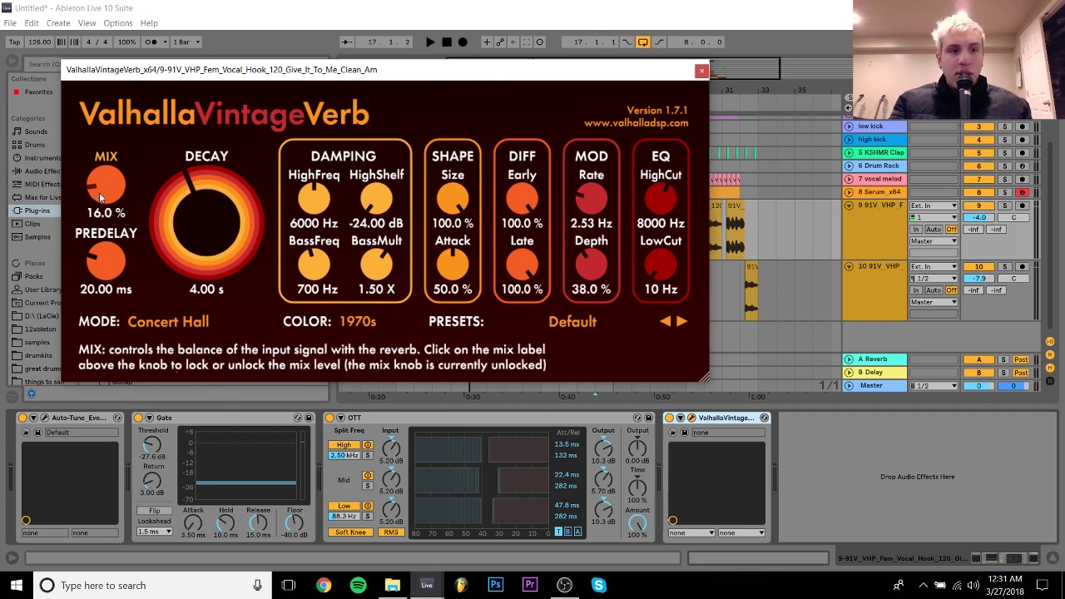
scroll(196, 230, down, 2)
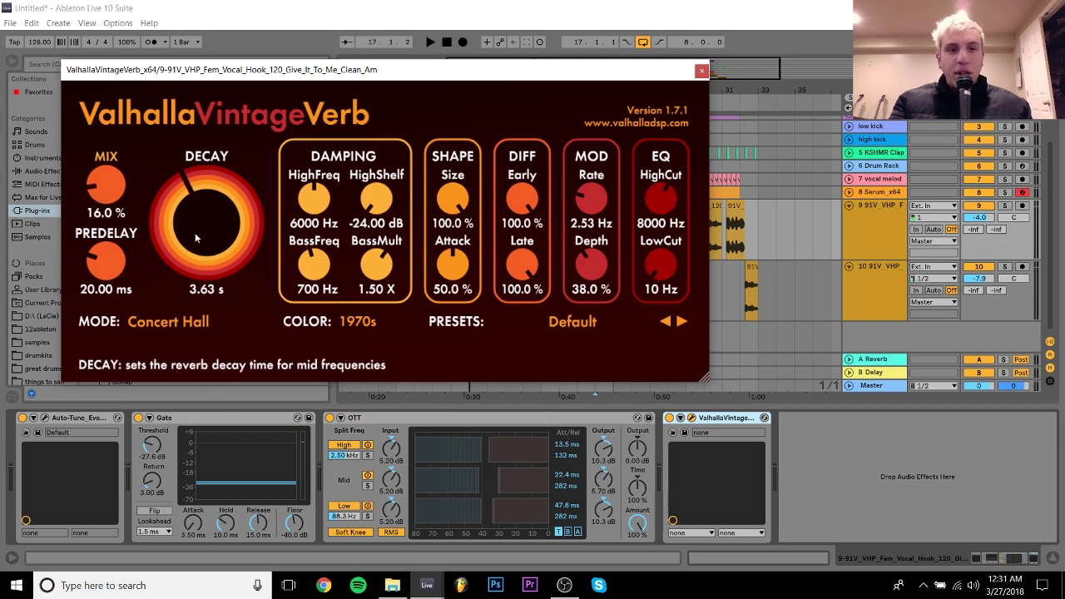
scroll(203, 230, down, 3)
key(space)
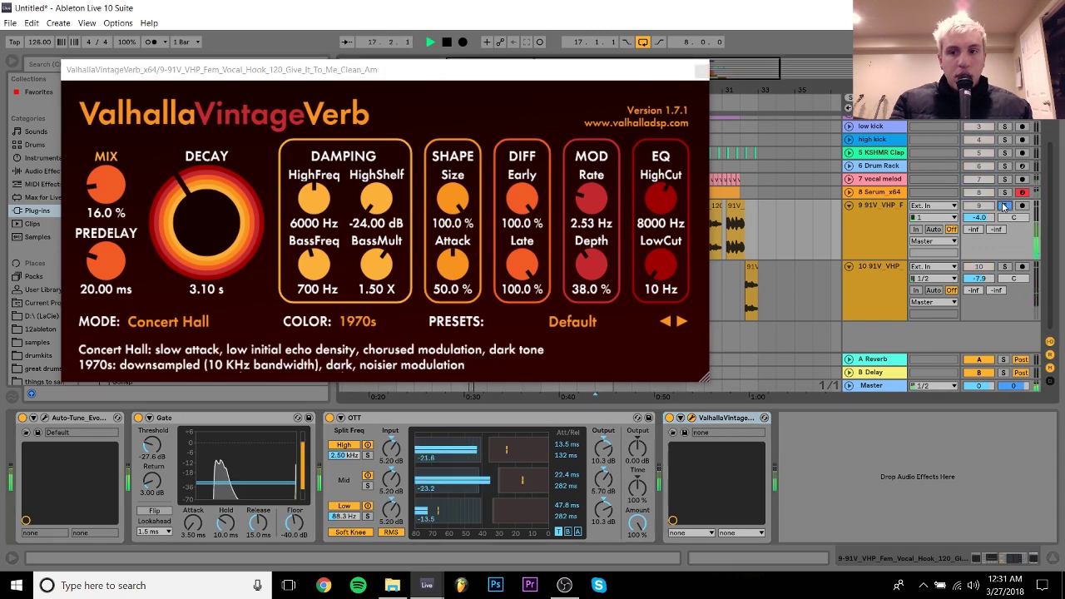
scroll(116, 194, down, 2)
scroll(116, 194, up, 1)
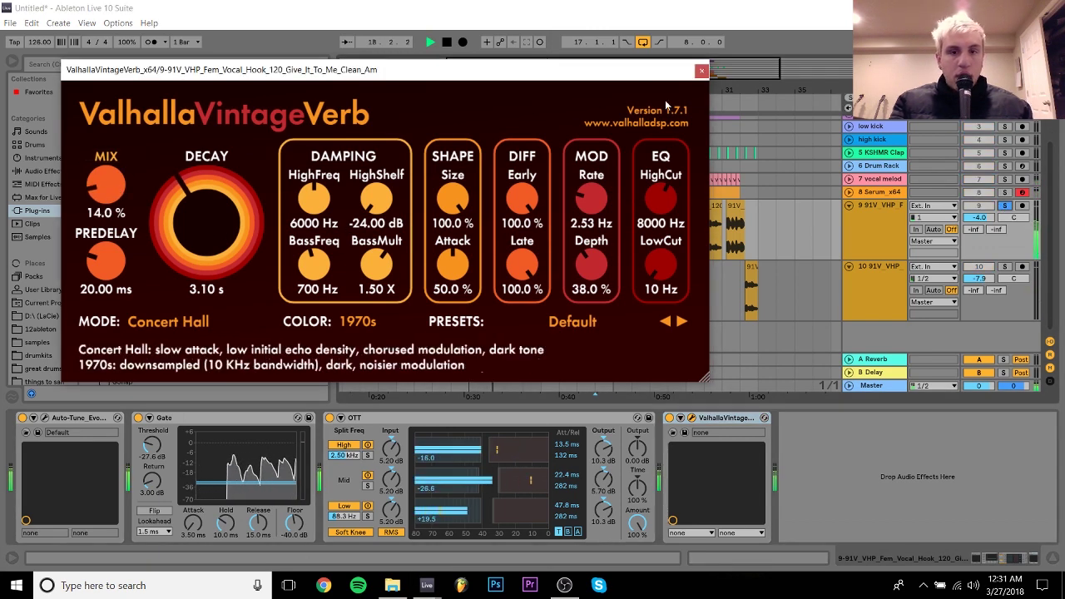
click(702, 70)
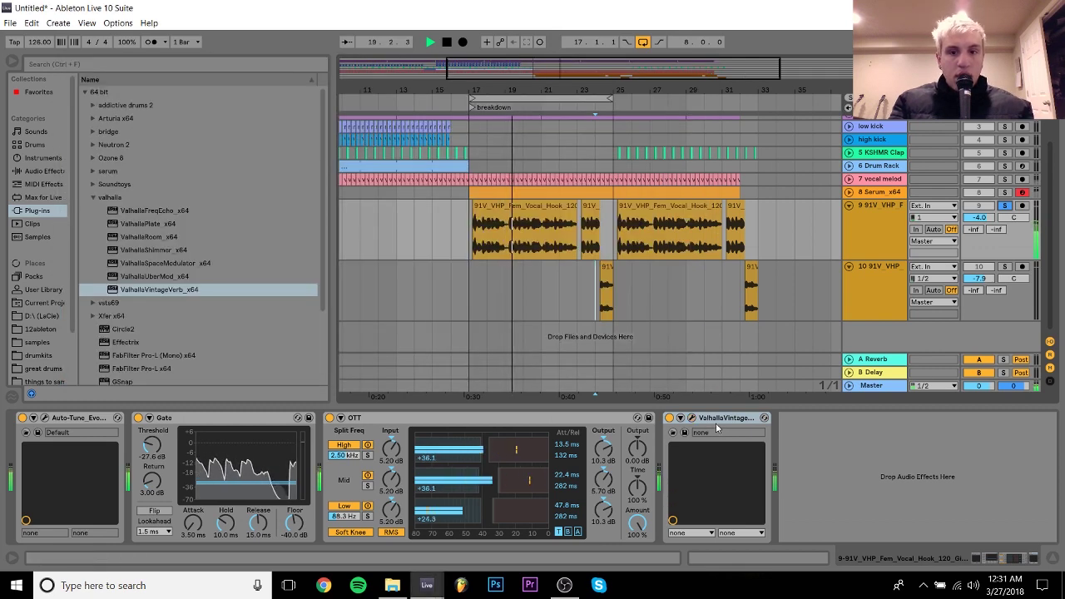
click(610, 302)
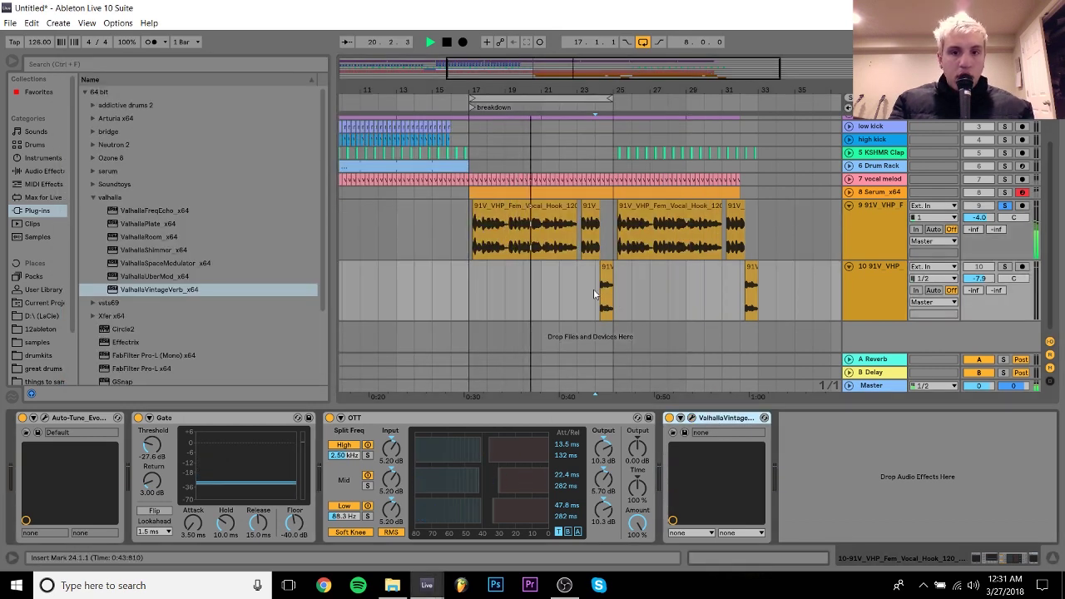
Add an EQ Eight to the first vocal hook track and place it between OTT and the reverb
click(857, 233)
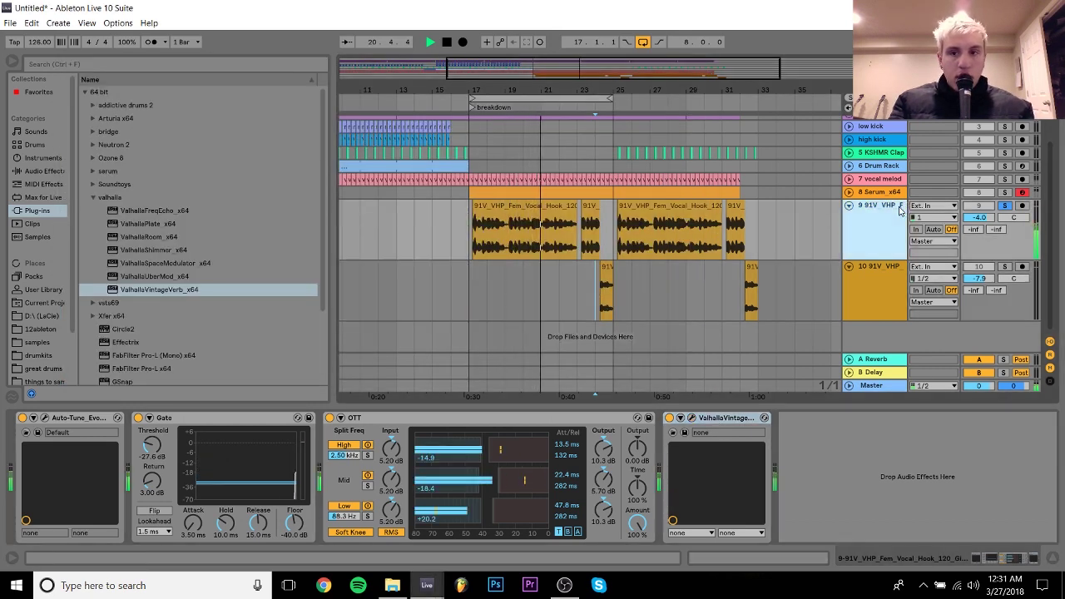
click(42, 171)
scroll(319, 153, up, 5)
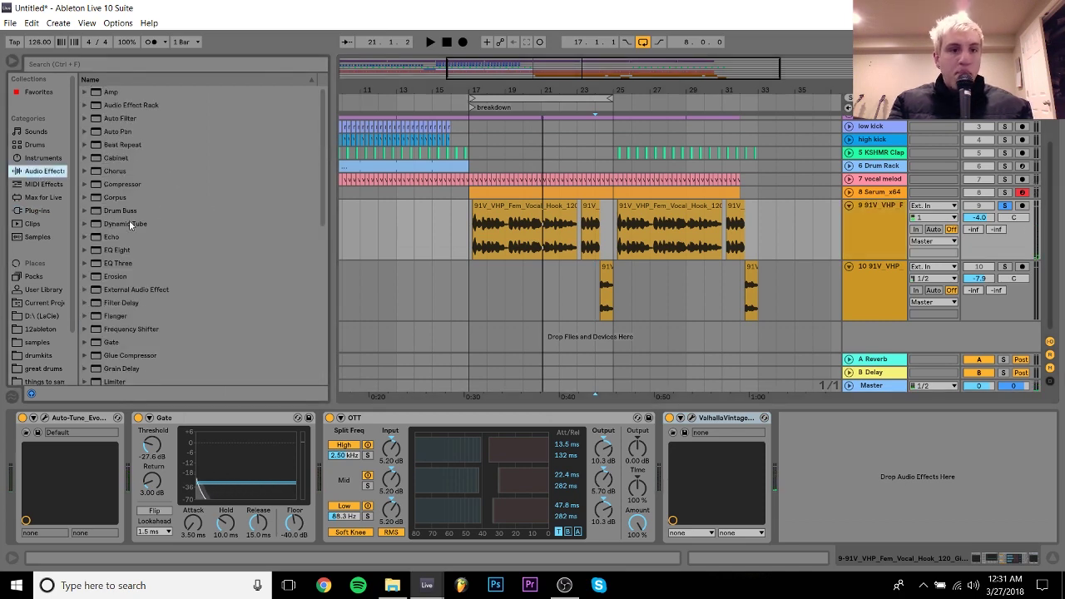
drag(117, 250, 866, 472)
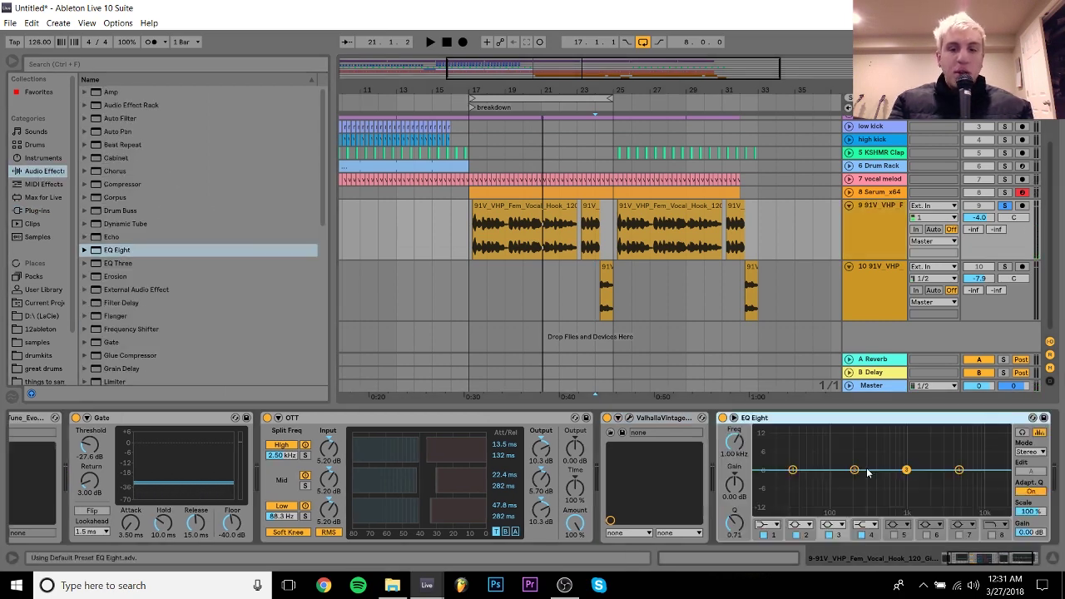
drag(790, 423, 659, 487)
Make EQ Eight's band 1 a low cut at 240 Hz on the first vocal hook track while playing, with the reverb off
key(space)
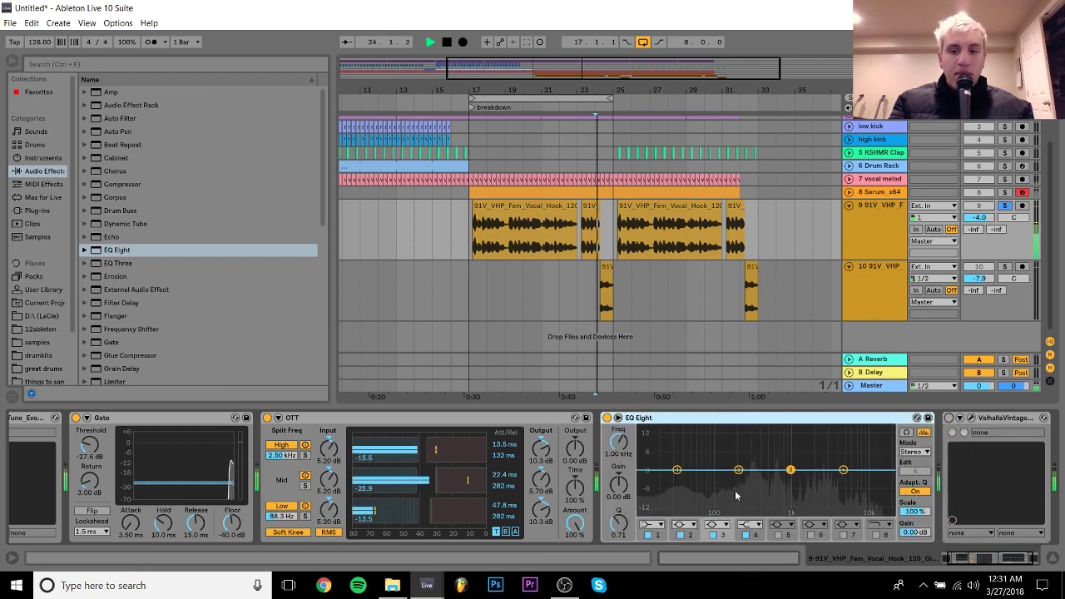
click(650, 524)
click(653, 458)
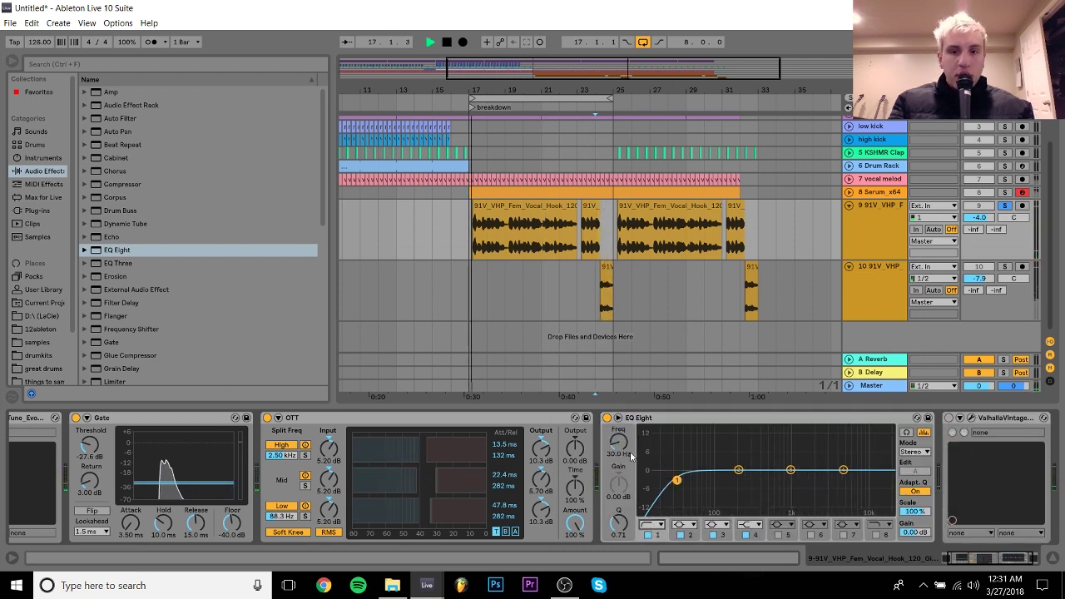
drag(677, 470, 733, 479)
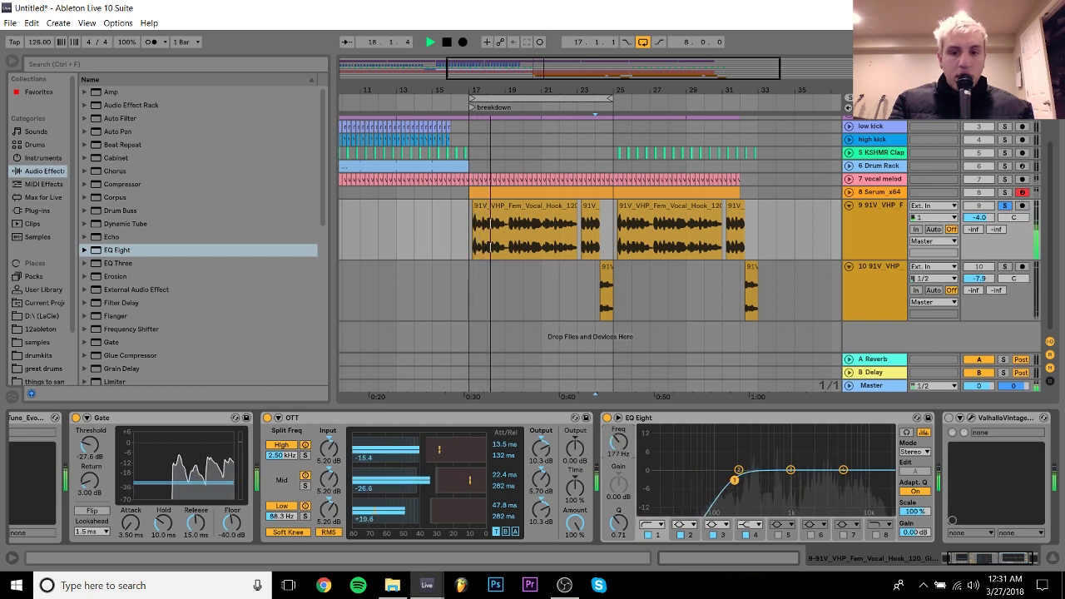
drag(606, 450, 608, 442)
Copy the EQ Eight to the second vocal hook track and set its low cut to 130 Hz
click(646, 419)
click(629, 293)
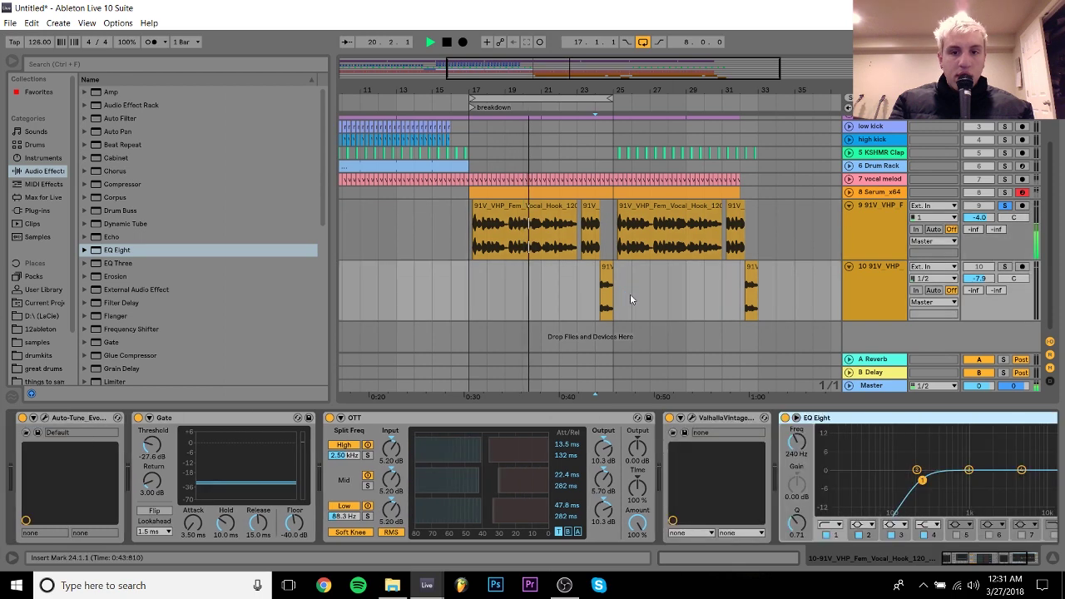
drag(796, 443, 796, 456)
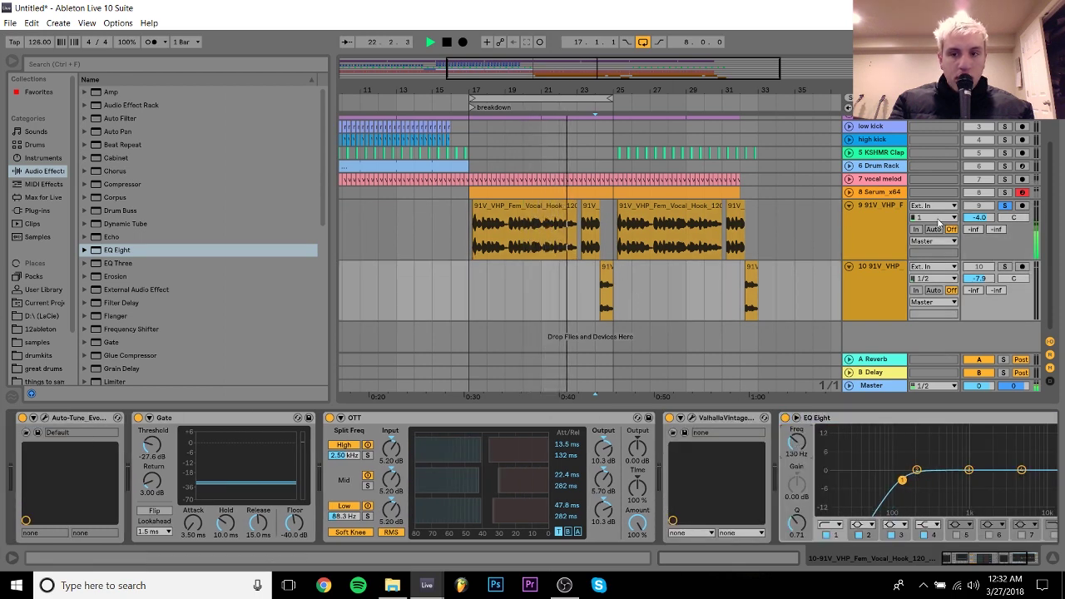
Solo the second vocal hook track as well and move its reverb behind the EQ Eight
click(894, 207)
click(1005, 267)
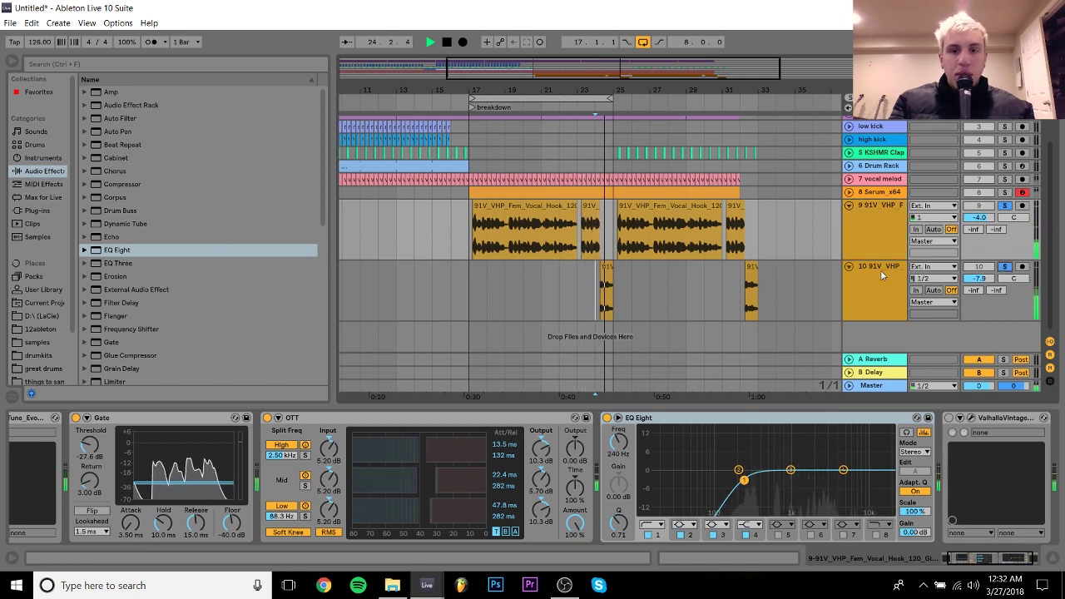
click(882, 229)
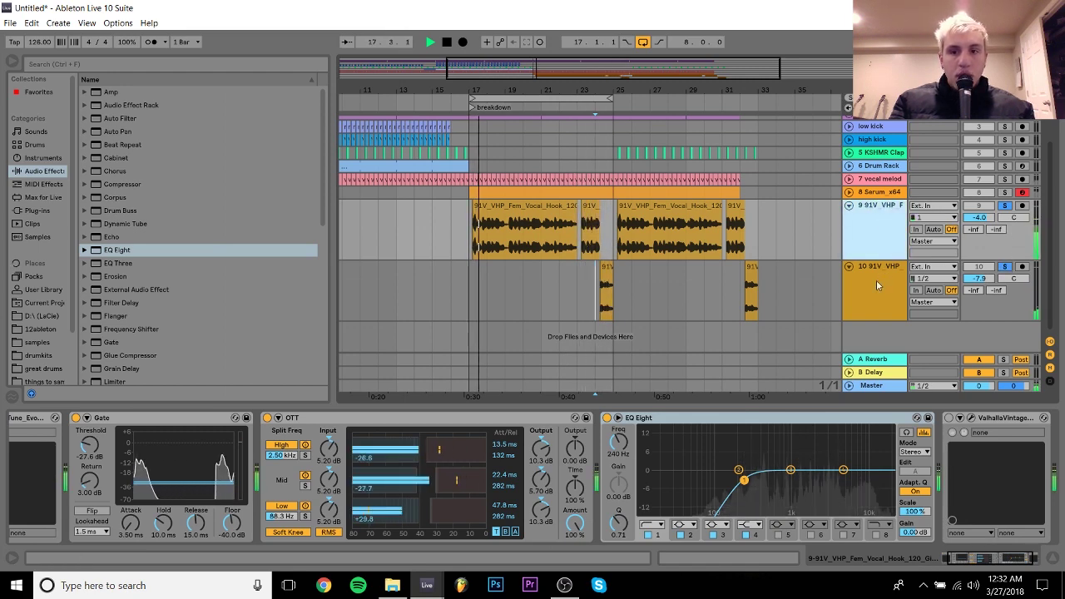
click(875, 279)
key(space)
drag(717, 419, 974, 439)
Switch the reverb on the first vocal hook track back on, play from bar 17, and check the reverb's settings
click(863, 241)
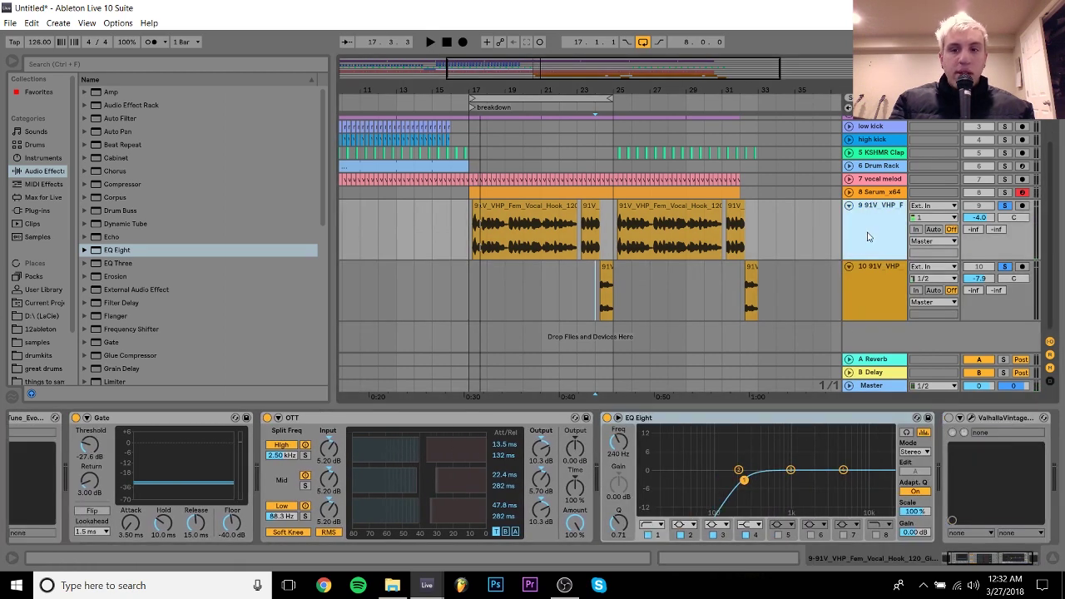
click(464, 228)
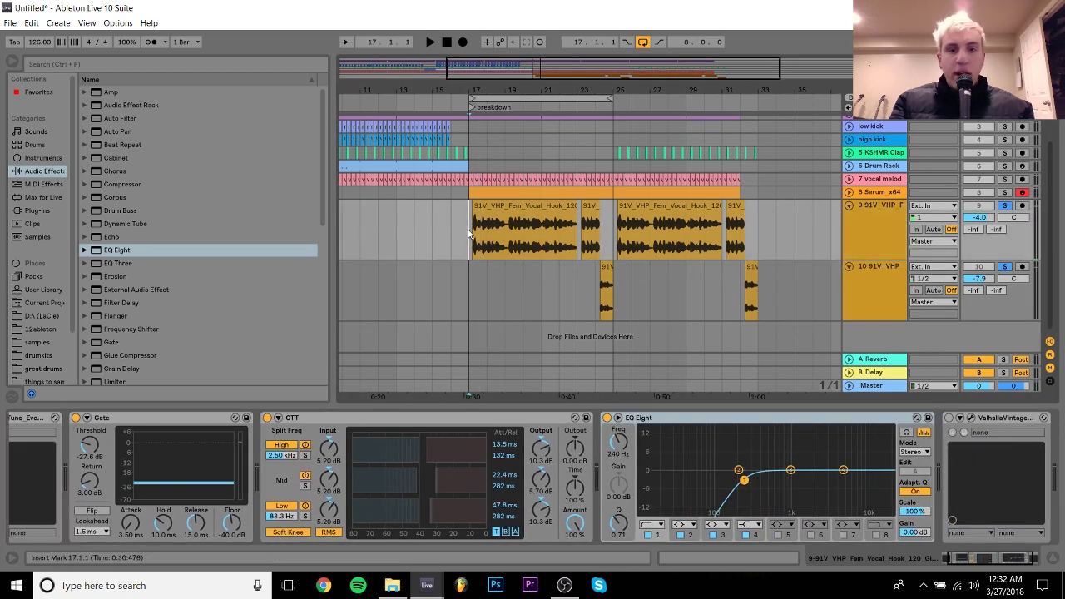
click(952, 418)
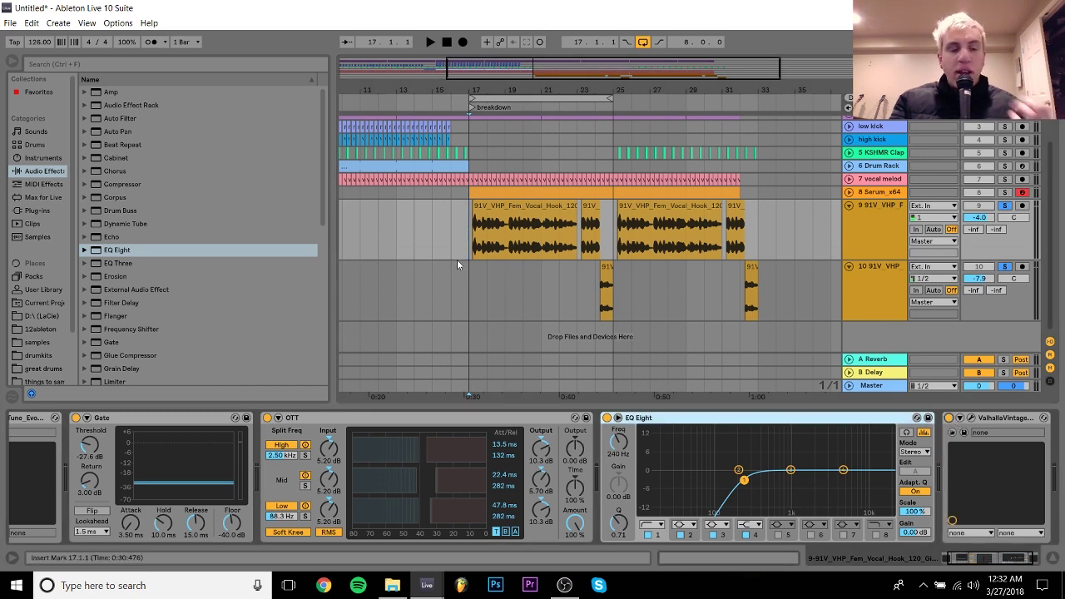
key(space)
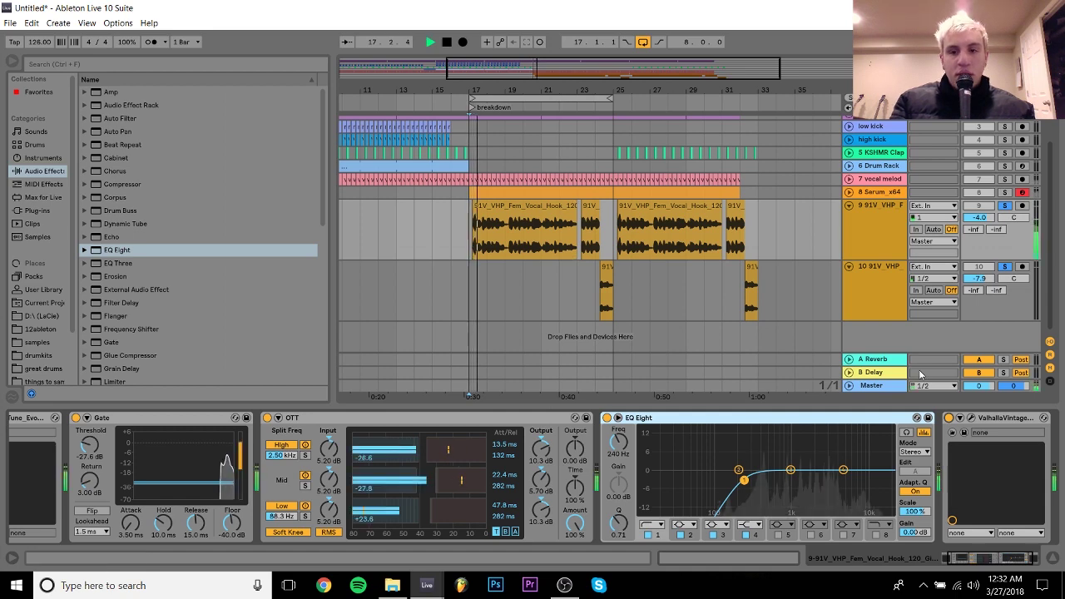
click(970, 418)
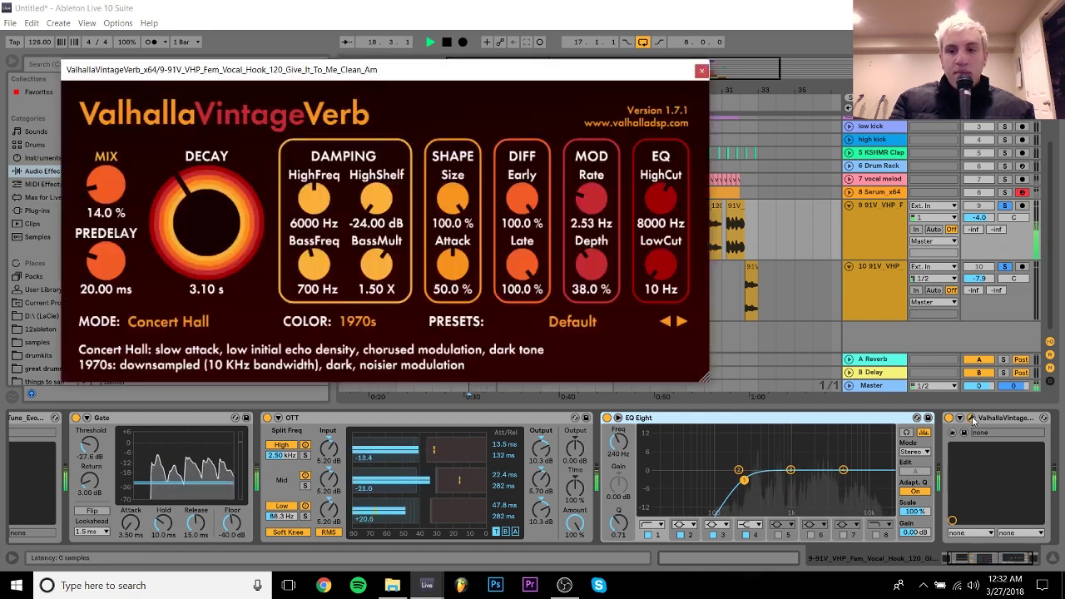
key(space)
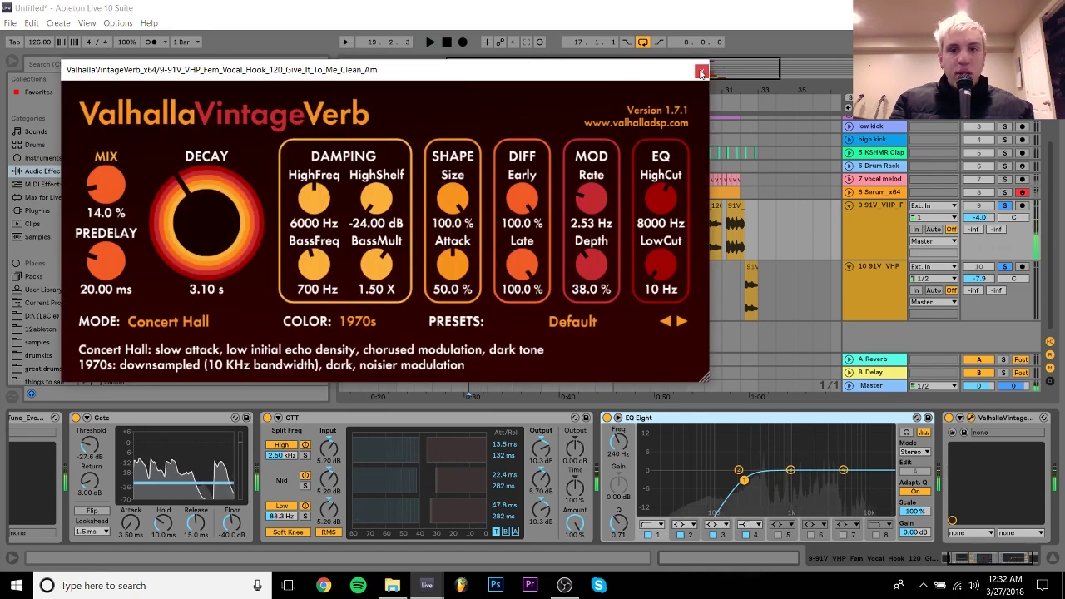
click(701, 70)
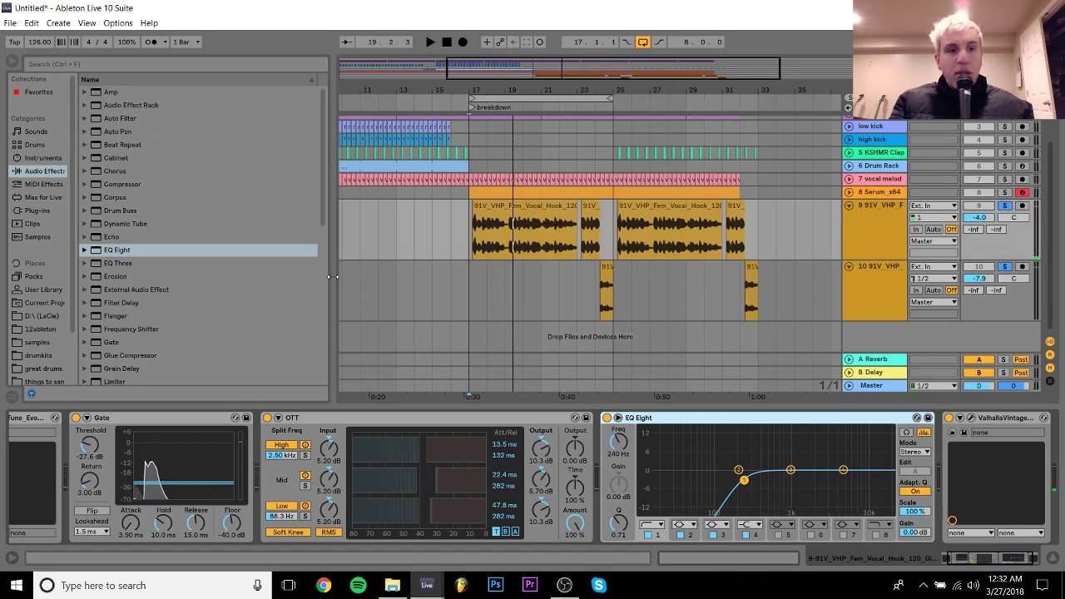
Add a Ping Pong Delay between EQ Eight and the reverb on the first vocal hook track and audition it at 21% dry/wet
drag(325, 209, 325, 272)
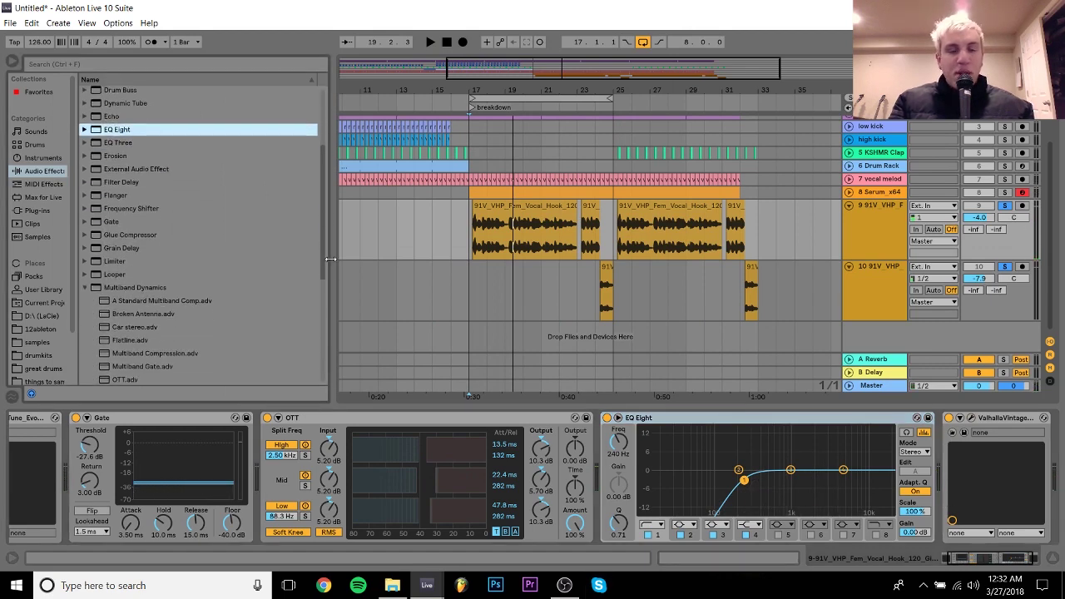
click(599, 298)
click(466, 234)
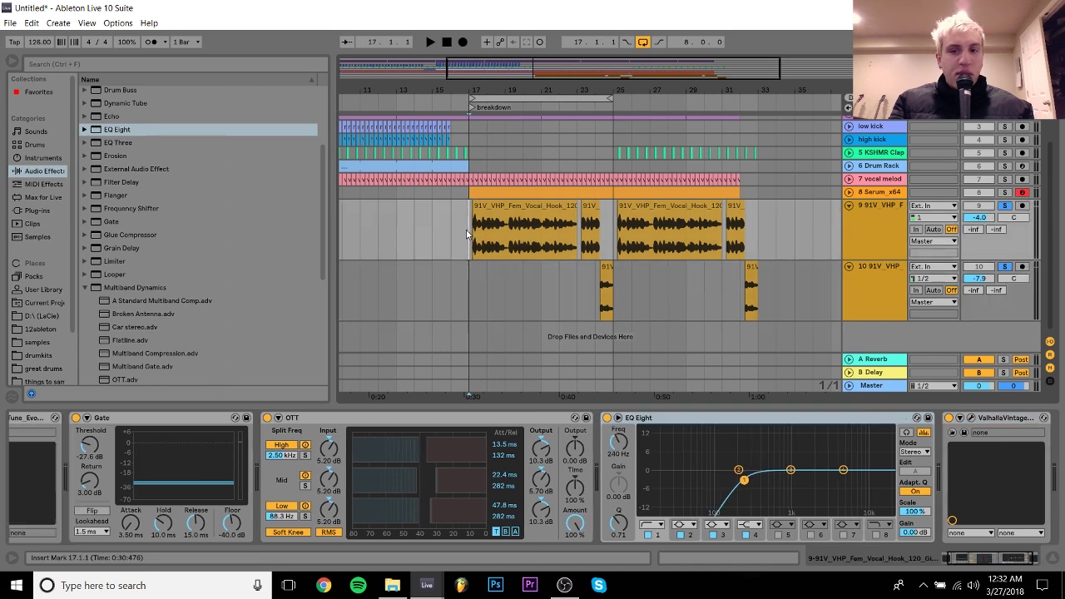
click(506, 274)
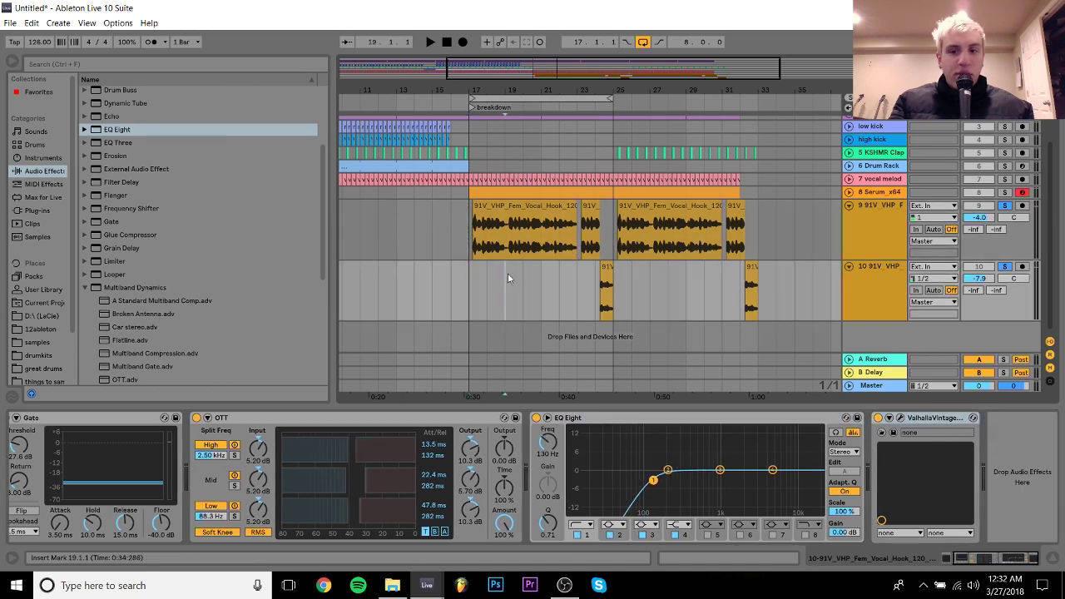
click(465, 247)
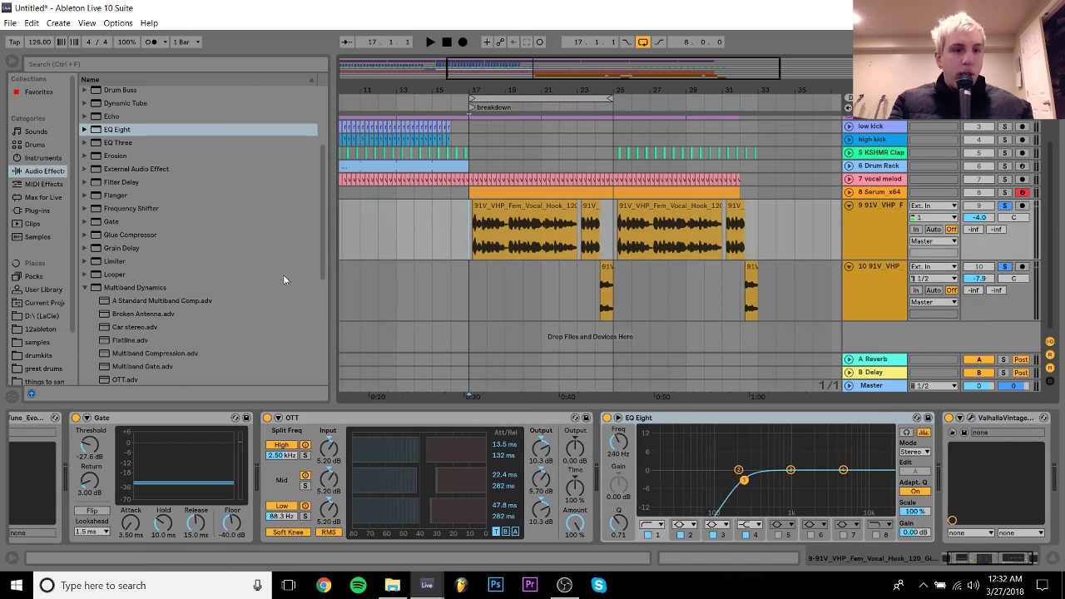
click(94, 288)
click(86, 287)
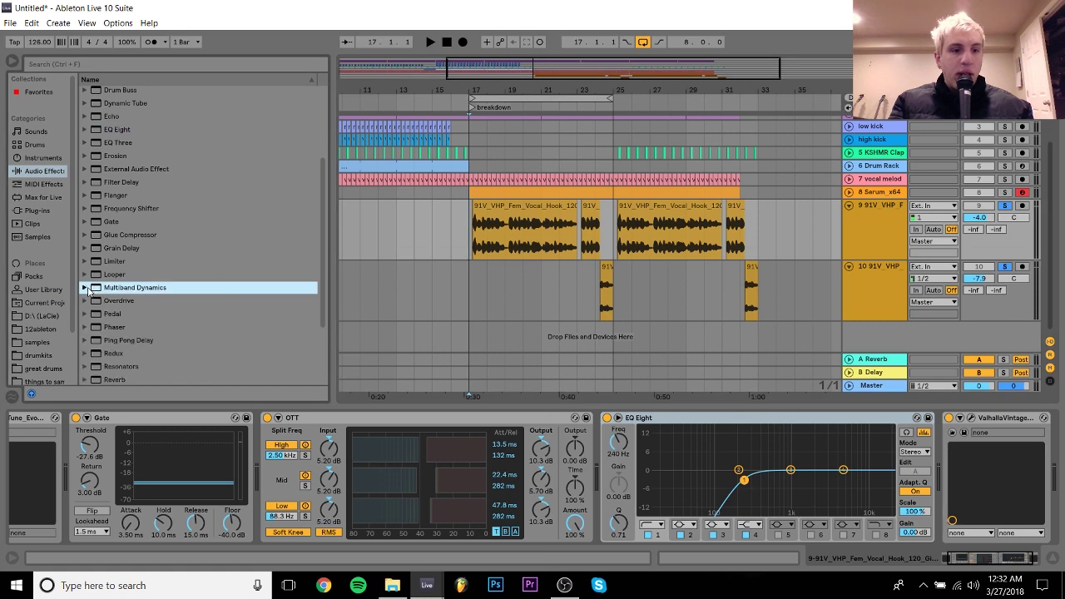
click(129, 339)
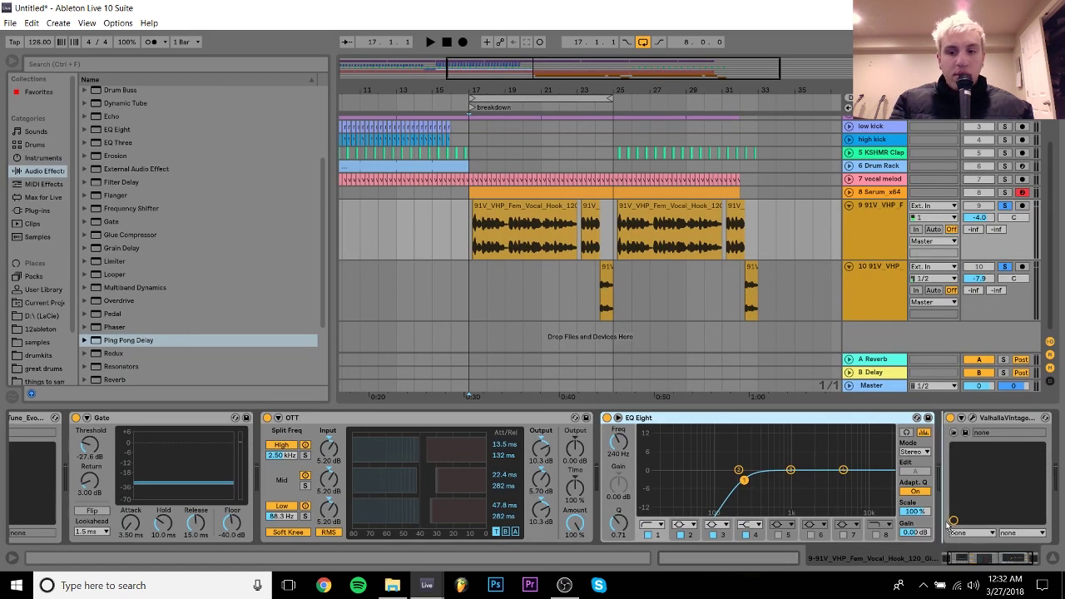
drag(948, 524, 992, 531)
click(1005, 480)
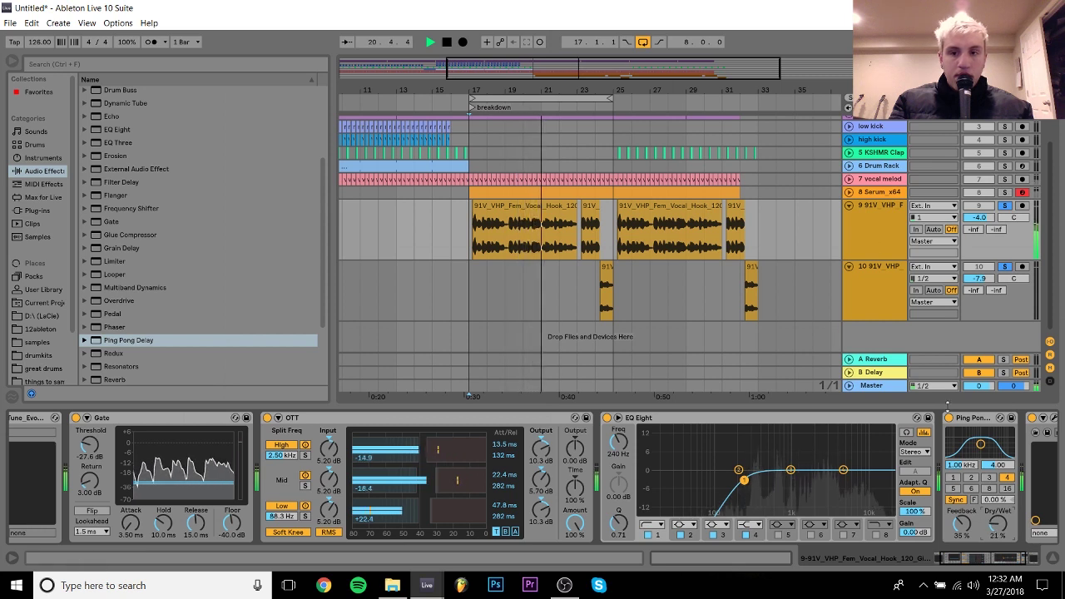
key(space)
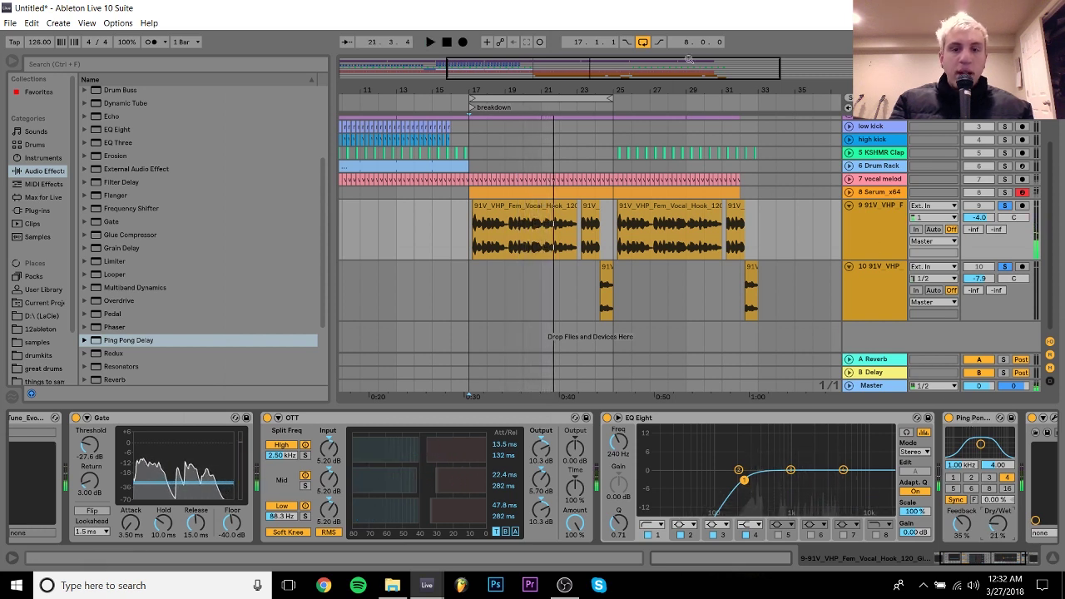
Copy the Ping Pong Delay from the first vocal hook track to the second one
drag(617, 79, 633, 110)
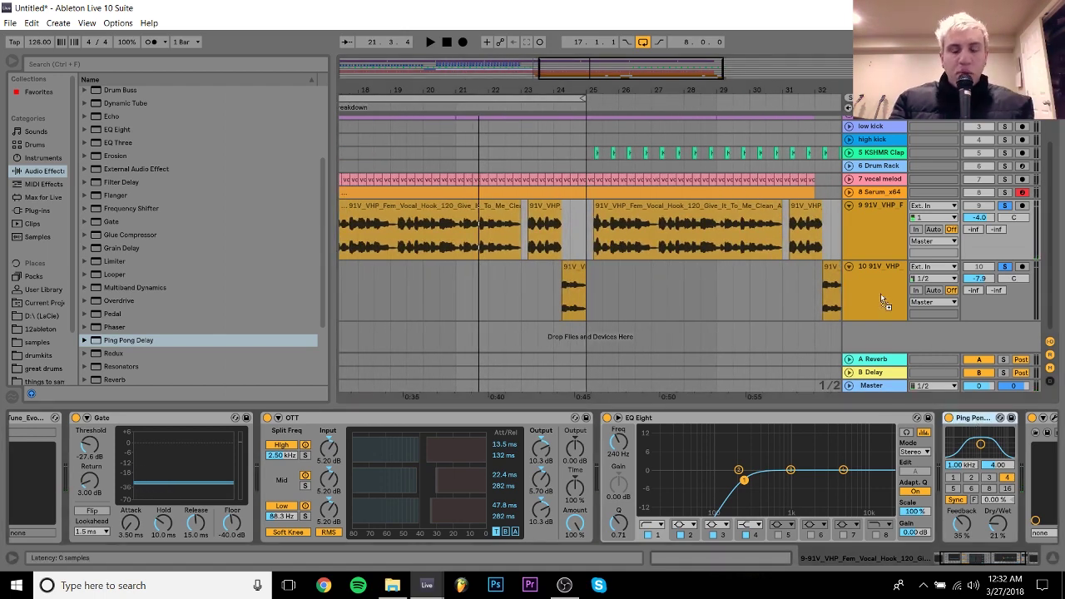
Group the two vocal hook tracks and ungroup them again
drag(866, 294, 867, 294)
click(860, 225)
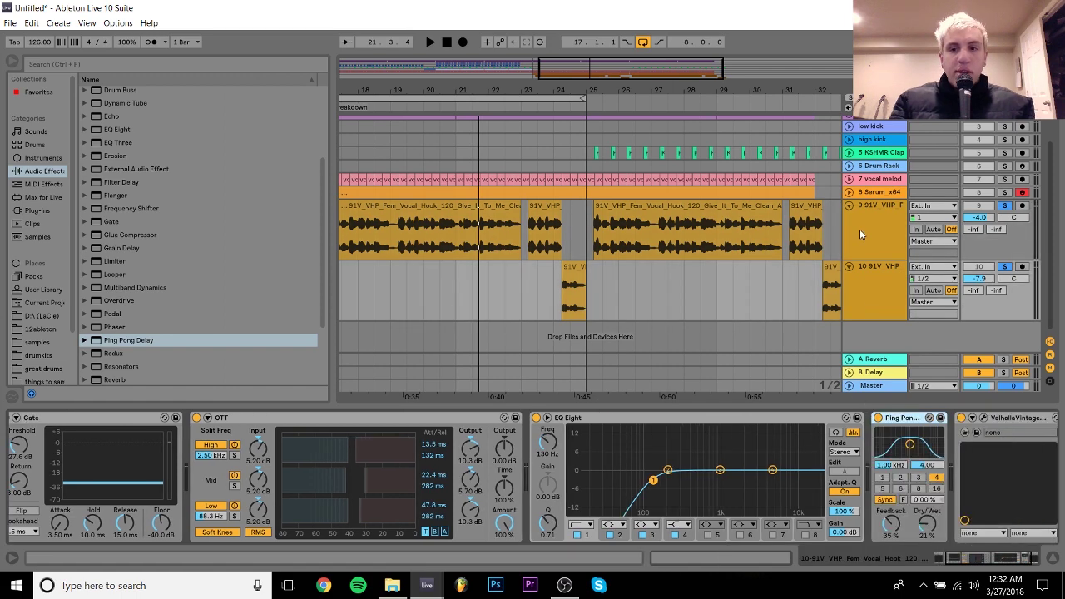
key(ctrl+g)
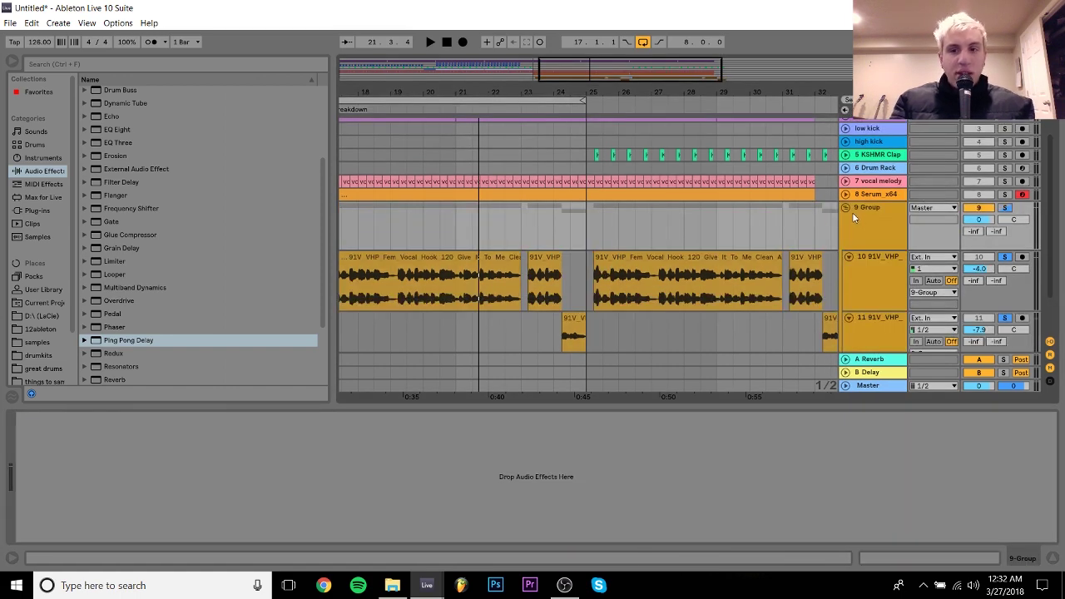
click(854, 302)
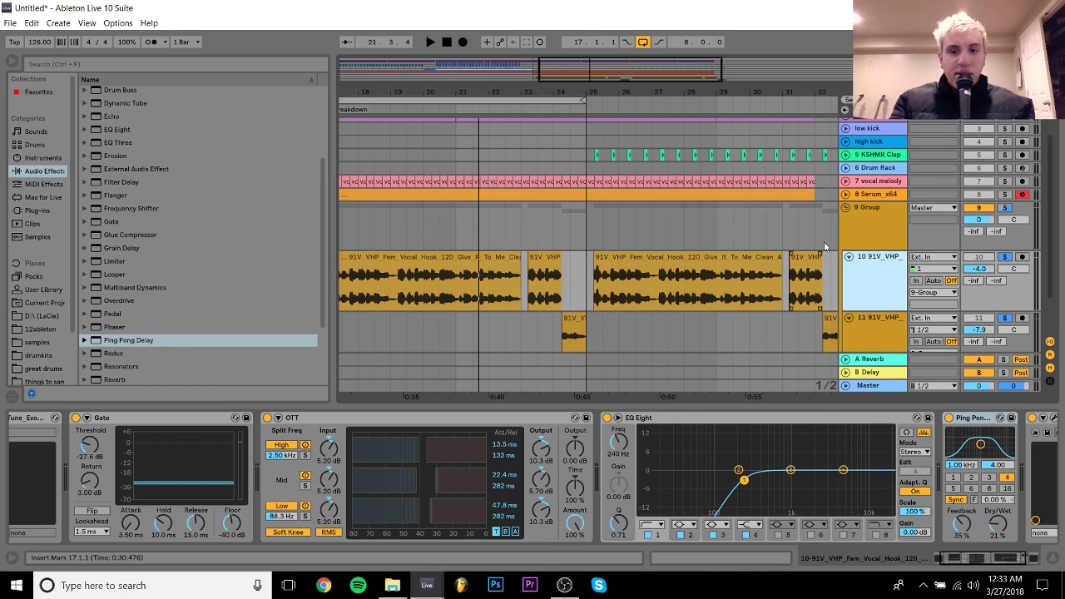
click(882, 218)
key(ctrl+shift+g)
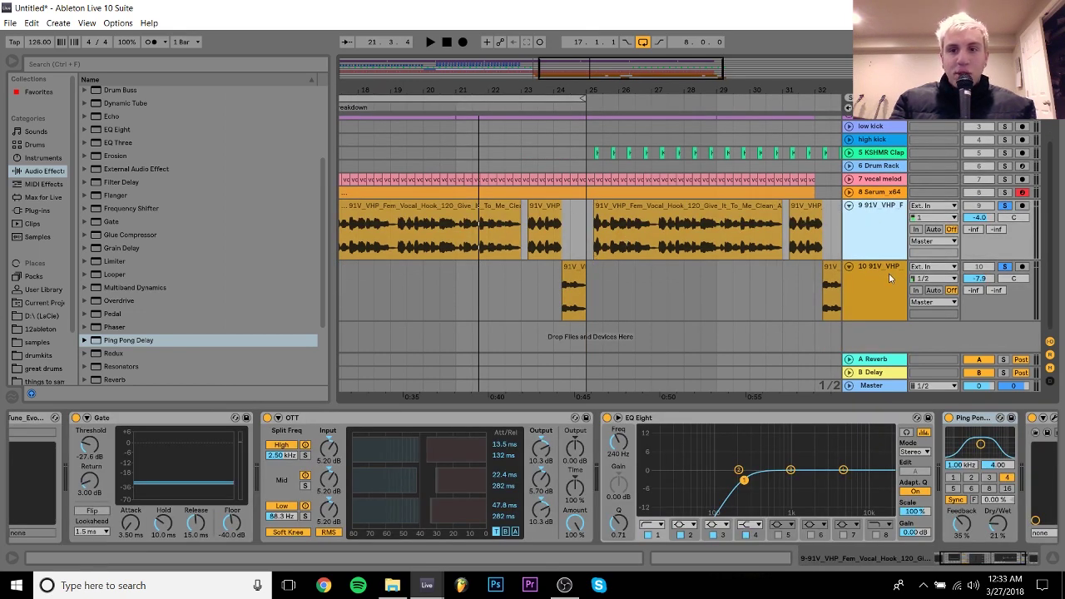
click(887, 275)
click(872, 221)
click(882, 294)
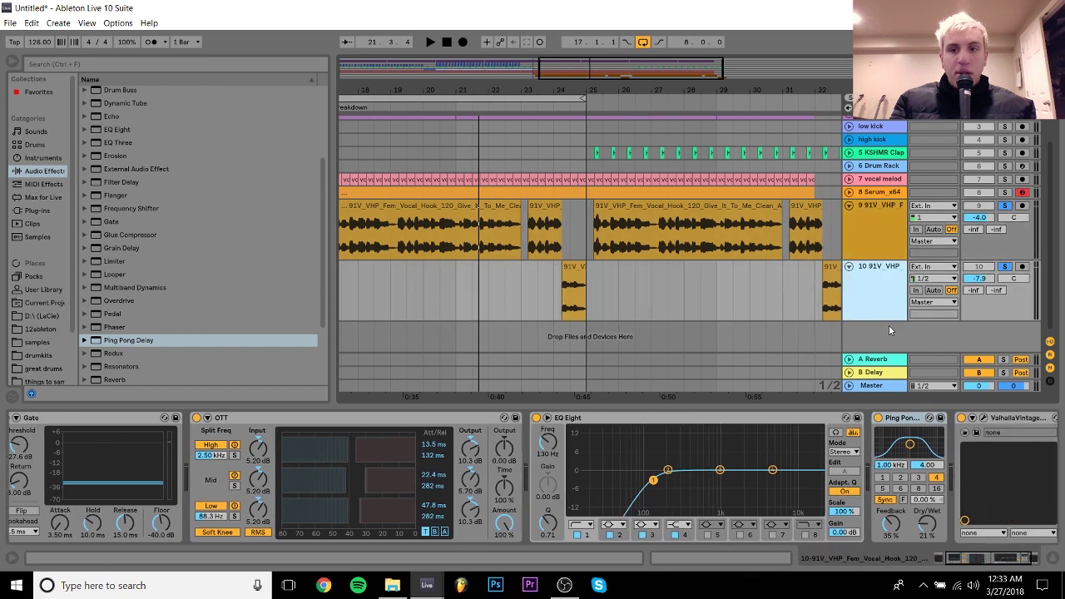
click(875, 231)
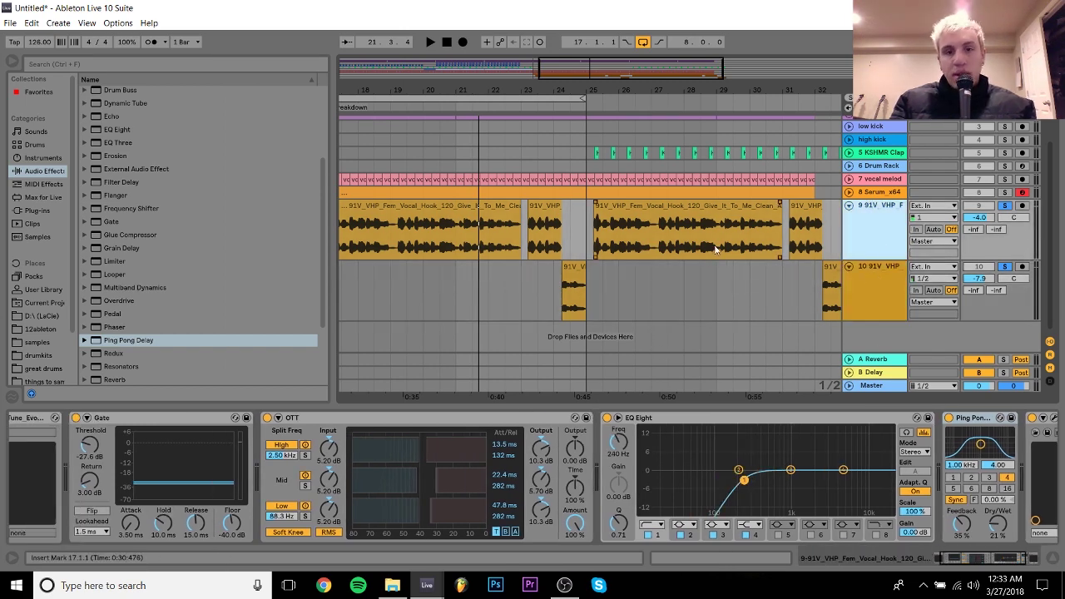
Turn off solo on track 9 and insert a new audio track directly below it
click(1005, 206)
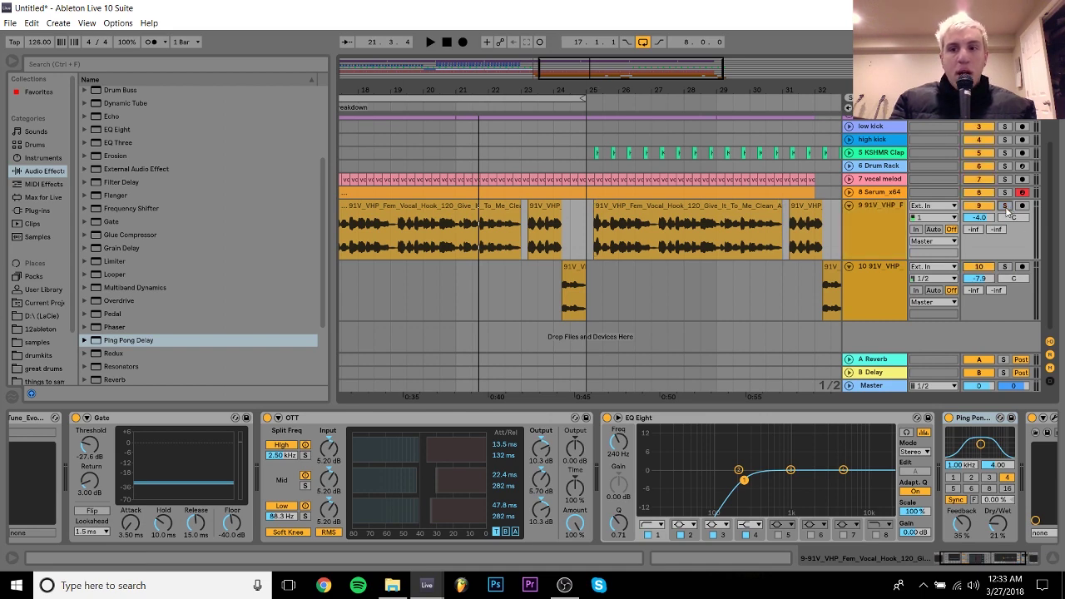
click(859, 211)
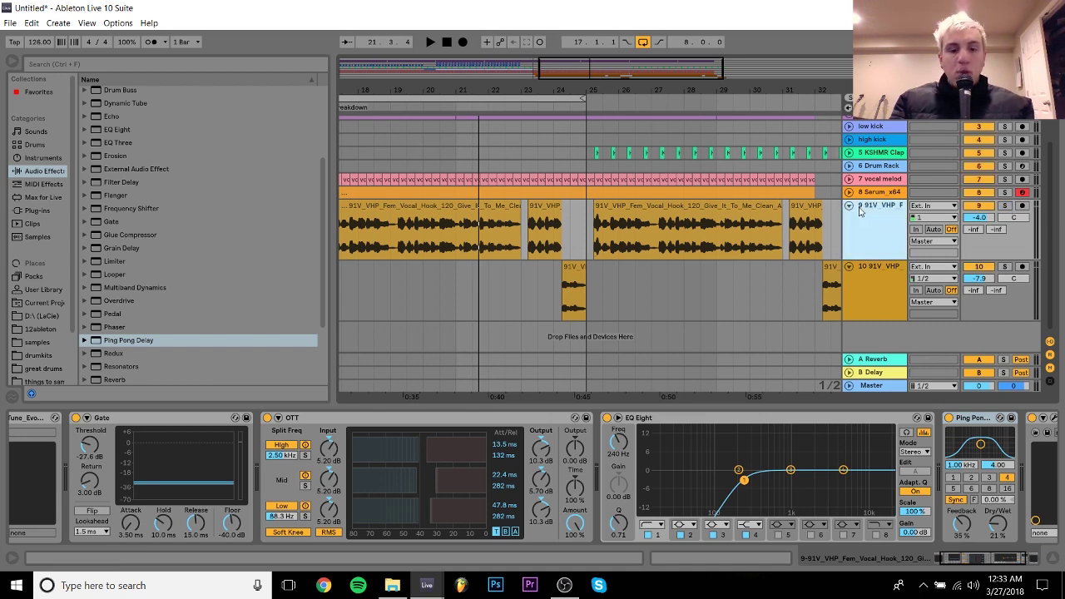
key(ctrl+t)
Audition the vocal hook around 25.2 and copy a short slice of its opening to the new audio track
mouse_move(587, 90)
mouse_down()
mouse_move(598, 88)
mouse_move(585, 92)
mouse_up()
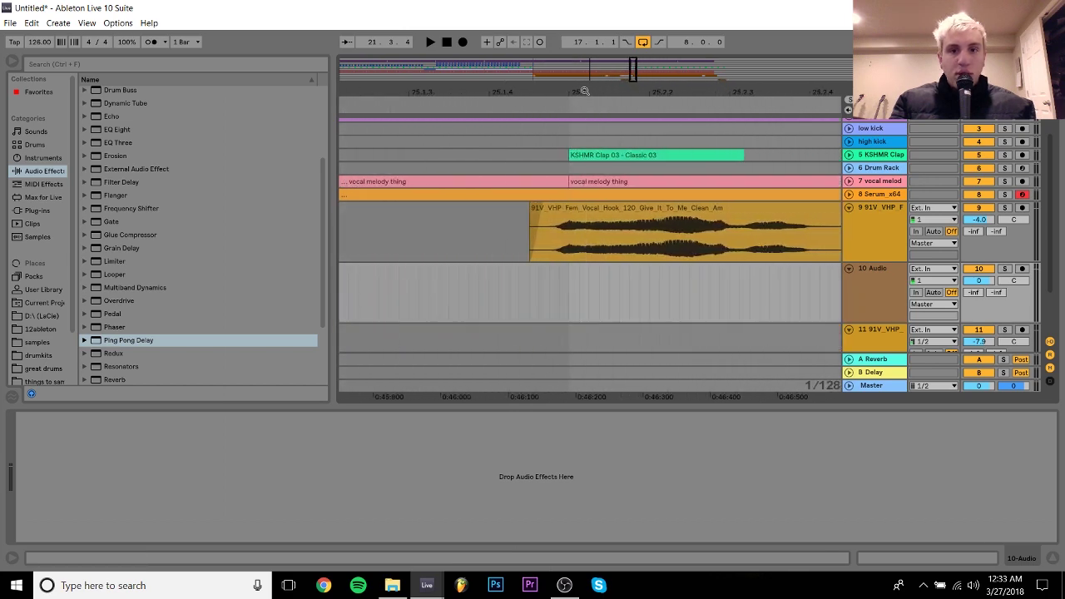
click(574, 245)
key(space)
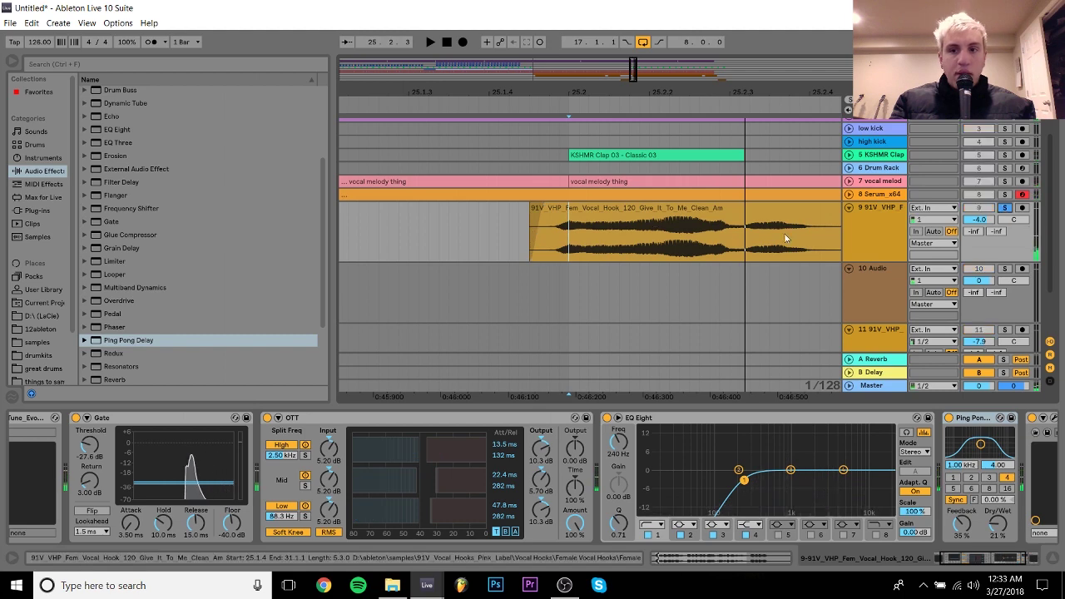
key(space)
drag(599, 226, 574, 287)
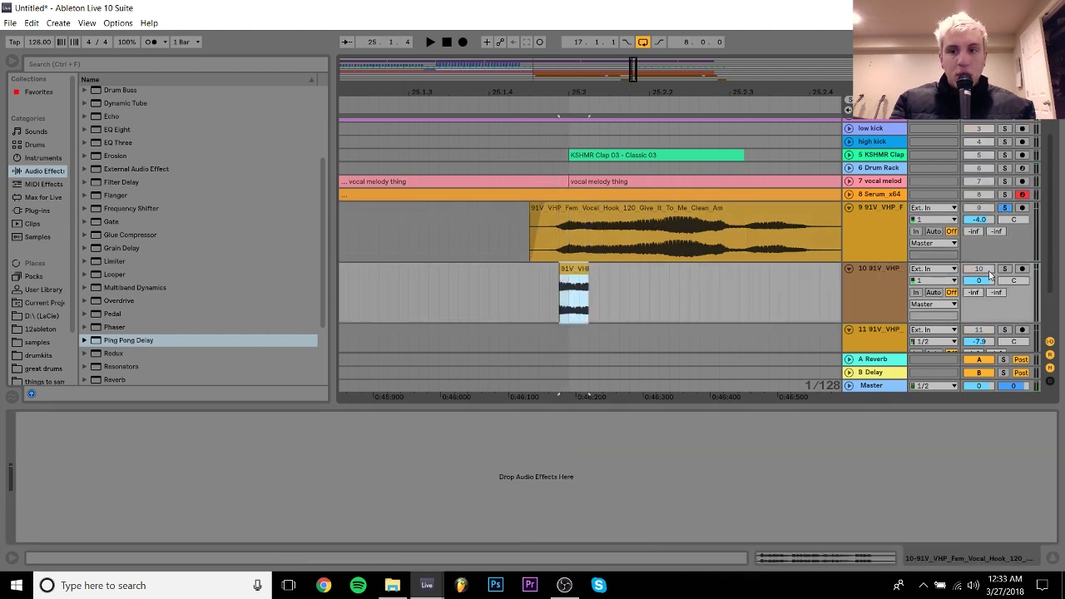
Solo track 10, resize the copied slice to run from just after 25.2.1 to just after 25.2.2, and audition it
click(1003, 268)
key(space)
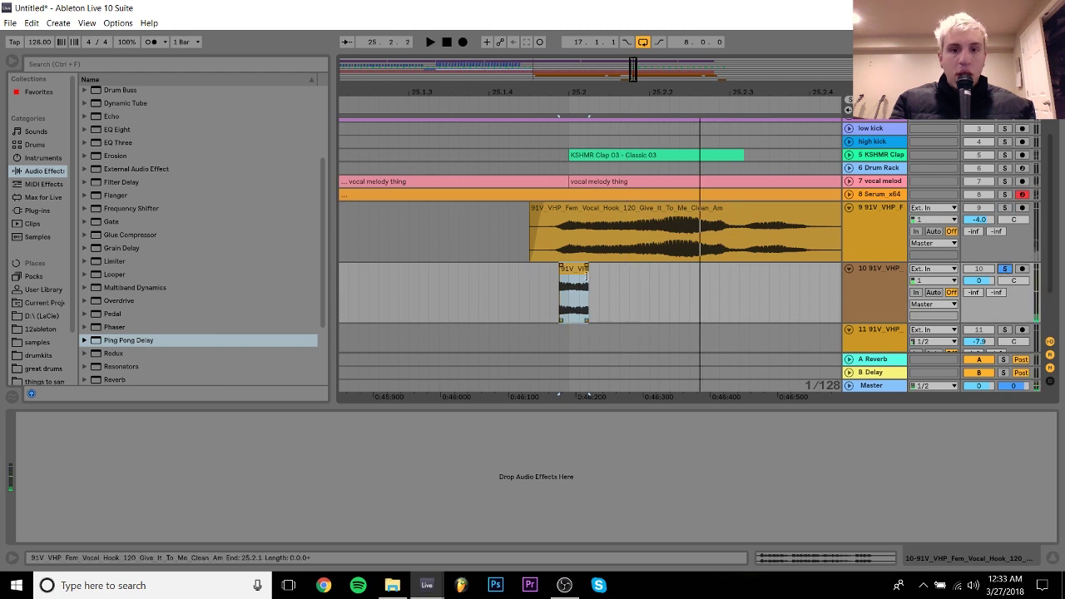
drag(587, 277, 697, 277)
drag(560, 275, 598, 275)
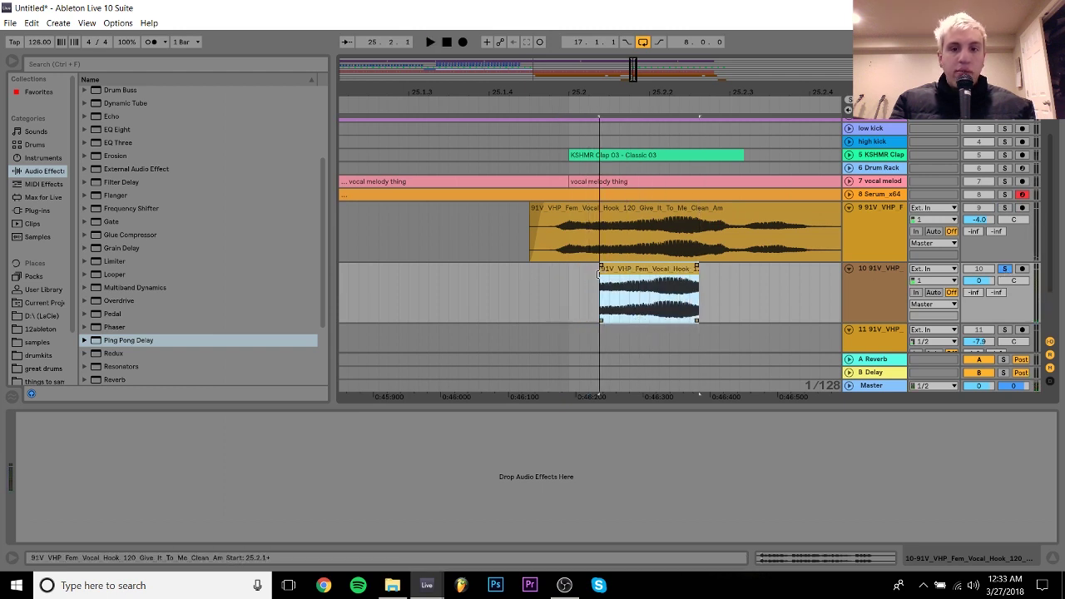
drag(696, 277, 678, 278)
key(space)
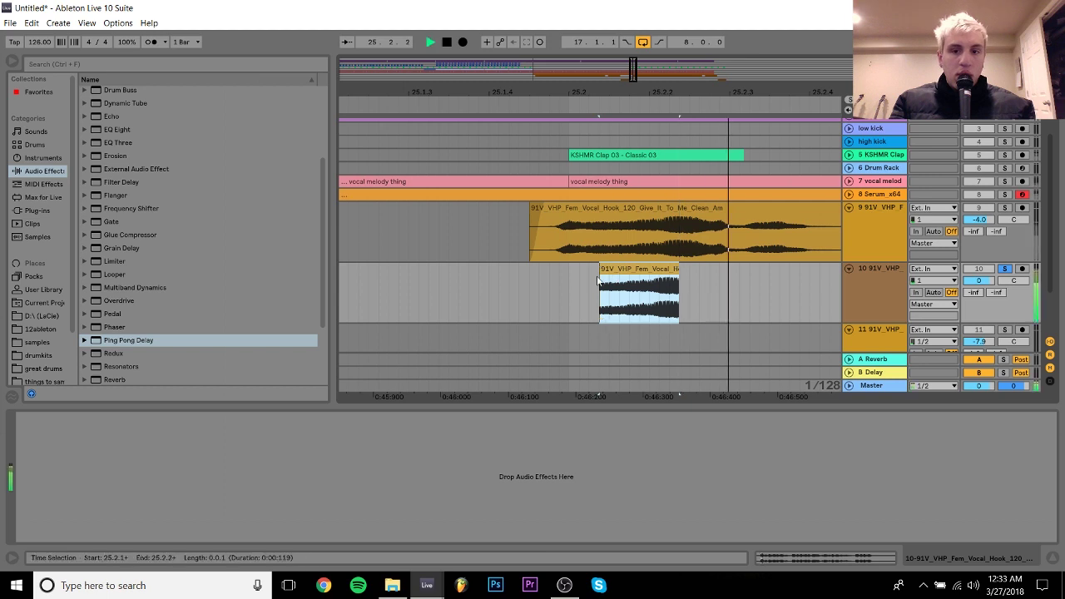
key(space)
Readjust the slice's edges, undo the excess cut at its end, remove a bit of its beginning and play it back
drag(600, 275, 580, 275)
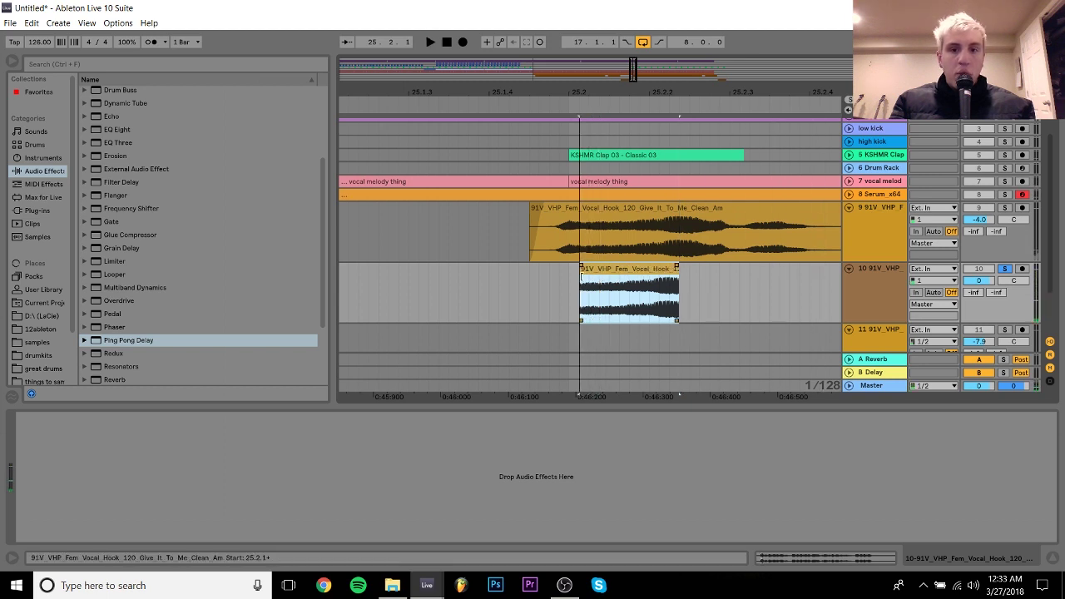
drag(678, 274, 702, 289)
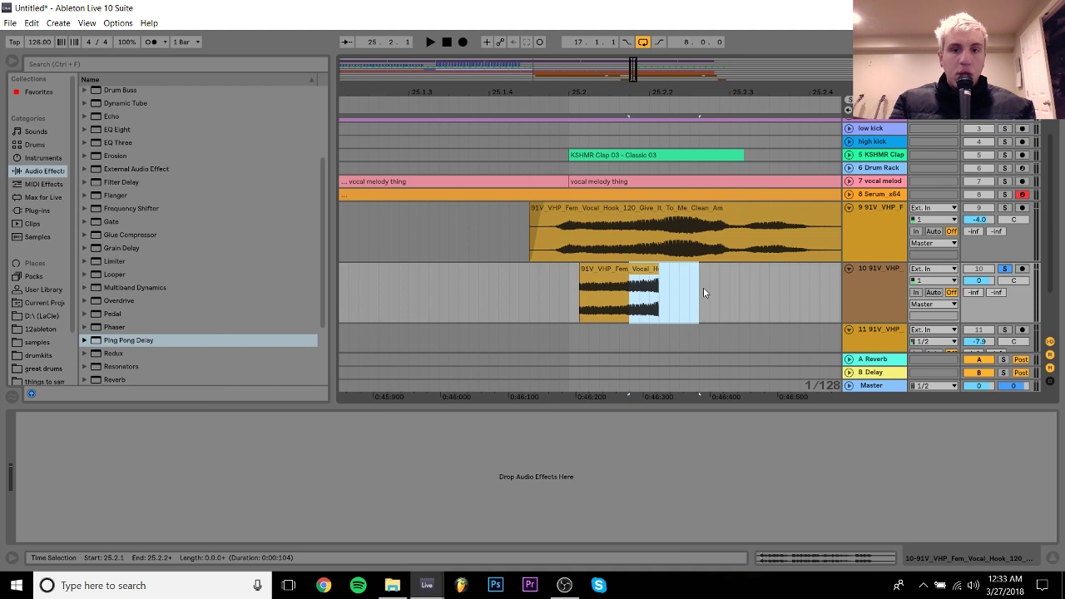
click(600, 274)
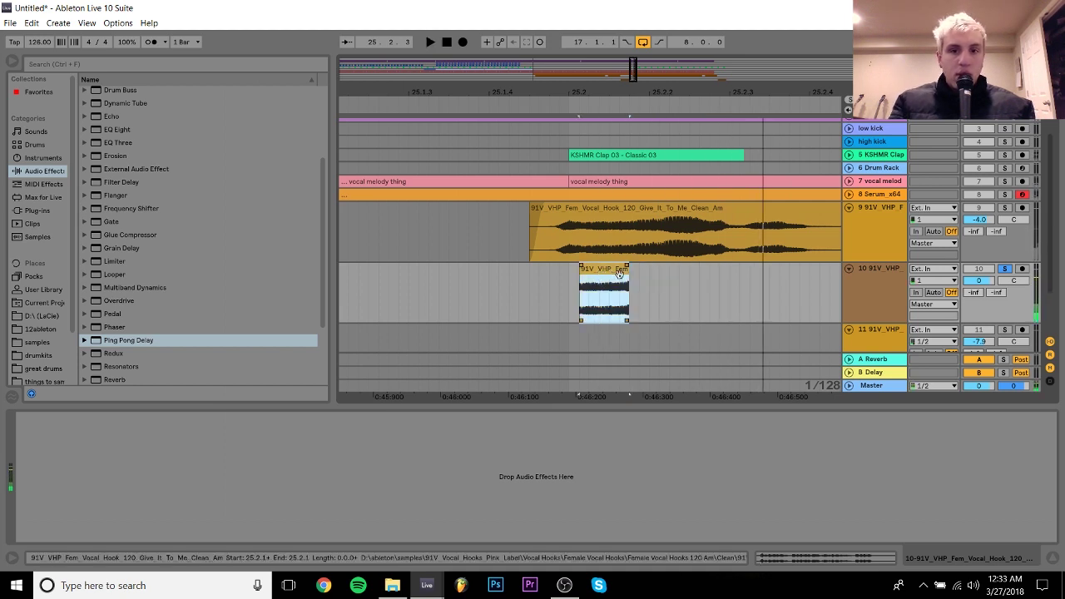
key(ctrl+z)
drag(560, 290, 590, 290)
key(Delete)
key(space)
key(space)
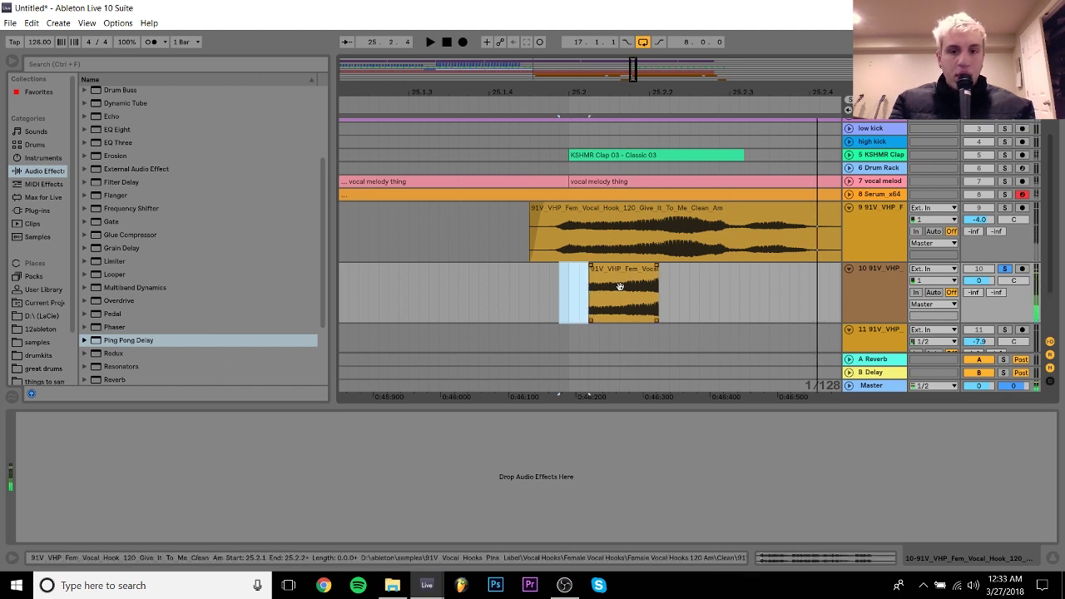
Cut off the end of the vocal slice on track 10, leaving about 45 ms, and audition it
drag(678, 287, 618, 276)
key(Delete)
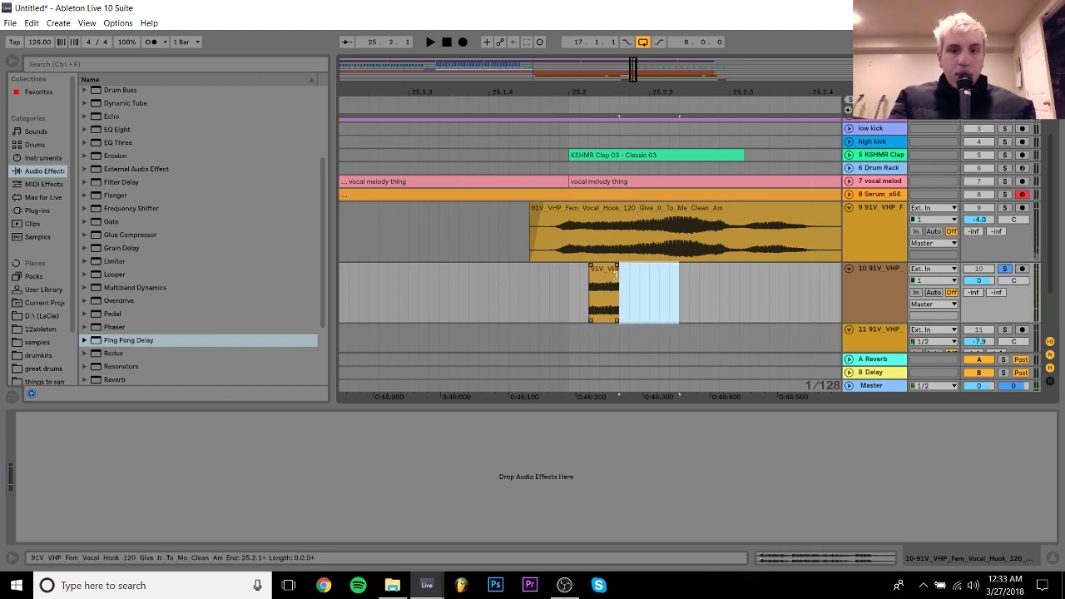
click(607, 270)
key(space)
key(space)
Move the short vocal slice earlier so it starts at 25.2, in line with the clap
drag(589, 93, 527, 91)
click(528, 273)
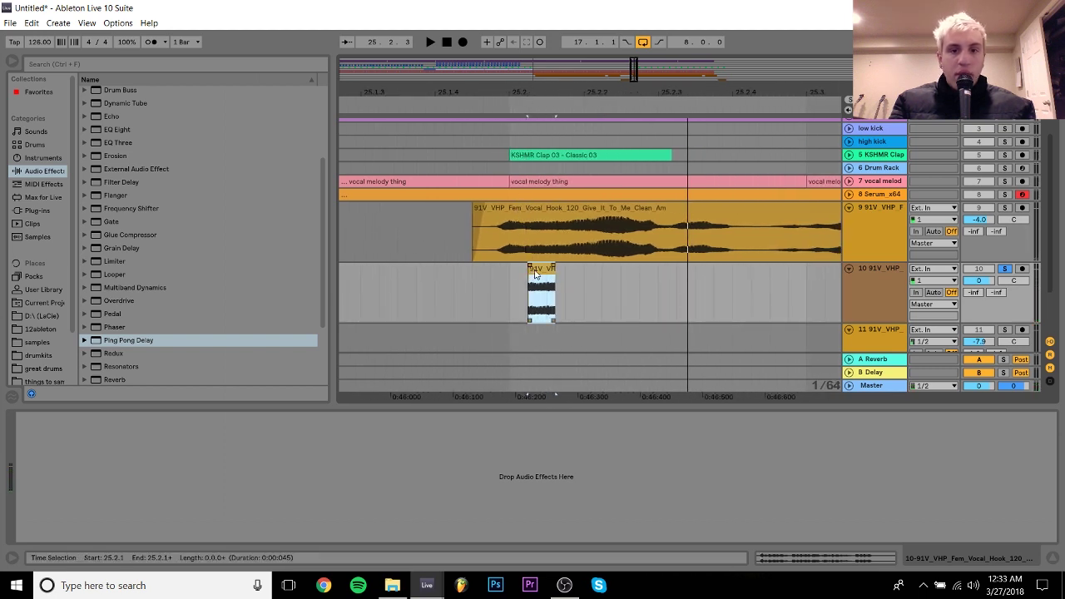
click(537, 273)
drag(542, 273, 523, 272)
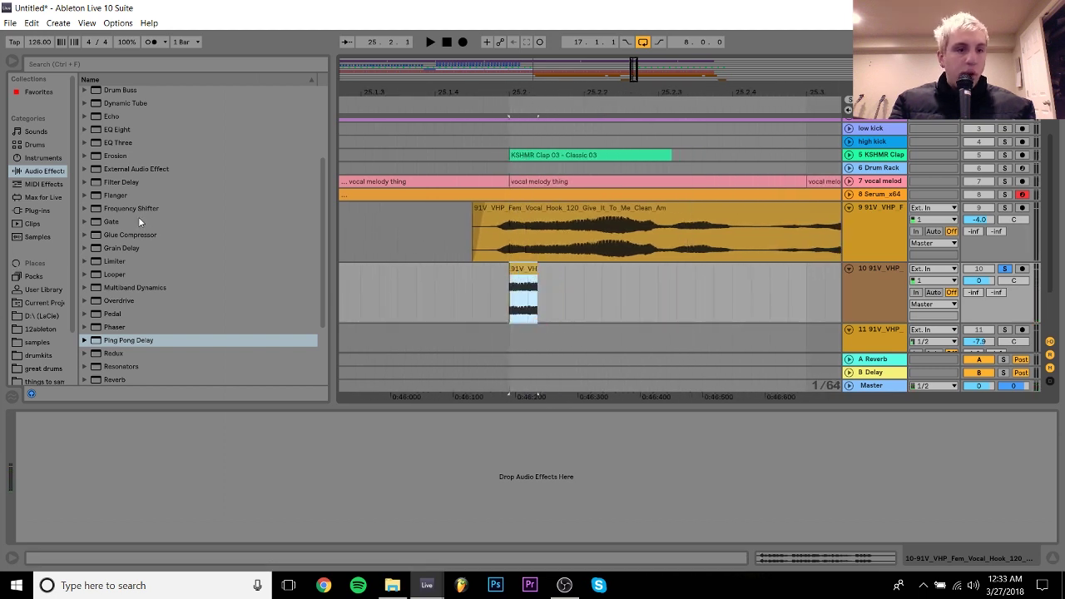
Add ValhallaVintageVerb_x64 to track 10 and set its decay to 7.18 s and HighShelf to -11.14 dB while listening
click(35, 210)
double_click(146, 290)
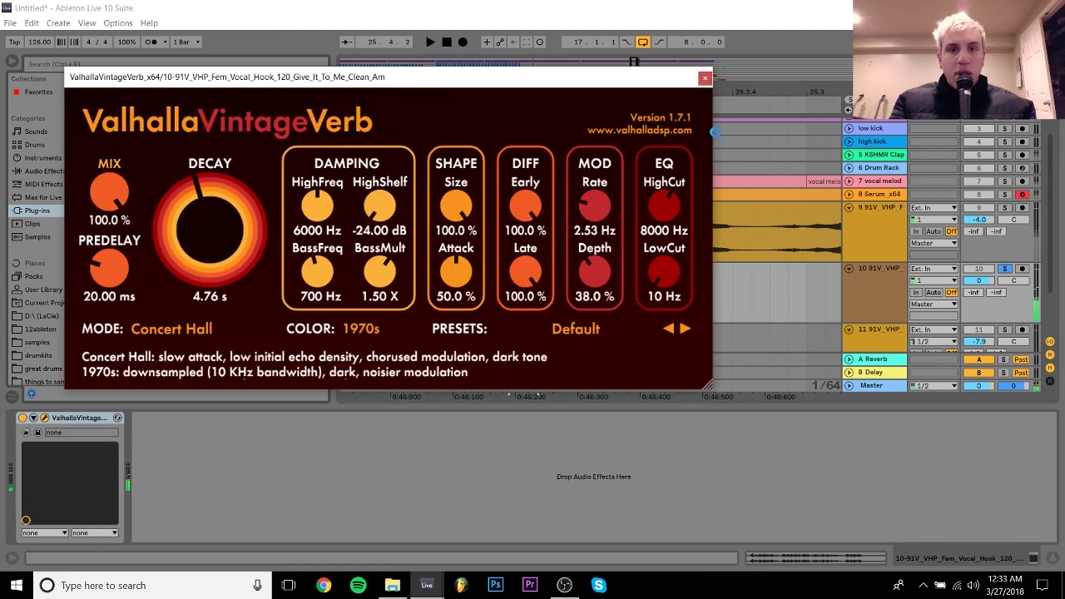
key(space)
mouse_move(214, 215)
mouse_down()
mouse_move(216, 205)
mouse_move(217, 217)
mouse_up()
drag(391, 209, 403, 121)
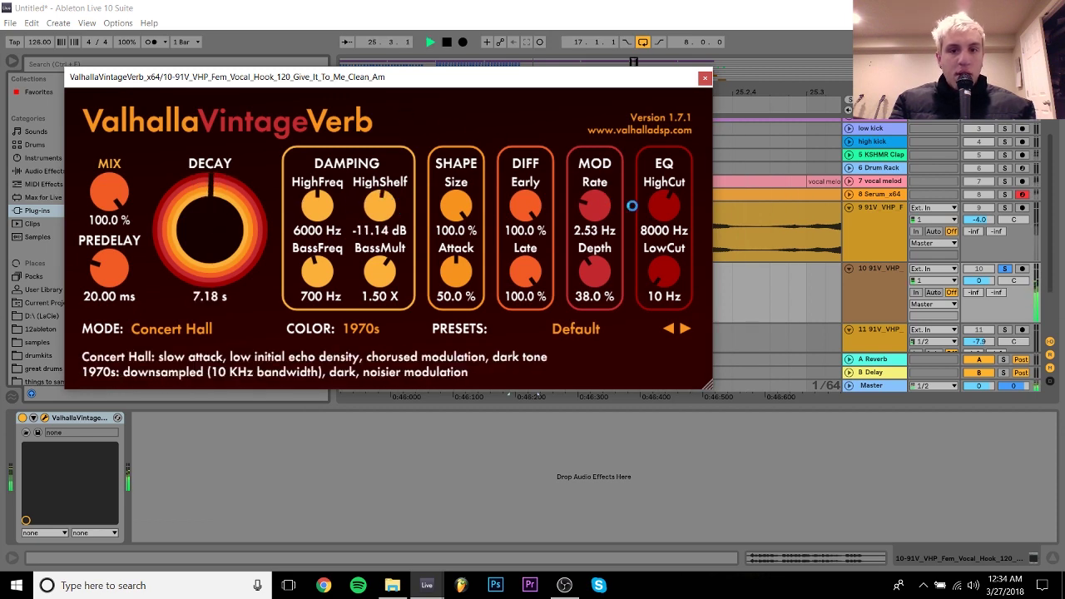
click(704, 78)
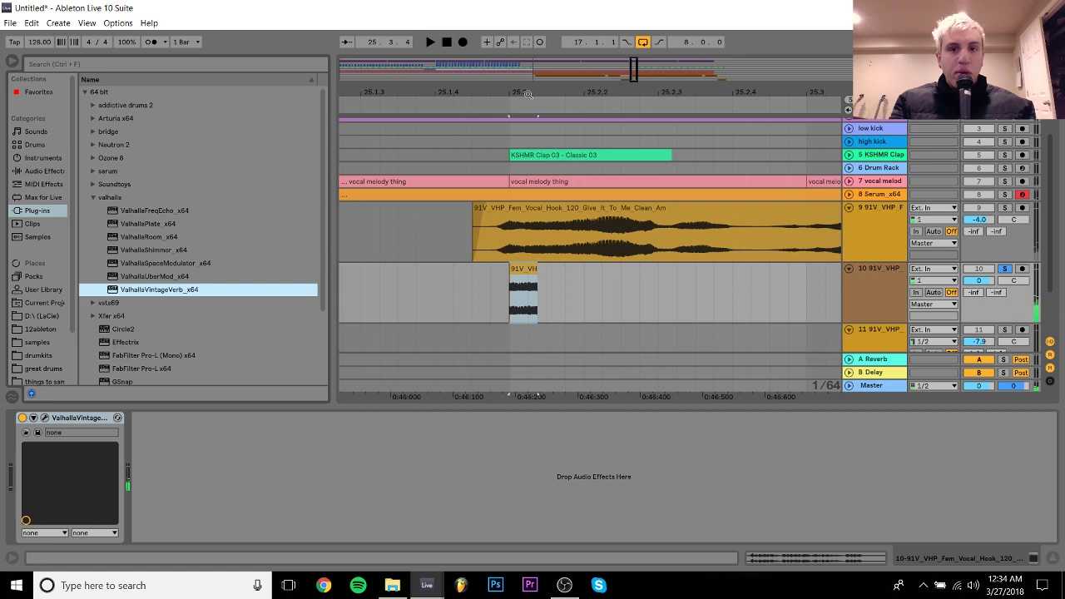
Set the reverb's predelay to 0.00 ms and its decay to 10.64 s
click(45, 417)
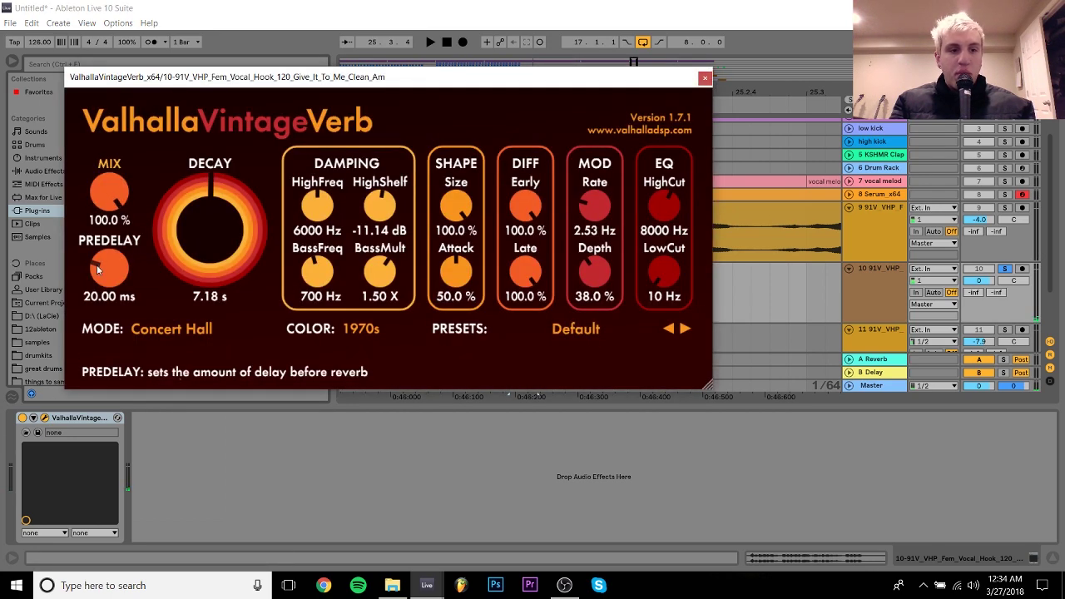
drag(102, 267, 133, 326)
key(space)
drag(194, 255, 194, 238)
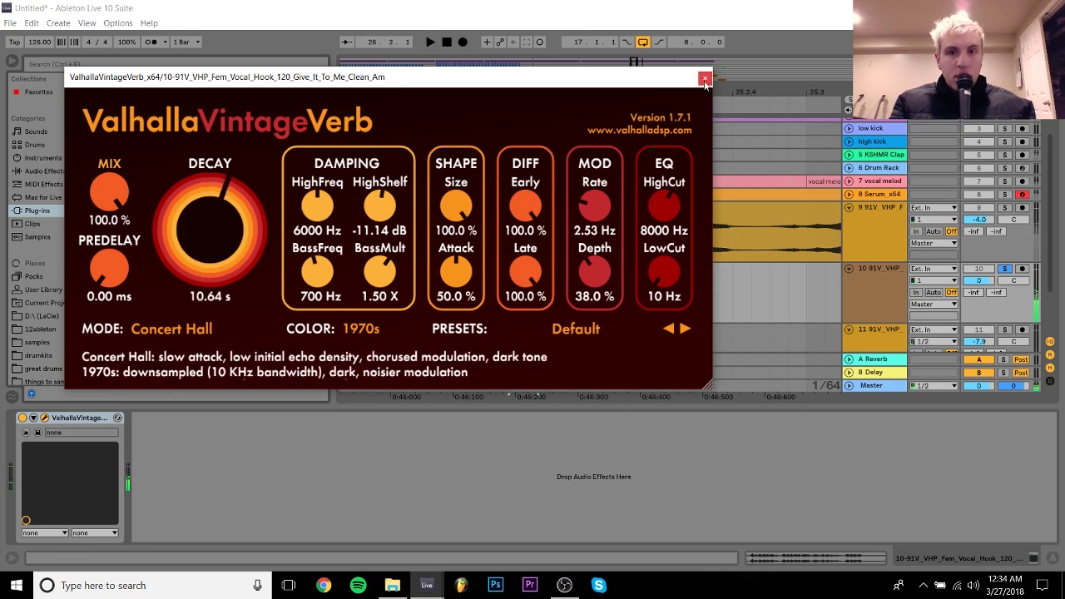
click(704, 79)
Freeze track 10 and flatten it to render the reverb as audio
drag(533, 104, 533, 87)
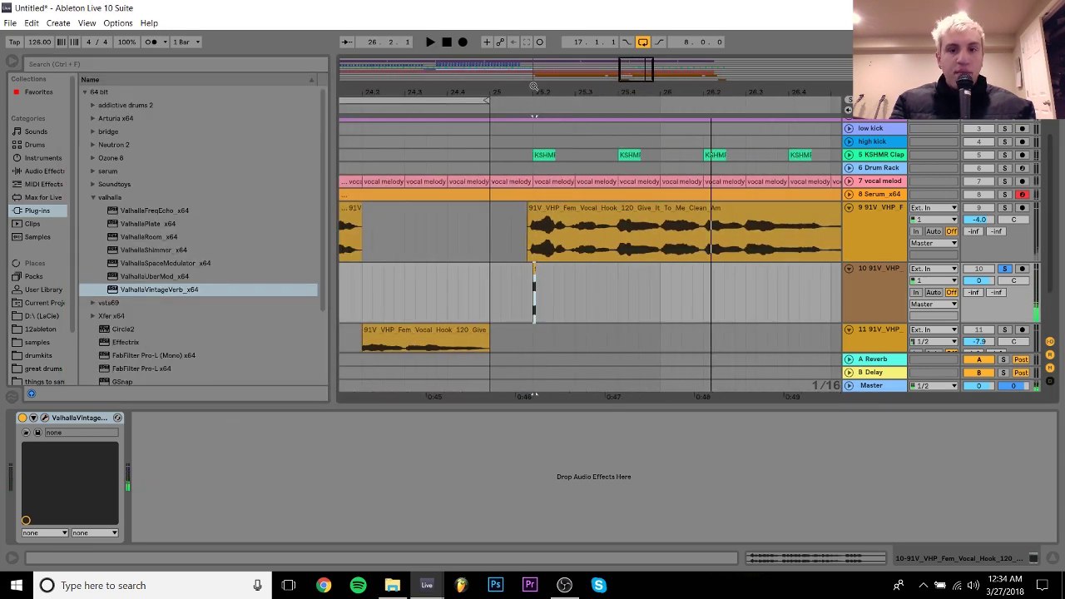
right_click(873, 265)
click(915, 353)
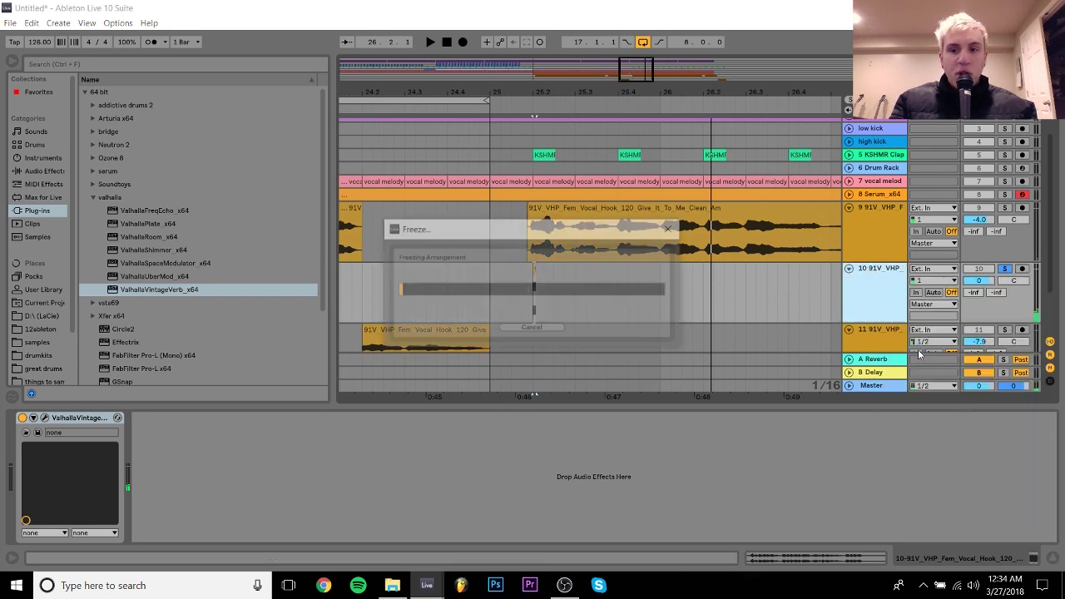
right_click(869, 282)
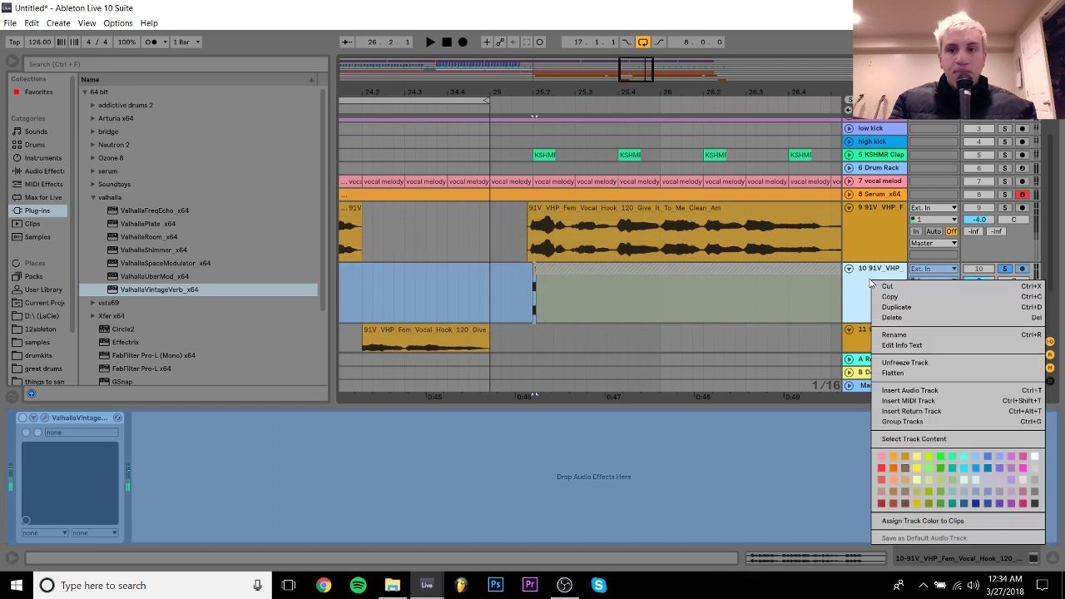
click(894, 373)
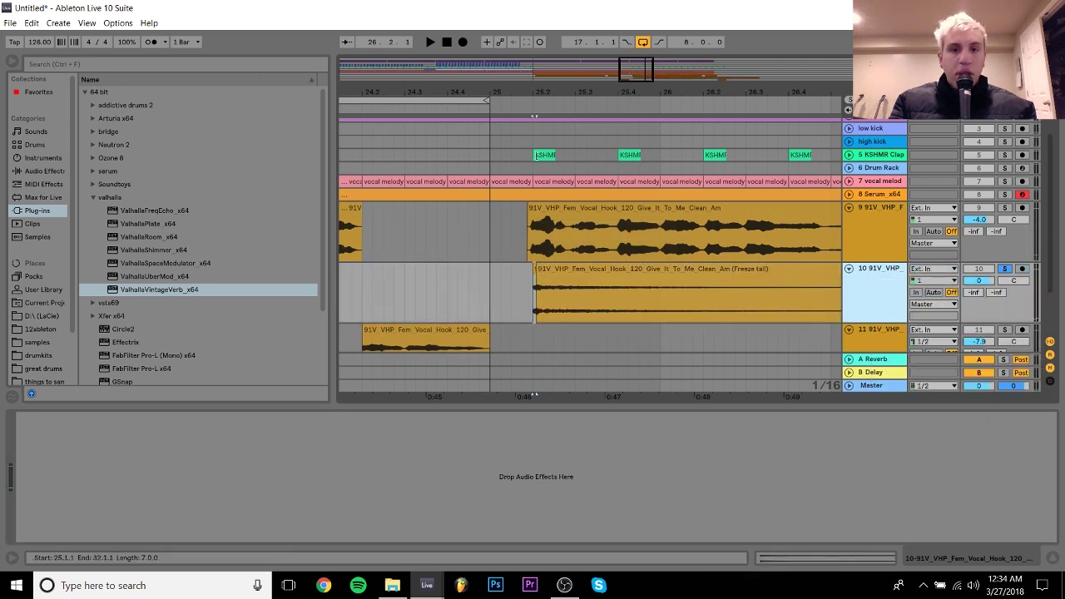
Delete the short rendered slice at 25.2 on track 10, keeping only the freeze tail clip
key(plus)
key(plus)
key(plus)
drag(535, 92, 534, 116)
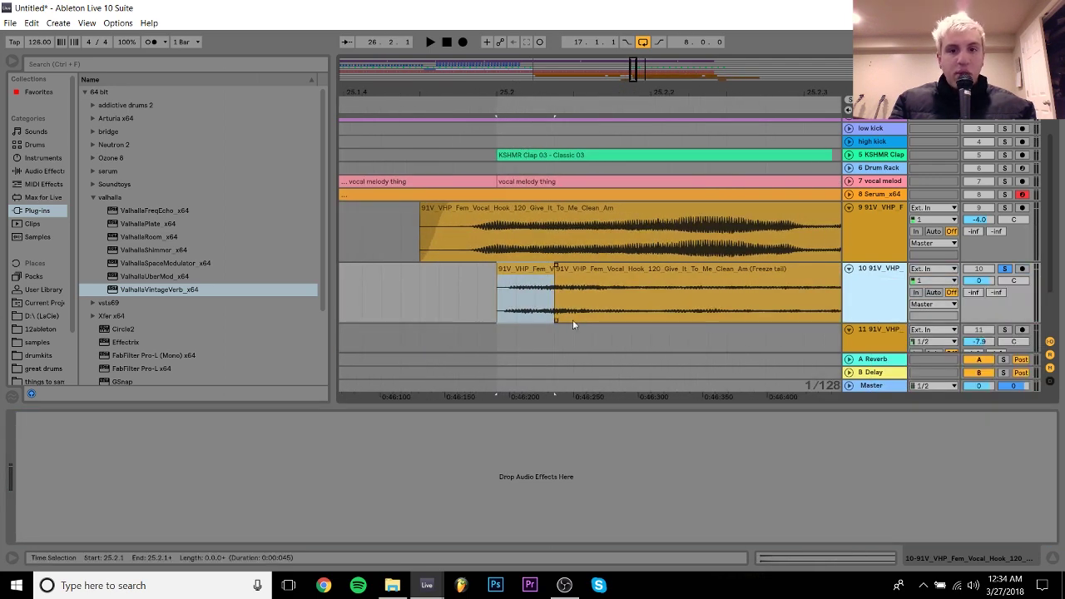
click(530, 277)
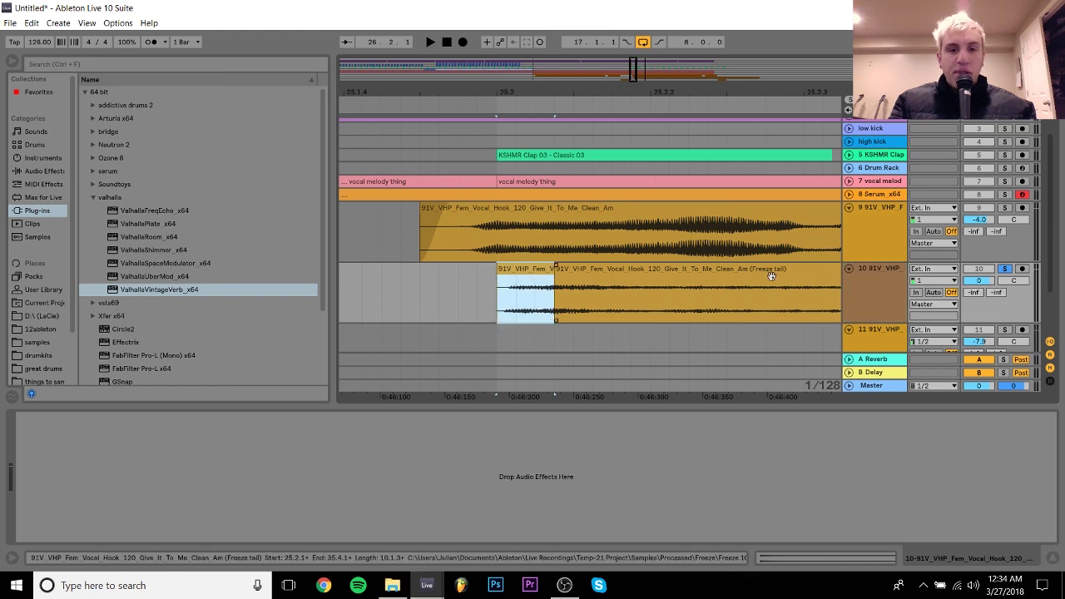
click(584, 273)
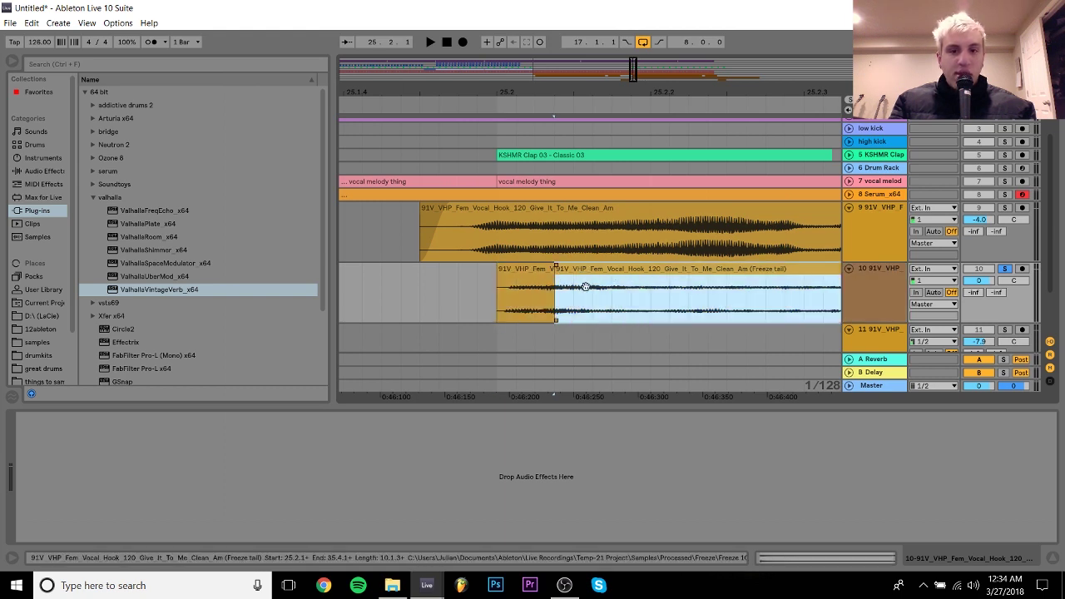
click(526, 280)
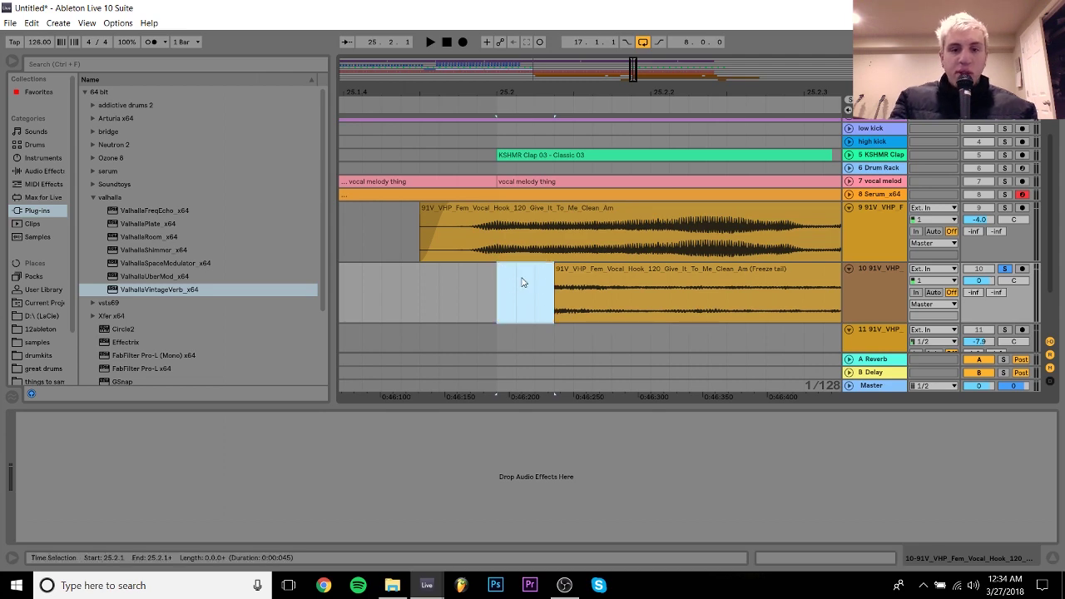
key(Delete)
Reverse the freeze tail clip on track 10
drag(511, 259, 534, 274)
double_click(534, 274)
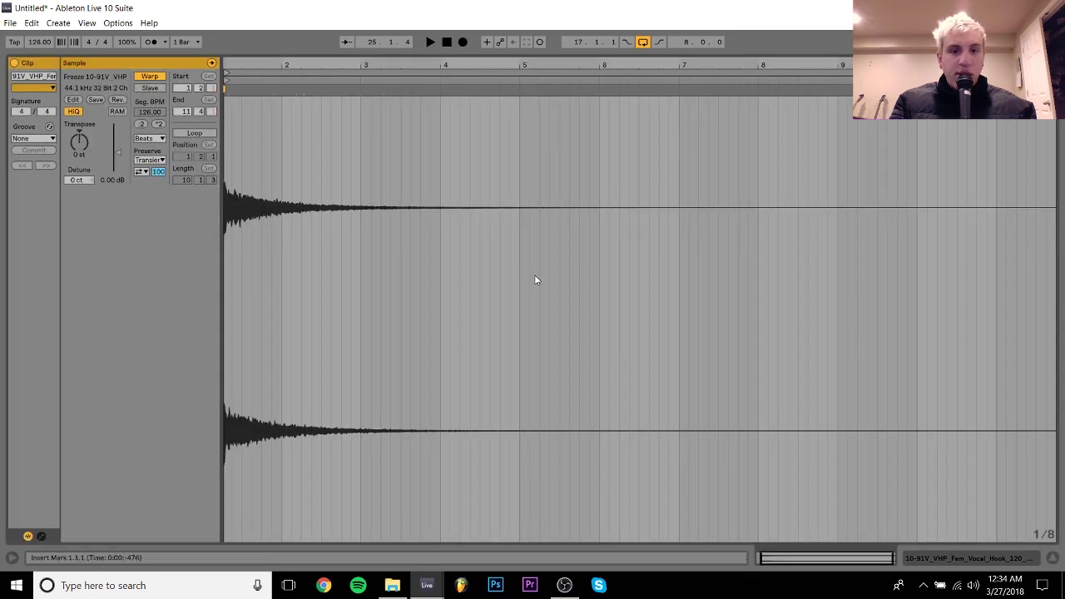
click(118, 99)
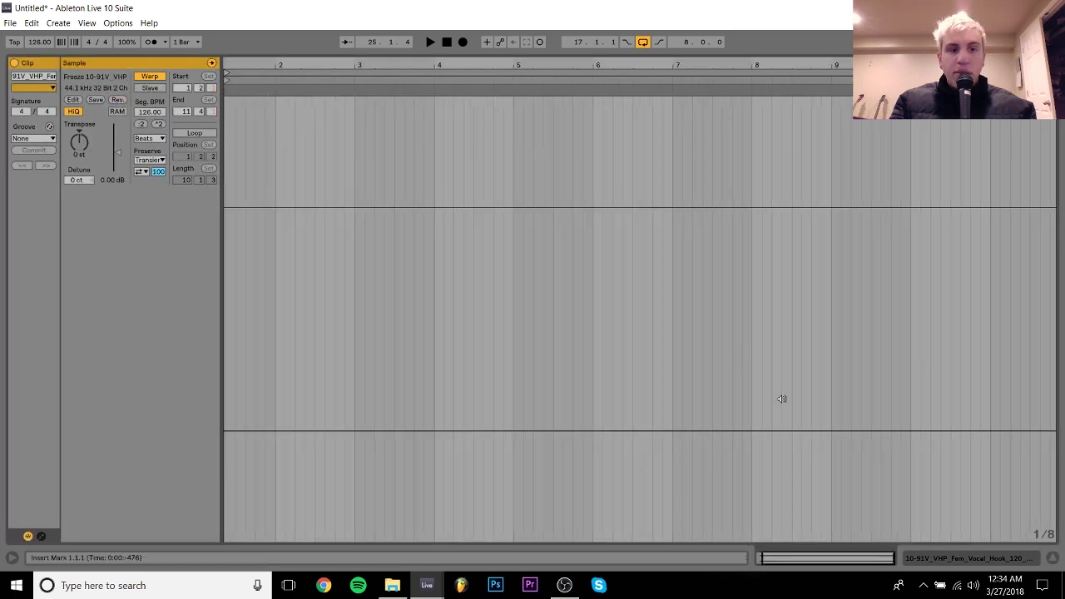
click(988, 563)
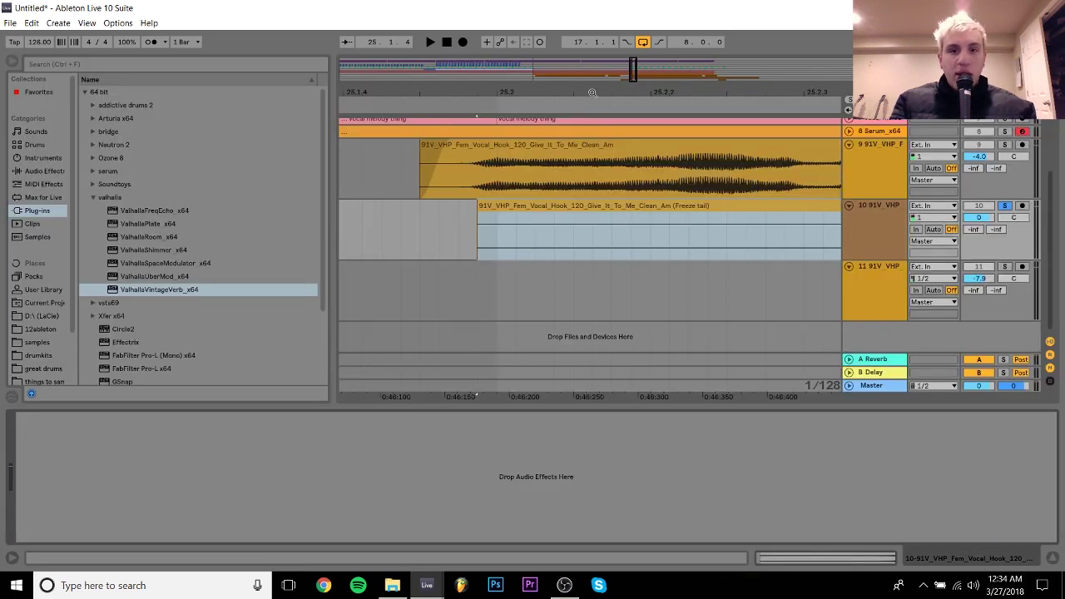
Move the reversed tail clip earlier on track 10 so it ends at about 25.2, where the second vocal phrase starts
drag(593, 92, 592, 11)
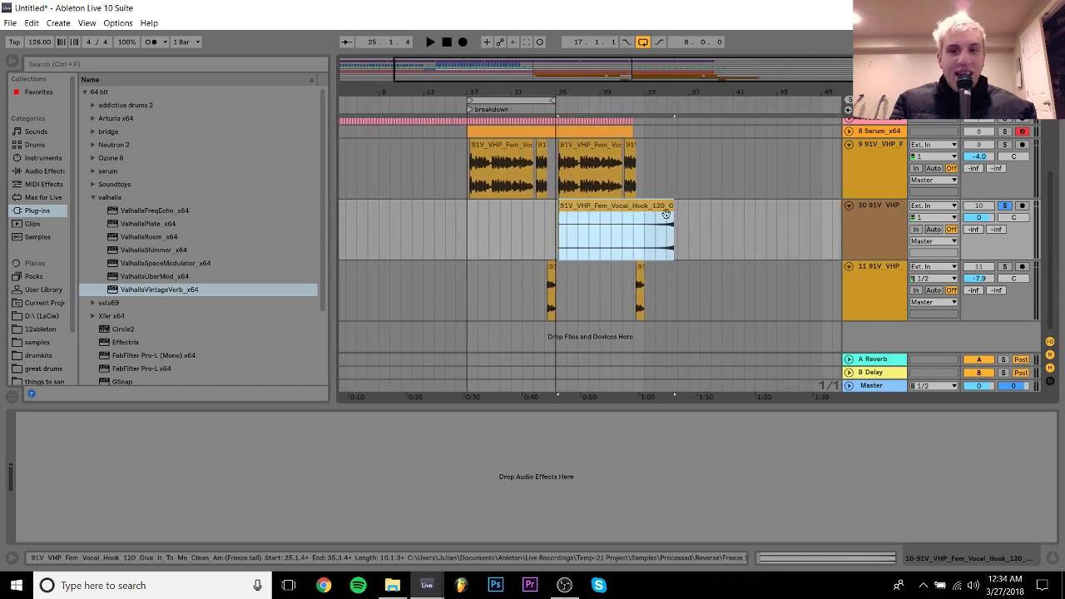
drag(657, 208, 546, 210)
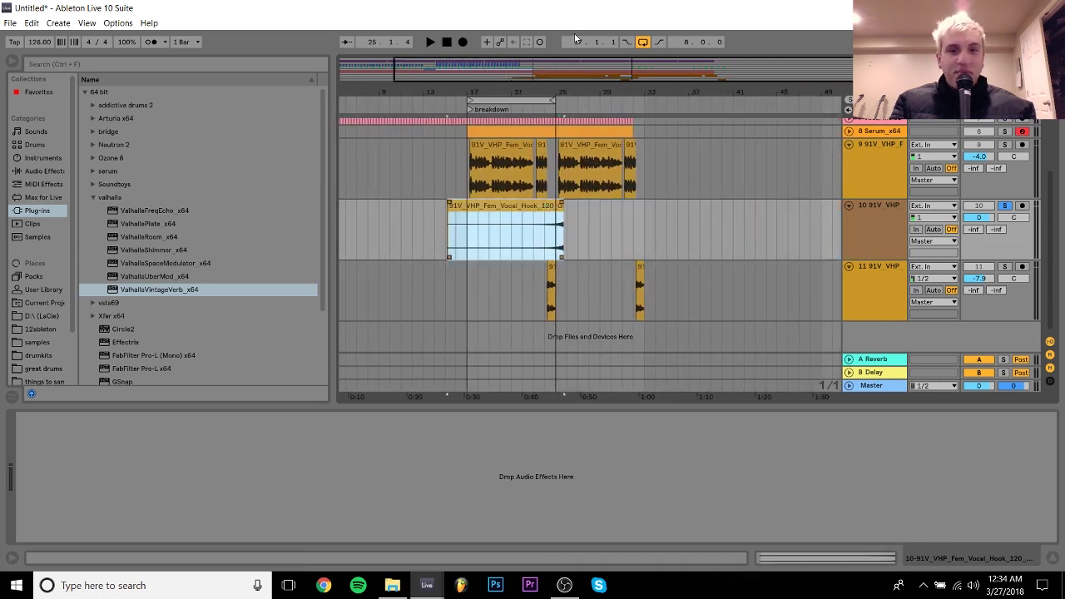
drag(560, 84, 553, 165)
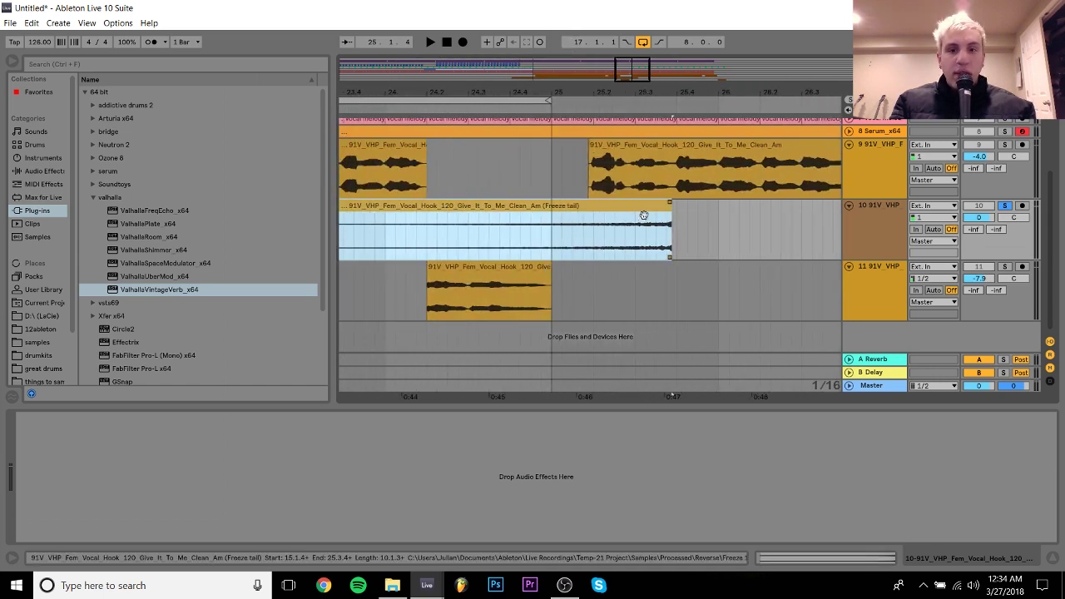
drag(639, 210, 574, 213)
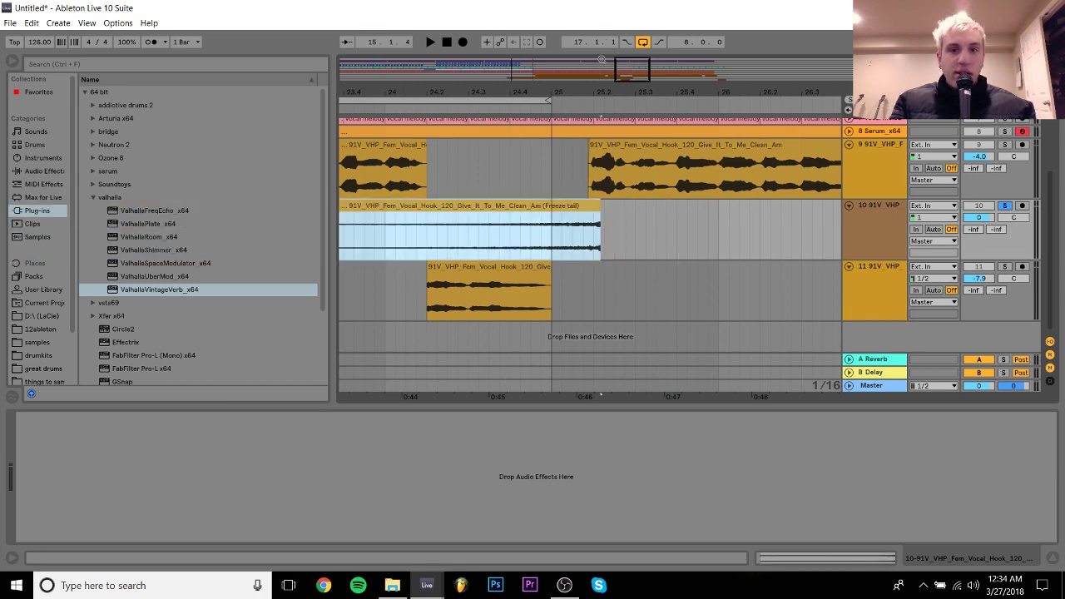
drag(593, 89, 594, 158)
drag(609, 208, 561, 206)
drag(567, 92, 678, 10)
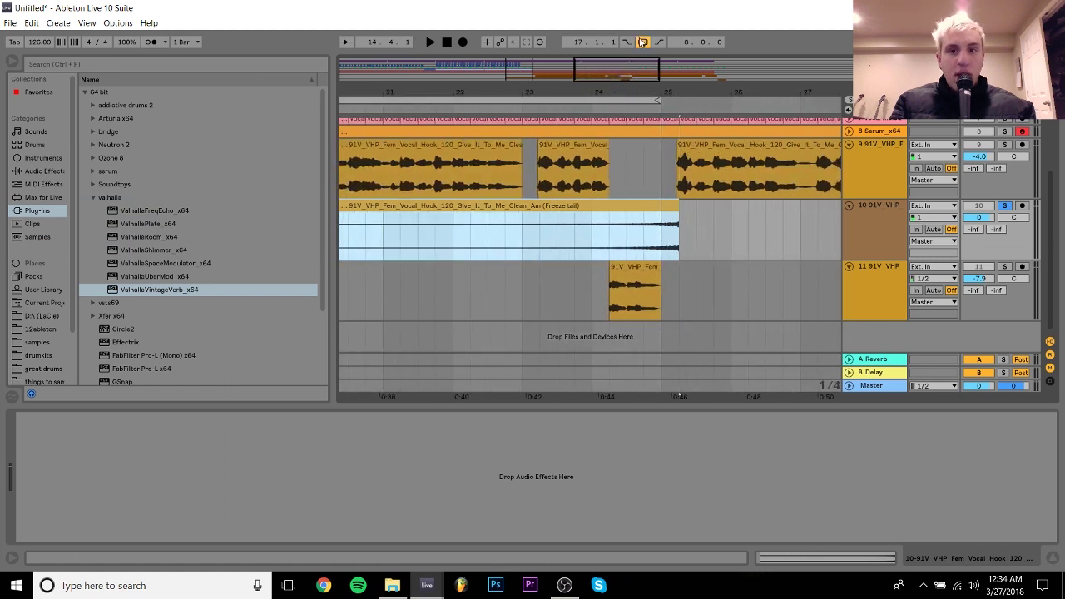
Turn off arrangement looping, trim the reversed tail's start to about 23.4, and add a fade-in across the whole clip
drag(590, 90, 423, 66)
double_click(530, 93)
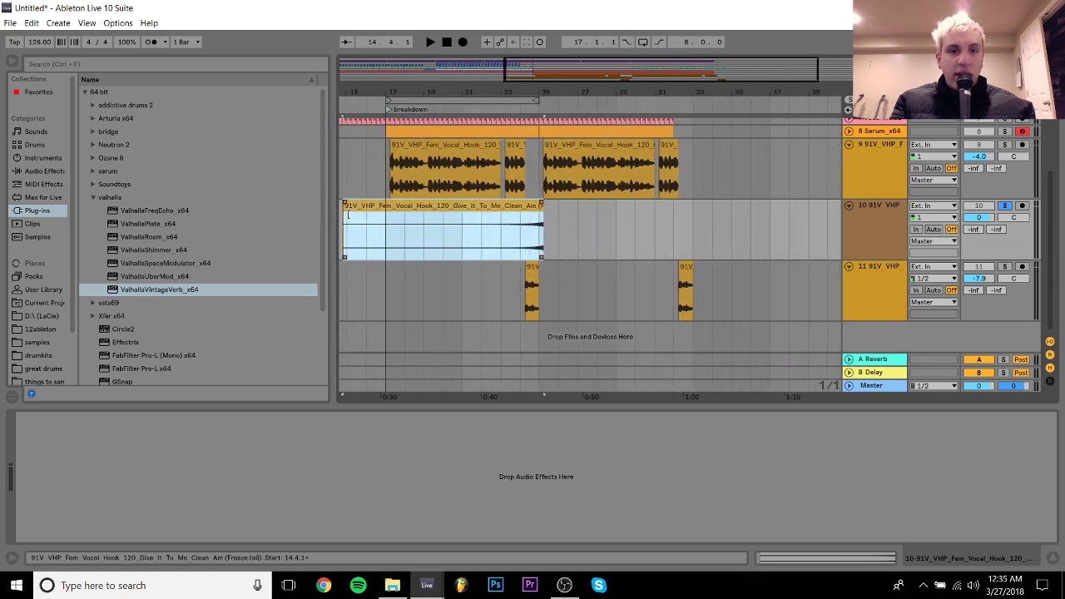
drag(348, 215, 516, 215)
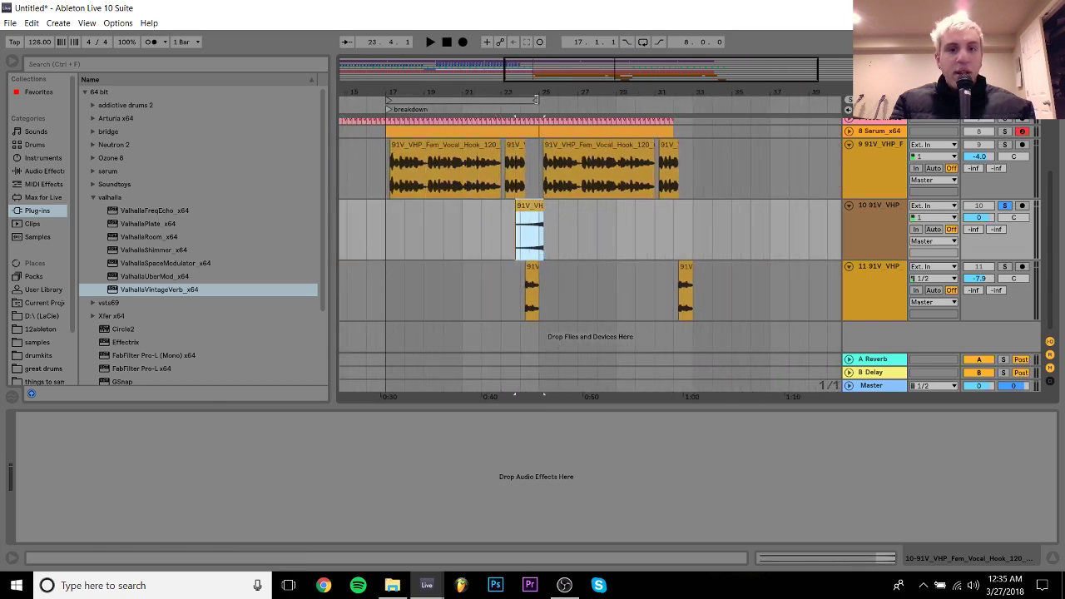
drag(535, 99, 616, 216)
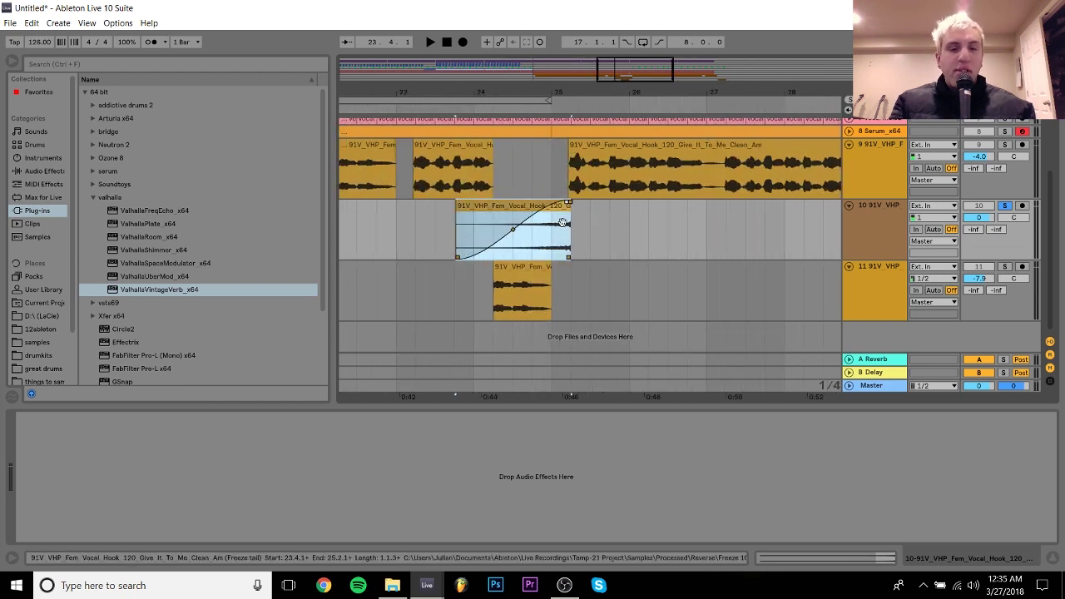
Unsolo track 10 and lower its volume to -3.7 dB while playing from bar 23
click(395, 223)
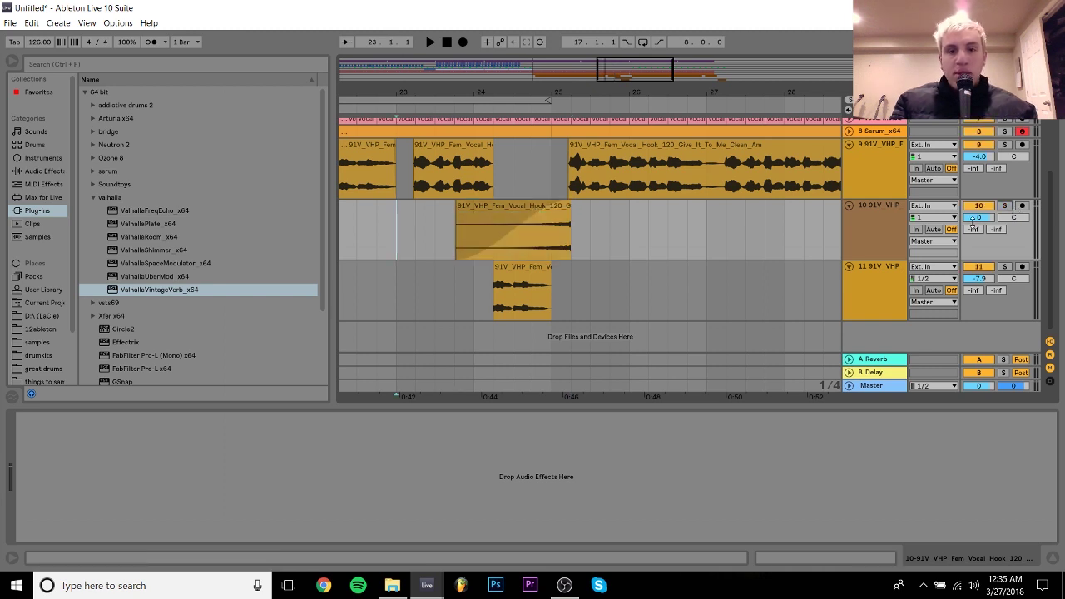
key(space)
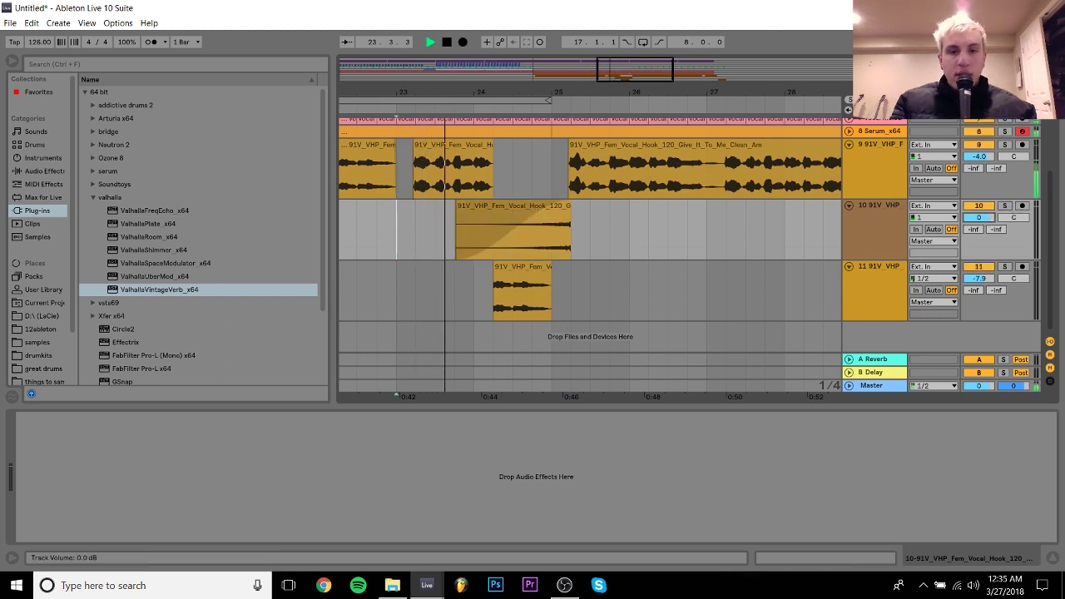
drag(965, 219, 964, 228)
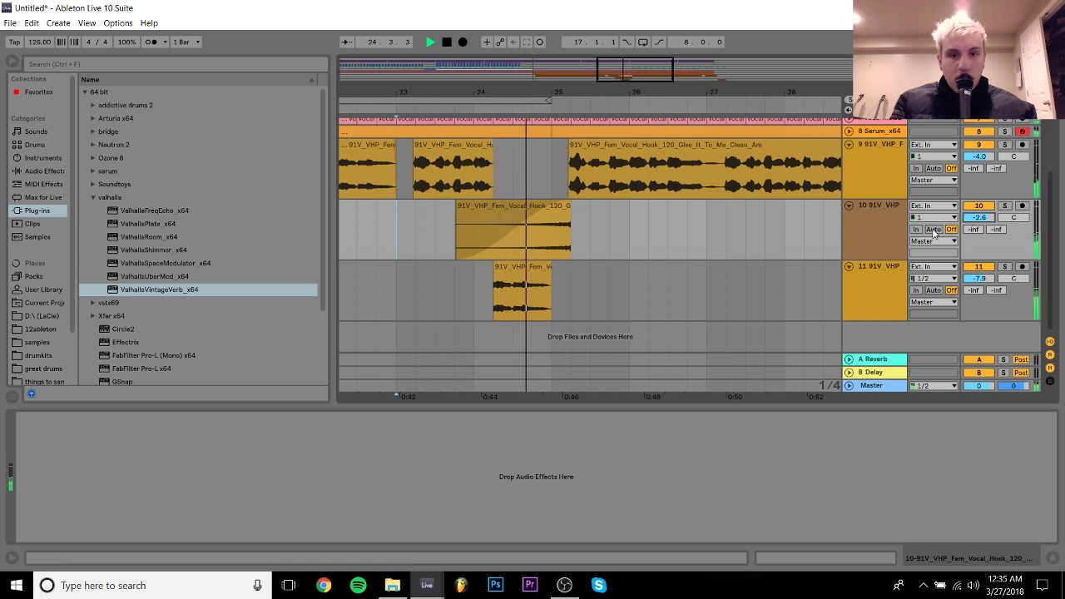
drag(982, 219, 982, 223)
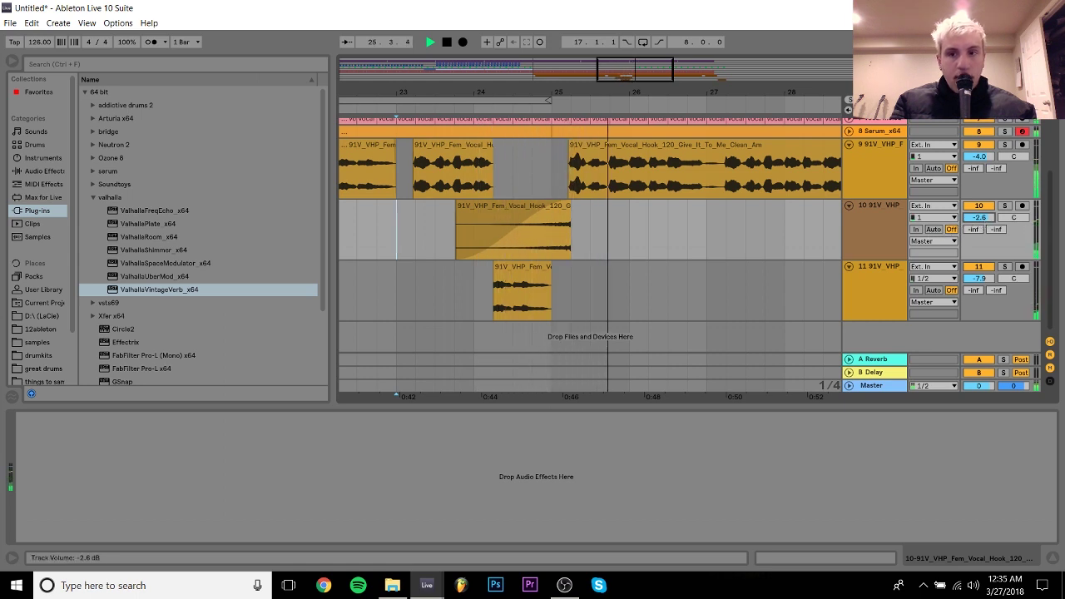
key(space)
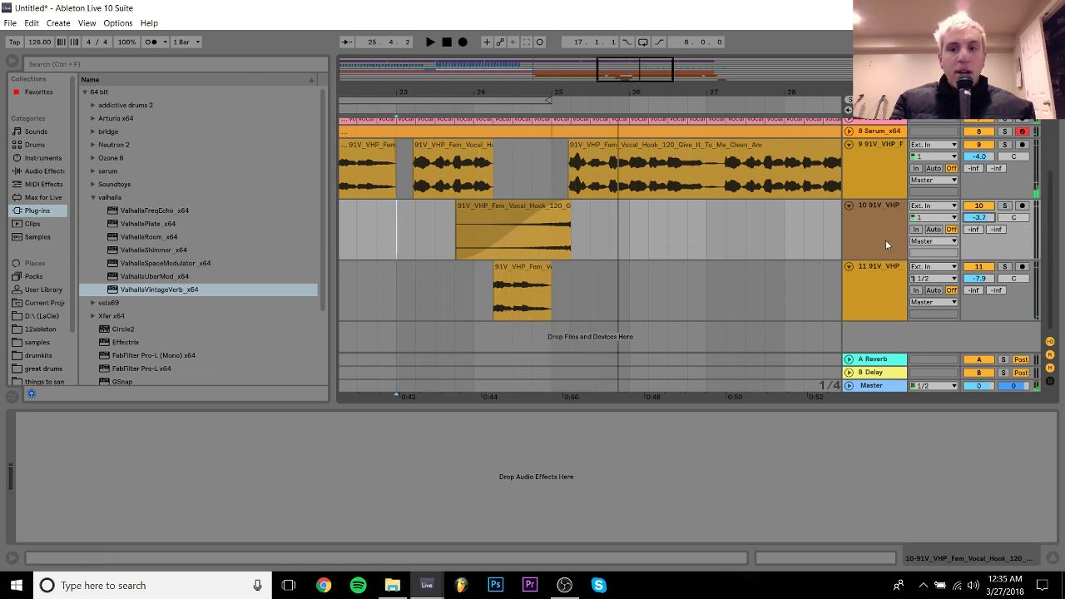
Copy ValhallaVintageVerb from the vocal hook's track 9 onto the reversed tail's track 10
click(873, 168)
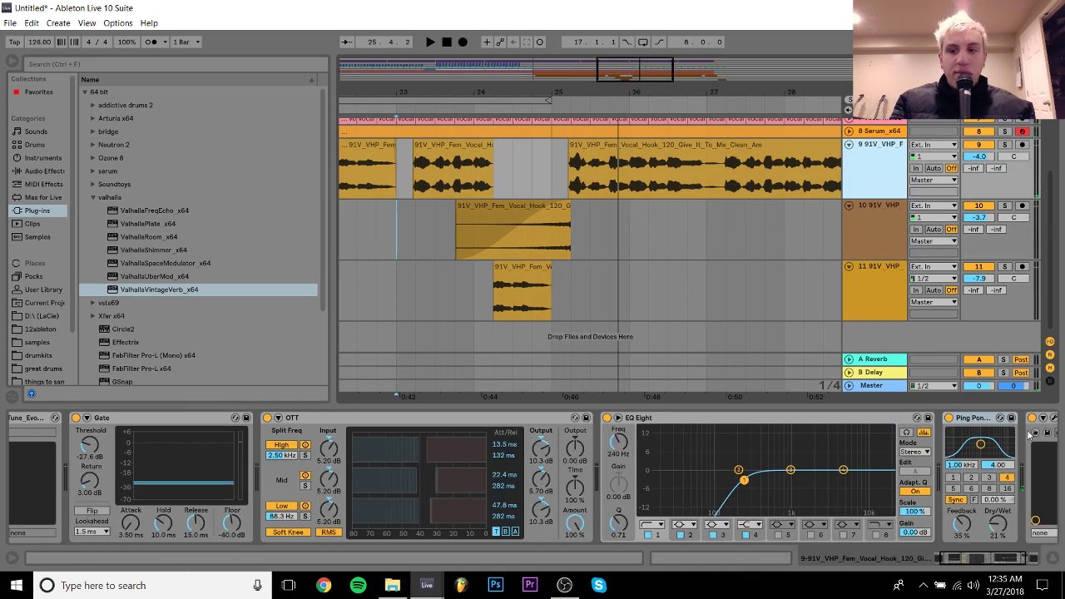
click(1037, 557)
double_click(918, 418)
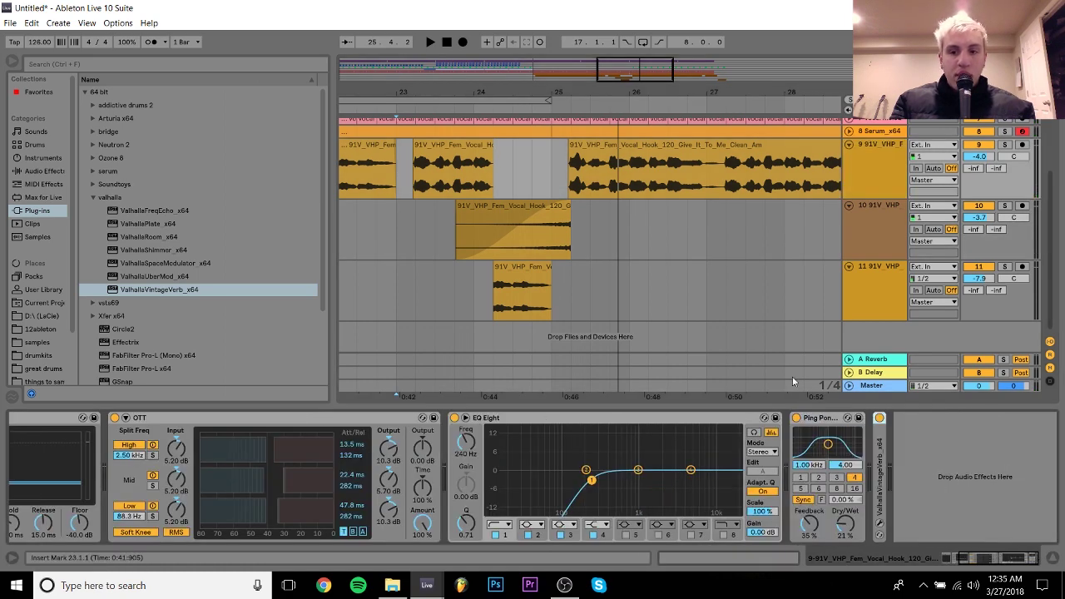
double_click(878, 479)
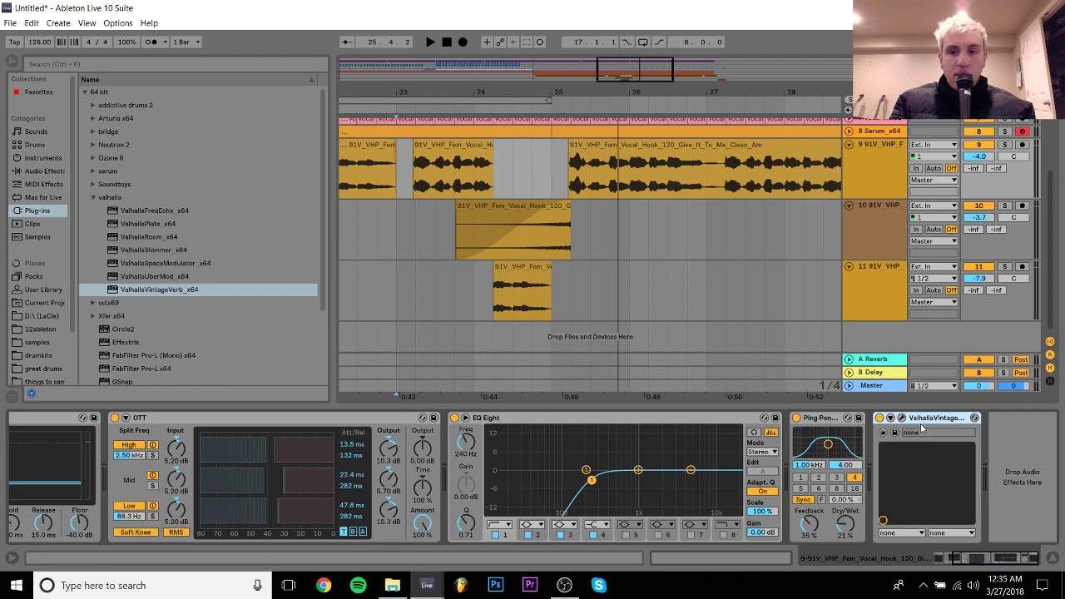
click(503, 207)
Set track 9's volume to -3.7 dB and track 10's to -6.7 dB while listening
key(space)
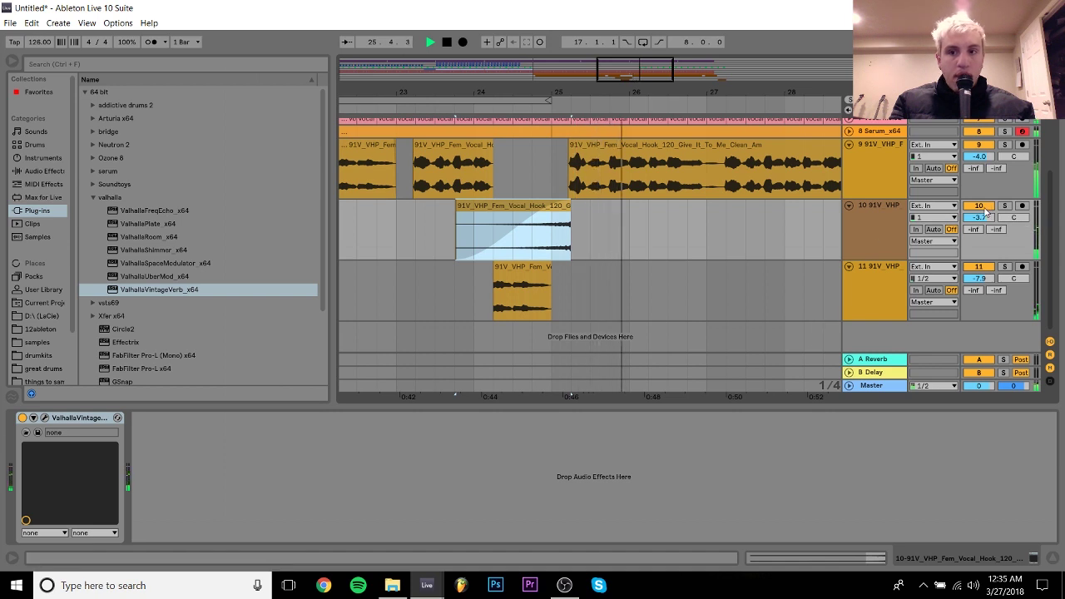
drag(978, 156, 978, 154)
drag(980, 217, 980, 225)
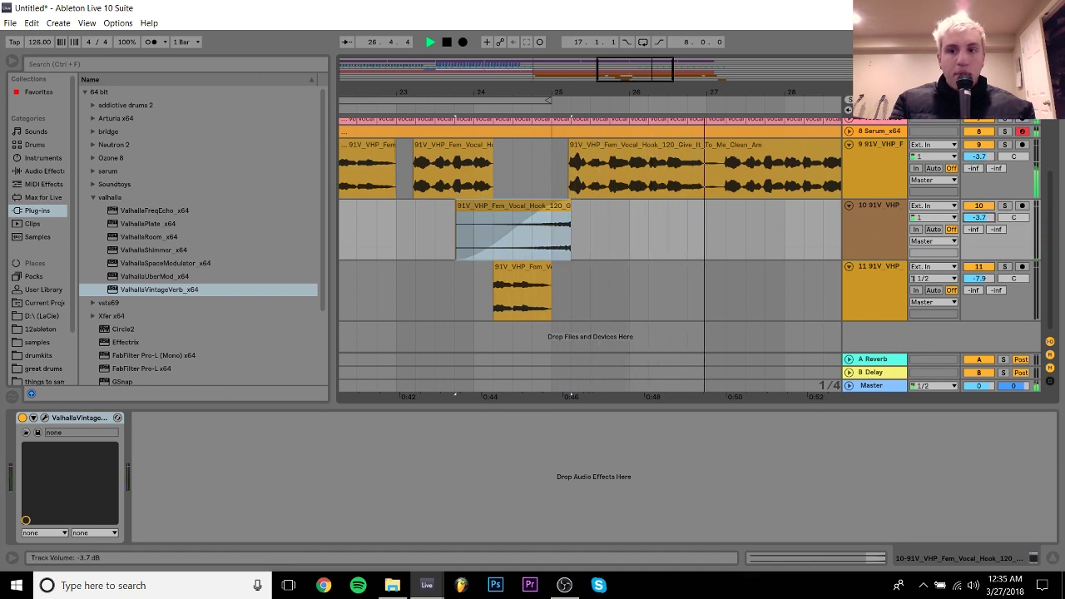
key(space)
key(space)
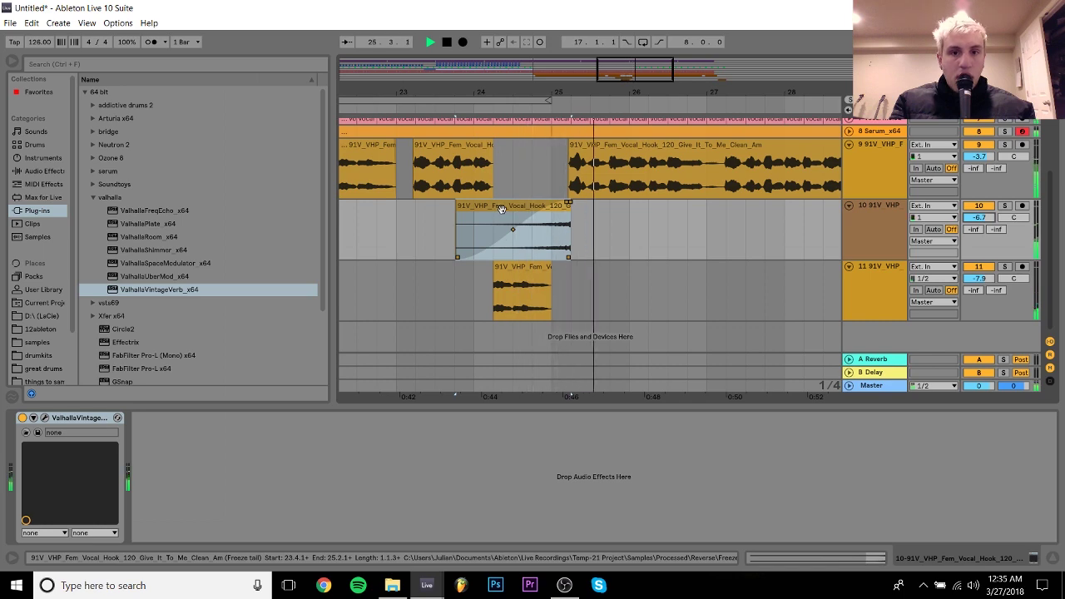
Collapse tracks 9, 10 and 11 and stop playback
click(848, 144)
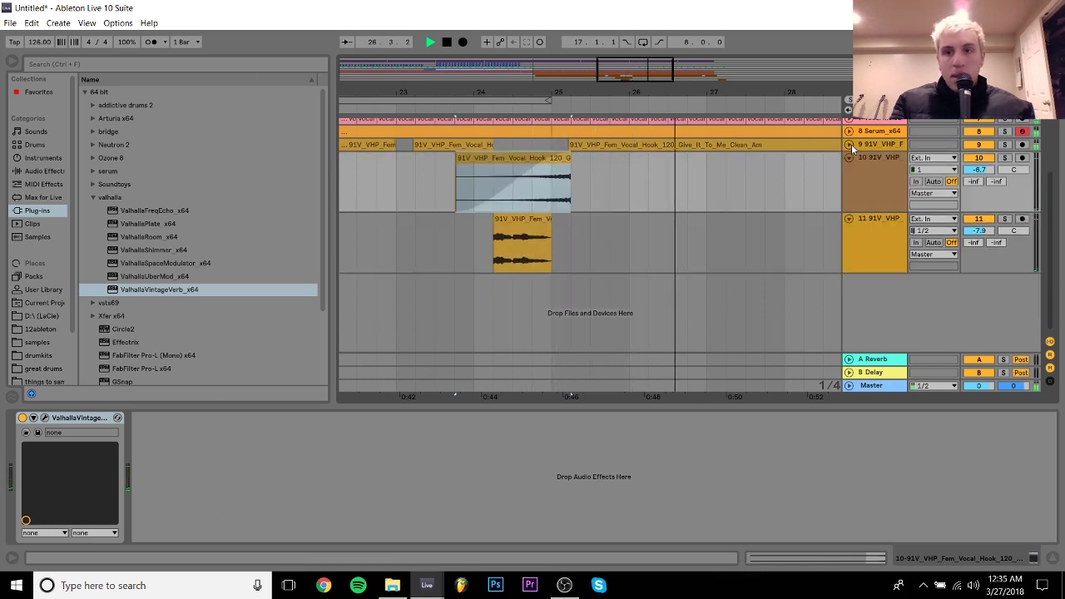
click(848, 157)
click(849, 172)
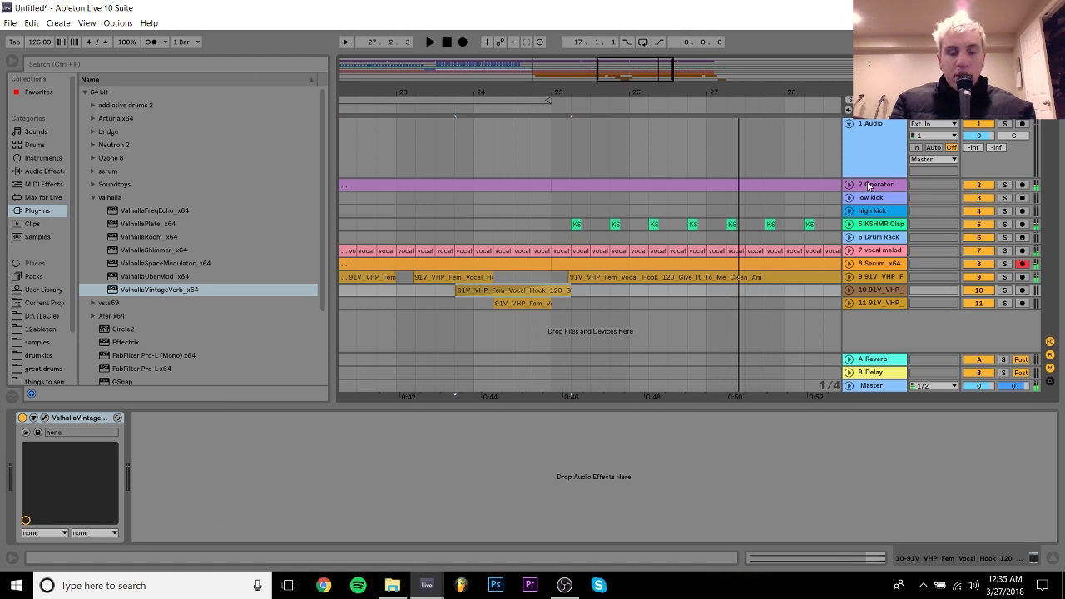
Add an Analog instrument on a new track below track 11 and select bars 25 to 32 on it
drag(563, 88, 566, 27)
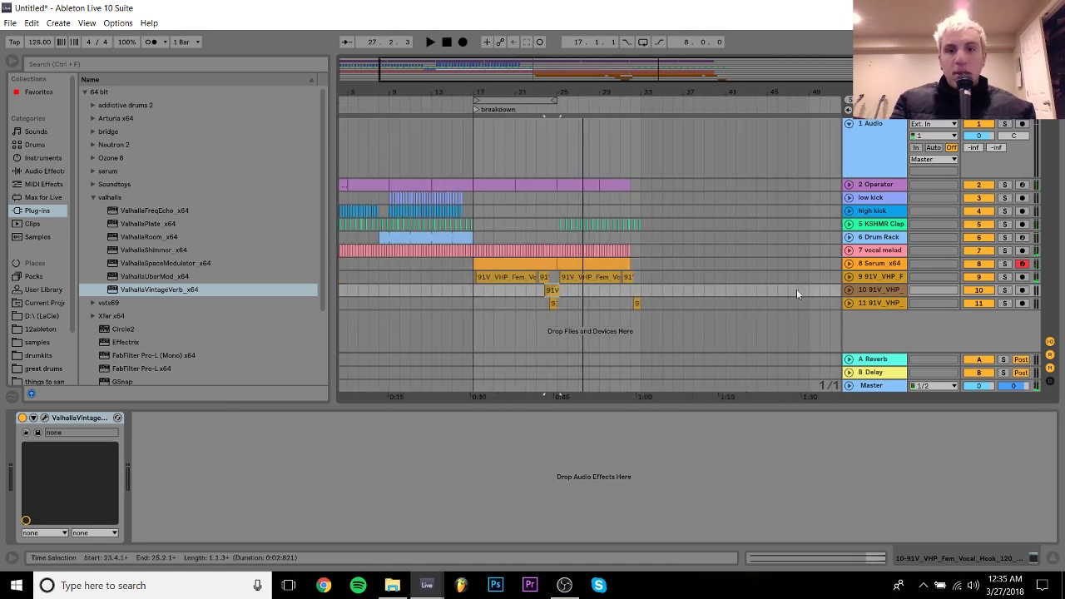
drag(631, 208, 661, 237)
key(plus)
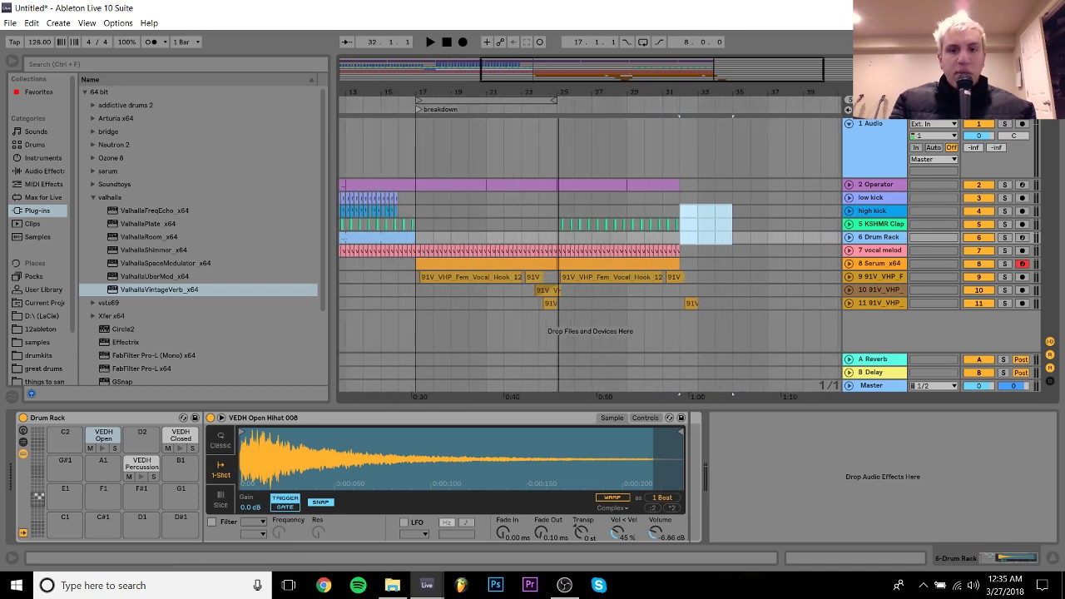
click(893, 305)
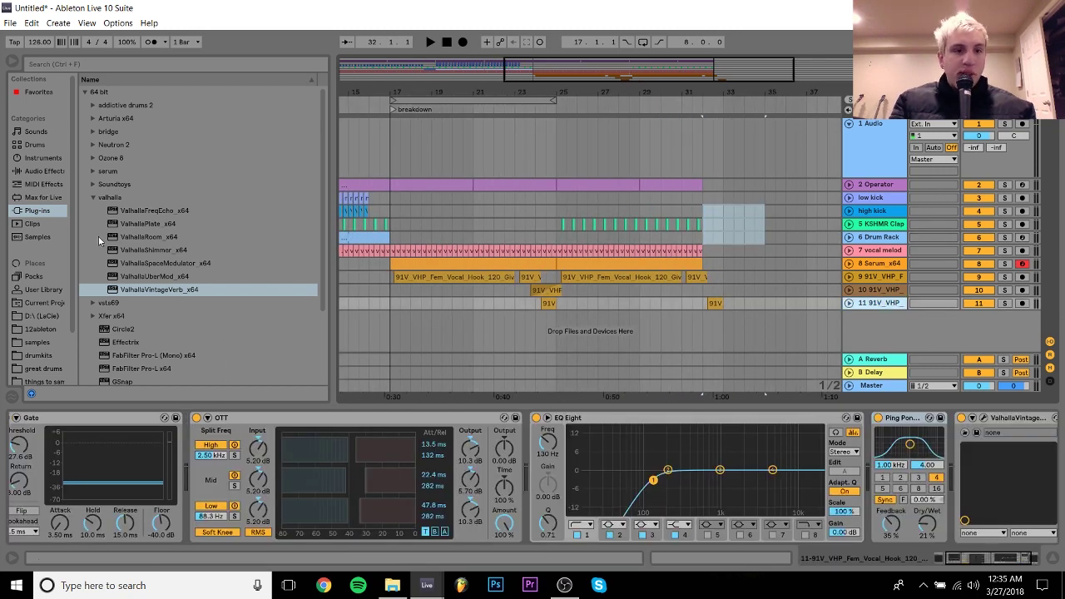
click(40, 158)
drag(115, 93, 699, 331)
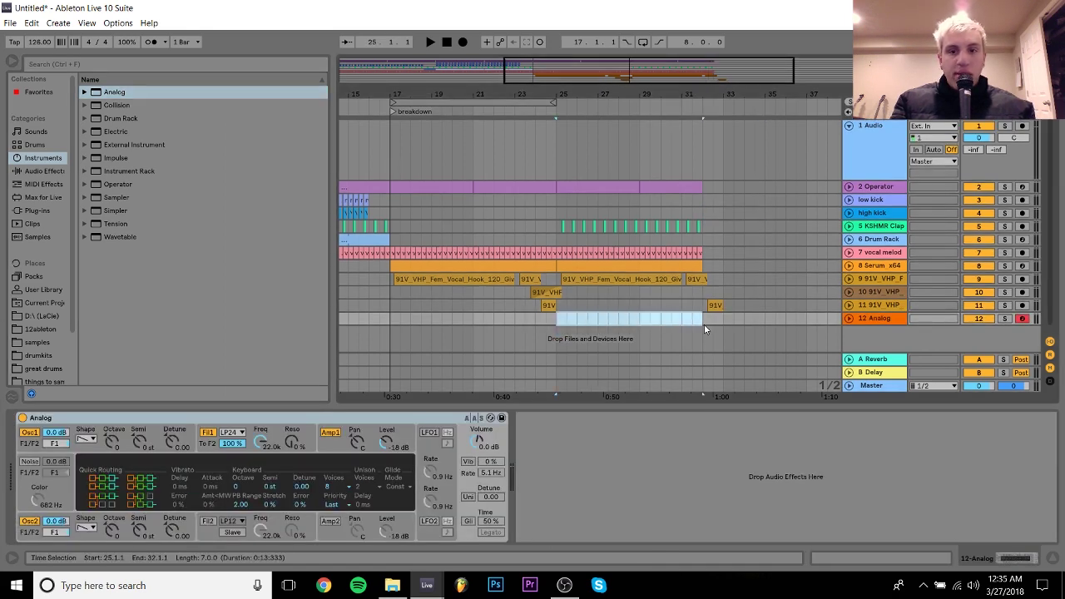
Insert a MIDI clip from bar 25 to 32 on the Analog track with one D3 note sustained across it
key(ctrl+shift+m)
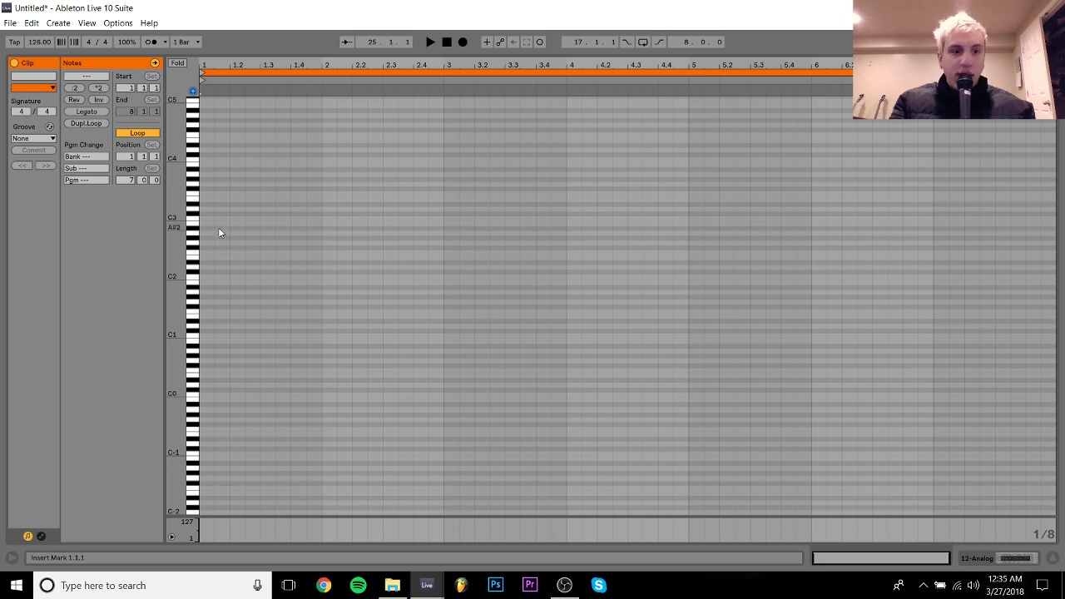
double_click(204, 209)
click(96, 112)
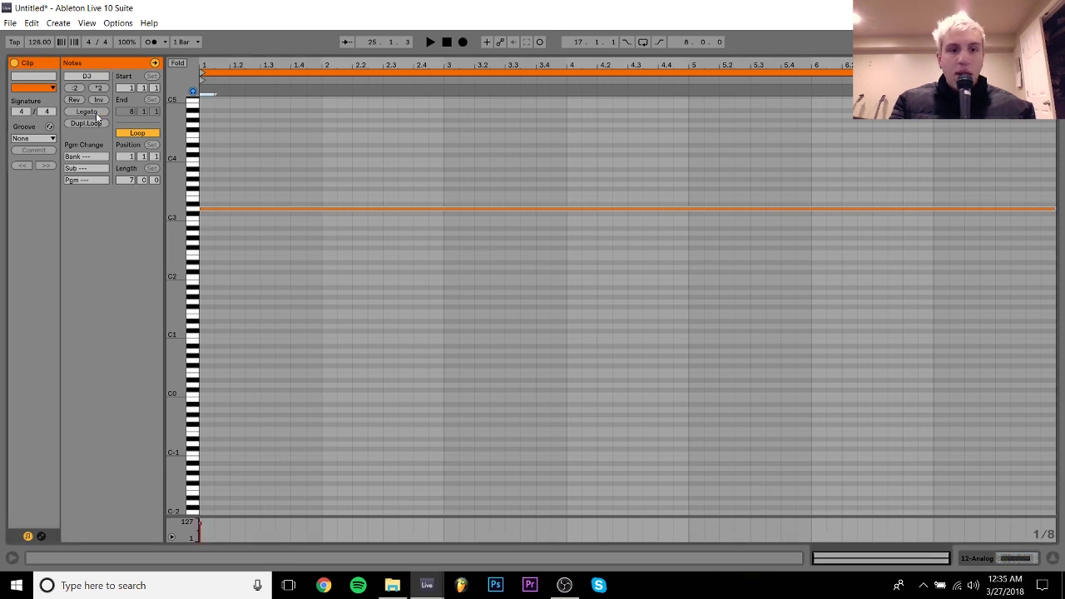
click(1002, 560)
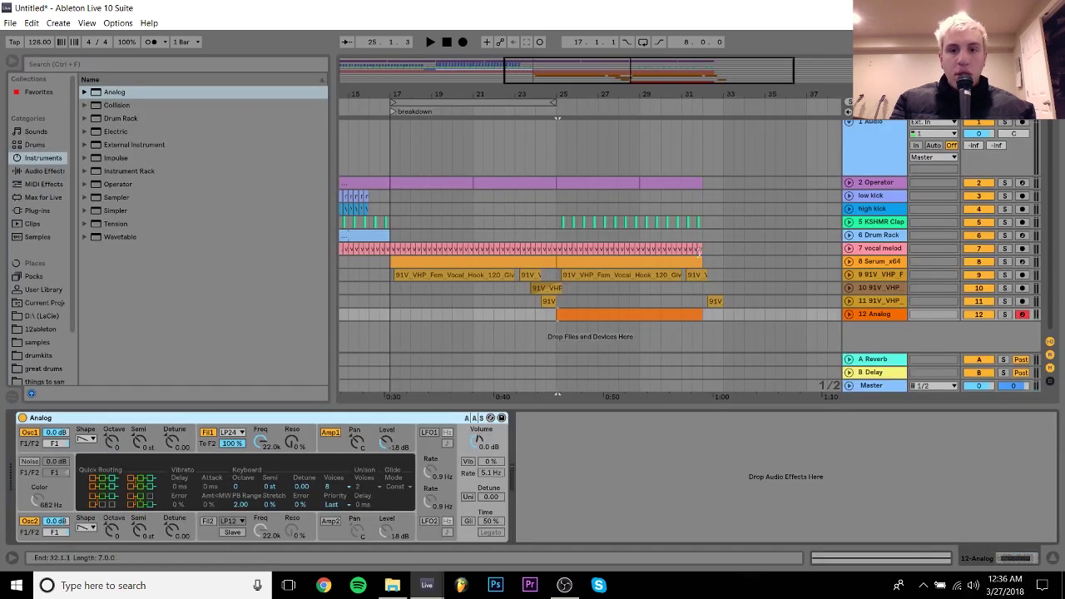
Inspect the Analog track's D3 note and delete its clip between bars 25 and 32
click(684, 312)
click(698, 302)
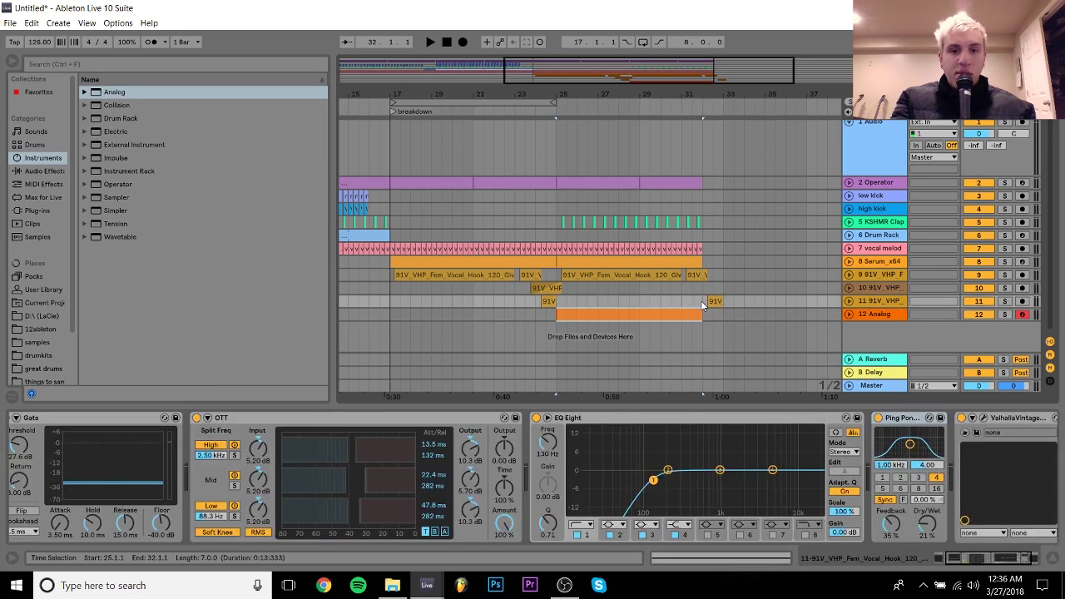
double_click(677, 315)
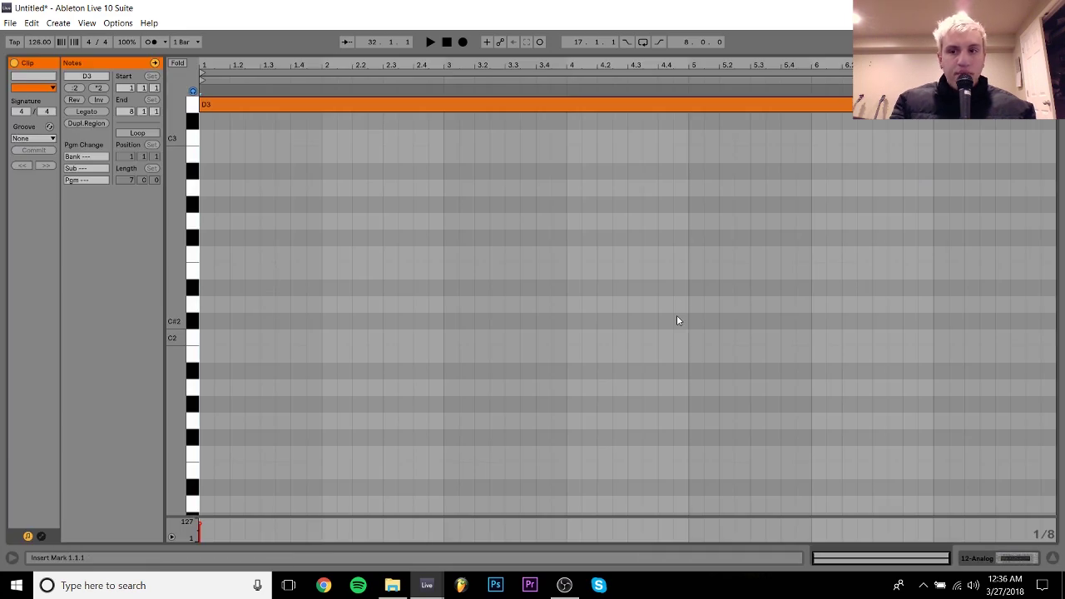
key(ctrl+a)
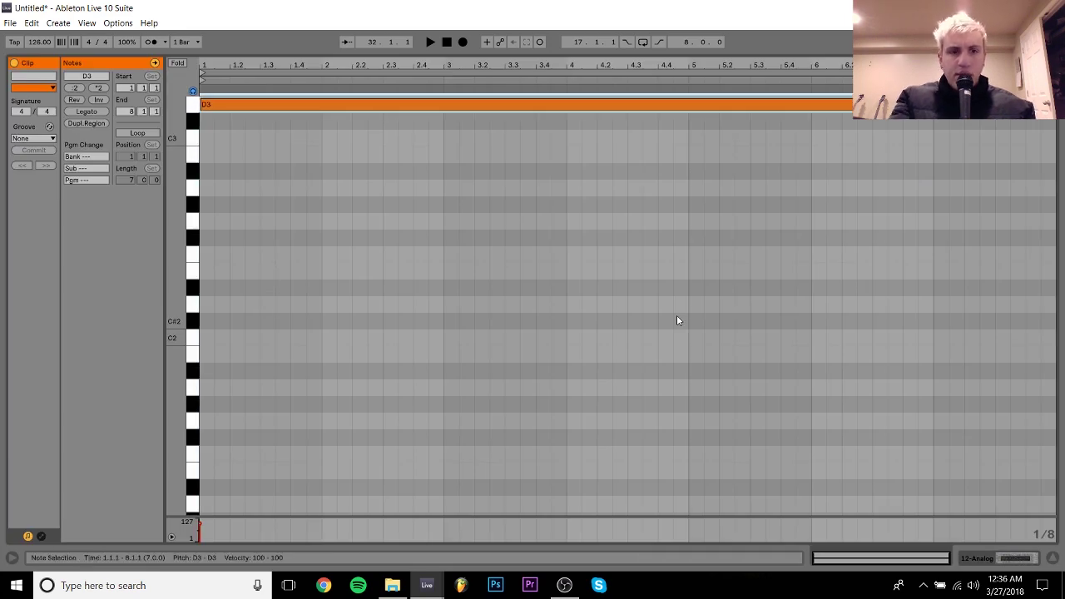
click(1014, 559)
click(603, 316)
key(Delete)
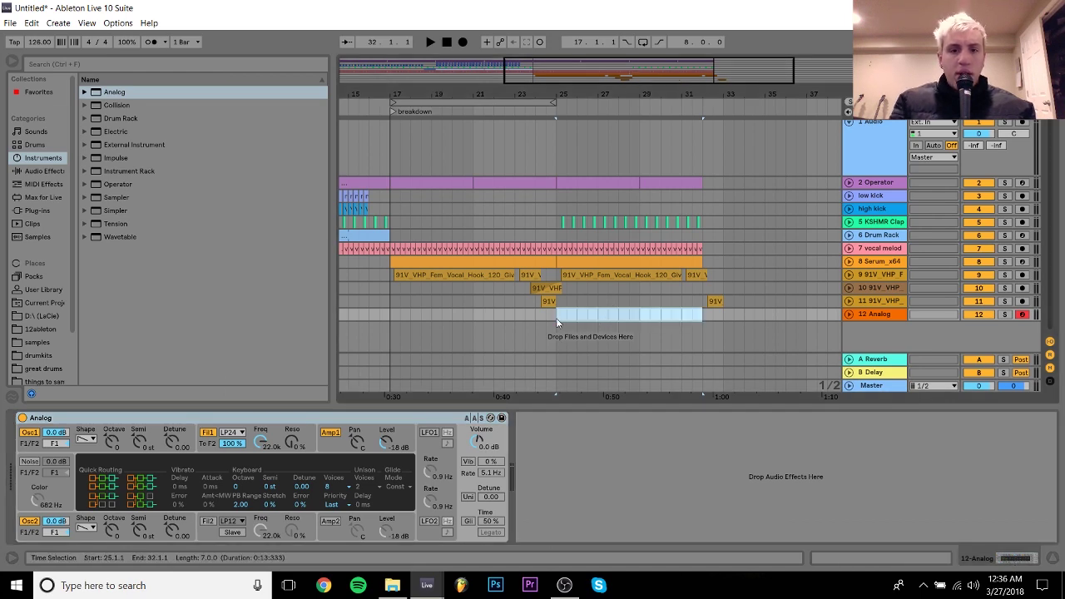
Insert an empty MIDI clip on track 12 starting at bar 25 and trim its end to bar 32
drag(558, 320, 643, 323)
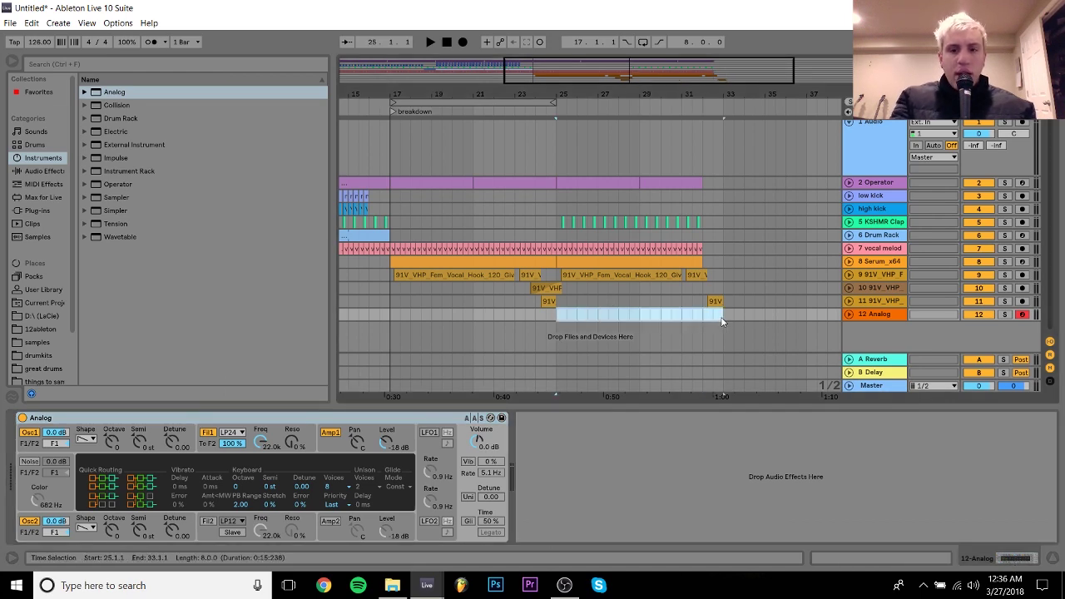
key(ctrl+shift+m)
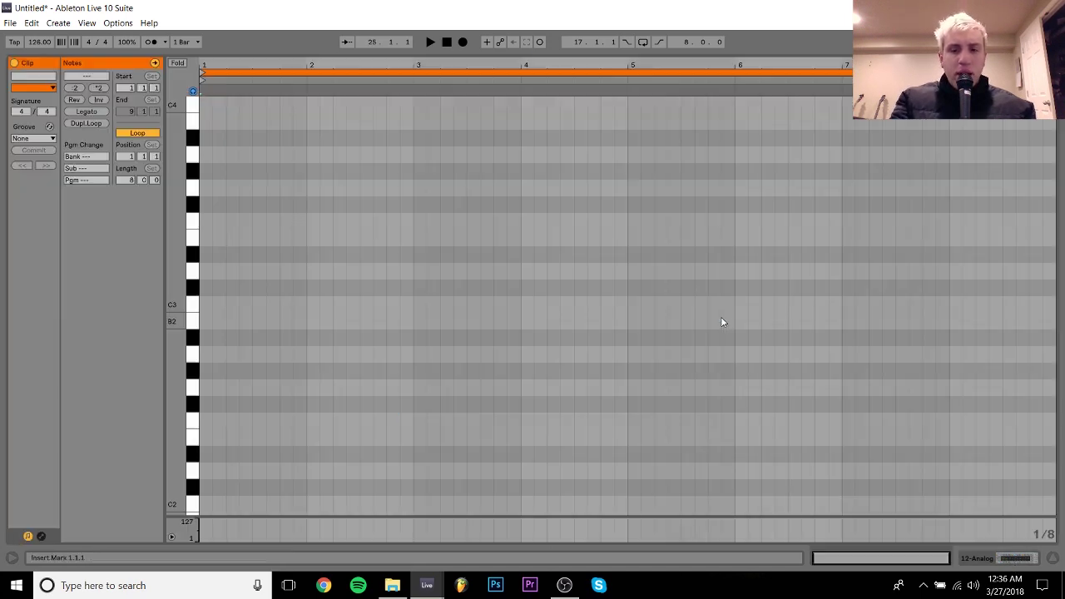
click(1012, 558)
drag(728, 315, 713, 316)
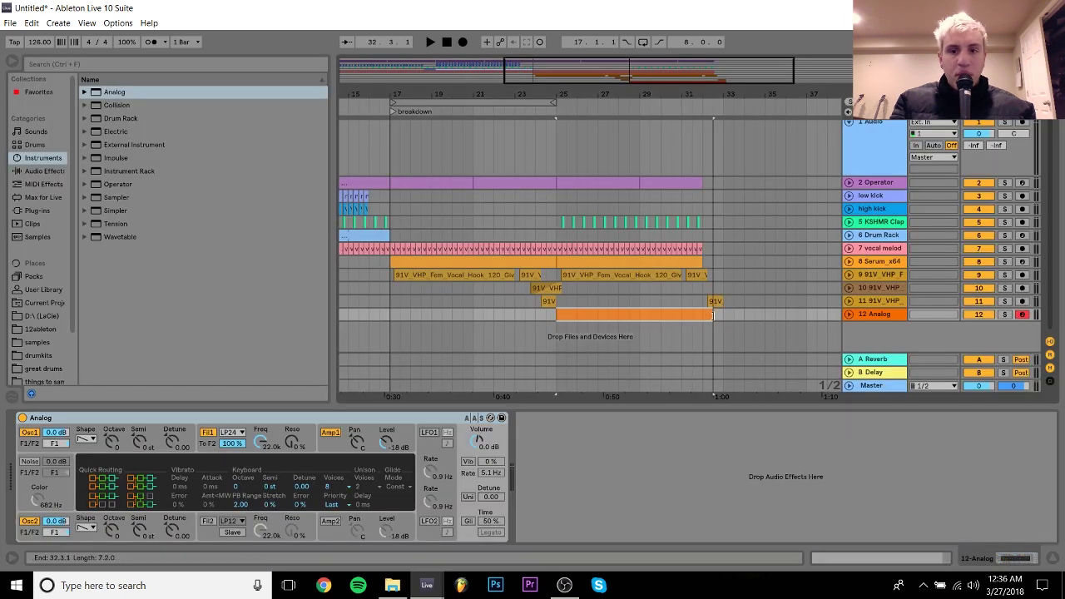
Add an F3 note at the start of the new track 12 clip and extend it across the clip with Legato
double_click(671, 315)
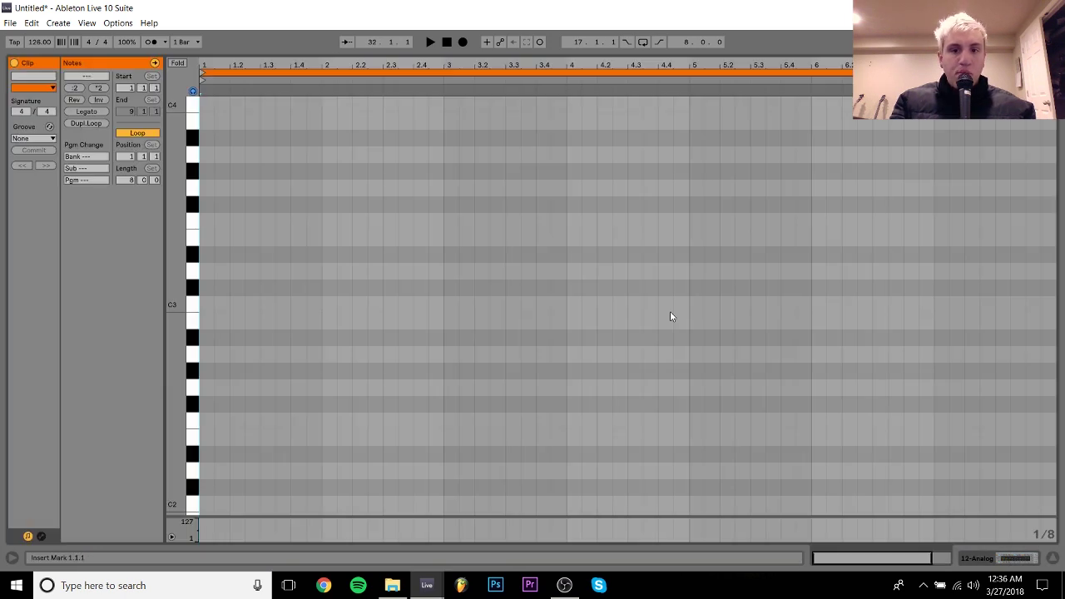
double_click(205, 223)
click(82, 111)
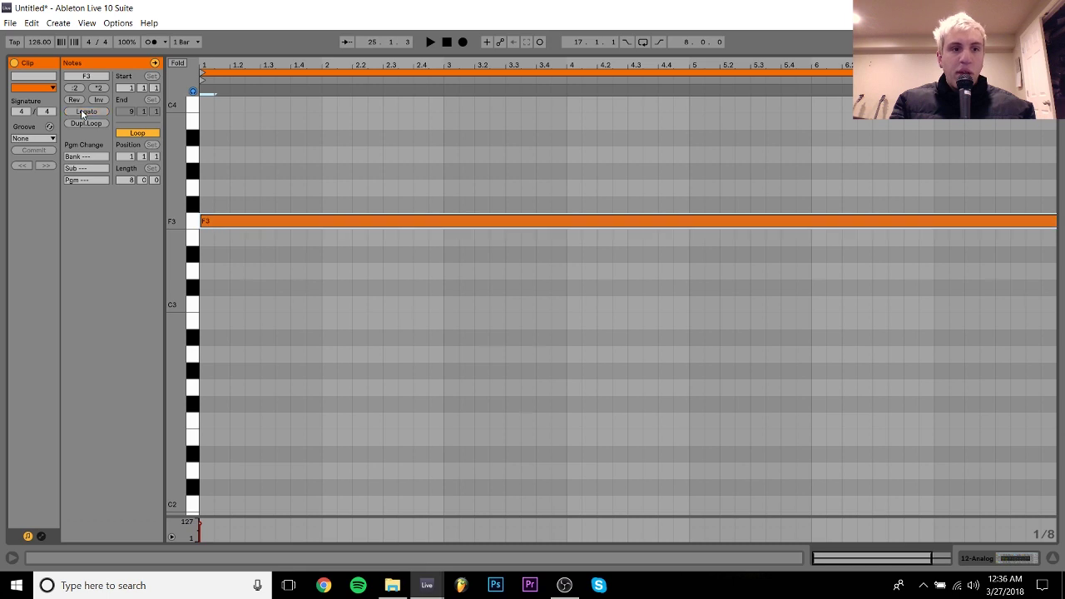
Replace the Analog instrument on track 12 with Operator and set its oscillator waveform to NoW noise
click(995, 554)
double_click(114, 187)
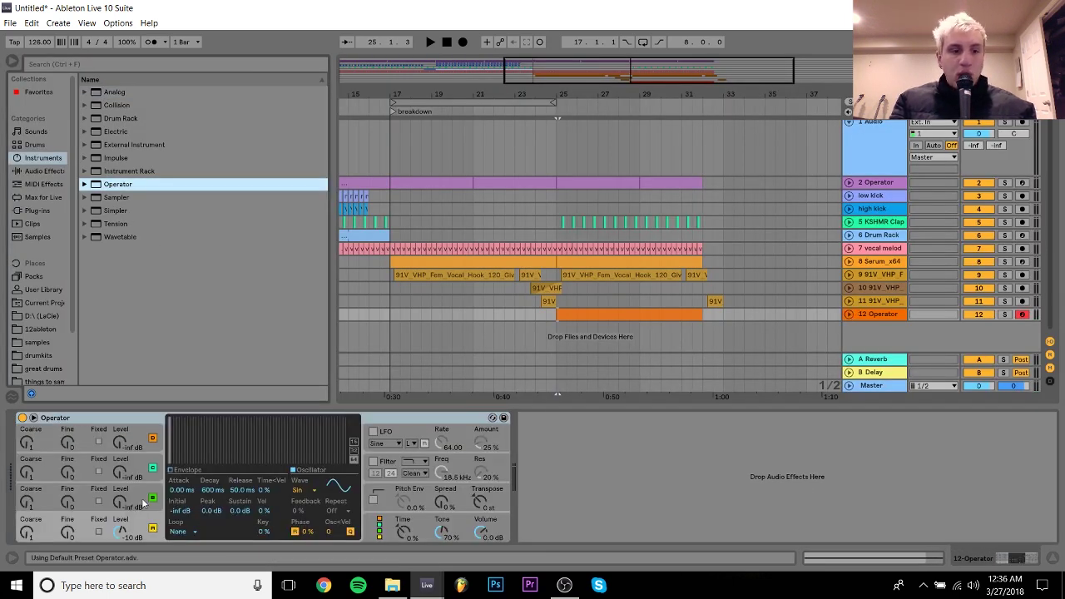
click(314, 495)
click(310, 473)
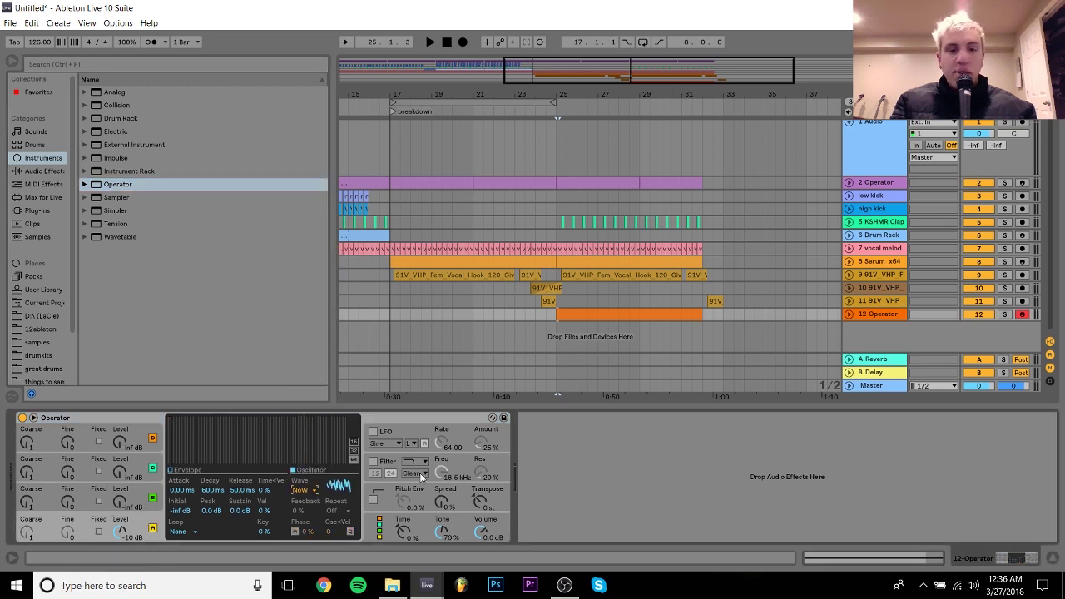
Enable Operator's filter as a band-pass, with its frequency at about 146 Hz and resonance at 57%
click(383, 463)
click(414, 461)
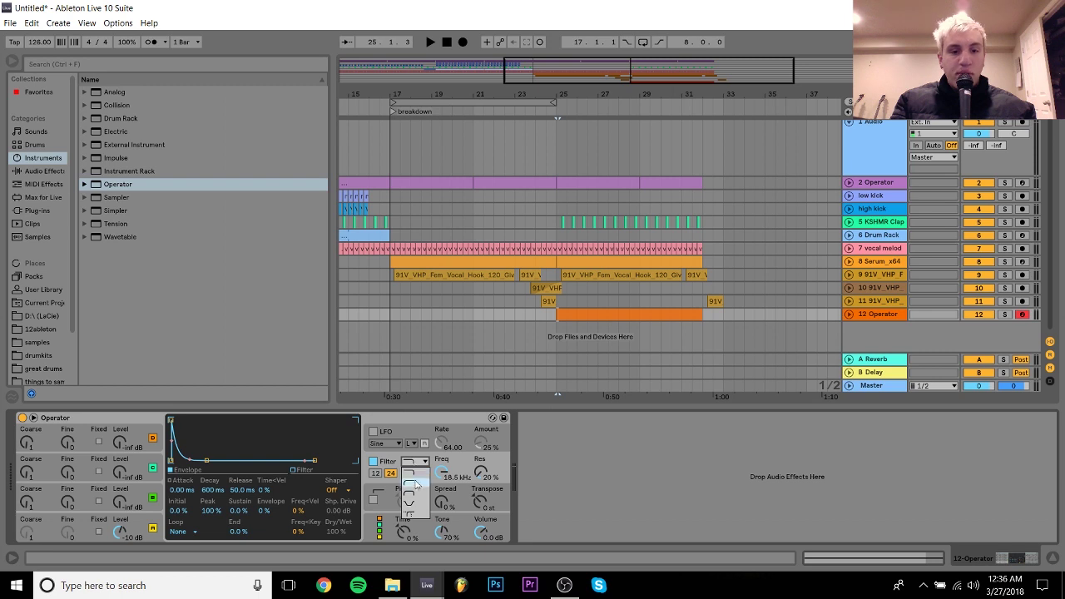
click(410, 496)
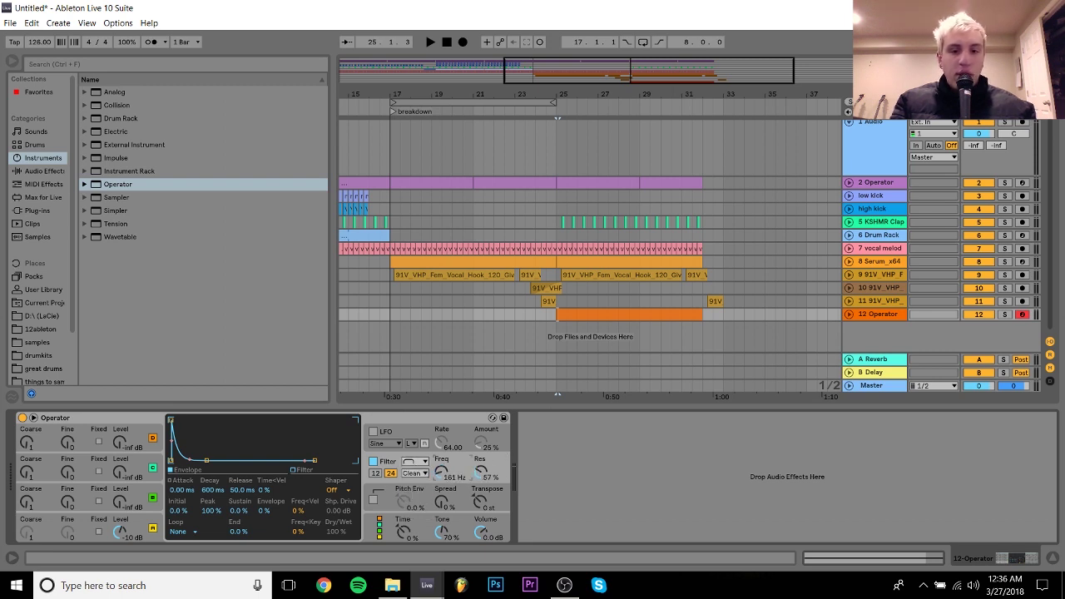
Automate Operator's filter frequency to rise from 48.8 Hz at bar 25 to 18.5 kHz at bar 33
right_click(442, 473)
click(474, 499)
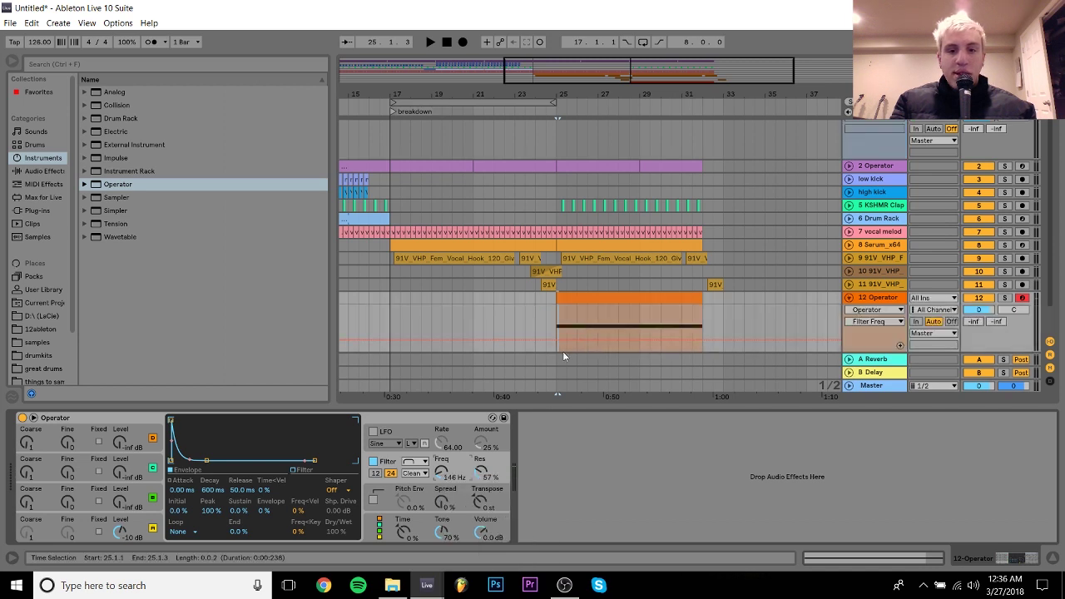
drag(554, 341, 554, 347)
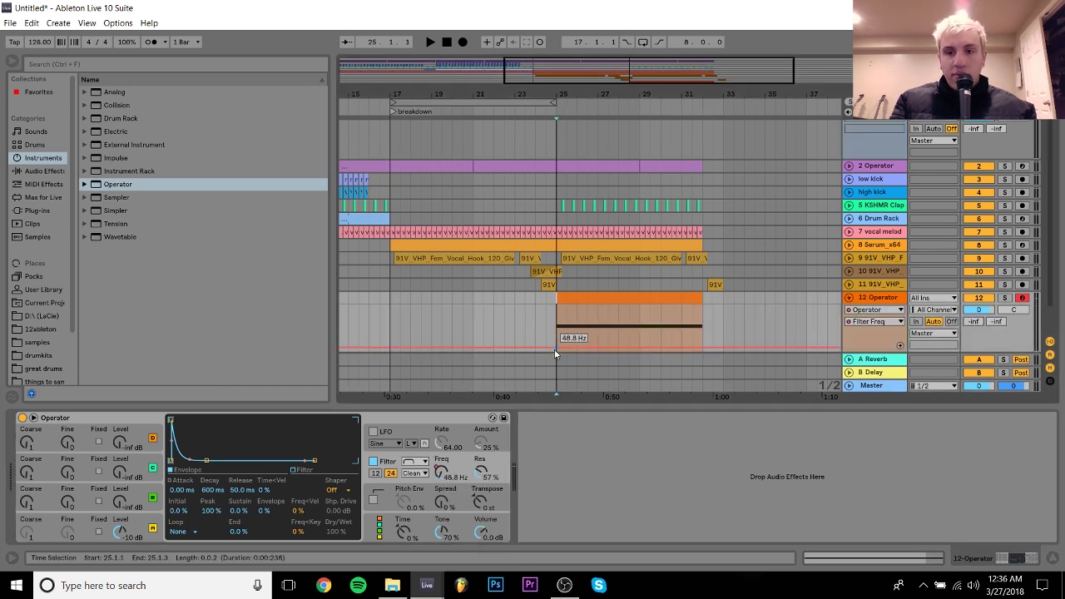
drag(704, 346, 704, 306)
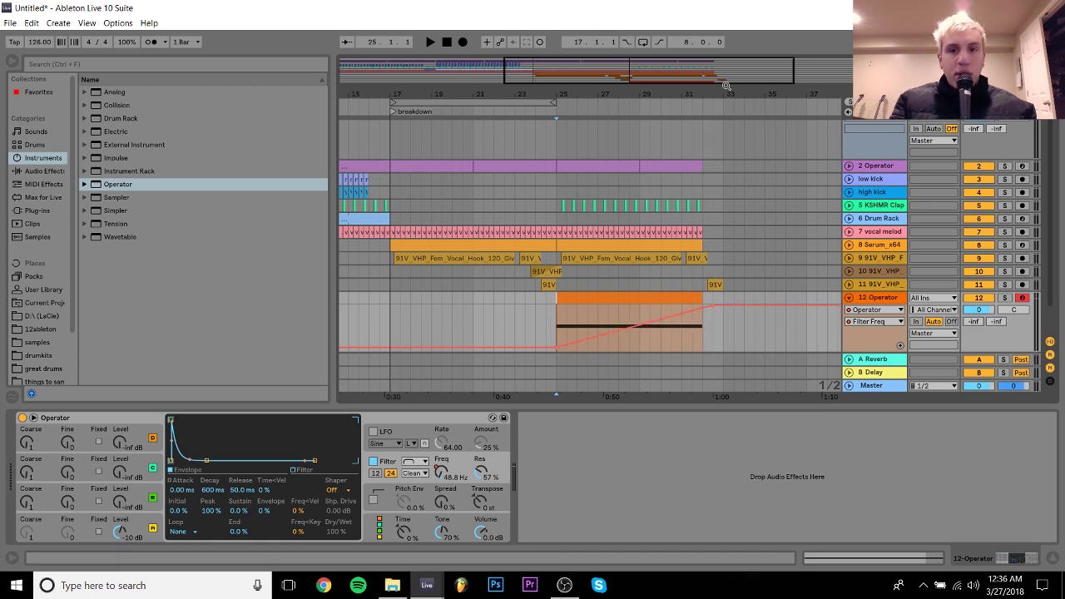
drag(710, 309, 731, 305)
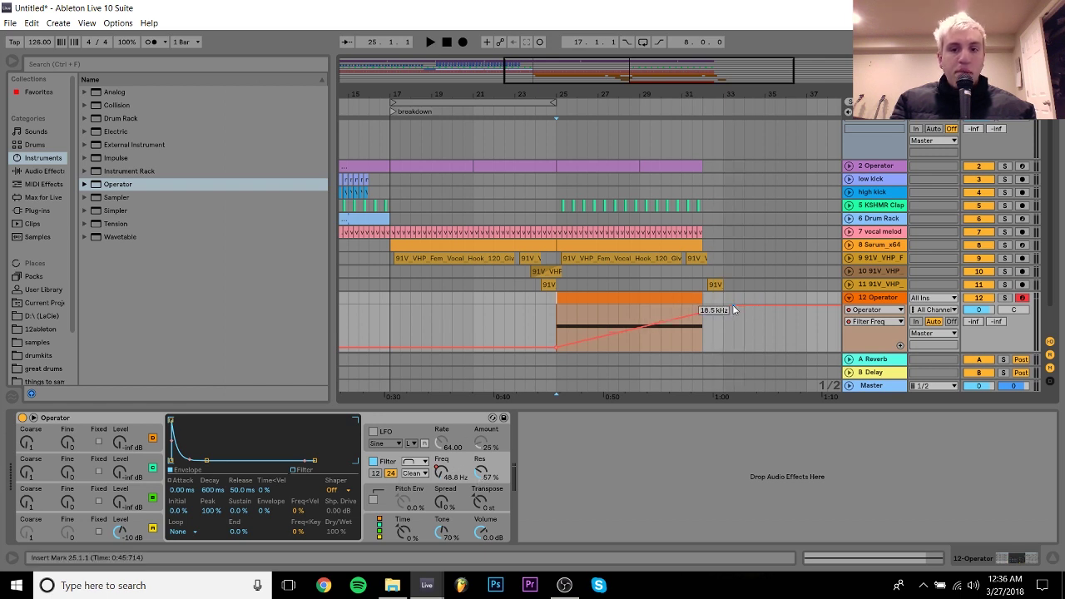
drag(734, 306, 723, 305)
Lower track 12's volume to -15.2 dB
click(672, 298)
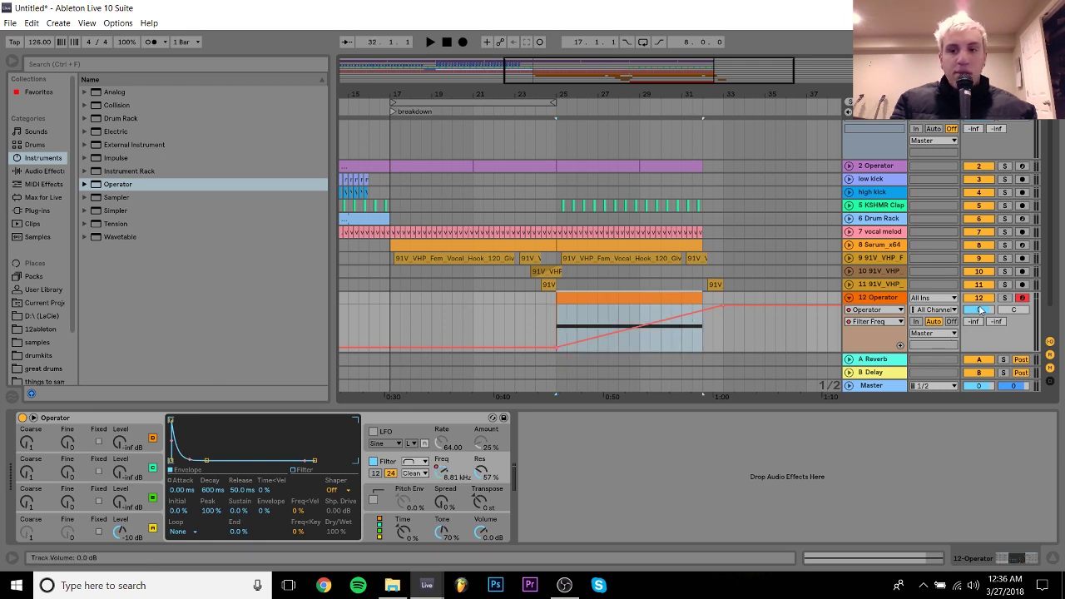
drag(980, 309, 979, 316)
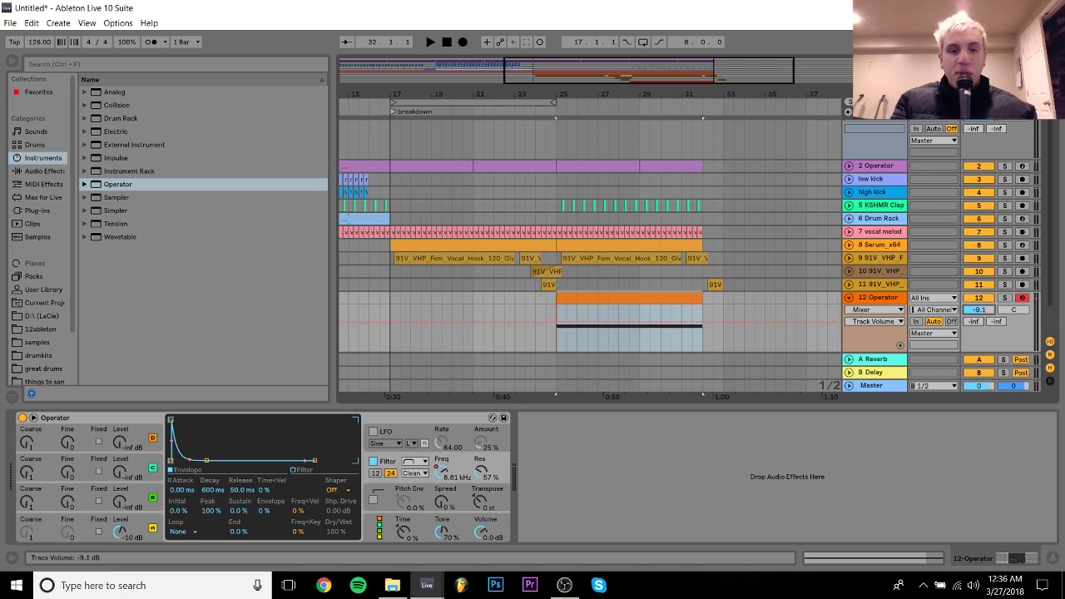
drag(980, 309, 979, 316)
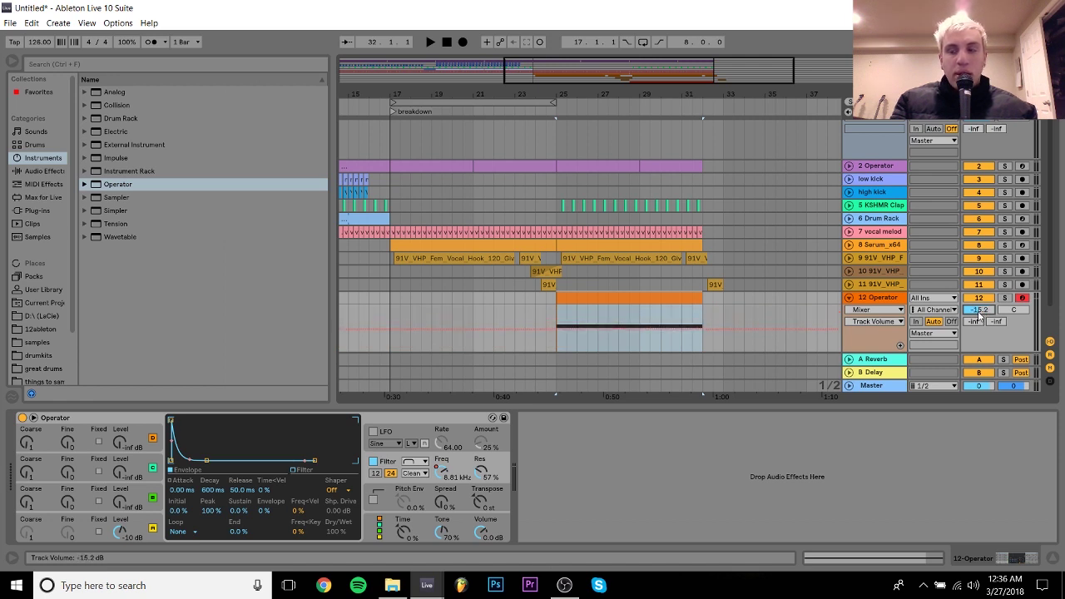
click(871, 299)
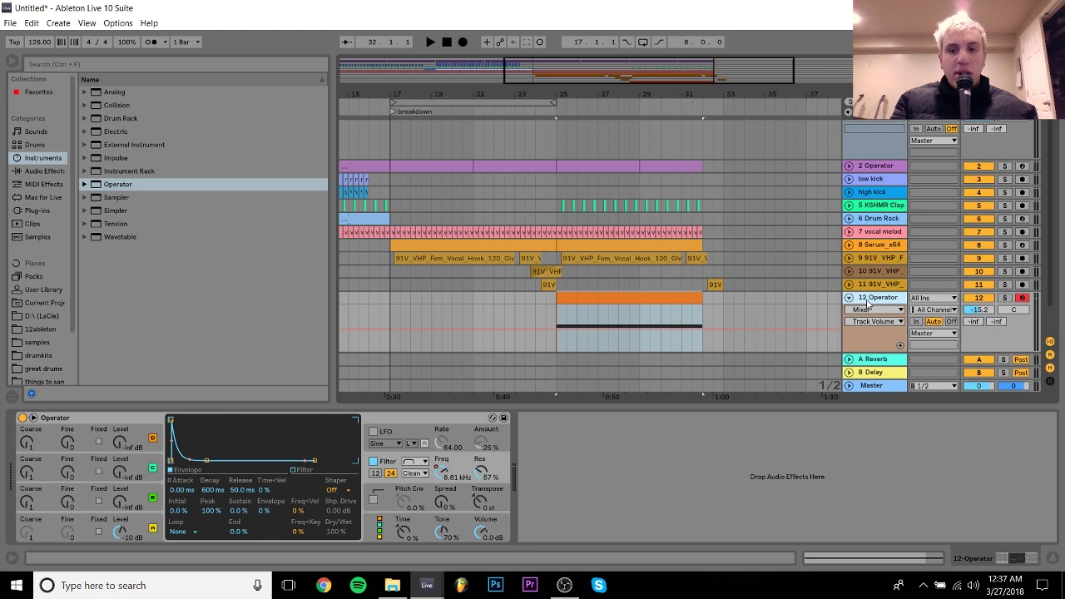
Play the noise sweep from bar 24.3 with track 12 soloed and set the track's volume to -12.6 dB
right_click(440, 472)
click(546, 324)
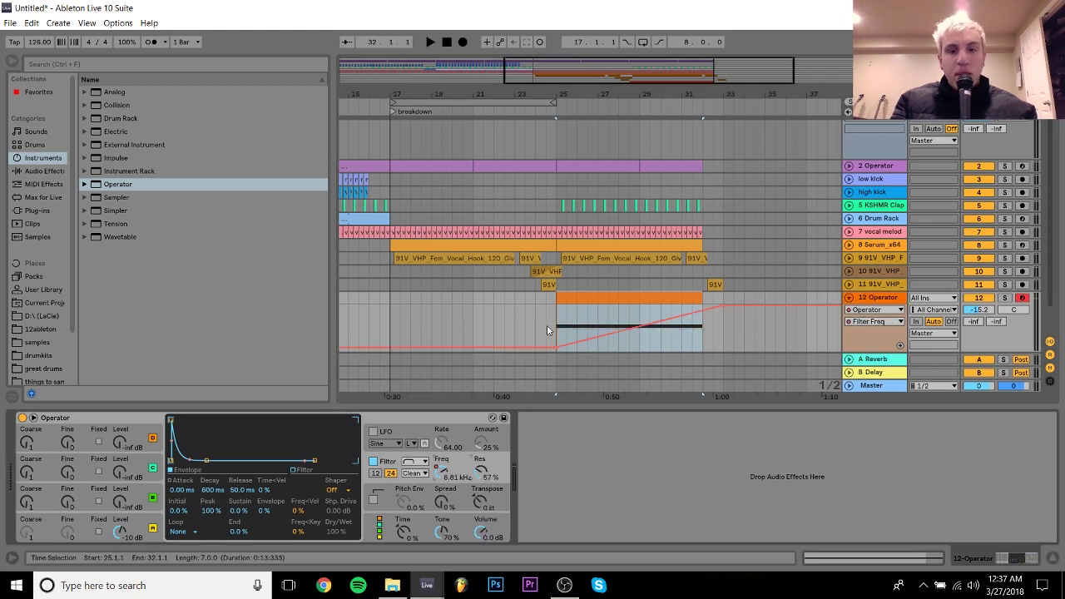
click(550, 326)
key(space)
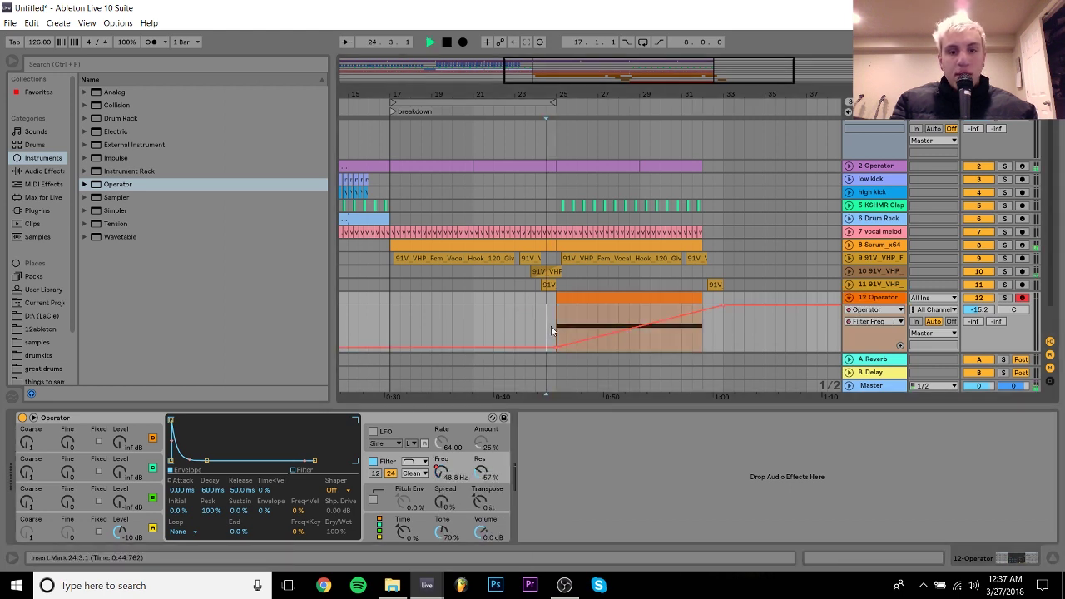
click(1003, 298)
drag(978, 313, 978, 303)
Add an EQ Eight after Operator and make band 1 a gentle low cut at 90.2 Hz, stopping playback when done
click(42, 171)
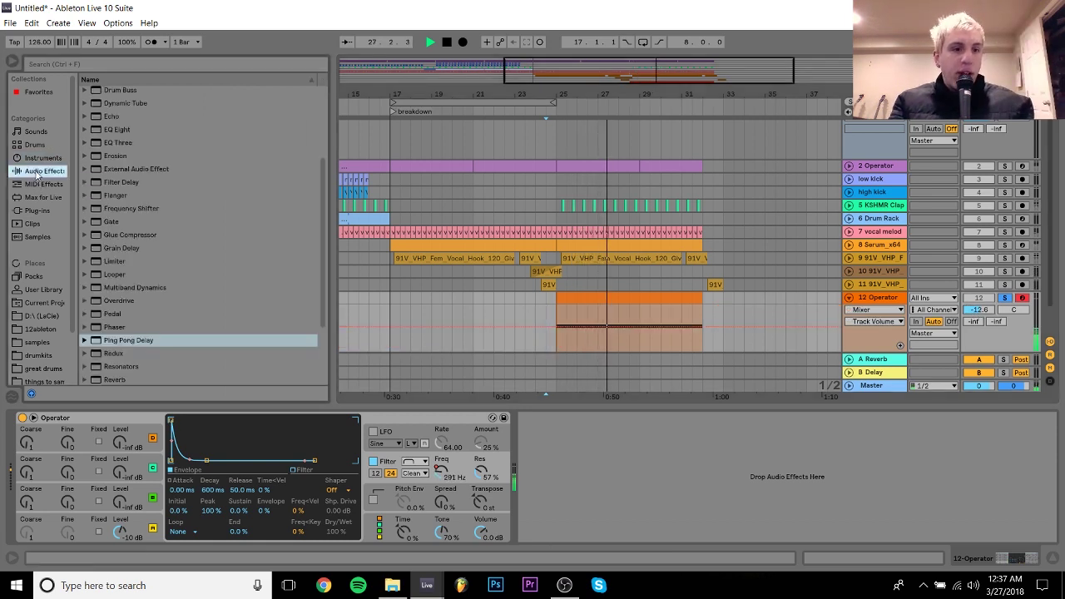
click(112, 131)
double_click(112, 130)
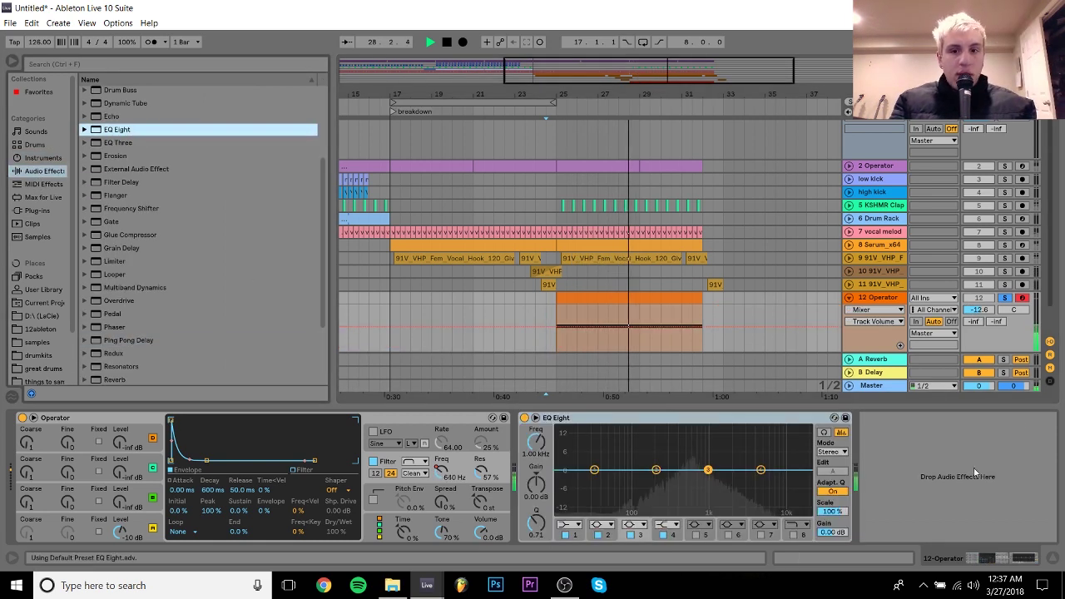
click(570, 525)
click(564, 445)
drag(594, 480, 629, 480)
click(576, 524)
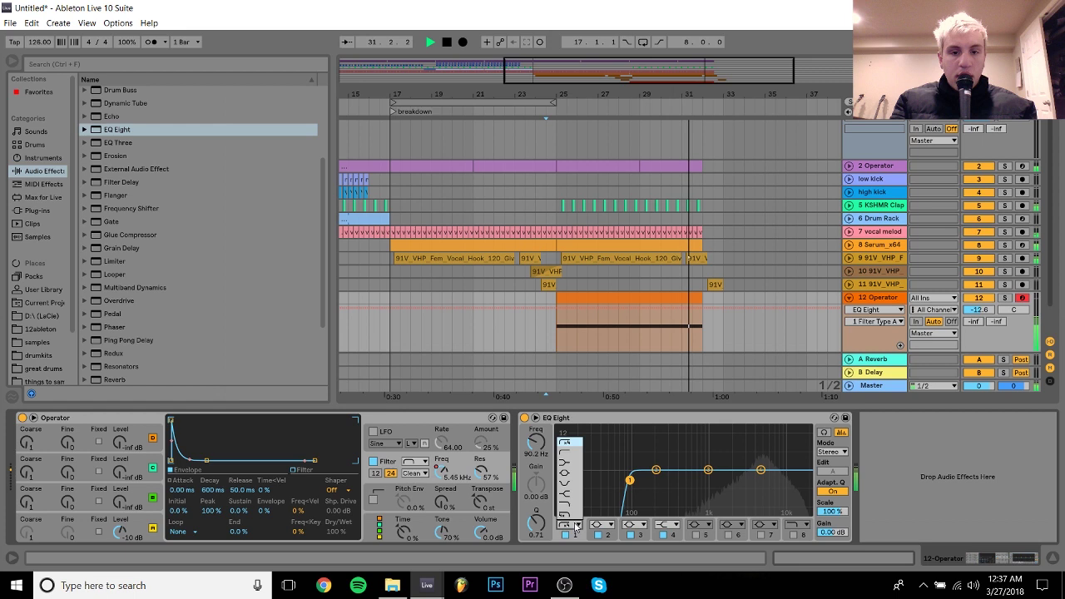
click(565, 456)
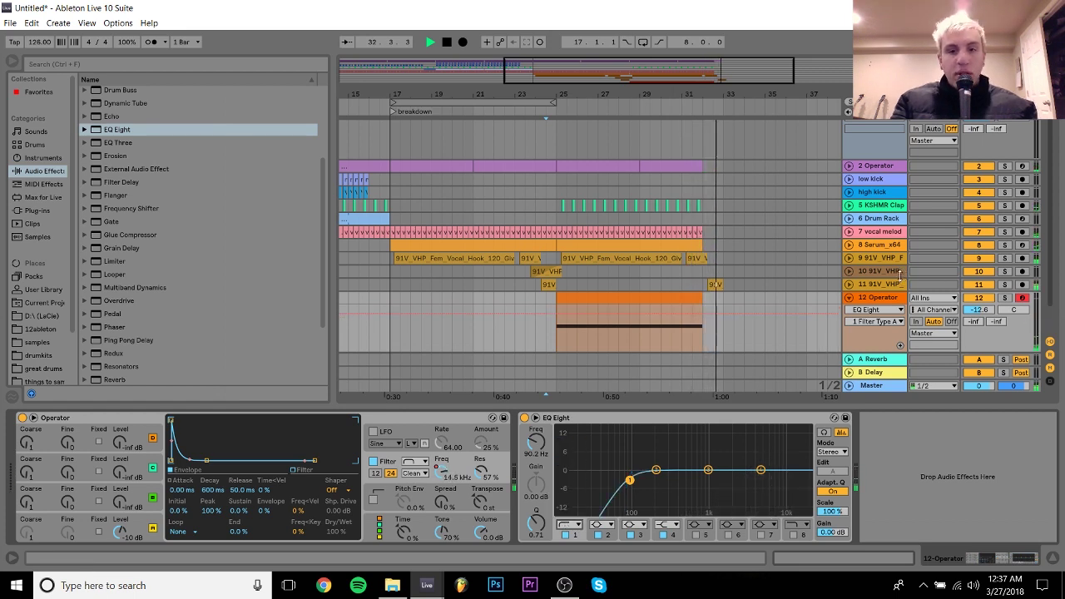
key(space)
Collapse track 12 and bring its Operator filter frequency automation back into view
click(846, 303)
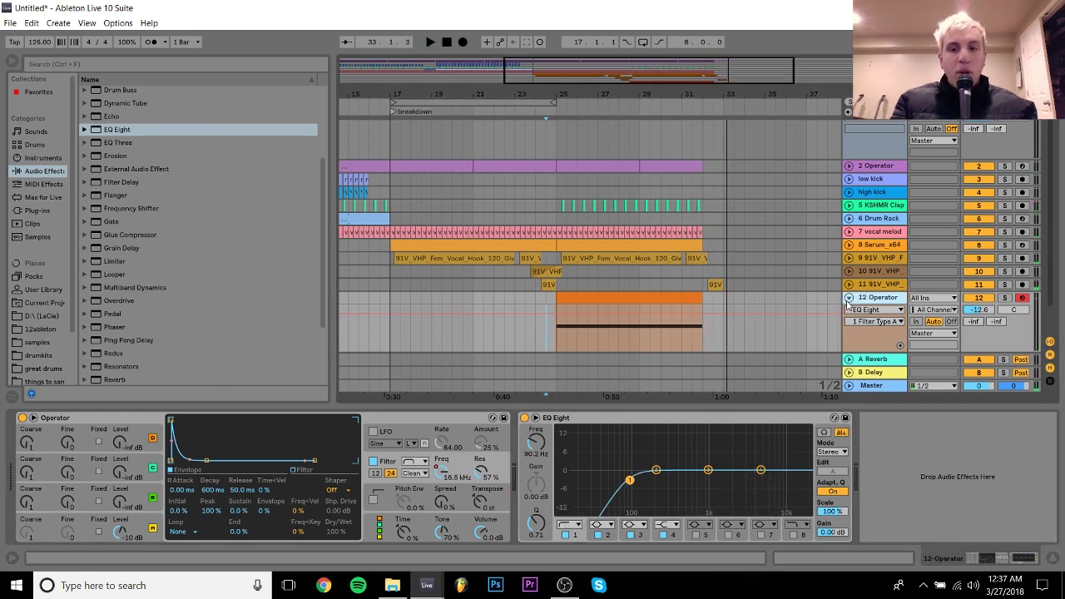
click(848, 297)
click(443, 483)
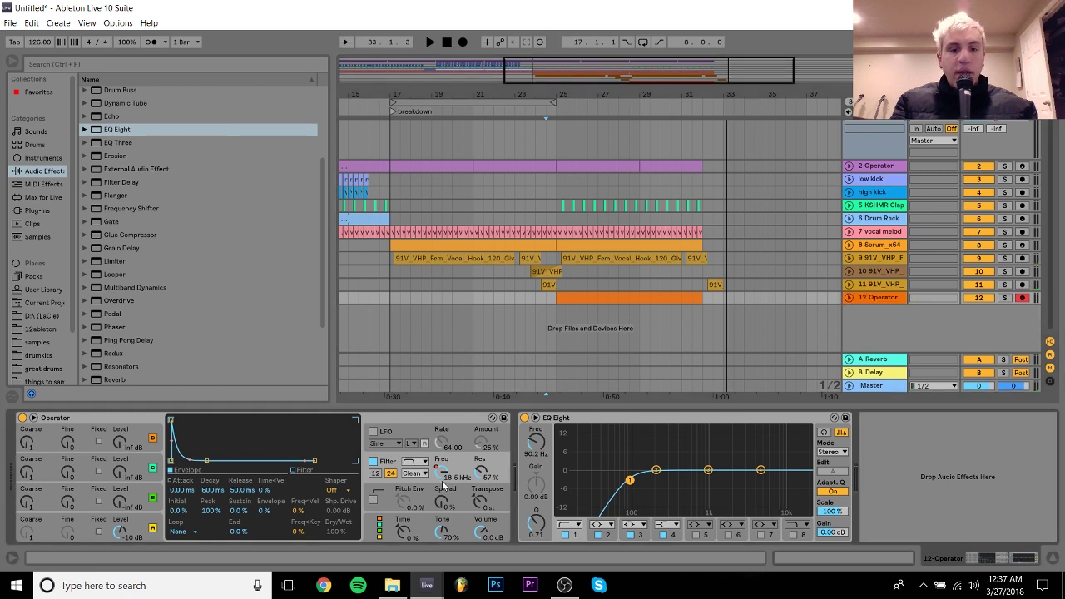
right_click(443, 474)
click(479, 426)
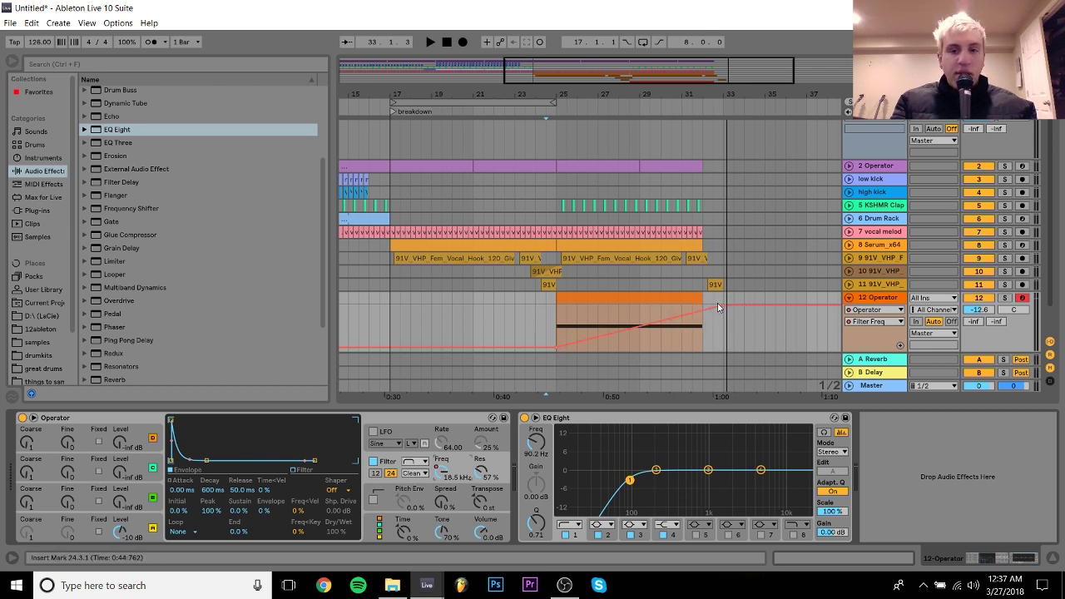
Try ending the filter frequency ramp at bar 32, listen from bar 30.3, and undo the move
mouse_move(722, 303)
mouse_down()
mouse_move(702, 303)
mouse_move(713, 306)
mouse_up()
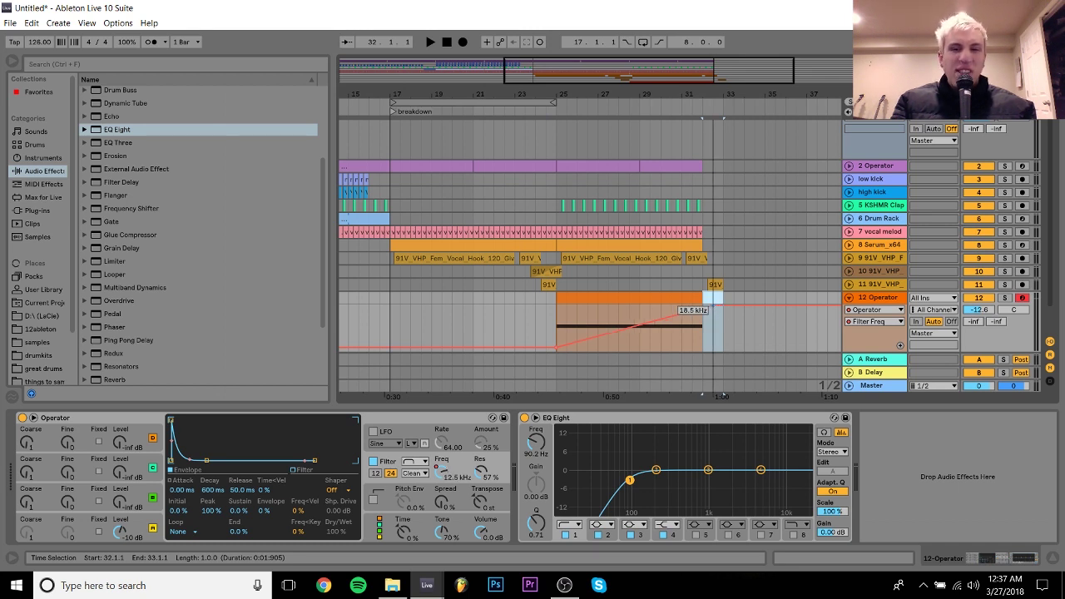
drag(713, 306, 702, 306)
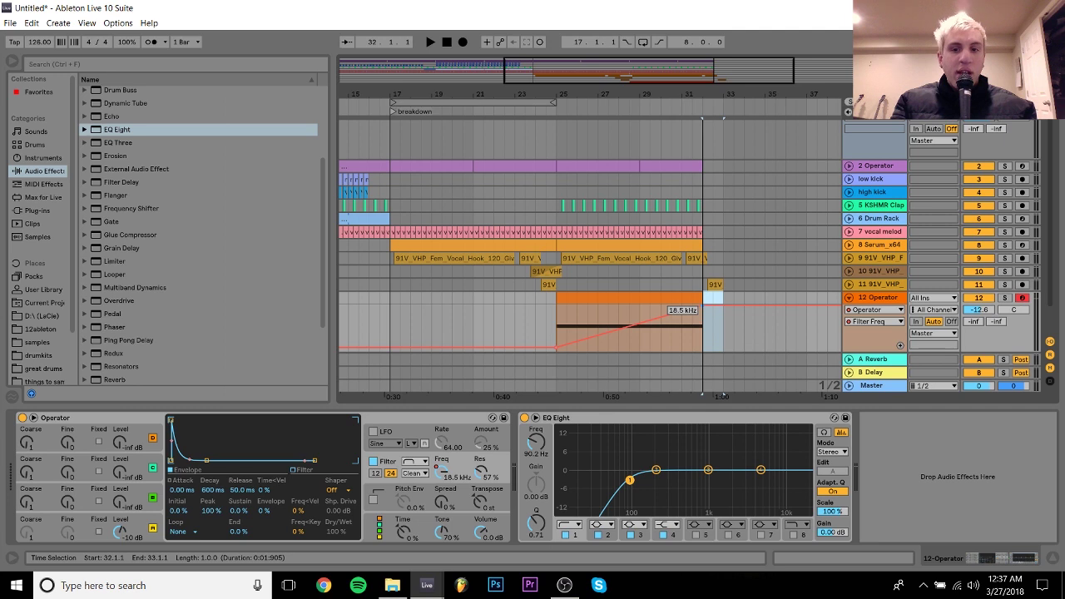
click(675, 342)
key(space)
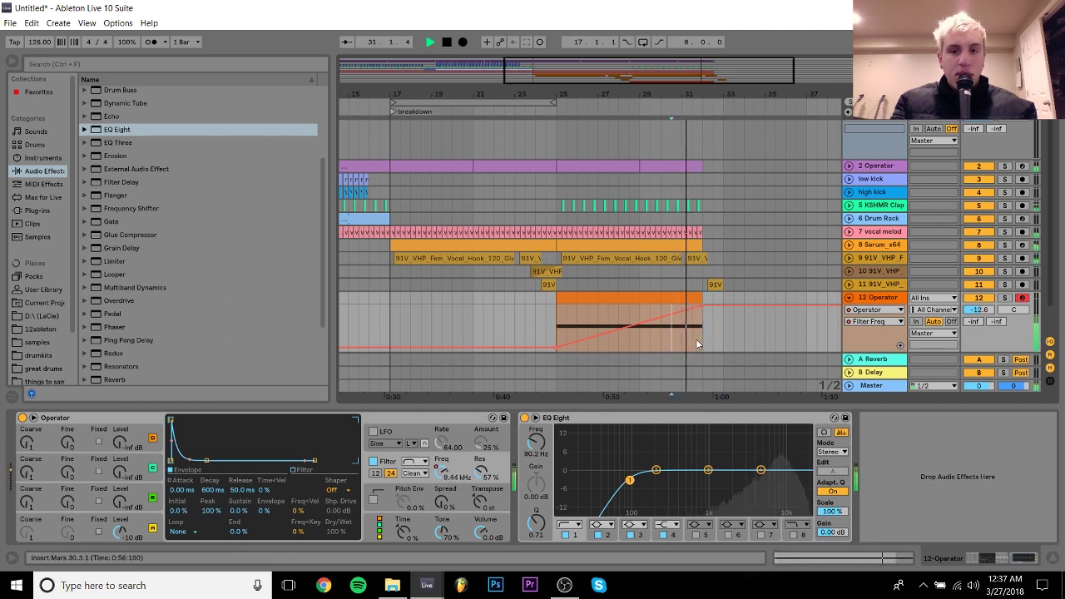
key(space)
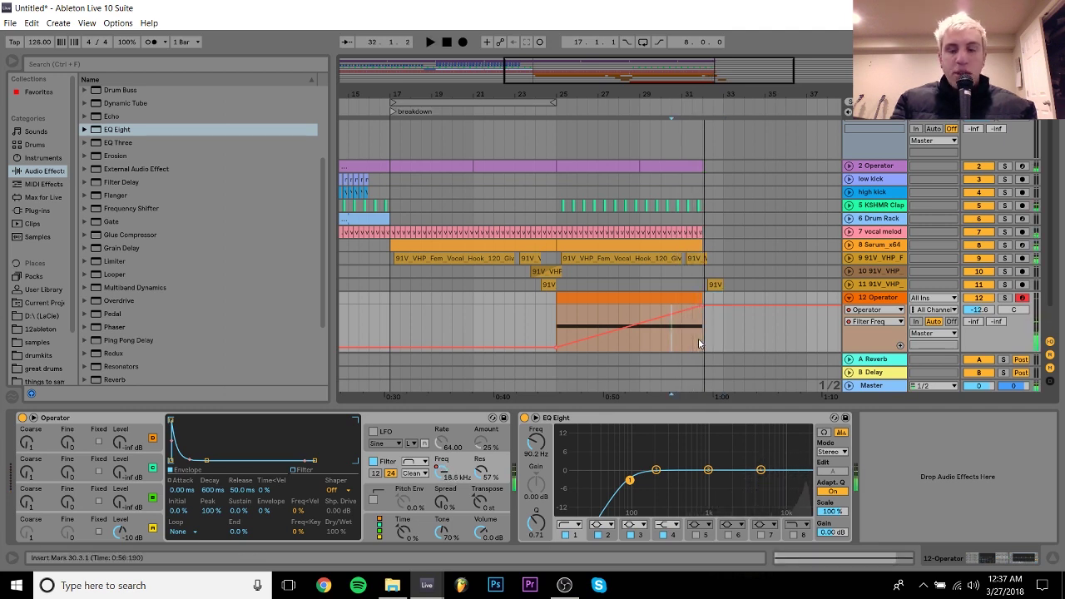
key(ctrl+z)
Move the end point of the filter frequency ramp to bar 32.3 and listen to the ending from bar 31
key(space)
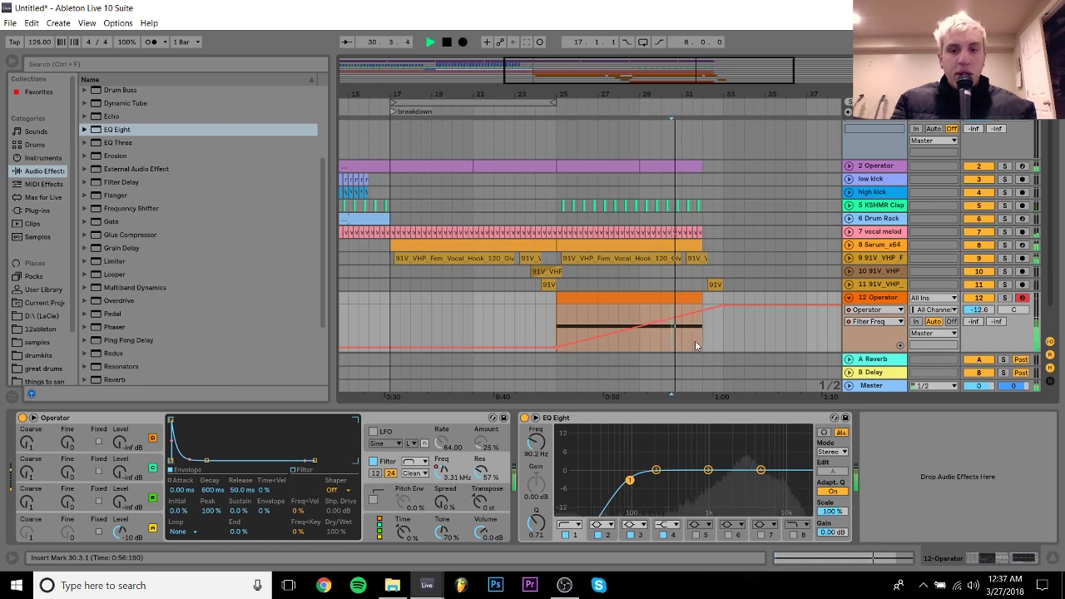
mouse_move(723, 307)
mouse_down()
mouse_move(707, 308)
mouse_move(721, 307)
mouse_up()
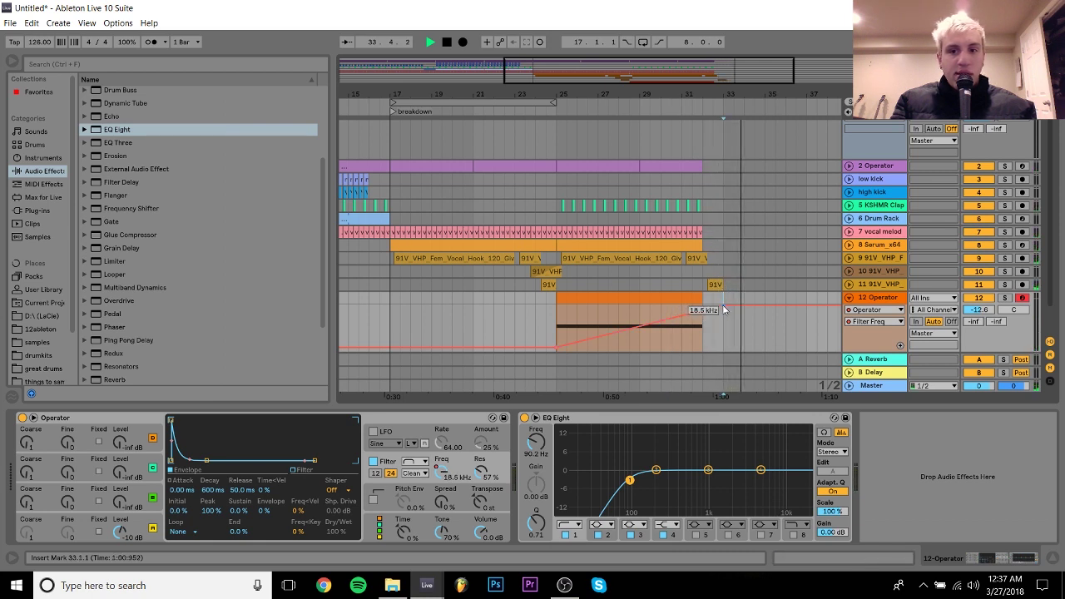
drag(723, 309, 713, 307)
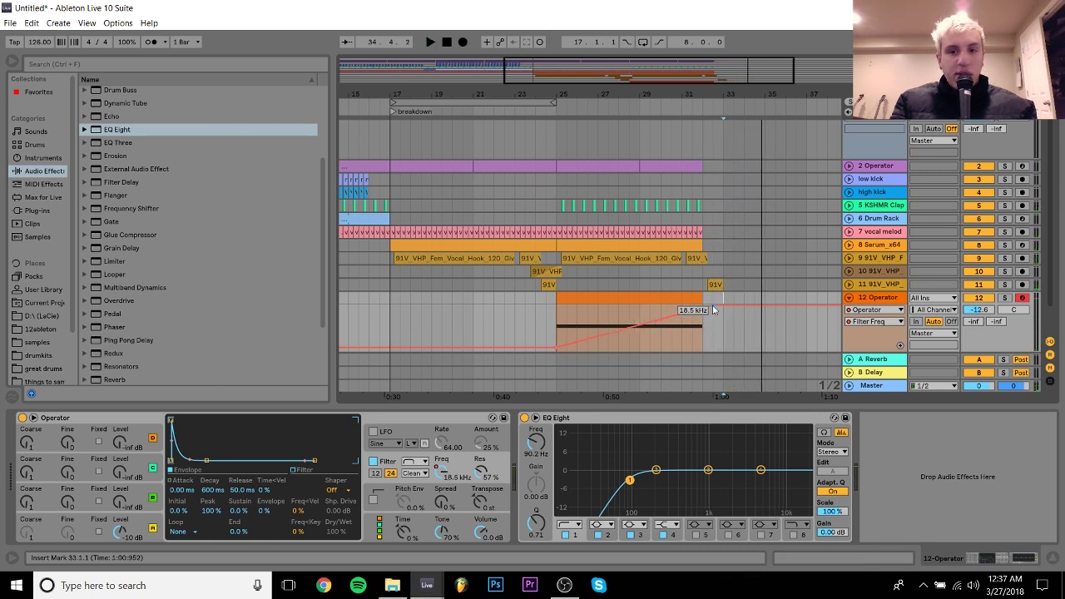
click(687, 341)
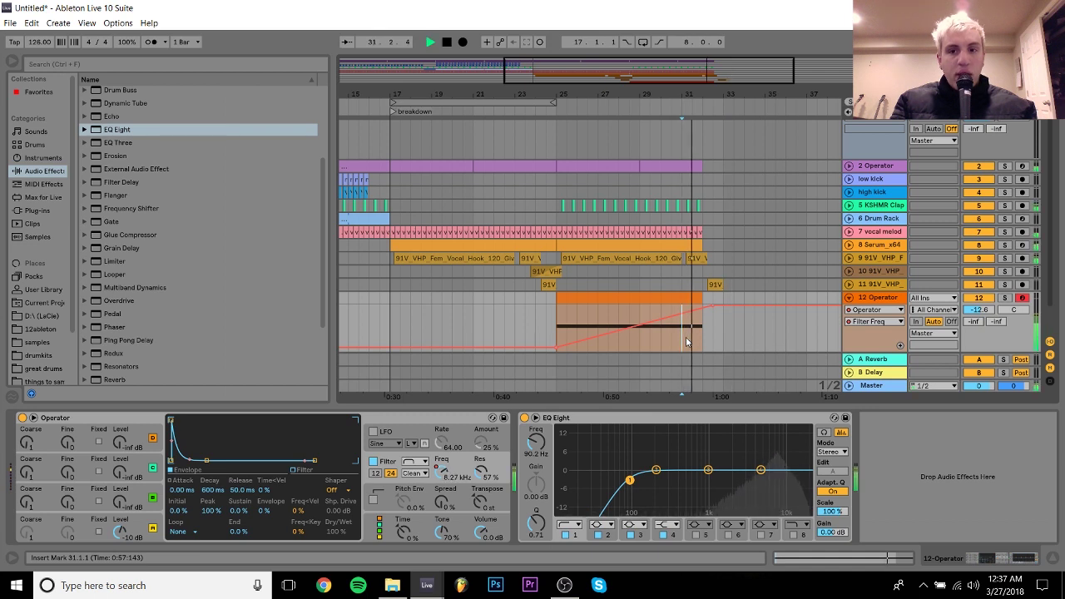
key(space)
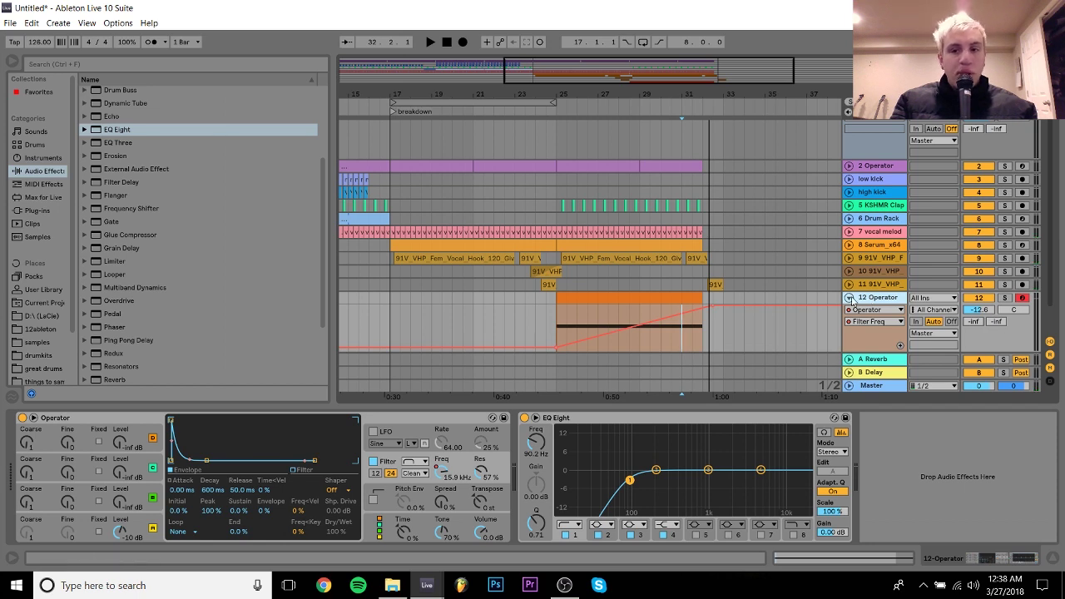
Lower the volume of track 12 to -13.9 dB, fold the track, and insert a new MIDI track below it
click(980, 309)
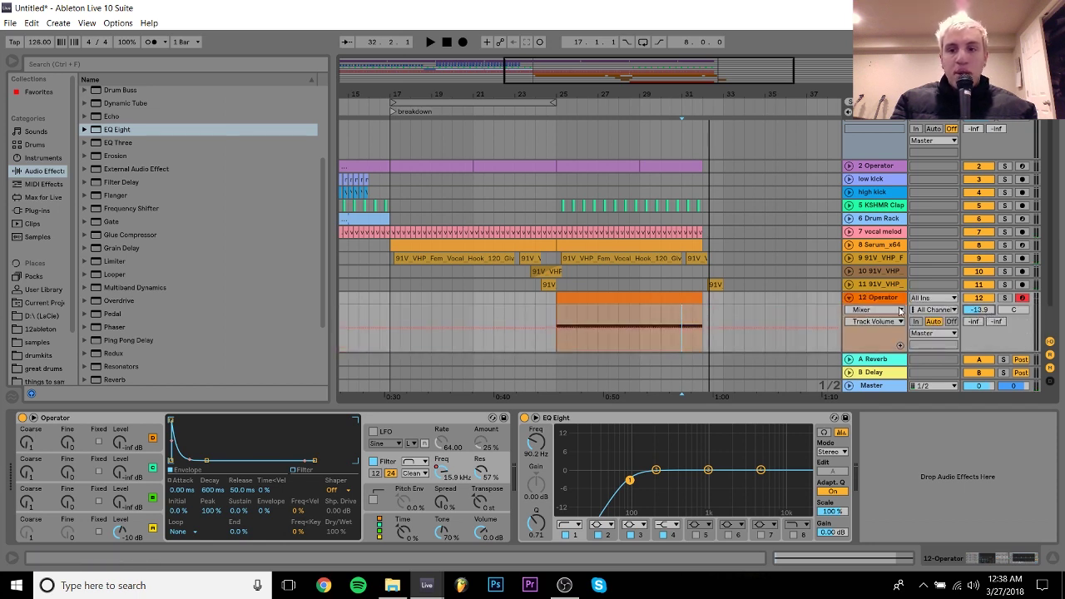
click(849, 299)
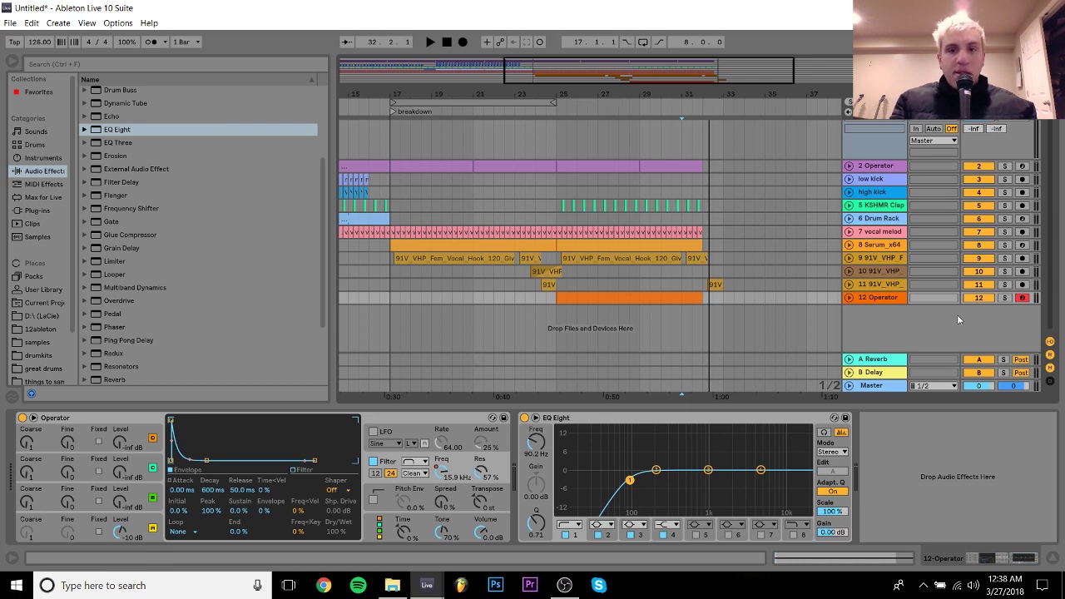
key(ctrl+shift+t)
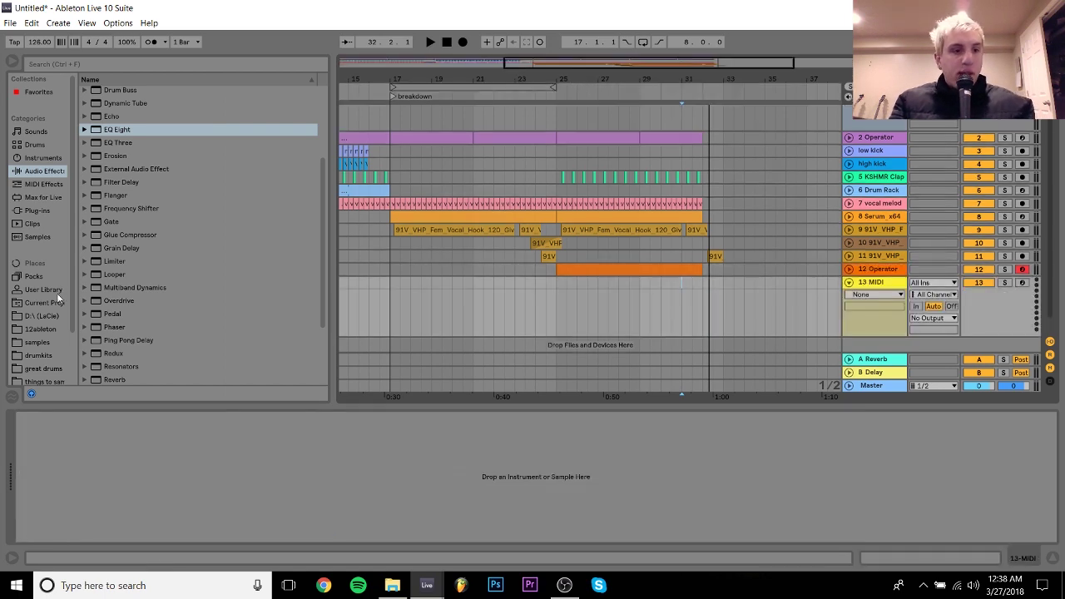
Browse the samples folder to KSHMR Vol. 2 and open the Drums folder of KSHMR - Sounds of KSHMR VOL 2
click(37, 343)
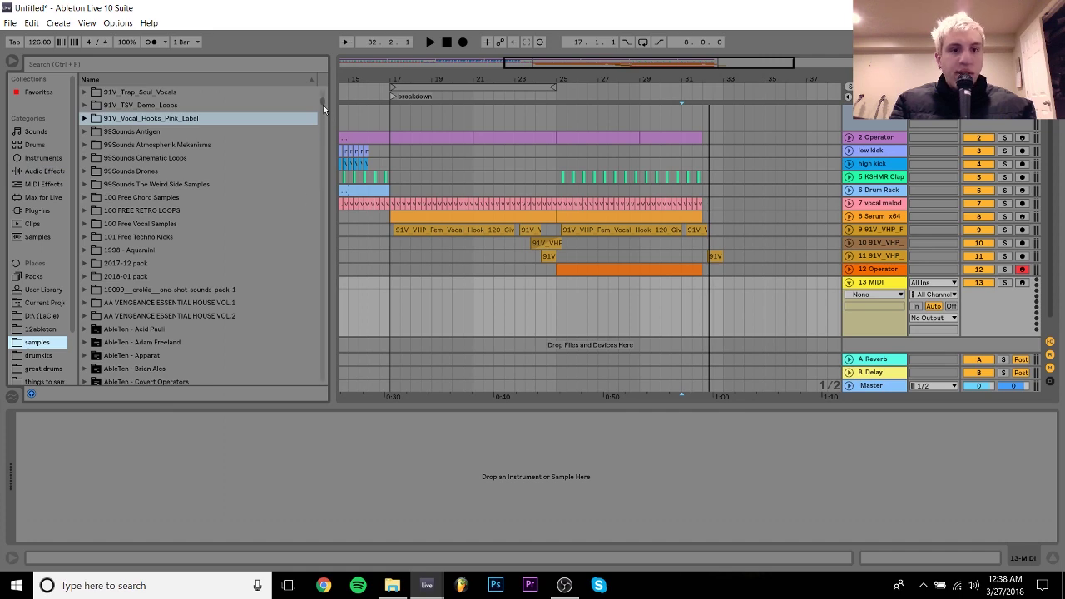
drag(323, 108, 322, 163)
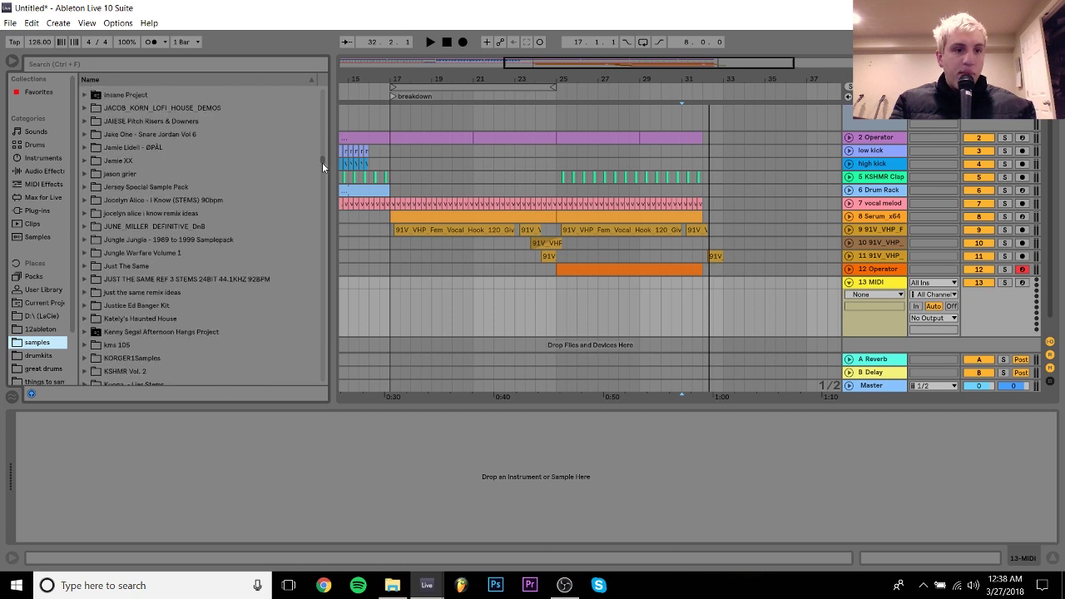
click(171, 281)
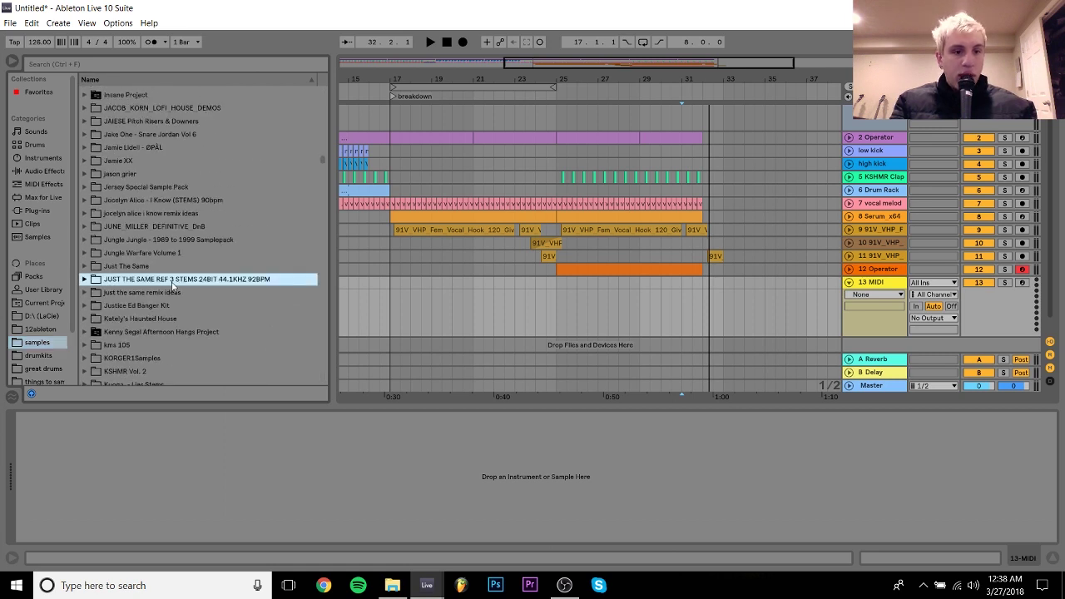
key(Down)
key(Down)
key(Down)
key(Down)
key(Down)
key(Down)
key(Down)
key(Right)
key(Down)
key(Right)
key(Down)
key(Right)
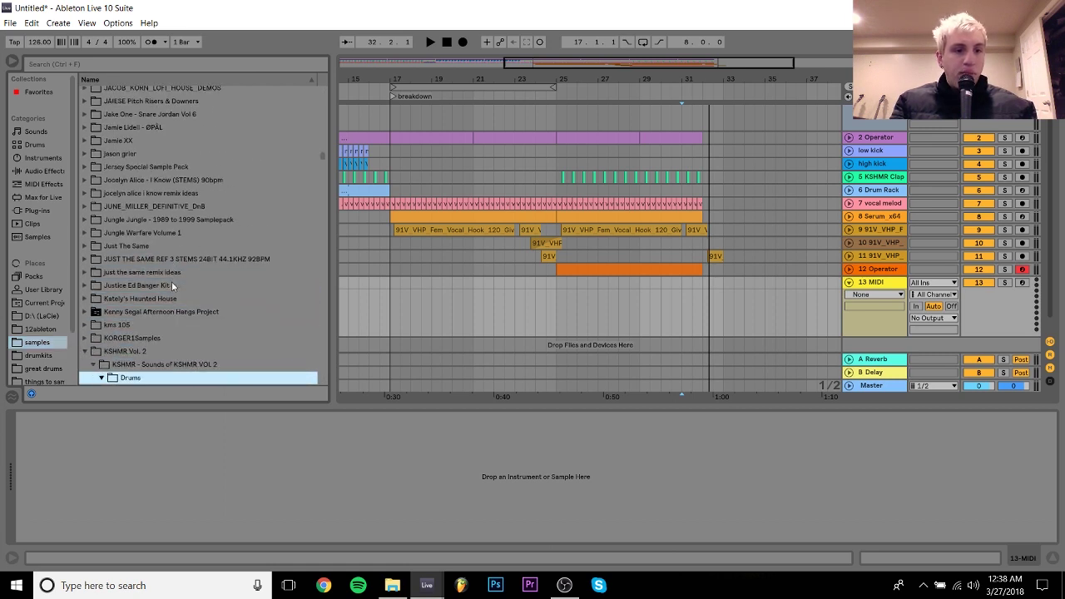
Look through the KSHMR drum folders and go to the Hard Snares inside Snares
key(Down)
key(Down)
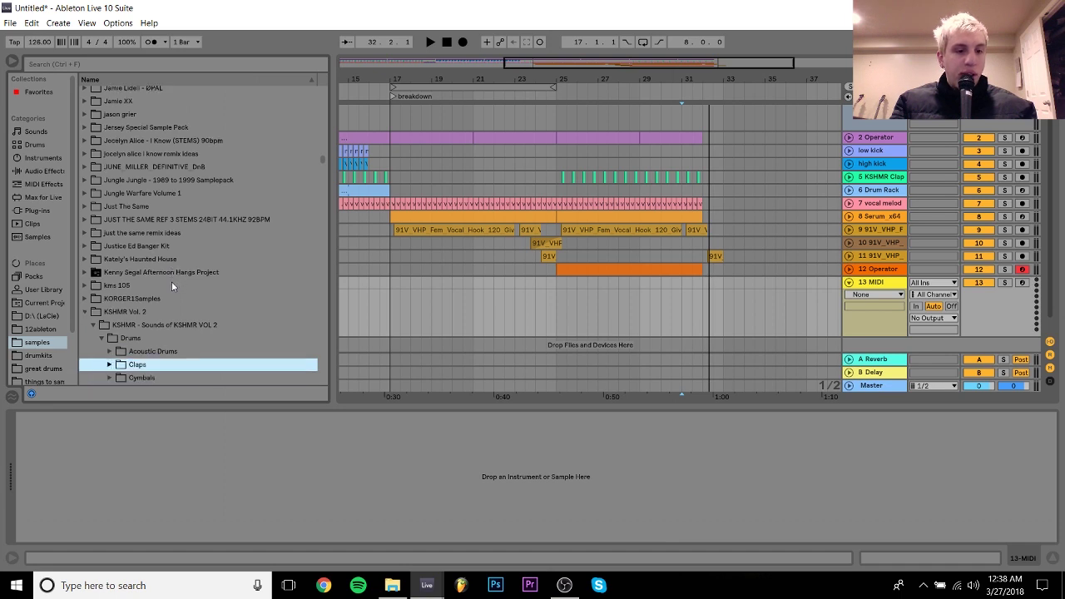
key(Down)
key(Down)
key(Down)
key(Down)
key(Down)
key(Down)
key(Down)
key(Down)
key(Down)
key(Down)
key(Down)
key(Up)
key(Up)
key(Up)
key(Up)
key(Up)
key(Up)
key(Up)
key(Up)
key(Up)
key(Up)
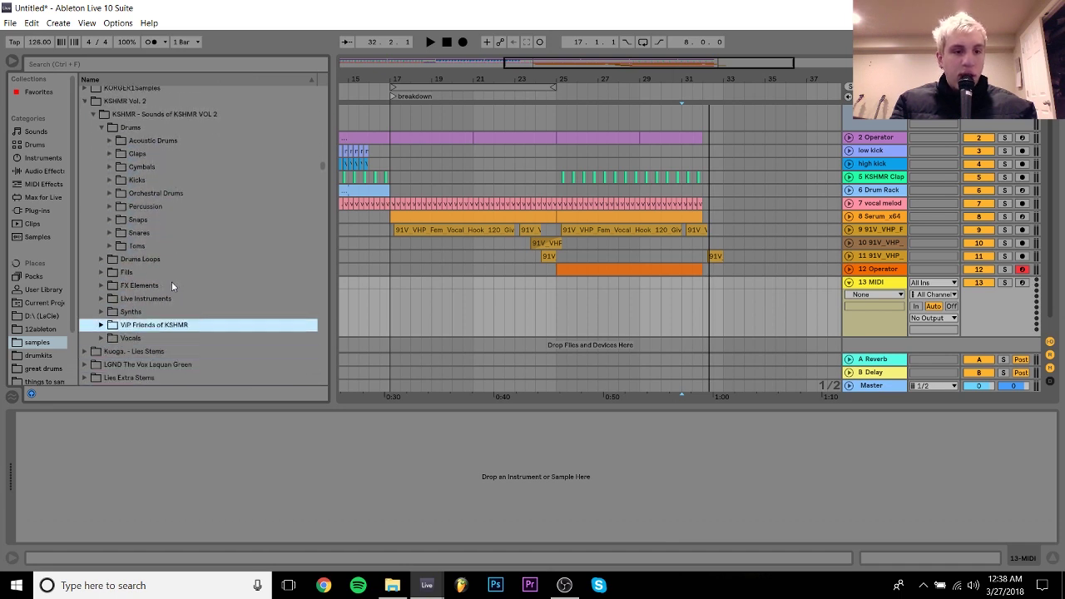
key(Right)
key(Down)
key(Down)
key(Down)
key(Down)
key(Down)
key(Down)
key(Down)
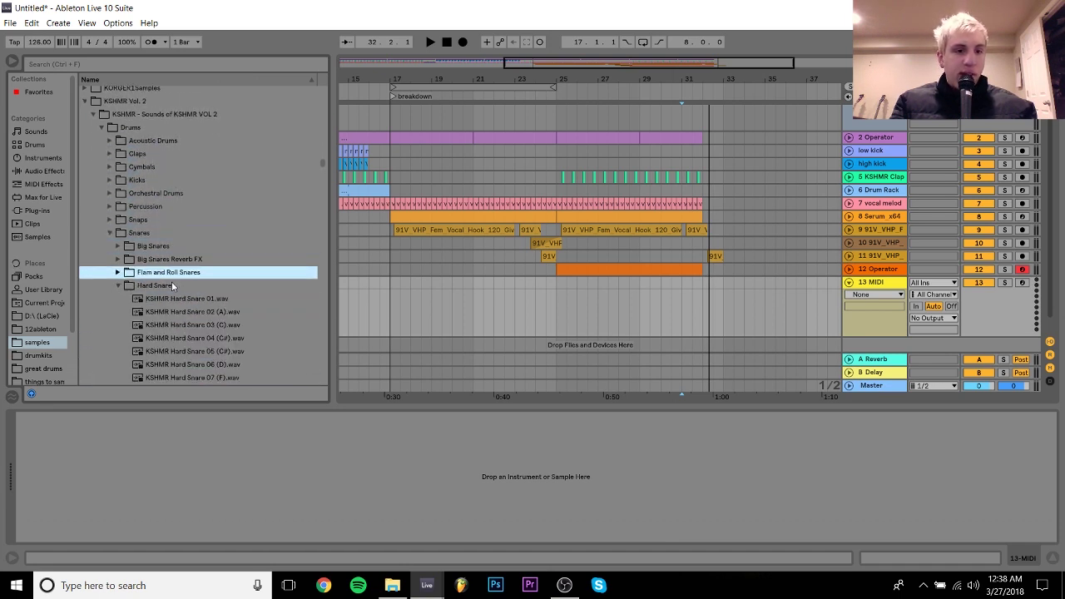
Audition the KSHMR Hard Snare samples in the Hard Snares folder
key(Up)
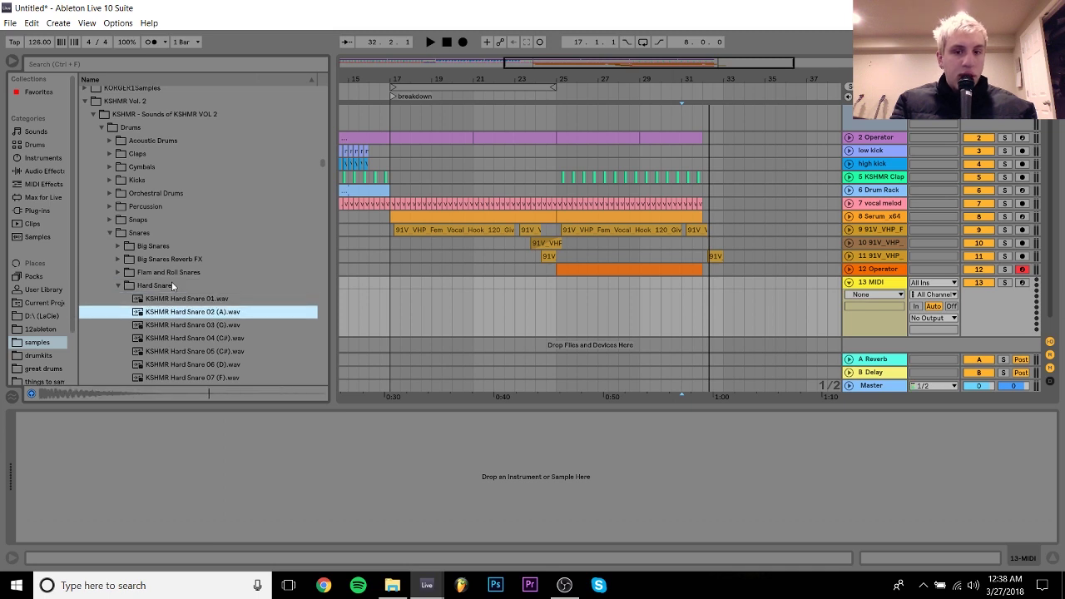
key(Down)
key(Down)
key(Down)
key(Down)
key(Down)
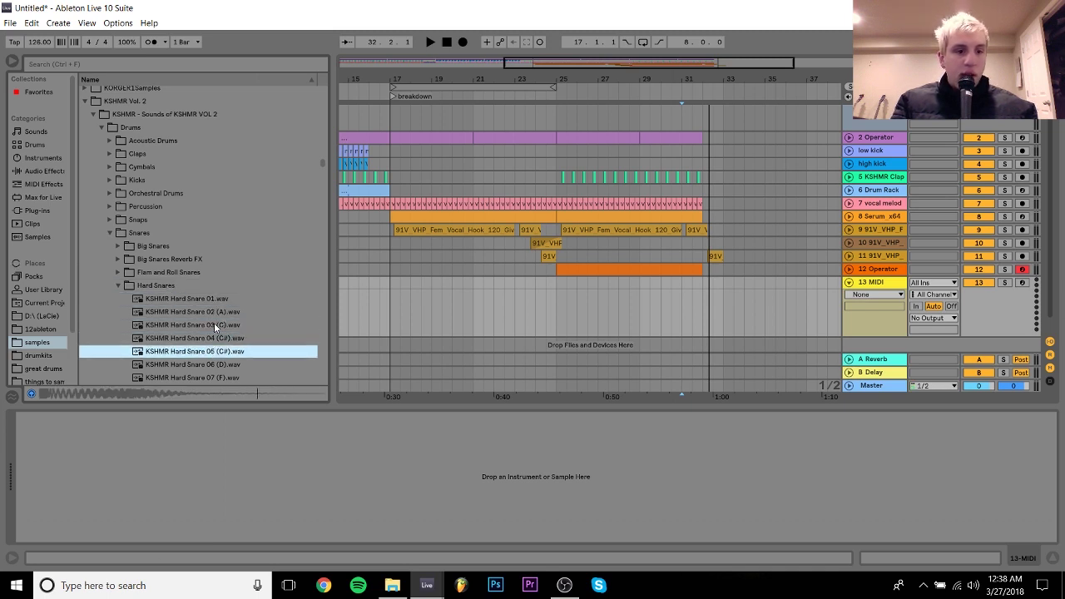
key(Up)
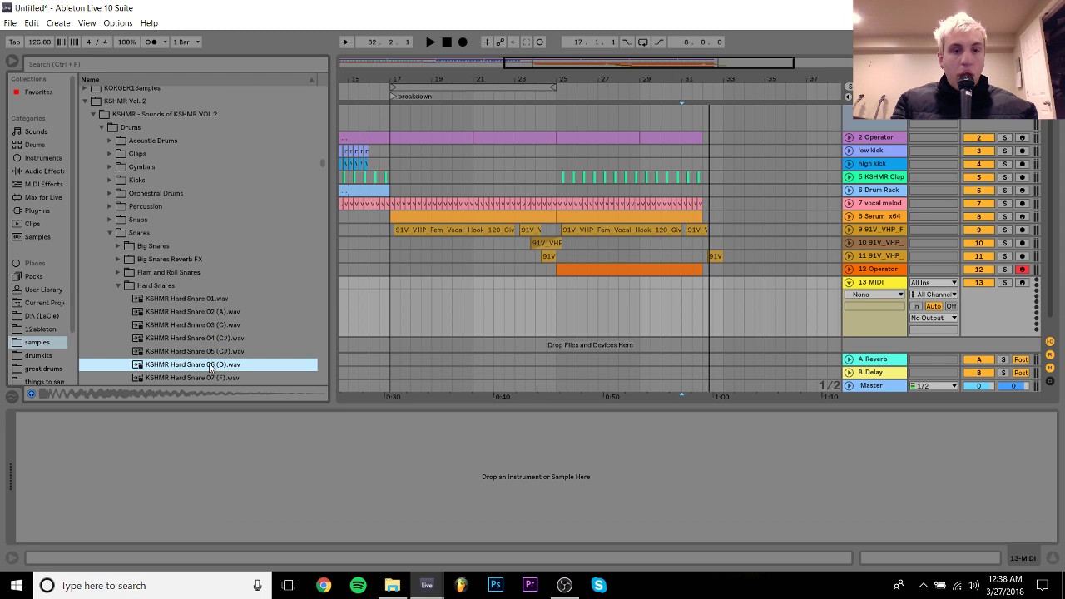
Load KSHMR Hard Snare 06 (D).wav onto the new MIDI track, set its volume to -13.0 dB, and try the sound
drag(213, 365, 213, 528)
drag(971, 298, 979, 304)
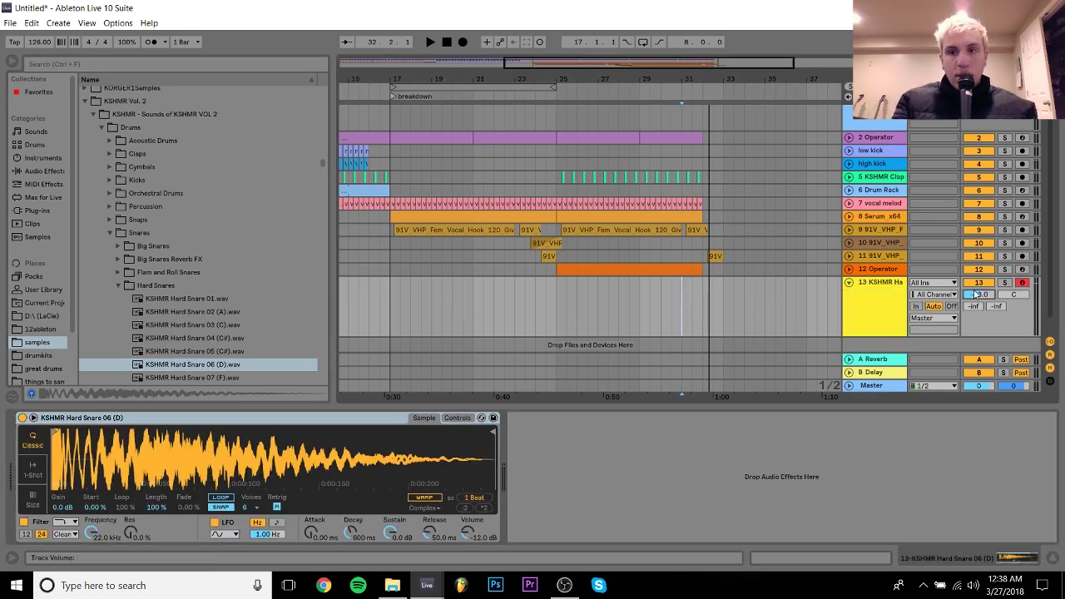
key(a)
key(z)
key(a)
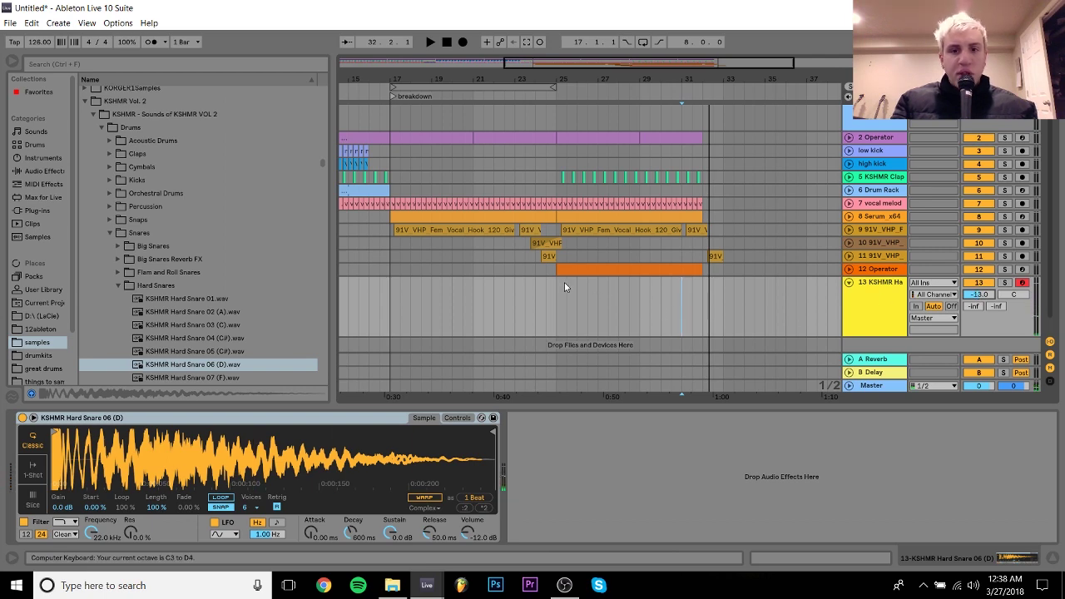
Create a seven-bar MIDI clip starting at bar 25 on the snare track and open it for editing
drag(564, 287, 705, 290)
double_click(702, 288)
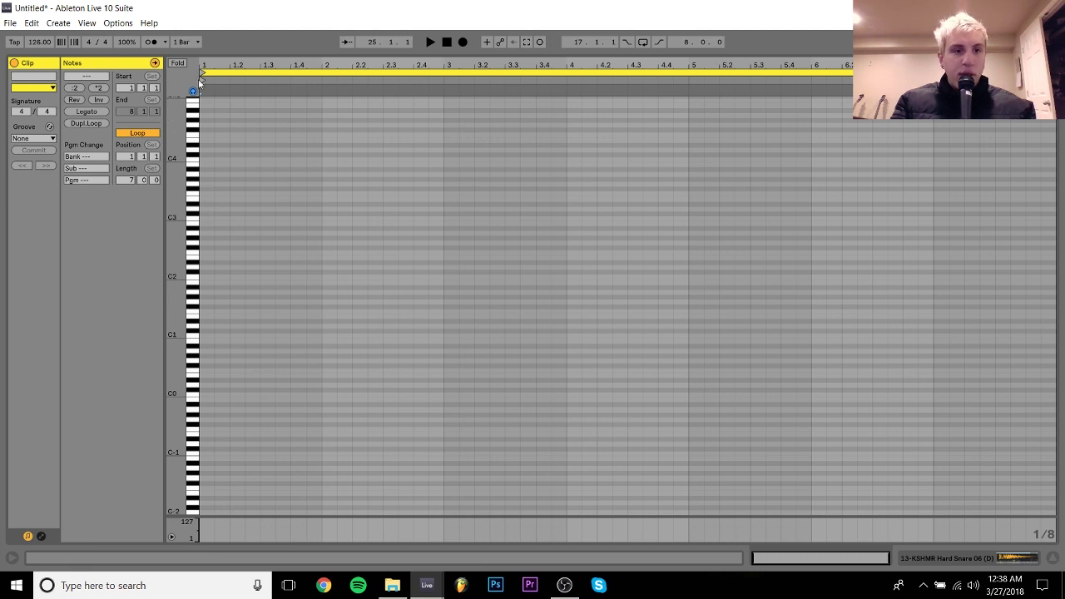
Place a C3 note at the clip start and duplicate it into a syncopated five-note pattern ending at 1.3.3
drag(207, 63, 208, 100)
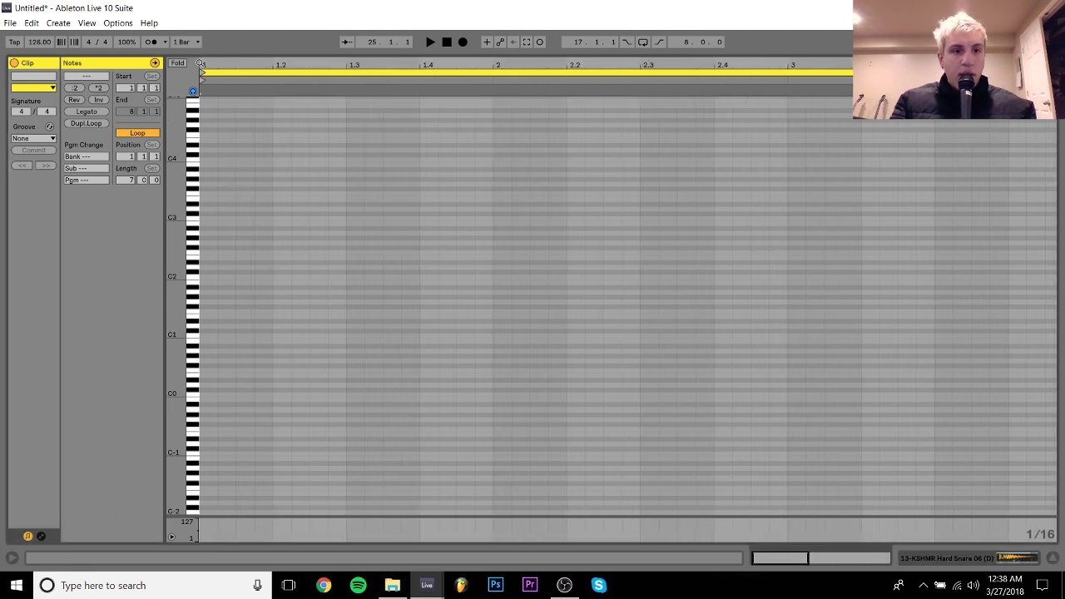
click(202, 221)
key(ctrl+d)
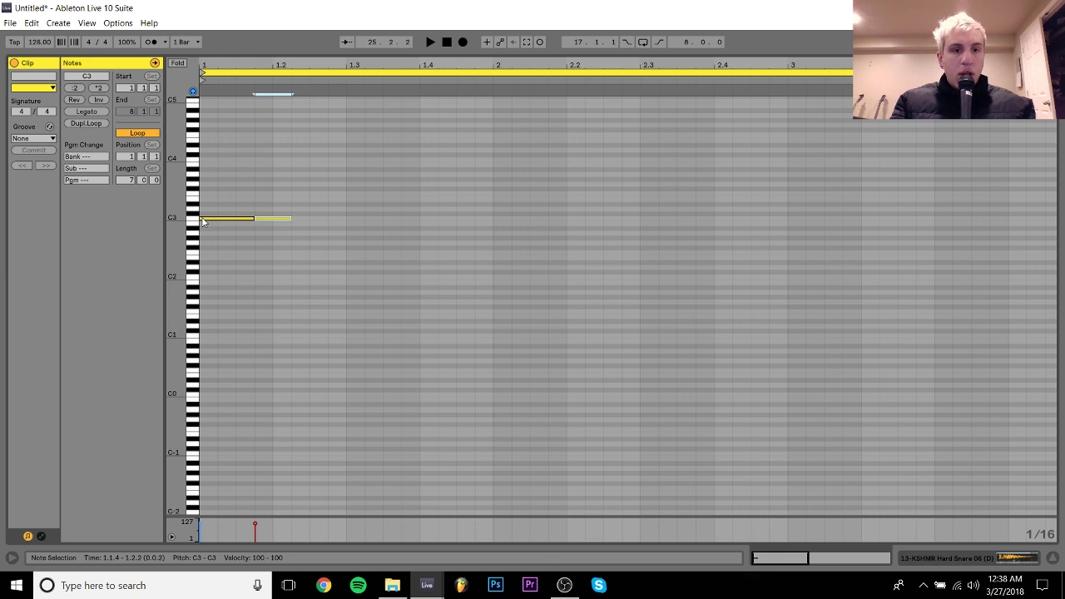
key(ctrl+d)
key(ctrl+d)
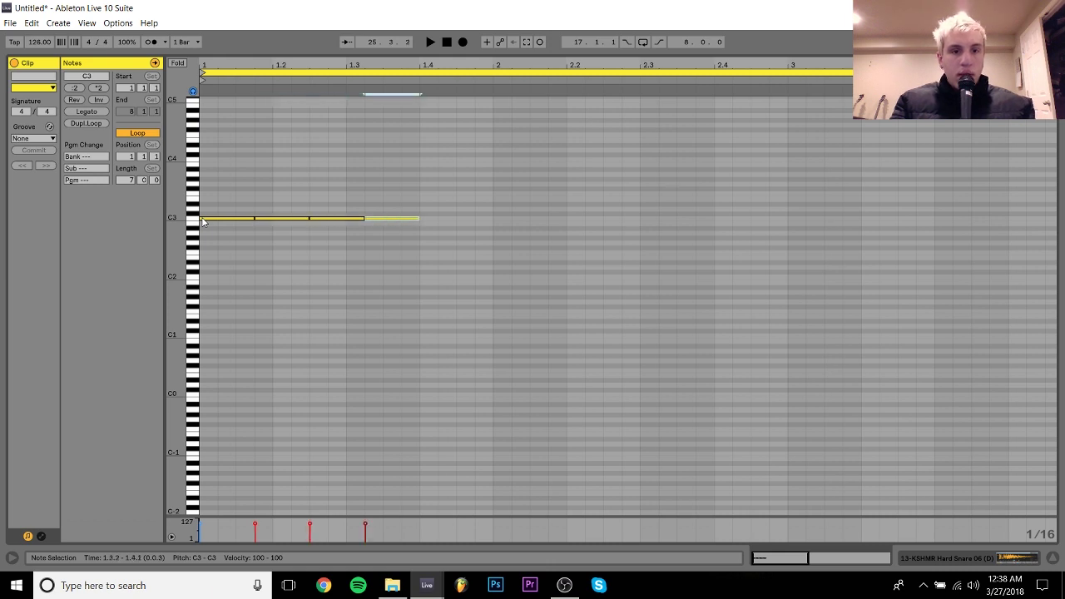
key(ctrl+d)
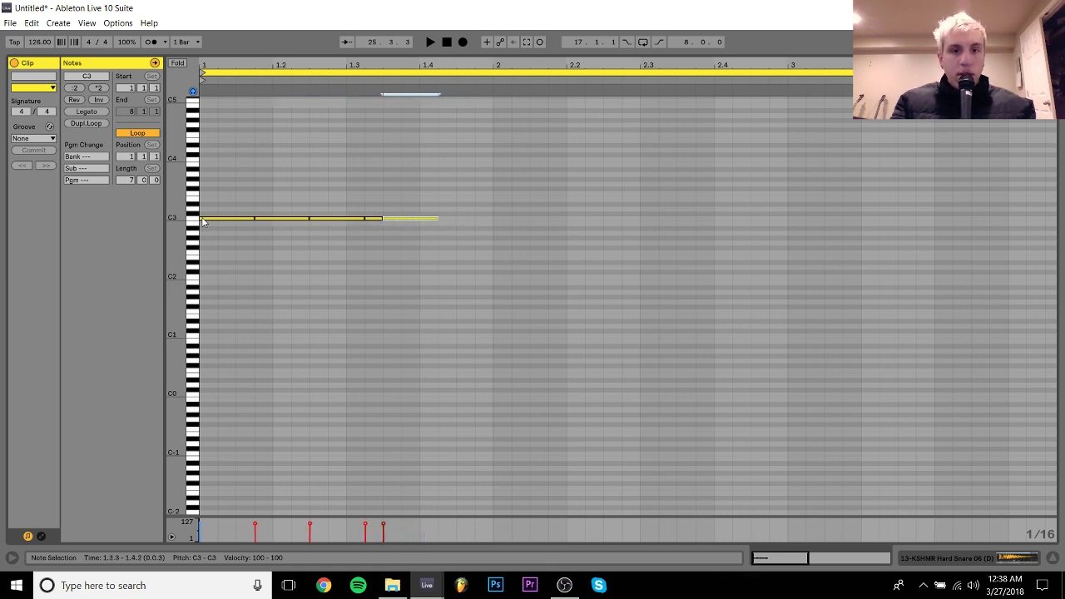
Listen to the snare notes and duplicate the whole five-note pattern to bar 2
key(space)
key(ctrl+a)
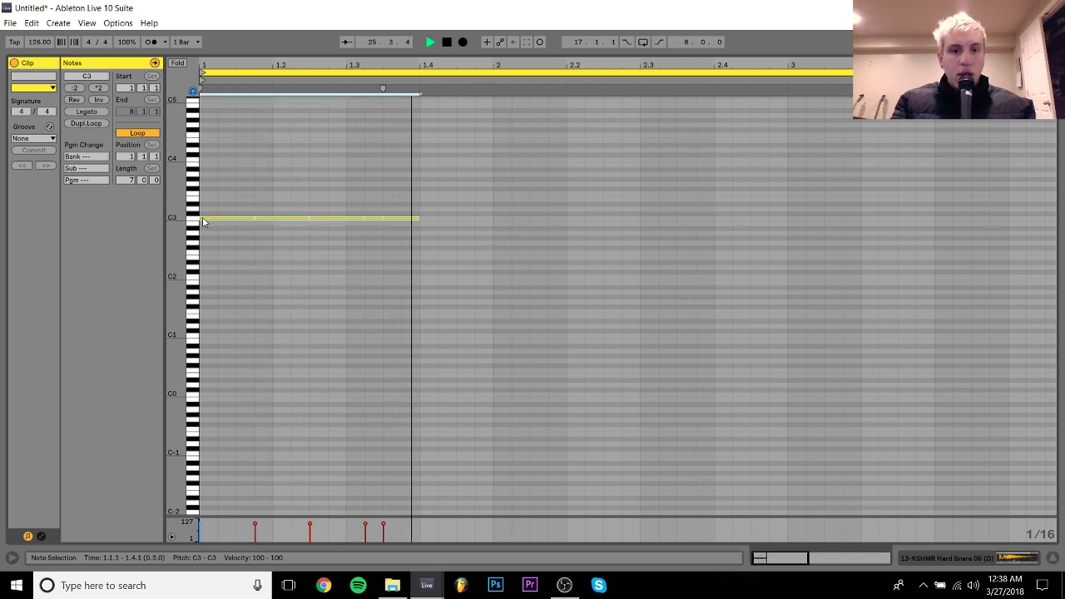
key(ctrl+d)
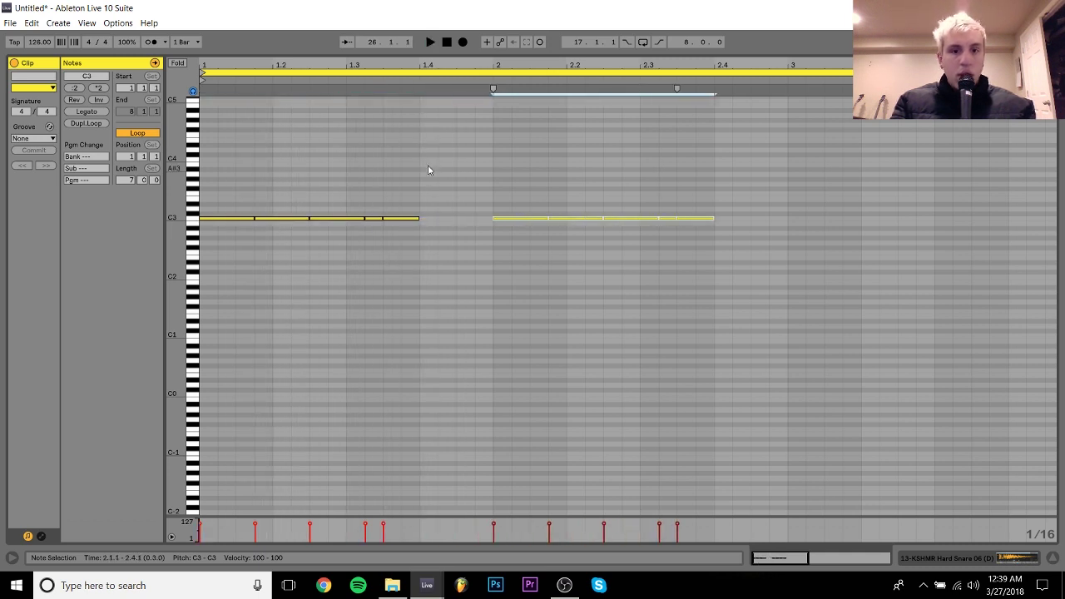
Add two sixteenth C3 notes at 1.4.3 and 1.4.4 with velocities of 52 and 67
double_click(468, 219)
key(ctrl+d)
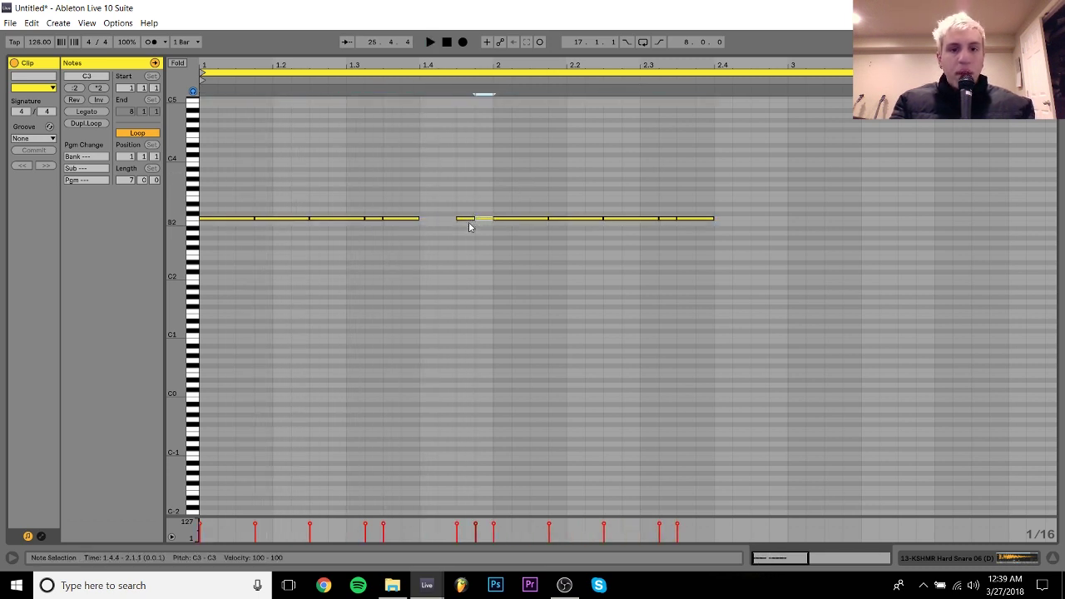
click(465, 219)
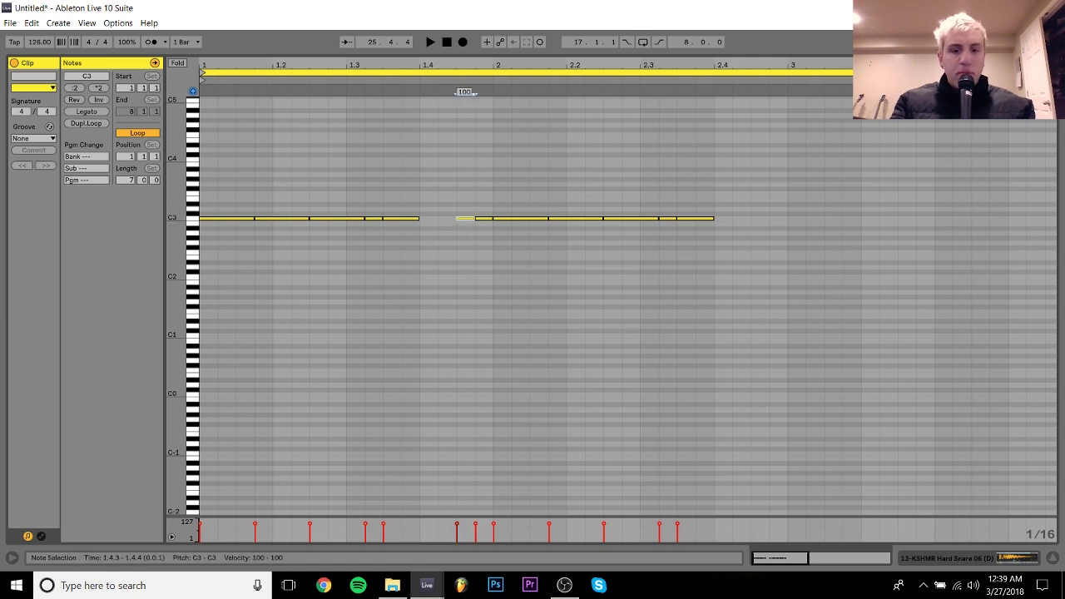
click(476, 537)
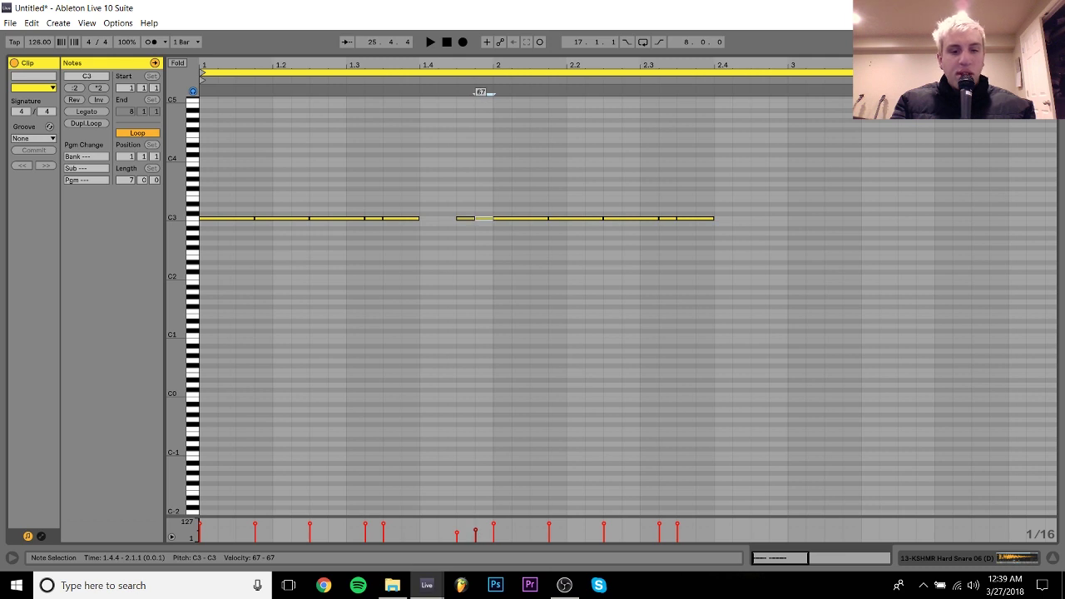
Apply the Logic 16 Swing 63 groove to the snare clip
click(428, 419)
click(34, 138)
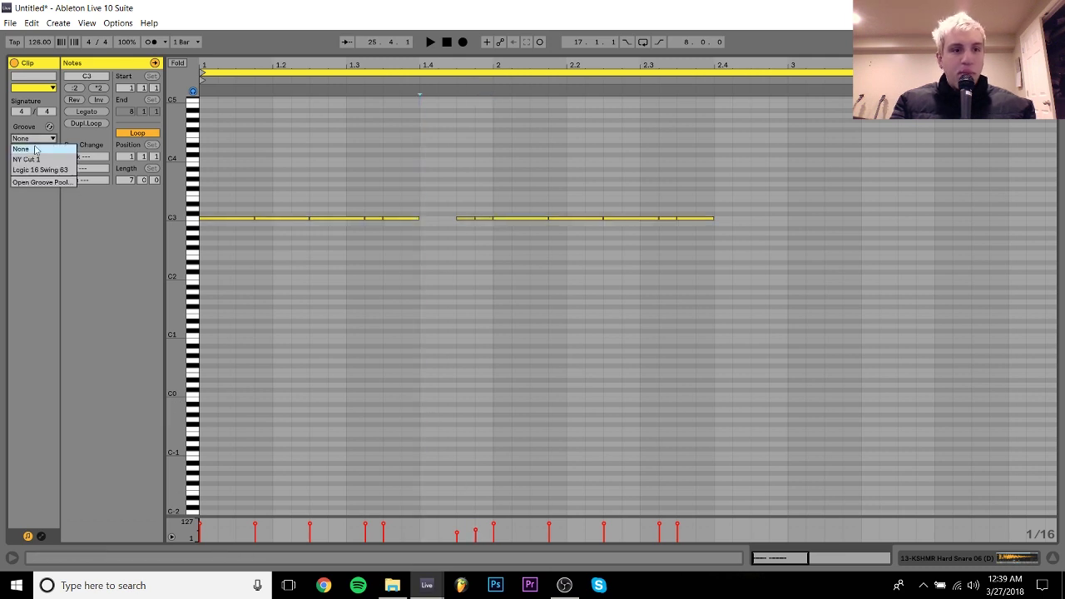
click(43, 170)
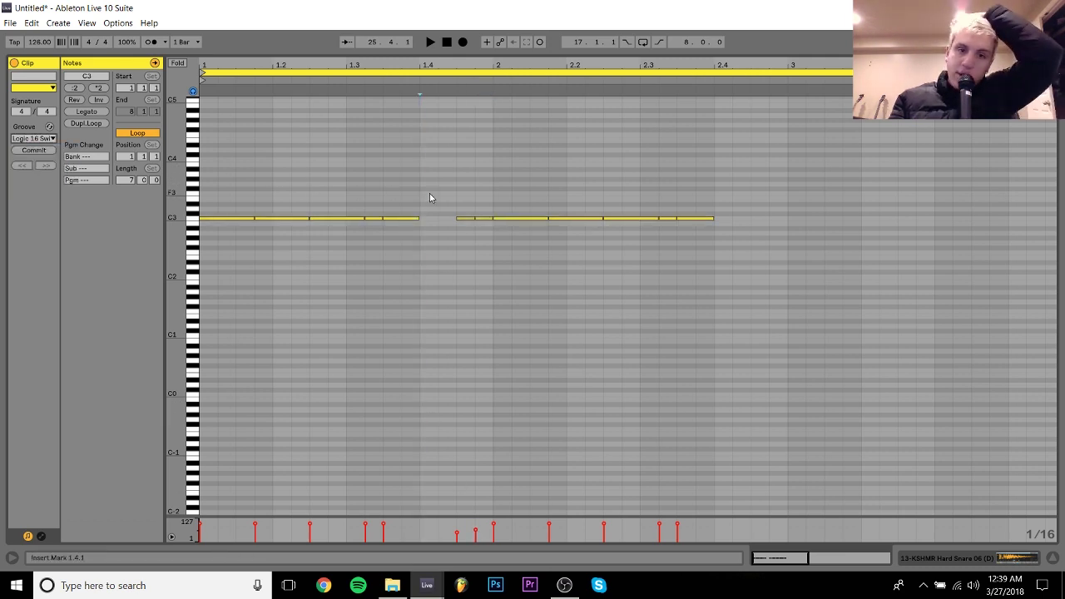
Select all the snare notes in bar 1 and duplicate them over bar 2
drag(491, 208, 221, 233)
key(ctrl+d)
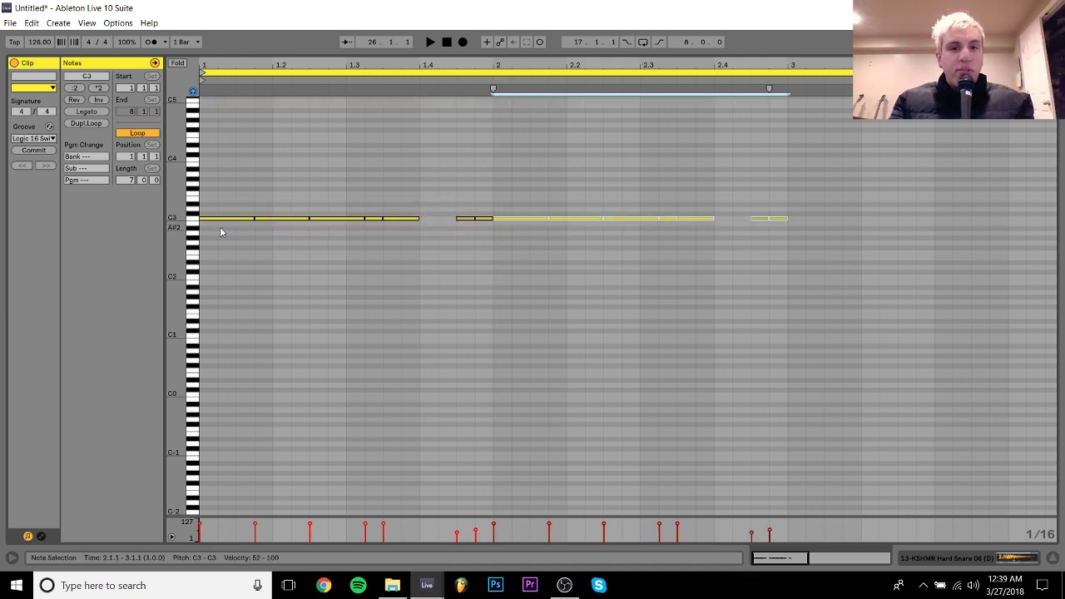
click(507, 57)
key(minus)
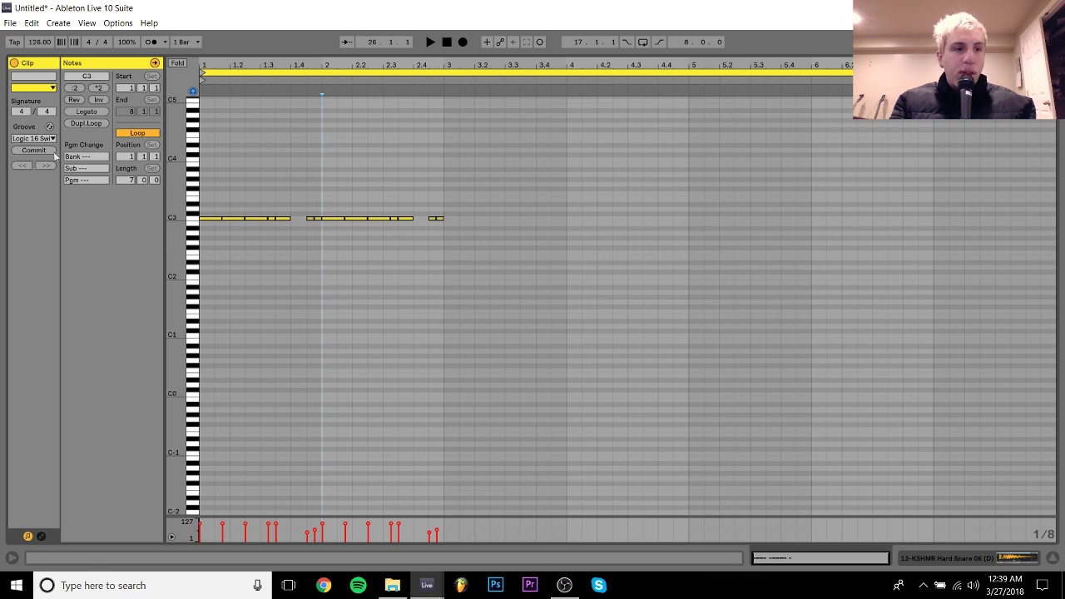
Choose the Logic 16 Swing 63 groove again and listen to the snare pattern from 1.4.3
click(37, 138)
click(42, 171)
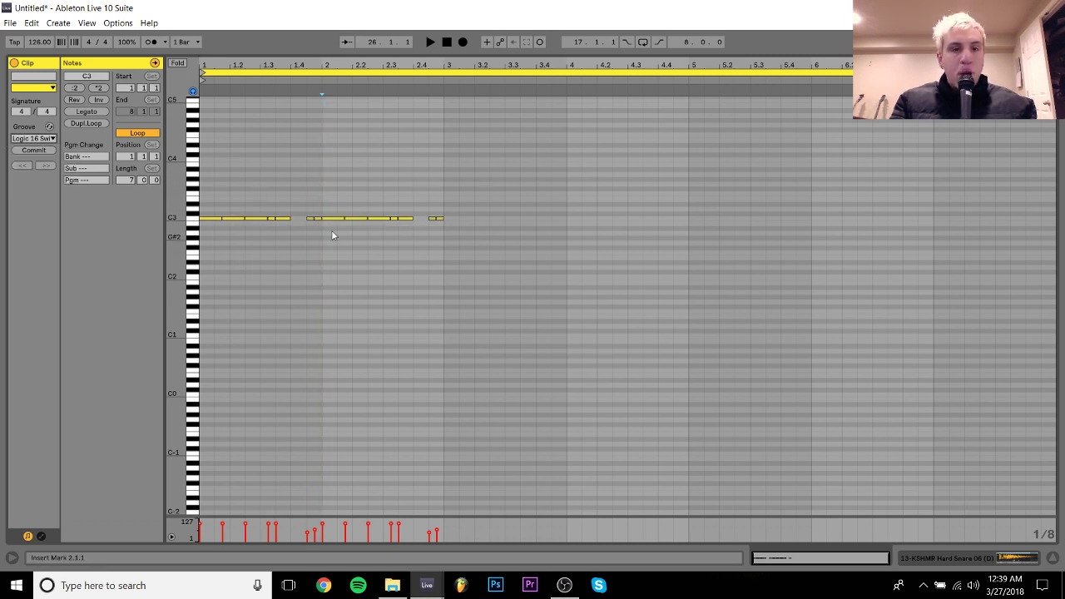
click(308, 177)
key(space)
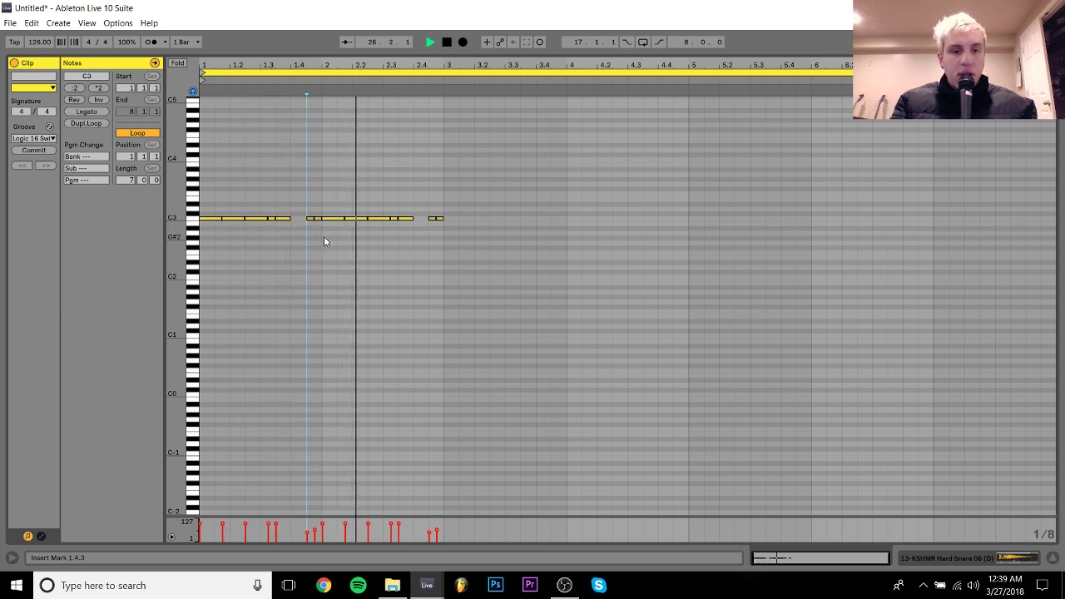
key(space)
Fill the gap near the end of bar 1 by duplicating the C3 note at 1.3.3 to 1.4.1
drag(277, 65, 289, 149)
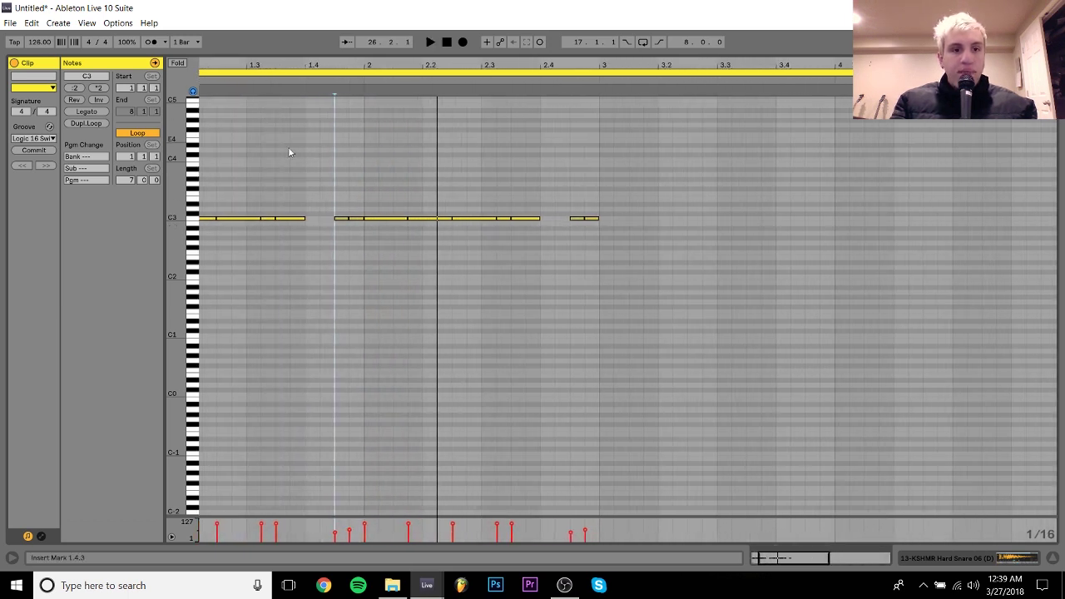
drag(291, 189, 290, 242)
key(ctrl+d)
Duplicate the completed bar 1 snare pattern over bar 2, repeat both bars from bar 3, and start playback
drag(366, 216, 209, 237)
drag(281, 65, 352, 65)
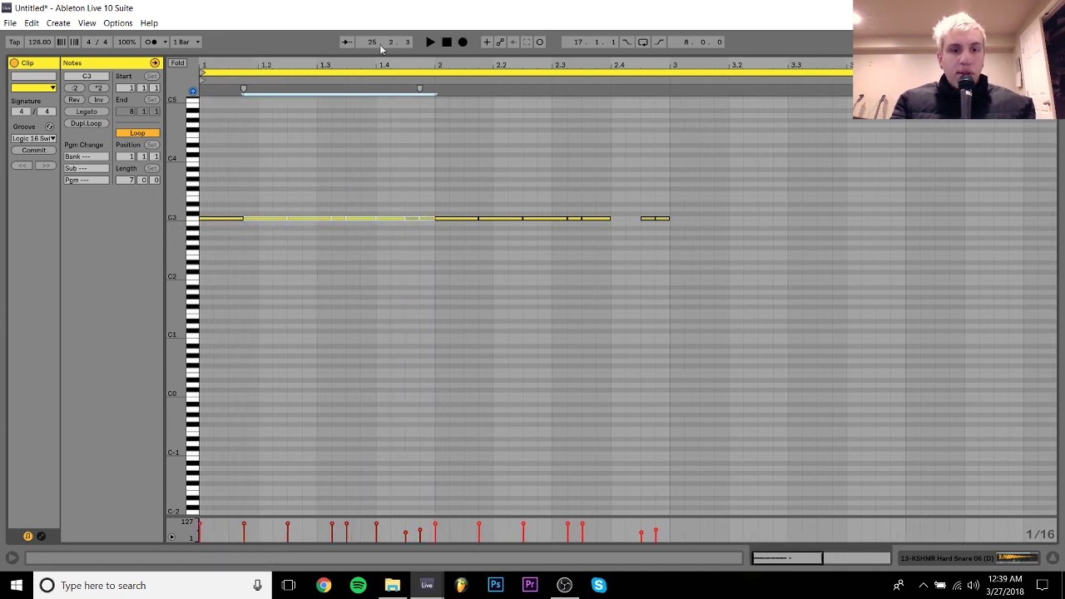
drag(425, 202, 215, 268)
key(ctrl+d)
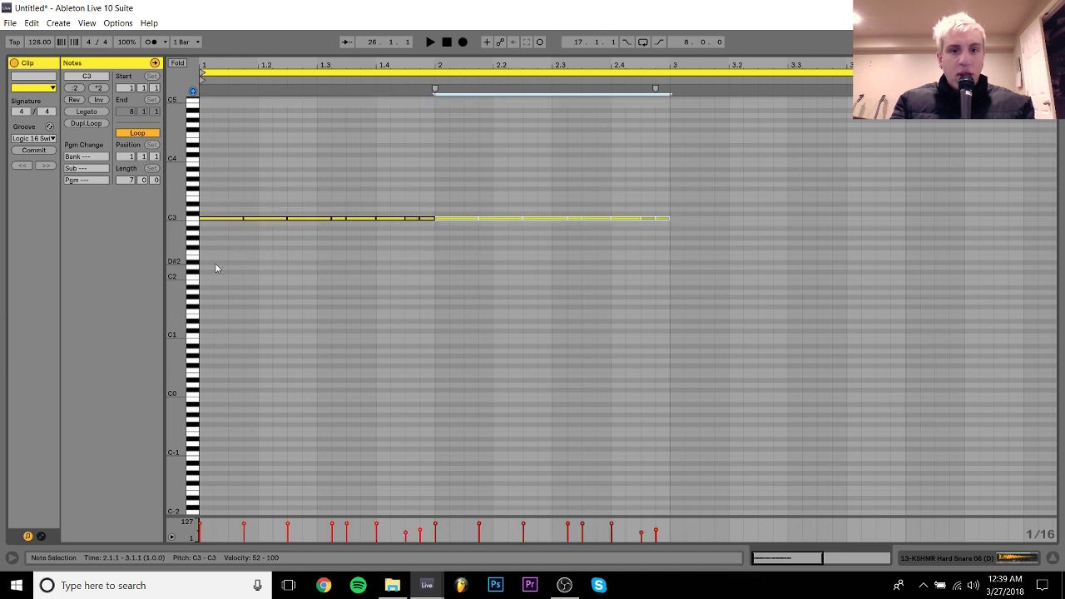
key(ctrl+d)
key(space)
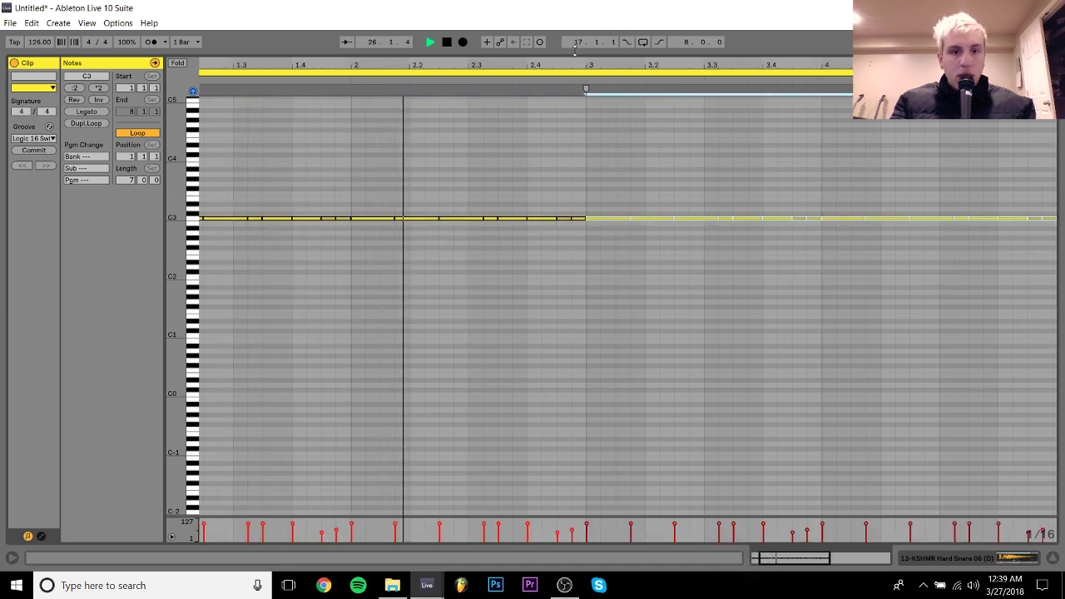
Add an extra C3 snare hit at 2.3.1, directly ahead of the existing 2.3.2 note
key(space)
drag(495, 63, 487, 125)
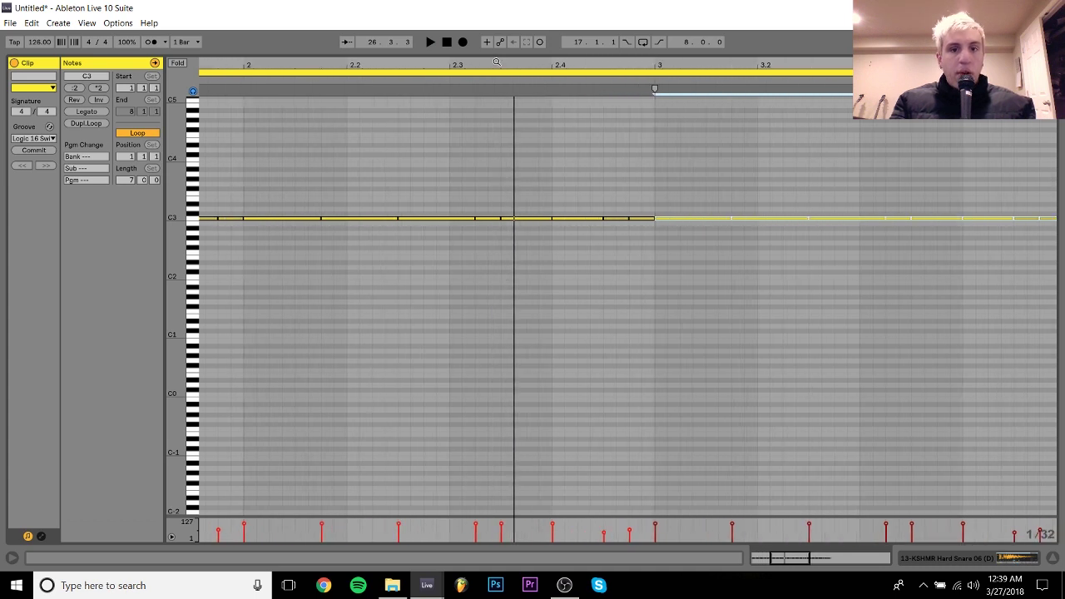
click(485, 218)
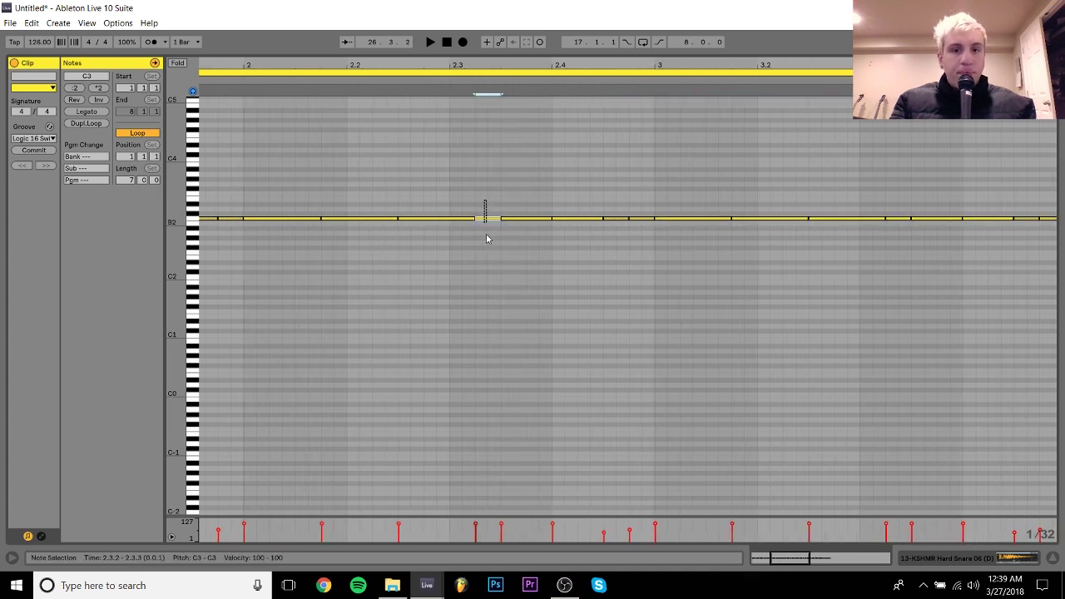
key(Left)
key(Left)
key(ctrl+d)
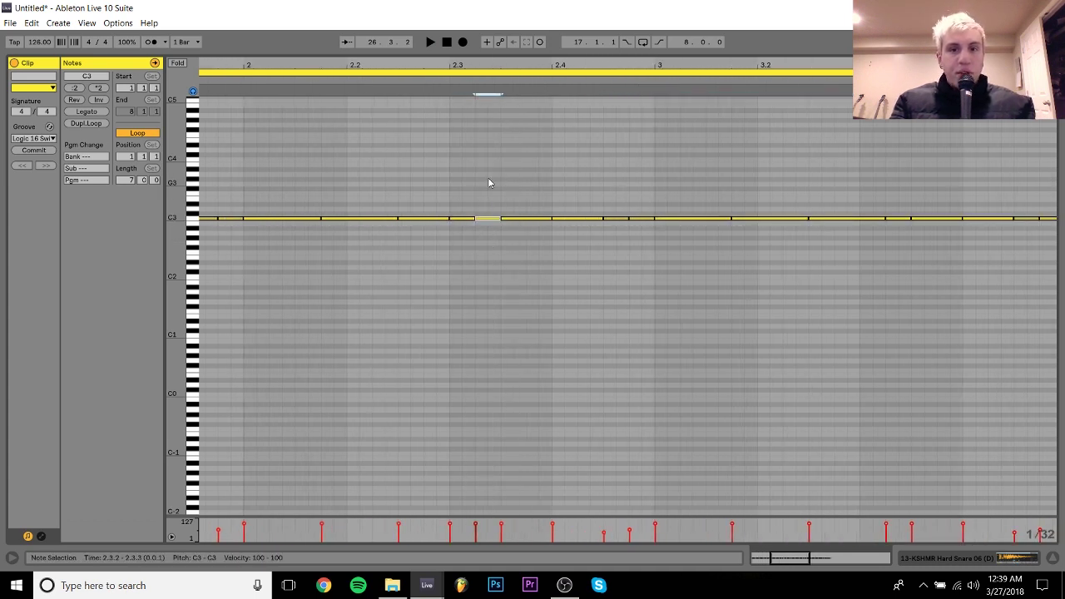
Shift the start of the 2.4.1 snare note to 2.4.2 and extend the 2.3.3 note to meet it
click(570, 217)
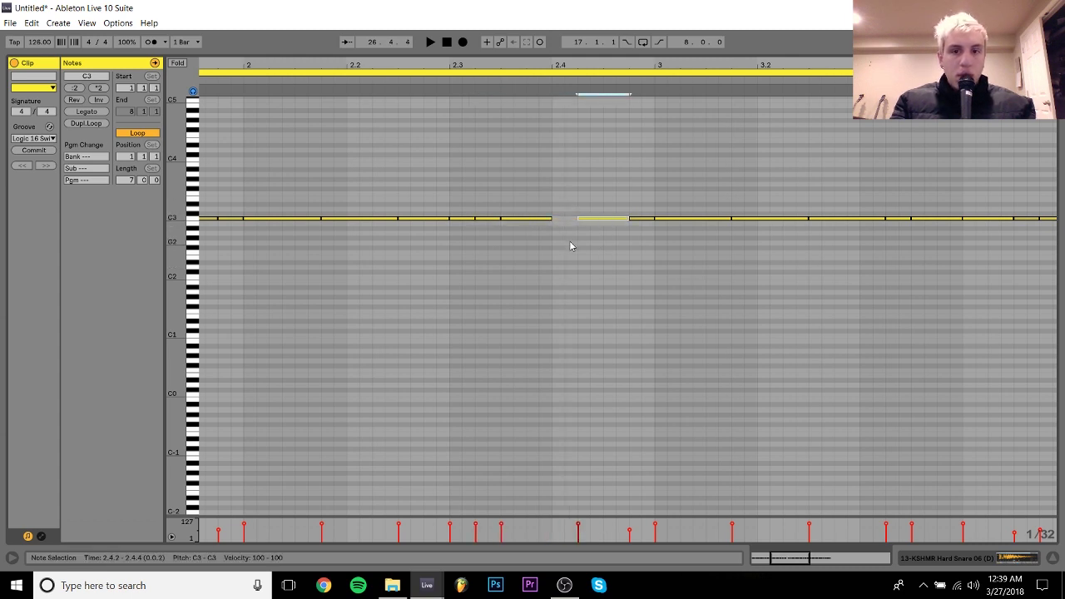
drag(540, 196, 530, 266)
key(shift+Right)
key(space)
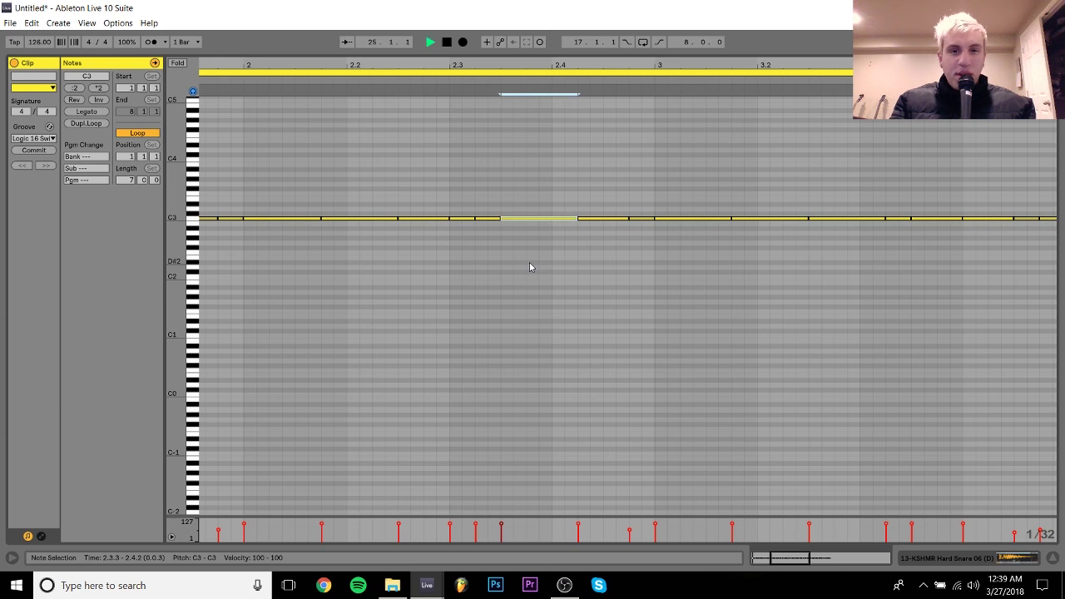
Duplicate the snare pattern of bars 1 and 2 over bars 3 and 4, and again from bar 5
drag(520, 63, 453, 64)
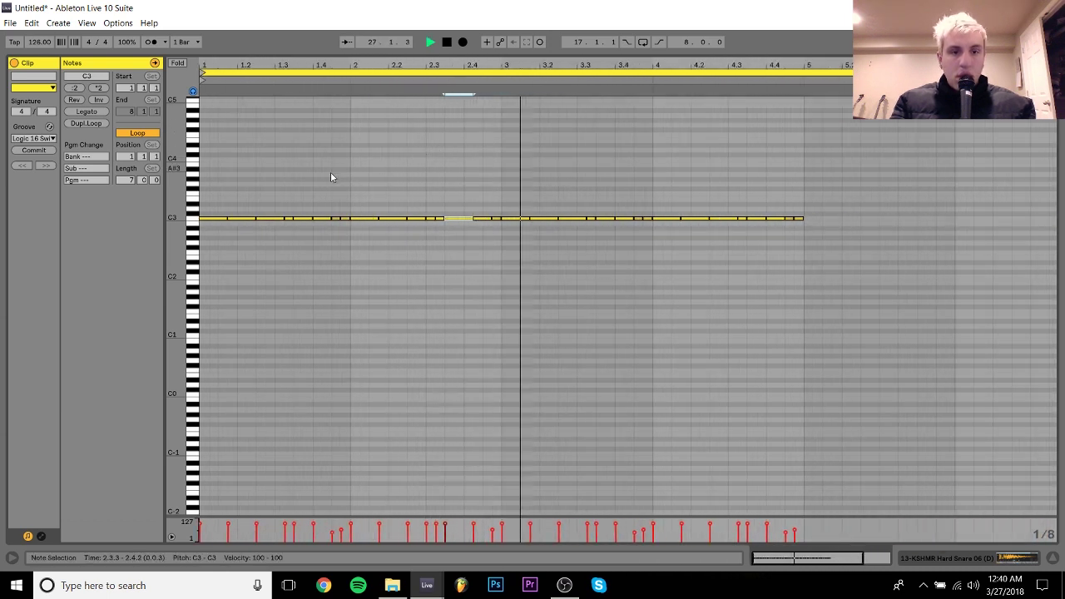
key(space)
drag(210, 198, 495, 269)
key(ctrl+d)
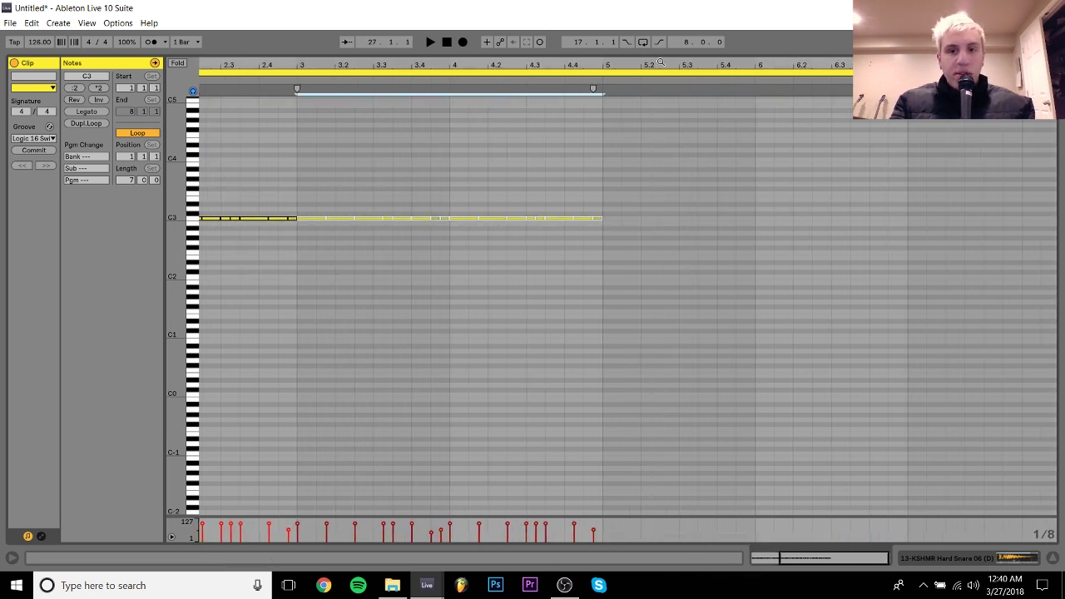
scroll(622, 199, up, 3)
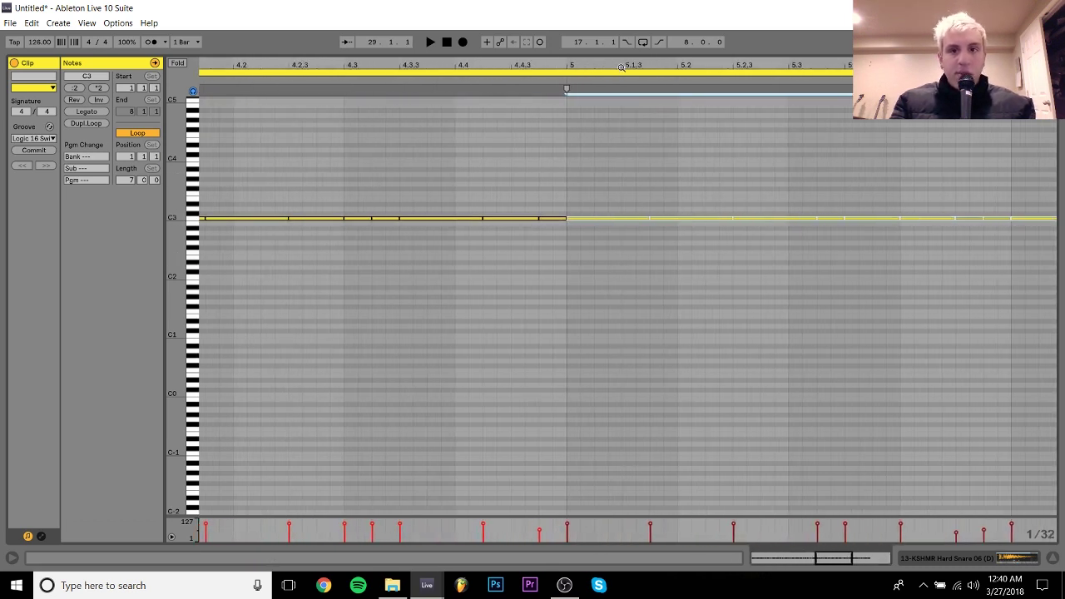
Rework the first half of bar 5 into denser C3 snare hits at 5.1.1, 5.1.2, 5.1.3, 5.2.1 and 5.2.3
drag(611, 161, 603, 255)
key(shift+Left)
key(shift+Left)
key(shift+Left)
key(shift+Left)
key(shift+Left)
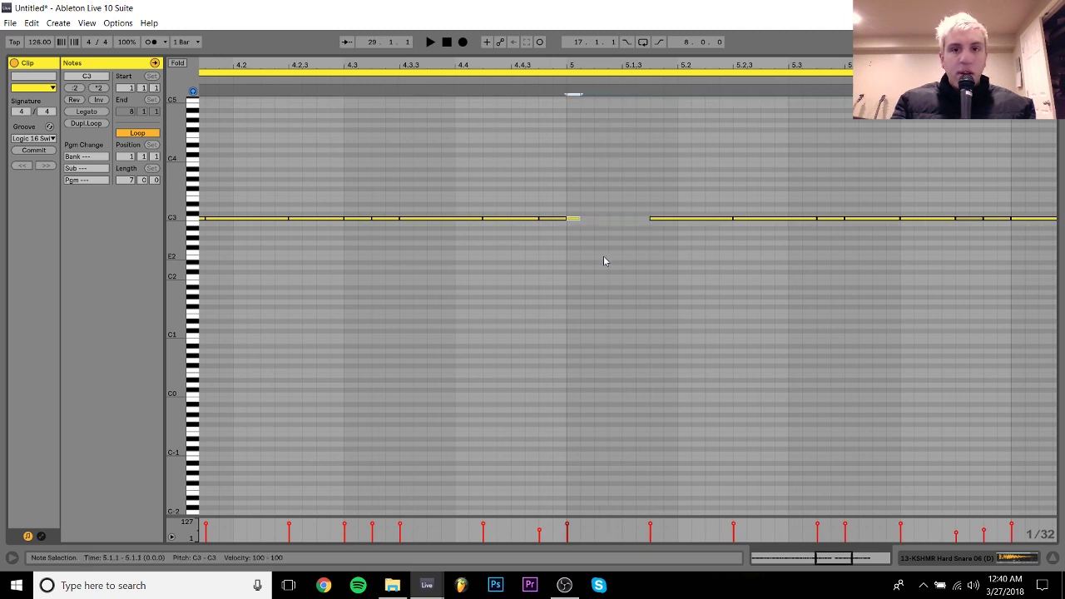
key(shift+Right)
key(Right)
key(Right)
key(shift+Right)
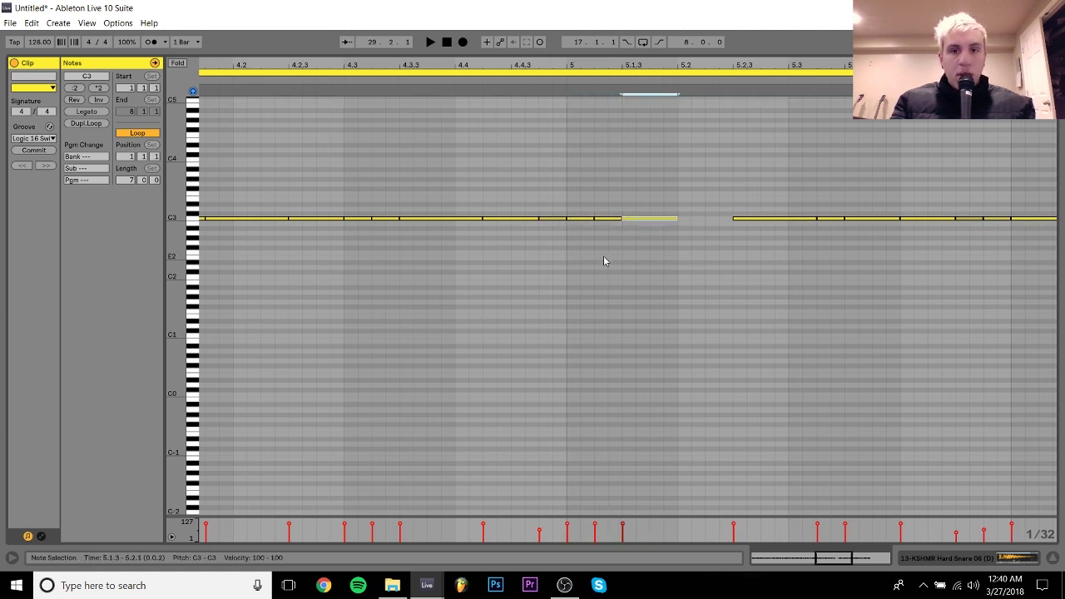
key(Right)
key(Right)
key(Right)
key(Right)
Repeat the half-bar snare pattern from the start of bar 5 through bar 6 and into the start of bar 7
drag(581, 213, 774, 280)
key(ctrl+d)
drag(853, 65, 630, 65)
key(ctrl+d)
key(ctrl+d)
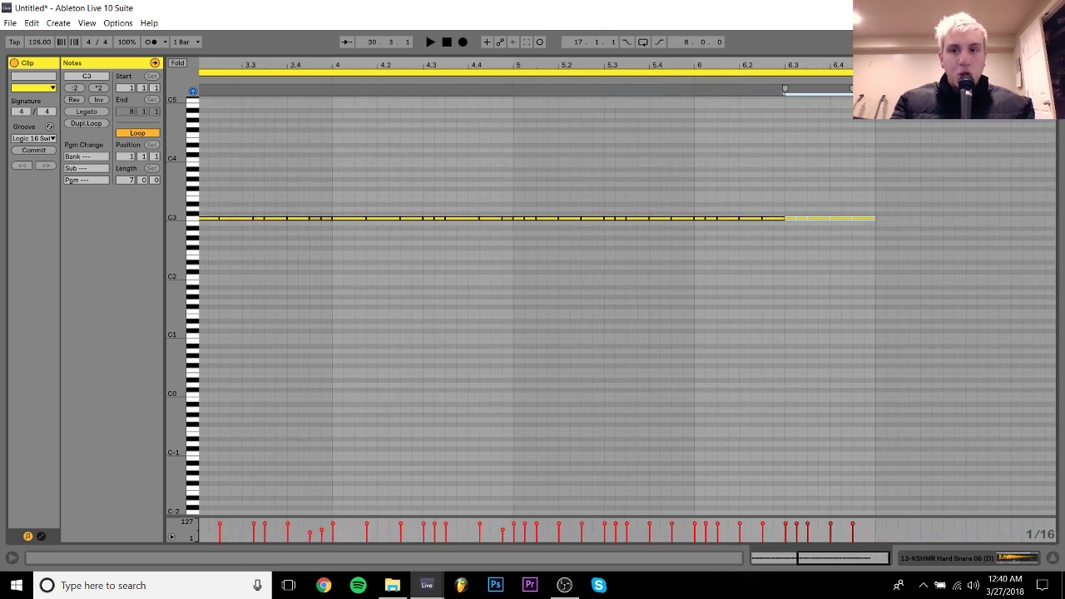
key(ctrl+d)
Fill bar 7 with a continuous 1/16 snare roll by duplicating its opening short notes, and play the build-up
drag(880, 207, 889, 226)
key(ctrl+d)
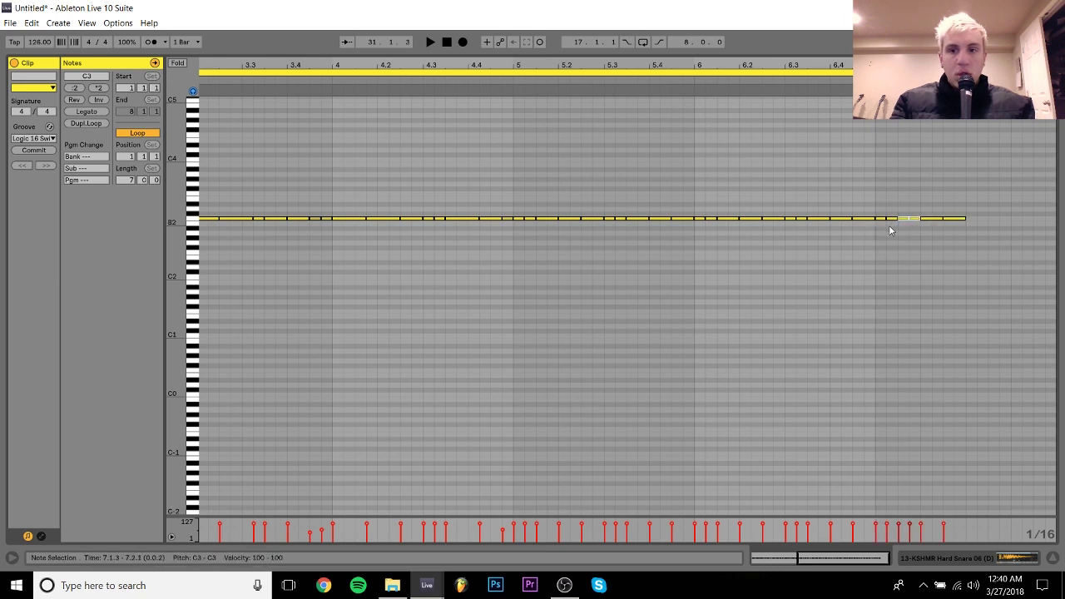
key(ctrl+d)
key(ctrl+d)
key(ctrl+d)
click(663, 84)
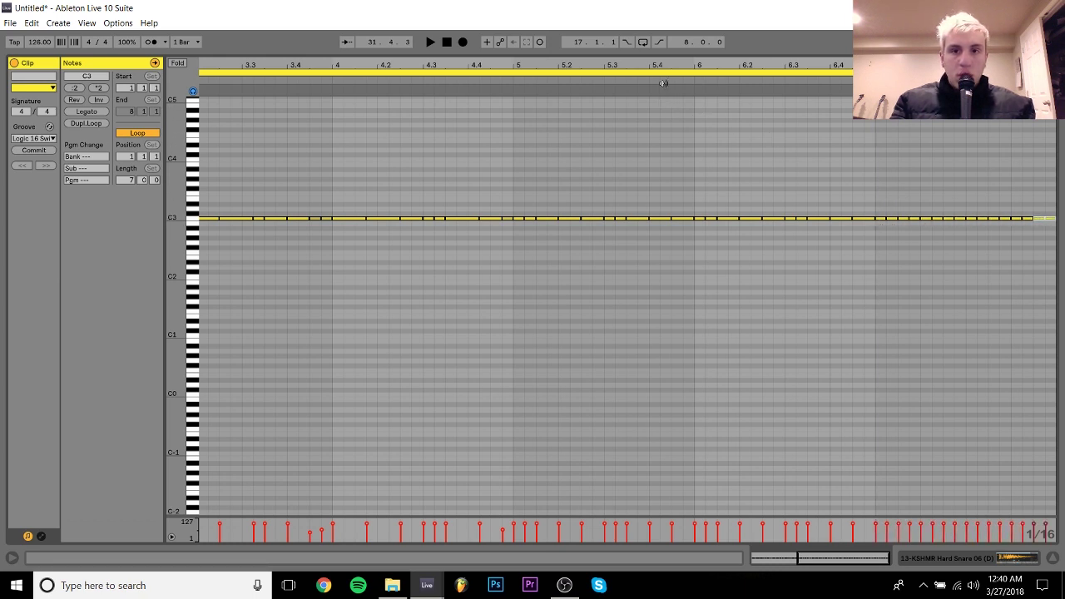
click(688, 121)
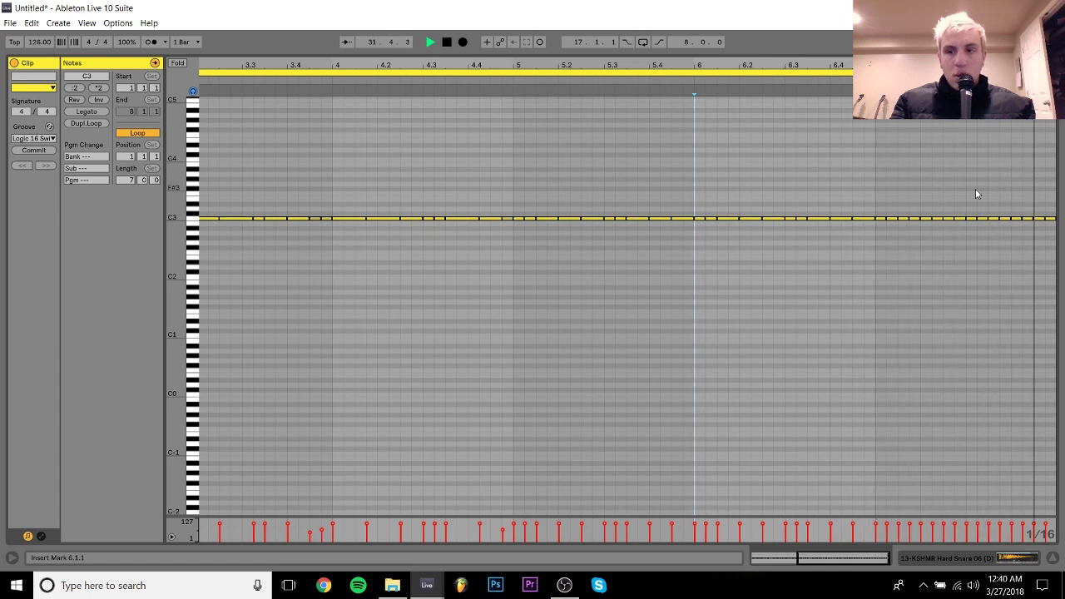
Set the KSHMR snare track's volume to -10.6 dB and play the arrangement from 24.3.1
click(1005, 562)
key(space)
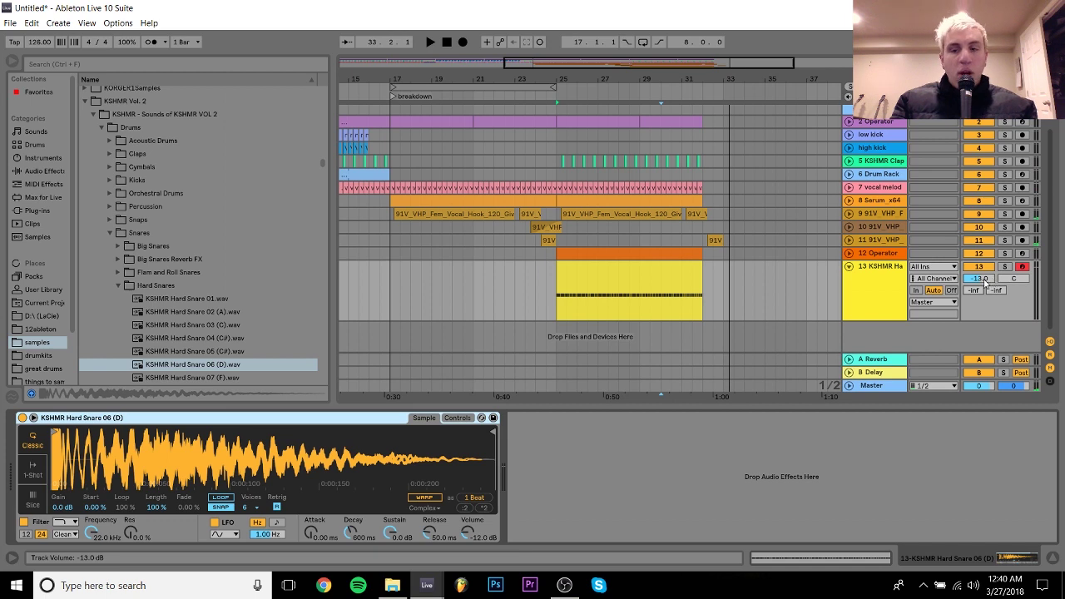
drag(986, 283, 985, 273)
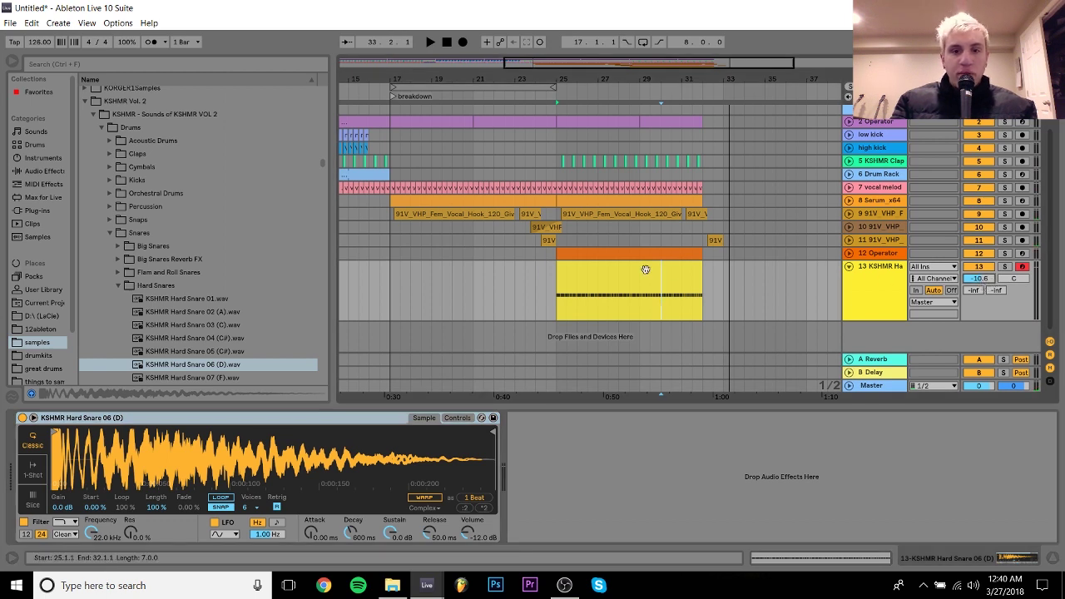
click(541, 269)
key(space)
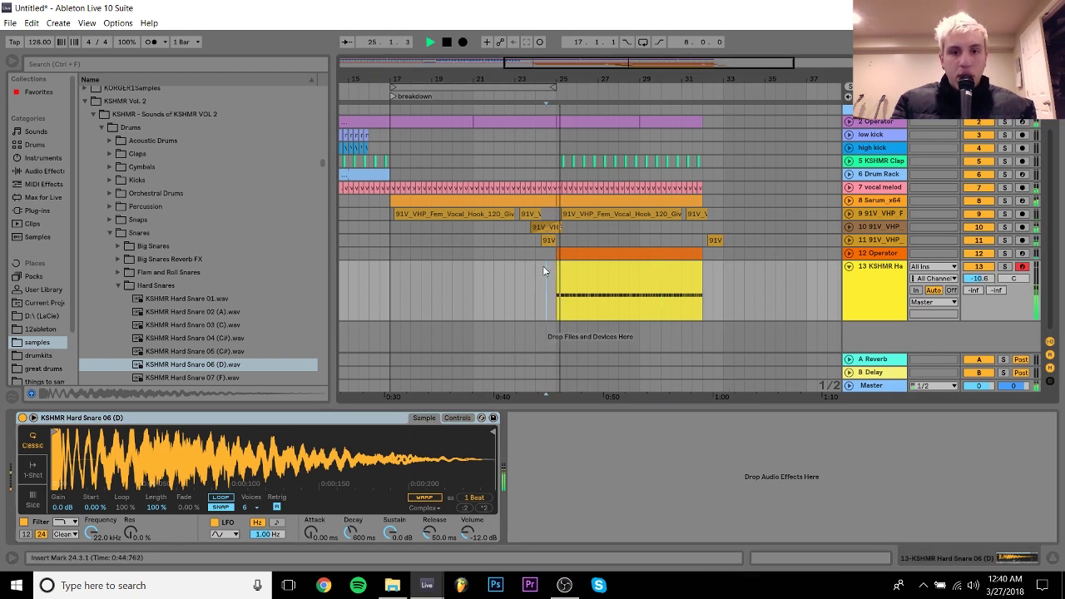
Place a Drum Rack hi-hat clip from 29.1.1 to 32.1.1 in the breakdown and fold the snare track
click(604, 266)
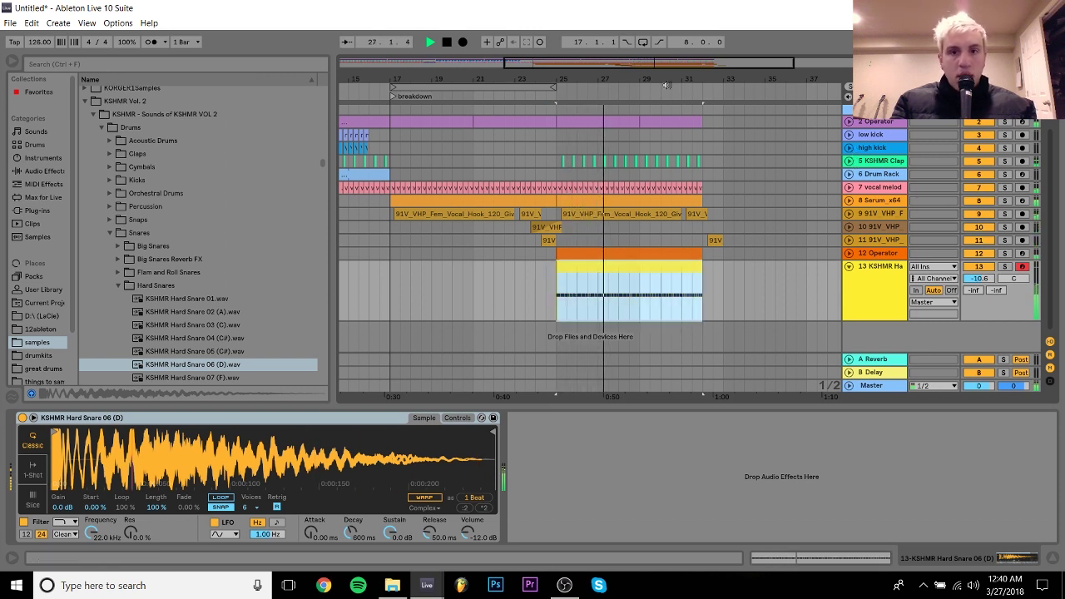
key(minus)
key(minus)
click(424, 174)
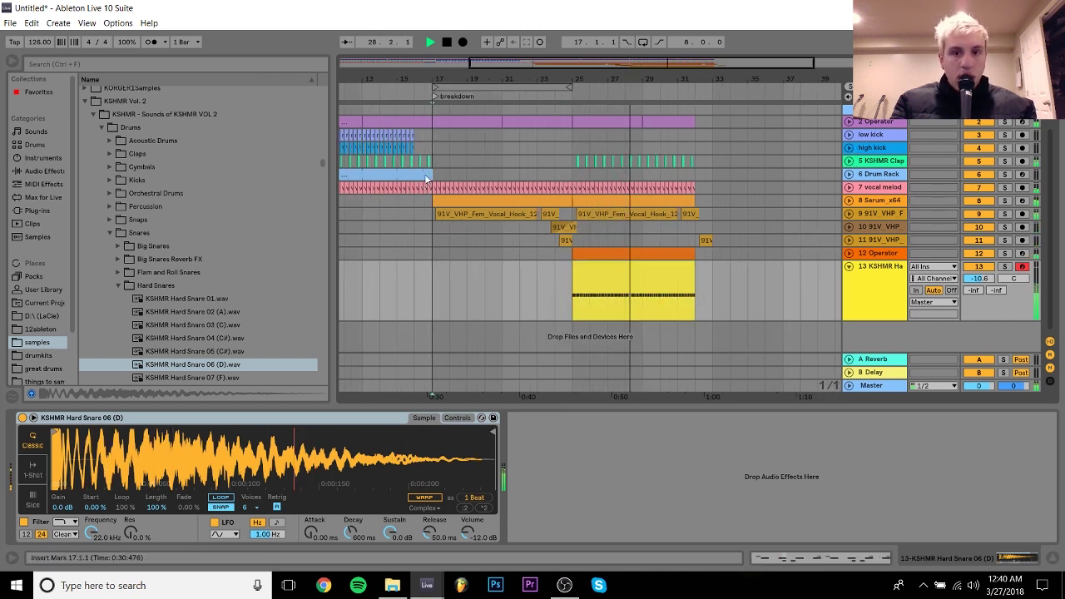
drag(642, 174, 695, 174)
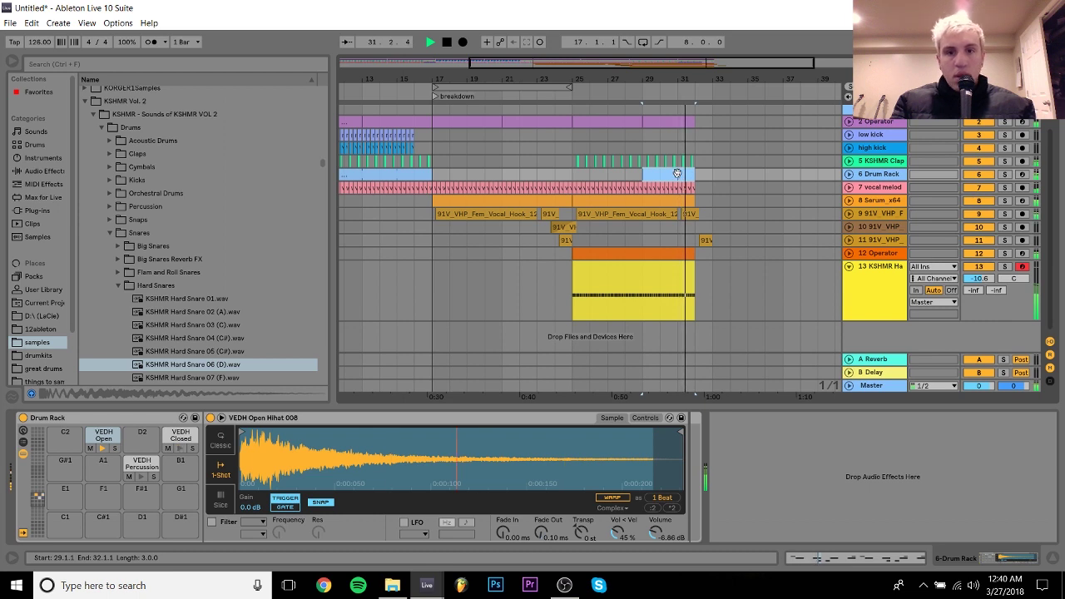
click(849, 266)
key(space)
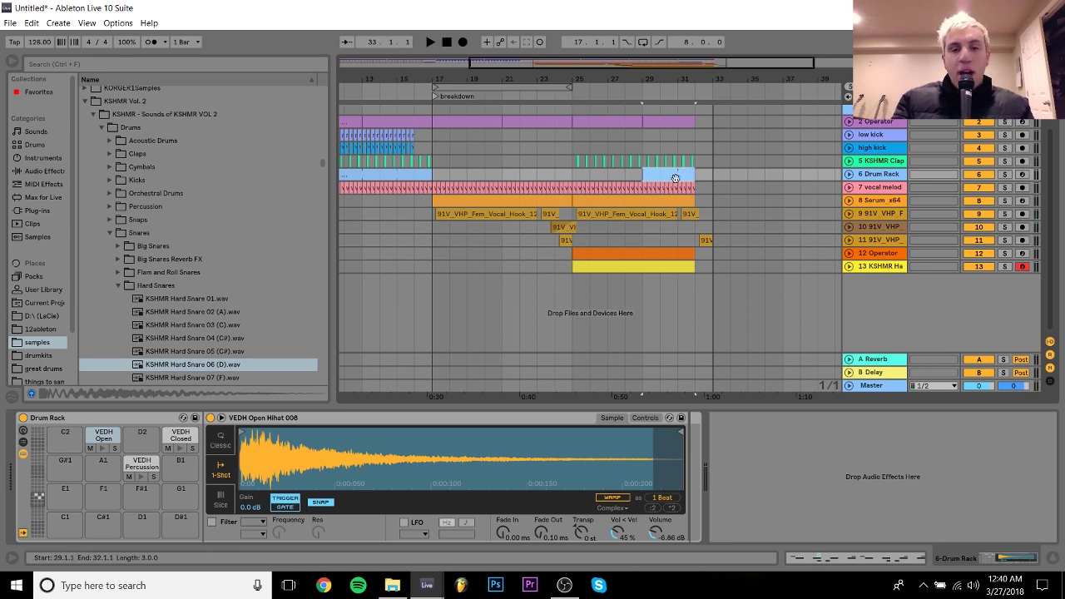
Delete the empty first track above the Operator track
mouse_move(682, 61)
mouse_down()
mouse_move(730, 60)
mouse_move(708, 63)
mouse_move(692, 41)
mouse_move(717, 40)
mouse_up()
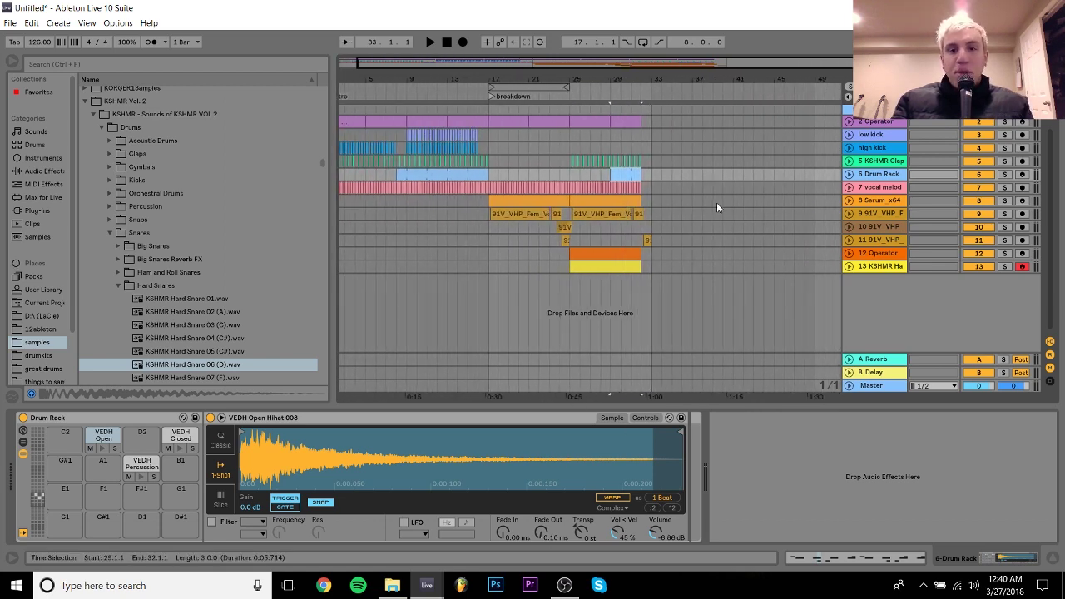
drag(1053, 233, 1055, 131)
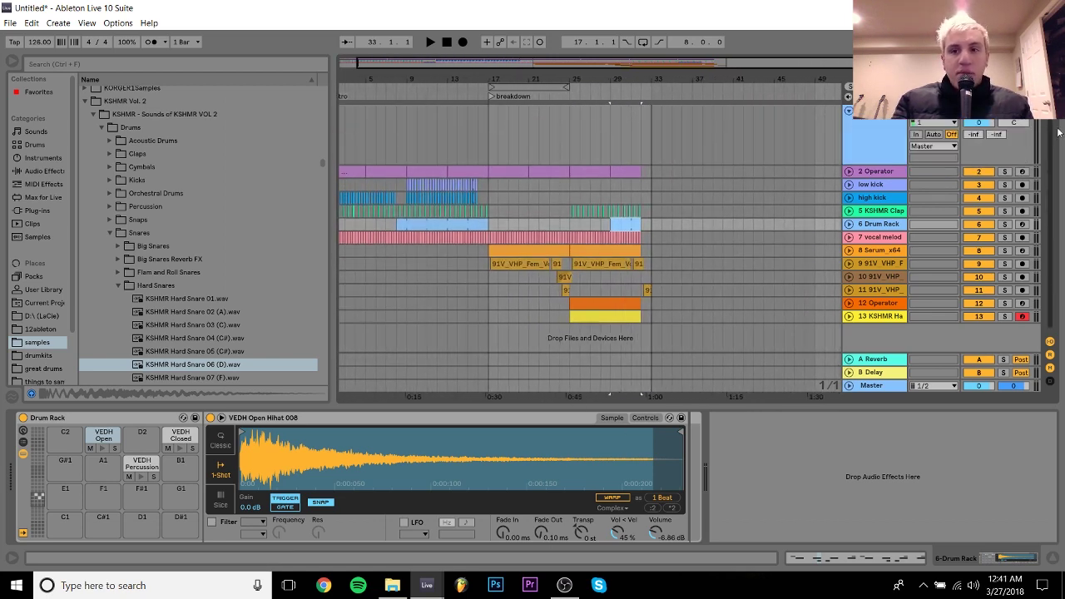
click(847, 111)
key(Delete)
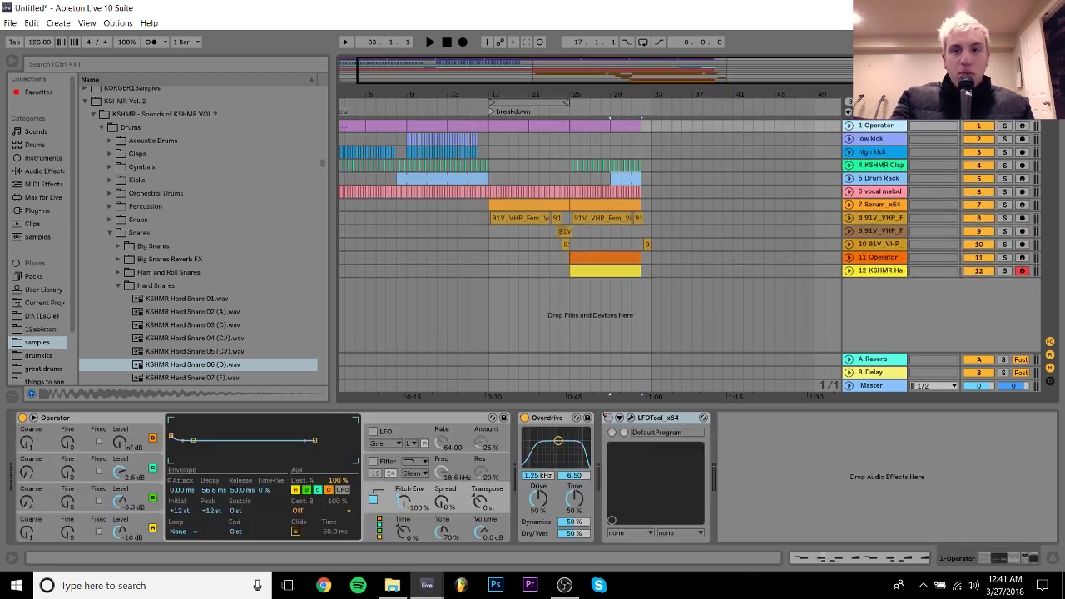
Copy a four-bar section of the kick, clap and Drum Rack clips to 33.1.1 and duplicate it onward
click(850, 179)
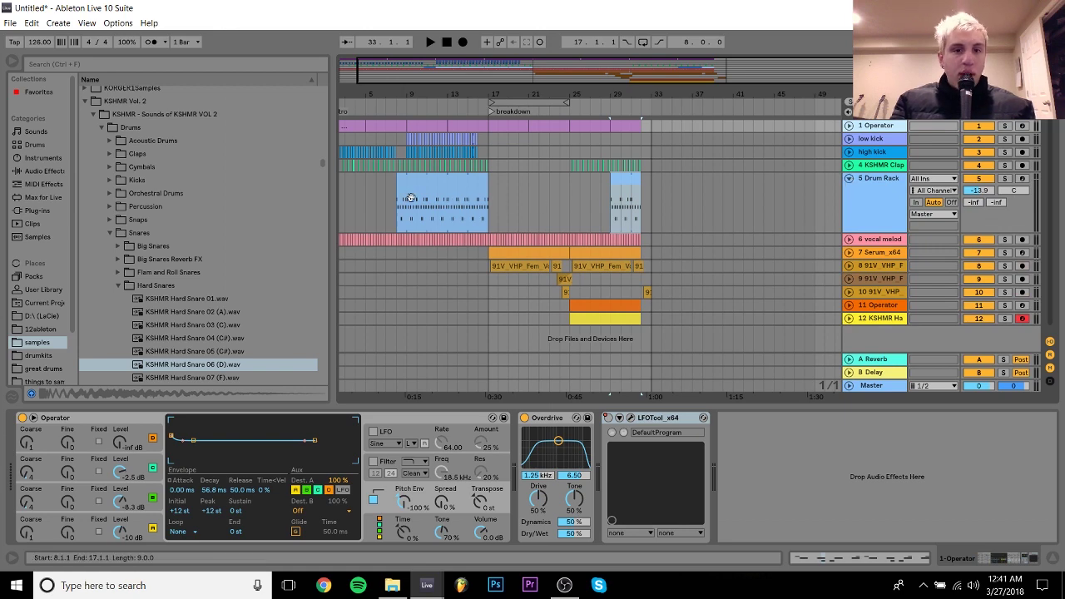
drag(410, 198, 665, 177)
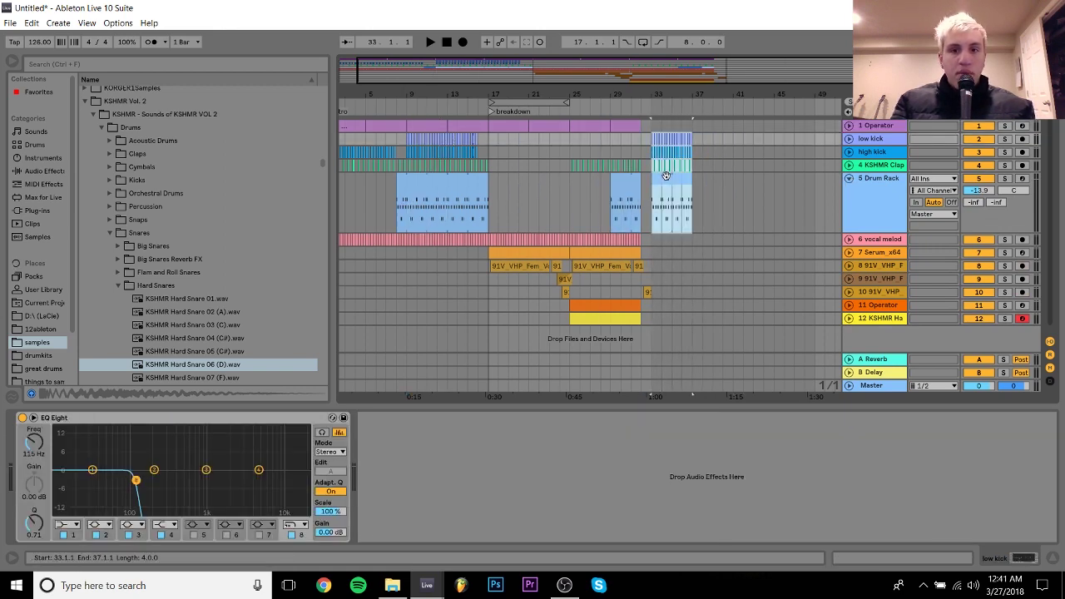
key(space)
key(ctrl+d)
key(ctrl+d)
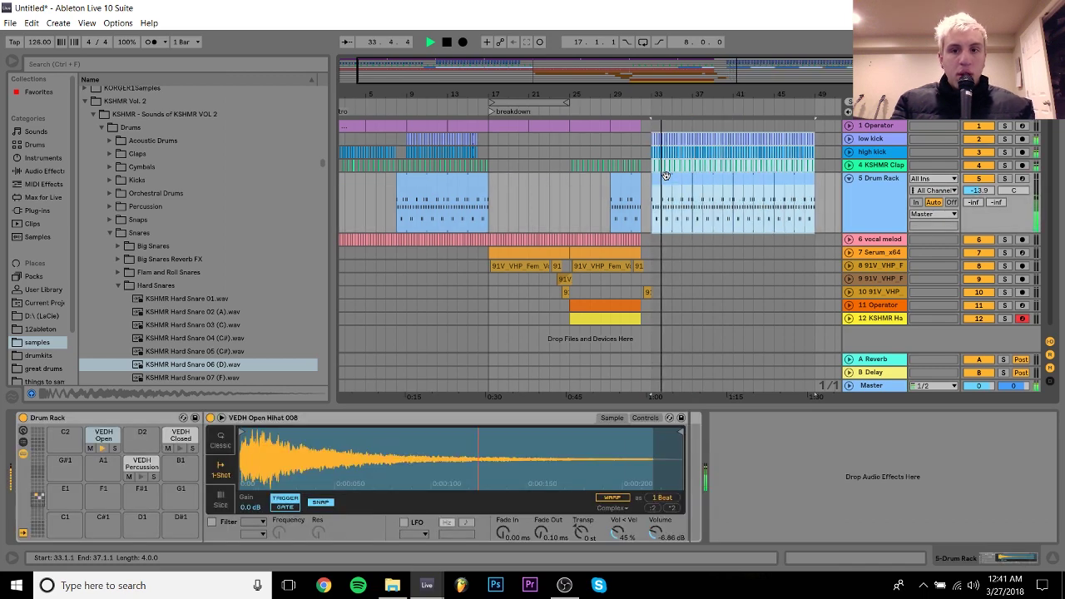
Undo the last drum duplication and loop the eight bars from 33.1.1
key(ctrl+z)
key(space)
key(ctrl+l)
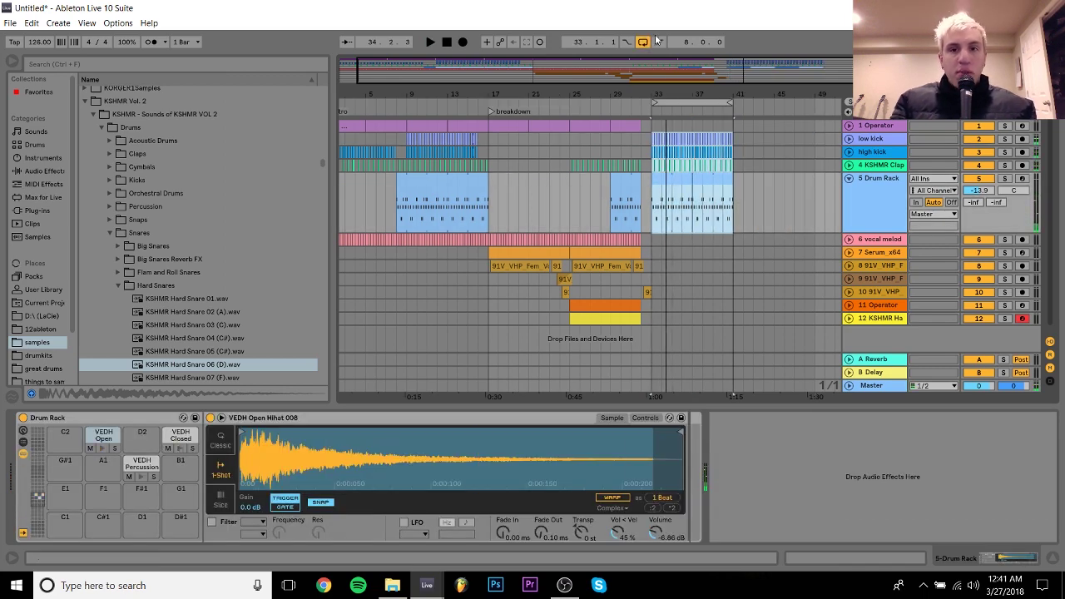
Delete the opening part of the Drum Rack clip from 33.1.1 up to 33.2.1
drag(656, 87, 661, 171)
drag(631, 218, 586, 184)
key(Delete)
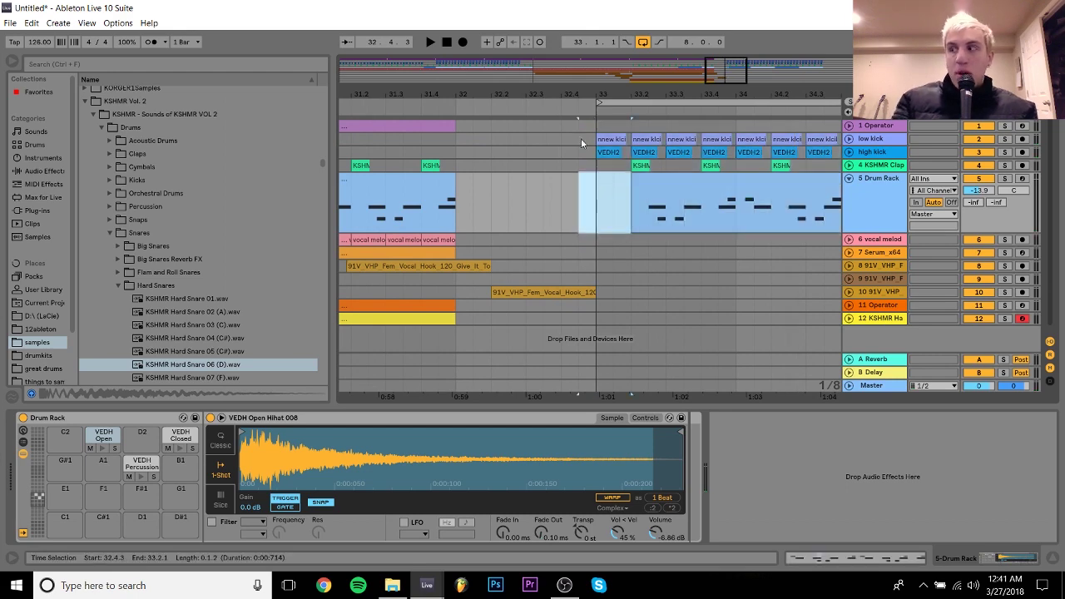
Listen to the intro's Drum Rack section from 8.1.1 and the breakdown's start at 17.1.1, and fold the Drum Rack track
drag(572, 86, 571, 21)
click(423, 182)
key(space)
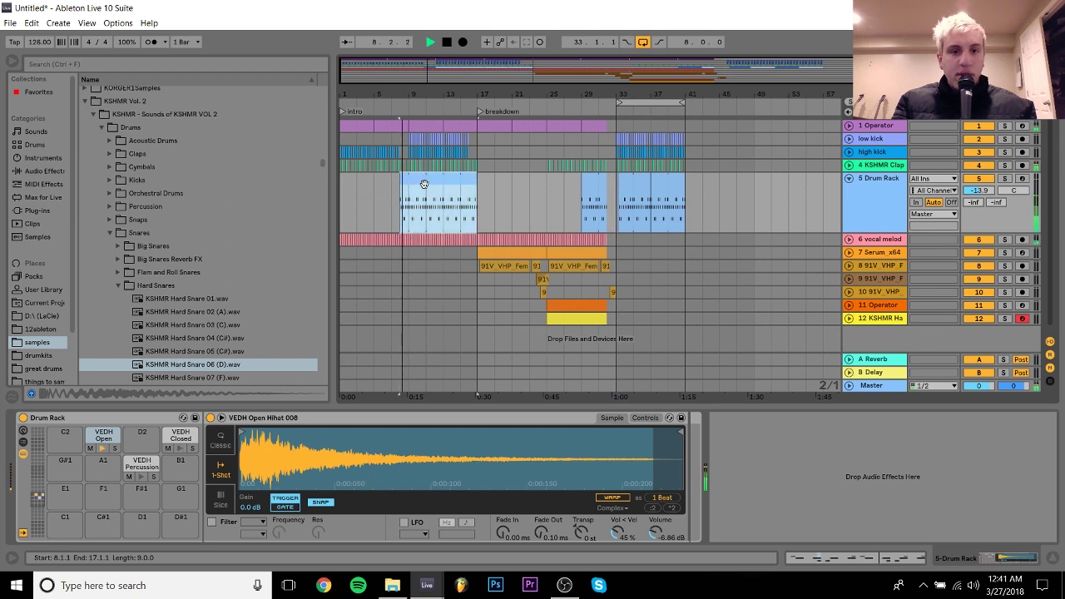
click(478, 207)
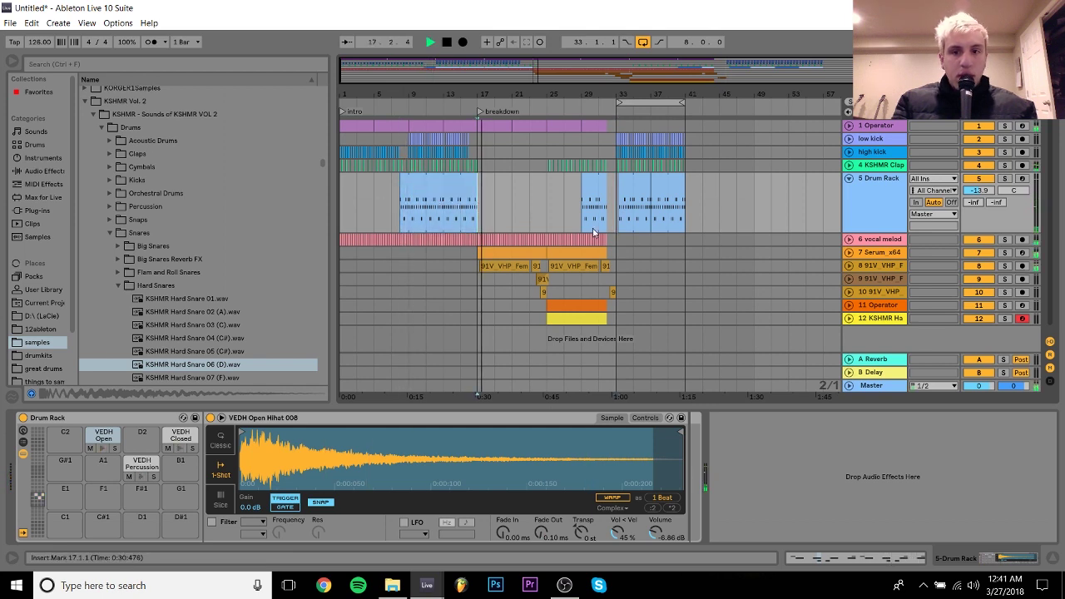
click(849, 178)
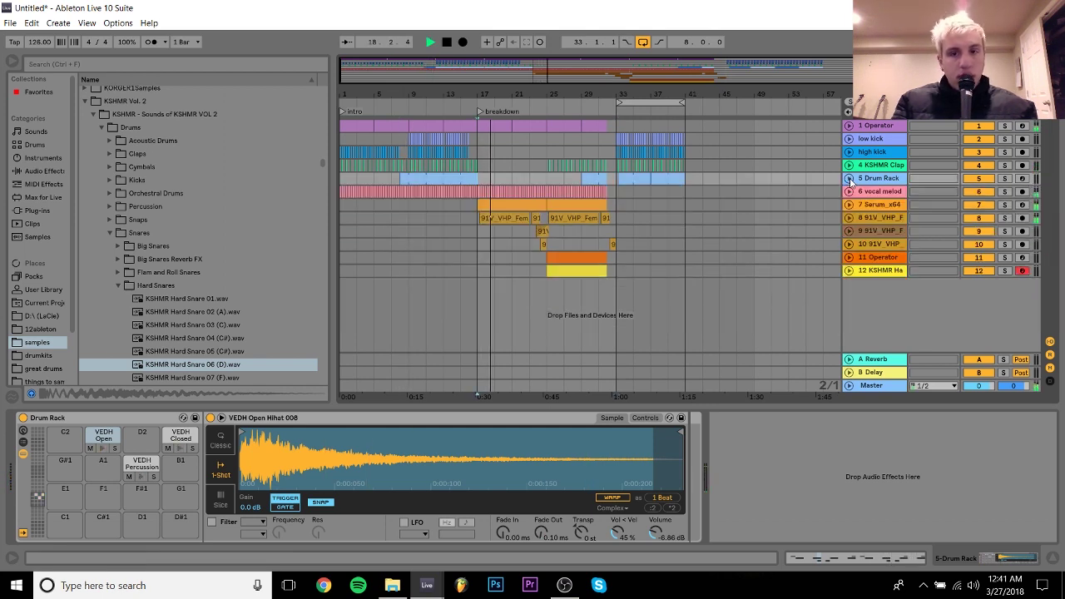
key(space)
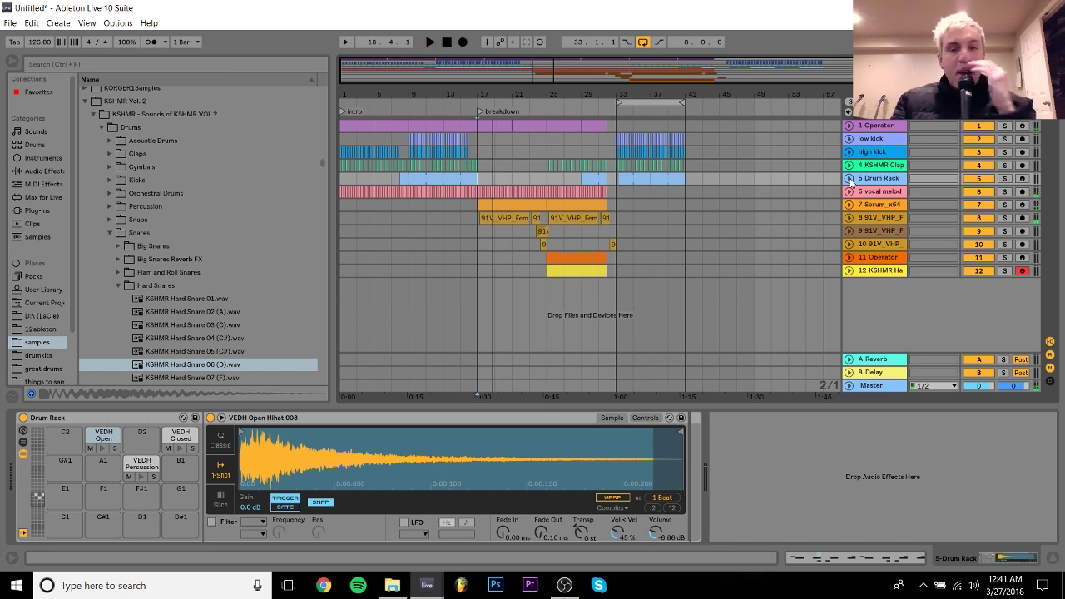
Listen to the drop's drums from 33.1.1 and select the Drum Rack track
click(616, 180)
key(space)
drag(623, 94, 624, 166)
key(space)
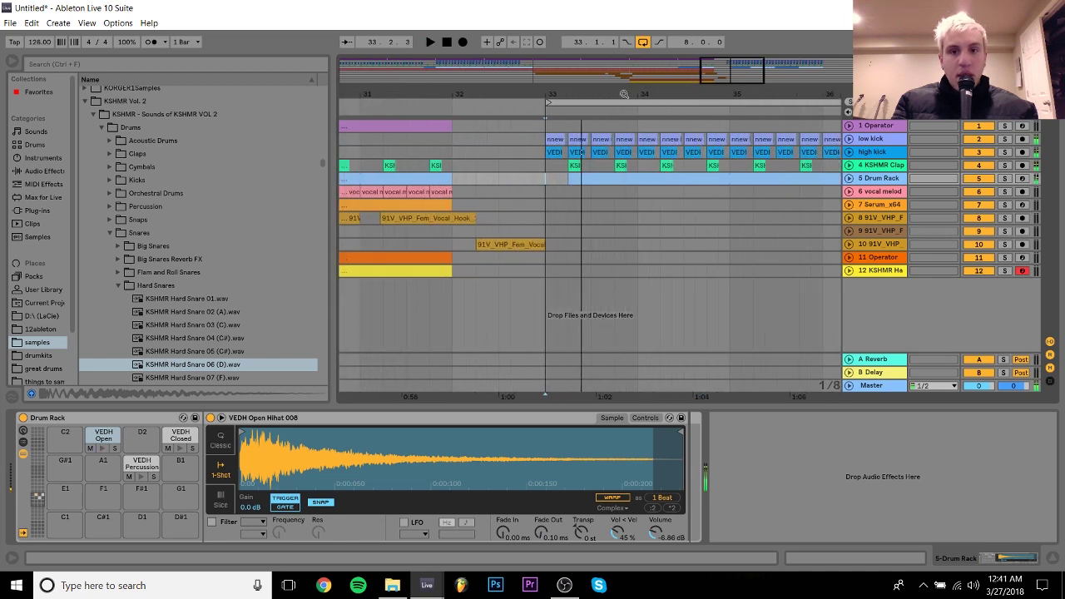
click(871, 180)
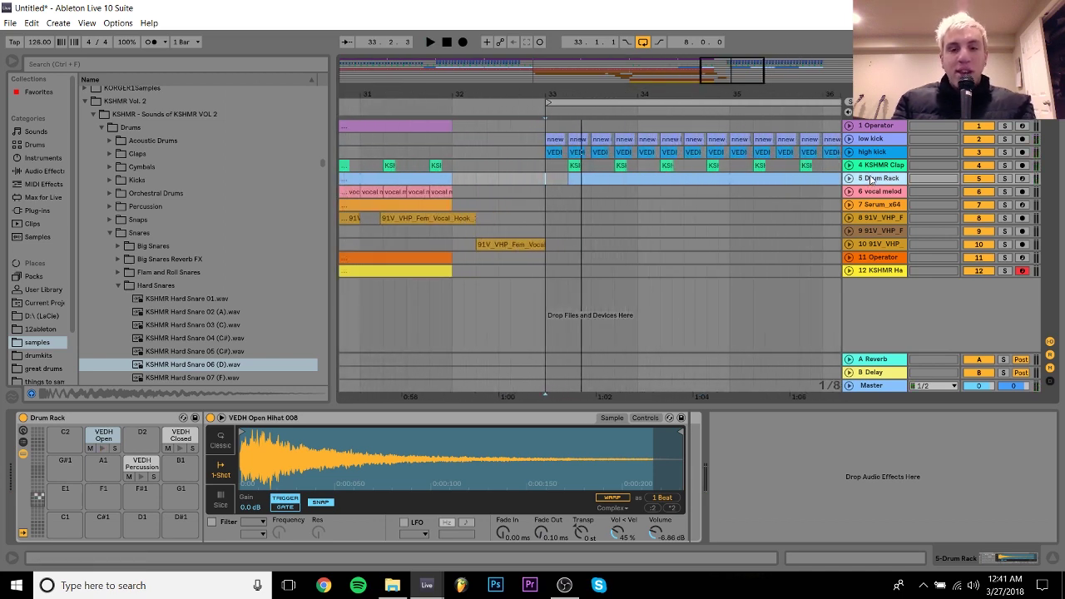
Insert a MIDI track below the Drum Rack track and load the Serum_x64 plug-in on it
key(ctrl+shift+t)
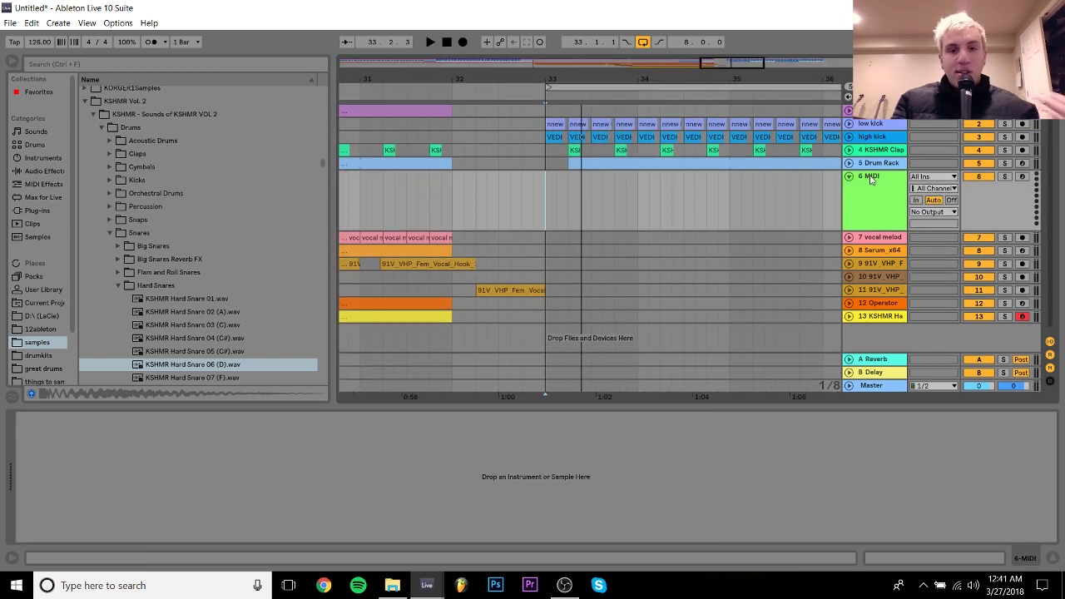
click(34, 211)
click(91, 198)
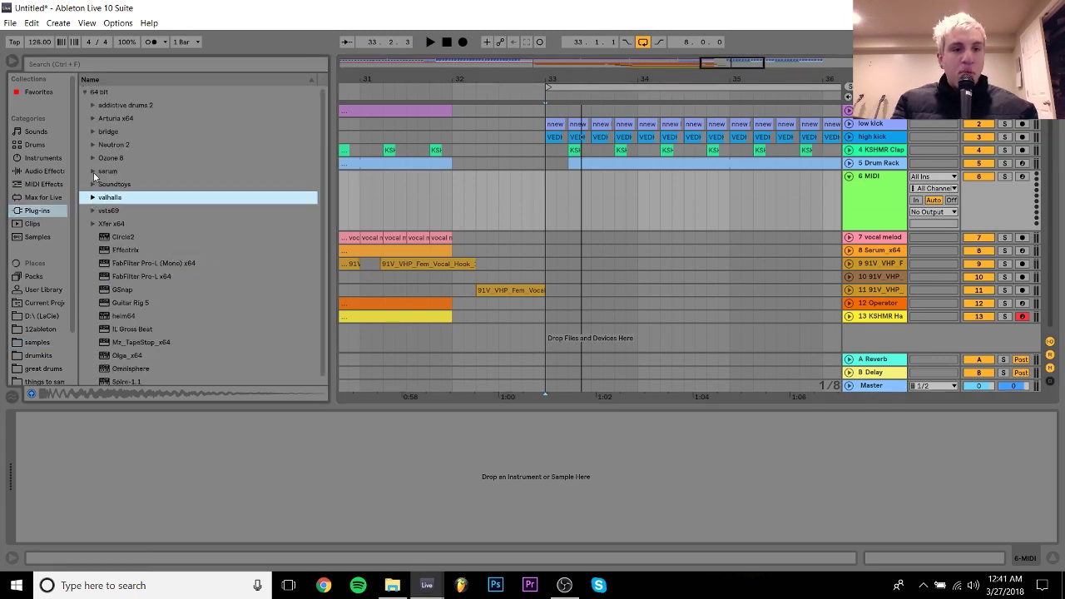
click(93, 172)
click(138, 185)
drag(549, 206, 549, 204)
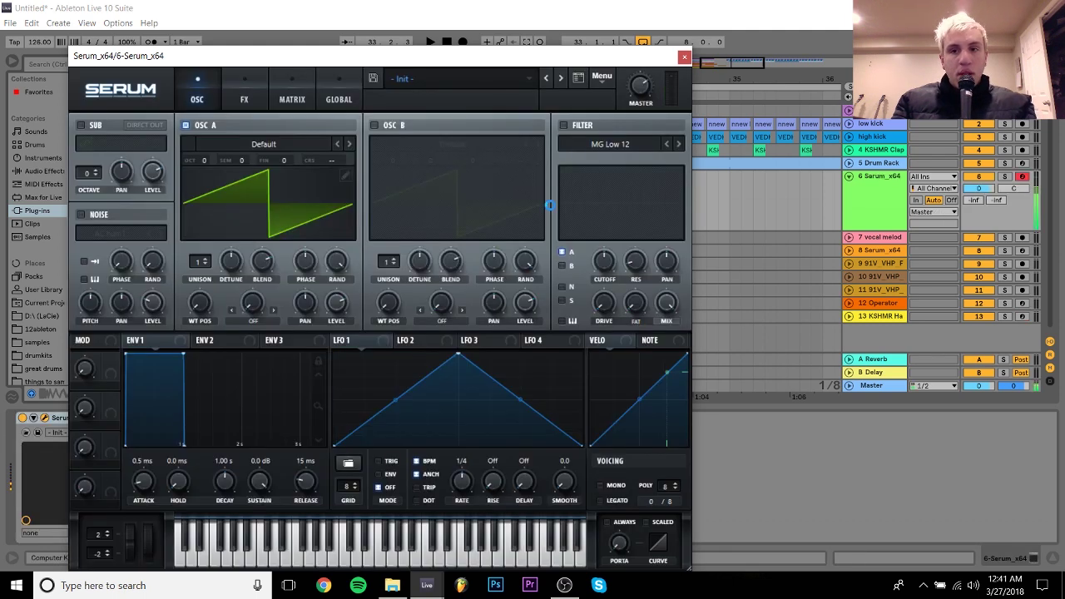
Set the new Serum track's volume to -1.8 dB, close the plug-in window and listen to the drop from 33.1.1
click(982, 190)
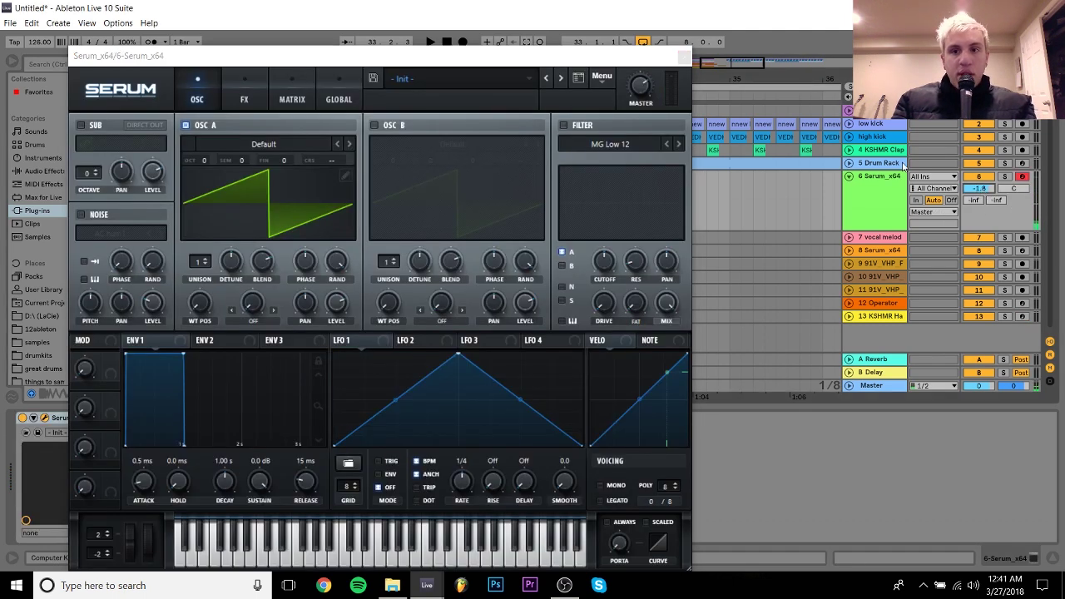
click(684, 58)
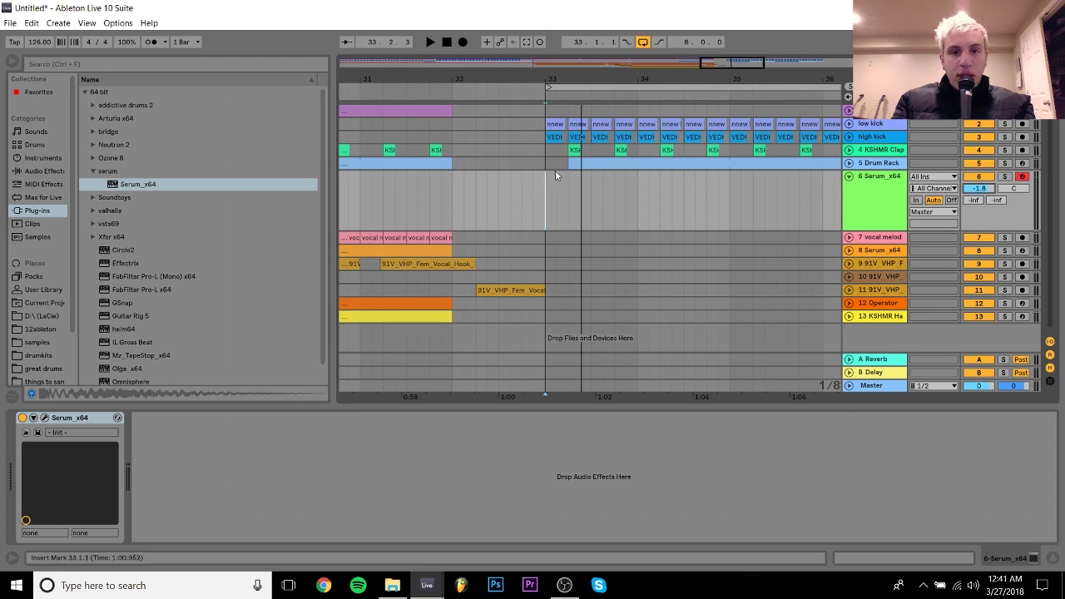
key(space)
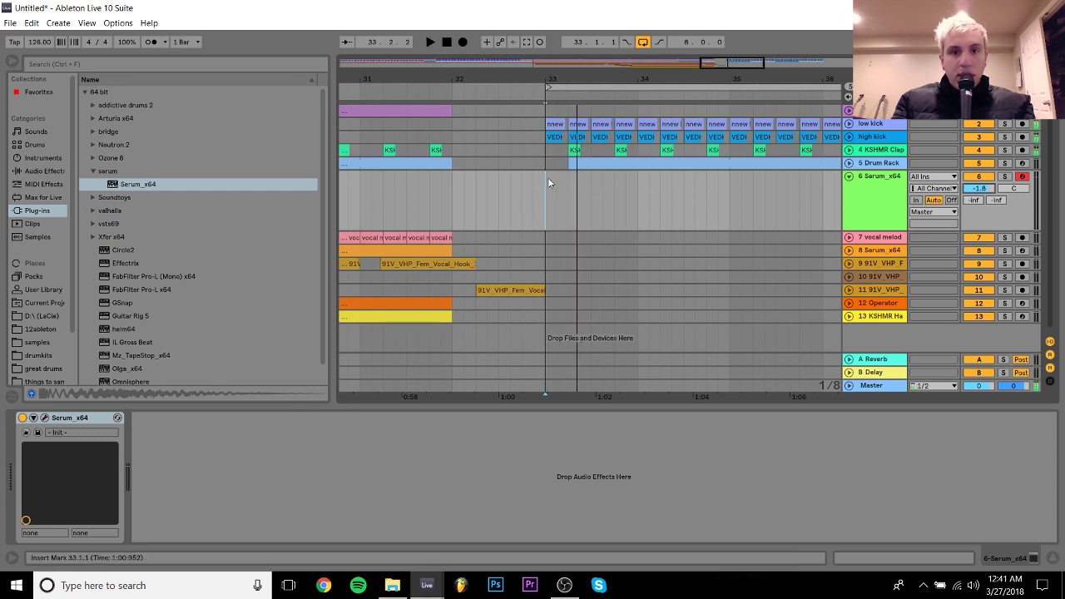
key(space)
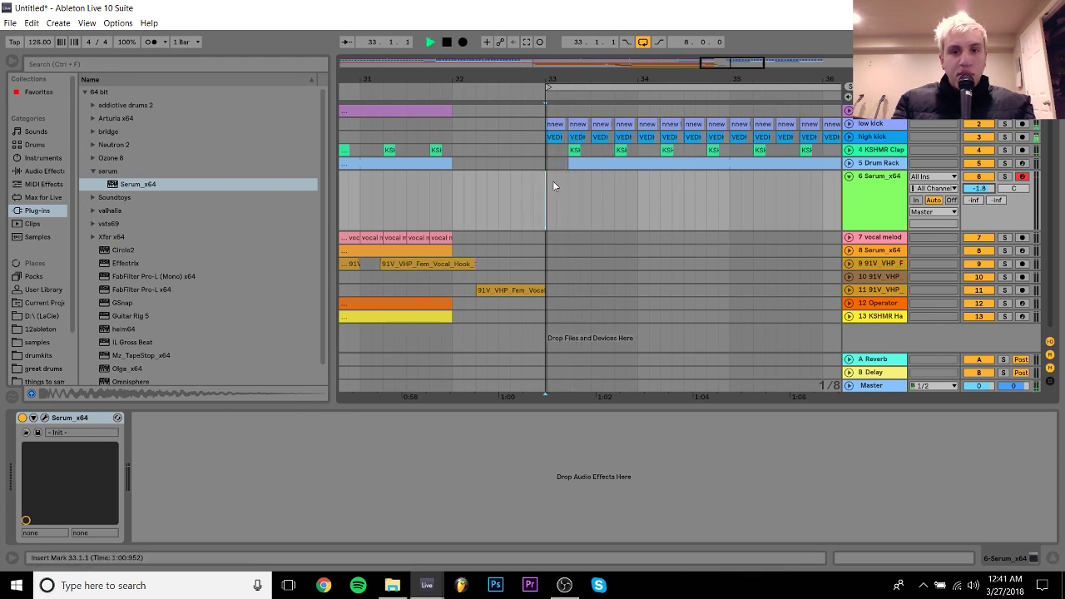
key(space)
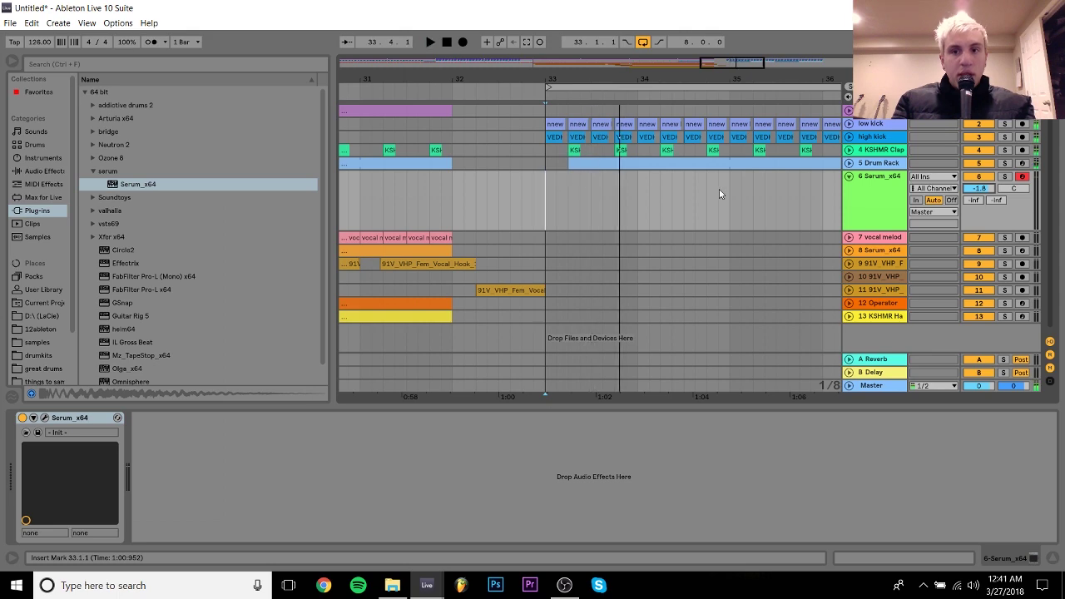
Reopen the Serum plug-in window and load the analog Basic Shapes wavetable into oscillator A
click(45, 418)
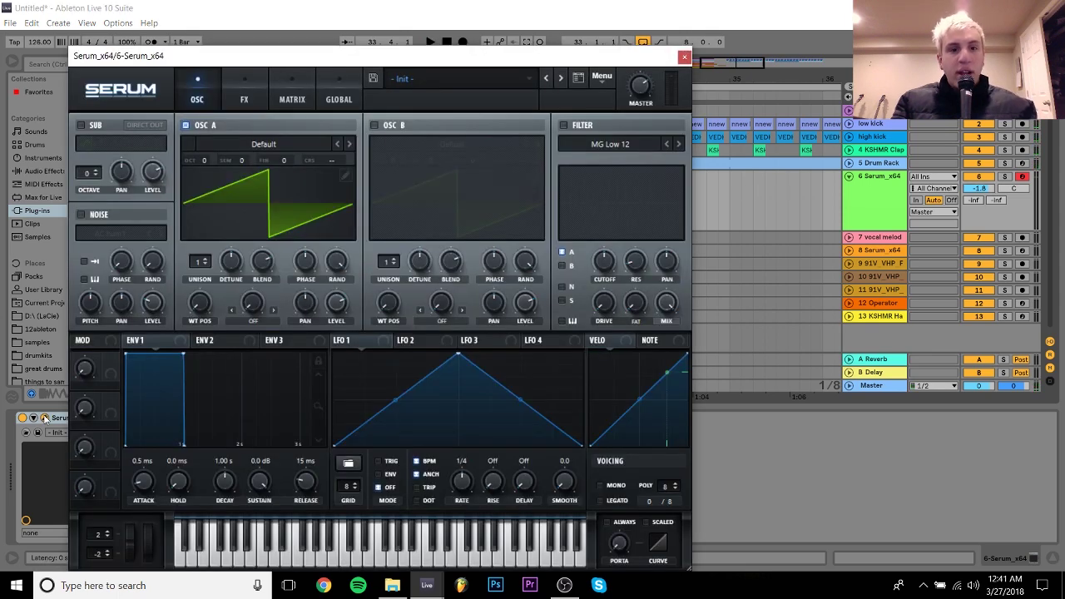
click(271, 155)
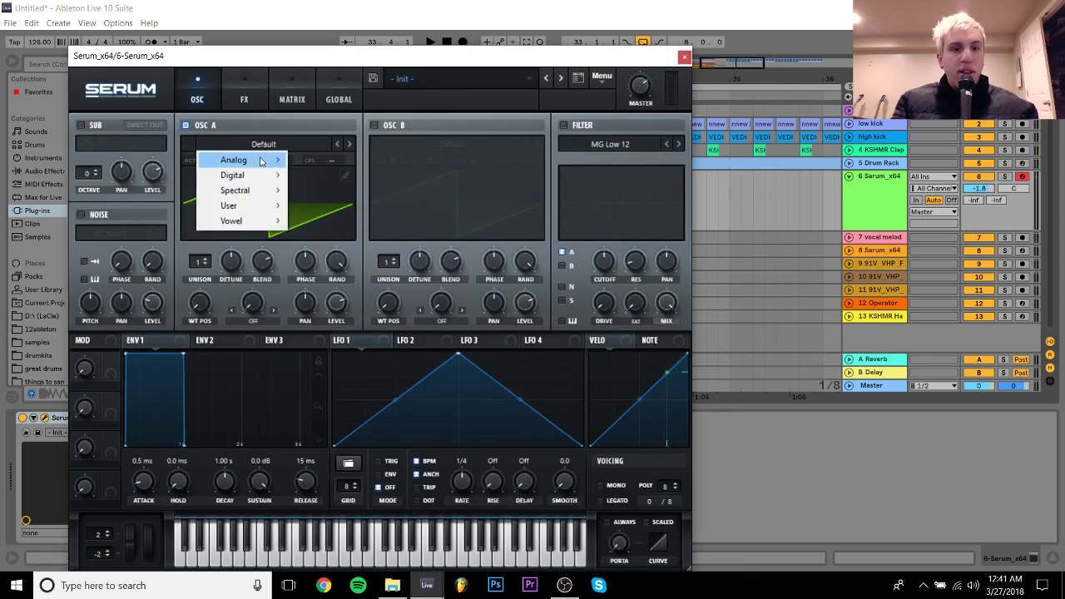
mouse_move(263, 161)
click(346, 226)
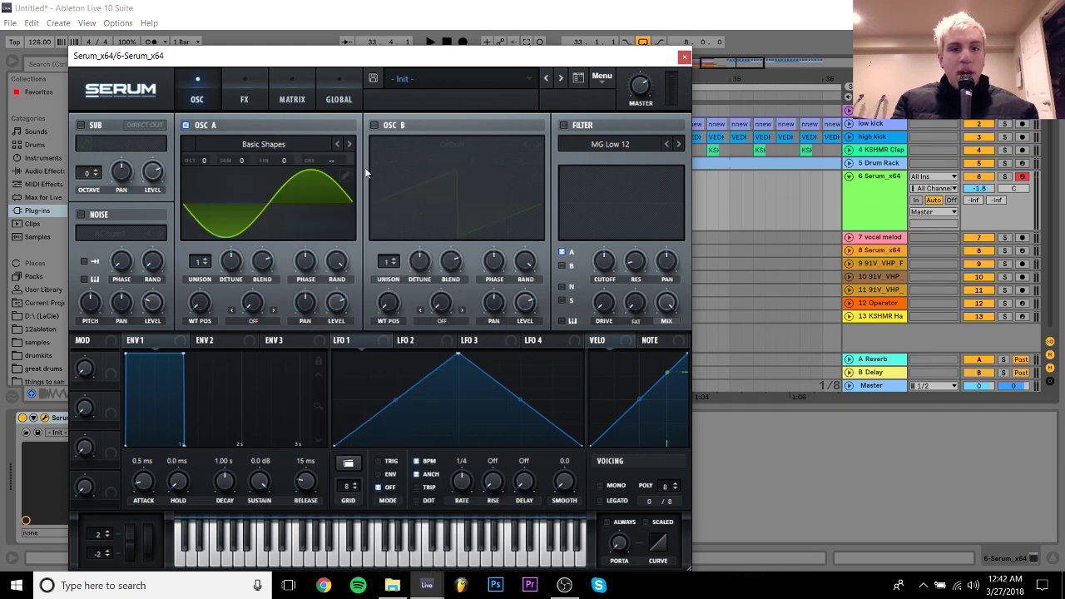
Enable oscillator B with the analog Basic Shapes wavetable and set its octave to +2
click(375, 125)
click(452, 144)
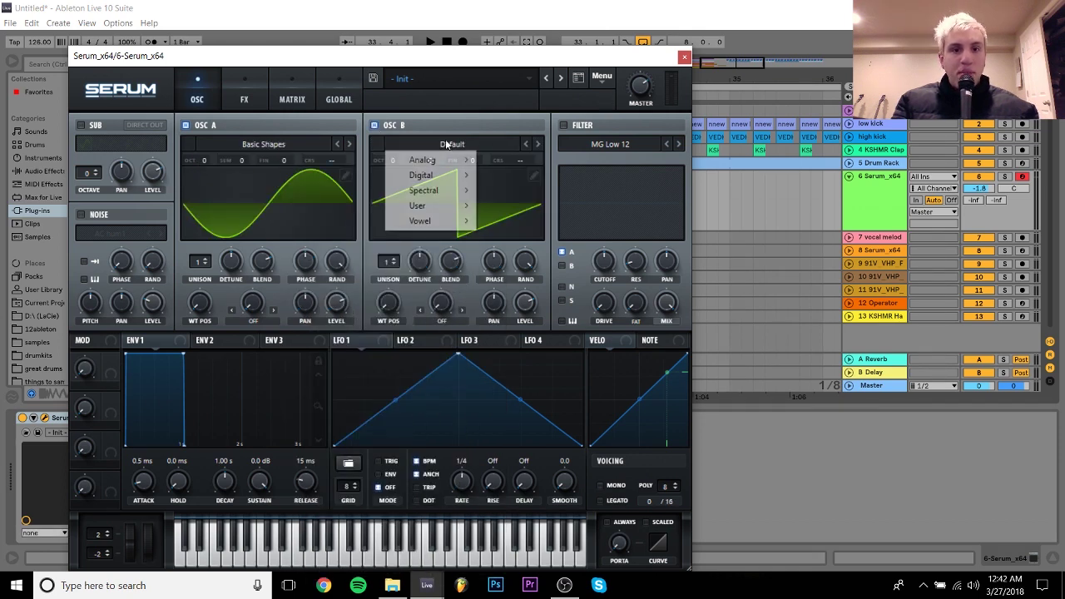
mouse_move(442, 159)
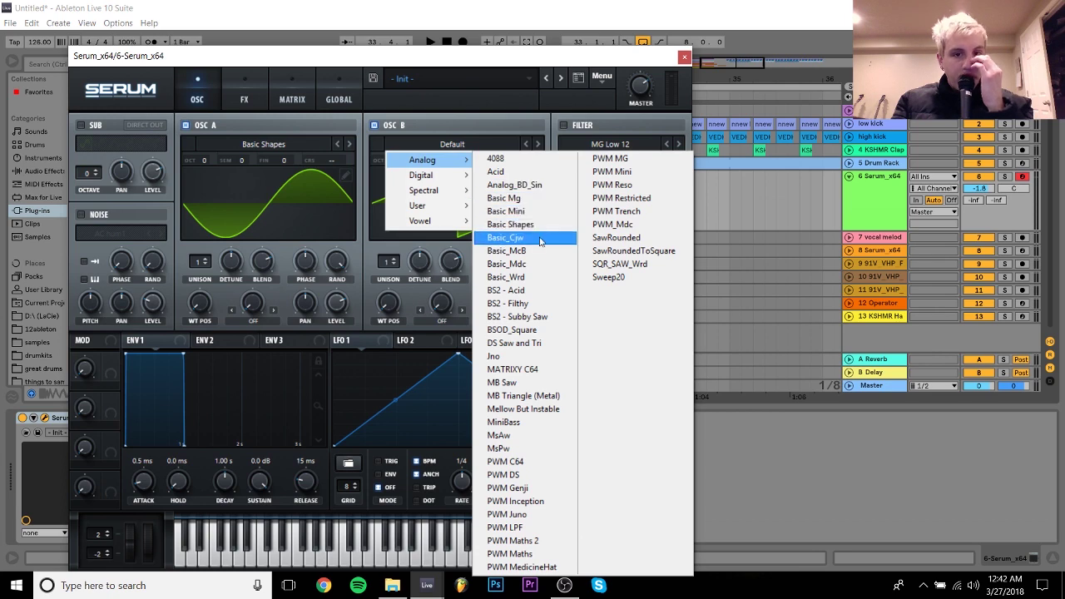
click(505, 225)
drag(391, 160, 400, 143)
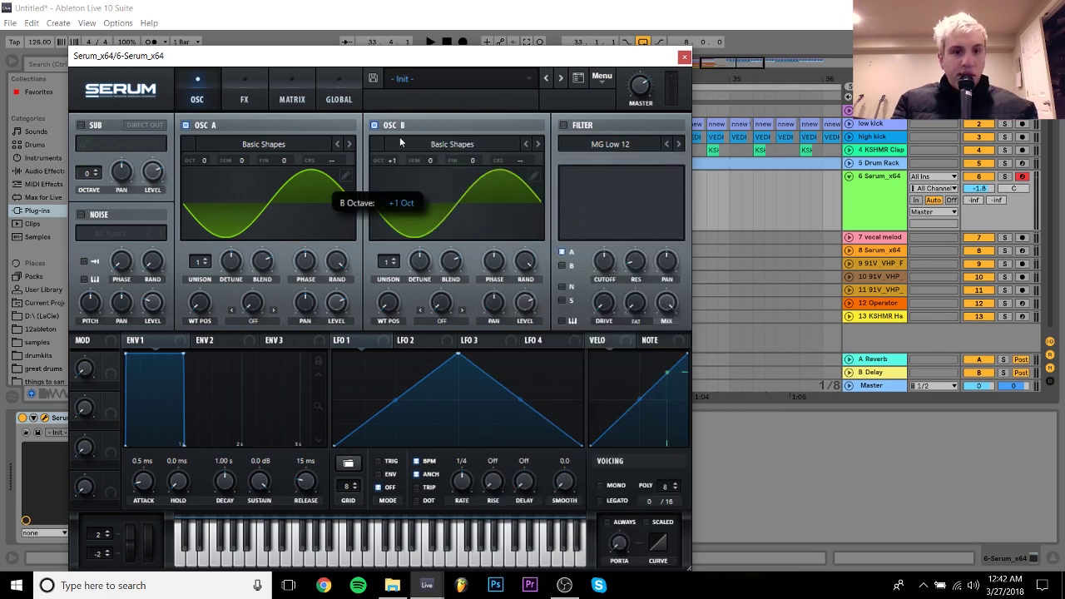
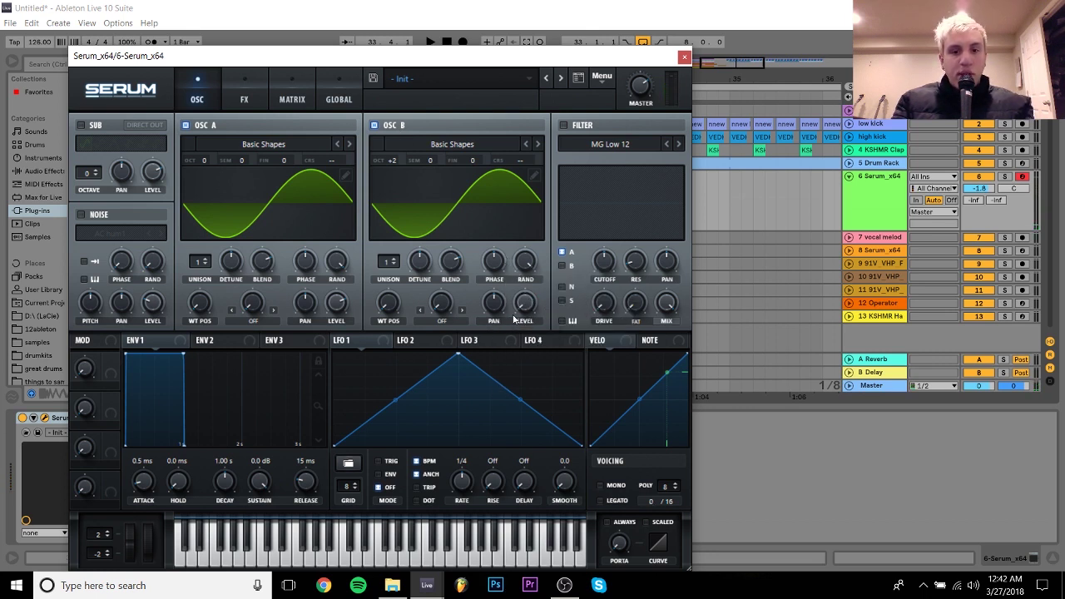
Set oscillator A's warp mode to FM (from B) and assign LFO 1 to modulate the warp amount
click(252, 321)
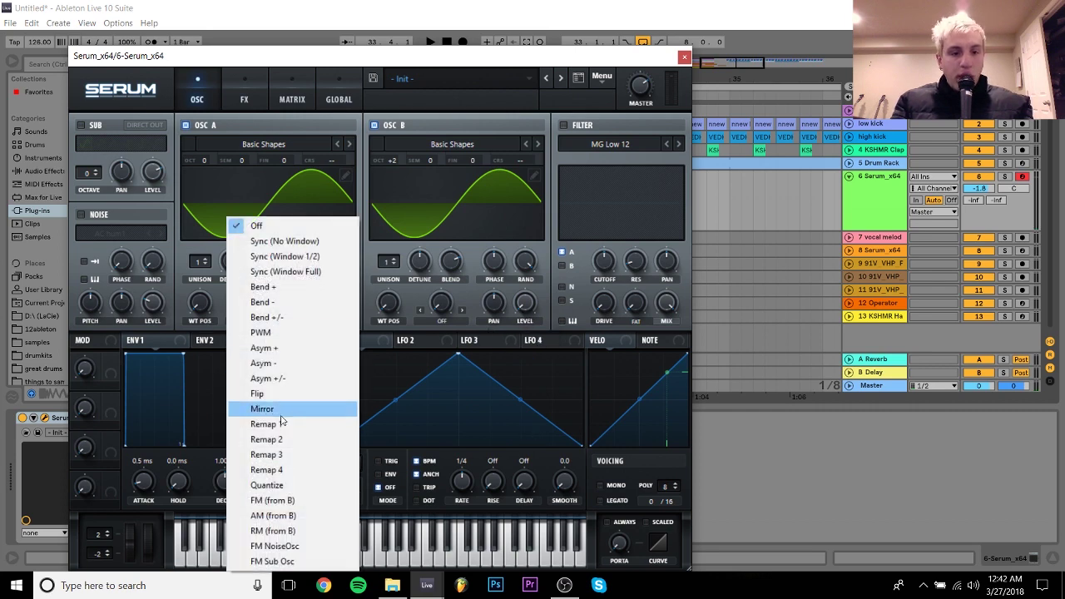
click(287, 502)
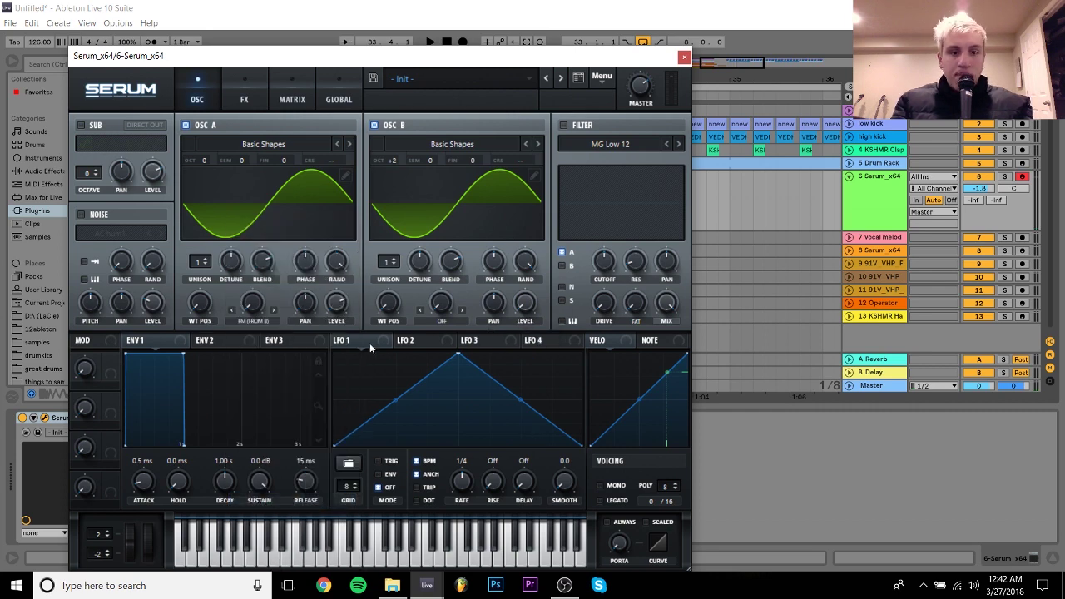
drag(340, 341, 254, 306)
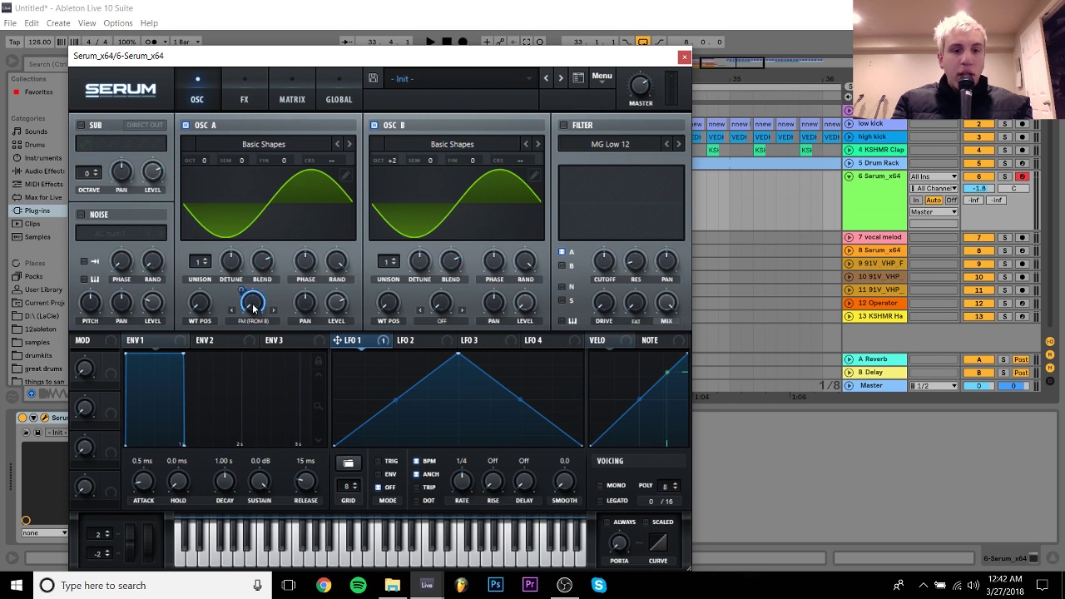
right_click(258, 310)
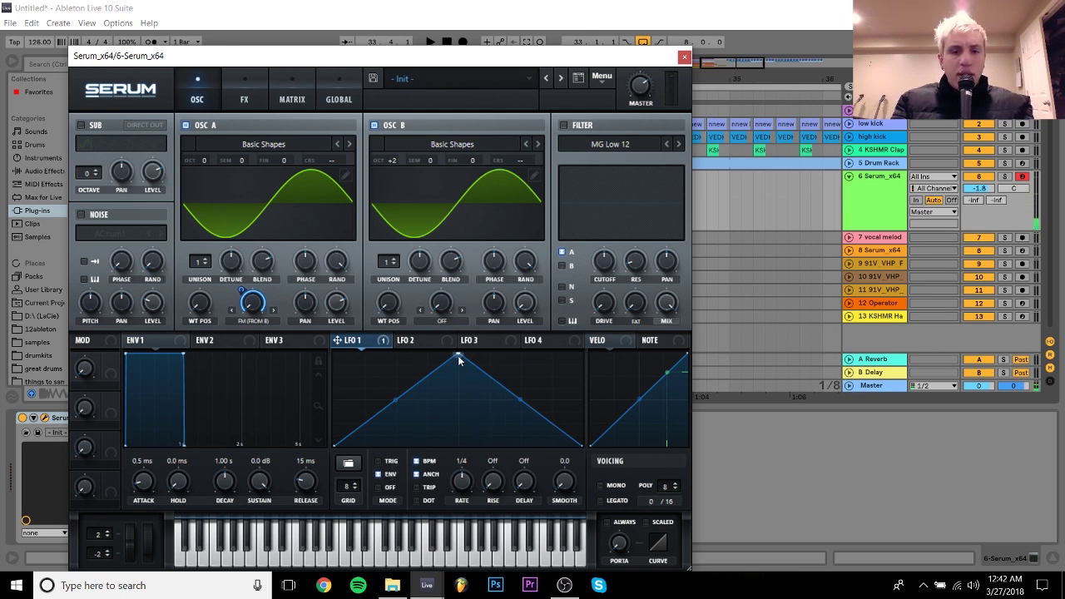
Set LFO 1 to ENV mode, shape it as a curve falling from full height, and reduce its modulation depth on the FM amount
drag(458, 359, 304, 340)
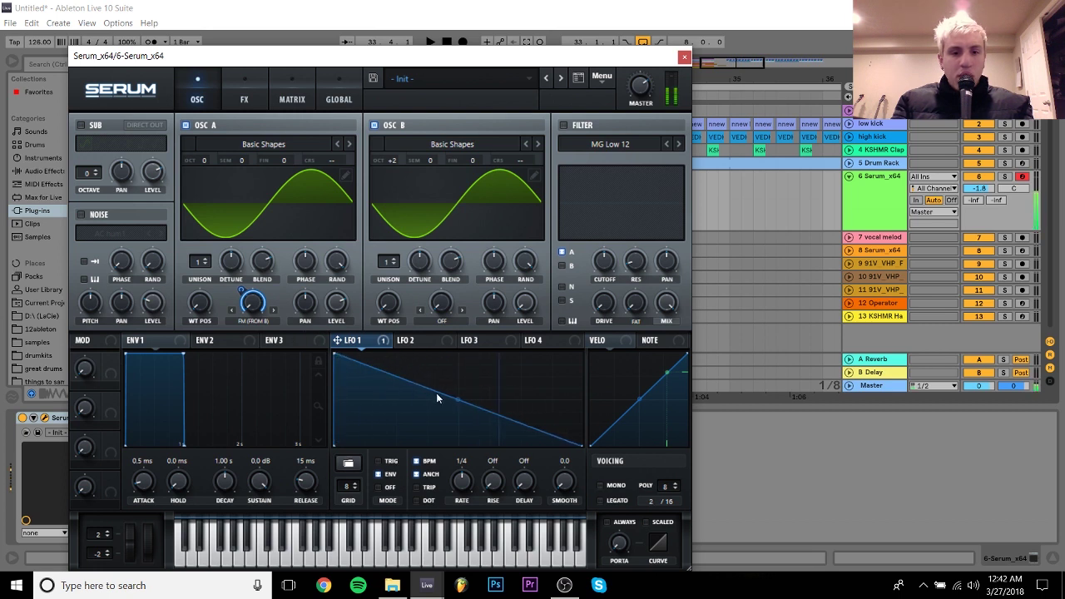
drag(456, 400, 459, 393)
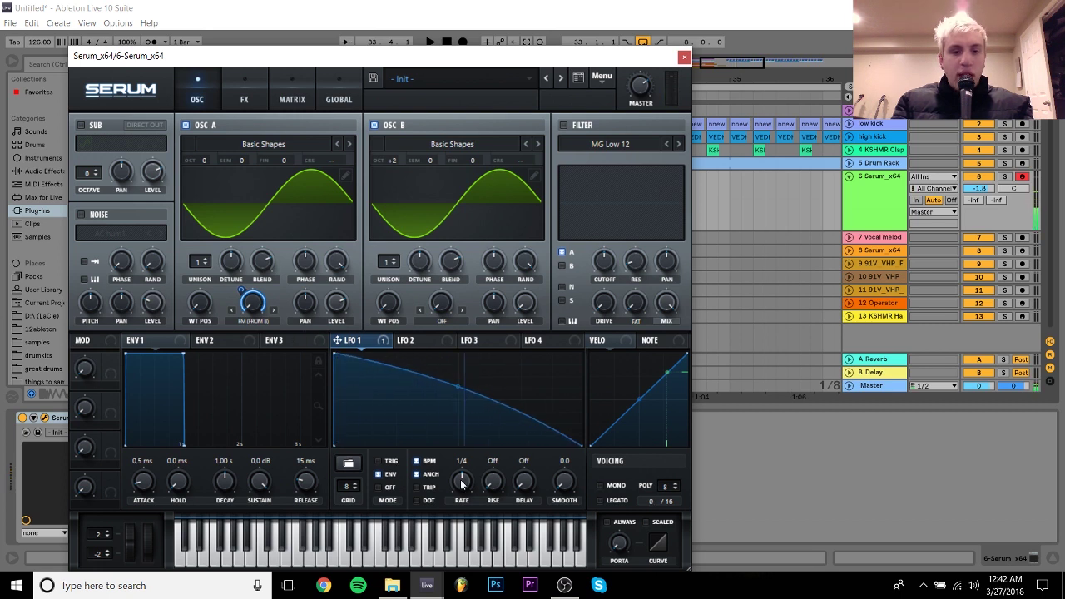
drag(242, 292, 240, 326)
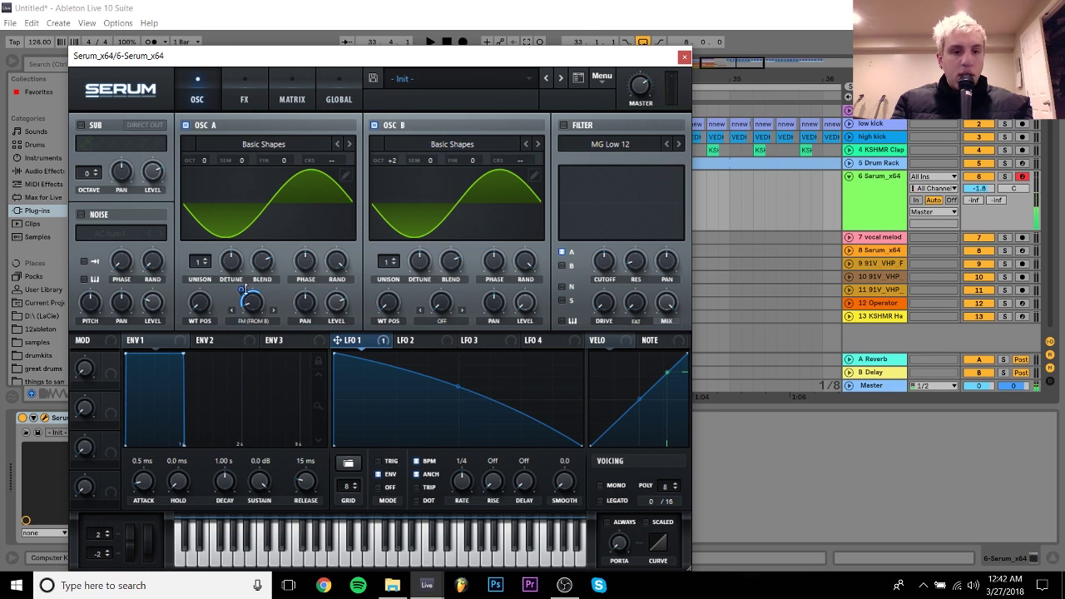
drag(243, 290, 242, 306)
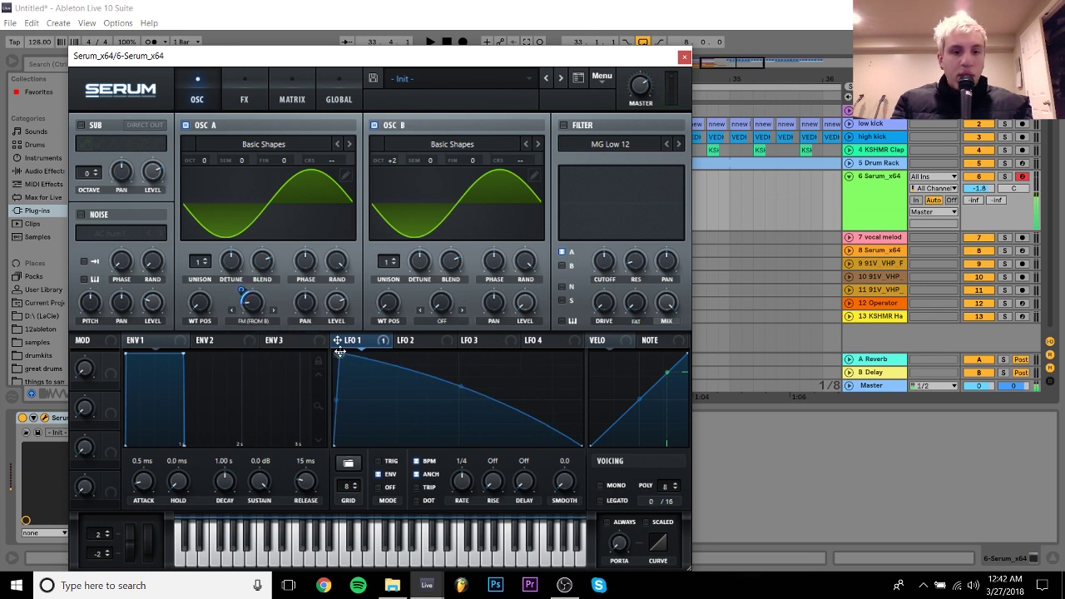
drag(341, 352, 319, 338)
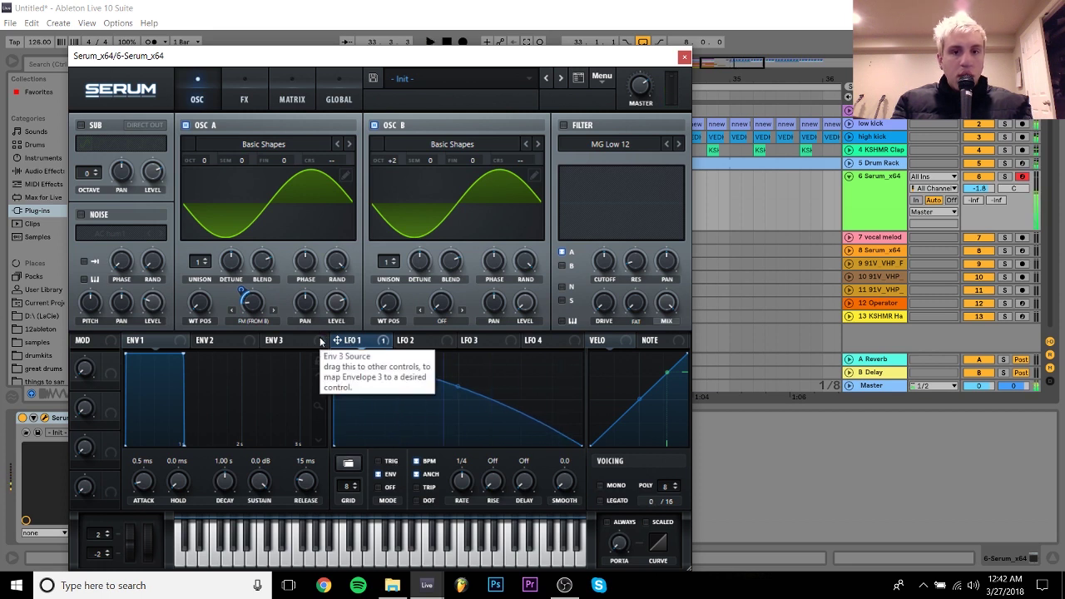
Set the Serum track's volume to -4.6 dB and insert an empty four-bar MIDI clip on it from 33.1.1 to 37.1.1
drag(973, 190, 973, 212)
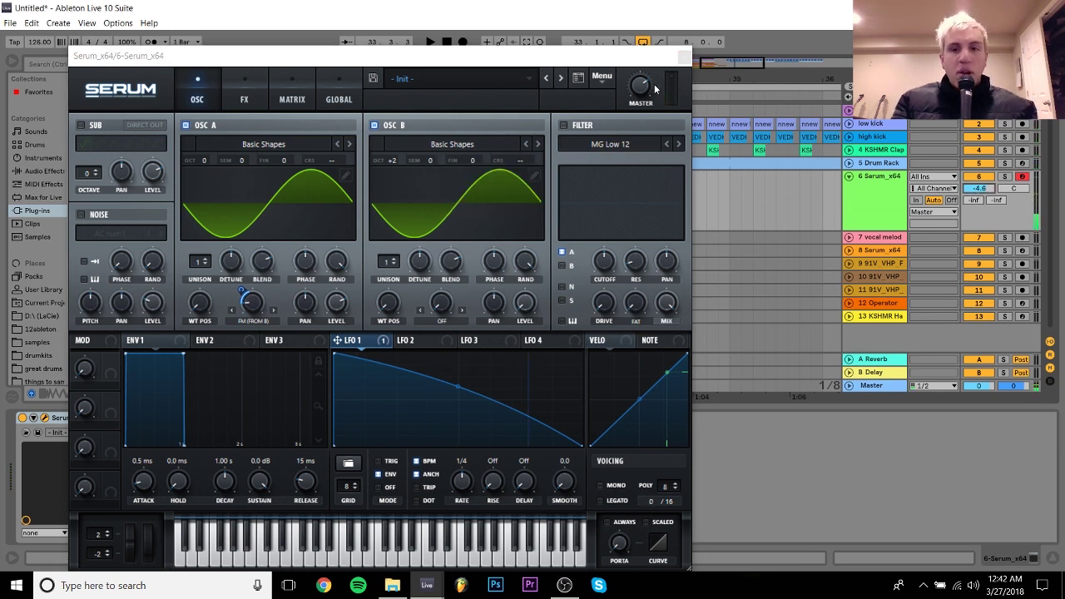
click(685, 56)
drag(665, 81, 499, 50)
shift+click(582, 196)
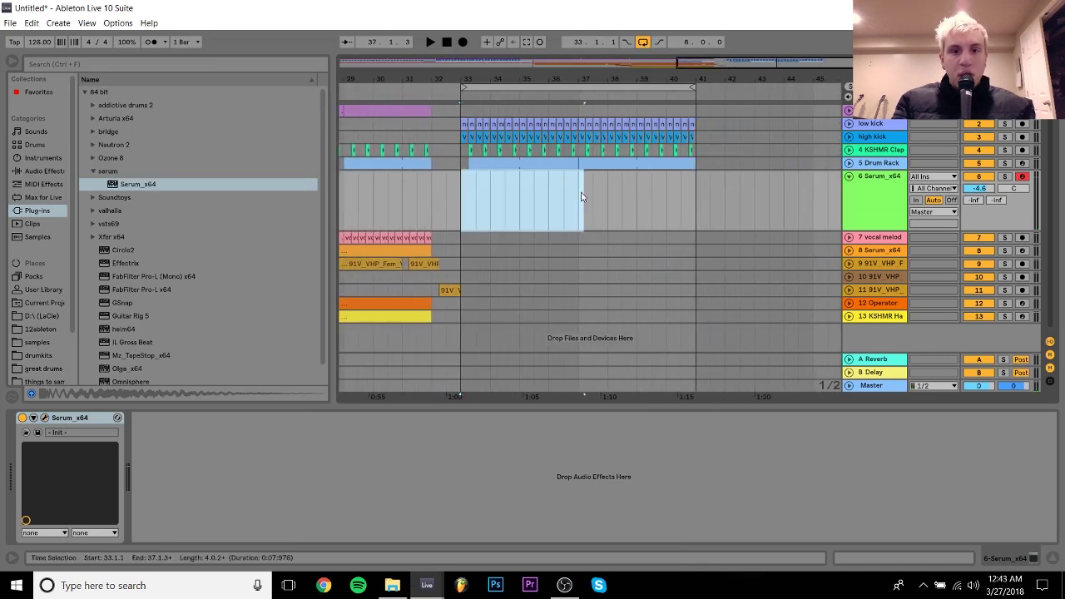
shift+click(577, 196)
key(ctrl+shift+m)
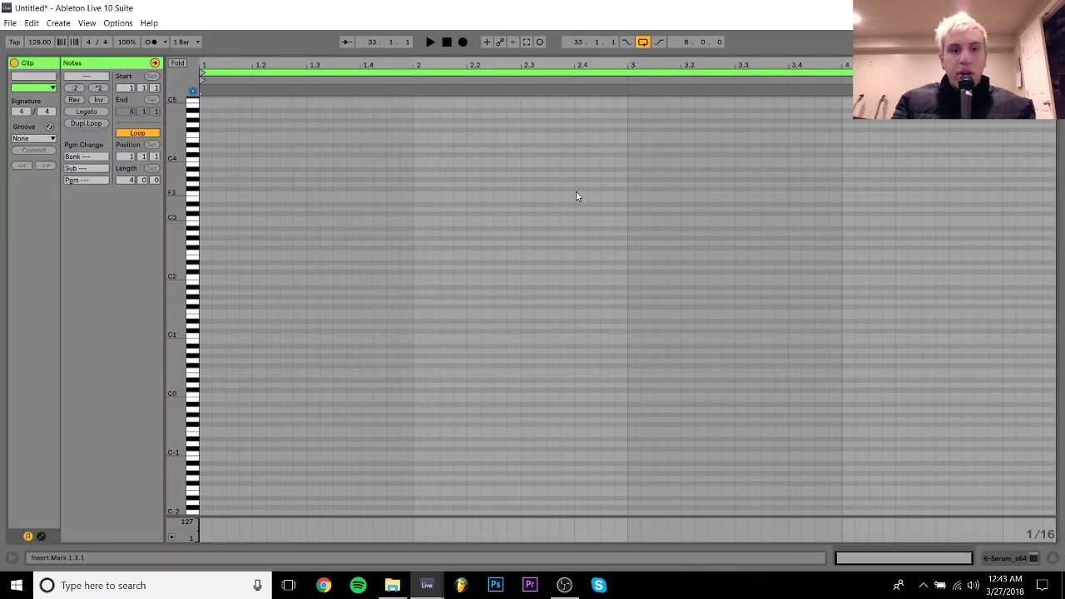
Add an F#0 note at 1.2.1 and duplicate it into a run of short and longer F#0 notes reaching into bar 2
double_click(259, 367)
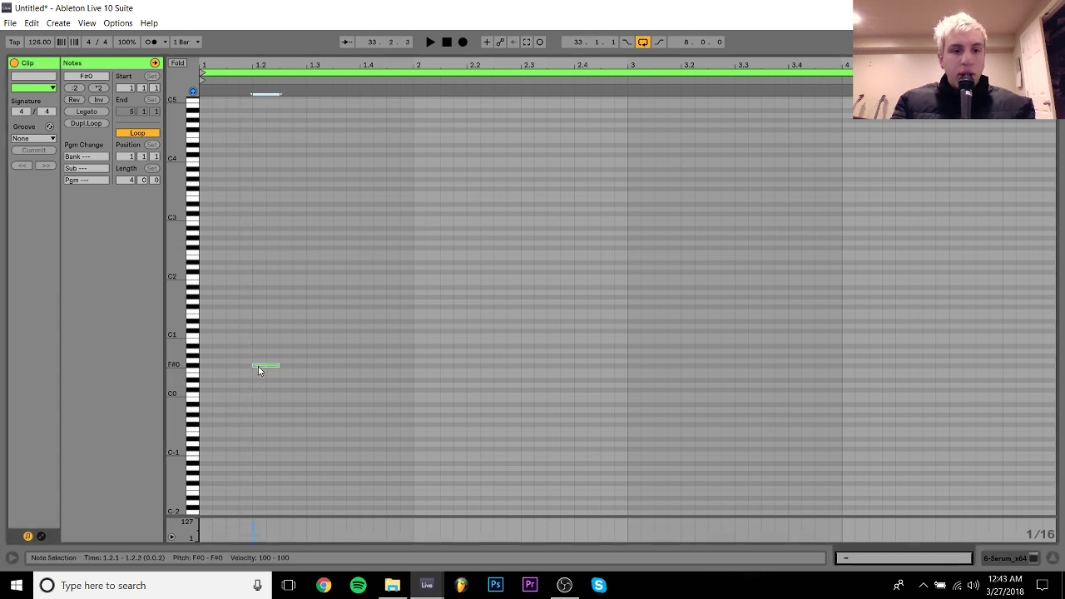
key(ctrl+d)
key(ctrl+d)
key(ctrl+d)
key(space)
key(ctrl+d)
key(shift+Right)
key(shift+Right)
key(ctrl+d)
key(ctrl+d)
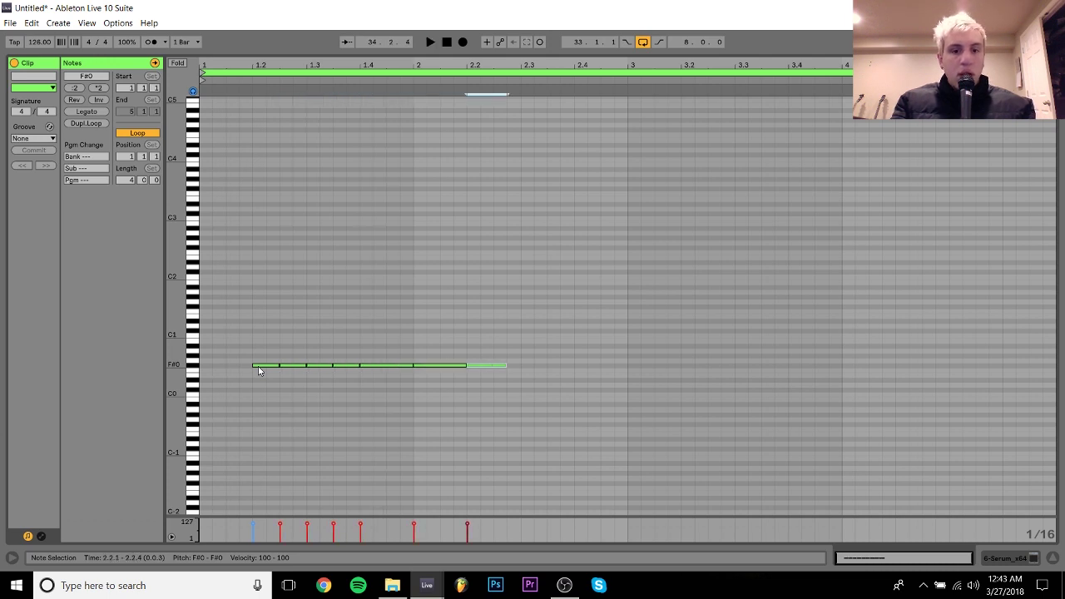
Extend the bassline through bar 4 with more F#0 notes and G0, D1 and G1 accents, leaving bar 3's first beat empty
key(ctrl+d)
key(ctrl+d)
key(ctrl+d)
key(ctrl+d)
key(ctrl+d)
key(Up)
key(Up)
key(space)
drag(551, 356, 661, 295)
key(Delete)
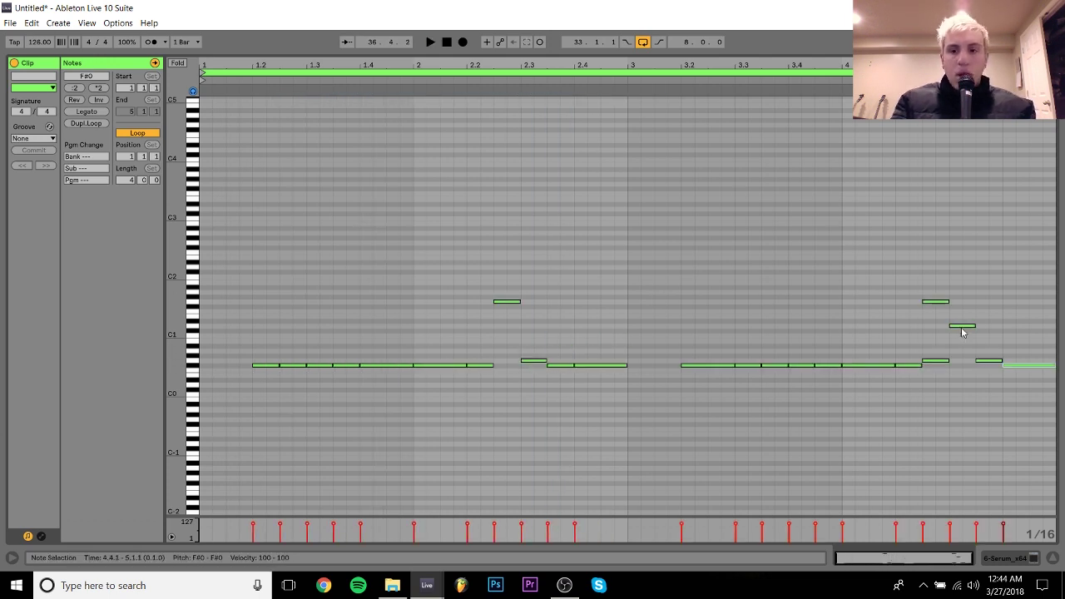
Delete the high G1 note at 4.2.3 and listen to the bassline with the drop's drums
click(938, 325)
click(936, 302)
key(Delete)
key(space)
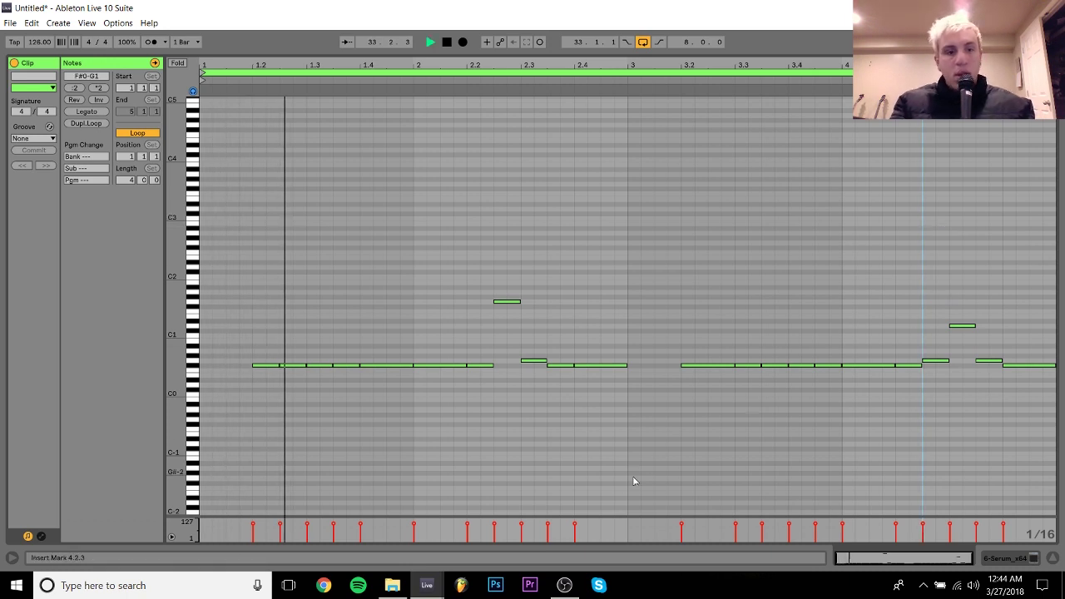
click(600, 474)
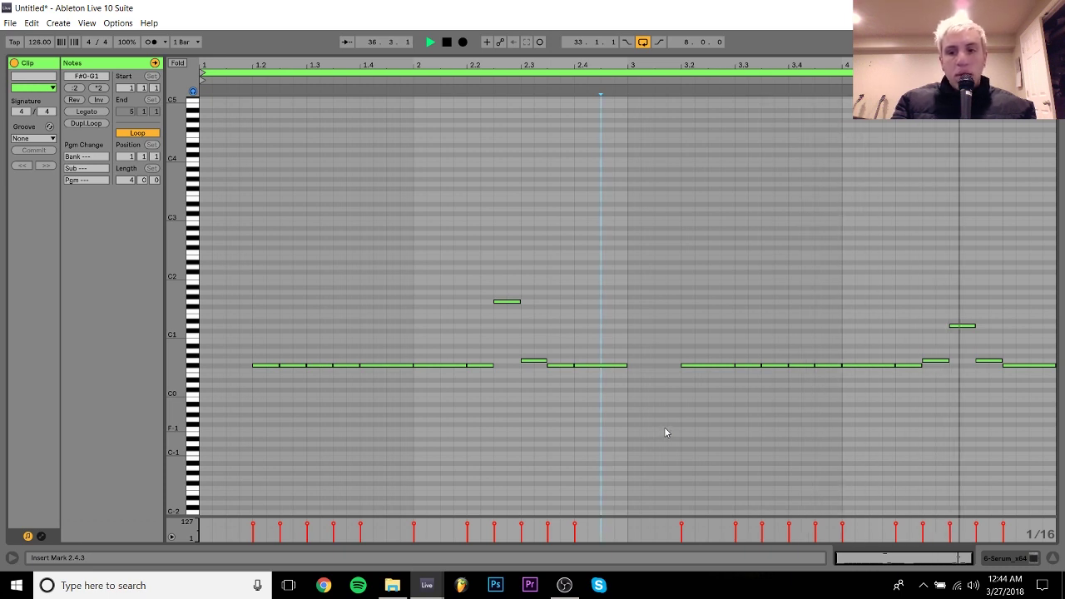
key(space)
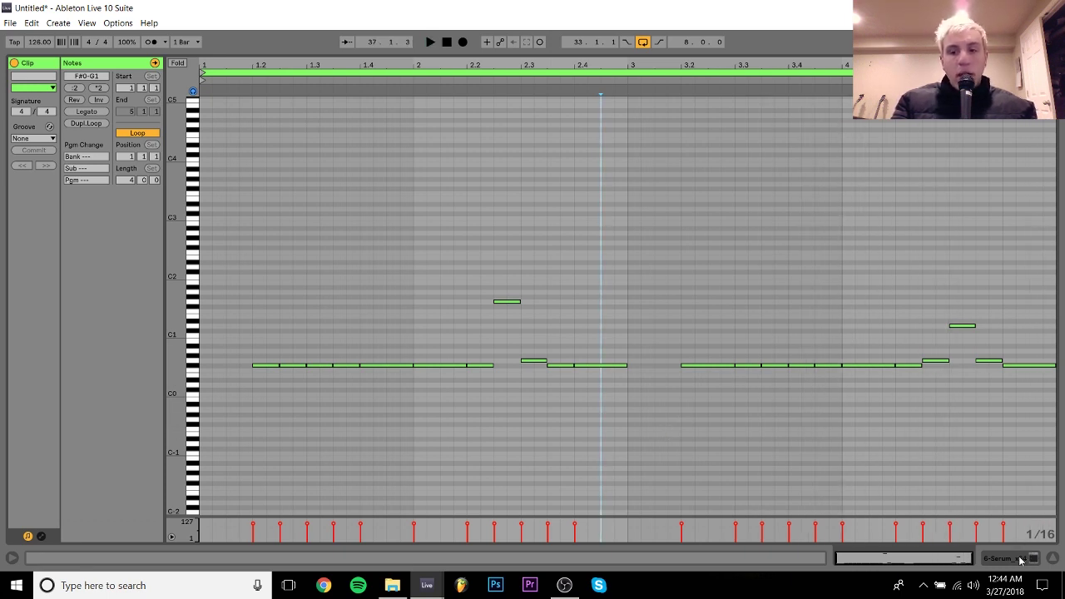
Return to the Serum device view and duplicate the four-bar bass clip to fill 37.1.1 to 41.1.1
click(1020, 559)
click(537, 174)
click(662, 181)
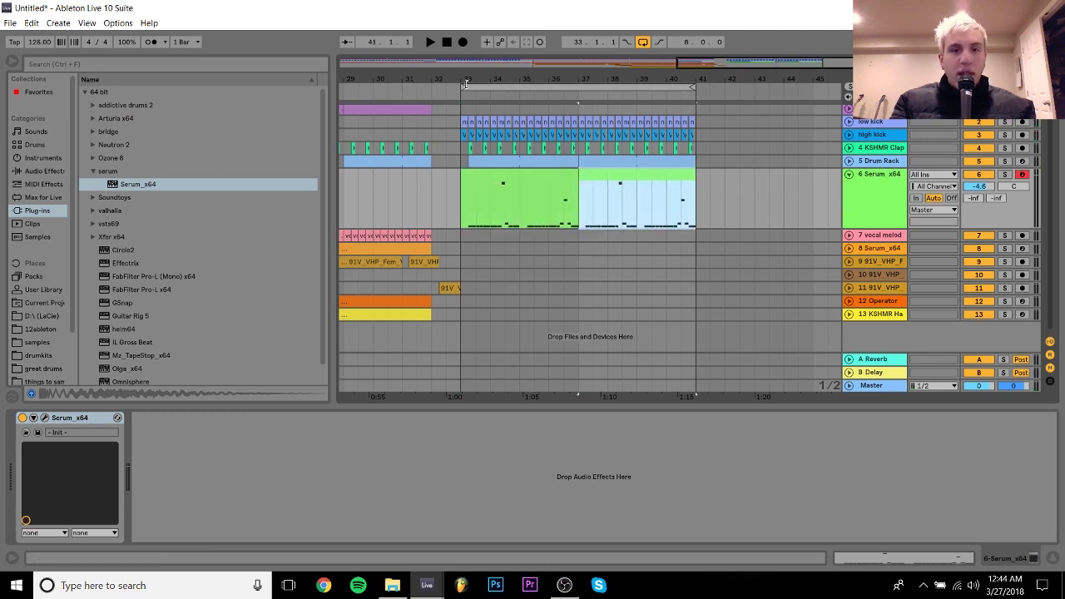
Examine the bass clip's empty first beats by selecting them at 33.1.1 and from 35.1.1 to 35.2.1
drag(465, 85, 469, 150)
drag(452, 220, 463, 222)
drag(561, 222, 569, 220)
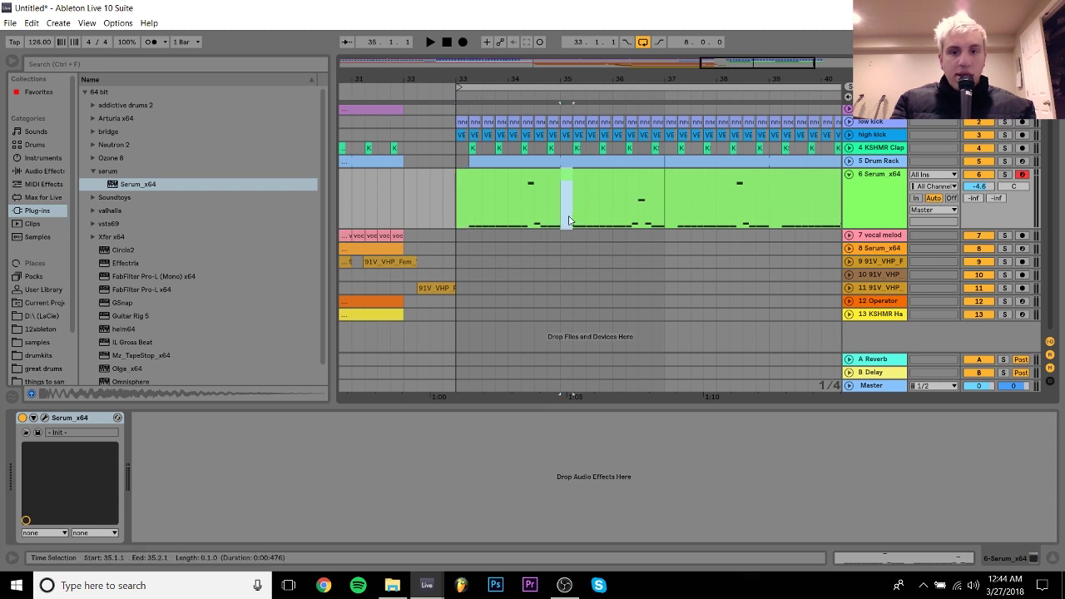
Trim the duplicated bass clip so it ends at 40.1.1, and set the bass track's volume to -5.4 dB
drag(664, 221, 675, 219)
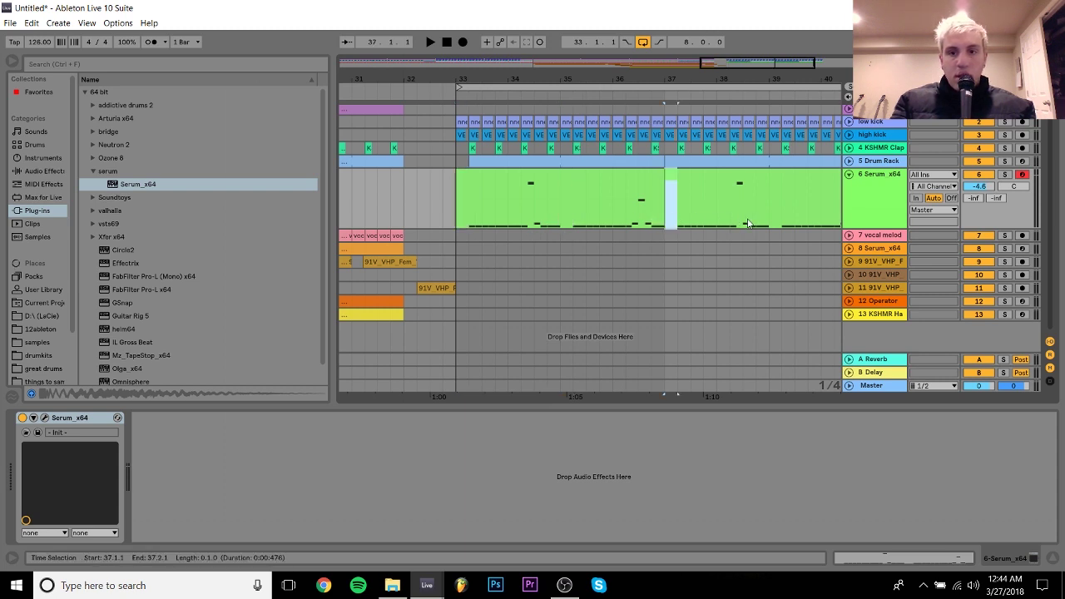
drag(768, 221, 781, 215)
drag(794, 80, 695, 80)
drag(771, 176, 721, 180)
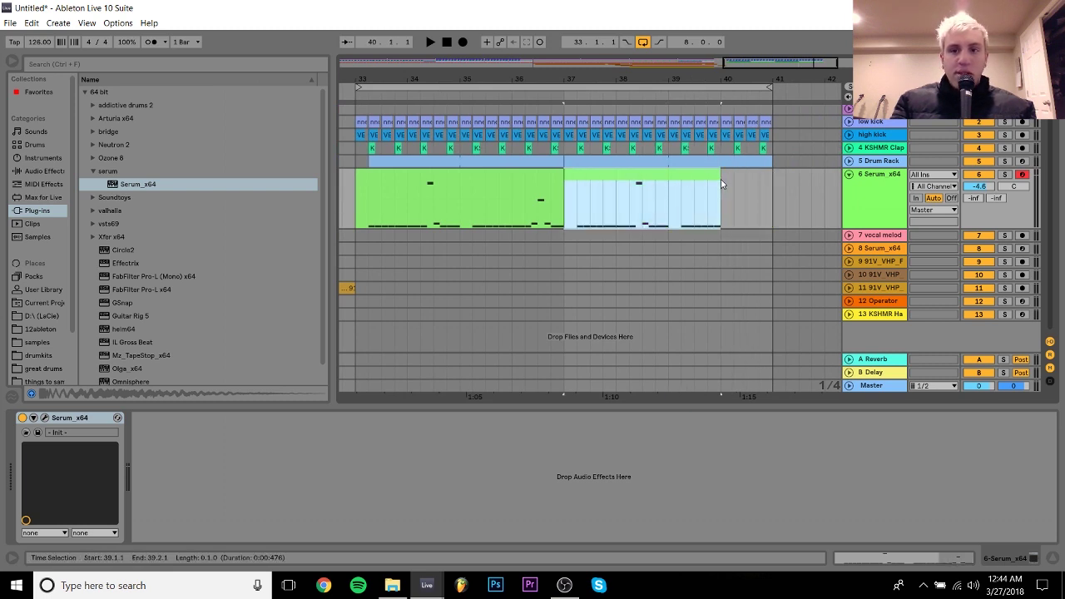
click(890, 181)
click(978, 188)
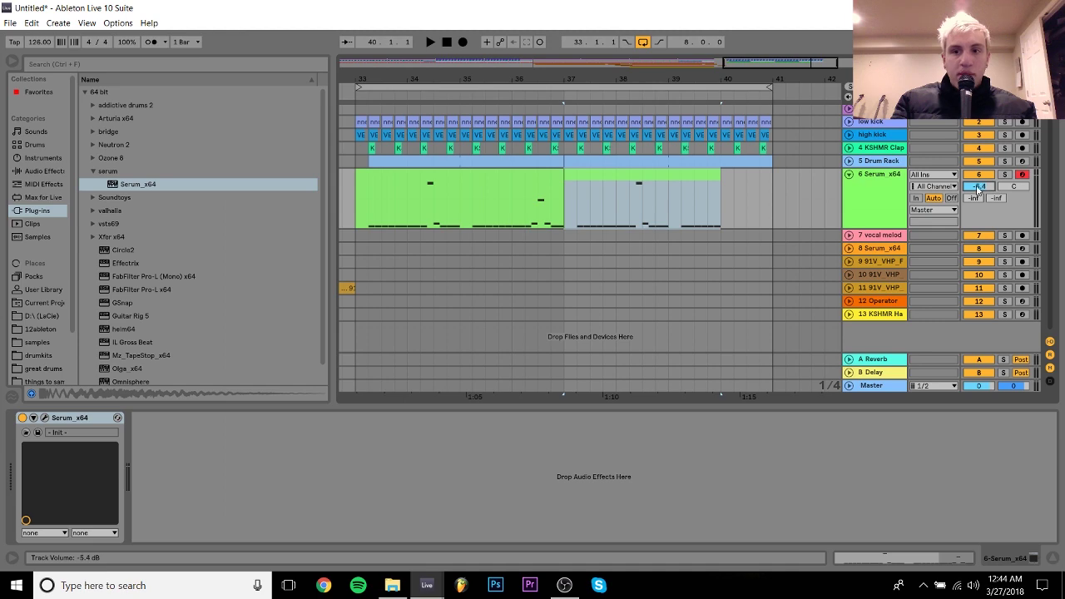
Find LFOTool on the vocal melody track and copy it to the bass track after Serum
drag(507, 79, 582, 46)
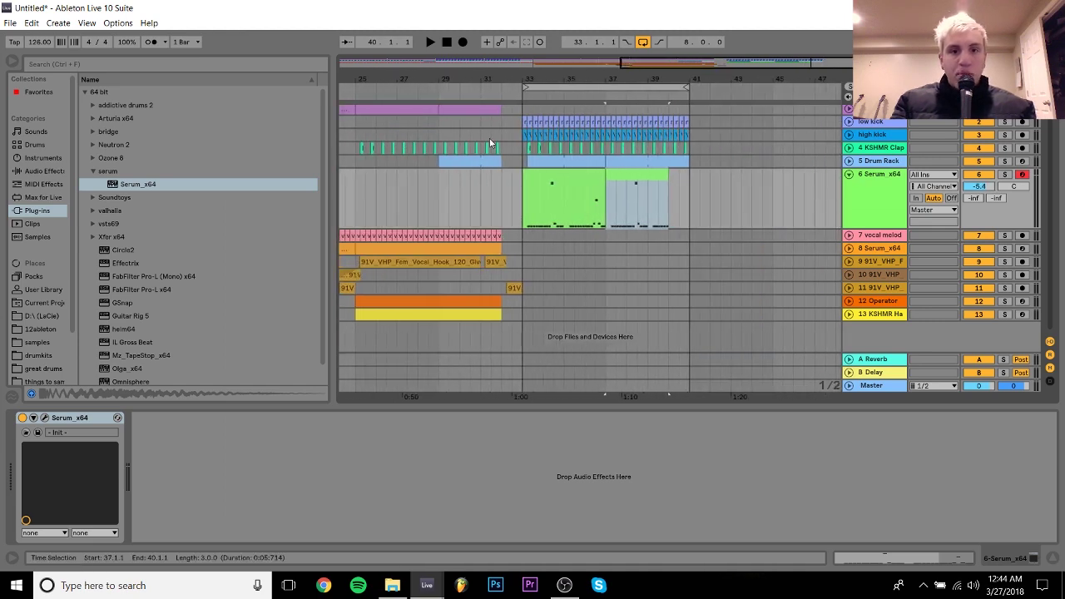
click(470, 161)
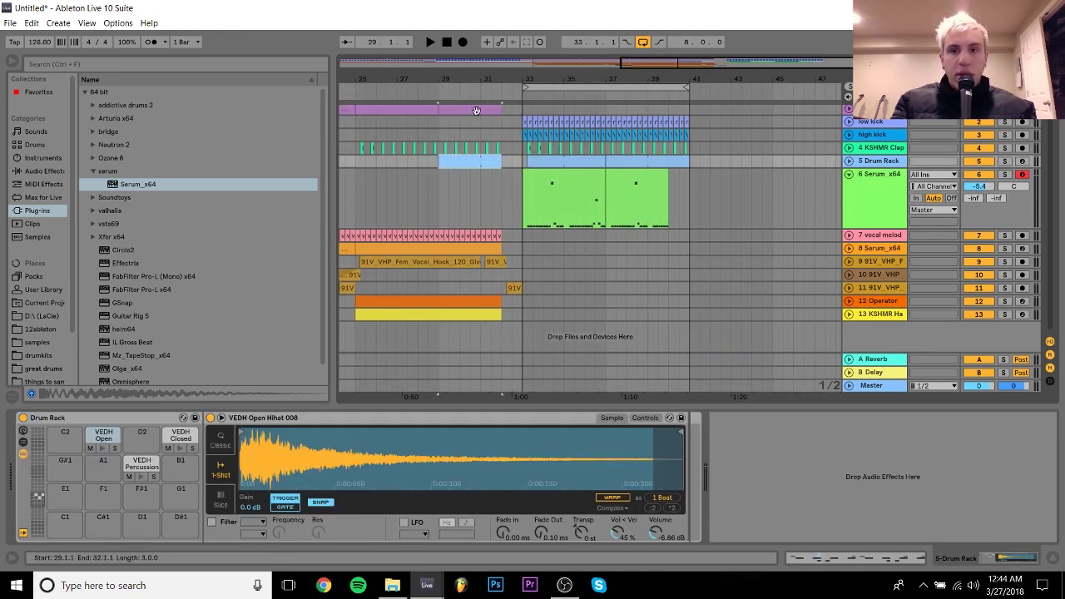
click(475, 110)
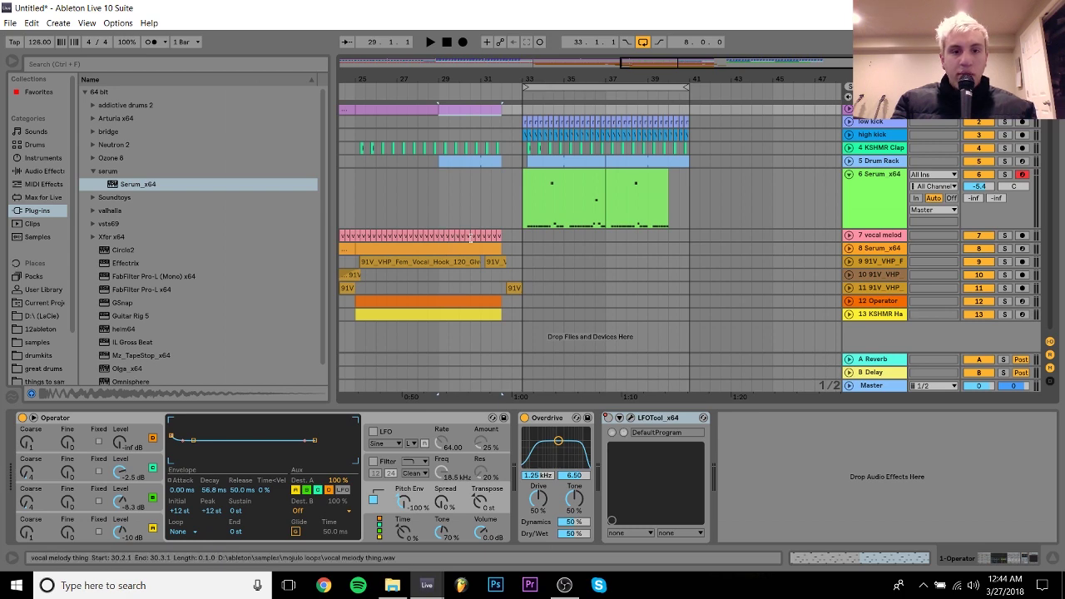
click(504, 233)
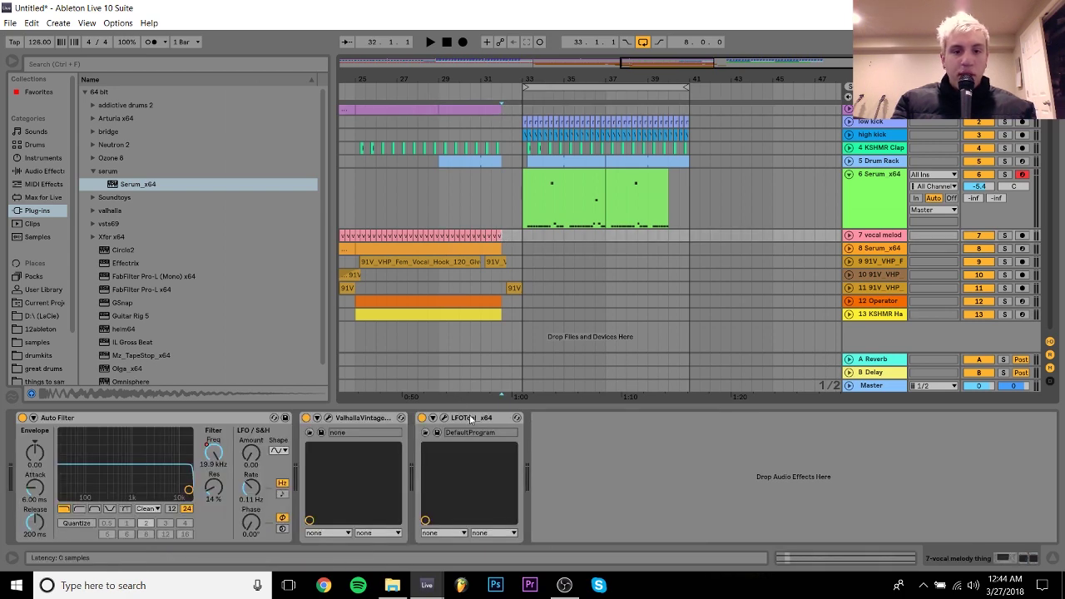
Copy two bars of vocal melody clips from 29.1.1 to 33.1.1 and duplicate them up to 41.1.1
drag(440, 208, 480, 234)
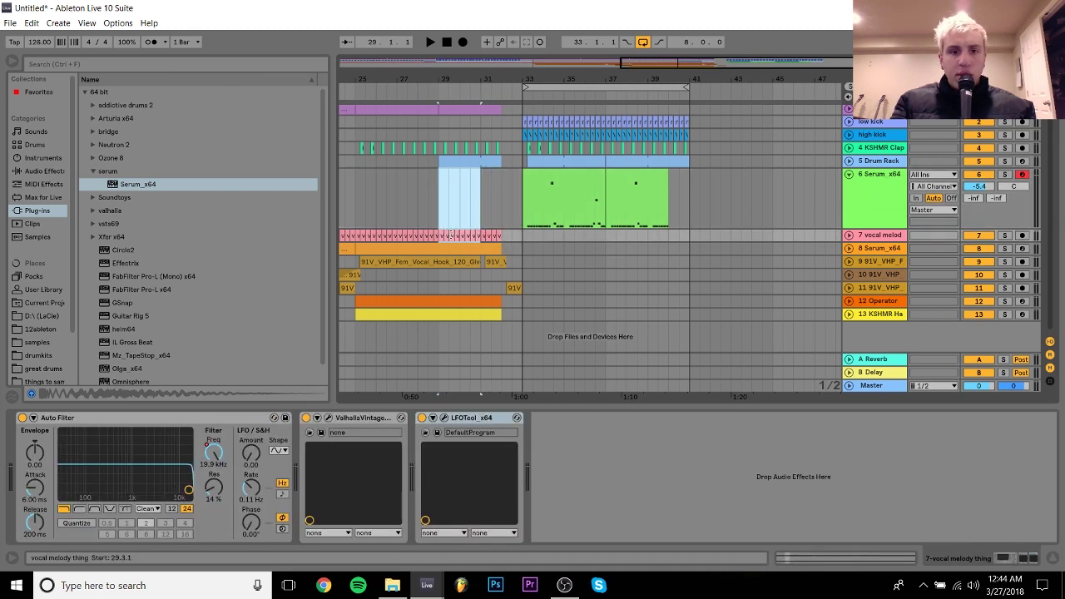
drag(450, 234, 524, 247)
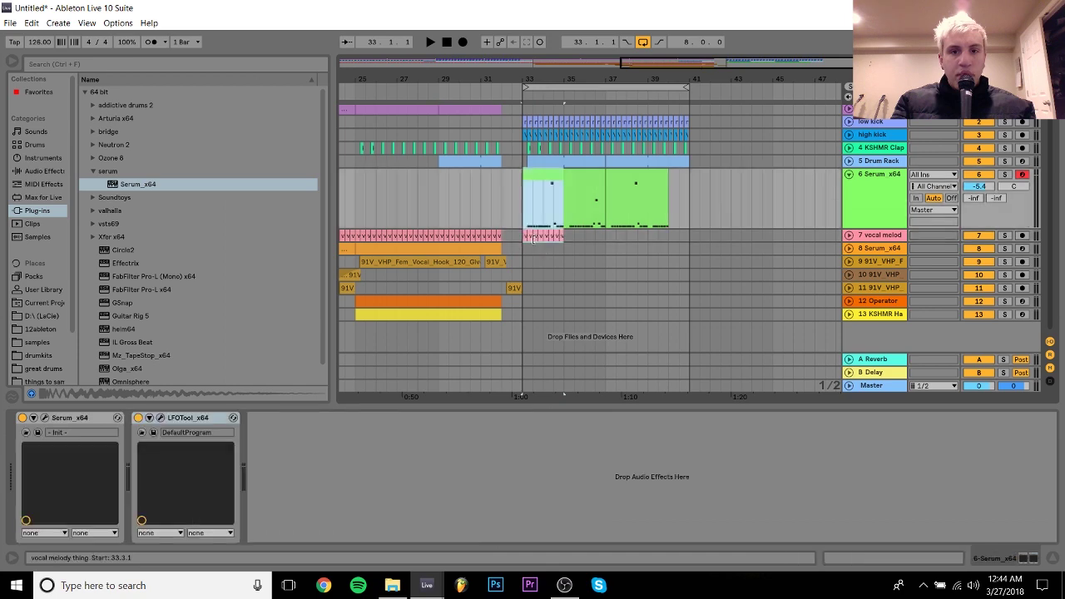
click(566, 235)
key(ctrl+d)
key(ctrl+d)
key(ctrl+d)
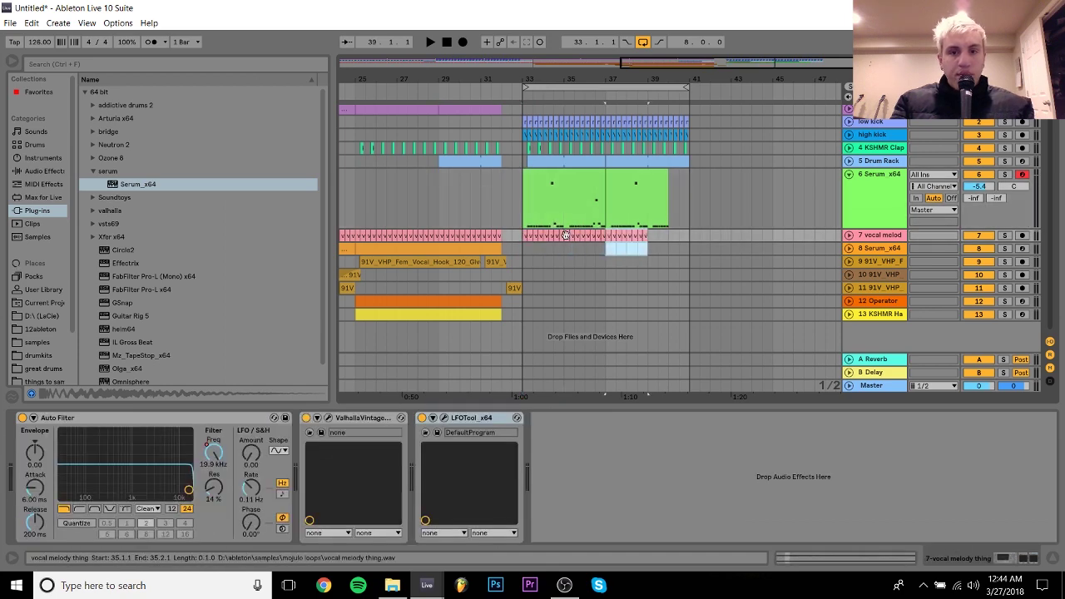
Play the drop from 32.3.1 to check the sidechained bass with the vocal melody, and fold the bass track
click(508, 213)
key(space)
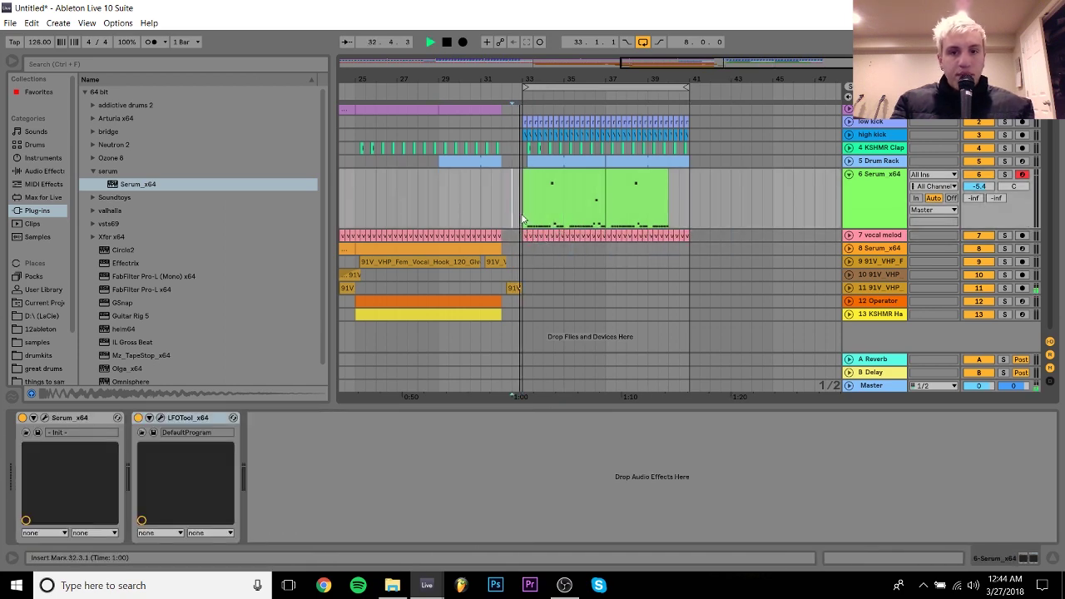
click(883, 178)
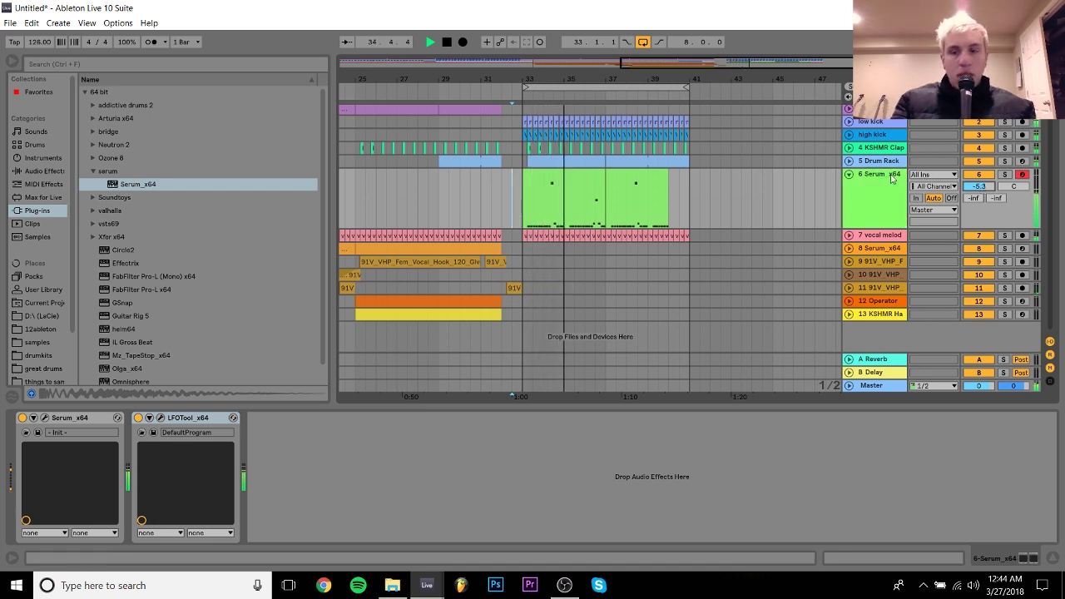
click(848, 175)
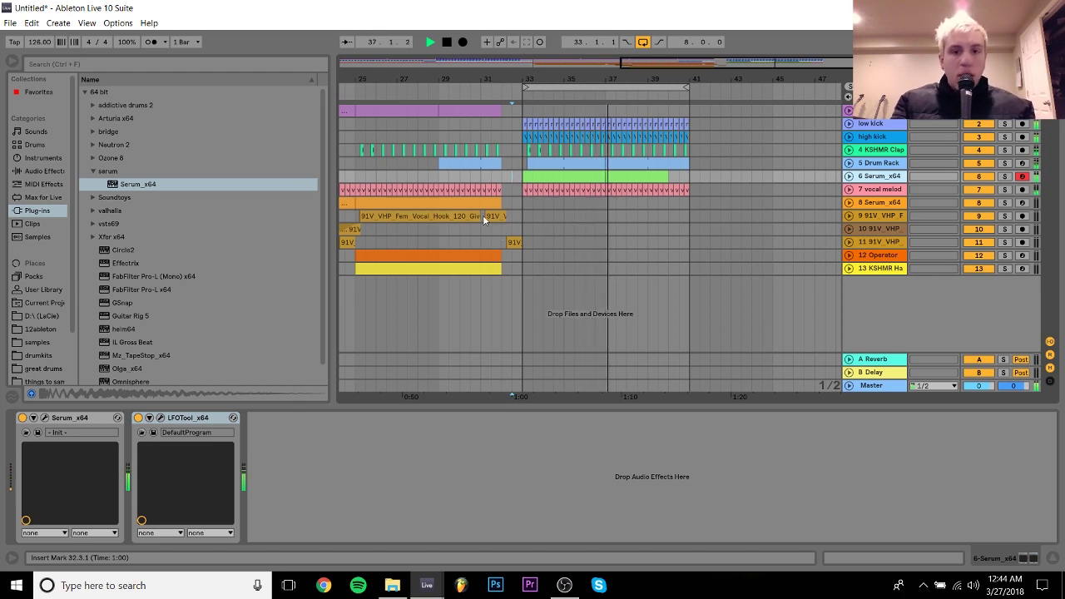
key(space)
Copy the vocal hook clips on tracks 9 to 11 from bar 31 to 39.1.1 and listen to the result
drag(483, 215, 667, 215)
shift+click(482, 242)
key(space)
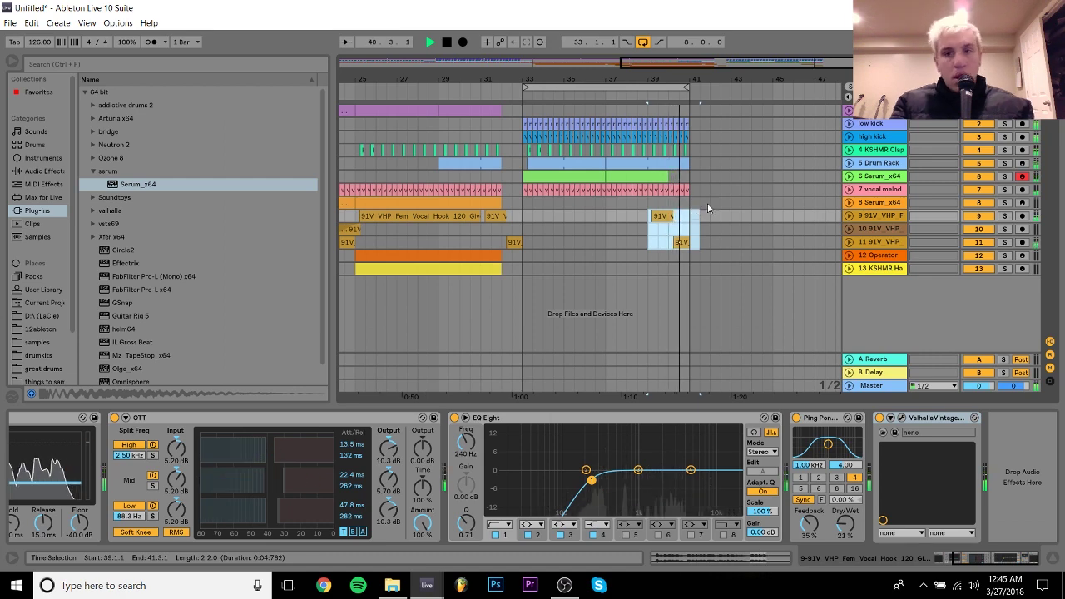
key(space)
Insert a new MIDI track below the bass track and create an empty one-bar clip from 40.1.1 to 41.1.1
click(874, 176)
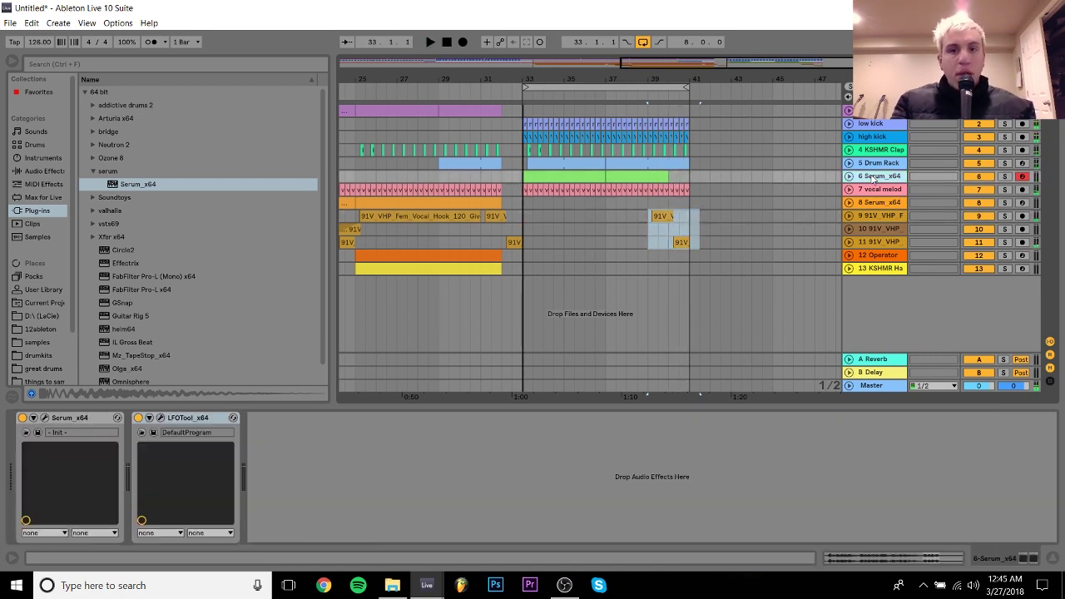
key(ctrl+shift+t)
drag(685, 82, 687, 140)
drag(633, 200, 693, 207)
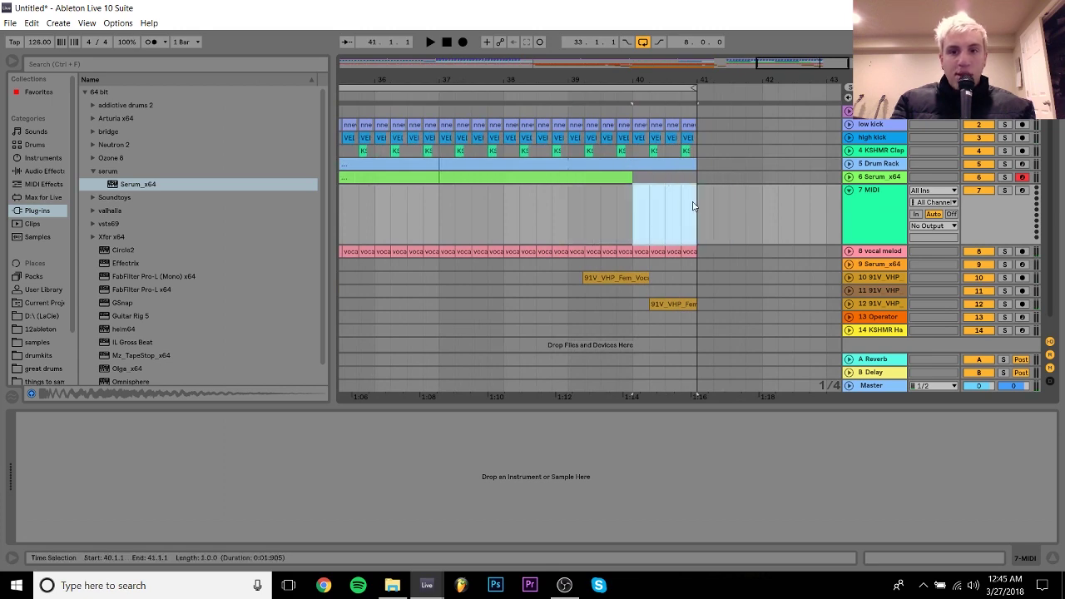
key(ctrl+shift+m)
Load Serum_x64 onto the new MIDI track and arm the track for playing
click(1026, 560)
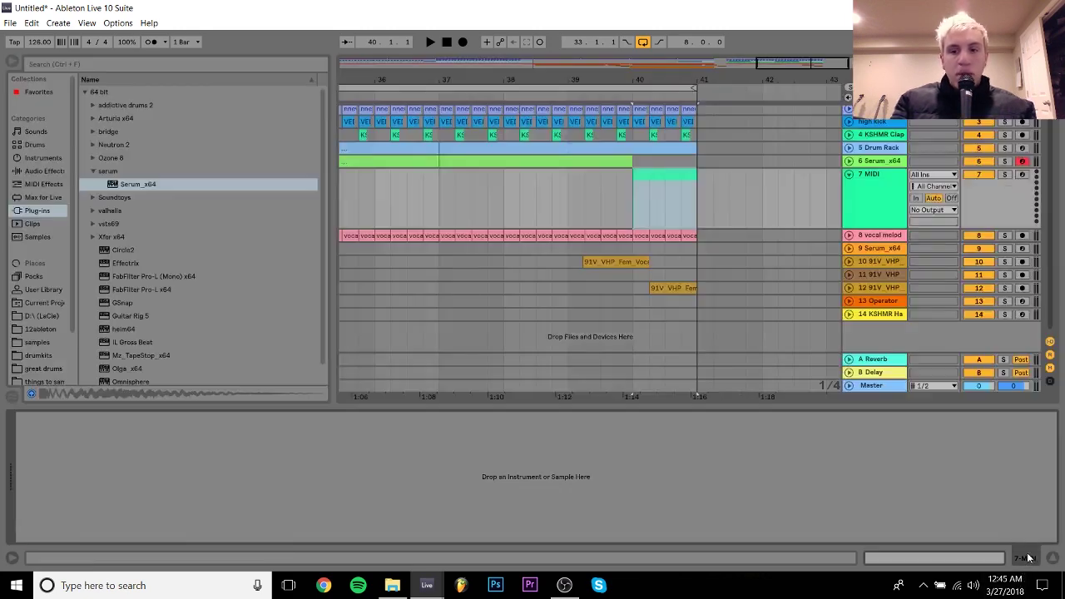
drag(133, 184, 665, 199)
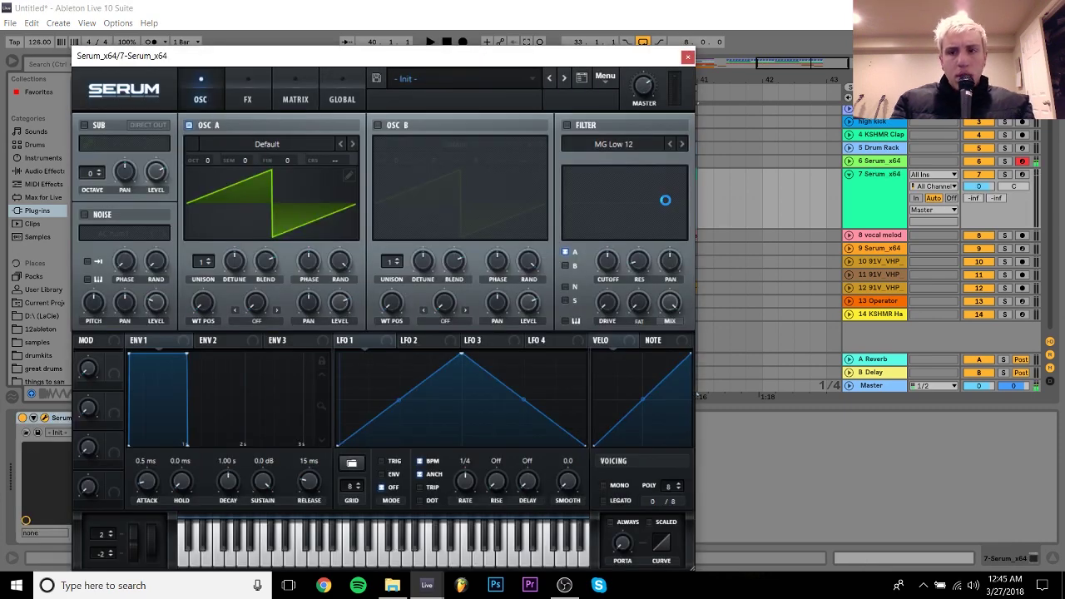
click(1022, 174)
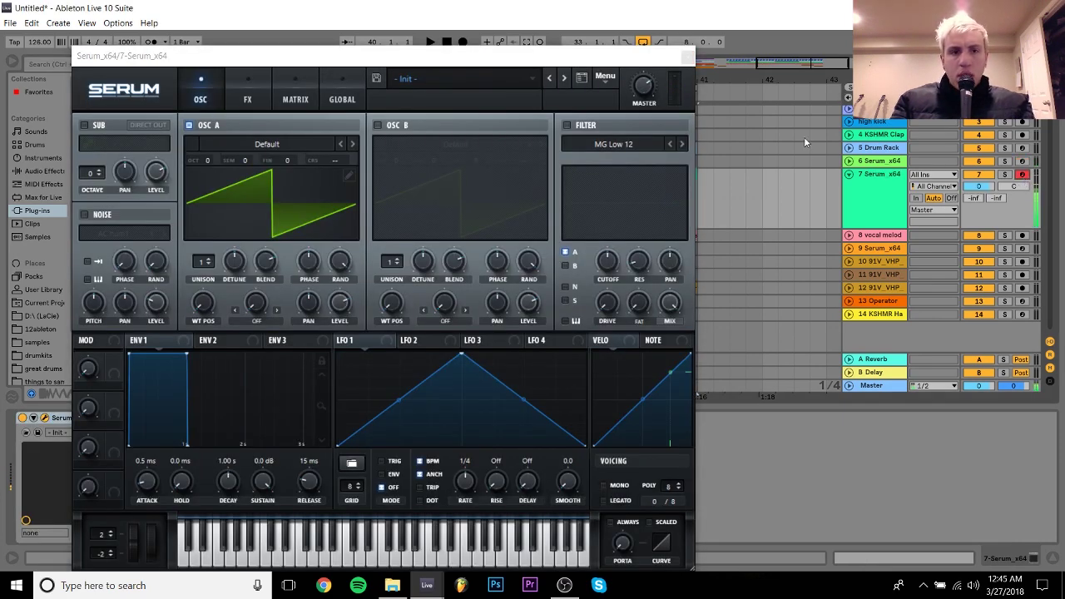
Set oscillator A's wavetable to the analog Basic Shapes
click(249, 145)
mouse_move(252, 161)
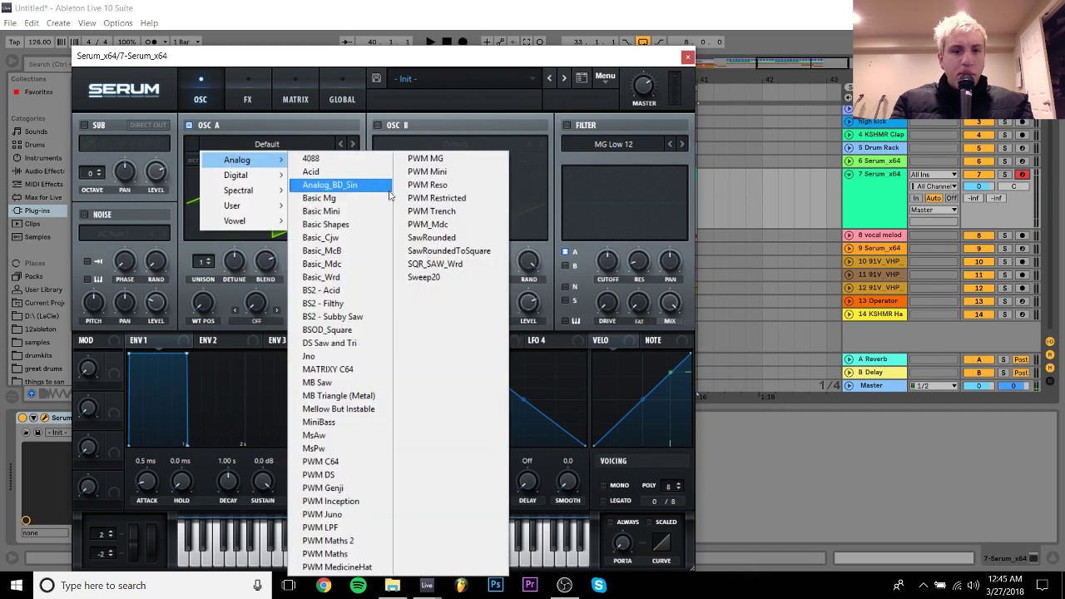
click(358, 225)
Enable oscillator B with the Basic Shapes square wave, and tune it to +2 octaves and +7 semitones
click(378, 125)
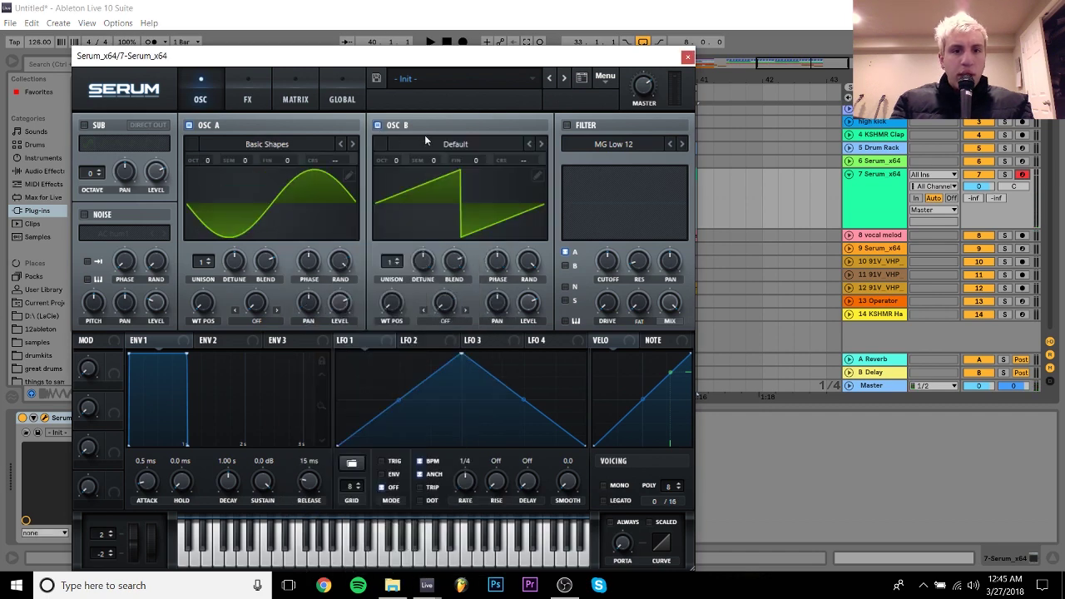
click(426, 138)
mouse_move(429, 158)
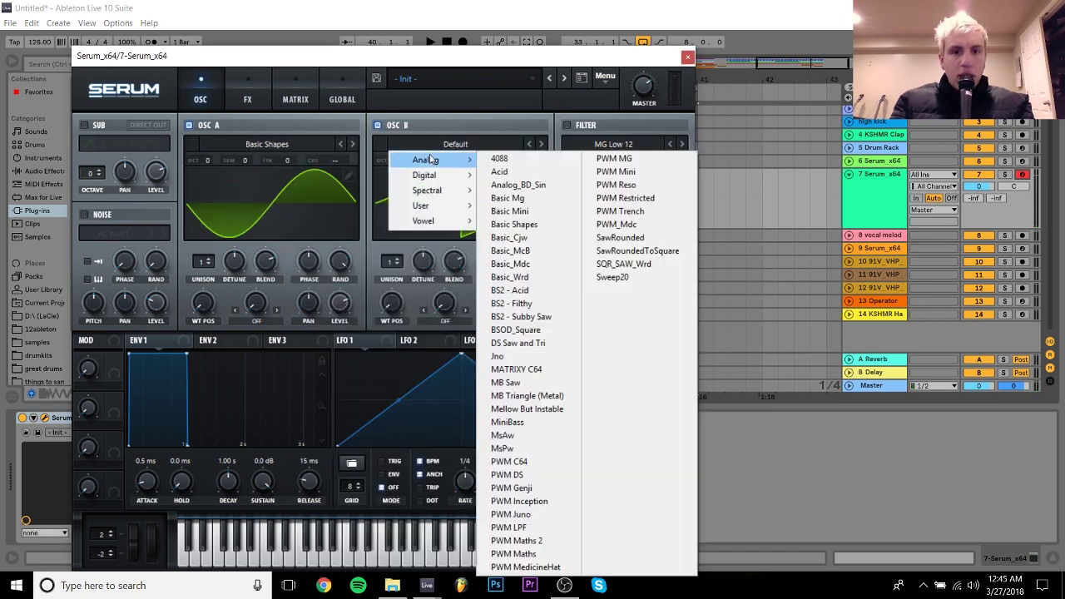
click(507, 239)
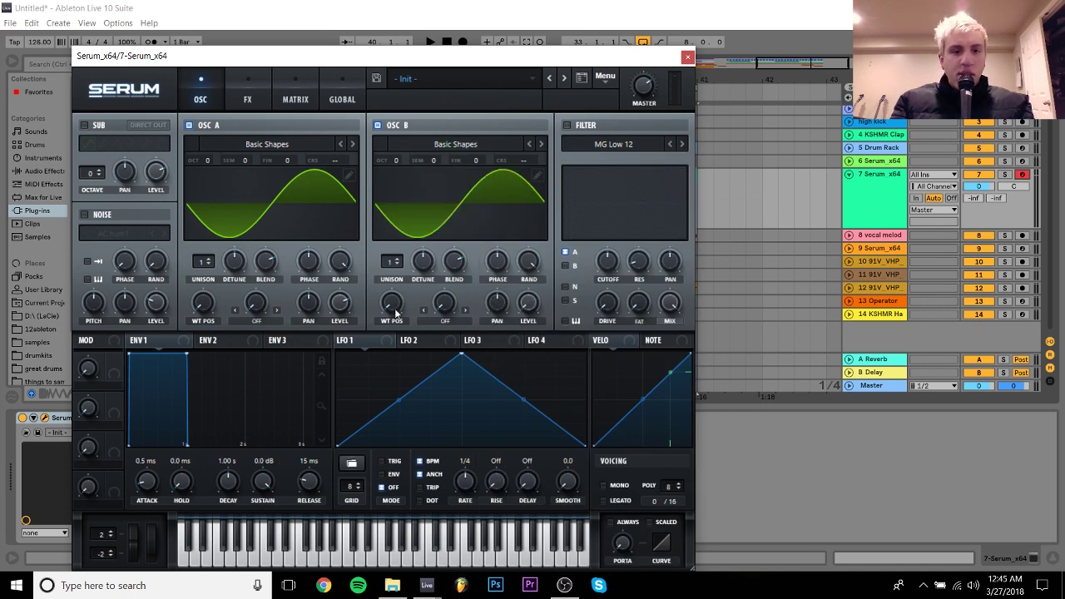
drag(397, 312, 404, 241)
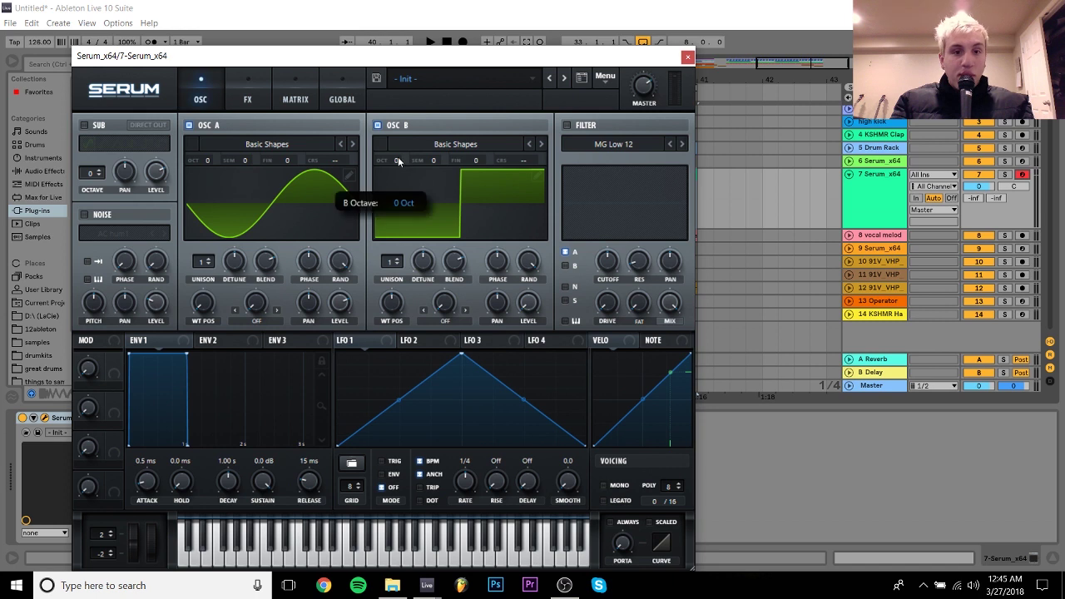
drag(398, 157, 442, 126)
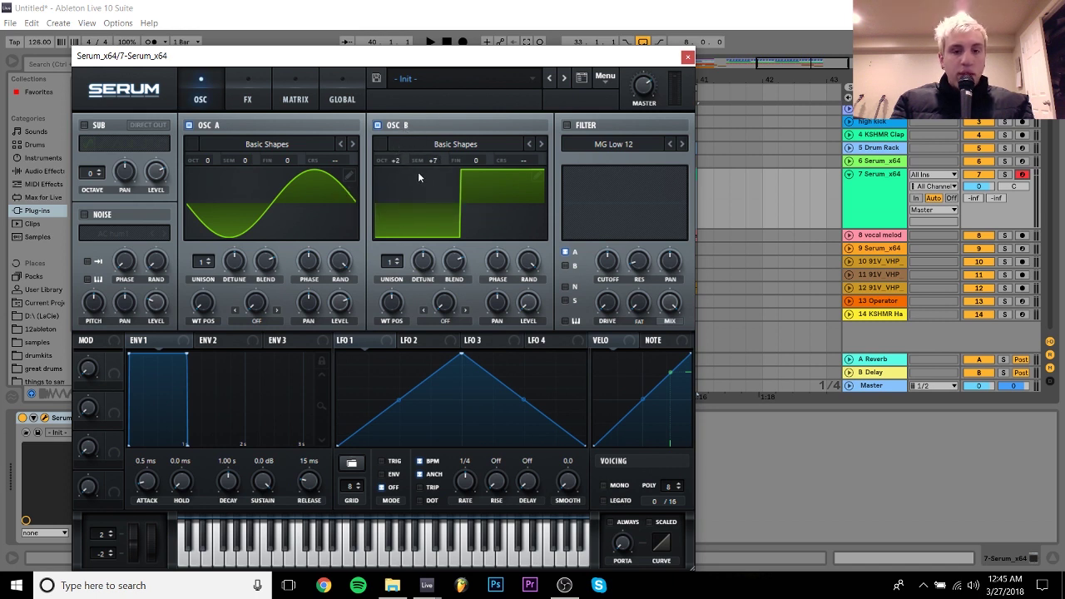
Set oscillator A's warp to FM (from B) and modulate it with LFO 1 as a falling ramp in ENV mode
click(260, 323)
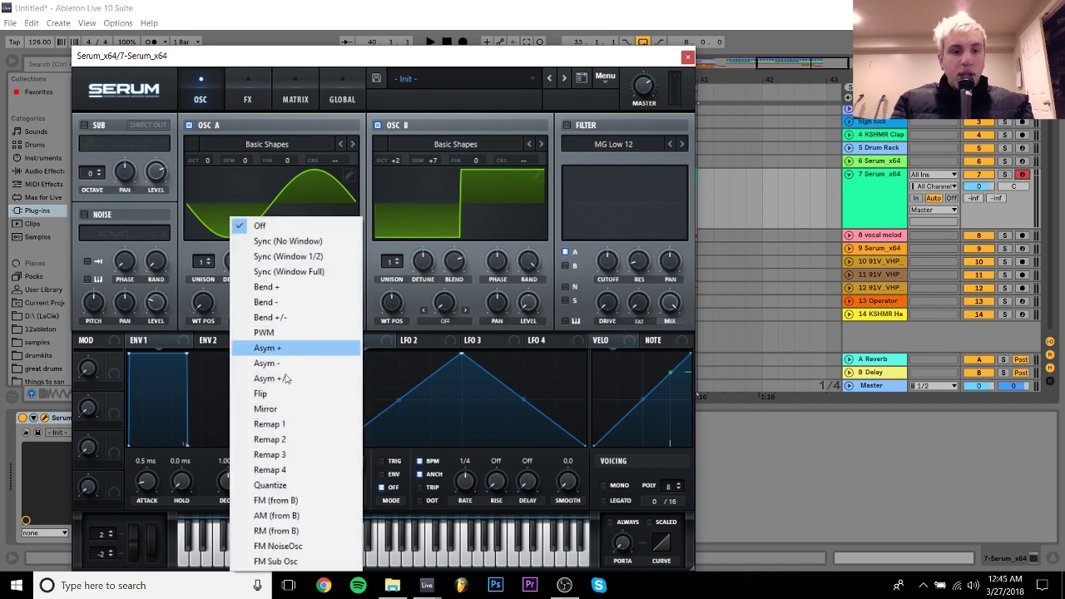
click(282, 499)
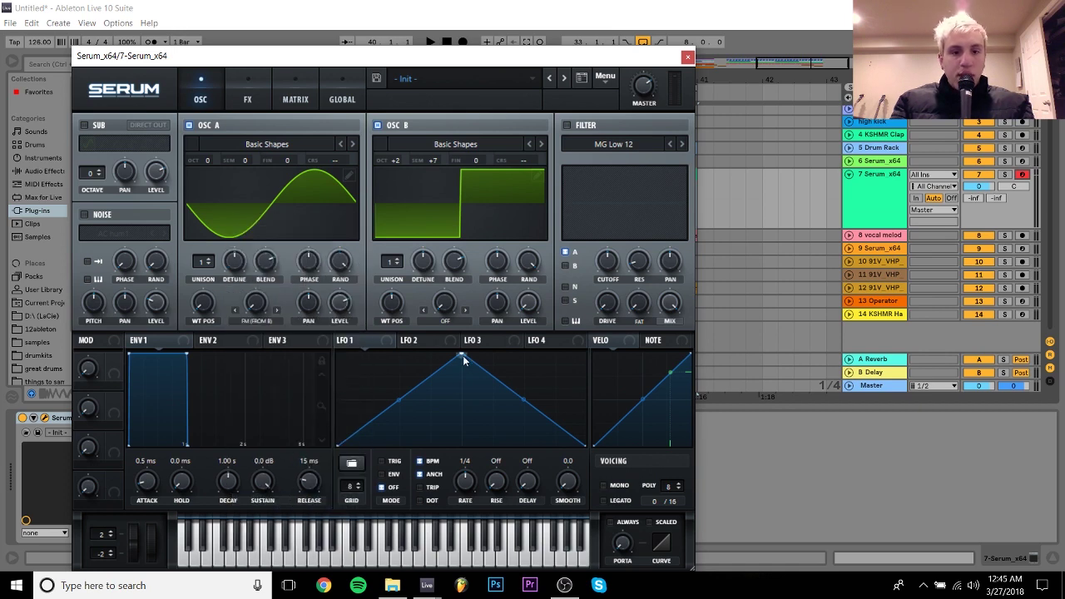
drag(462, 358, 252, 303)
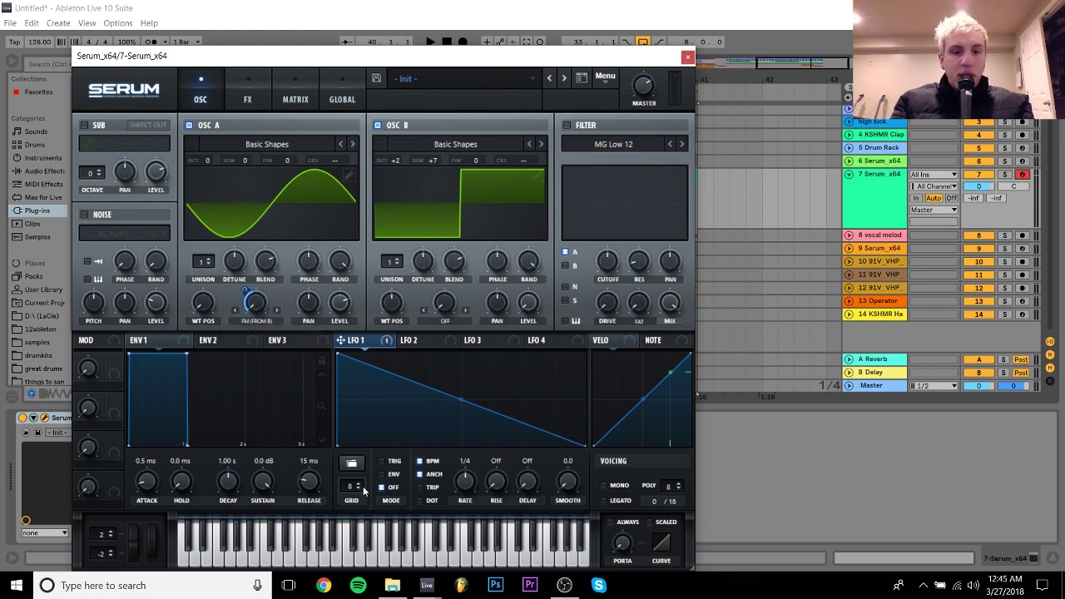
click(383, 475)
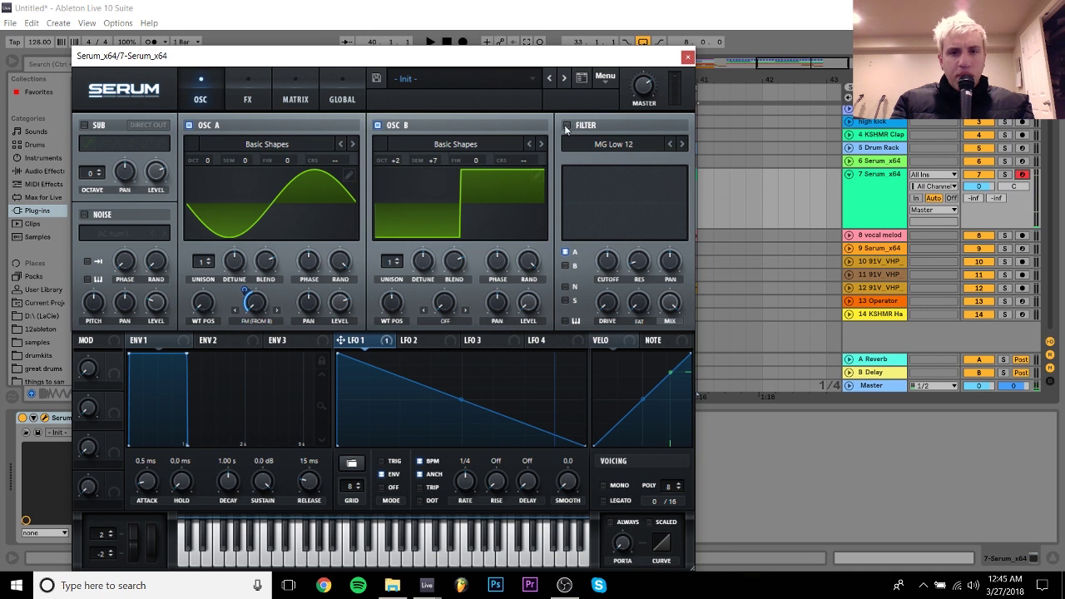
Enable the MG Low 12 filter, raise its cutoff, and route LFO 1 to Fil Cutoff in the modulation matrix with an adjusted amount
click(565, 125)
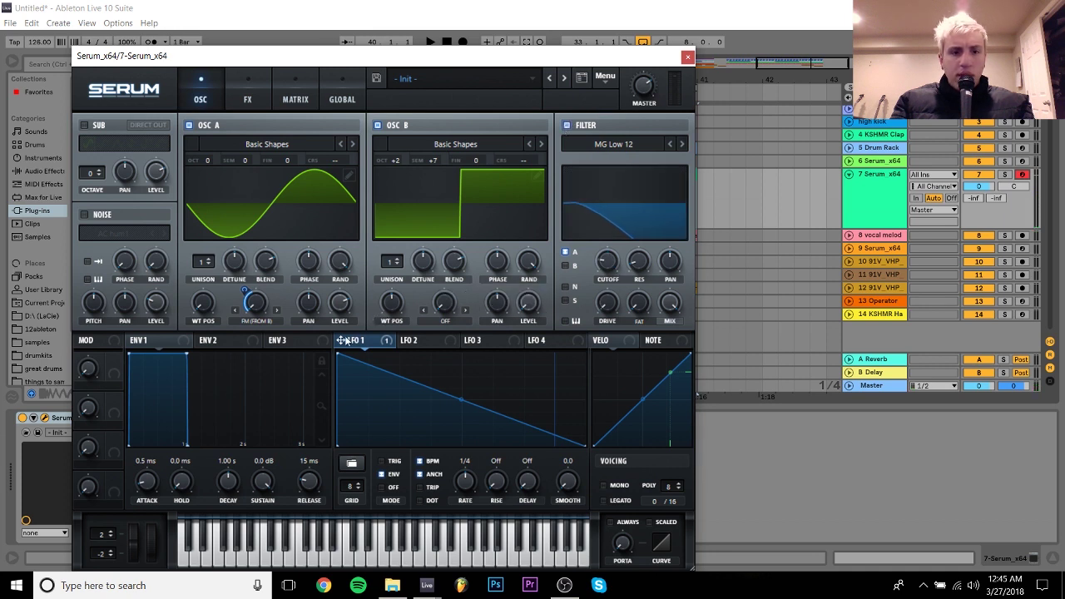
drag(608, 266, 537, 191)
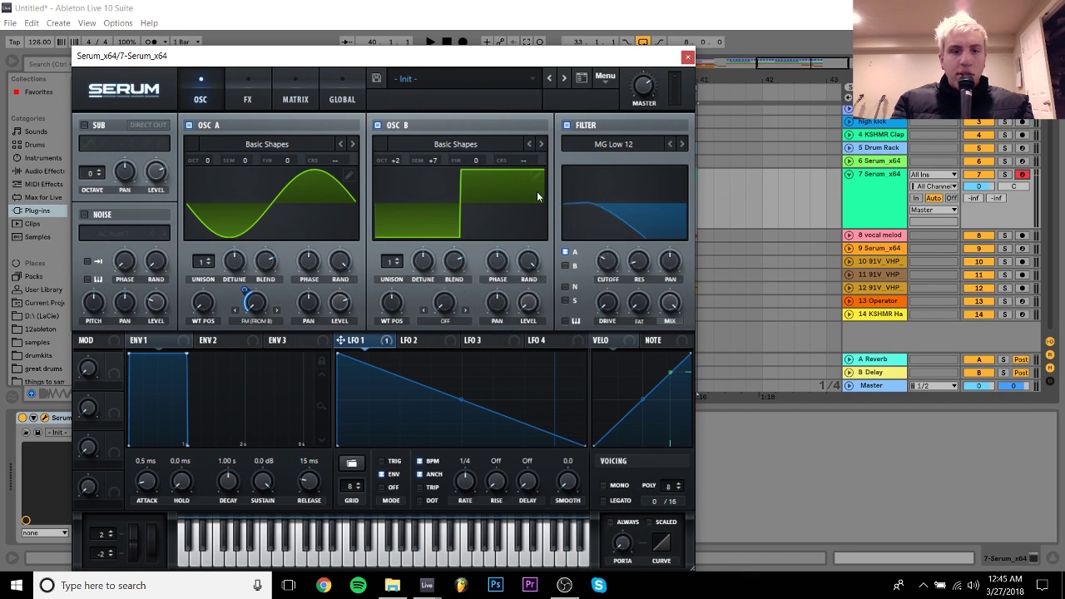
click(295, 93)
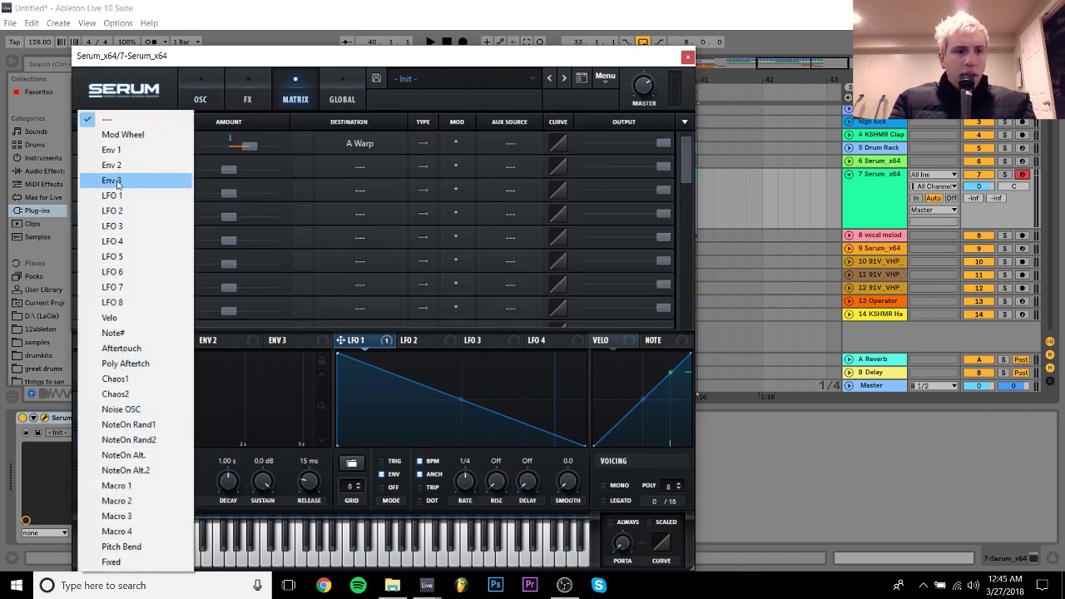
click(114, 195)
click(351, 162)
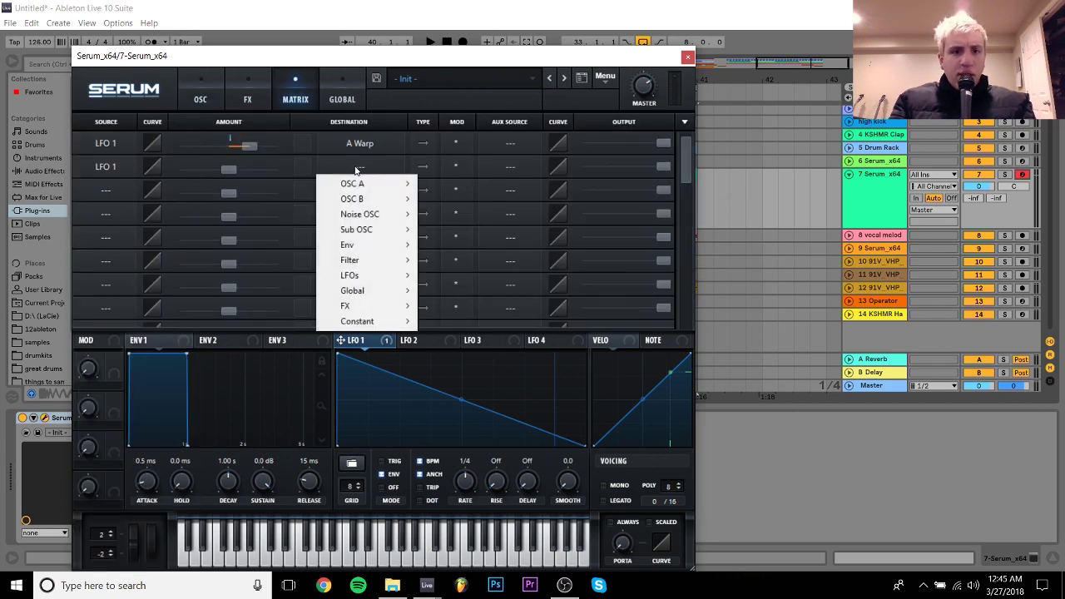
mouse_move(370, 260)
click(445, 262)
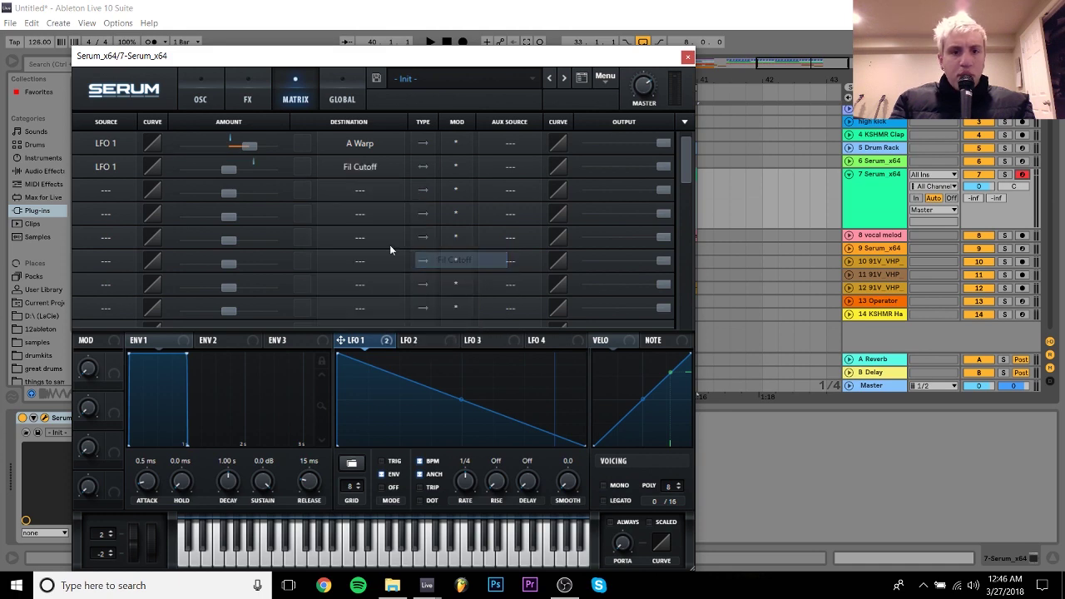
drag(232, 169, 231, 158)
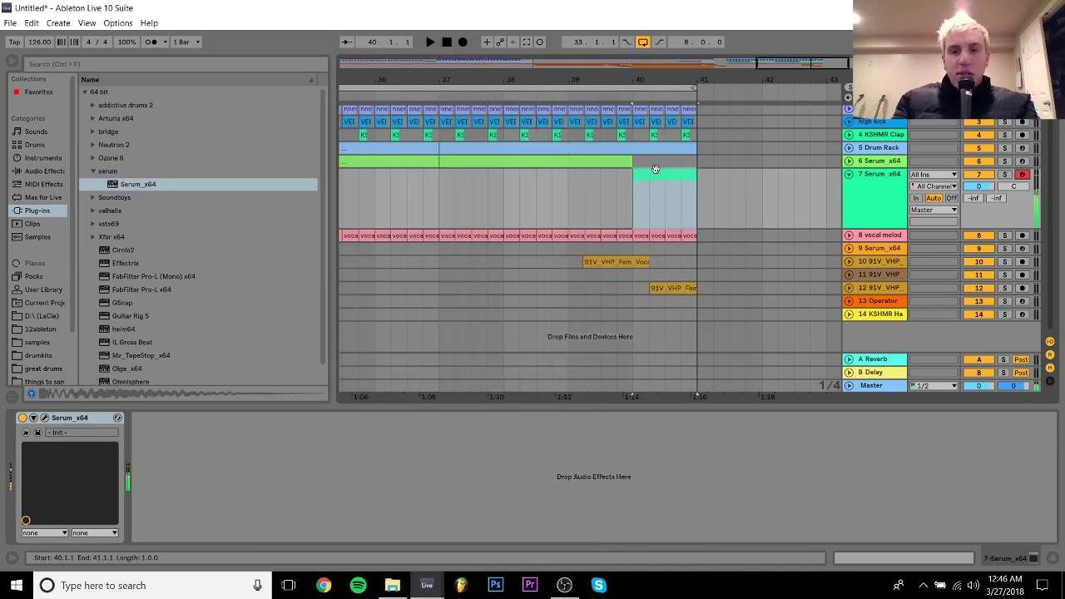
Open the Serum instance on track 7 and change its filter type to MG Low 18
click(44, 418)
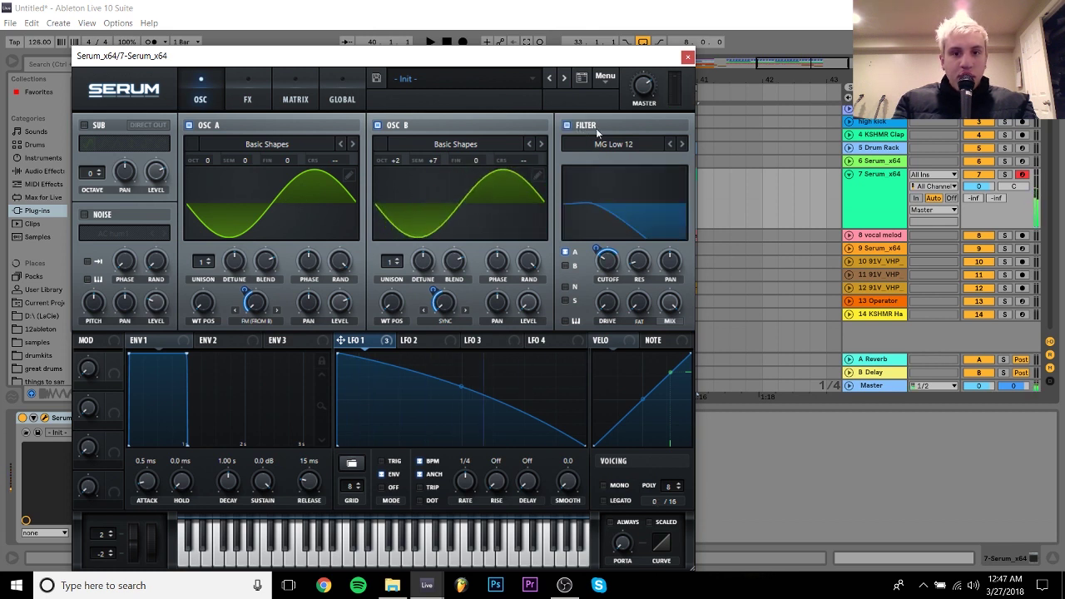
click(681, 144)
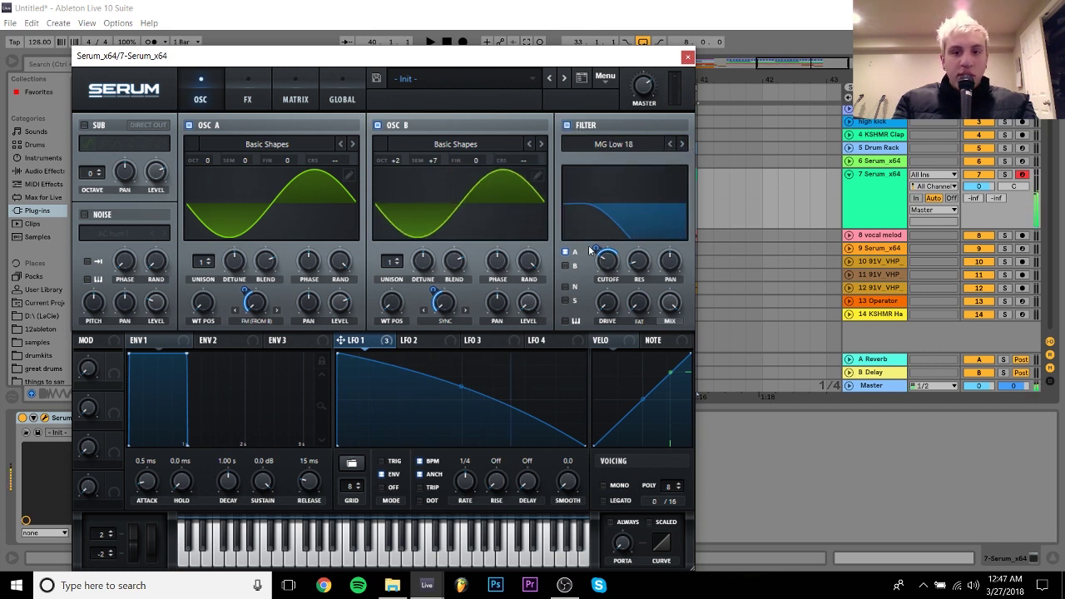
mouse_move(596, 249)
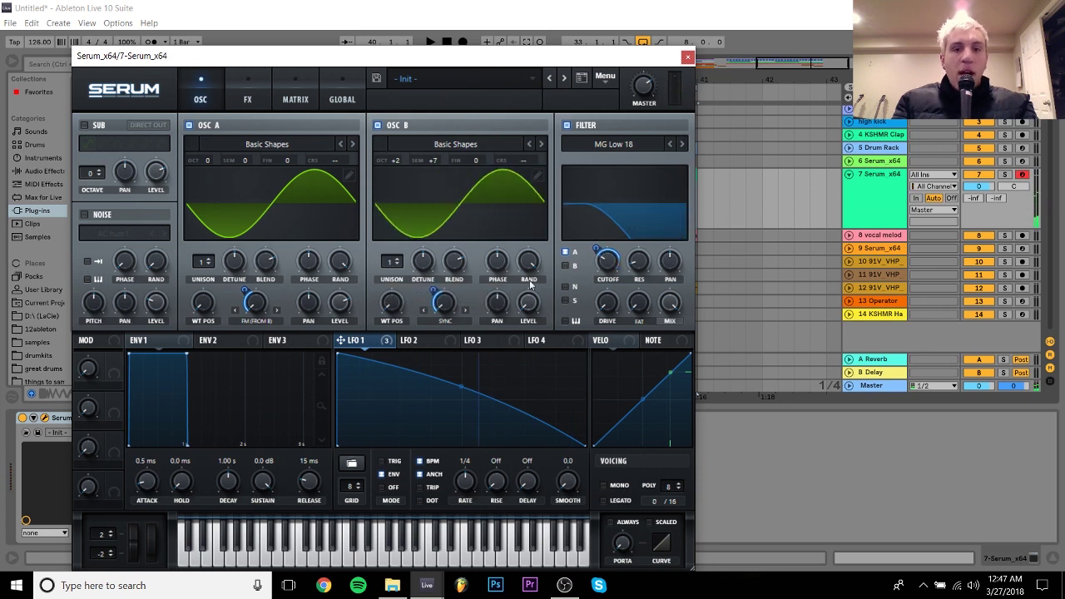
Enable Hyper/Dimension and Tube distortion with Dimension mix at 53% and size at 0%, and set the track 7 volume to -2.8 dB
click(246, 99)
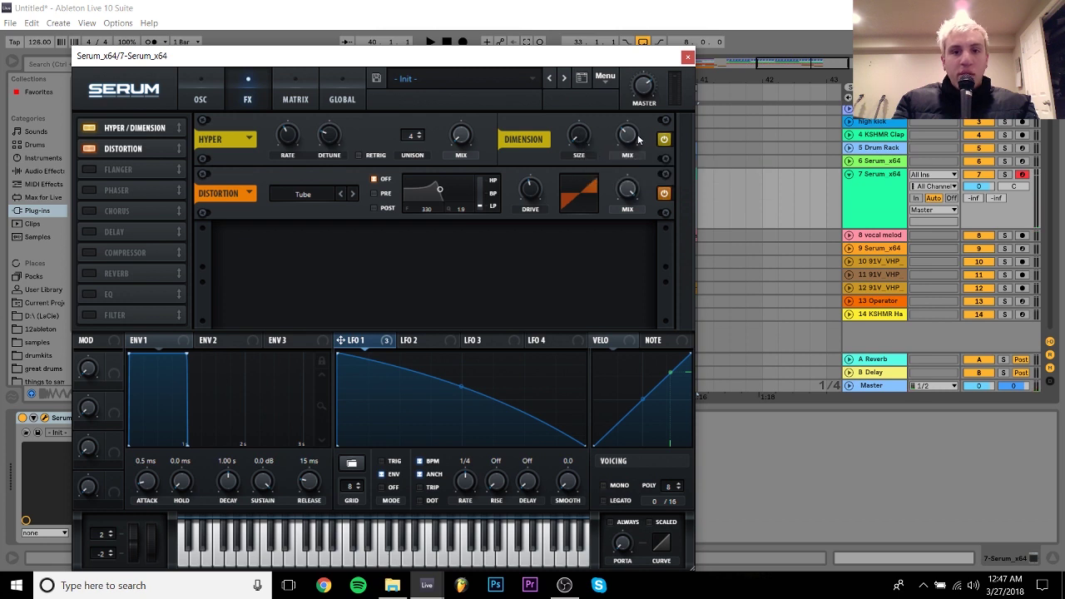
drag(633, 140, 632, 108)
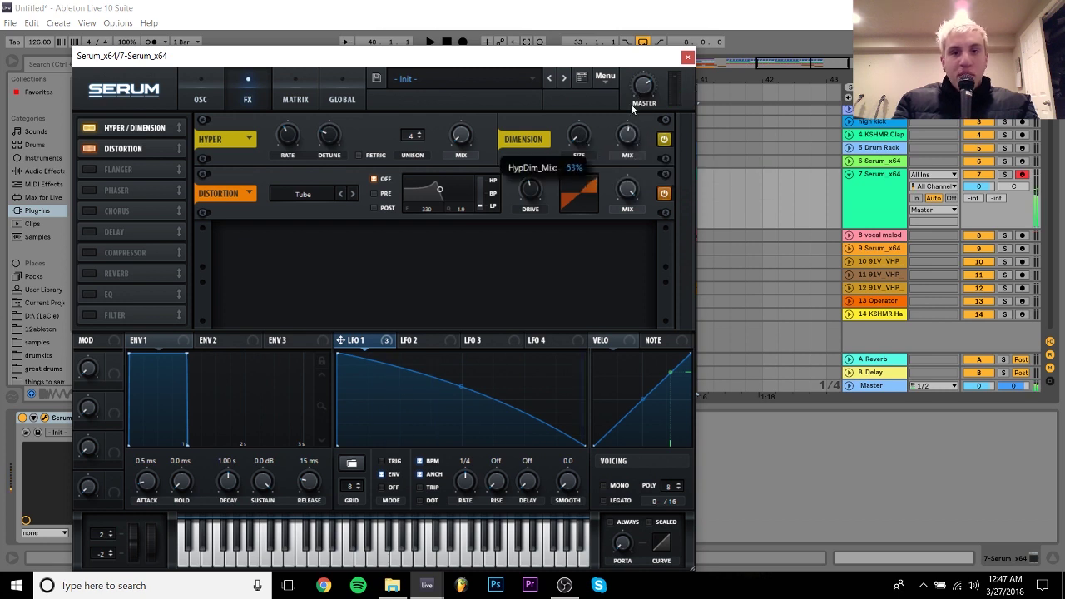
click(90, 128)
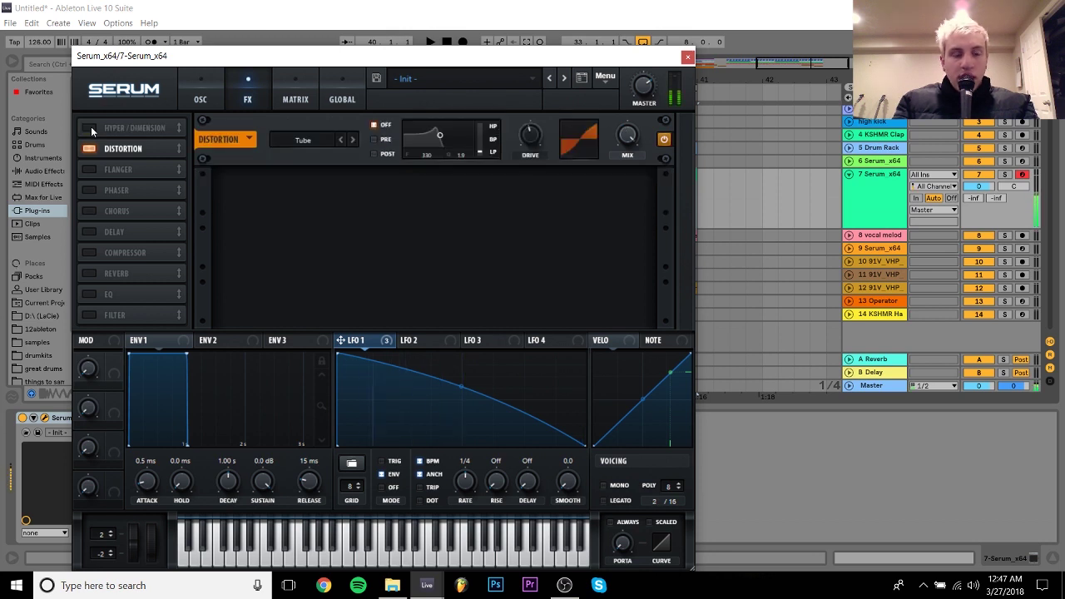
click(91, 127)
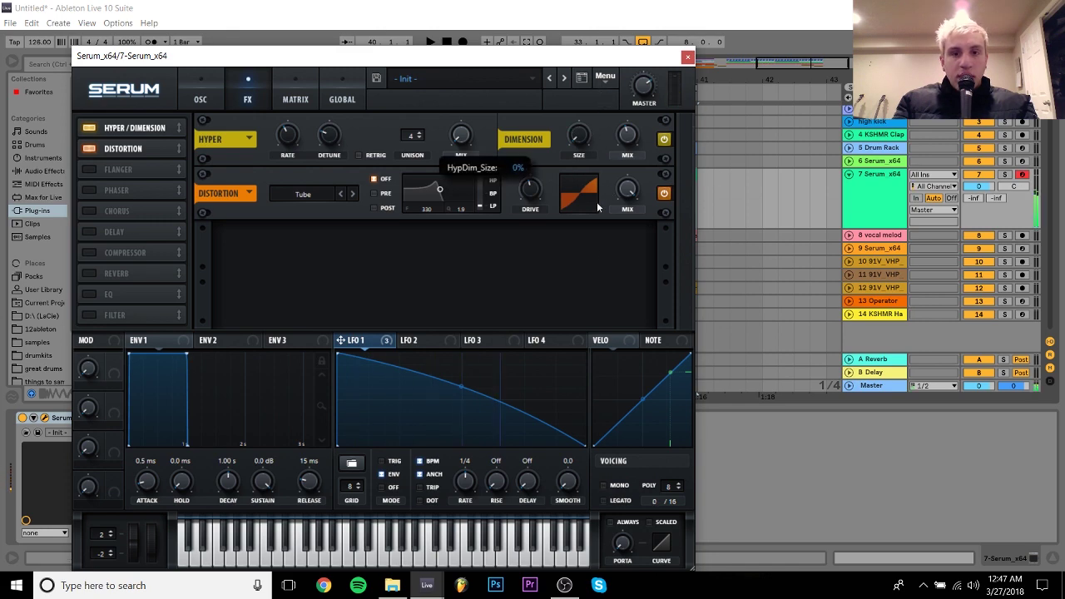
click(687, 56)
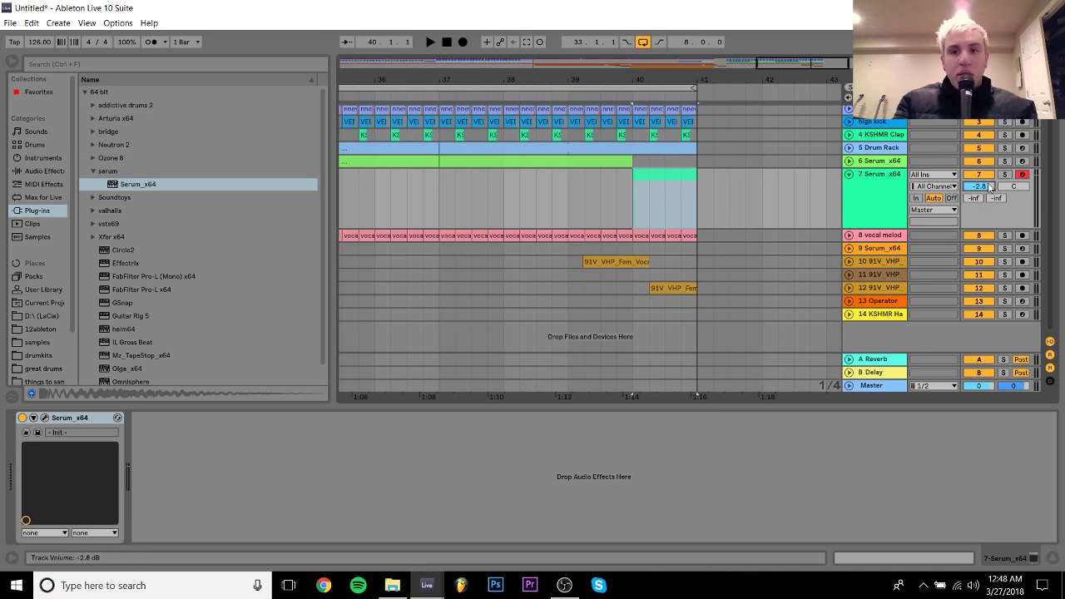
In the bar 40 Serum clip, add an F#0 note at 1.1.1 lasting three sixteenths
double_click(669, 178)
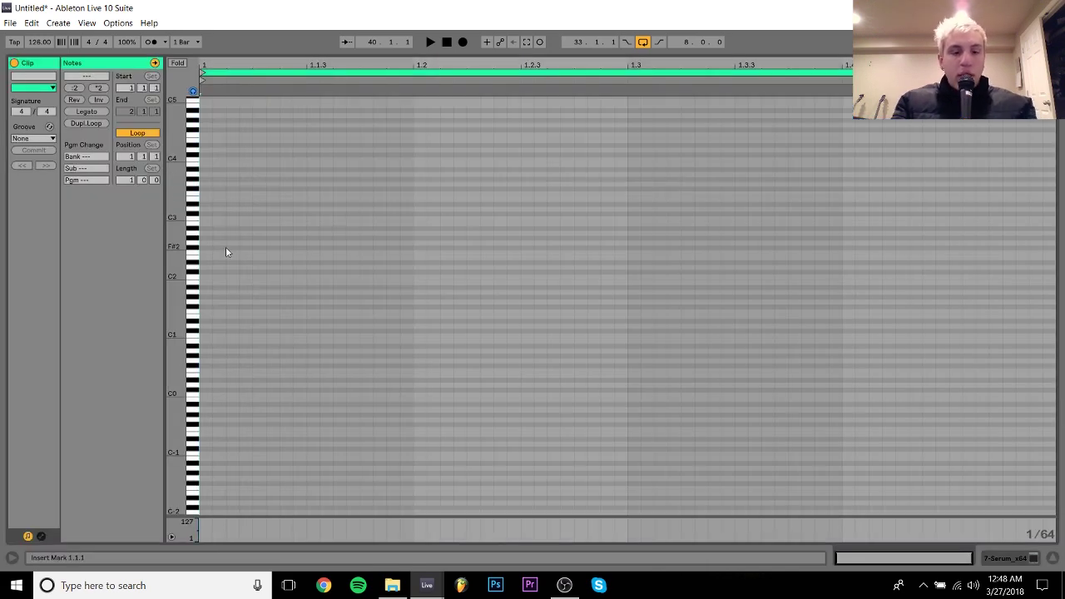
double_click(210, 367)
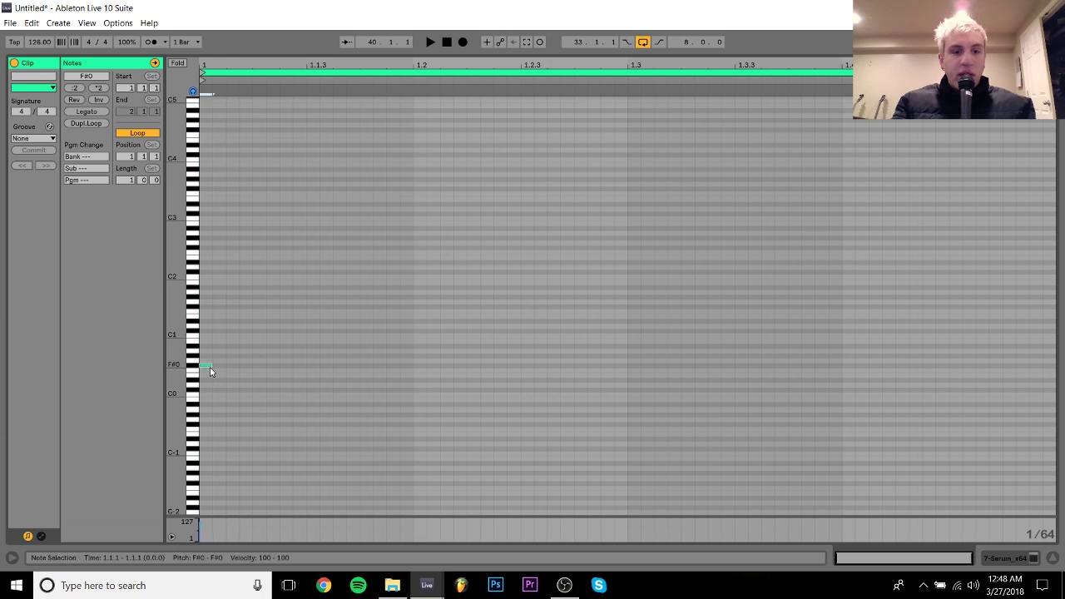
key(shift+Right)
key(shift+Right)
key(shift+Right)
key(shift+Right)
key(shift+Right)
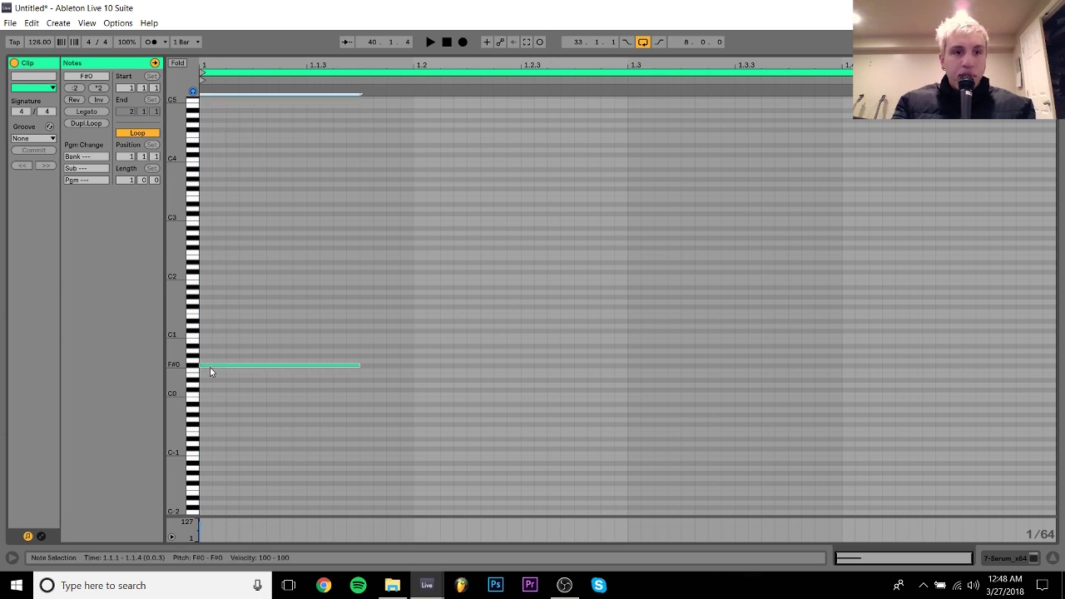
Continue the fill with two duplicated three-sixteenth notes, G1 at 1.1.4 and G0 at 1.2.3
key(ctrl+d)
key(Up)
key(shift+Up)
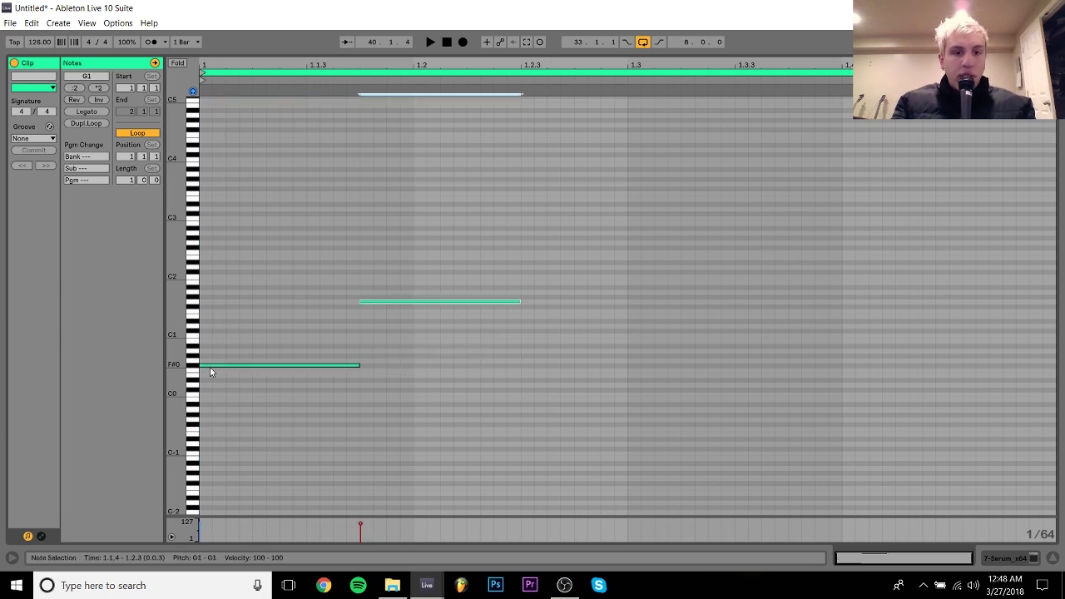
key(ctrl+d)
key(shift+Down)
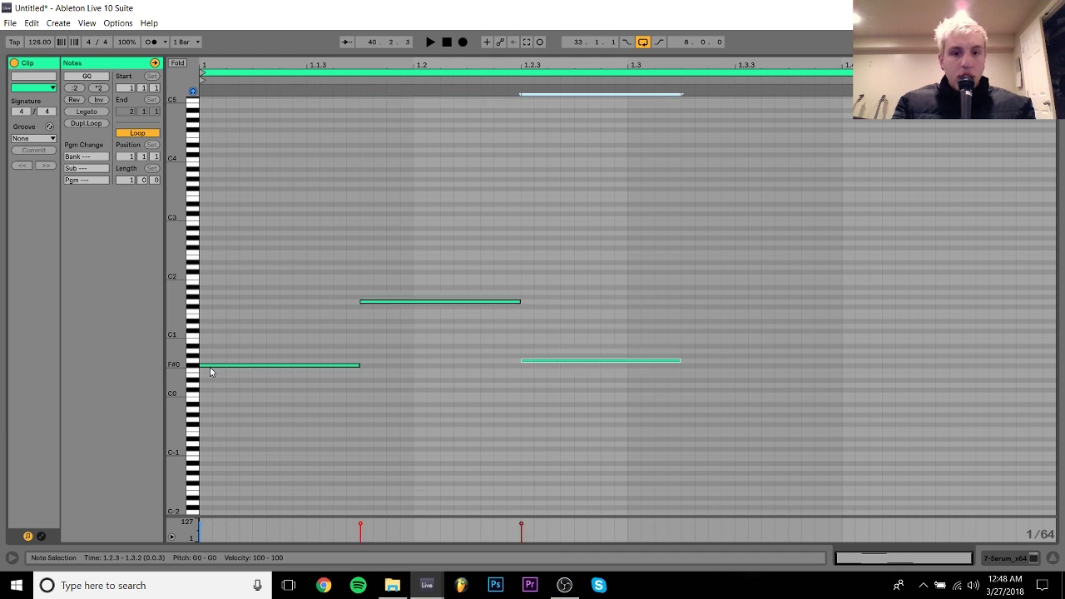
key(space)
key(space)
Duplicate the G0 note to 1.3.2 and transpose the copy to A0 while listening to the fill
key(ctrl+d)
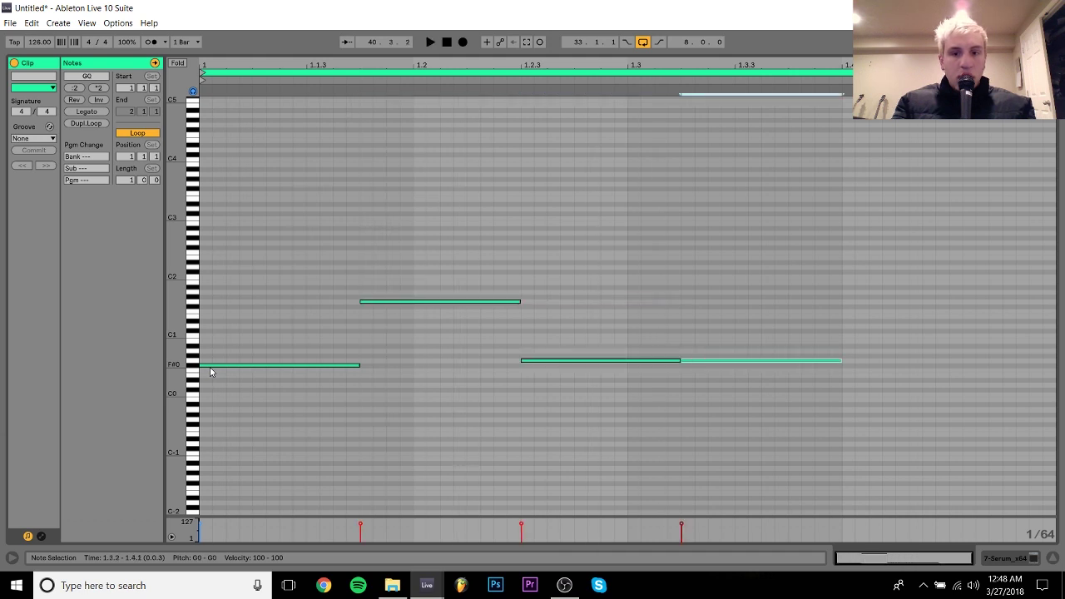
key(Up)
key(Up)
key(Up)
key(space)
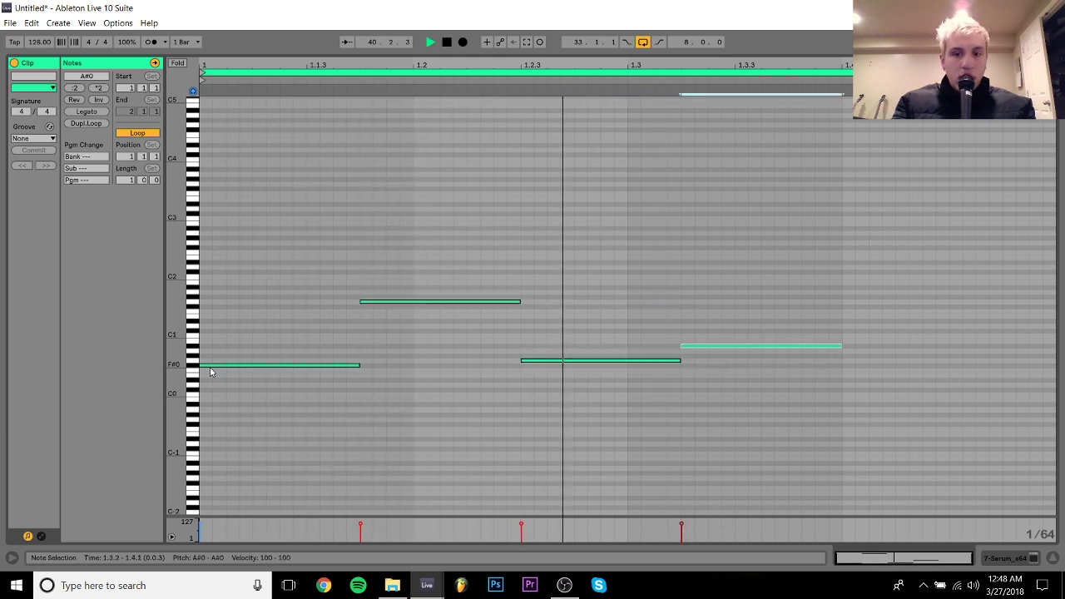
key(Down)
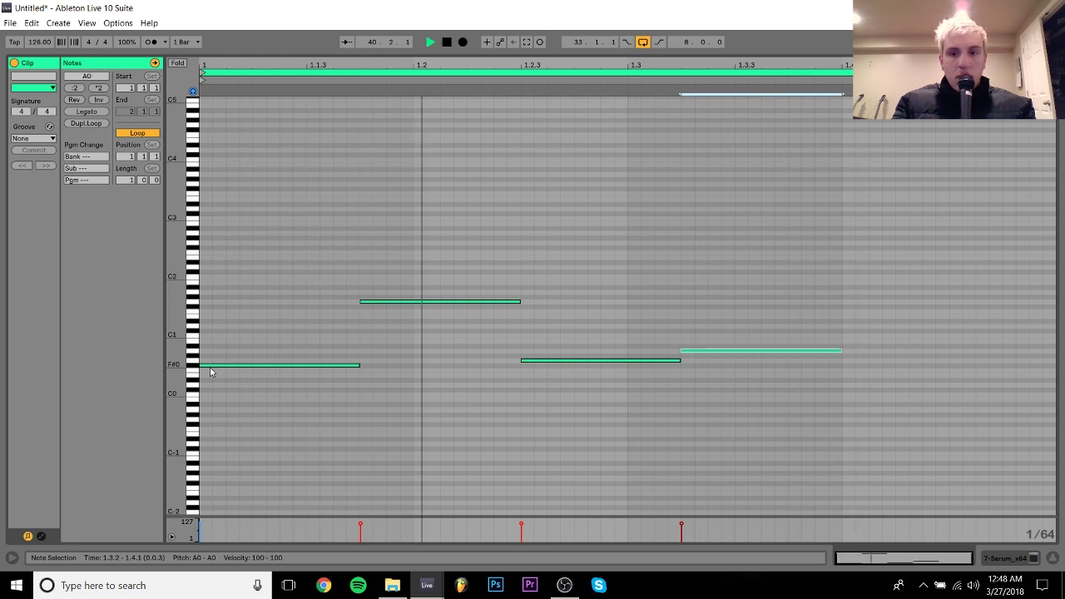
Duplicate the A0 note to 1.4.1 and transpose the copy to B0 during playback
key(ctrl+d)
key(Up)
key(Up)
key(Up)
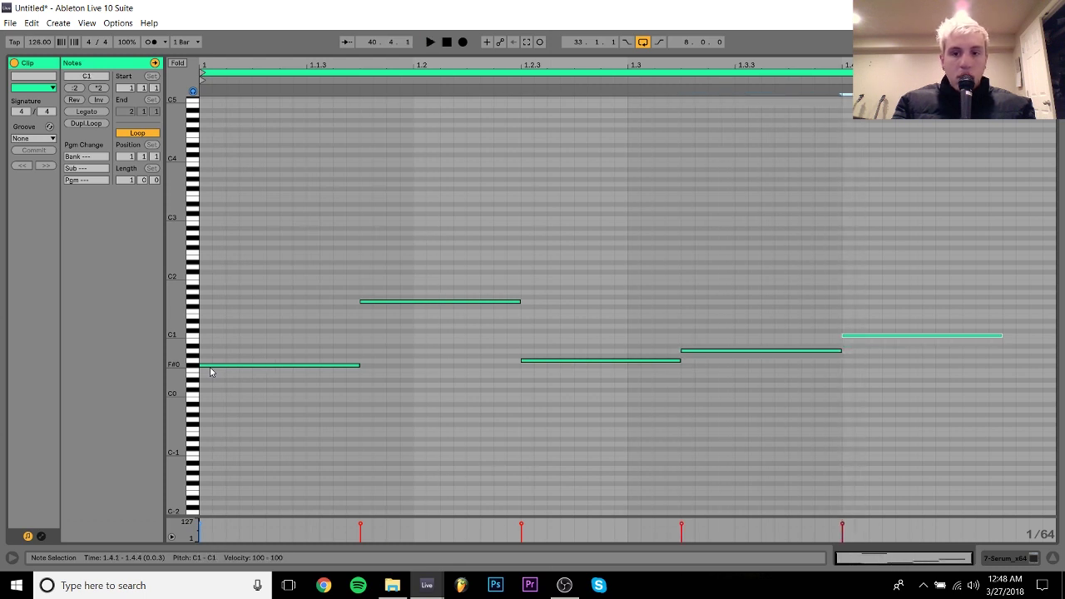
key(space)
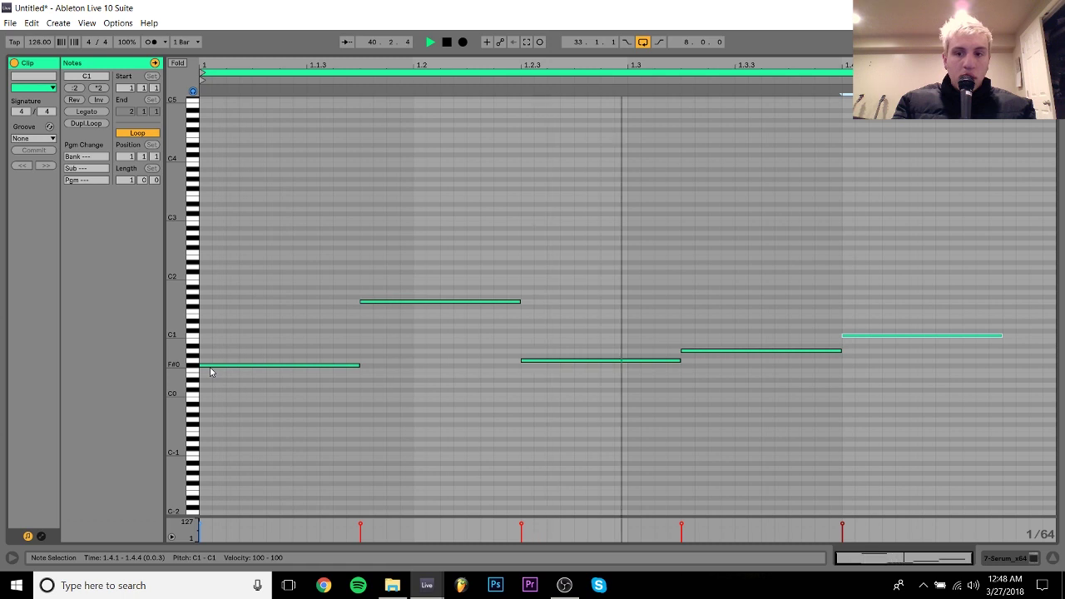
key(Down)
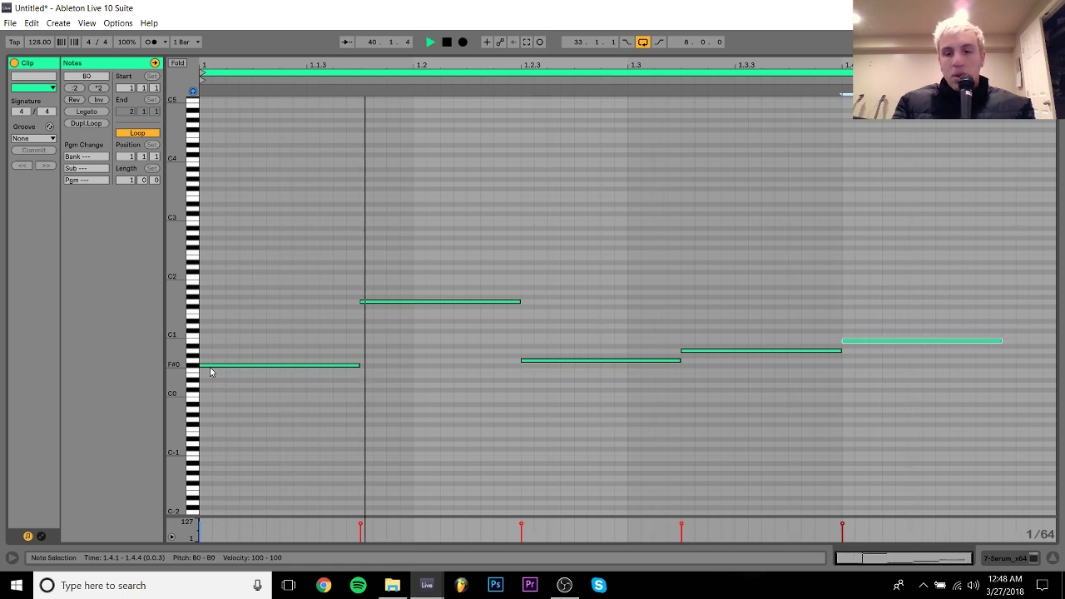
Raise the fourth note to A#0 and the last note to D1, extending the last note to the clip's end
click(746, 351)
key(Up)
drag(945, 361, 940, 323)
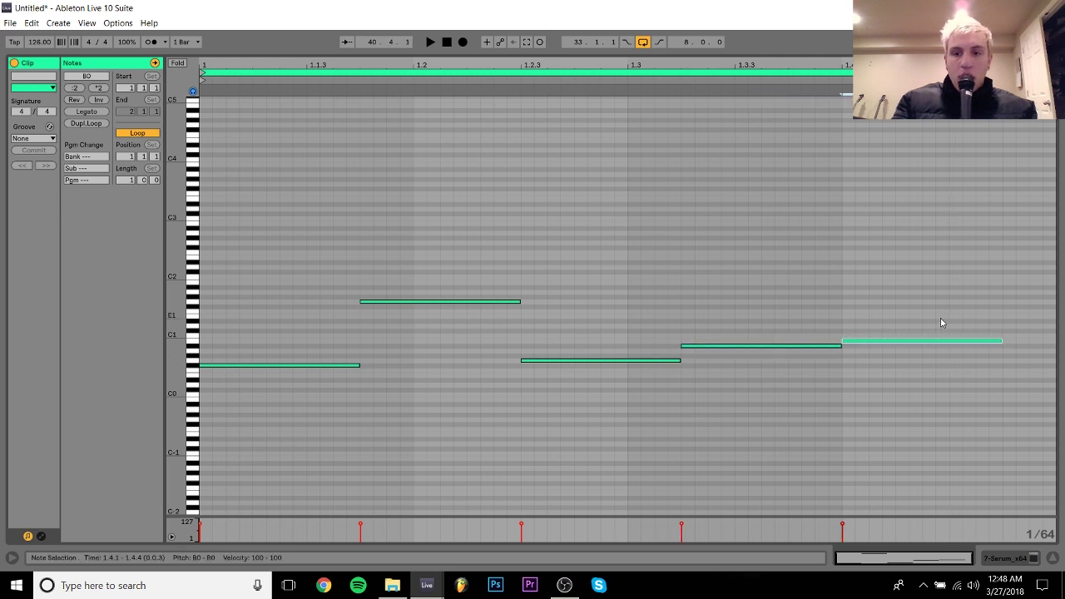
key(Up)
key(Up)
key(Up)
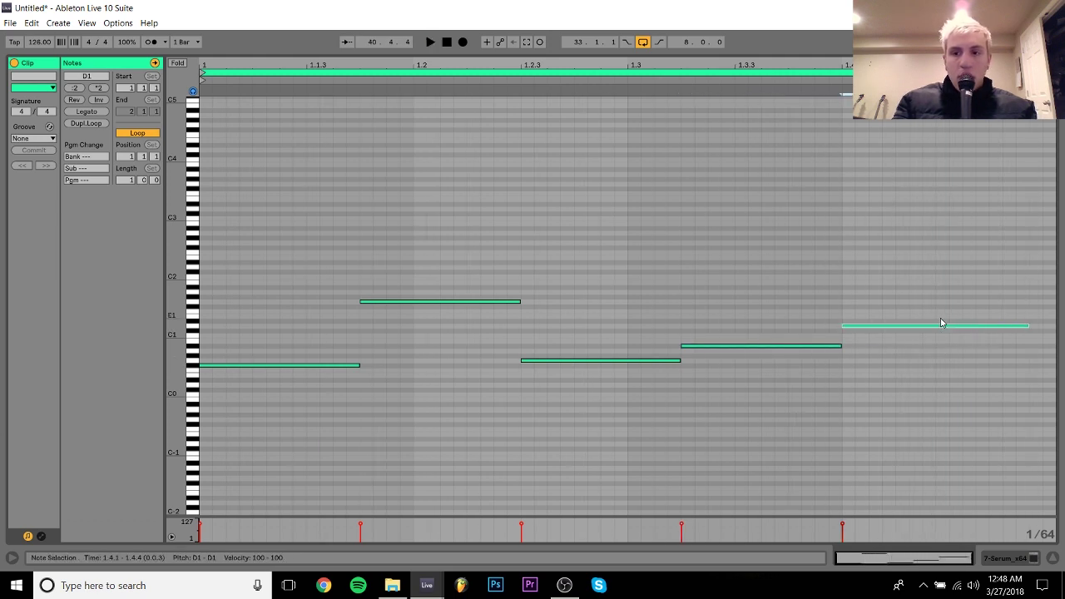
click(452, 335)
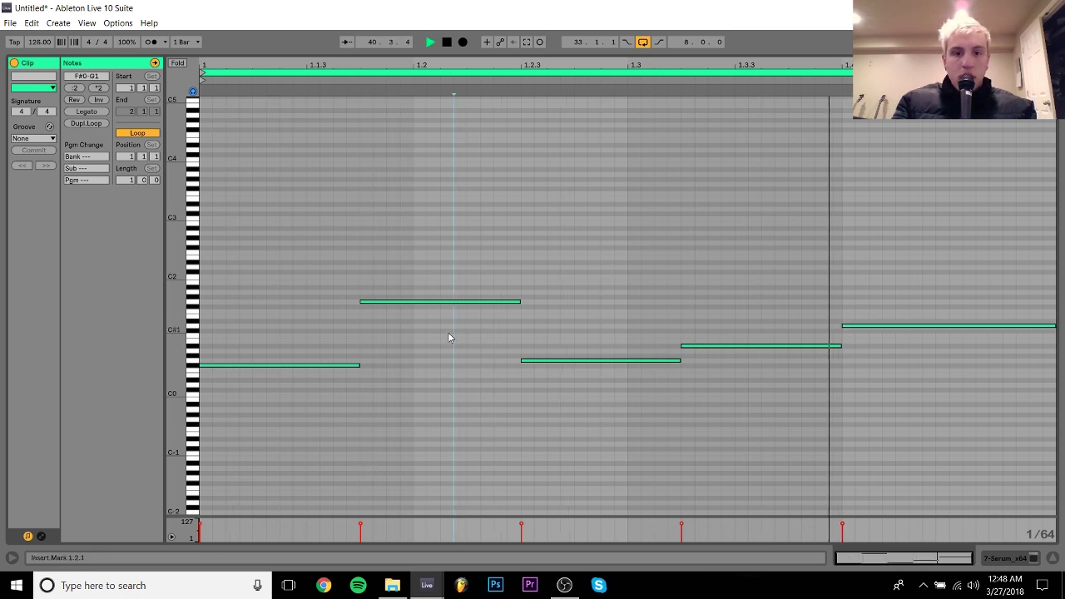
Stop playback and apply the Logic 16 Swing 63 groove to the fill clip
key(space)
click(34, 138)
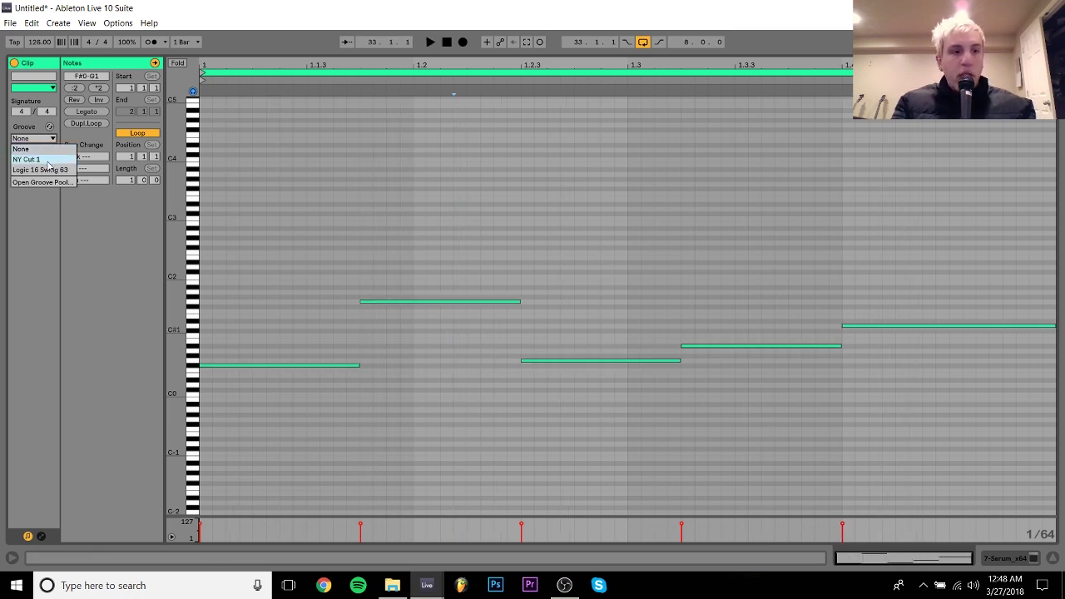
click(50, 170)
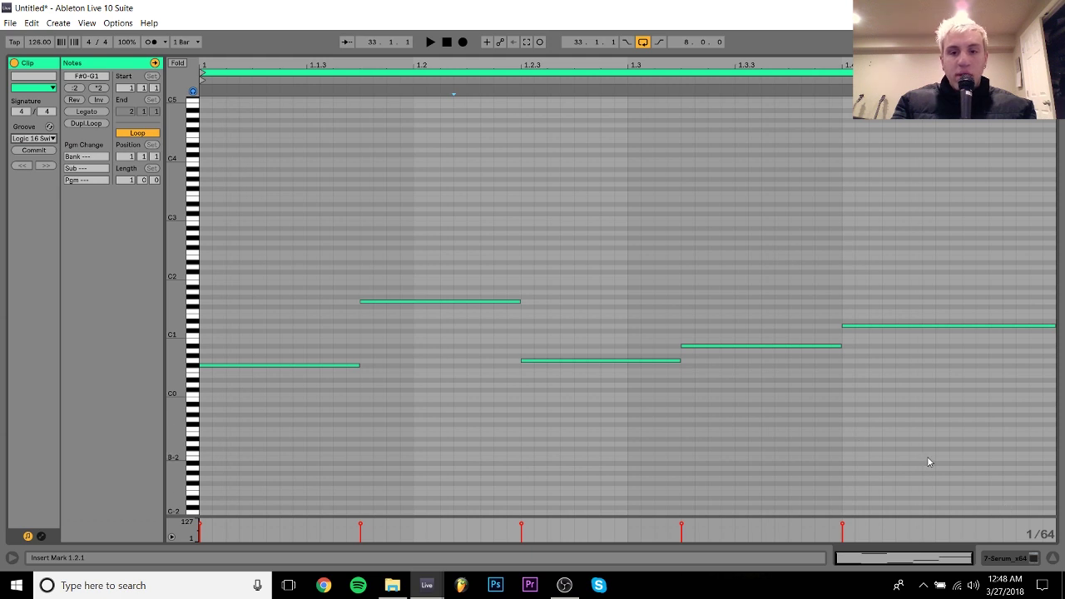
Copy LFOTool from the track 6 bassline onto the track 7 Serum and check its volume curve
key(Tab)
click(898, 165)
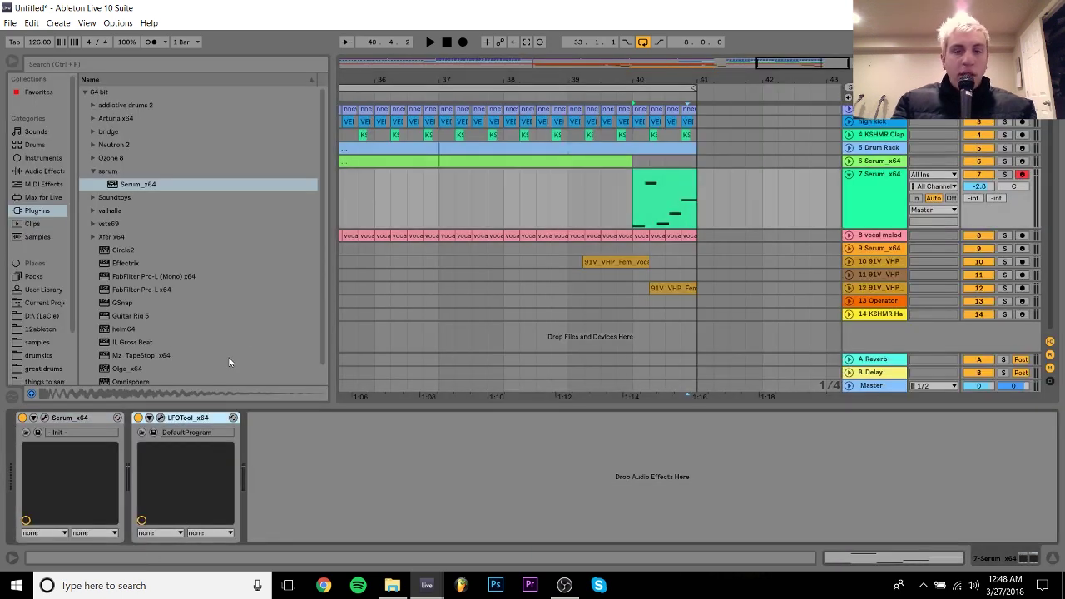
click(160, 417)
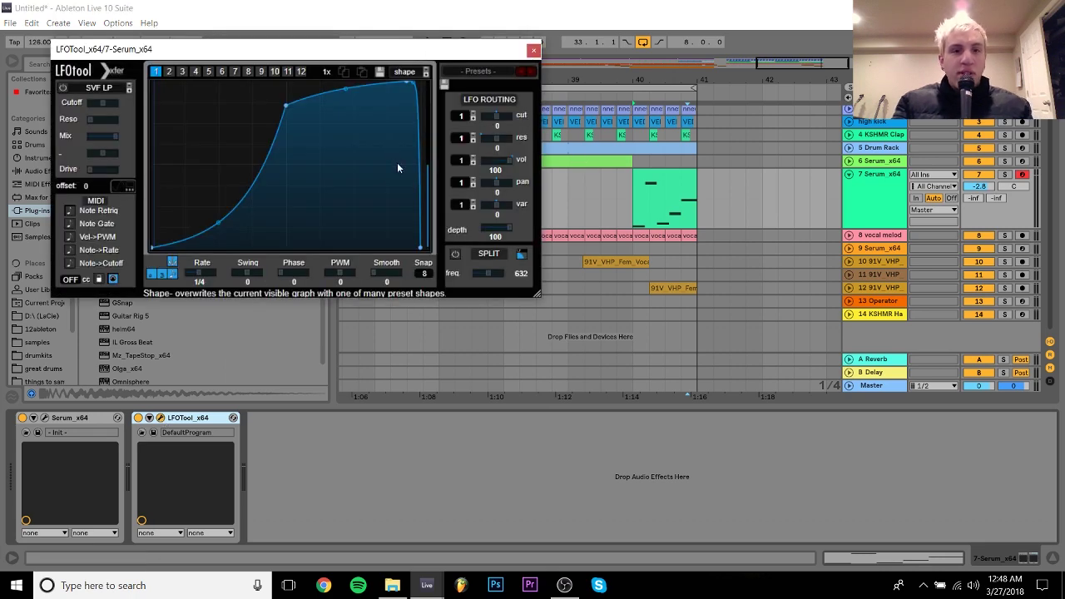
click(533, 50)
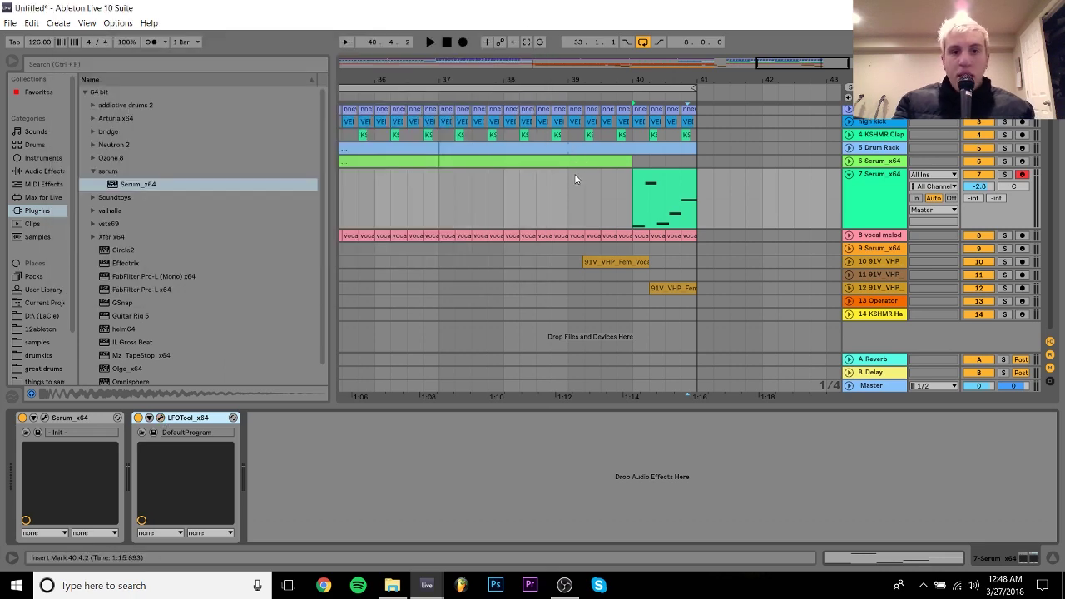
Play the drop from bar 33 and collapse the track 7 lane
drag(557, 79, 583, 58)
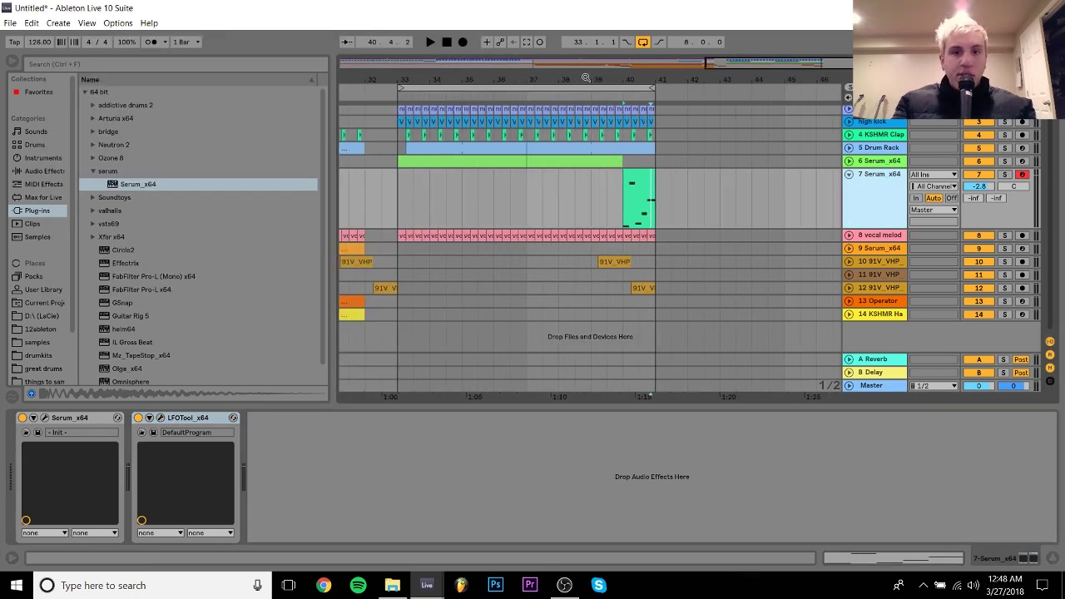
click(477, 157)
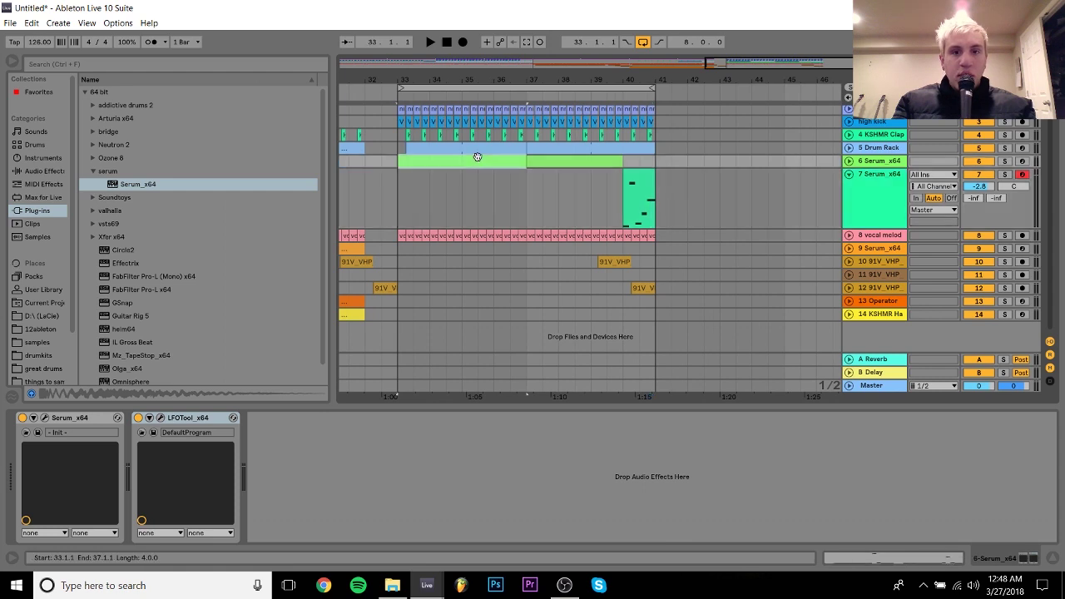
key(space)
click(849, 174)
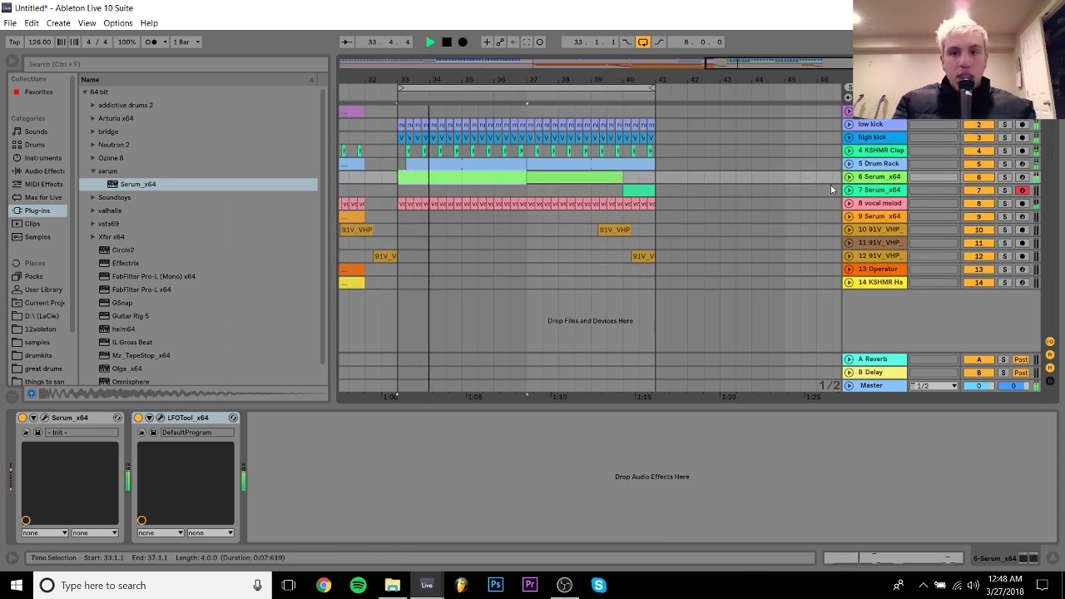
click(830, 190)
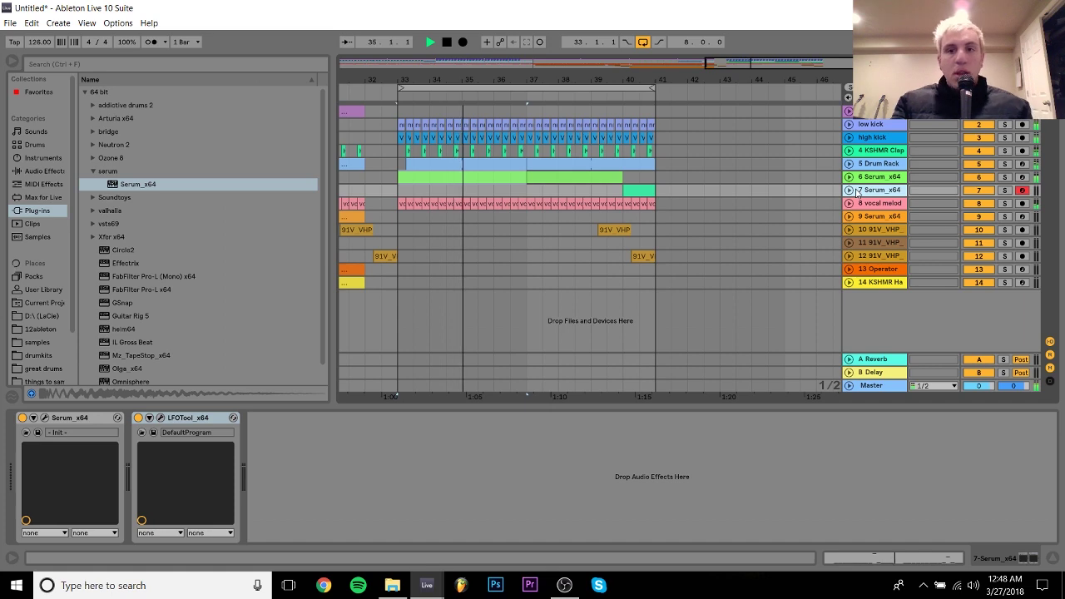
Apply the Logic 16 Swing 63 groove to the track 6 bassline clip starting at bar 37
double_click(561, 176)
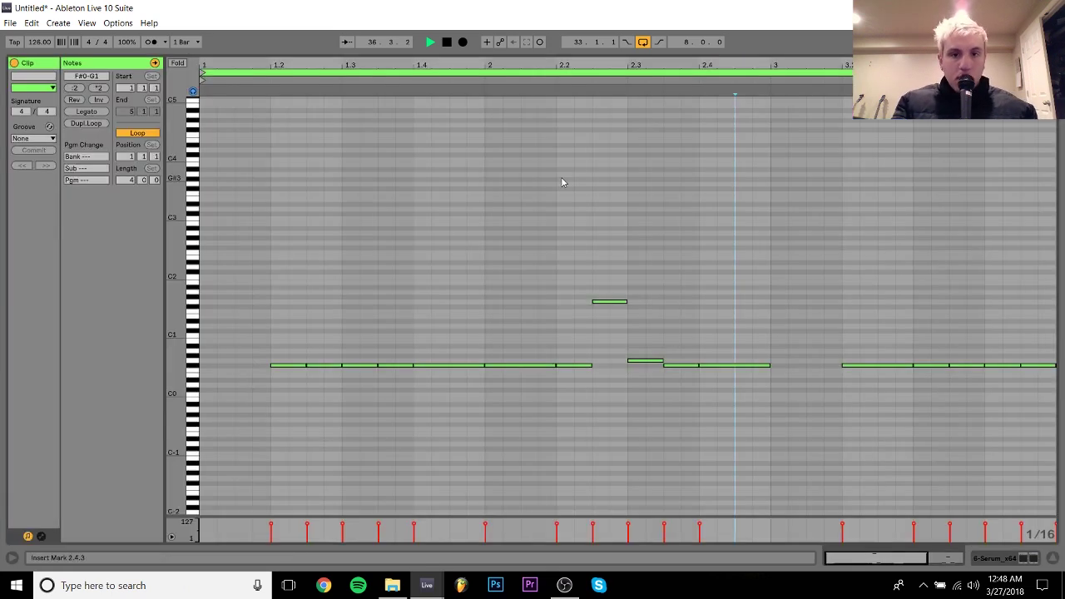
click(29, 139)
click(42, 172)
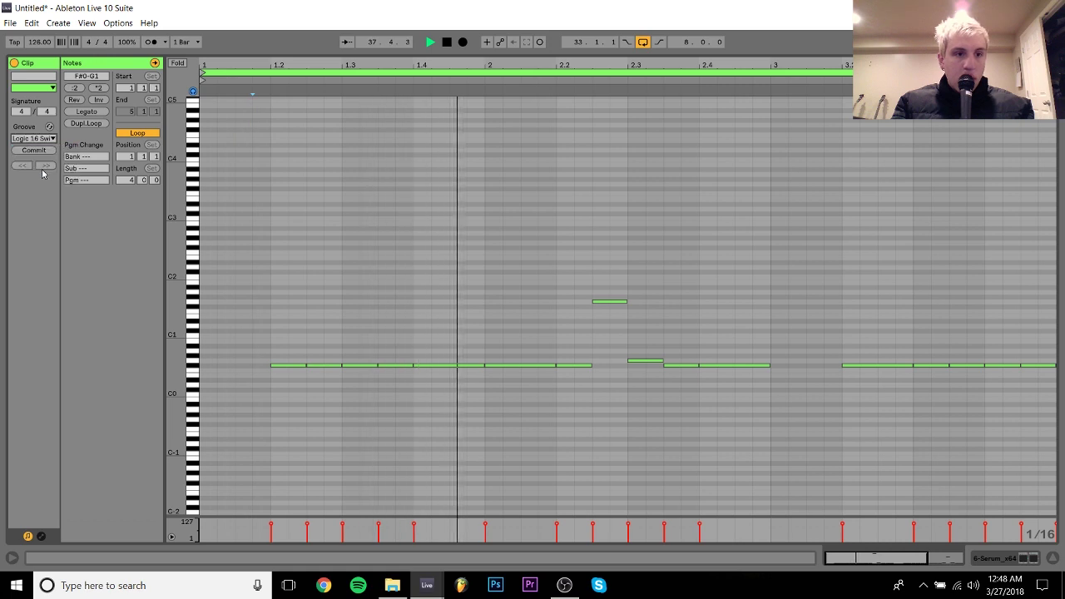
Break up the F#0 bass note at beat 2.1 with added F#0 notes at 2.1.2 and 2.1.3, and play the result
key(space)
double_click(497, 363)
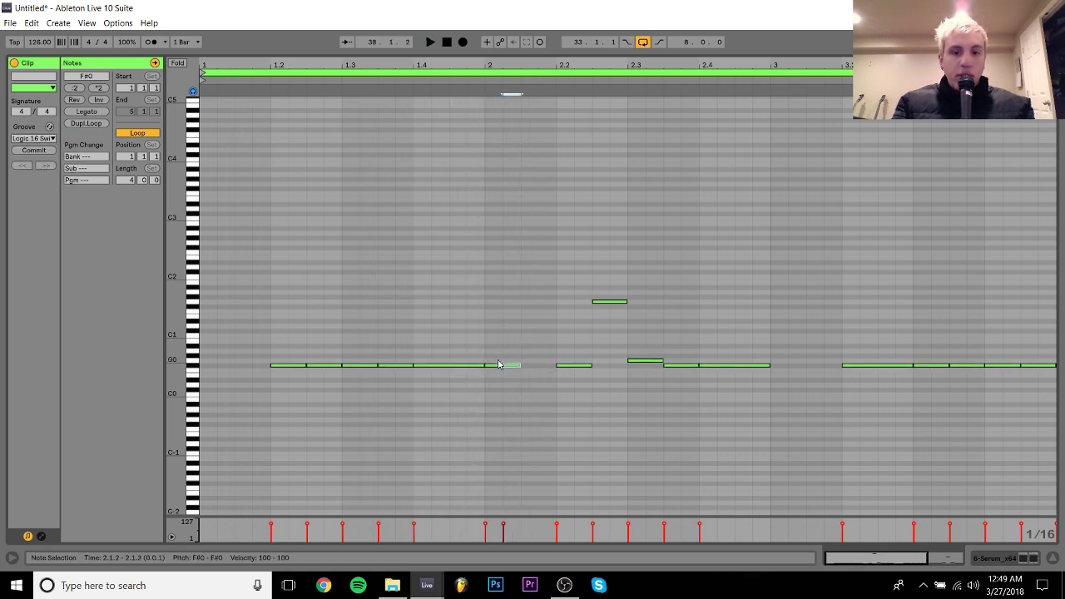
key(space)
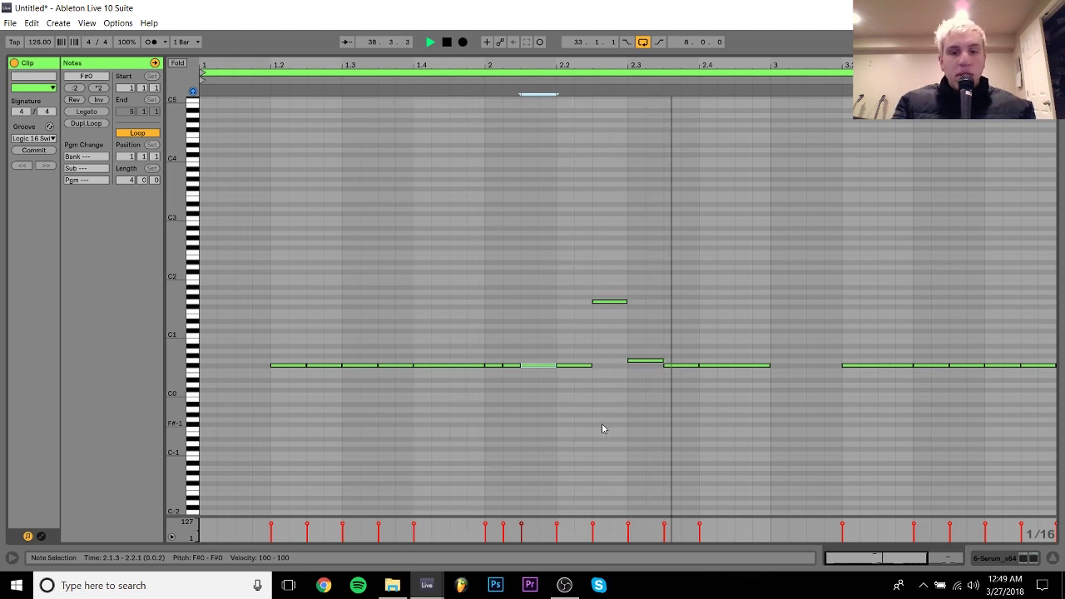
Invert the last two notes, A#0 and D1, of the track 7 fill clip in bar 40 and play it
click(1024, 558)
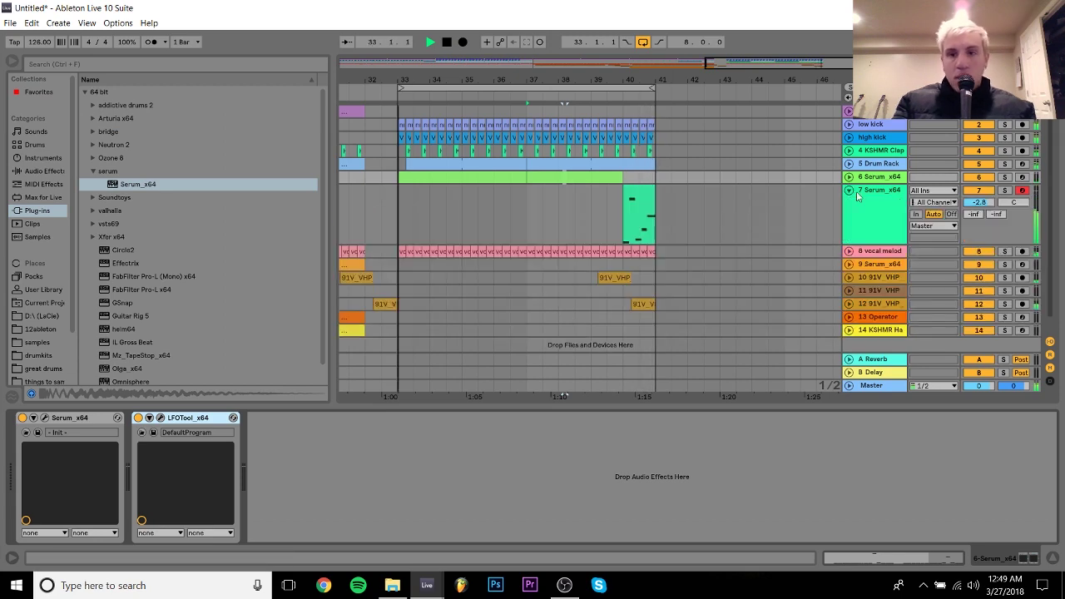
double_click(642, 200)
drag(950, 297, 775, 396)
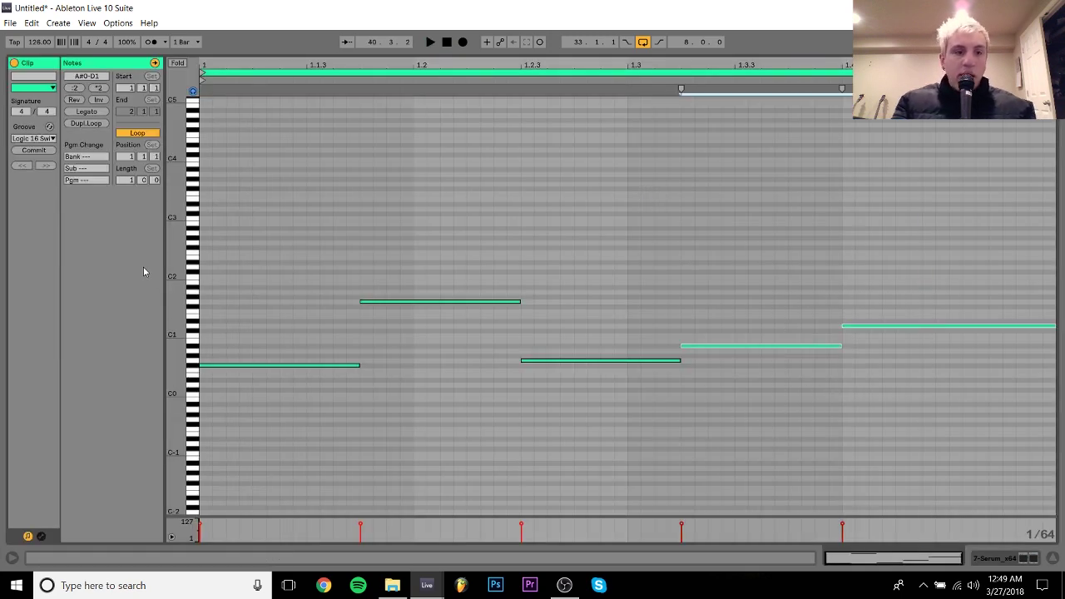
click(96, 100)
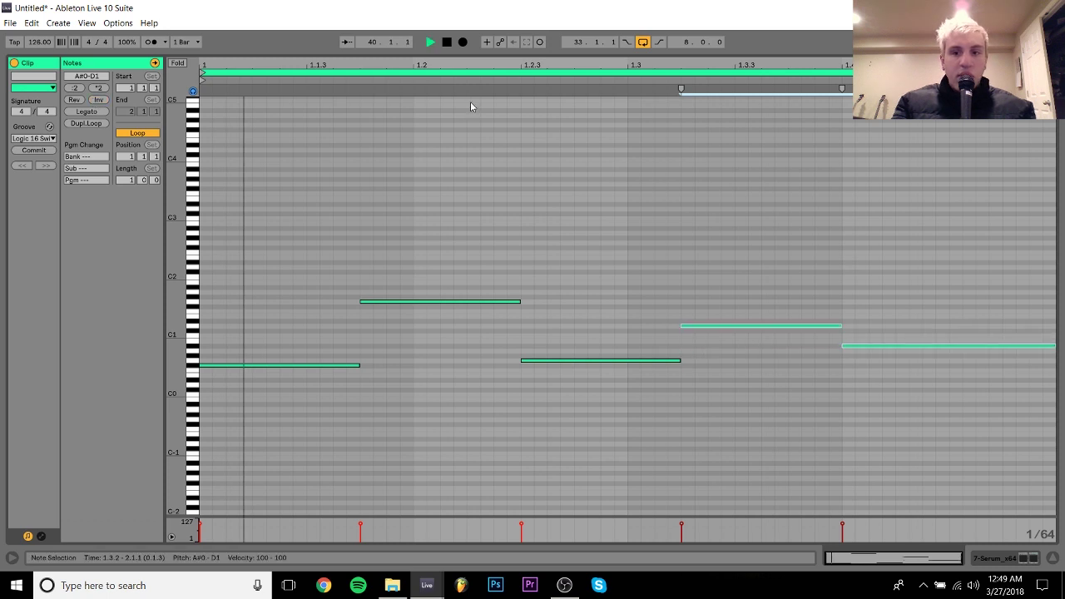
click(768, 232)
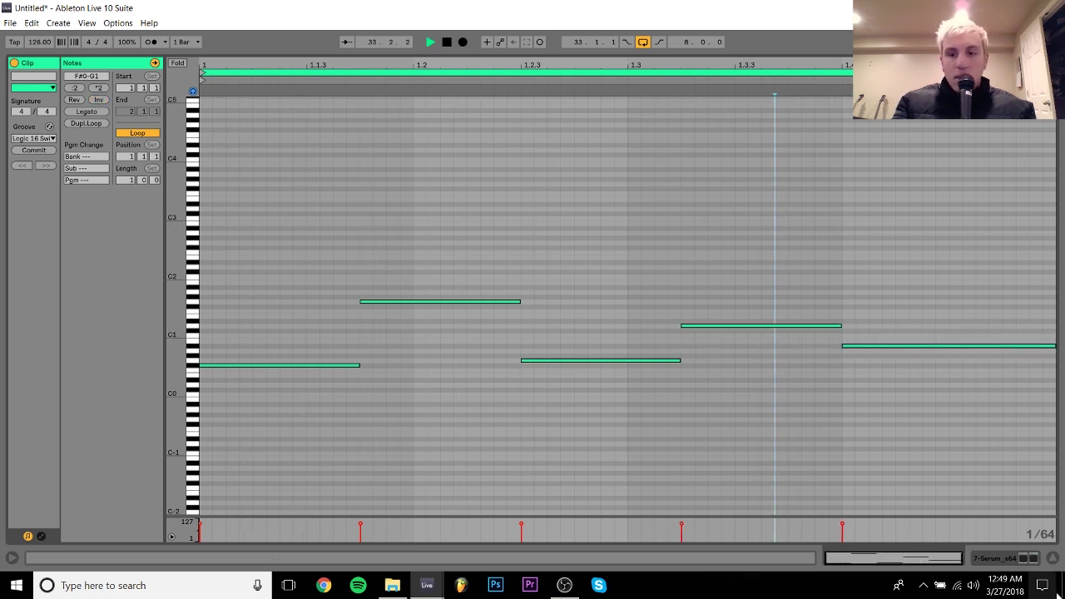
click(1013, 558)
key(space)
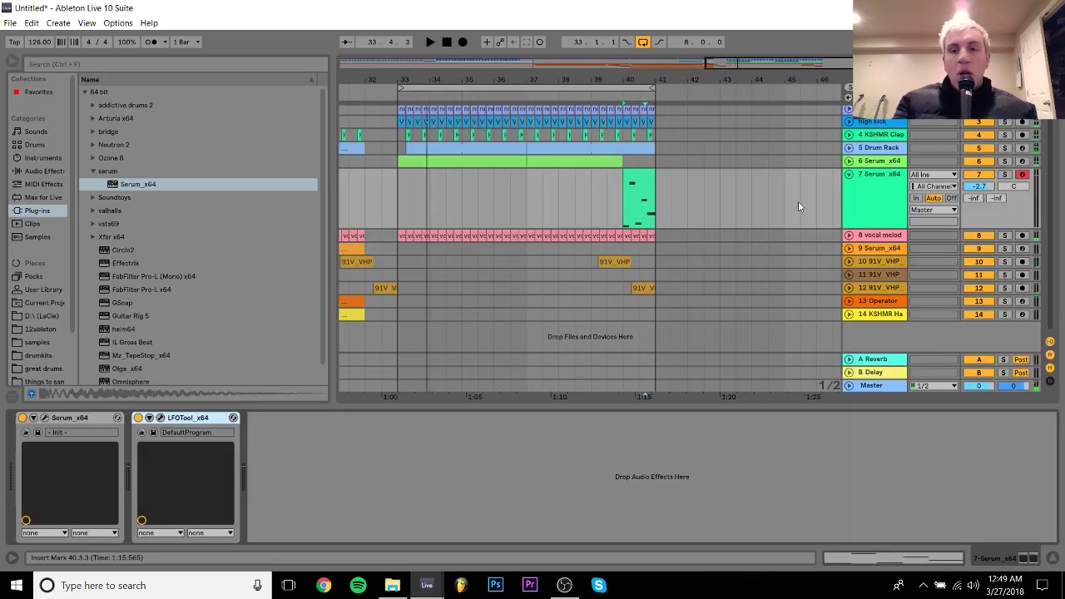
Insert a MIDI track below the track 6 bassline and load Serum_x64 onto it
click(865, 164)
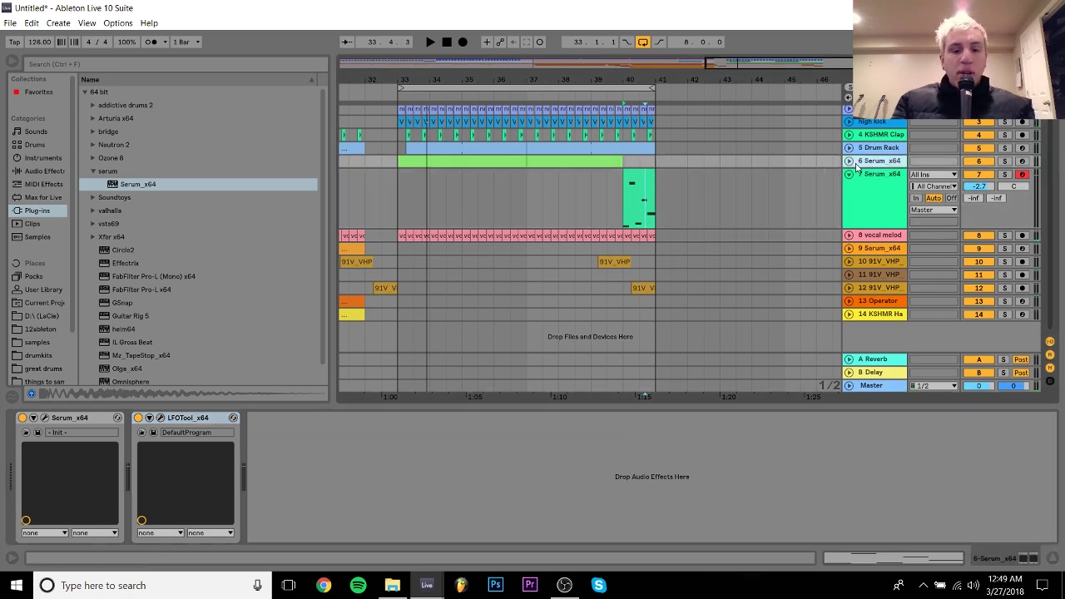
key(ctrl+shift+t)
drag(399, 77, 452, 192)
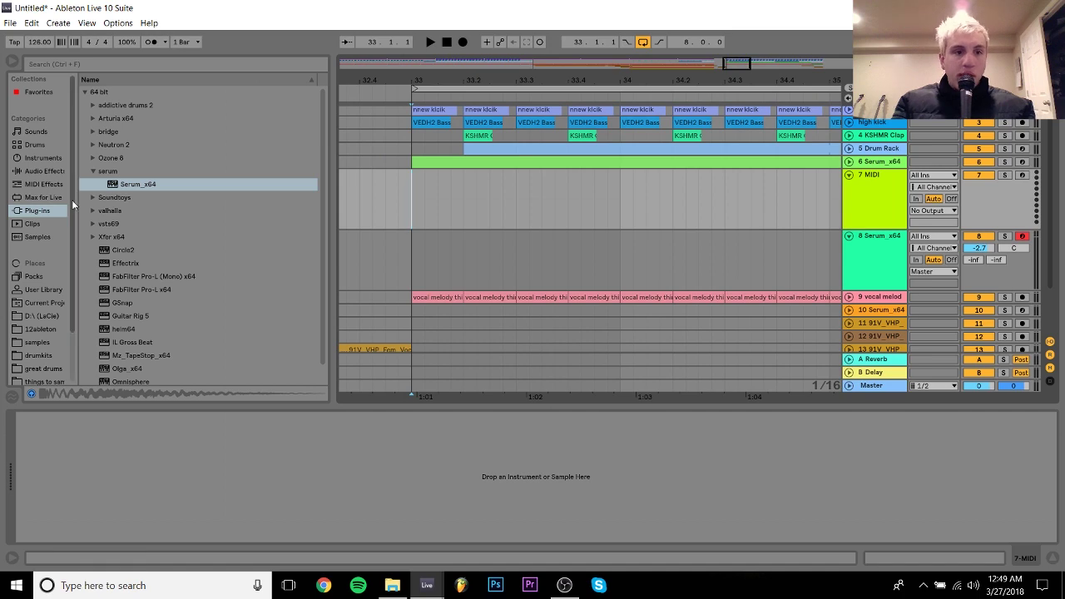
drag(125, 190, 438, 207)
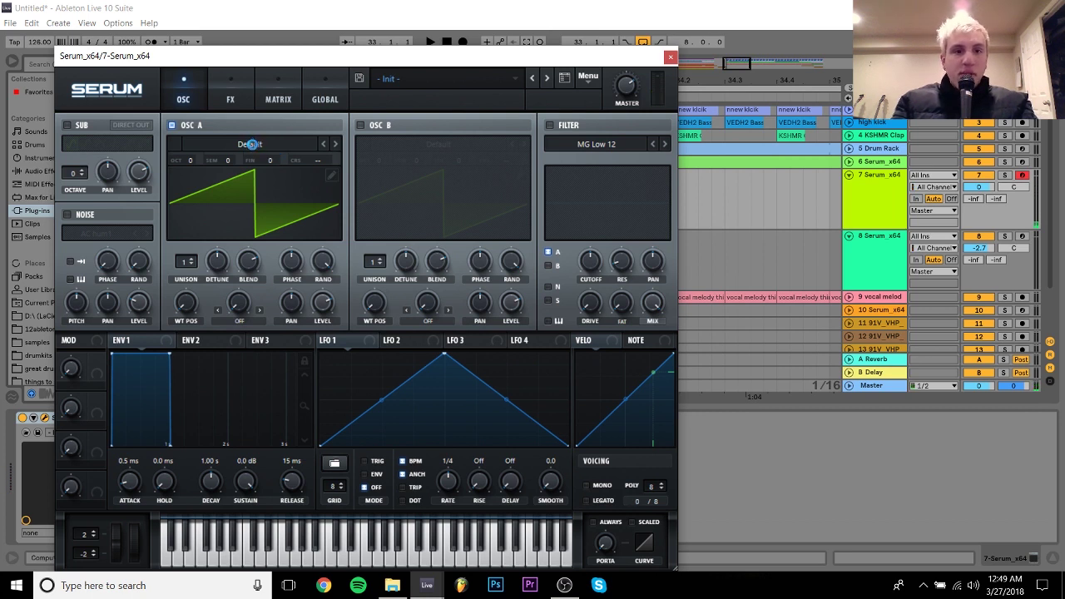
Load the Monster 8 [SL] wavetable into Osc A, set its warp mode to FM (from B) and adjust the warp amount
click(250, 144)
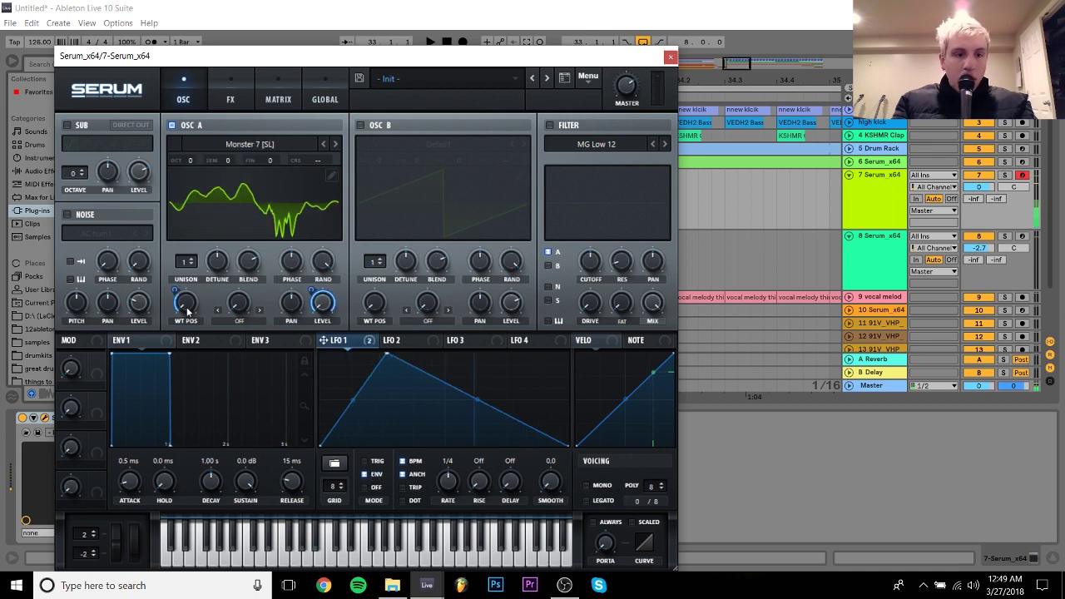
click(253, 319)
click(256, 305)
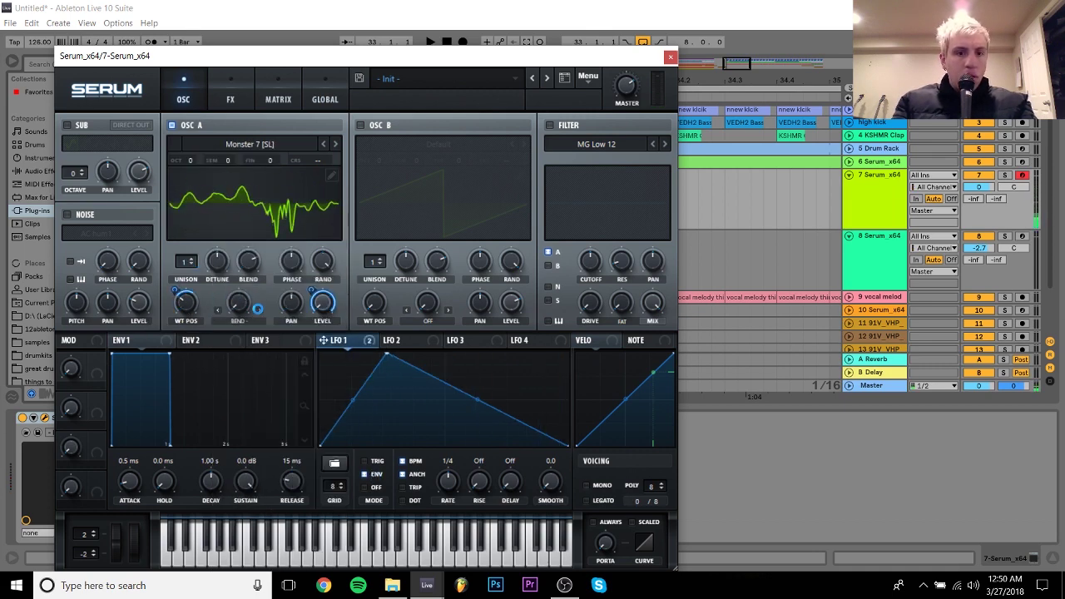
click(253, 320)
click(251, 496)
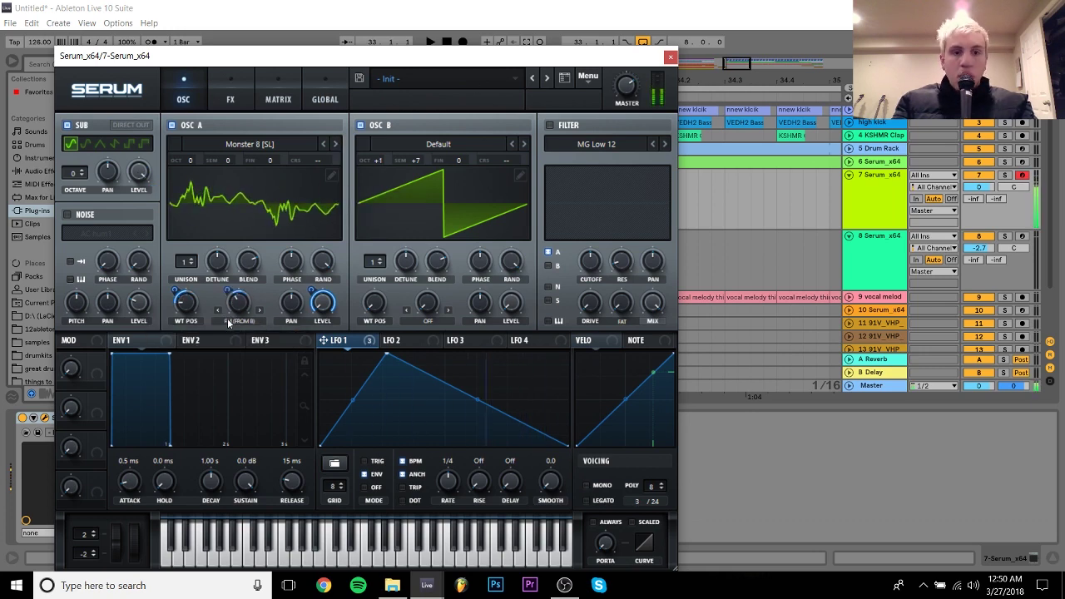
drag(239, 302, 239, 291)
Try the Reverb filter type on the track 7 Serum sound
click(549, 124)
click(596, 144)
mouse_move(583, 206)
click(674, 374)
drag(622, 261, 590, 278)
click(549, 124)
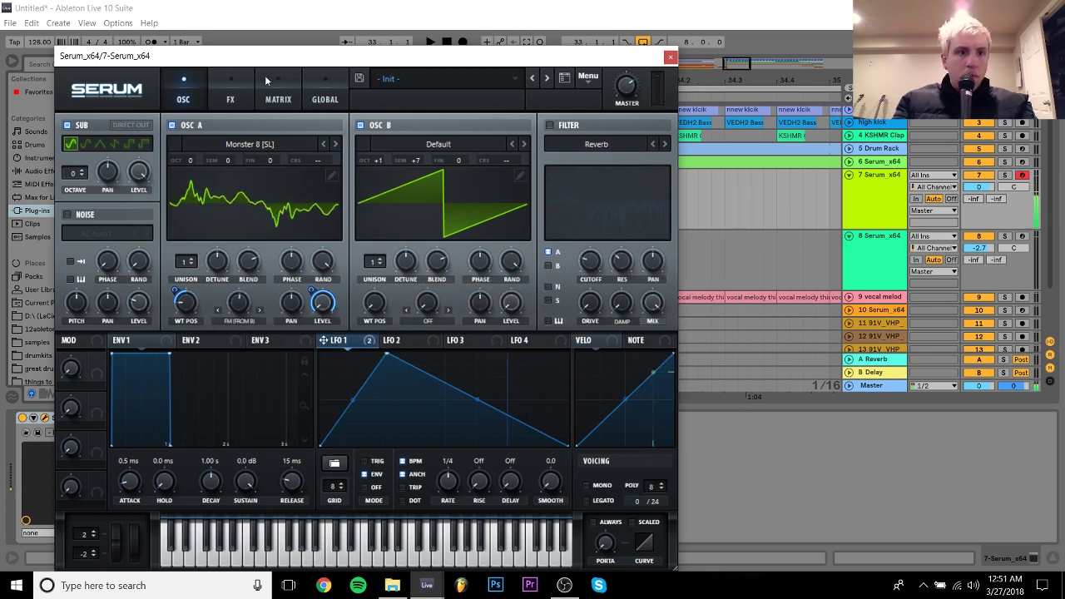
Enable Tube distortion with raised drive in the track 7 Serum and lower the track volume to -1.1
click(231, 98)
click(72, 128)
click(72, 148)
mouse_move(513, 195)
mouse_down()
mouse_move(513, 166)
mouse_move(515, 183)
mouse_up()
click(72, 127)
drag(978, 187, 978, 195)
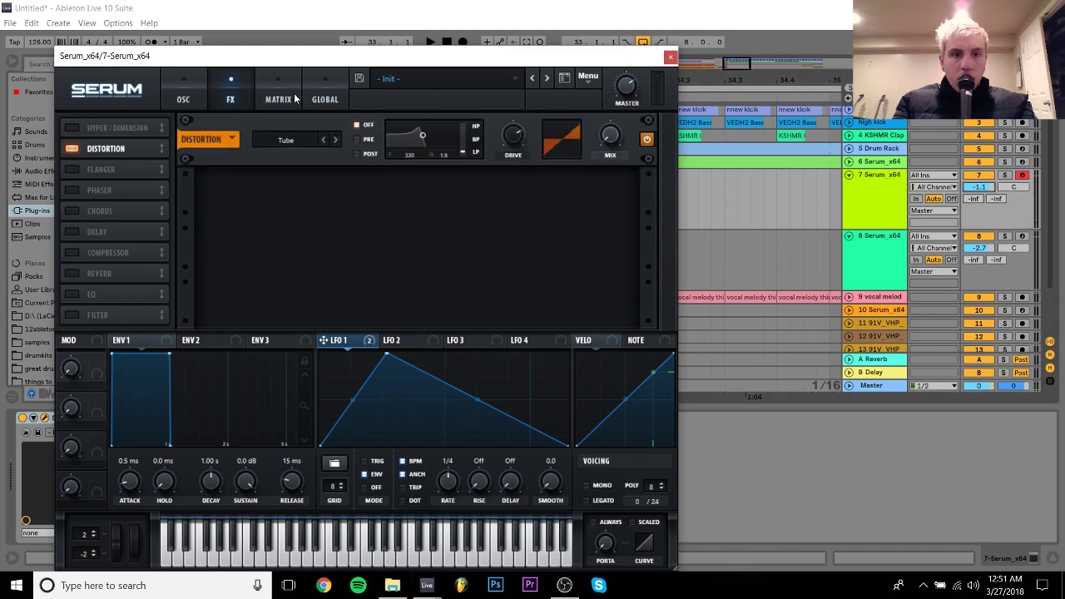
click(278, 99)
click(183, 99)
click(670, 57)
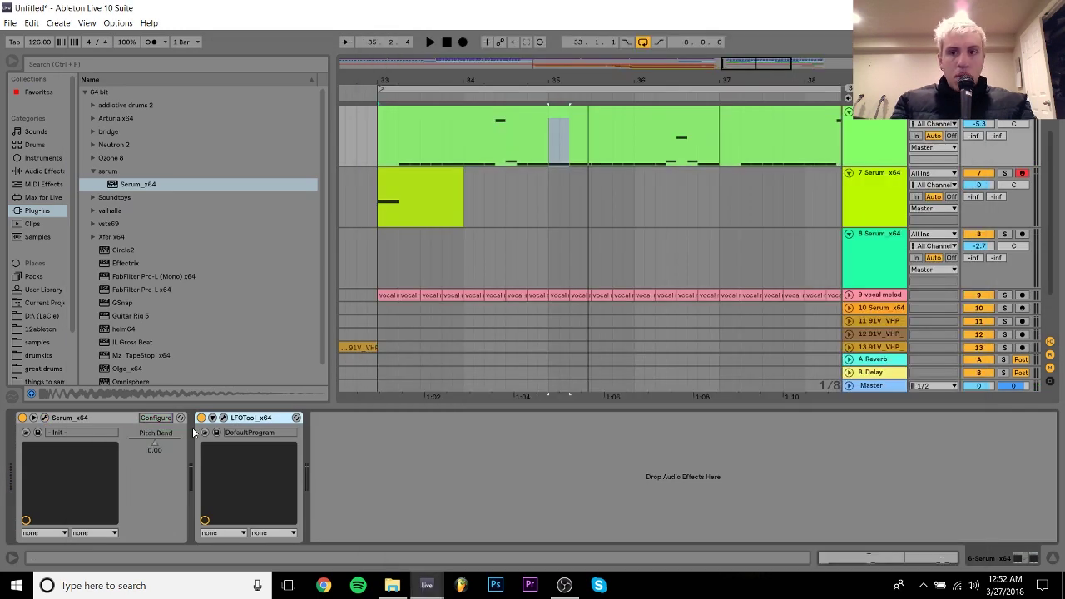
Automate a downward pitch bend on the track 6 bassline at bar 35
drag(564, 145, 564, 165)
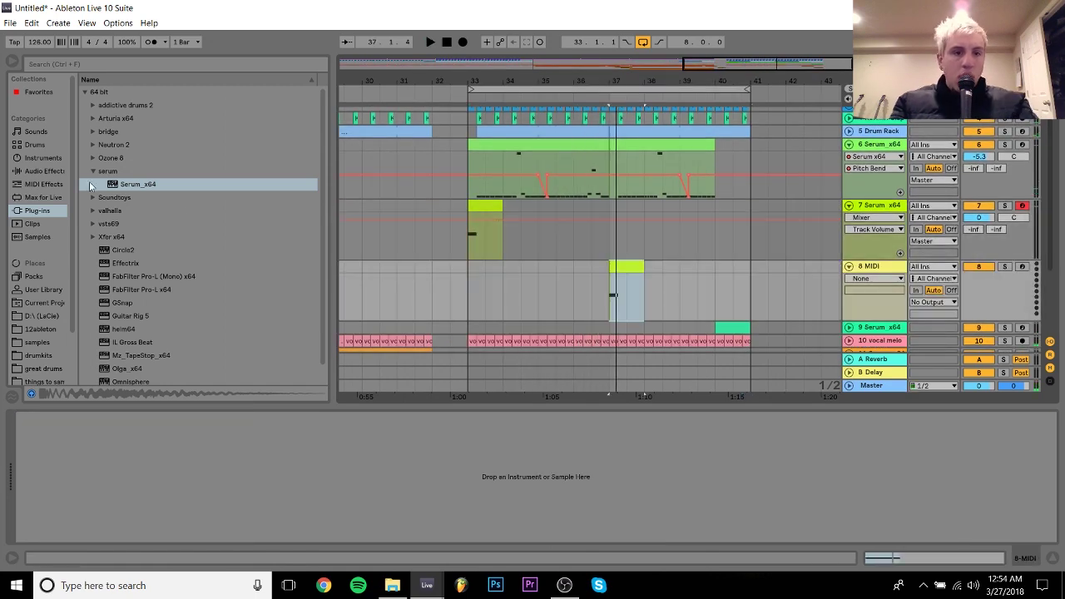
Load Serum_x64 onto track 8, compare several wavetables in Osc A and choose Reesey Mess 3 [SL]
double_click(134, 184)
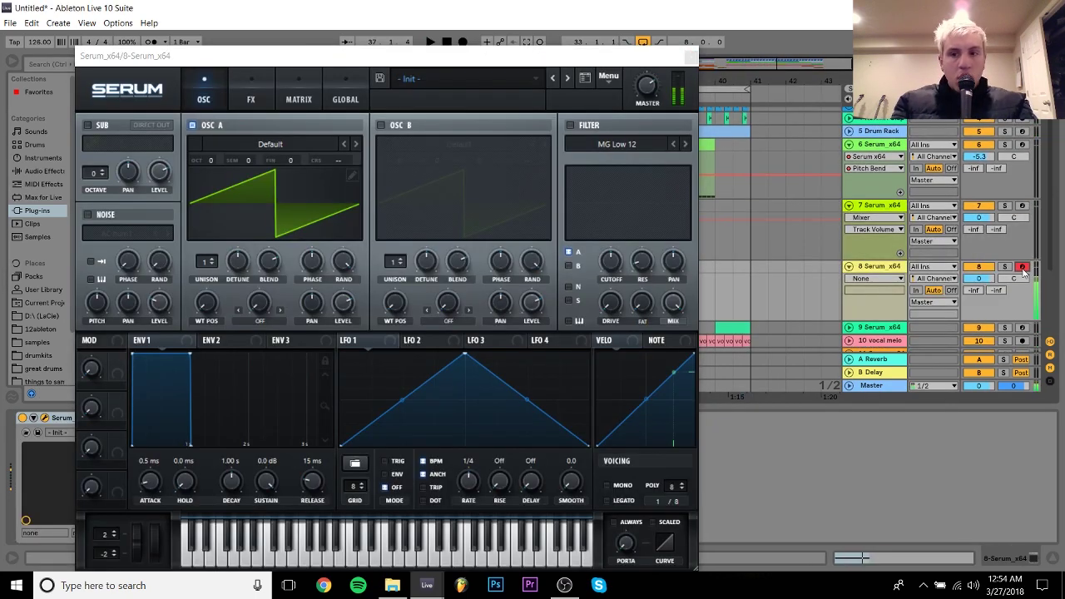
click(270, 144)
mouse_move(242, 191)
click(387, 564)
drag(206, 303, 192, 429)
click(342, 145)
click(342, 146)
drag(206, 302, 225, 208)
click(270, 145)
click(388, 465)
Modulate Osc A's wavetable position and level with LFO 1 in envelope mode, moving its peak earlier and bowing its falling curve
drag(346, 340, 206, 302)
click(385, 475)
drag(465, 353, 382, 354)
drag(206, 303, 208, 208)
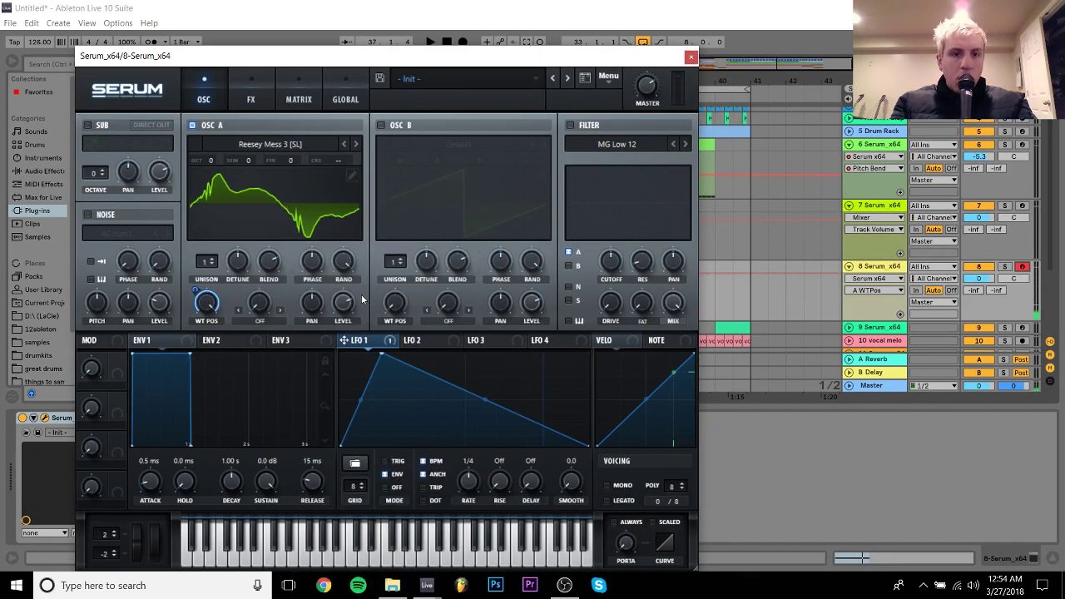
drag(346, 340, 343, 302)
drag(485, 399, 485, 357)
Enable Osc B at octave +3, set Osc A's warp mode to FM (from B) and raise the warp amount
click(381, 126)
drag(399, 160, 405, 101)
click(260, 321)
click(291, 515)
drag(259, 303, 260, 258)
Flatten LFO 1's falling curve slightly, then enable the sub oscillator with its level modulated by LFO 1
drag(485, 357, 484, 386)
drag(344, 340, 159, 172)
click(88, 126)
Enable the Hyper/Dimension and Distortion effects in the track 8 Serum
click(251, 99)
click(160, 128)
click(137, 149)
click(204, 99)
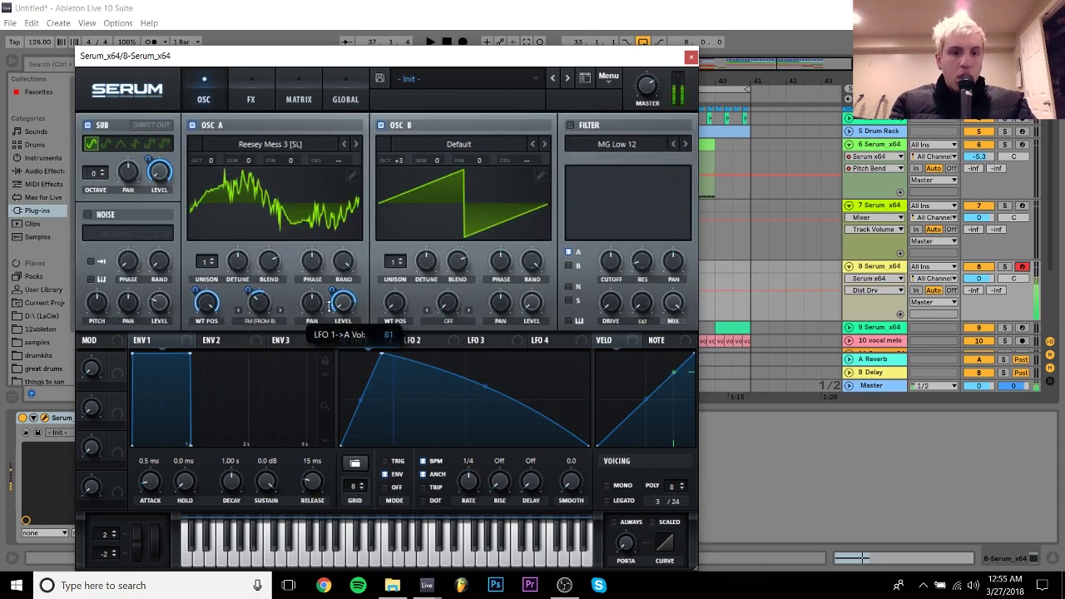
Choose a different wavetable for Osc B in the track 8 Serum
click(457, 145)
mouse_move(430, 159)
click(513, 225)
Raise the Dimension mix of the track 8 Serum during playback and lower the track volume to -5.1
click(251, 99)
key(space)
drag(630, 137, 631, 104)
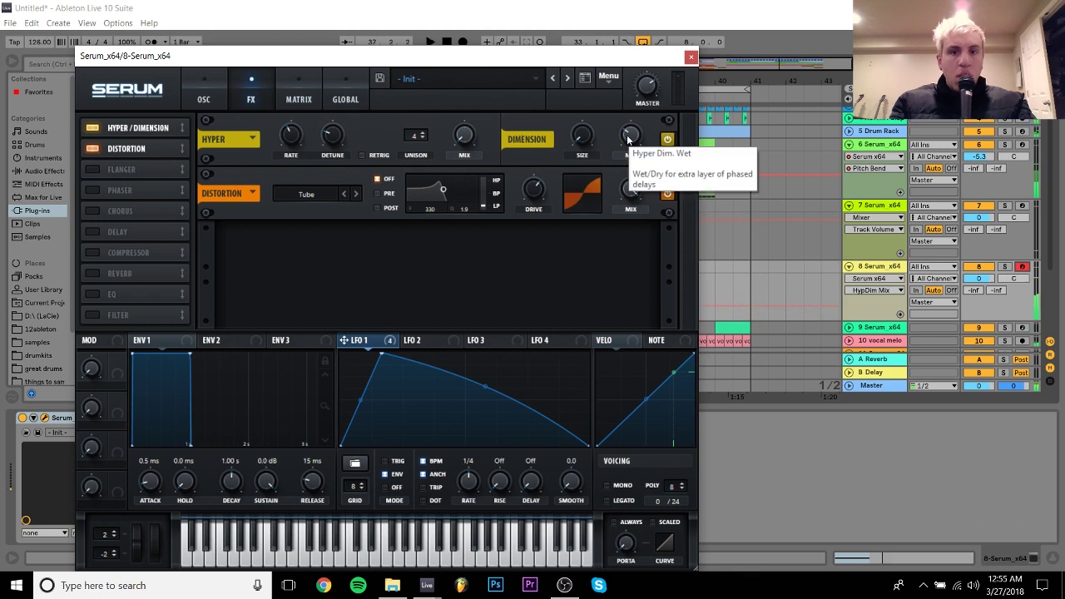
drag(983, 278, 983, 295)
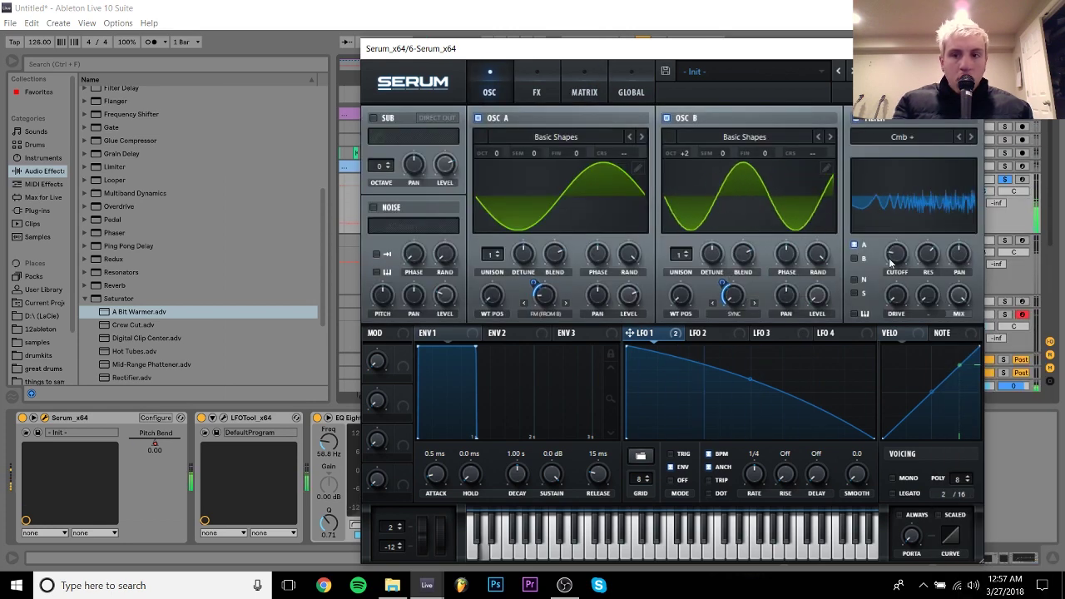
click(536, 86)
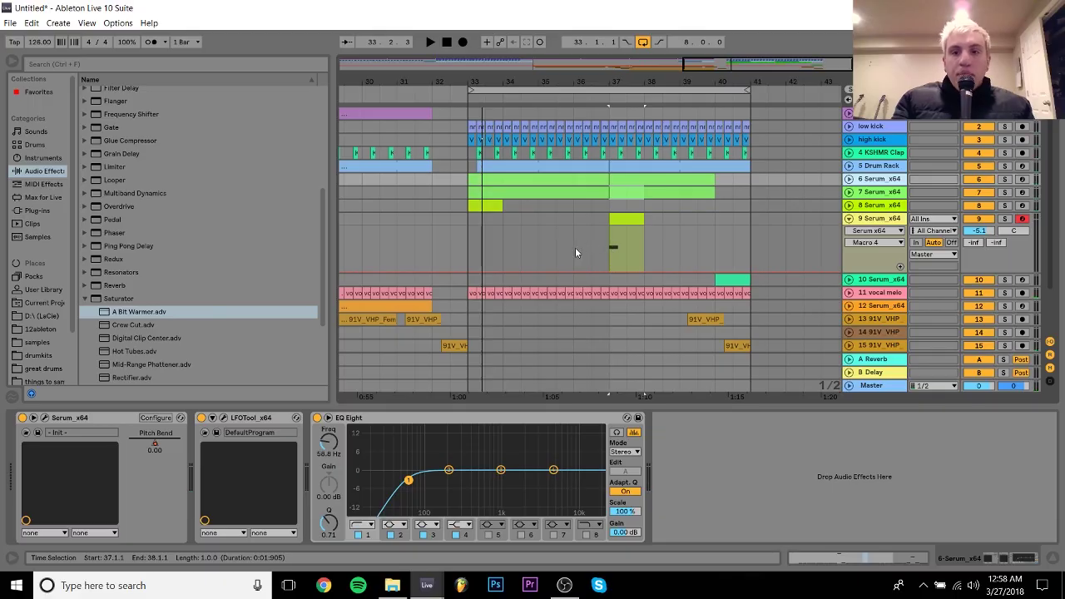
click(488, 205)
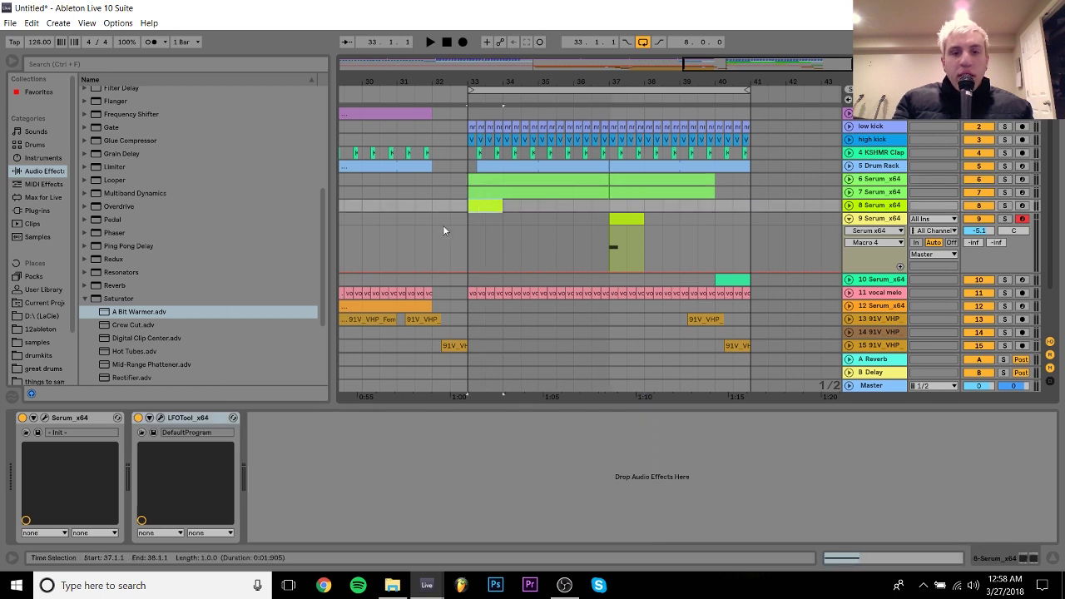
drag(468, 221, 749, 206)
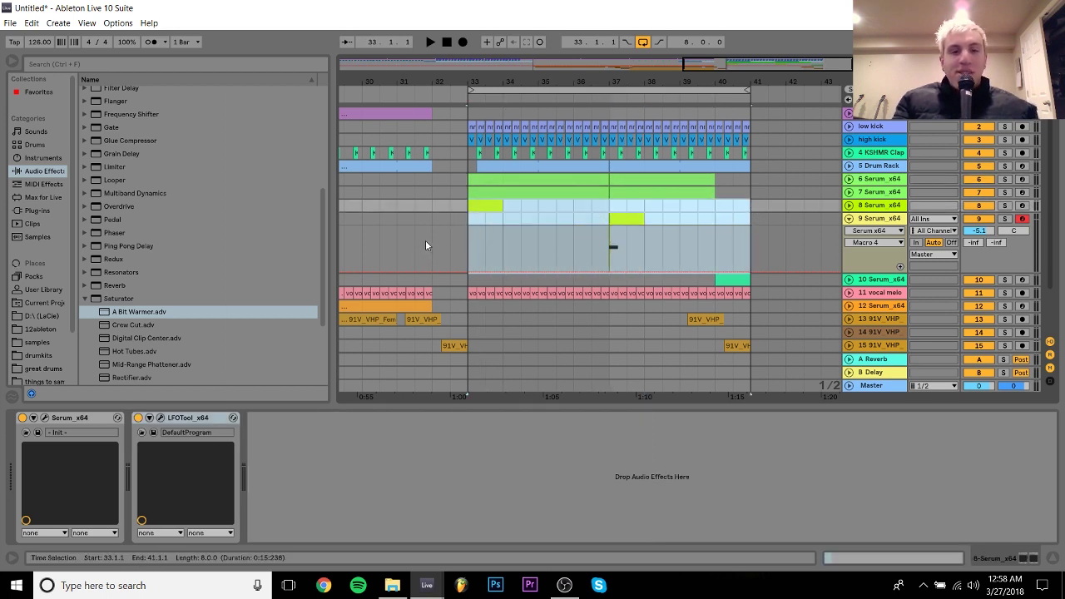
click(483, 208)
click(502, 188)
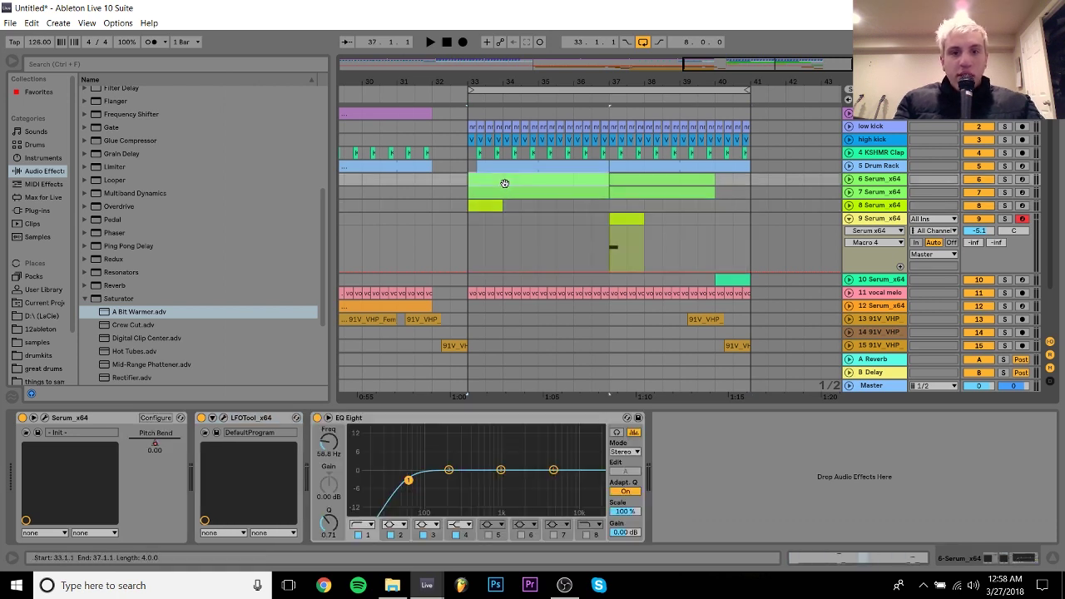
Solo and play the track 6 bassline, and examine its Serum oscillator, warp and effects settings
click(866, 179)
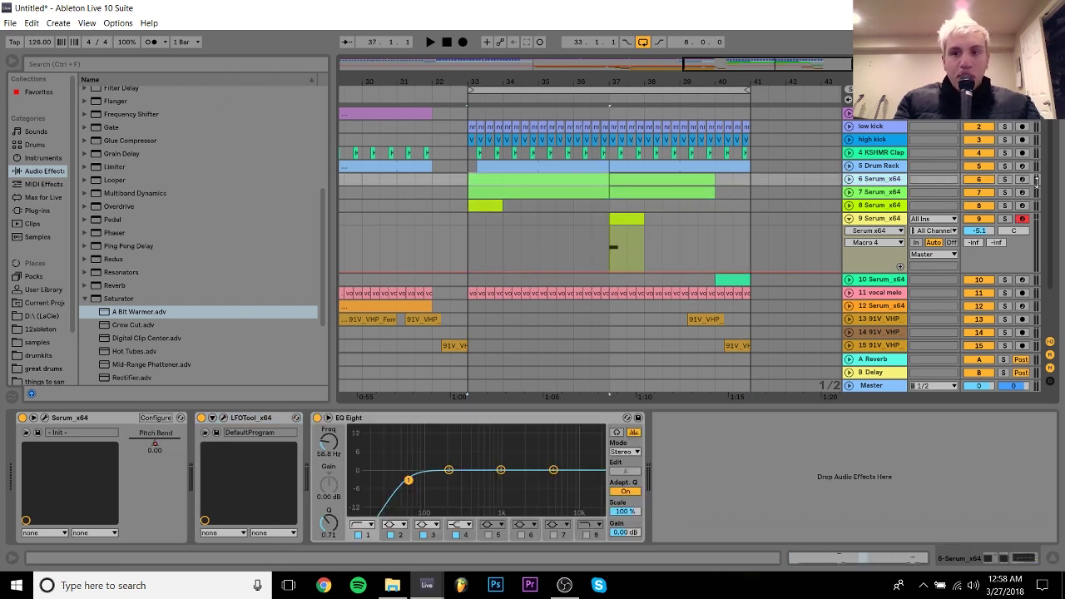
click(1004, 179)
key(space)
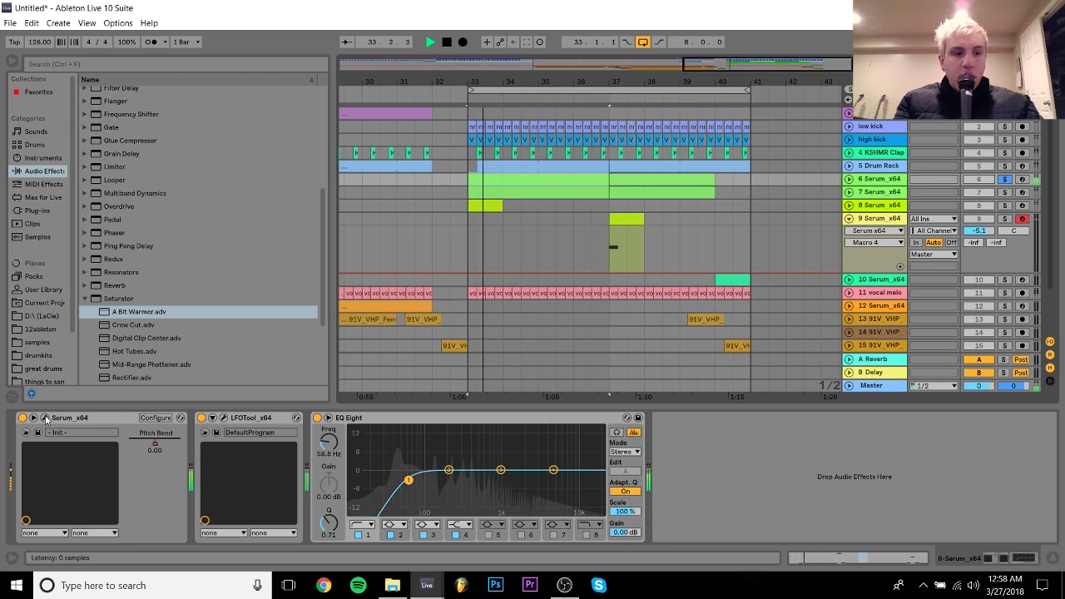
click(45, 417)
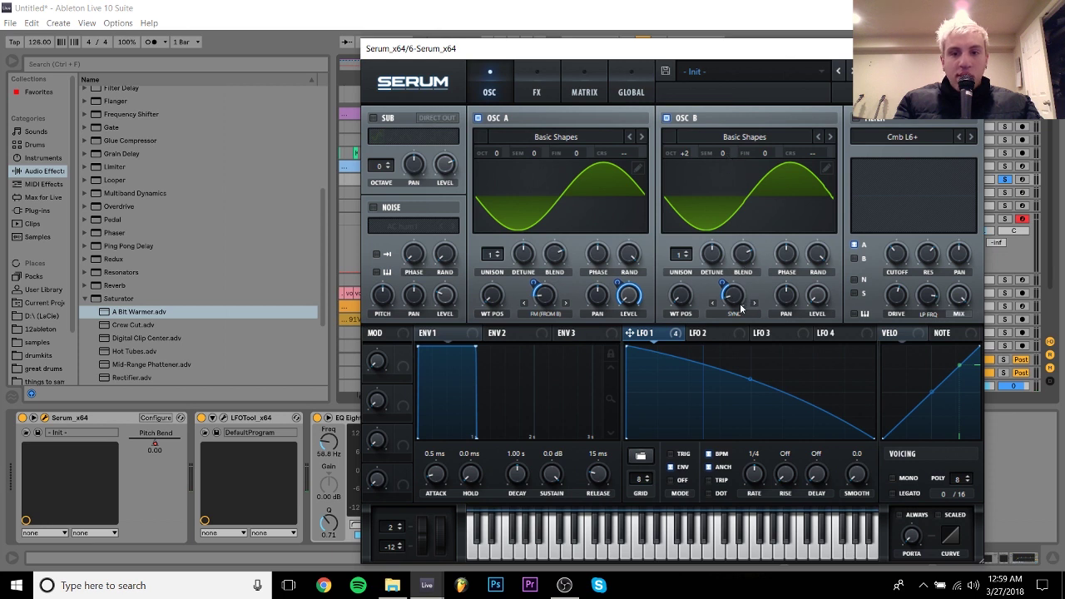
mouse_move(733, 304)
mouse_down()
mouse_move(733, 316)
mouse_move(736, 294)
mouse_move(734, 302)
mouse_up()
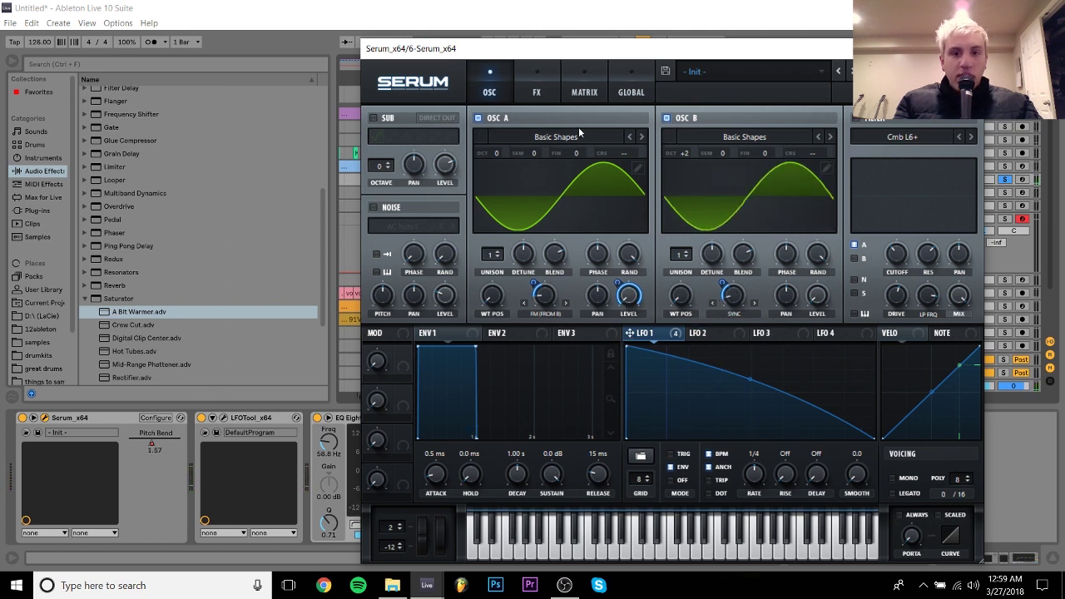
click(539, 91)
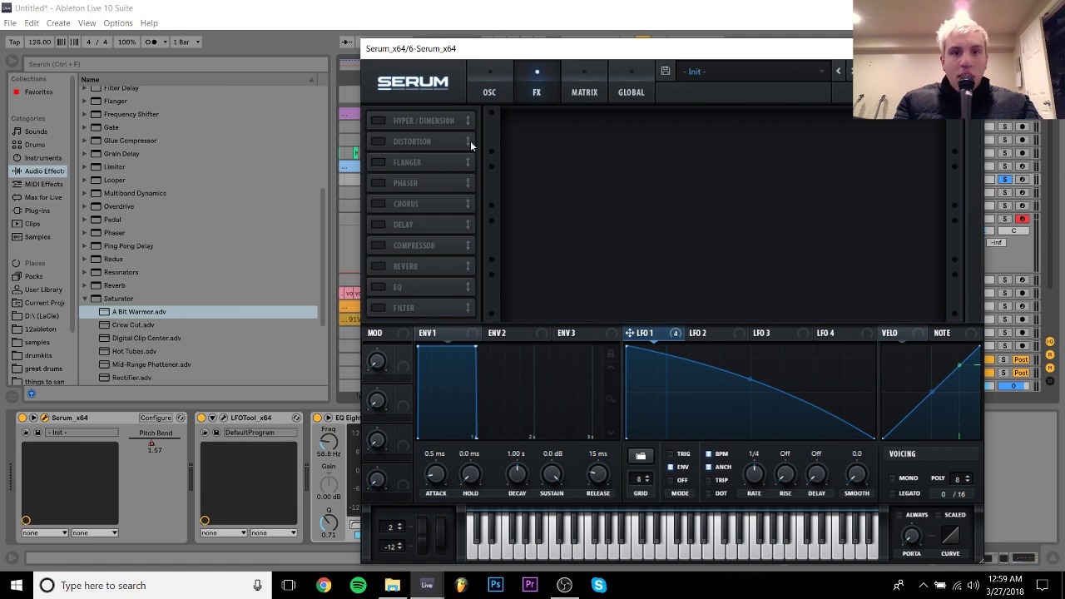
click(970, 48)
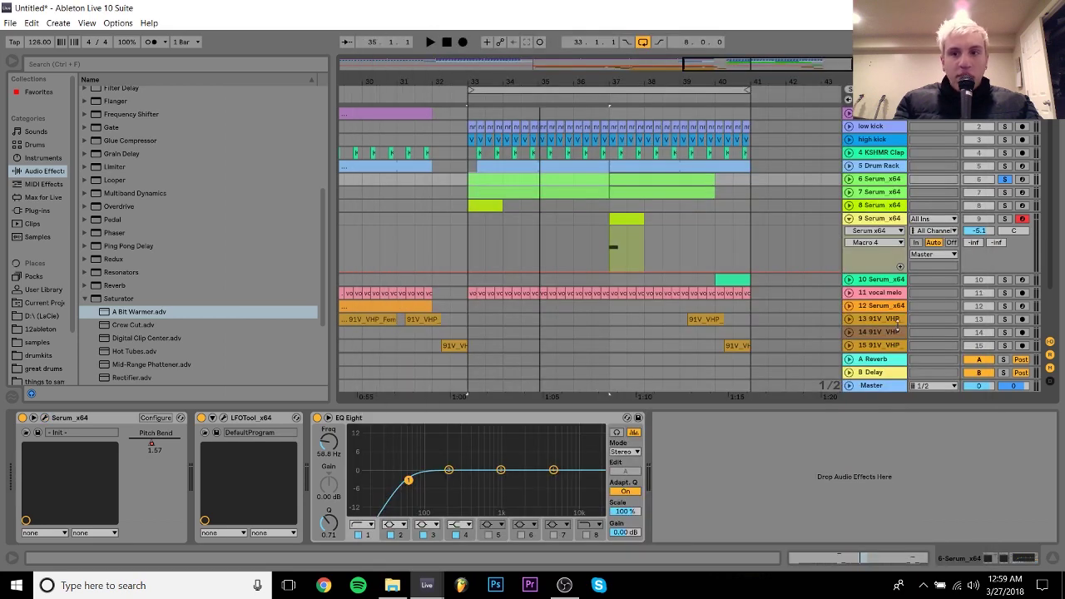
Show the Pitch Bend automation of the track 6 Serum and play the bassline through the bend at bar 35
click(848, 179)
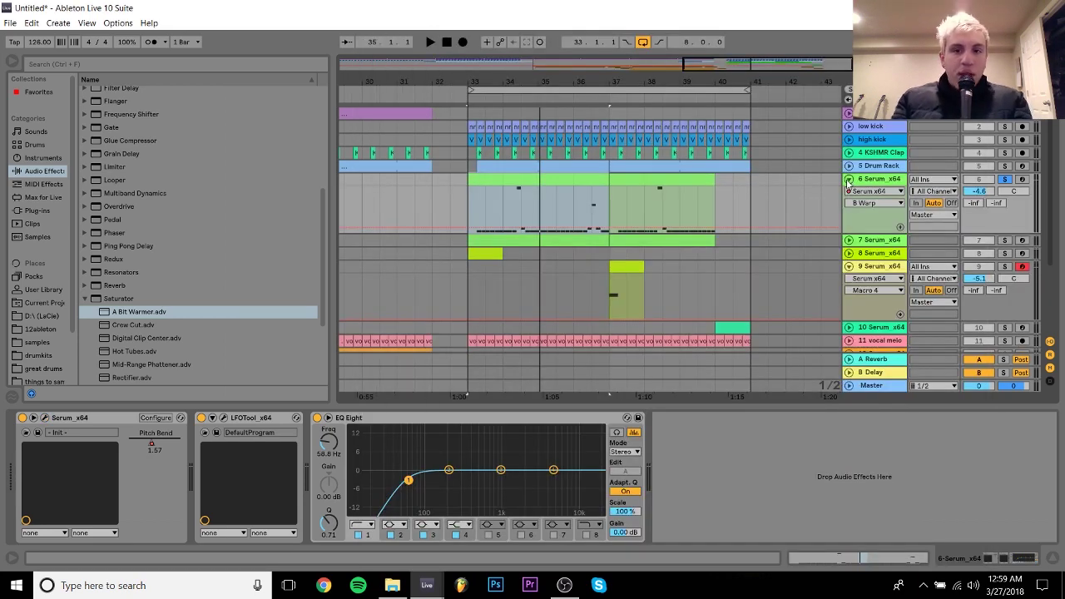
click(860, 204)
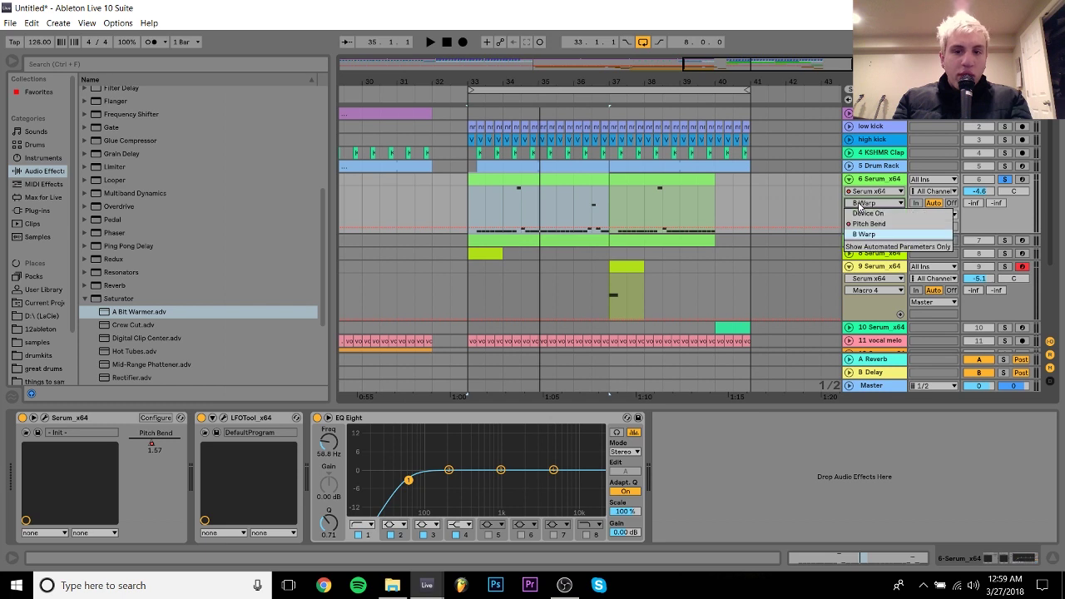
click(534, 205)
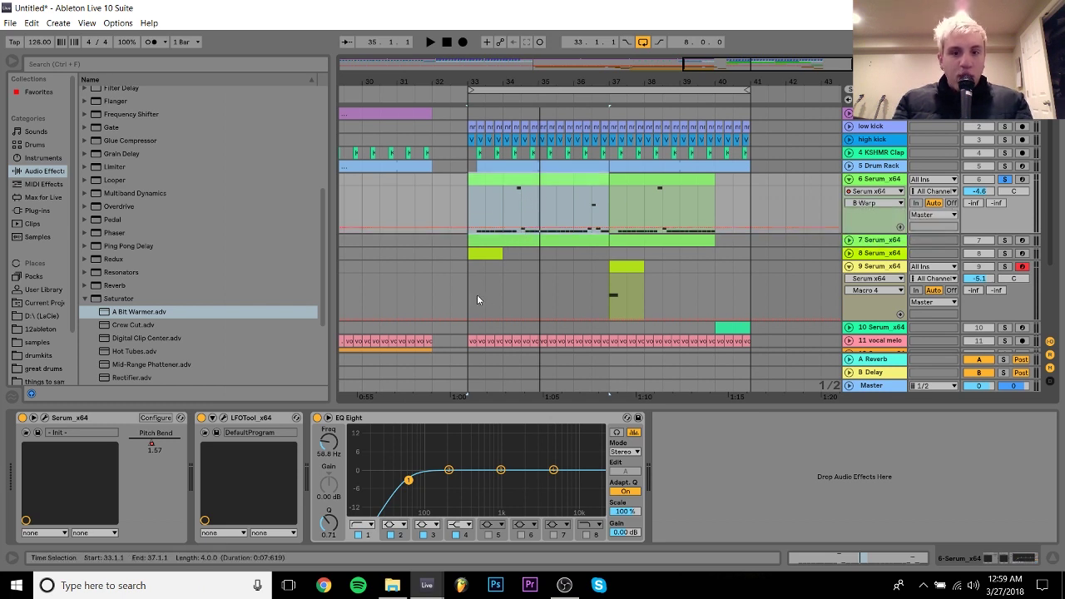
click(540, 203)
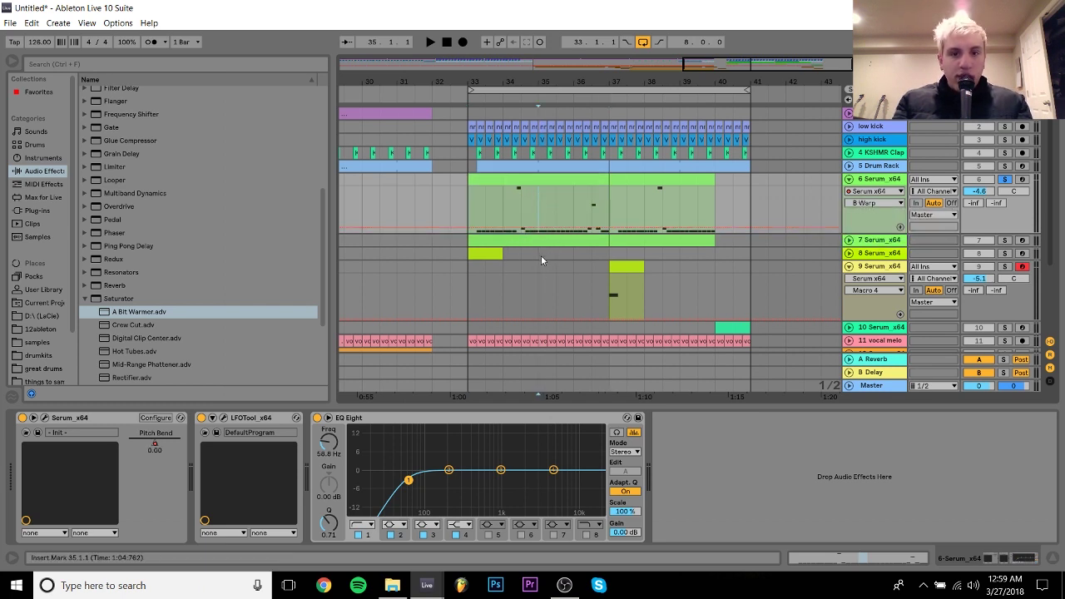
key(plus)
key(plus)
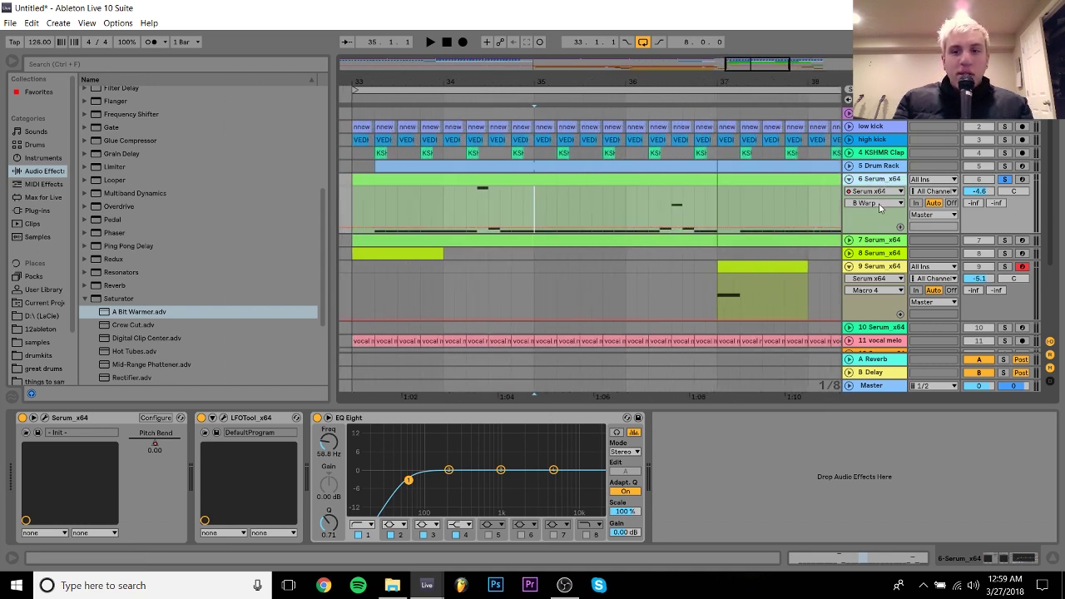
click(880, 207)
click(880, 228)
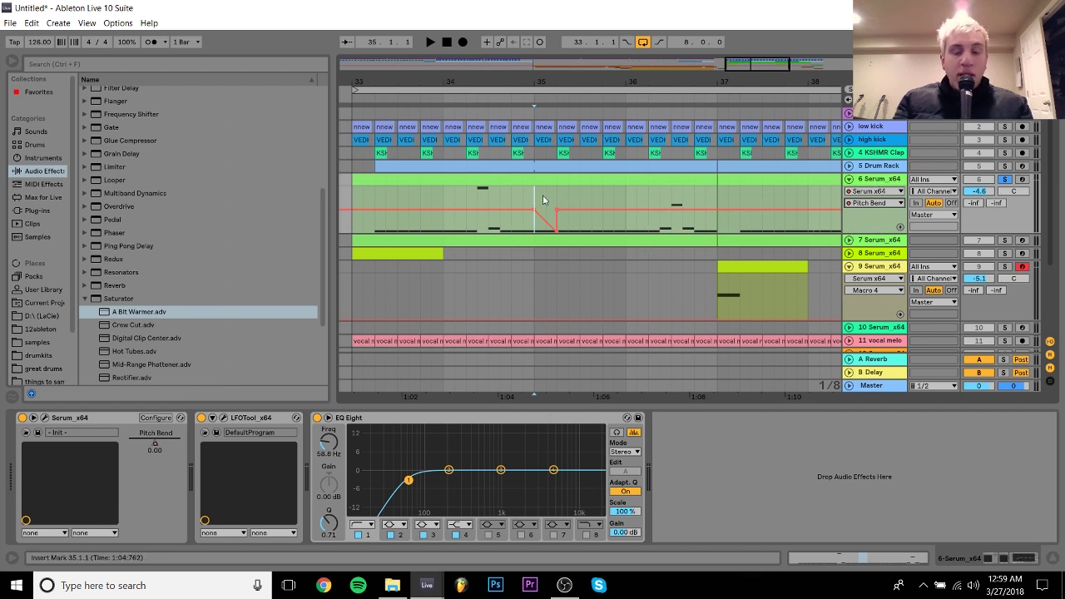
click(500, 198)
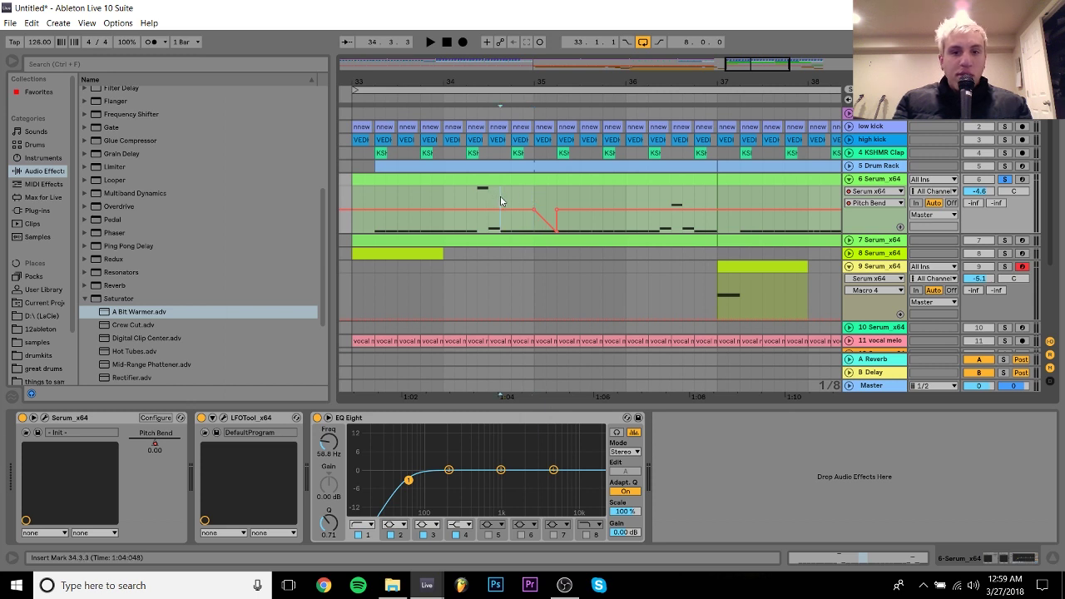
key(space)
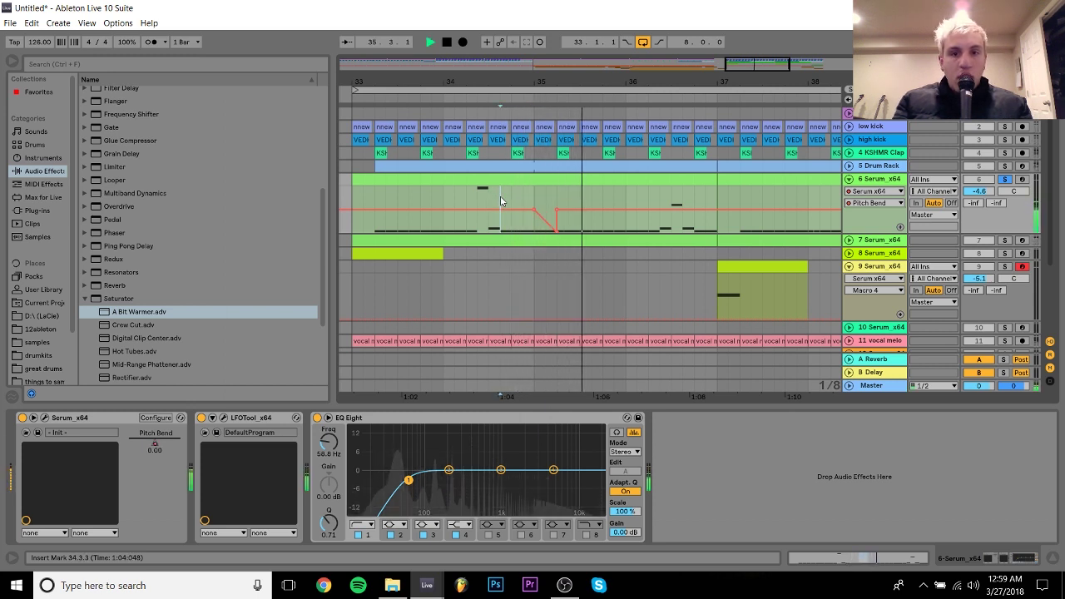
key(space)
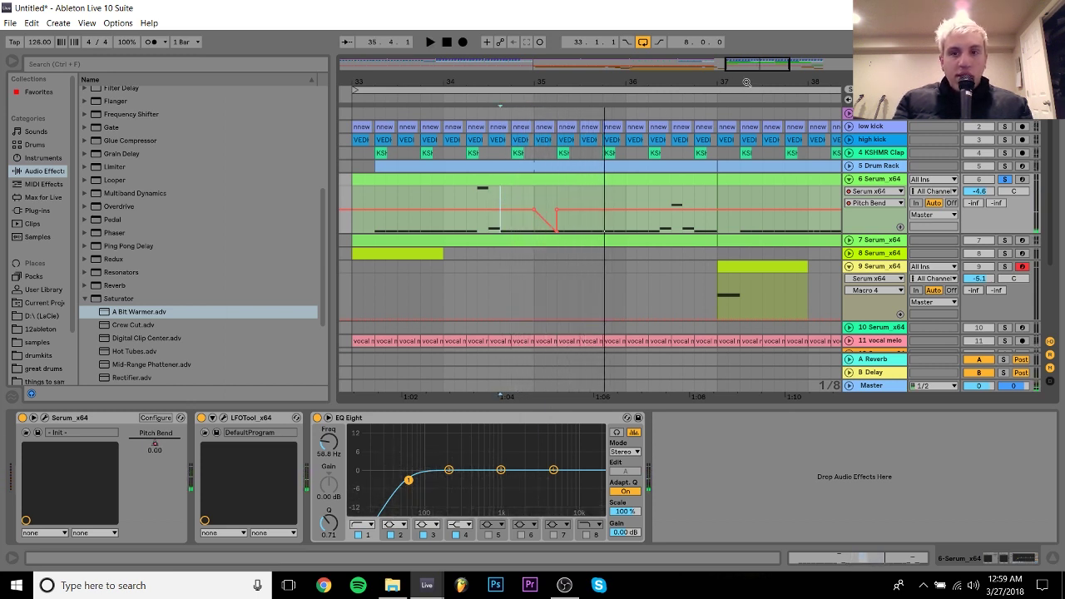
Play the track 6 bassline through its second pitch bend at bar 39
drag(745, 84, 527, 84)
click(682, 201)
key(space)
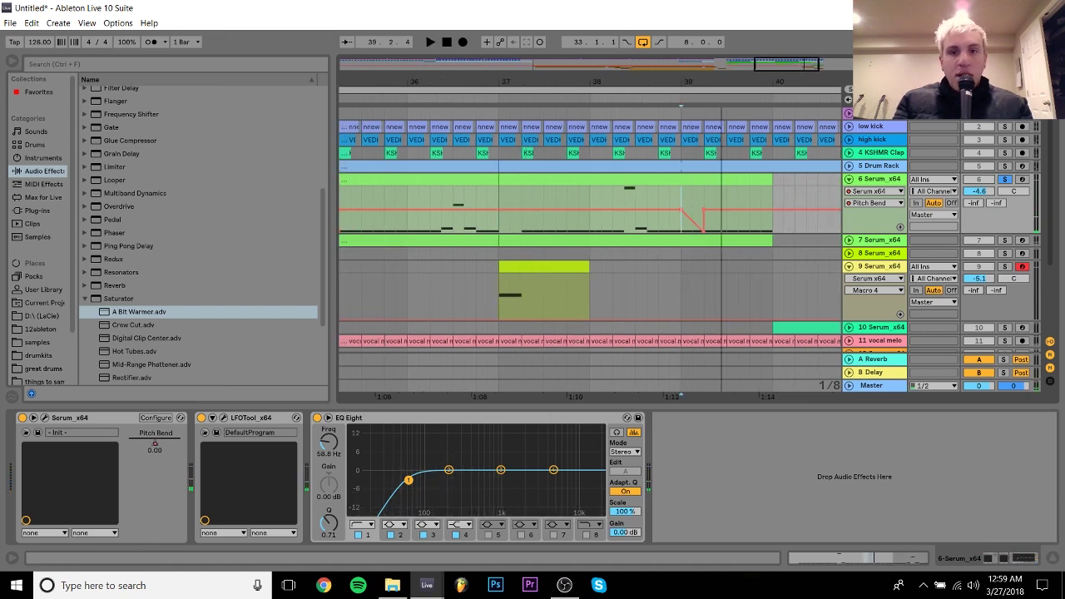
key(minus)
key(minus)
Play the bassline from bar 33 and switch the solo from track 6 to the track 7 layer
click(885, 241)
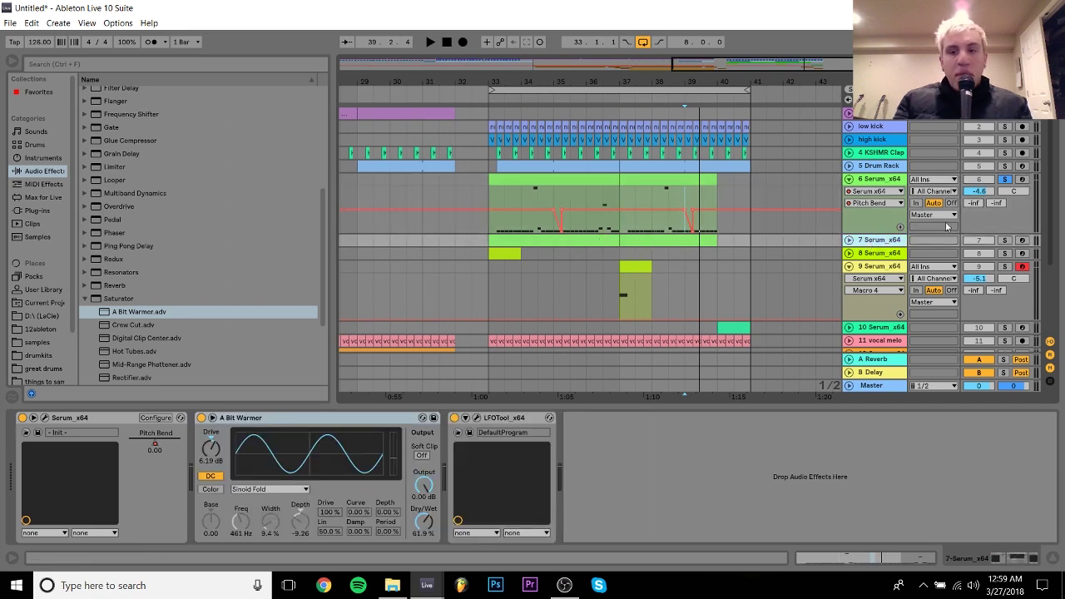
key(space)
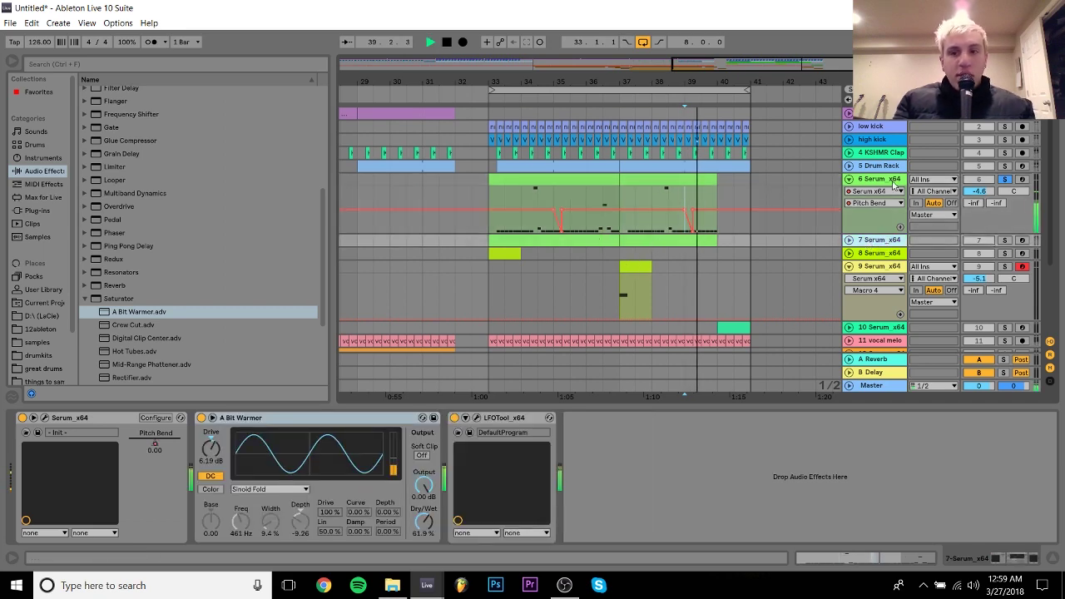
click(530, 173)
click(531, 174)
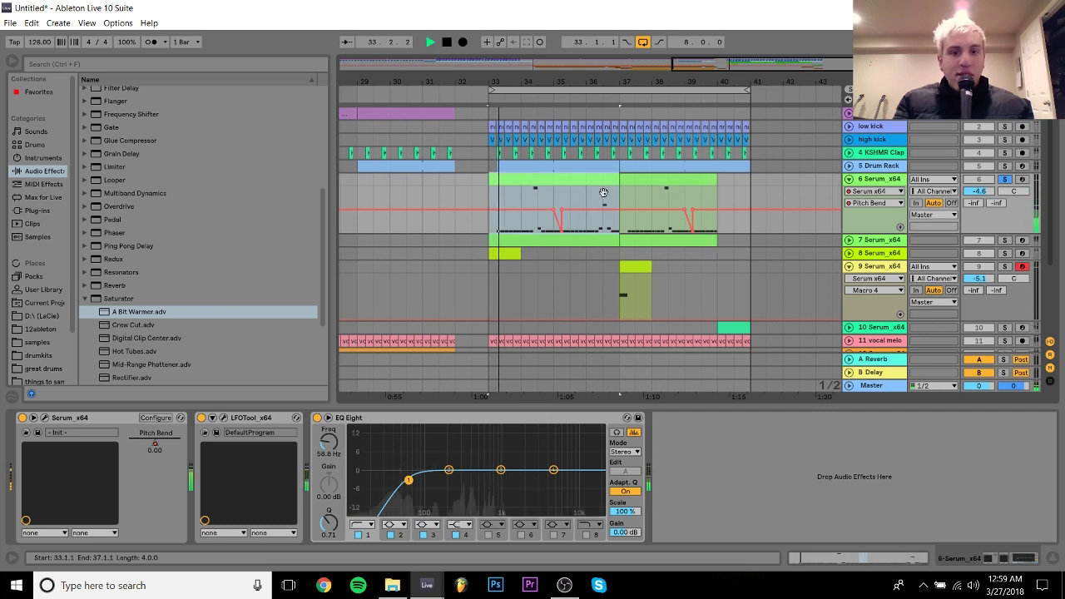
click(1005, 240)
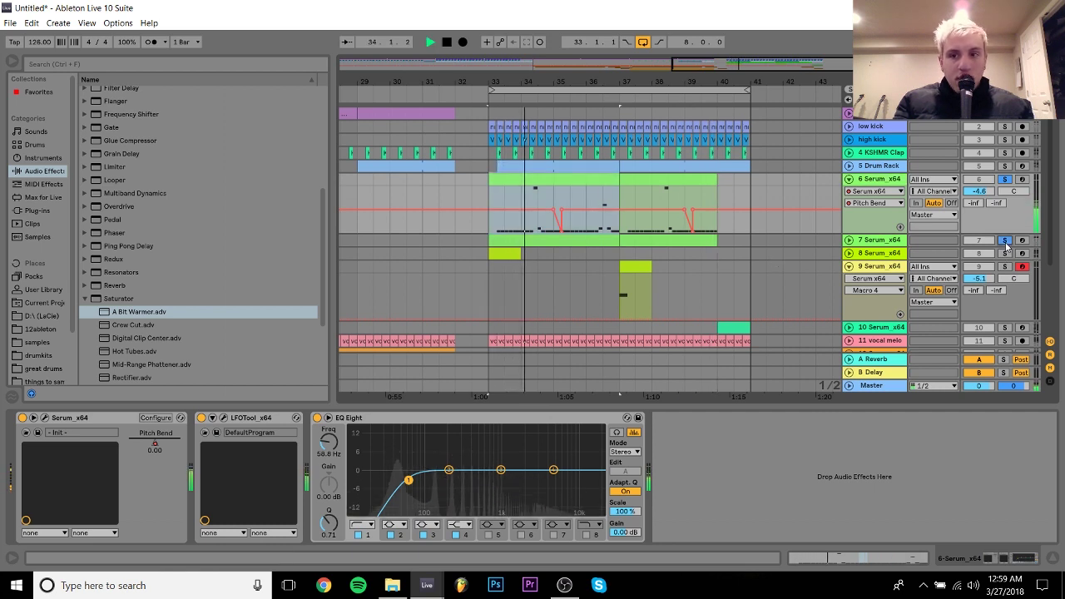
click(1006, 179)
click(929, 240)
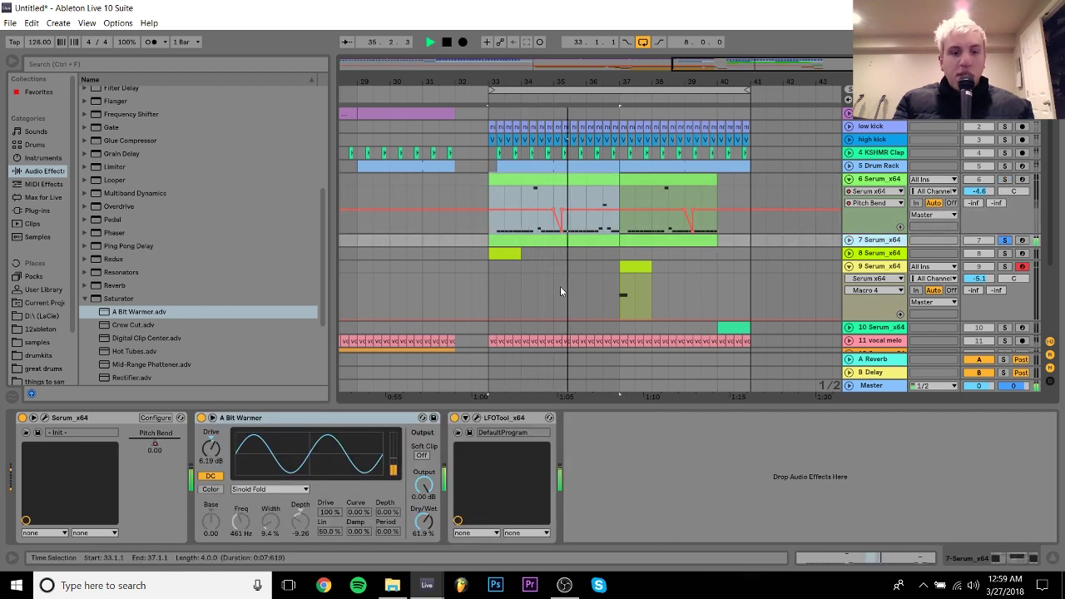
key(space)
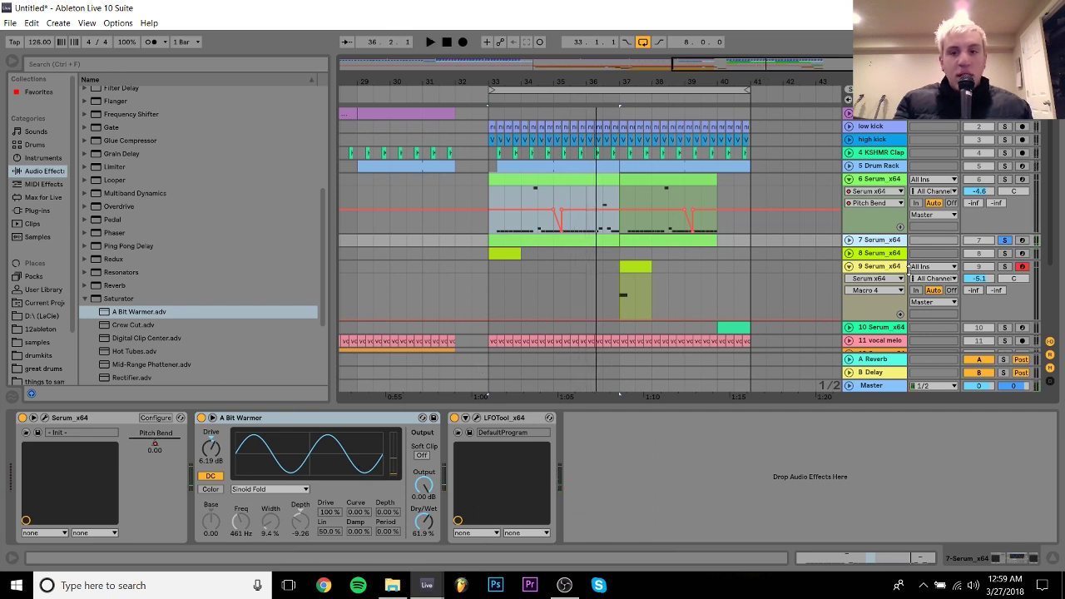
Show the Pitch Bend automation of the track 7 Serum and examine its oscillator settings
click(848, 240)
click(863, 251)
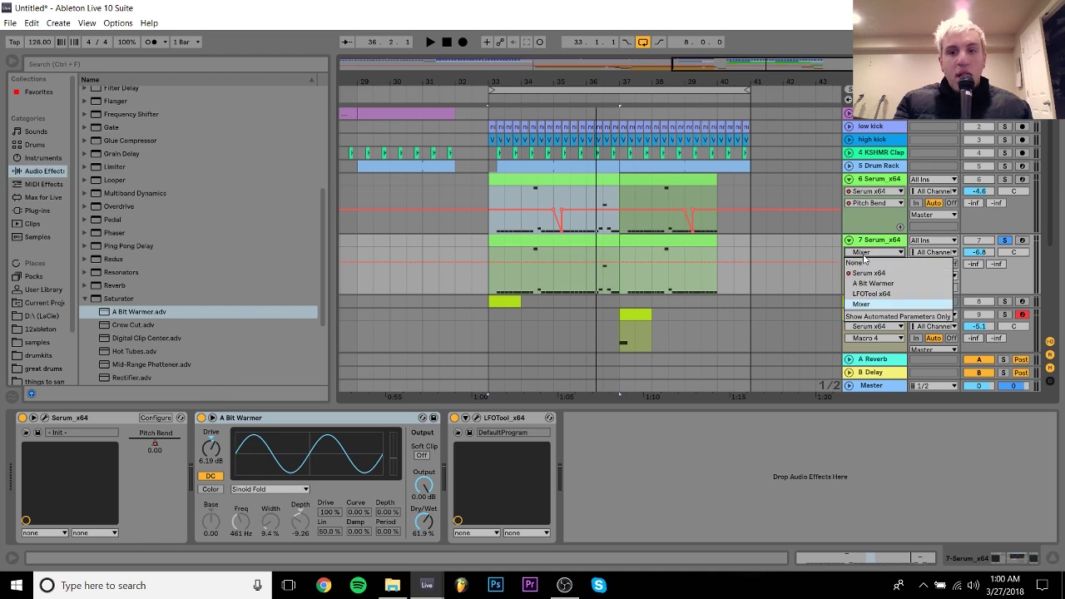
click(867, 265)
click(870, 264)
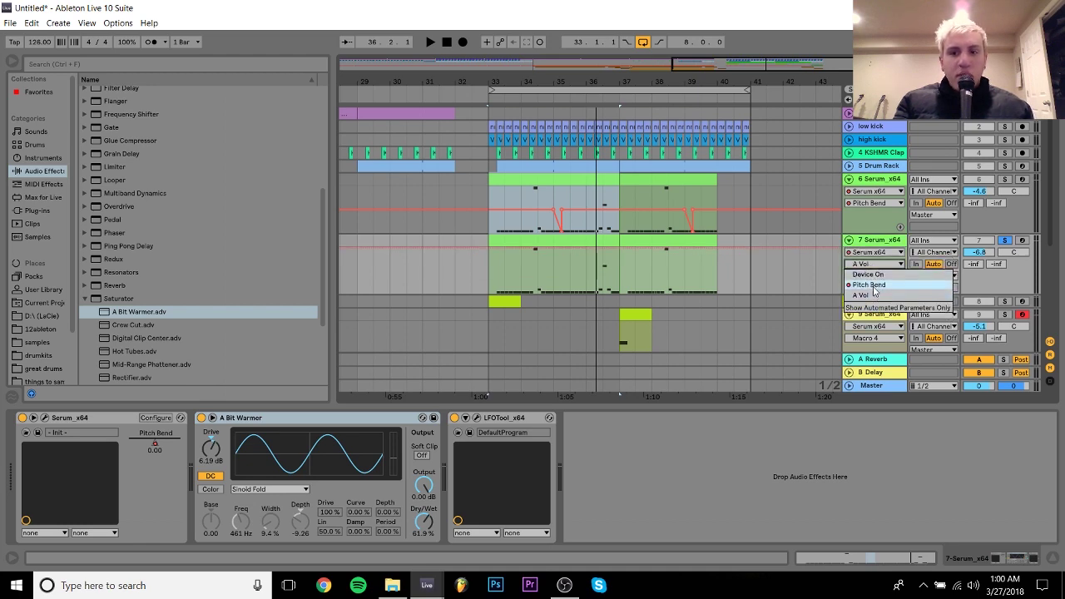
click(868, 284)
click(44, 417)
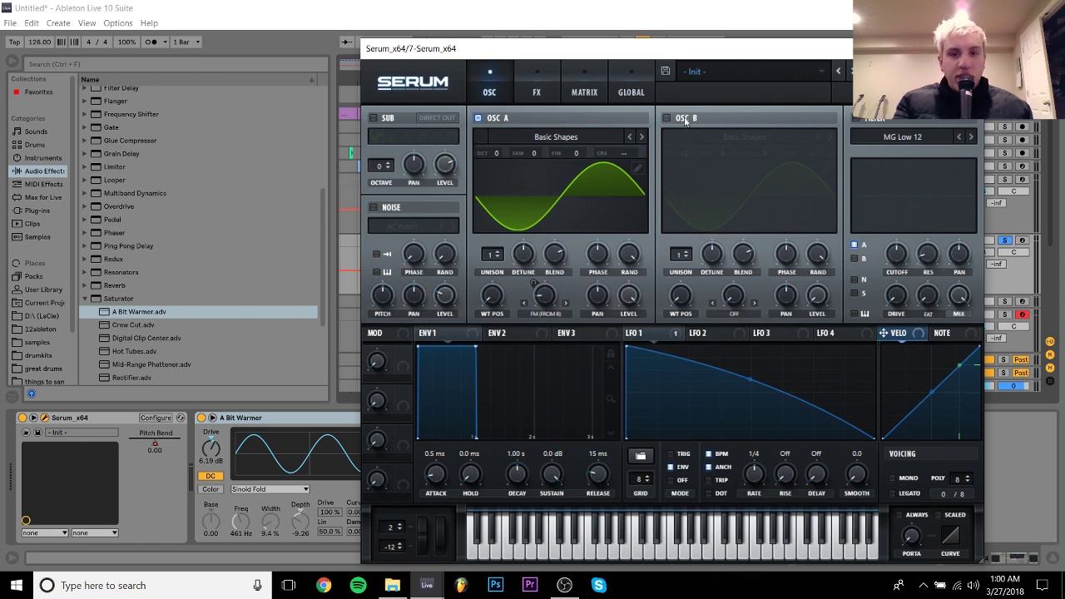
click(971, 48)
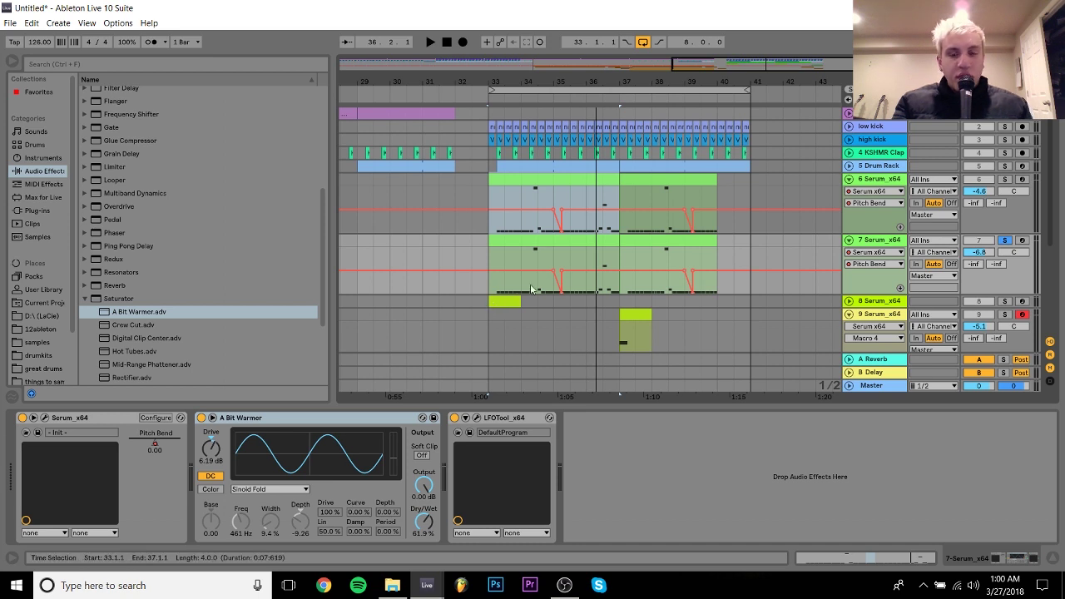
Unsolo tracks 6 and 7 during playback from bar 33 and collapse both track lanes
key(space)
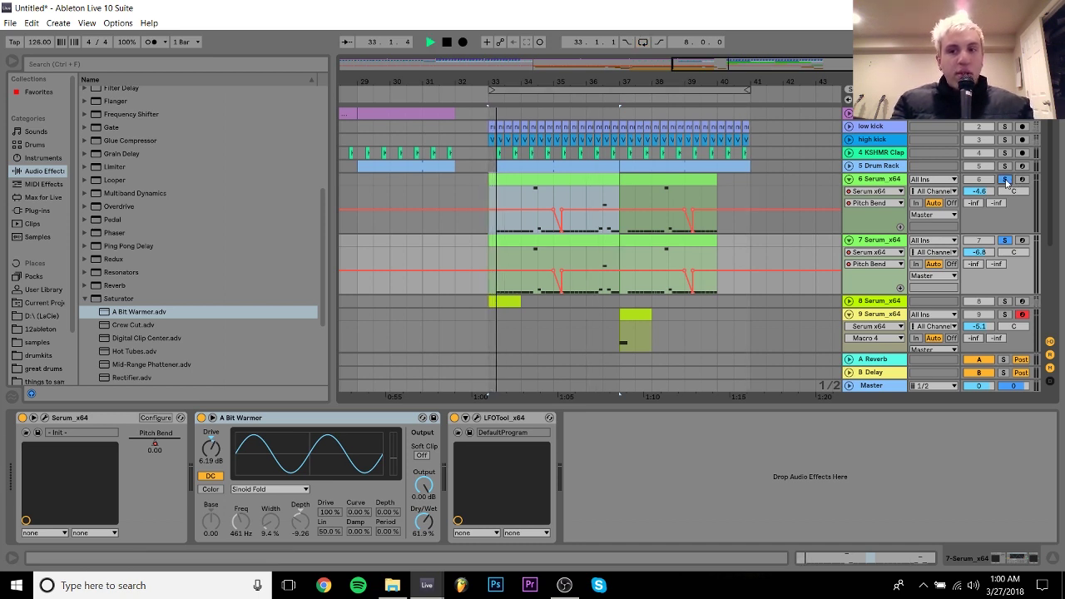
click(1004, 241)
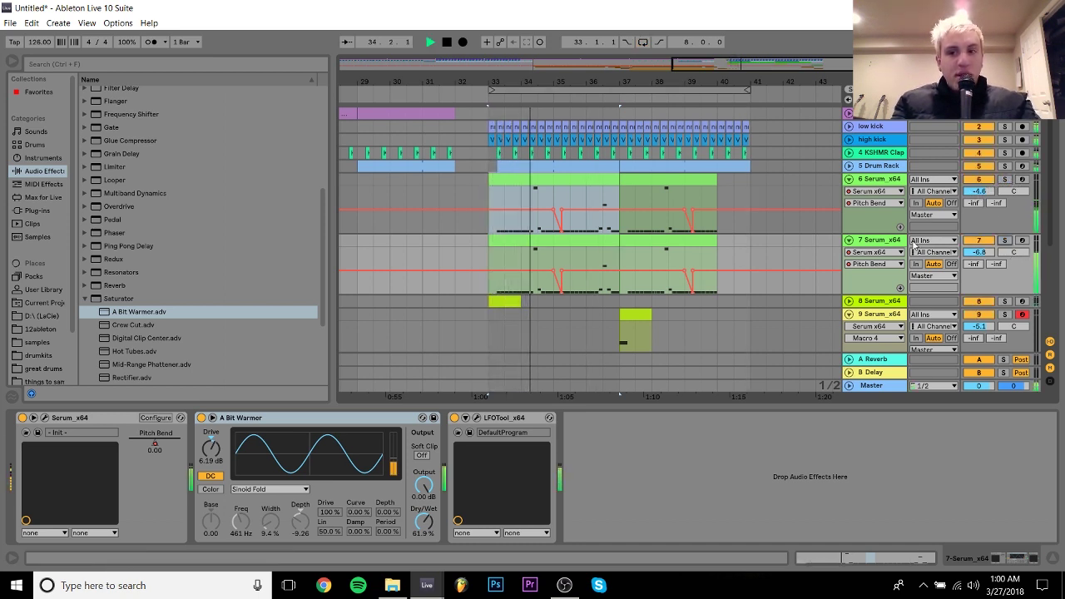
click(848, 240)
click(849, 179)
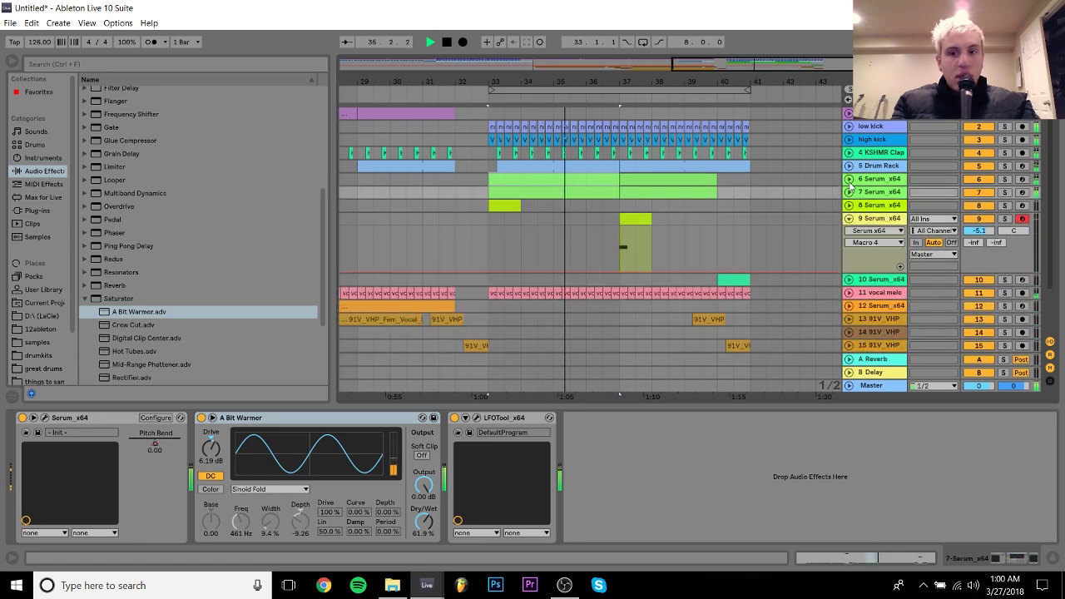
Lower the track 7 volume to -7.2, stop playback and turn the arrangement loop back on
click(849, 192)
drag(981, 205, 980, 208)
key(space)
key(ctrl+l)
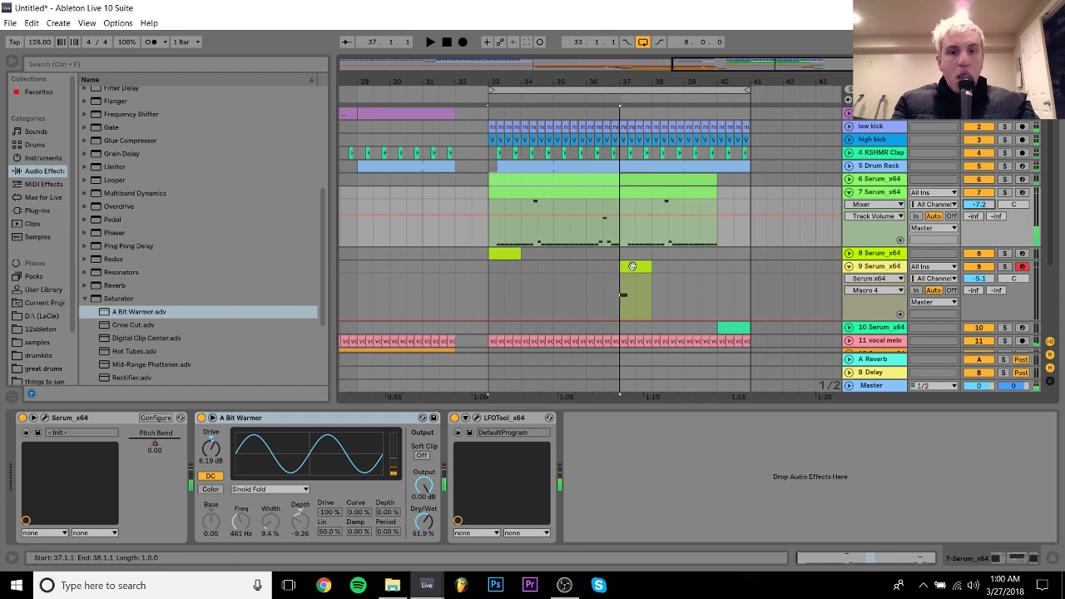
Play the track 9 clip at bar 37 and the track 8 clip at bar 33
click(633, 266)
click(632, 266)
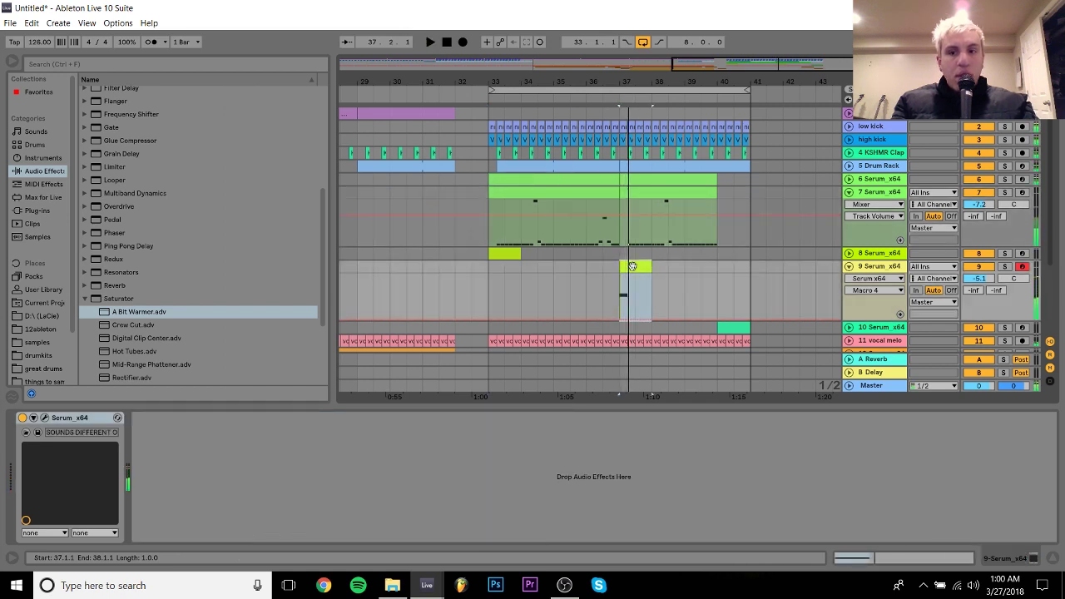
click(848, 253)
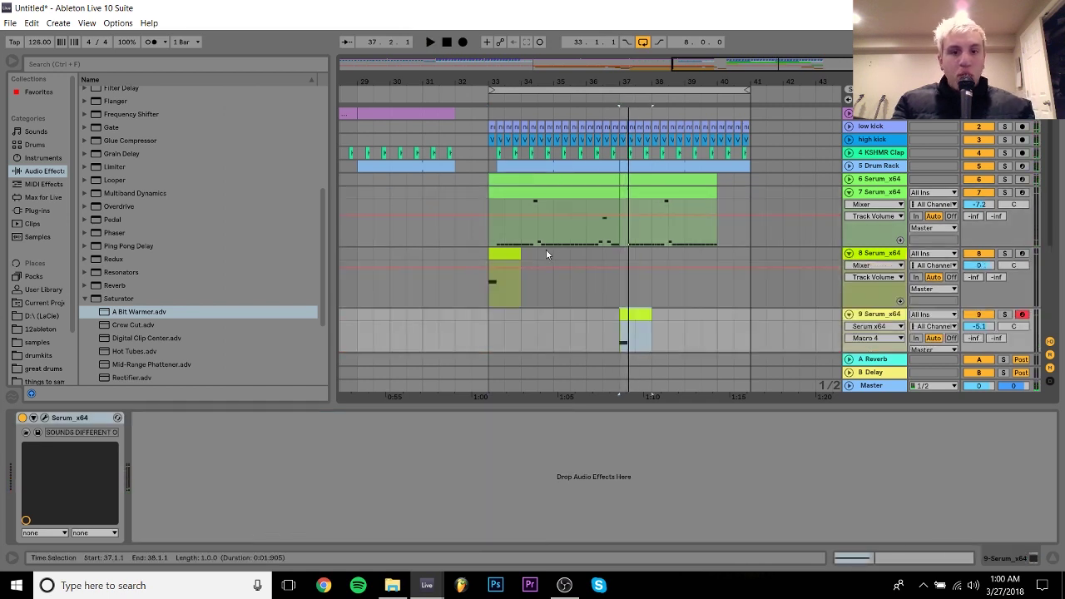
click(508, 254)
key(space)
key(space)
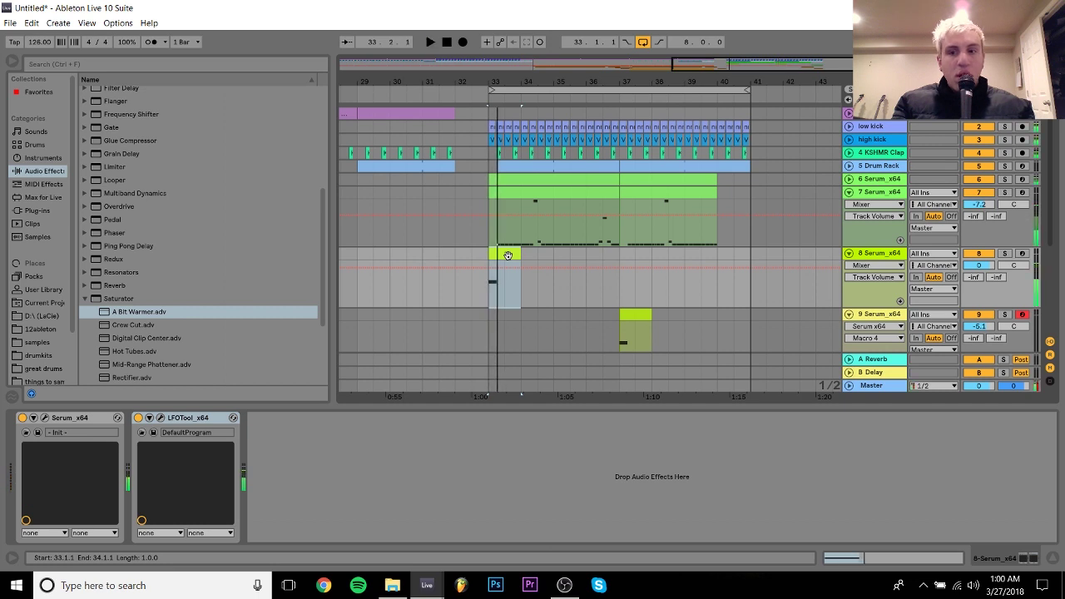
Solo track 8 and examine its Serum oscillators and the wavetable categories of Osc A
click(1004, 253)
click(884, 254)
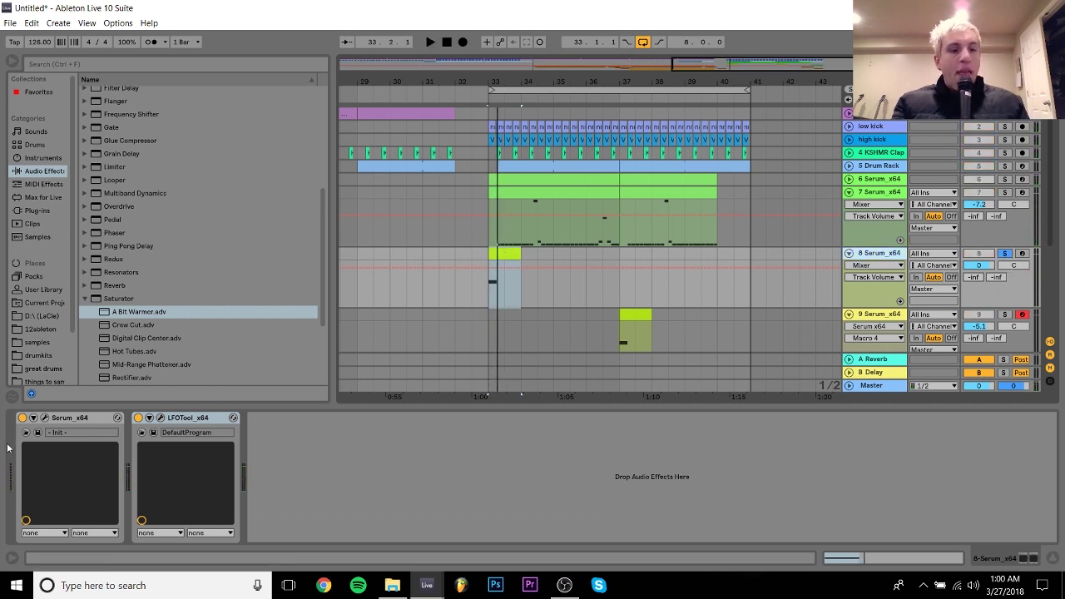
click(44, 417)
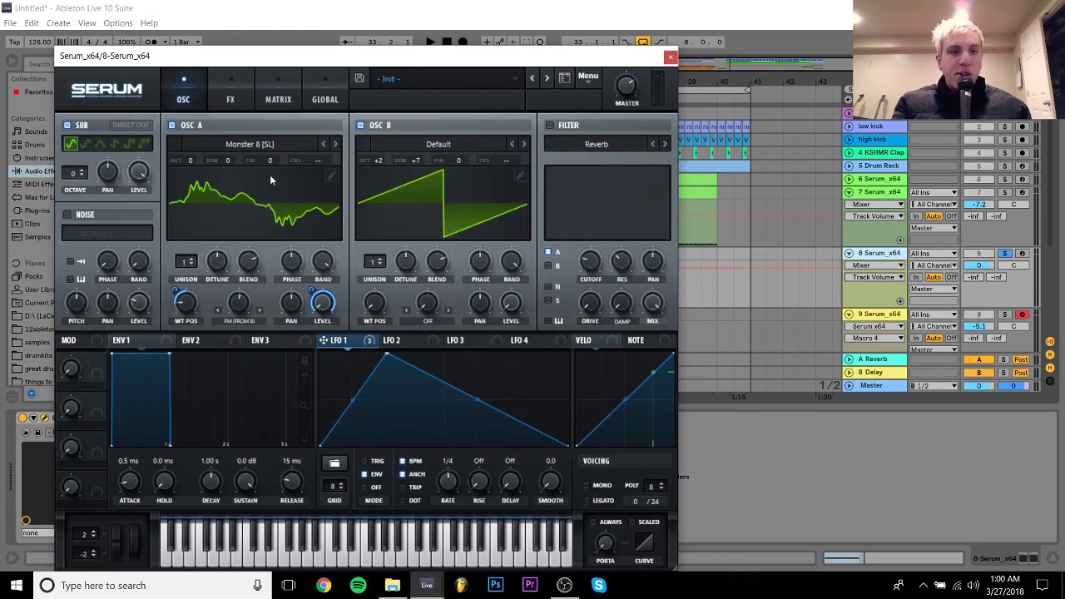
click(228, 146)
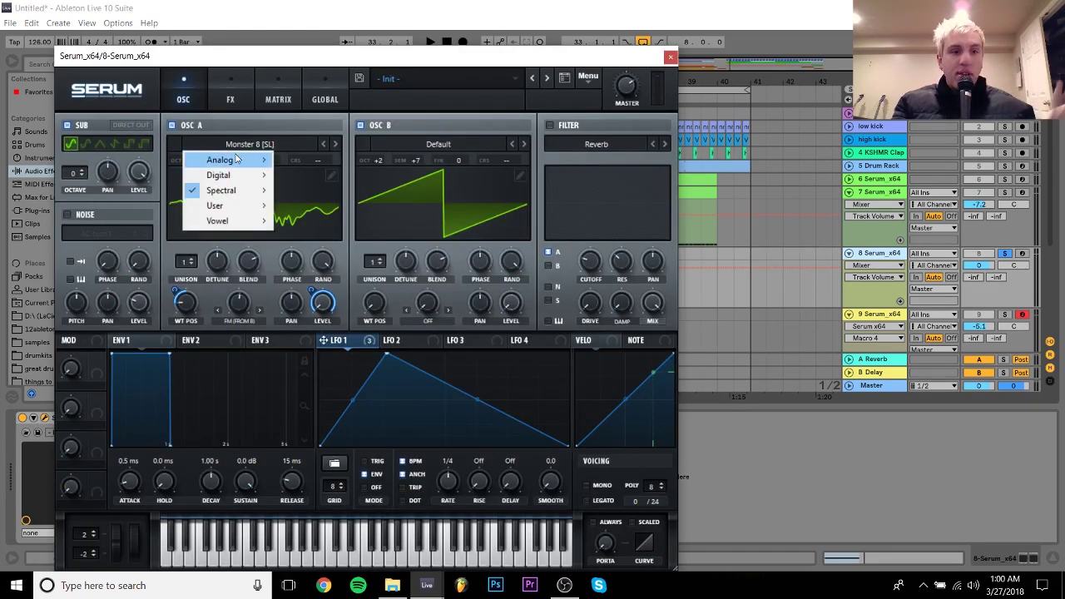
mouse_move(236, 191)
click(243, 119)
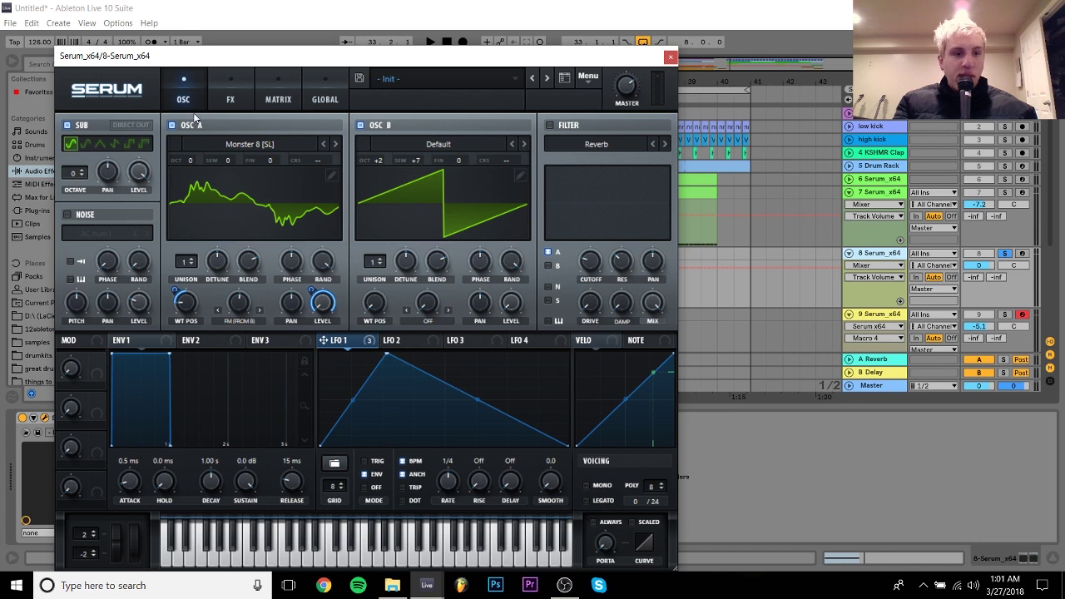
Compare the track 8 Serum sound with the Sub oscillator off and on, and examine its Distortion effect
click(82, 133)
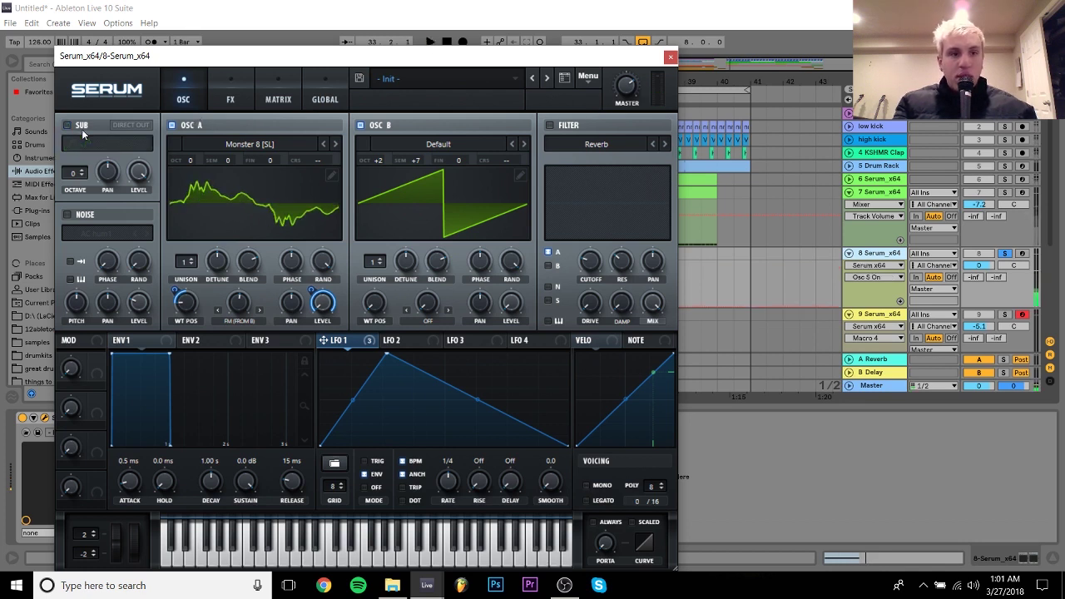
click(83, 133)
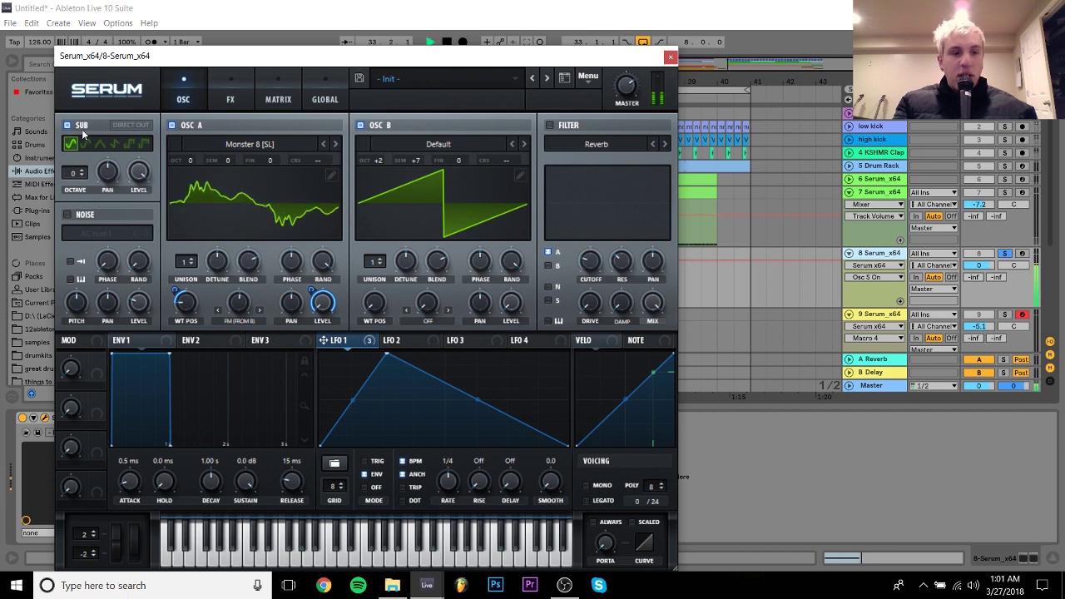
click(231, 101)
click(198, 88)
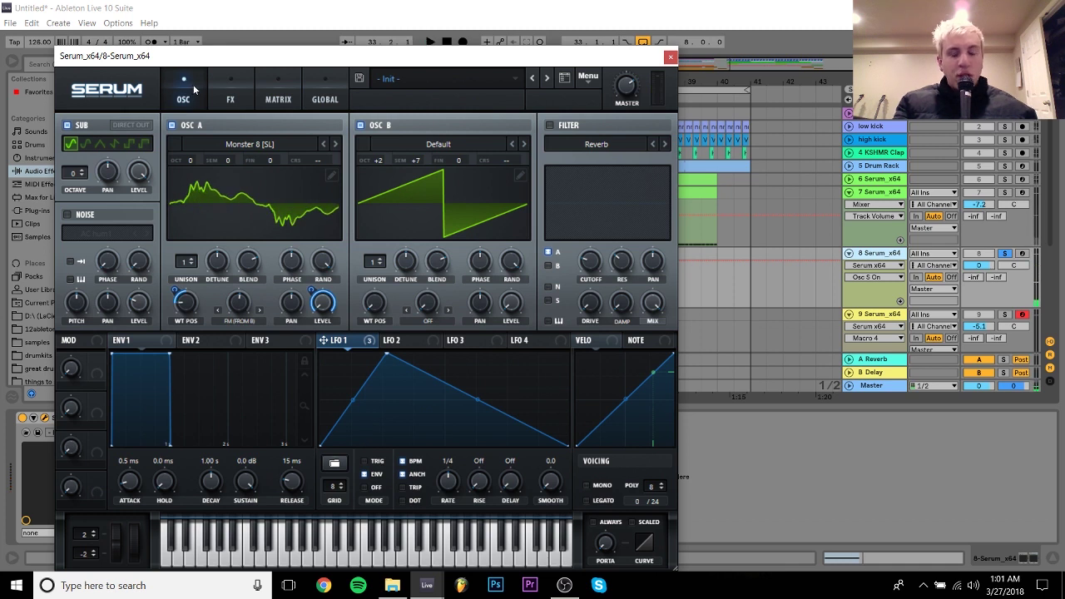
click(229, 99)
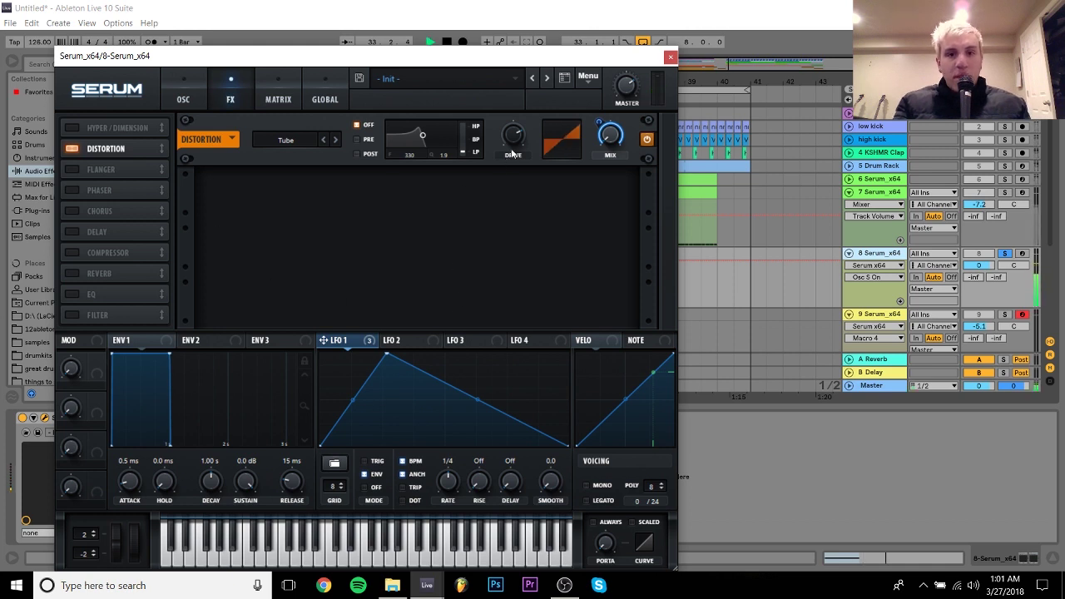
Remove all modulators from the Distortion mix of the track 8 Serum and play the sound without them
right_click(610, 146)
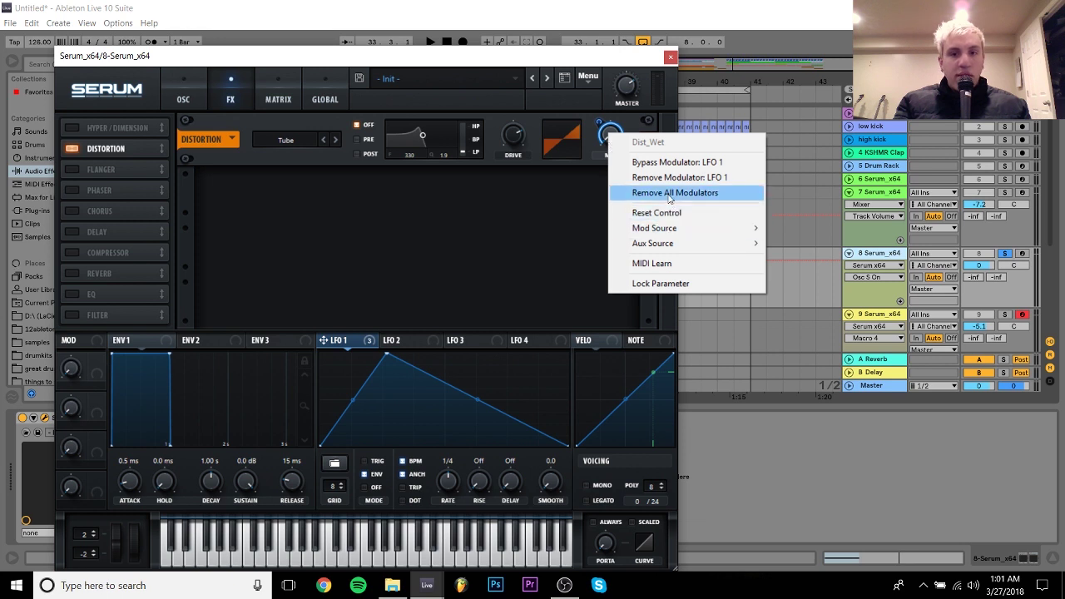
click(632, 190)
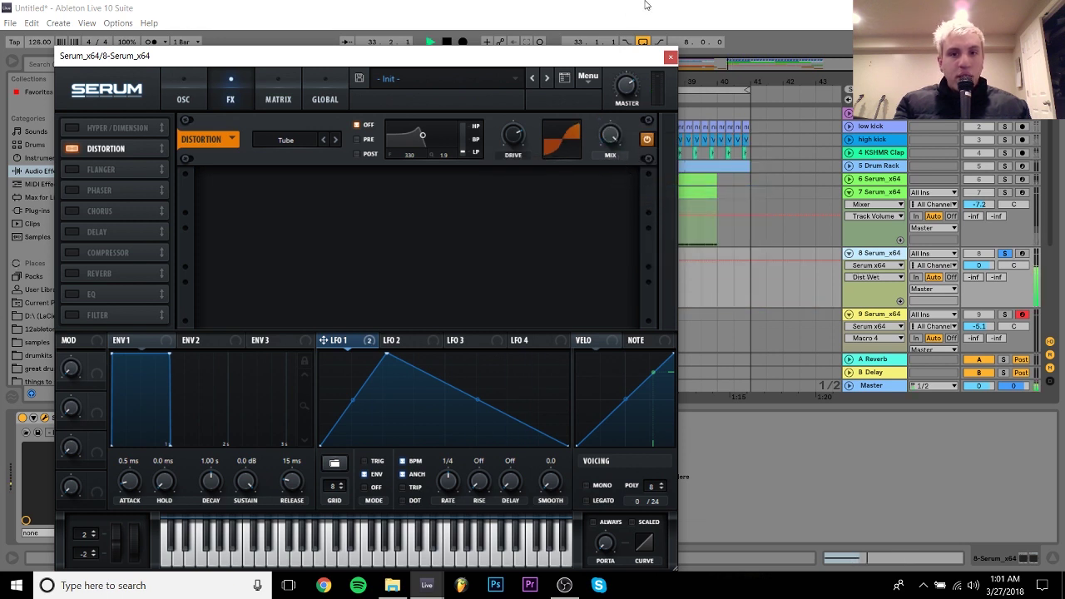
key(space)
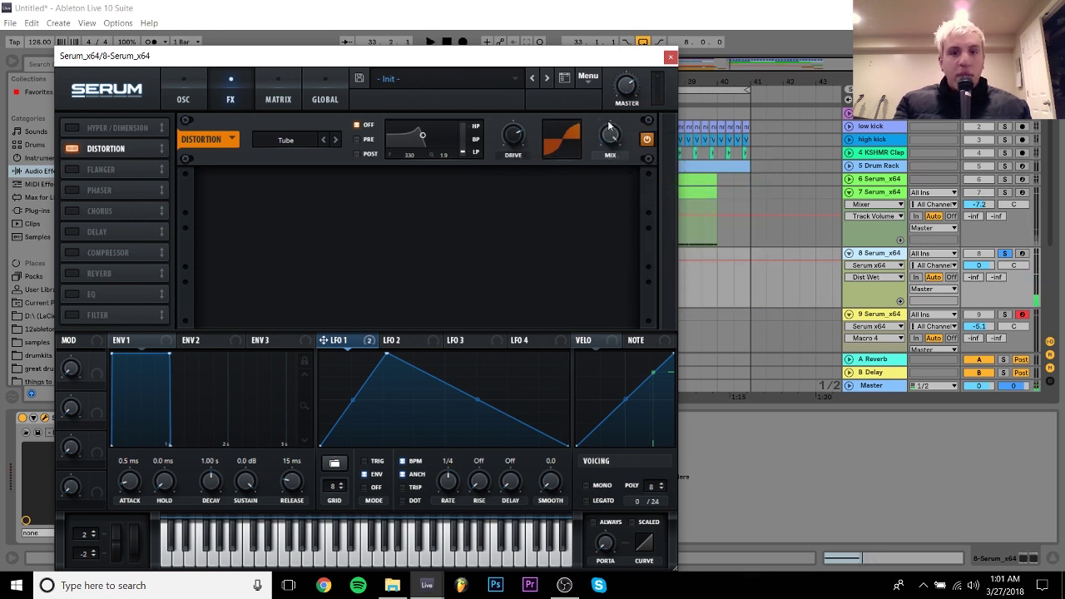
Assign LFO 1 to Dist_Wet at full amount in the track 8 Serum modulation matrix and close the plugin
click(287, 99)
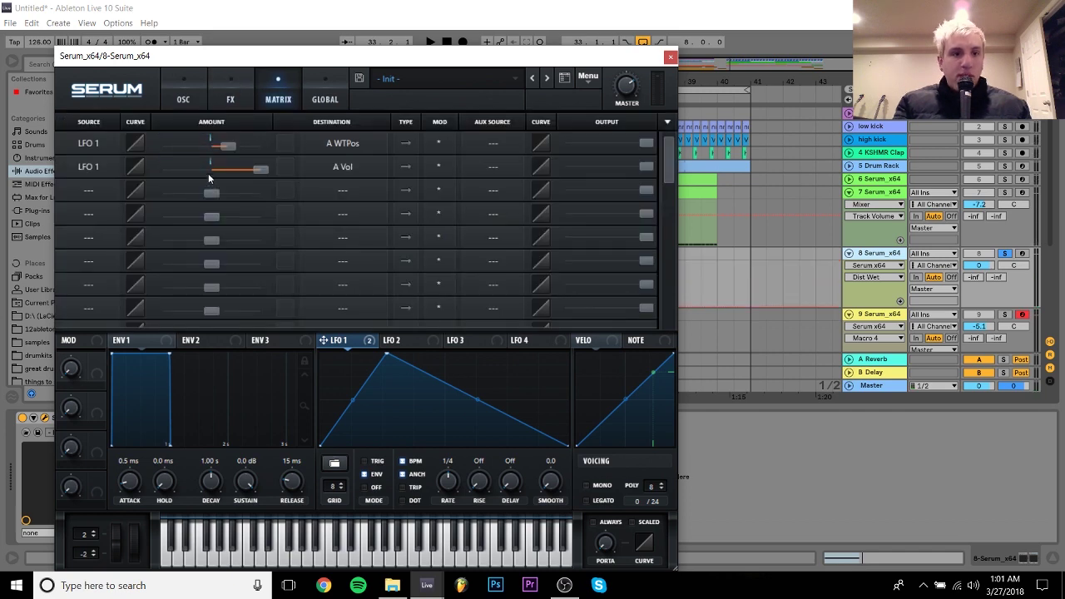
click(109, 193)
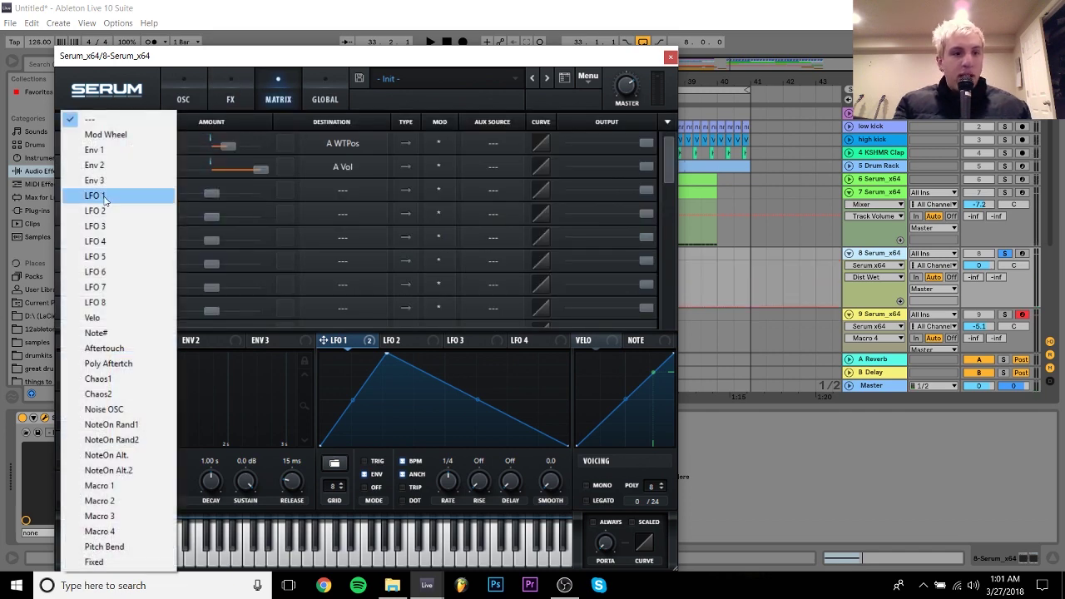
click(116, 197)
click(356, 193)
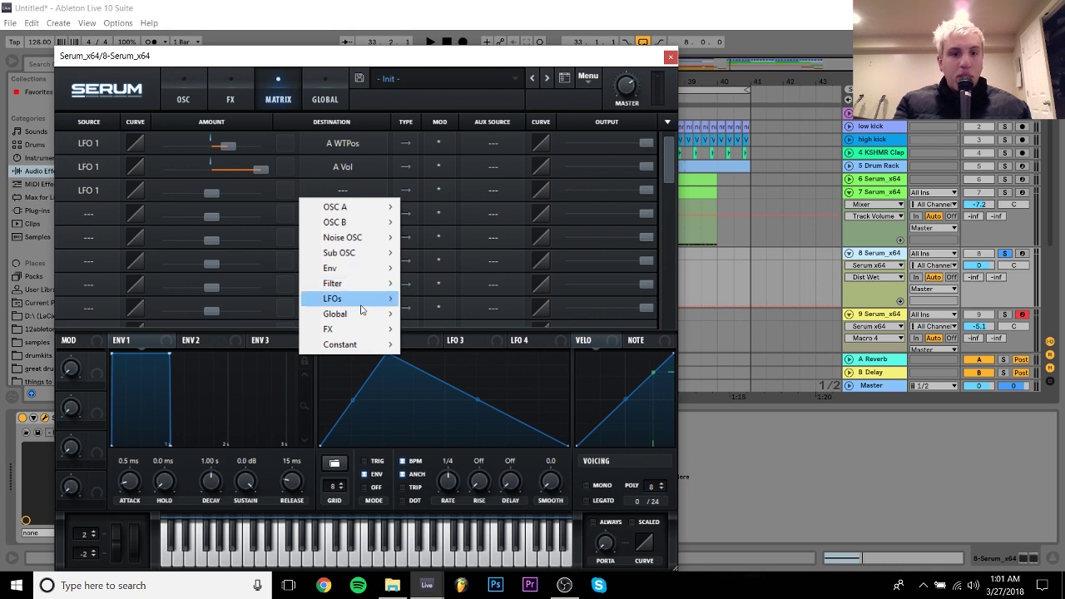
mouse_move(369, 328)
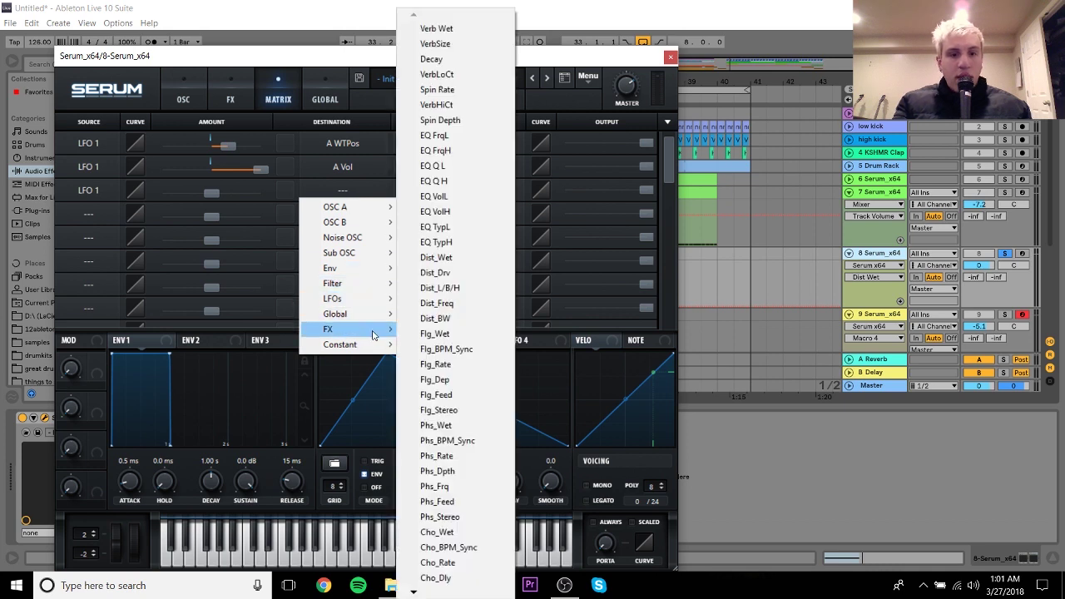
click(449, 259)
drag(211, 193, 261, 193)
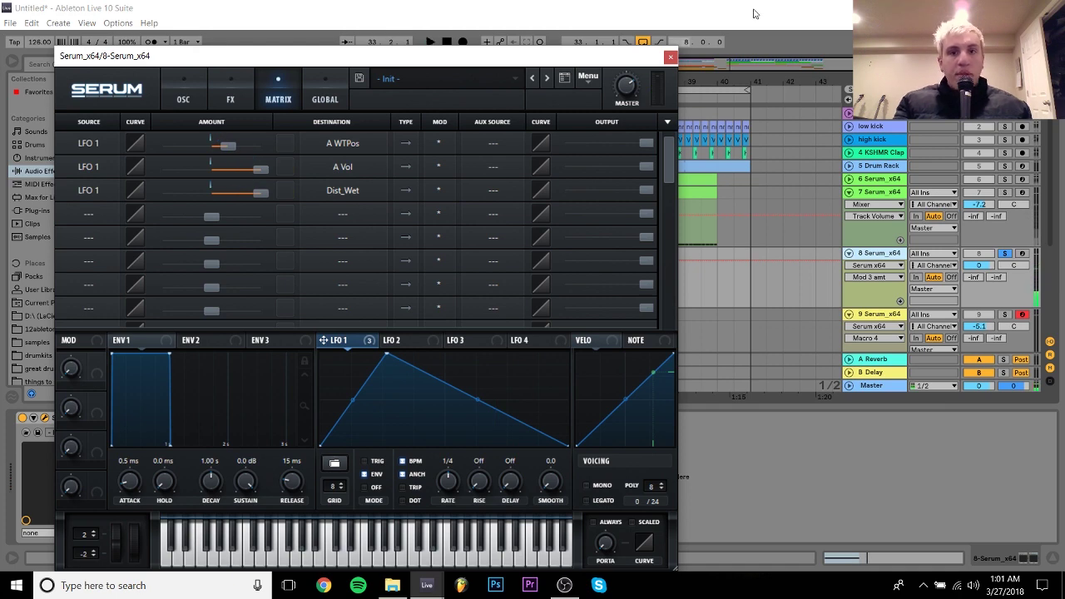
click(669, 57)
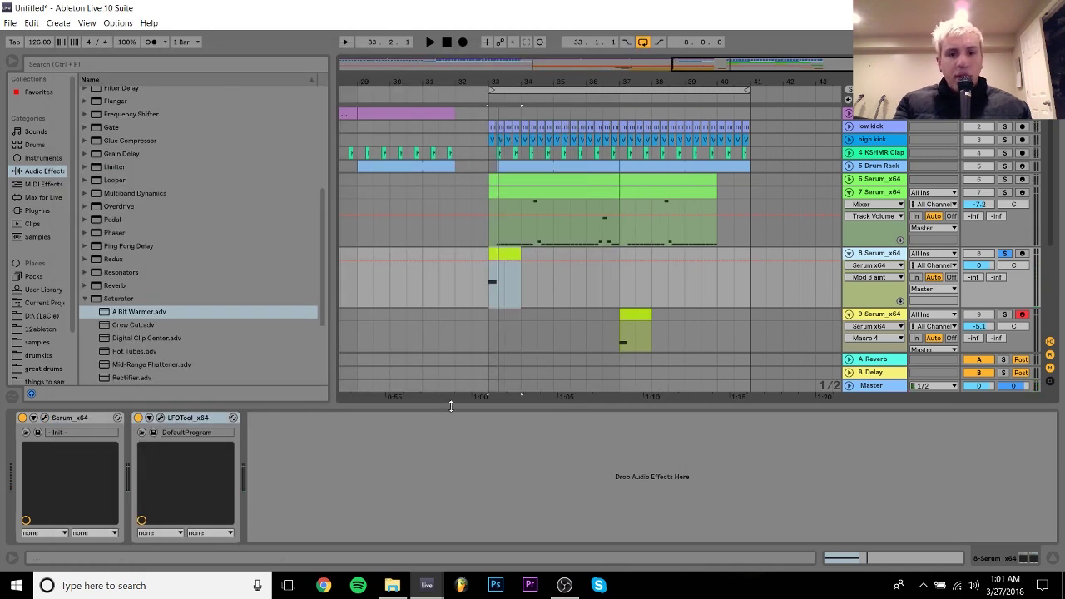
Solo track 9 and play its clip from bar 37
click(620, 316)
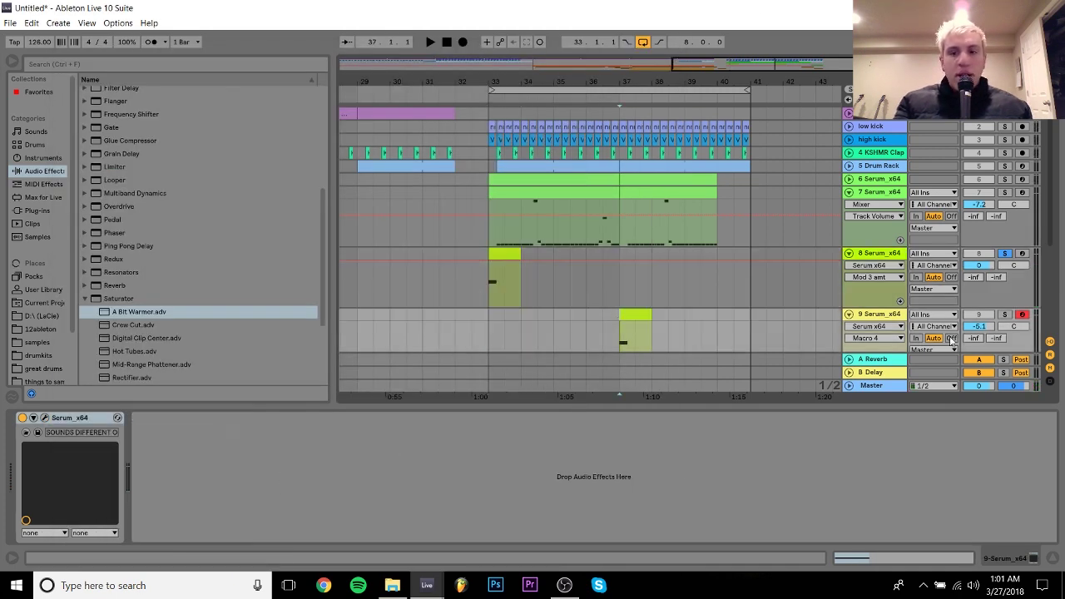
click(1004, 314)
key(space)
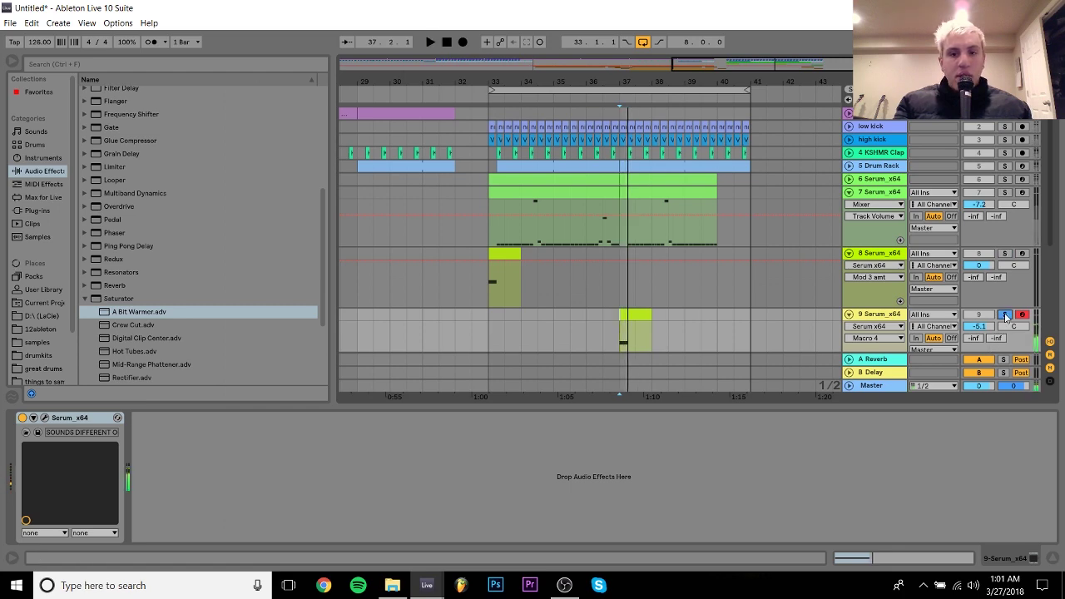
Open the track 9 Serum and select the SOUNDS DIFFERENT ON DIFFERENT NOTES preset from the User category
click(46, 418)
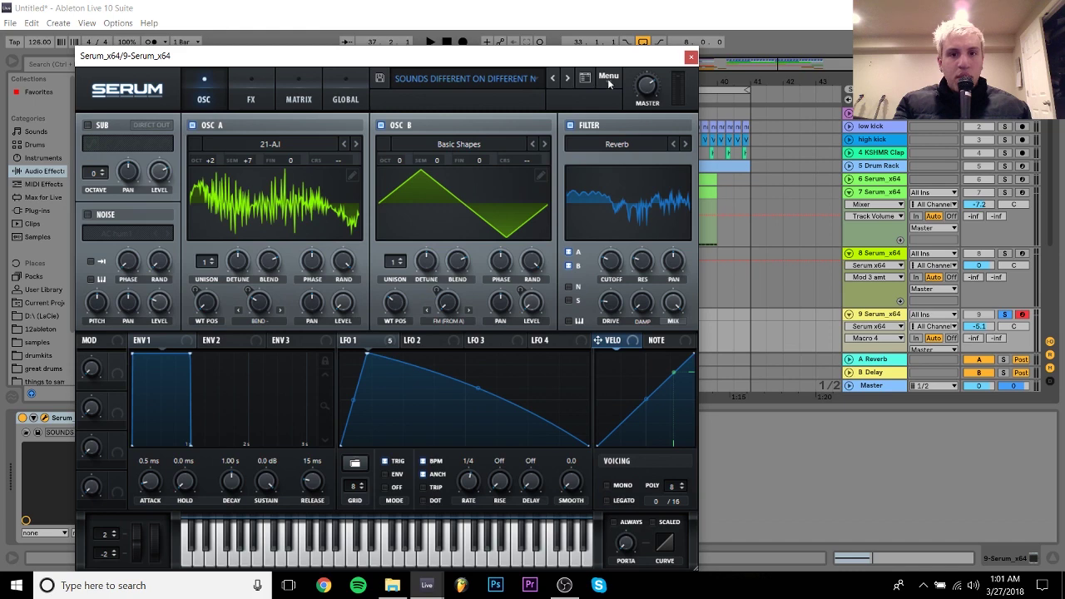
click(535, 84)
mouse_move(508, 400)
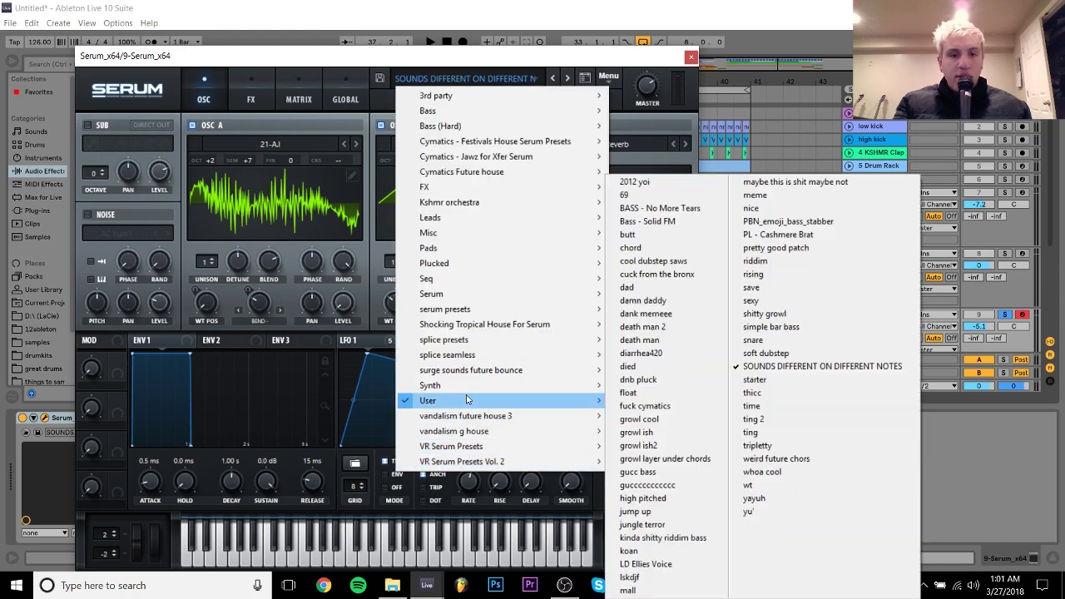
click(779, 367)
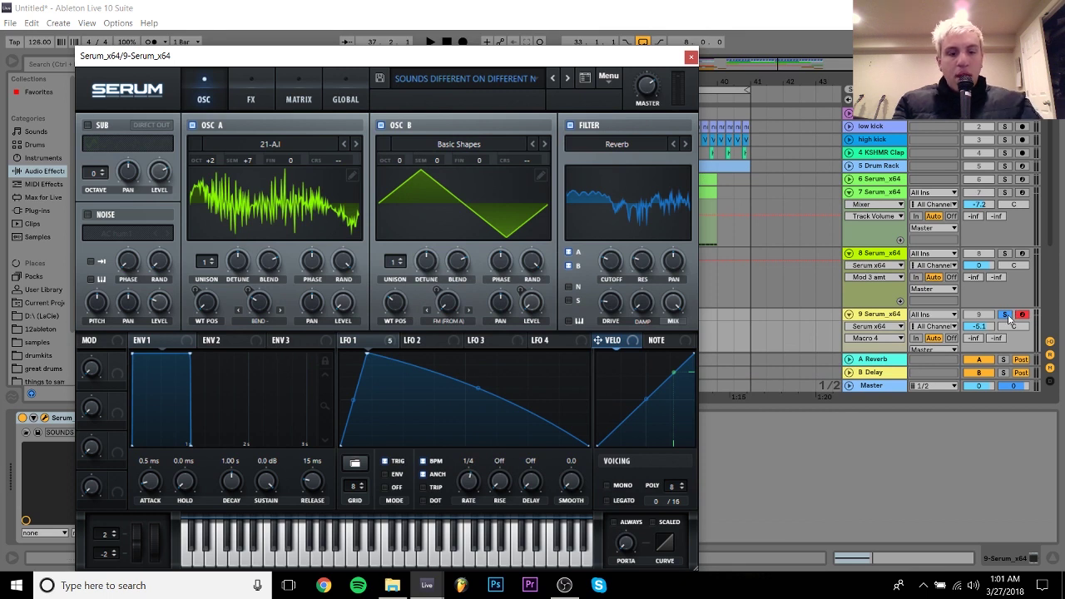
Examine Osc A's wavetable categories and 3D view, and compare the sound with the Reverb filter off and on
click(274, 145)
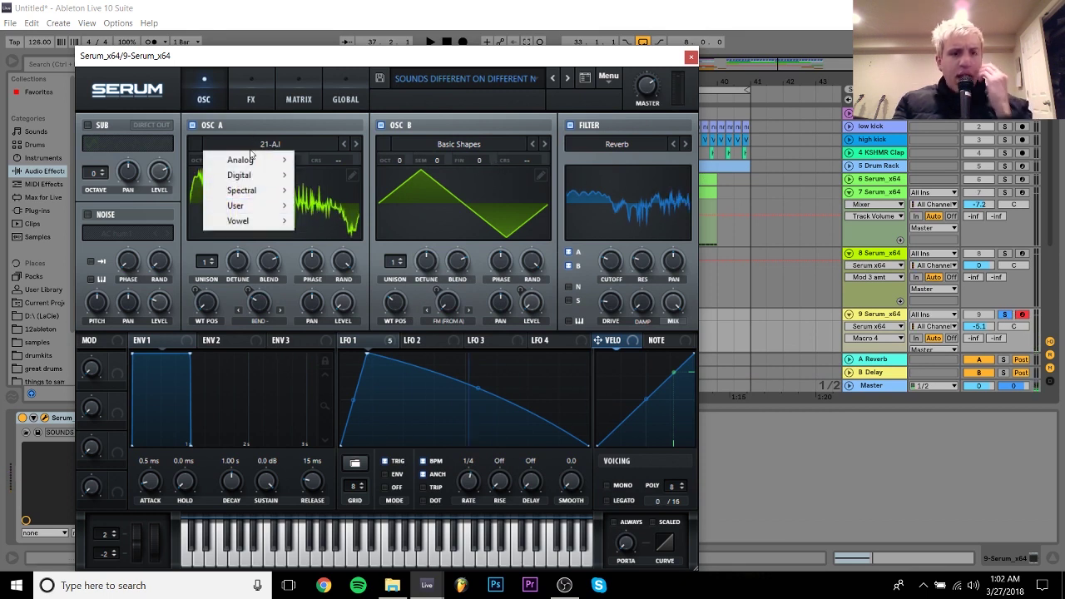
click(272, 116)
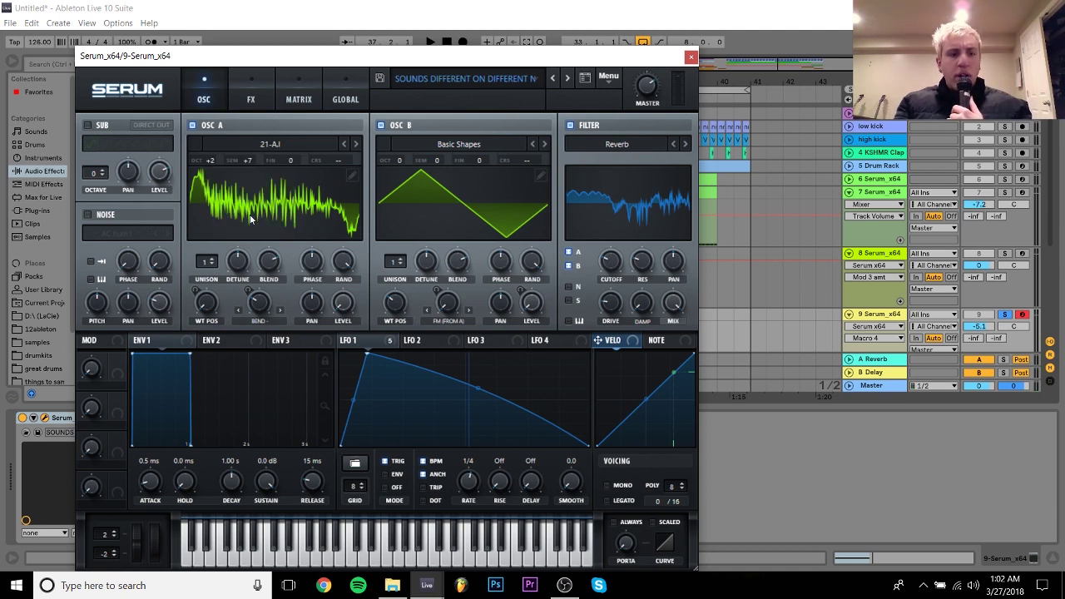
click(266, 208)
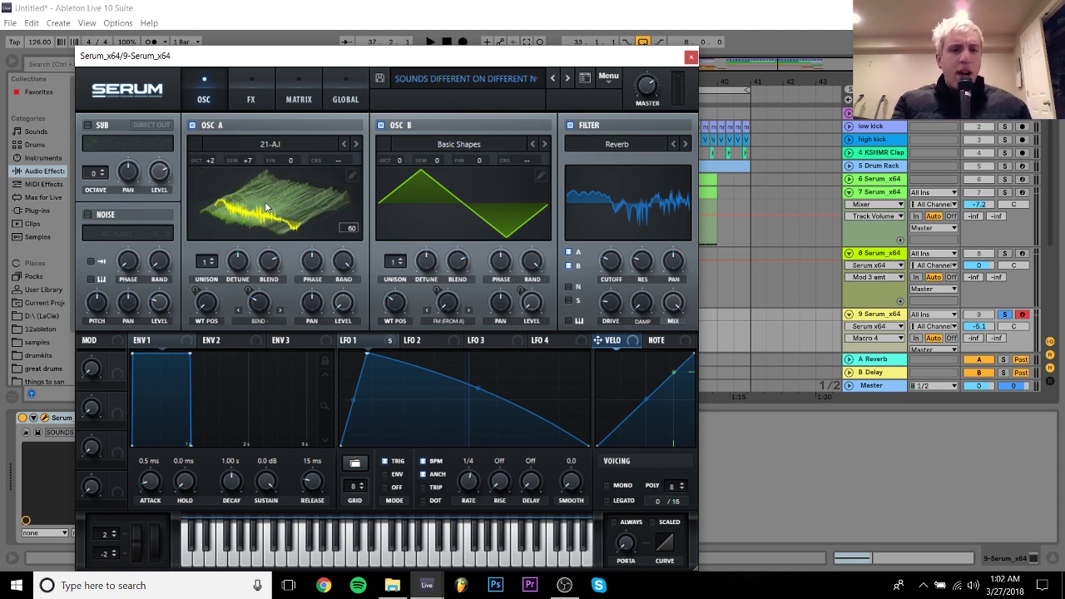
click(266, 208)
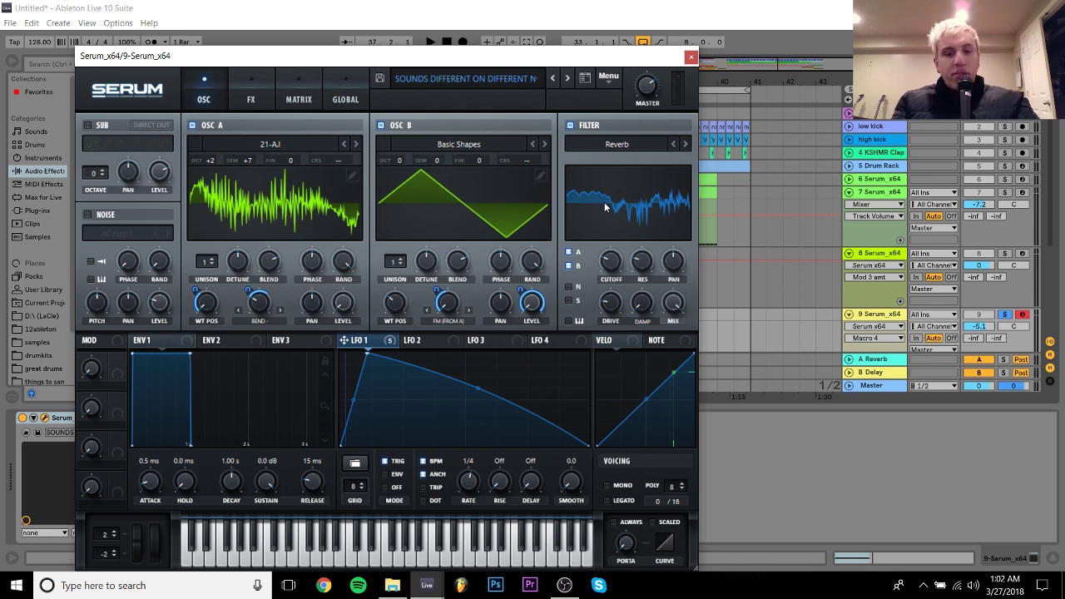
click(570, 125)
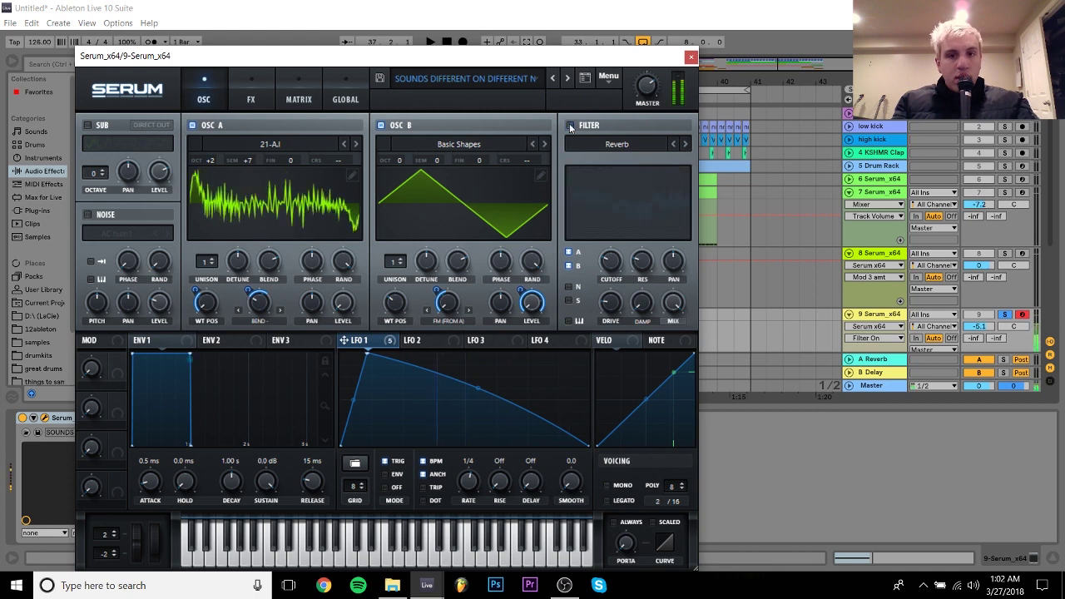
click(569, 123)
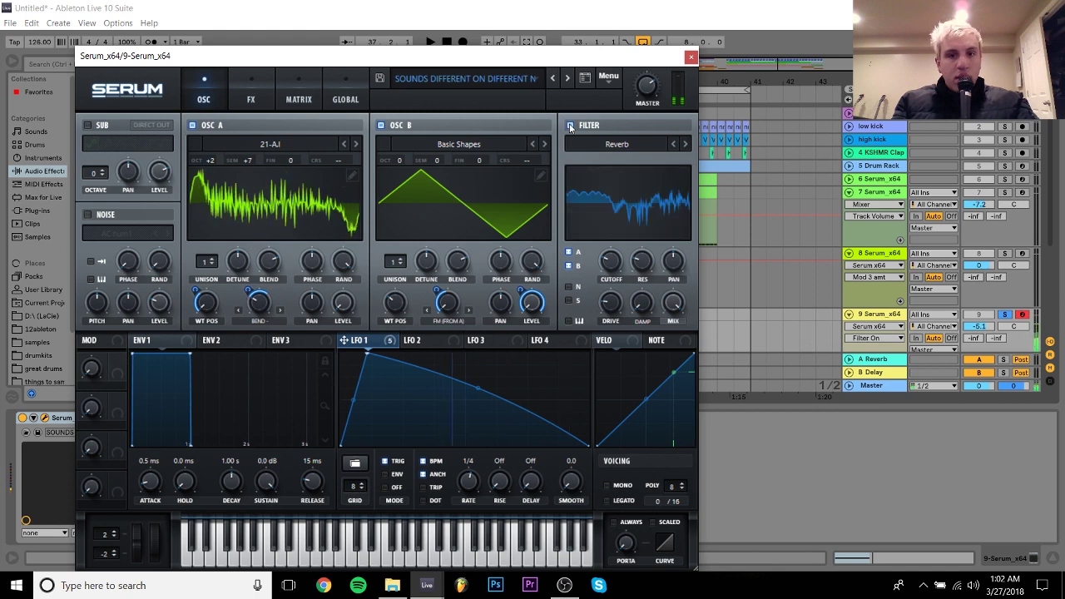
Switch off the Filter effect in the effects rack of the track 9 Serum
click(247, 88)
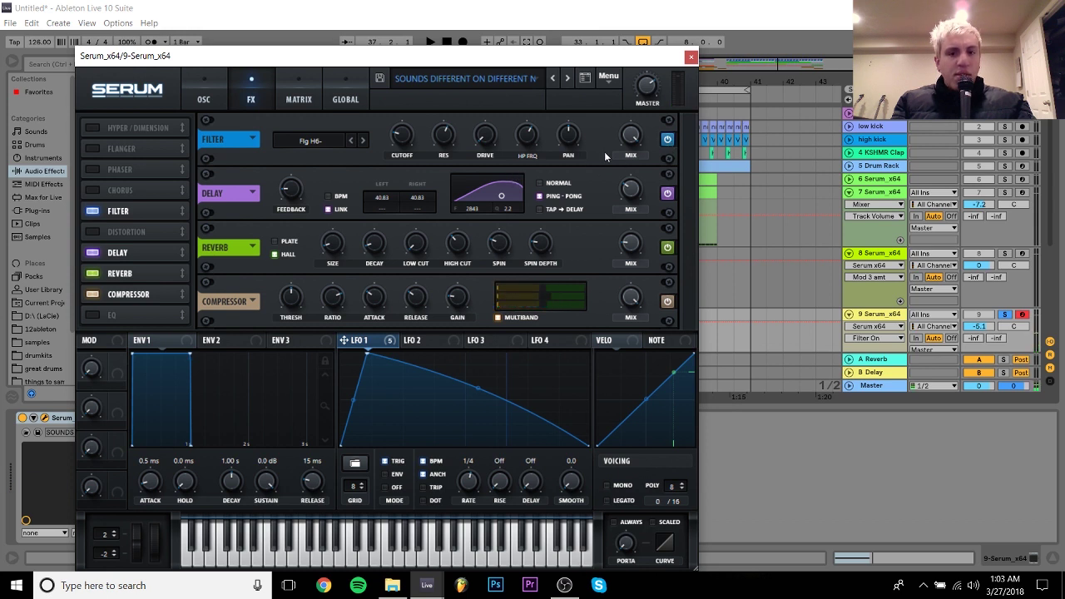
click(667, 142)
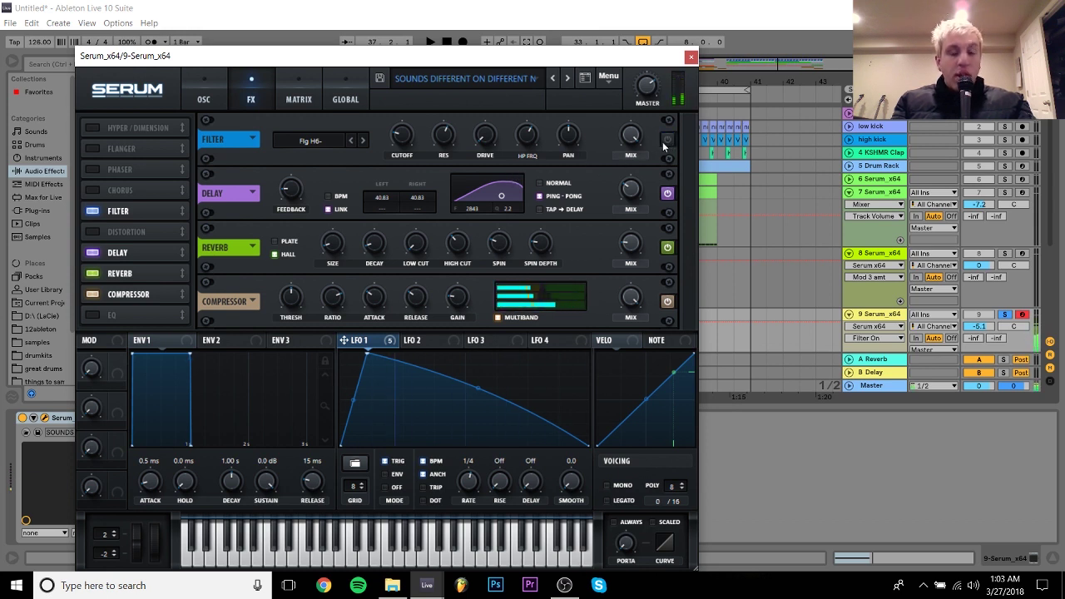
click(92, 210)
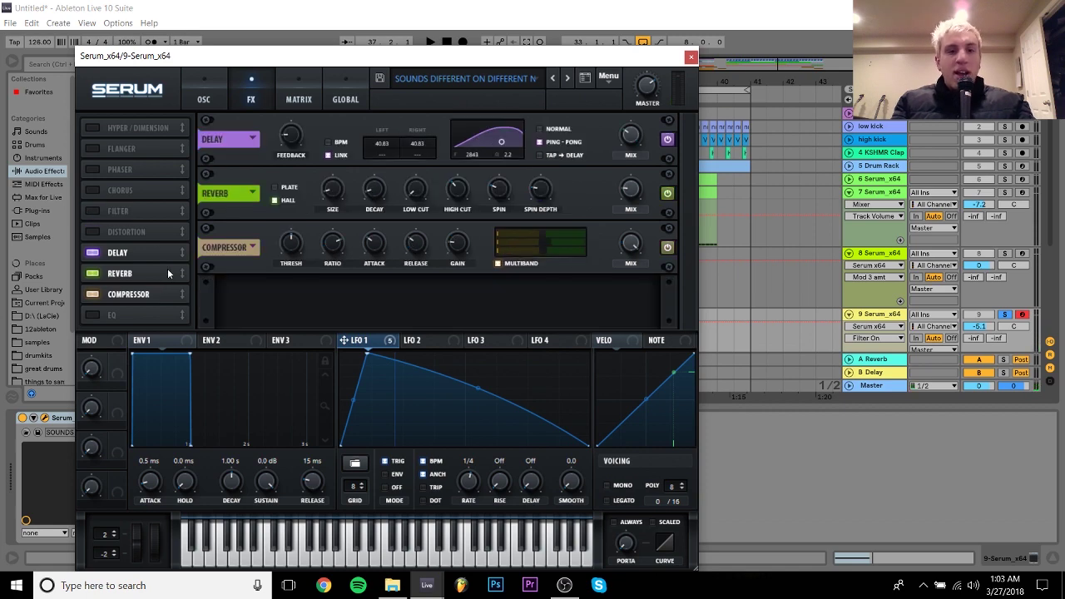
Compare the track 9 sound with the Delay, Reverb and Compressor effects off and on, and close Serum
click(93, 252)
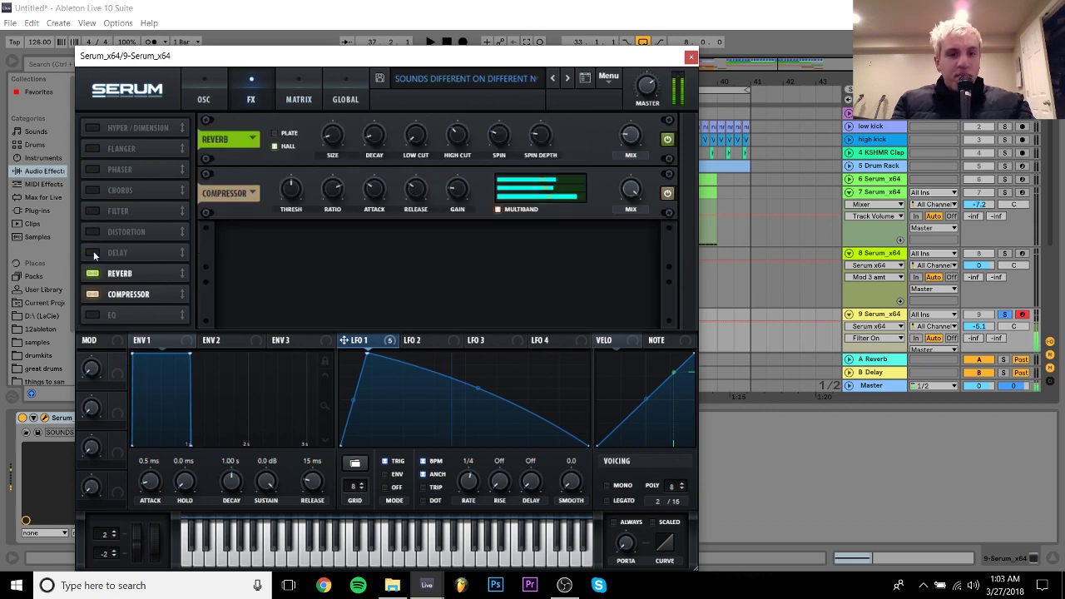
click(95, 268)
click(95, 268)
click(92, 252)
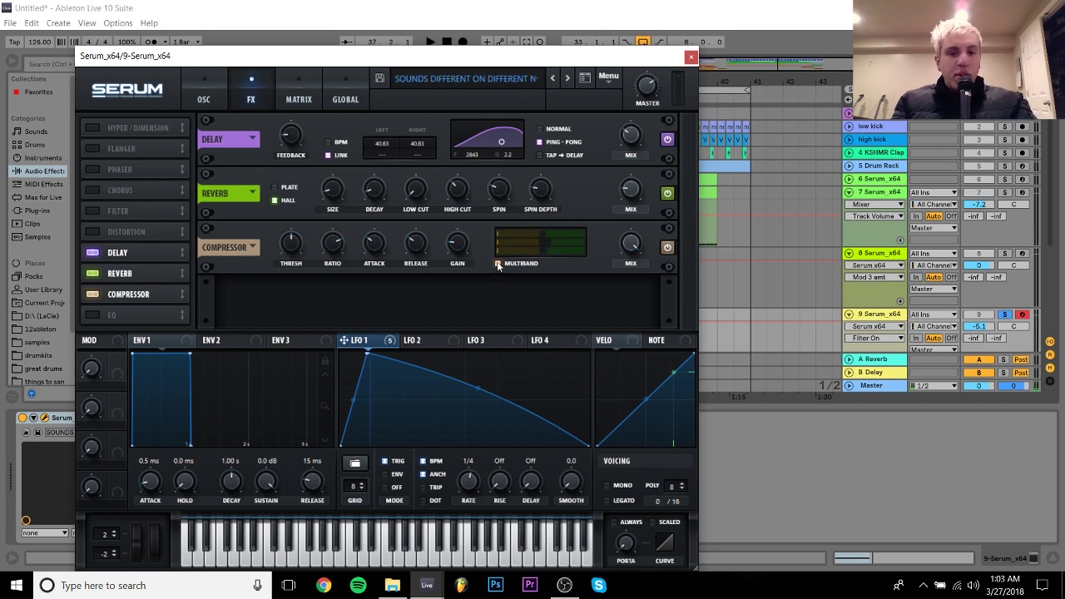
click(94, 294)
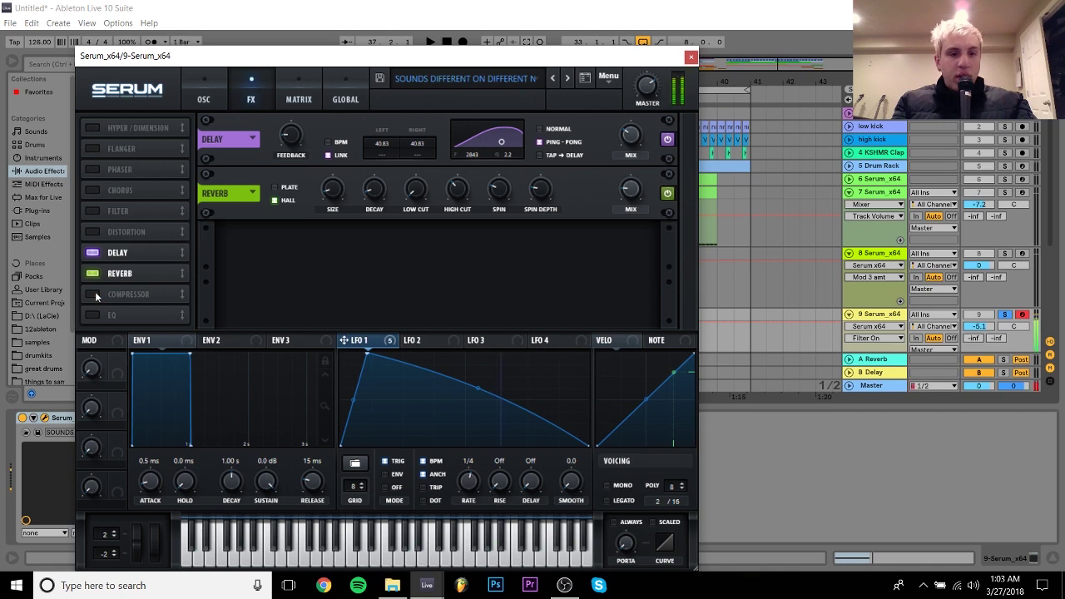
click(94, 293)
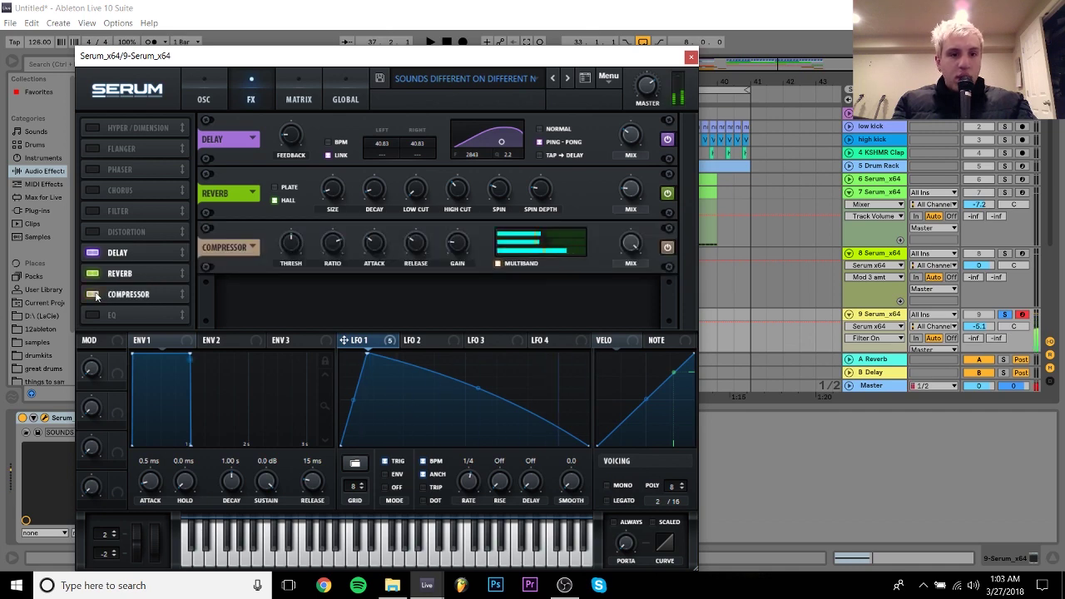
click(691, 58)
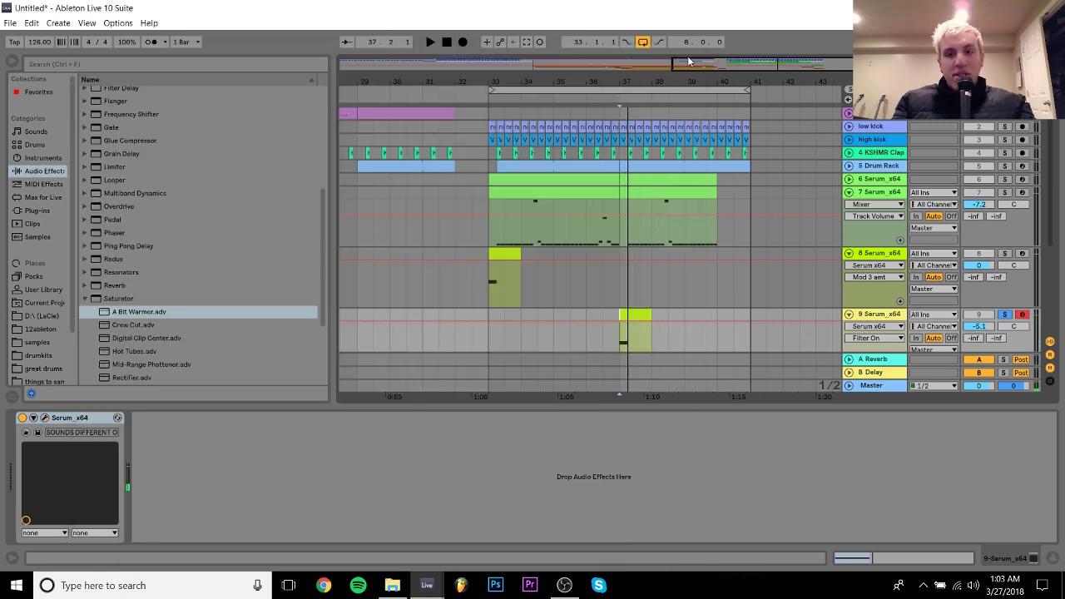
Unsolo track 9 and play the full mix from bar 31 with tracks 7, 8 and 9 folded
click(1005, 314)
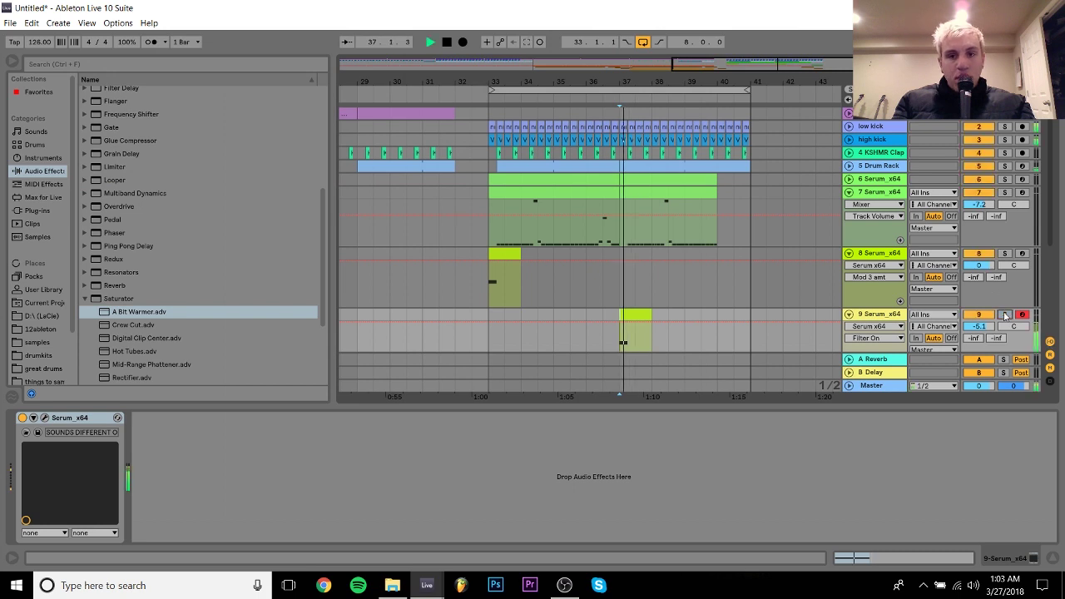
click(848, 192)
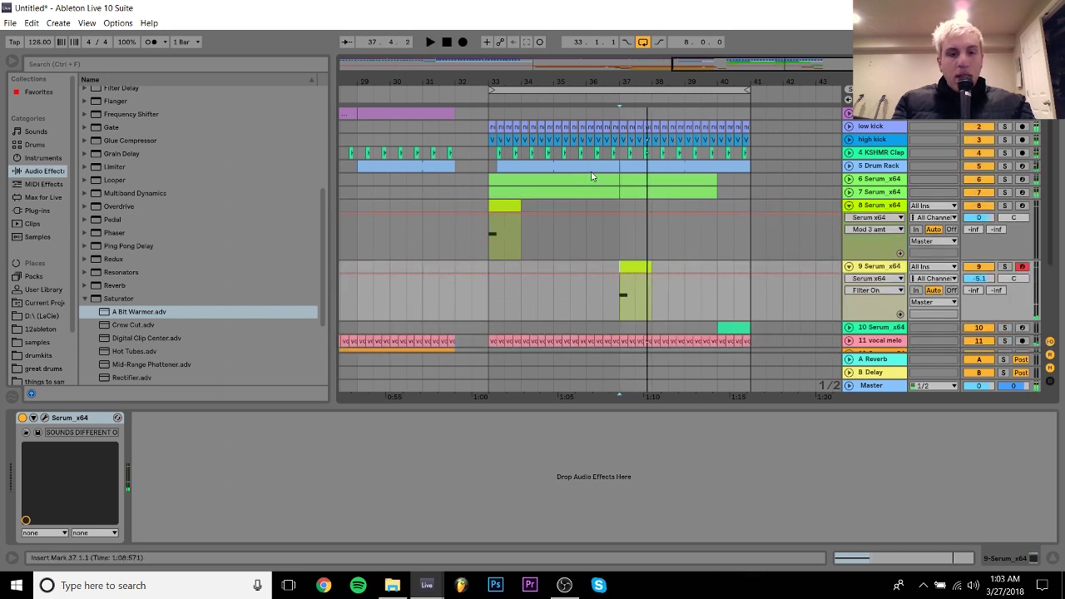
click(424, 179)
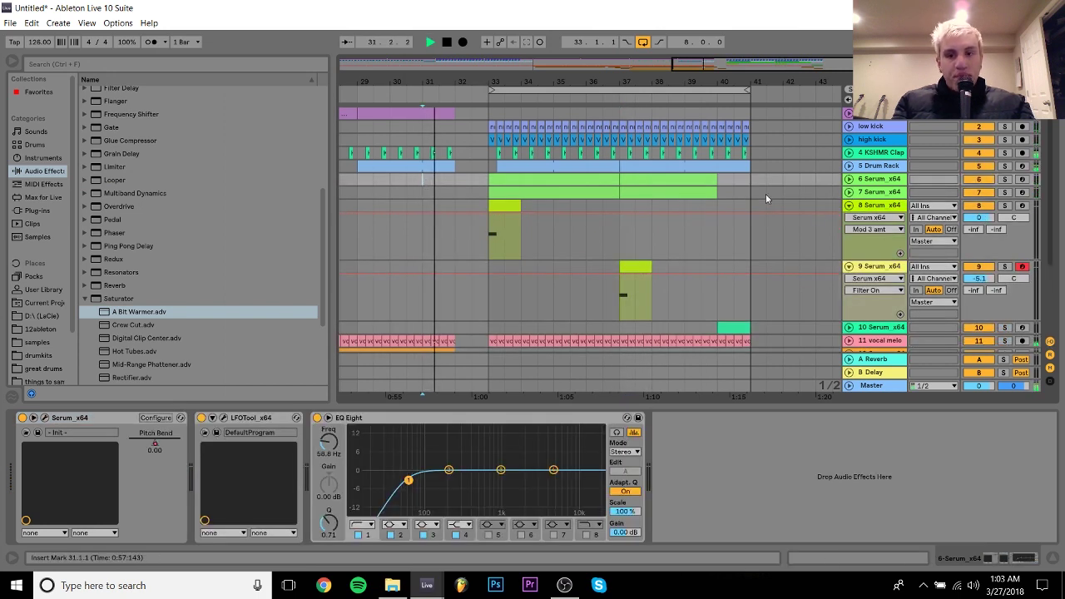
click(849, 205)
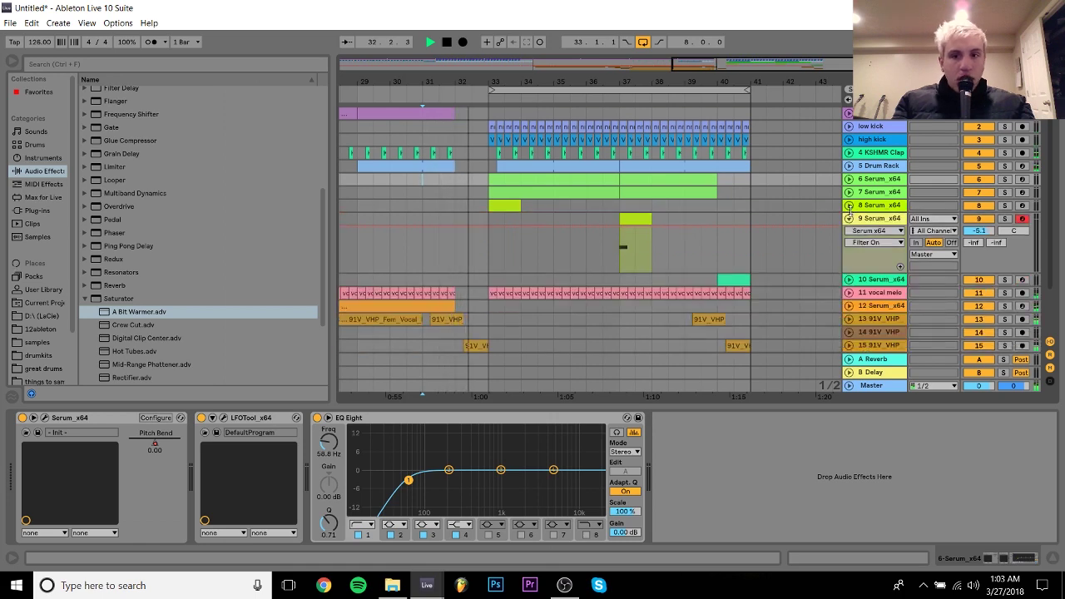
click(848, 218)
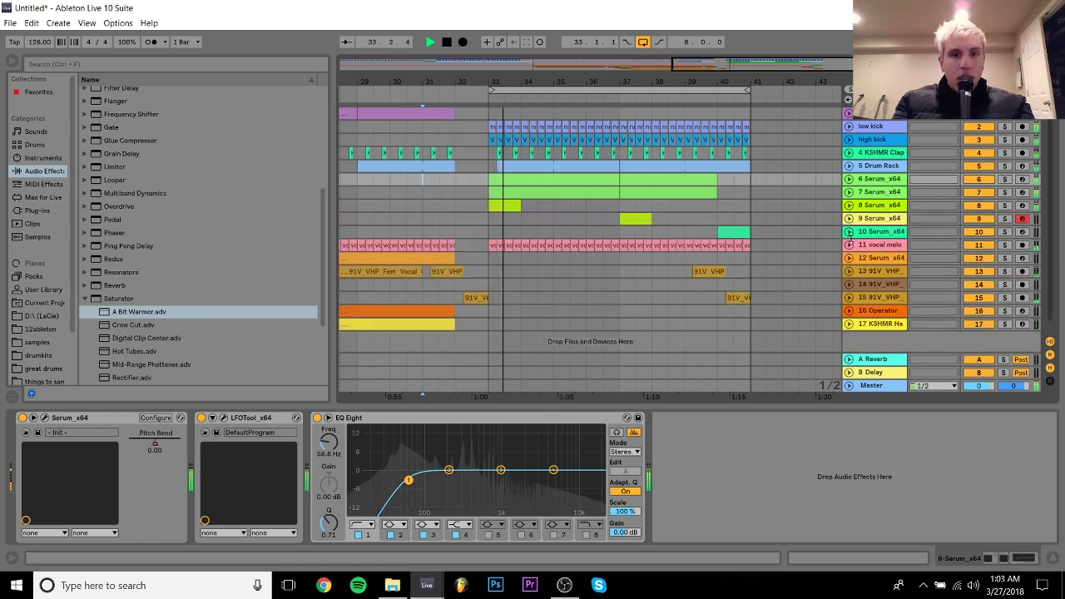
Set Osc B's warp mode to Off in the track 6 Serum and check its effects rack before closing the plugin
click(849, 179)
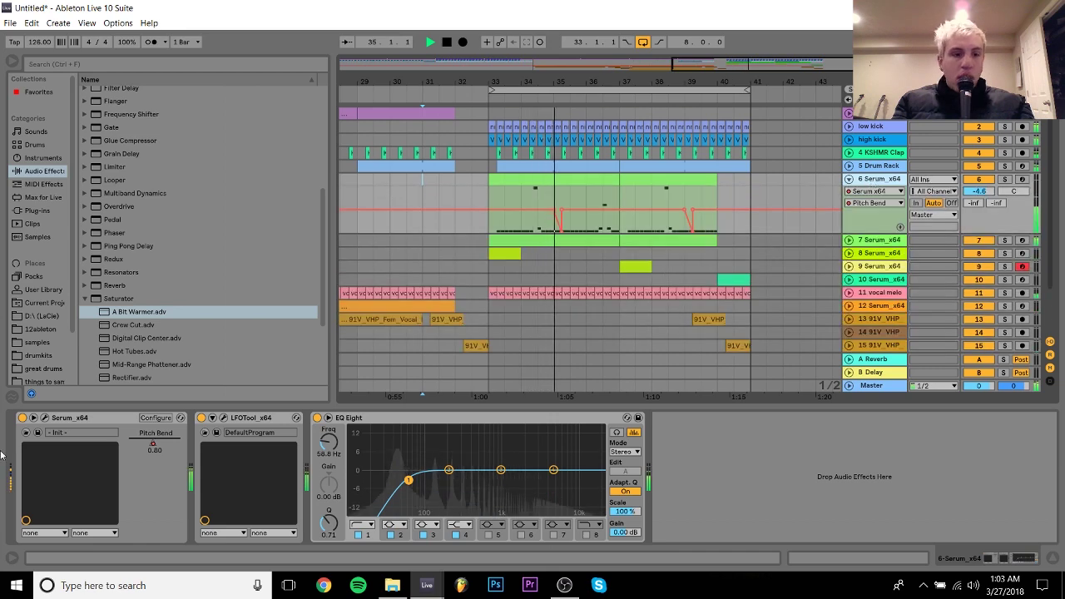
click(45, 417)
drag(722, 153, 726, 211)
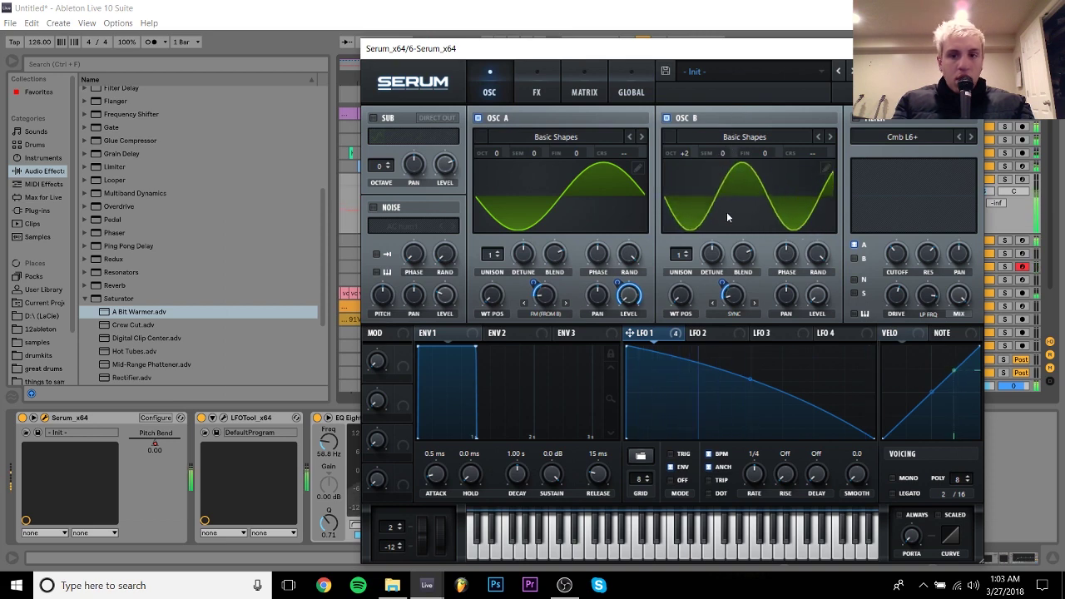
click(735, 314)
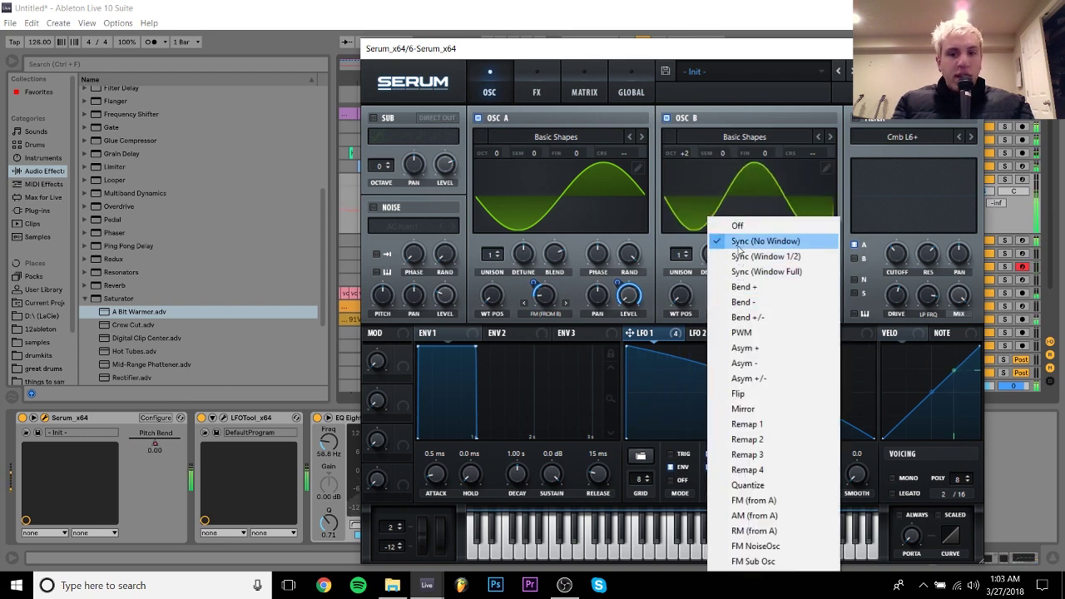
click(736, 240)
click(734, 313)
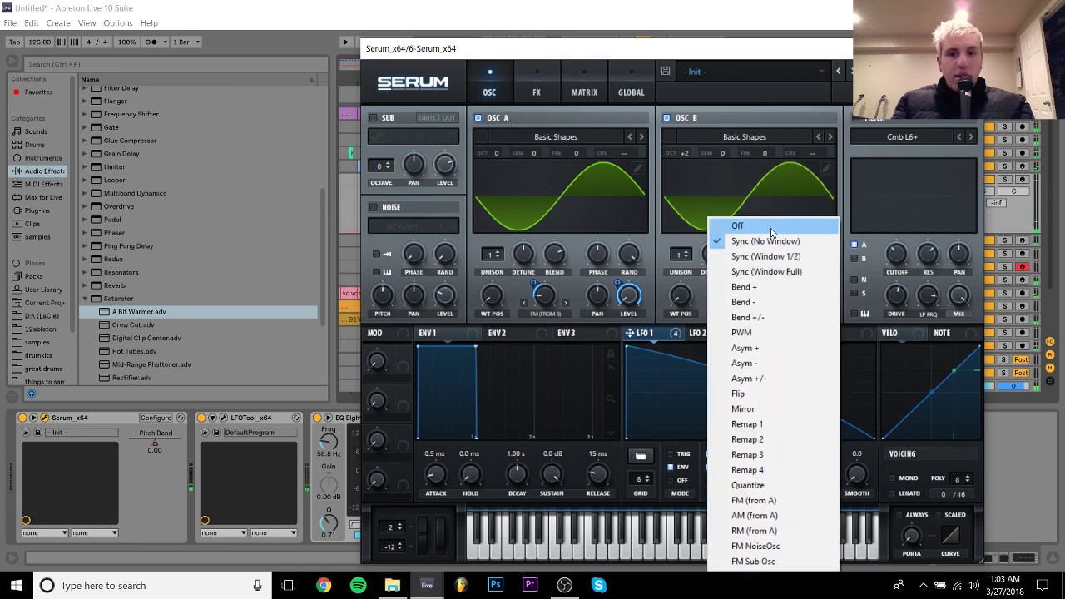
click(766, 227)
click(518, 84)
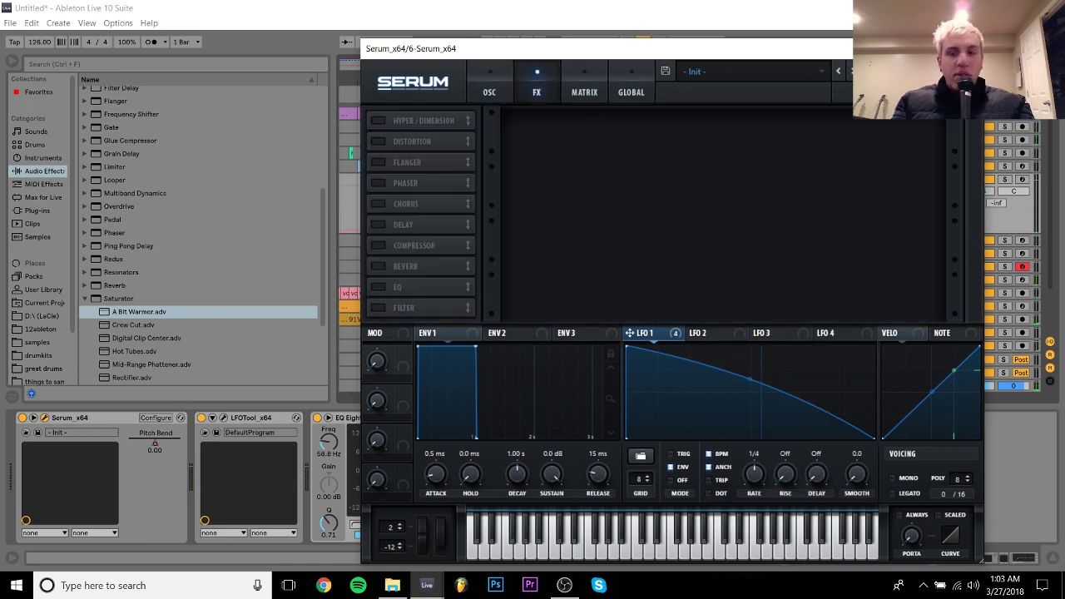
click(969, 48)
Play the full mix from bar 33 and fold track 6
click(580, 180)
key(space)
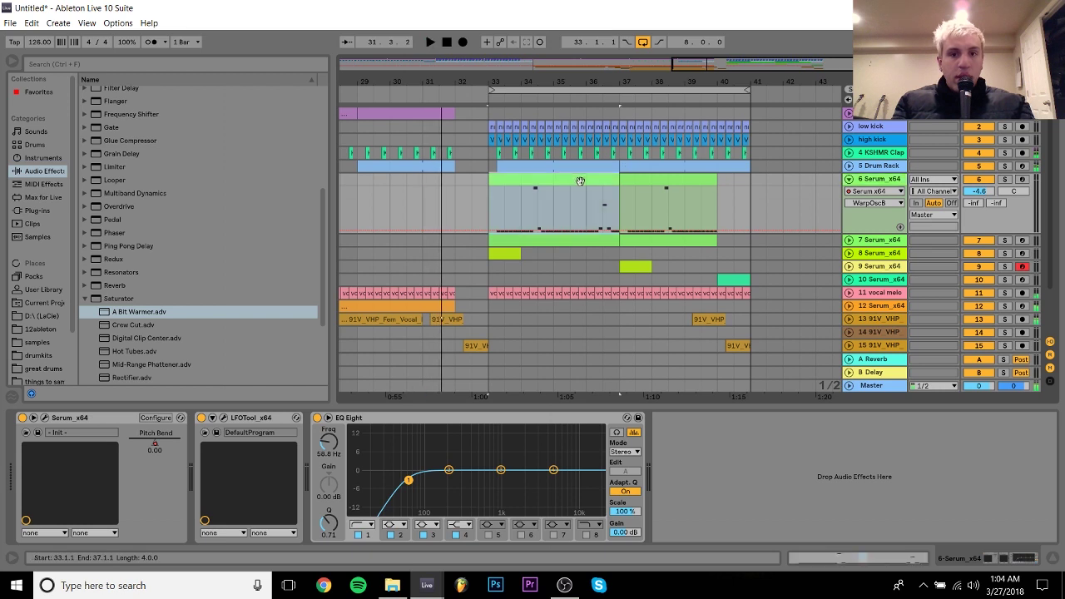
key(space)
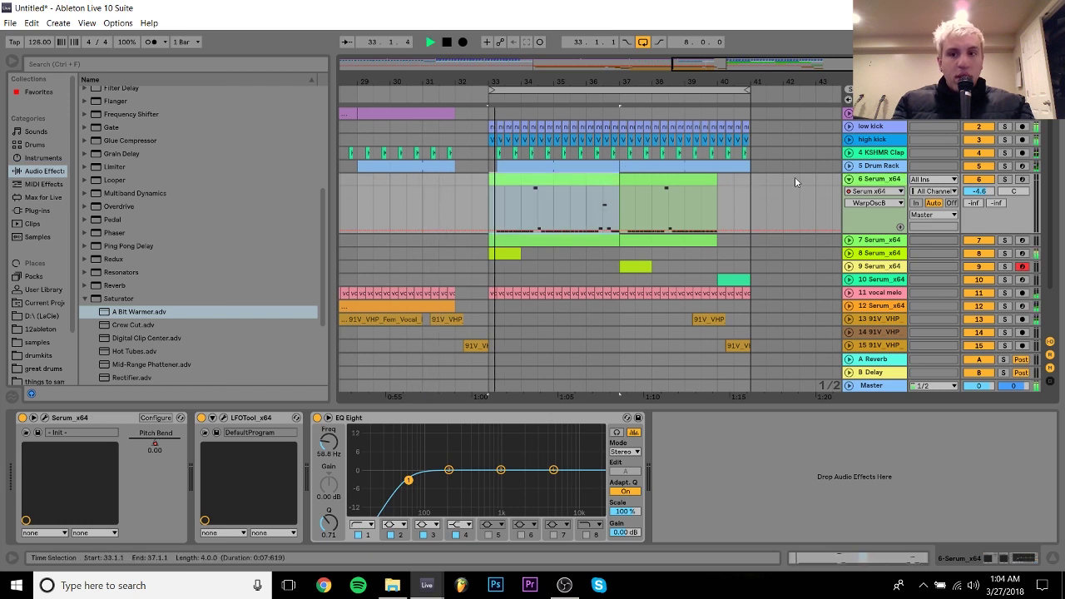
click(848, 179)
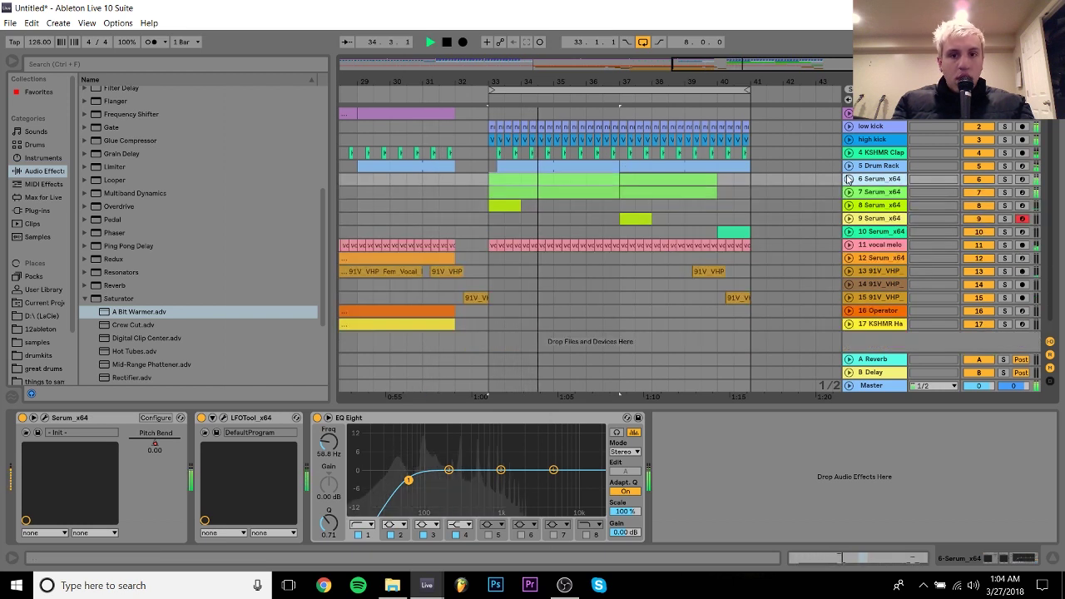
Open the Serum synth on track 10 and reload its BS Tank preset from the future bounce preset bank
click(740, 231)
key(space)
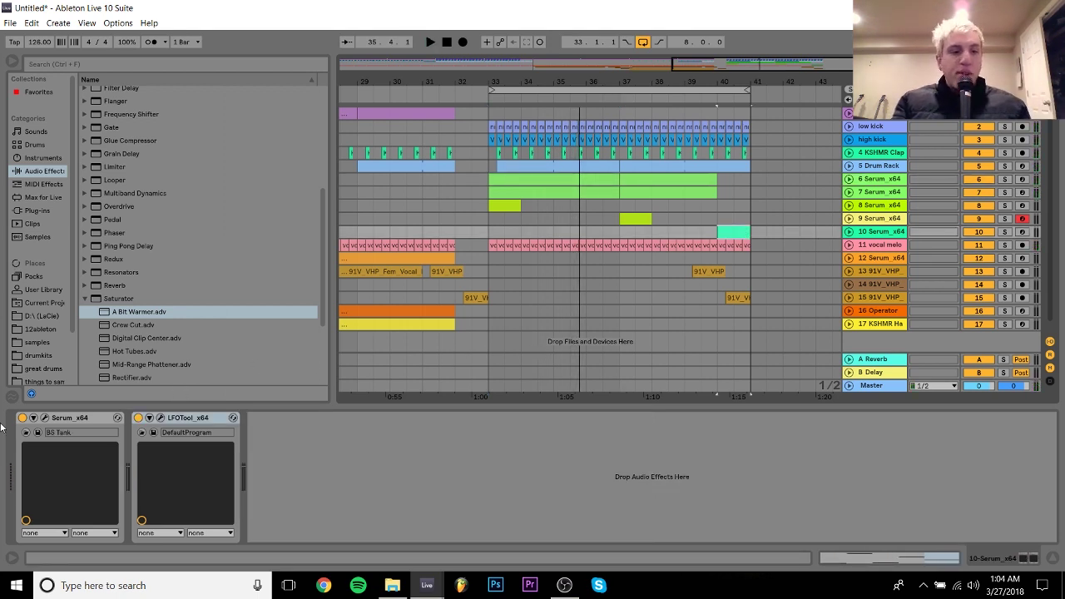
click(46, 418)
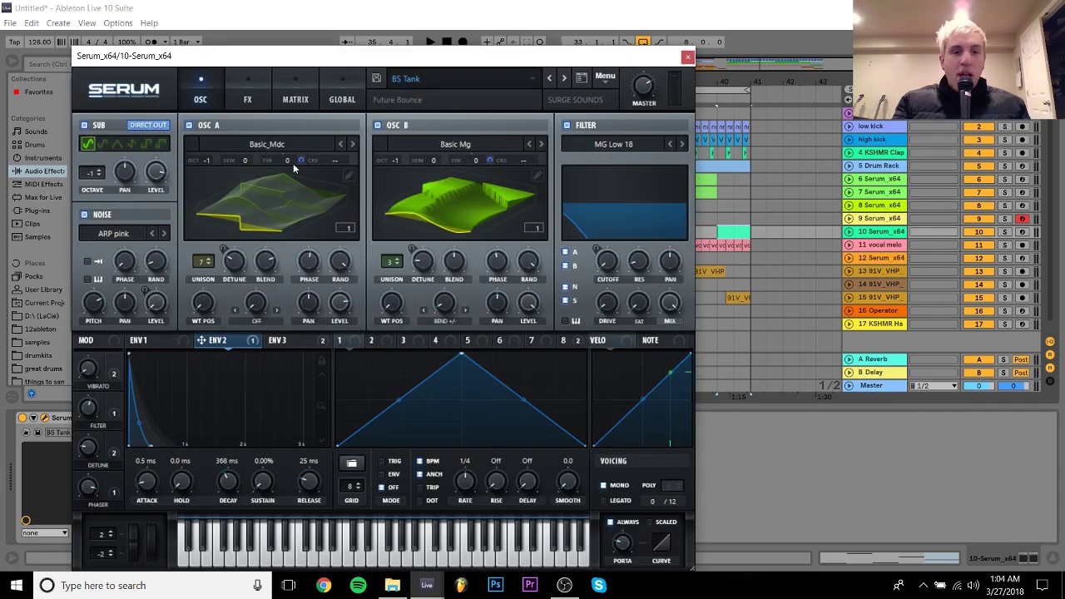
click(504, 78)
mouse_move(466, 370)
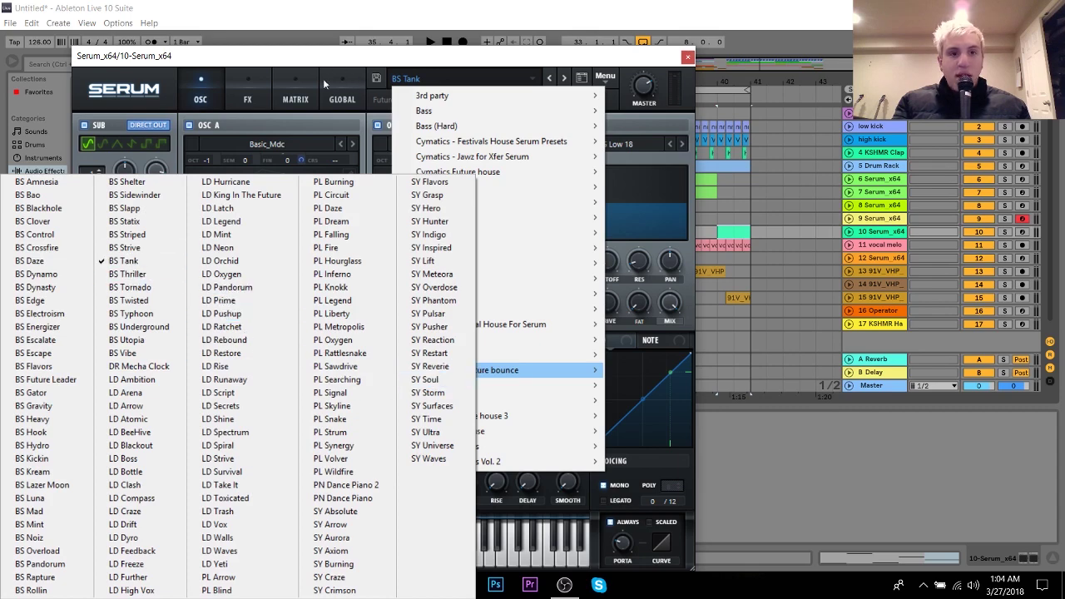
click(123, 261)
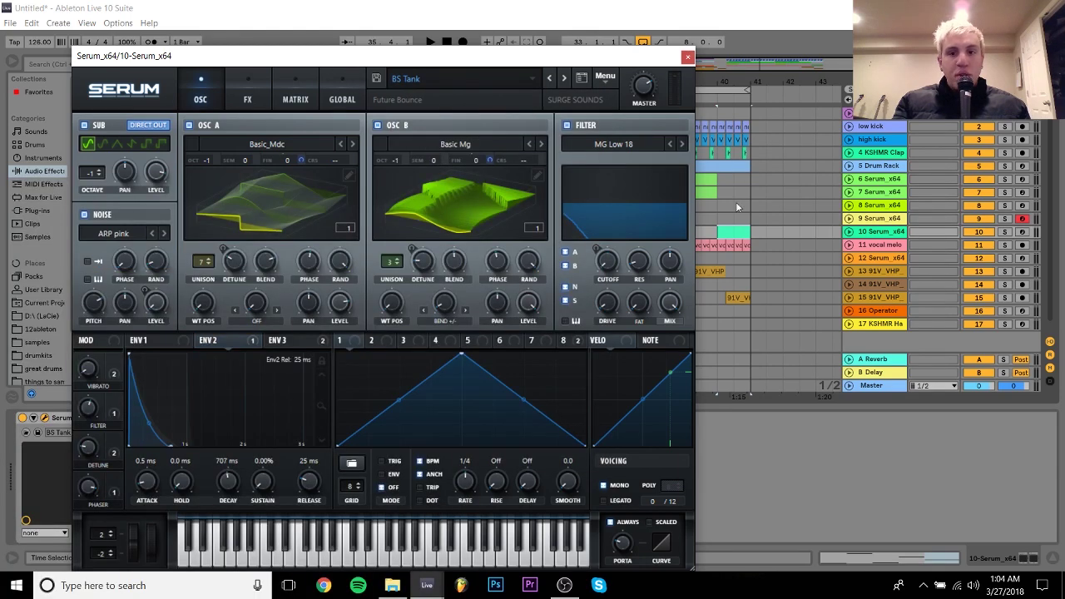
Step back to the BS Strive preset and return to BS Tank, playing the track 10 clip to hear it
click(549, 79)
click(563, 78)
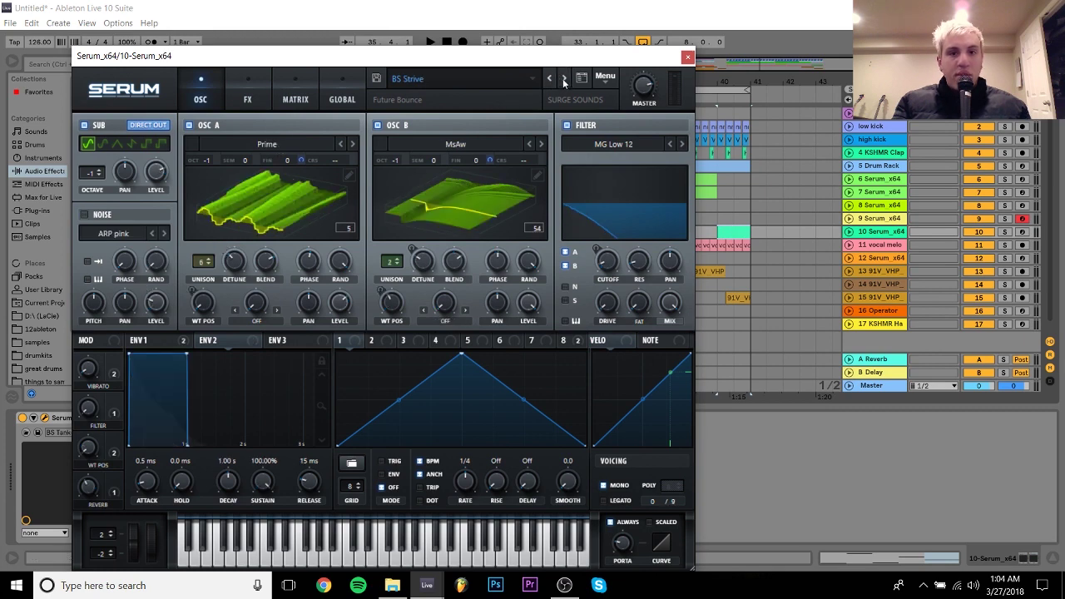
key(space)
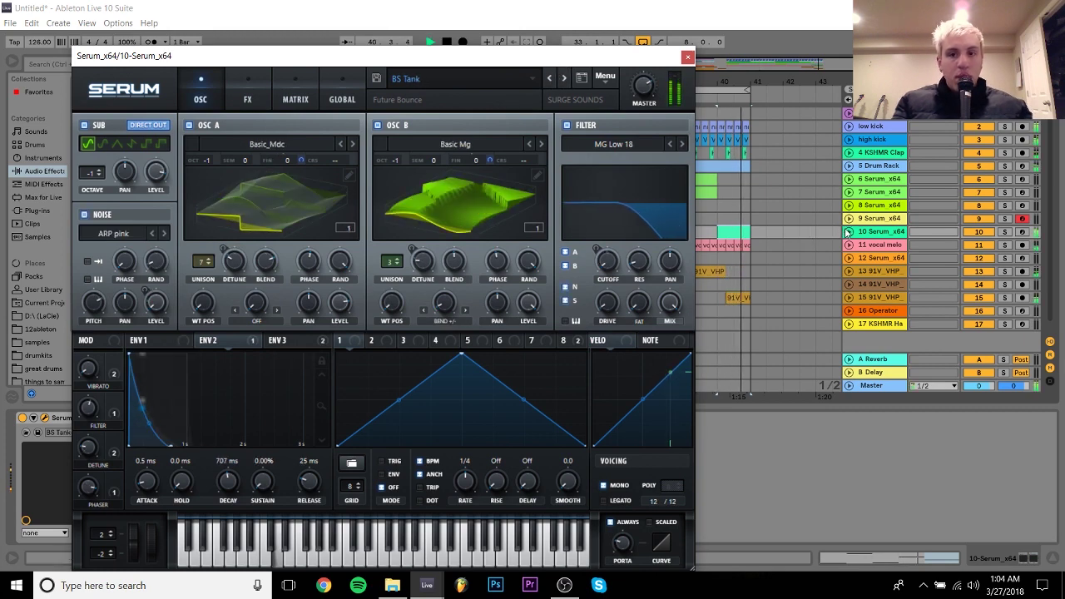
key(space)
click(731, 230)
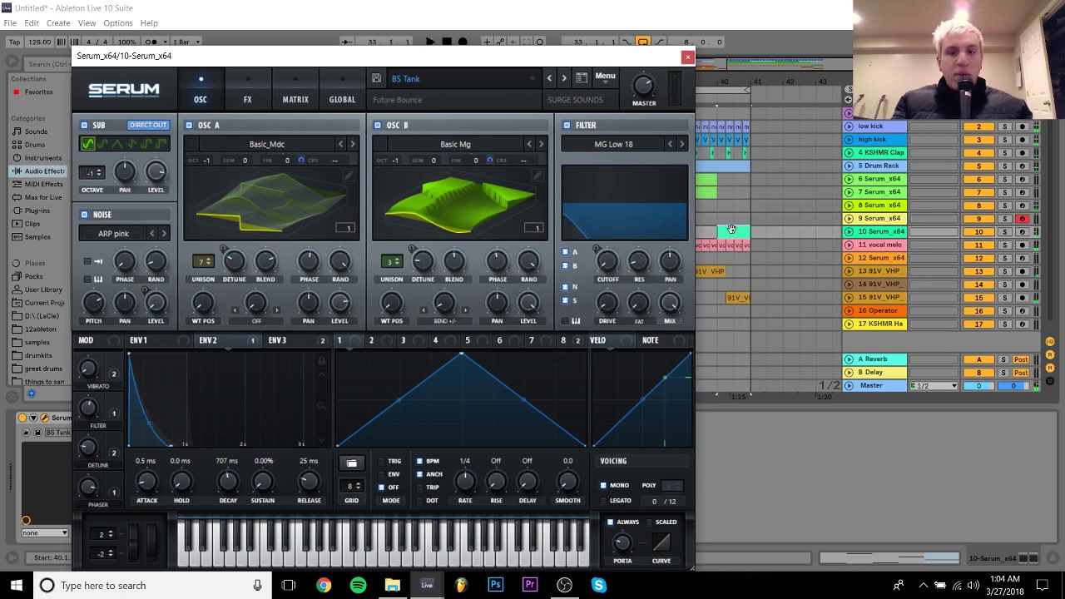
Turn off the phaser in Serum's effects rack and play the clip to hear the change
click(256, 87)
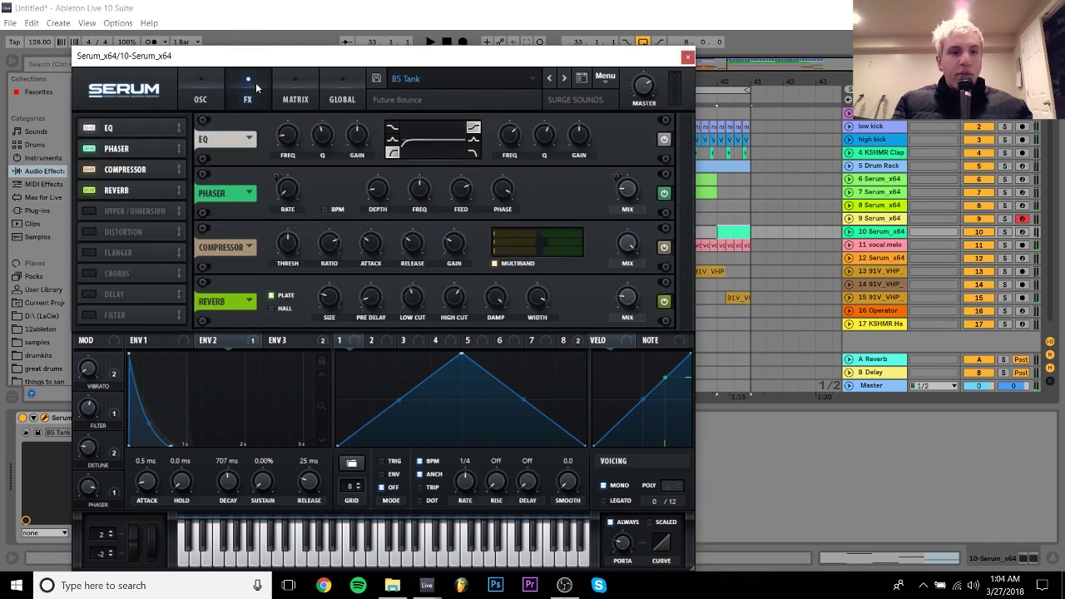
click(89, 149)
key(space)
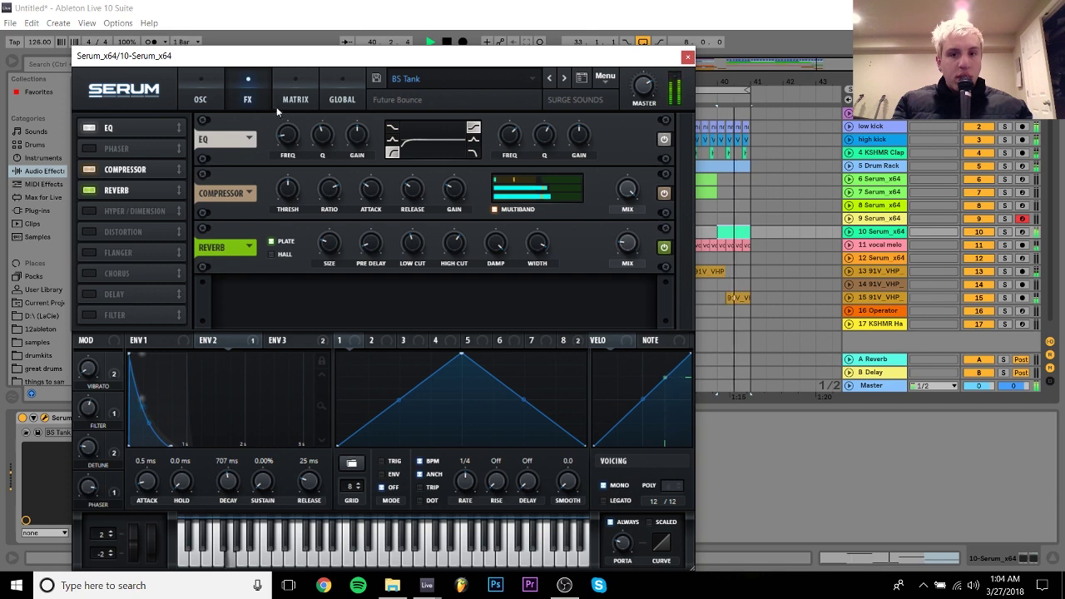
key(space)
Show Serum's oscillators with the envelope 1 settings and listen to the bass clip
click(200, 96)
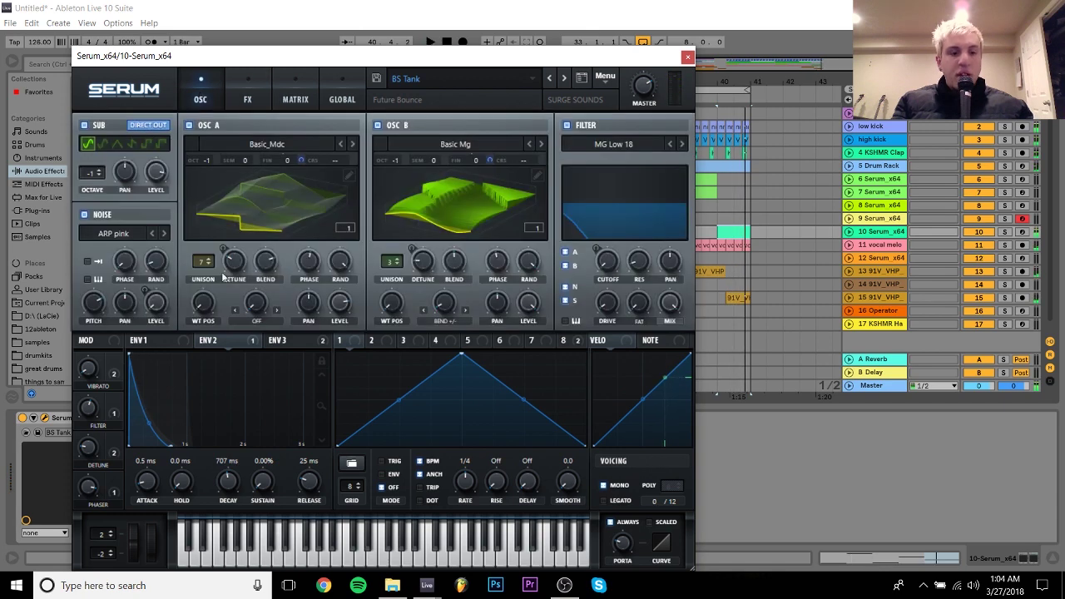
click(174, 340)
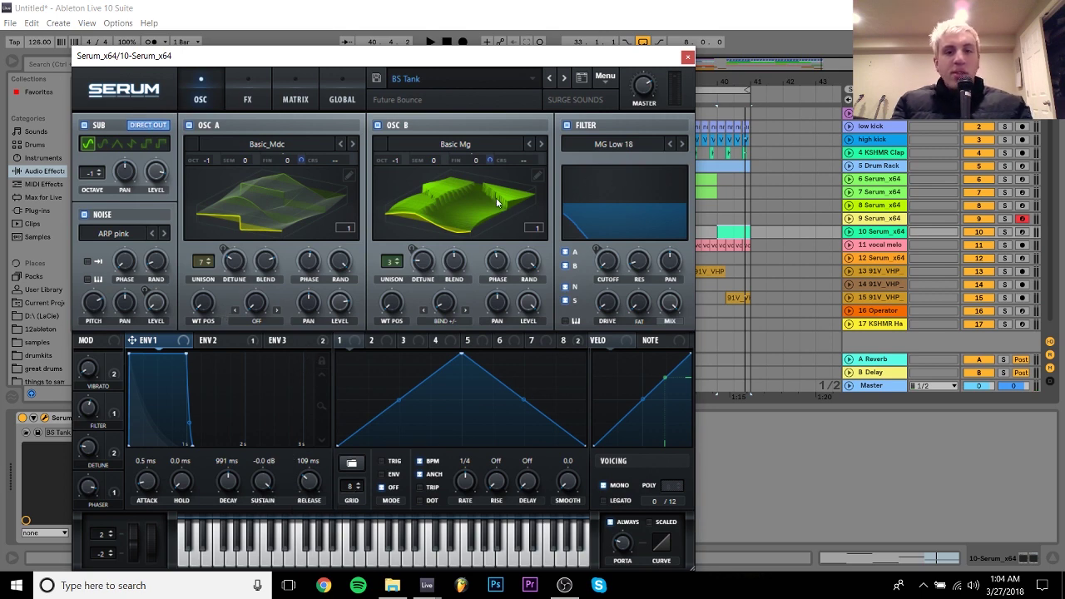
drag(401, 295, 418, 214)
key(space)
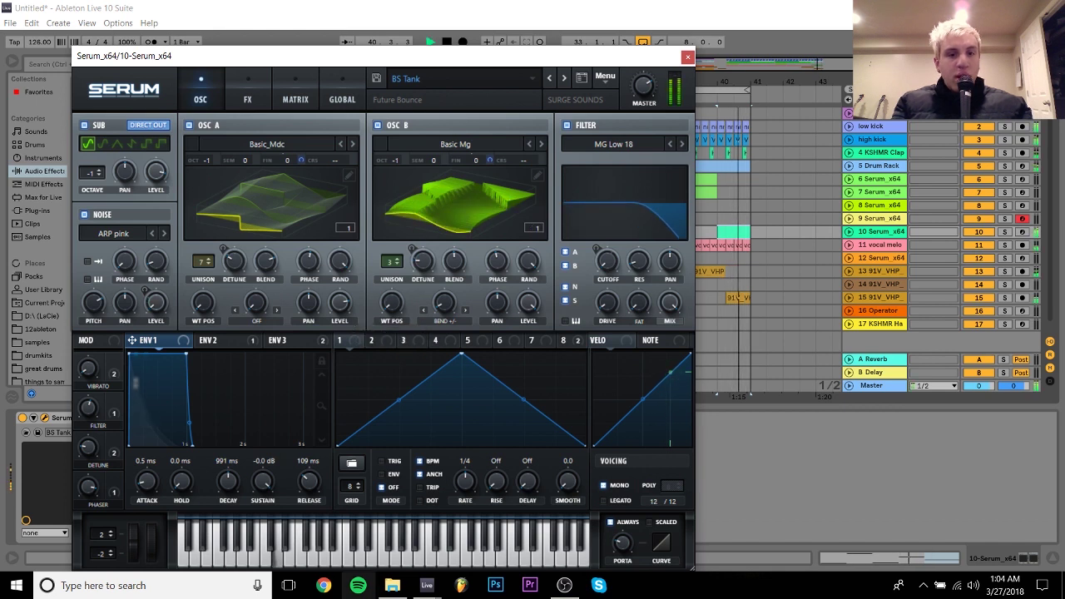
key(space)
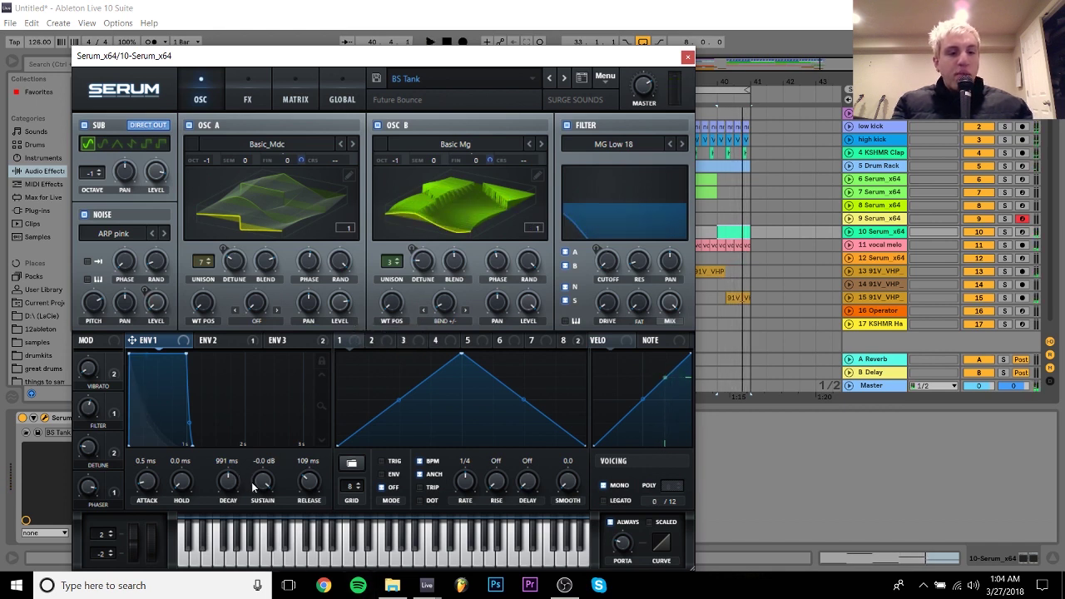
Lower envelope 1's sustain to minus infinity dB, set its decay to 721 ms and release to 551 ms, and play the result
key(alt+space)
click(393, 58)
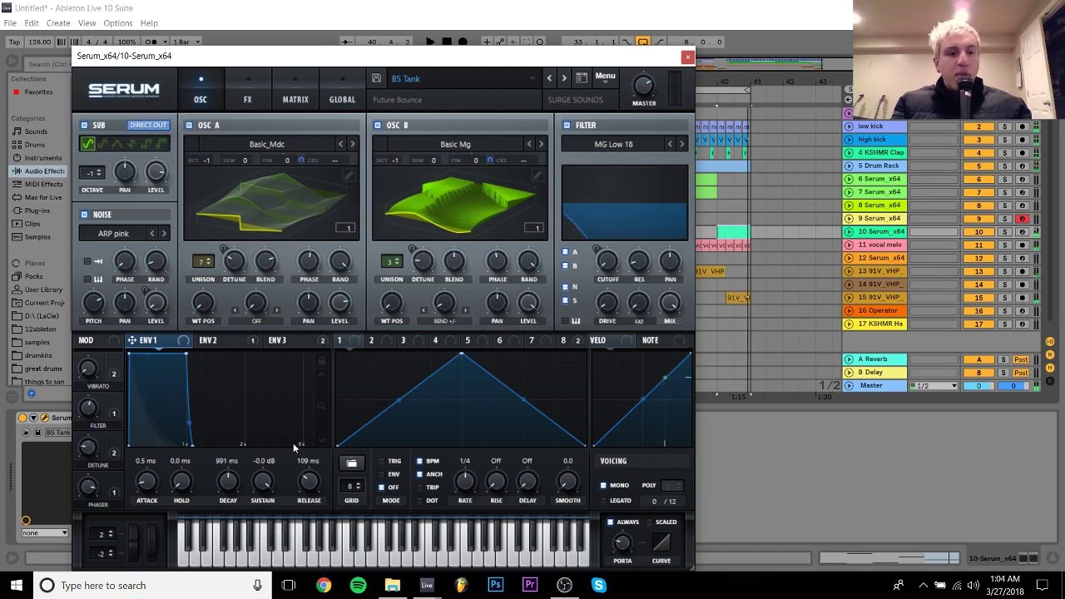
drag(258, 478, 258, 586)
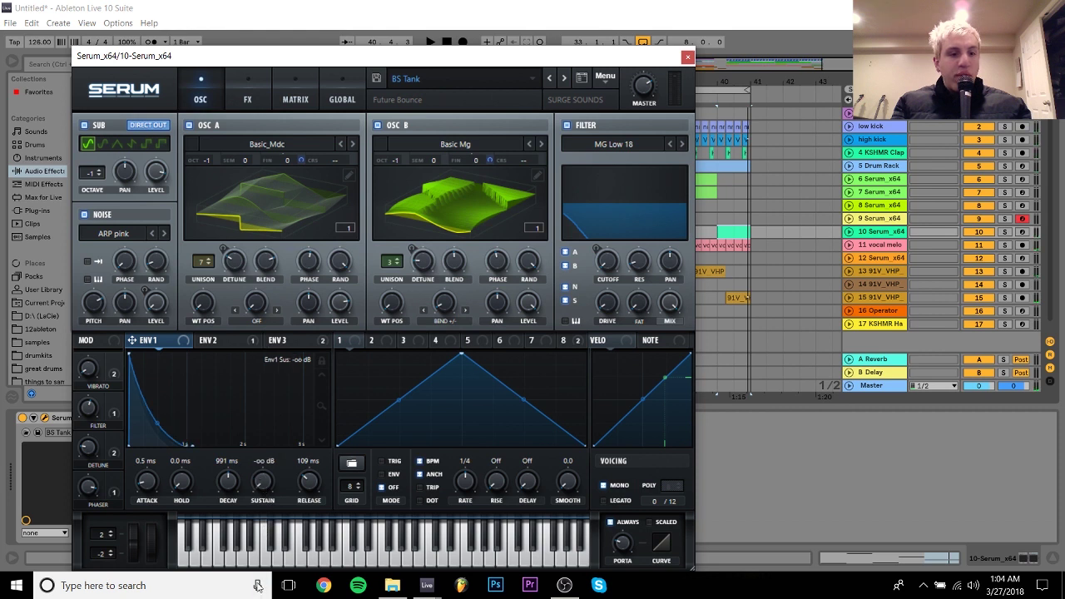
drag(228, 483, 228, 489)
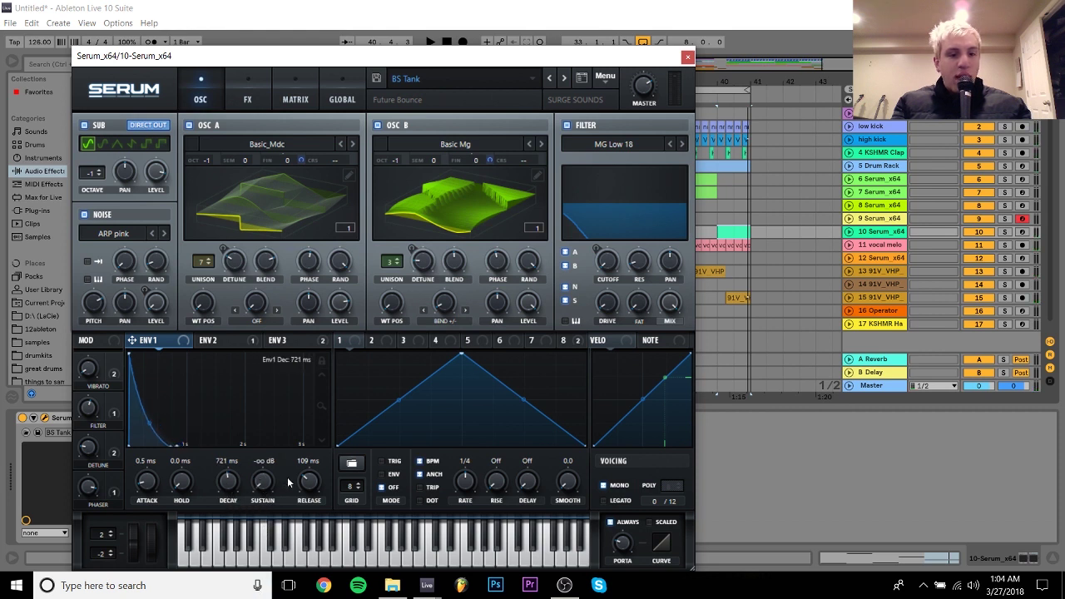
drag(308, 484, 309, 486)
key(space)
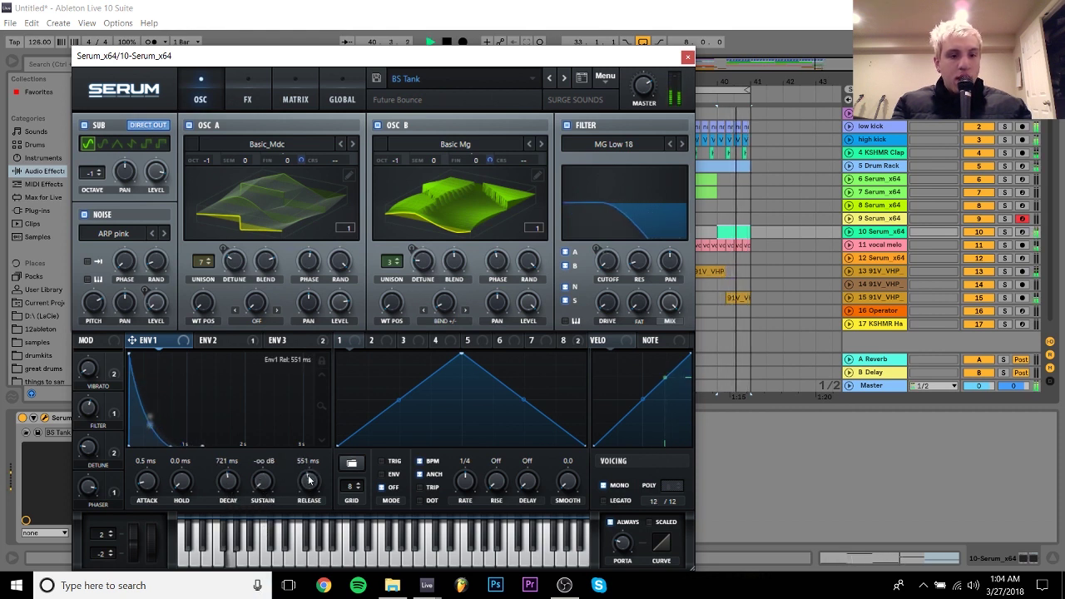
key(space)
Set envelope 2's decay to 503 ms and play the clip to hear the change
click(218, 341)
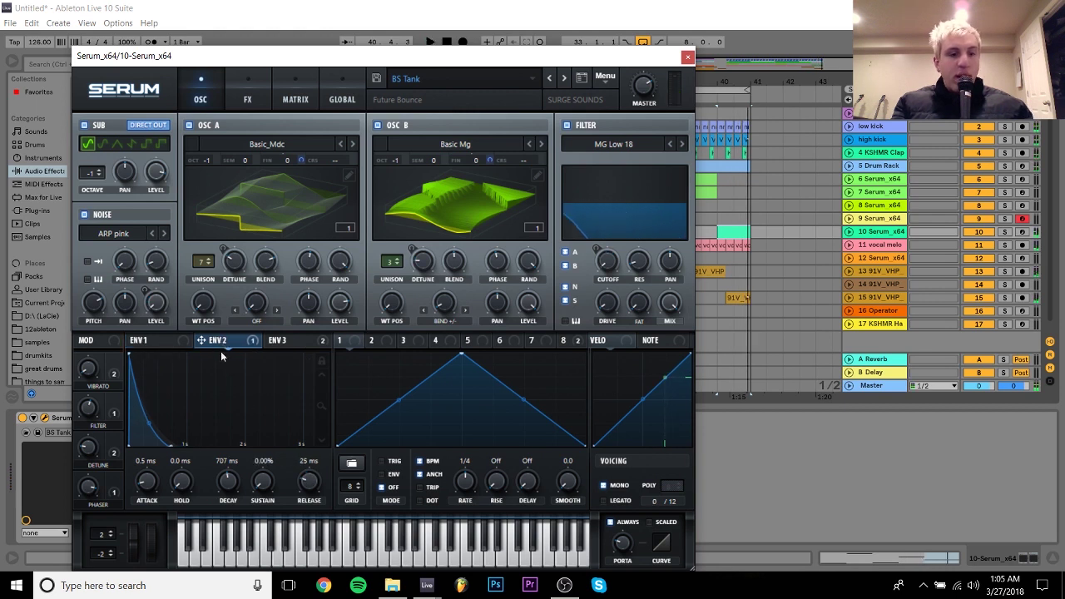
drag(225, 478, 225, 490)
key(space)
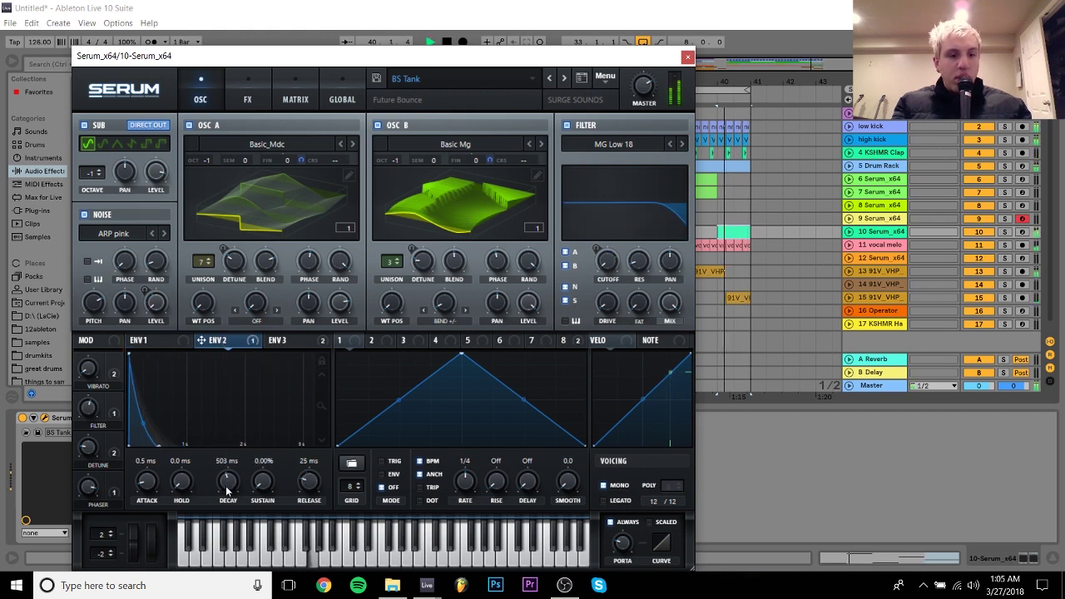
key(space)
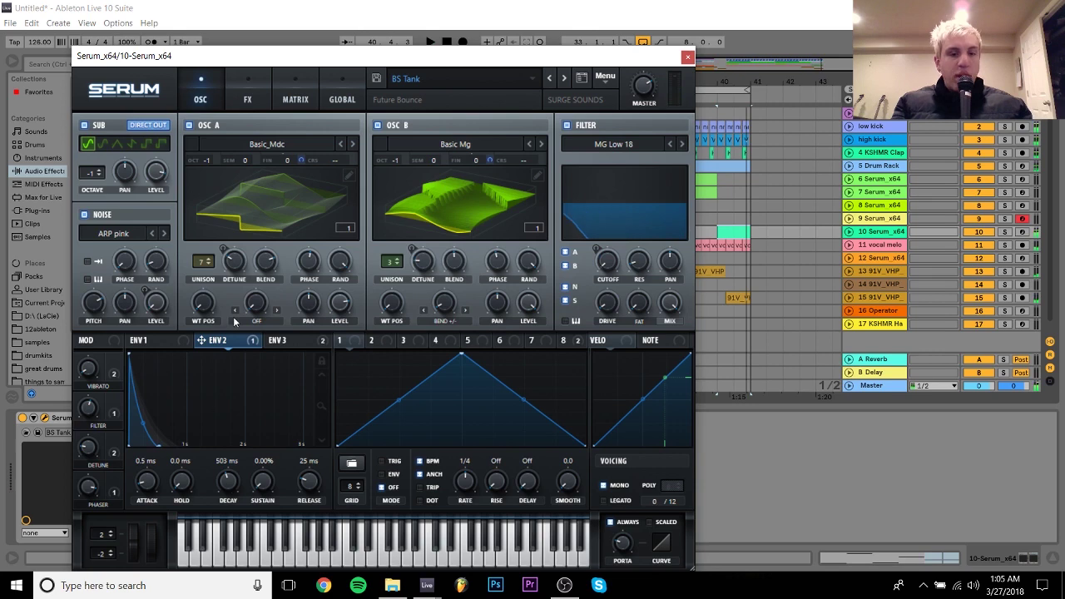
Examine Serum's effects, LFO 8 and envelope 3 settings during playback, and close the synth window
click(240, 101)
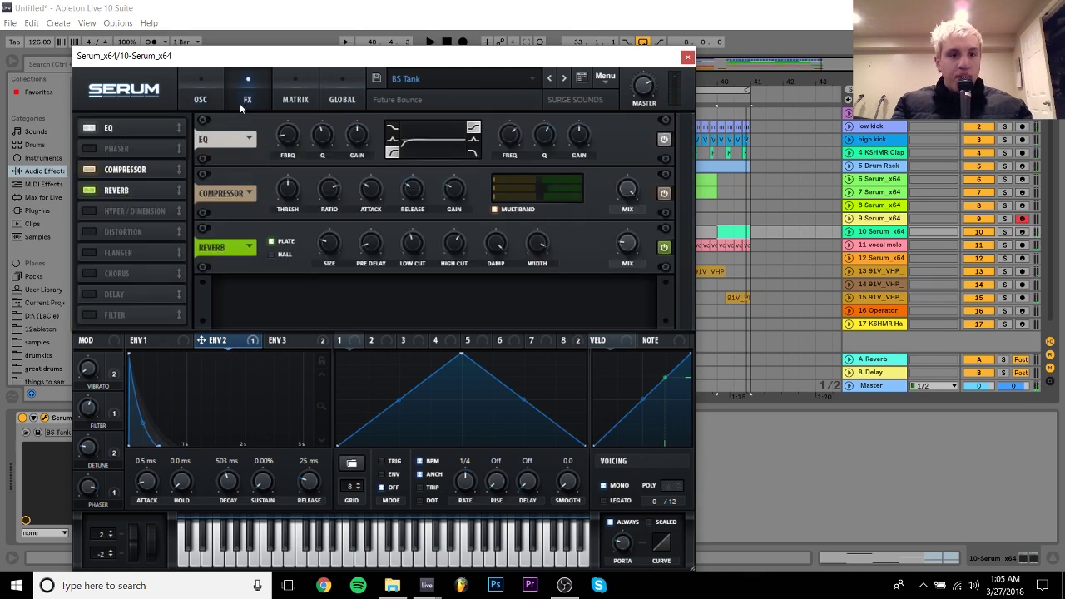
click(210, 100)
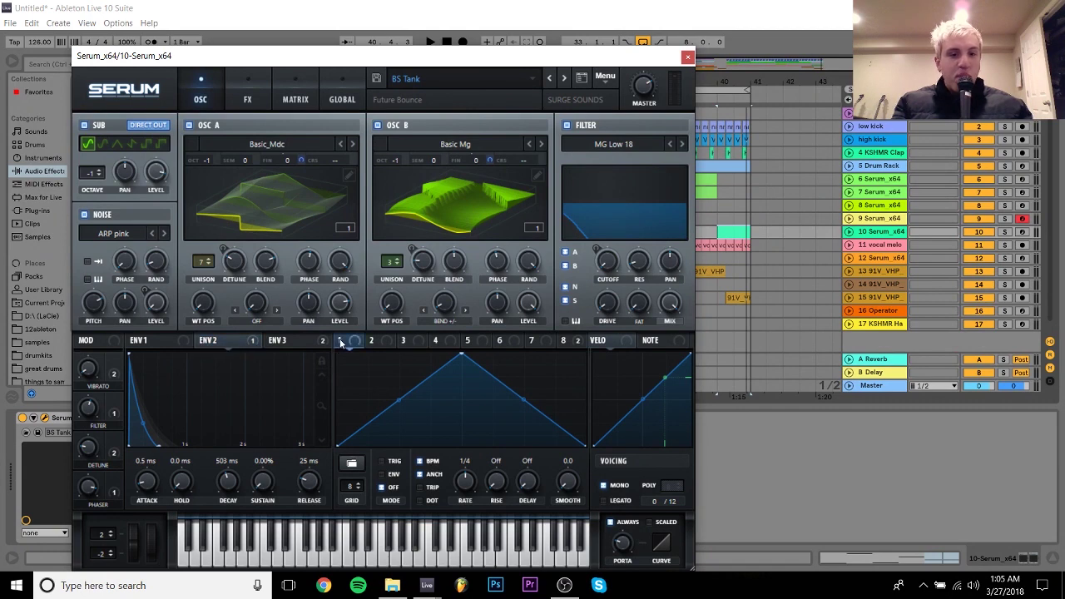
click(569, 342)
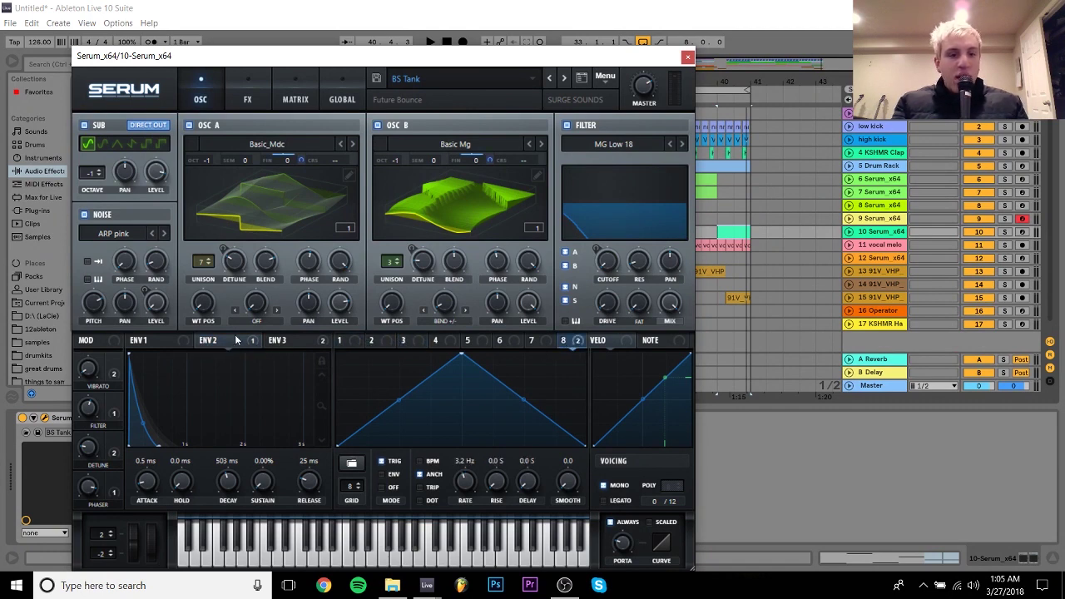
key(space)
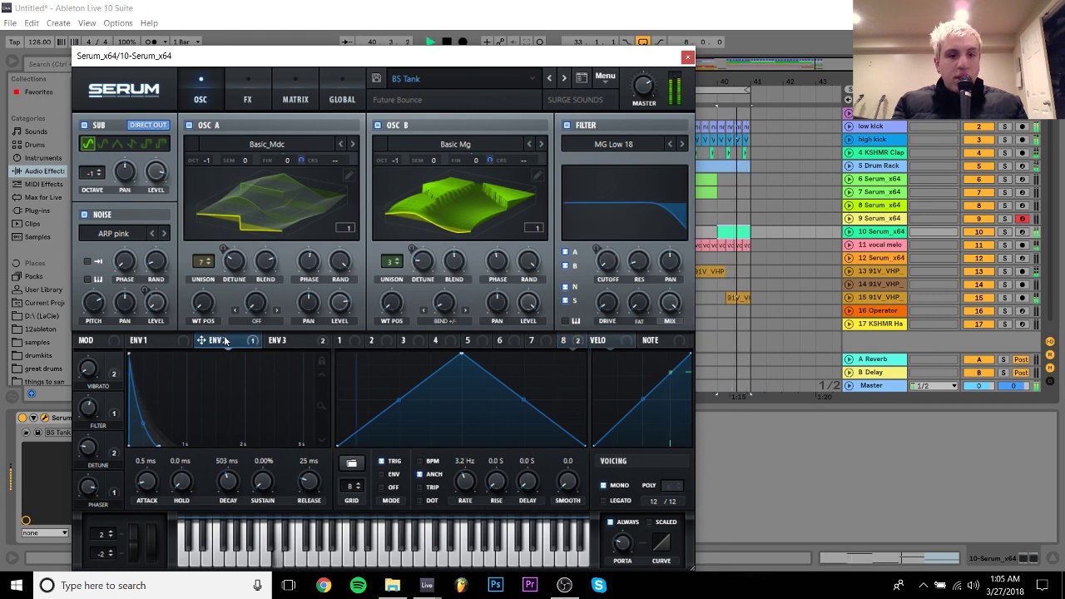
key(space)
click(281, 341)
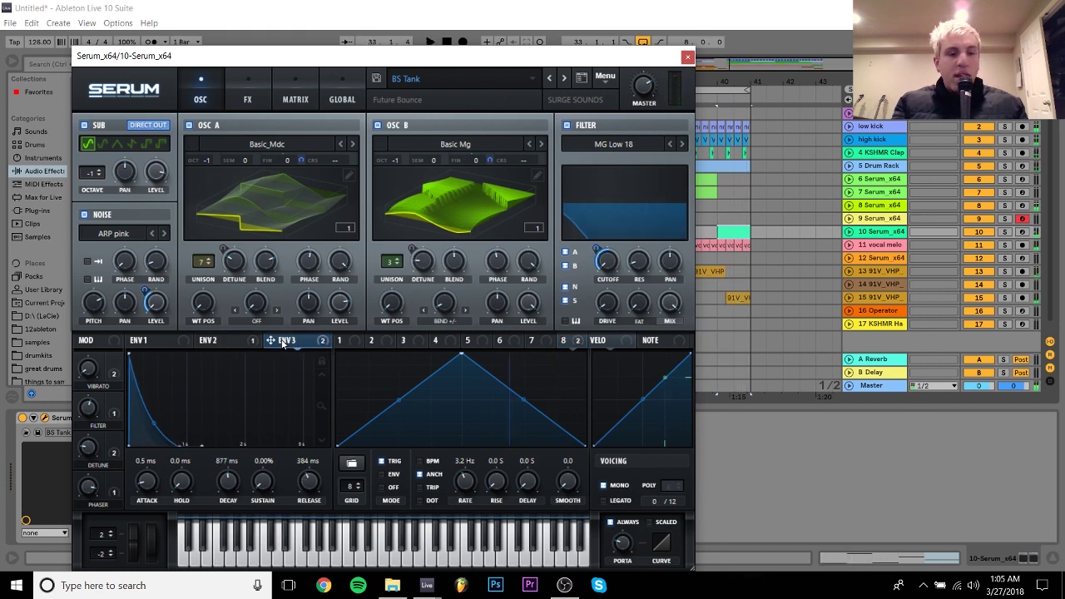
key(space)
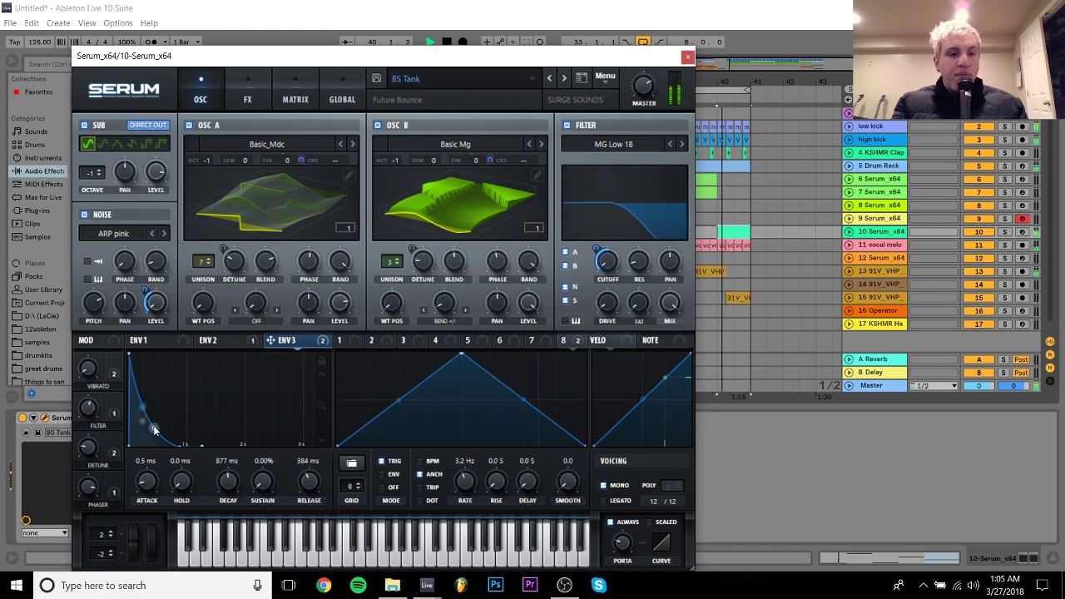
click(687, 57)
key(space)
Examine the notes of the track 10 MIDI clip in the piano roll with playback, and return to the track's device chain
double_click(735, 232)
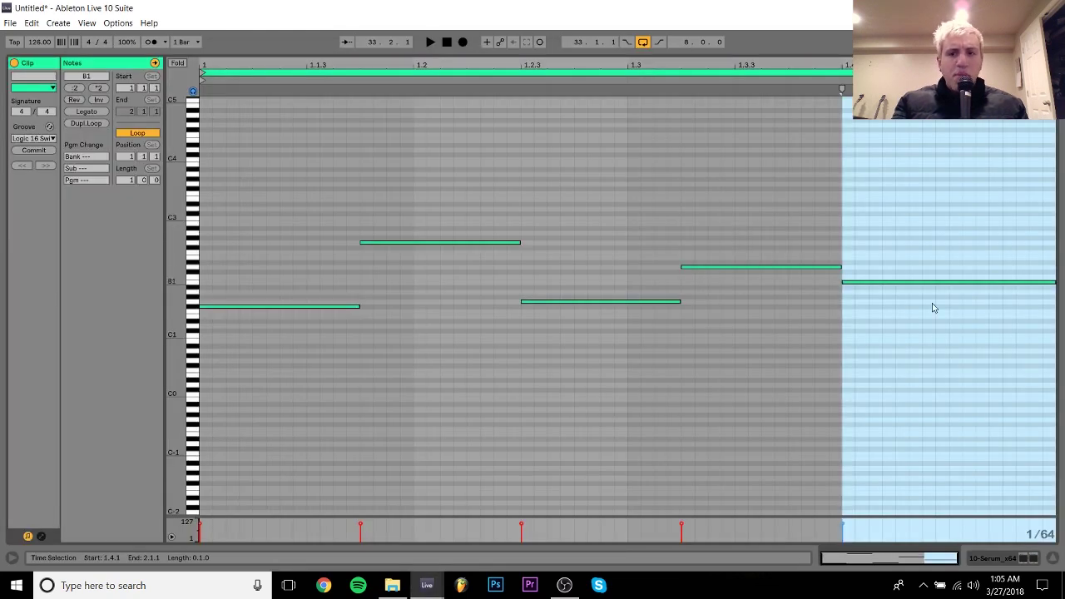
click(934, 304)
key(space)
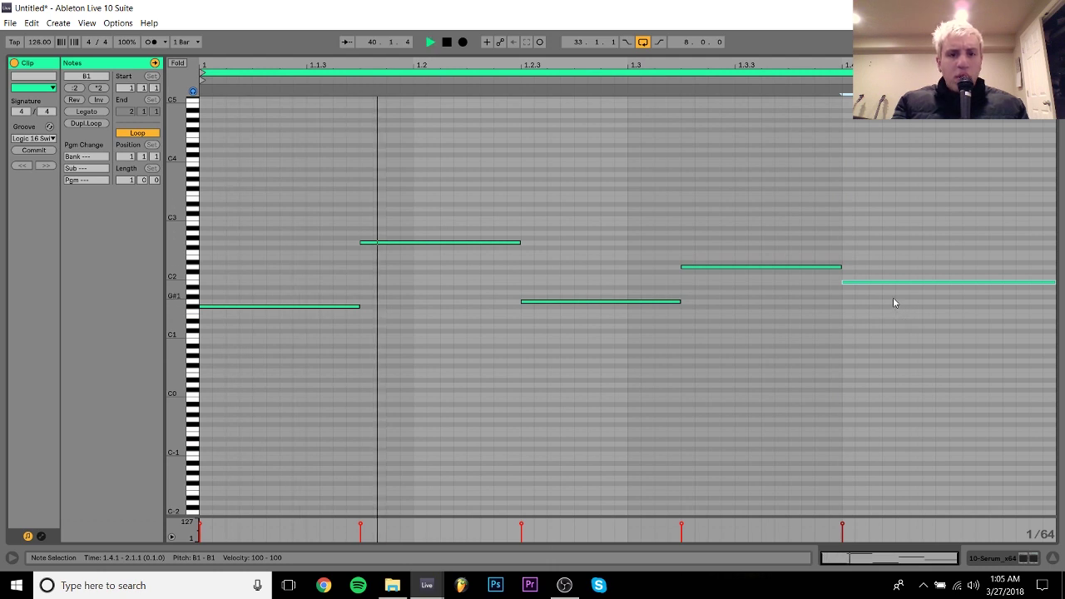
key(space)
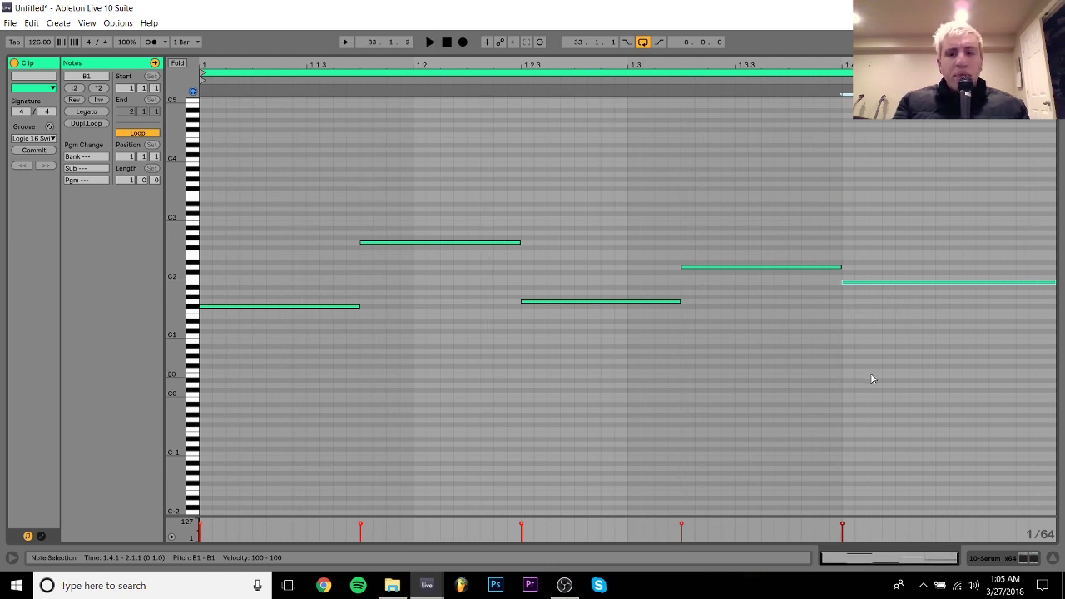
click(1002, 559)
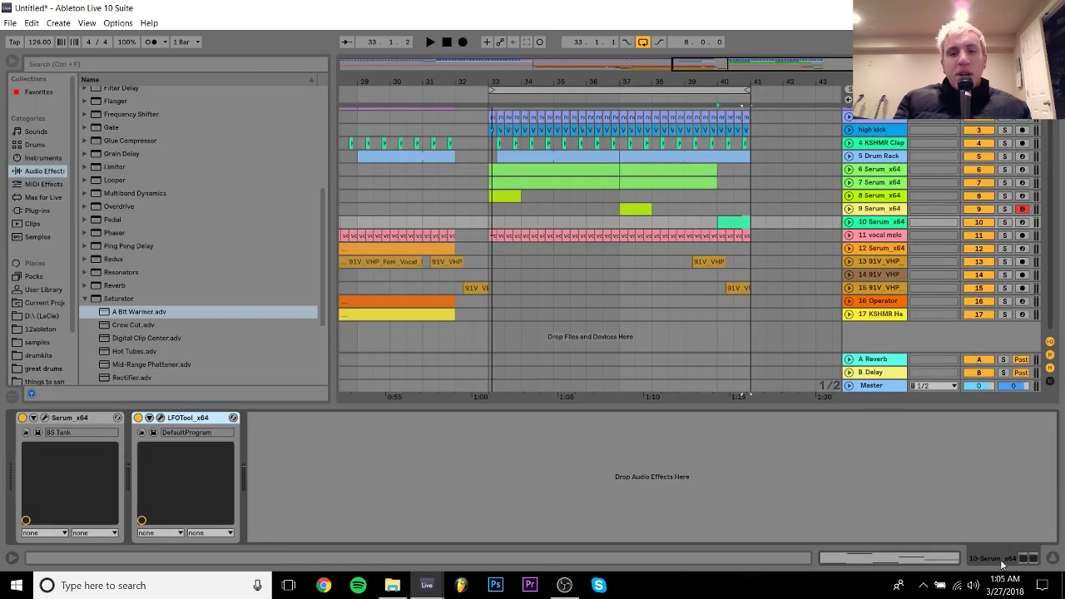
double_click(739, 220)
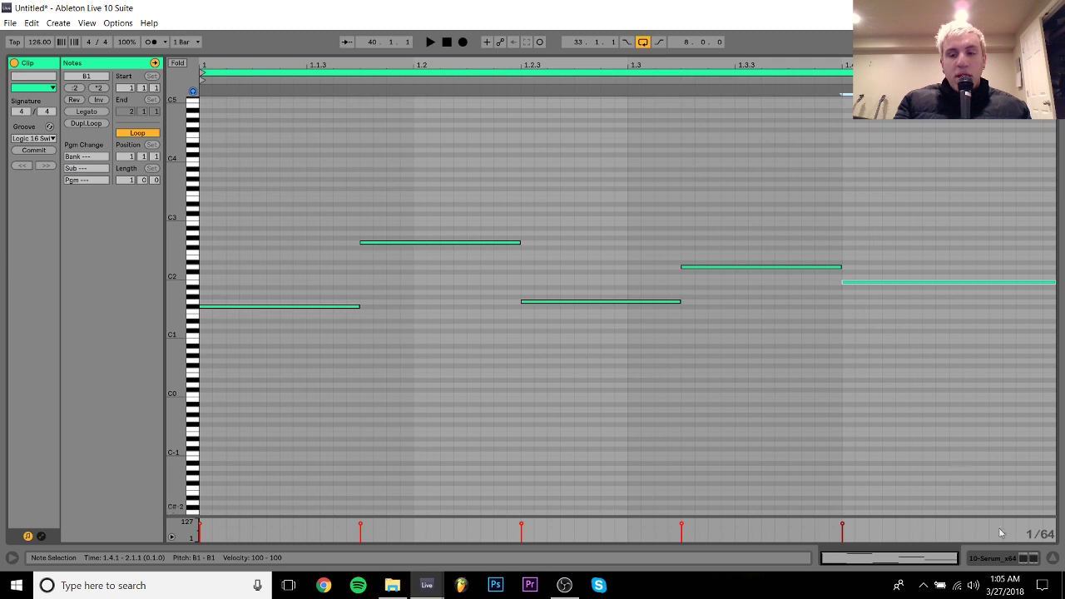
drag(920, 252, 941, 397)
click(988, 559)
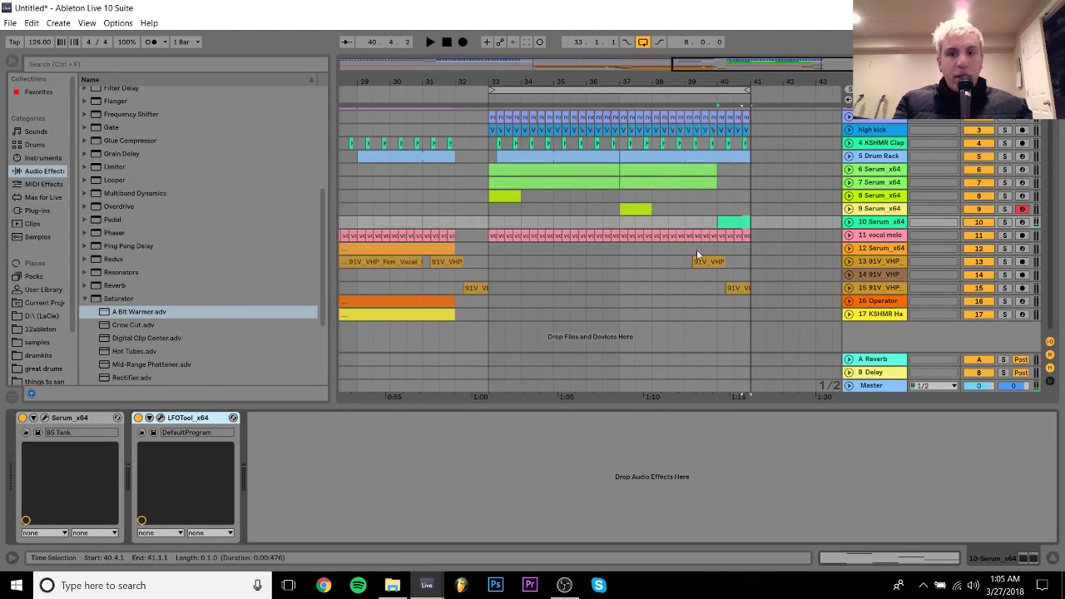
Solo track 10 and vocal track 15, and play them together from bar 40
click(1004, 223)
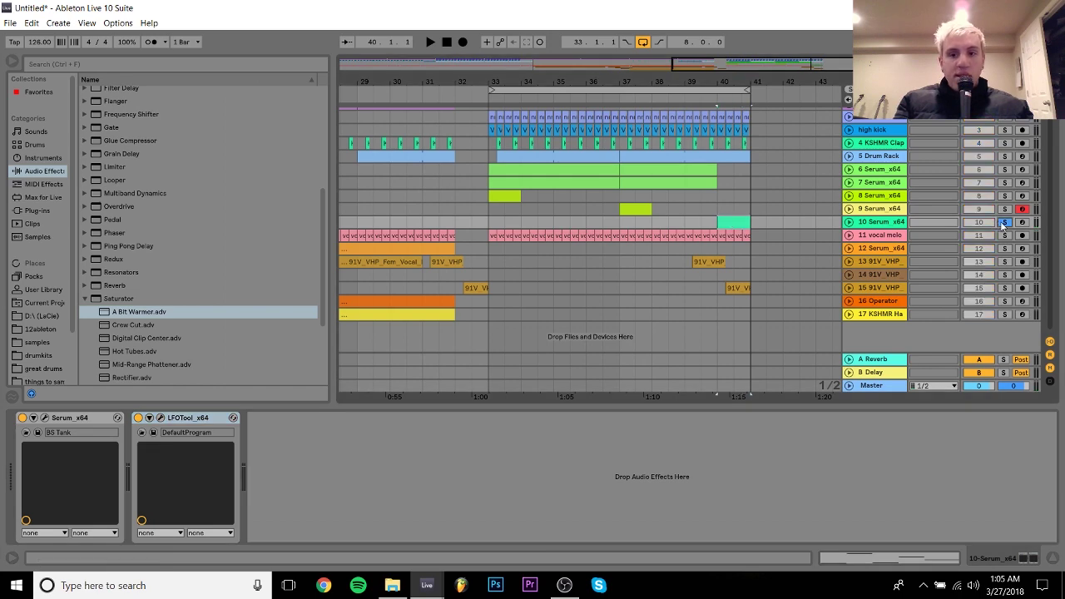
click(1004, 287)
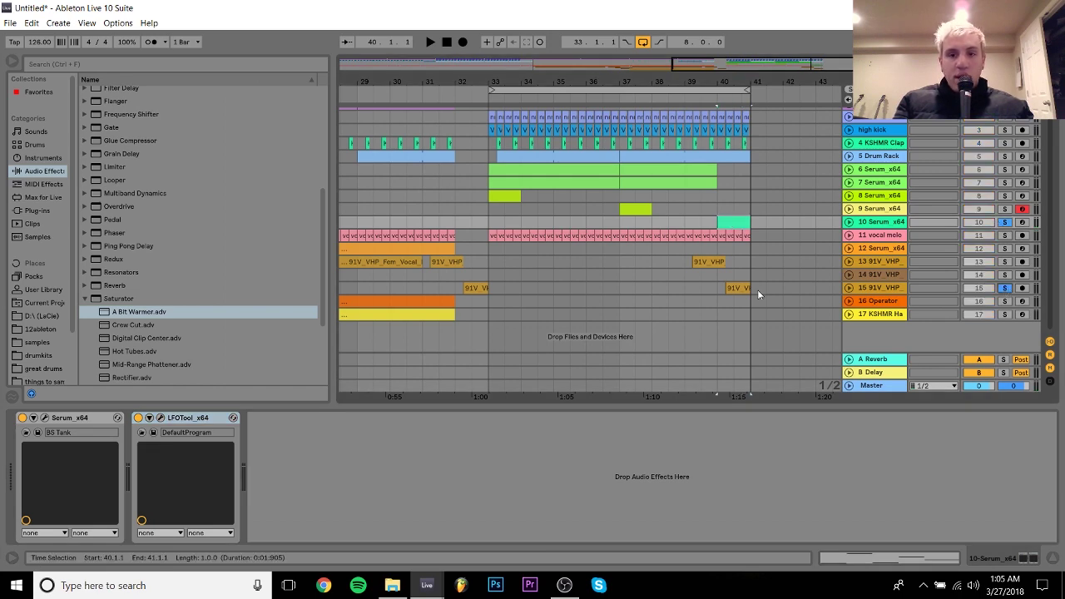
click(716, 288)
key(space)
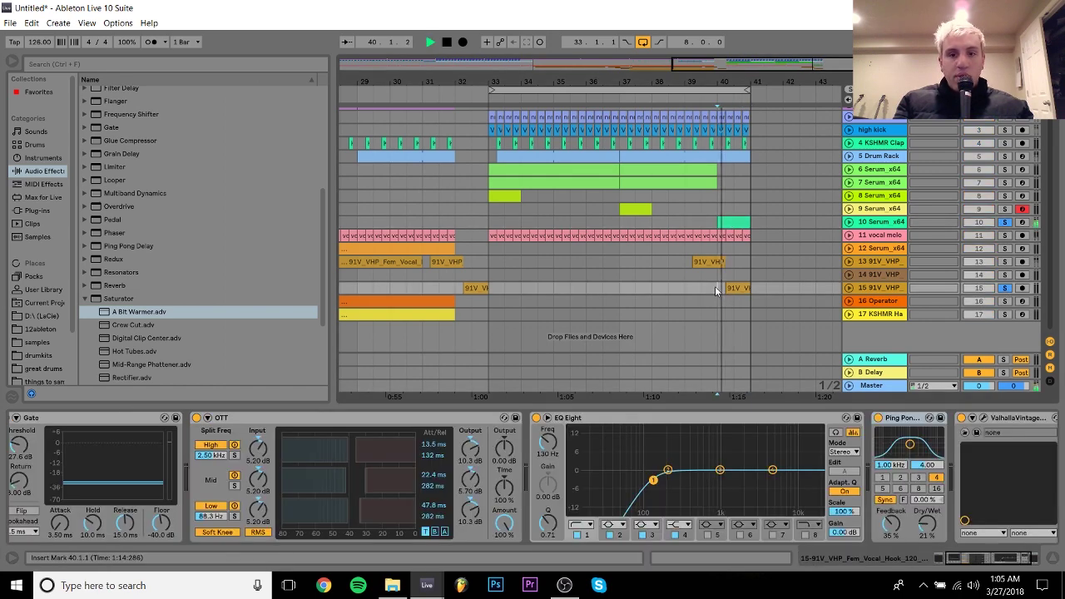
Examine the MIDI notes of the track 10 fill and its alignment with the track 15 vocal around bar 40
double_click(732, 222)
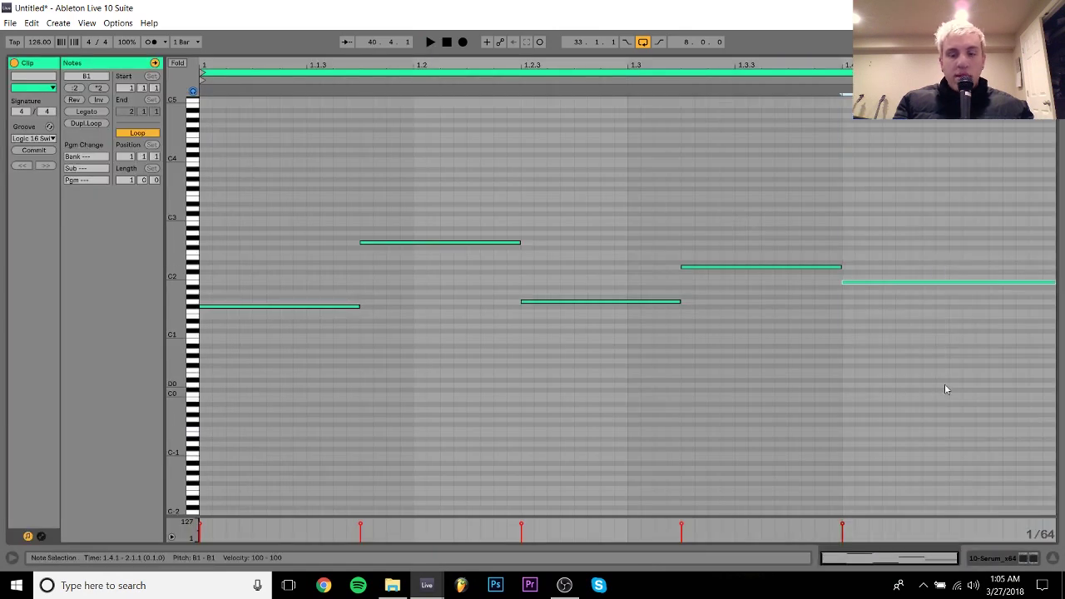
click(996, 558)
drag(751, 75, 751, 77)
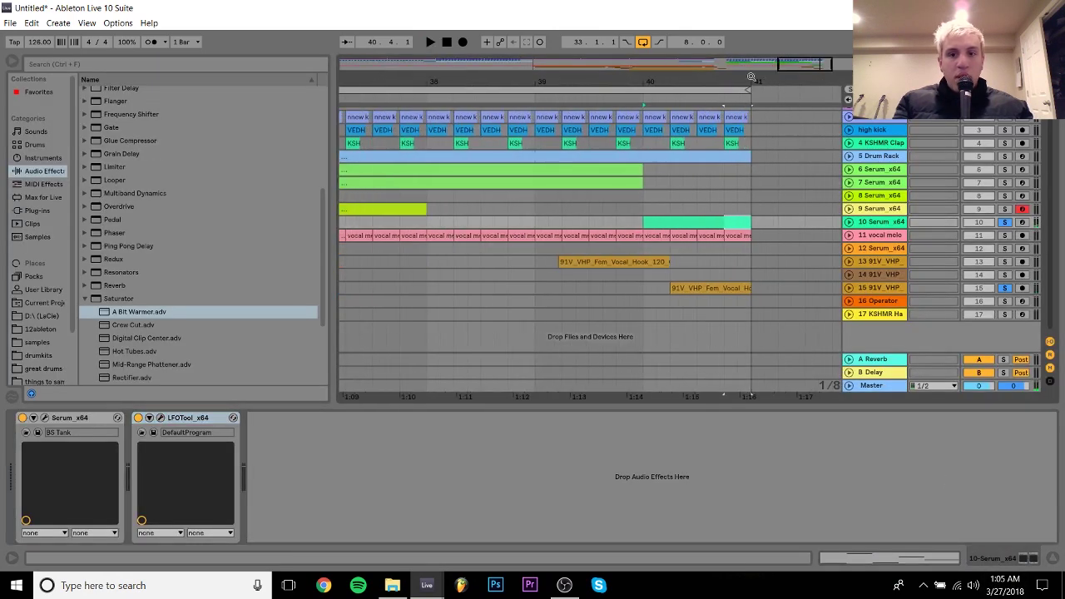
click(727, 272)
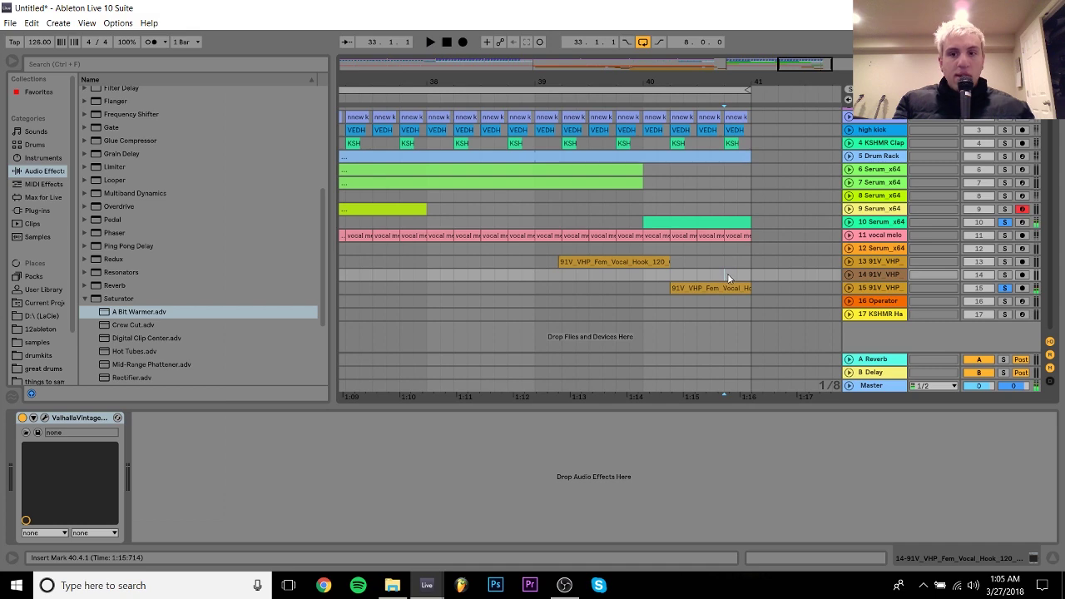
Clear the solos on tracks 10 and 15 and play the full mix from bar 32 into the drop
click(1006, 224)
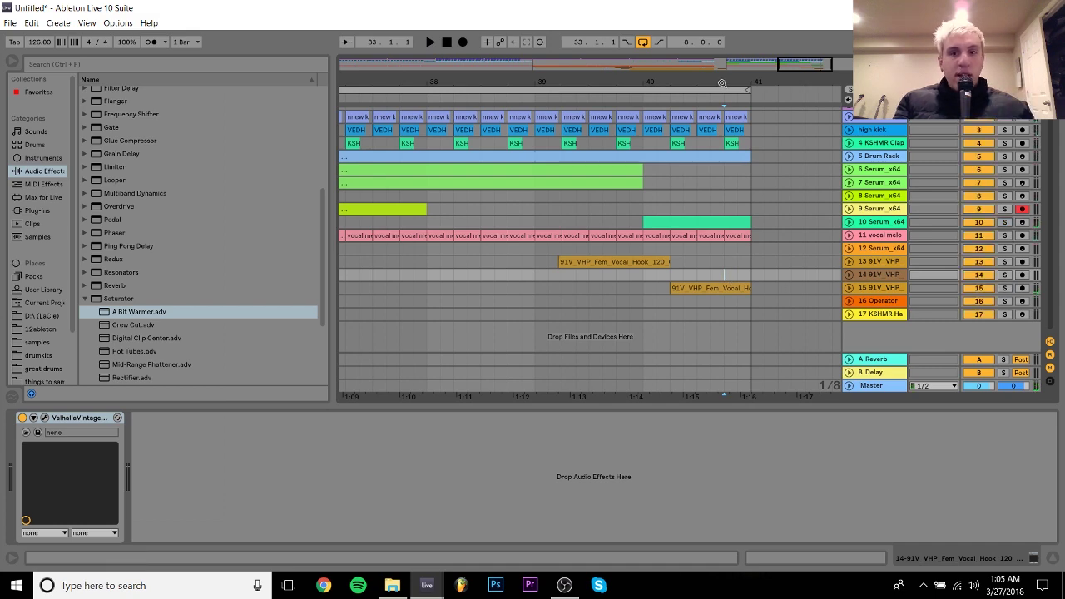
drag(718, 80, 715, 45)
click(585, 198)
key(space)
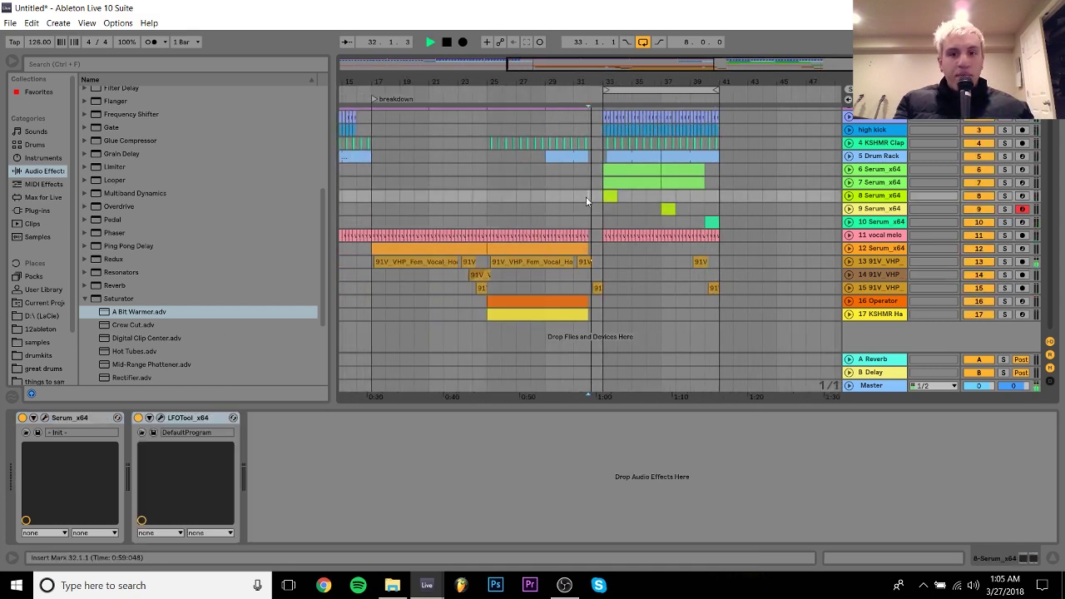
click(607, 223)
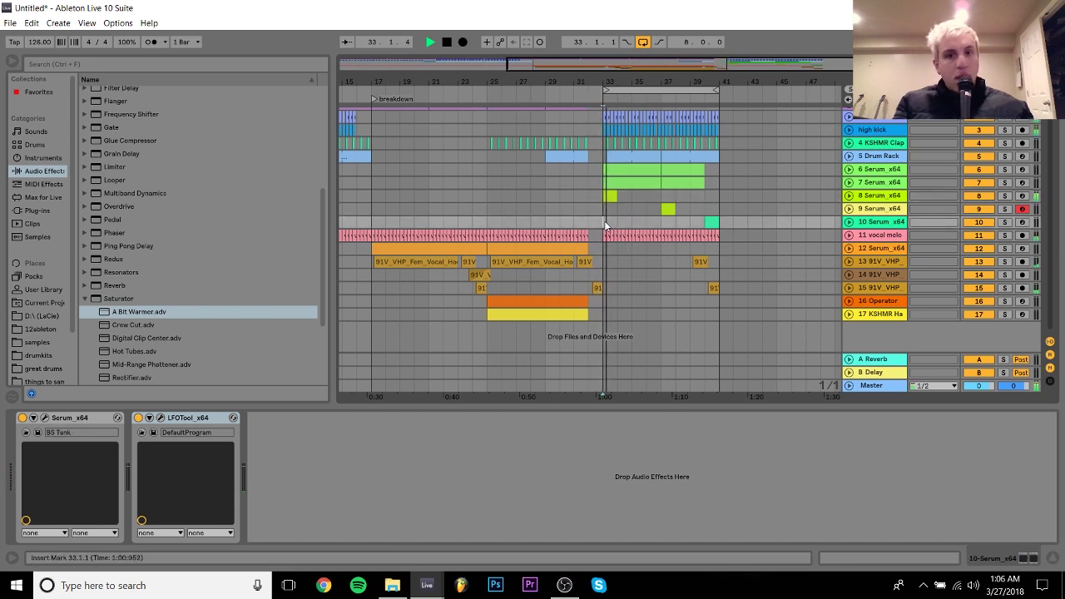
Duplicate bars 33 to 41 of all tracks directly after the first drop section and switch off the arrangement loop
click(880, 170)
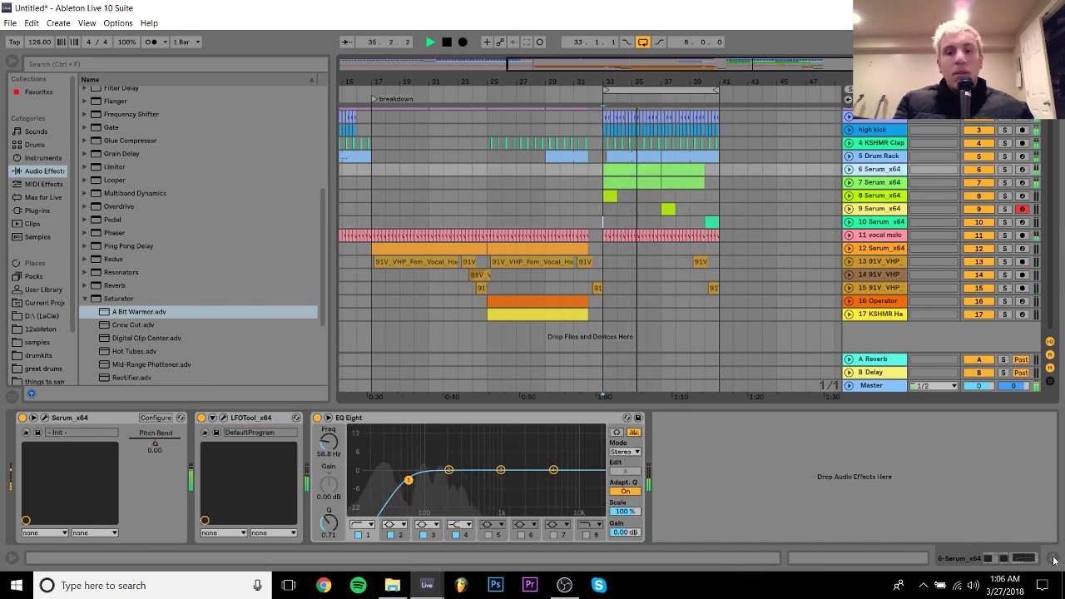
key(ctrl+alt+l)
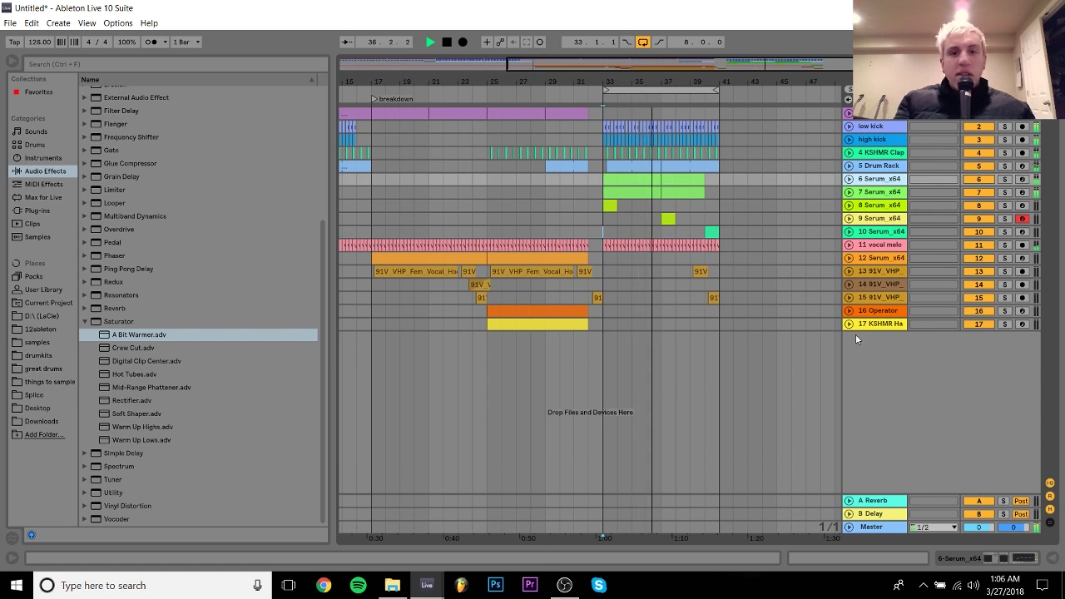
key(space)
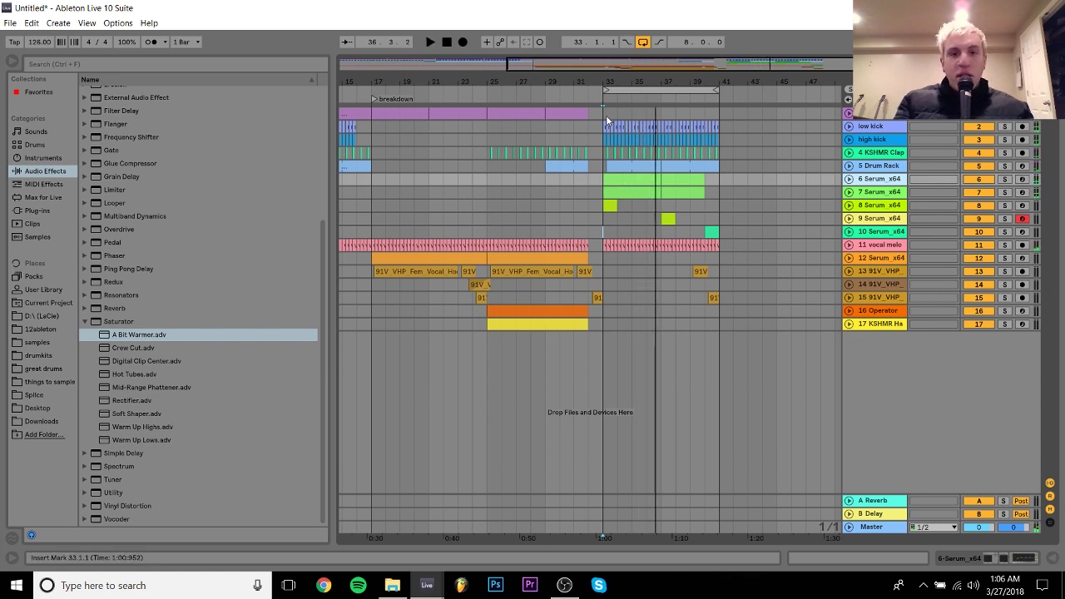
drag(604, 115, 722, 327)
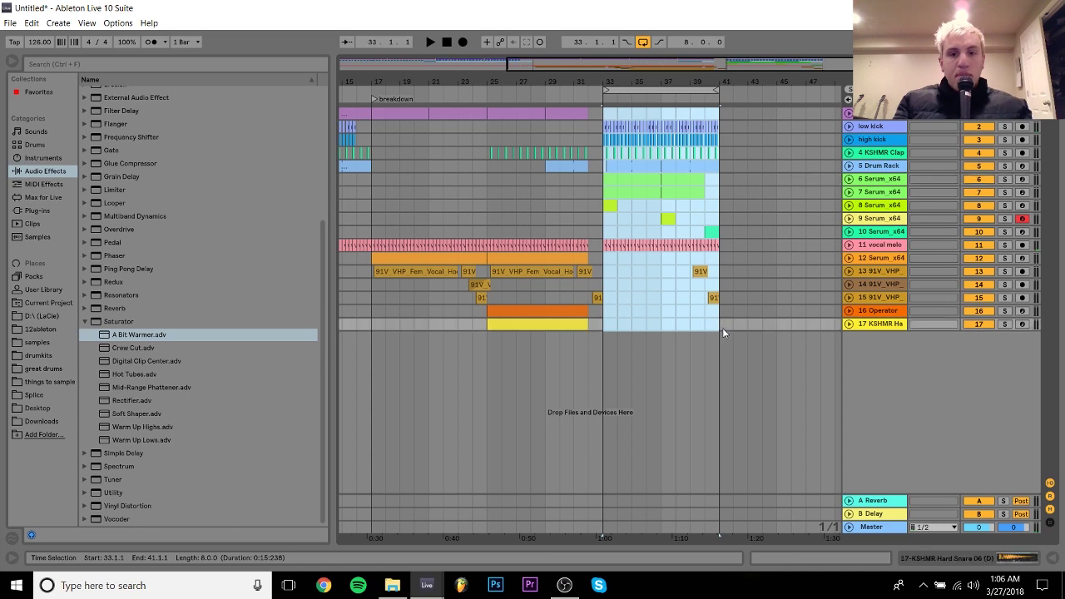
key(ctrl+d)
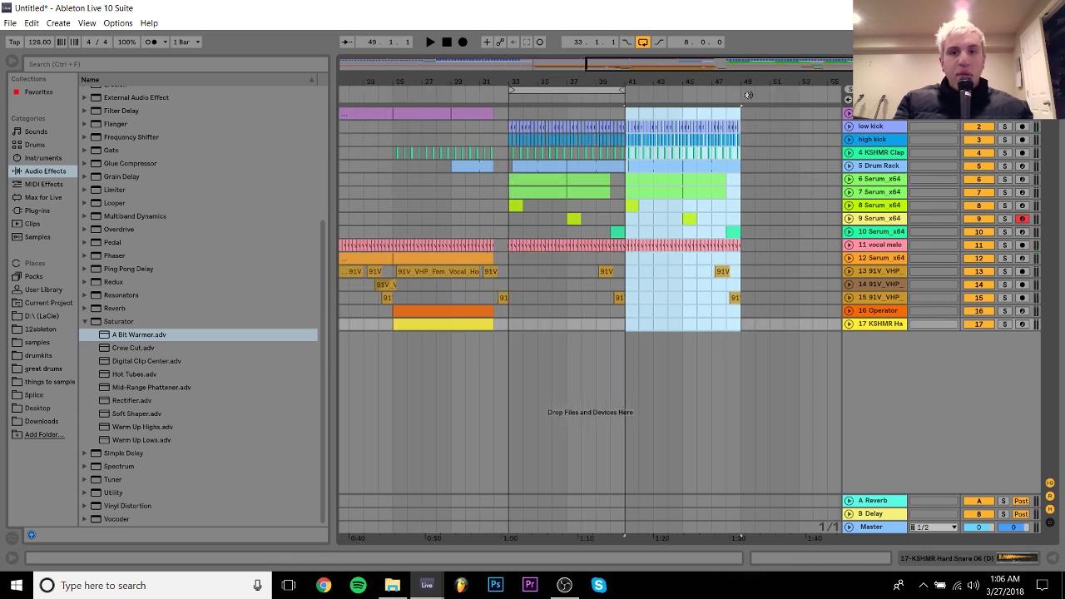
click(643, 42)
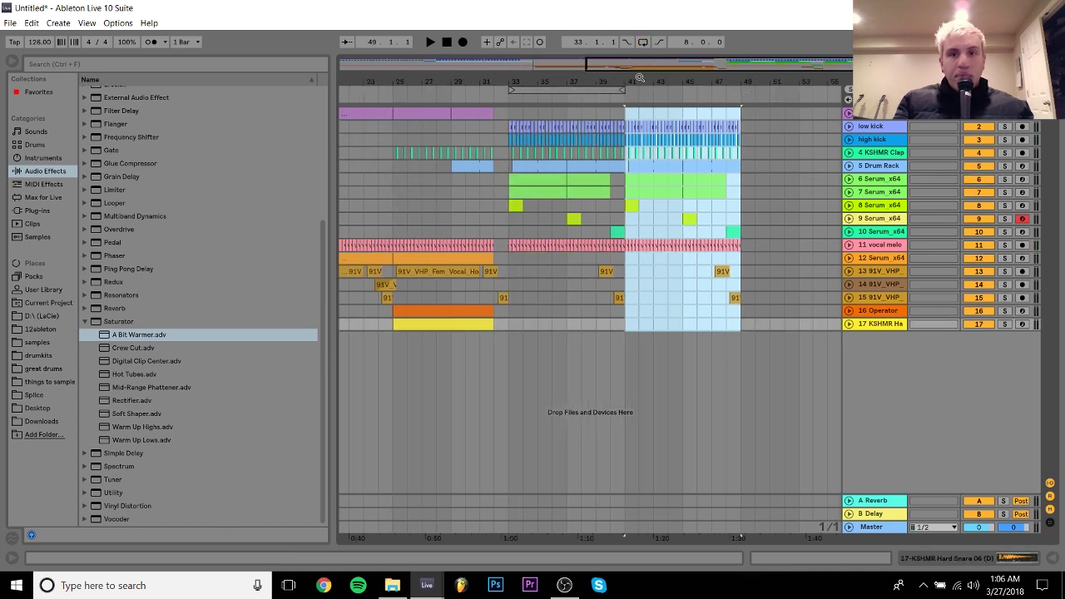
Insert a new MIDI track below track 8 and move the track 8 clip at bar 41 onto it
drag(638, 77, 790, 176)
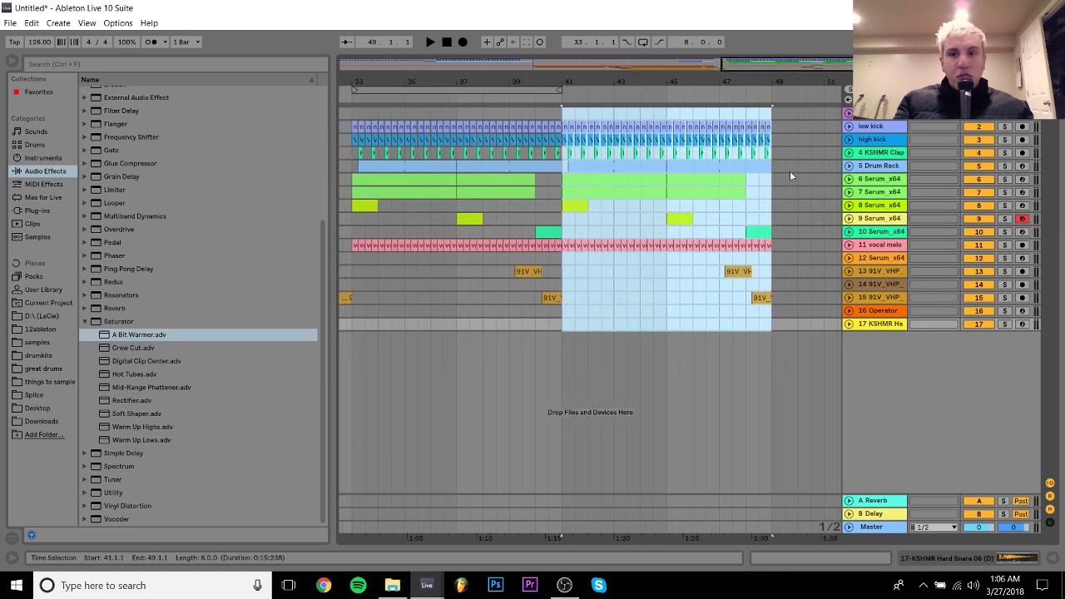
click(892, 205)
key(ctrl+shift+t)
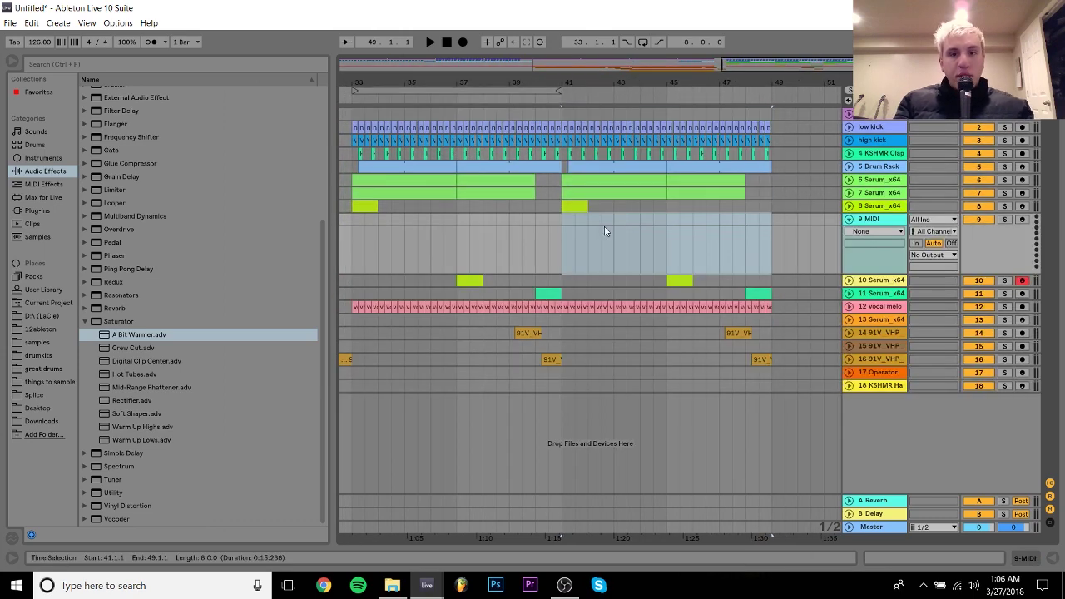
drag(574, 207, 580, 233)
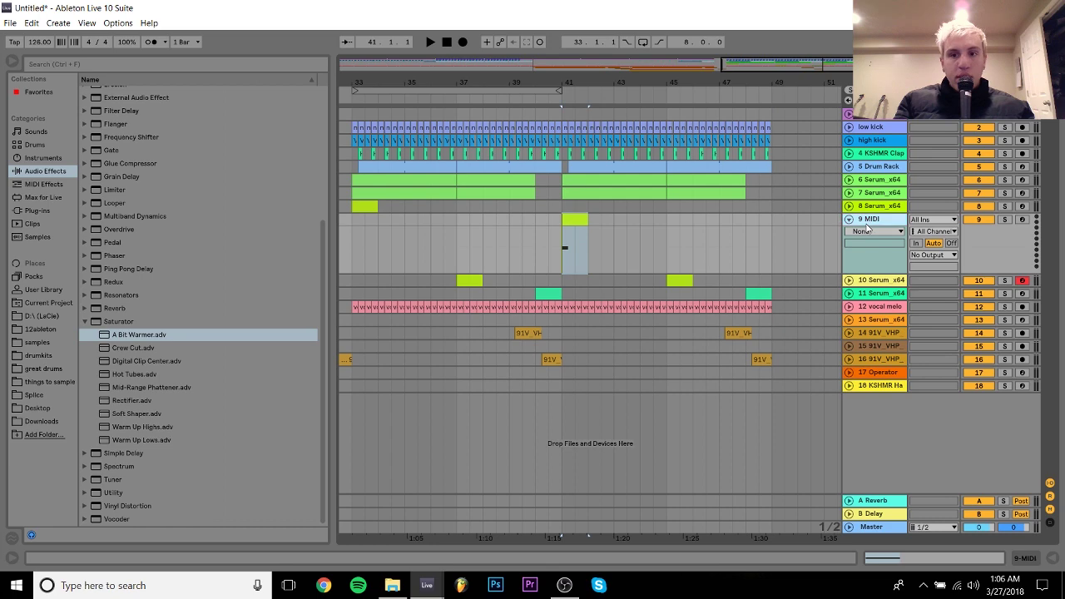
Load the Serum_x64 plug-in on the new track 9 and arm the track for recording
click(37, 211)
double_click(137, 184)
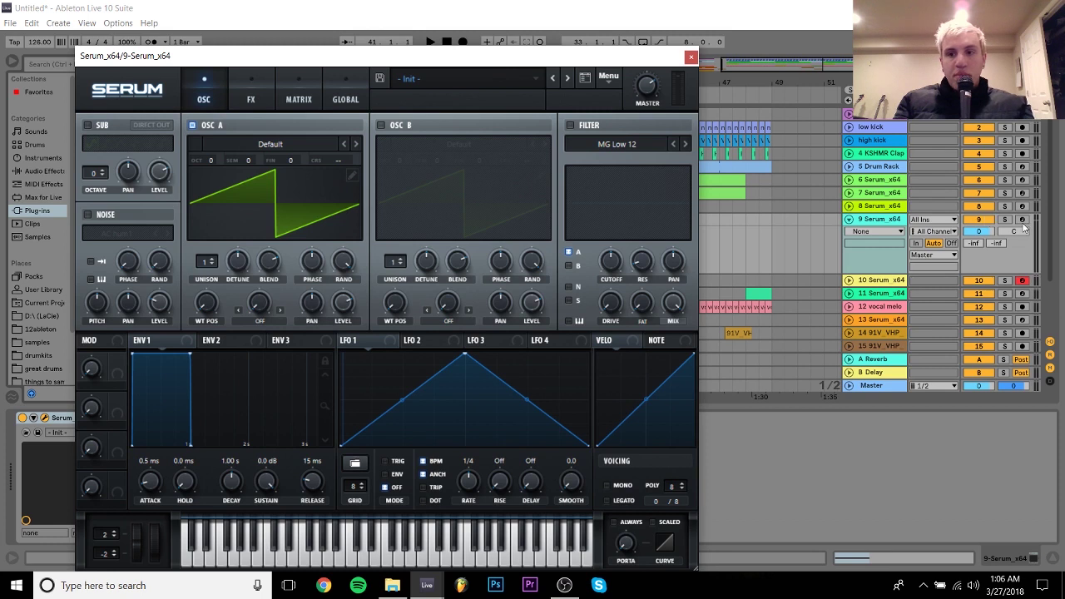
click(1022, 220)
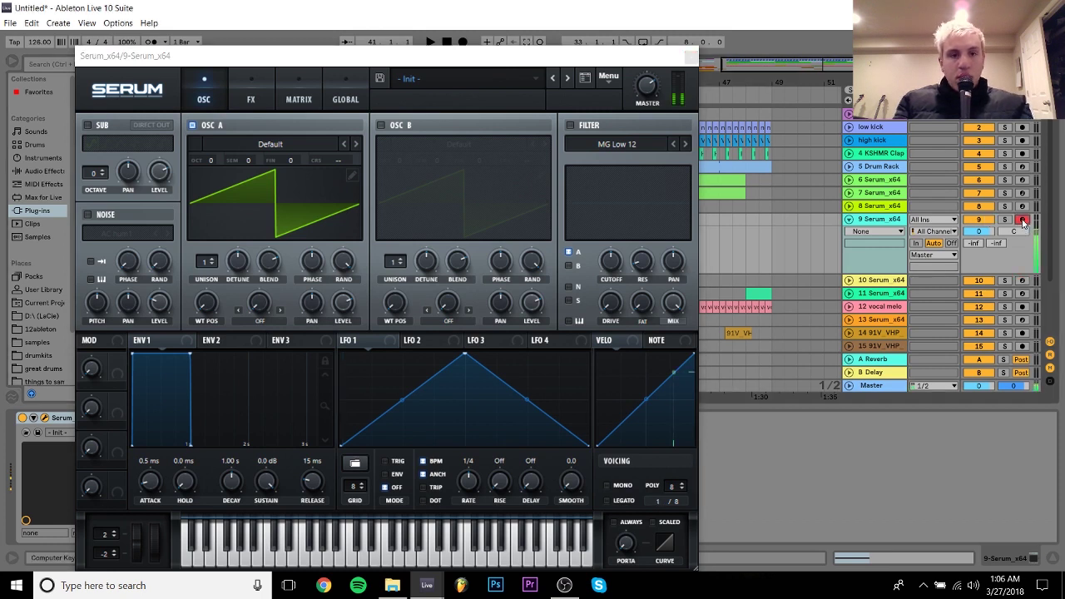
Set oscillator A's wavetable to the spectral Trilobyte 3 [SL] and audition a note
click(323, 148)
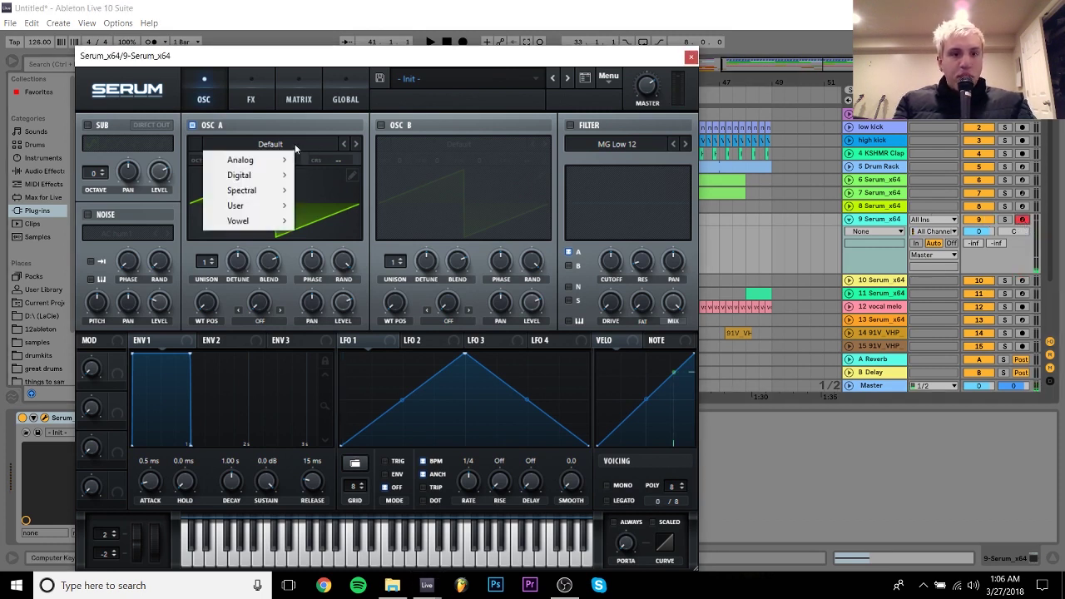
mouse_move(271, 190)
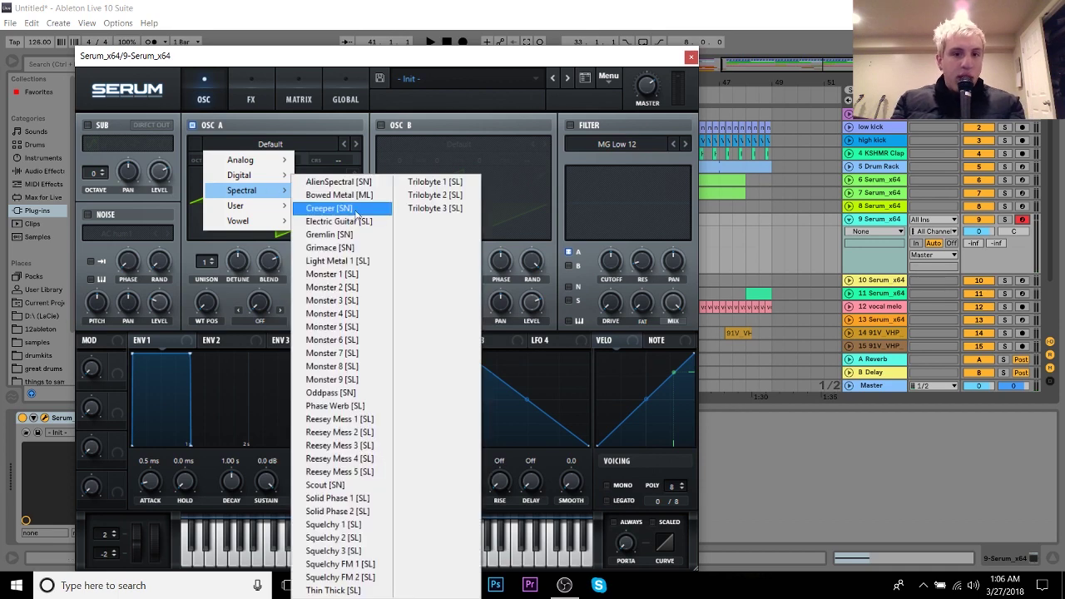
click(429, 207)
key(a)
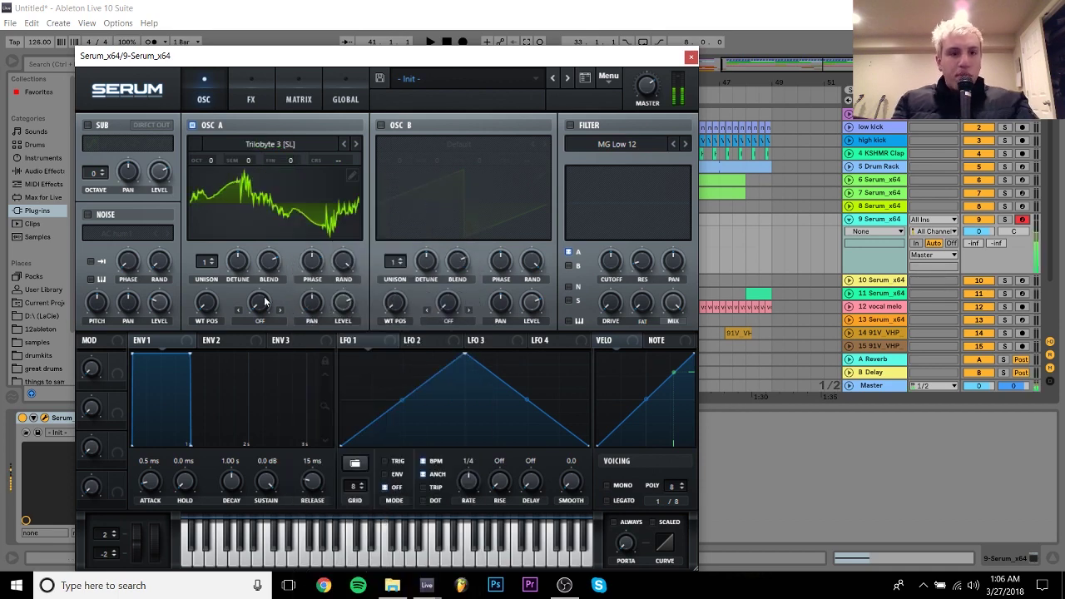
Modulate oscillator A's wavetable position and level with LFO 1 in envelope mode, moving the LFO's peak close to its start
click(208, 305)
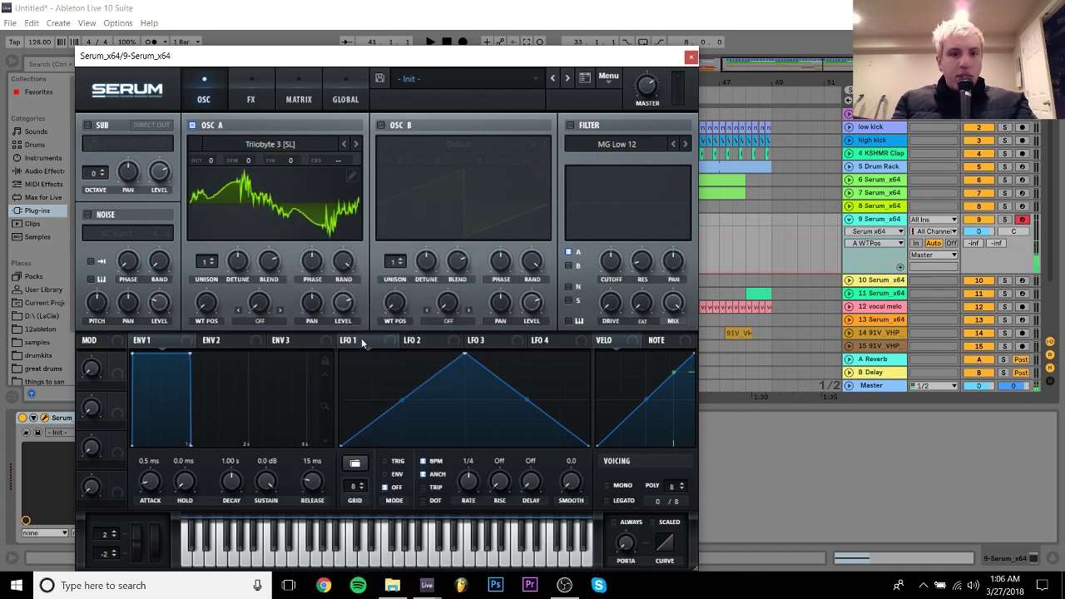
drag(342, 340, 205, 306)
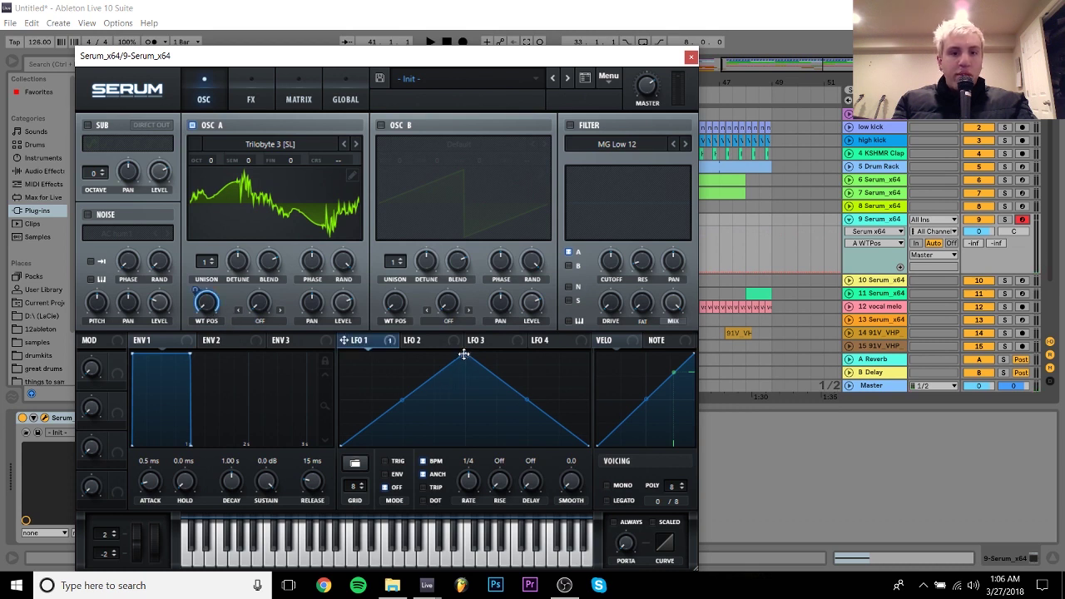
drag(463, 354, 357, 353)
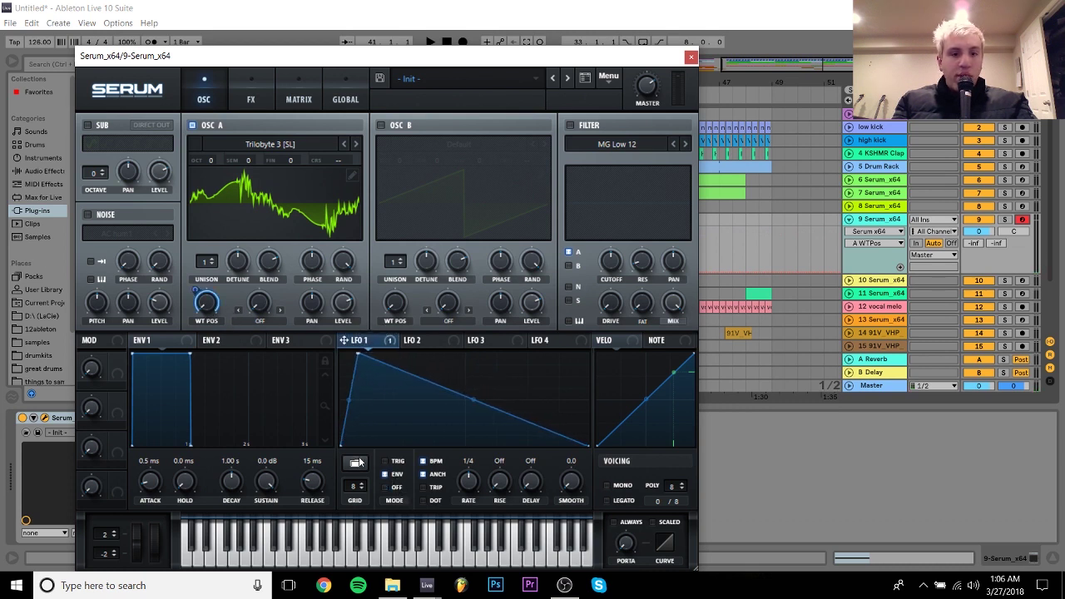
click(343, 301)
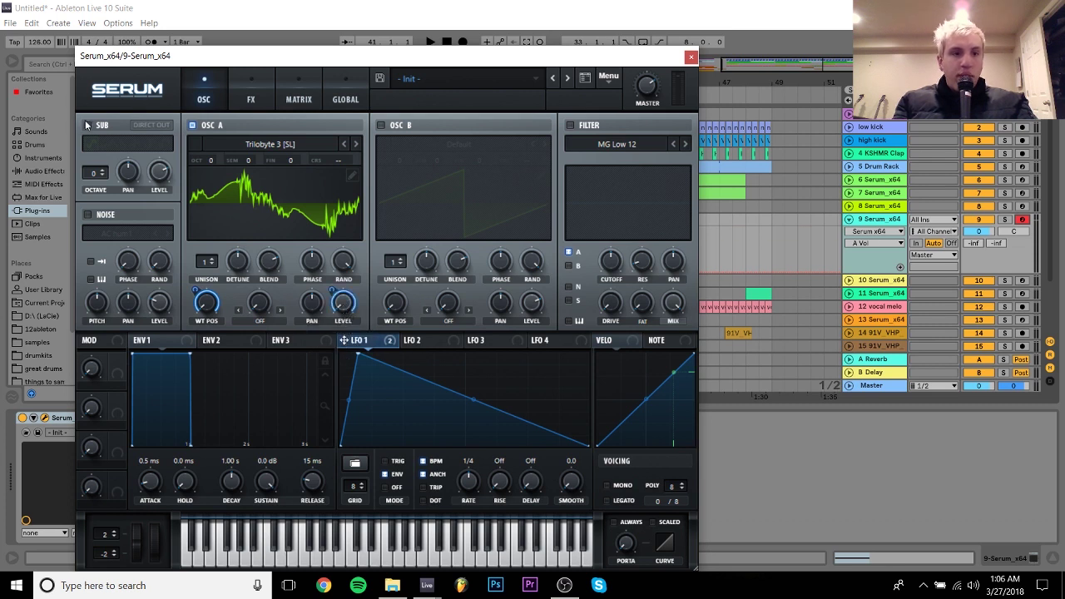
Enable the sub oscillator, modulate its level with LFO 1, and play the clip from bar 41
click(88, 125)
click(159, 171)
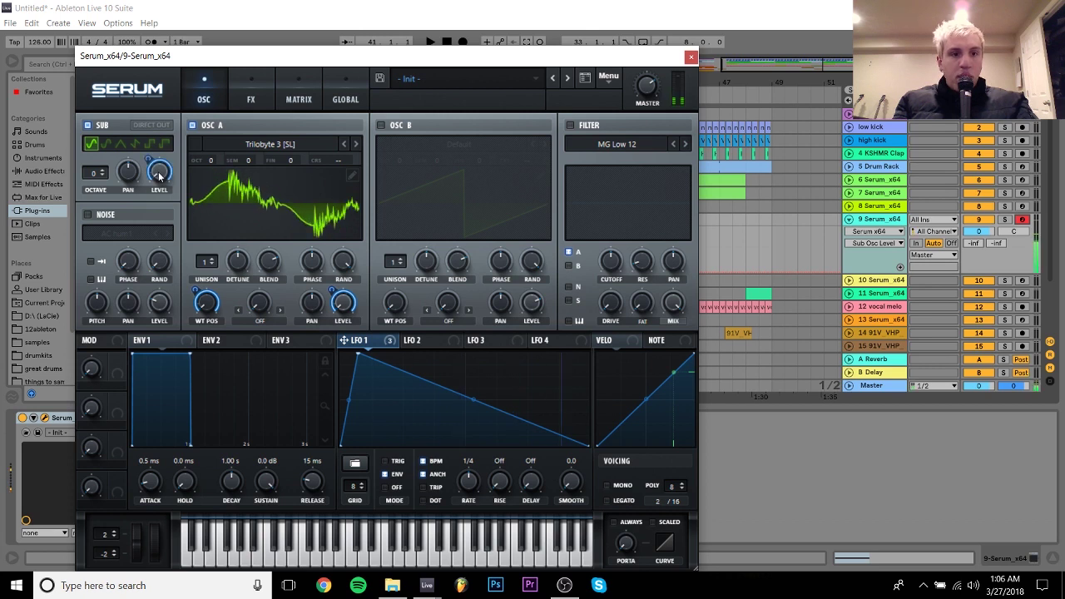
key(space)
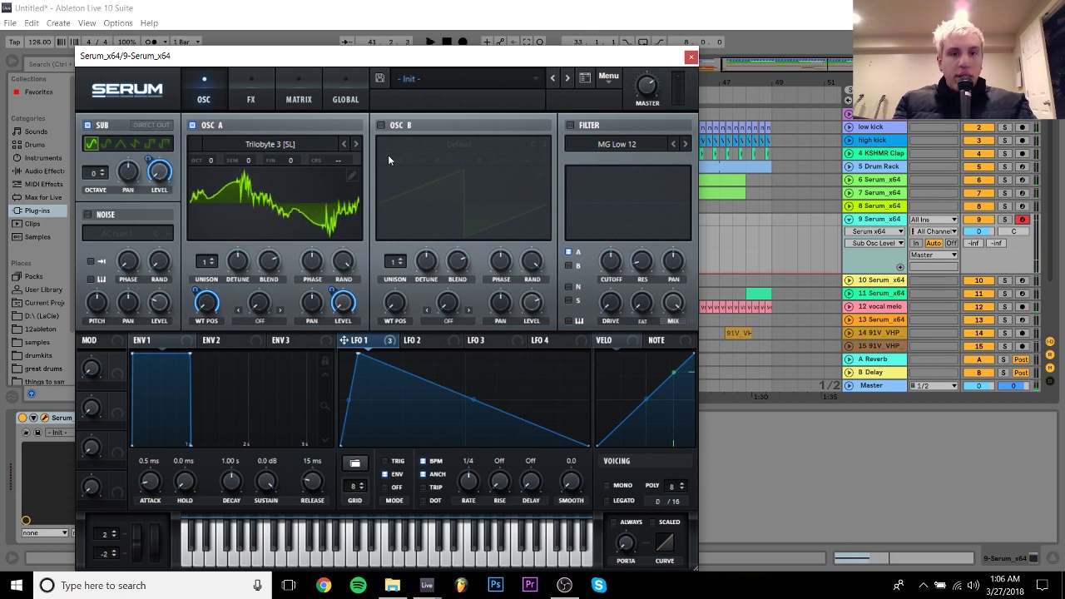
Enable oscillator B and set its wavetable to the analog Basic Shapes
click(381, 126)
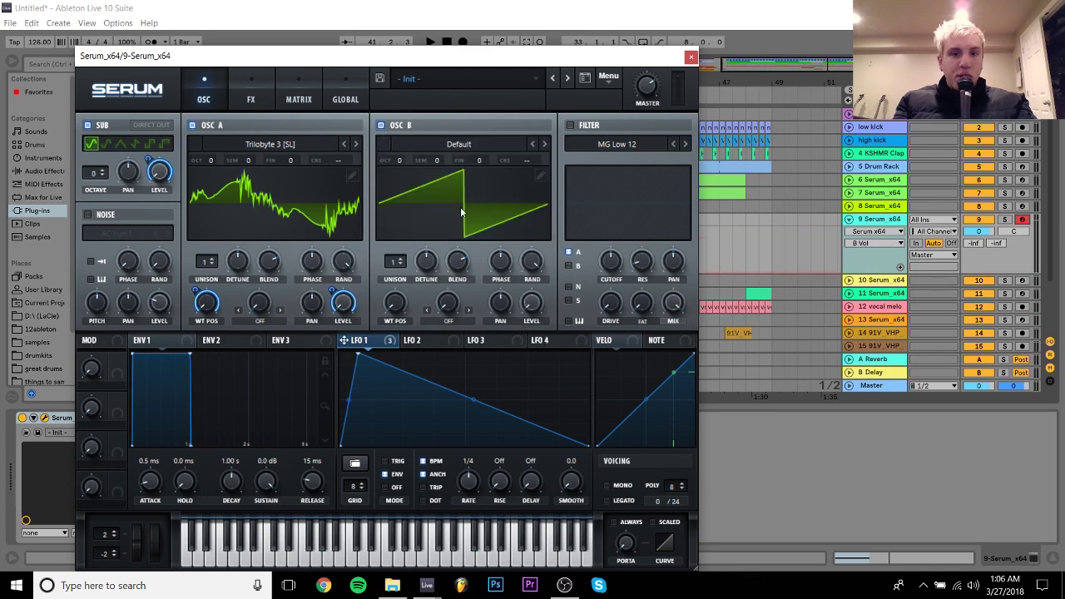
click(453, 145)
mouse_move(433, 157)
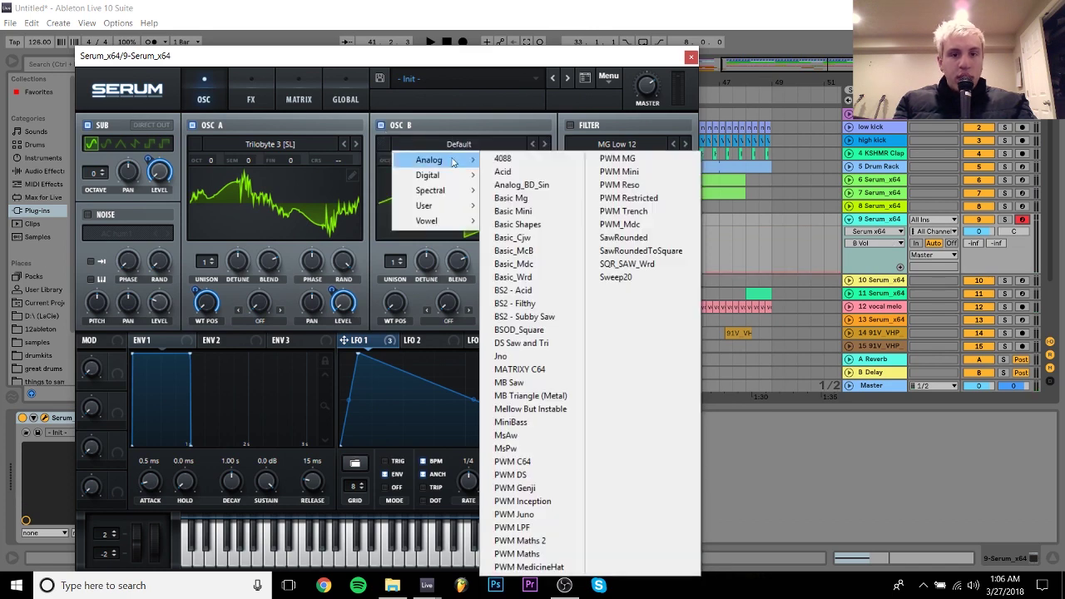
click(529, 227)
Set oscillator A's warp mode to FM (from B), adjust its amount, and raise oscillator B by two octaves
click(260, 321)
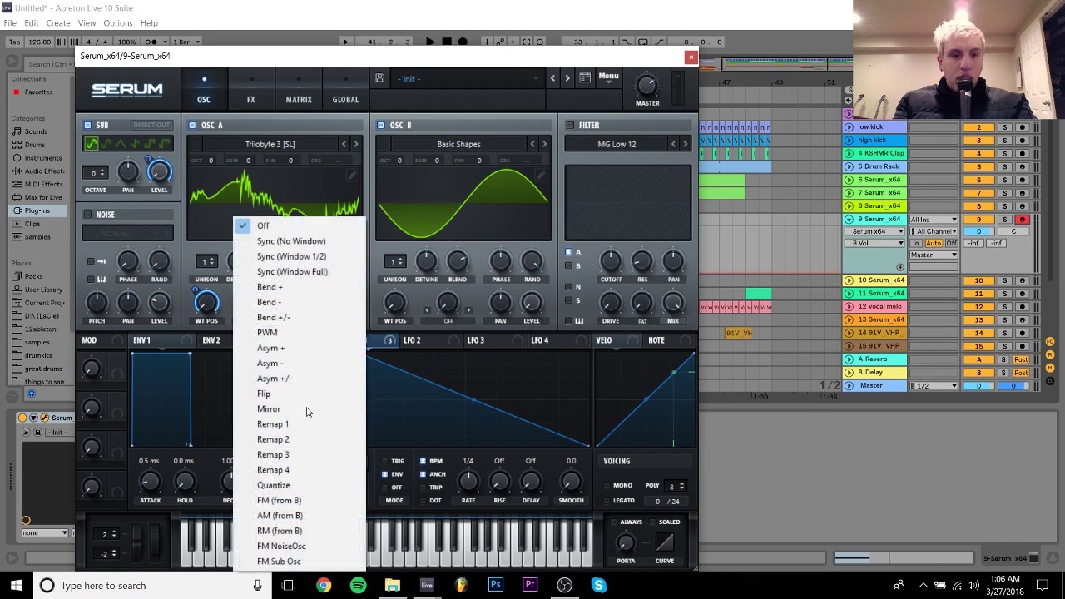
click(300, 499)
mouse_move(256, 307)
mouse_down()
mouse_move(256, 287)
mouse_move(258, 306)
mouse_up()
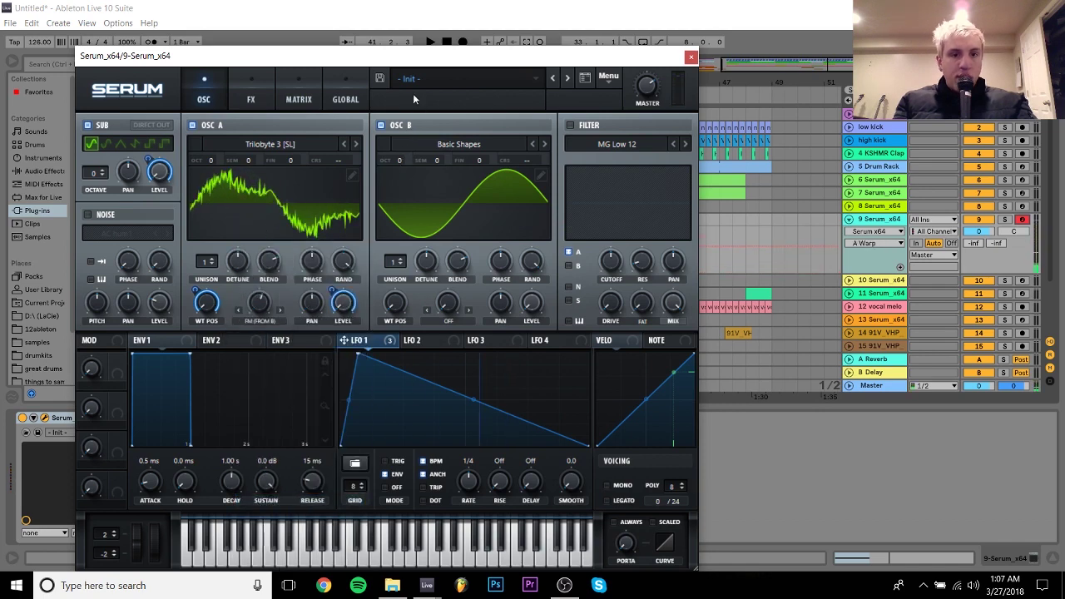
drag(400, 160, 405, 132)
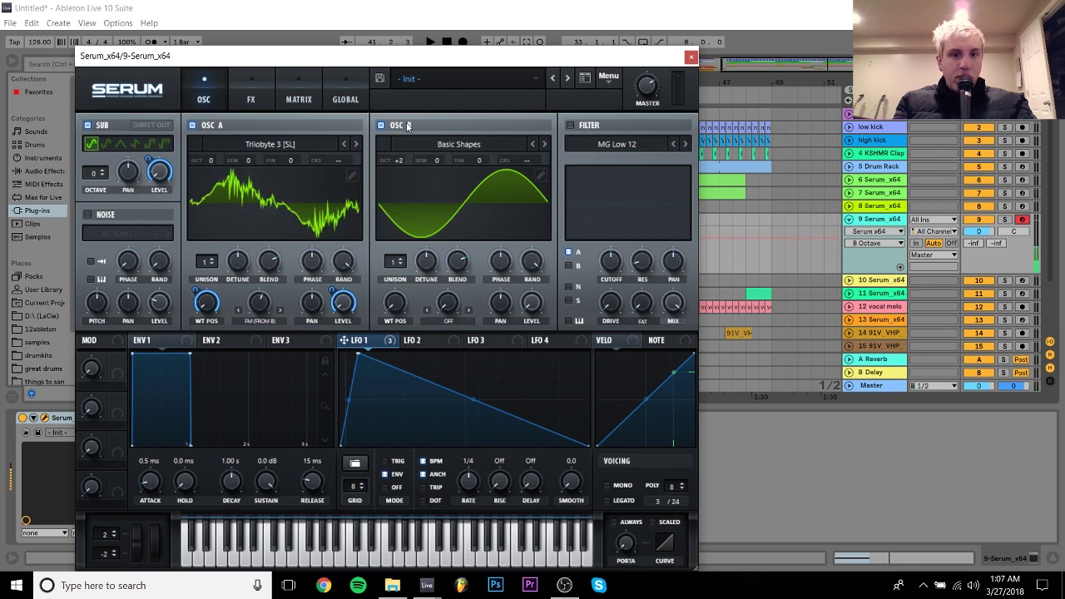
Modulate oscillator A's FM warp amount with LFO 1 and adjust the modulation depth
mouse_move(259, 305)
mouse_down()
mouse_move(265, 283)
mouse_move(258, 306)
mouse_up()
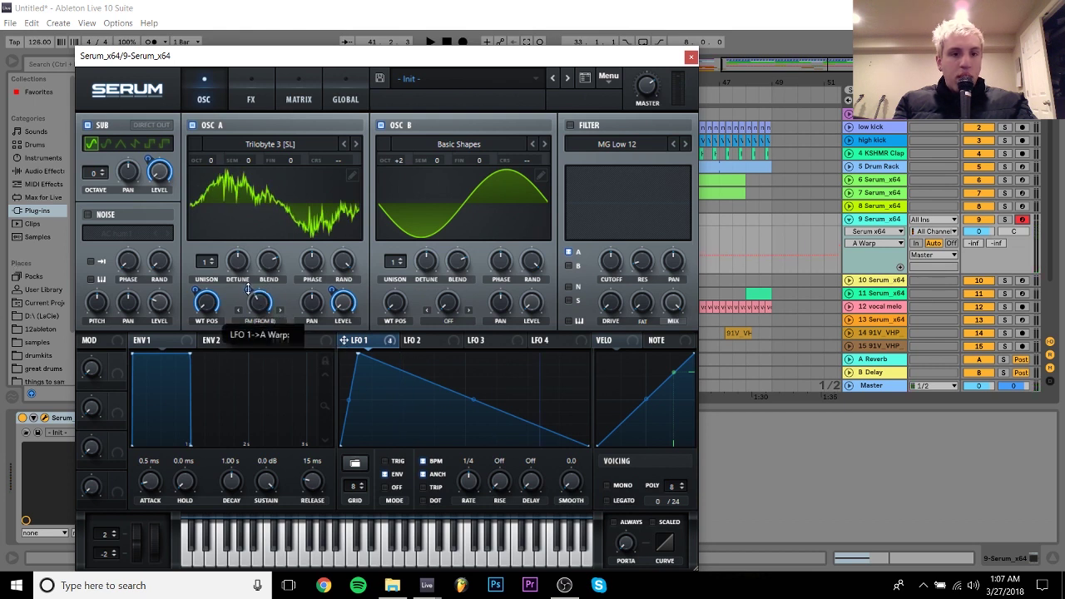
drag(248, 290, 248, 313)
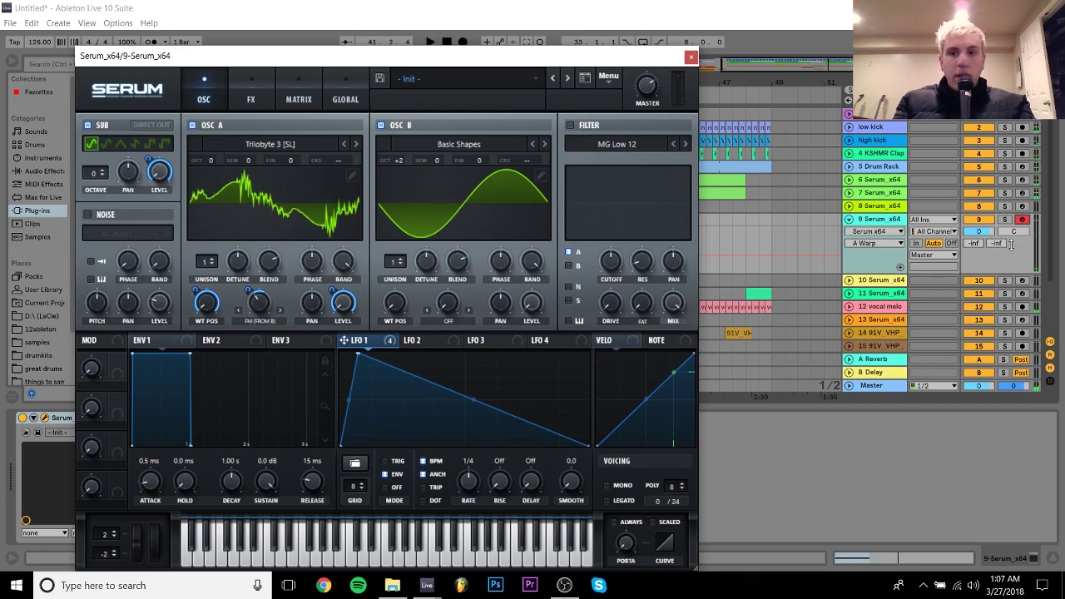
Copy the LFOTool device from track 8 onto the new Serum track 9
click(867, 204)
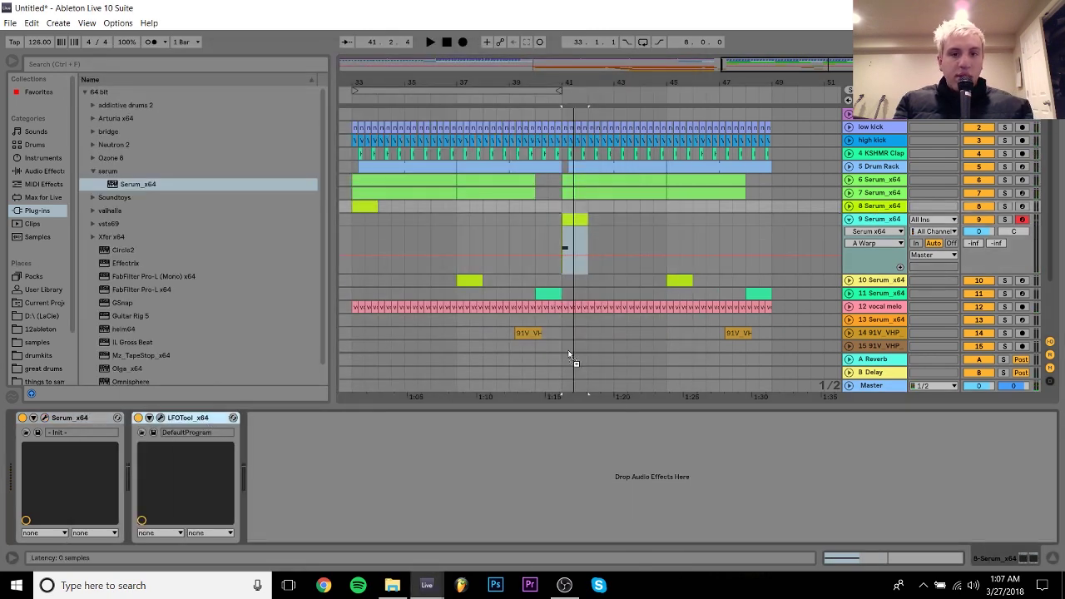
click(606, 229)
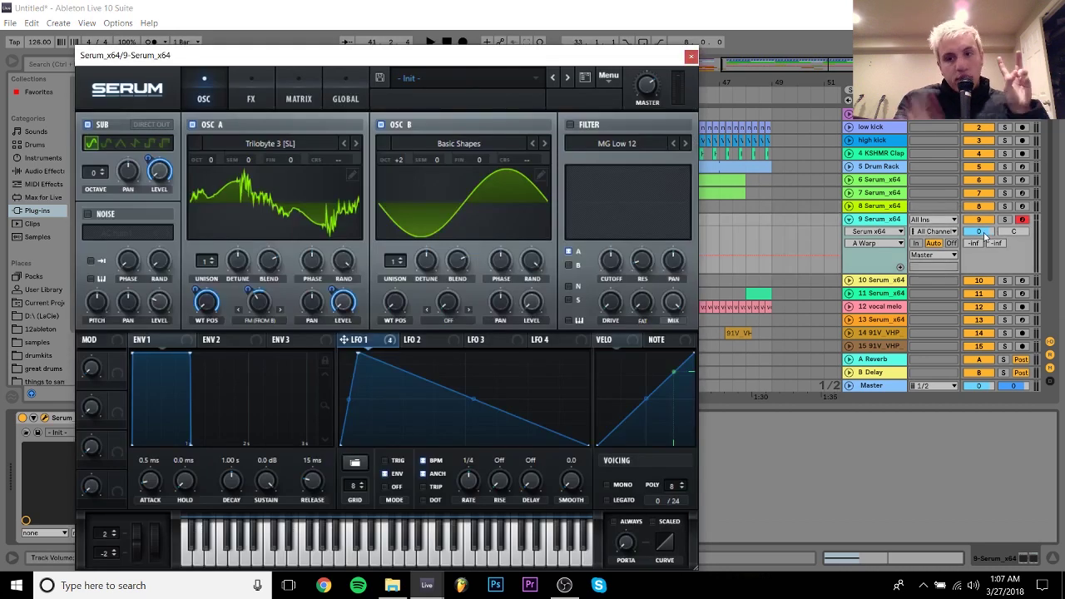
Lower track 9's volume to -2.9 dB and bow LFO 1's falling slope outward
mouse_move(985, 234)
mouse_down()
mouse_move(985, 256)
mouse_move(985, 237)
mouse_up()
key(space)
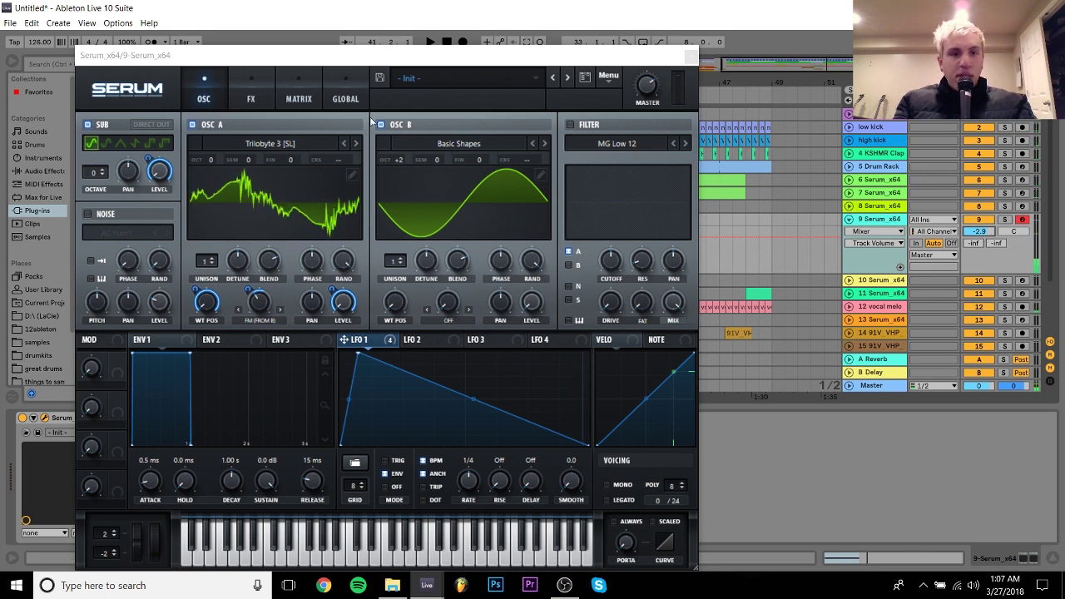
mouse_move(473, 394)
mouse_down()
mouse_move(473, 380)
mouse_move(475, 400)
mouse_up()
Enable Serum's distortion effect in HardClip mode with the drive at about 77%
click(250, 100)
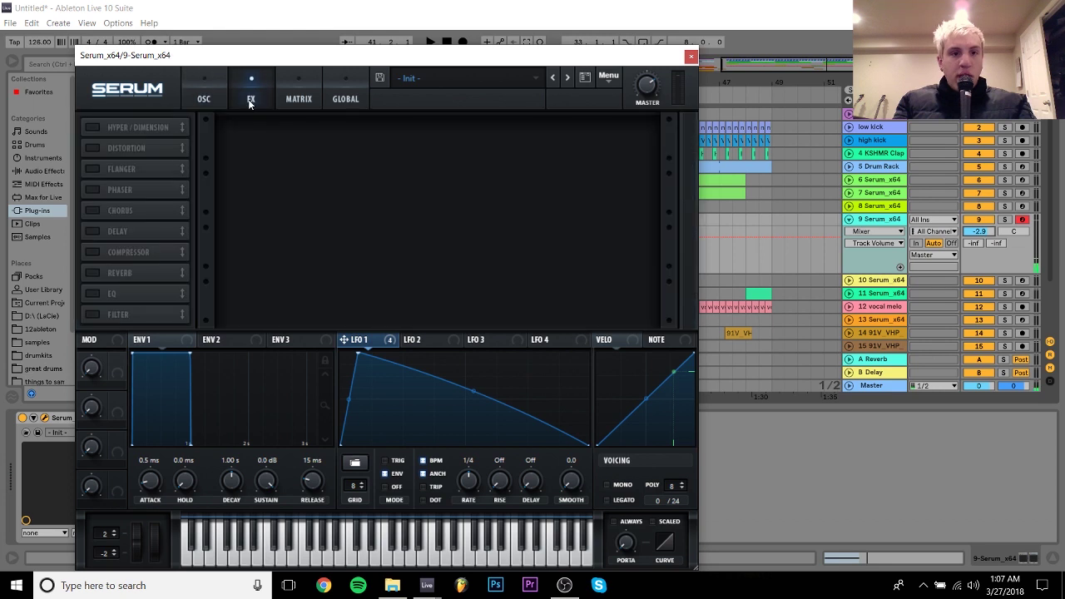
click(92, 148)
drag(546, 141, 554, 67)
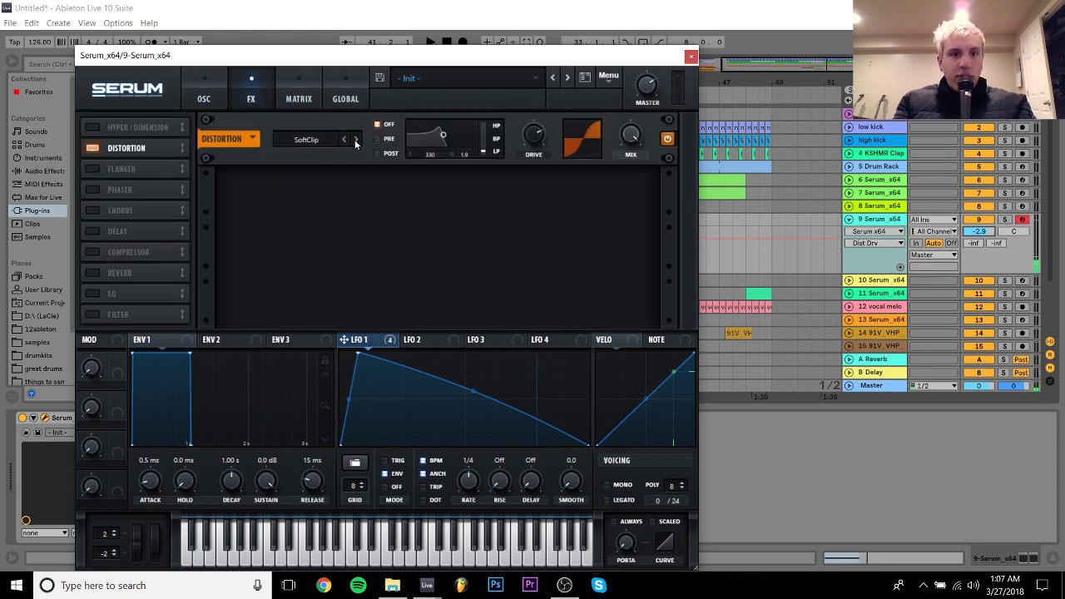
click(356, 140)
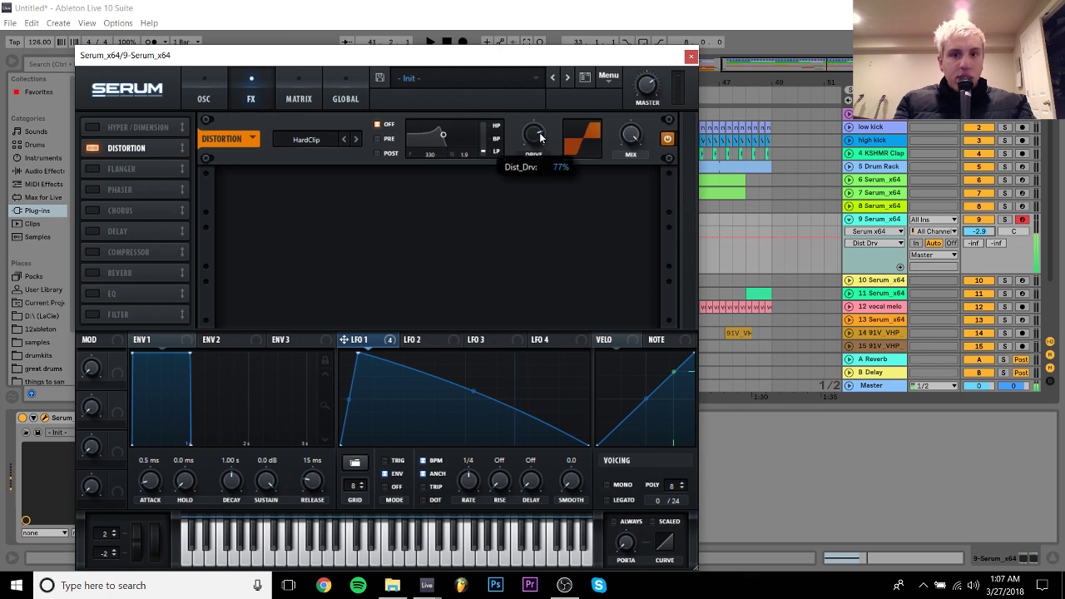
Add a multiband compressor with raised gain in Serum's effects, and compare the sound with and without it
click(91, 253)
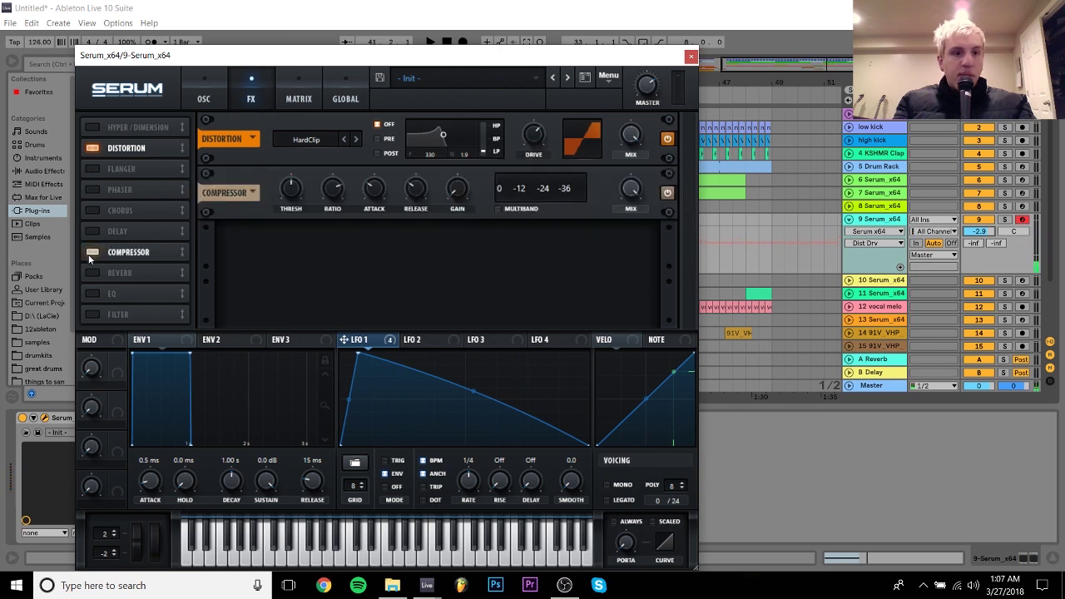
drag(457, 190, 463, 155)
click(203, 92)
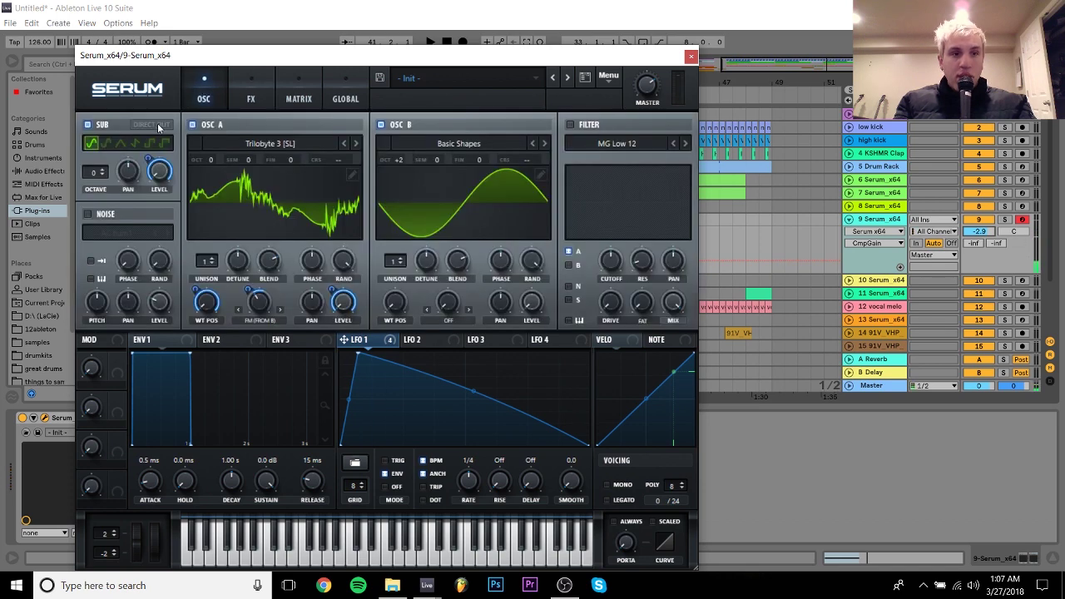
click(256, 97)
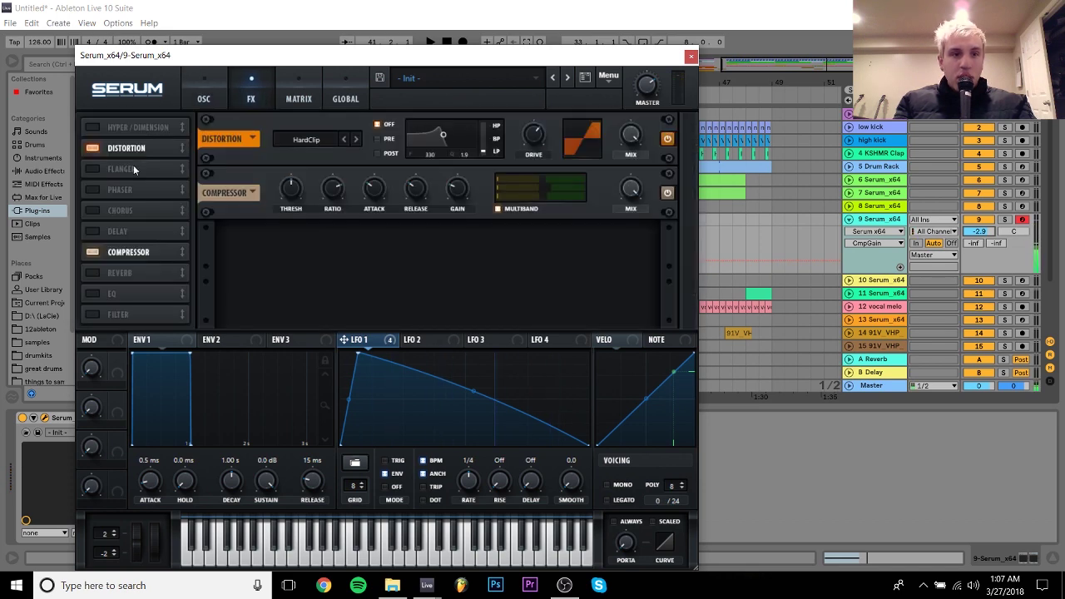
click(94, 250)
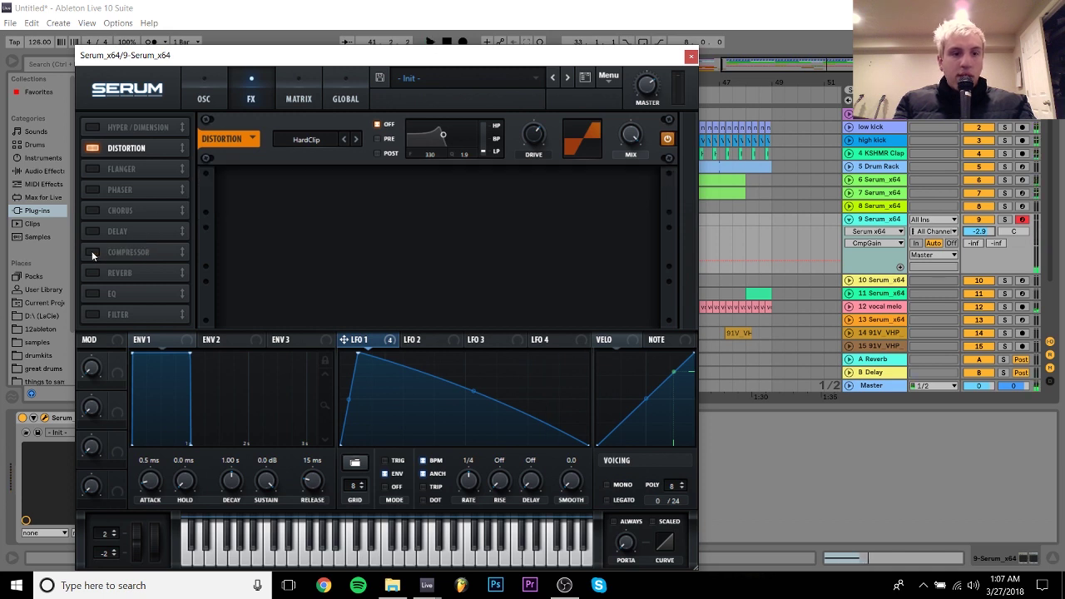
key(space)
click(94, 250)
key(space)
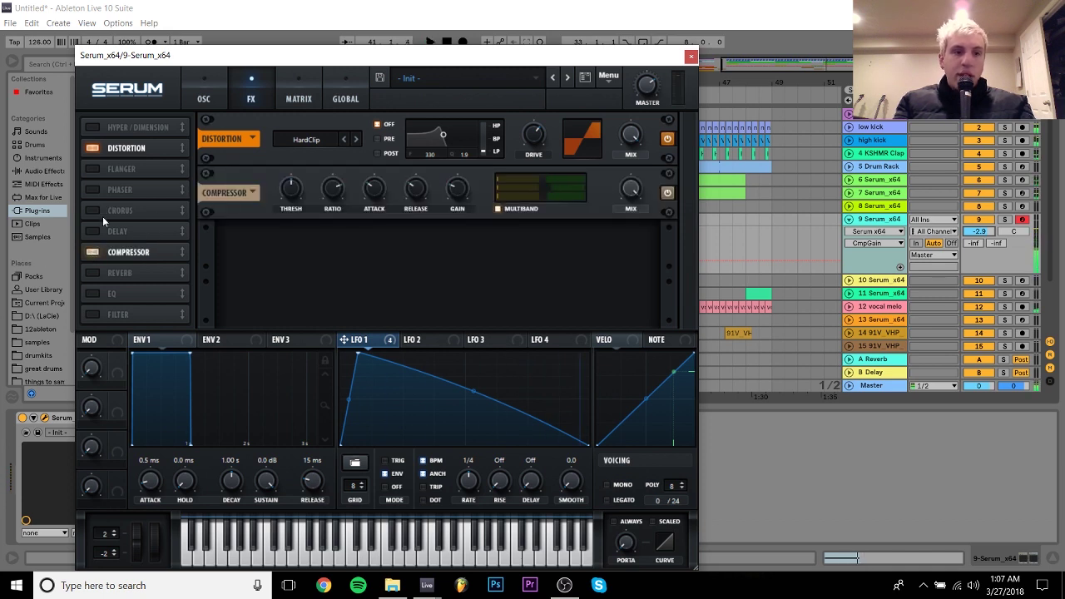
Enable the reverb effect ahead of the compressor and adjust its decay and mix
click(93, 272)
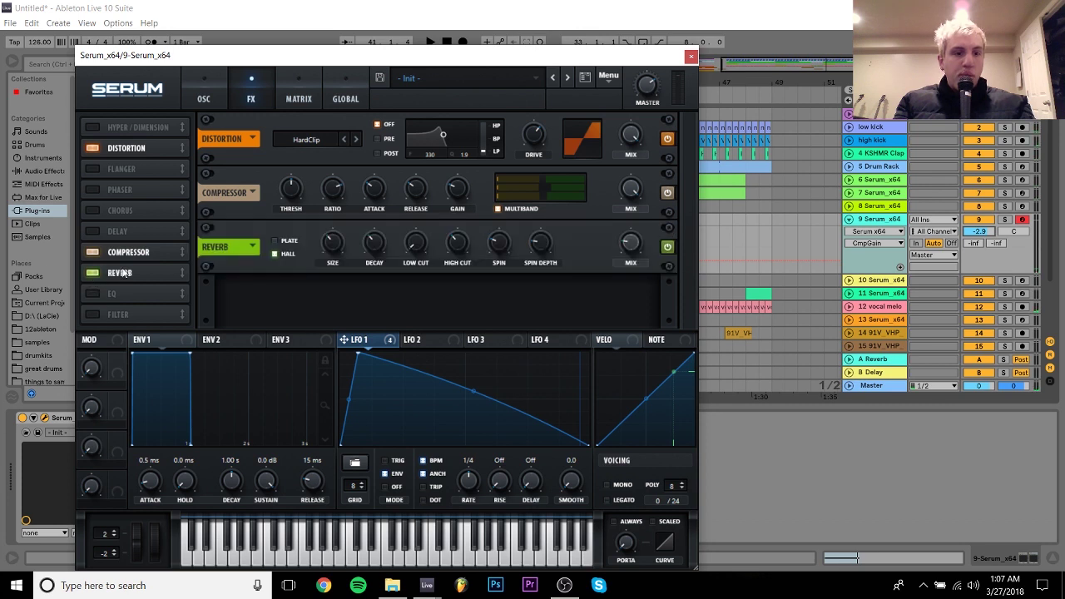
drag(119, 273, 122, 251)
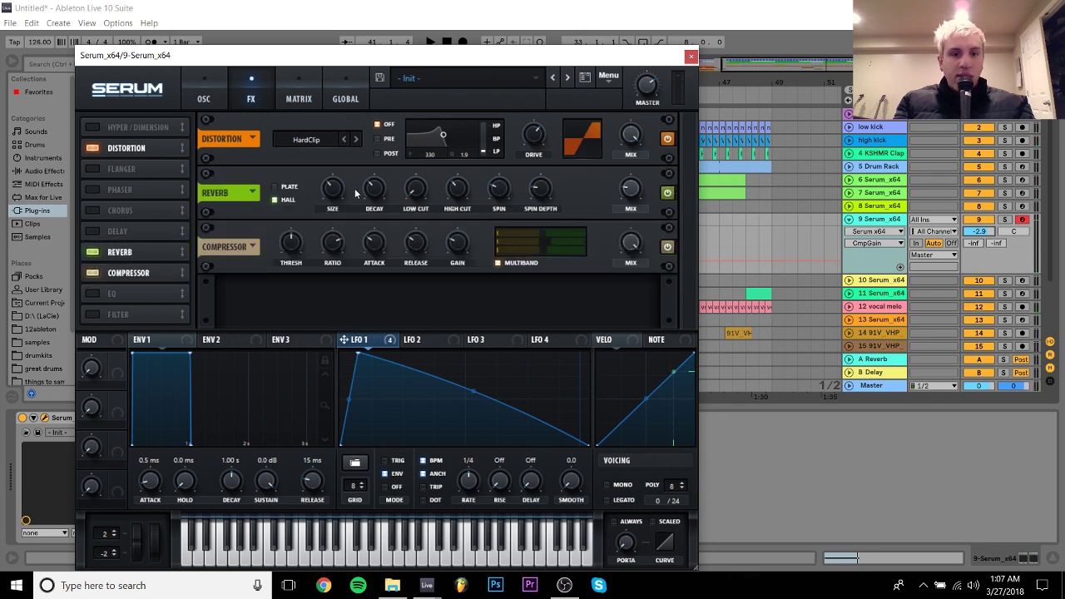
click(375, 194)
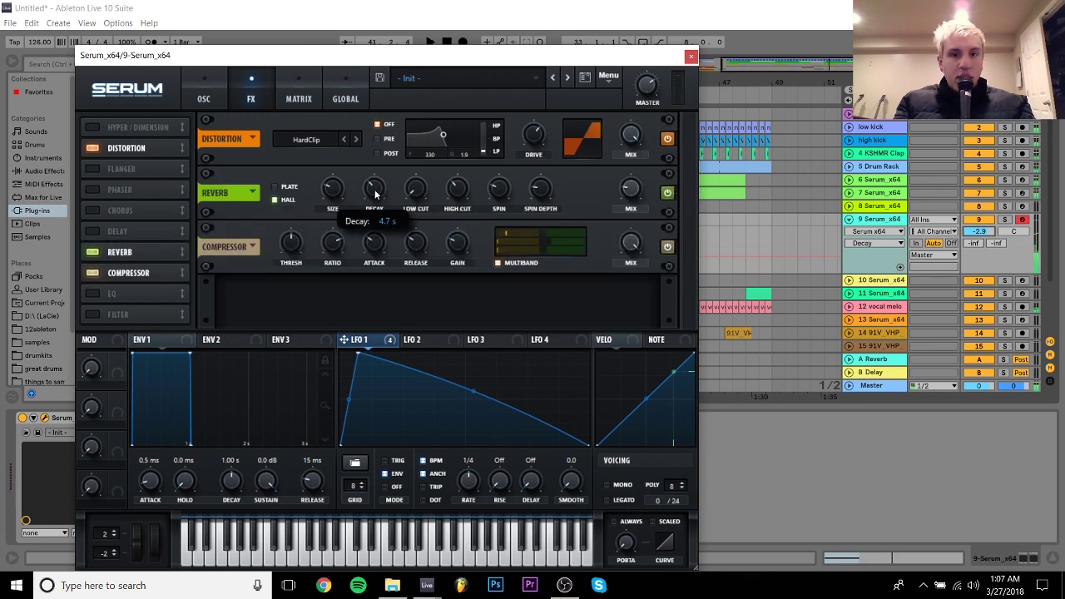
click(631, 189)
key(space)
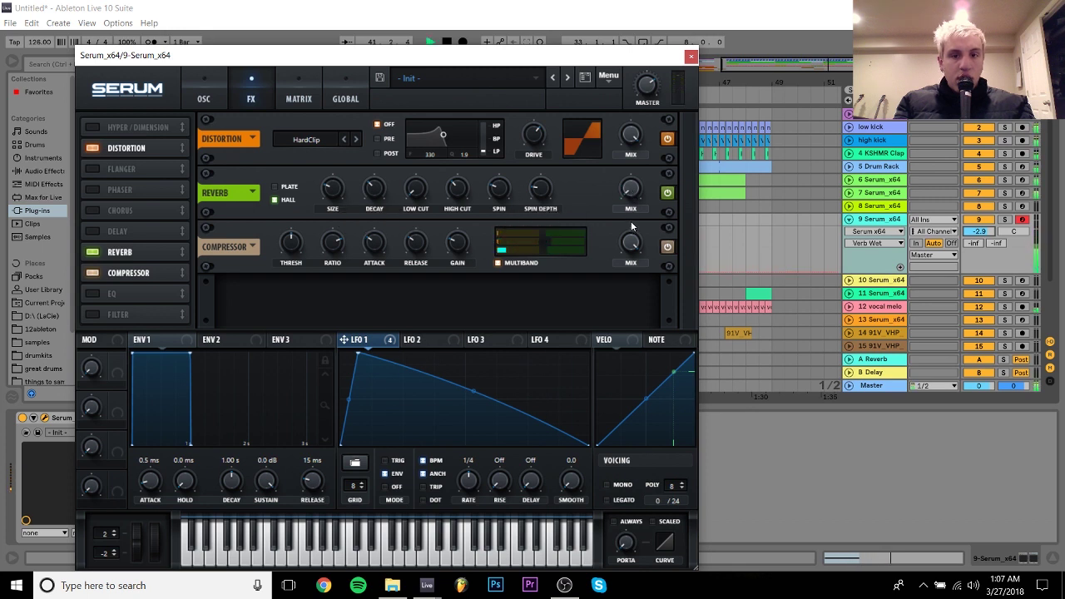
Shorten the reverb's decay, reduce its size, and fine-tune its mix while auditioning the bass fill
mouse_move(630, 188)
key(space)
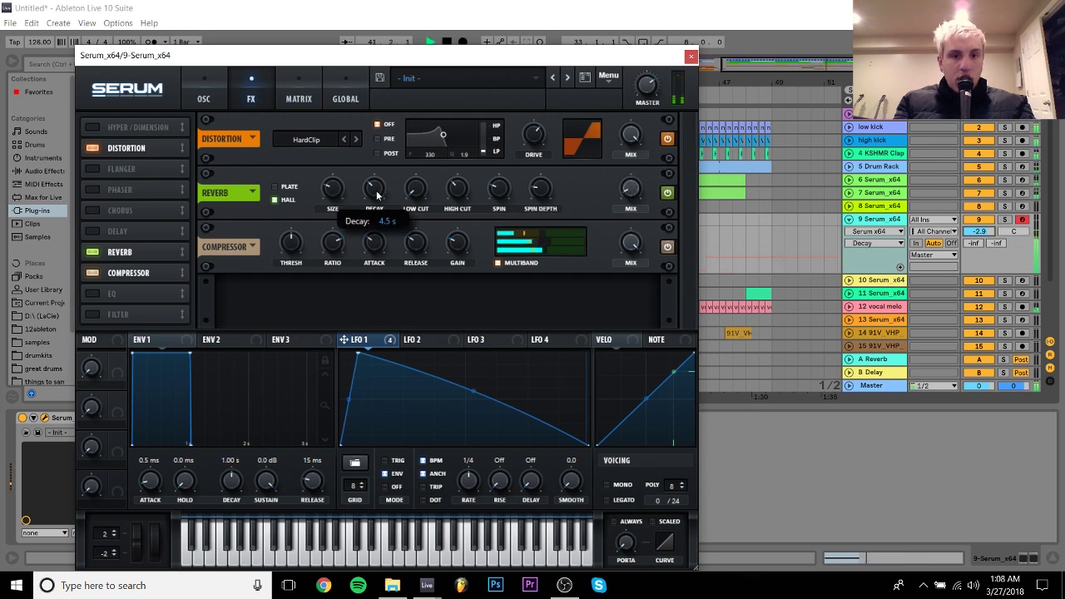
click(333, 194)
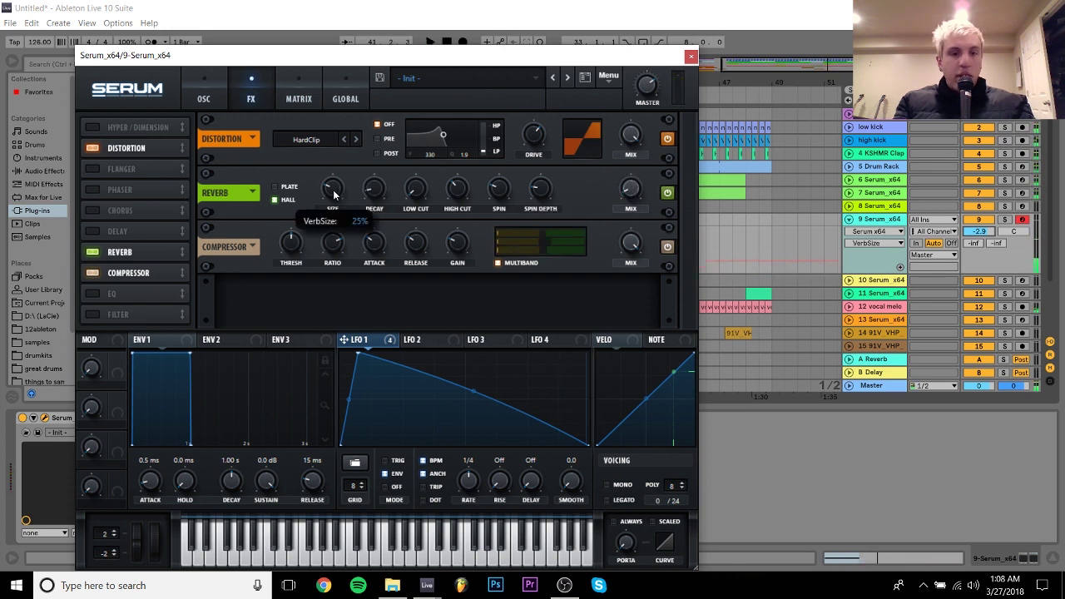
click(631, 183)
key(space)
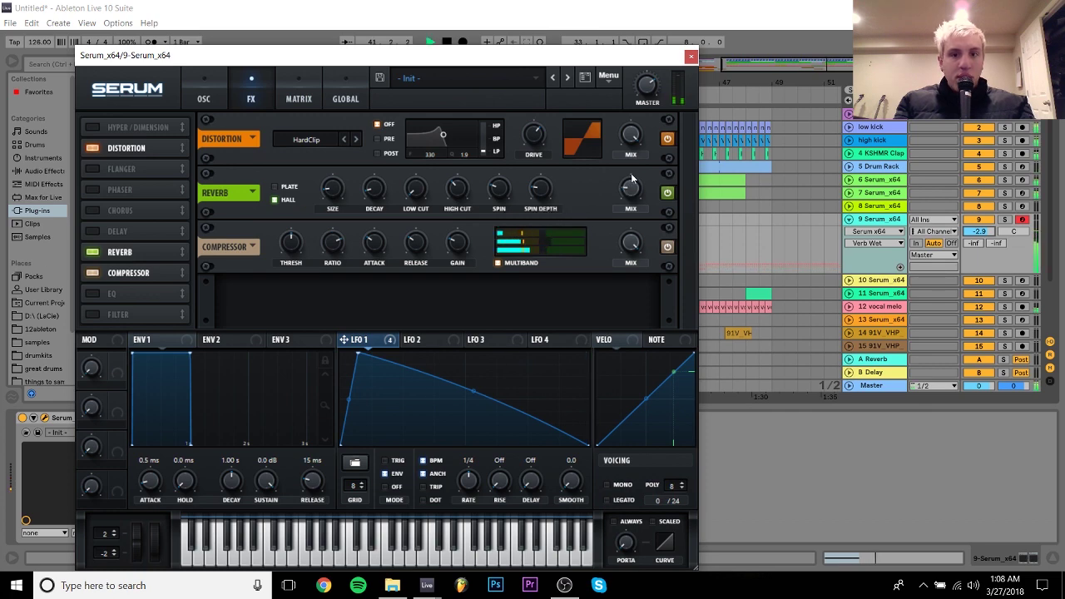
click(690, 57)
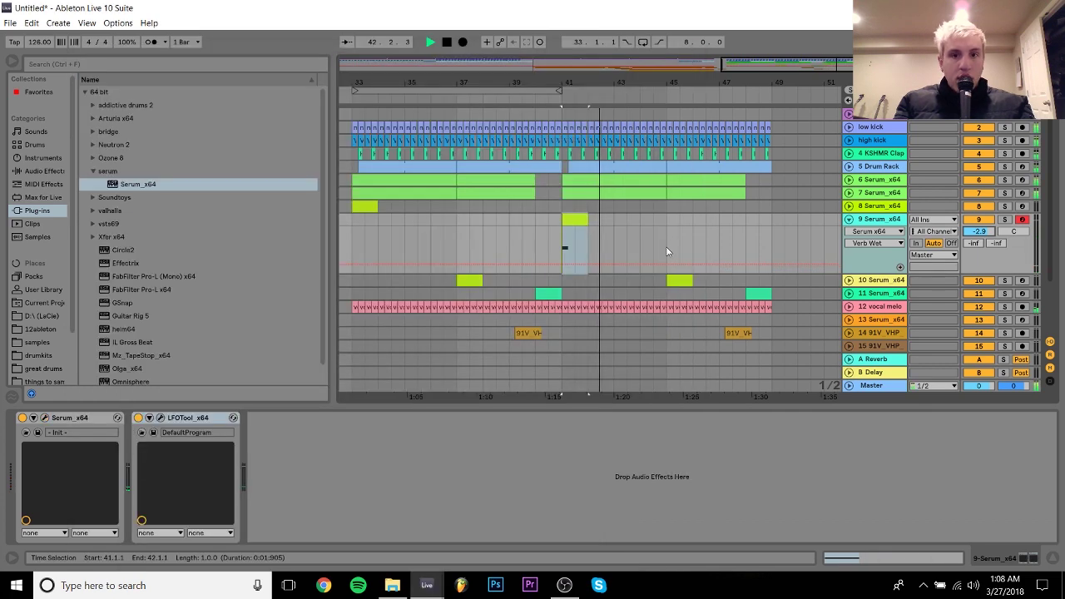
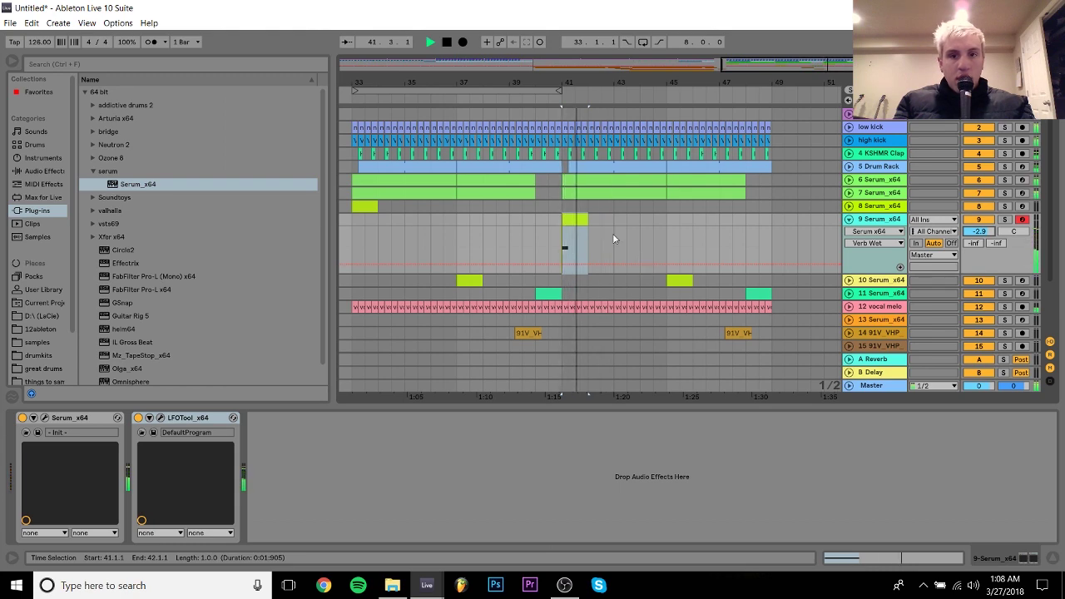
Reopen Serum on track 9 and try its main filter with the MG Low 24 type
click(44, 418)
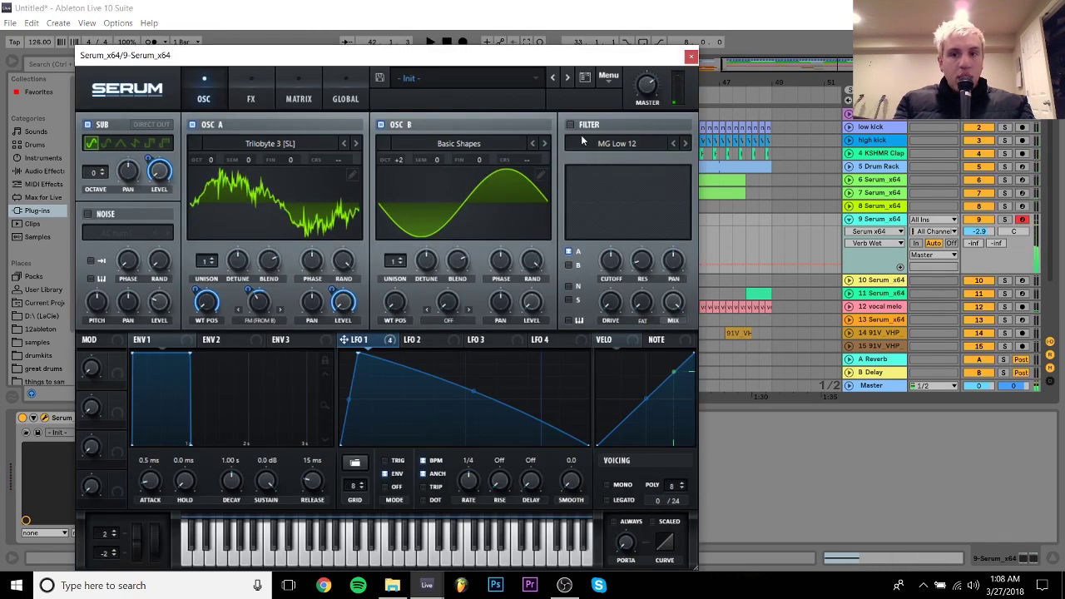
click(572, 125)
click(617, 144)
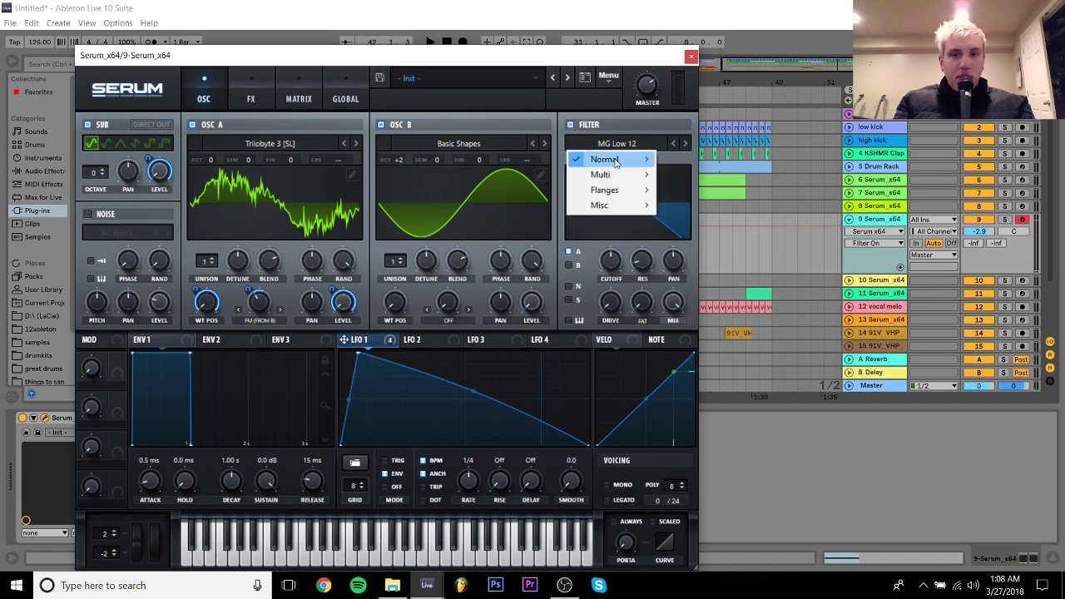
mouse_move(616, 159)
click(696, 205)
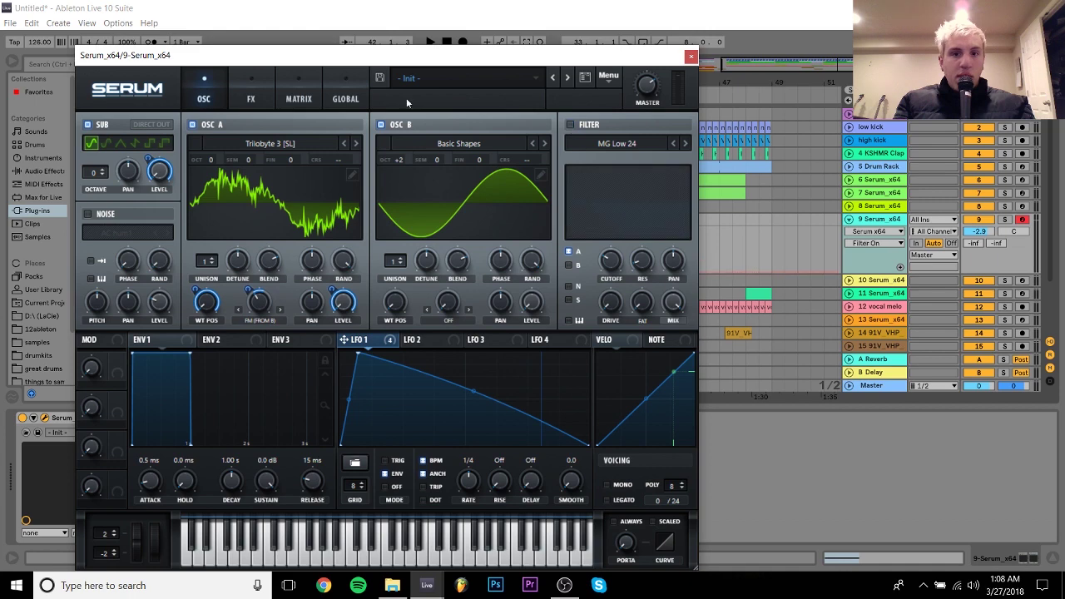
Enable the filter effect and move it to the start of Serum's effects chain, before the distortion
click(252, 93)
click(92, 315)
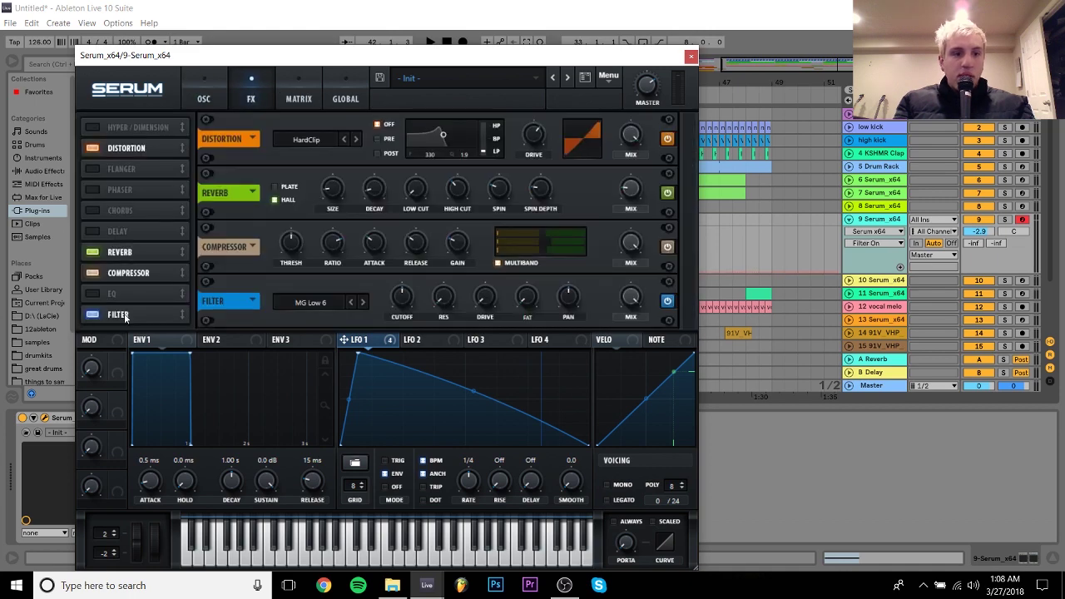
drag(125, 318, 124, 127)
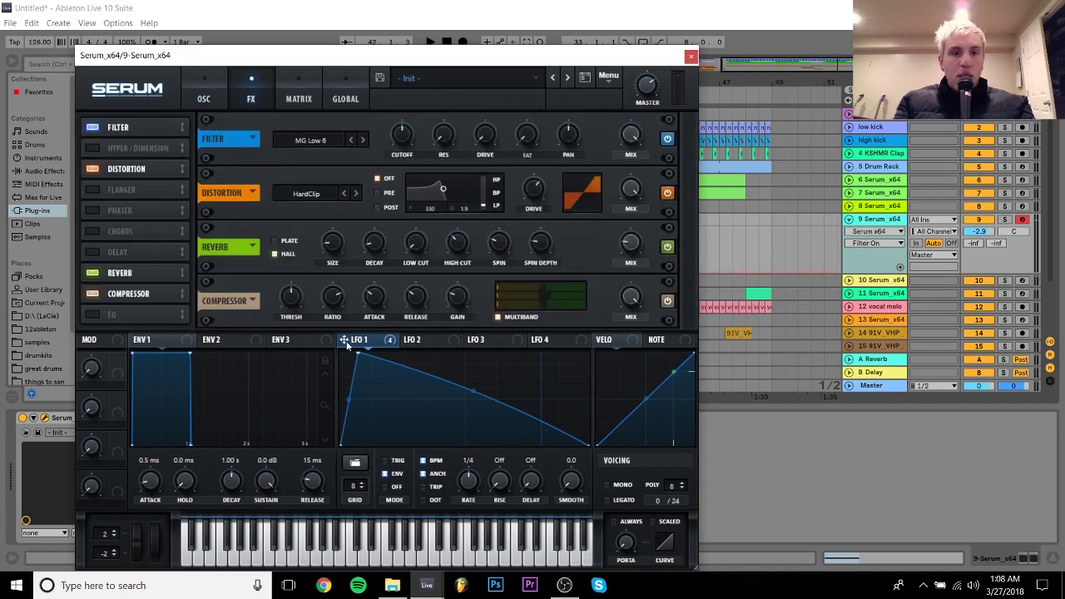
Try the filter effect as MG Low 24 with LFO 1 modulating its cutoff, and remove that modulation
drag(348, 346, 396, 131)
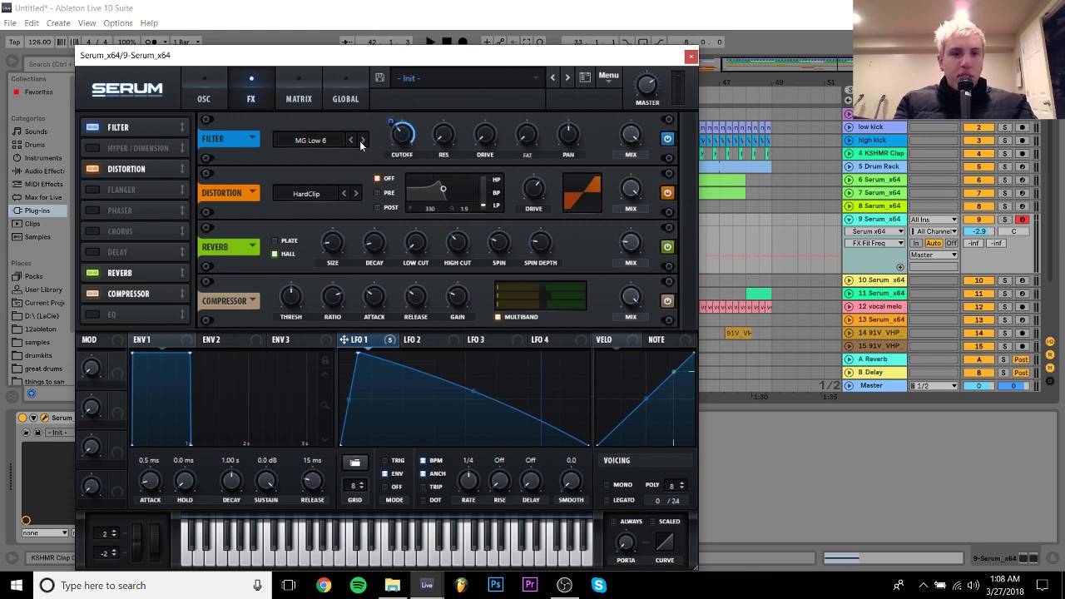
double_click(361, 140)
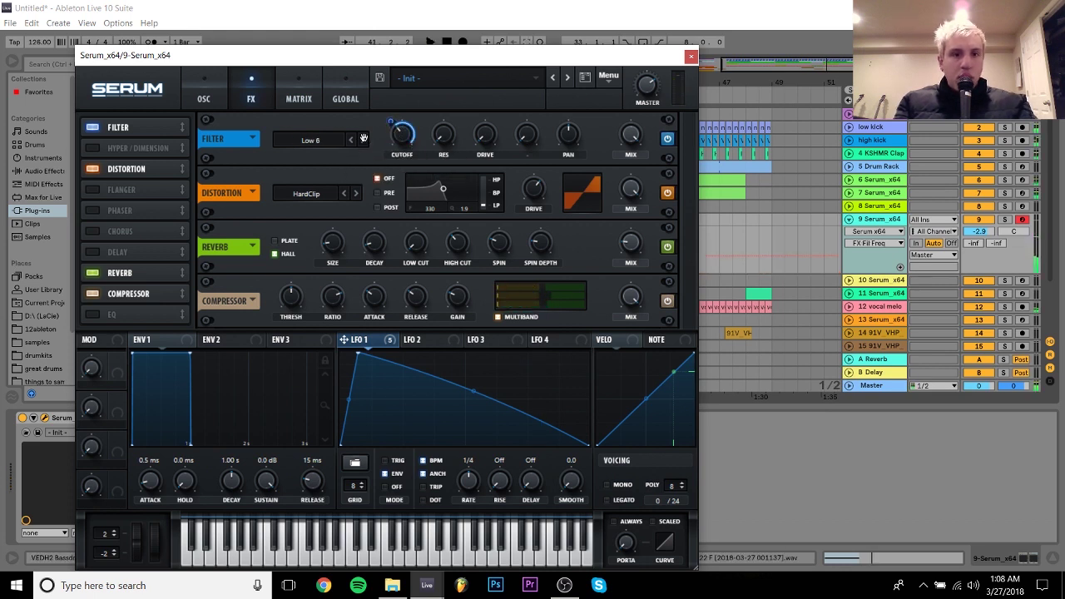
click(350, 138)
key(space)
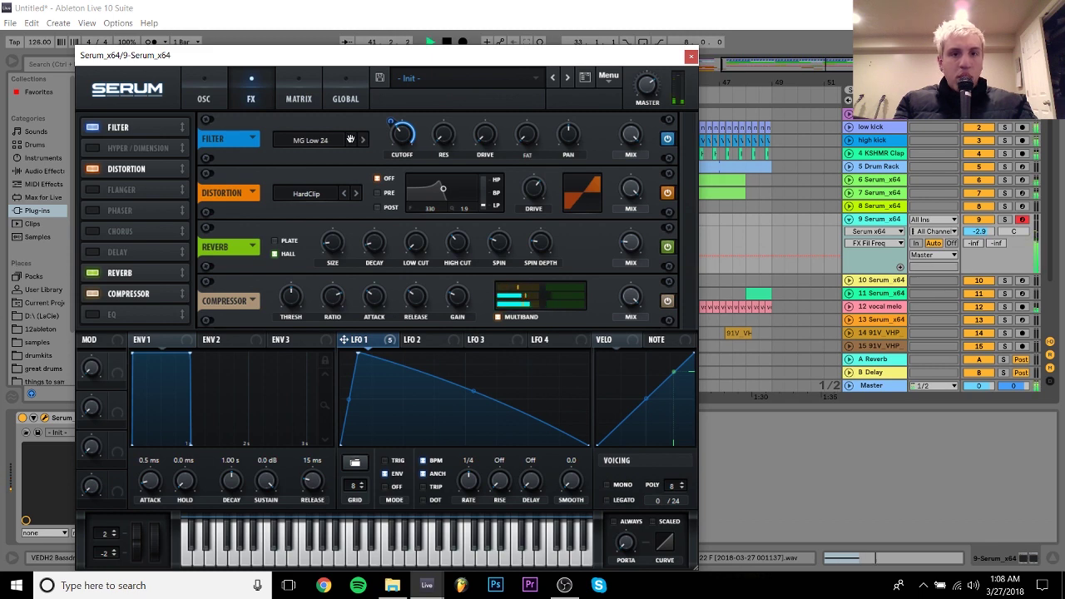
right_click(403, 127)
click(449, 184)
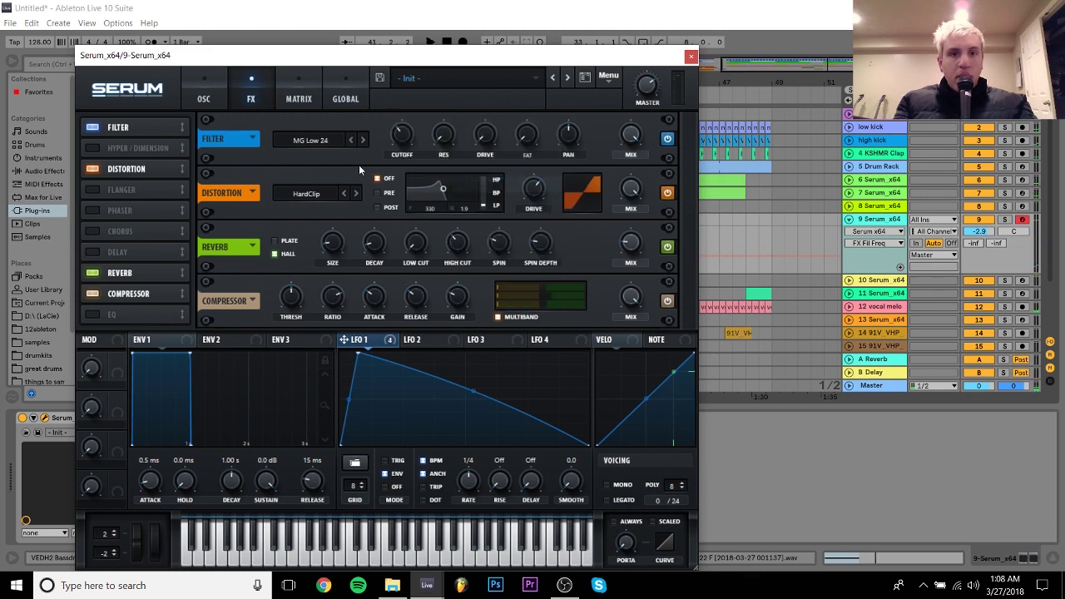
Set the filter effect to Peak 12 with LFO 1 modulating its cutoff, and raise its resonance
click(336, 139)
mouse_move(330, 156)
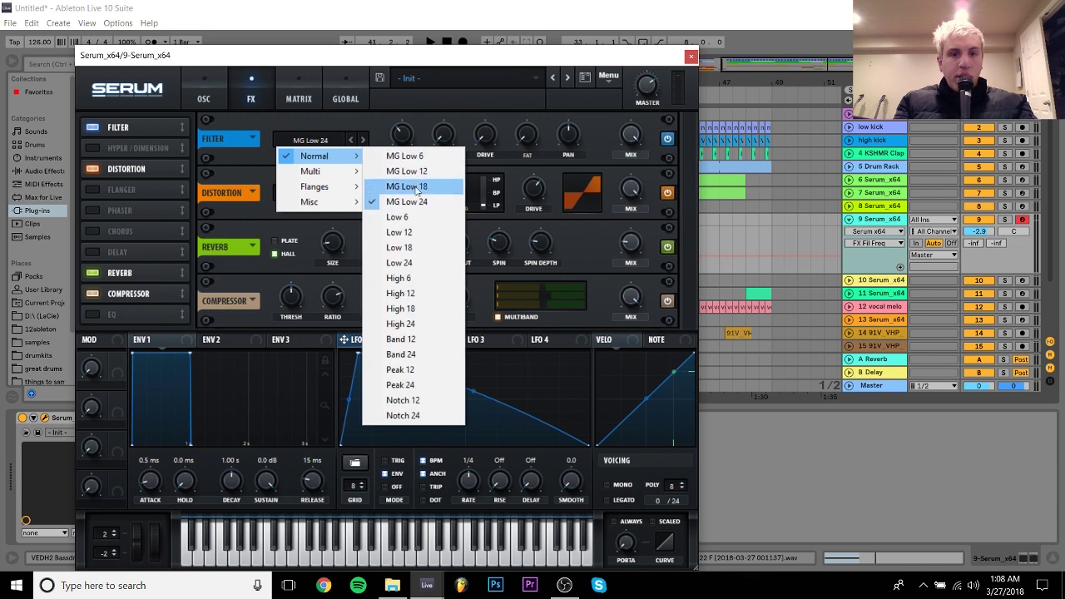
click(424, 375)
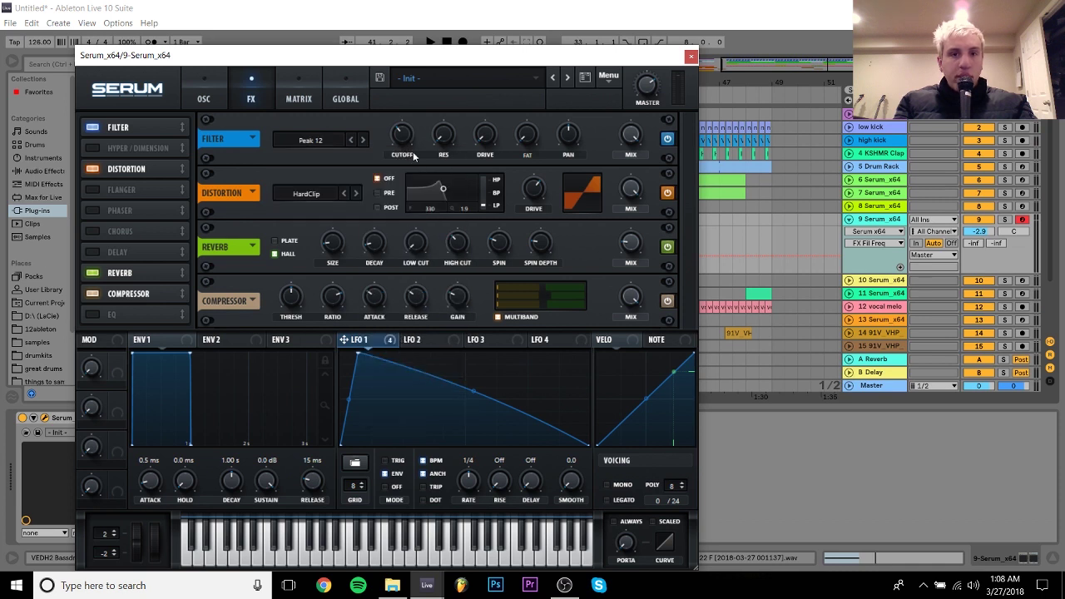
drag(403, 142, 466, 53)
key(space)
key(space)
key(space)
key(space)
key(space)
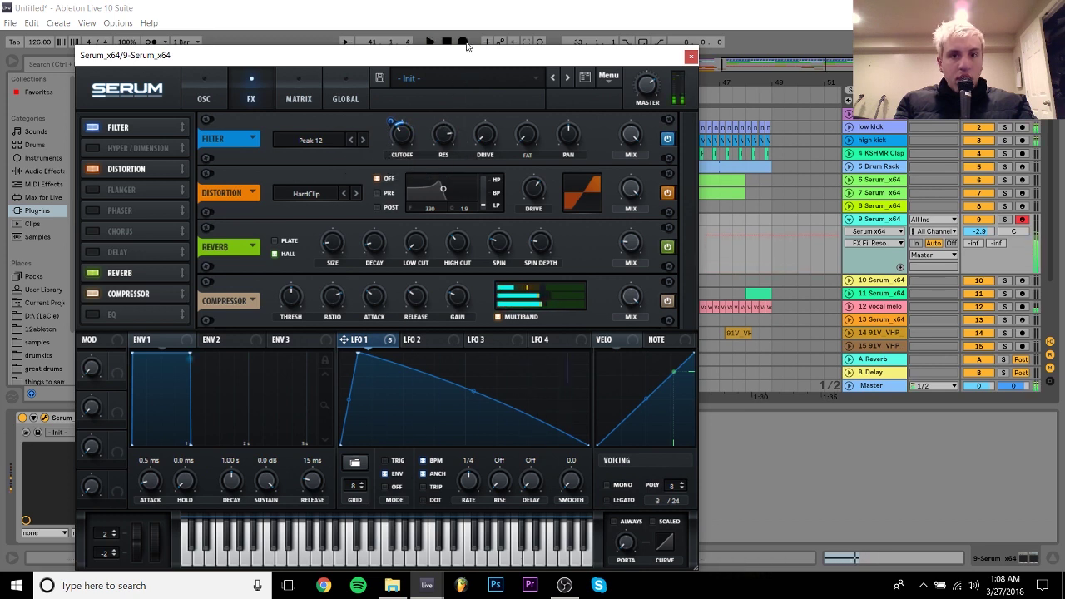
Fine-tune the filter effect's cutoff and compare the sound with the filter bypassed and enabled
drag(404, 128, 407, 128)
key(space)
key(space)
key(space)
key(space)
click(94, 127)
key(space)
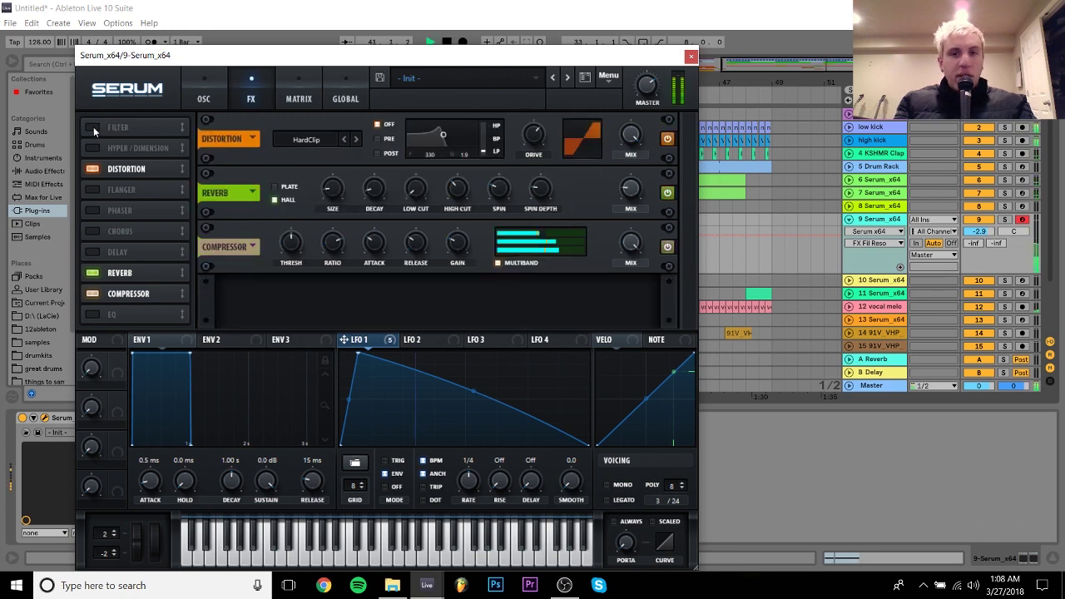
click(93, 127)
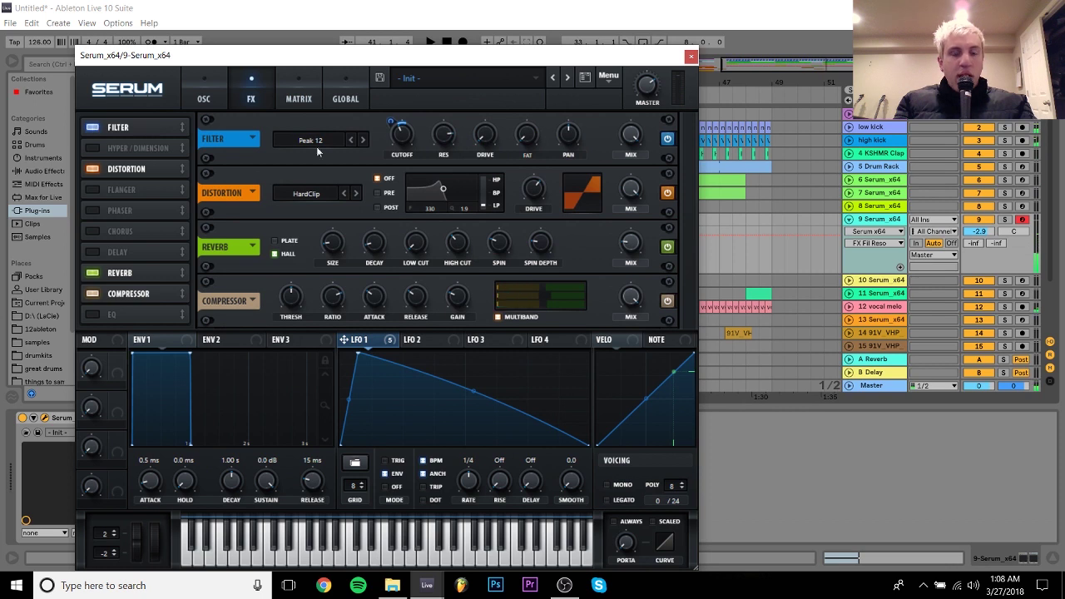
Raise the distortion drive to 85% and bypass the filter effect
drag(539, 195, 539, 169)
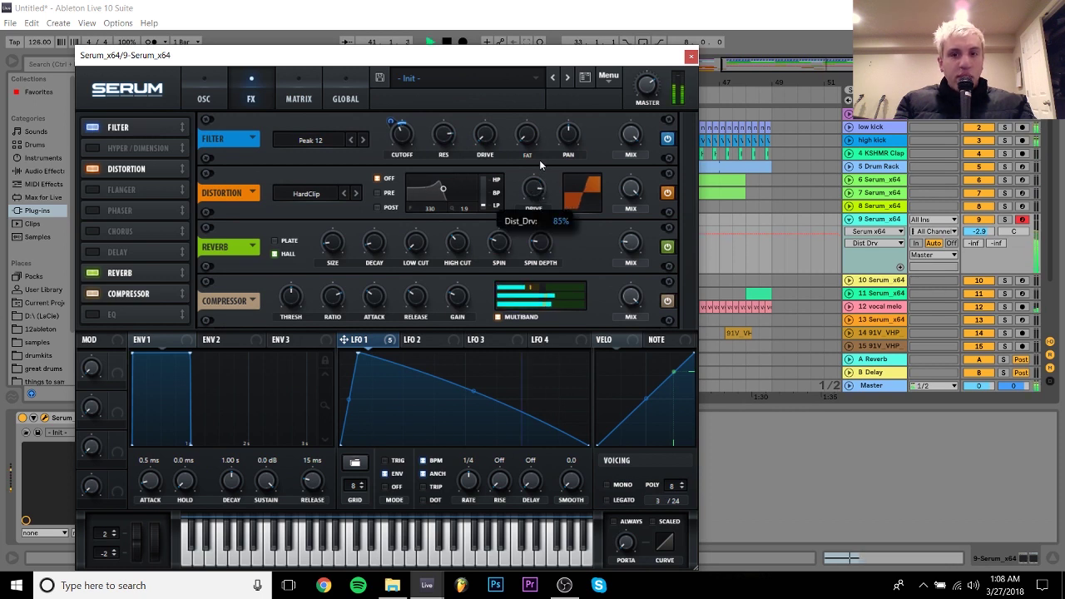
mouse_move(403, 138)
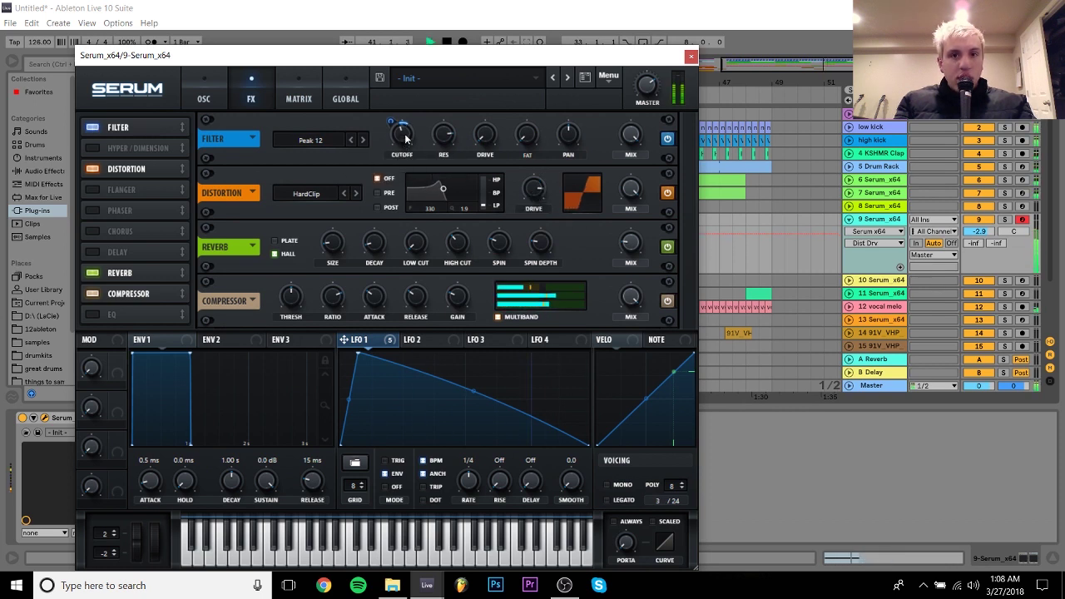
click(93, 127)
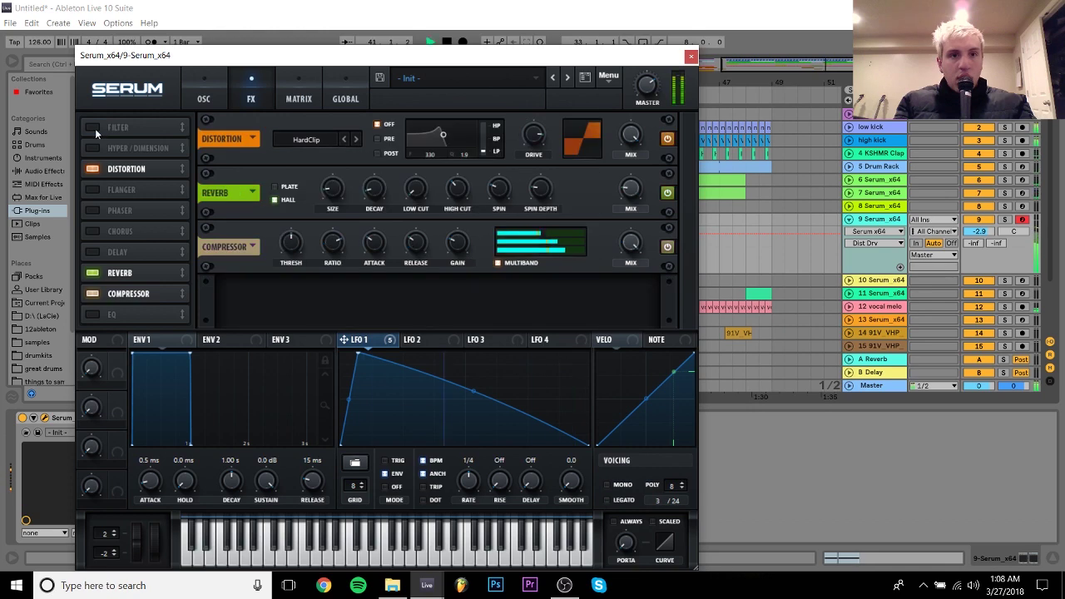
Compare the bass fill with the filter effect enabled and bypassed, leave it bypassed, and close the Serum window
click(93, 127)
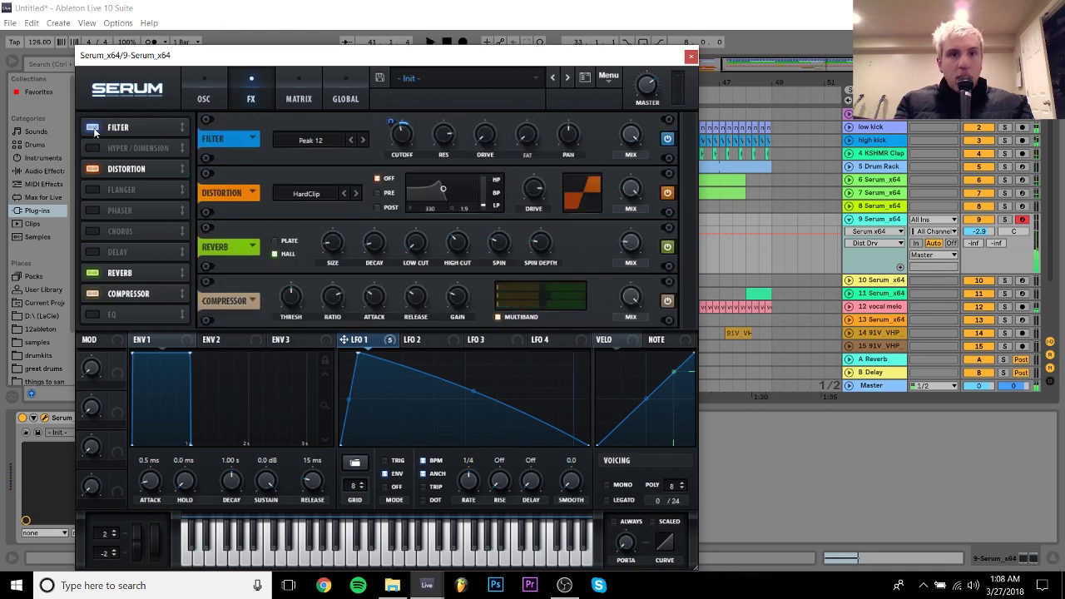
click(93, 127)
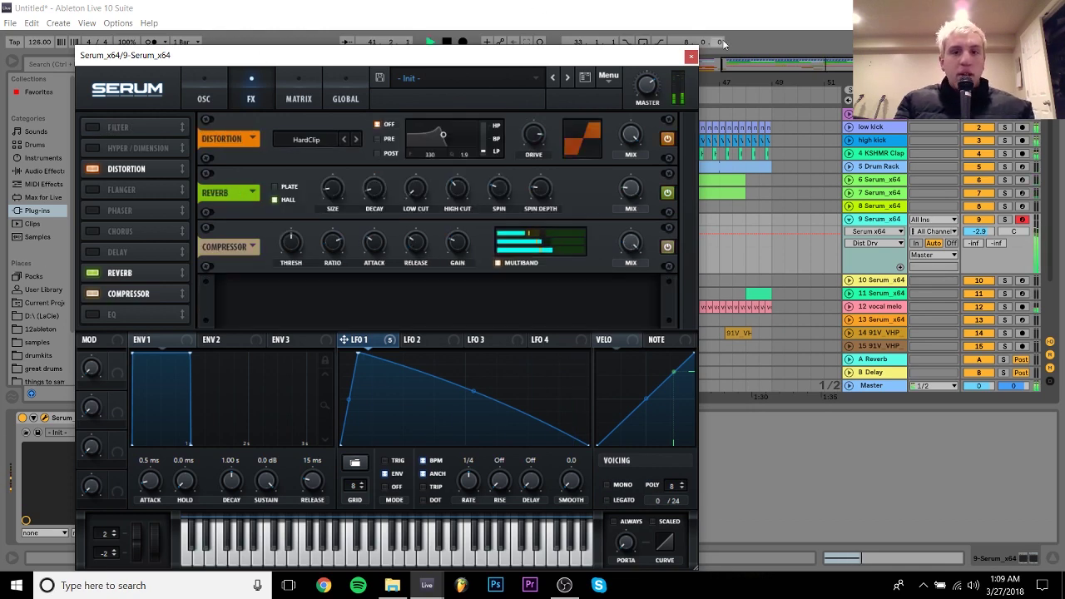
click(691, 56)
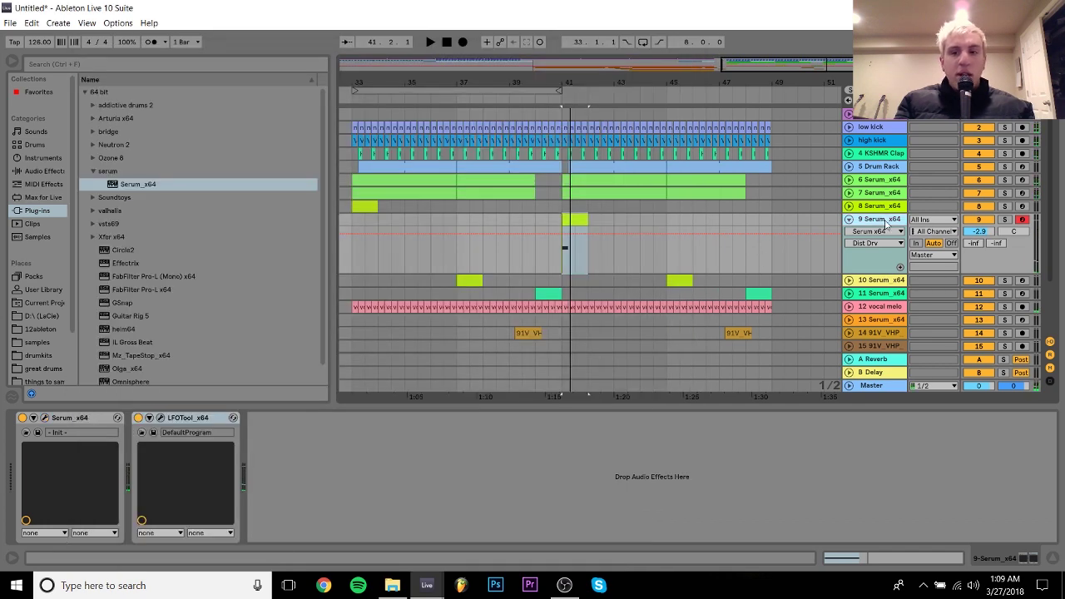
Insert a MIDI track below track 9 and move the bar 45 clip from the Serum track beneath onto it
key(ctrl+shift+t)
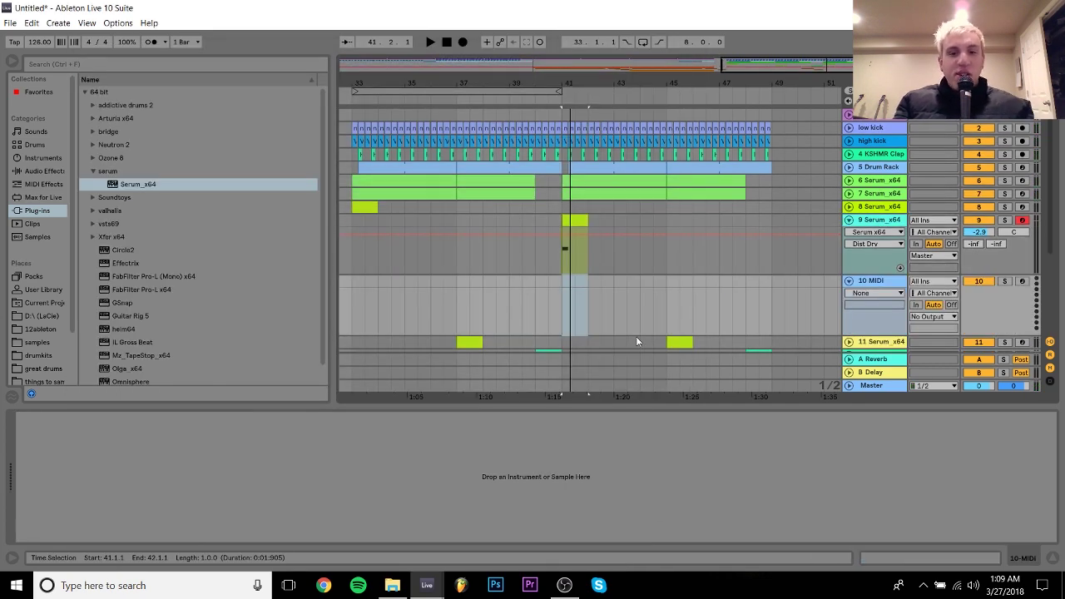
click(678, 312)
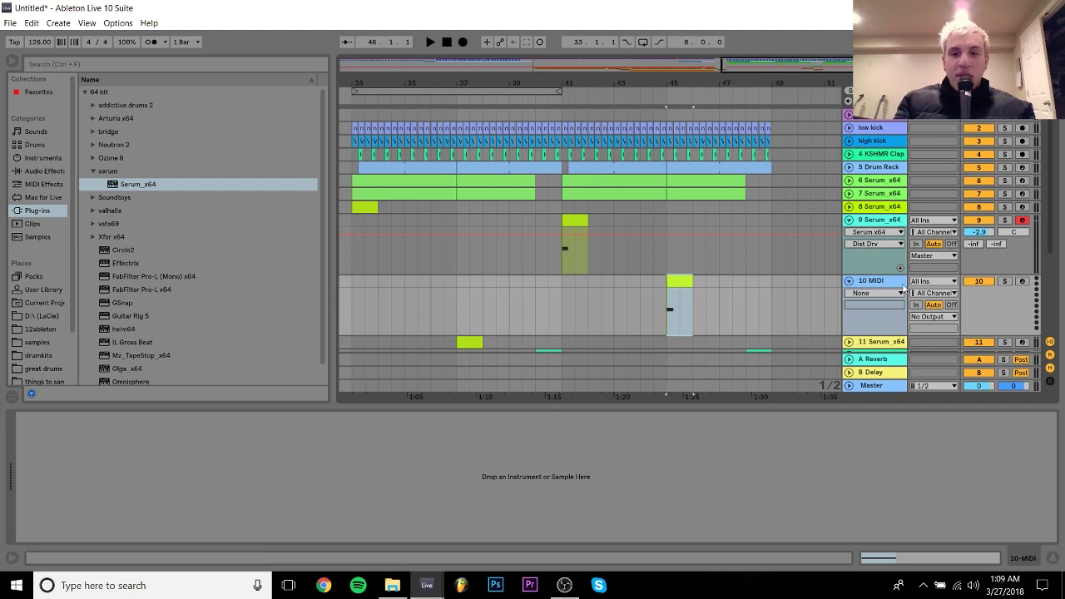
click(873, 342)
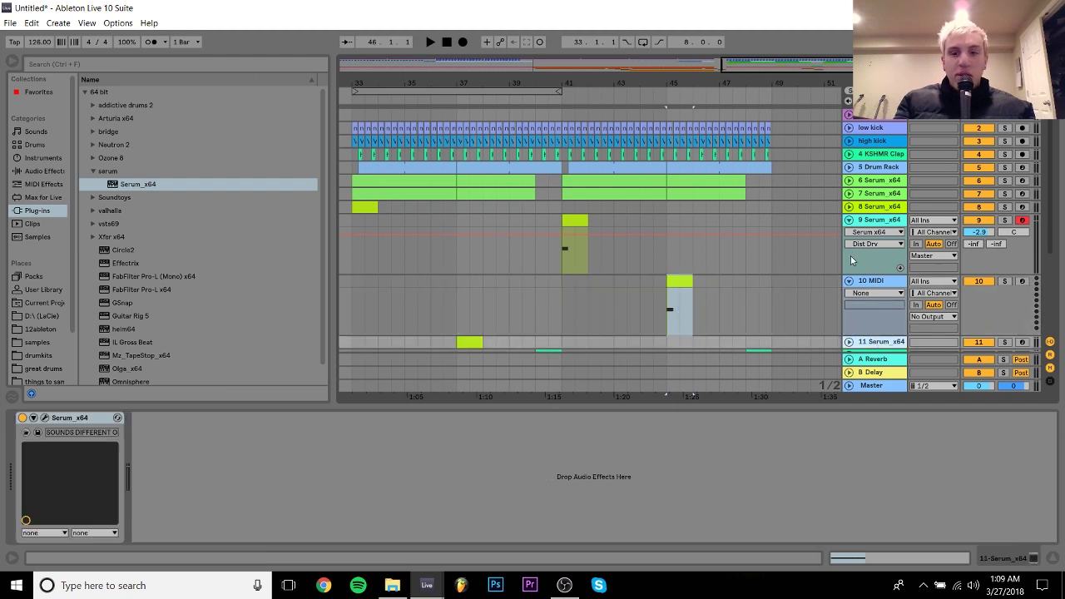
click(848, 282)
Copy LFOTool from track 12 to the new MIDI track 10 and load Serum_x64 as its instrument
click(758, 308)
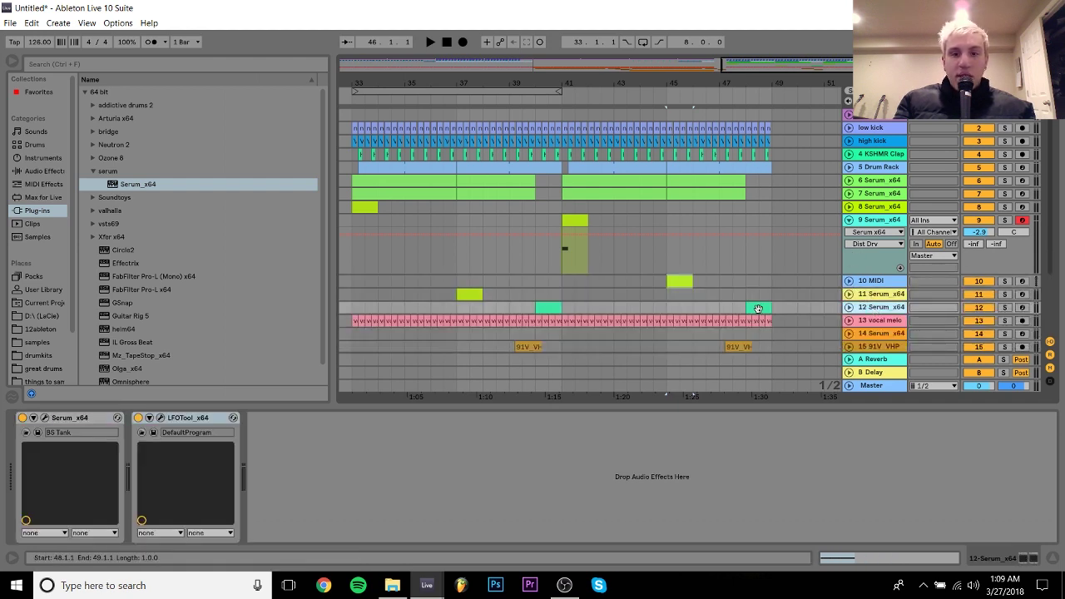
click(203, 419)
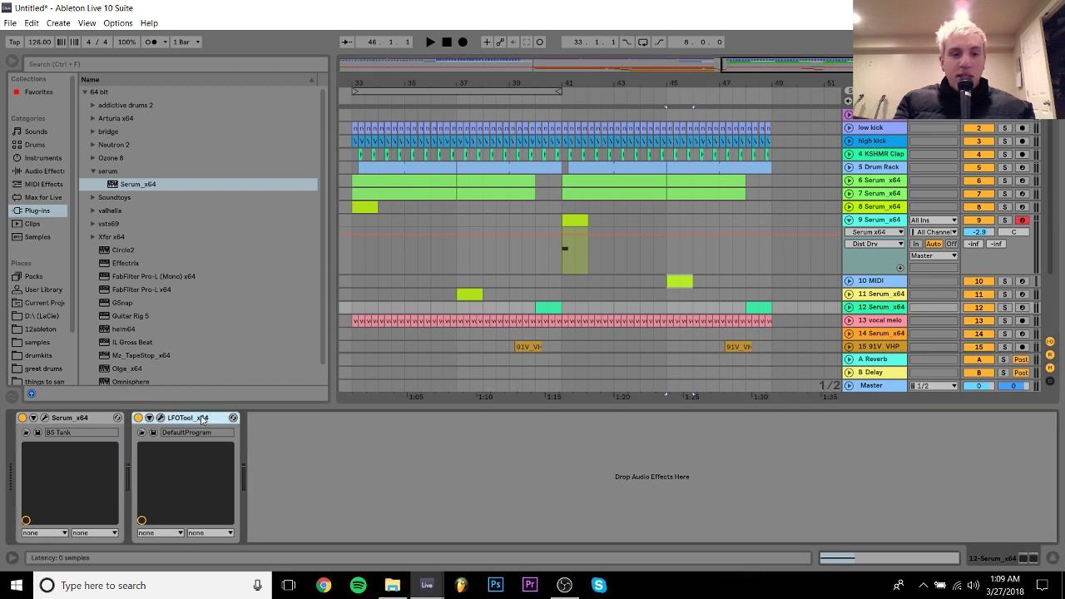
click(679, 281)
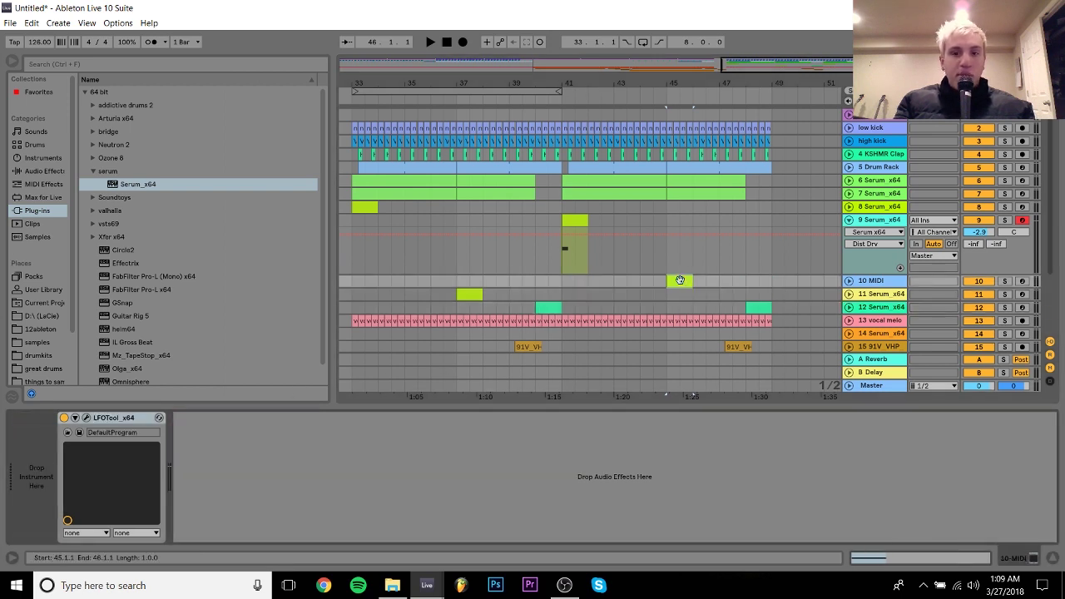
double_click(131, 182)
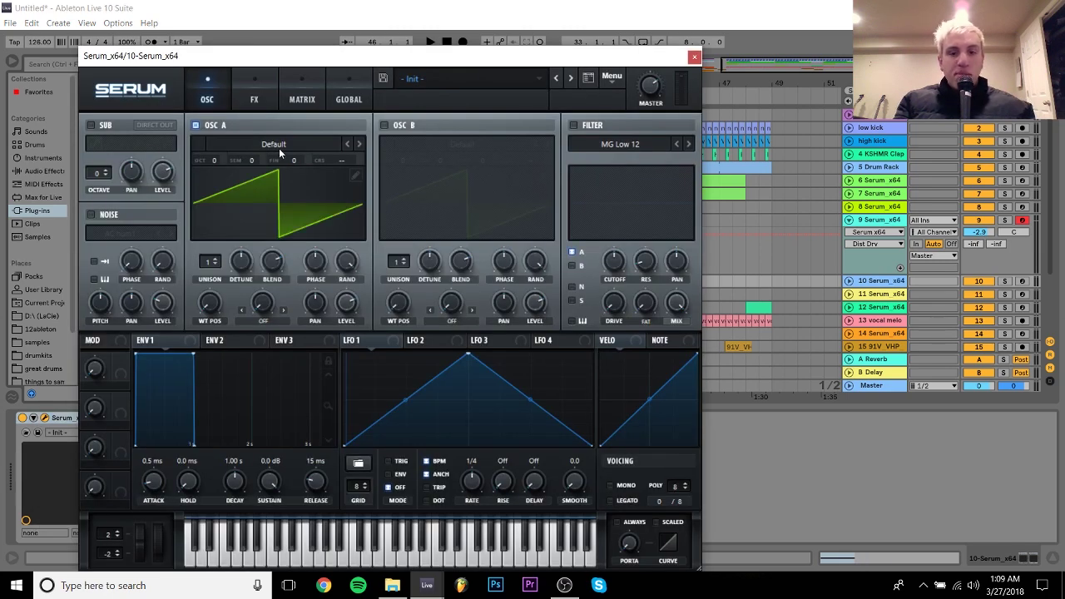
Load the analog Basic Shapes wavetable in oscillator A, then enable oscillator B with the same wavetable
key(space)
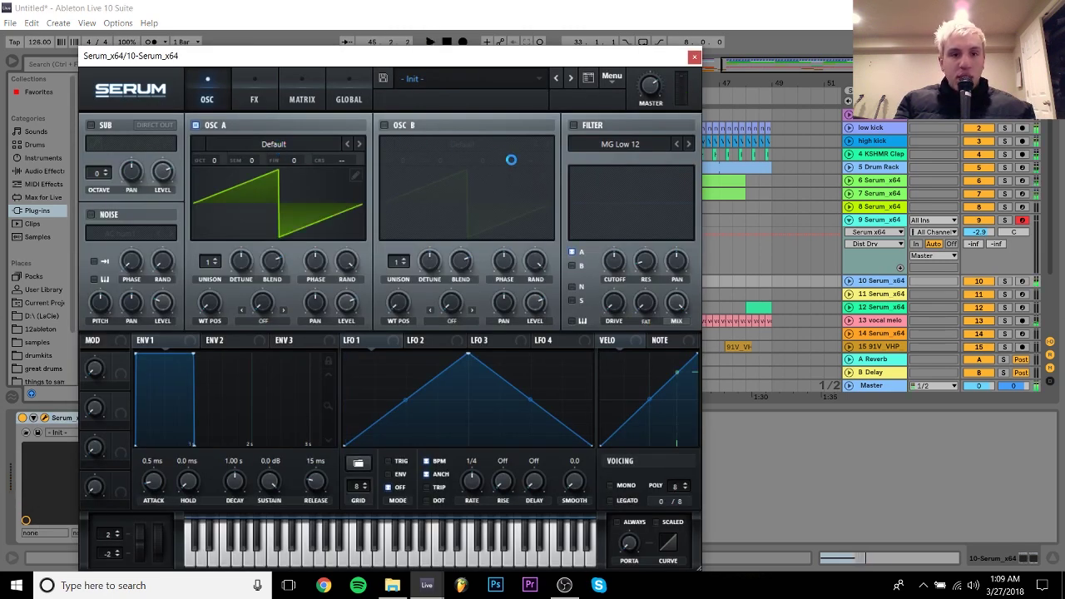
click(274, 143)
mouse_move(250, 160)
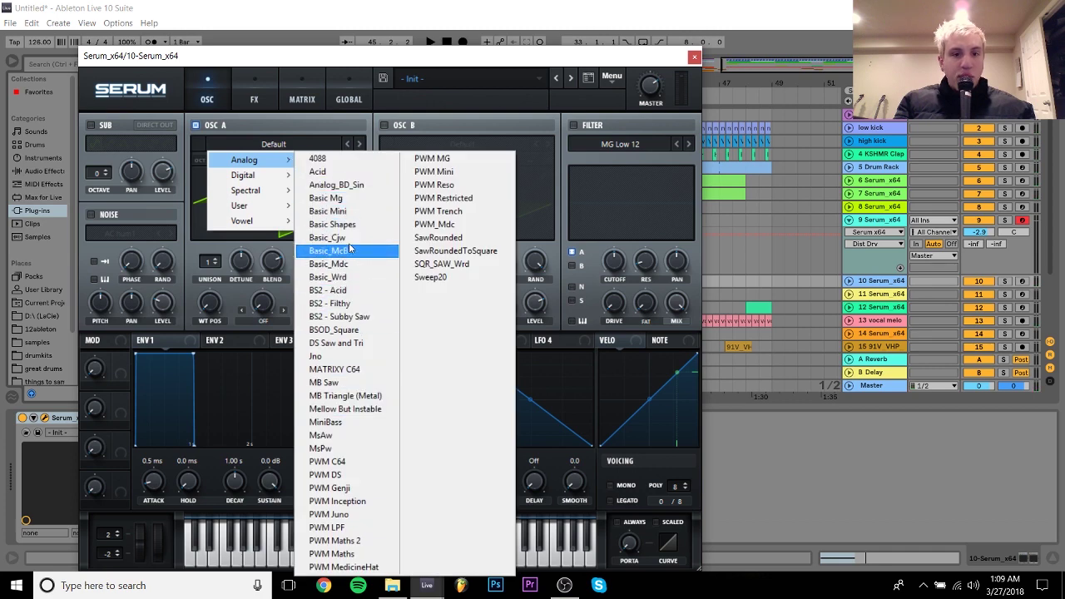
click(333, 224)
click(381, 125)
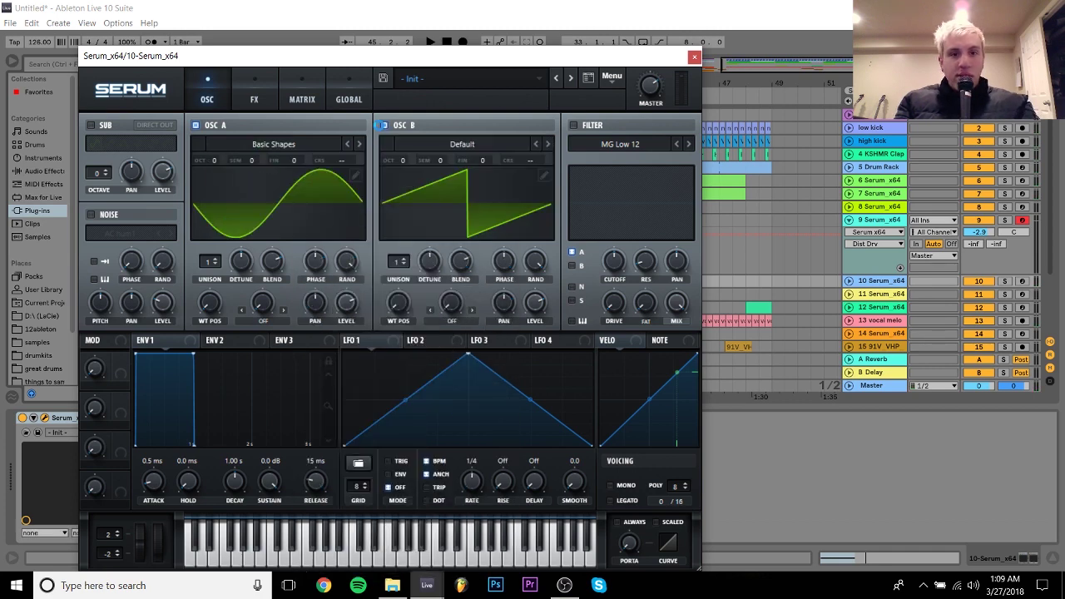
click(440, 149)
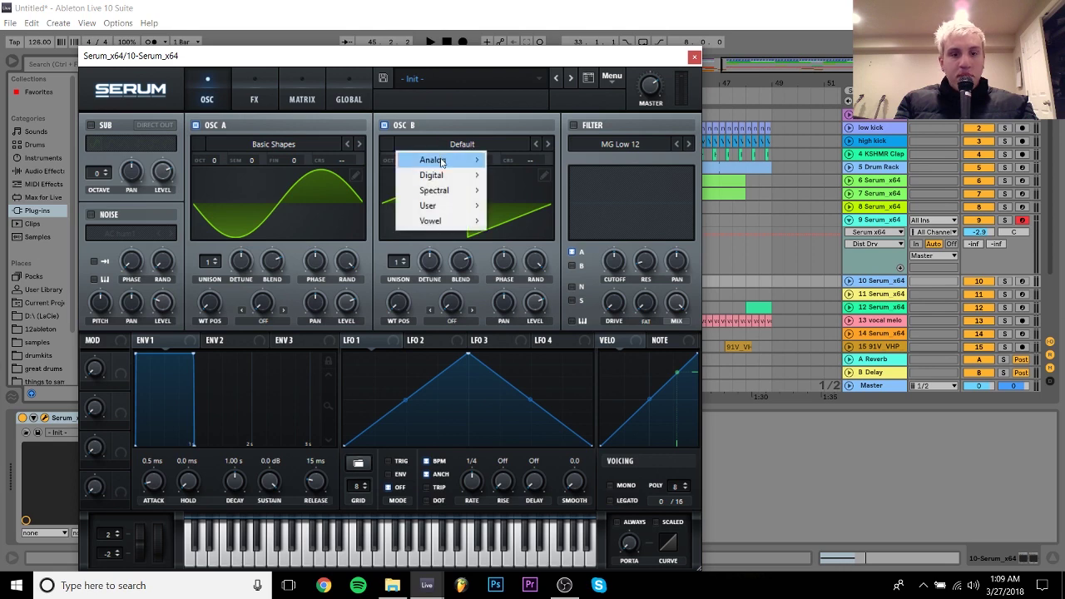
mouse_move(442, 160)
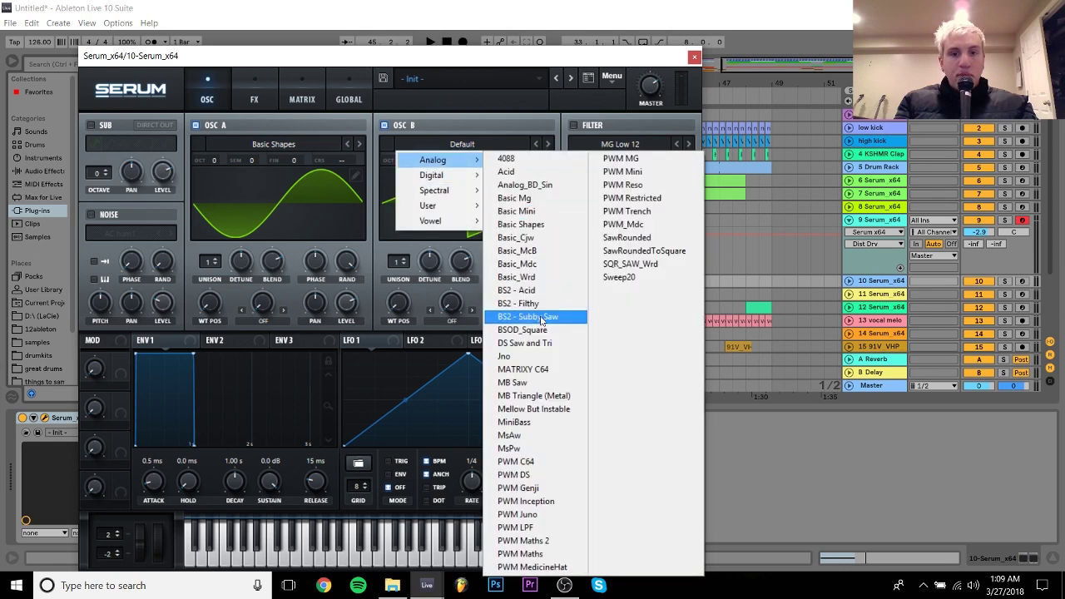
click(529, 224)
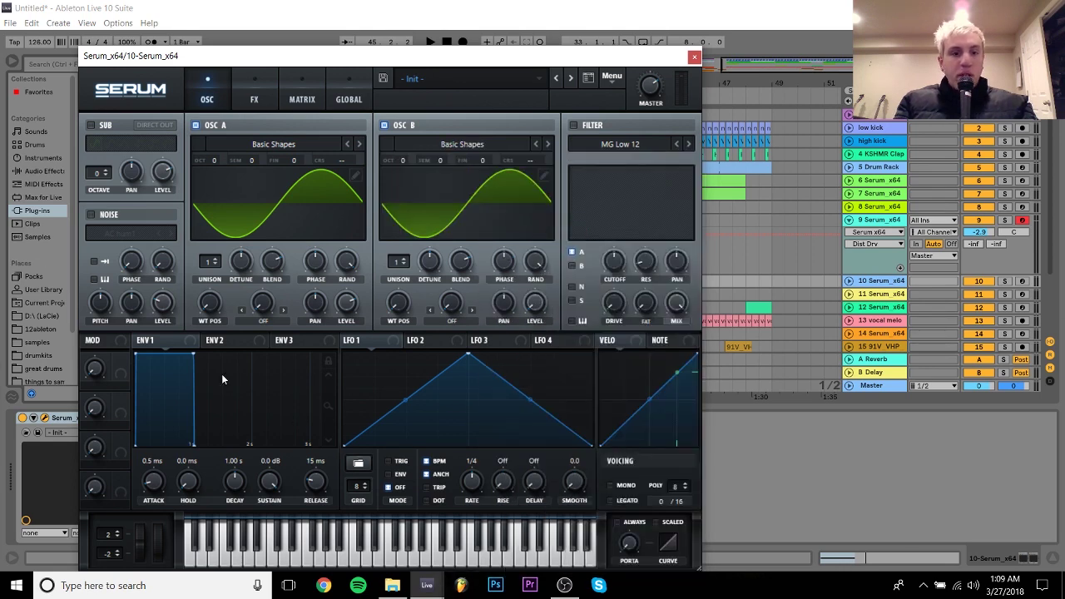
Make oscillator A a square wave with FM (from B) warp, and tune oscillator B to +2 octaves and +7 semitones
drag(210, 305, 217, 249)
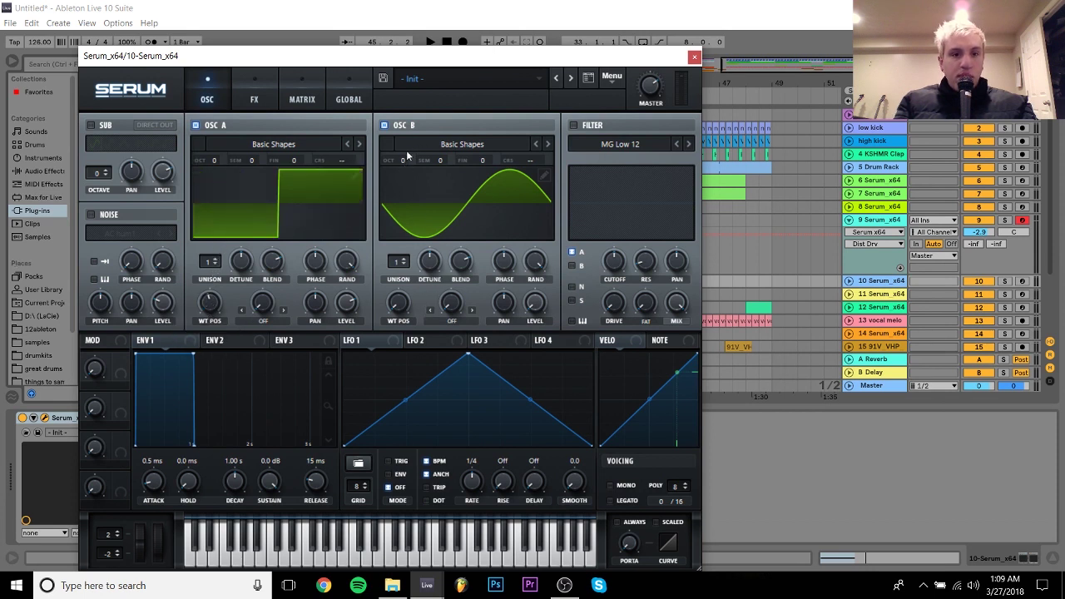
drag(407, 159, 451, 116)
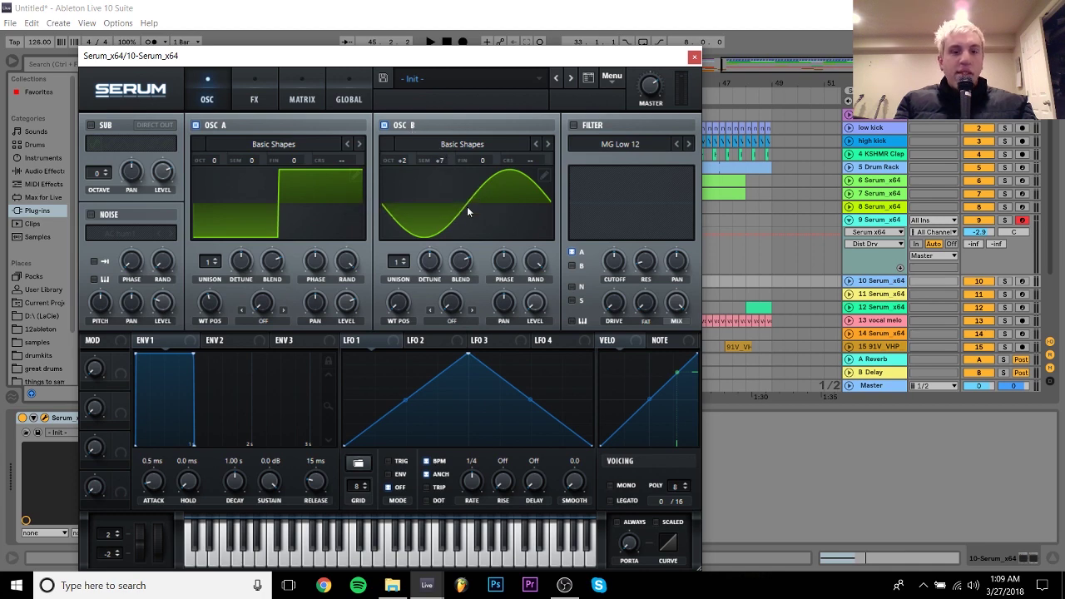
click(250, 322)
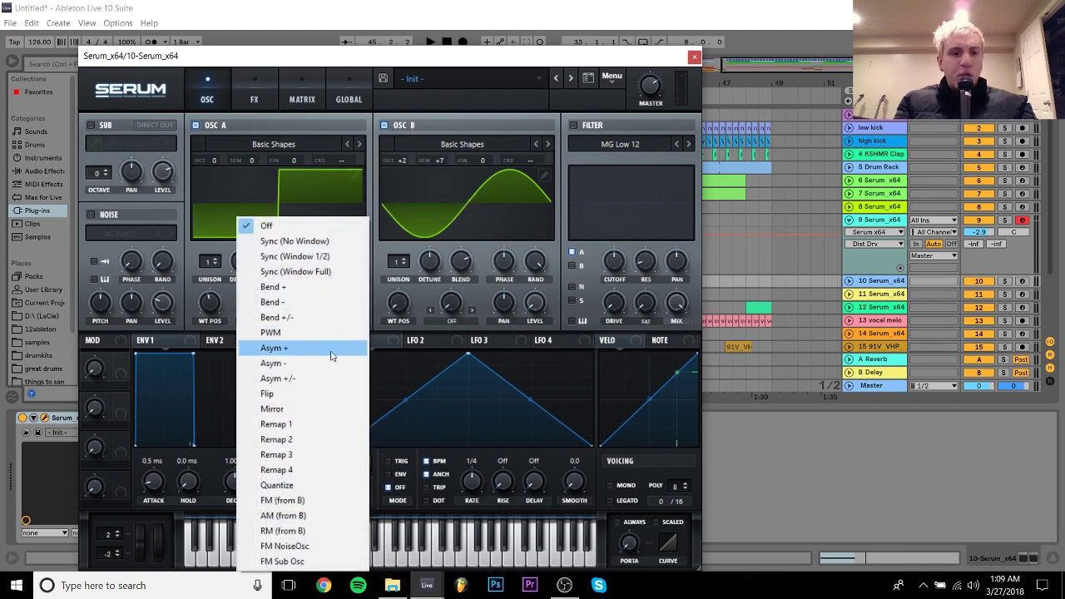
click(305, 504)
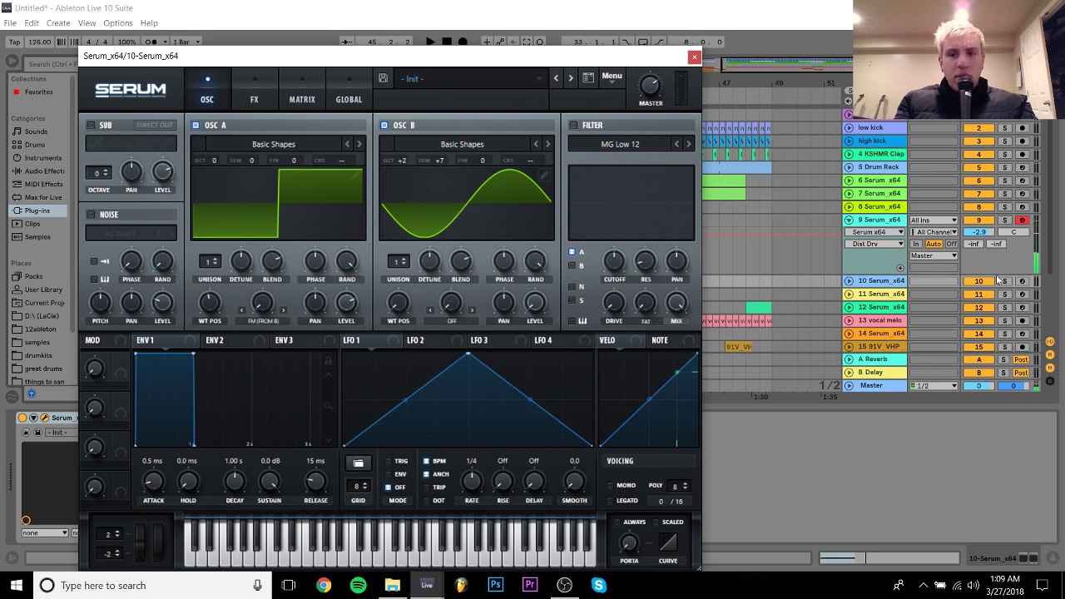
Arm track 10 and raise oscillator A's FM (from B) warp amount while auditioning the sound
click(878, 283)
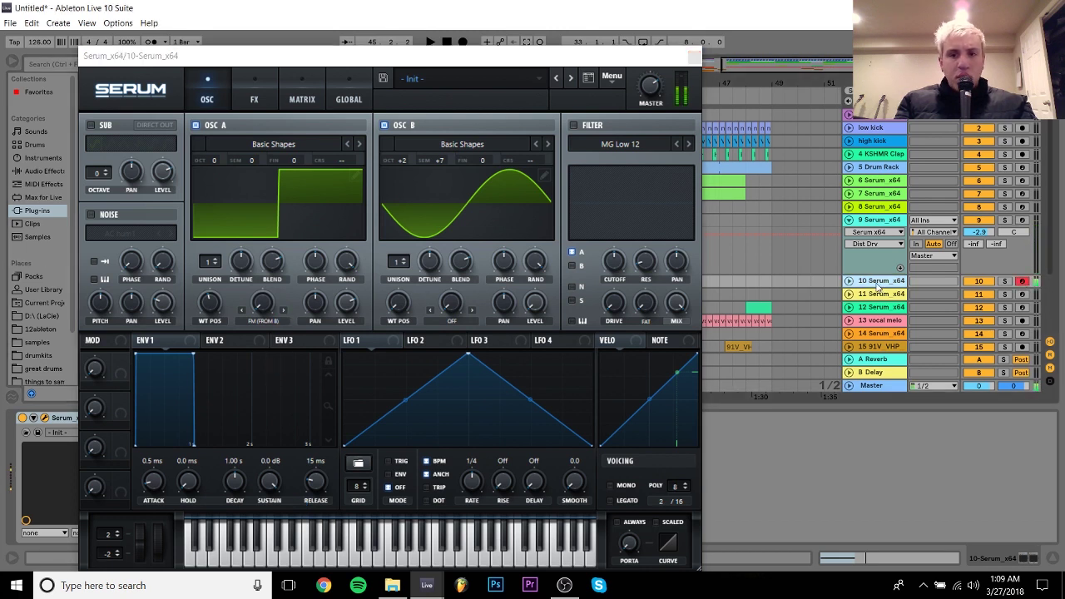
click(260, 310)
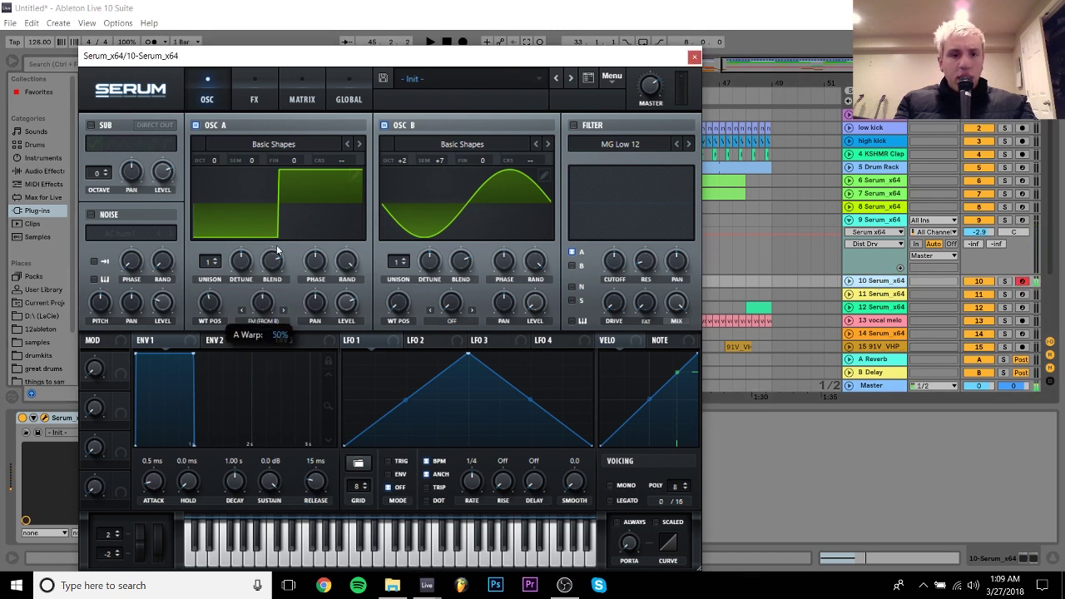
drag(281, 233, 282, 227)
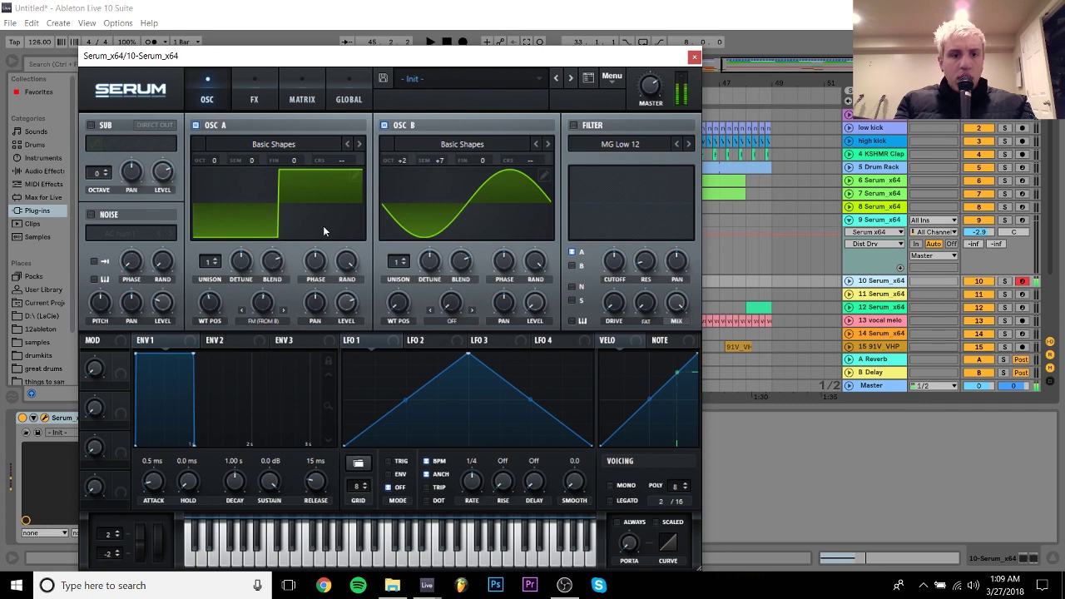
Try oscillator B with its semitone offset reset, and set the offset back to +7
right_click(442, 163)
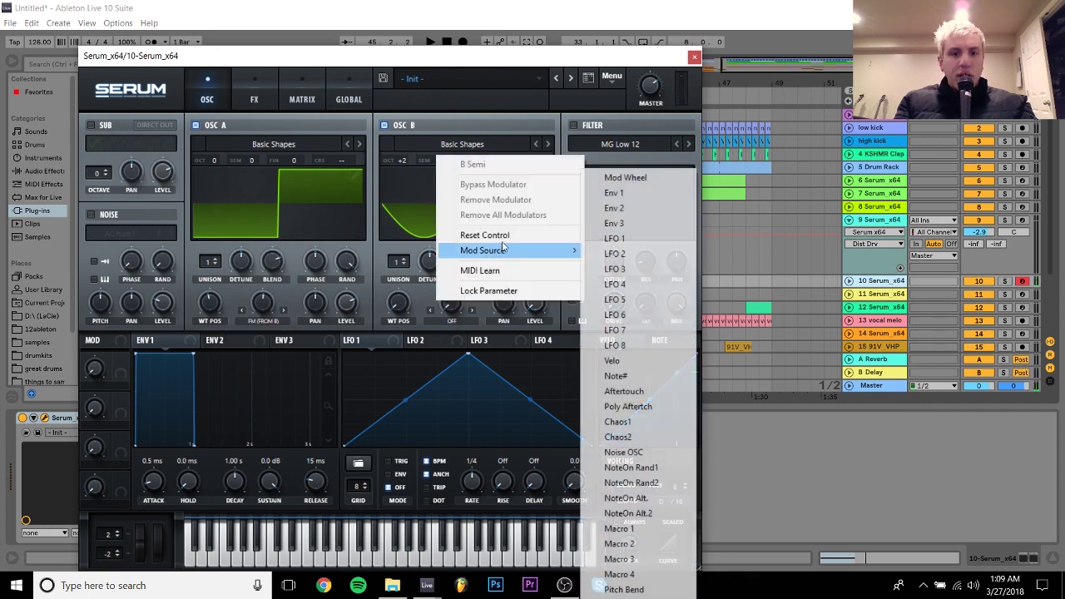
click(500, 233)
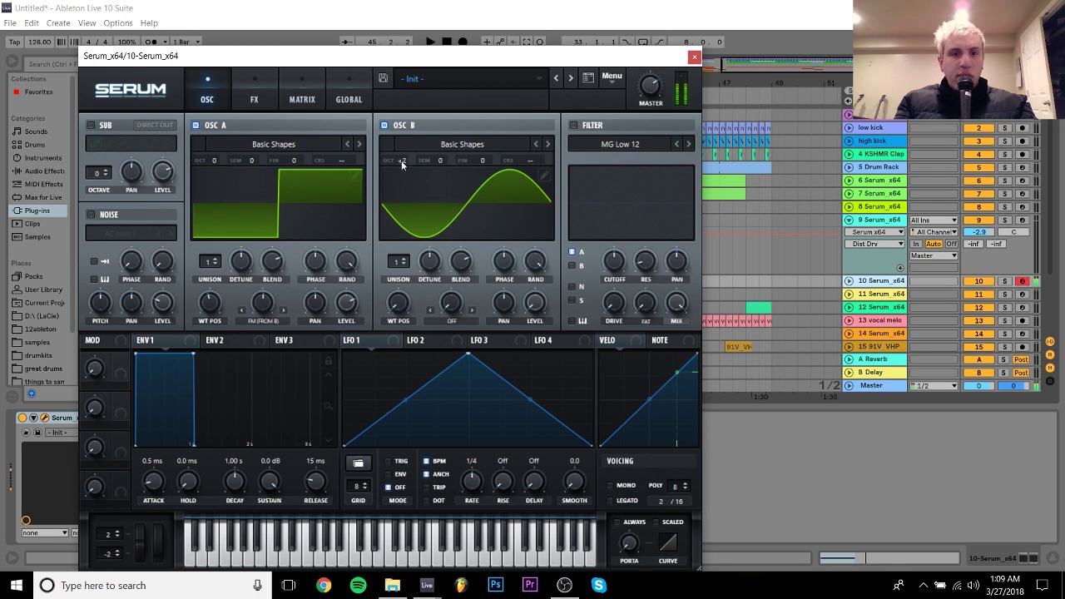
drag(438, 166, 447, 123)
Modulate oscillator A's FM warp with LFO 1, and give LFO 1 an earlier peak and envelope mode
mouse_move(262, 333)
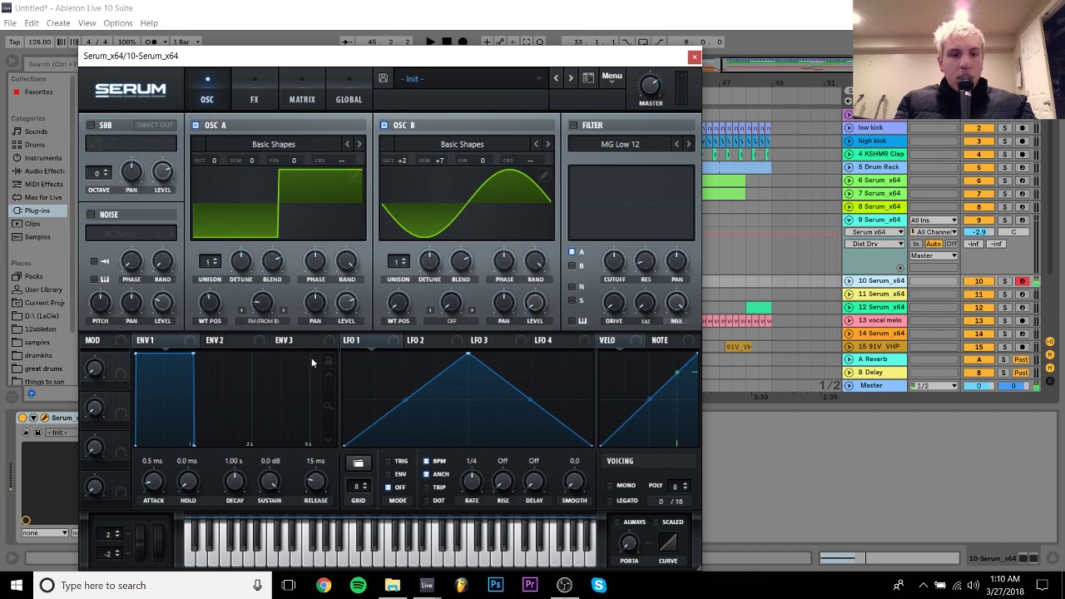
drag(346, 341, 253, 293)
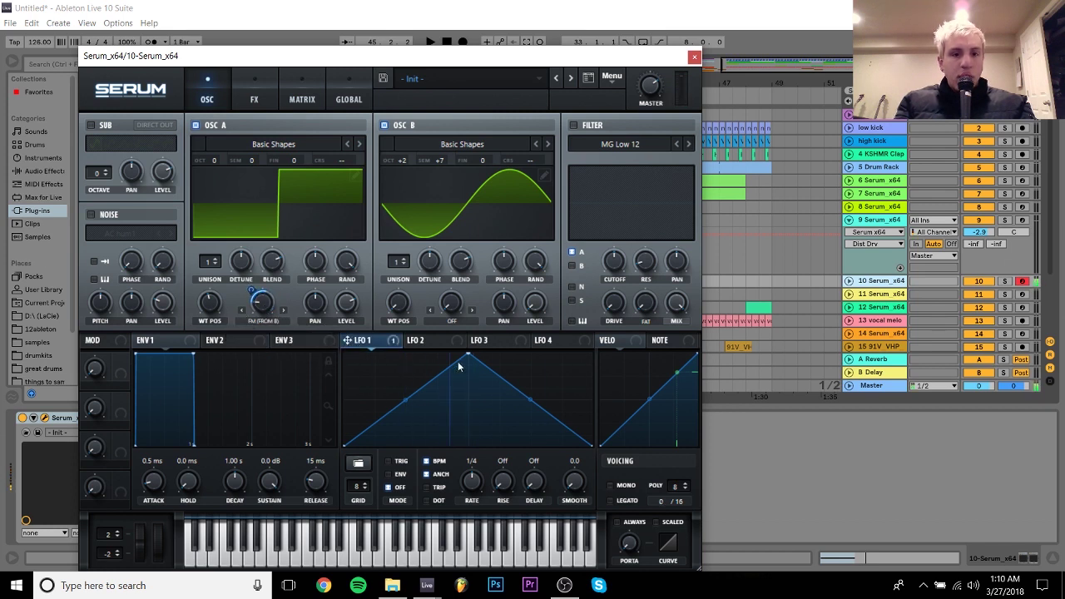
drag(471, 361, 397, 360)
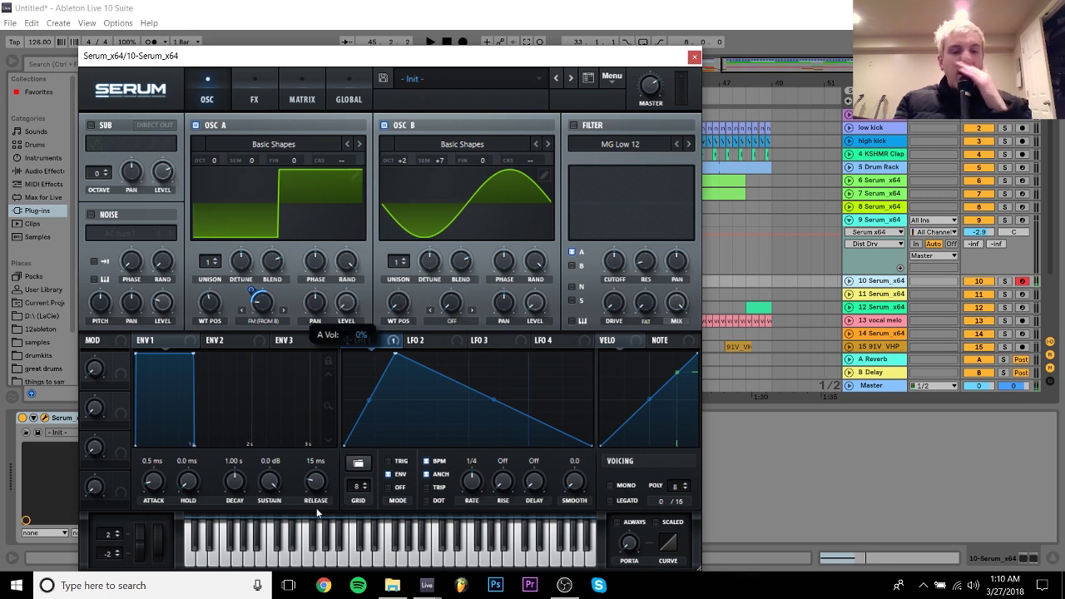
Enable the sub oscillator and assign LFO 1 to the levels of oscillator A and the sub
drag(346, 341, 346, 303)
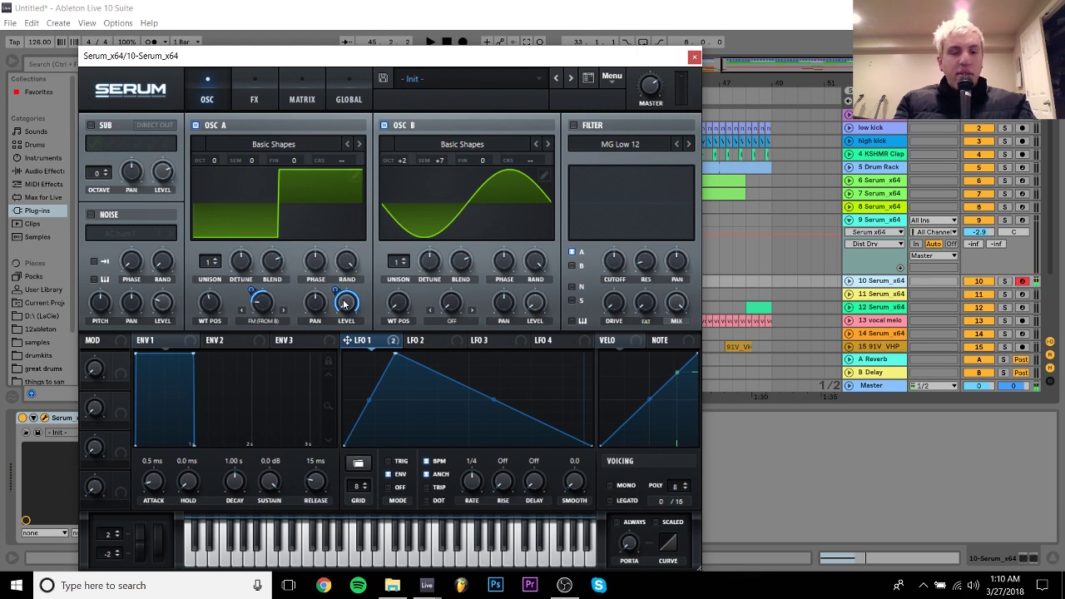
click(100, 126)
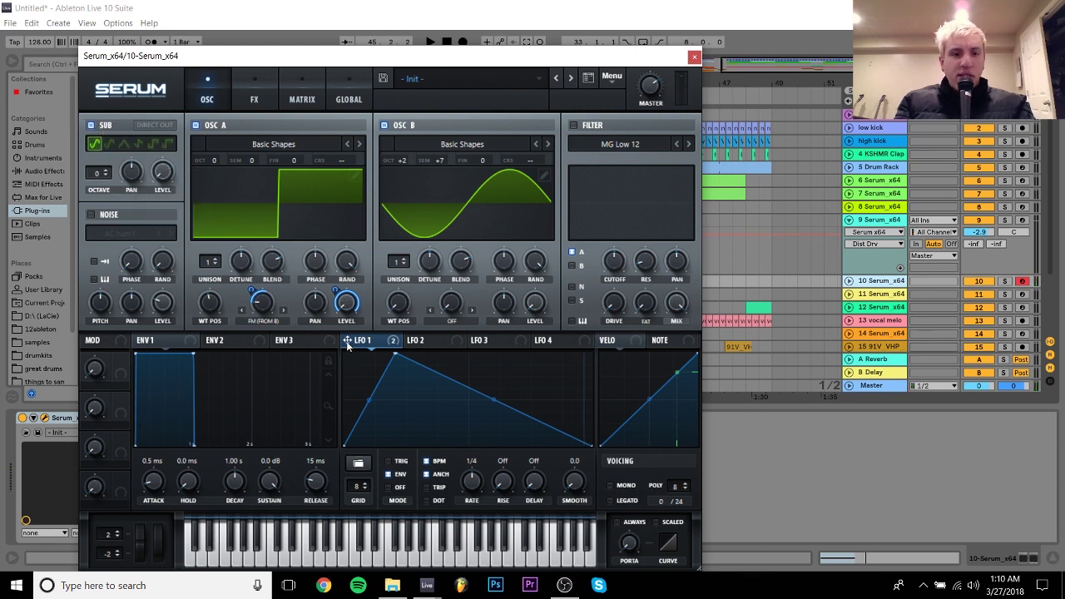
drag(346, 341, 192, 194)
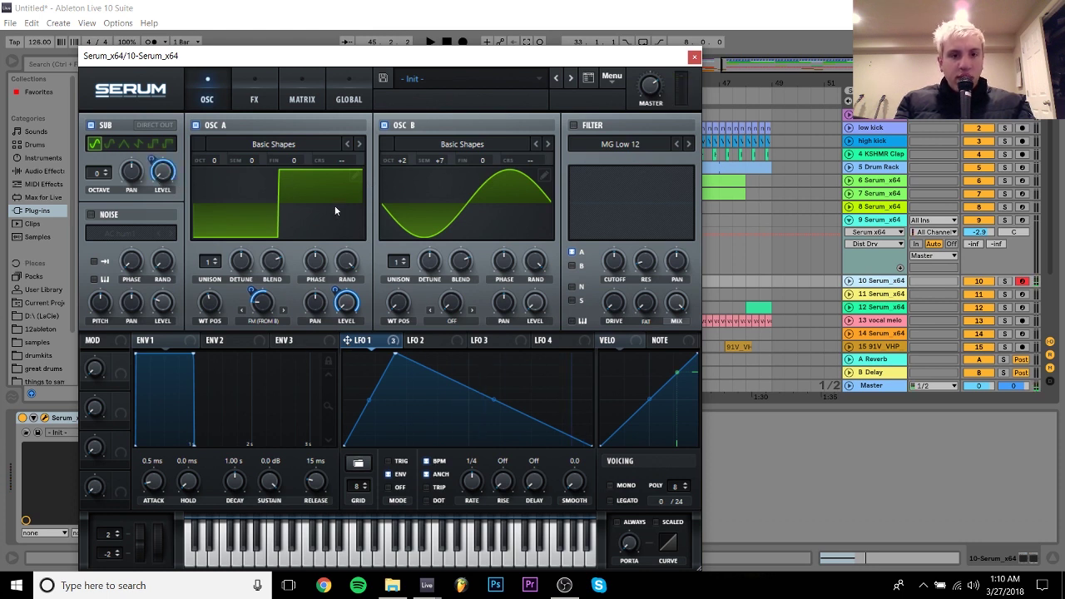
Try the MG Low 12 filter on the sound and switch it off again
mouse_move(406, 158)
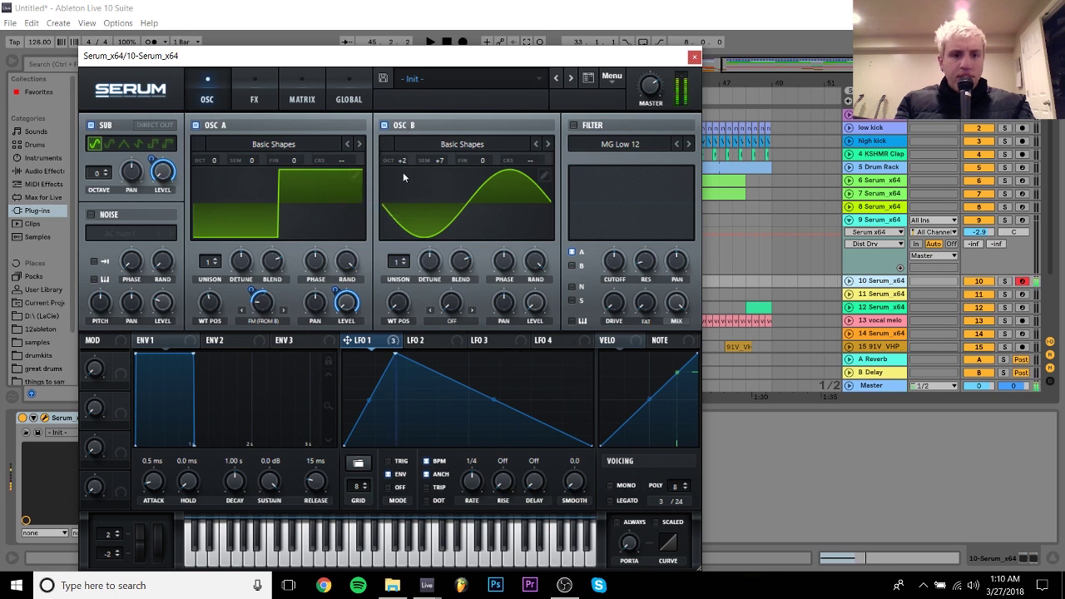
mouse_move(252, 289)
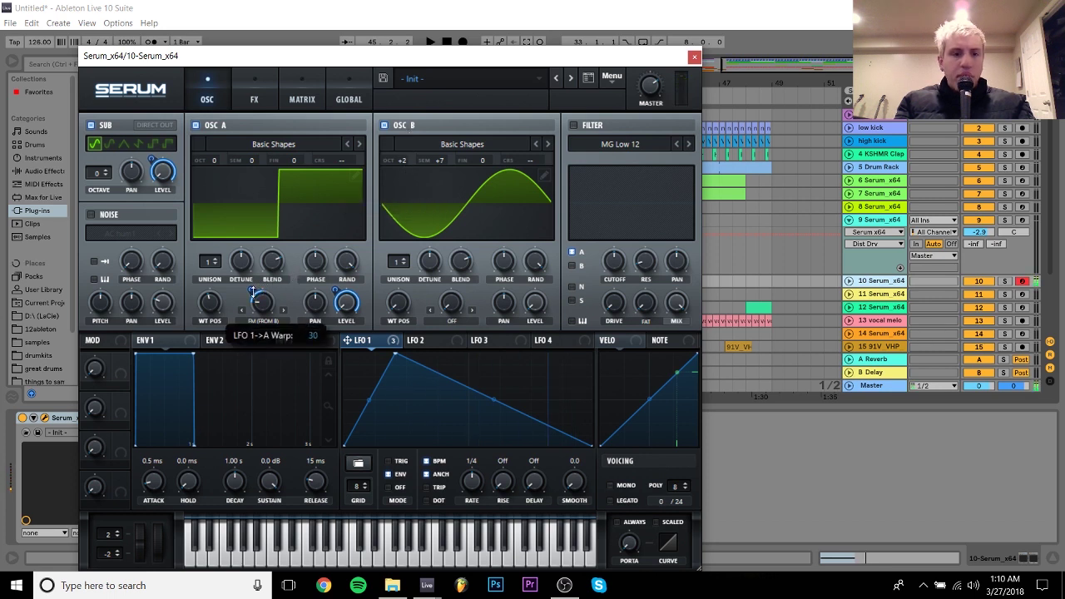
click(573, 125)
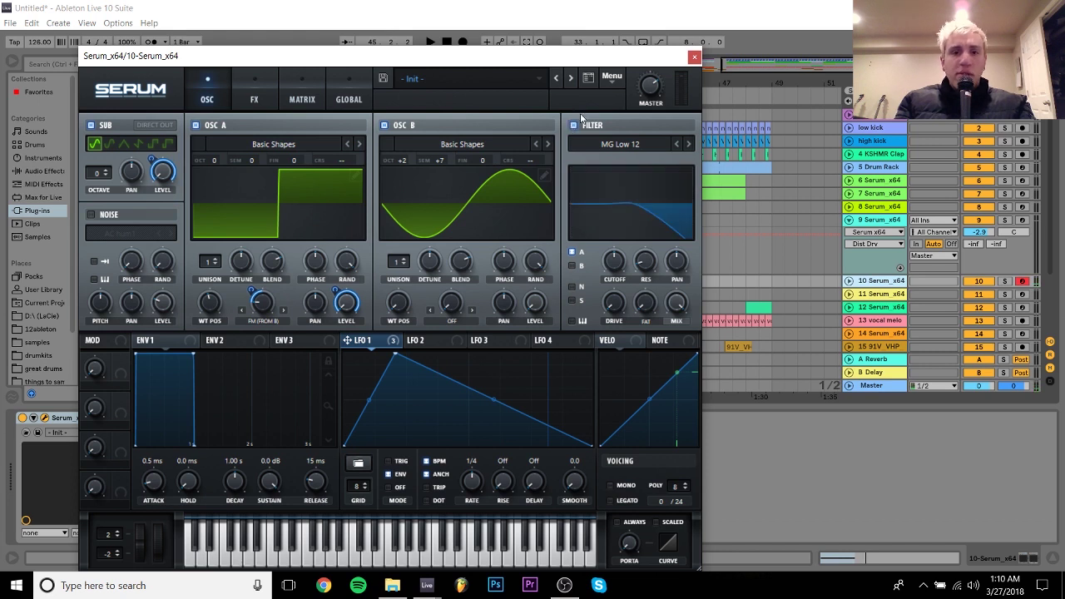
click(573, 125)
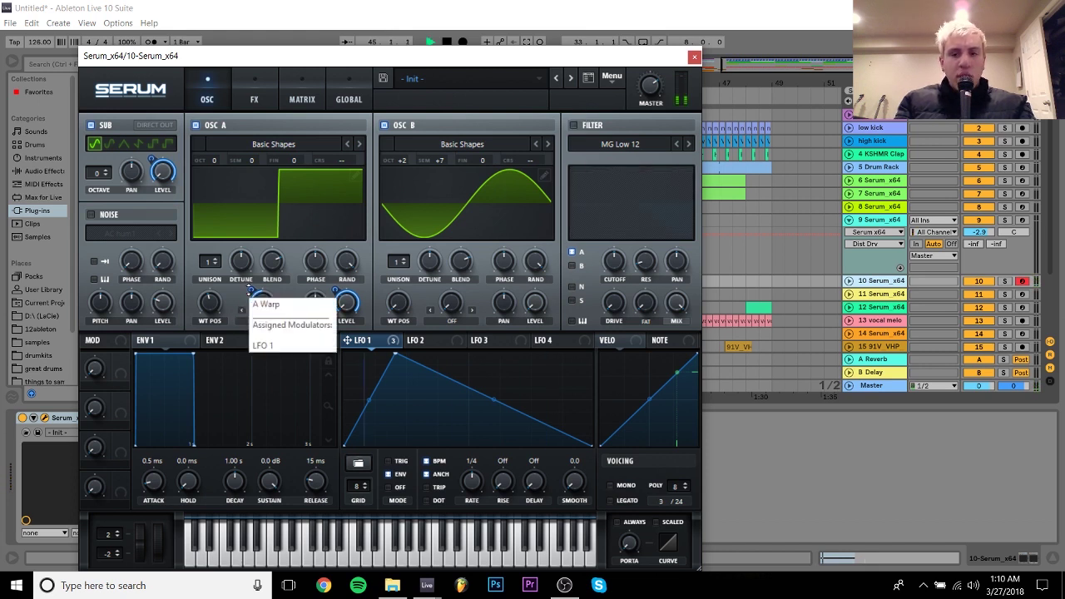
Enable the filter with the MG Low 24 type and lower its cutoff
click(574, 126)
click(687, 144)
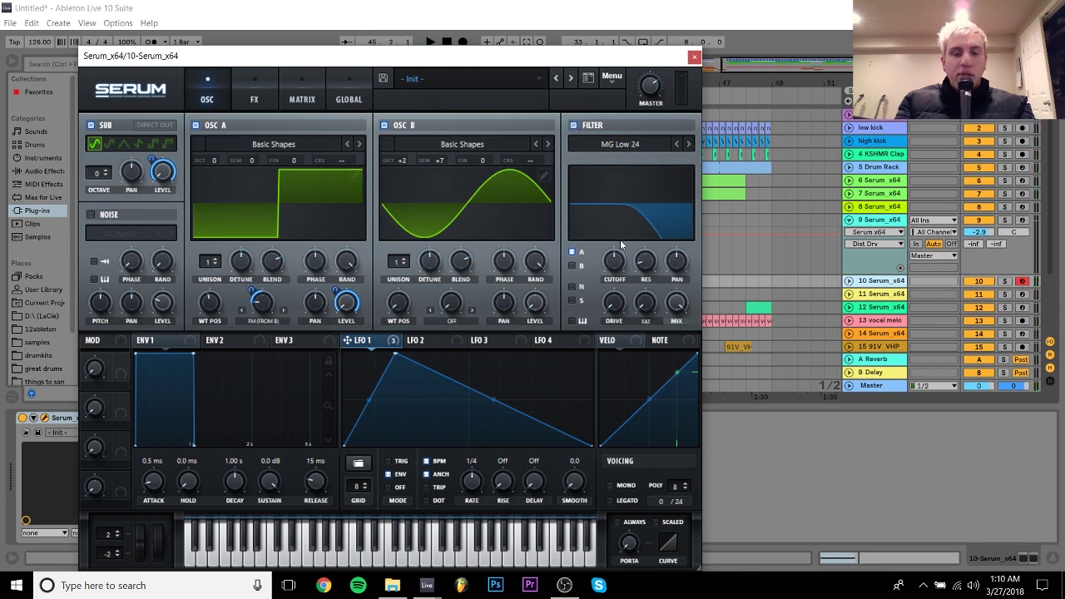
drag(613, 260, 601, 314)
Route LFO 1 to the filter cutoff with a positive amount in the modulation matrix and audition the sound
click(303, 95)
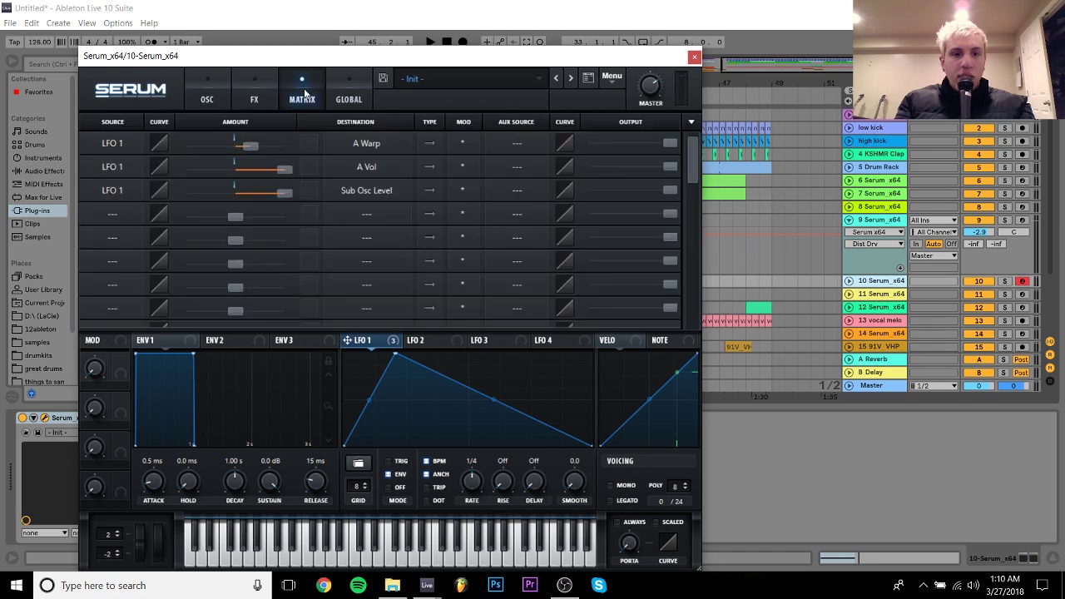
click(112, 213)
click(117, 196)
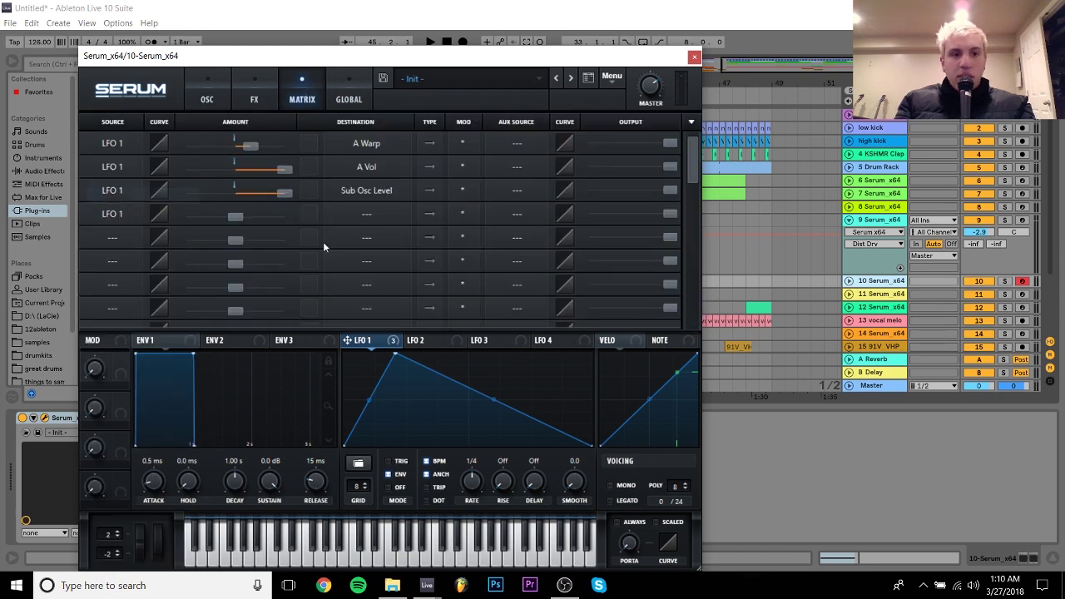
click(367, 225)
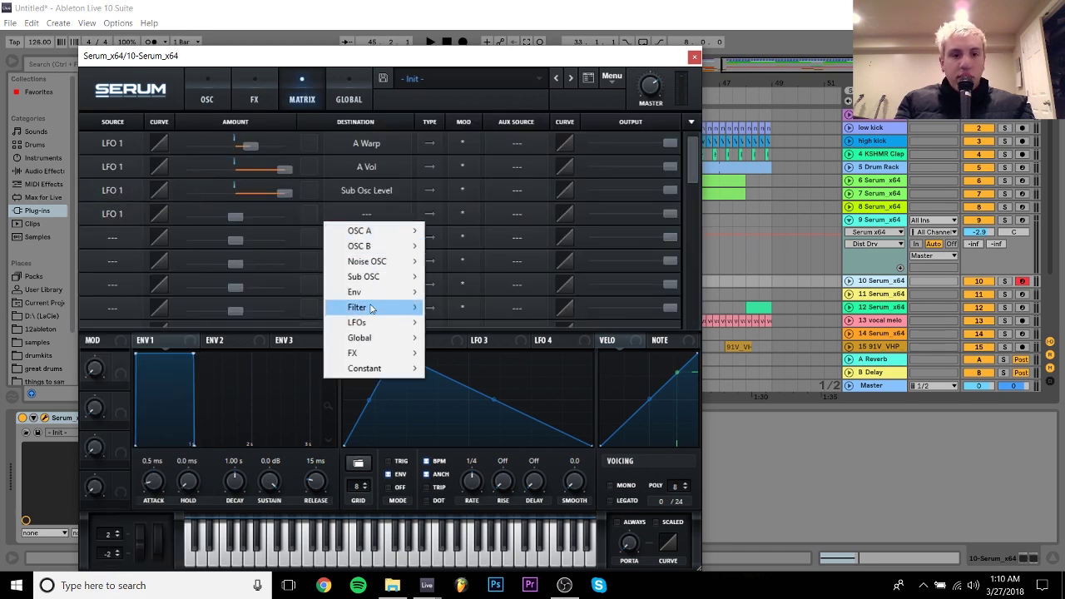
mouse_move(370, 310)
click(456, 310)
drag(238, 214, 295, 215)
key(space)
key(space)
key(space)
key(space)
Raise the filter's base cutoff slightly while auditioning the bass
click(206, 99)
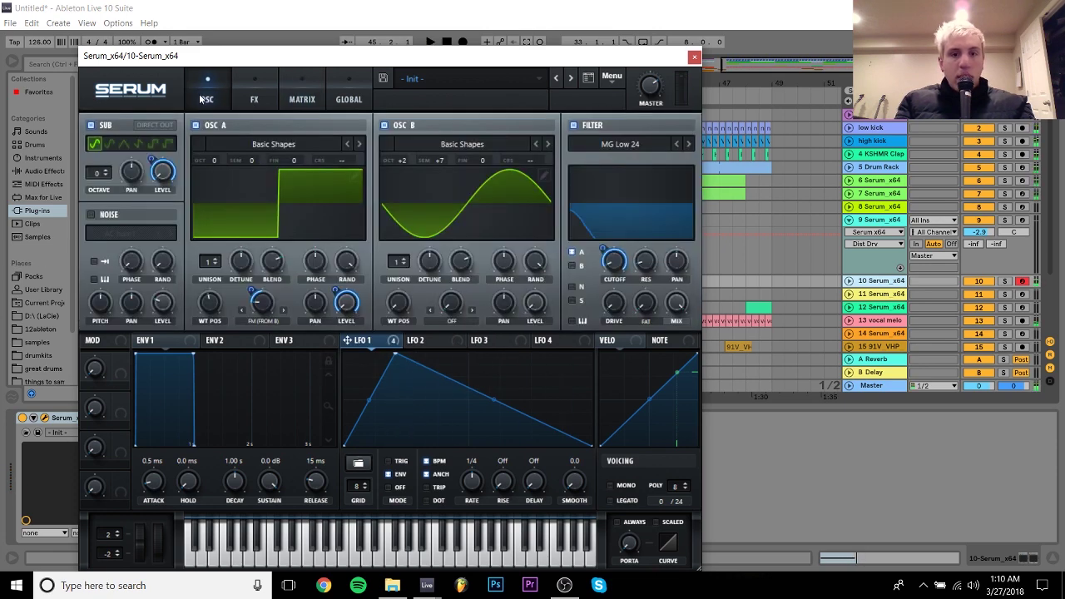
drag(615, 263, 614, 213)
key(space)
key(space)
key(space)
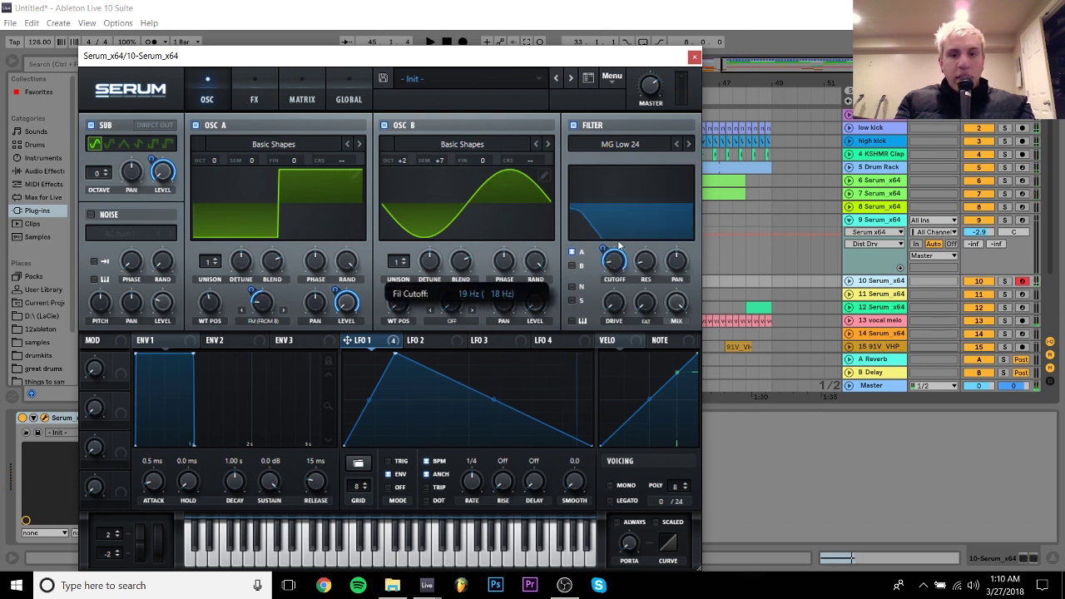
key(space)
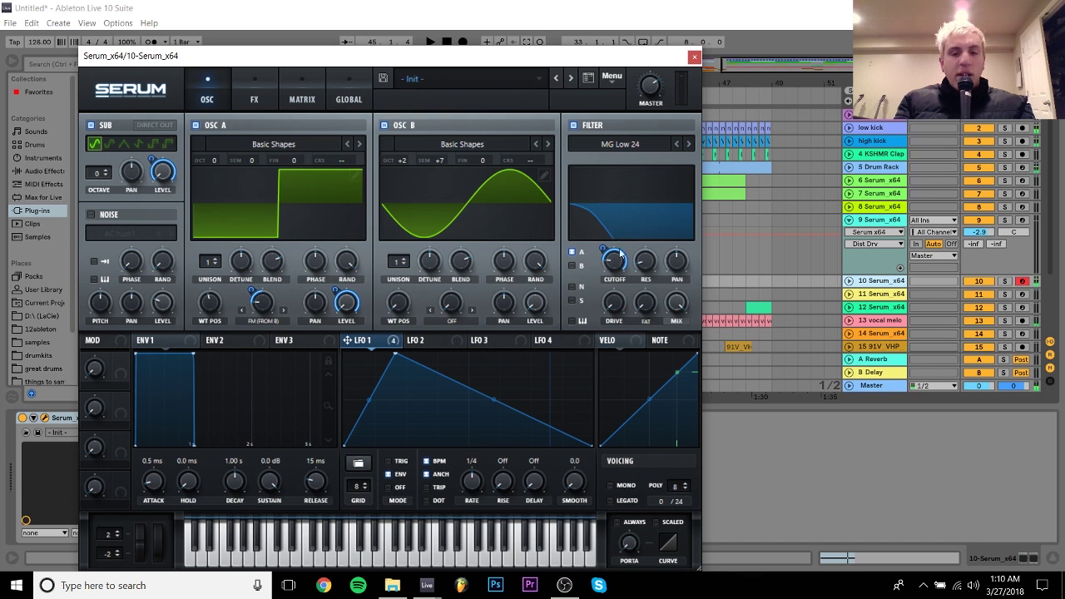
Set oscillator B to octave +3, try a +12 semitone offset, and set the semitones back to +7
drag(407, 162, 437, 114)
key(space)
key(space)
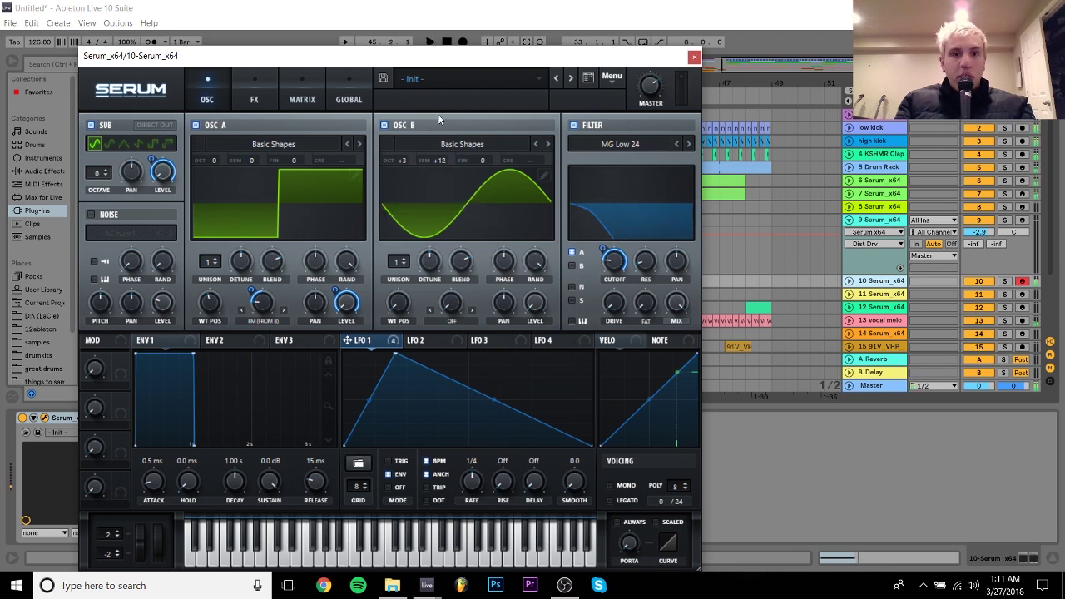
drag(442, 162, 444, 203)
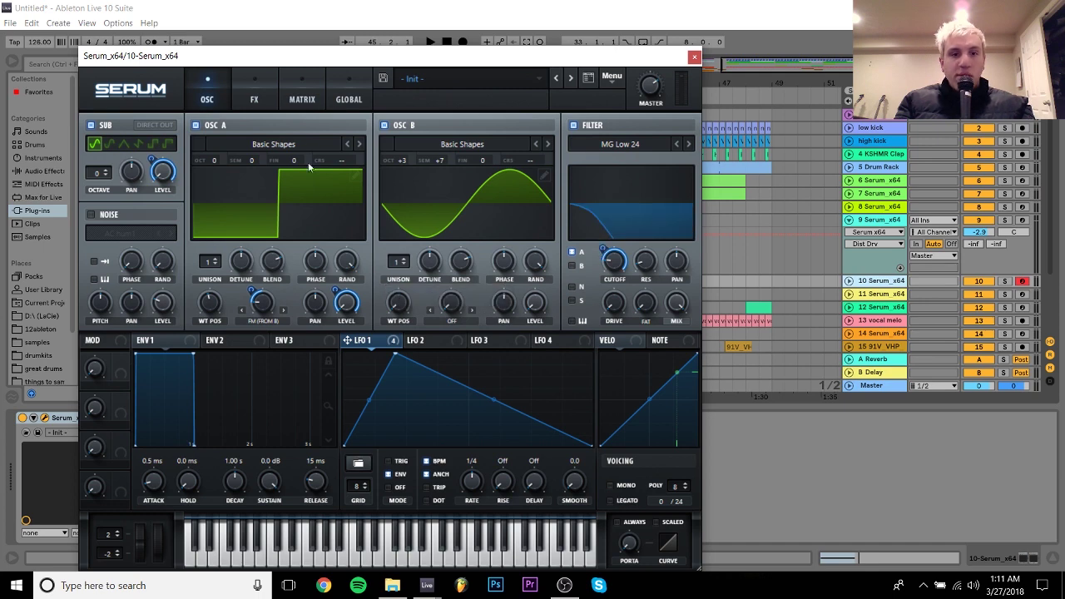
Enable the Hyper/Dimension effect, set the Dimension size to 0% and adjust the Dimension mix
click(250, 99)
click(217, 88)
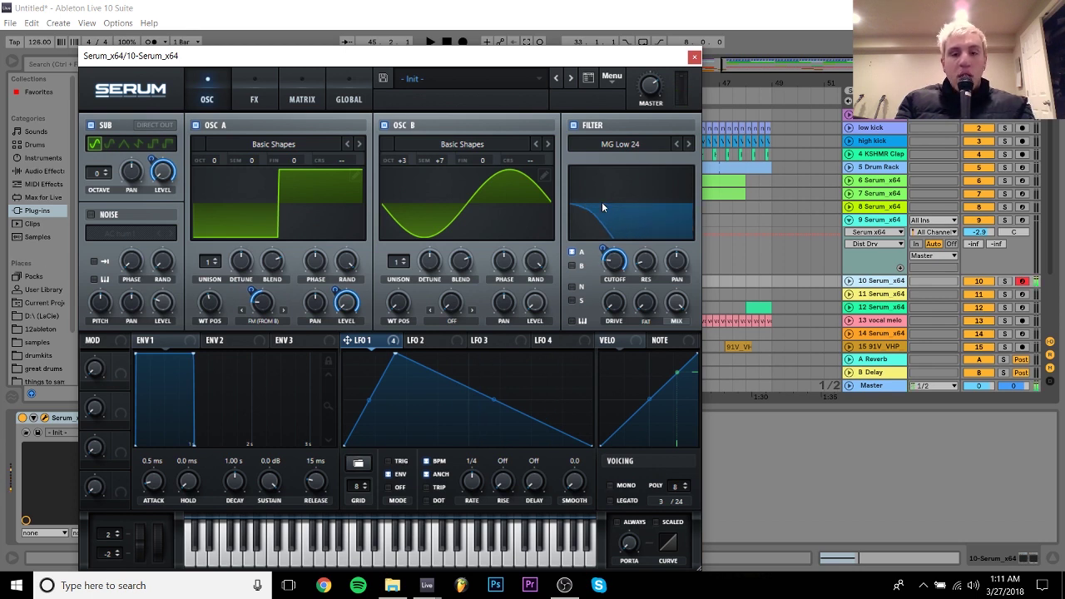
click(248, 89)
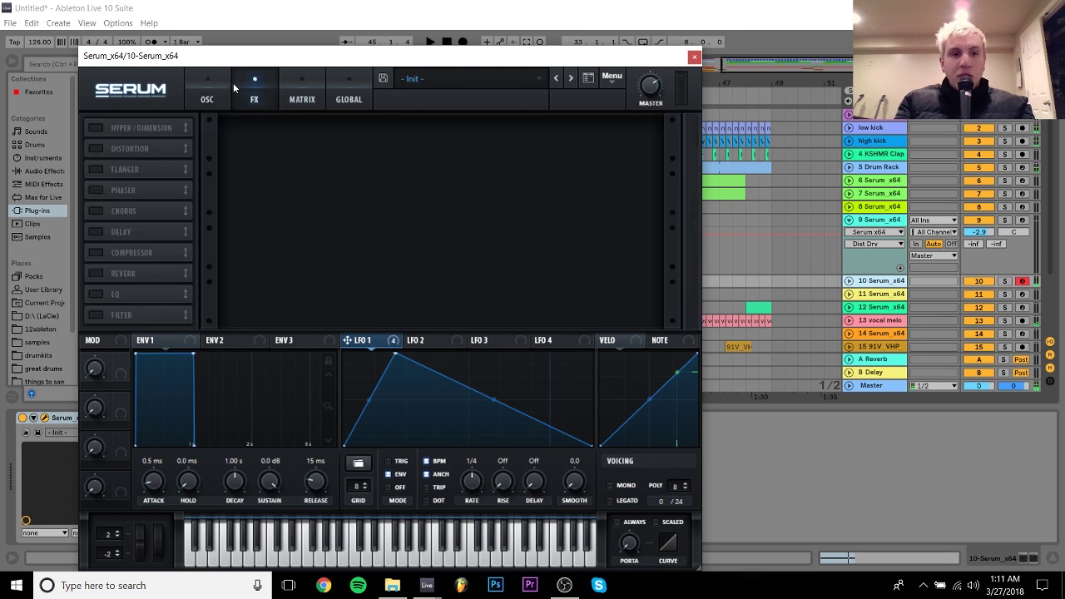
click(95, 128)
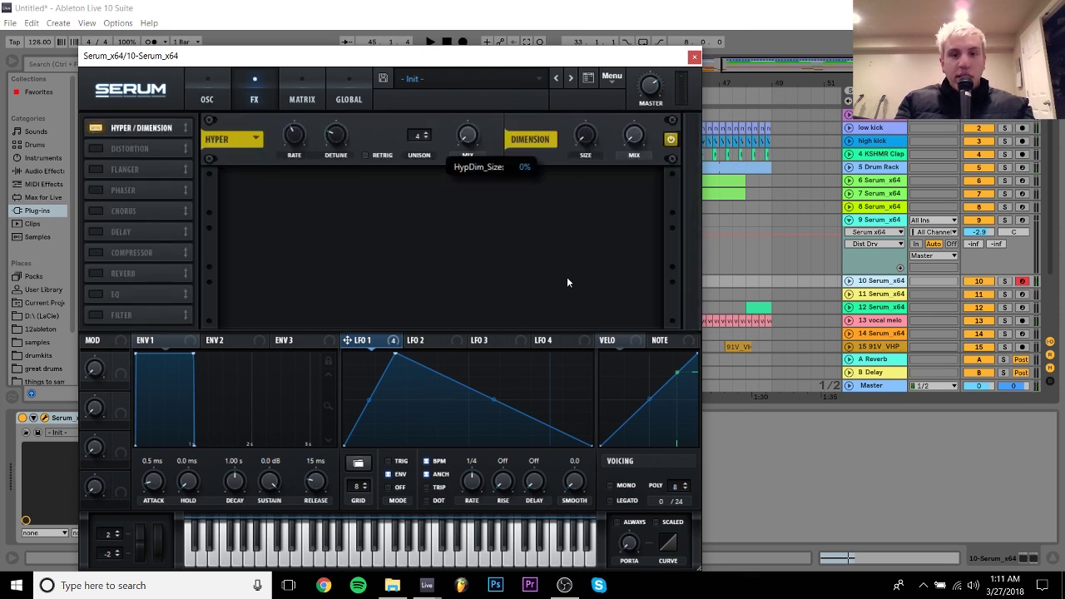
drag(619, 147, 618, 131)
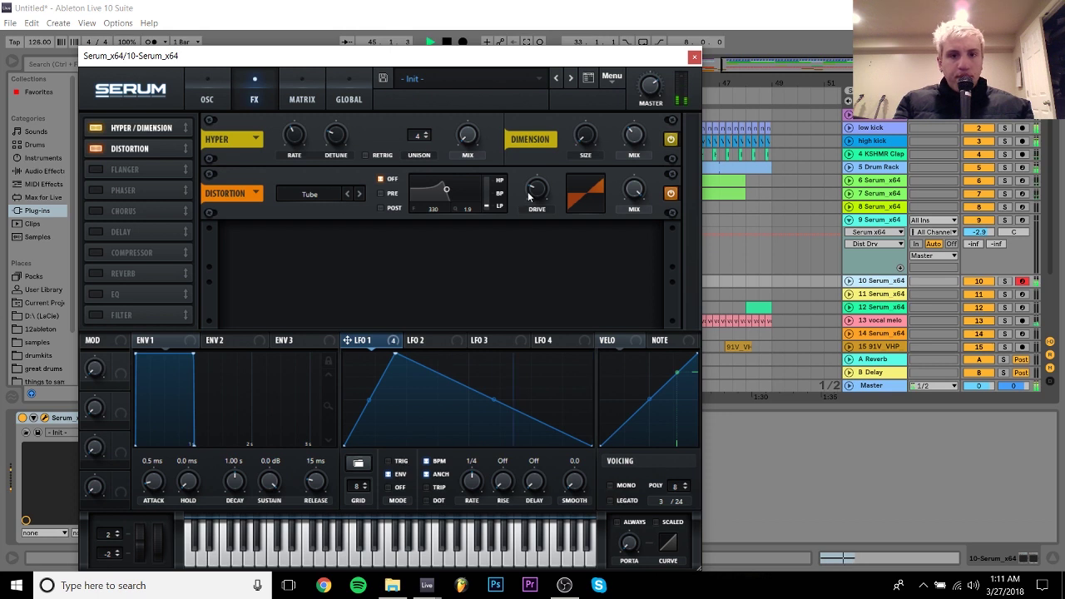
Try the Tube distortion on the bass with 74% drive and switch the distortion off
key(space)
drag(535, 192, 545, 156)
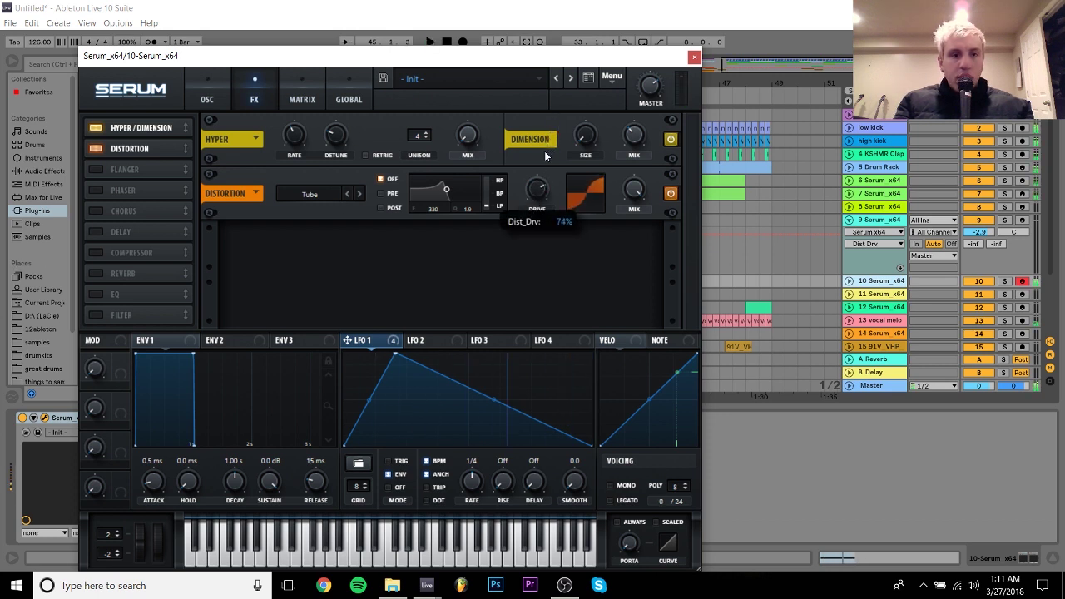
key(space)
click(94, 149)
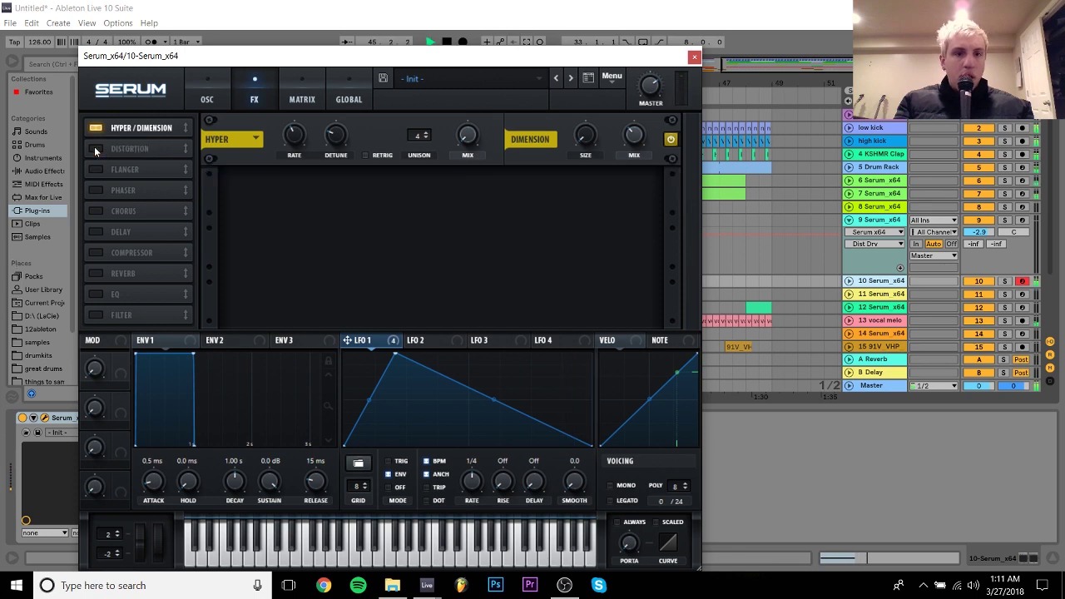
Close the Serum window and collapse tracks 10 and 9 in the arrangement
click(694, 59)
key(space)
click(848, 281)
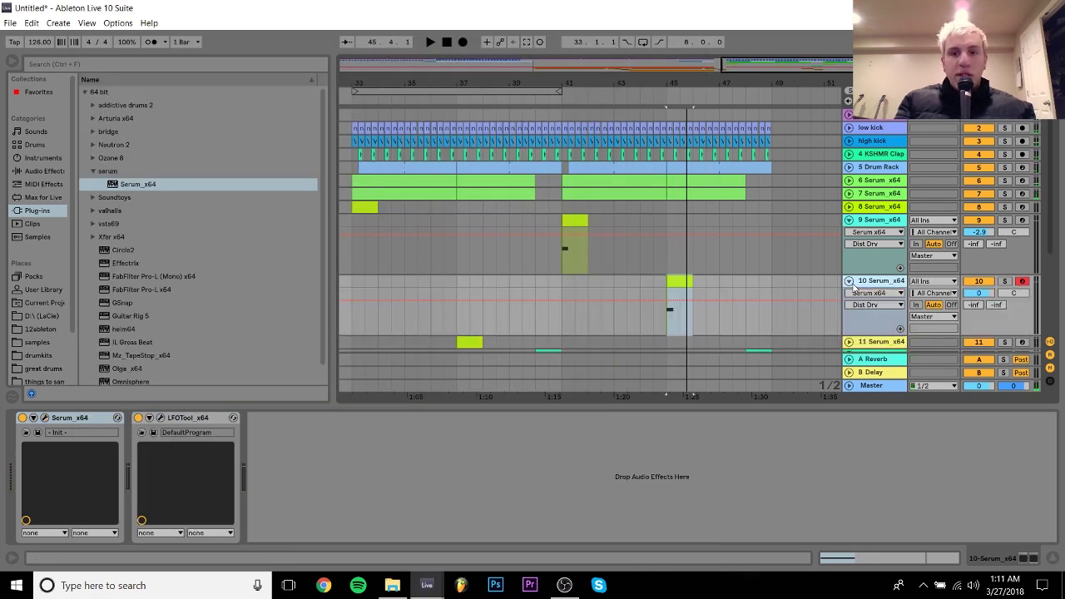
click(852, 283)
click(850, 221)
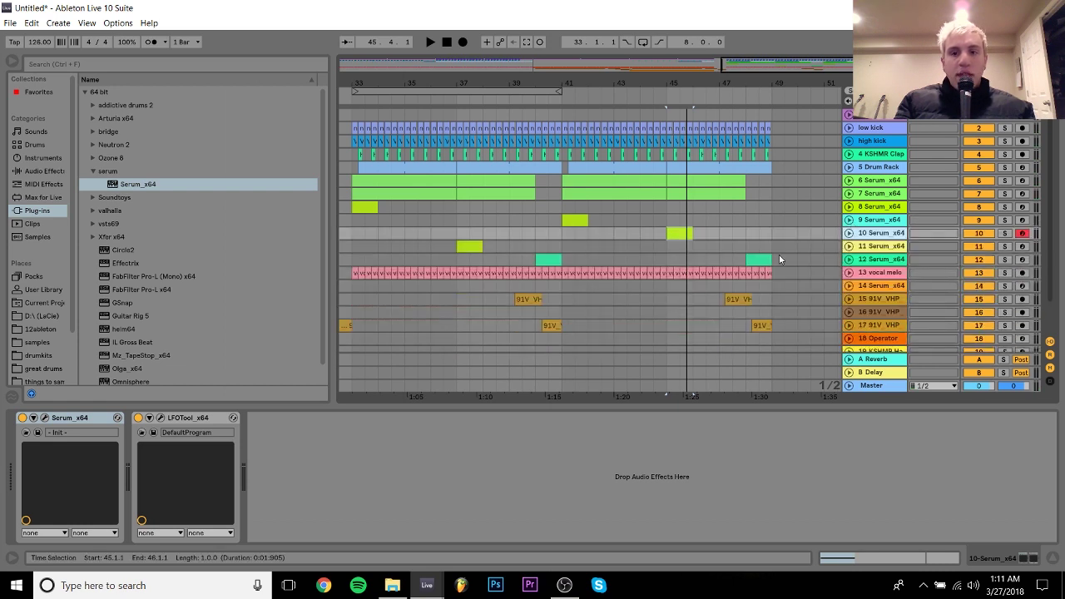
Audition the last bar of the drop and remove the track 12 fill clip at bar 48
click(758, 260)
key(space)
key(space)
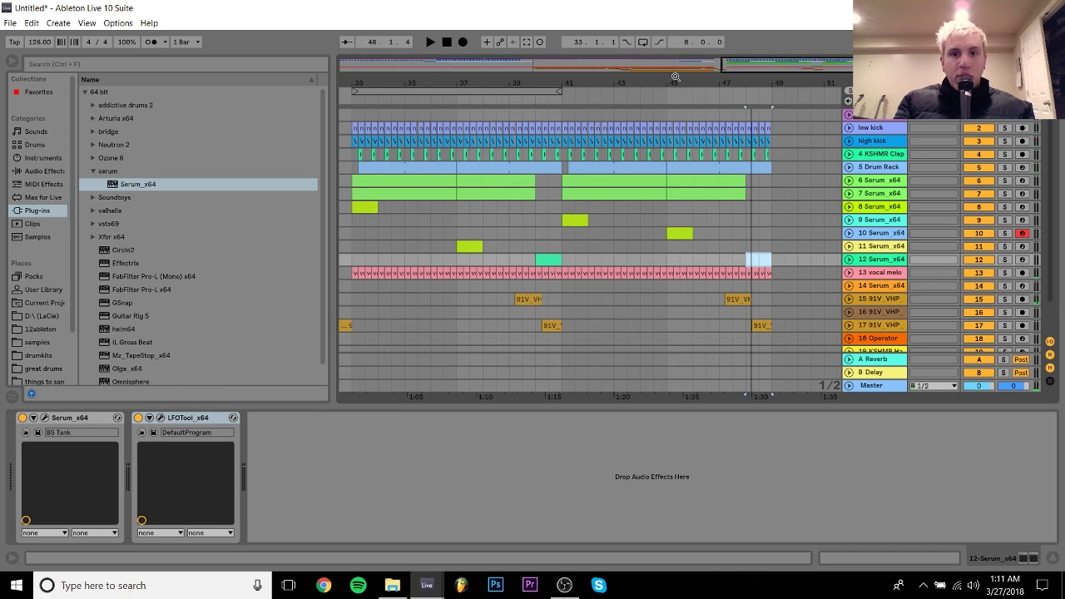
drag(676, 77, 615, 16)
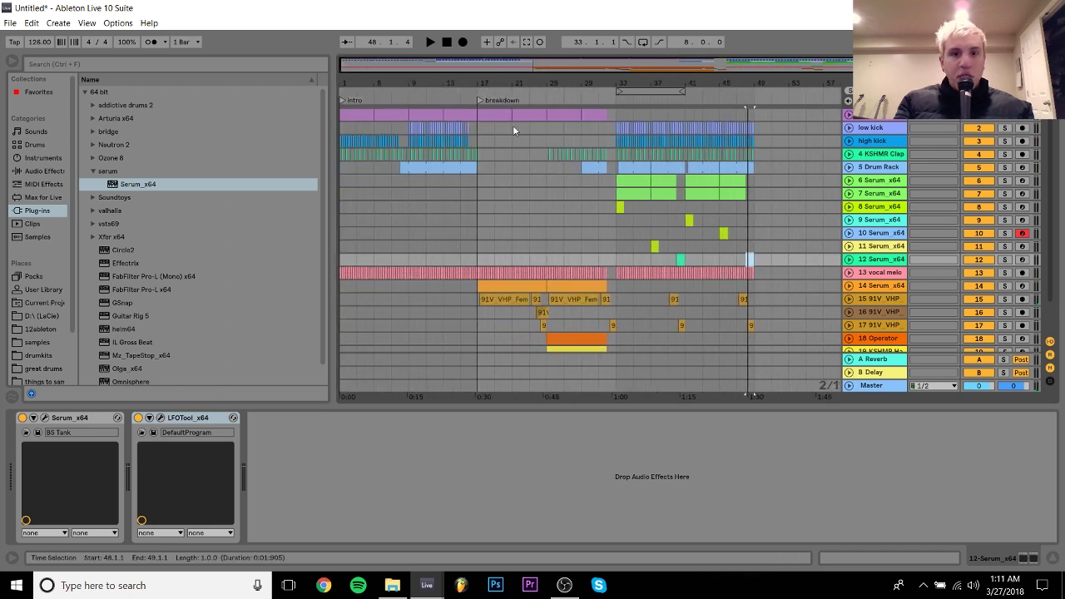
Copy the Operator clip on track 1 into bar 48, keep it one bar long, and play it back
drag(490, 116, 735, 120)
drag(760, 81, 736, 80)
drag(605, 112, 693, 114)
key(space)
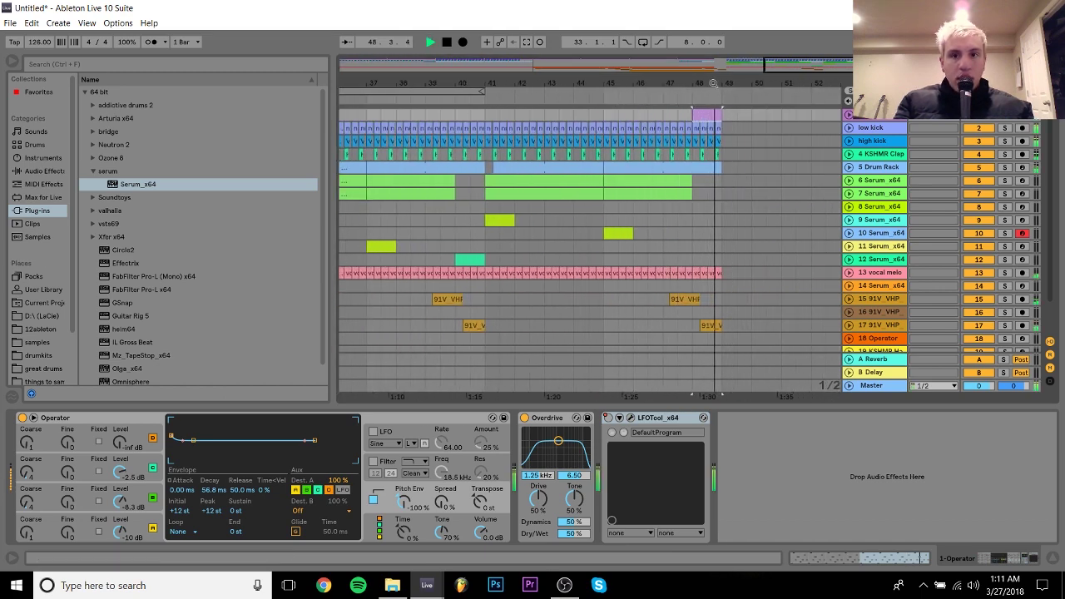
key(space)
key(minus)
key(minus)
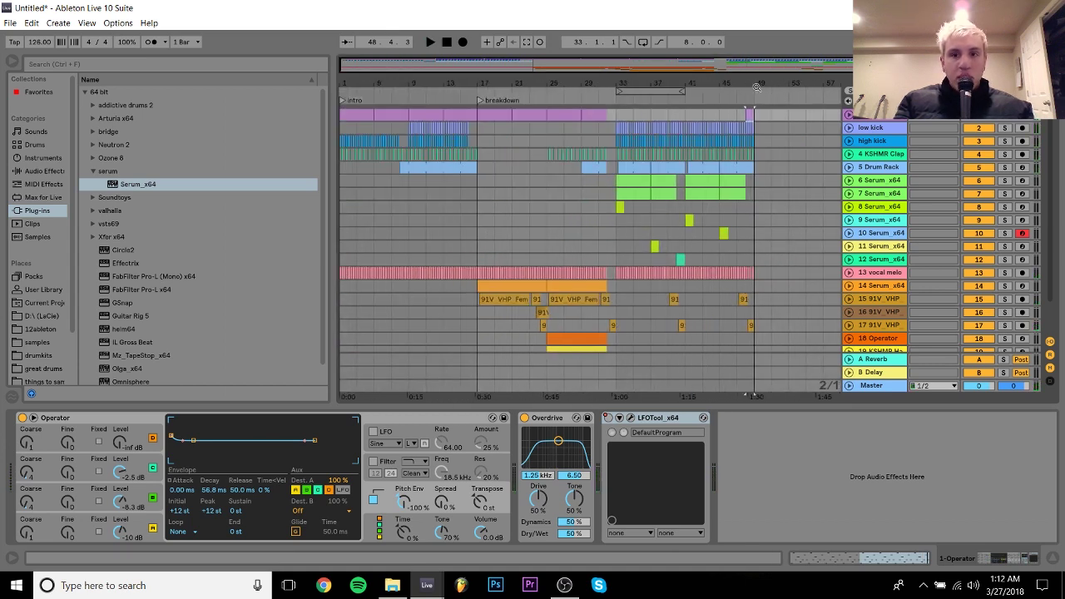
Copy the track 14 Serum clip from bar 25 to bar 48
drag(756, 86, 428, 277)
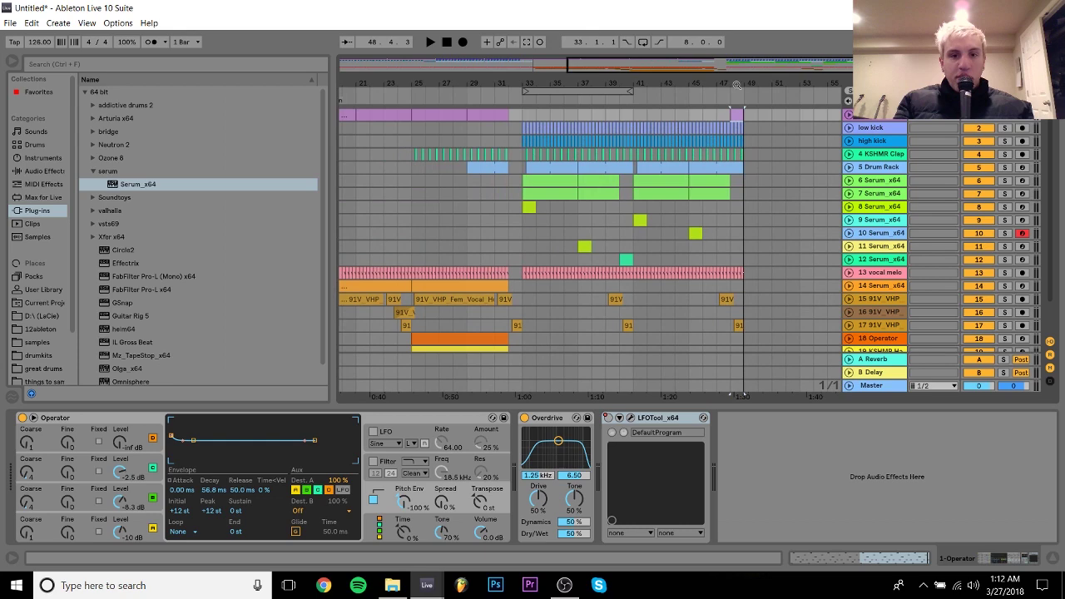
click(433, 285)
click(753, 291)
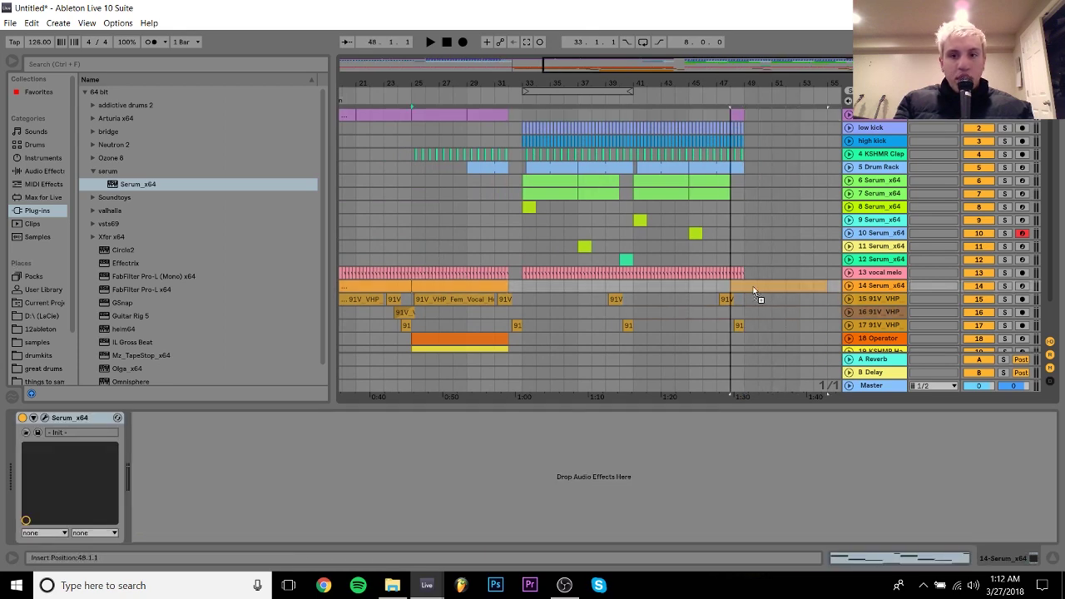
drag(752, 291, 754, 291)
Open the copied track 14 clip's notes and shorten the first F#0 note to one beat
double_click(774, 286)
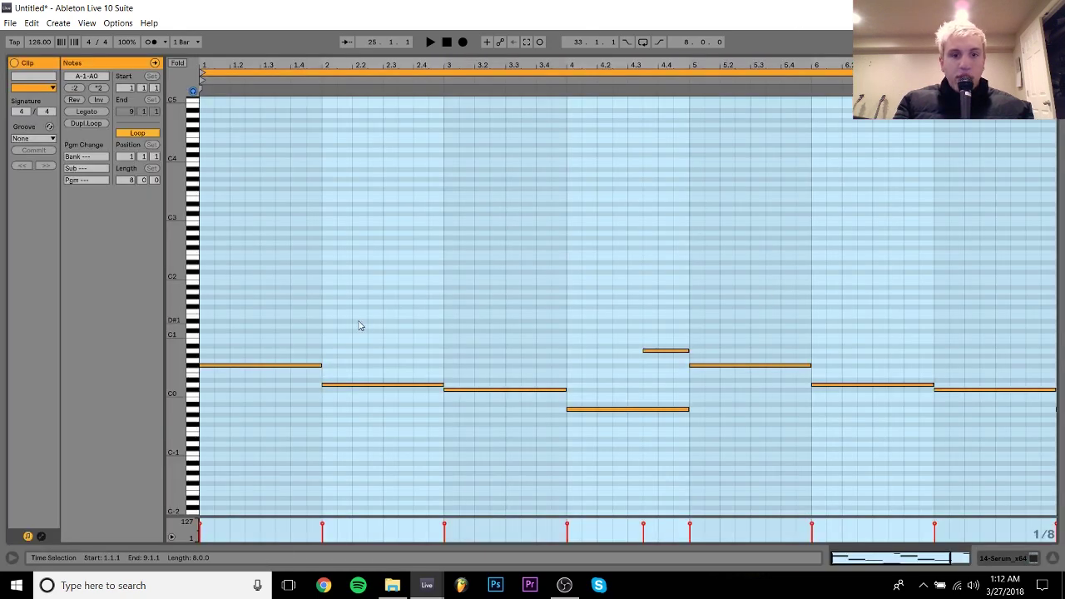
drag(292, 314, 262, 456)
key(shift+Left)
key(shift+Left)
key(shift+Left)
key(shift+Left)
key(shift+Left)
key(shift+Left)
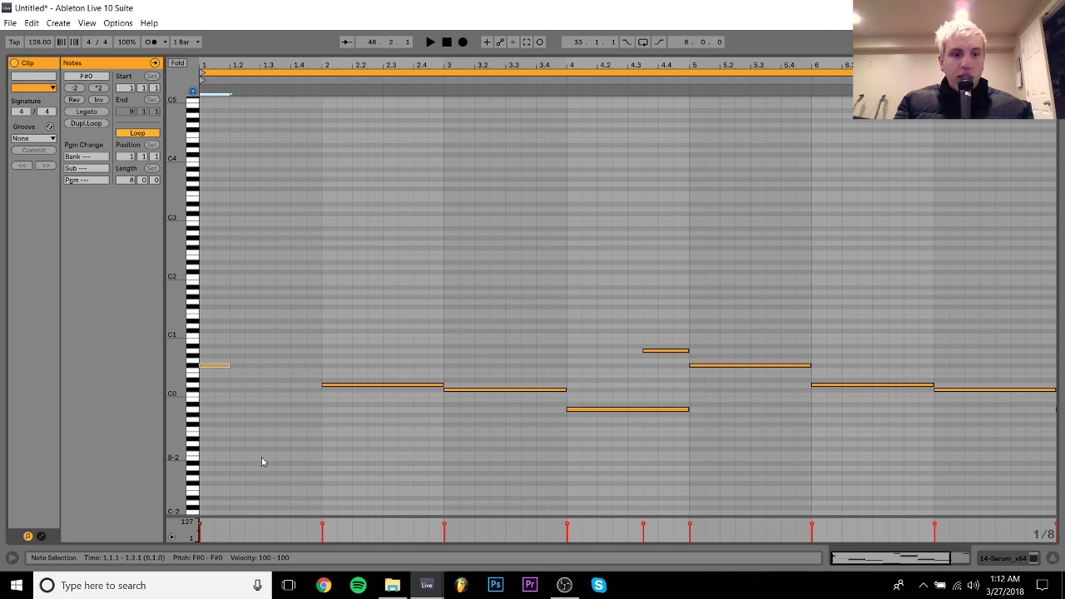
Duplicate the one-beat note across beats 2, 3 and 4, transposing the copies to D0, C#0 and A#-1
key(ctrl+d)
key(Down)
key(Down)
key(Down)
key(Down)
key(ctrl+d)
key(Down)
key(Down)
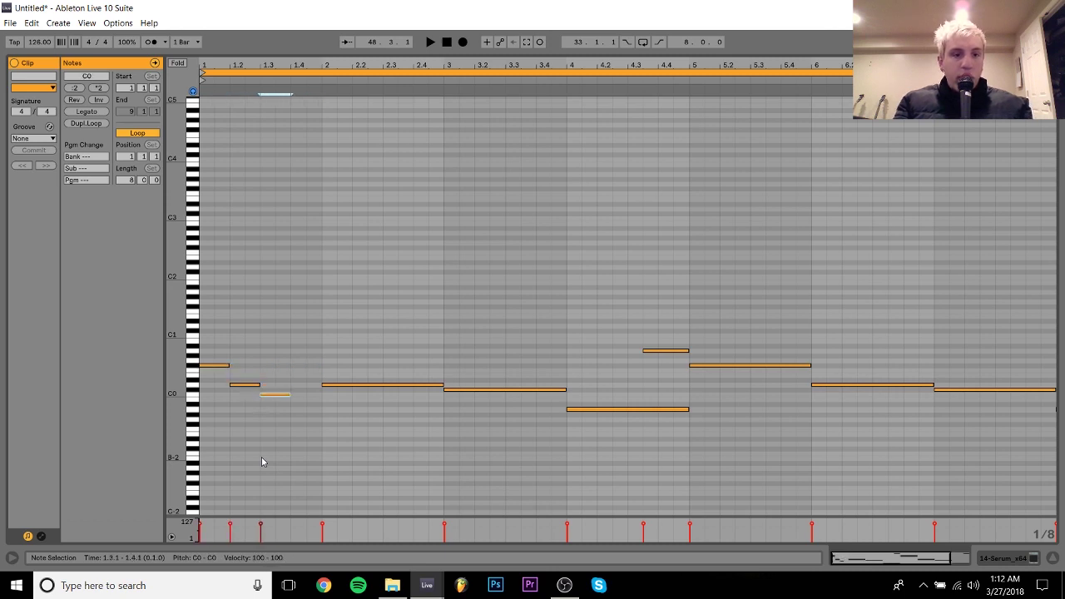
key(Up)
key(ctrl+d)
key(Down)
key(Down)
key(Down)
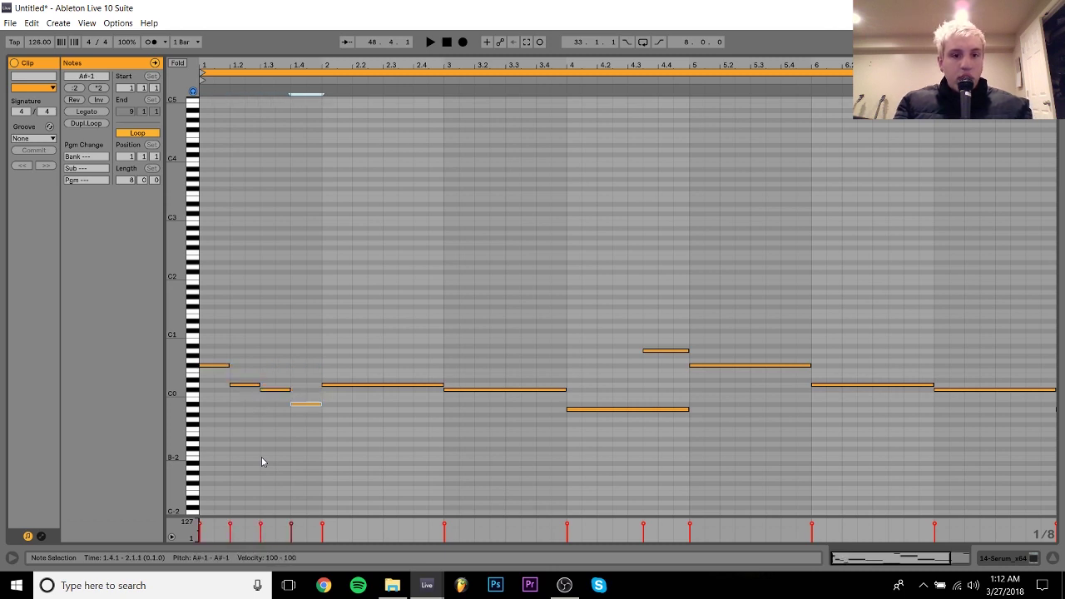
Delete all notes after the clip's first bar and return to the track's devices
drag(374, 305, 1063, 509)
key(Delete)
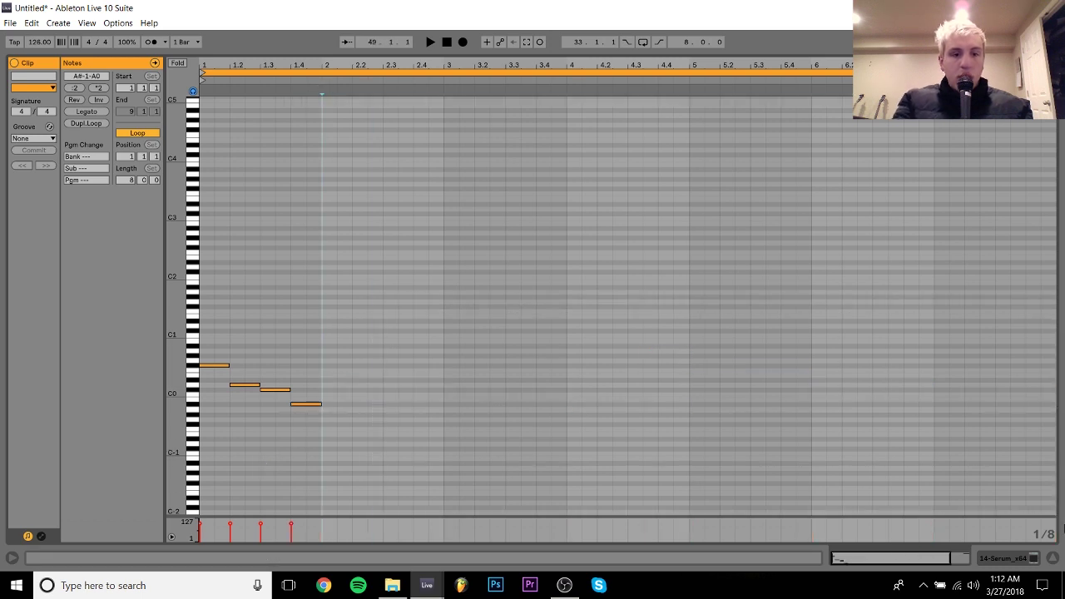
click(1000, 556)
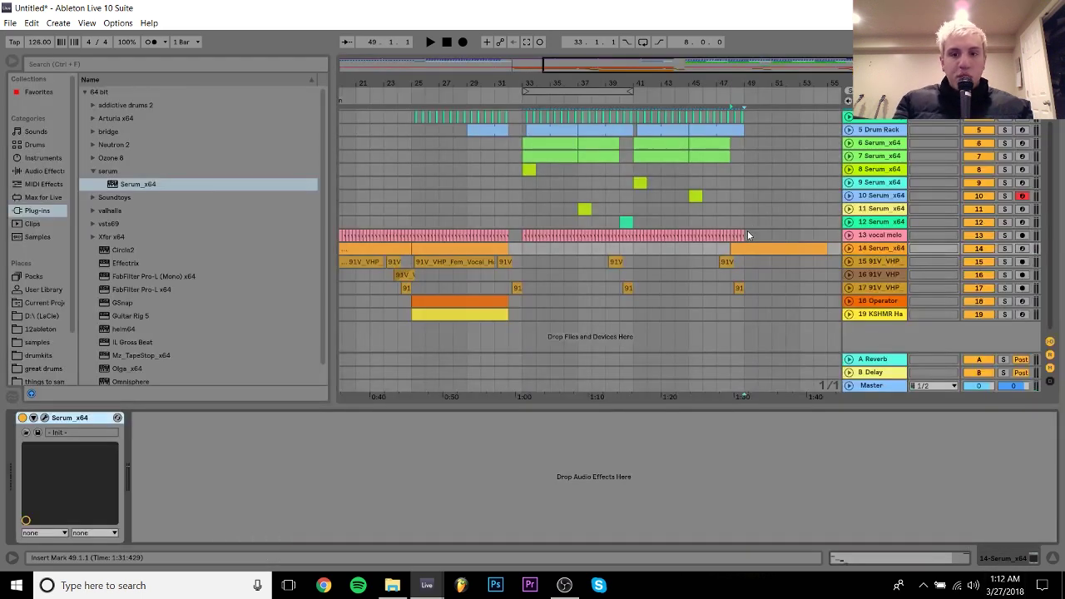
Cut off the copied track 14 clip at bar 49 and play the drop's ending from bar 47
drag(747, 235, 836, 275)
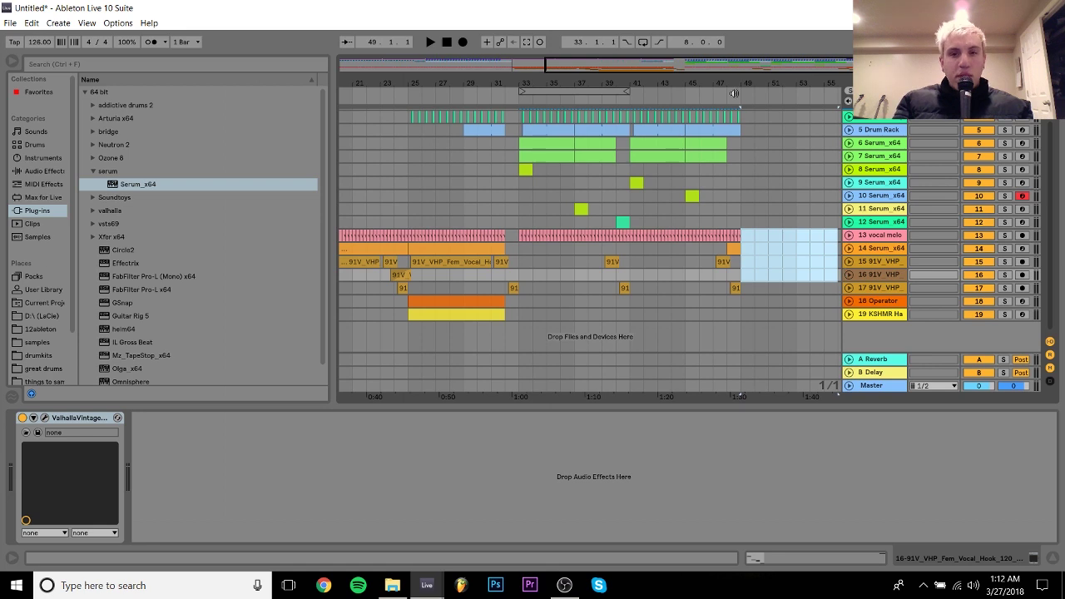
drag(733, 93, 574, 203)
click(594, 208)
key(space)
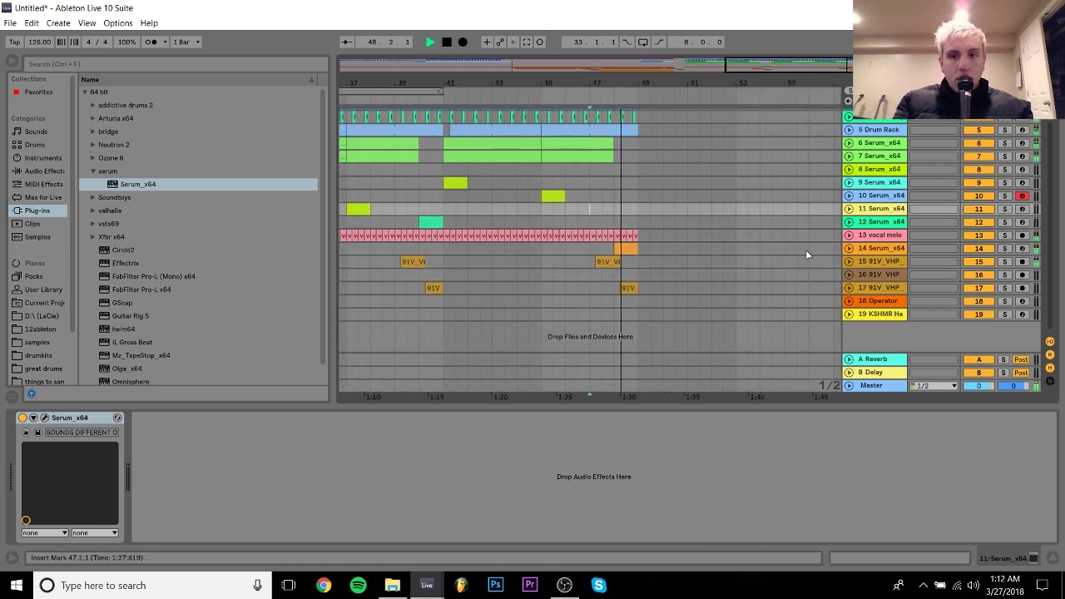
key(space)
Expand track 14, raise its volume to about 0 dB, and play back the ending
click(862, 250)
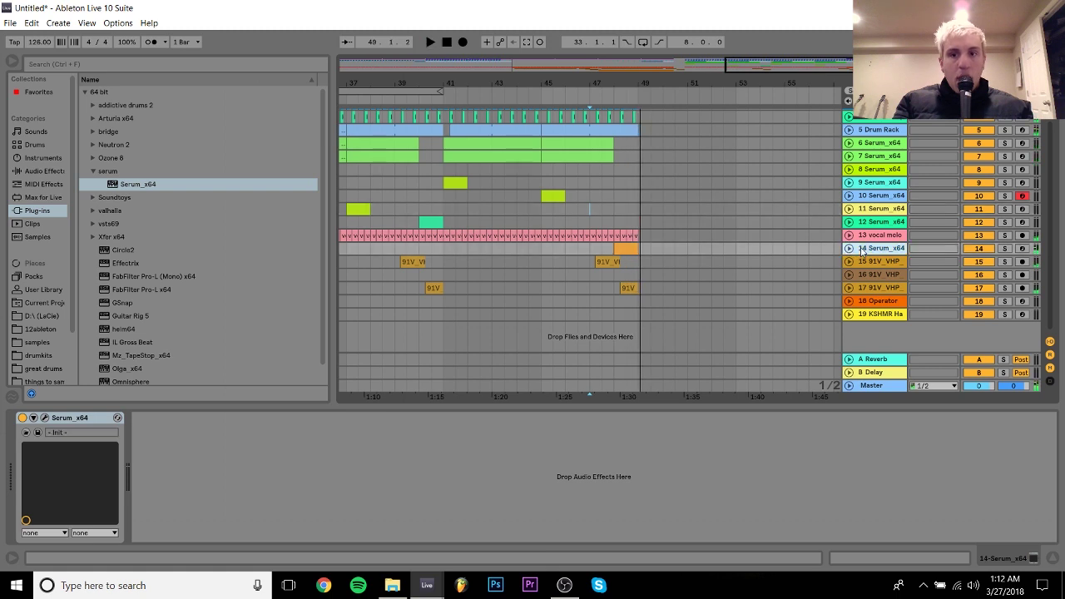
click(849, 249)
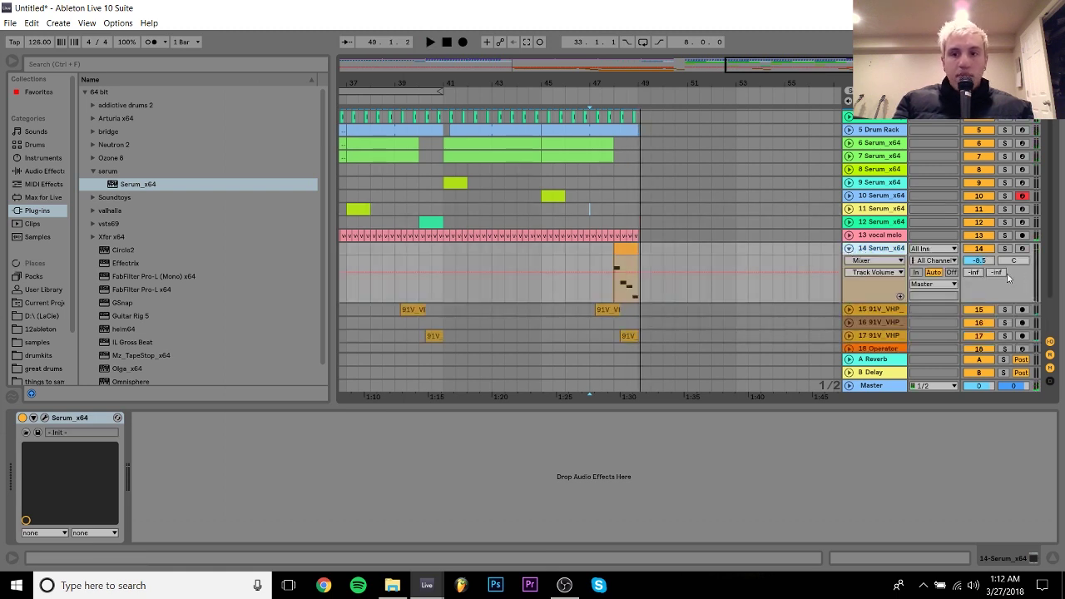
drag(978, 261, 978, 247)
key(space)
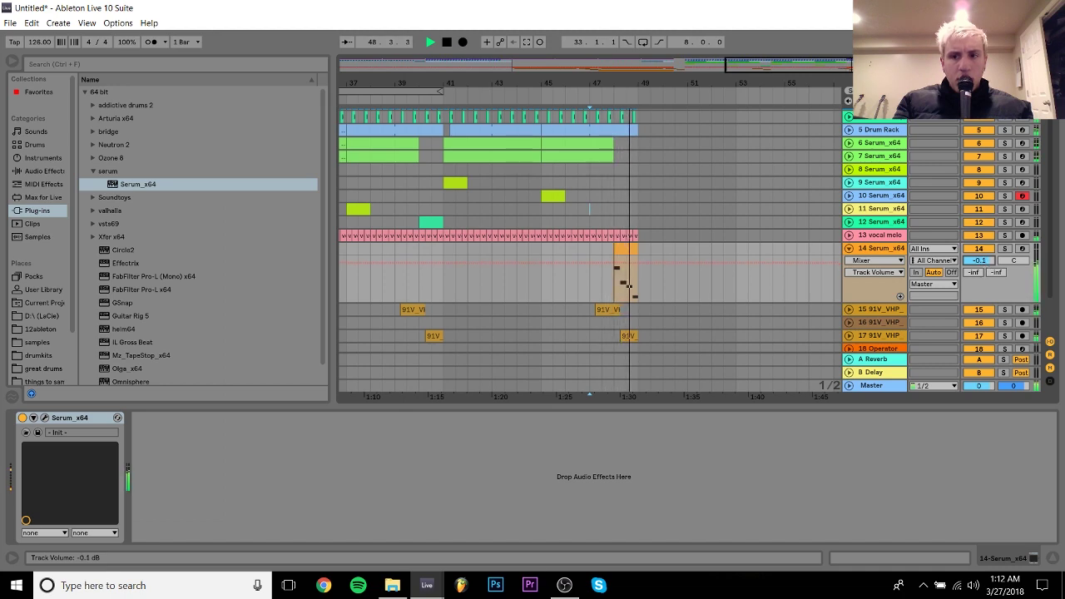
key(space)
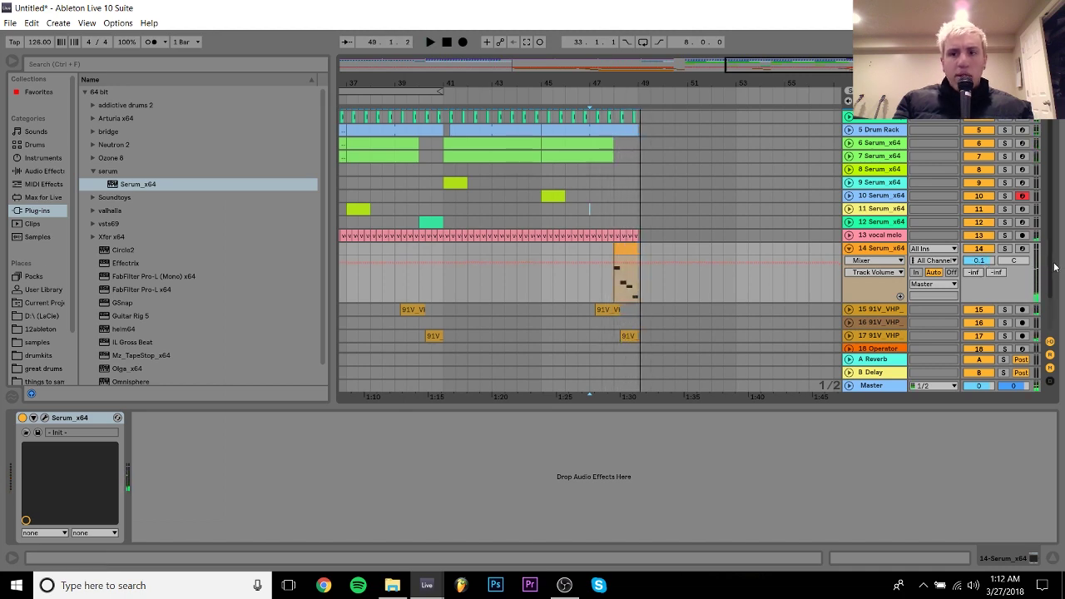
Duplicate the kick, clap and Drum Rack clips from bars 45–49 twice, extending the drums to bar 57
scroll(1045, 183, up, 3)
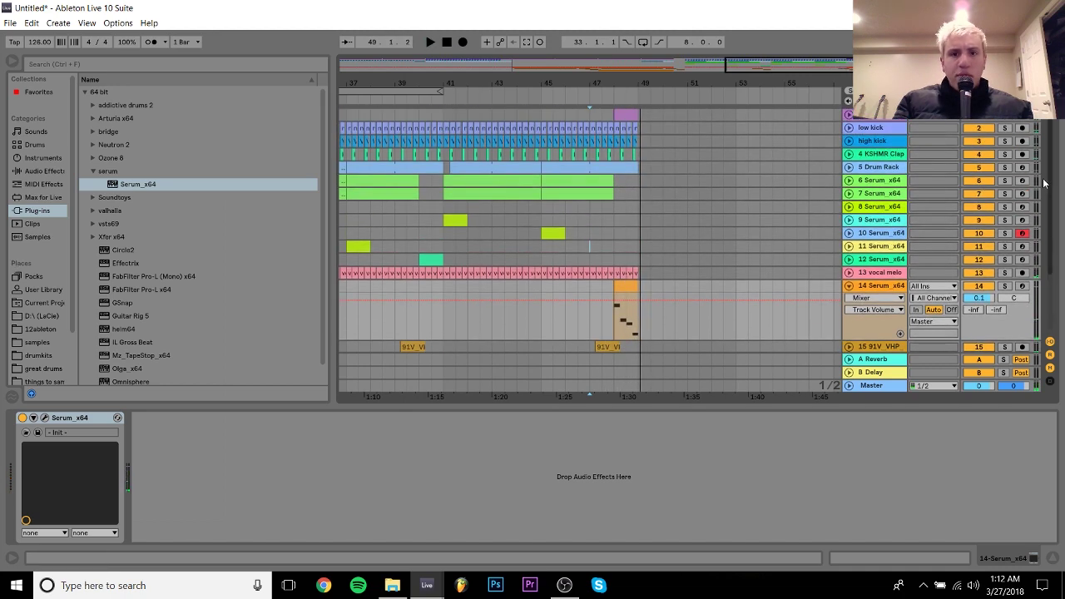
click(443, 169)
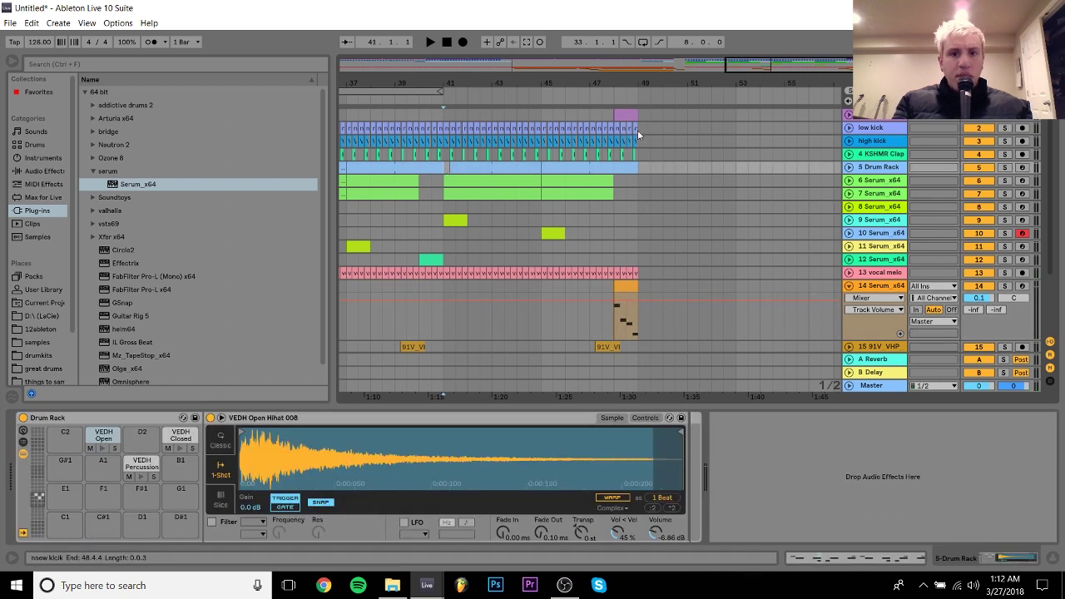
drag(638, 128, 541, 166)
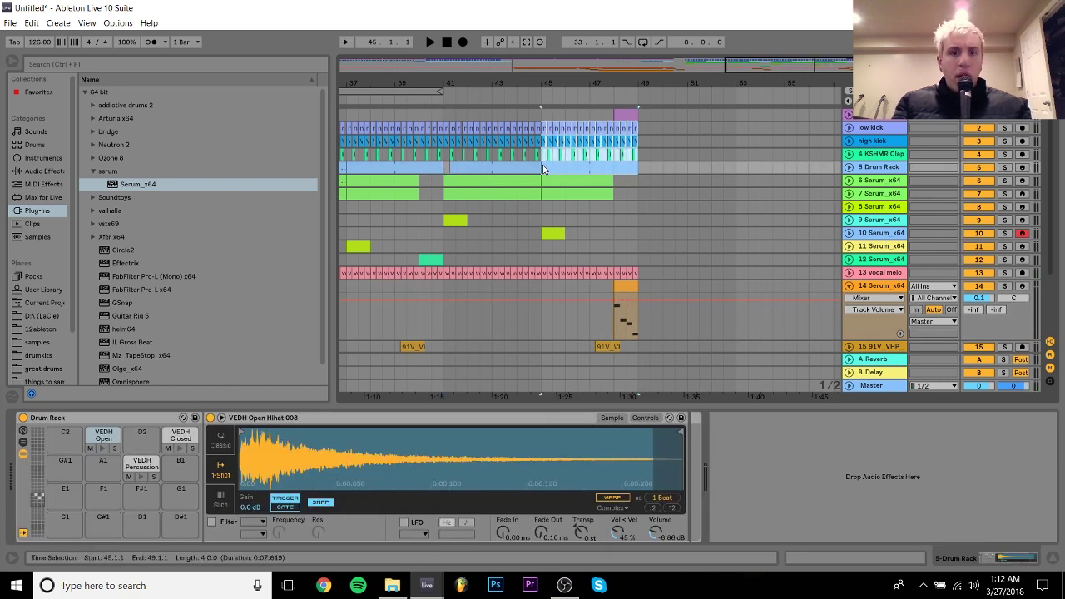
key(ctrl+d)
key(ctrl+d)
key(ctrl+d)
key(ctrl+z)
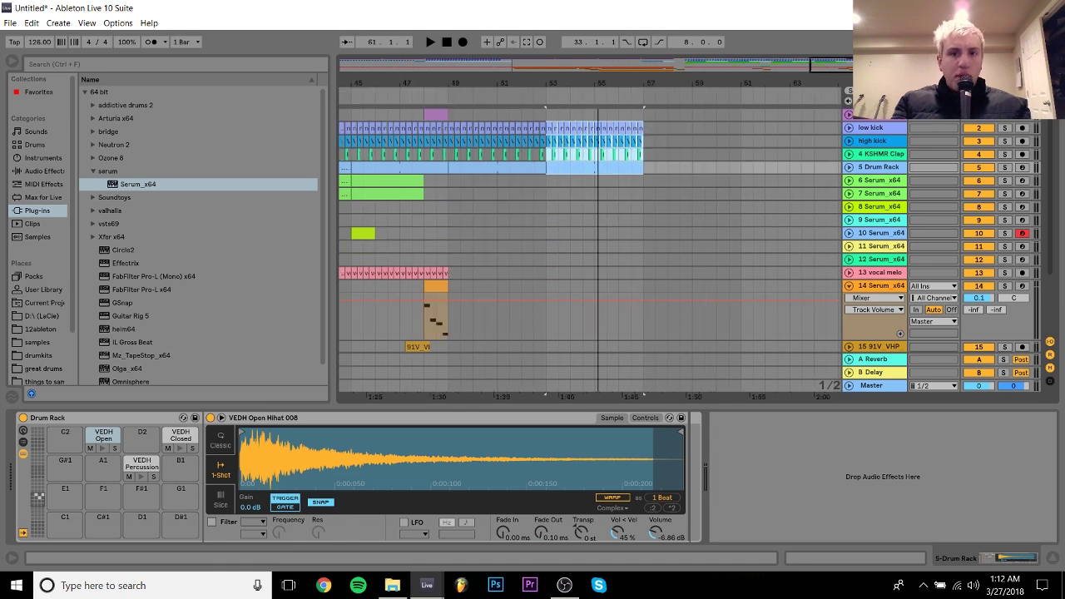
Loop bars 49 to 57 and briefly play back the new section
drag(600, 82, 613, 80)
shift+click(482, 116)
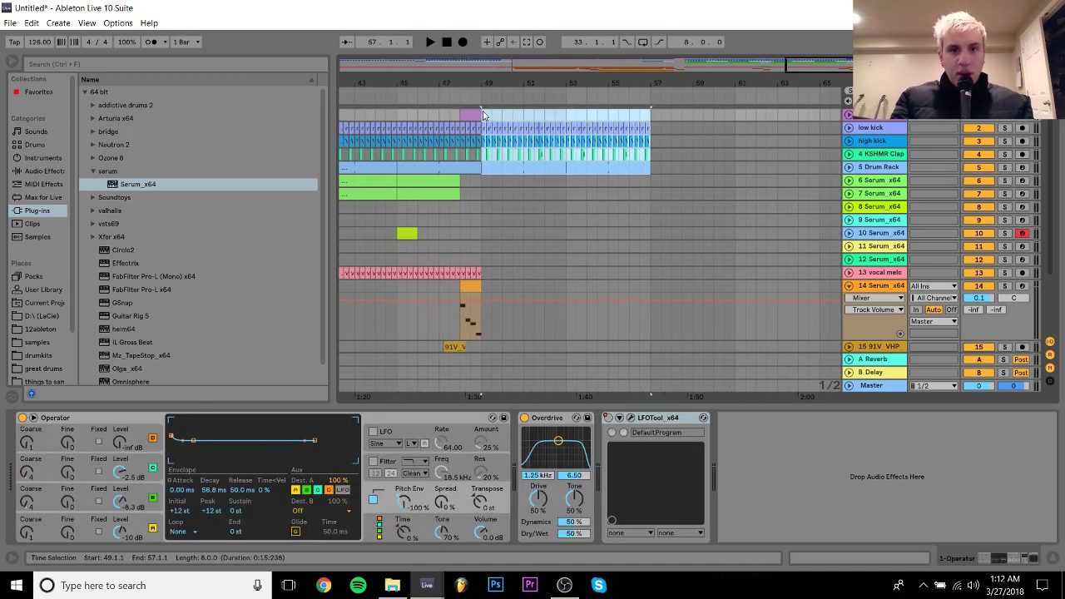
key(ctrl+l)
key(space)
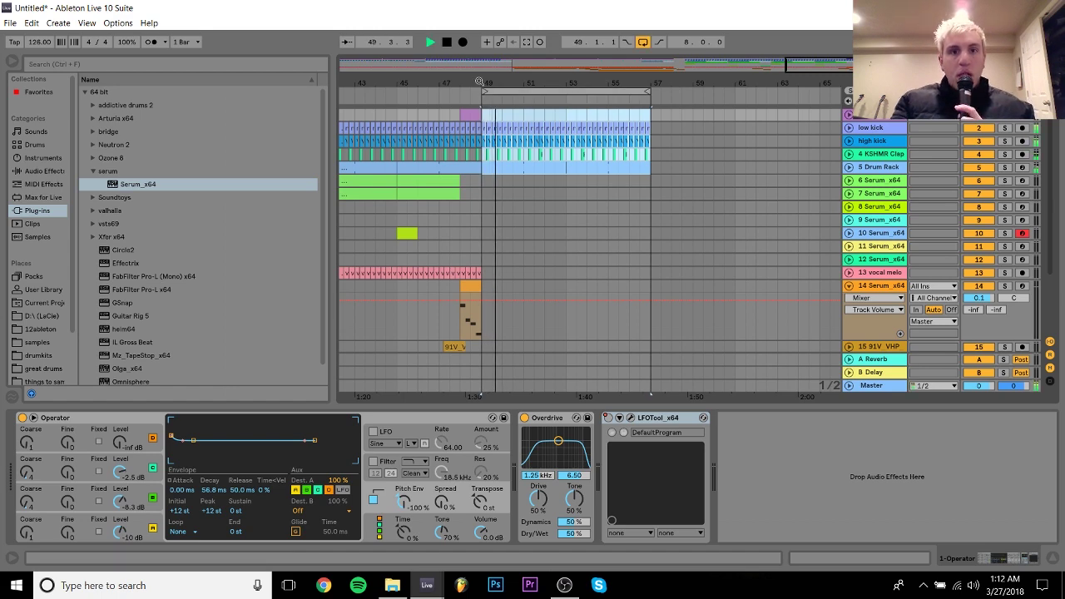
drag(479, 81, 707, 50)
key(space)
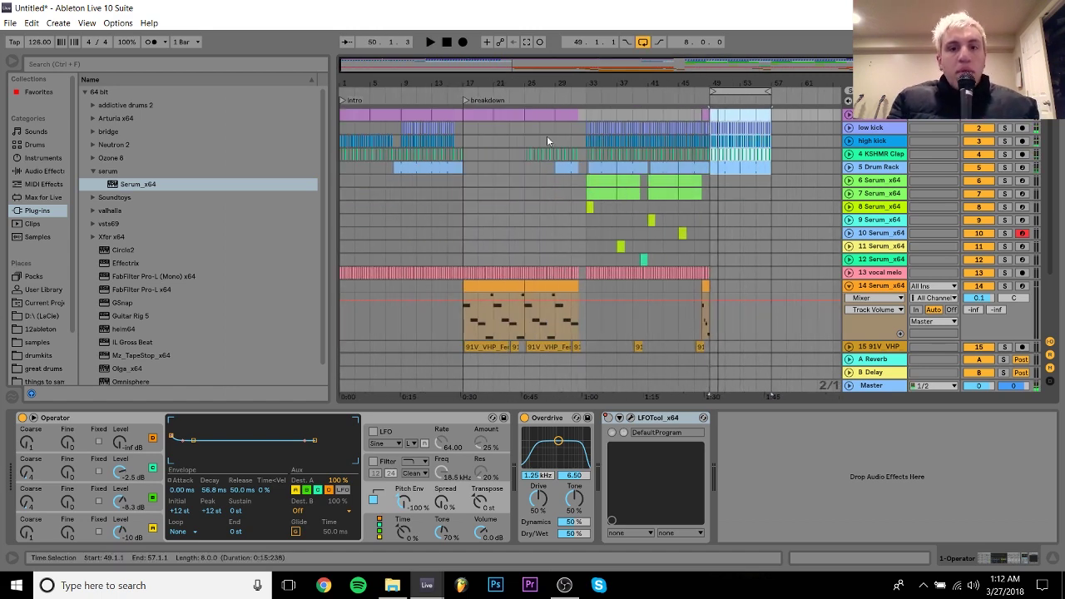
Copy the Operator clips from bars 17–25 on track 1 to bars 49–57
click(485, 114)
shift+click(511, 115)
mouse_move(480, 117)
mouse_down()
mouse_move(677, 127)
mouse_move(732, 111)
mouse_up()
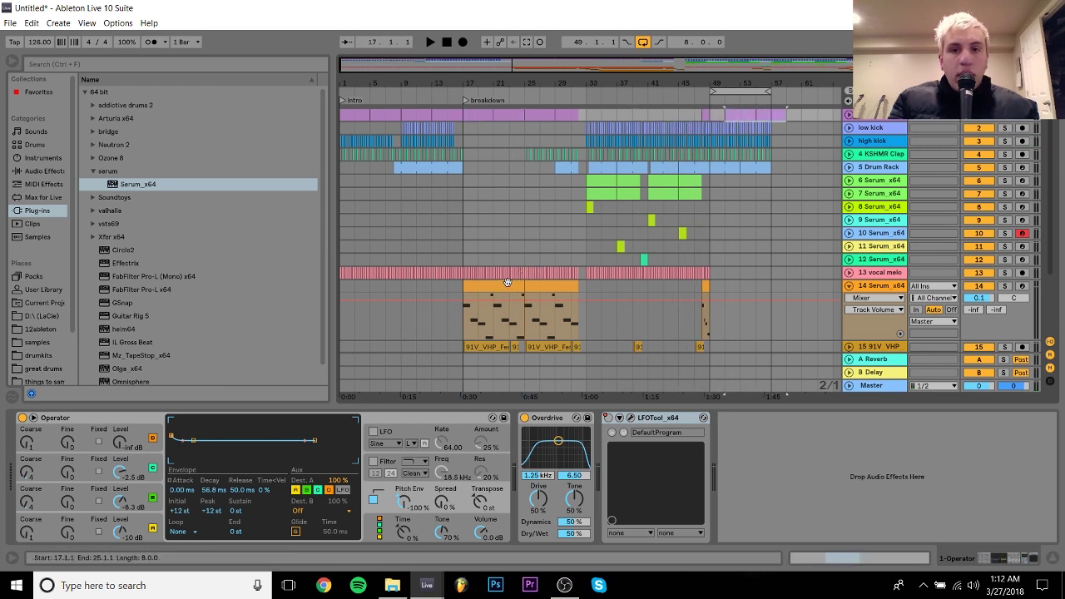
click(724, 114)
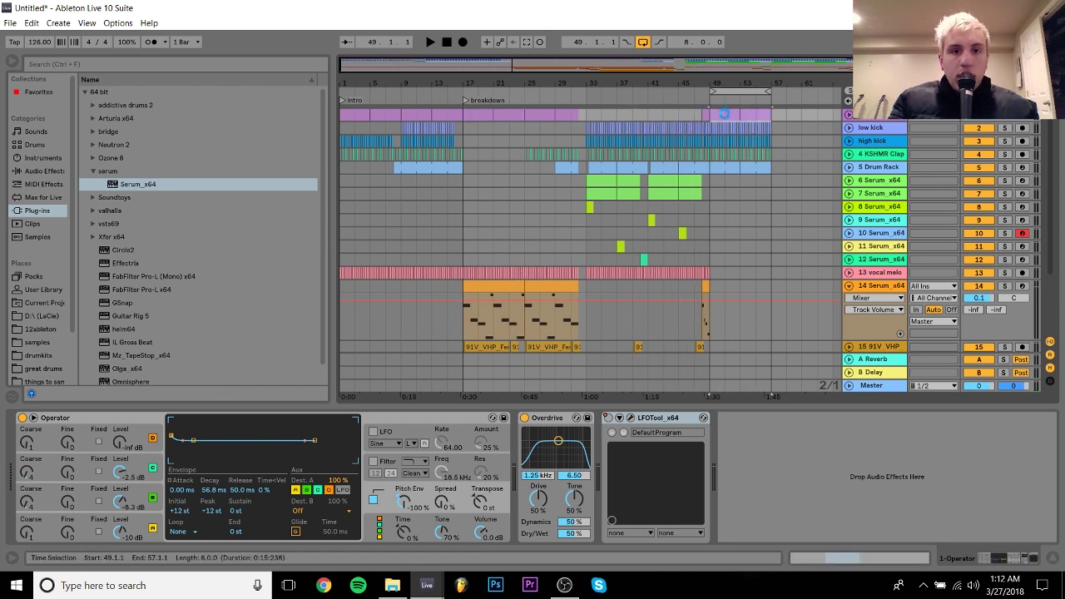
Copy track 14's breakdown clips from bars 17–25 to bars 49–57
click(466, 101)
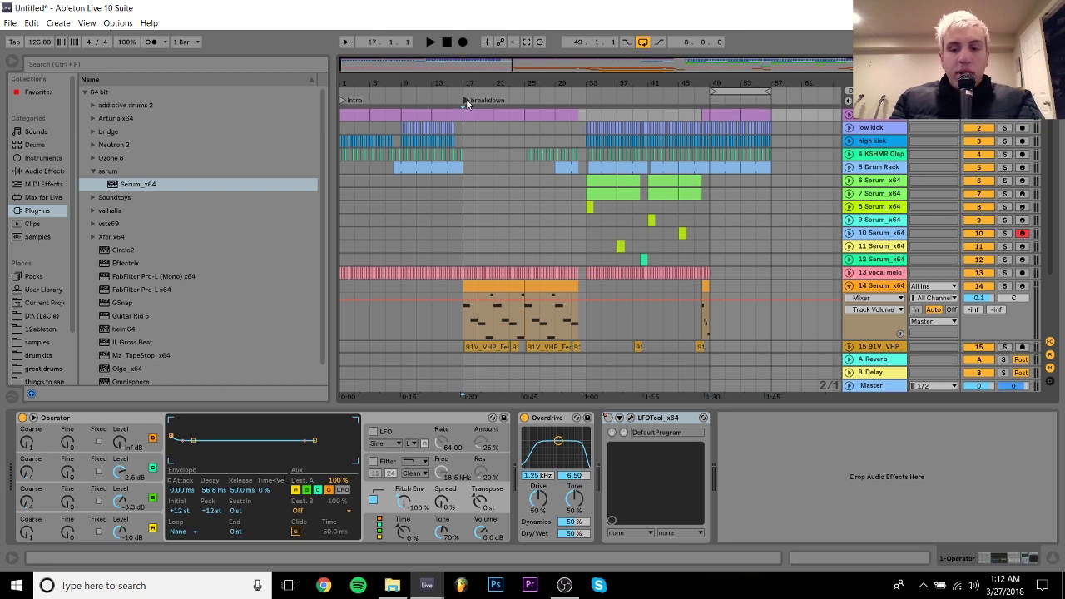
click(722, 115)
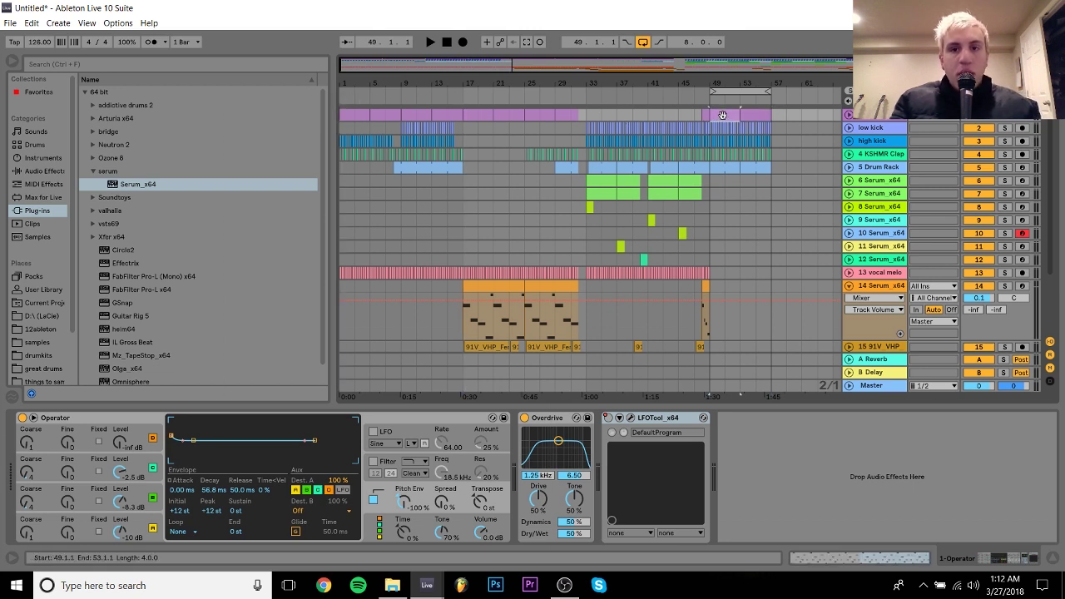
drag(493, 296, 736, 285)
click(879, 287)
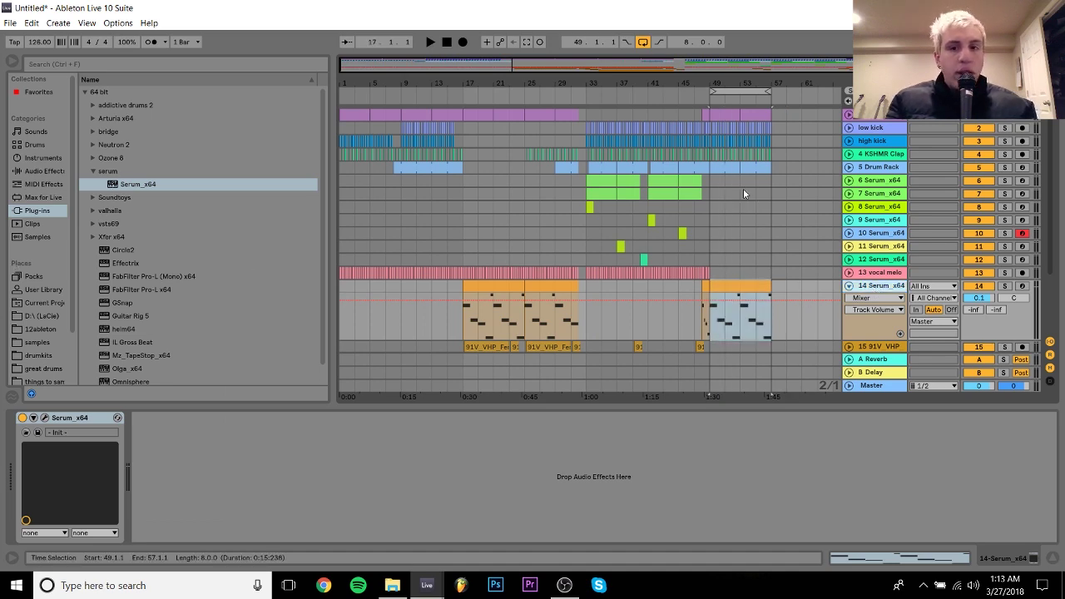
Switch track 1's LFOTool Device On automation to on from bar 45, play the section briefly, and collapse the track
click(725, 116)
click(848, 114)
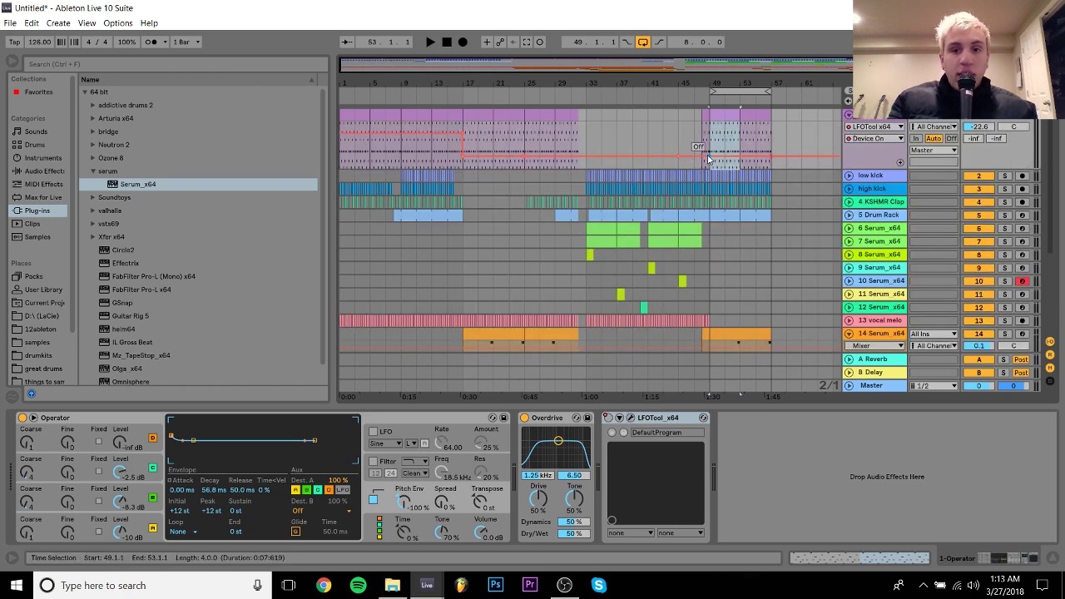
drag(678, 156, 679, 132)
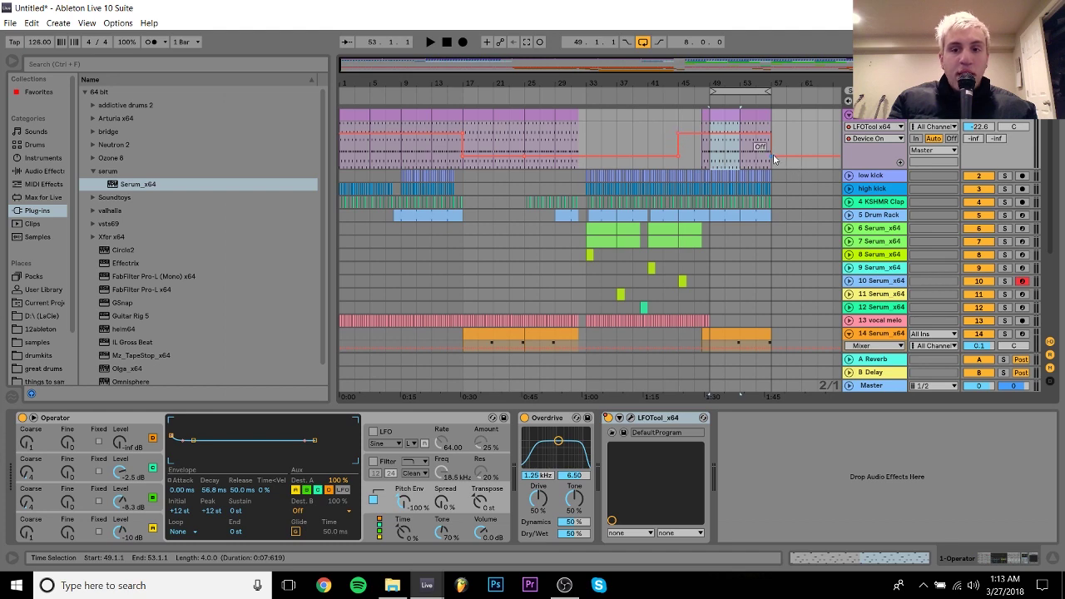
key(space)
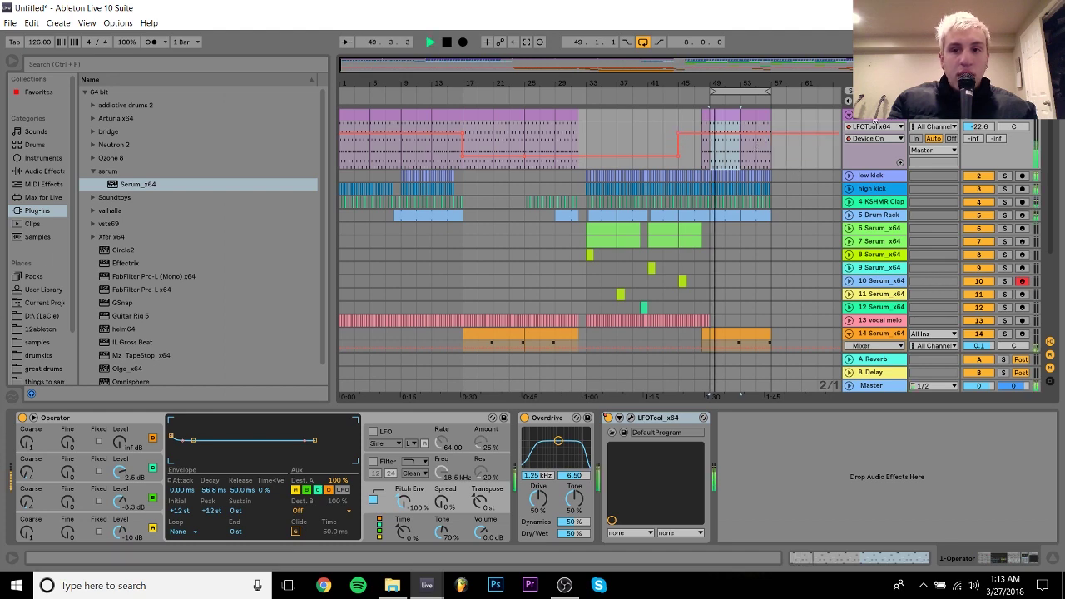
key(space)
click(849, 114)
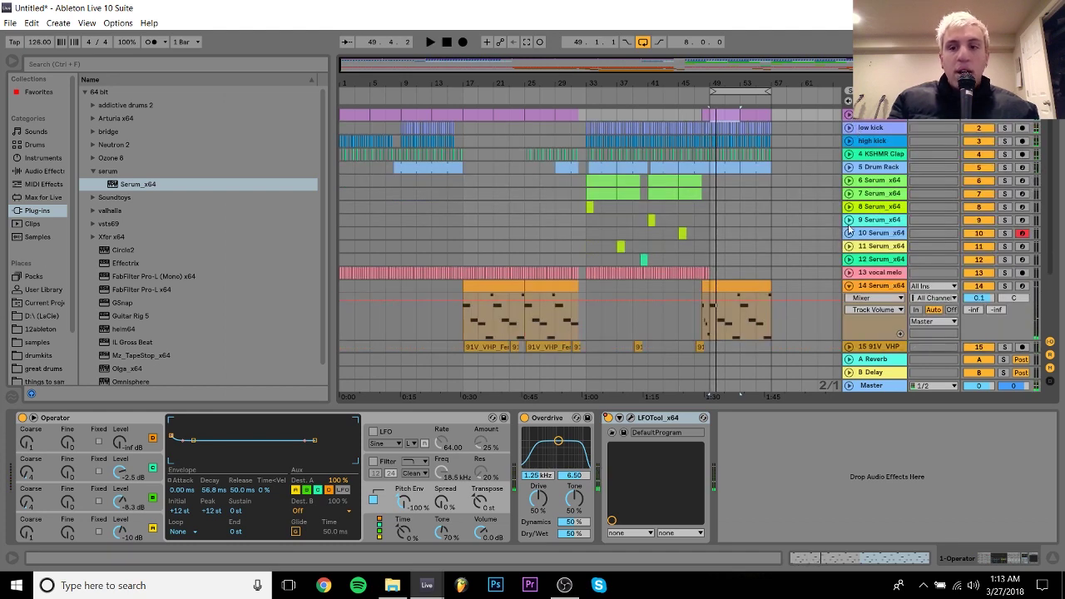
Duplicate the vocal melo clips to fill bars 49 to 57 and play from bar 49
drag(682, 262, 709, 270)
key(ctrl+d)
key(ctrl+d)
click(709, 262)
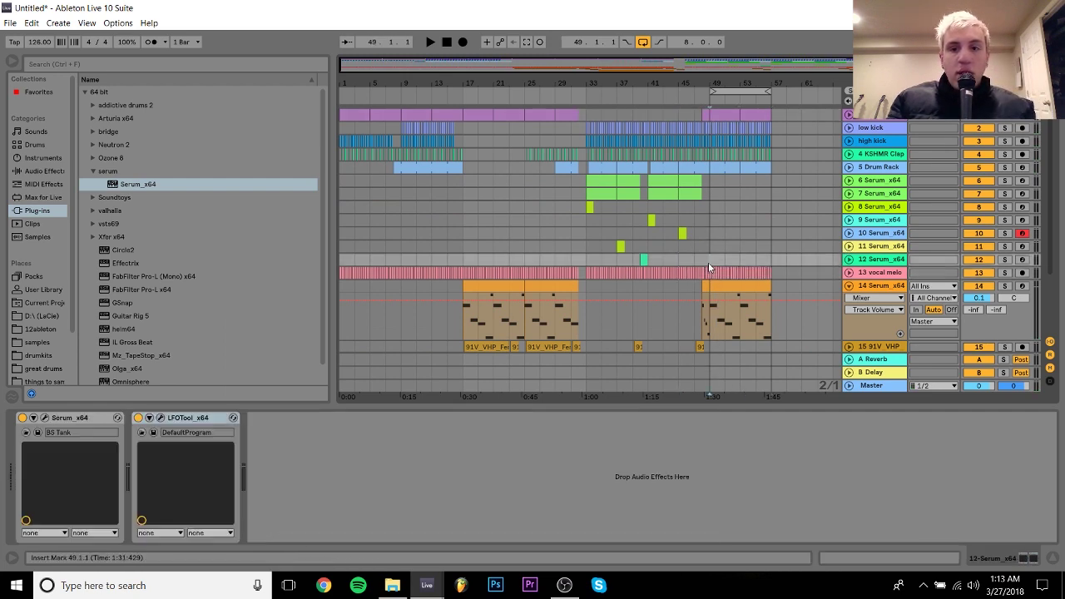
key(space)
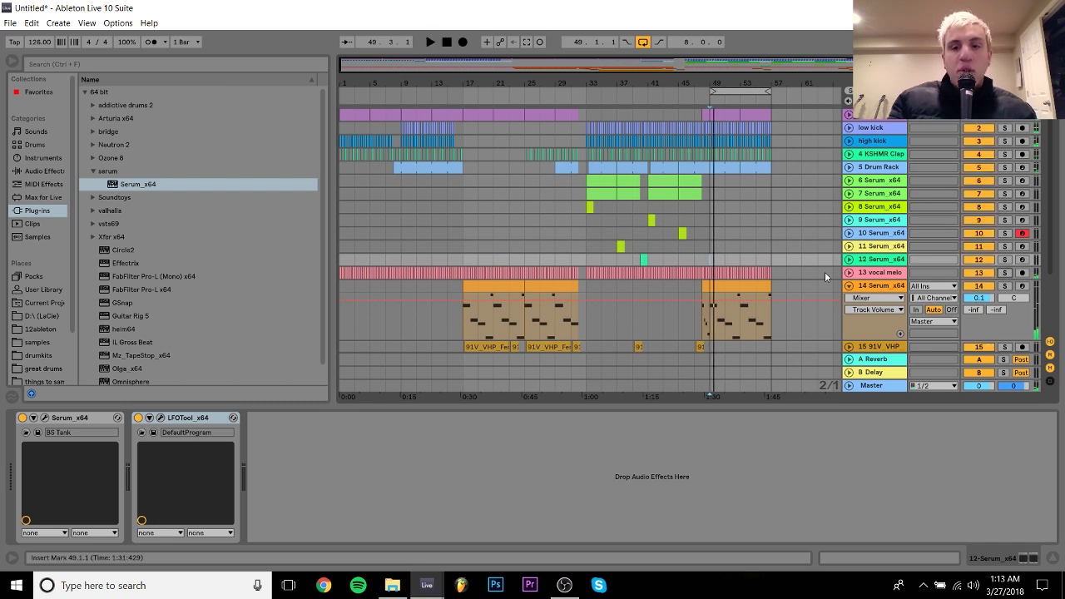
Copy the LFOTool device from the track 1 Operator chain onto track 14
click(880, 283)
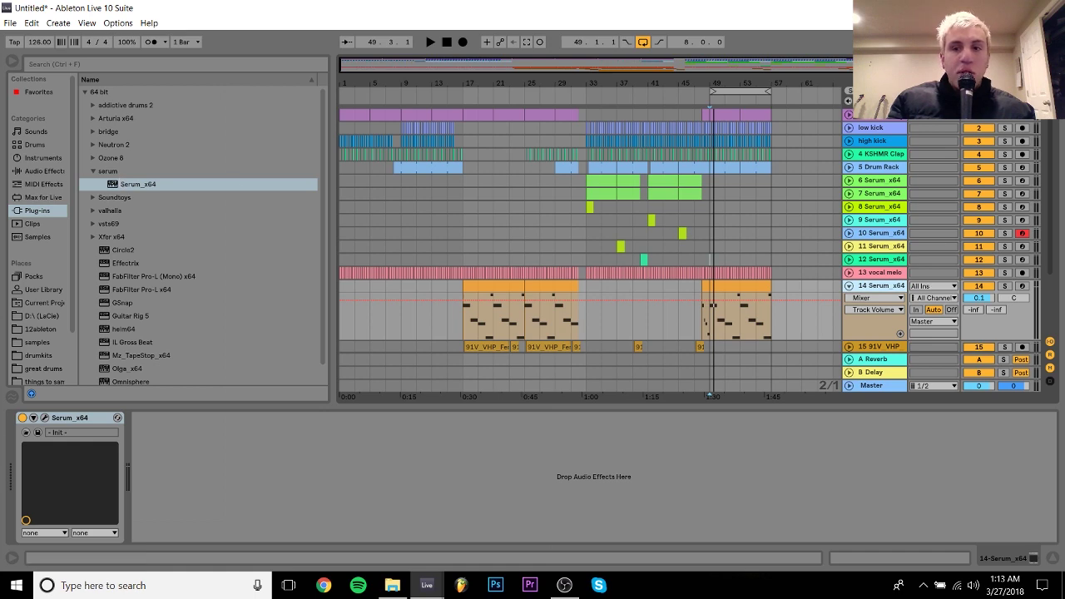
click(878, 114)
drag(661, 417, 721, 321)
Remove the bar 17 breakpoints from track 14's LFOTool Device On automation, keeping it off until bar 45, and play from bar 47
right_click(139, 422)
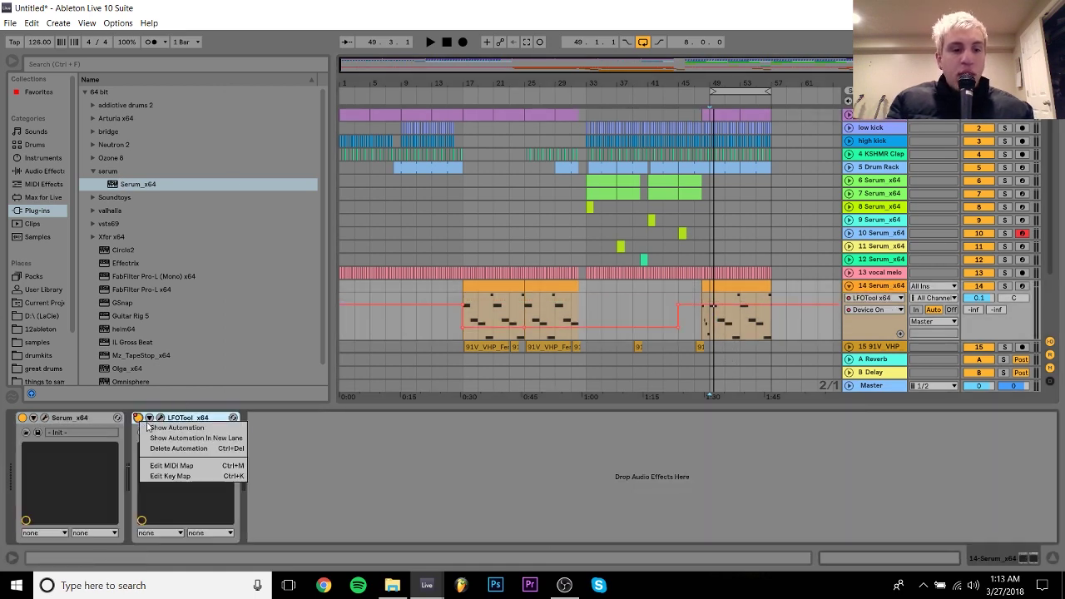
click(477, 309)
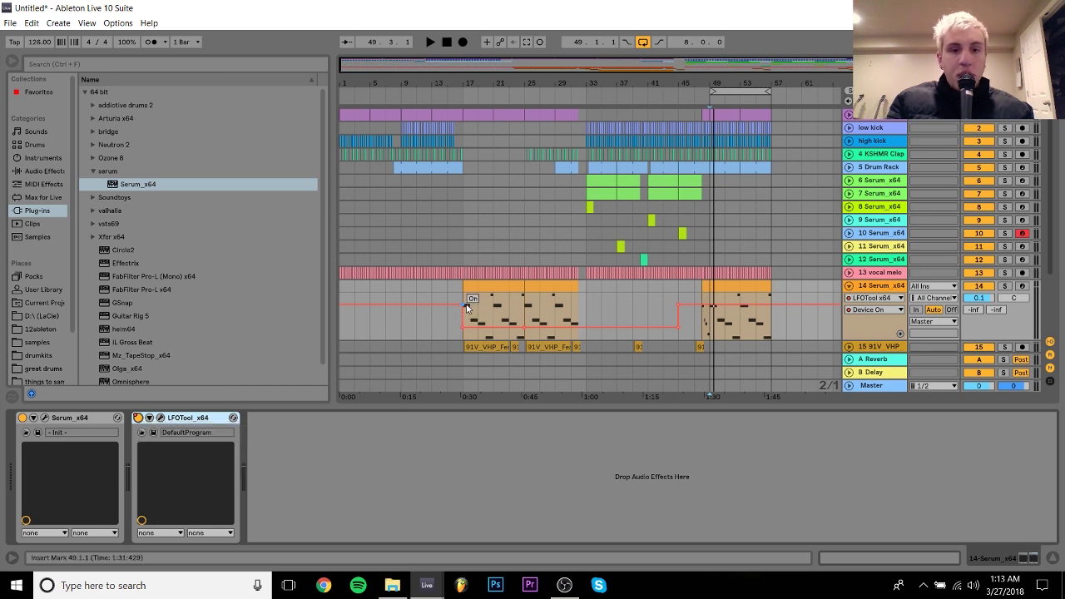
click(464, 306)
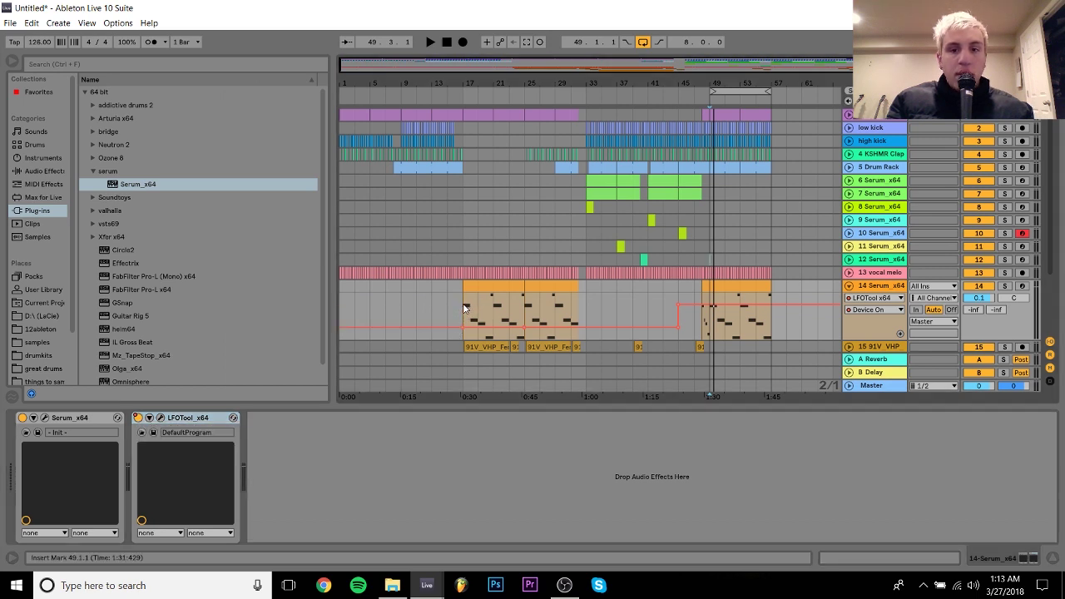
click(714, 288)
click(694, 289)
key(space)
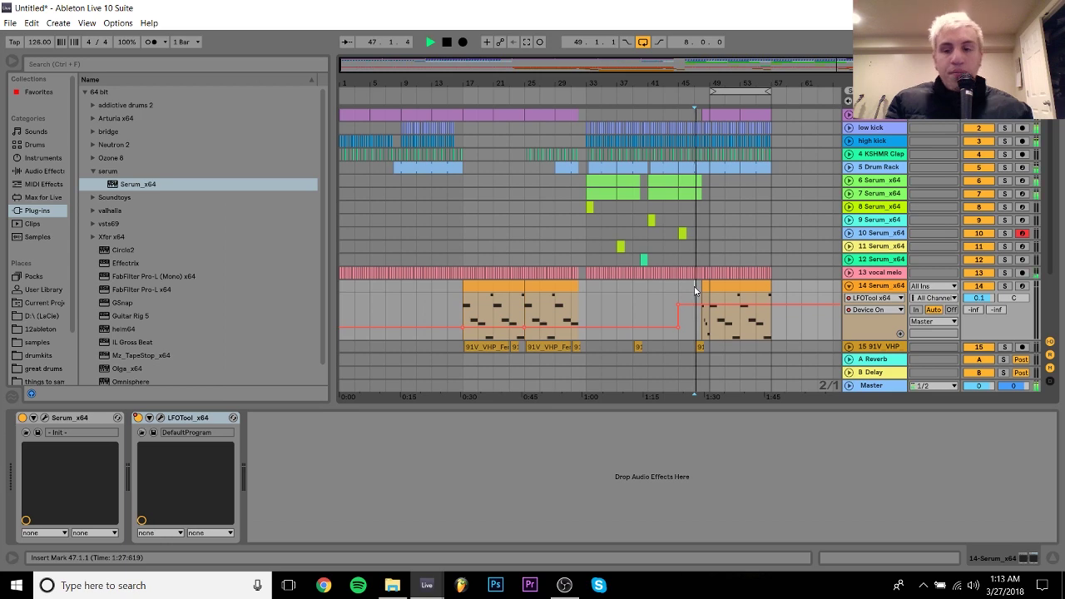
Collapse track 14, copy the breakdown's vocal hook clips on tracks 15 and 17 to the section from bar 49, and play it
click(848, 287)
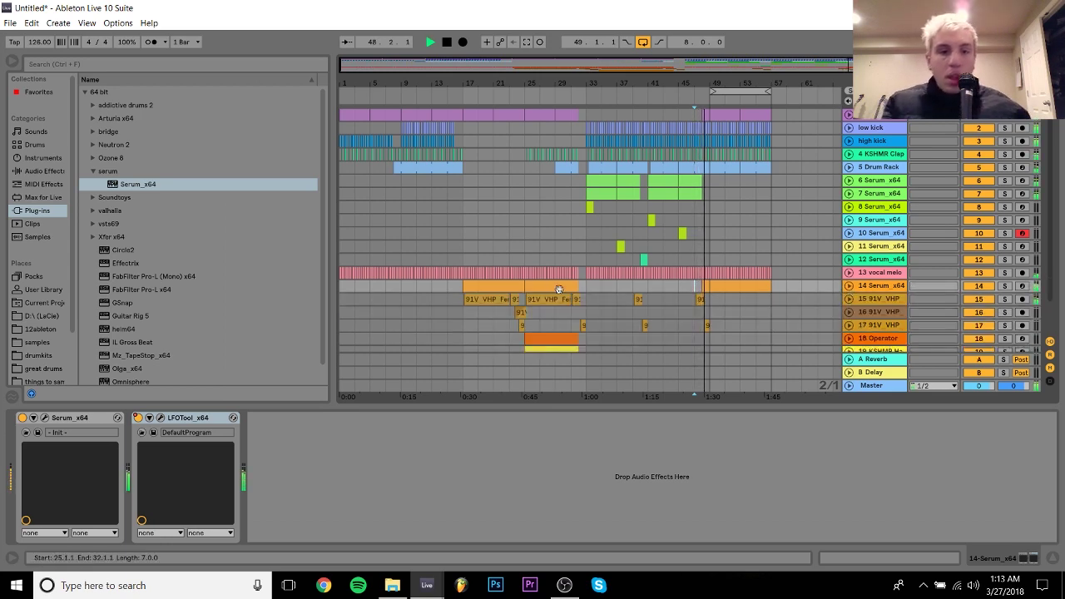
drag(463, 300, 723, 312)
key(ctrl+z)
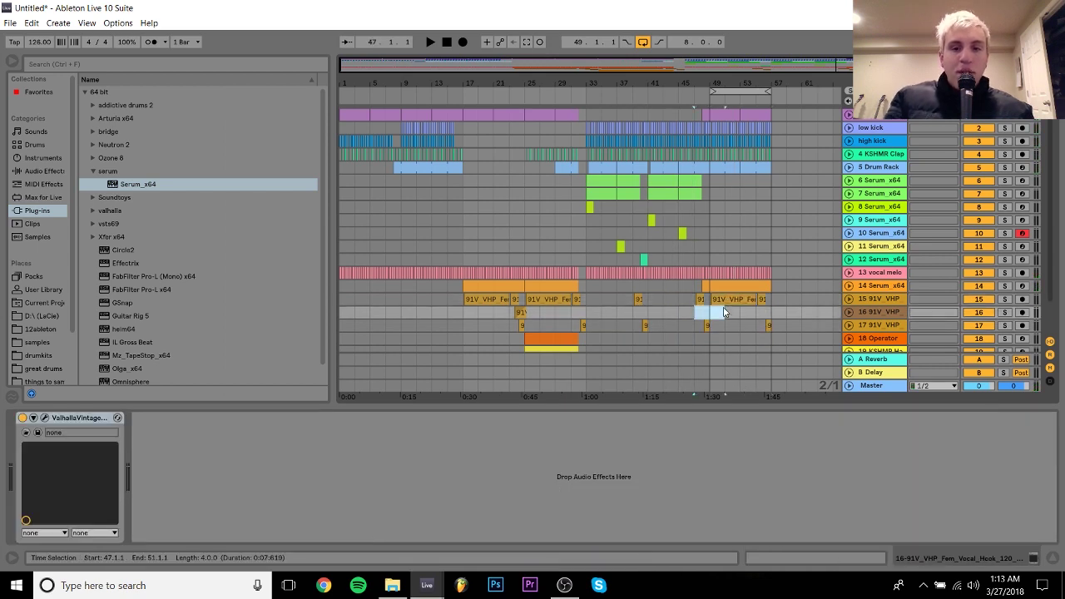
click(703, 318)
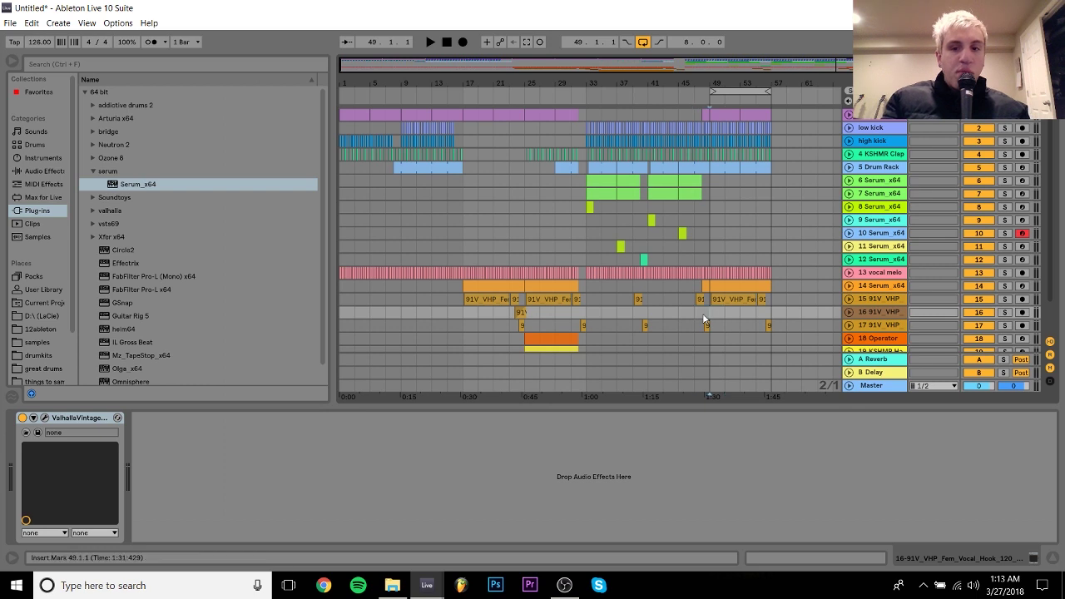
key(space)
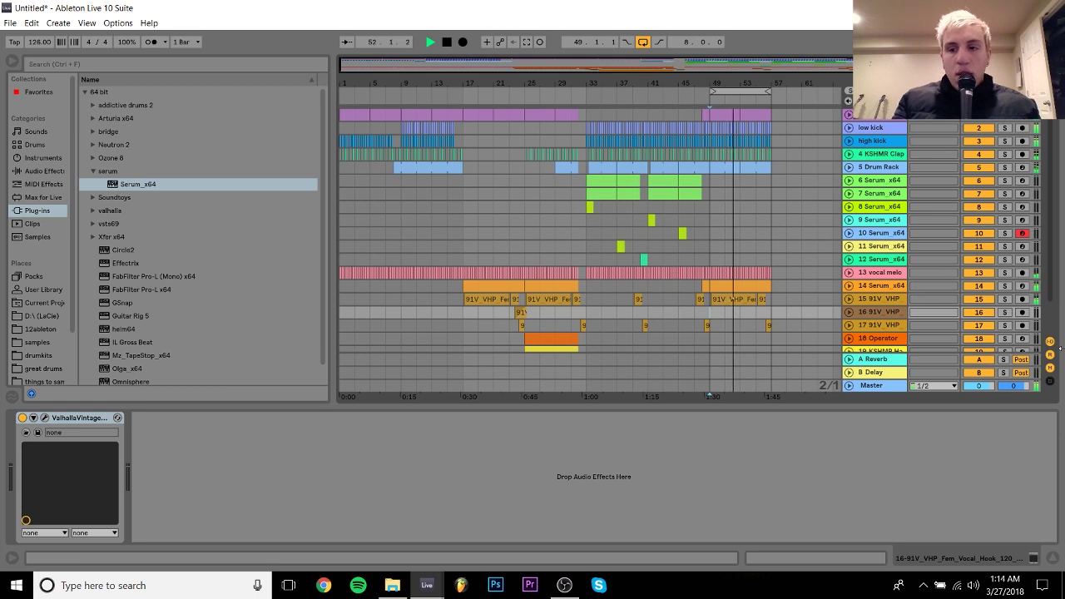
Show the track delay settings and set the delay of vocal tracks 15, 16 and 17 to 30 ms
click(1051, 381)
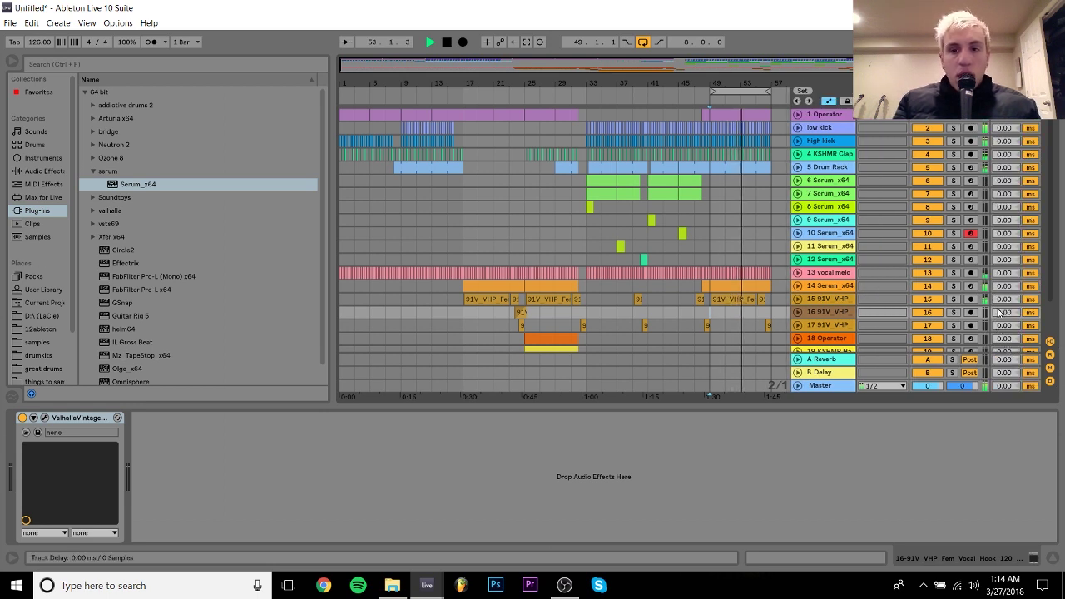
key(space)
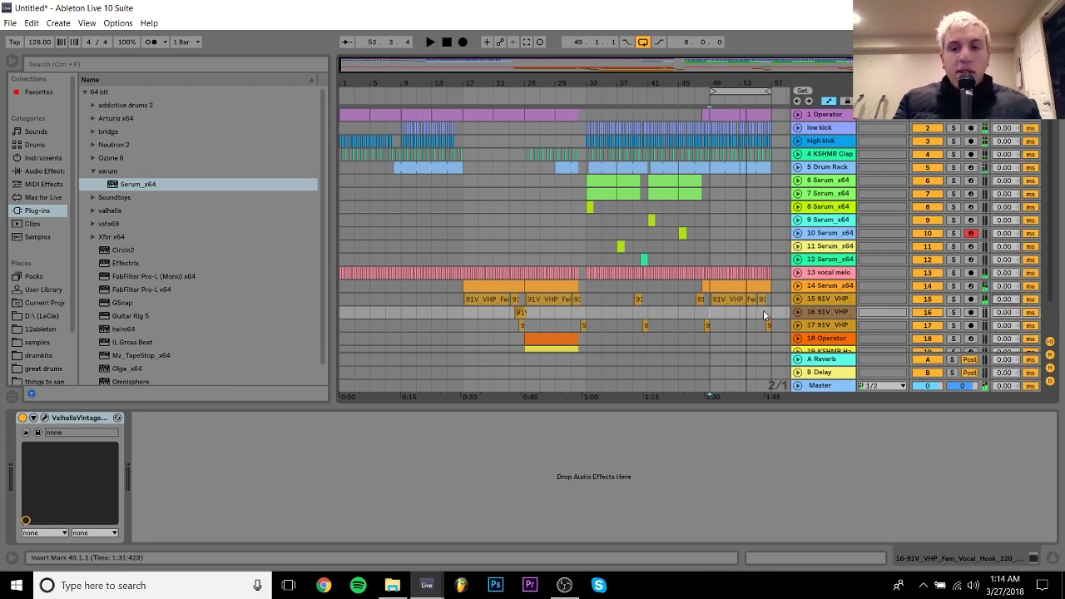
click(818, 300)
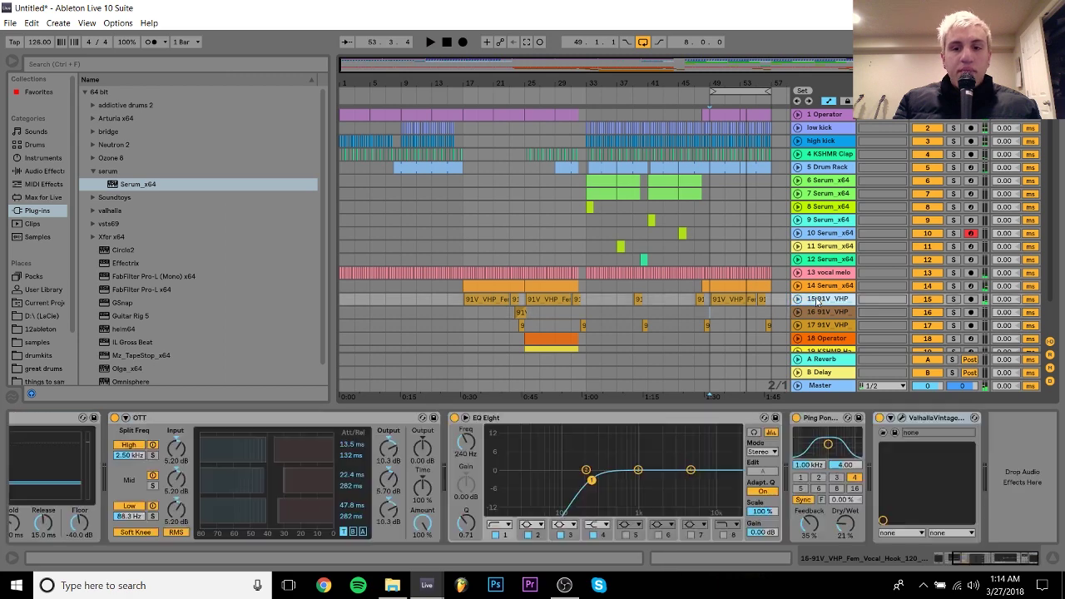
click(819, 311)
click(819, 300)
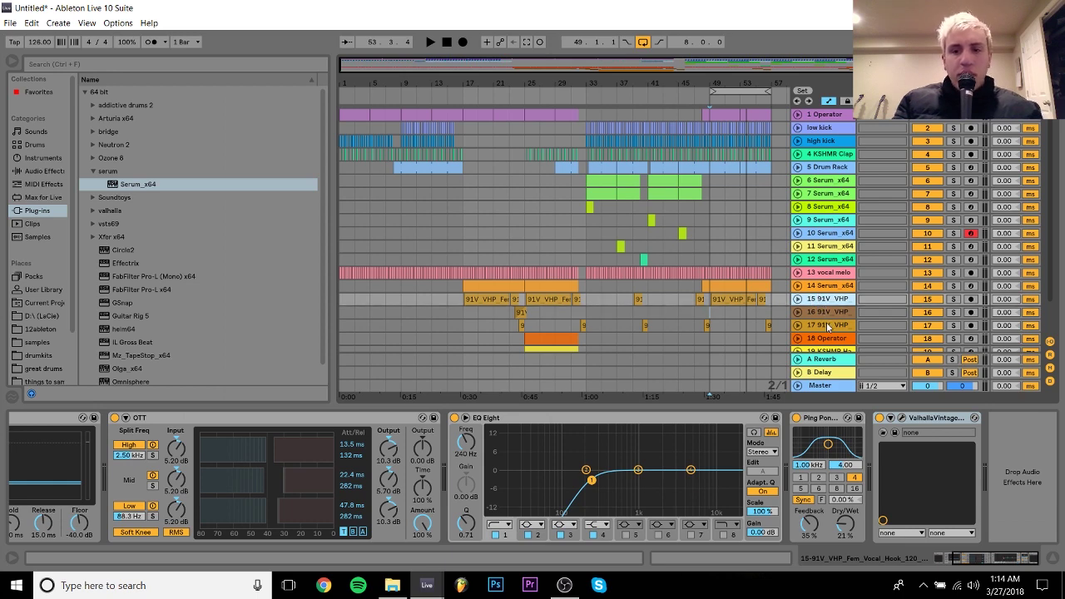
click(828, 325)
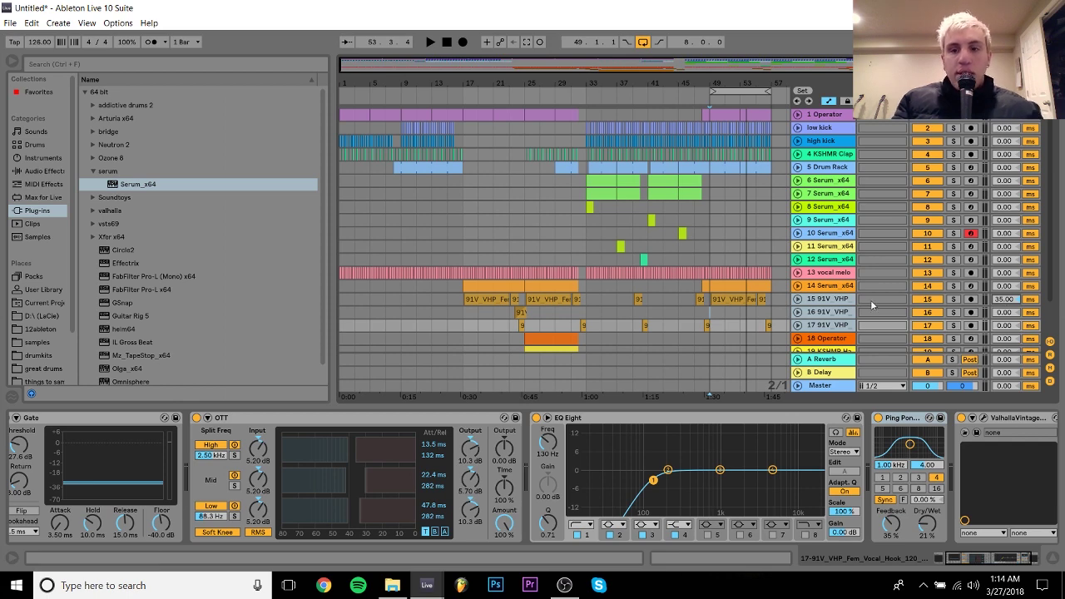
click(829, 299)
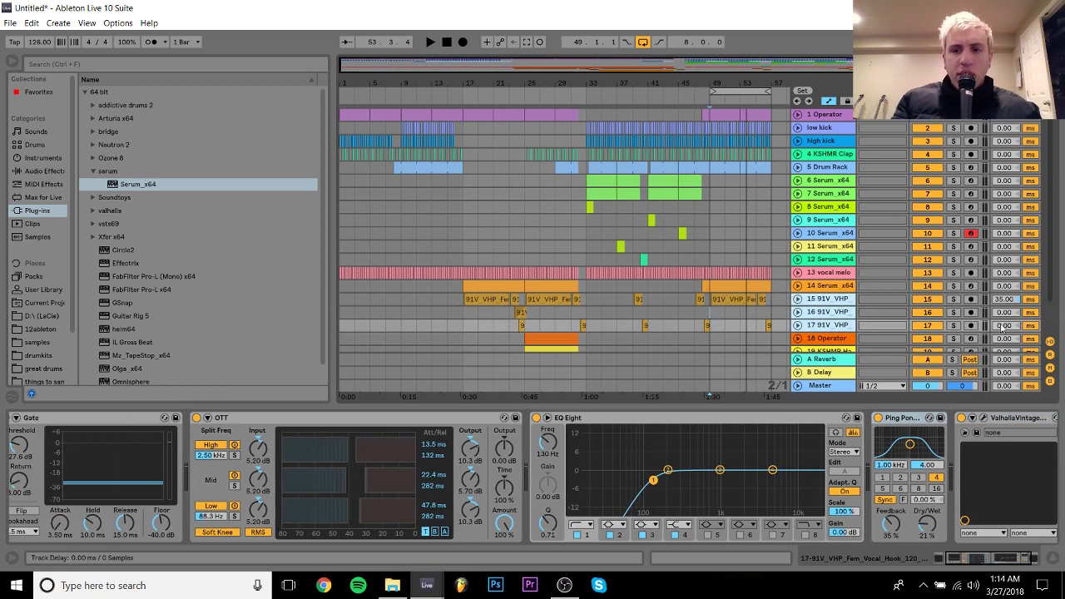
click(1004, 326)
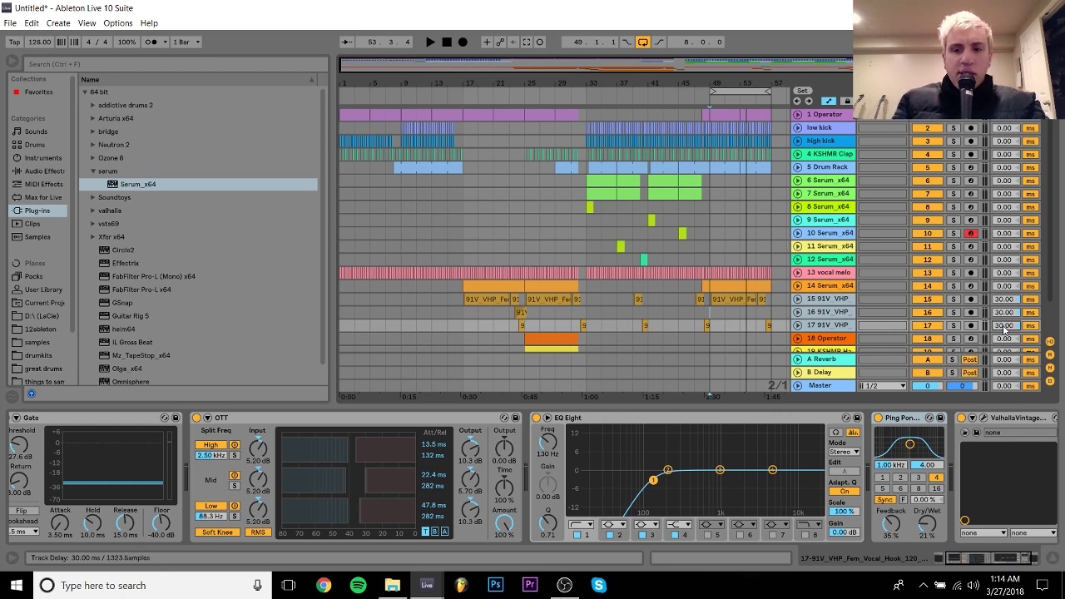
drag(724, 69, 715, 74)
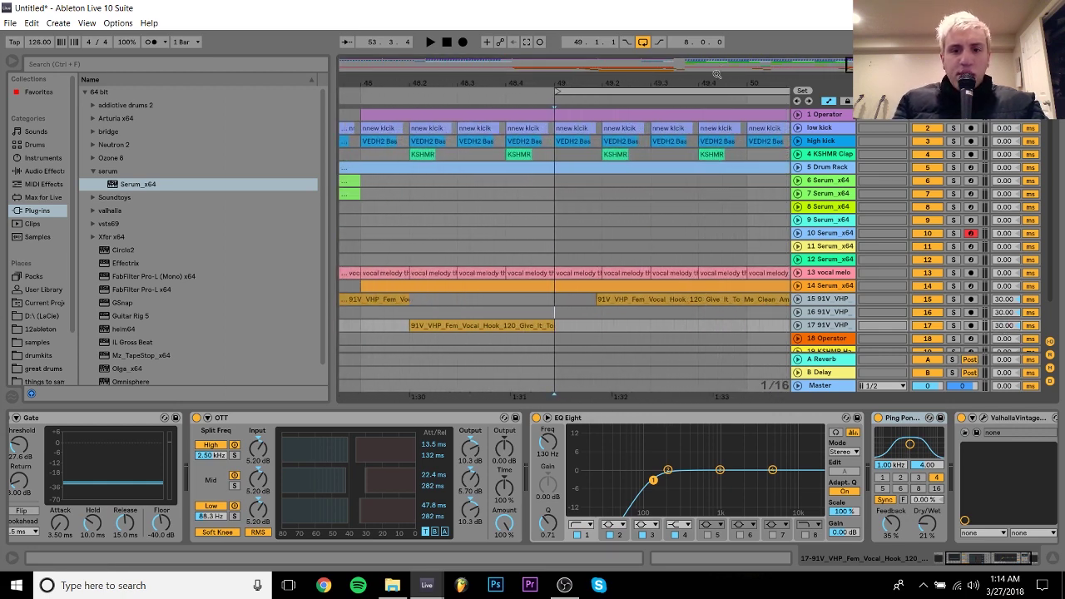
Play the new section from bar 49 and set the delay of vocal tracks 15, 16 and 17 to 40 ms
drag(610, 81, 608, 84)
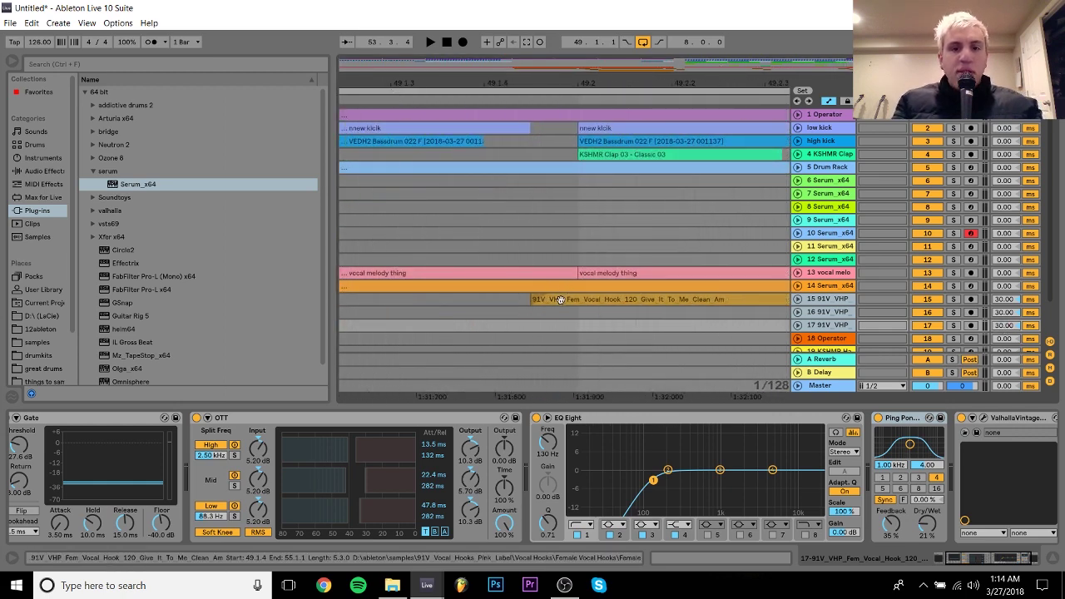
drag(563, 298, 575, 302)
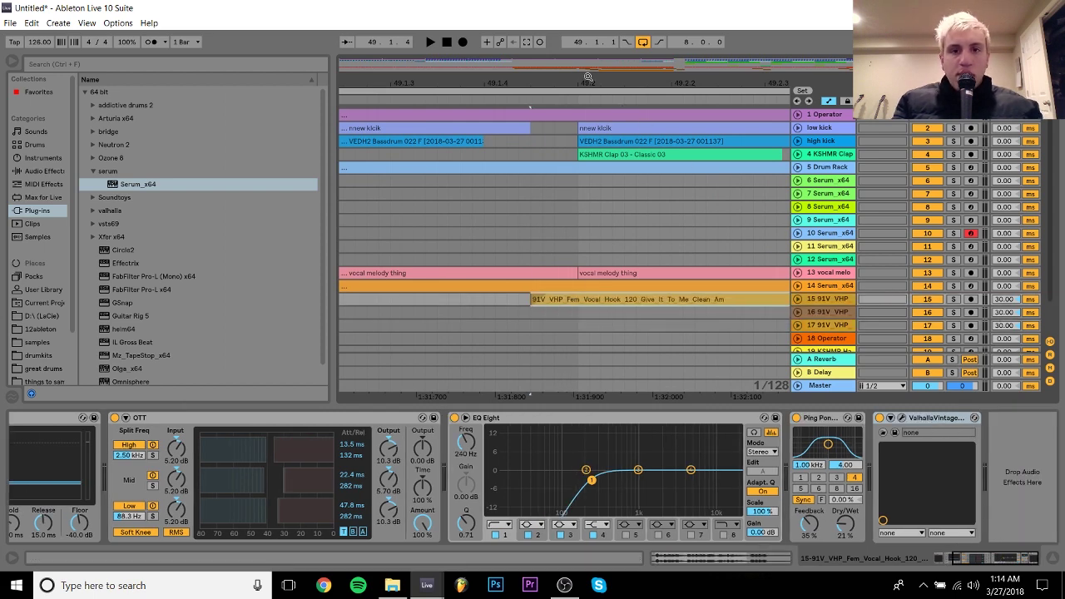
drag(587, 78, 581, 67)
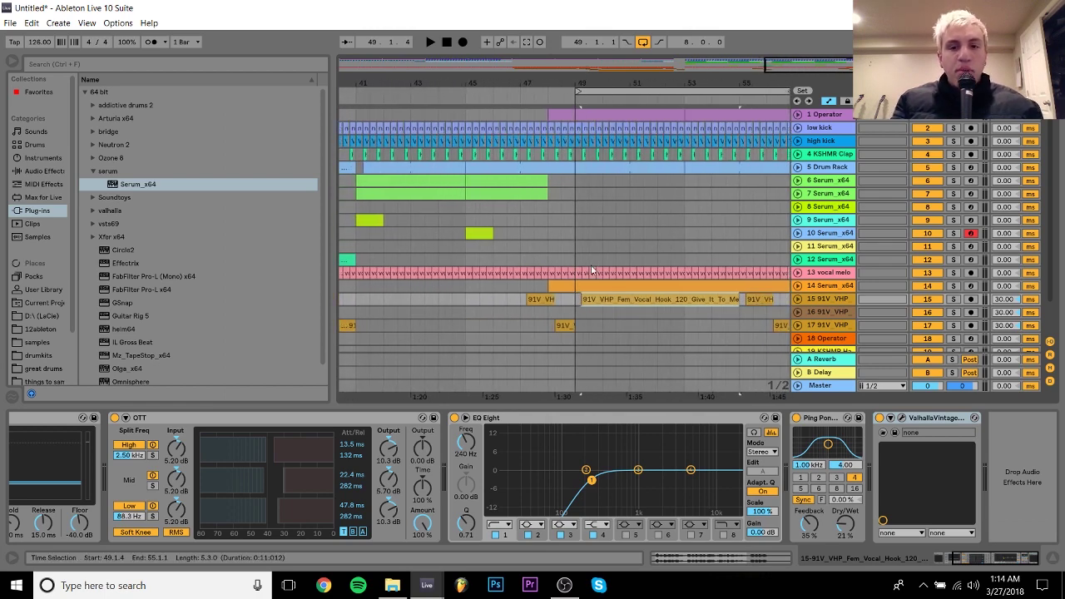
click(578, 302)
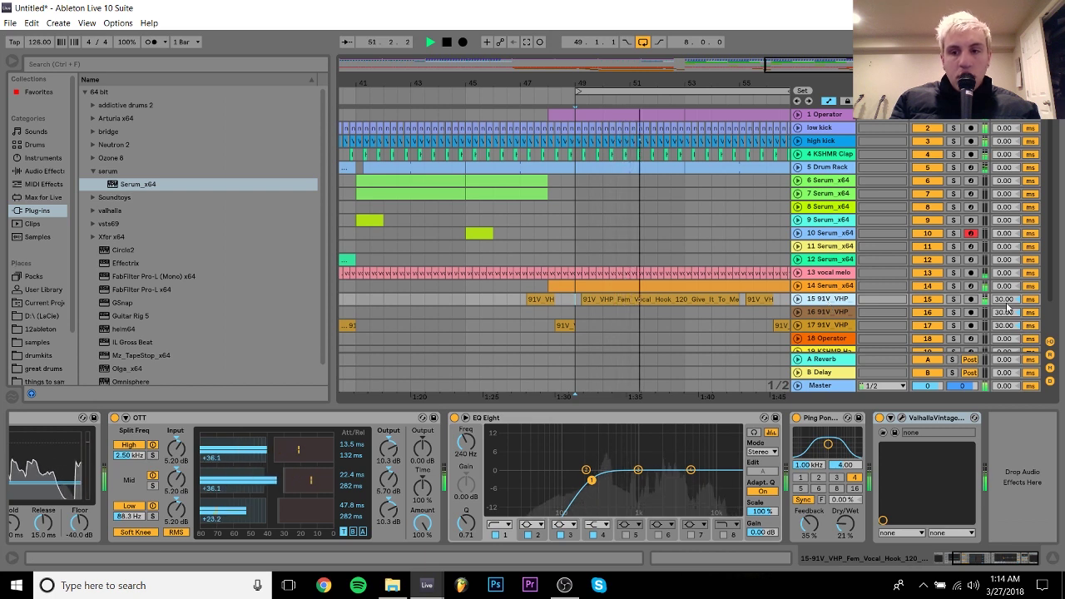
scroll(1005, 302, up, 10)
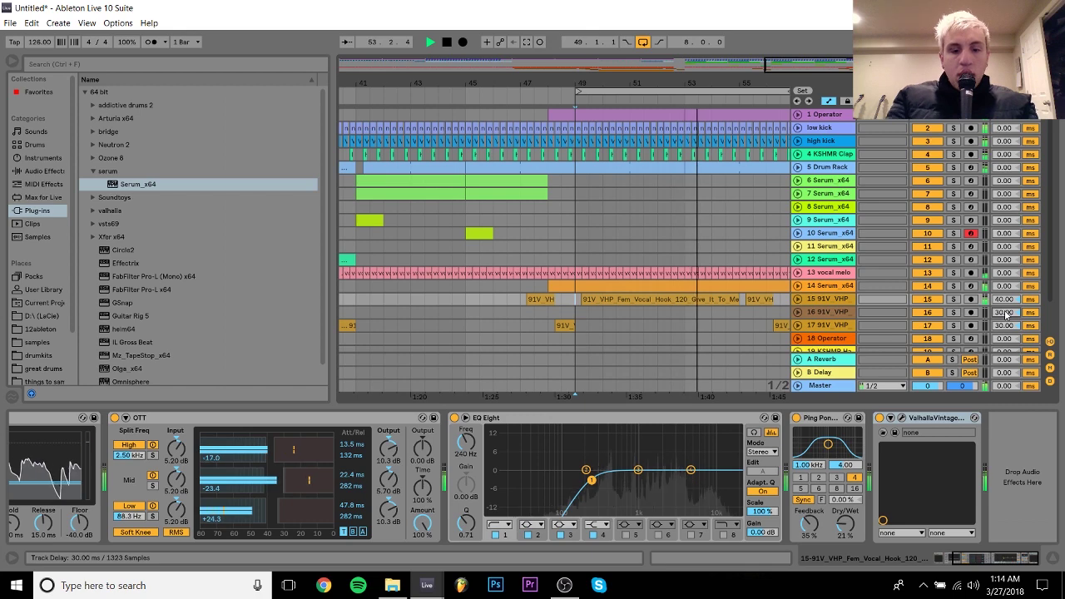
scroll(1006, 313, up, 10)
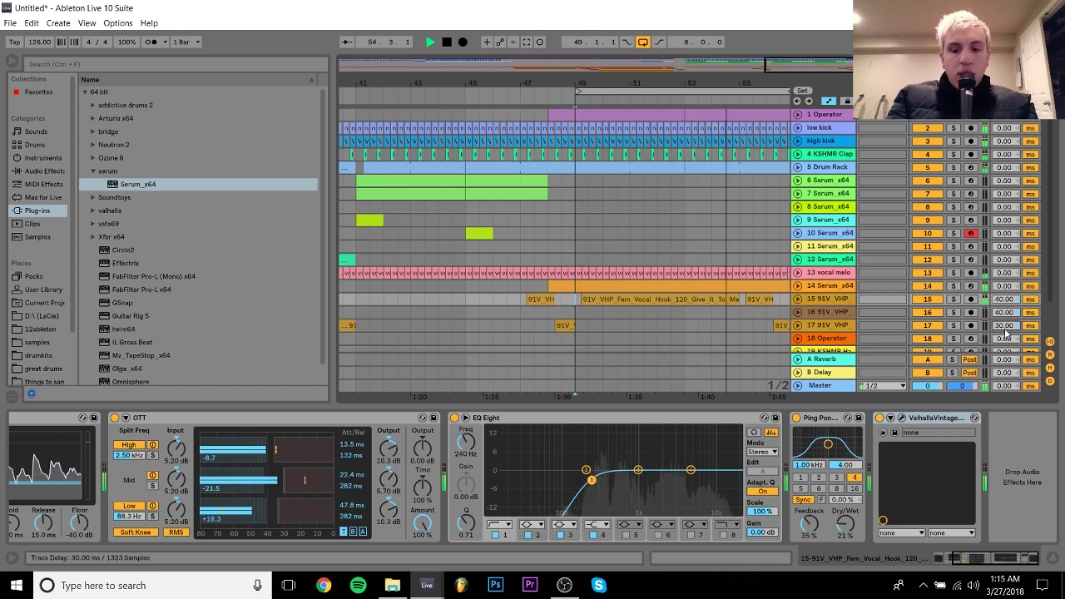
scroll(1005, 325, up, 10)
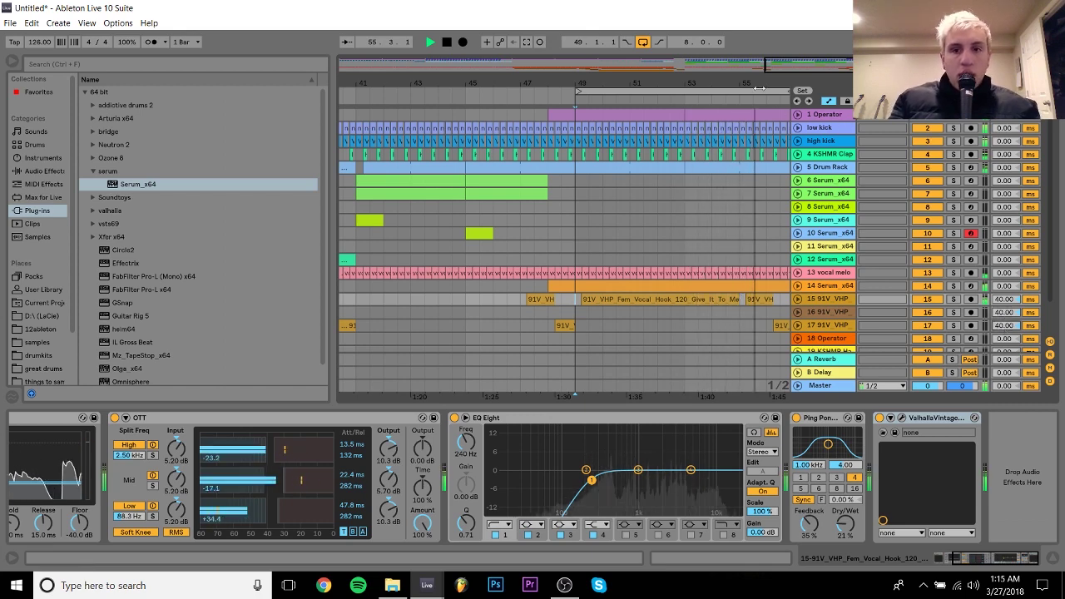
Turn off the loop, delete the low kick and high kick clips in bar 56, and play from bar 49
drag(758, 84, 595, 68)
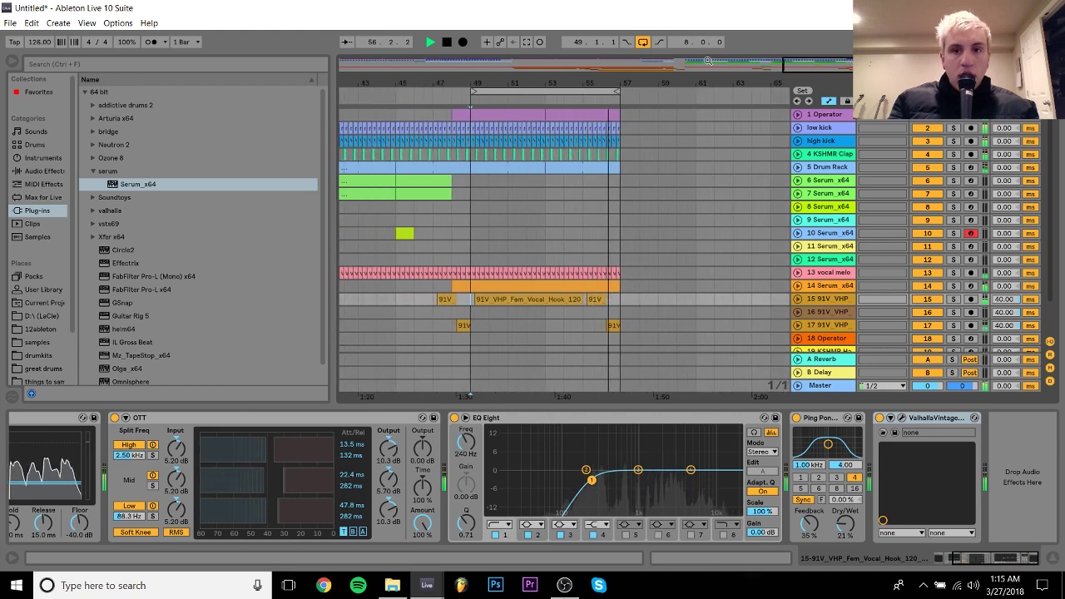
click(647, 43)
key(space)
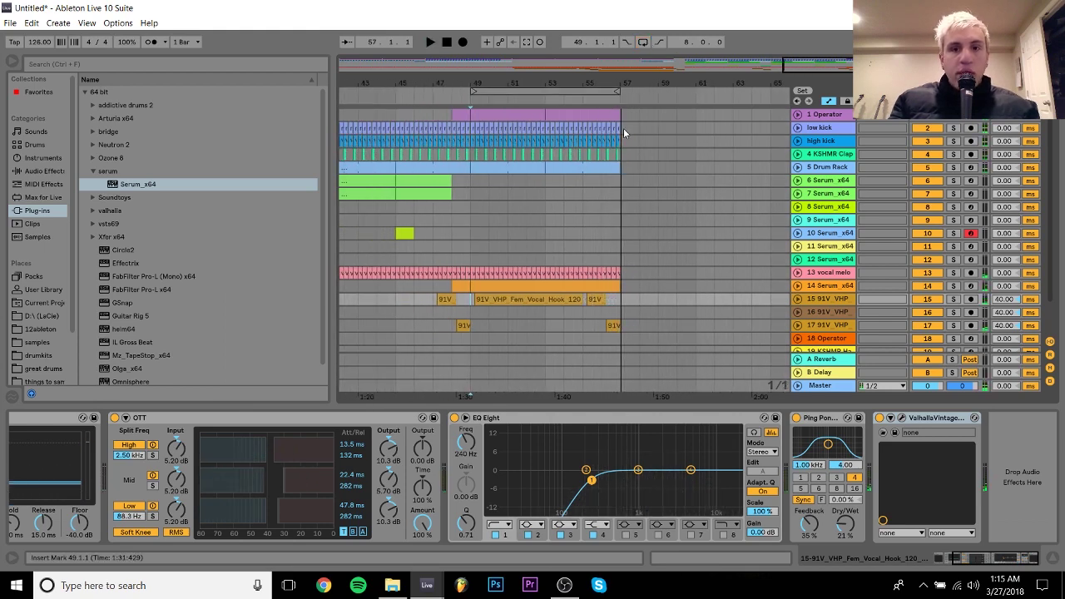
drag(623, 128, 605, 144)
key(Delete)
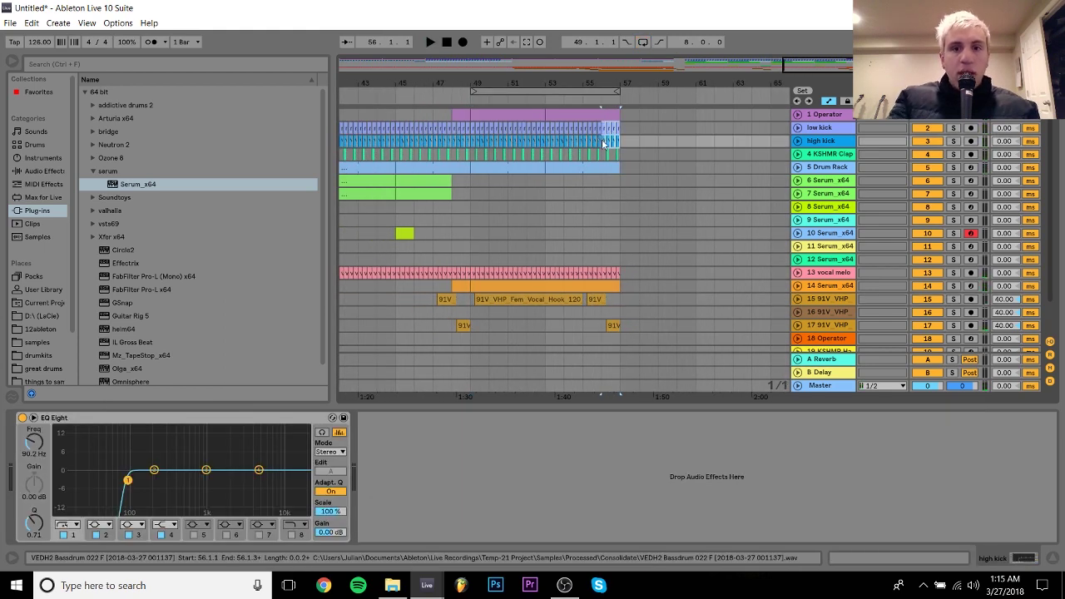
click(471, 184)
key(space)
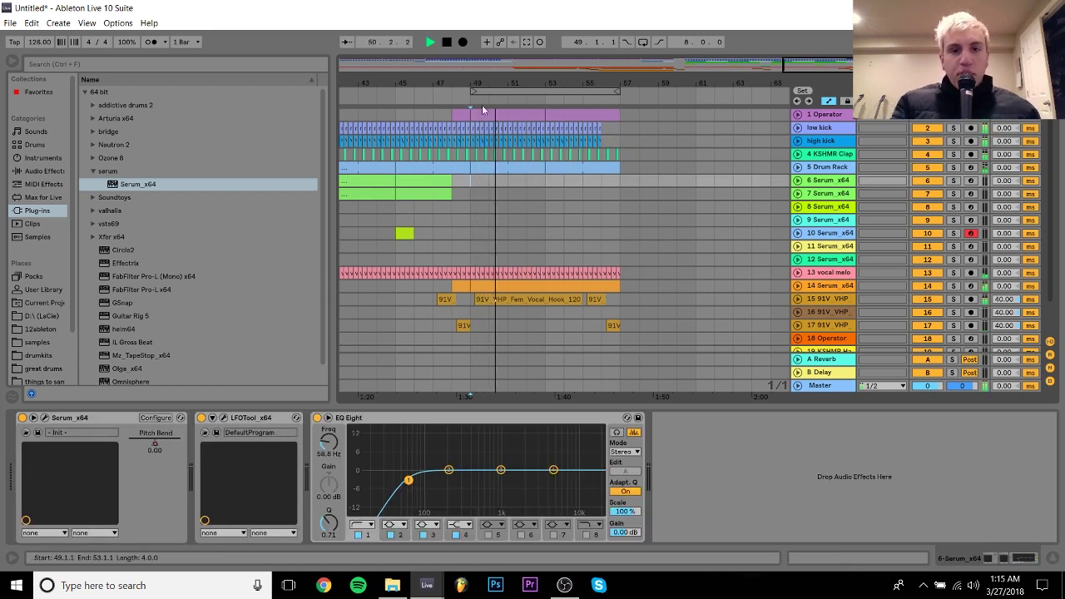
Hide the device view and duplicate bars 17–57 across all tracks so that the copy starts at bar 57
drag(479, 84, 478, 50)
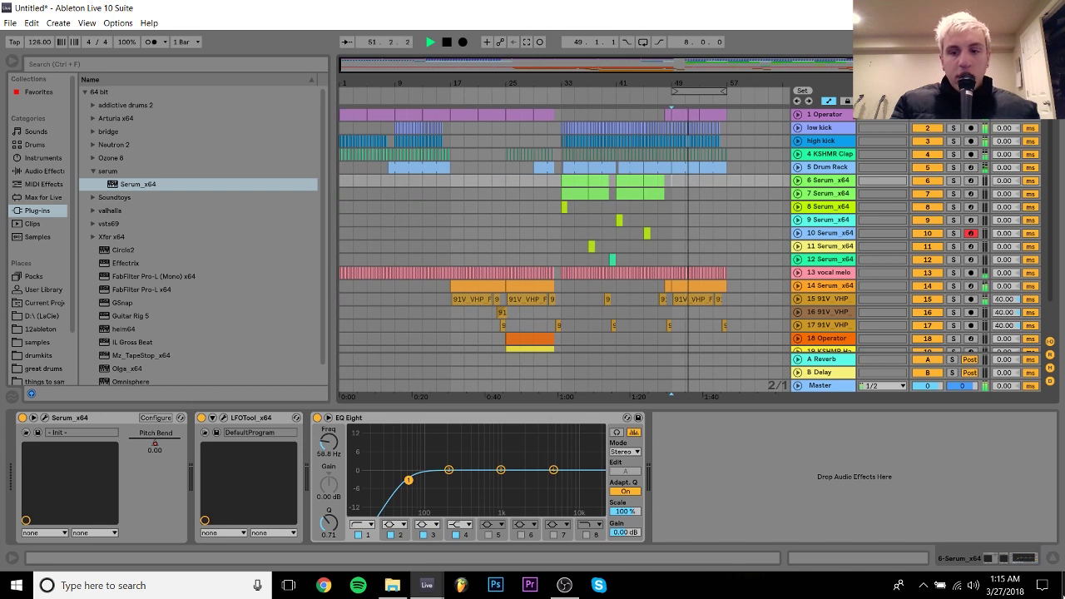
click(1052, 561)
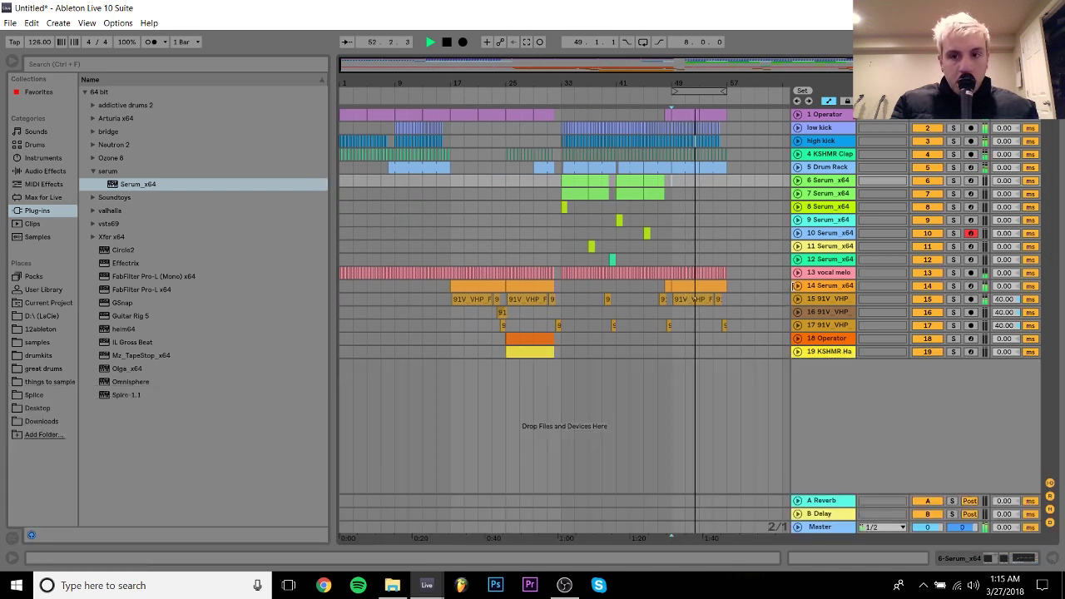
click(813, 287)
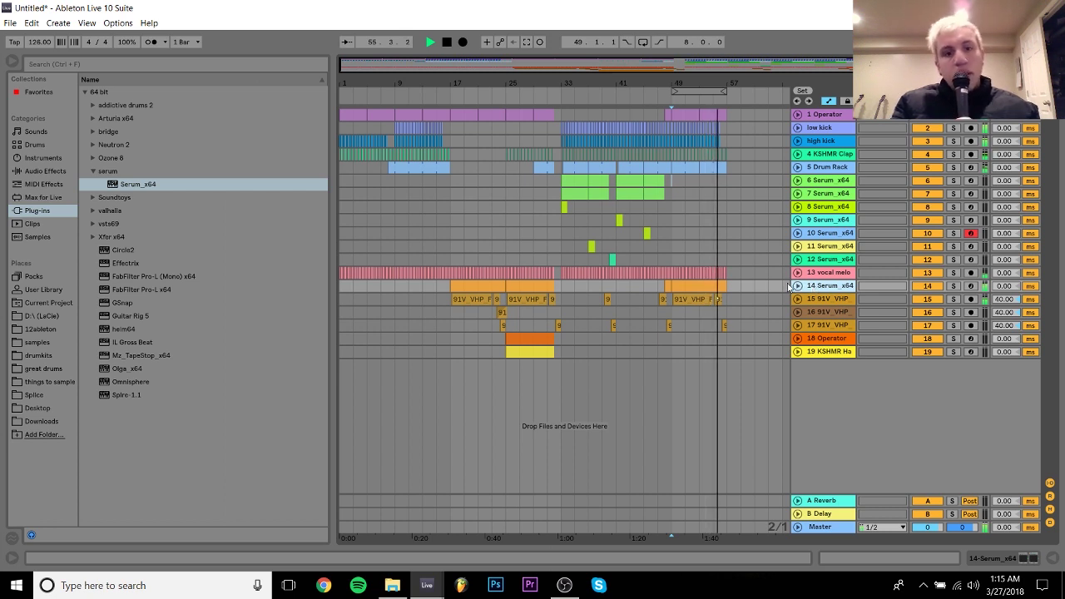
drag(451, 358, 728, 112)
key(ctrl+d)
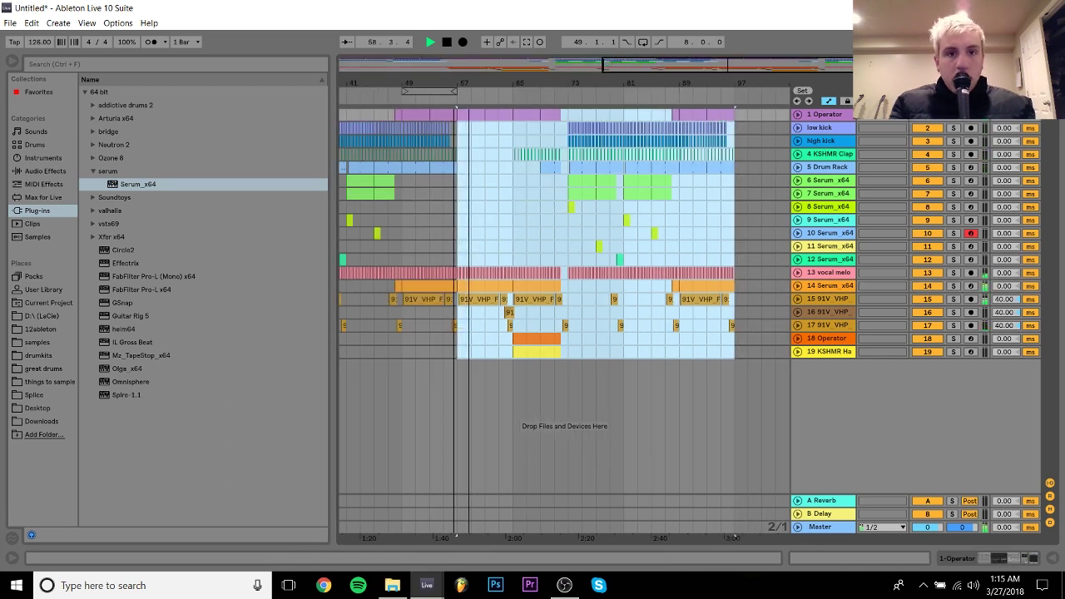
Stop playback and delete the copied vocal hook clip at 64.2 on track 17
drag(457, 80, 499, 79)
key(space)
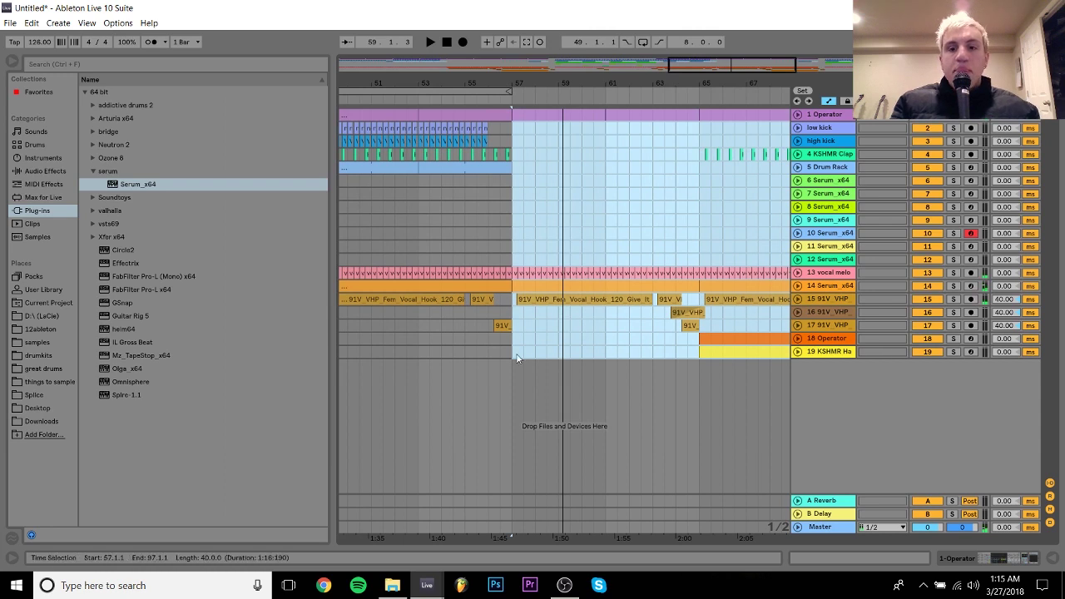
click(689, 326)
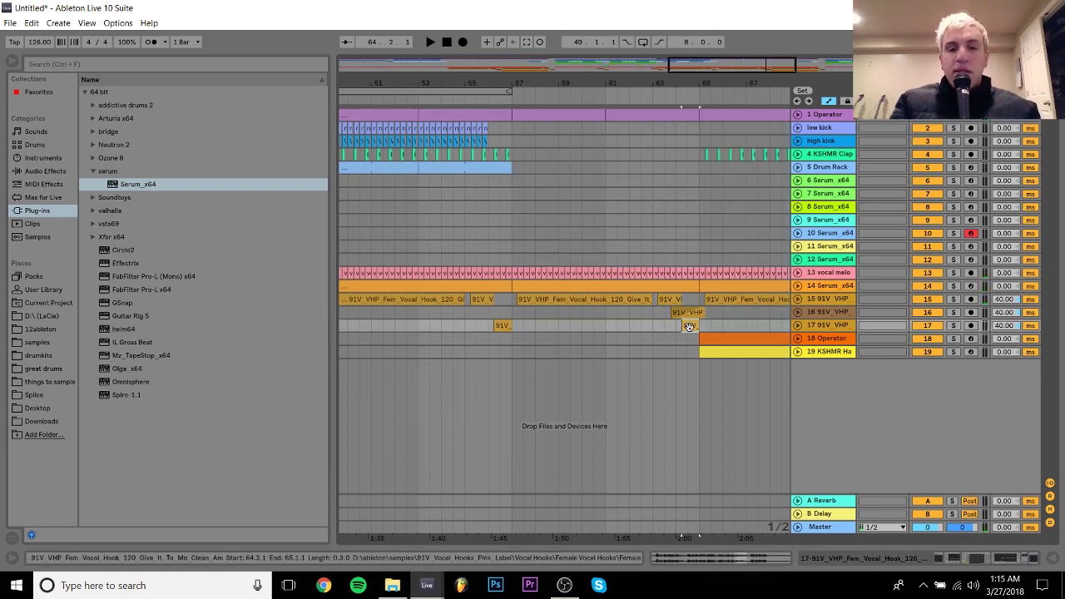
key(Delete)
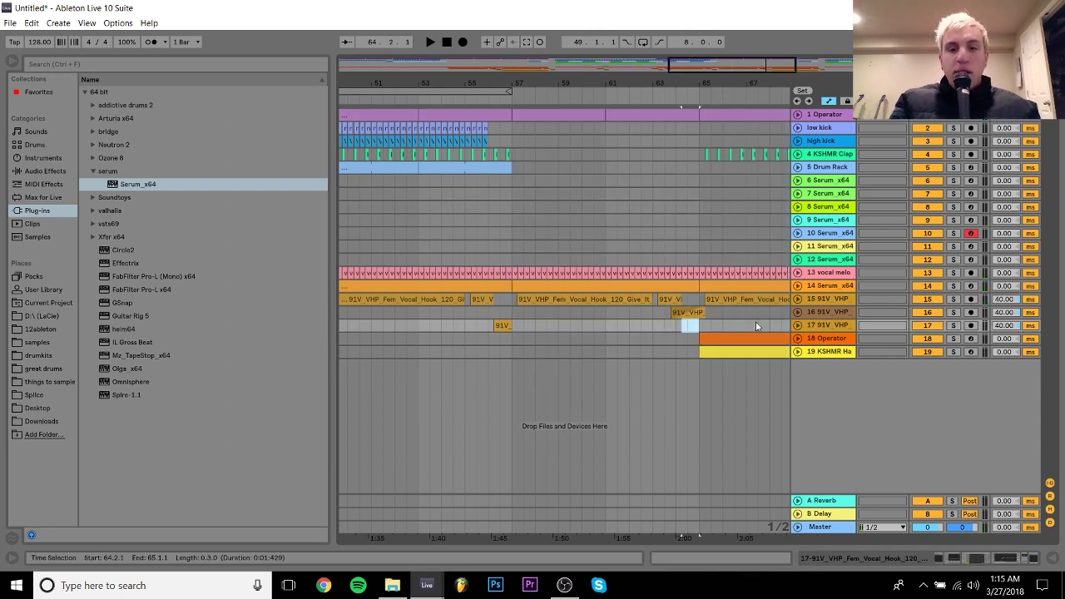
Insert an audio track below track 15 and move track 15's vocal hook clips from bars 57–65 onto it
click(820, 301)
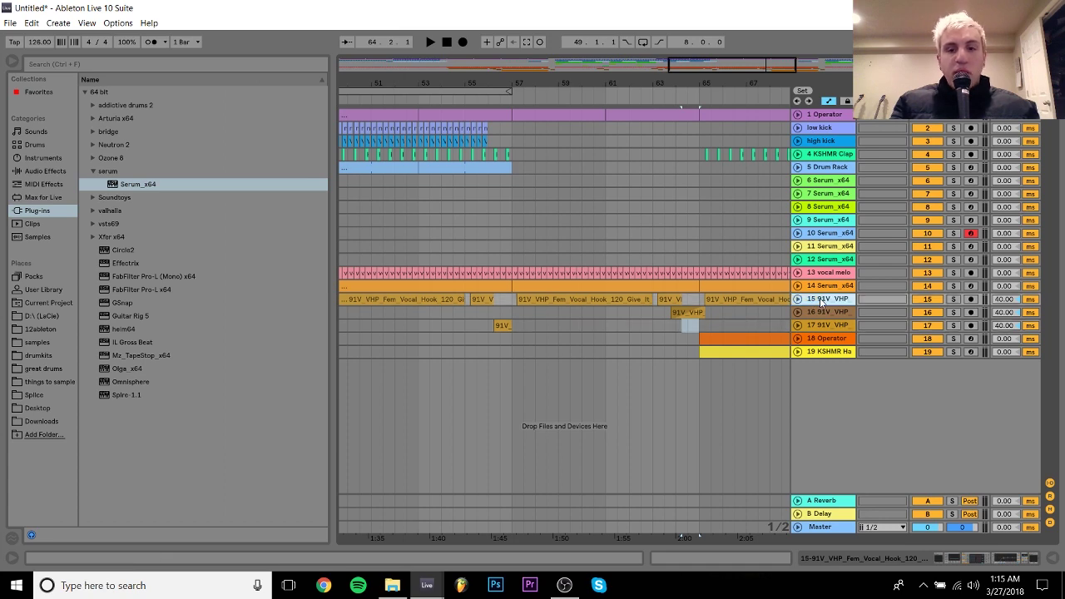
key(ctrl+t)
drag(509, 302, 705, 320)
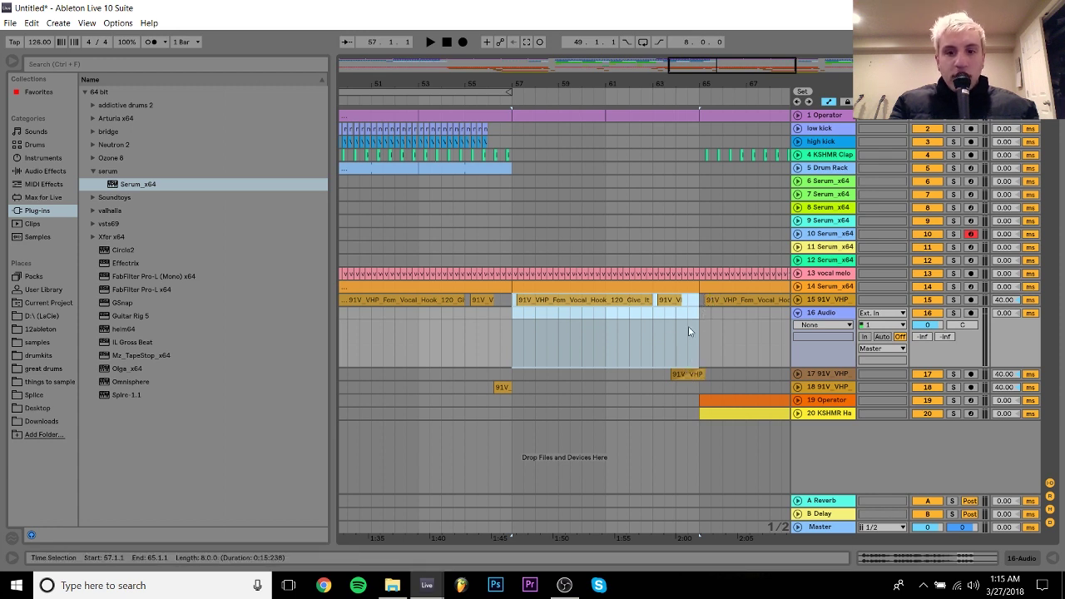
drag(549, 299, 552, 314)
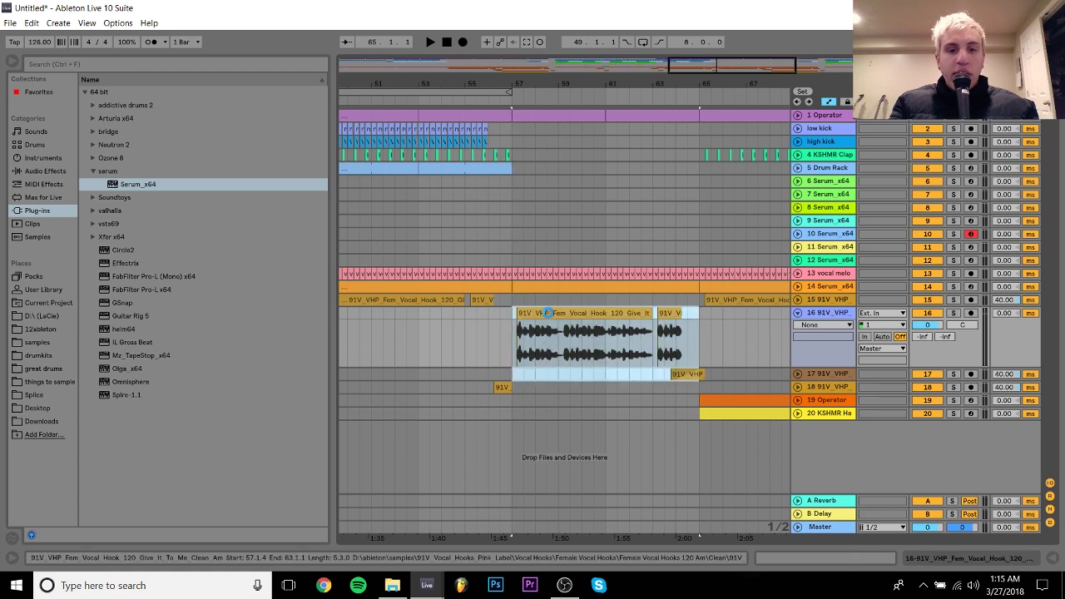
drag(512, 81, 480, 84)
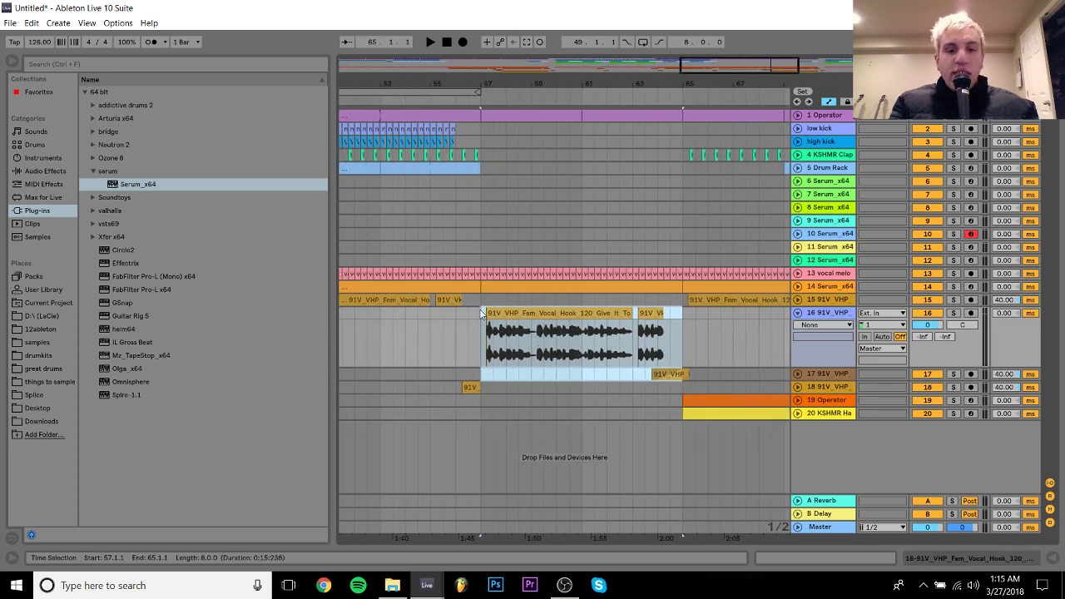
drag(481, 313, 619, 323)
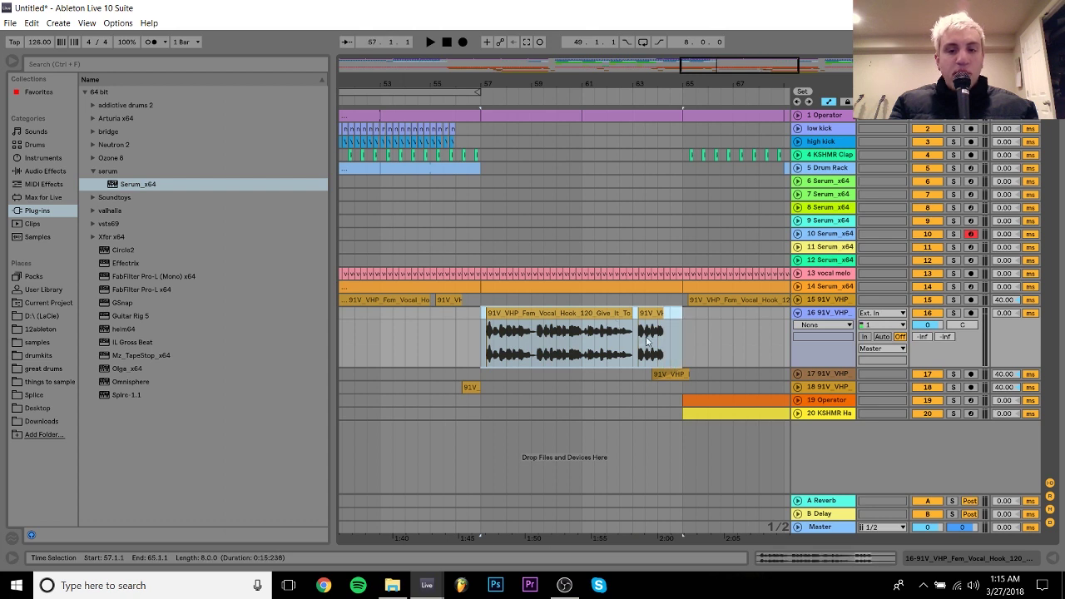
Play the vocal clip on track 17, and set the new track 16's delay to 40 ms and its volume to -8.4 dB
click(674, 376)
key(space)
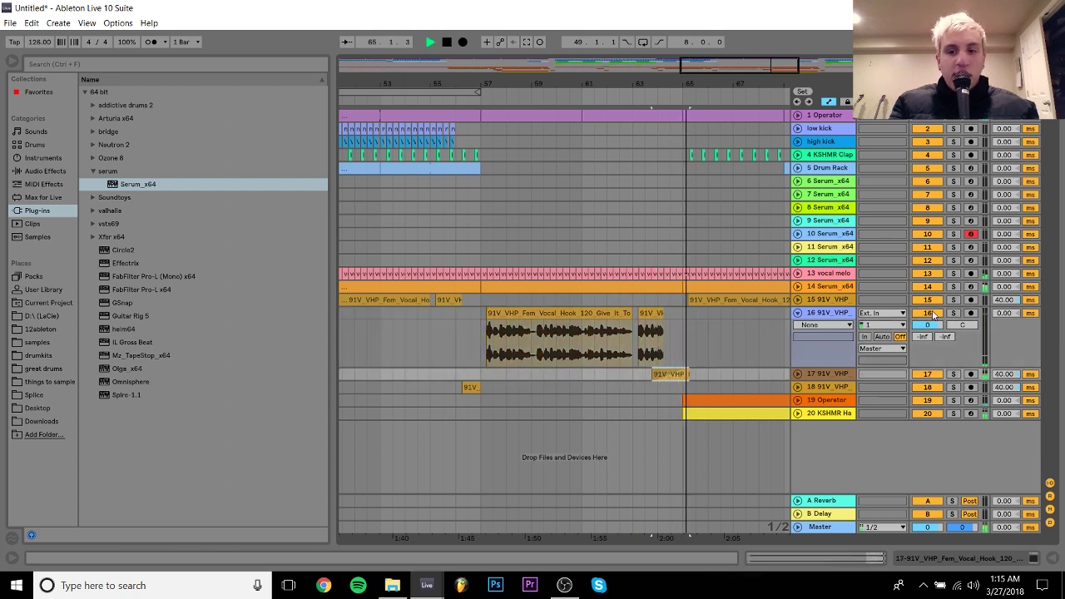
key(space)
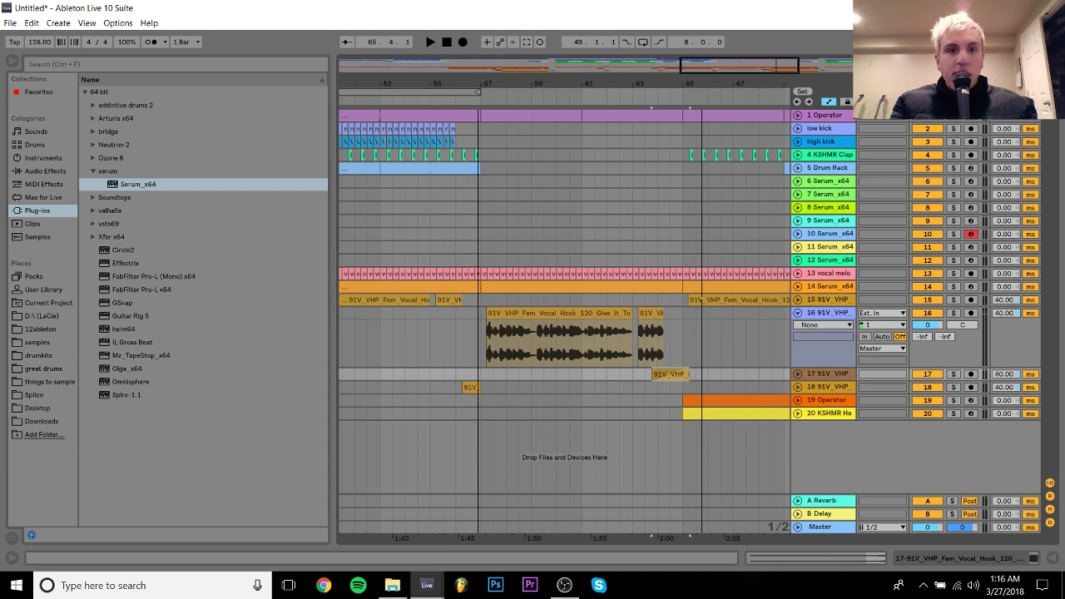
drag(478, 83, 479, 158)
drag(946, 321, 946, 331)
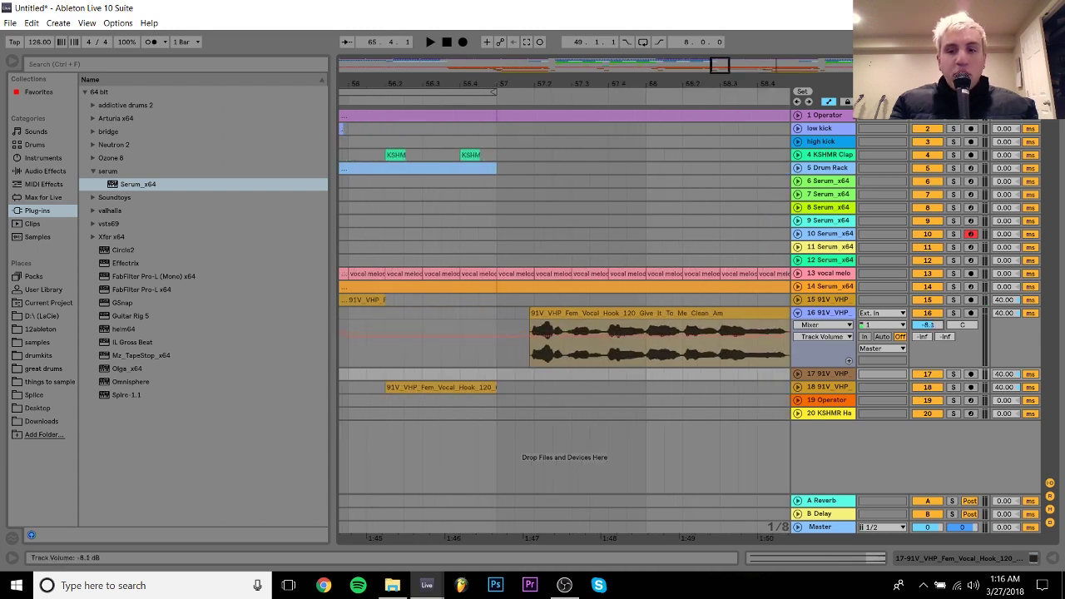
drag(545, 83, 513, 71)
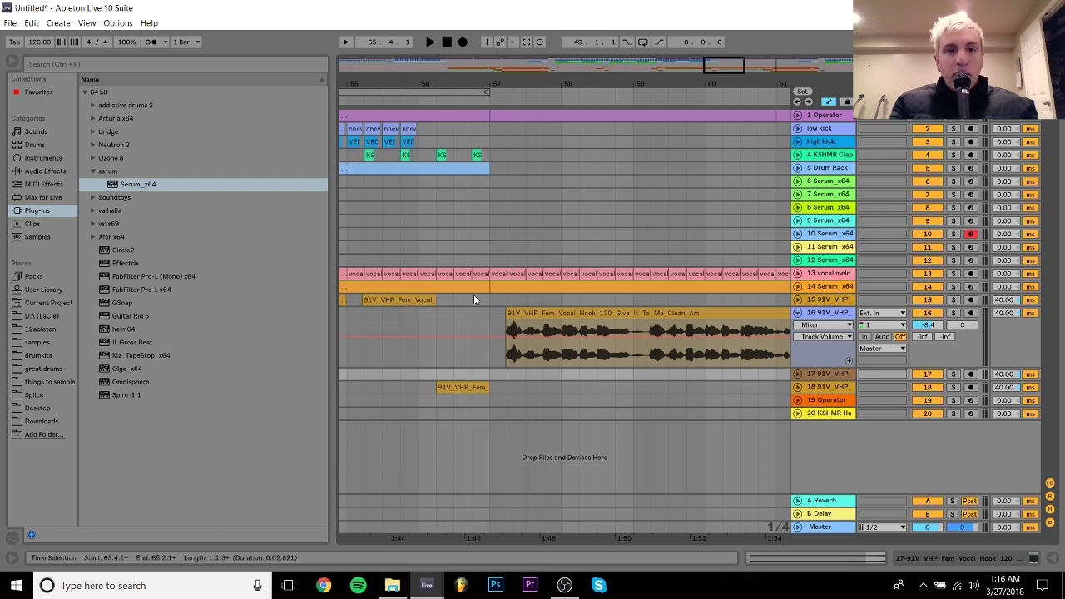
Play the track 16 vocal from bar 57, move its one-beat slice at 58.1 to 57.1, and play the result
click(484, 318)
key(space)
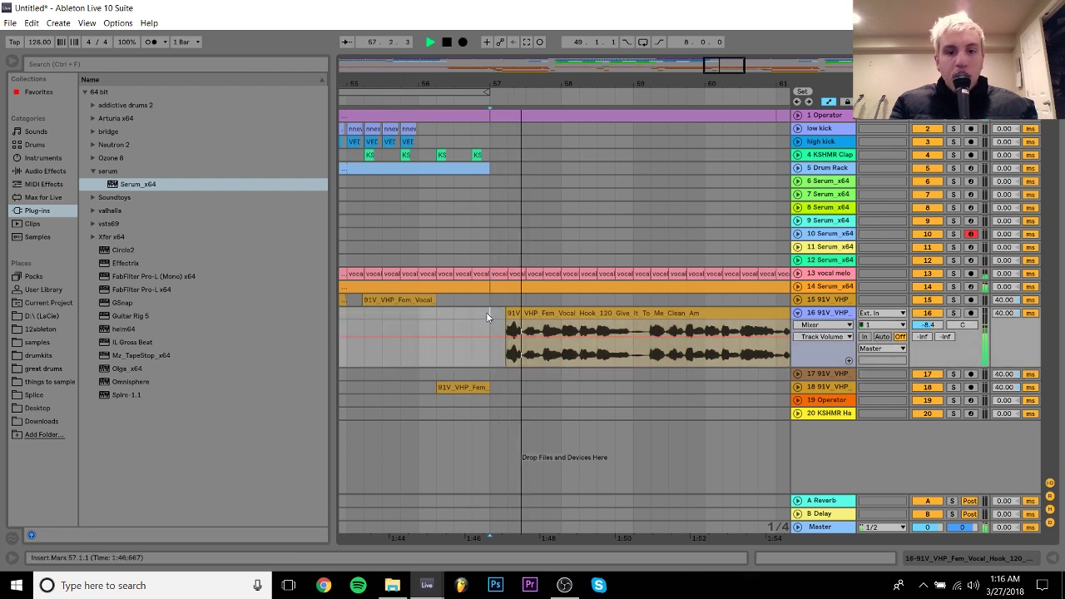
key(space)
key(space)
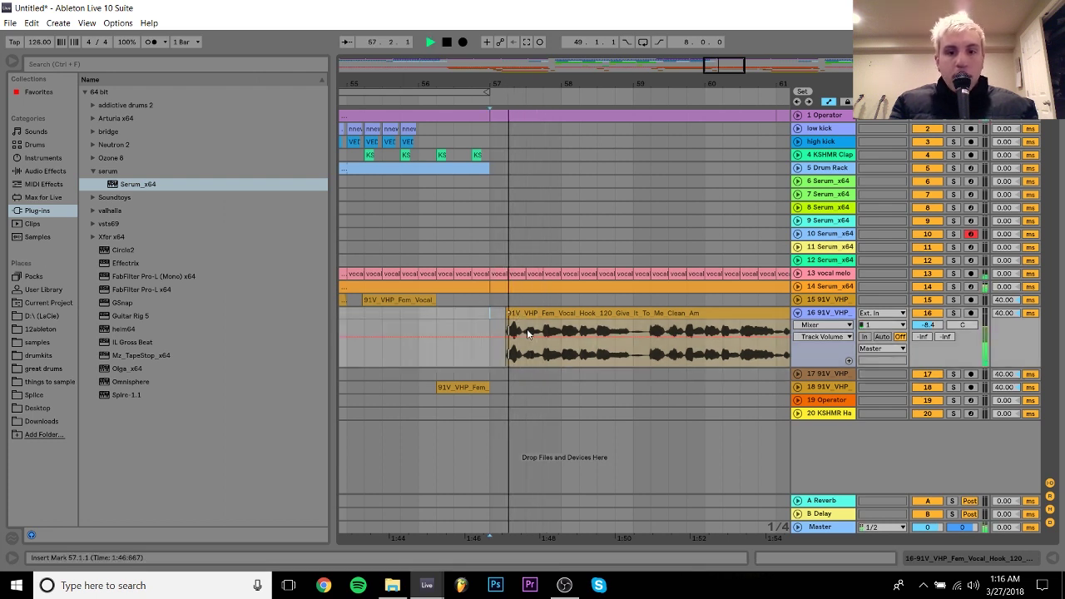
key(space)
drag(573, 327, 498, 313)
key(space)
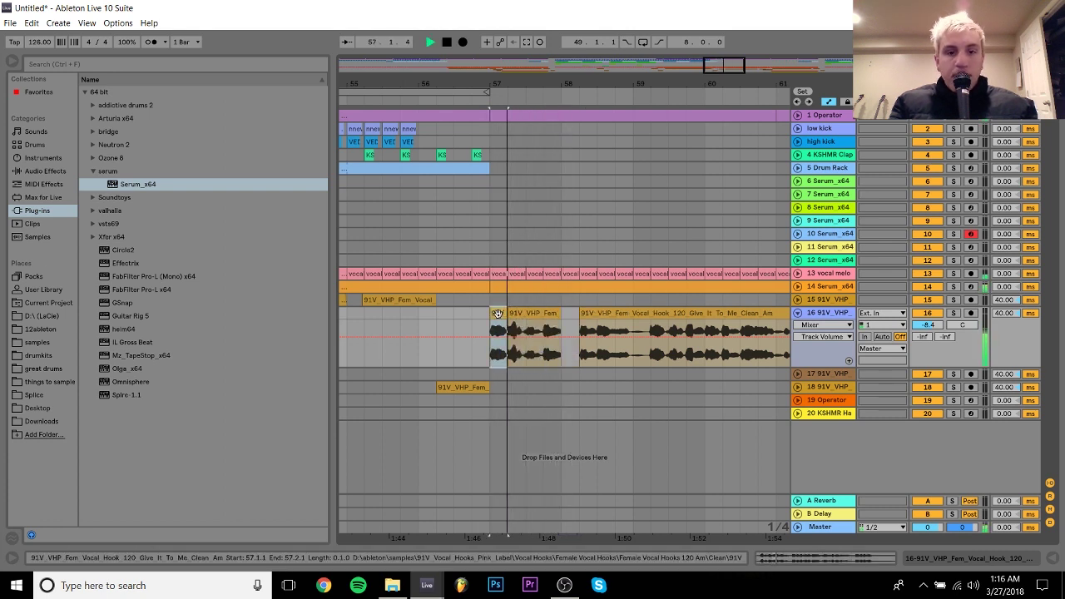
key(space)
Move the one-beat slice at 58.1 of the track 16 vocal to 57.2.3 and play the chopped phrase from bar 57
drag(524, 84, 546, 175)
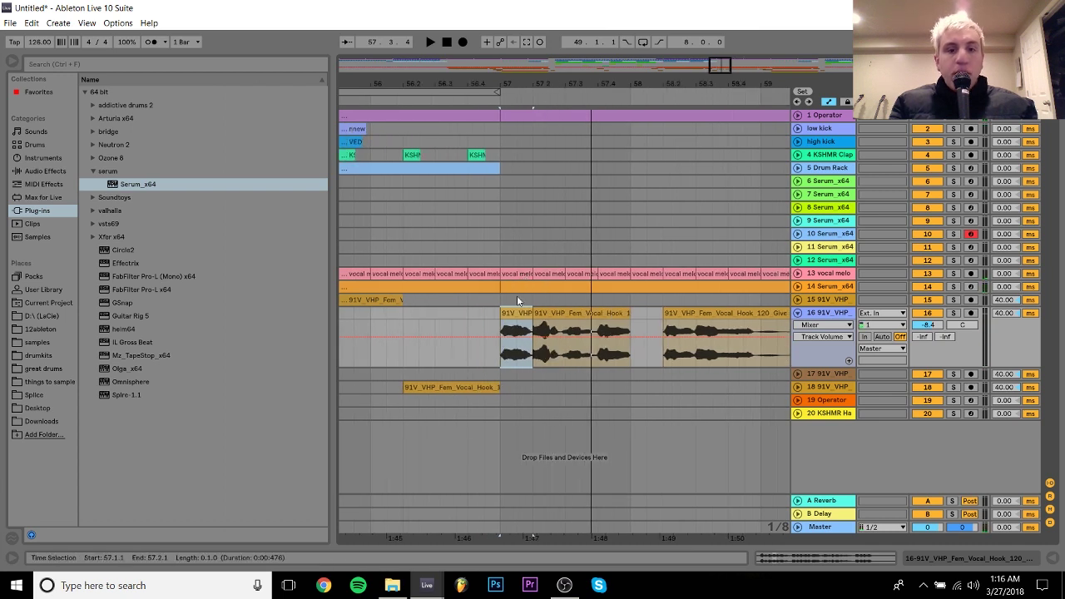
mouse_move(513, 315)
mouse_down()
mouse_move(611, 326)
mouse_move(521, 313)
mouse_up()
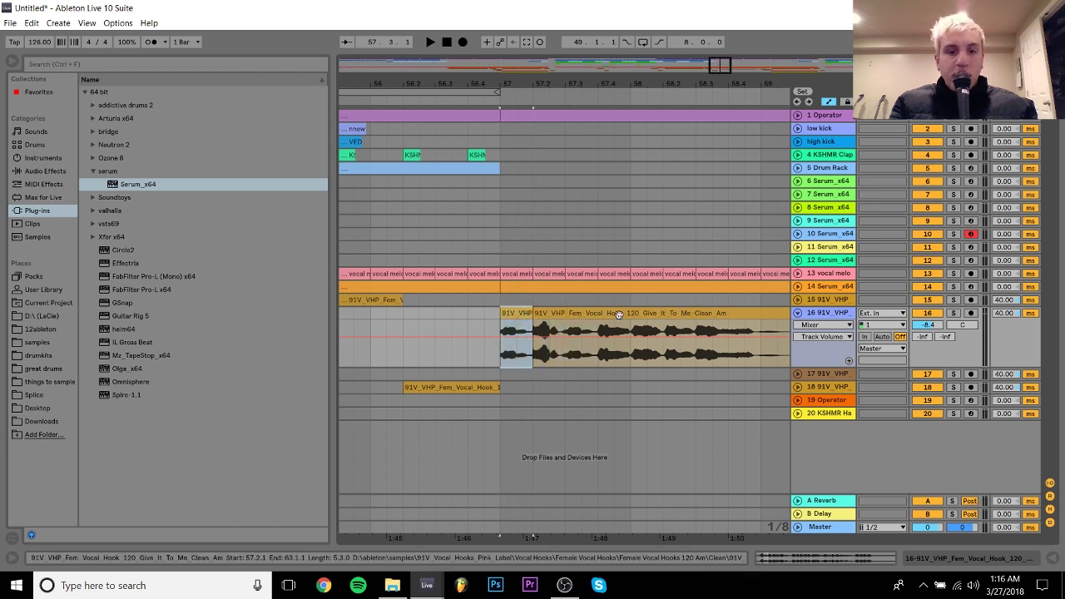
drag(632, 333, 573, 318)
click(516, 315)
key(space)
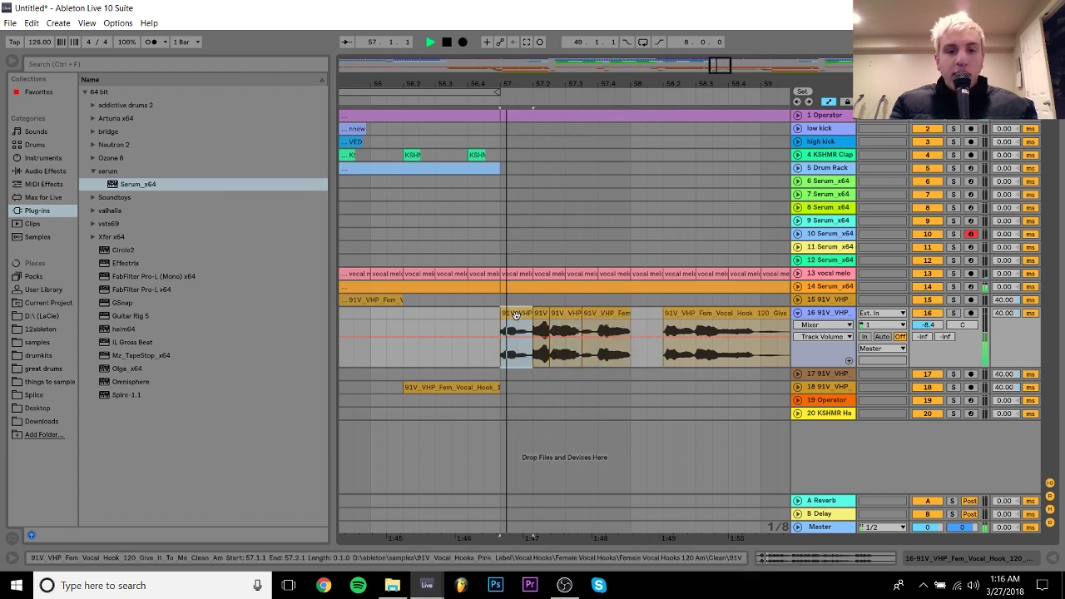
key(space)
key(space)
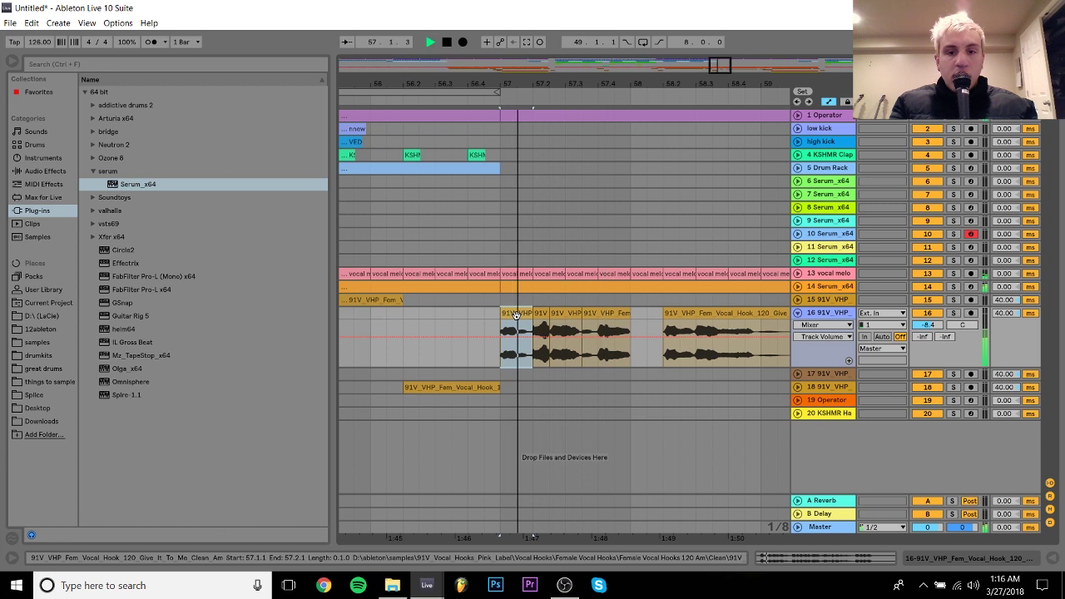
key(space)
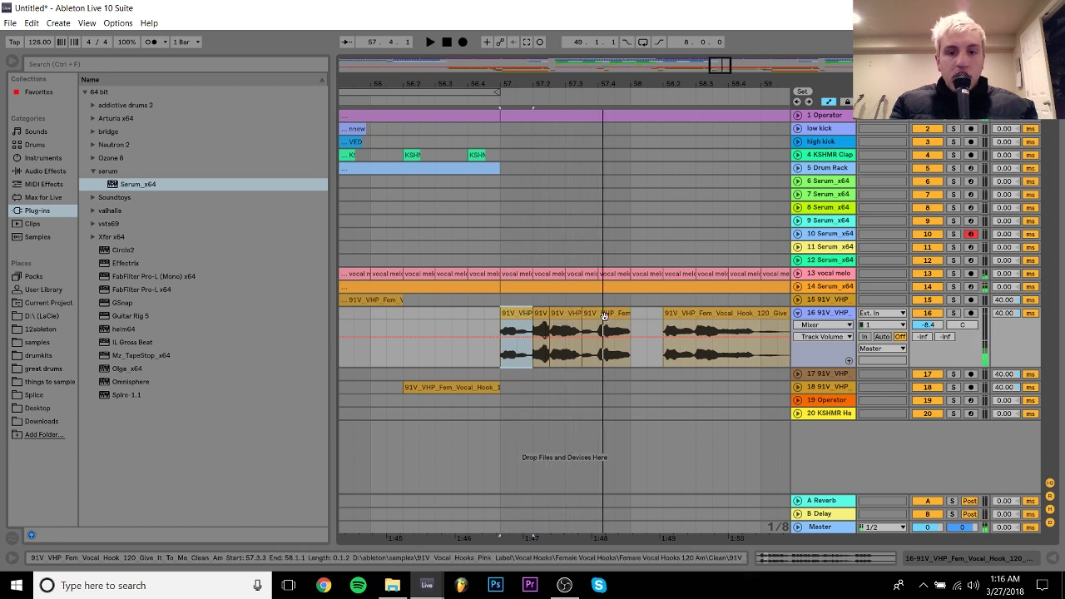
Fill the gap in the track 16 vocal with a half-beat slice at 58.1.1 and a 1.5-beat slice at 58.1.3, playing the phrase
key(space)
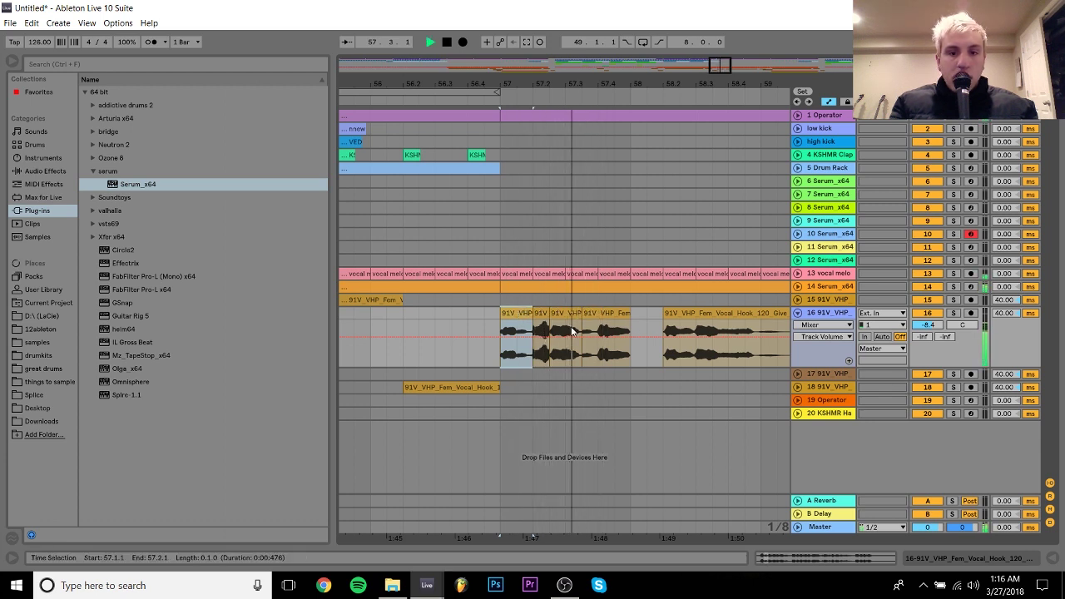
drag(569, 331, 580, 329)
key(space)
key(space)
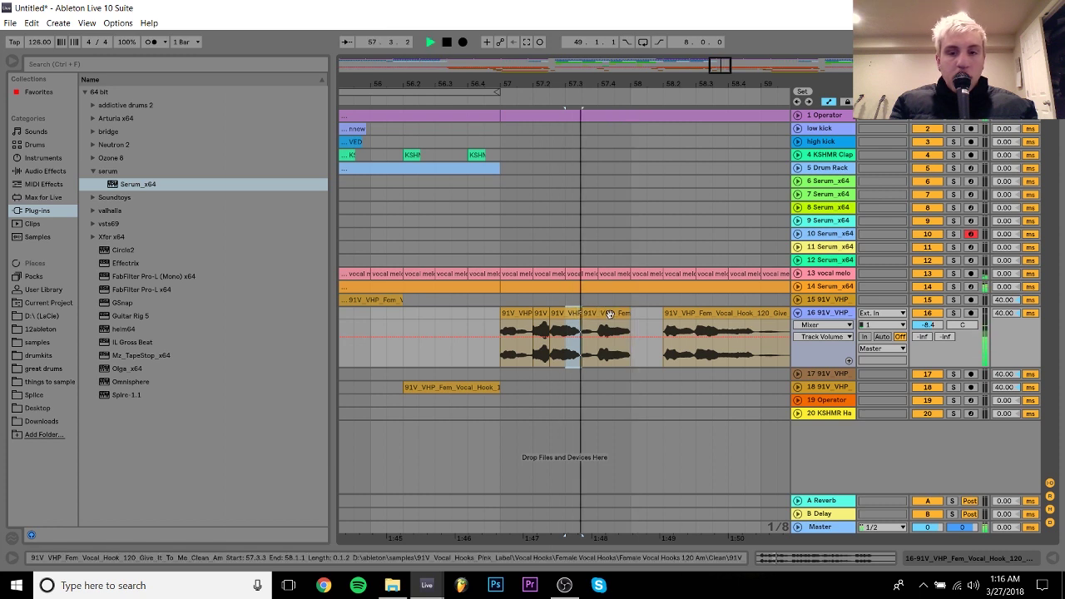
click(695, 349)
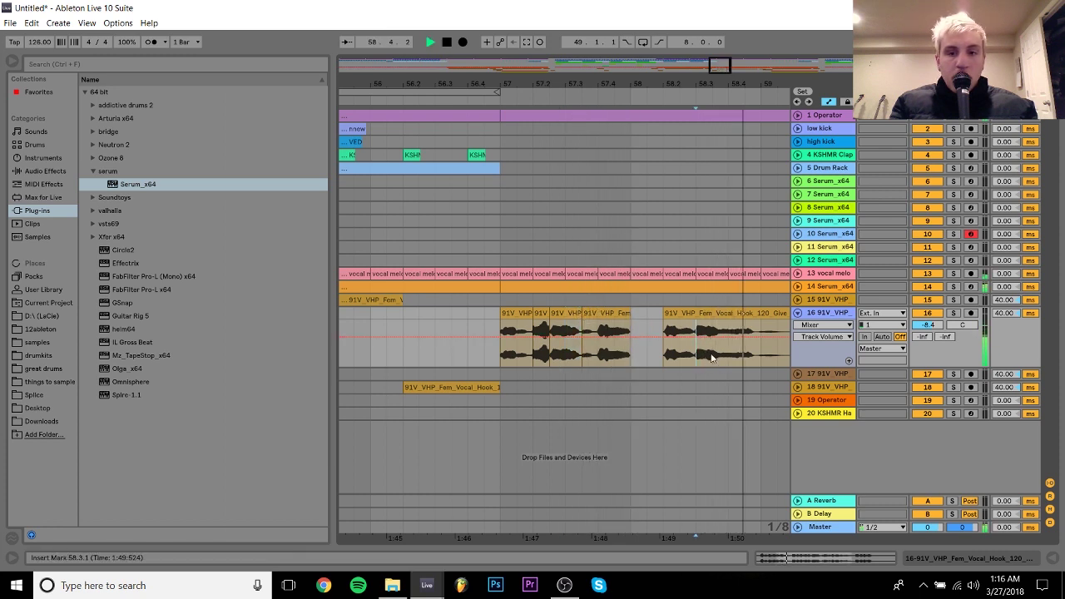
key(space)
mouse_move(724, 357)
mouse_down()
mouse_move(751, 308)
mouse_move(653, 321)
mouse_move(730, 301)
mouse_move(727, 310)
mouse_move(679, 309)
mouse_up()
click(682, 326)
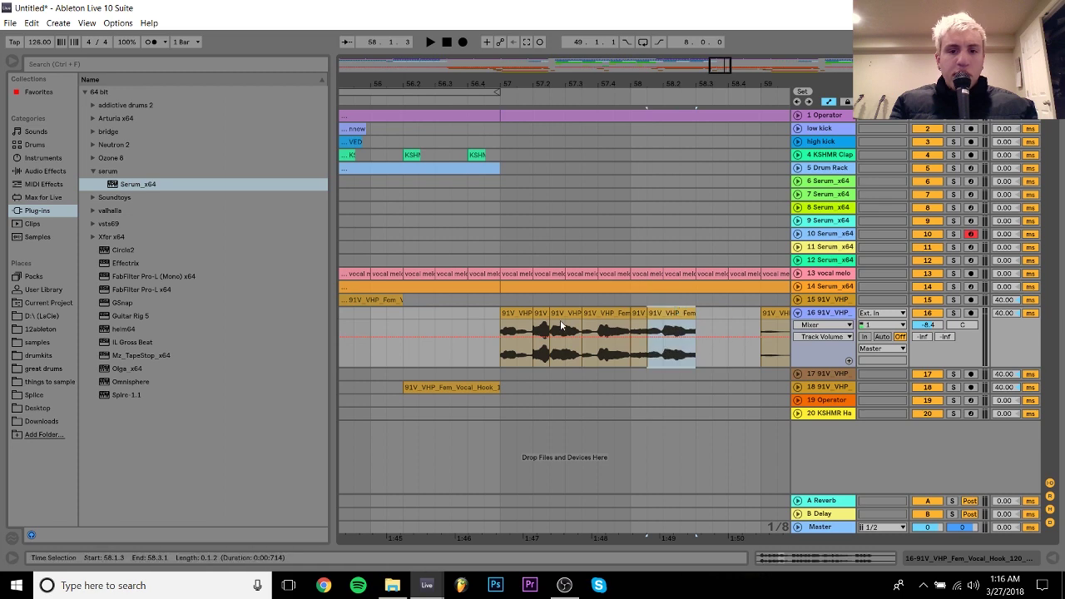
click(515, 312)
key(space)
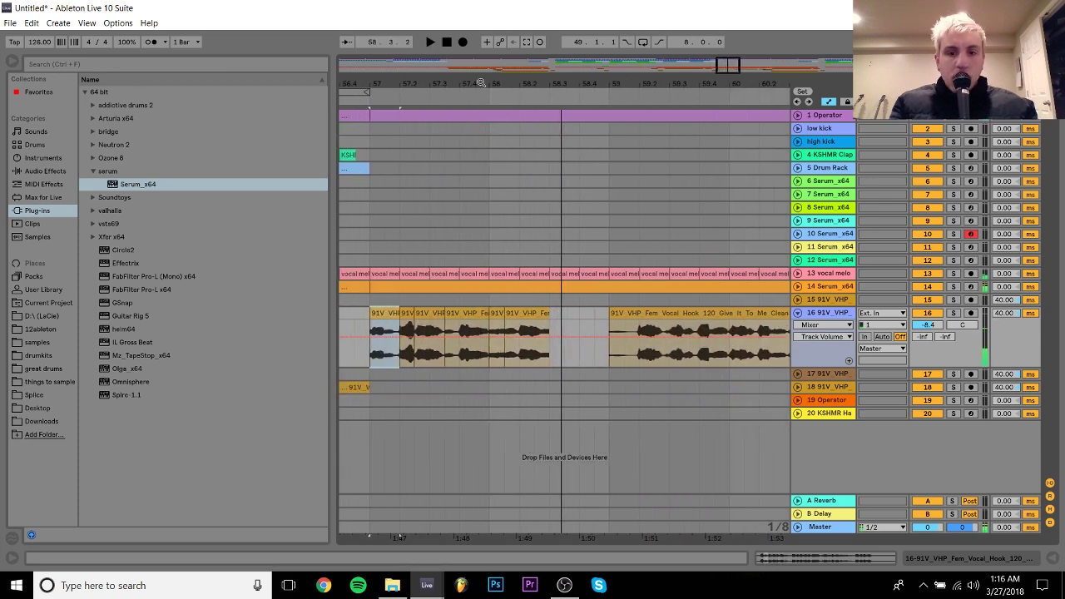
Move a two-beat vocal slice on track 16 to 58.3.1 and duplicate the chopped phrase from bars 57–59 to bar 59
click(642, 359)
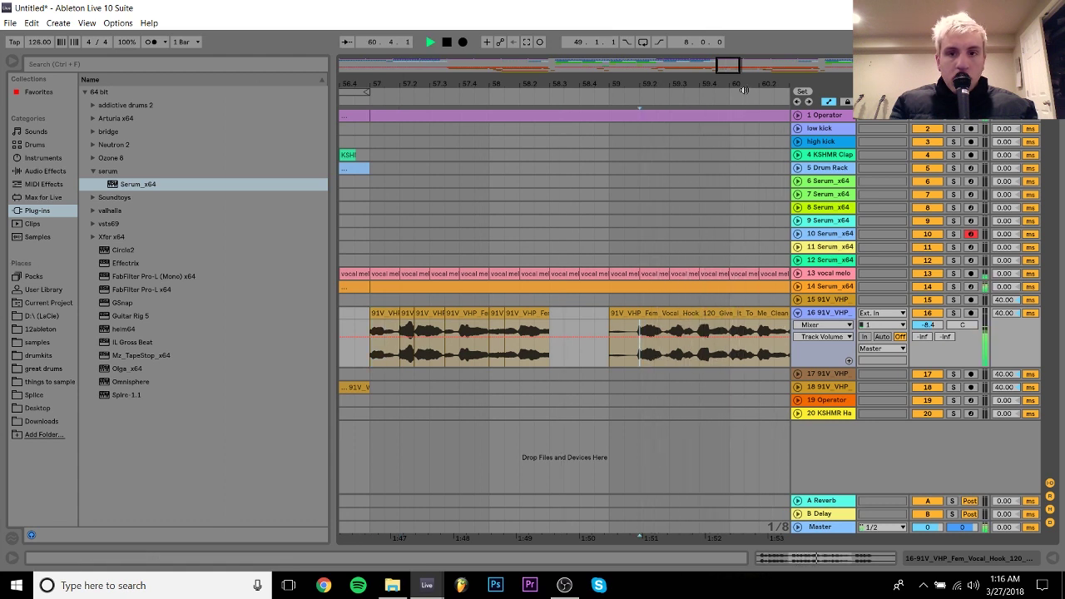
key(space)
drag(645, 332, 450, 324)
drag(431, 79, 554, 37)
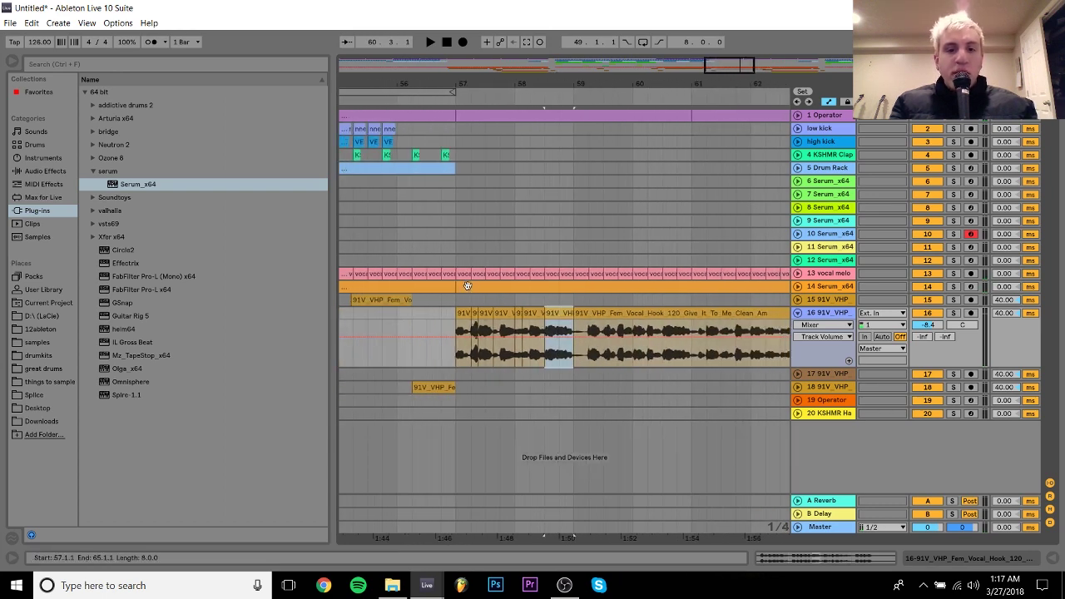
click(464, 312)
key(ctrl+d)
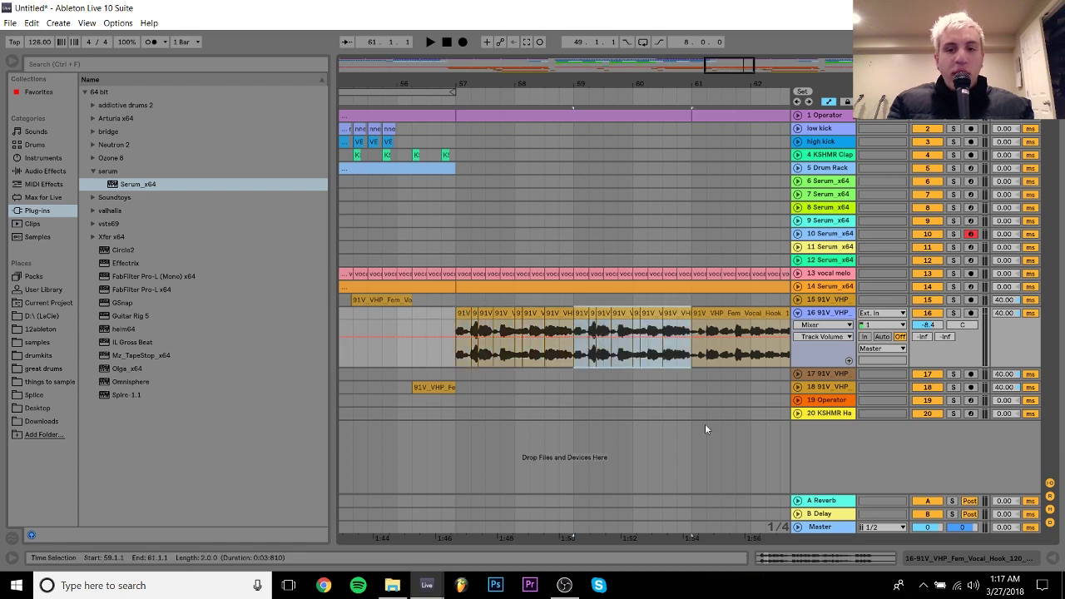
Vary the duplicated phrase by moving a vocal slice from 61.4.1 to 60.1.3 and the 61.2.1–61.4.1 slice to 60.3.1
drag(691, 79, 595, 92)
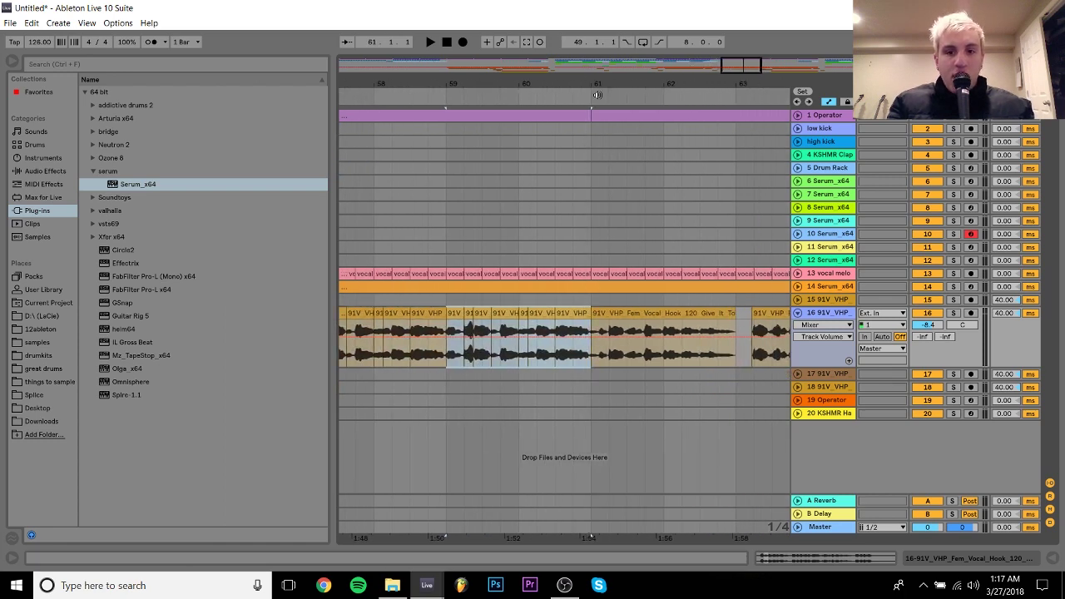
click(644, 360)
drag(643, 359, 676, 334)
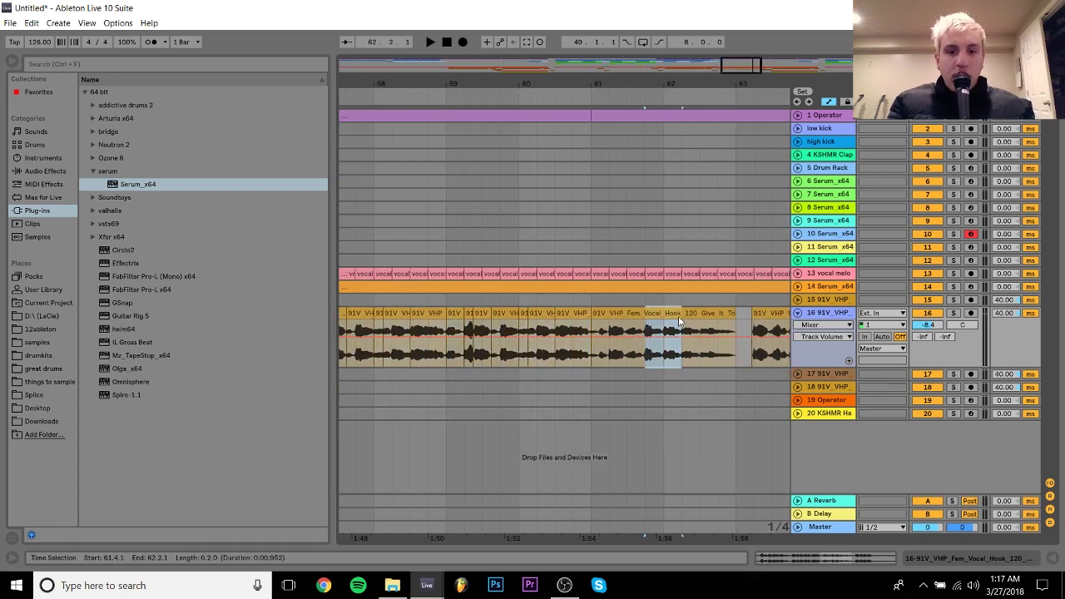
drag(665, 81, 694, 97)
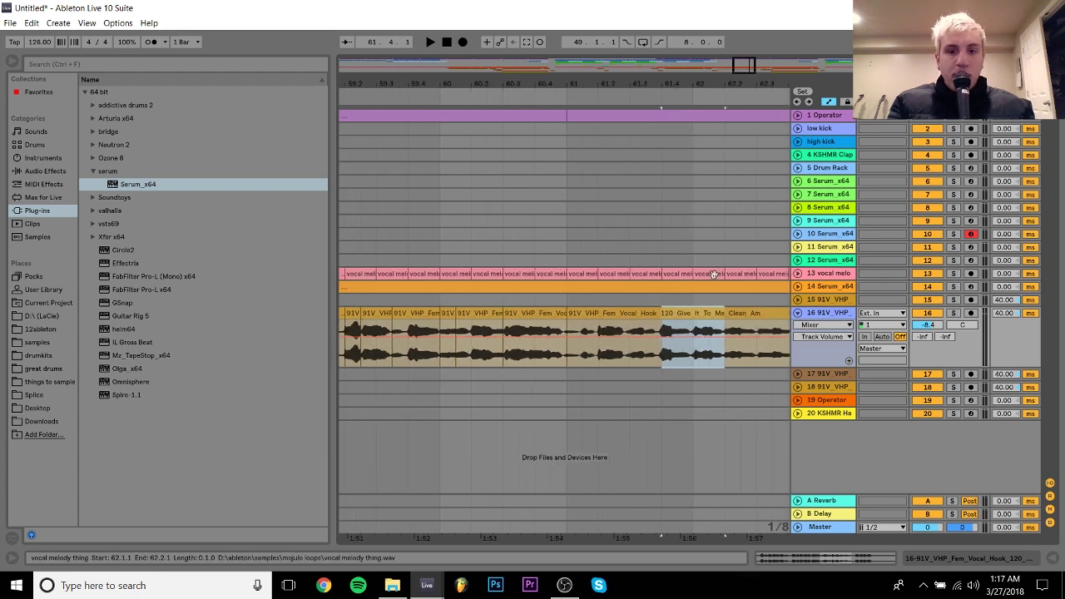
shift+click(707, 301)
drag(691, 312, 481, 316)
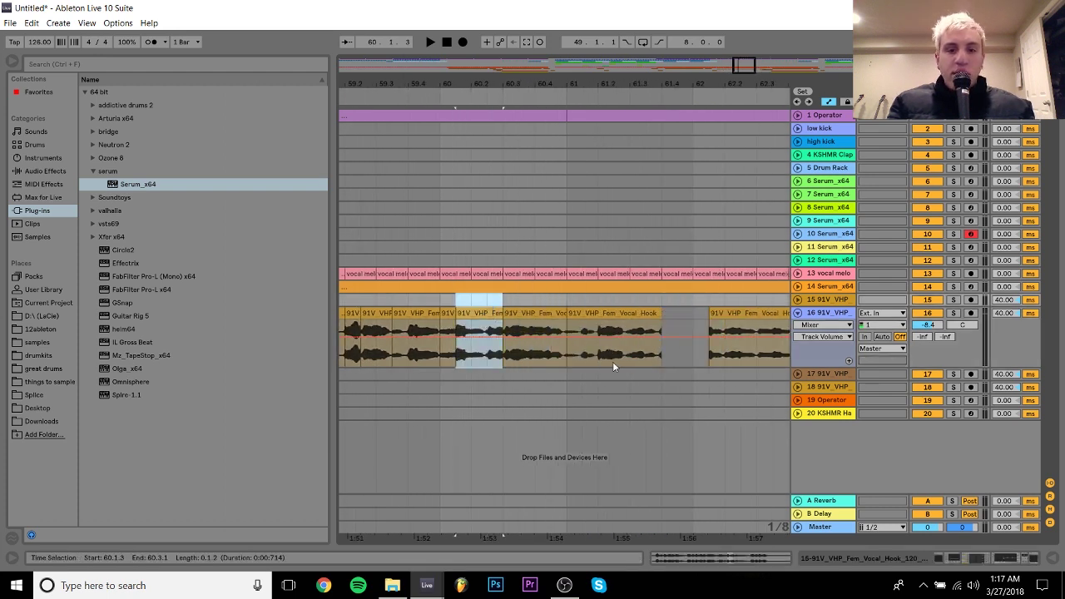
drag(595, 356, 661, 354)
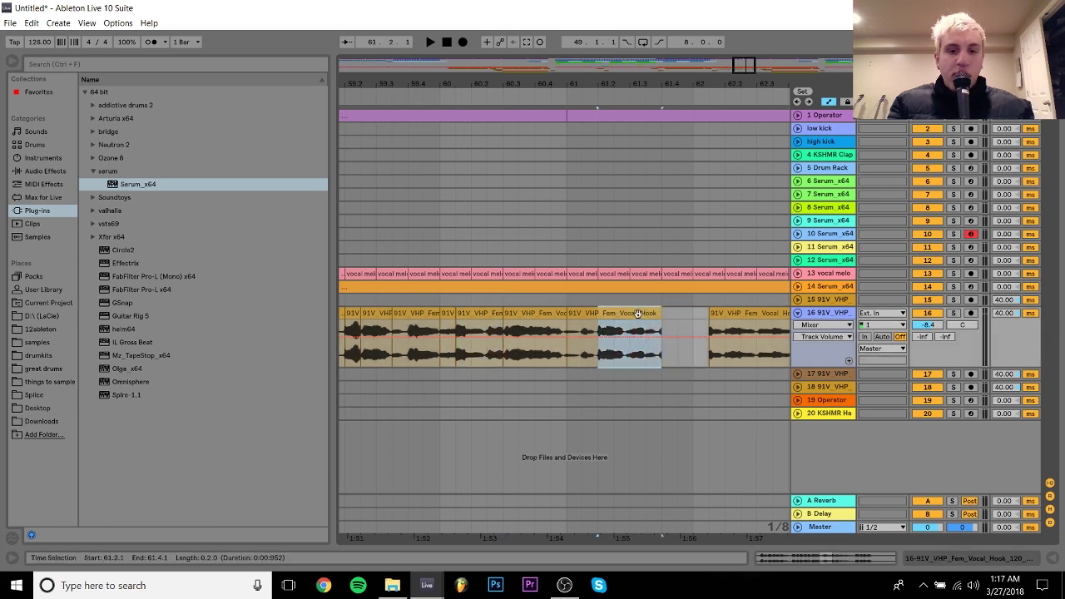
drag(638, 314, 556, 314)
Duplicate the chopped track 16 vocal from bars 57–61 to bar 61 and play it from bar 57
key(minus)
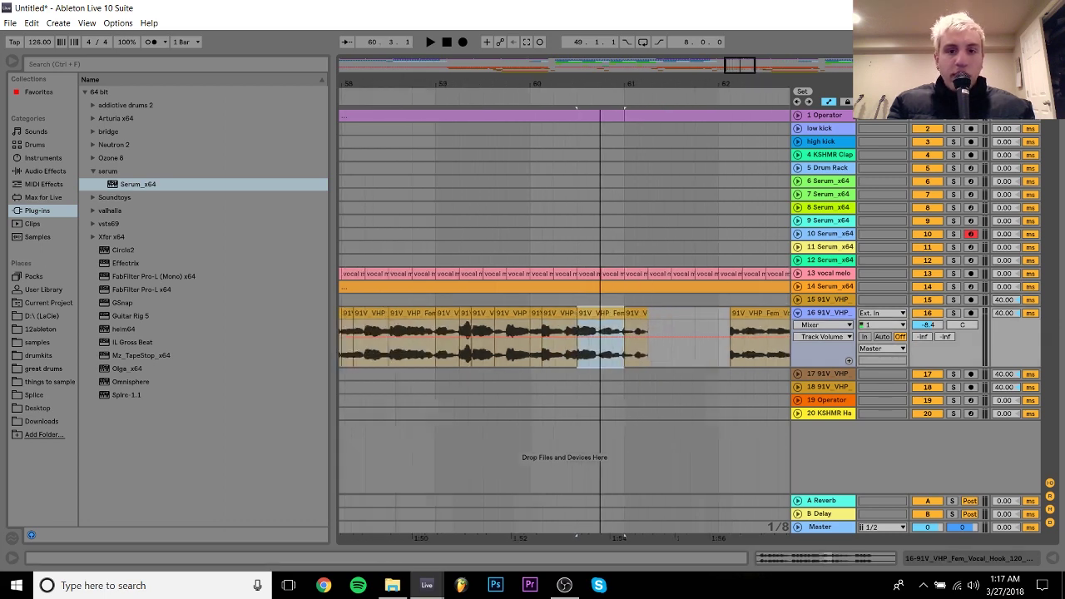
key(minus)
key(minus)
shift+click(485, 312)
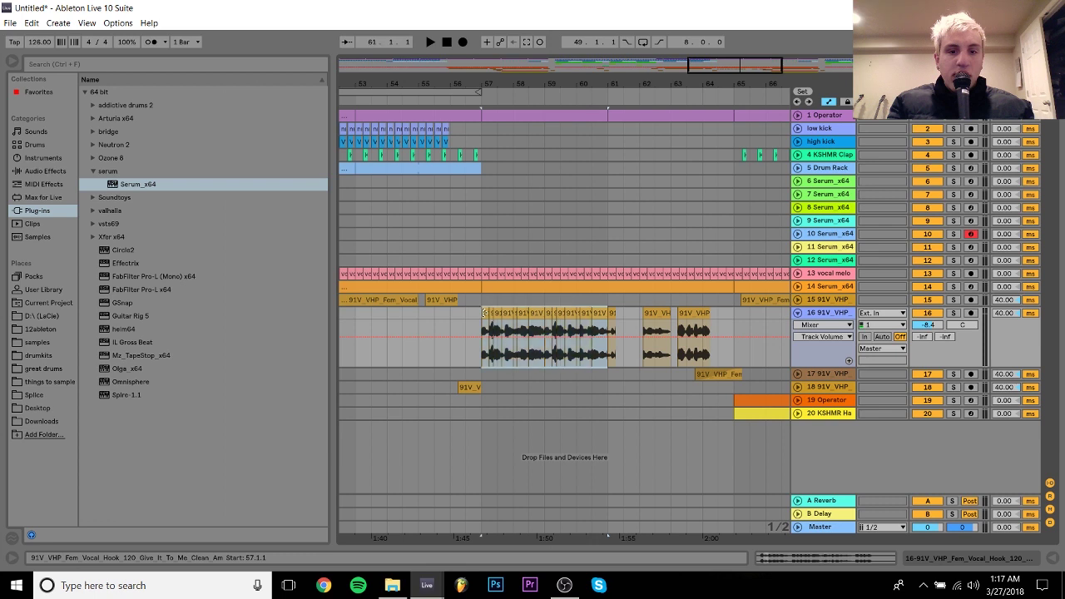
key(space)
key(ctrl+d)
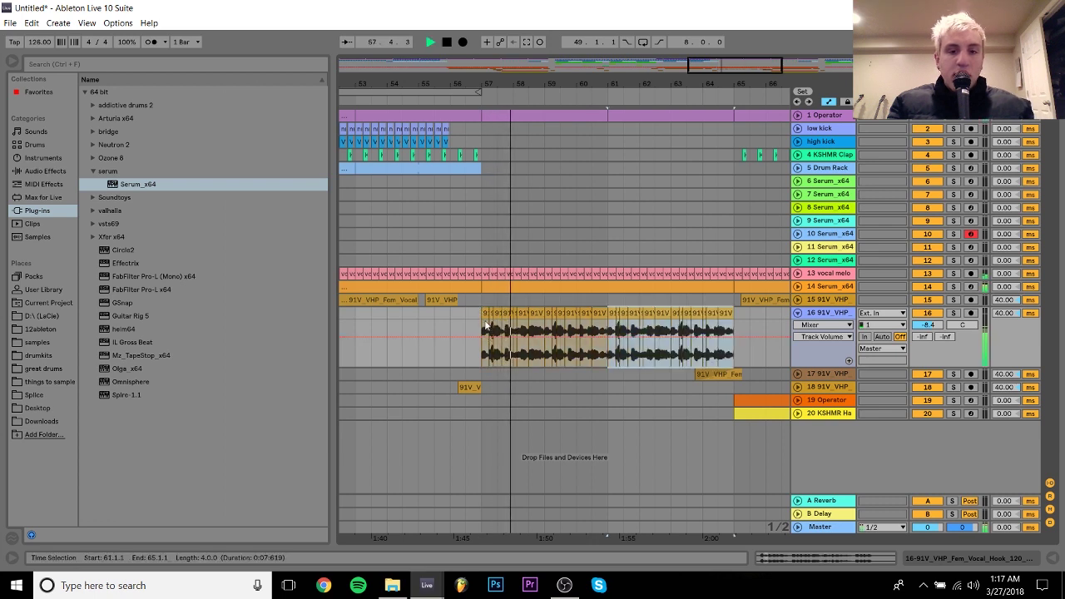
Transpose all track 16 vocal clips in bars 57–65 to 9 st and play the result
shift+click(487, 327)
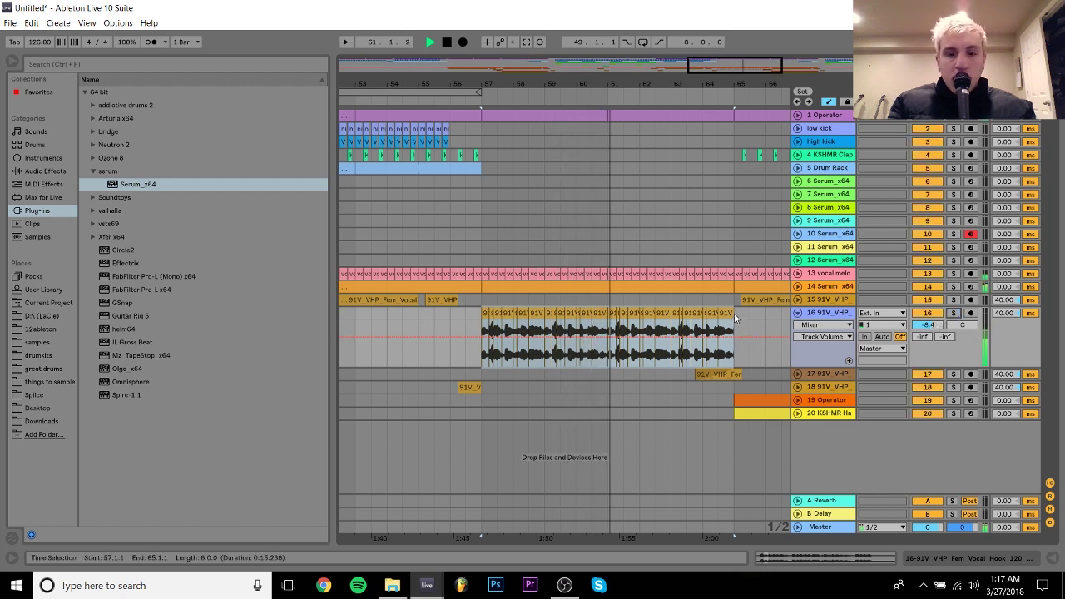
key(space)
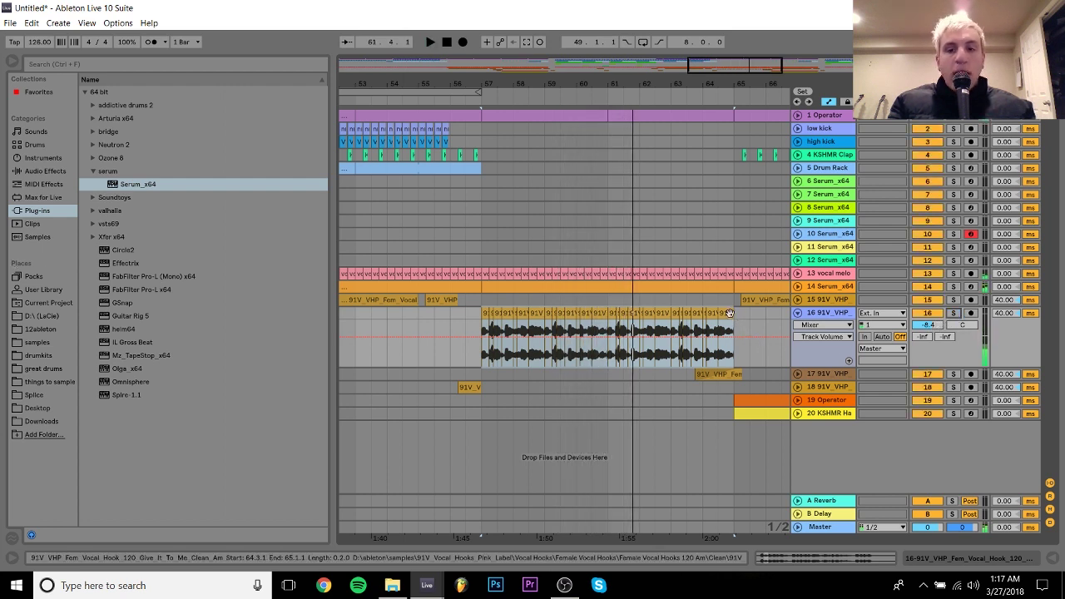
click(800, 559)
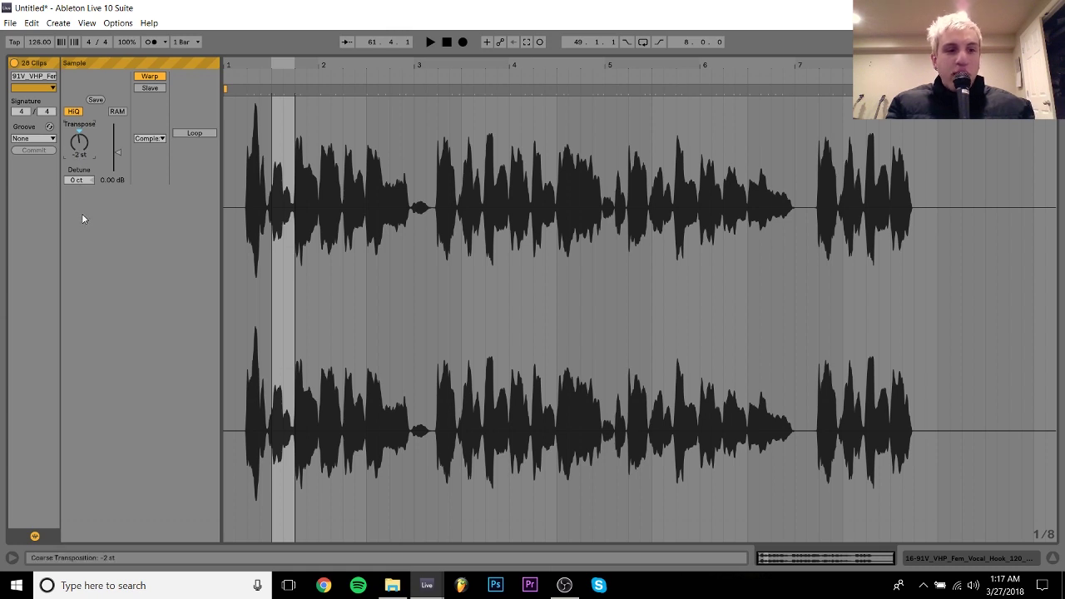
key(Up)
key(Up)
key(Up)
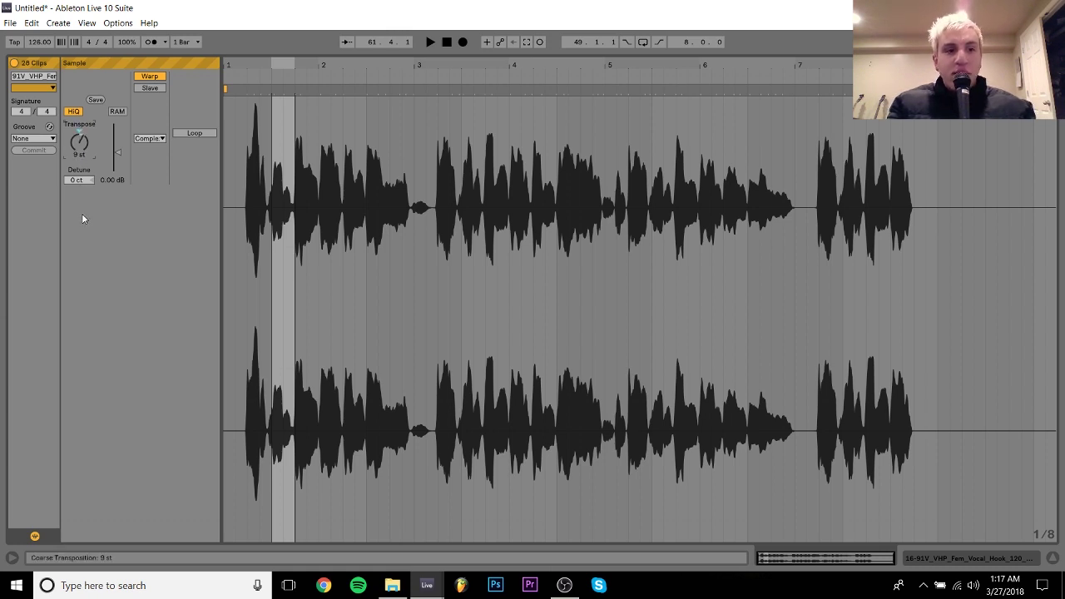
click(979, 556)
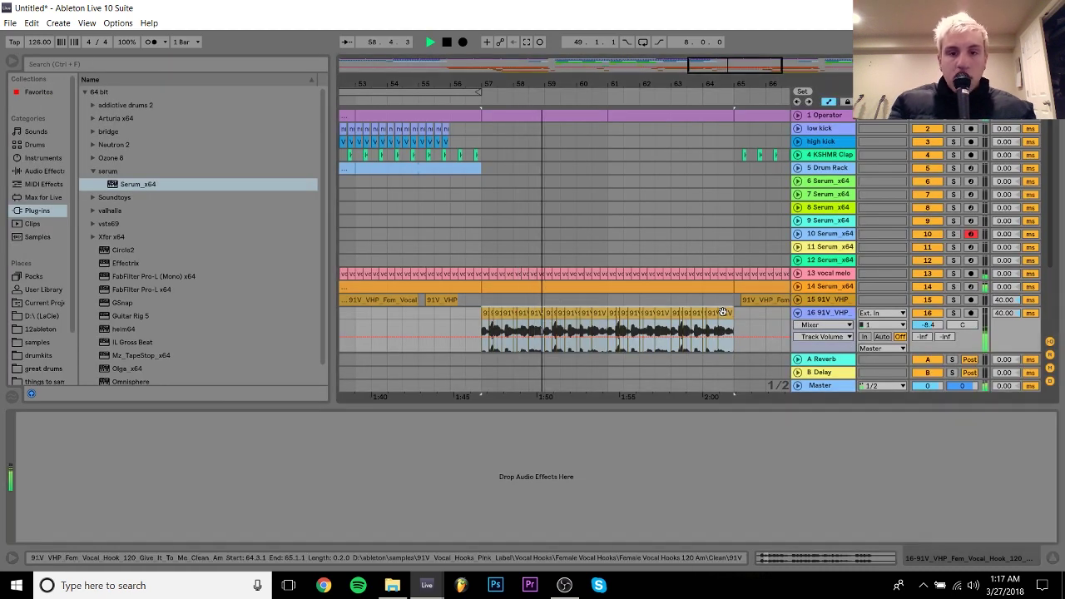
Set the warp mode of the track 16 vocal clips to Complex Pro and adjust their formants during playback
click(835, 559)
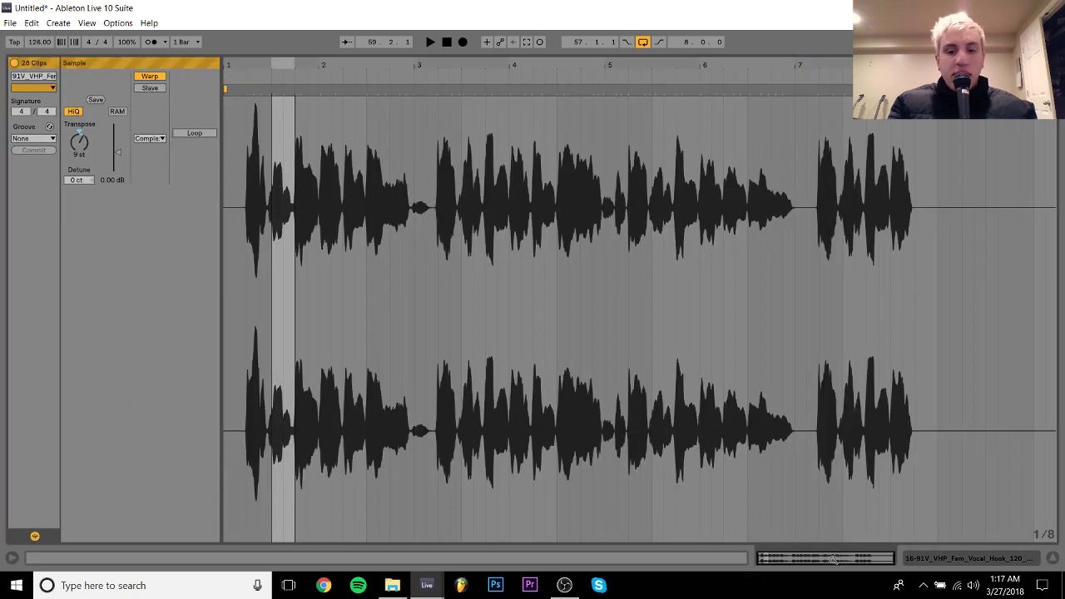
click(148, 138)
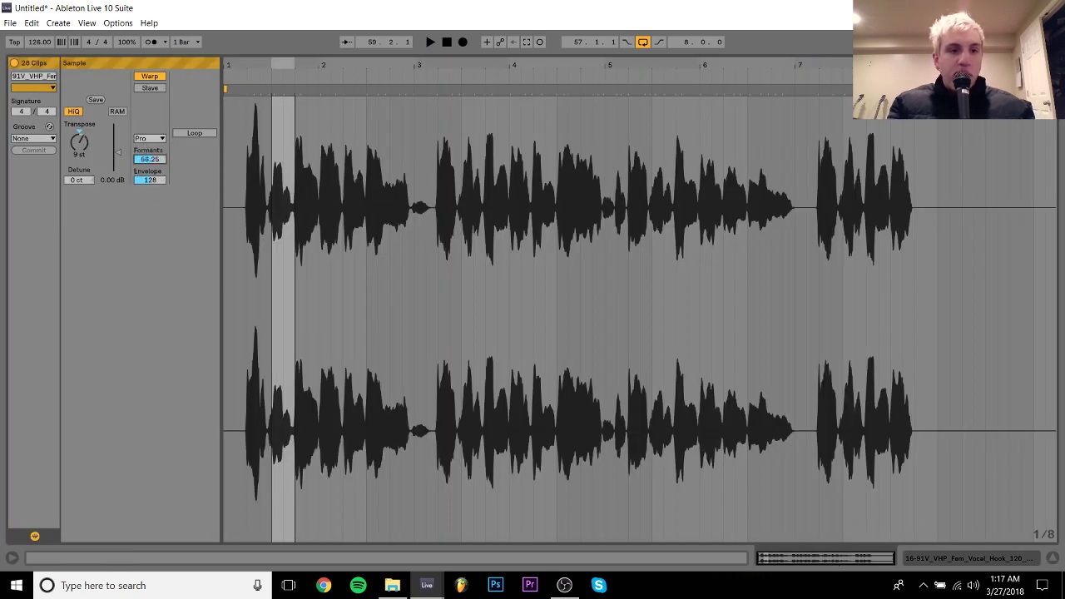
key(space)
drag(150, 159, 149, 156)
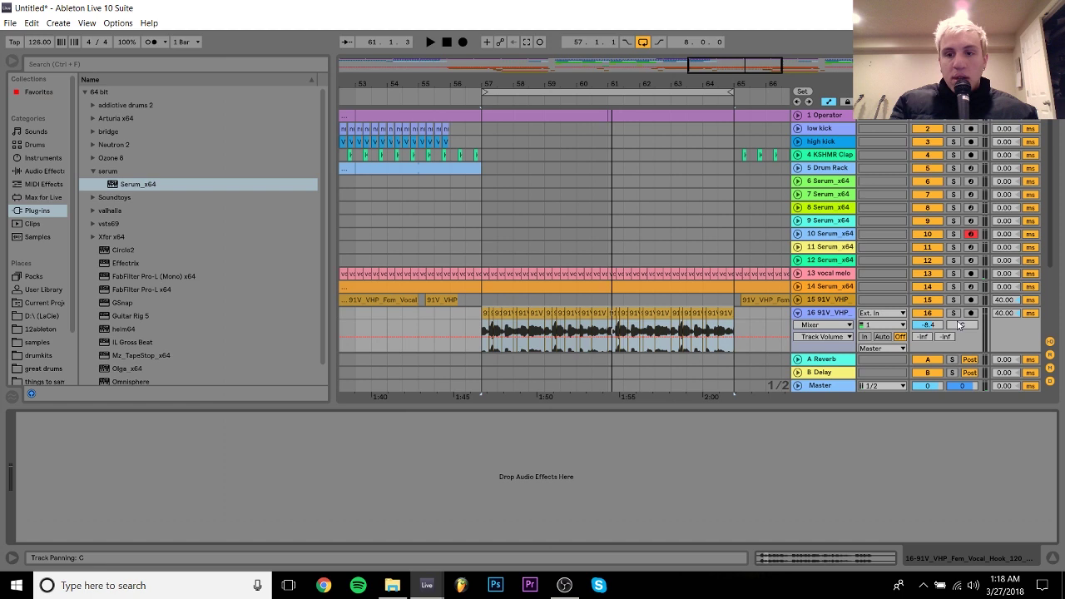
Solo track 16, copy the LFOTool_x64 effect from track 13 onto it, and play the vocal from bar 57
click(953, 313)
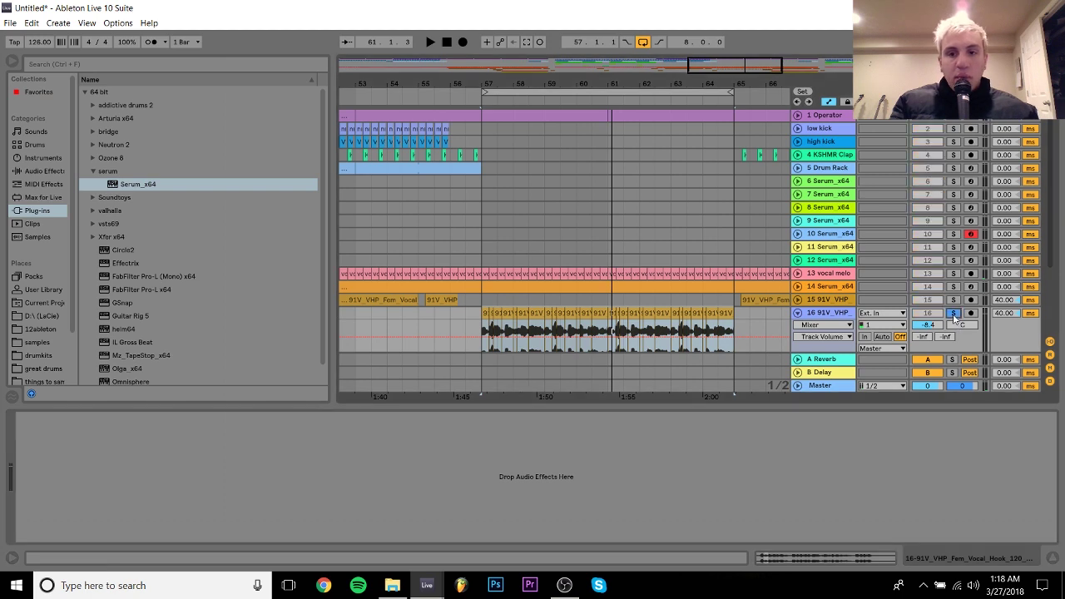
click(94, 170)
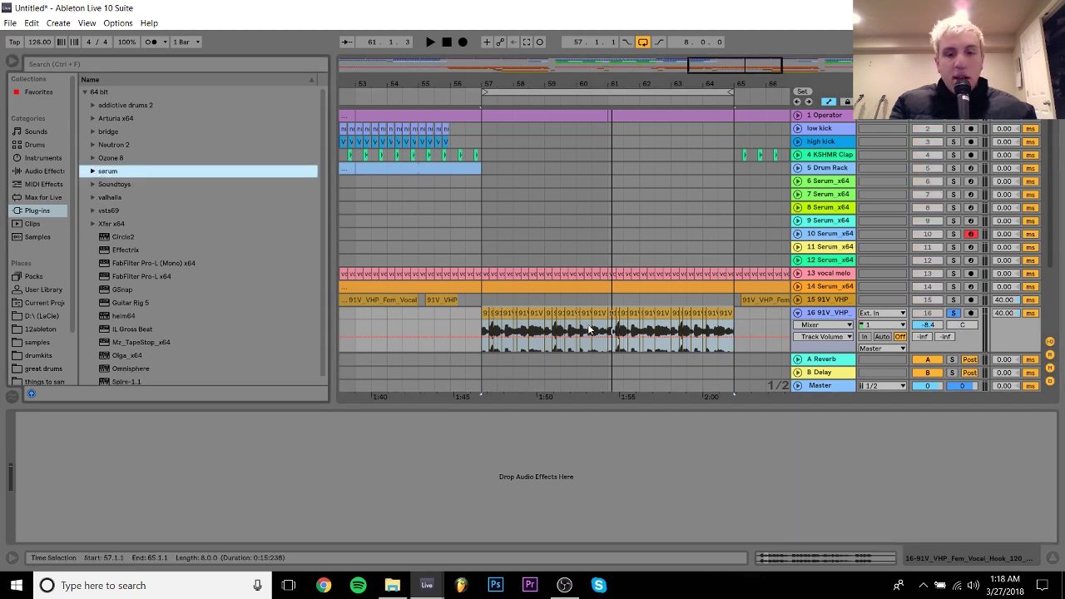
click(836, 274)
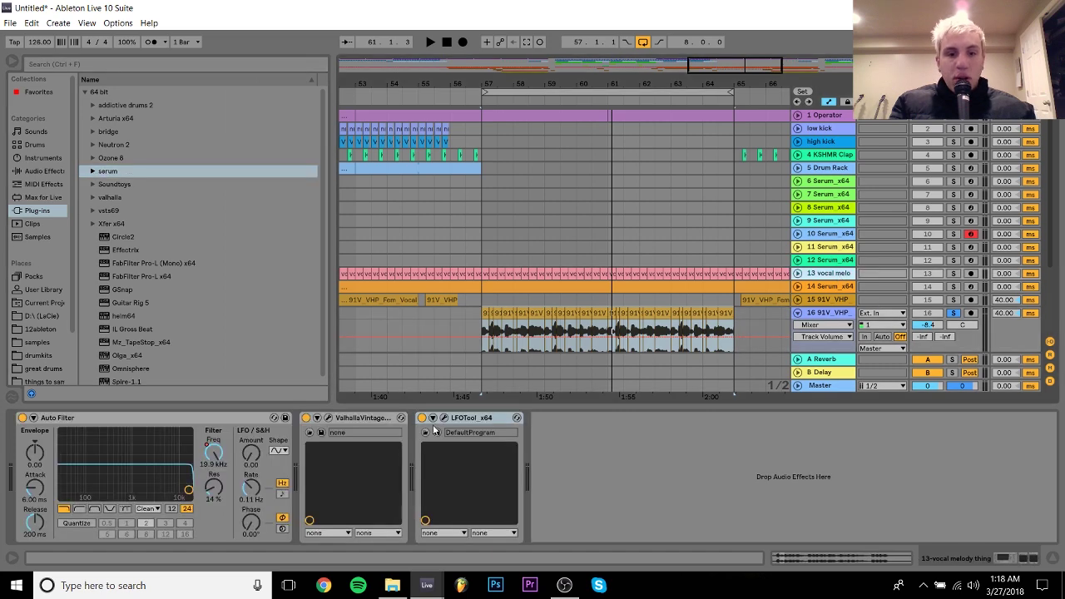
scroll(632, 332, down, 2)
click(663, 350)
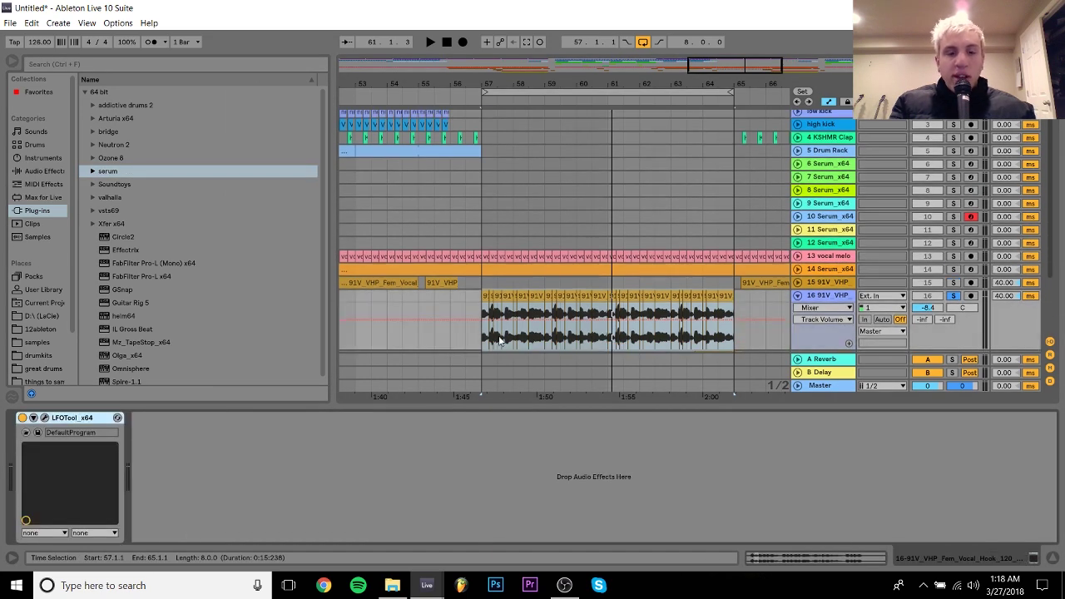
click(473, 345)
key(space)
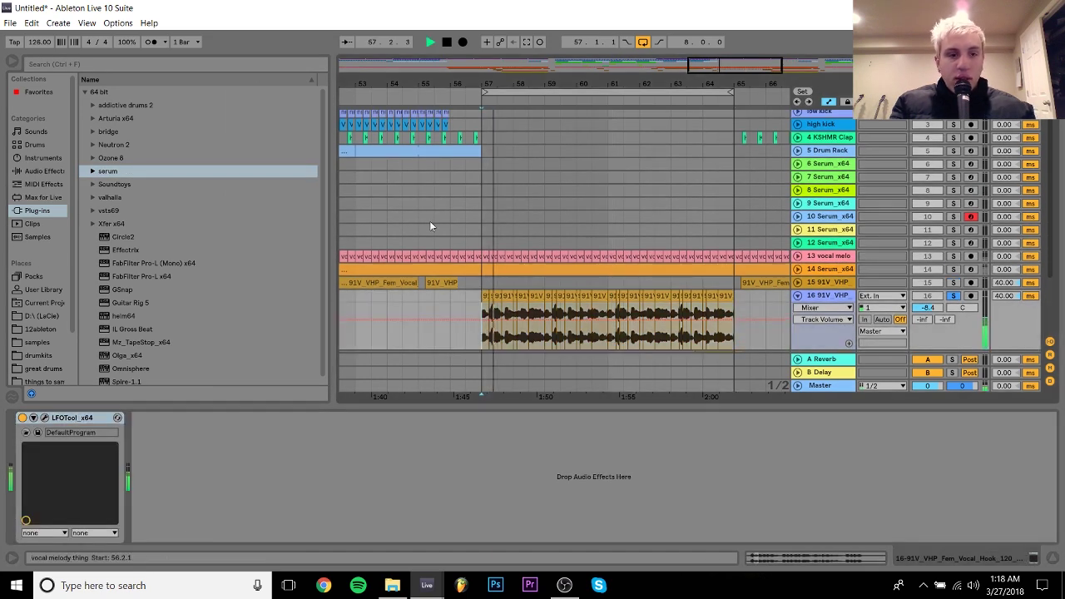
Add ValhallaVintageVerb before LFOTool on track 16 with a mix of 25.2 % and a decay of 1.78 s
click(109, 197)
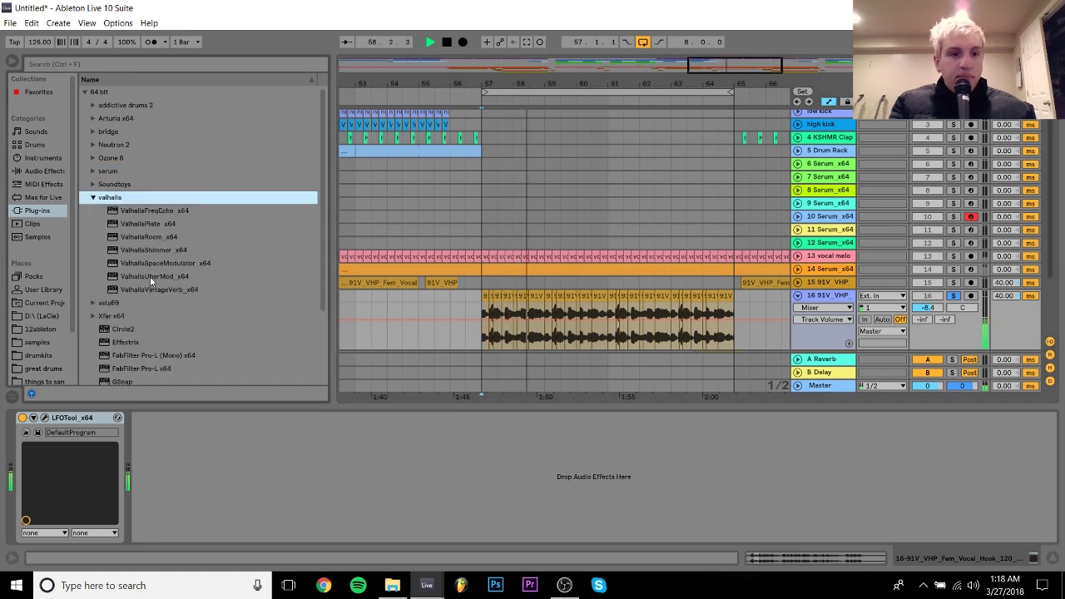
drag(154, 289, 25, 470)
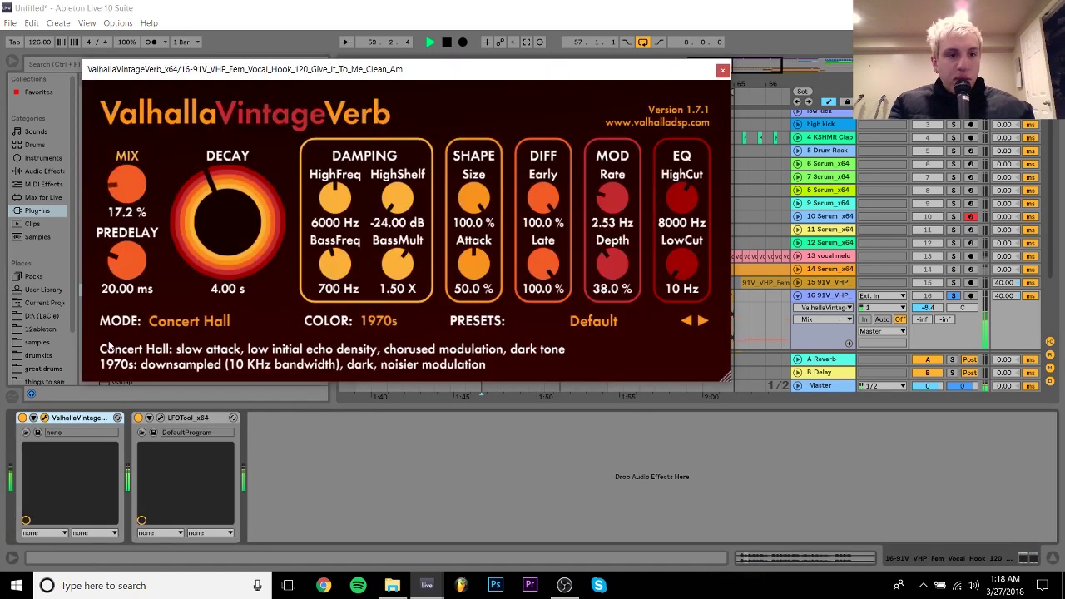
drag(236, 231, 234, 236)
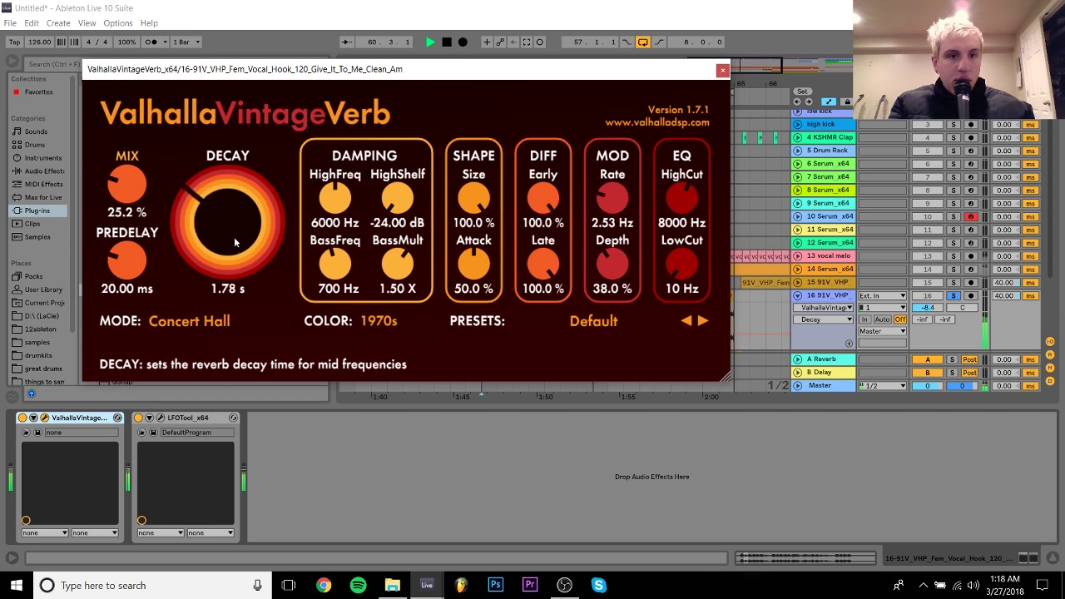
click(722, 71)
Copy the Auto-Tune effect from track 15 to the start of track 16's effect chain and play the vocal
click(829, 285)
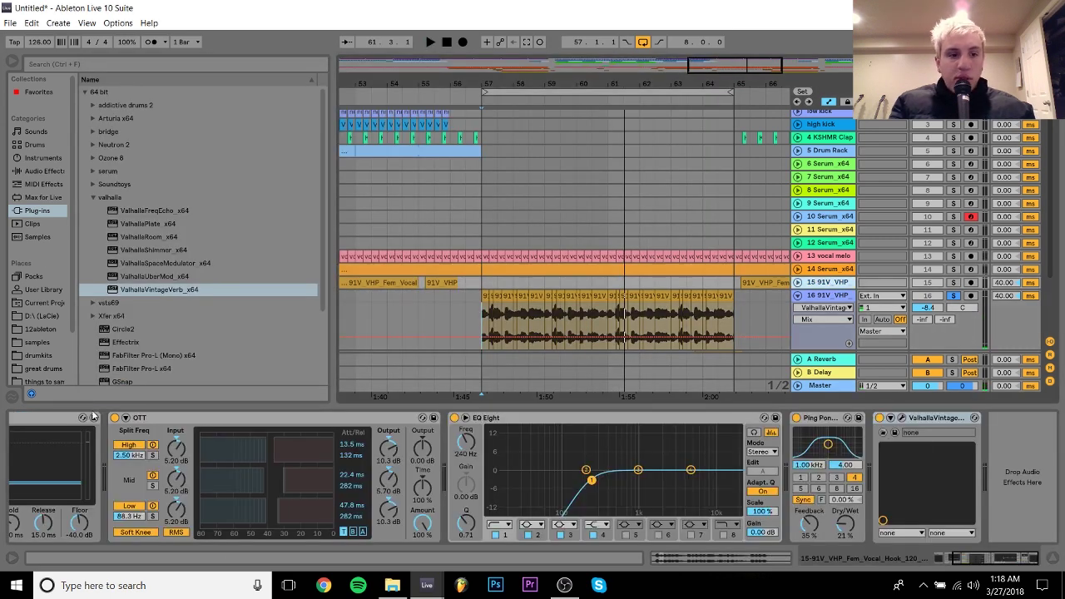
click(941, 559)
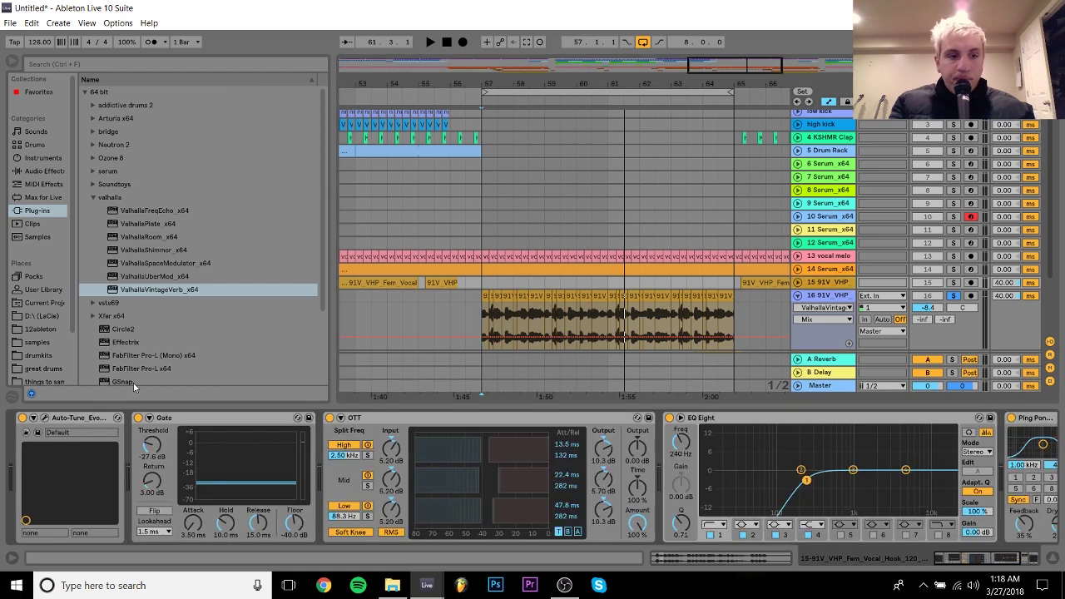
click(79, 421)
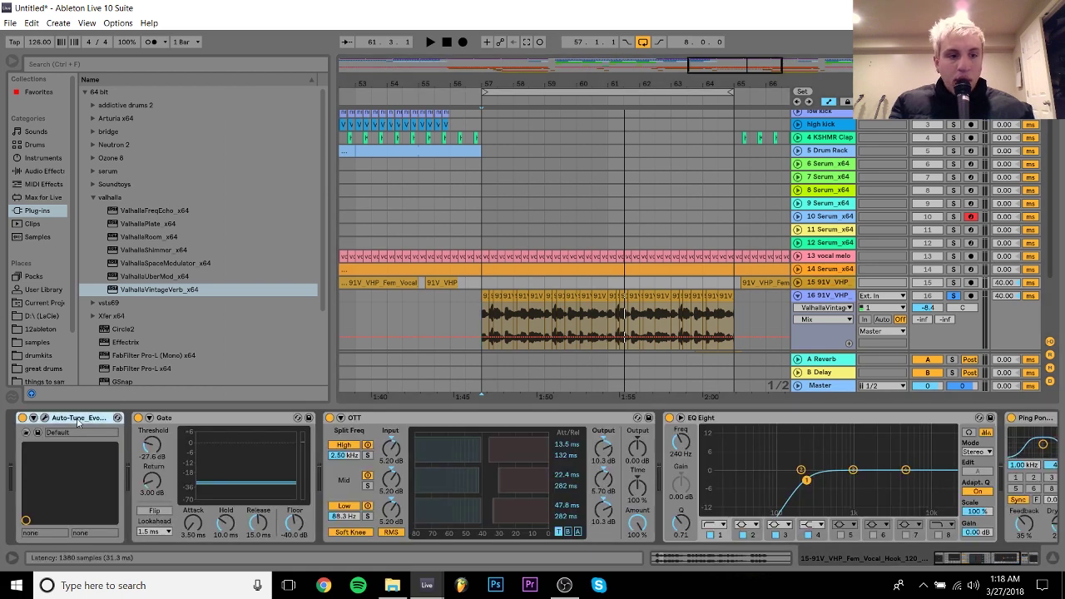
click(499, 327)
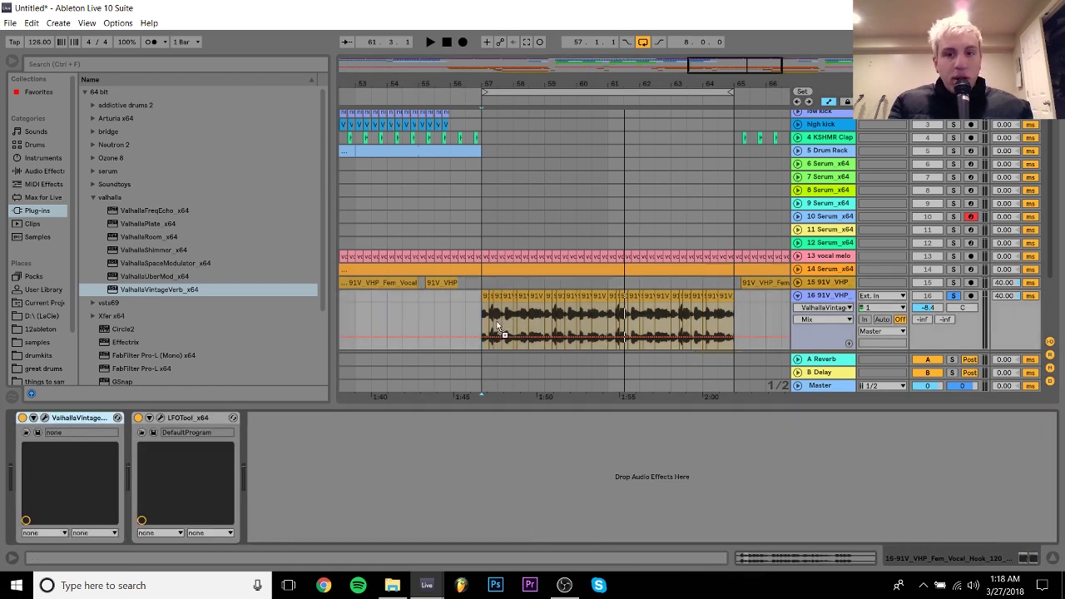
drag(198, 349, 48, 459)
key(space)
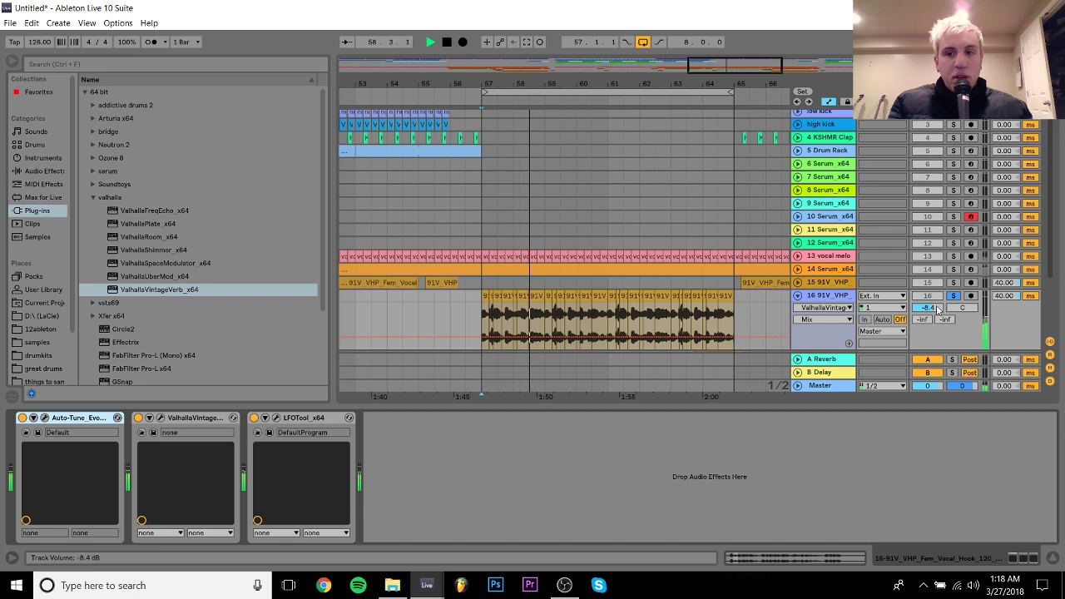
Set track 16's volume to -7.7 dB, unsolo it to hear it in the mix, and stop playback
drag(937, 309, 934, 305)
click(831, 297)
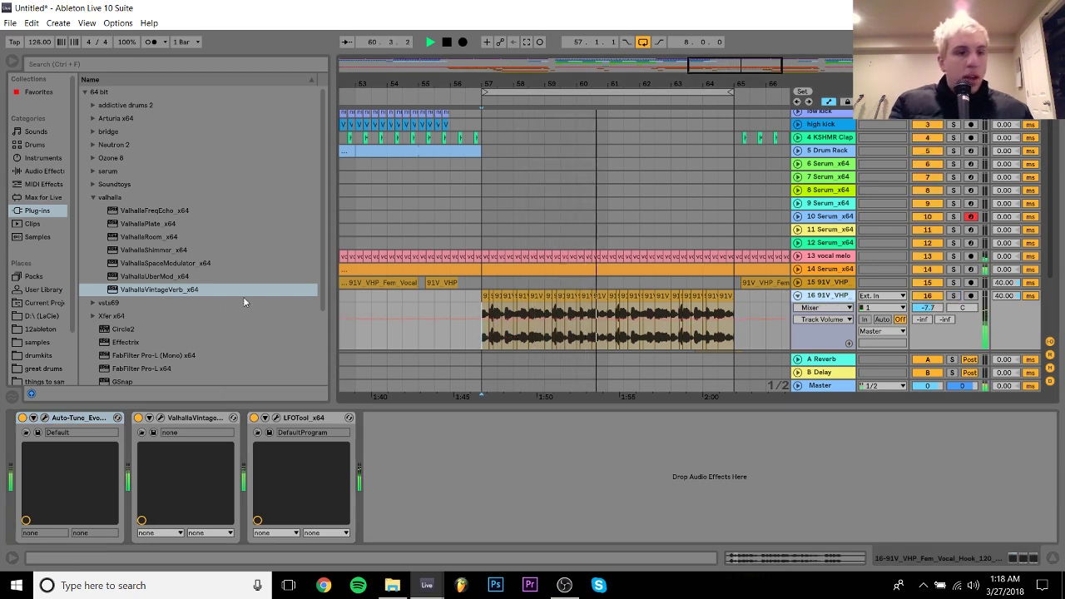
key(space)
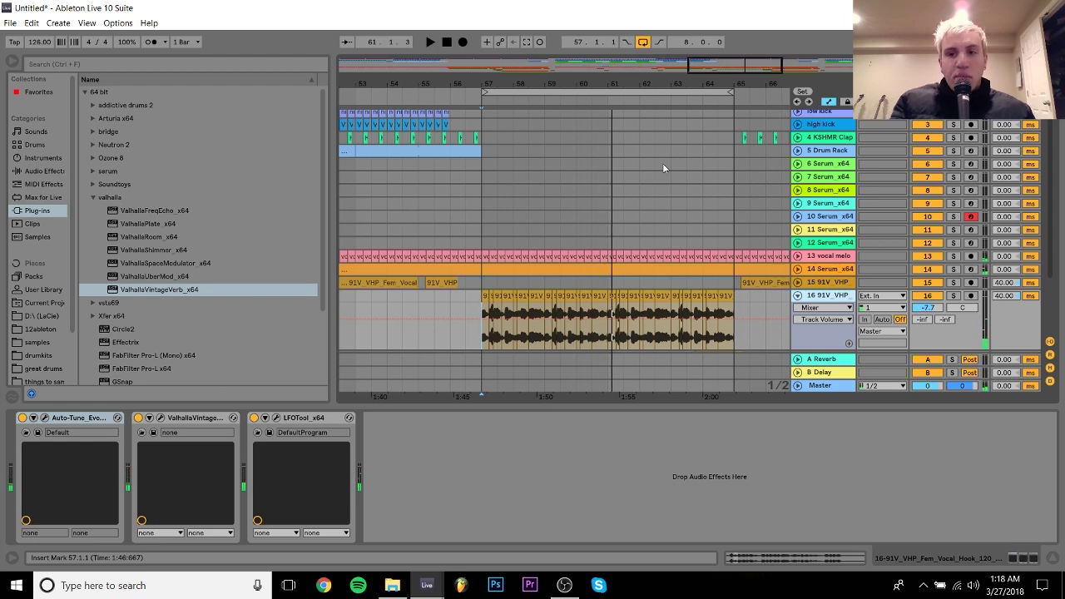
Solo track 1 Operator, play it from bar 57 and examine its effect chain, then return to track 16
scroll(612, 316, up, 1)
click(953, 115)
key(space)
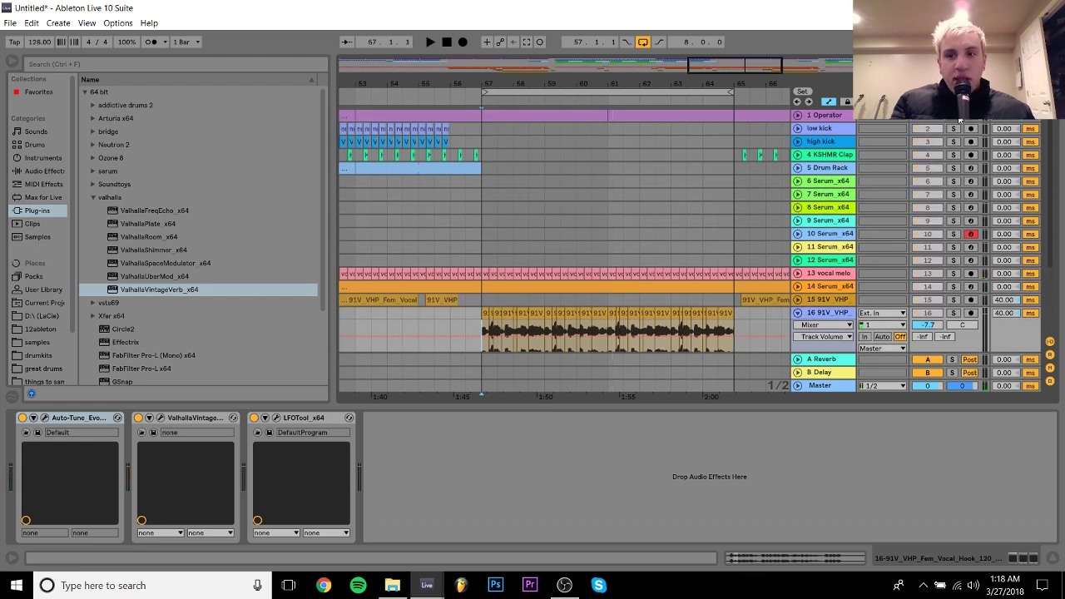
click(816, 115)
key(space)
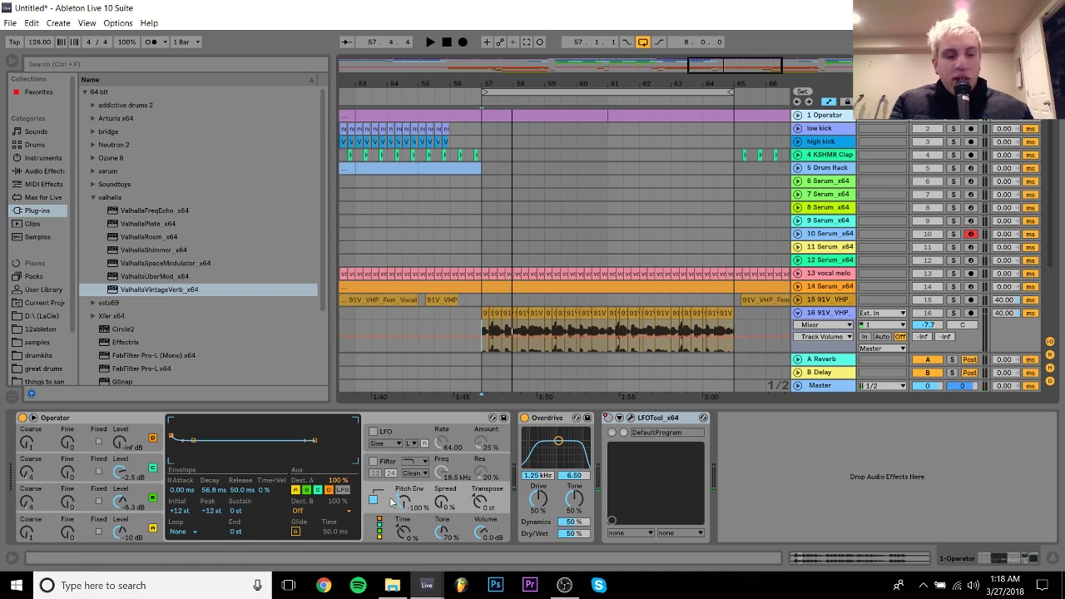
click(832, 312)
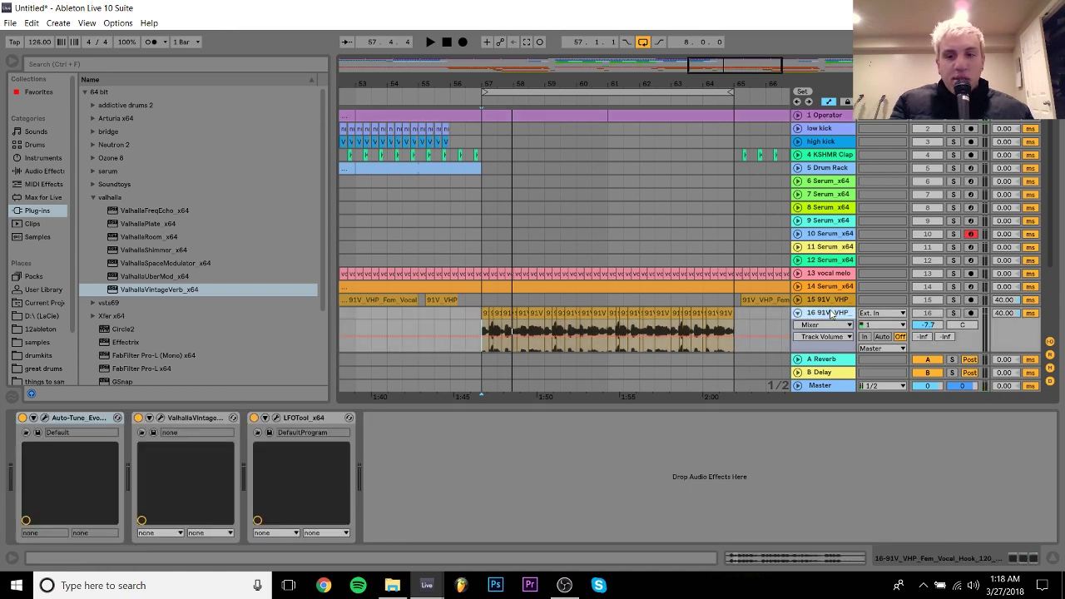
Solo track 16, play its vocal from bar 57, and open the audio effects library
click(953, 313)
key(space)
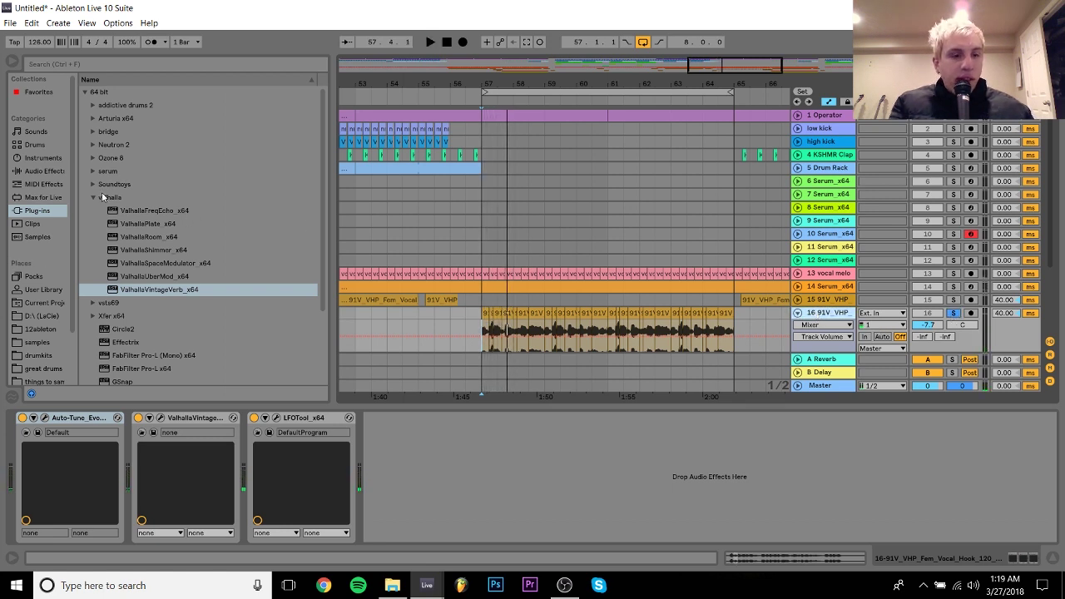
click(42, 171)
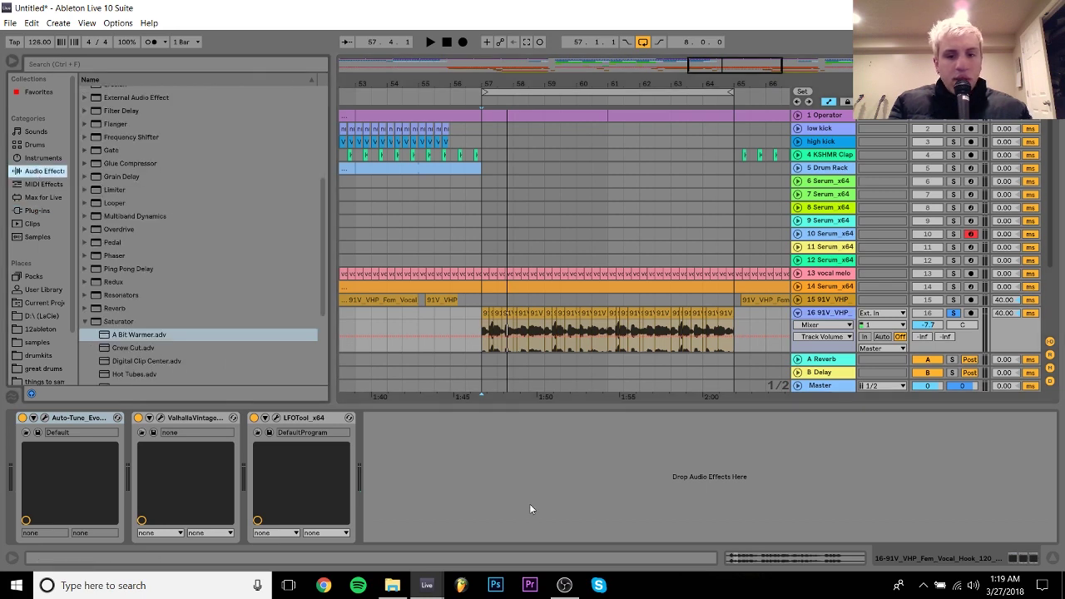
Switch to OBS to check the recording and audio levels, and return to the Ableton Live arrangement
click(562, 585)
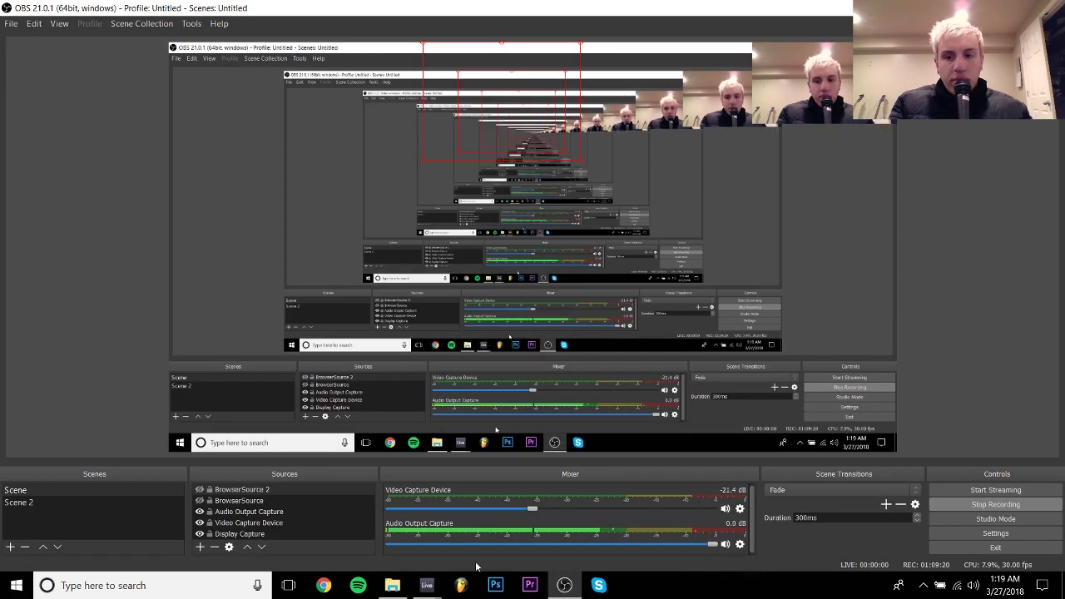
mouse_move(429, 586)
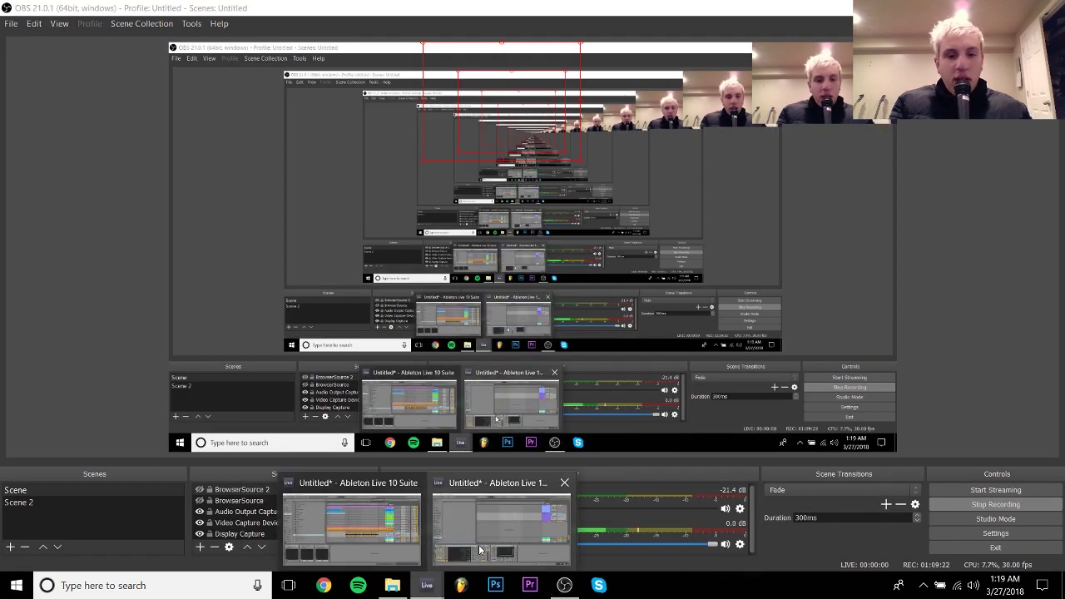
click(376, 532)
Insert Overdrive between Auto-Tune and ValhallaVintageVerb on track 16 and set its Dry/Wet to 100 % during playback
click(121, 229)
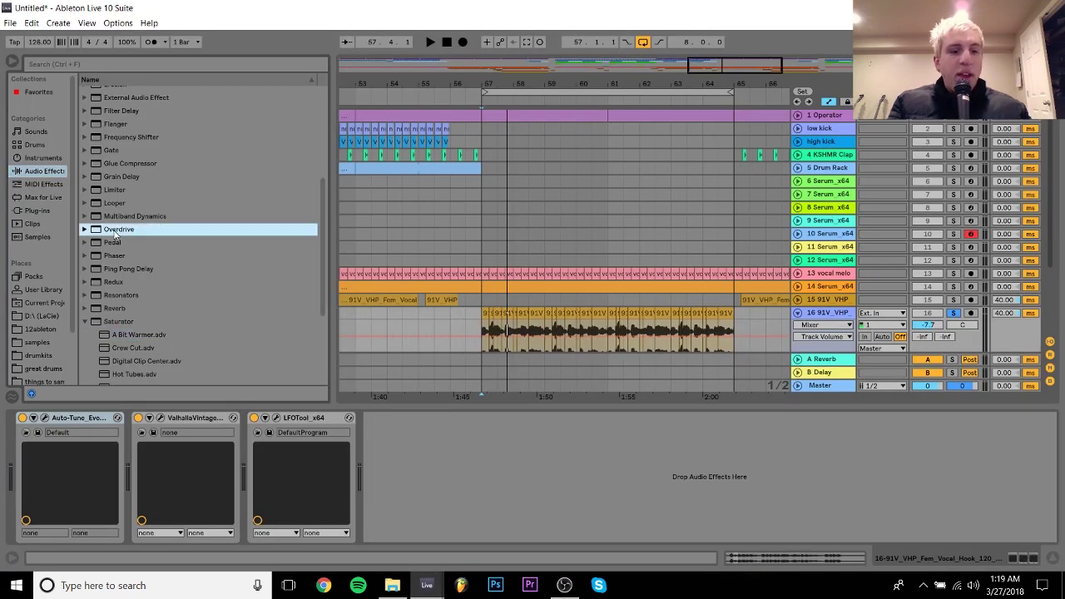
key(space)
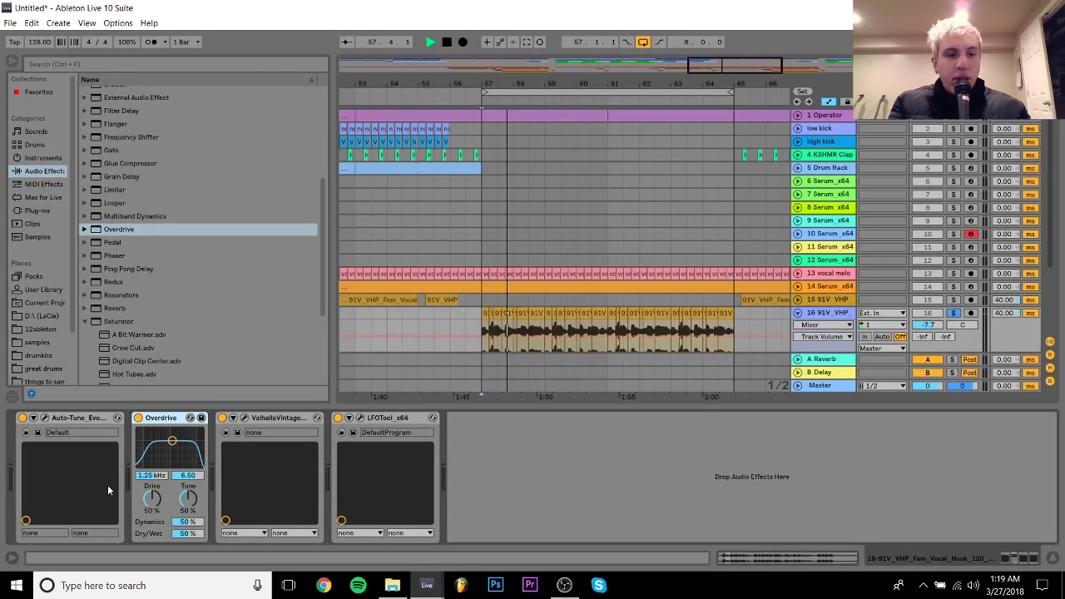
drag(190, 533, 189, 491)
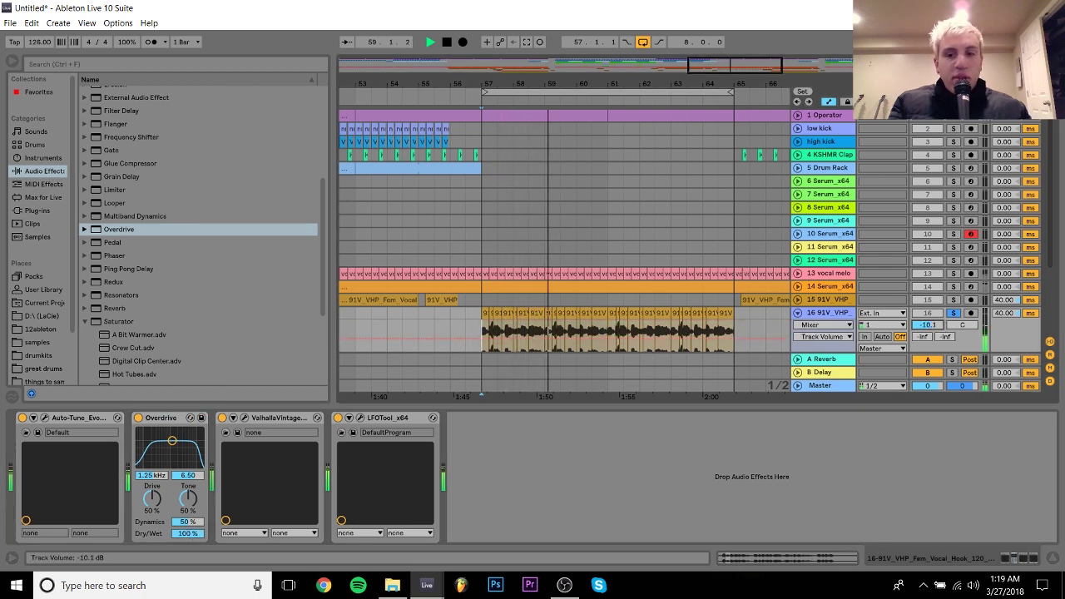
Lower track 16's volume to -11.0 dB while playing the full mix, fold the track, and turn off the arrangement loop
drag(930, 325, 930, 352)
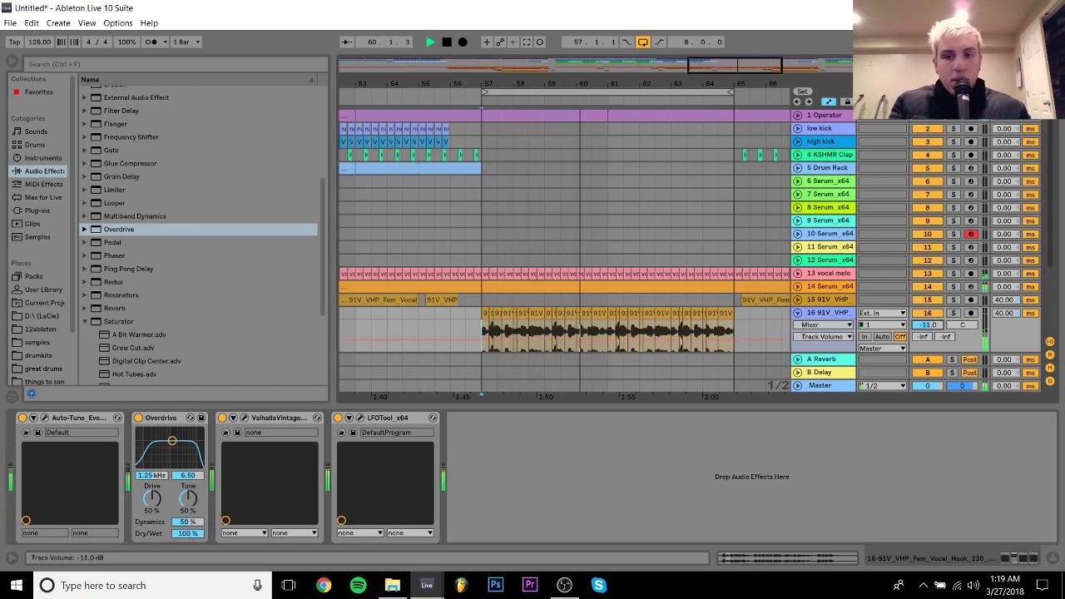
click(798, 314)
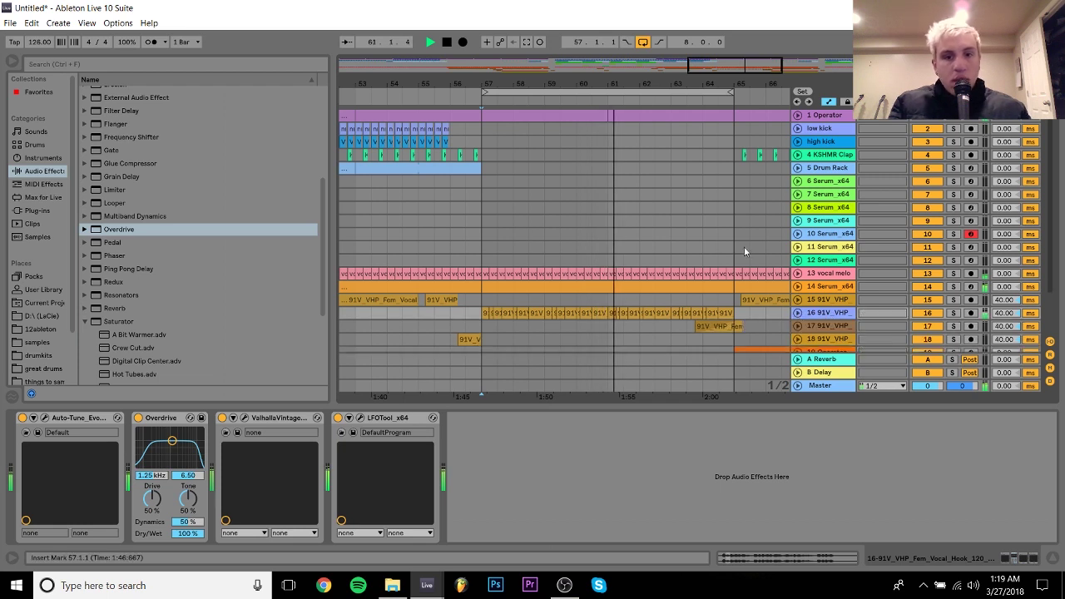
click(643, 42)
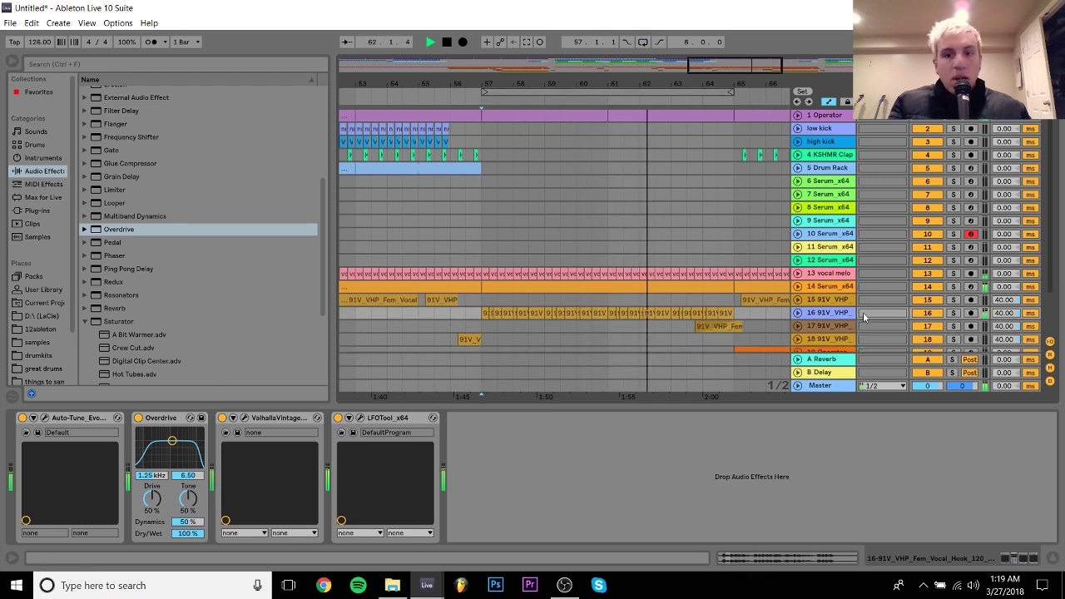
click(798, 313)
drag(936, 333, 935, 343)
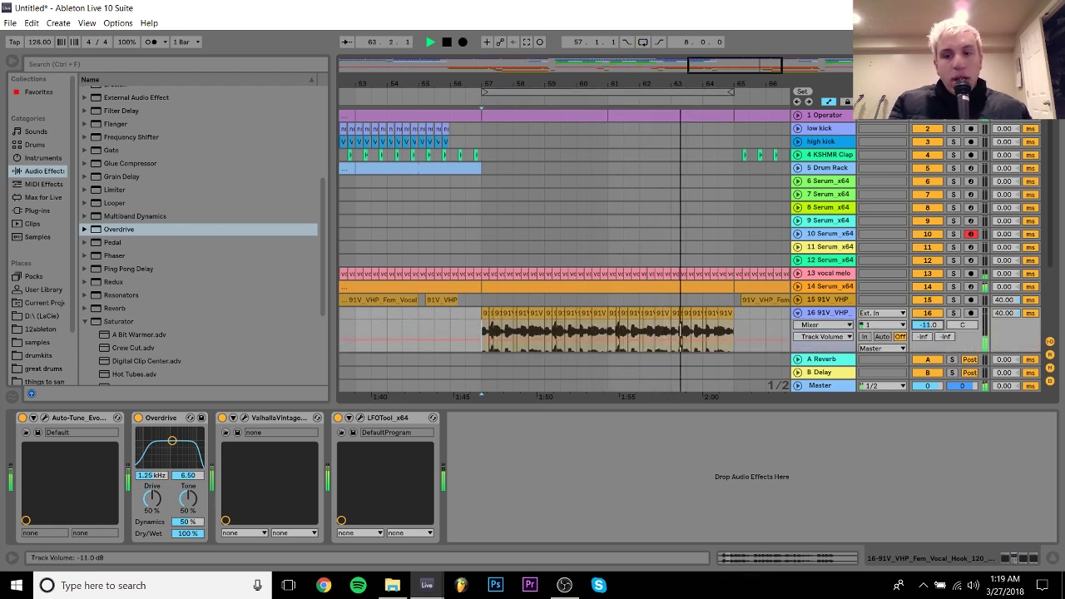
click(797, 313)
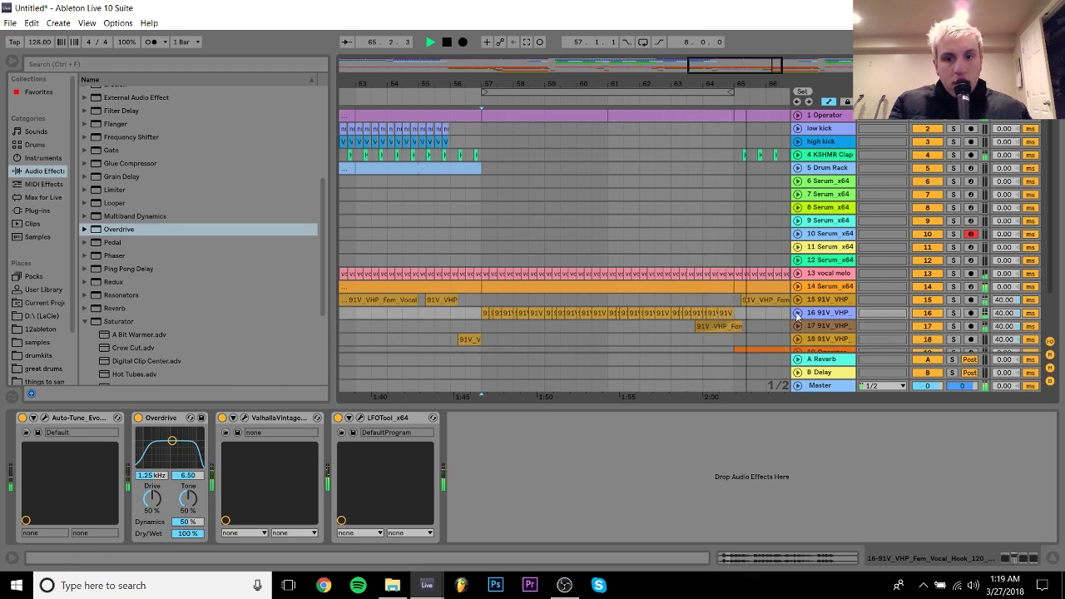
key(space)
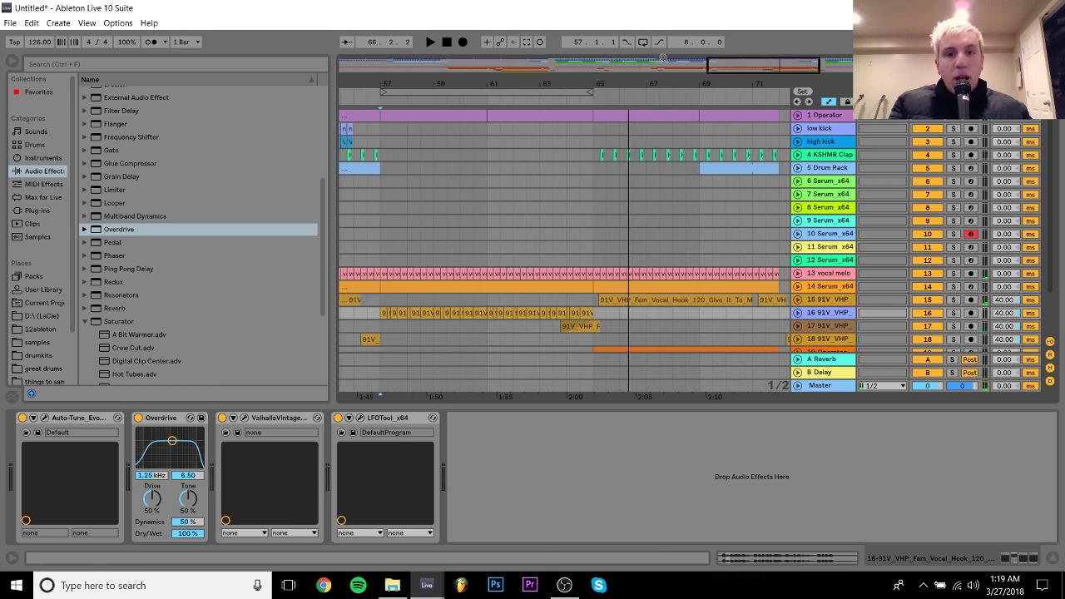
Hide the device view and move everything from bar 73 onward on all tracks to bar 77
drag(663, 58, 502, 75)
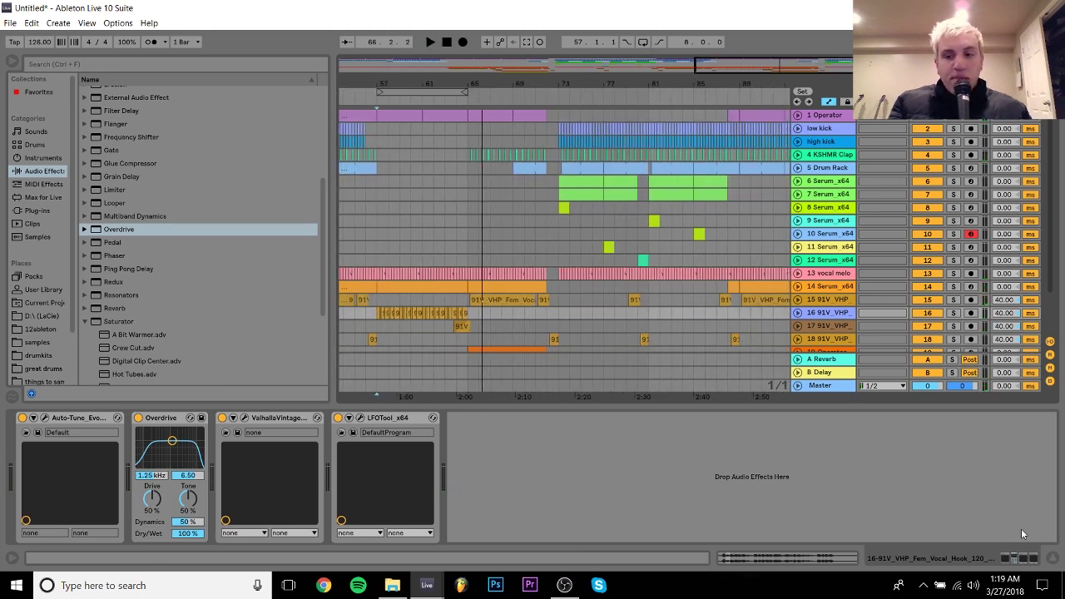
click(1051, 561)
drag(568, 404, 708, 133)
click(558, 115)
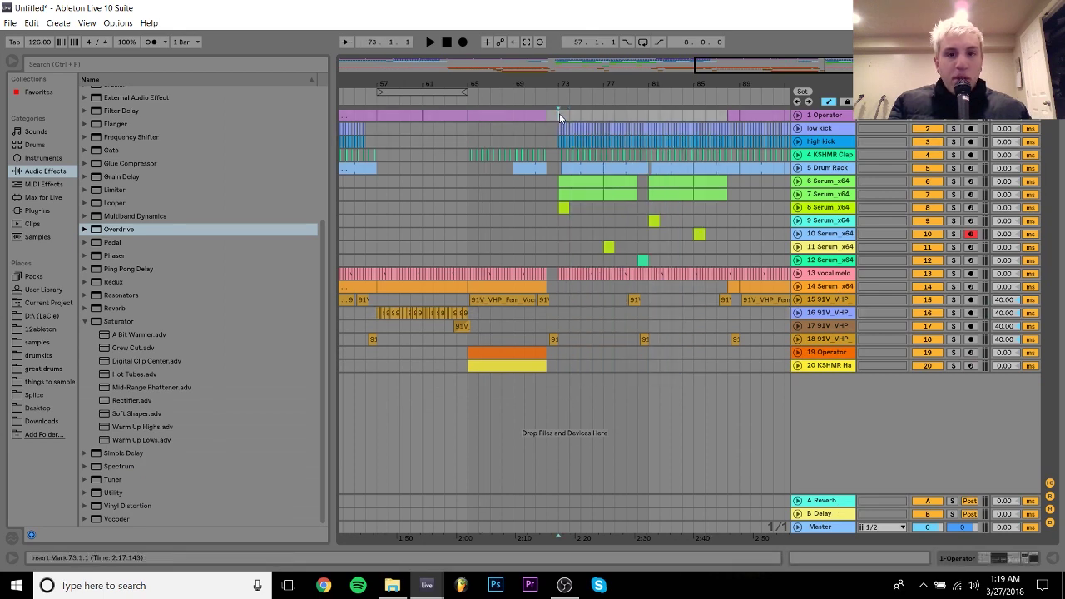
drag(561, 83, 770, 370)
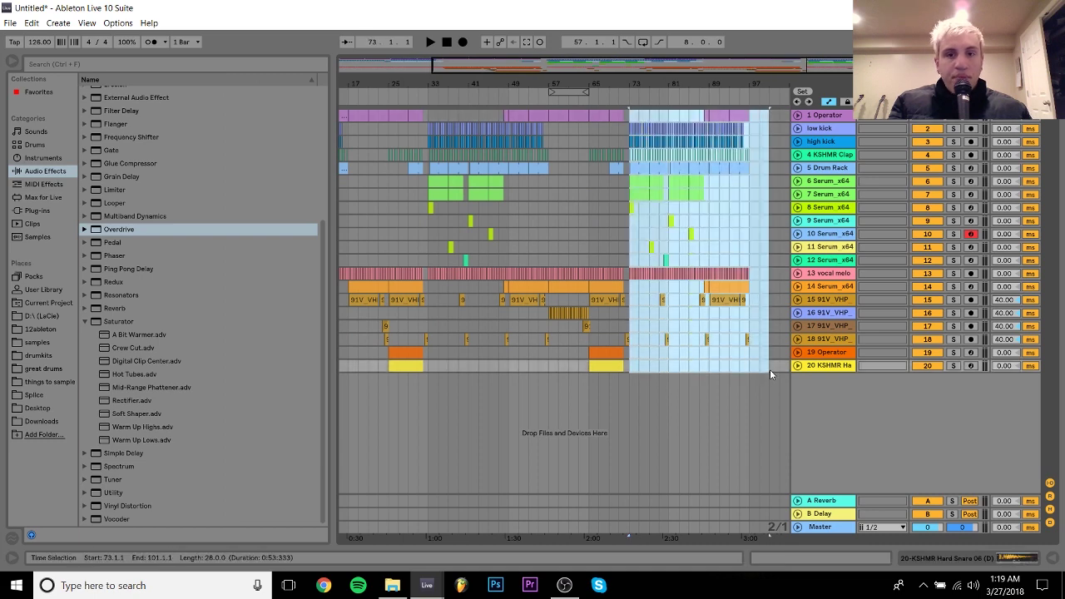
drag(637, 84, 581, 93)
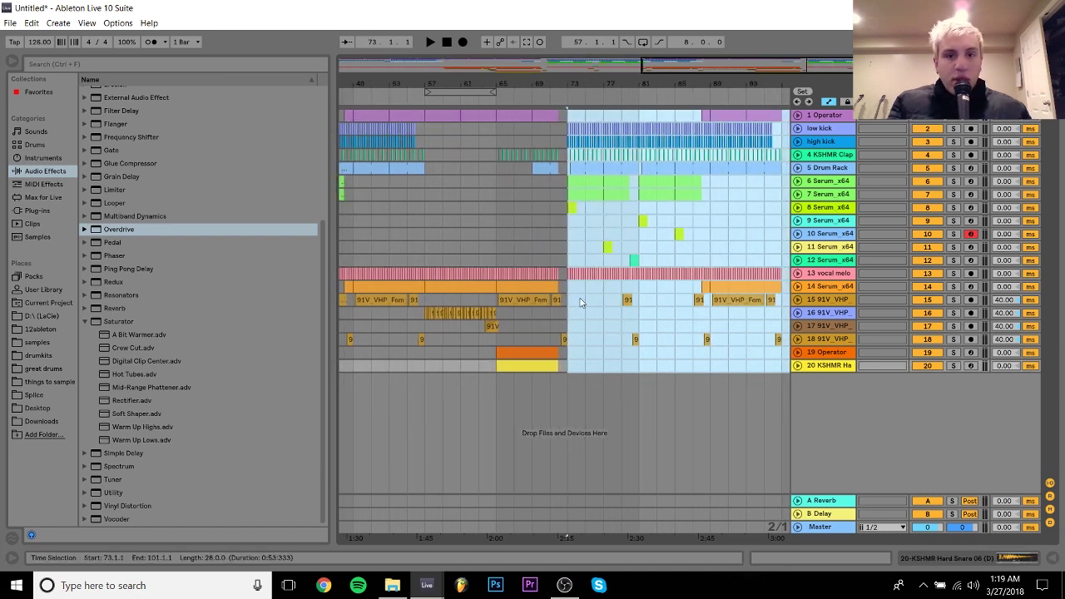
drag(583, 274, 619, 275)
Move bars 69–73 of tracks 1 through 13 to bar 73 and play the result briefly
click(541, 121)
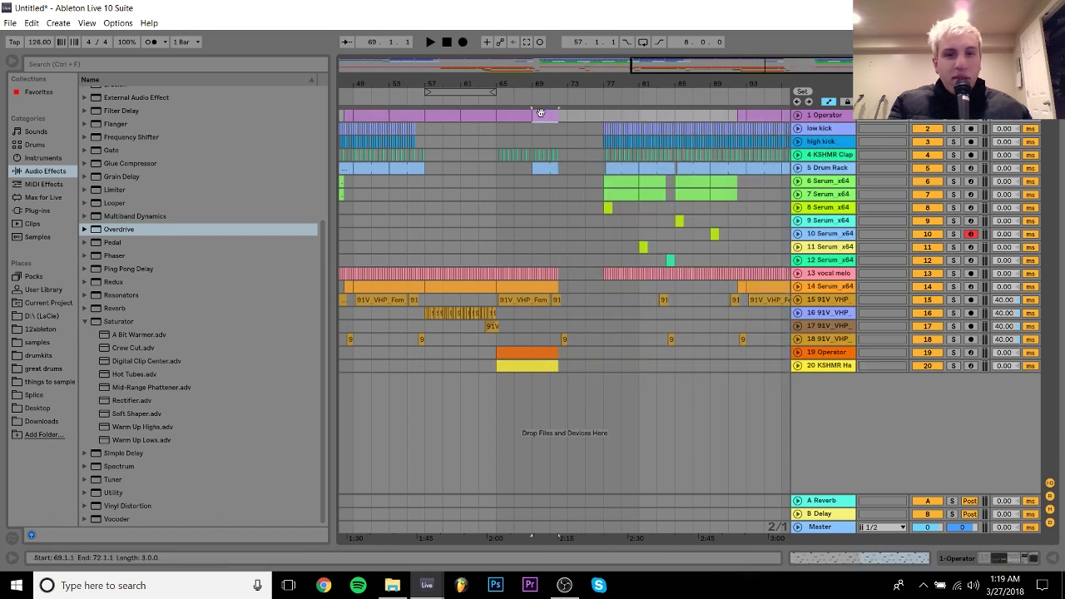
shift+click(570, 339)
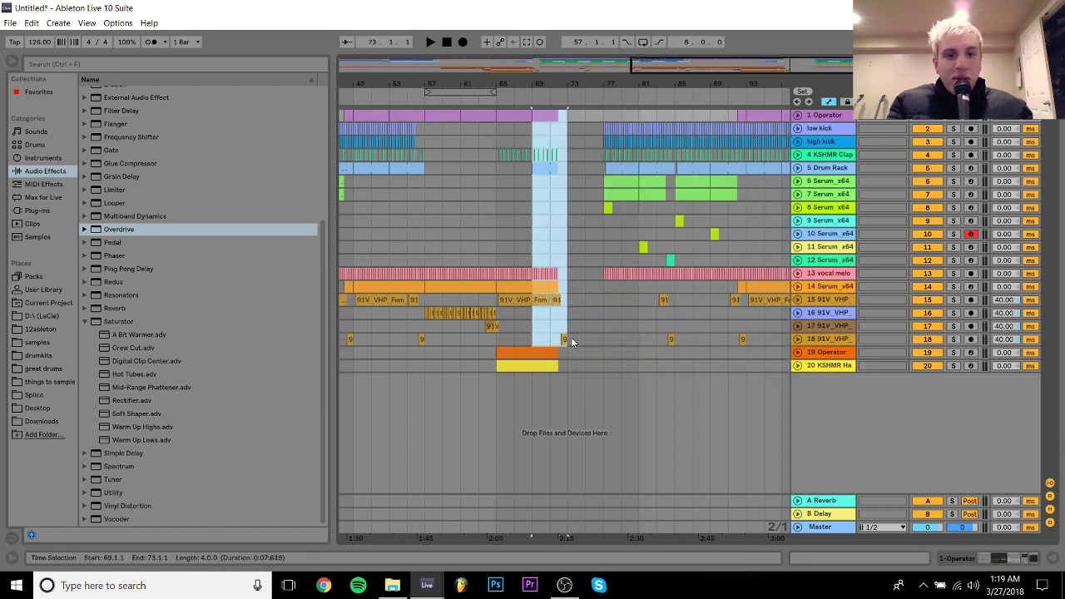
shift+click(565, 250)
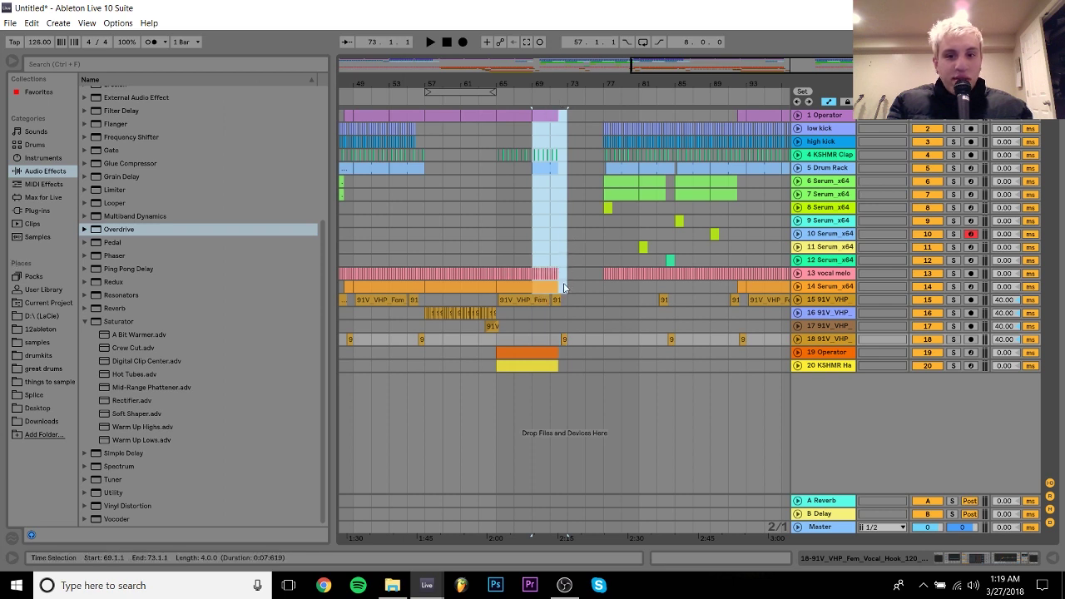
click(548, 289)
shift+click(564, 275)
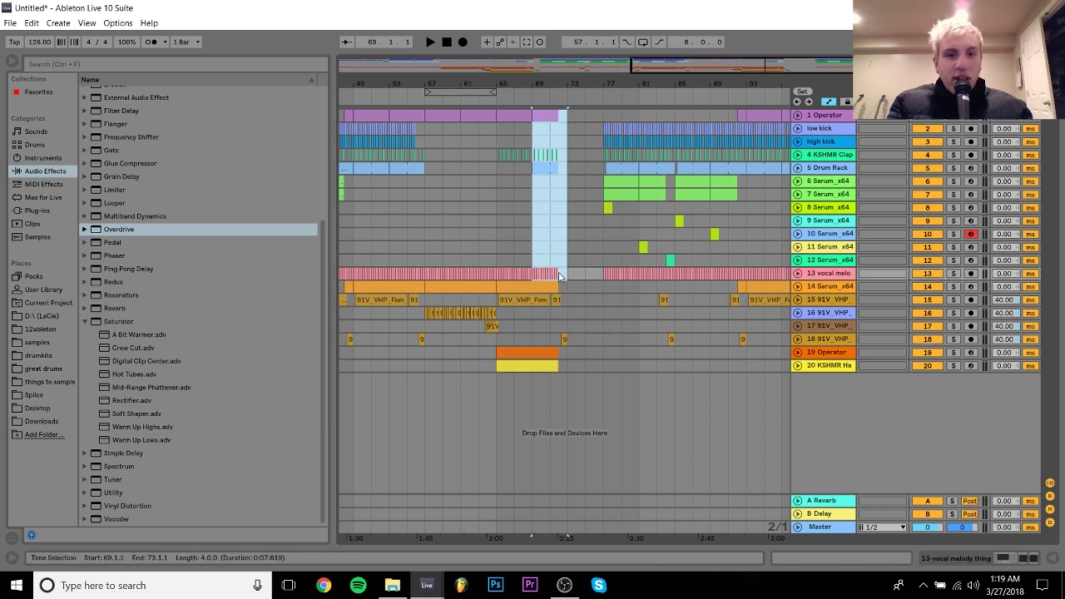
drag(545, 110, 590, 118)
key(space)
key(space)
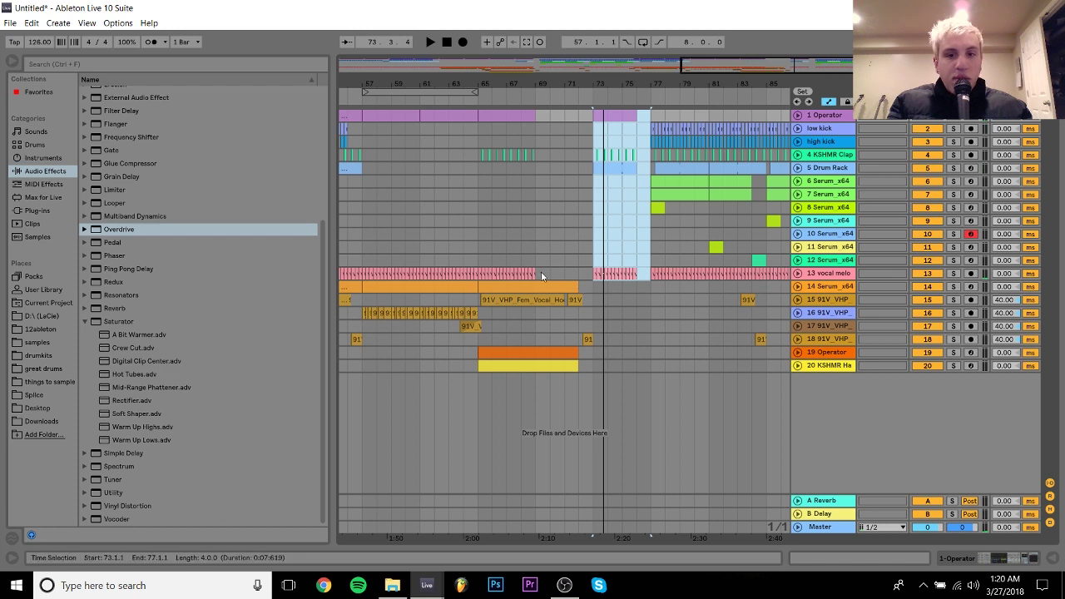
Duplicate the track 13 vocal melody from bars 65–69 to bar 69, and extend the track 14 Serum clip to bar 73 and duplicate it
drag(536, 263, 479, 266)
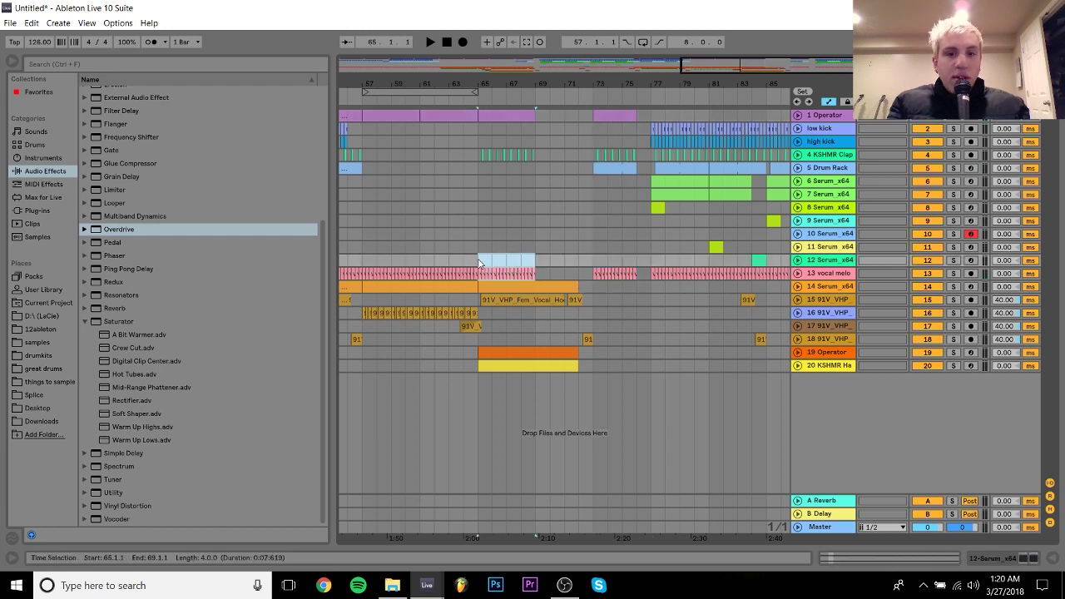
key(ctrl+d)
drag(574, 288, 594, 286)
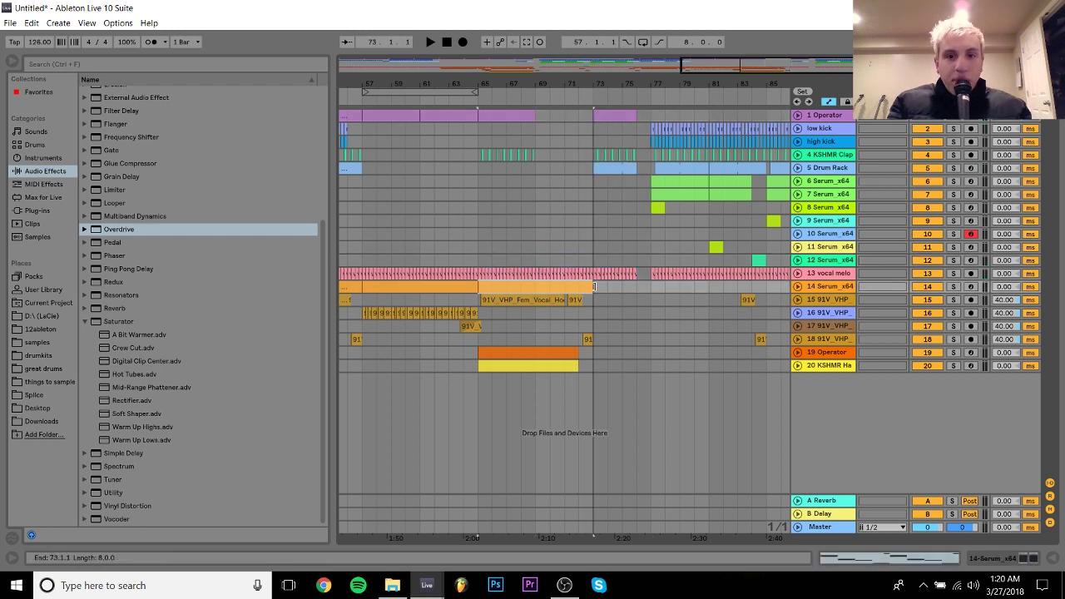
key(ctrl+d)
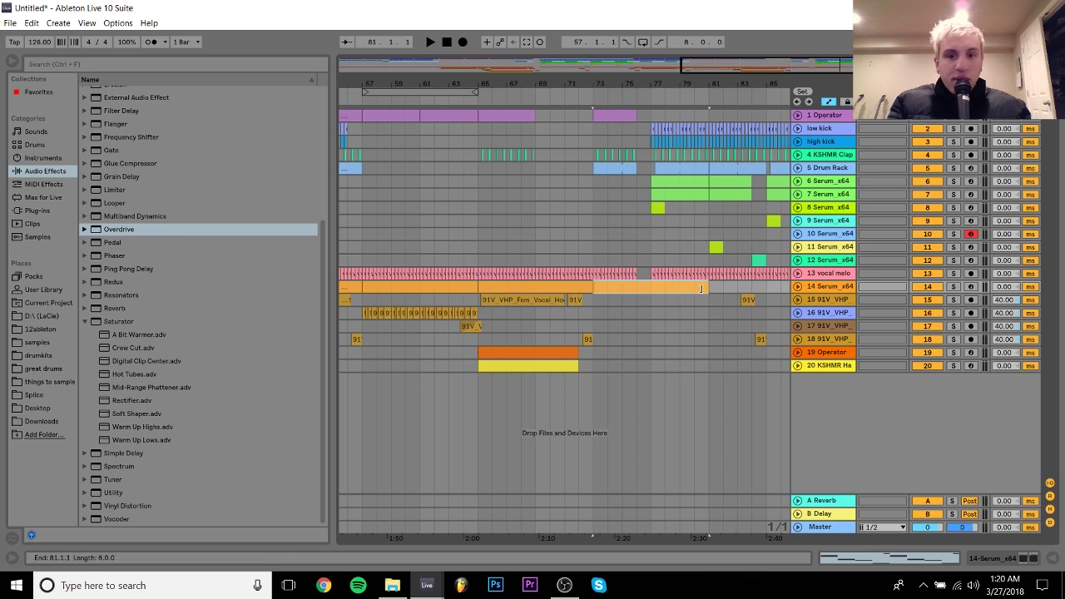
Trim the duplicated track 14 Serum clip after bar 73 so that it ends at bar 76, leaving the track folded
drag(710, 291, 637, 290)
click(797, 287)
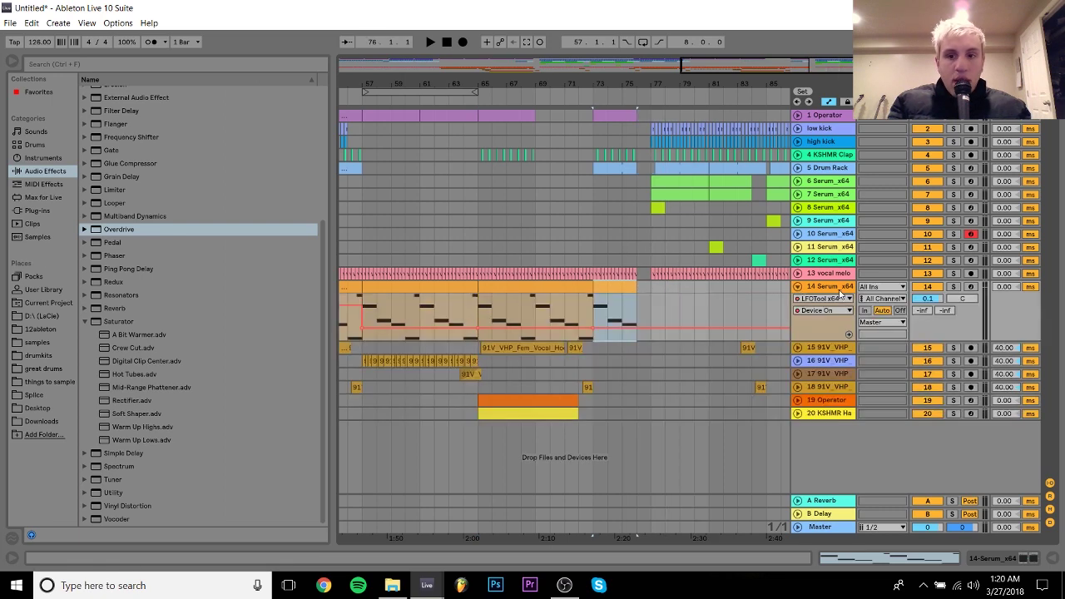
drag(469, 83, 566, 87)
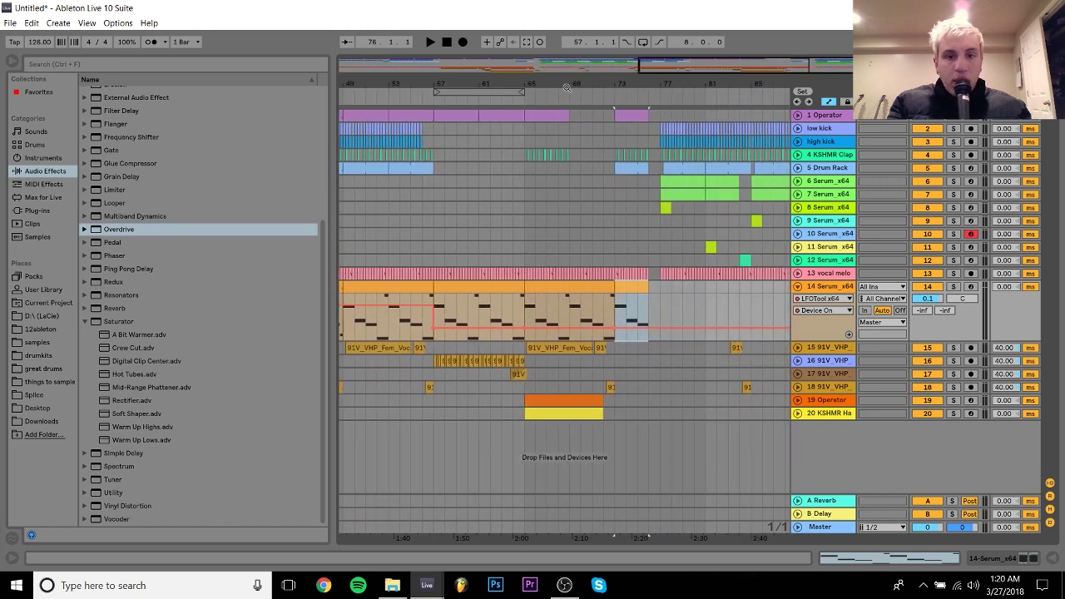
click(796, 287)
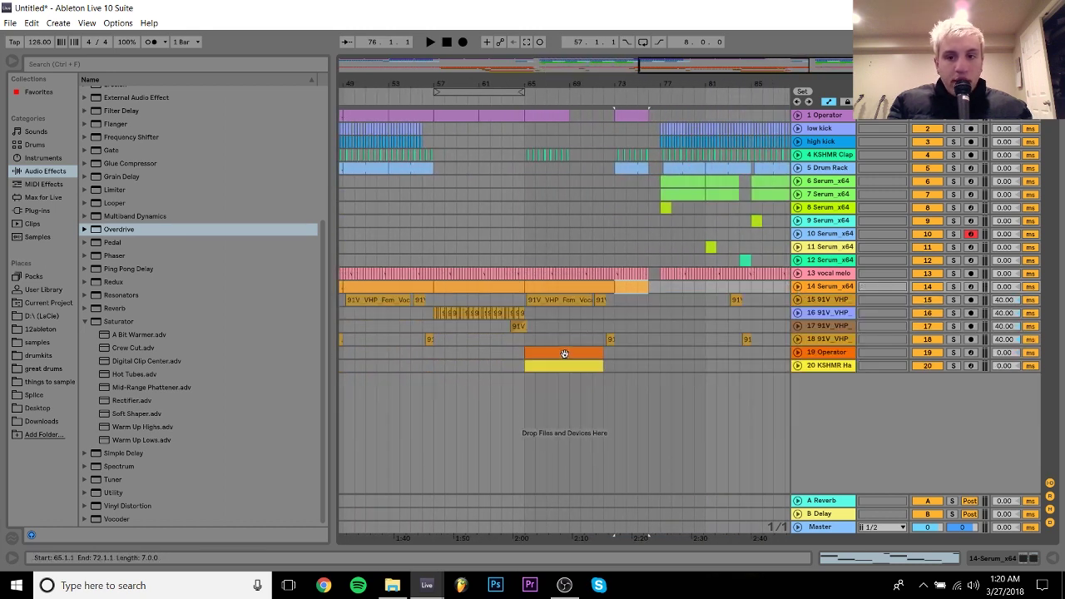
Unfold track 19 and extend the track 20 hard snare clip to bar 76
click(798, 352)
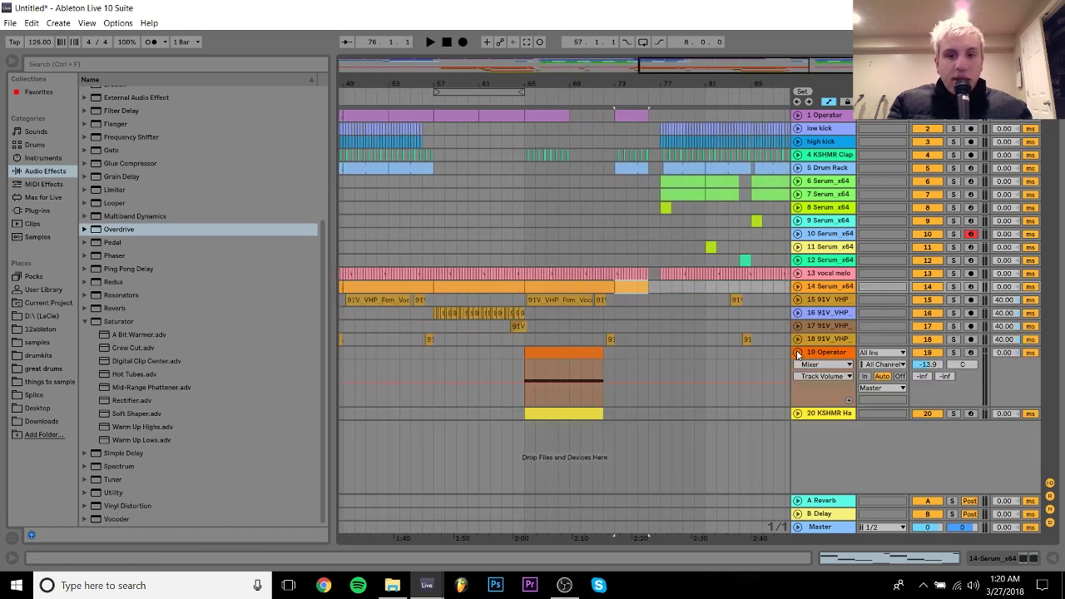
click(571, 414)
drag(617, 415, 660, 417)
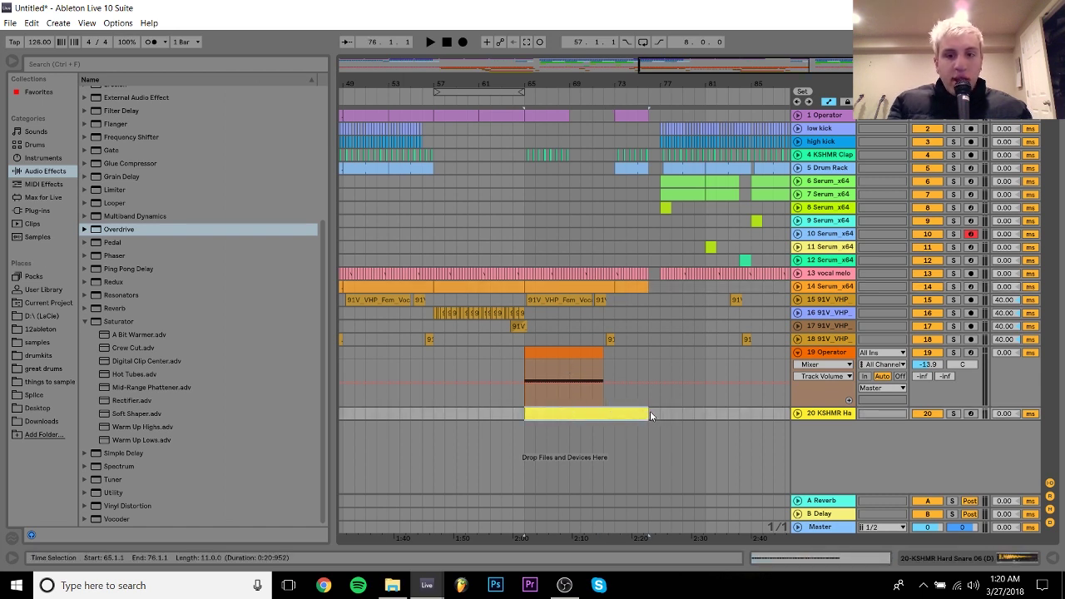
Consolidate track 19's Operator clip over bars 65–76 and lengthen its F3 note to fill the whole clip
click(574, 352)
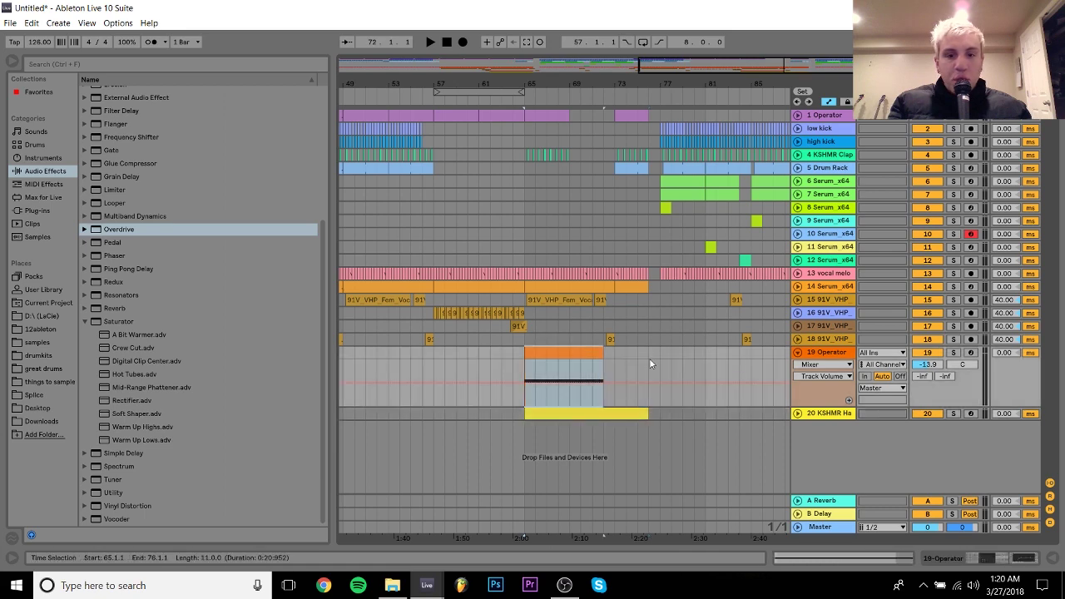
shift+click(649, 355)
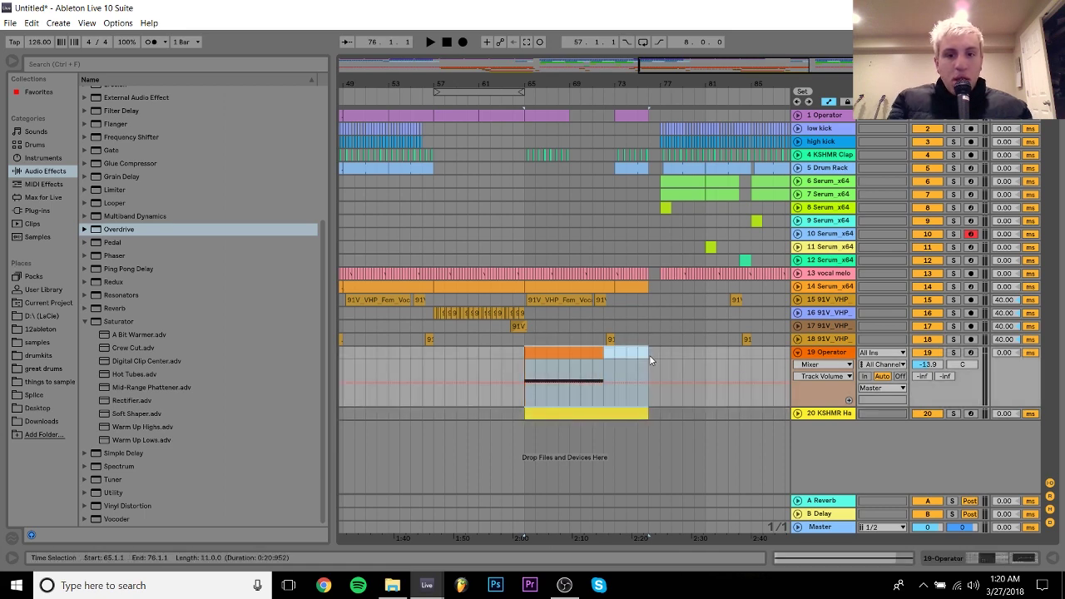
key(ctrl+j)
double_click(625, 352)
key(ctrl+a)
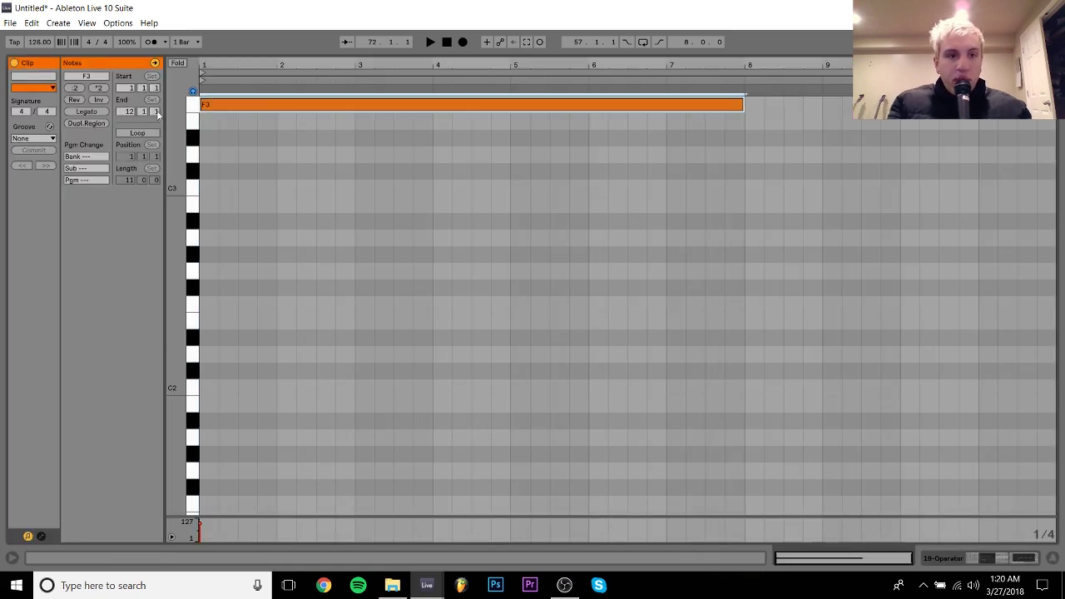
click(72, 111)
click(937, 561)
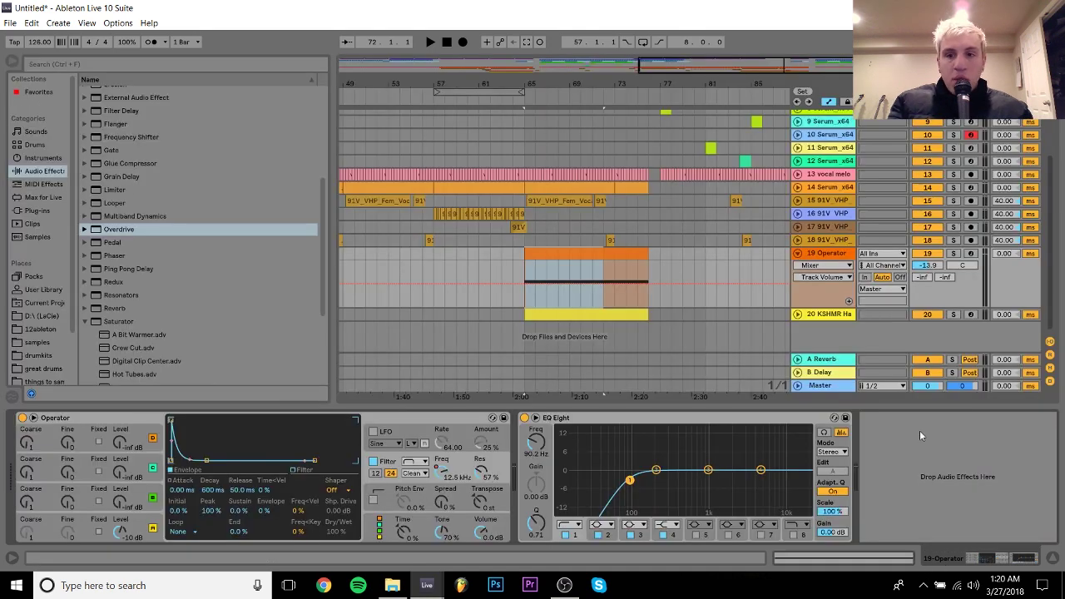
Stretch track 19's Operator Filter Freq automation ramp so that it peaks at about bar 77
click(819, 264)
click(815, 287)
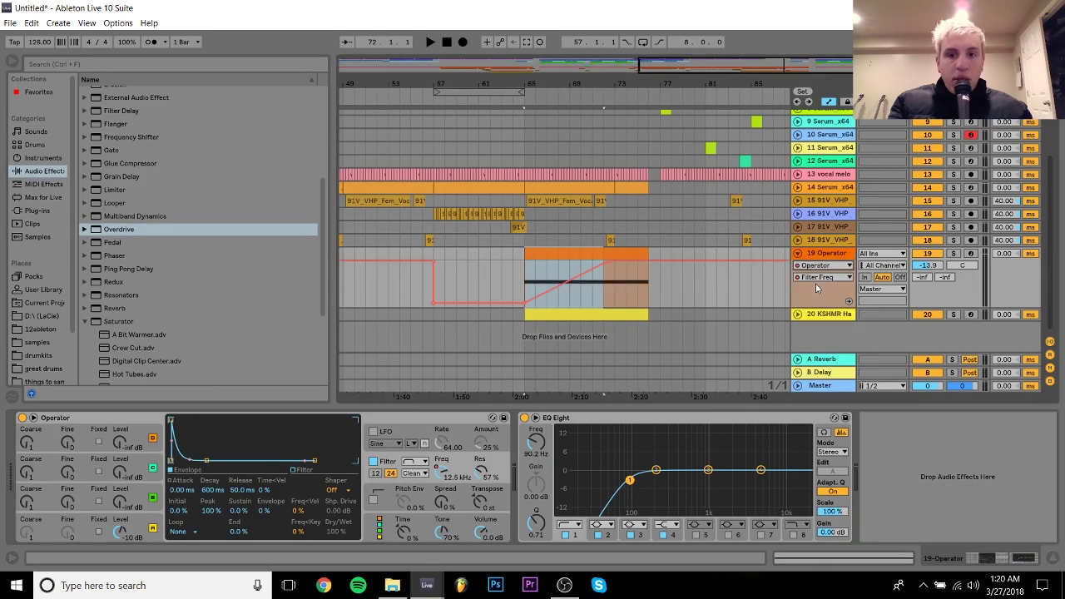
click(626, 284)
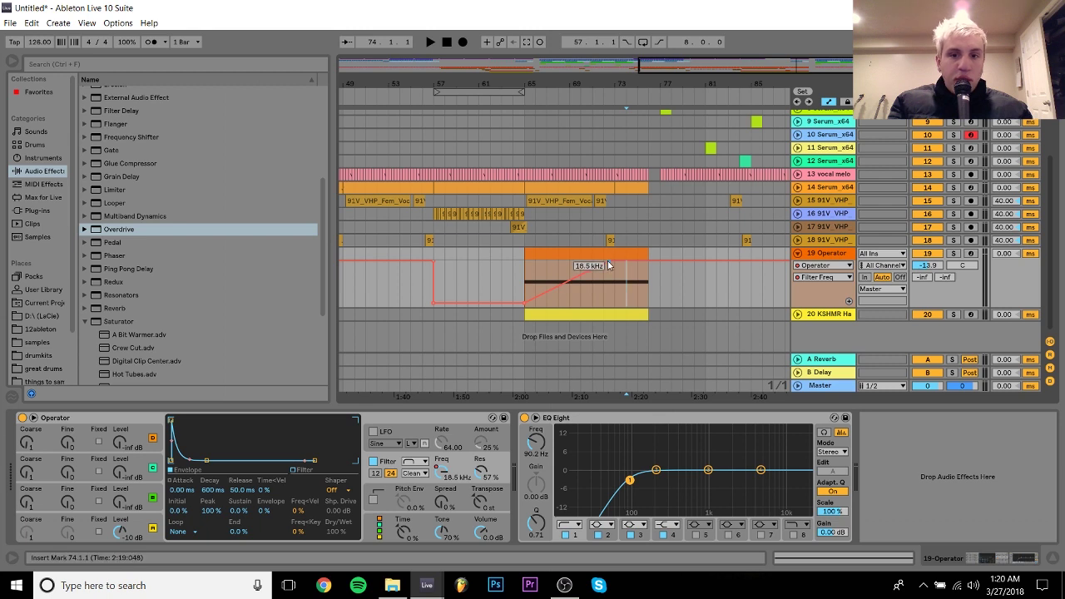
drag(603, 268, 626, 267)
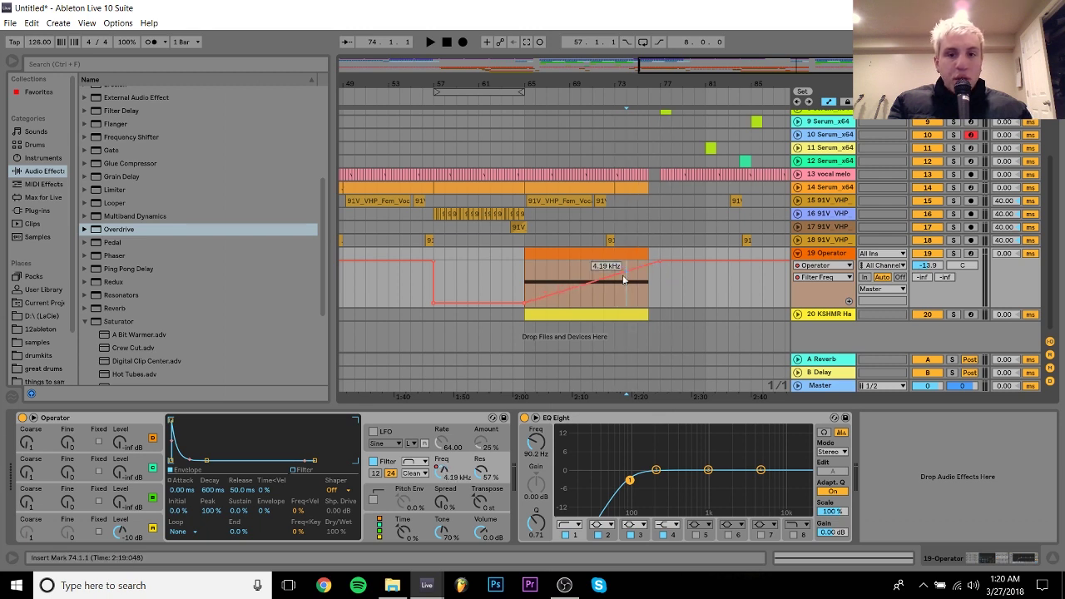
Lower track 19's volume to -14.0 dB while playing from bar 74, and fold the track
key(space)
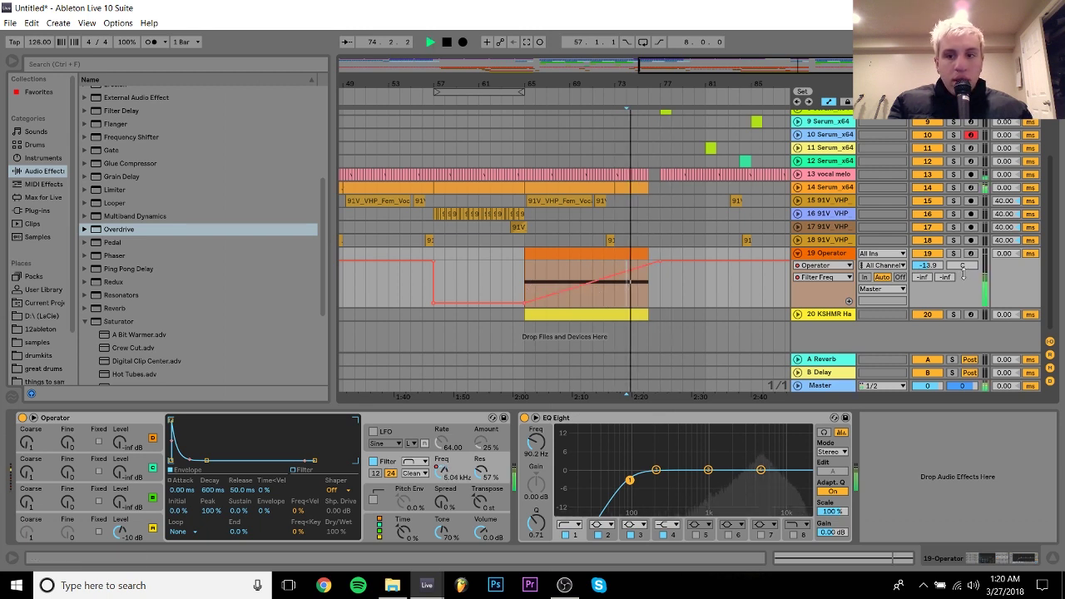
drag(927, 265, 925, 268)
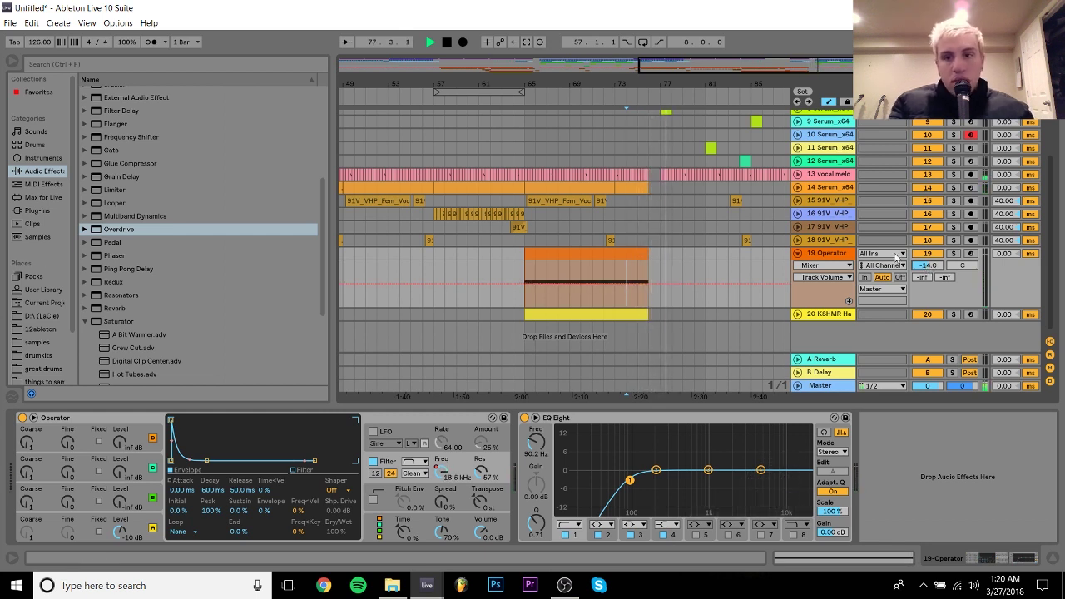
click(798, 254)
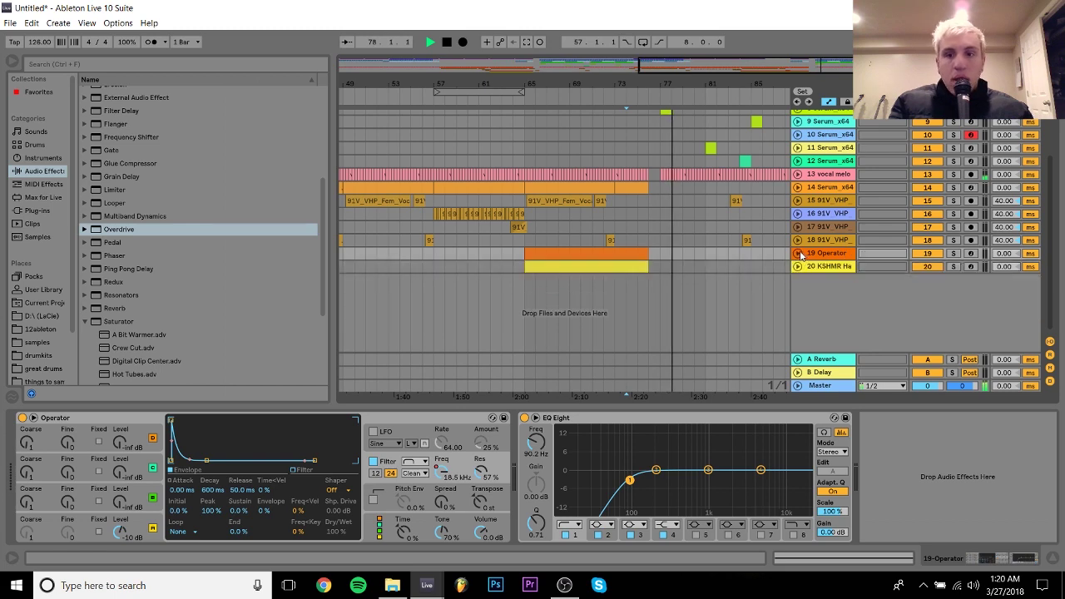
Play the build-up from bar 65 and inspect the track 15 vocal hook's waveform and effect chain
click(519, 244)
key(space)
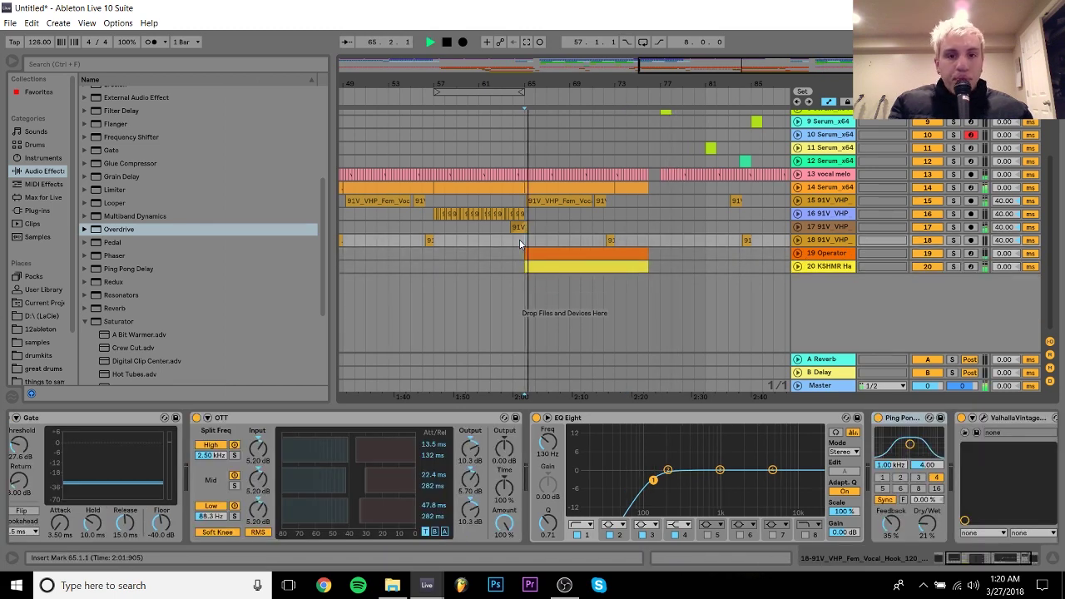
drag(571, 84, 523, 126)
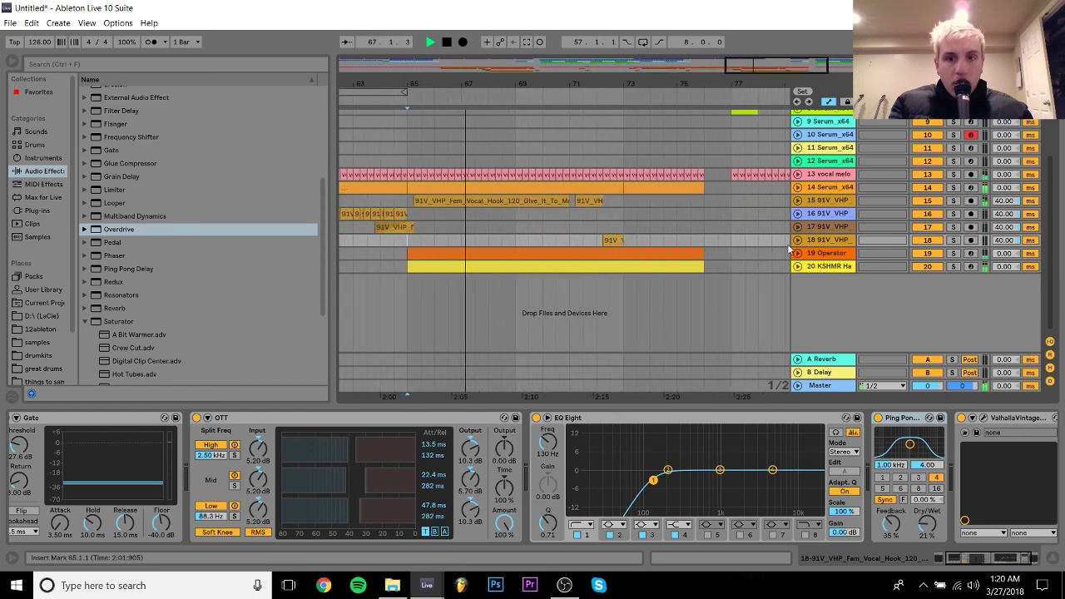
click(797, 201)
click(797, 202)
click(796, 202)
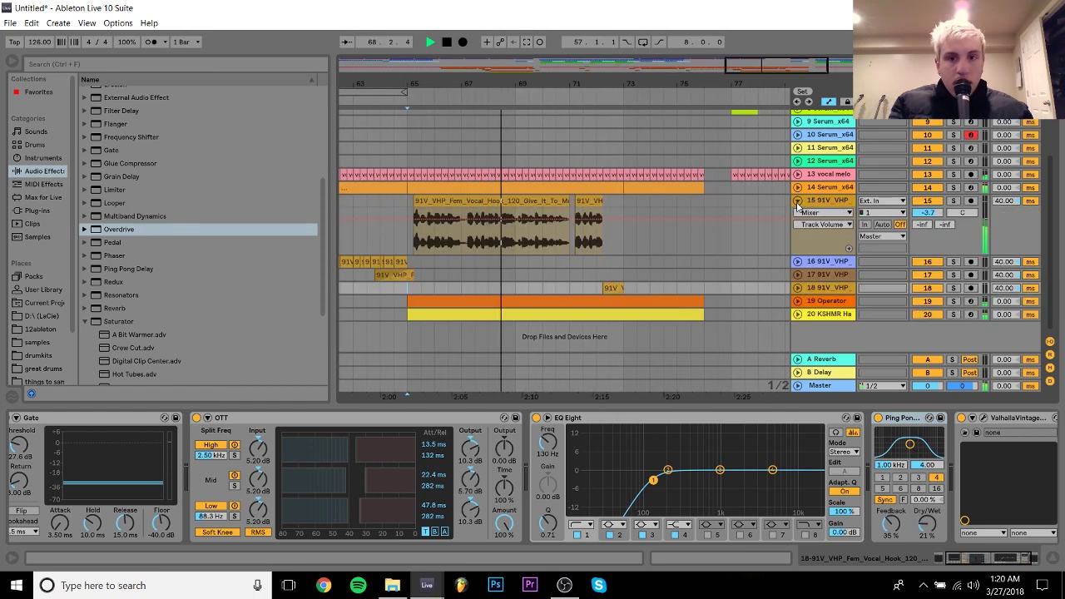
click(806, 202)
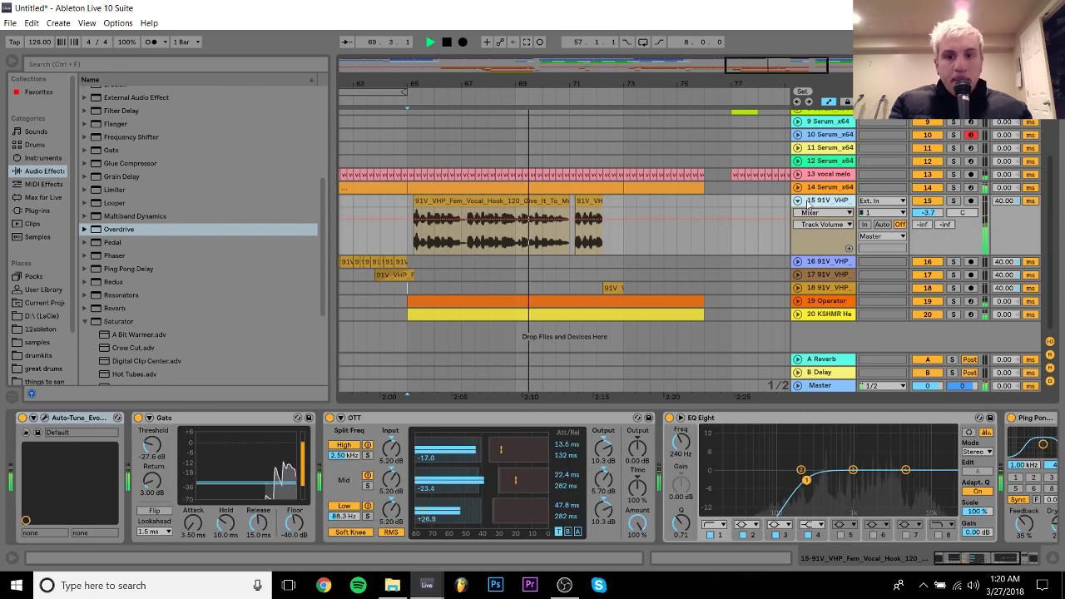
key(space)
Duplicate bars 65–69 of tracks 1 through 6 to bar 69
drag(1050, 216, 1052, 138)
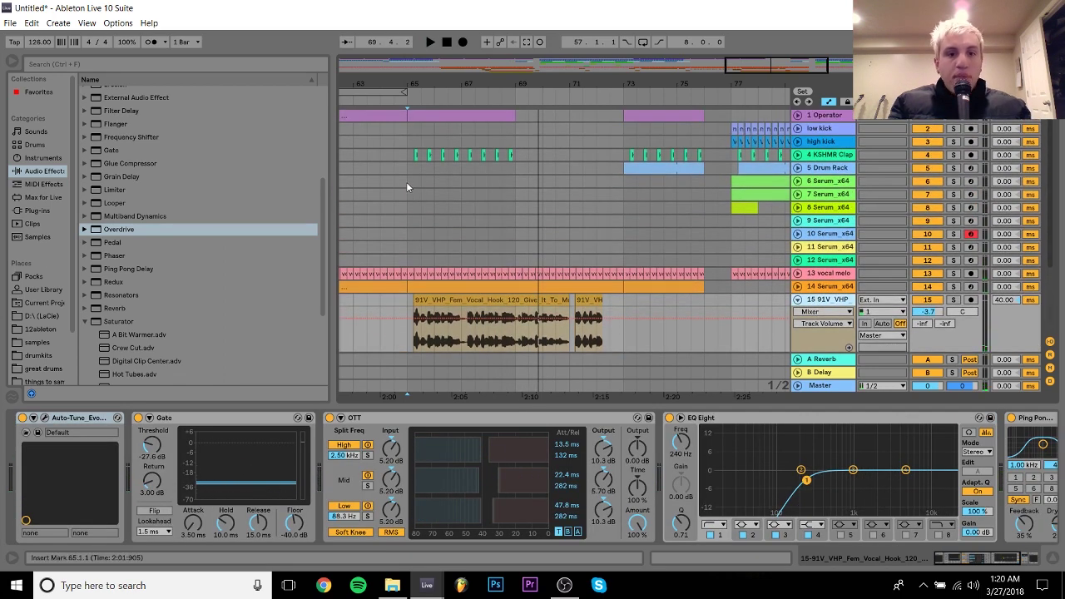
drag(405, 181, 521, 100)
key(ctrl+d)
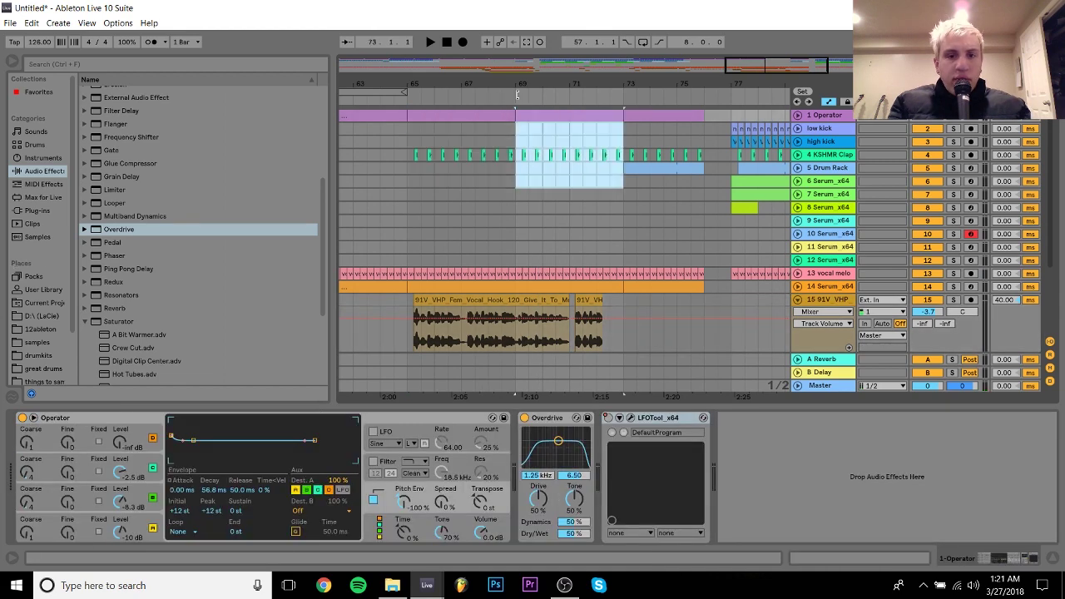
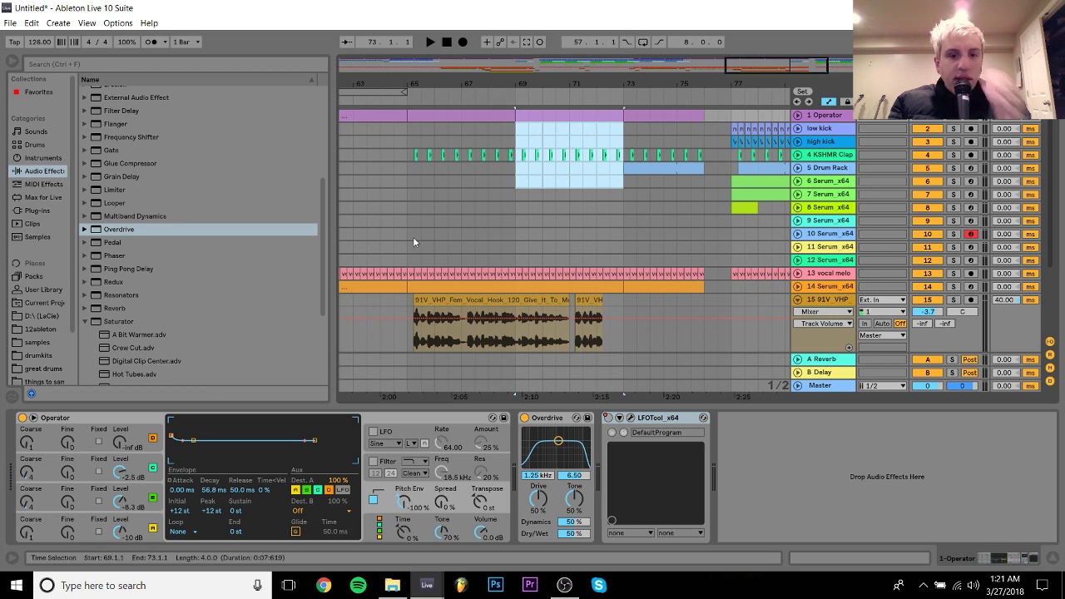
Play the track 15 vocal from bar 65, add an audio track below it, and copy a one-beat vocal chop there at bar 73
click(407, 306)
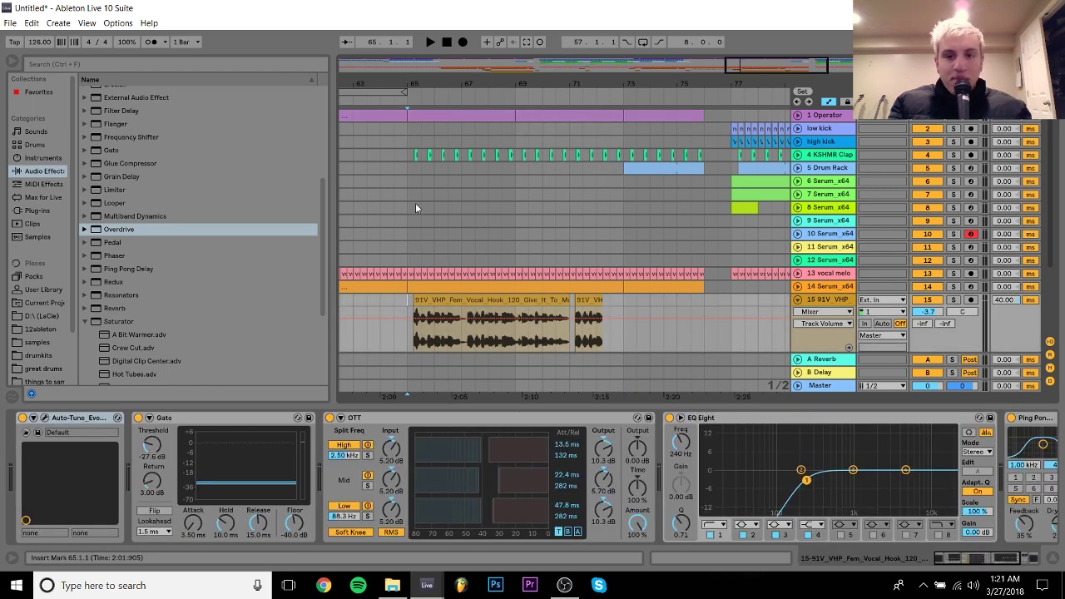
key(space)
key(plus)
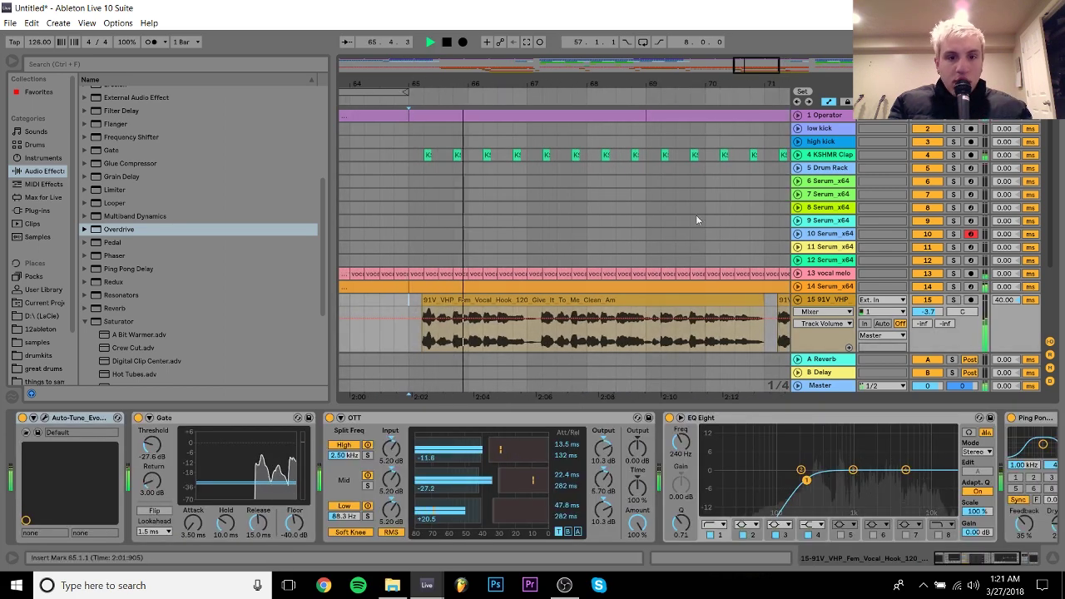
key(space)
click(1053, 558)
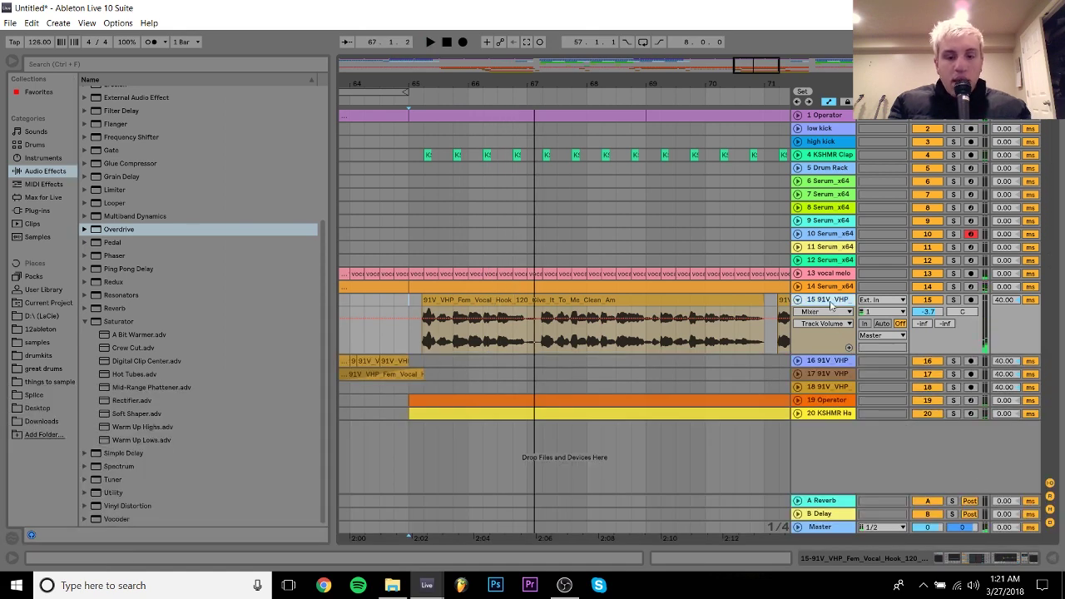
key(ctrl+t)
drag(466, 345, 758, 376)
key(space)
key(space)
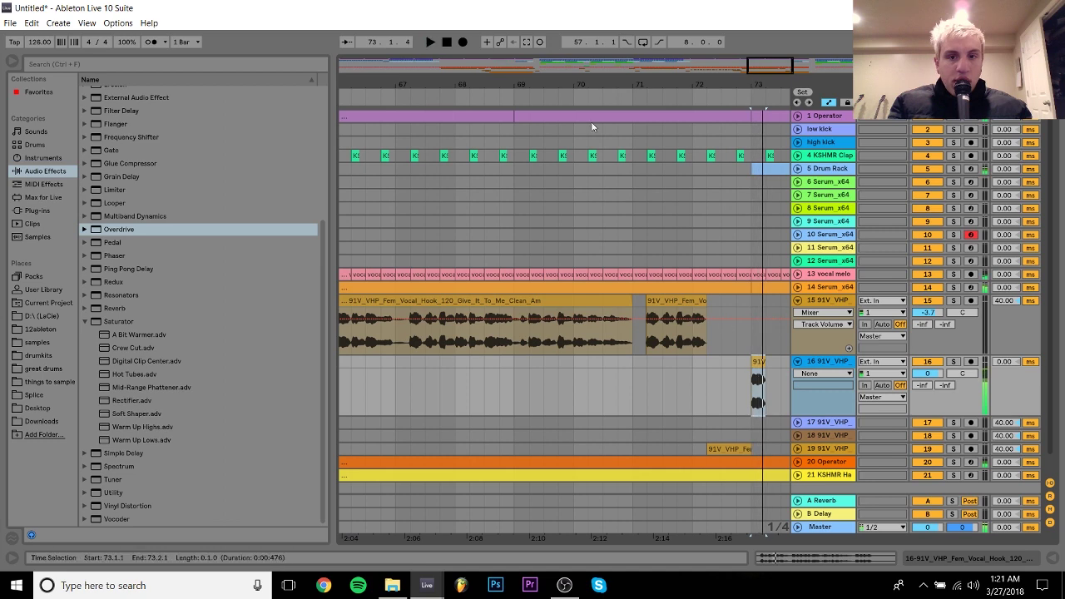
Copy a second one-beat chop from the track 15 vocal to track 16 at 73.2 and repeat the pair up to bar 76
scroll(422, 331, left, 3)
click(446, 342)
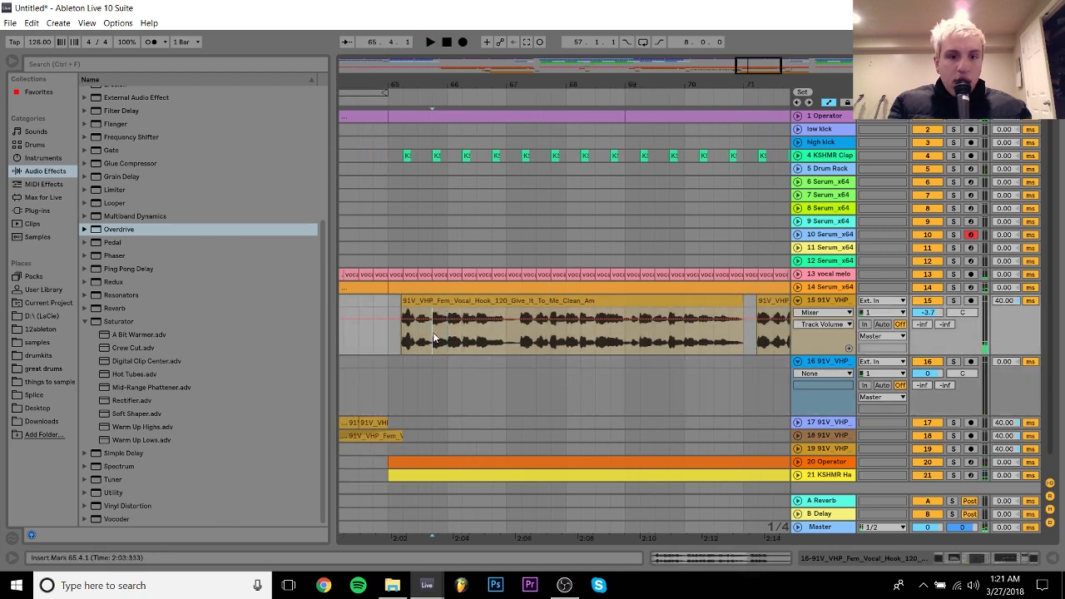
drag(432, 332, 793, 379)
drag(791, 380, 706, 383)
key(ctrl+d)
key(ctrl+d)
key(ctrl+d)
key(ctrl+d)
key(ctrl+d)
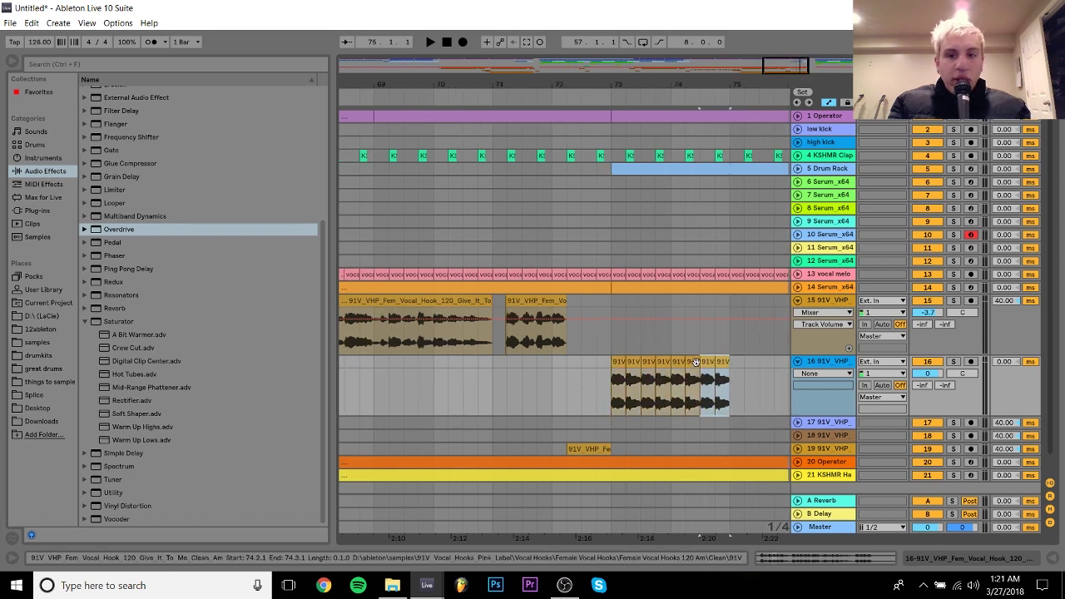
Copy track 15's effect chain, from Auto-Tune onward, to track 16
double_click(825, 302)
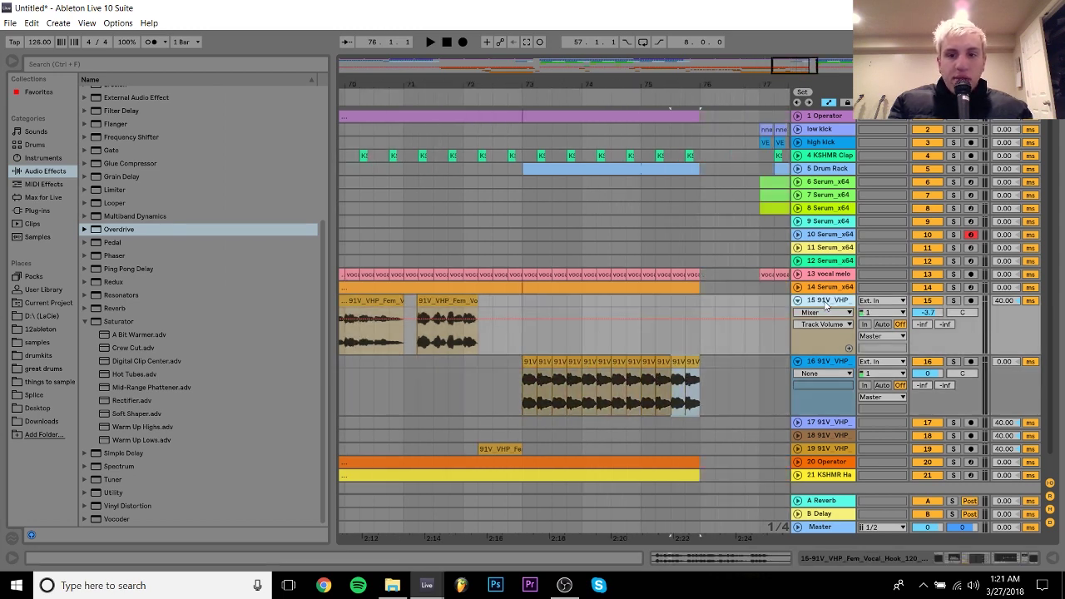
click(87, 416)
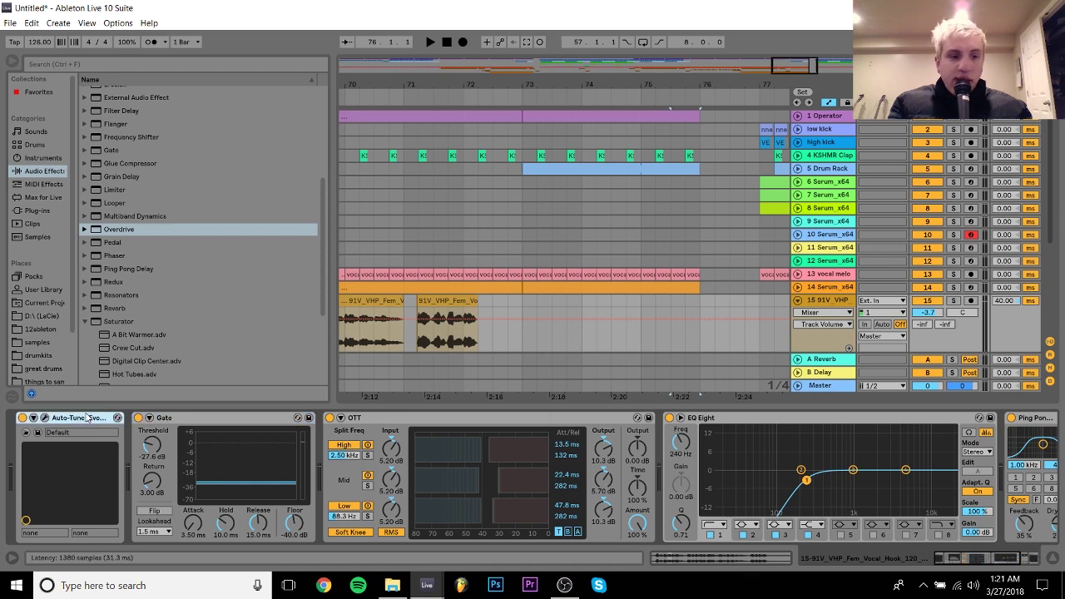
scroll(499, 350, down, 3)
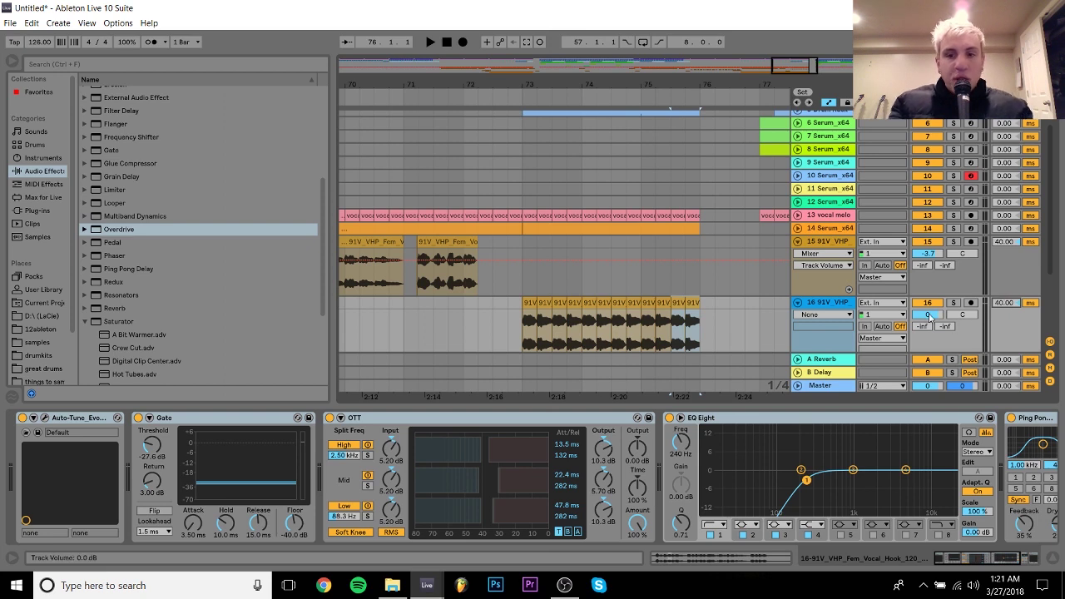
Set track 16's volume to -8.6 dB while playing from beat 72.2, fold tracks 16 and 15, and stop playback
click(479, 311)
key(space)
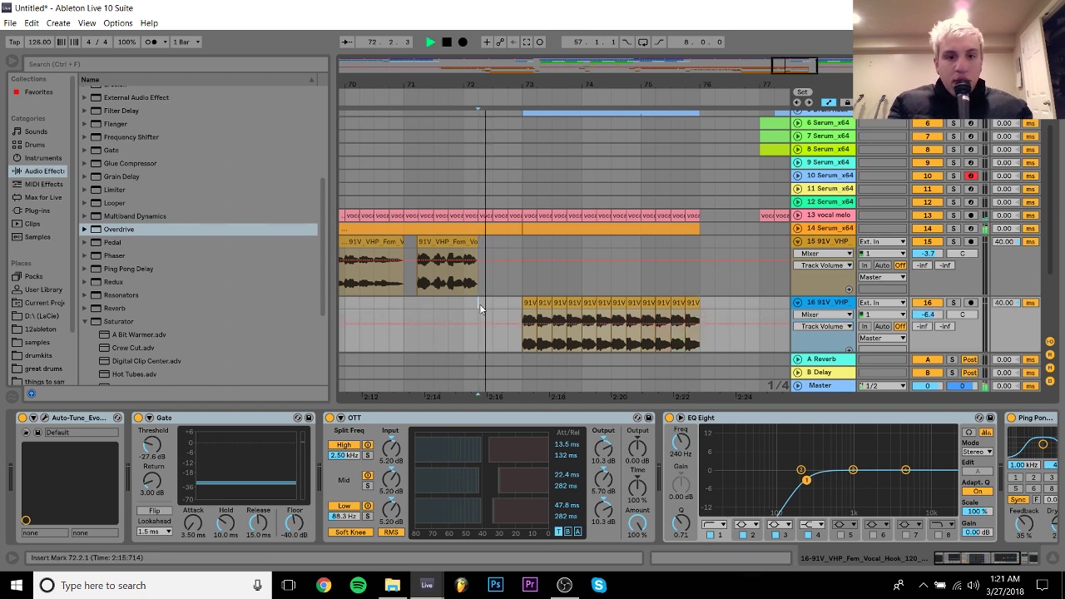
drag(939, 317, 939, 324)
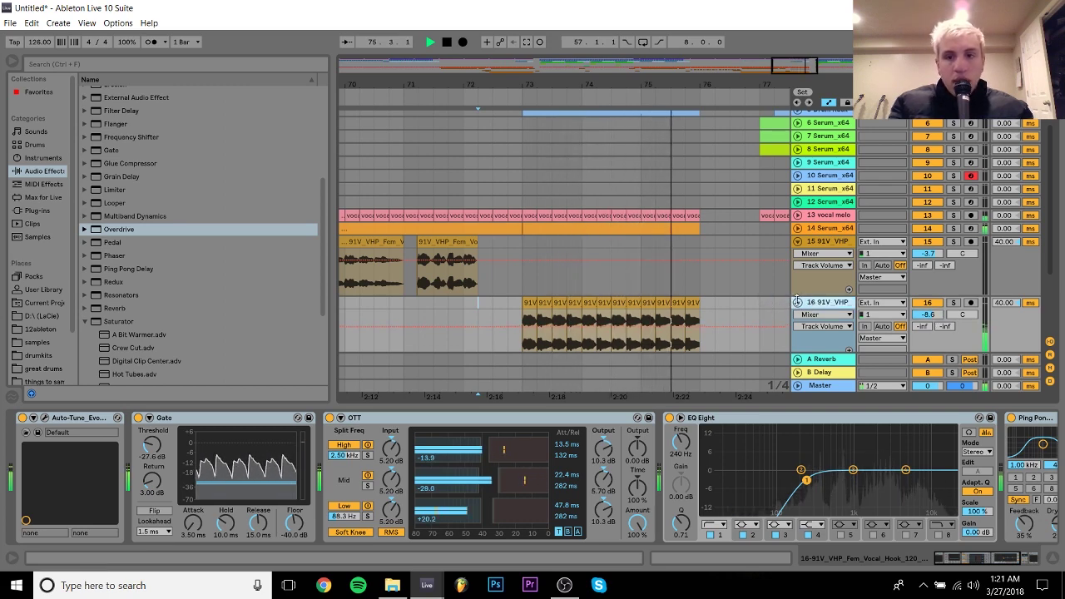
click(797, 303)
click(798, 243)
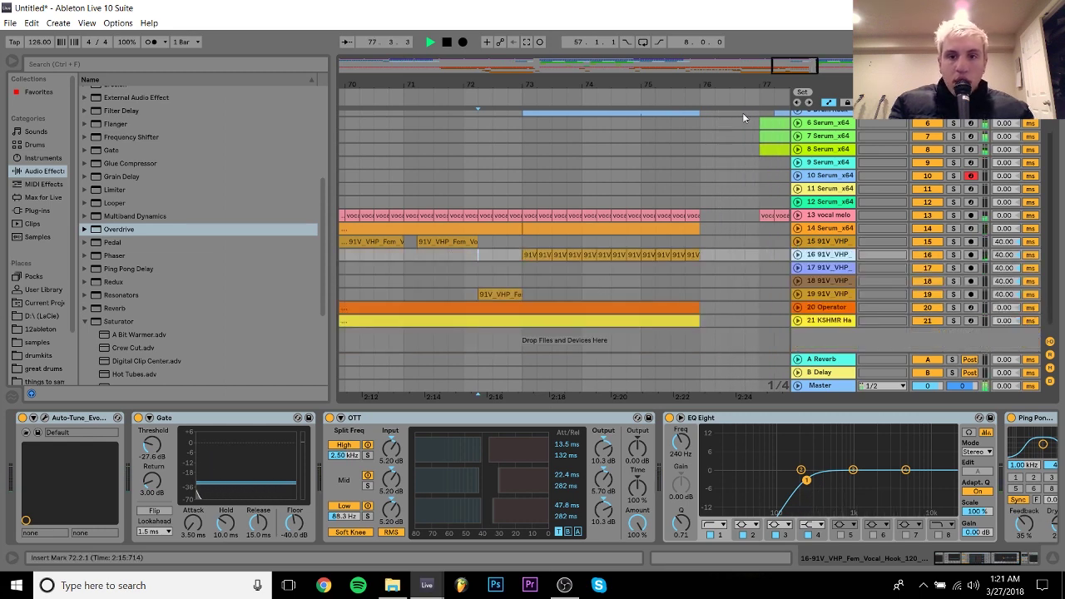
drag(705, 84, 706, 78)
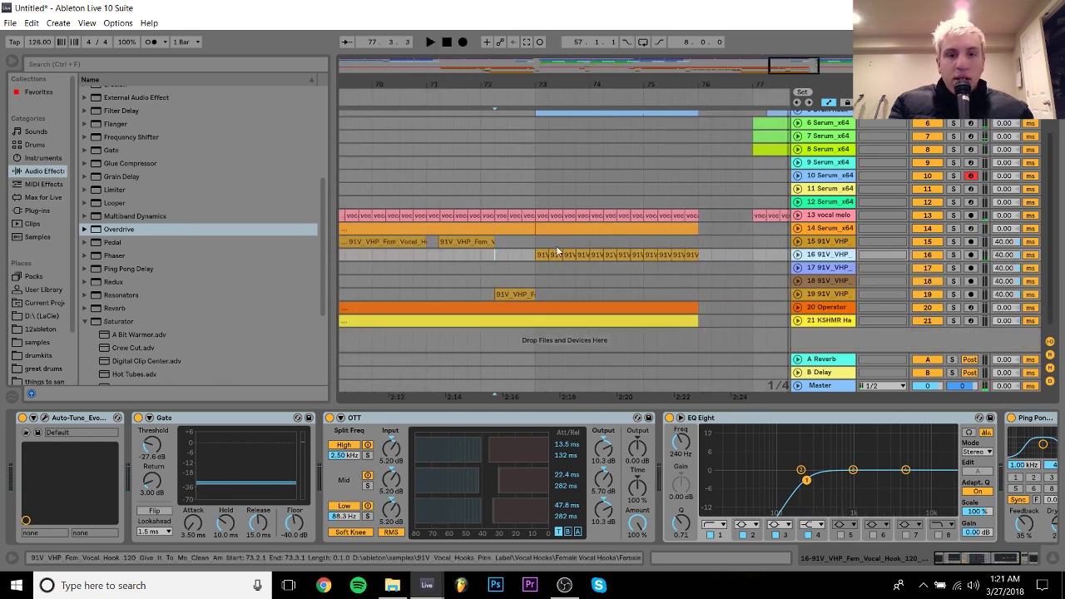
Open the snare clip on track 21 and repeat its bar 1 pattern through bar 4
drag(1050, 247, 1053, 121)
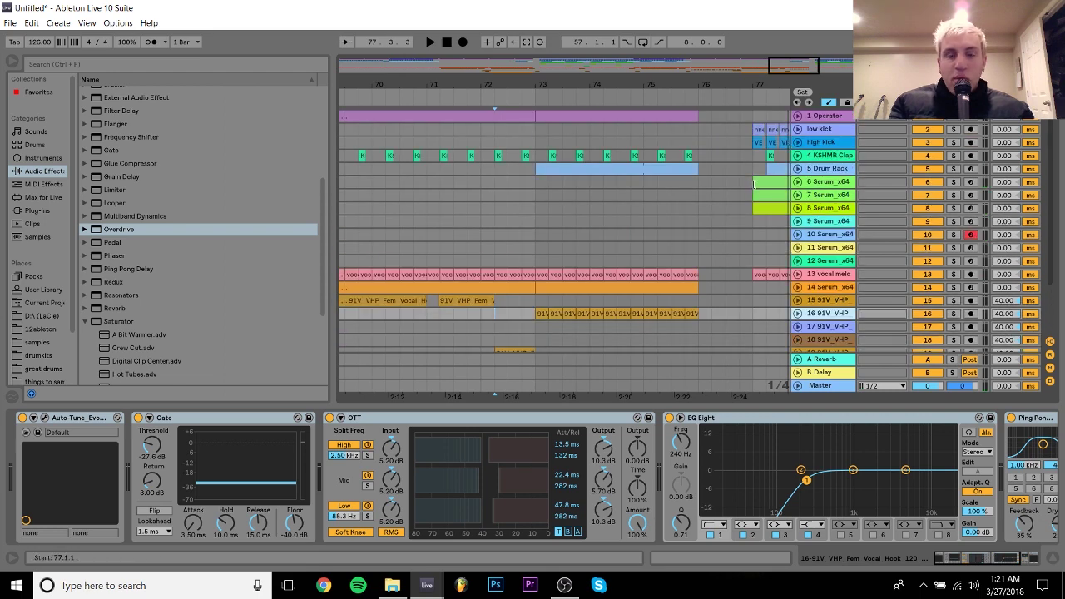
drag(517, 82, 545, 71)
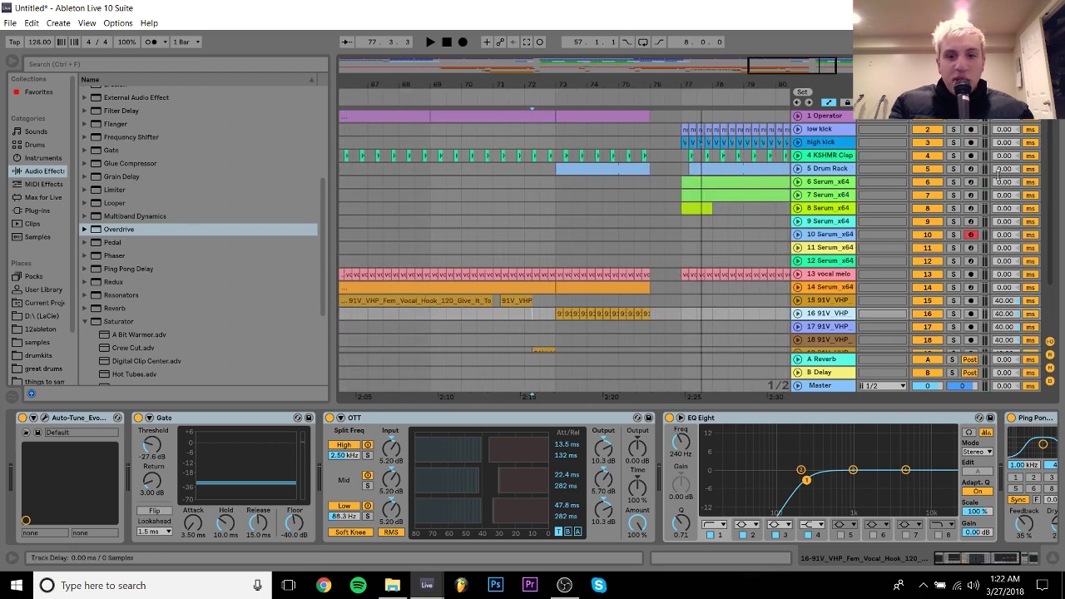
drag(1046, 211, 1046, 313)
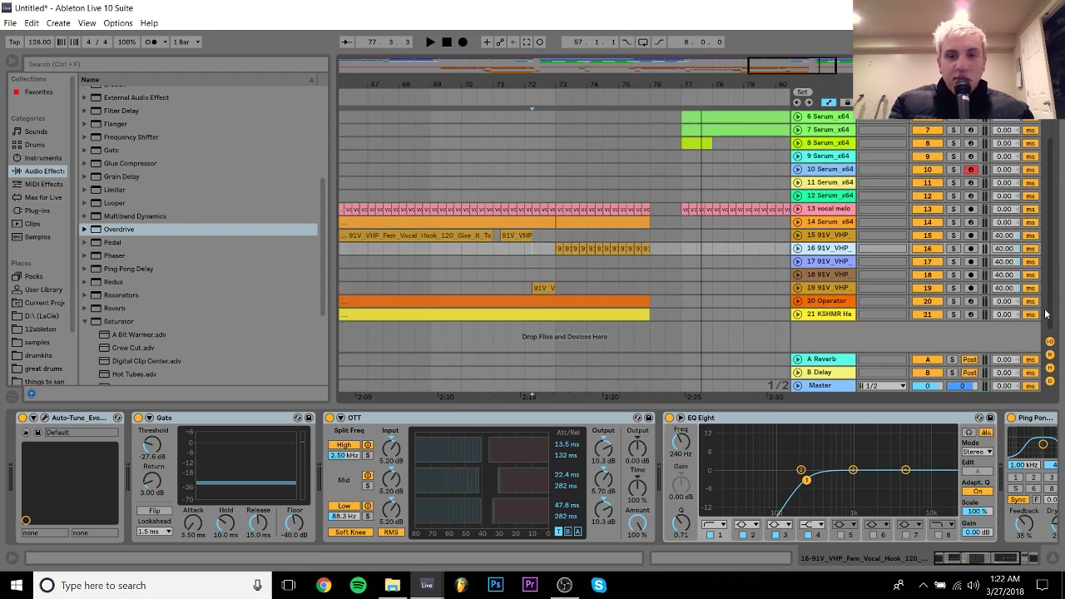
double_click(572, 316)
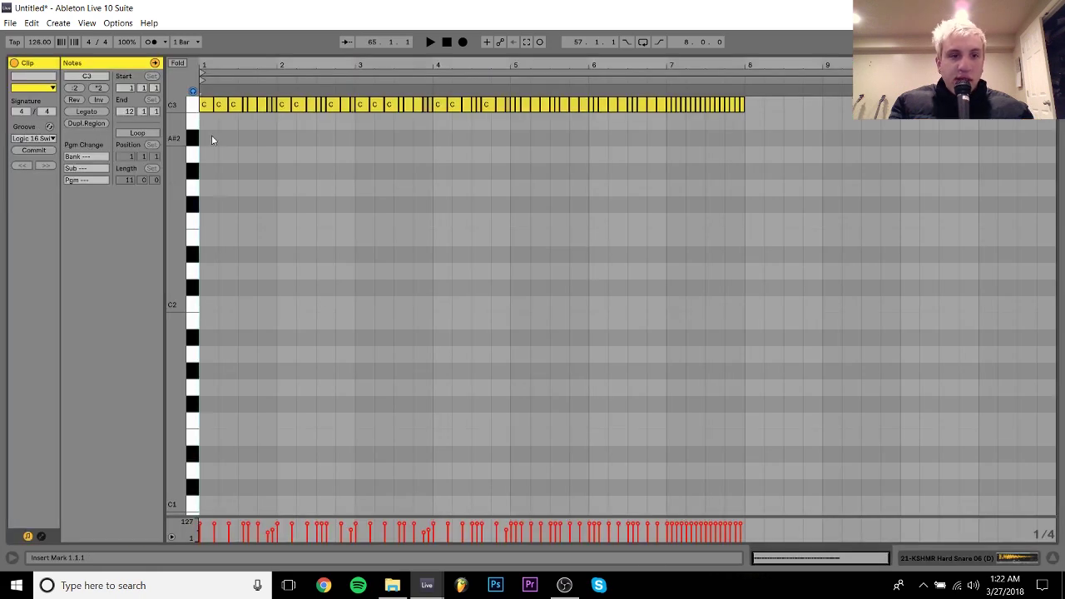
drag(203, 124, 259, 114)
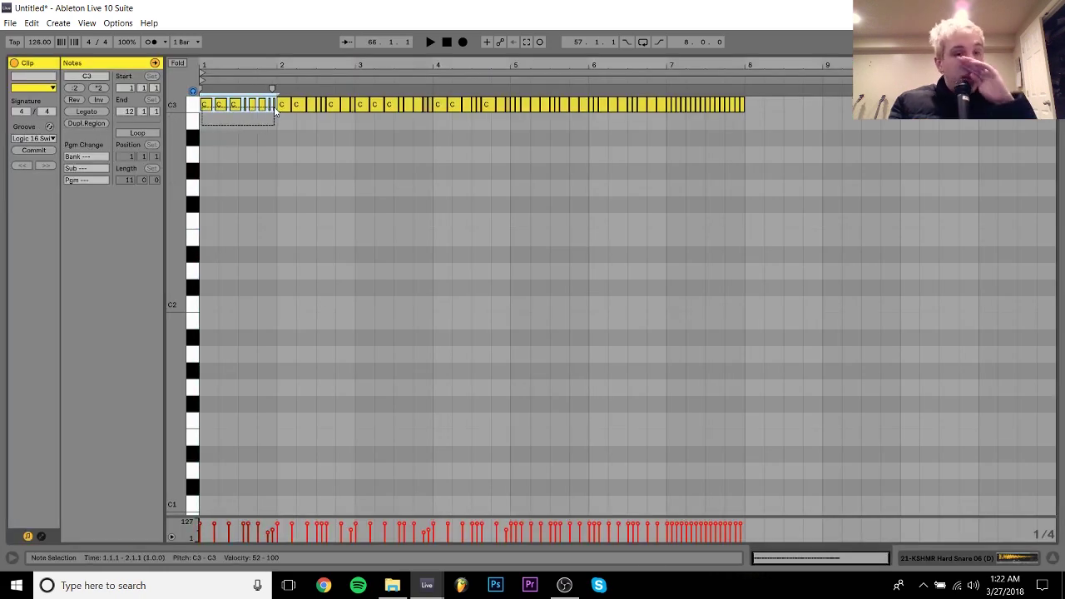
key(ctrl+d)
key(ctrl+d)
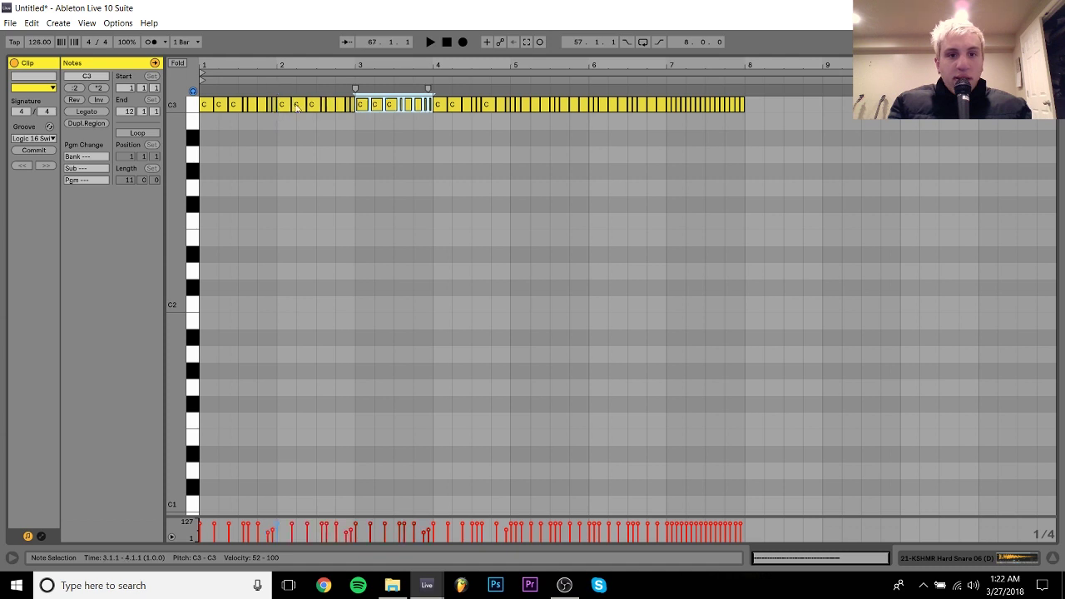
key(ctrl+d)
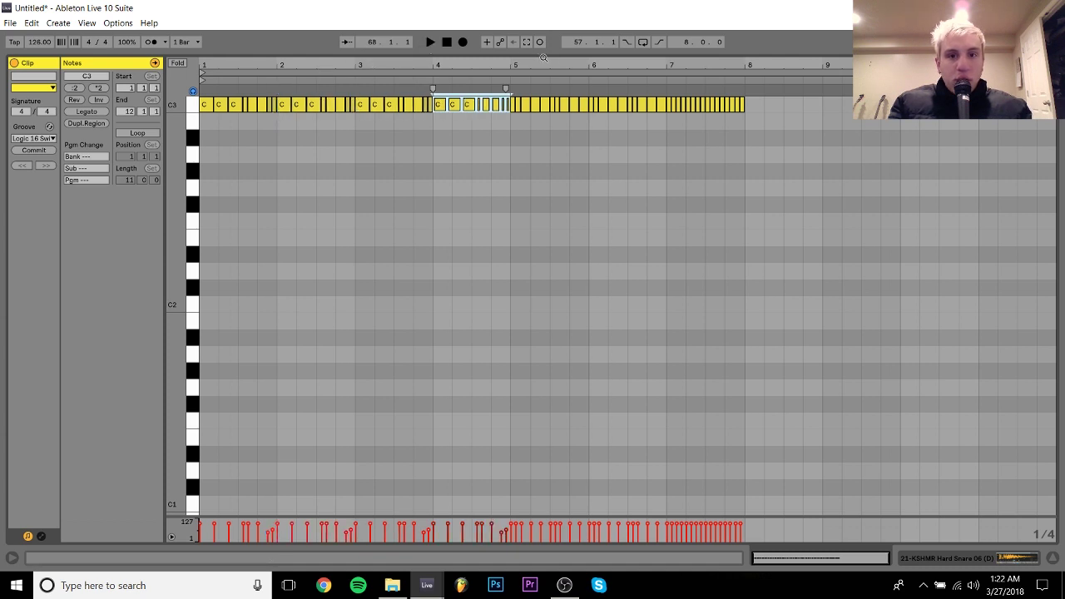
Split beat 1 of bar 5 into two eighth-note snares and repeat that bar's pattern through bar 9, starting playback
key(z)
click(504, 115)
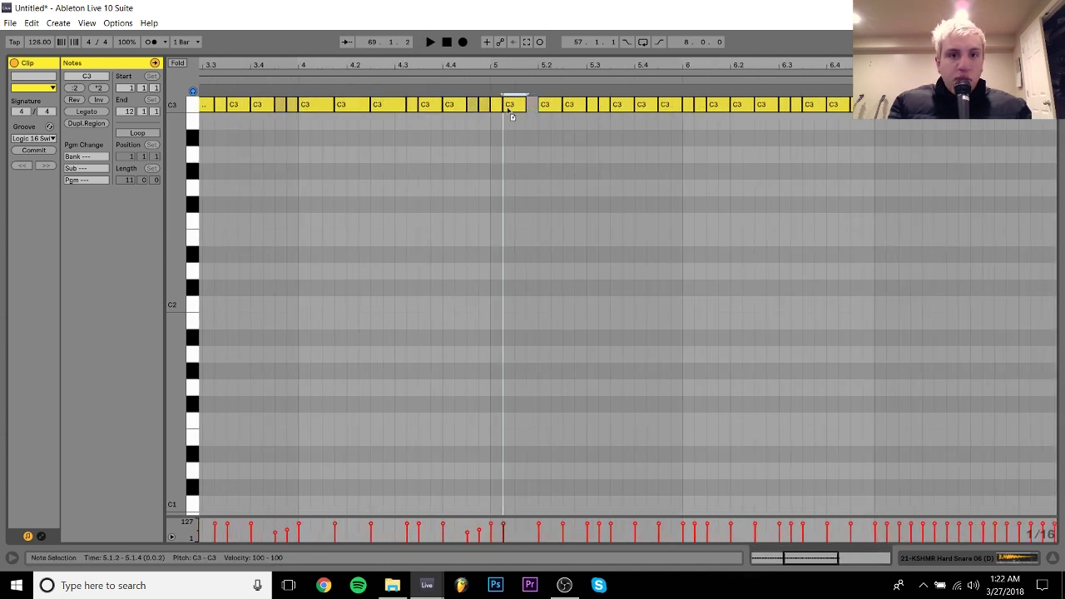
drag(497, 126, 525, 110)
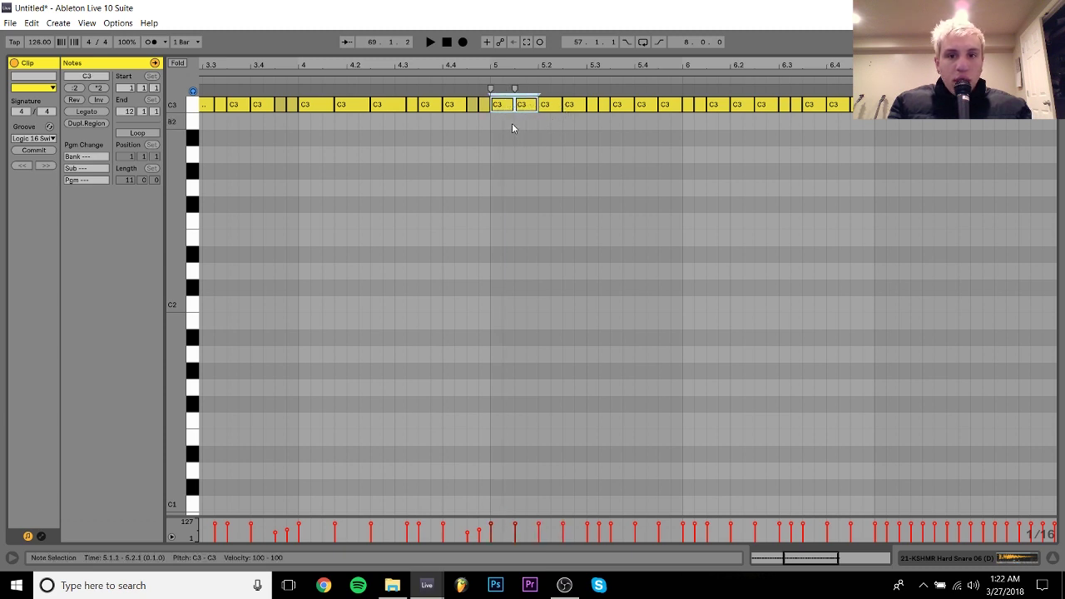
drag(504, 121, 663, 101)
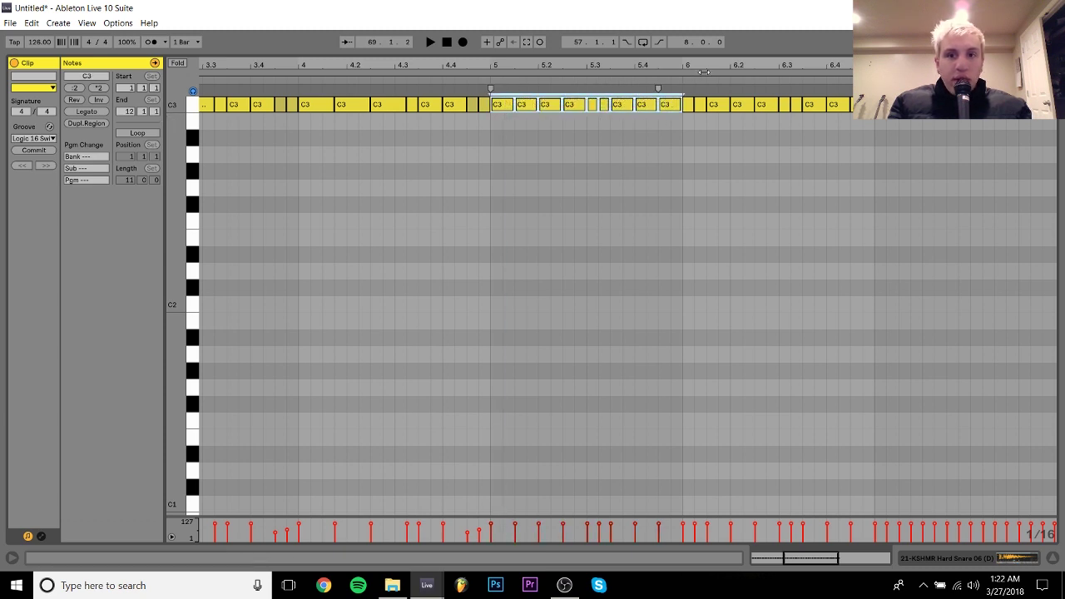
drag(712, 63, 601, 62)
key(ctrl+d)
key(ctrl+d)
key(space)
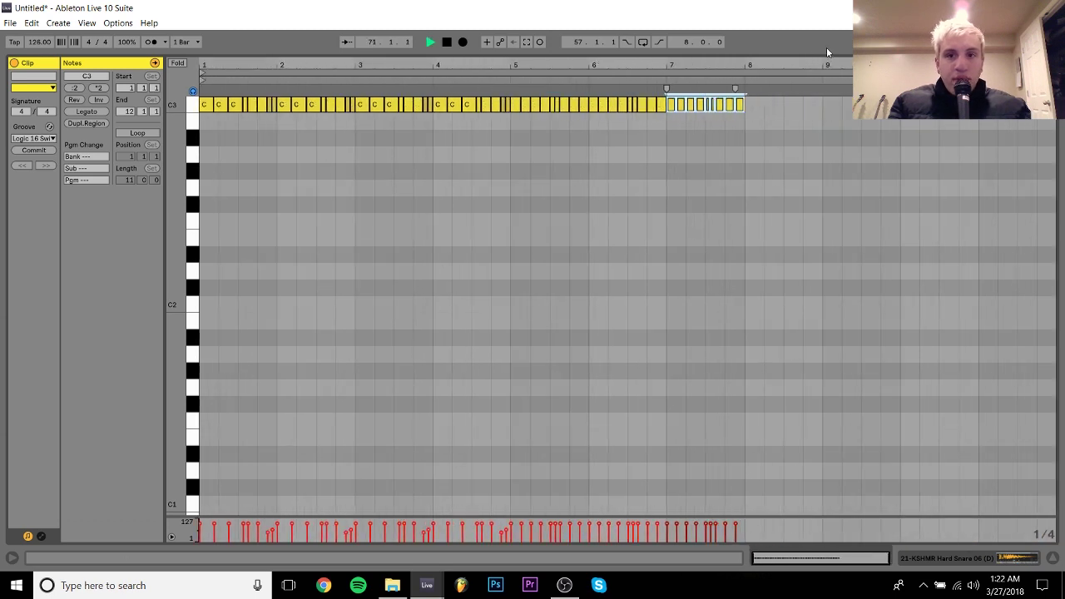
key(ctrl+d)
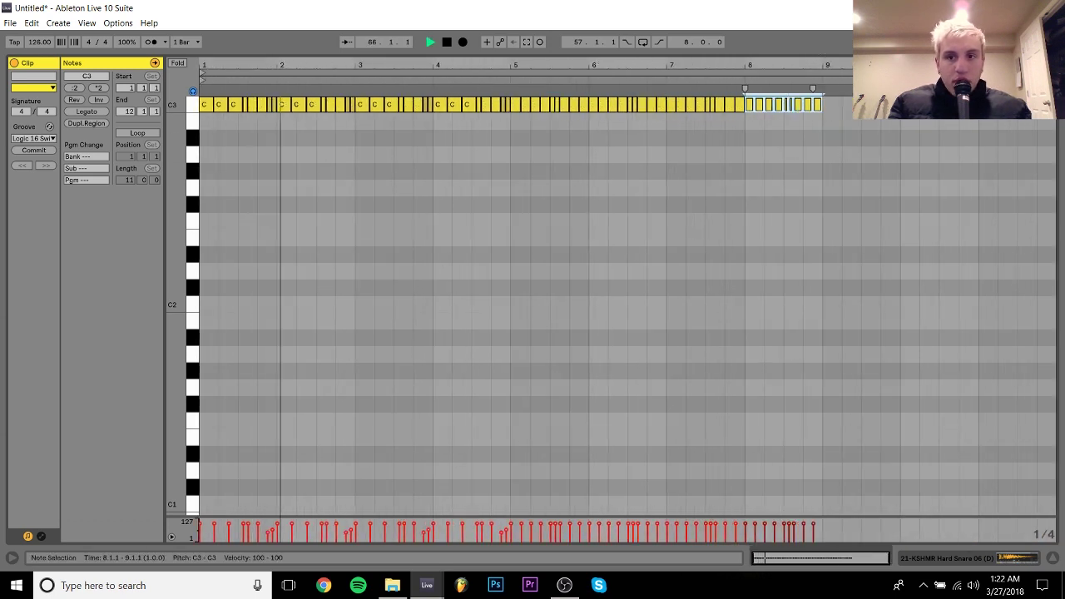
key(ctrl+d)
Fill bar 9 of the snare clip with continuous sixteenth notes on C3
drag(824, 63, 823, 70)
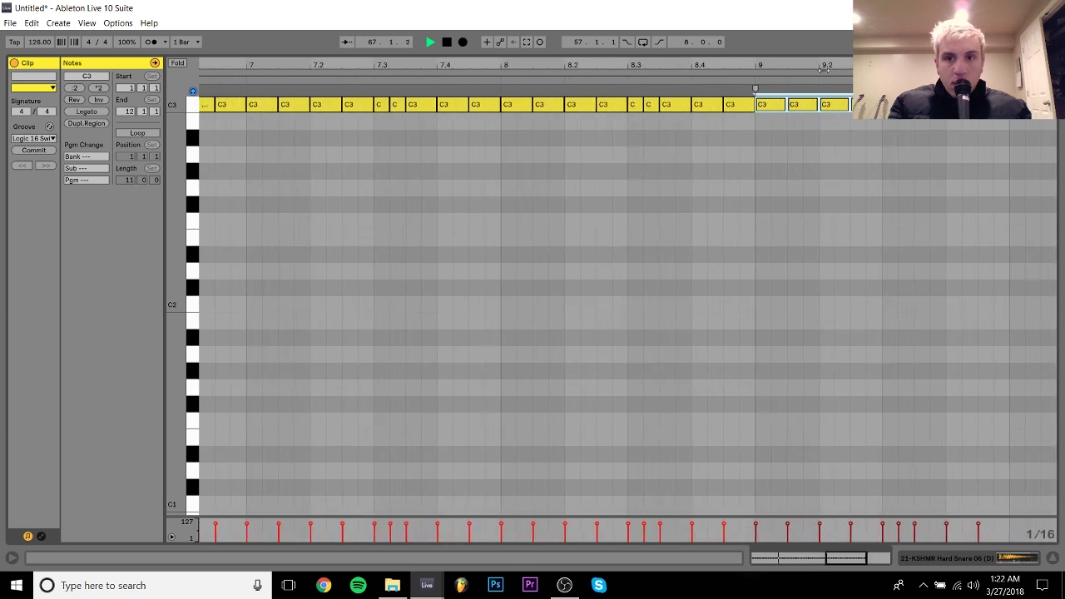
click(763, 108)
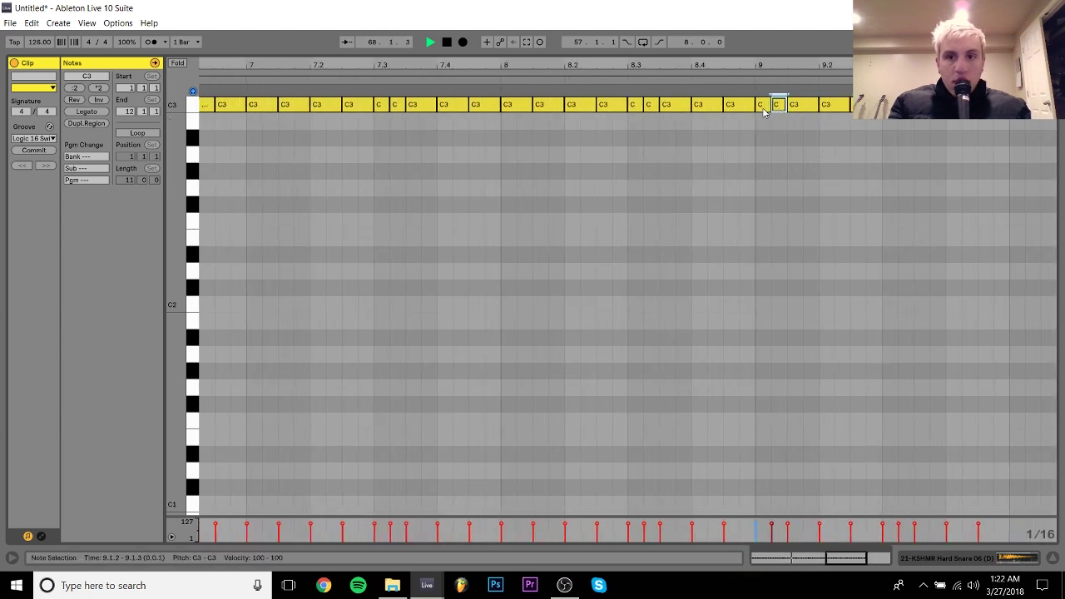
key(ctrl+d)
key(ctrl+d)
key(ctrl+d)
key(ctrl+d)
key(ctrl+d)
key(ctrl+d)
key(ctrl+d)
key(ctrl+d)
key(ctrl+d)
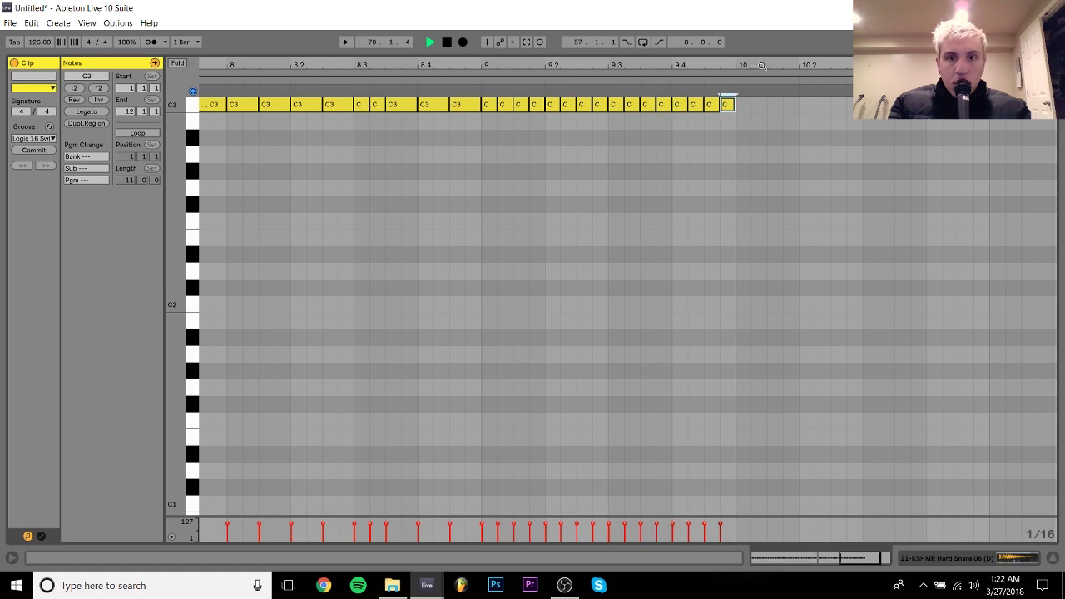
Continue the sixteenth-note snare roll on C3 from the end of bar 9 across bar 10
mouse_move(761, 65)
mouse_down()
mouse_move(761, 33)
mouse_move(777, 64)
mouse_up()
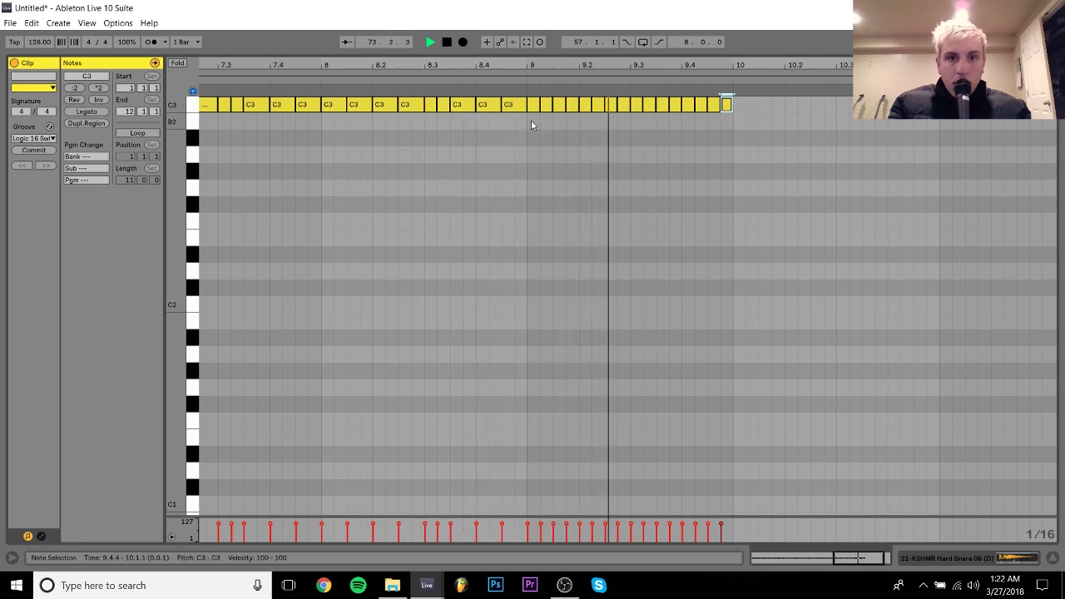
key(ctrl+d)
key(ctrl+d)
key(ctrl+d)
key(ctrl+d)
key(ctrl+d)
key(ctrl+d)
key(ctrl+d)
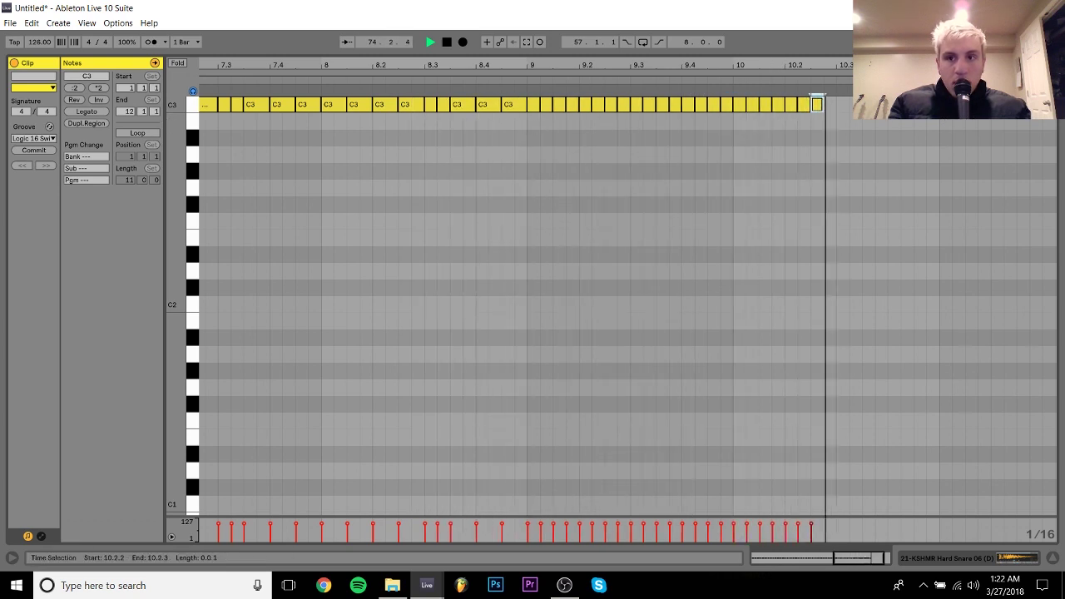
key(ctrl+d)
key(ctrl+d)
key(ctrl+d)
key(ctrl+d)
key(ctrl+d)
key(ctrl+d)
key(ctrl+d)
key(ctrl+d)
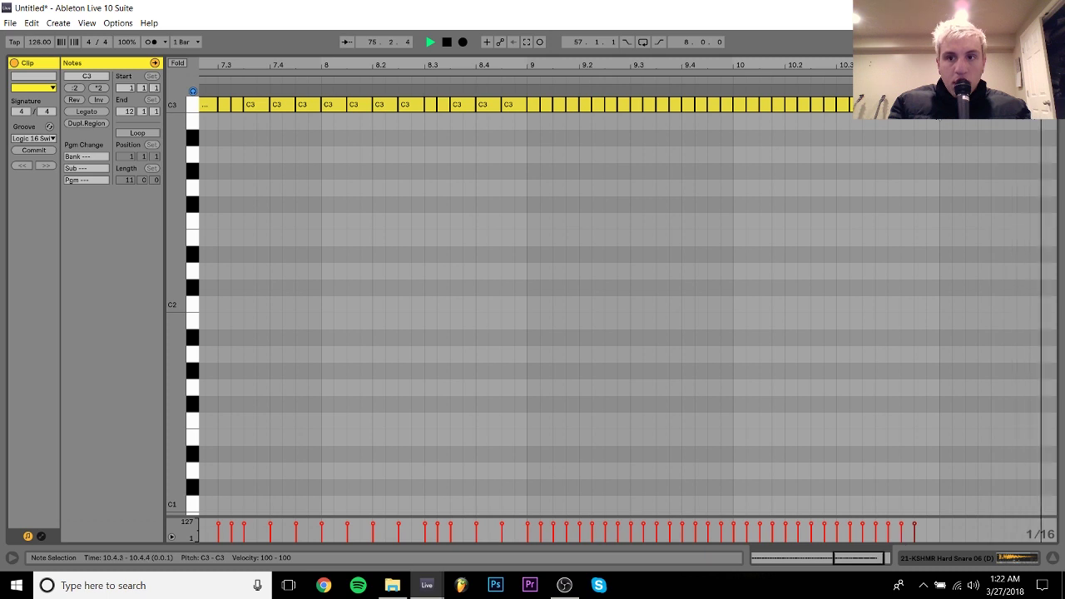
Fill bar 11 of the snare clip with thirty-second notes, select the whole clip range, and return to the device view
drag(891, 120, 925, 106)
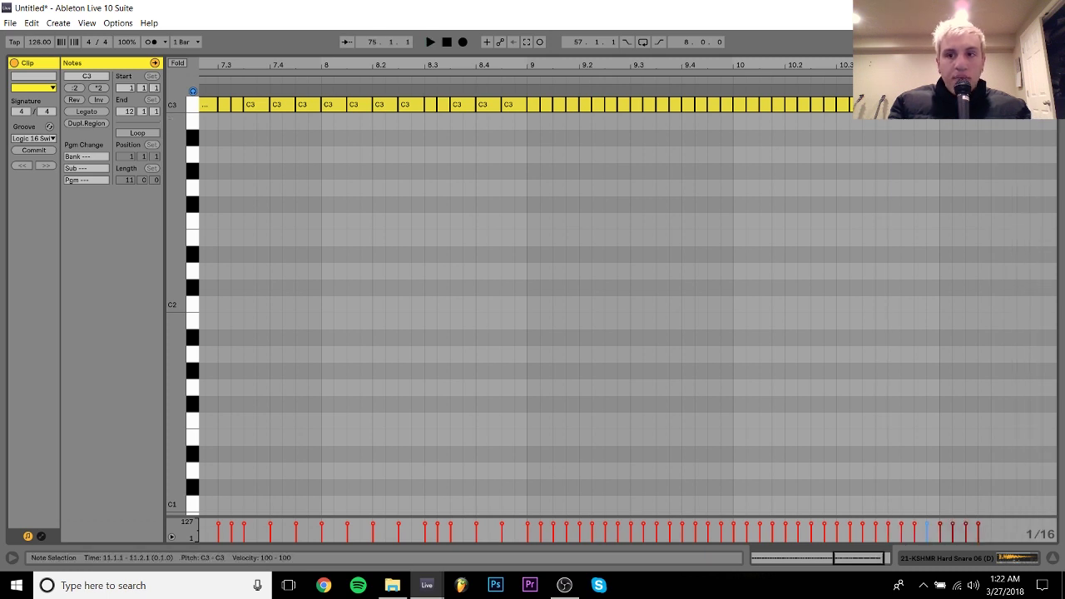
drag(963, 65, 918, 108)
key(ctrl+d)
key(ctrl+d)
key(ctrl+d)
key(ctrl+a)
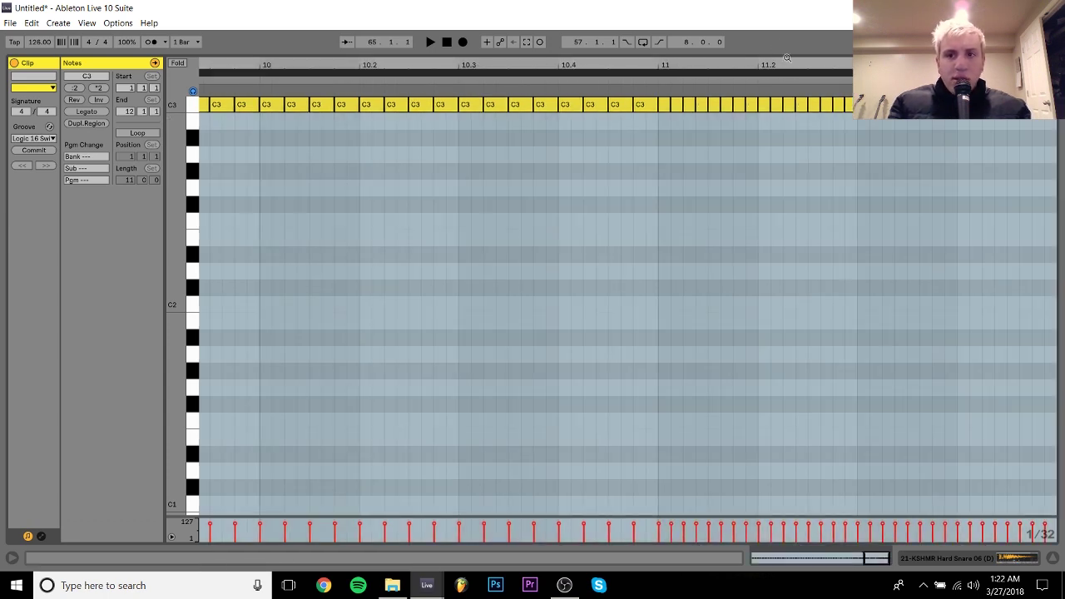
double_click(787, 57)
key(ctrl+a)
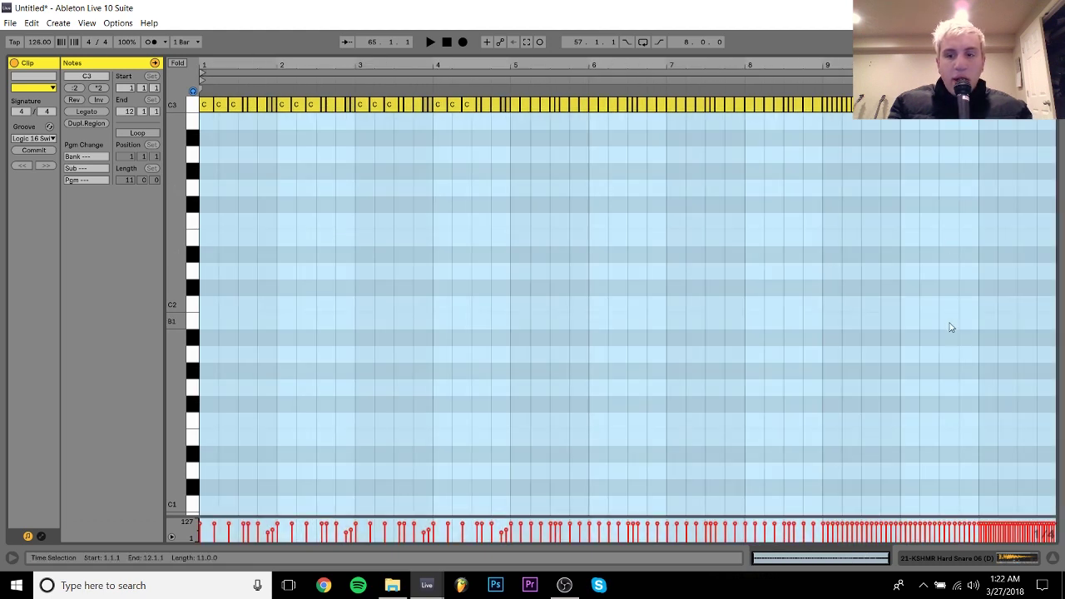
click(983, 562)
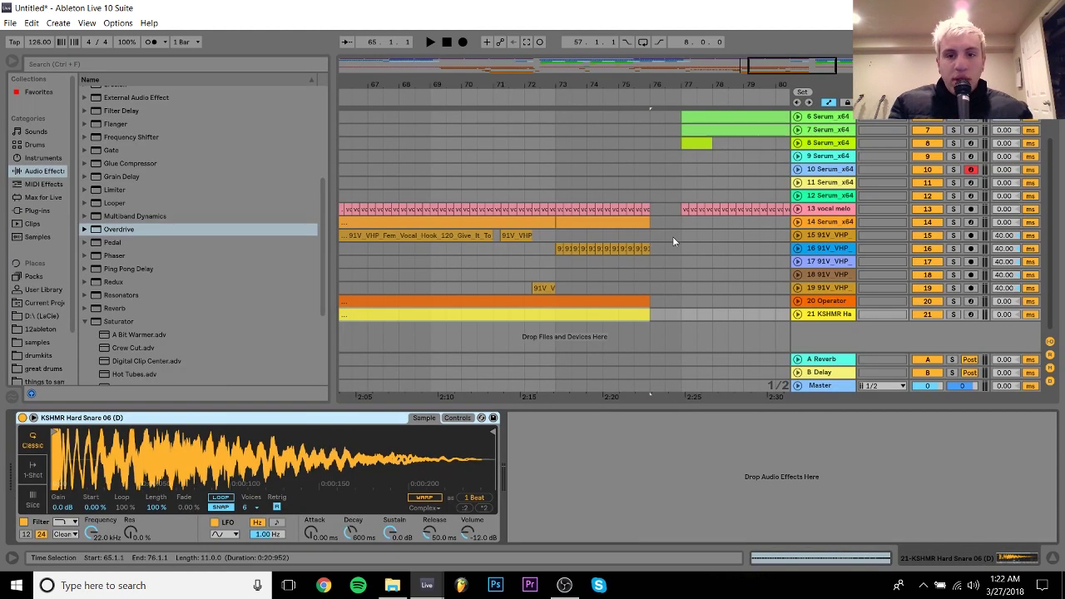
Play the build-up from bar 73, unfold track 21 to show its mixer settings, and stop playback
click(556, 182)
key(space)
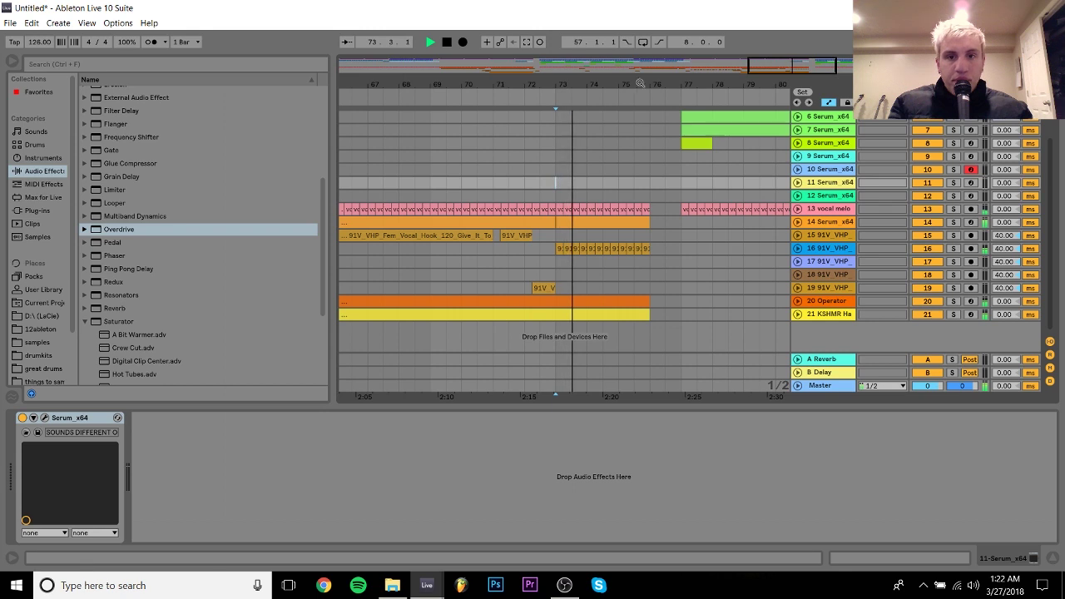
drag(640, 85, 538, 82)
click(798, 315)
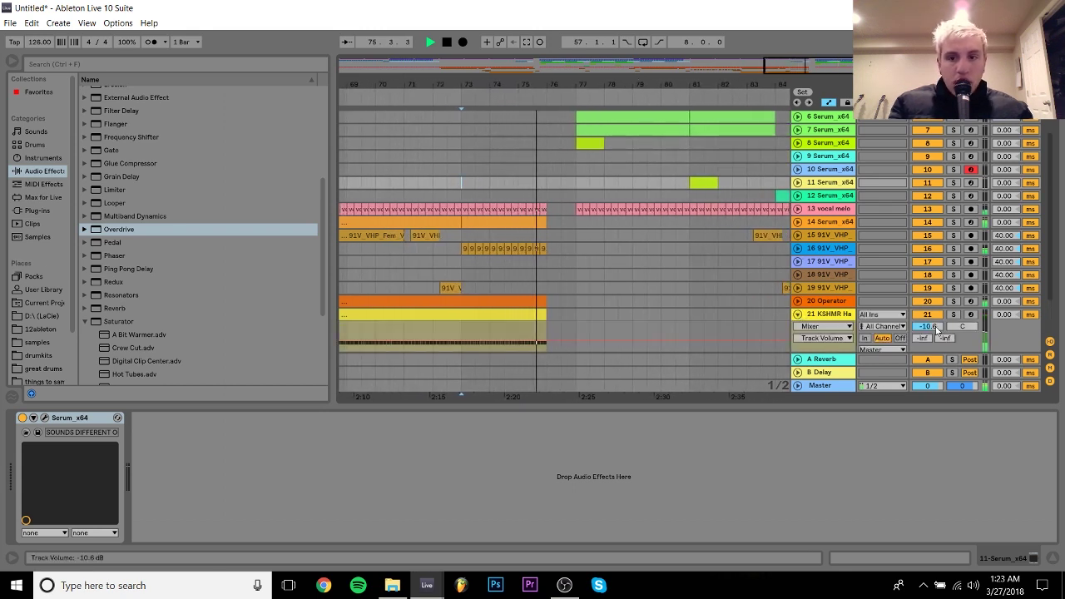
key(space)
Reopen track 21's snare clip and overwrite bar 11 with a copy of bar 10's sixteenth notes
double_click(518, 318)
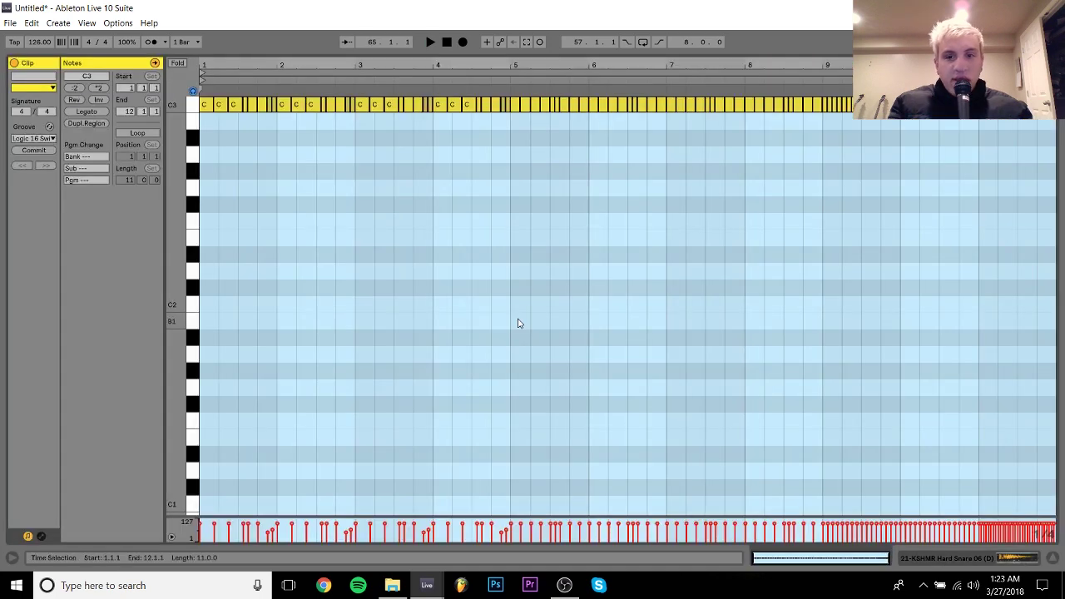
click(905, 106)
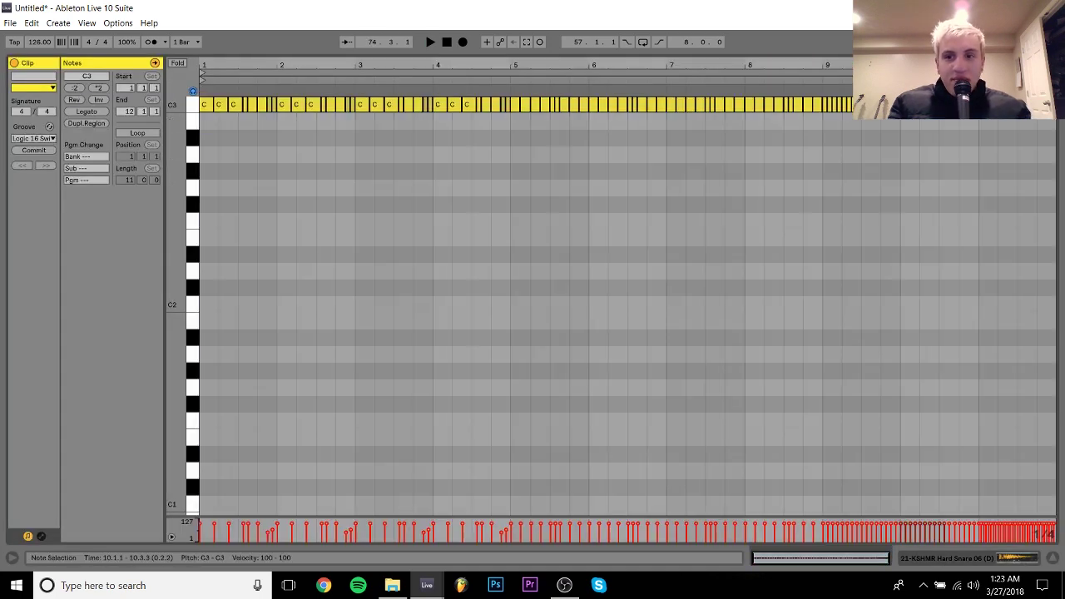
key(ctrl+d)
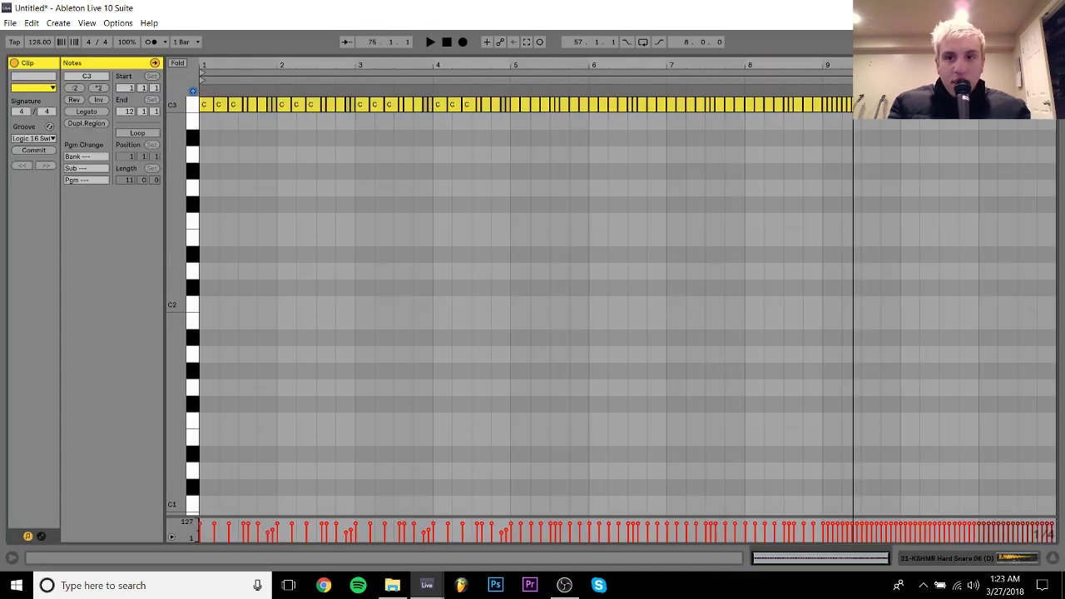
Rework the start of bar 9 into two sixteenths and three eighths, and repeat this two-beat pattern through bar 10
drag(853, 64, 853, 112)
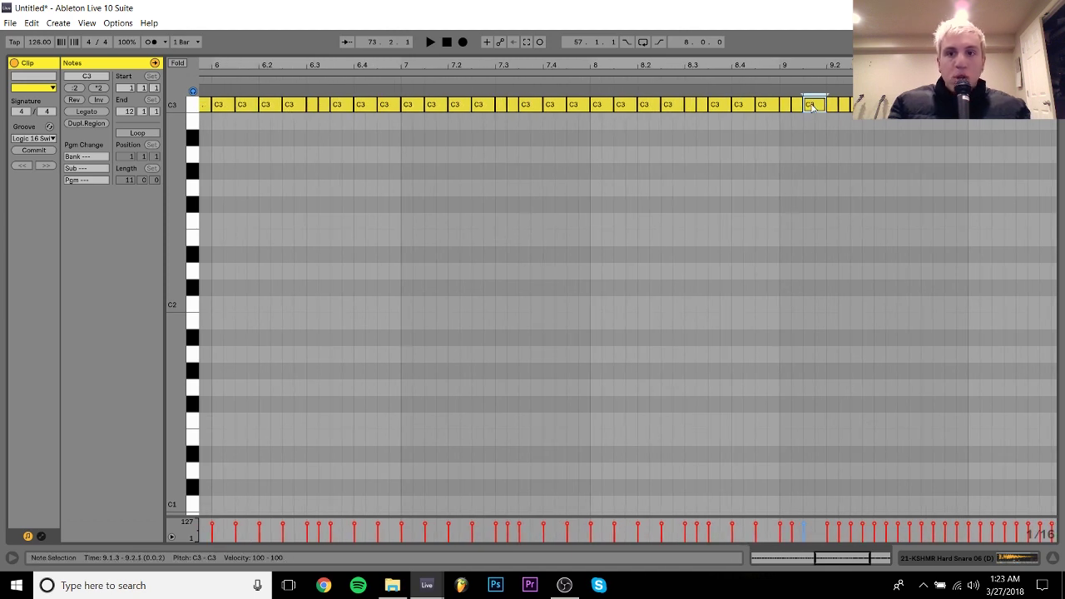
drag(865, 122, 782, 108)
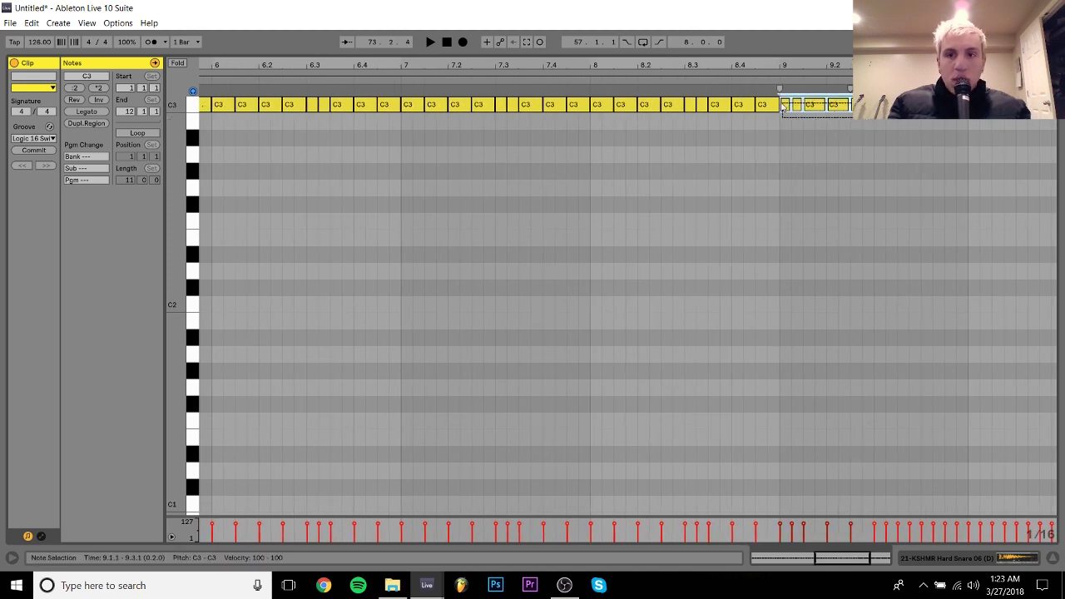
key(ctrl+d)
key(ctrl+d)
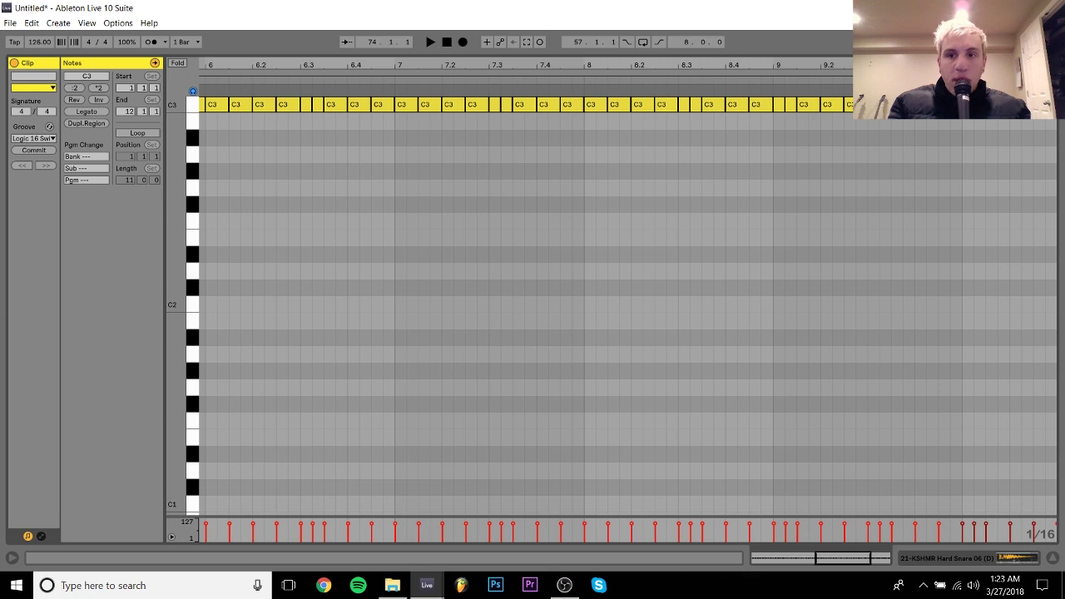
key(ctrl+d)
drag(706, 64, 873, 16)
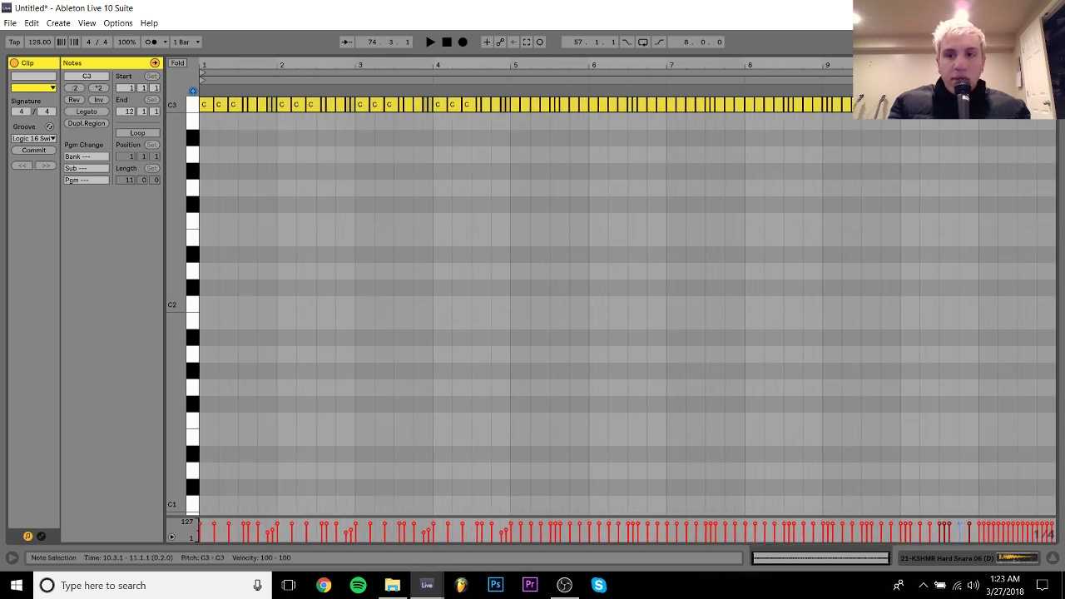
Set track 21's volume to -12.4 dB while playing the snare build-up from clip position 9.2, and fold the track
click(813, 82)
click(837, 170)
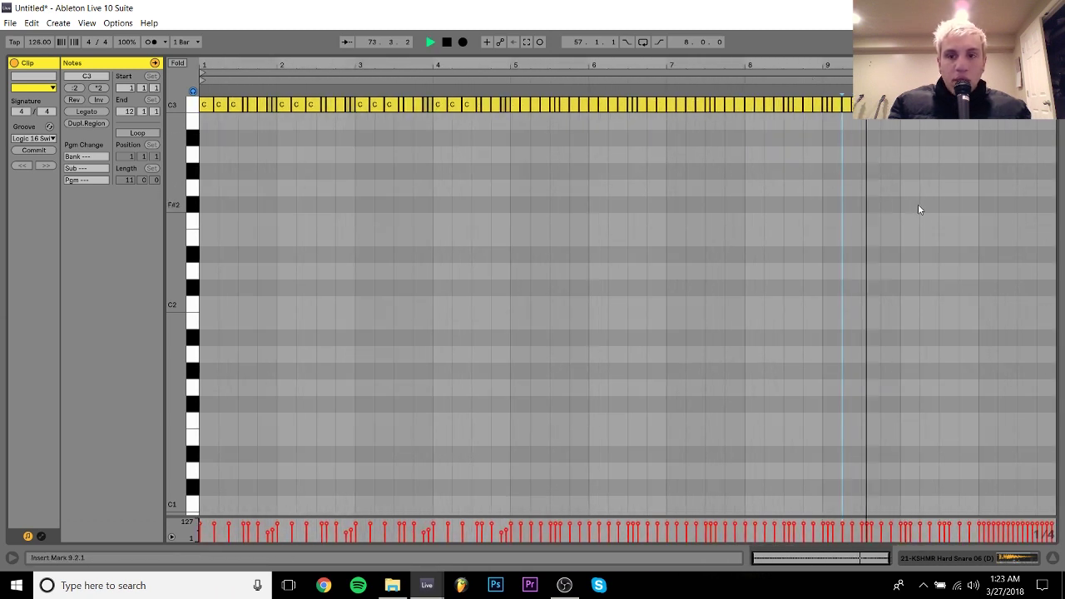
click(1016, 558)
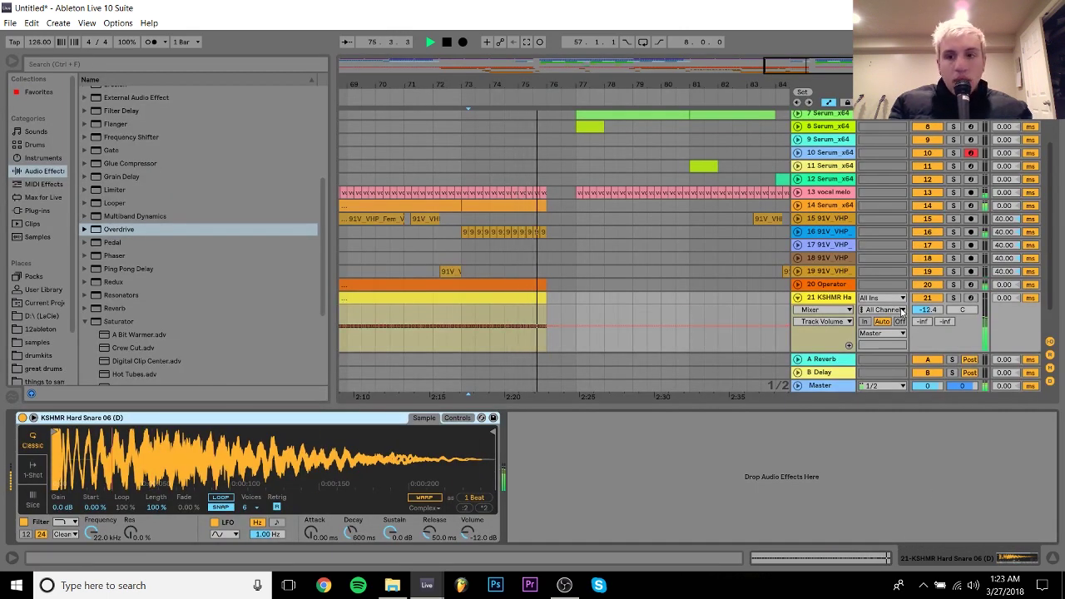
click(797, 297)
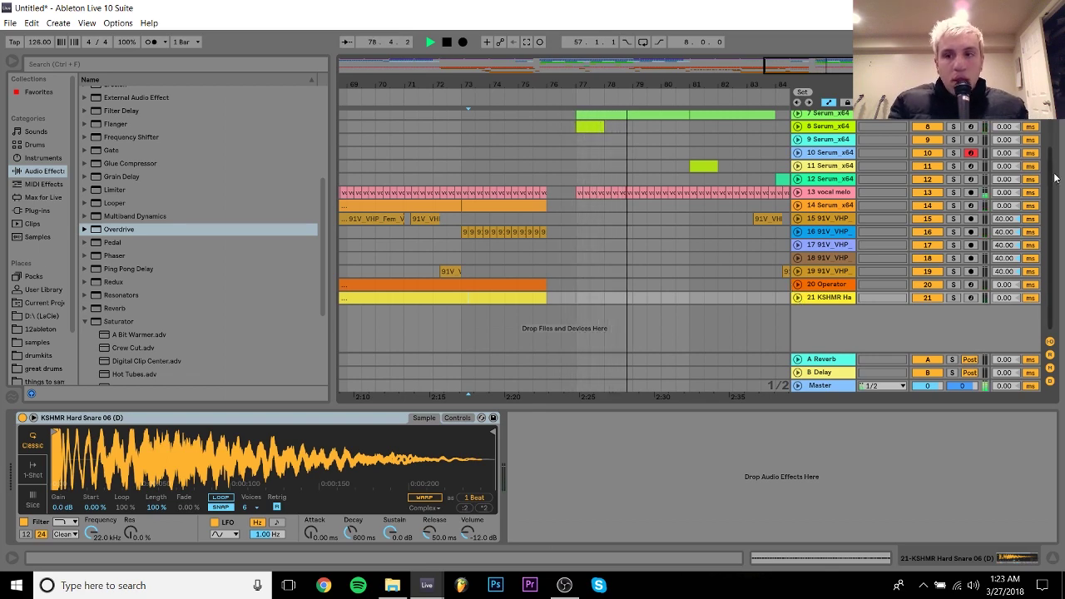
Play from bar 65, extend the start of track 5's Drum Rack clip back to bar 69, and hide the device view
scroll(564, 250, up, 5)
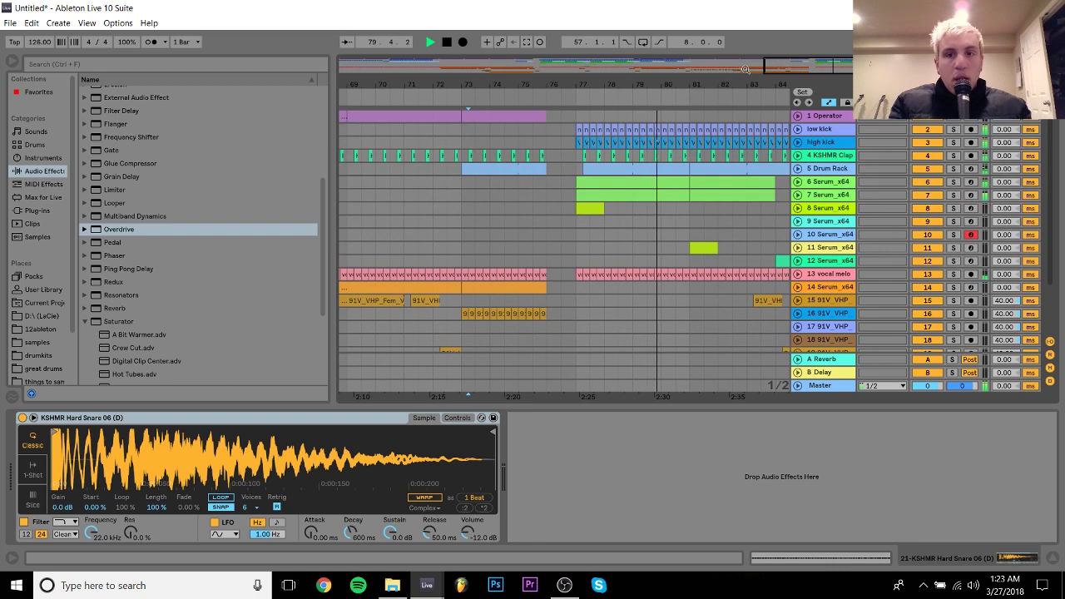
drag(744, 81, 716, 82)
key(space)
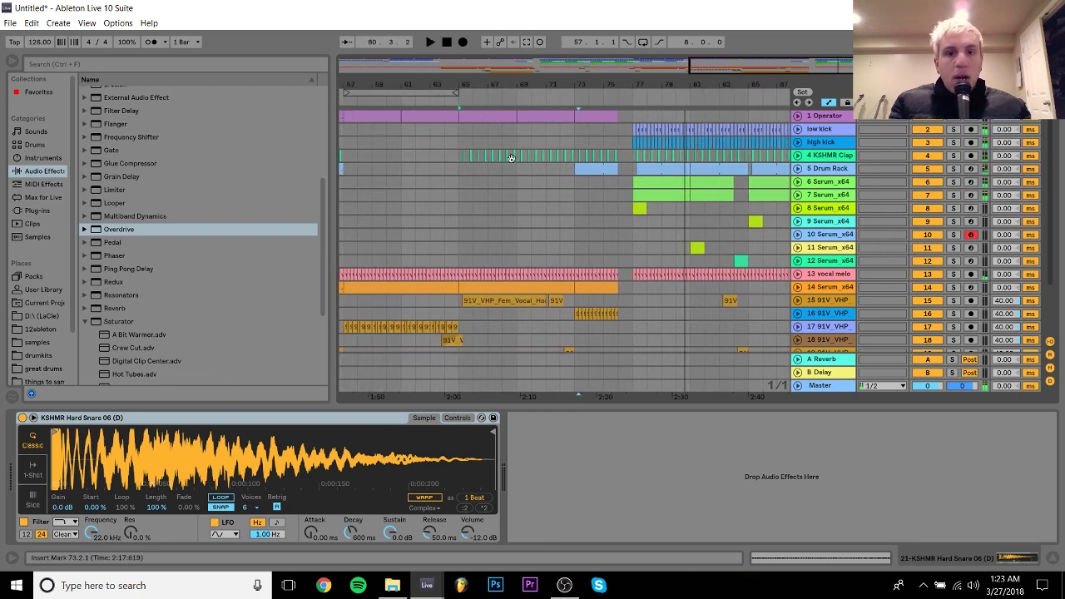
click(463, 140)
key(space)
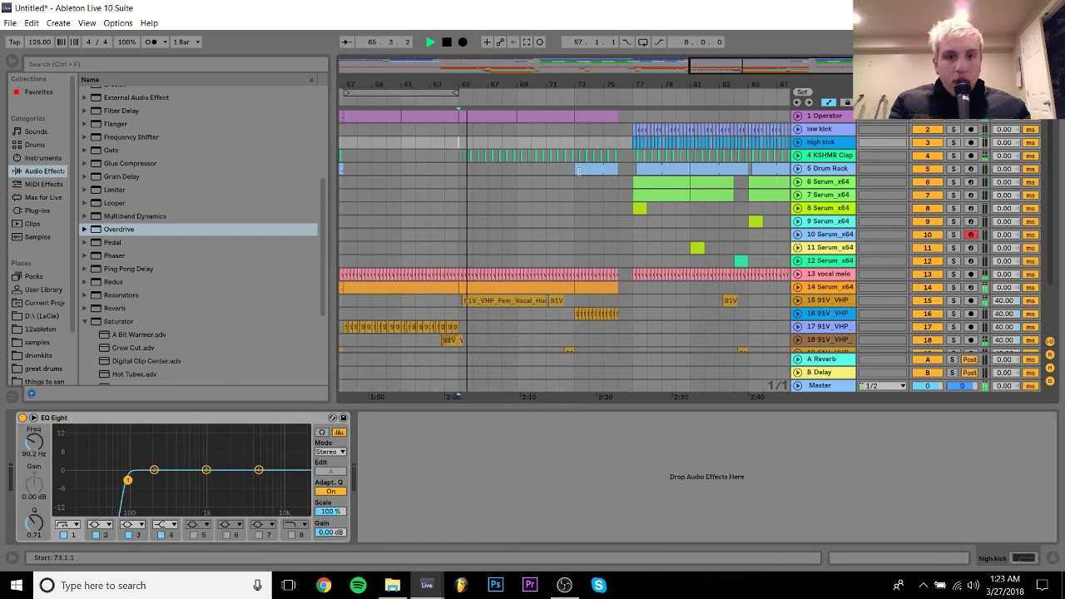
drag(575, 169, 515, 168)
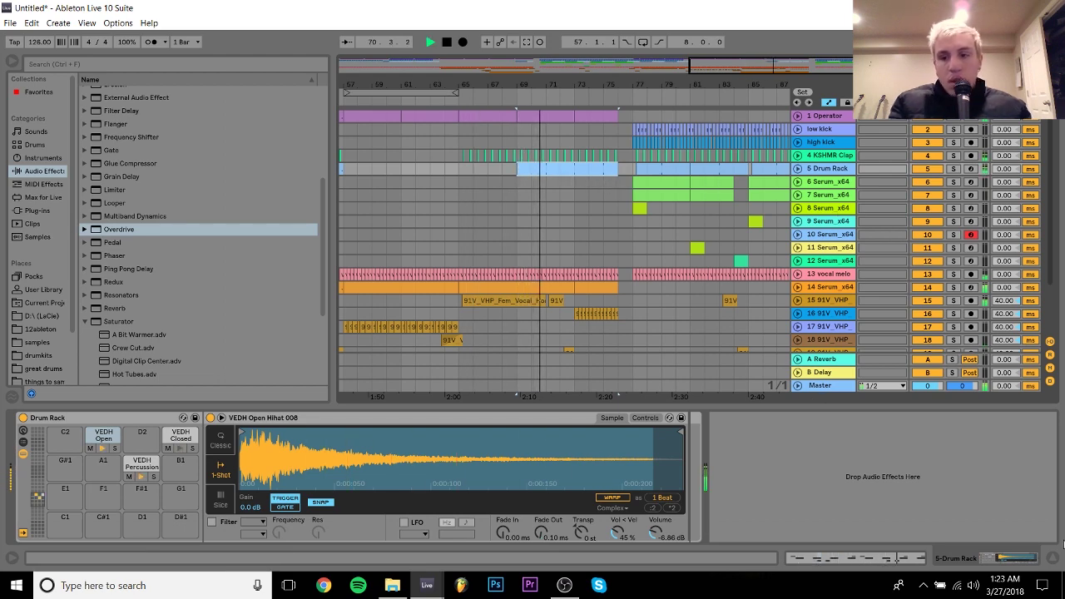
click(1050, 562)
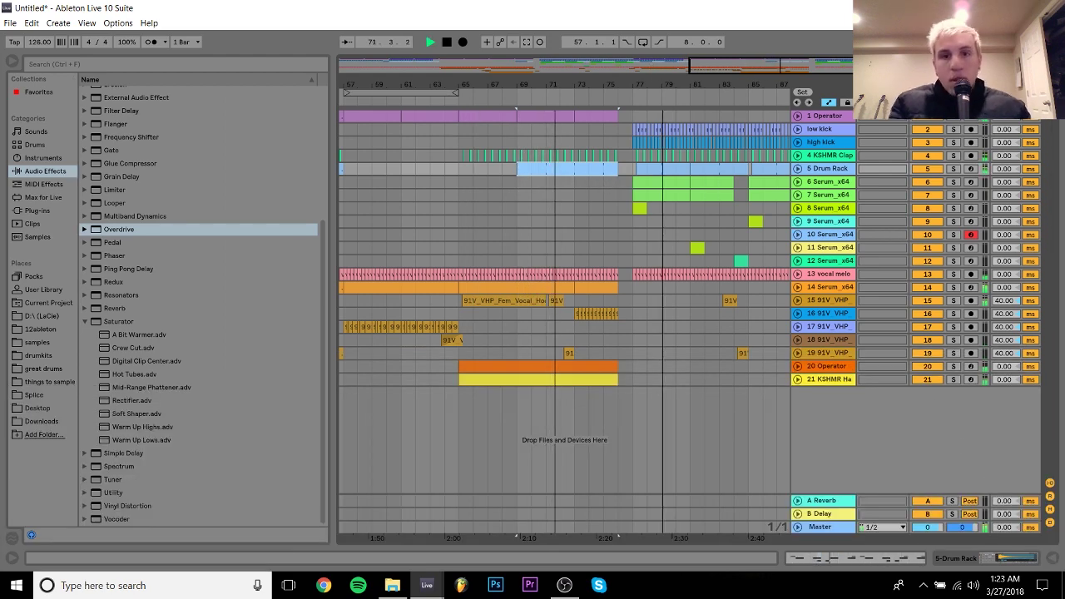
Lower the volume of vocal track 16 to -6.0 dB and fold the track up again
key(minus)
drag(592, 84, 611, 80)
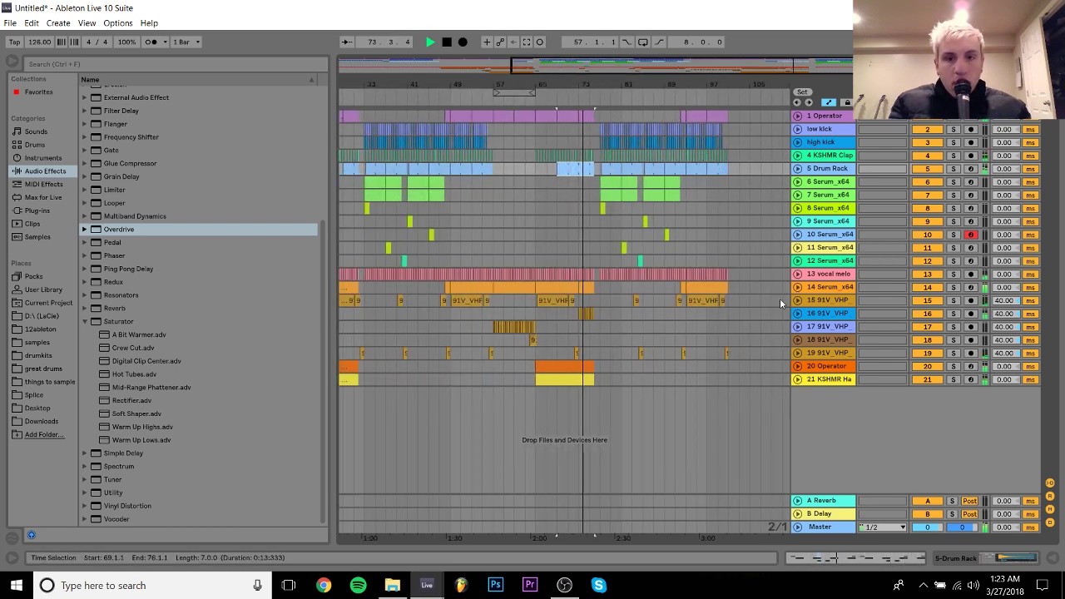
click(797, 316)
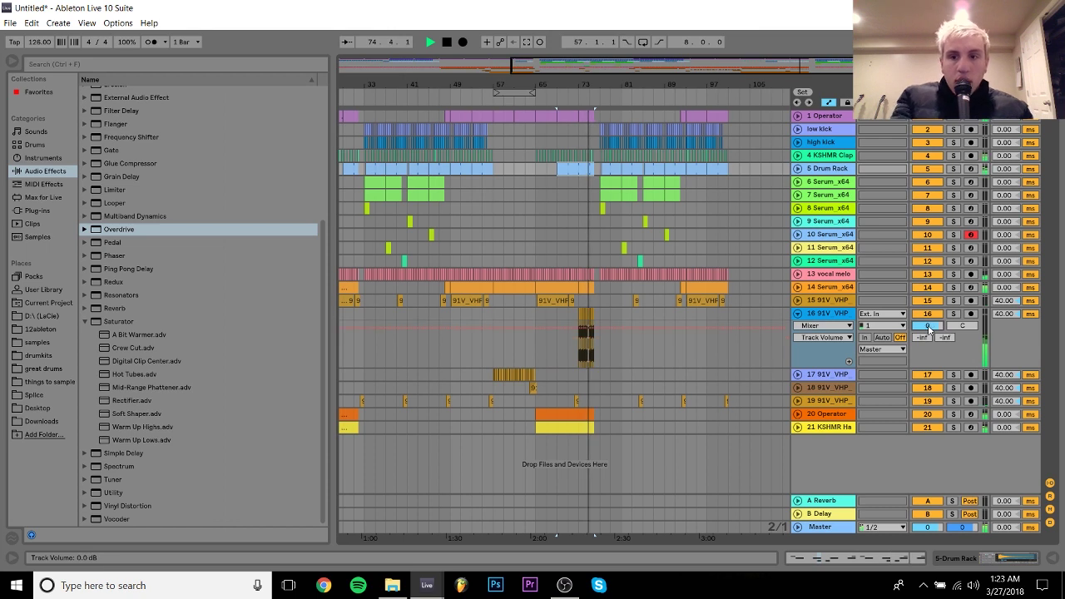
scroll(929, 330, down, 4)
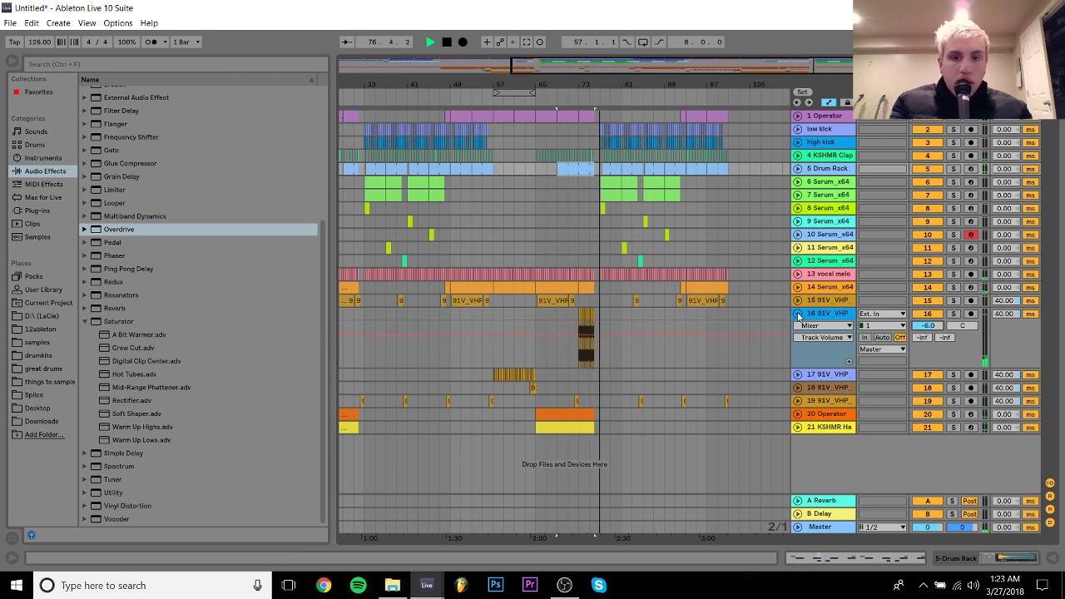
click(797, 314)
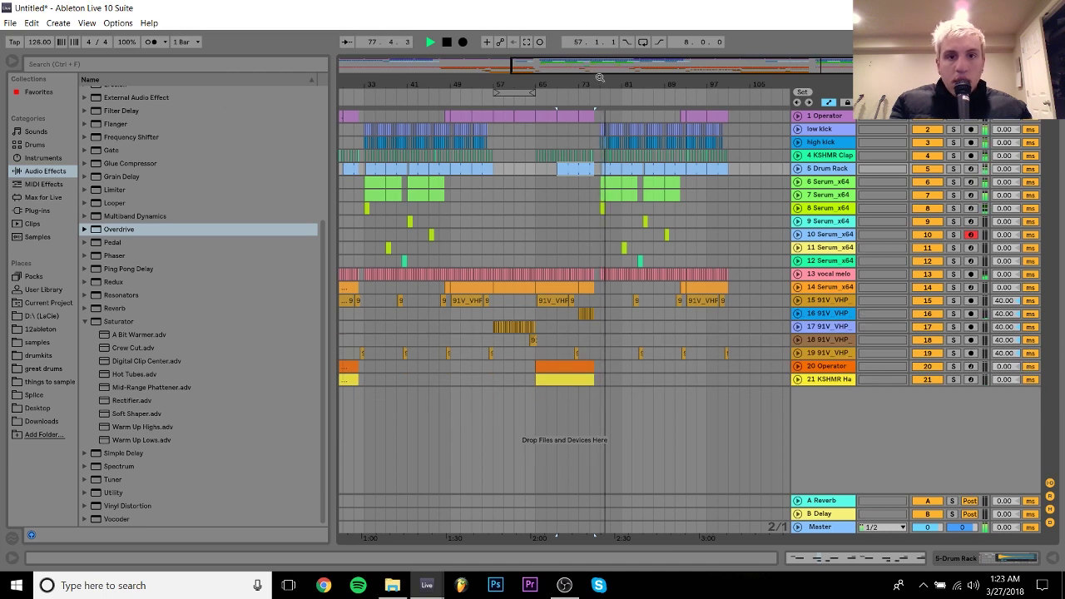
Copy the vocal clips on tracks 15 to 19 between bars 71 and 73 to start at bar 75
drag(599, 78, 595, 84)
key(space)
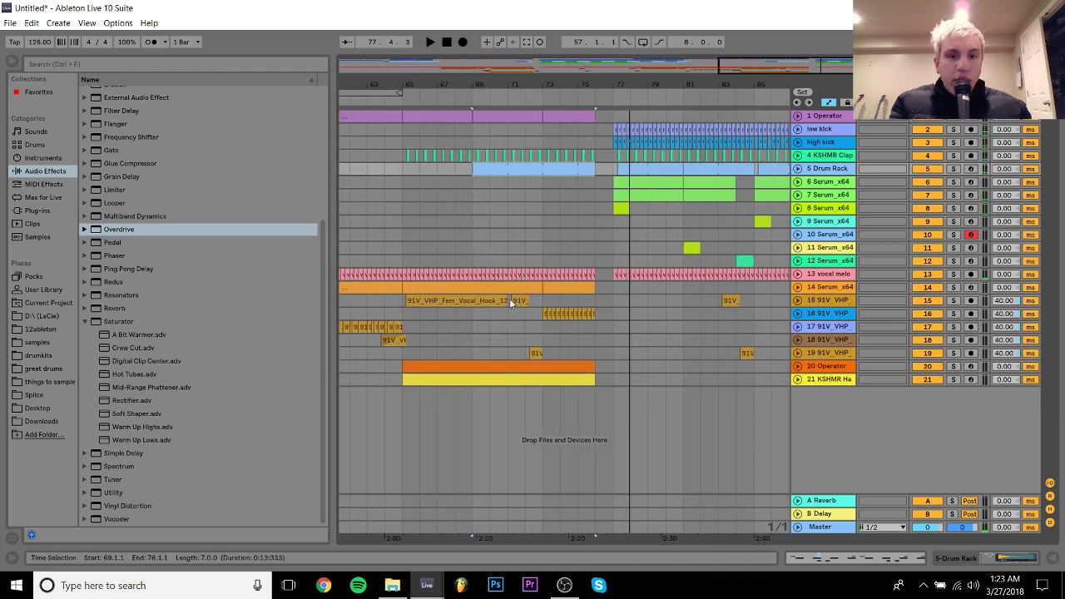
drag(510, 299, 539, 356)
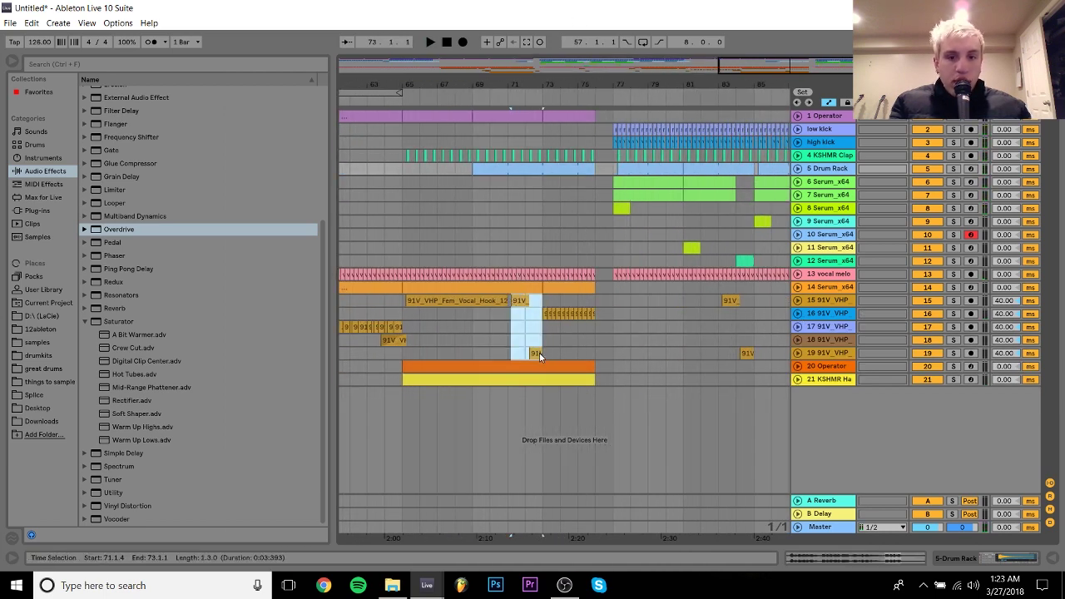
shift+click(513, 314)
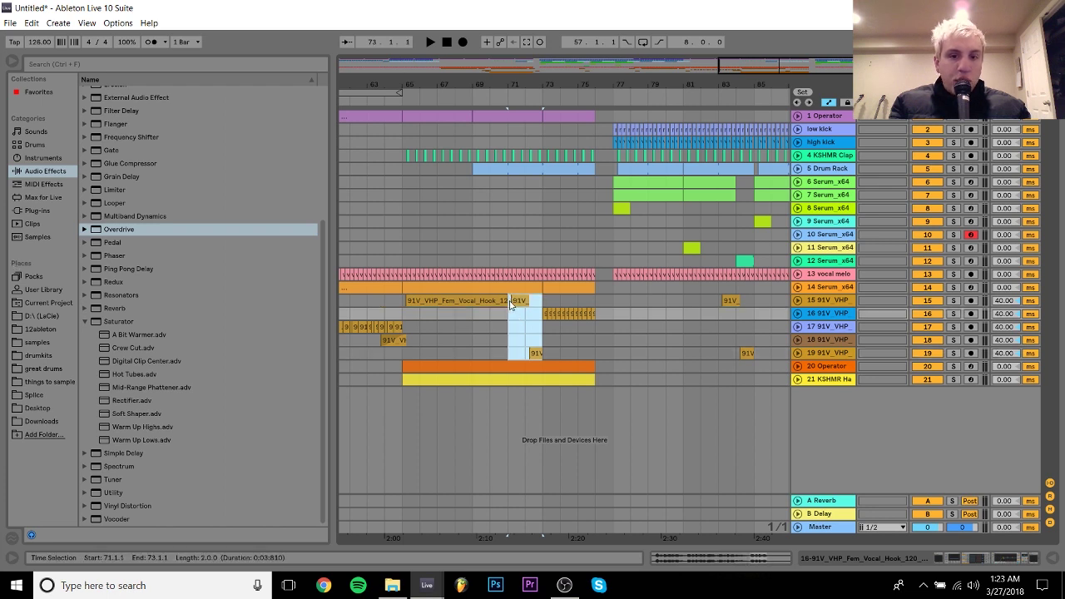
drag(511, 304, 588, 309)
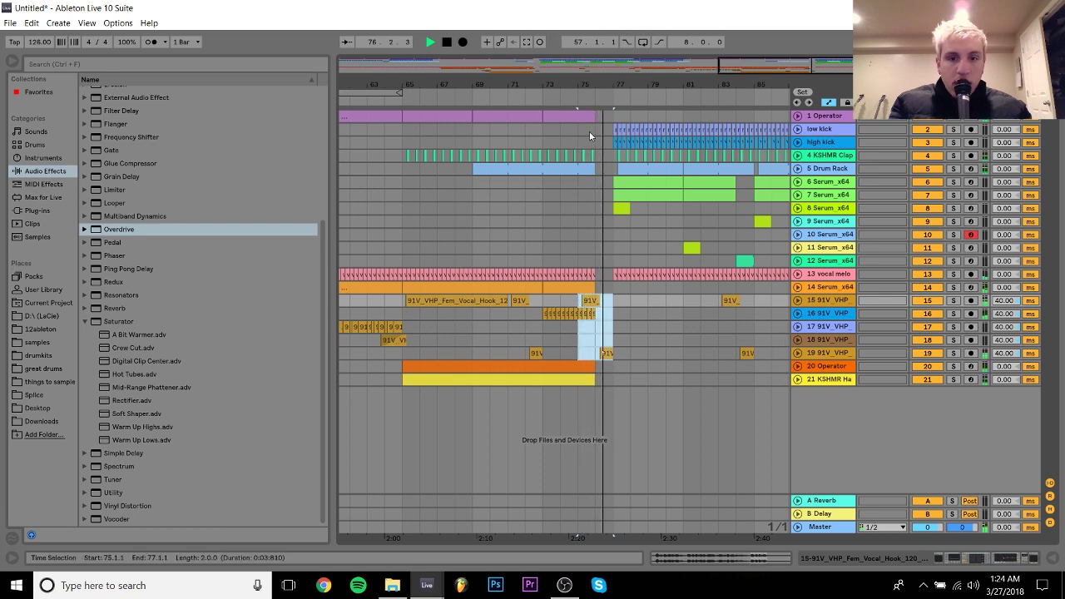
Listen through into the second drop and set the volume of track 11 Serum to -7.6 dB
drag(598, 81, 598, 90)
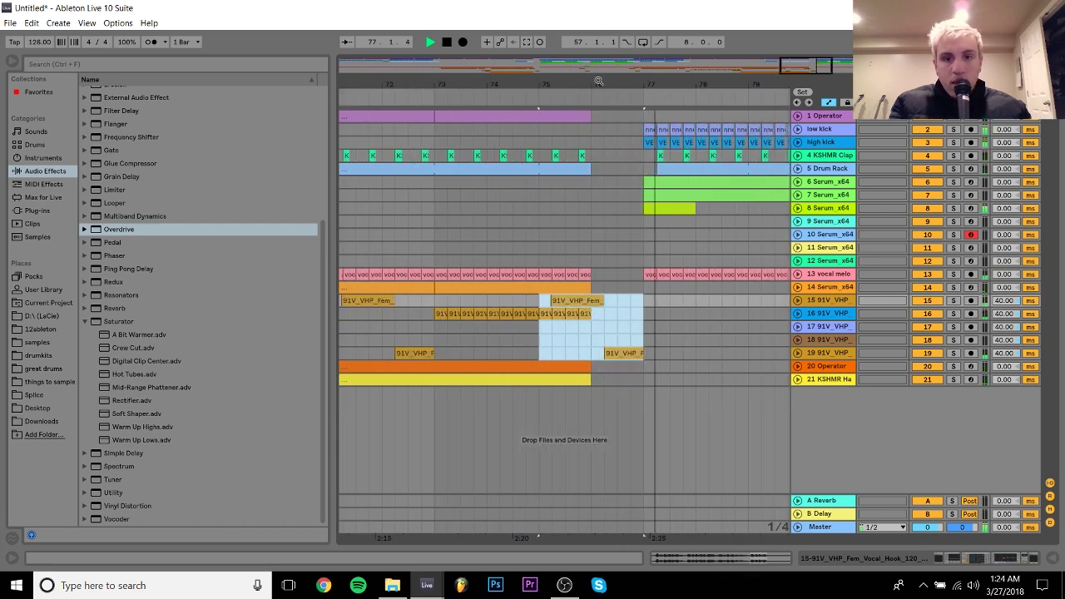
click(822, 353)
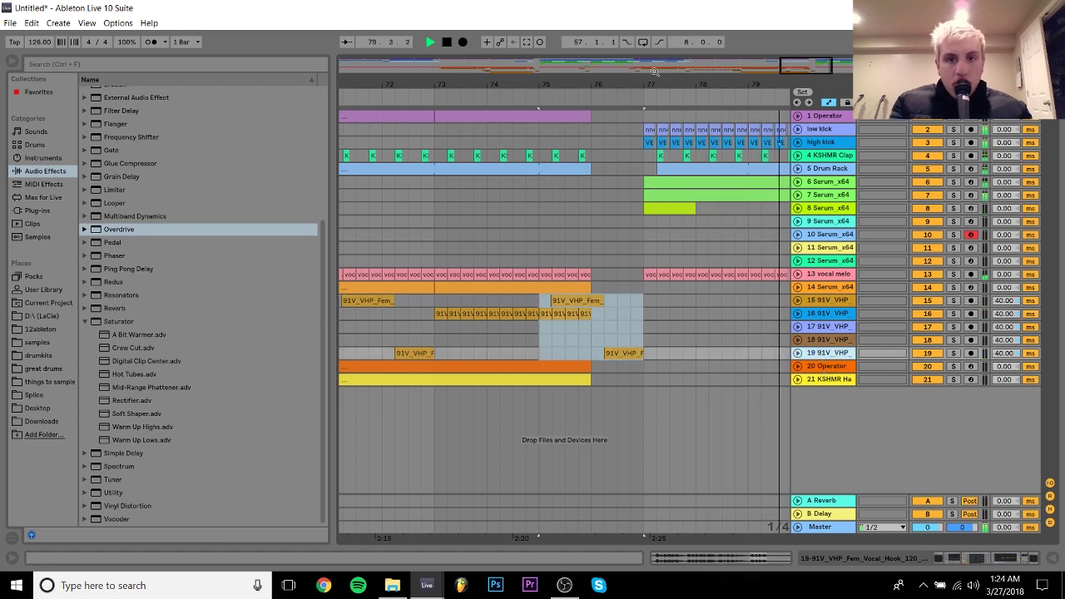
drag(686, 98, 662, 91)
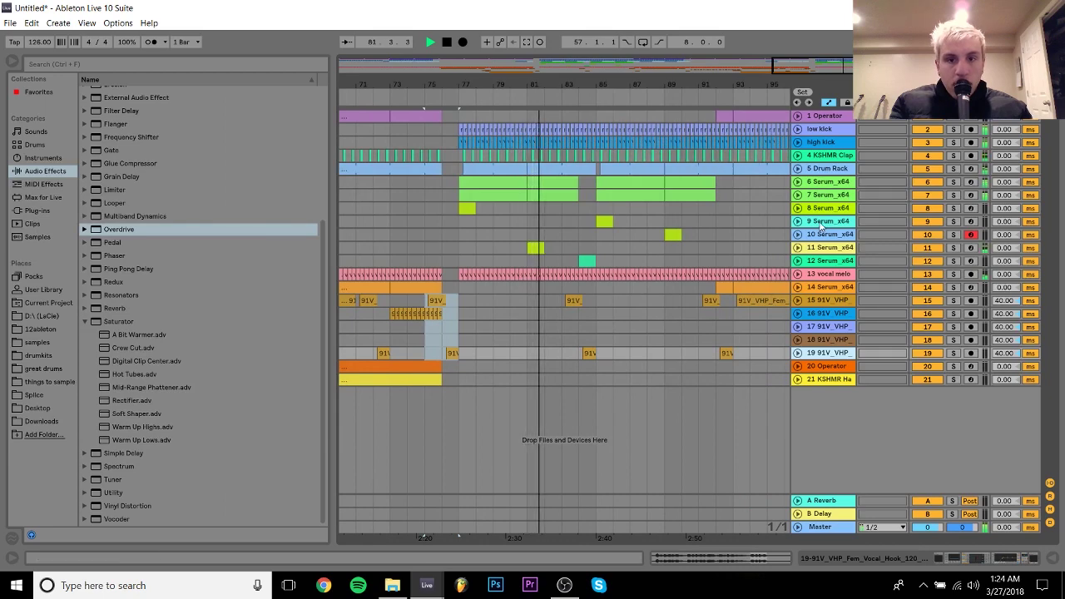
click(797, 248)
drag(940, 261, 940, 274)
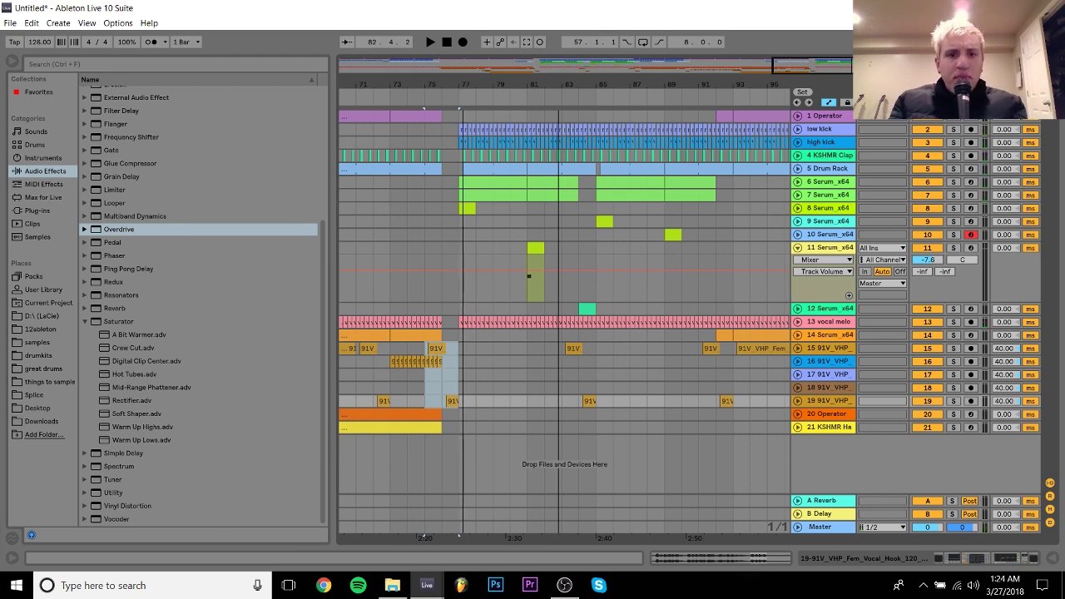
Delete the low kick and high kick clips from 77.2.1 up to bar 79
drag(463, 82, 463, 145)
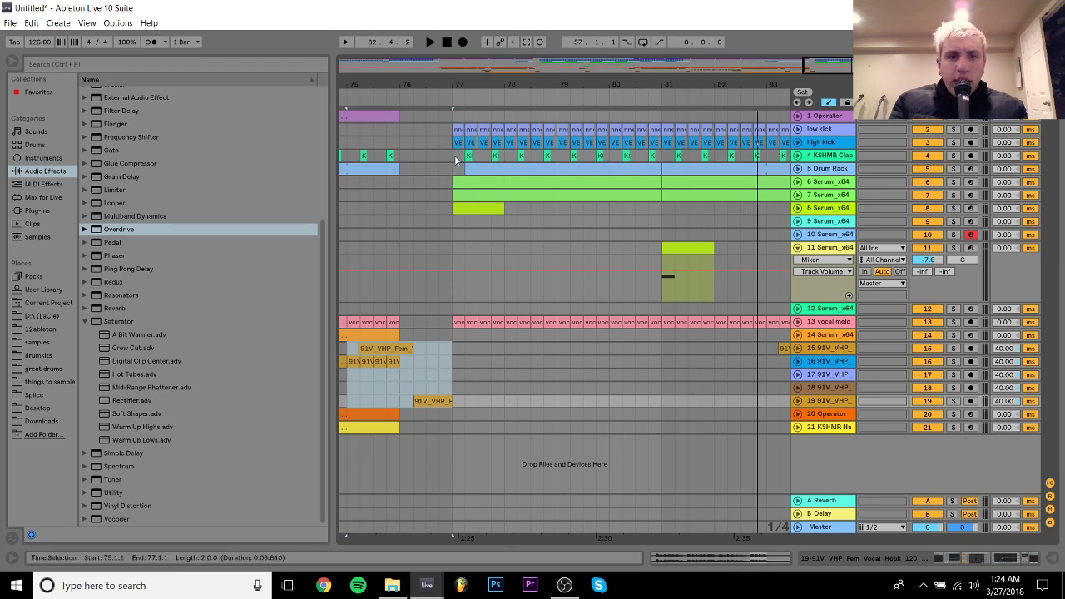
click(468, 127)
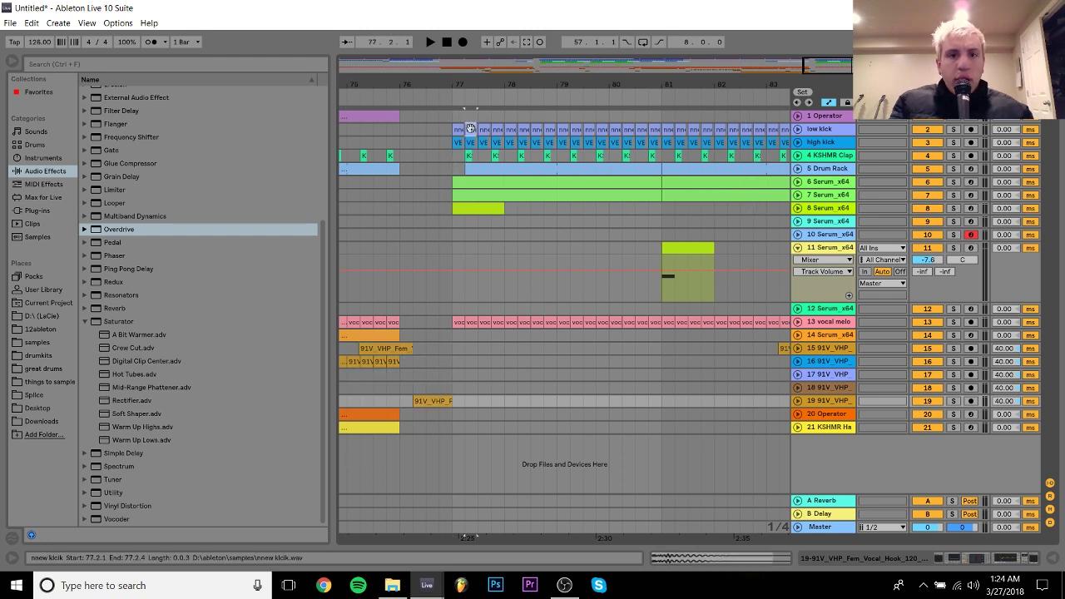
shift+click(549, 141)
key(Delete)
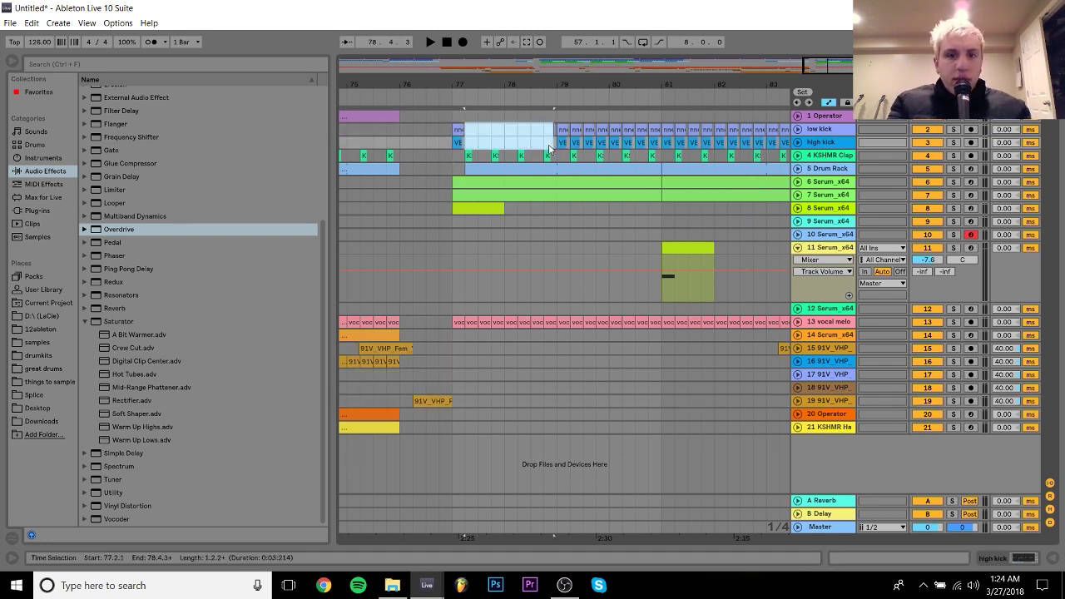
Clear the KSHMR Clap and Drum Rack tracks from 76.4.1 to 79.1.1
shift+click(445, 160)
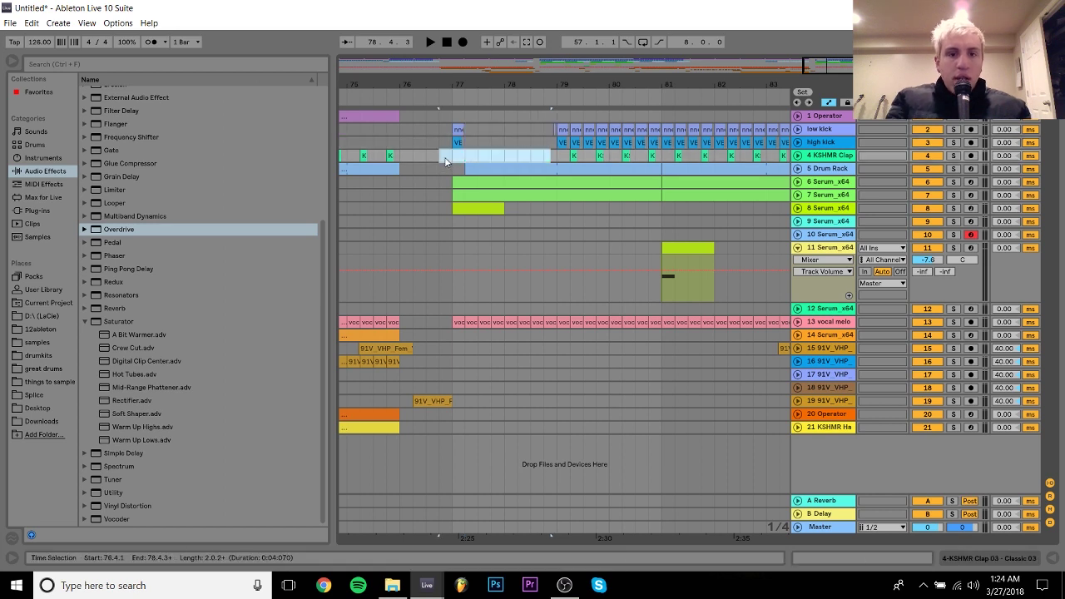
click(445, 160)
click(559, 168)
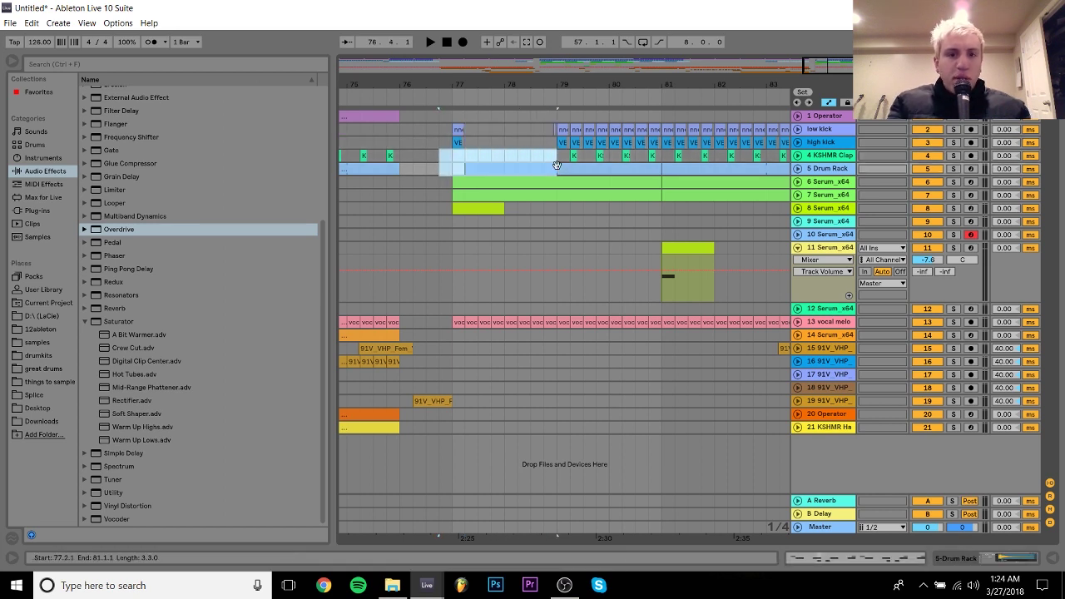
Play the arrangement from 76.1.1 to check the thinned-out start of the second drop
click(400, 137)
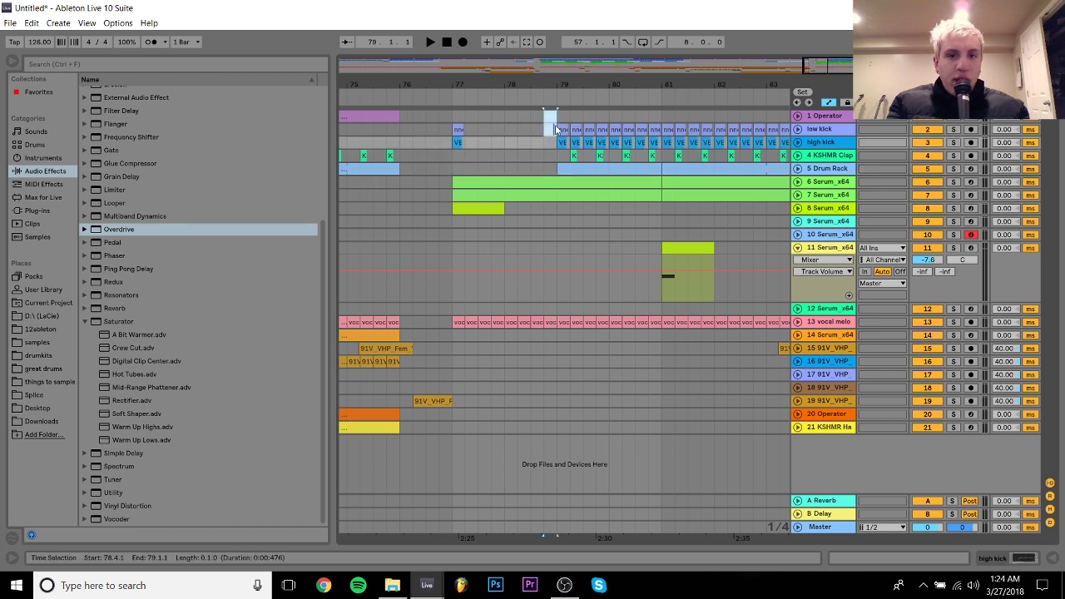
drag(544, 127, 557, 132)
click(438, 116)
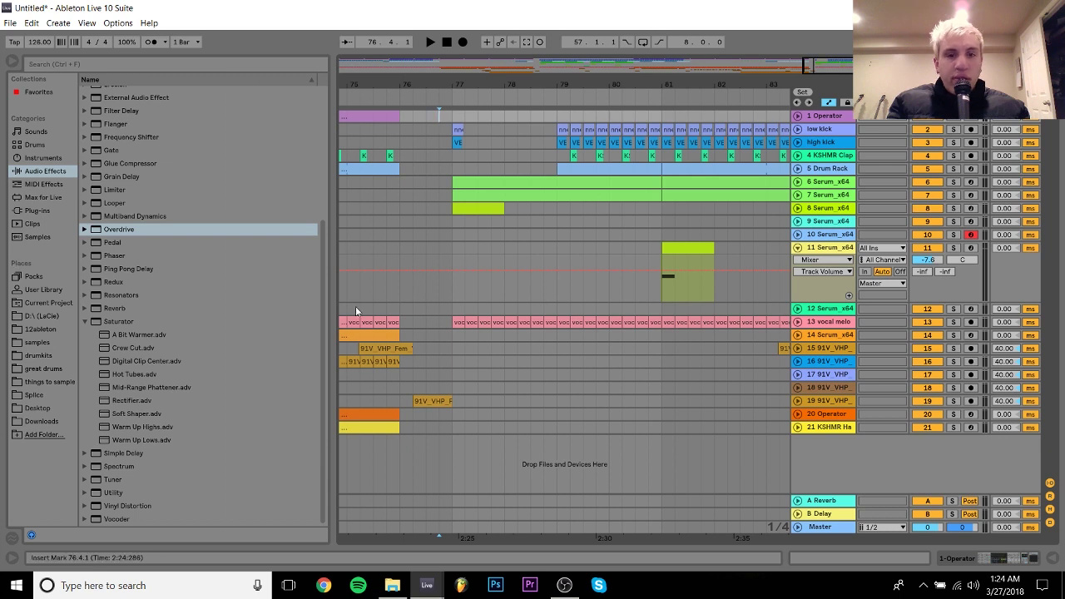
click(401, 125)
key(space)
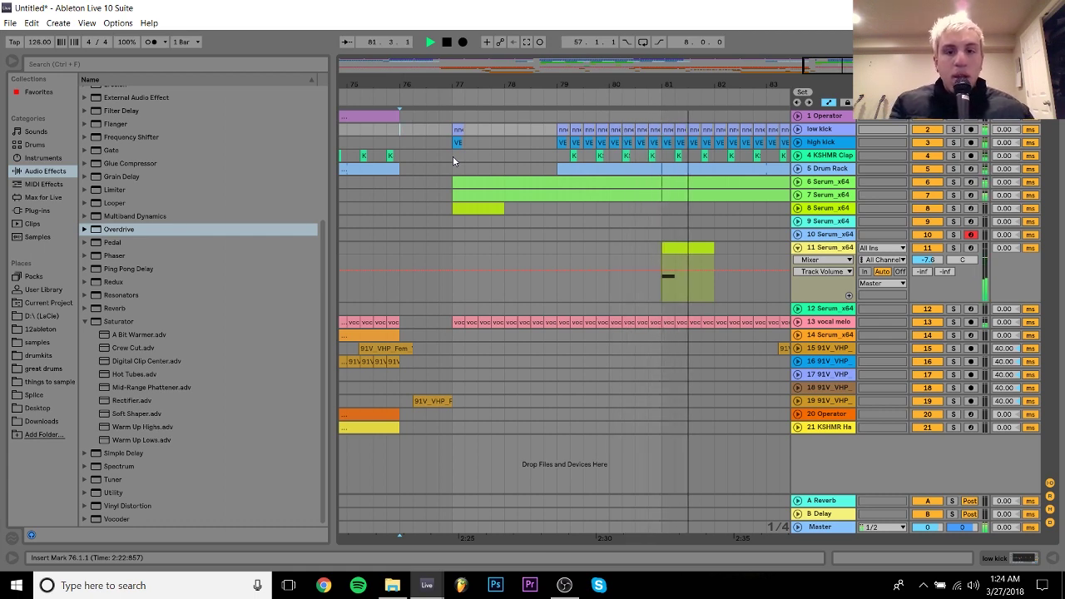
drag(545, 84, 545, 42)
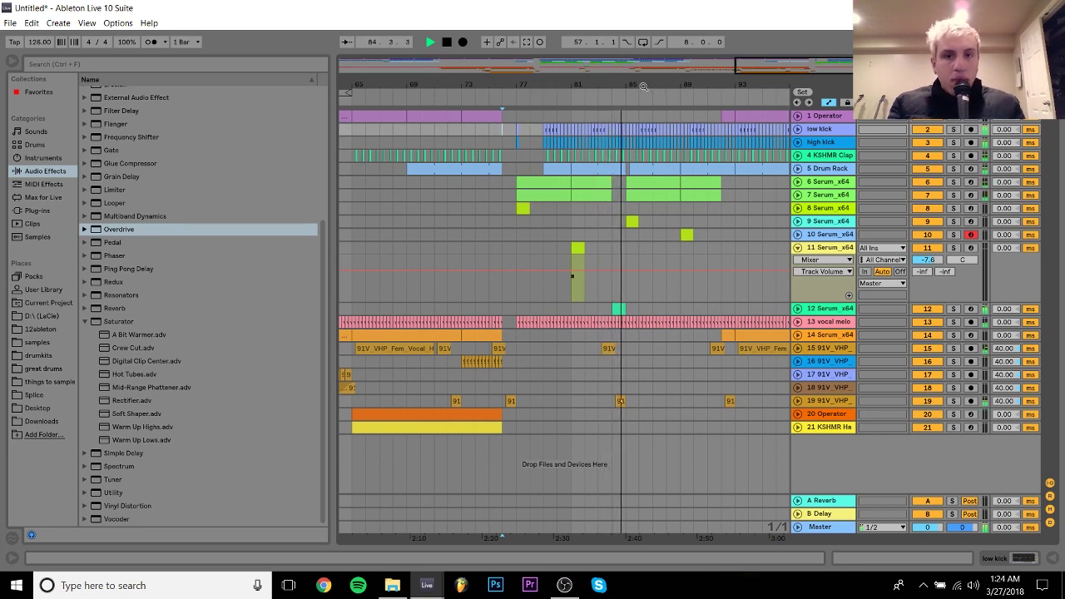
drag(645, 86, 560, 86)
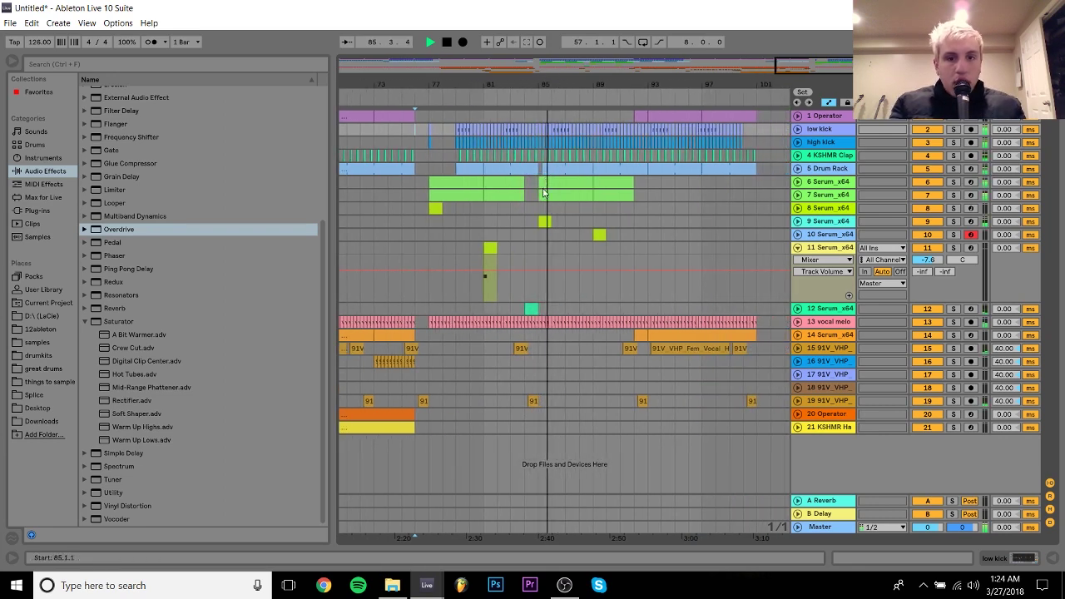
key(space)
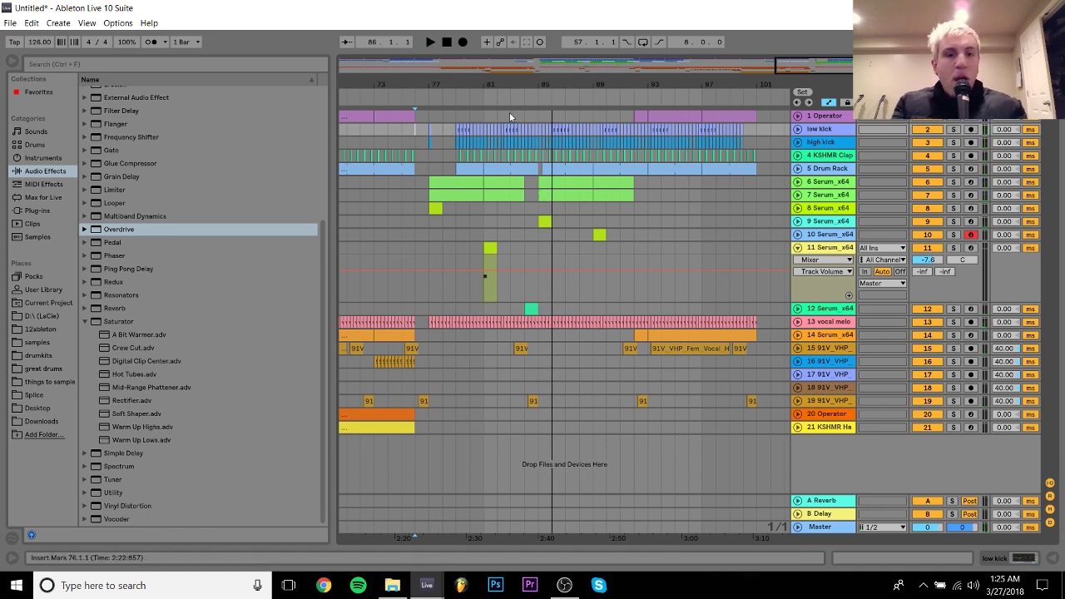
Fold up track 11 and examine the whole arrangement and its opening section
drag(411, 83, 665, 38)
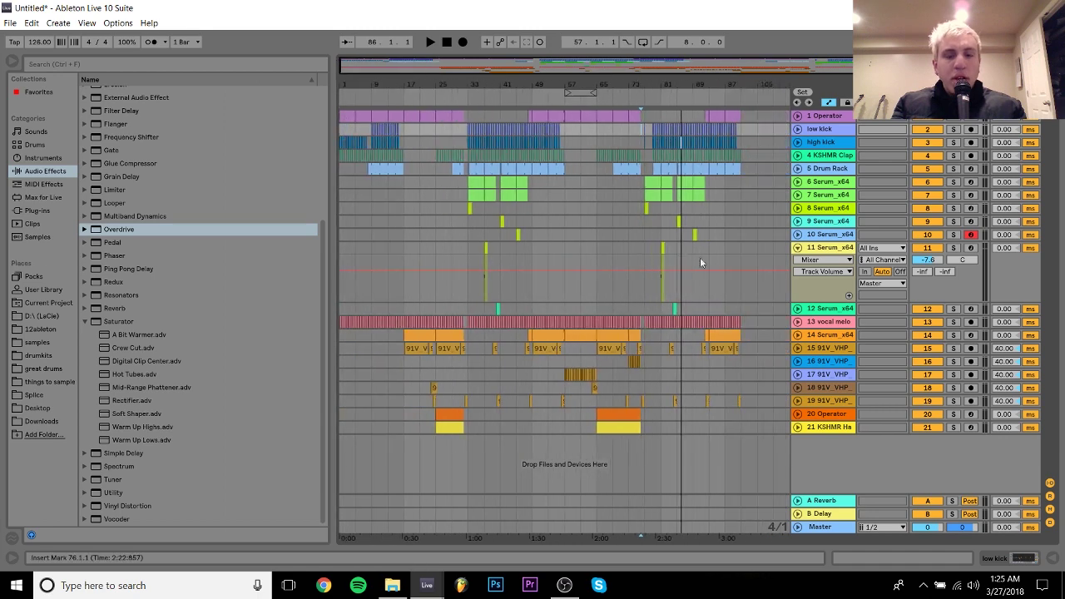
click(798, 248)
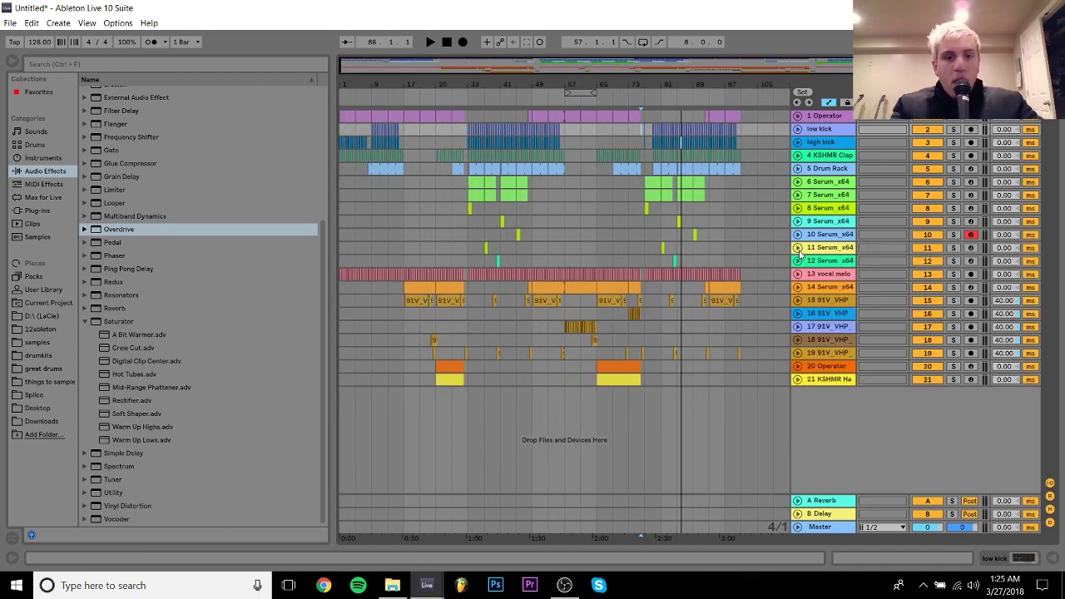
drag(341, 82, 341, 125)
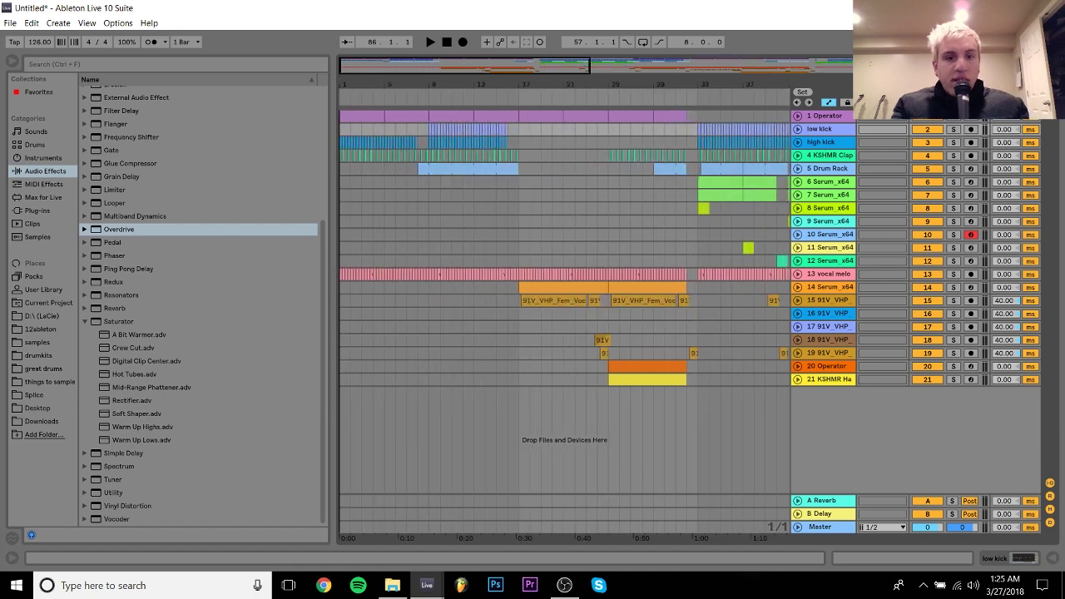
drag(626, 85, 626, 48)
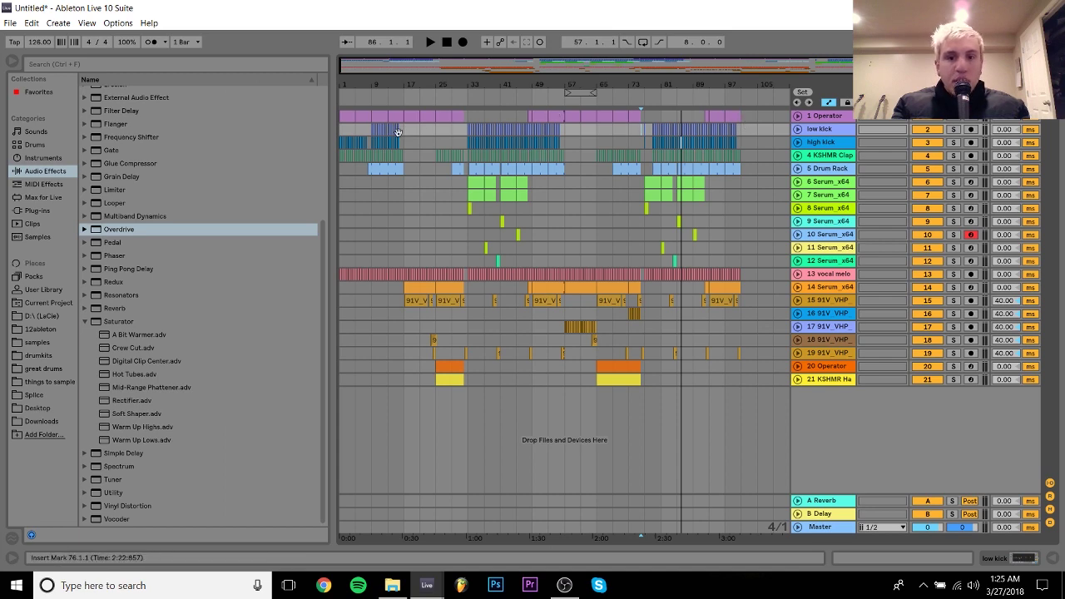
drag(350, 84, 349, 47)
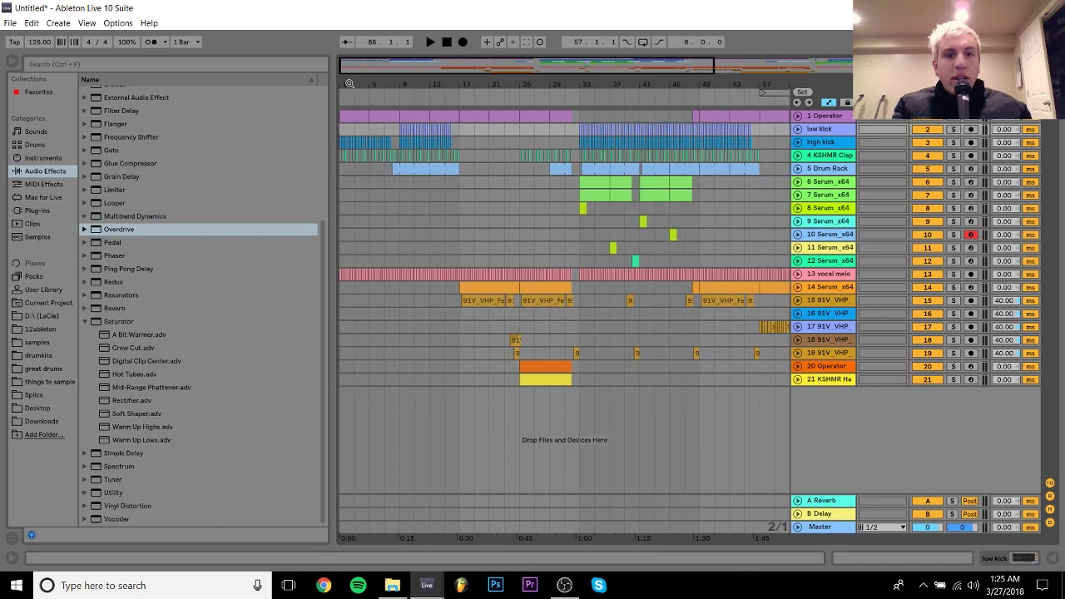
drag(353, 84, 353, 45)
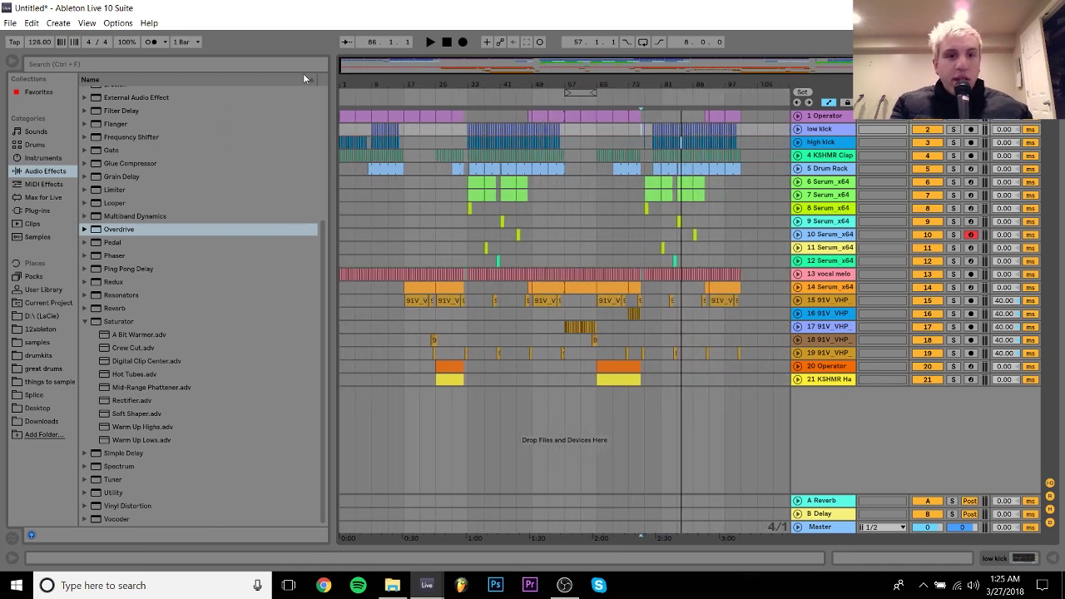
drag(347, 83, 350, 133)
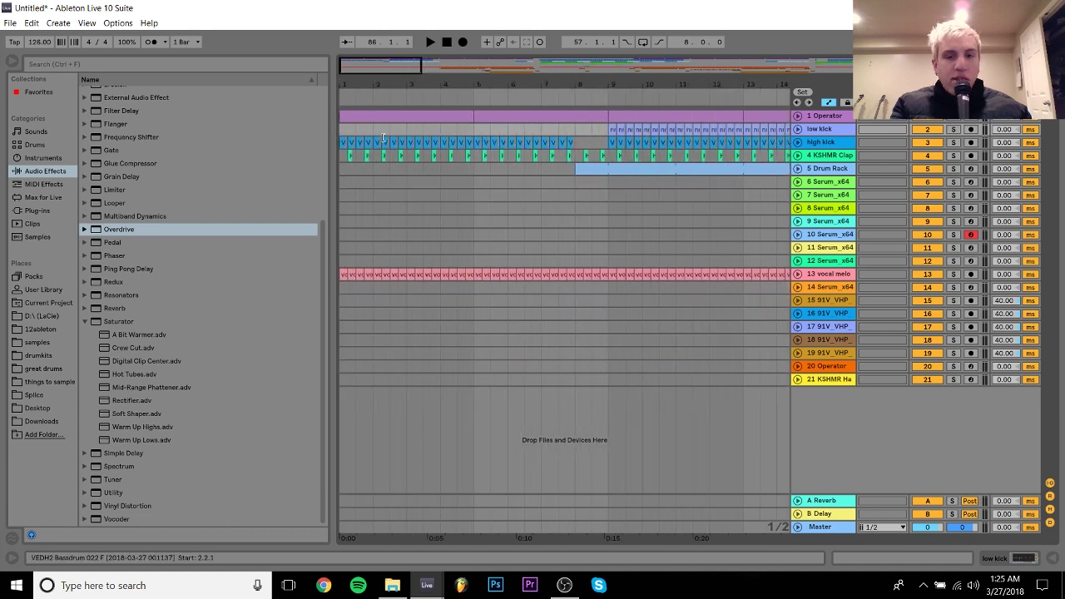
Place the insert marker at 1.1.1 on track 21 and play the start of the intro
click(342, 130)
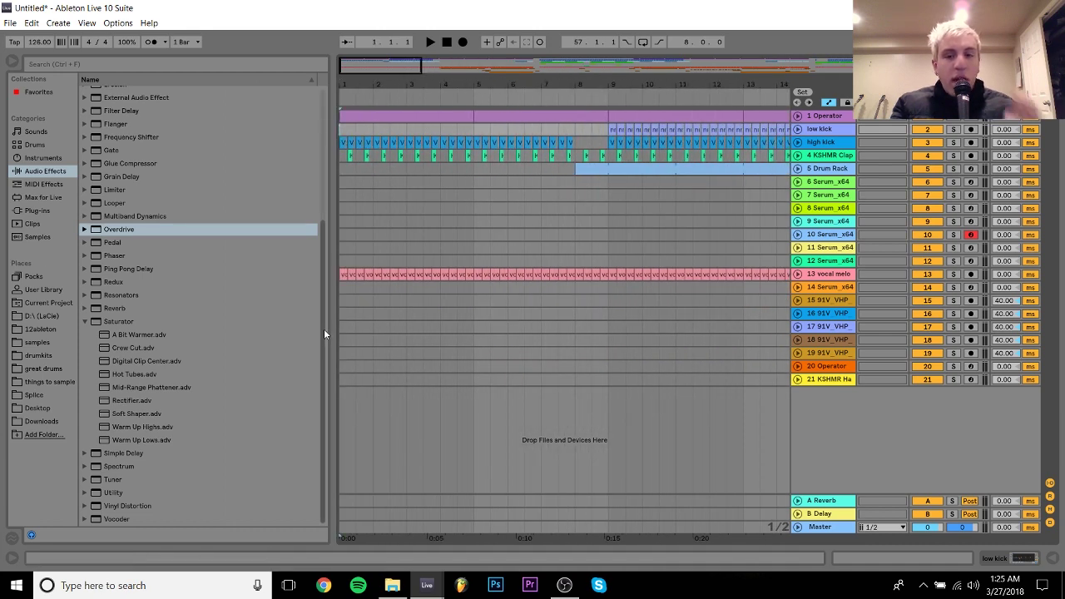
click(340, 379)
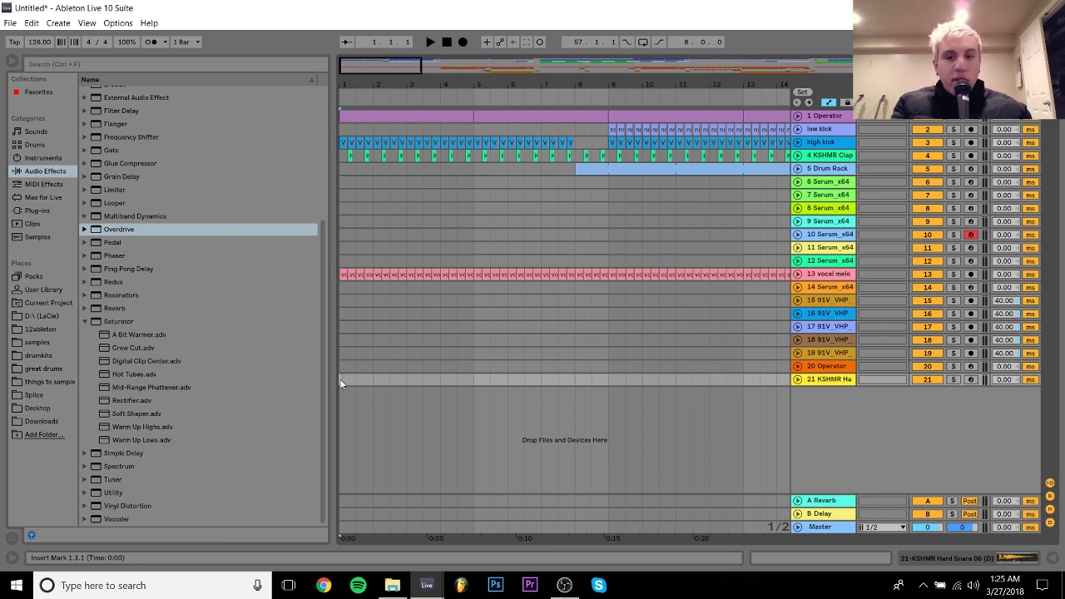
key(space)
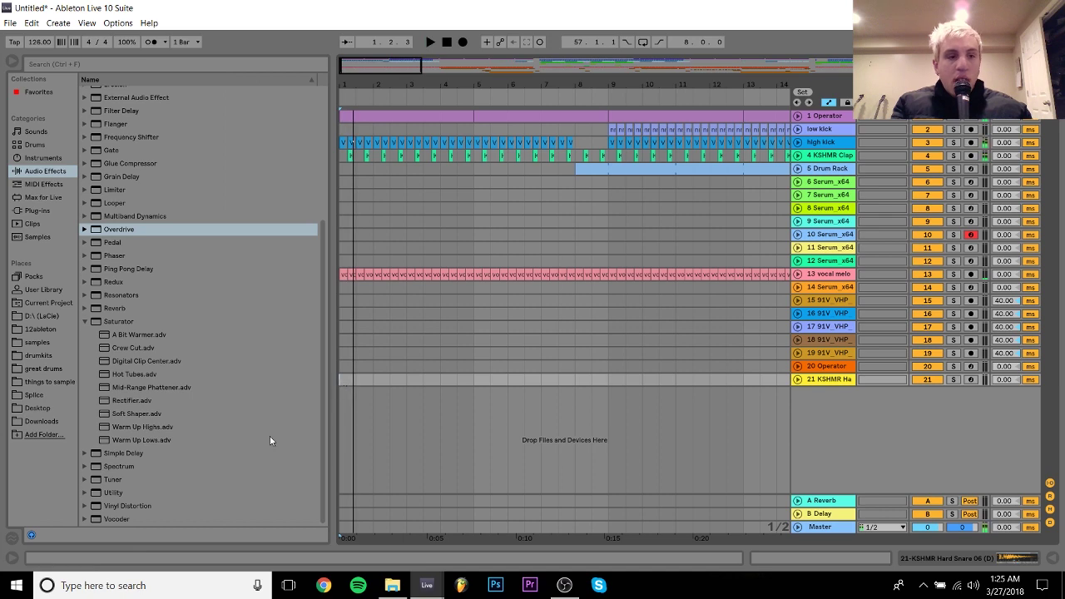
Place KSHMR Crash 01.wav from the Cymbals > Crashes samples at 1.1.1 on a new track and turn off its warping
click(43, 345)
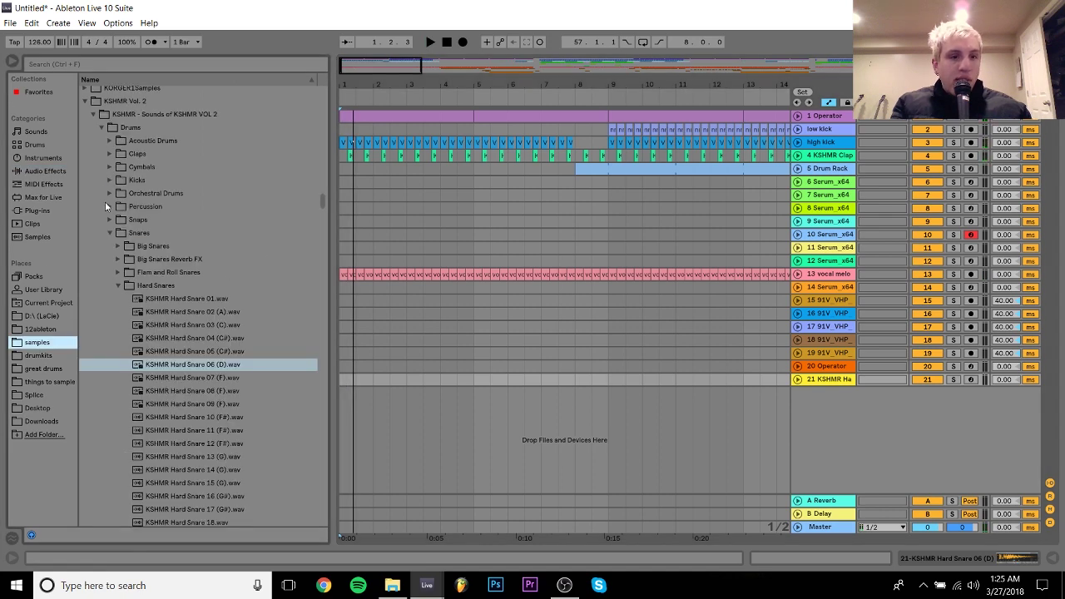
click(109, 168)
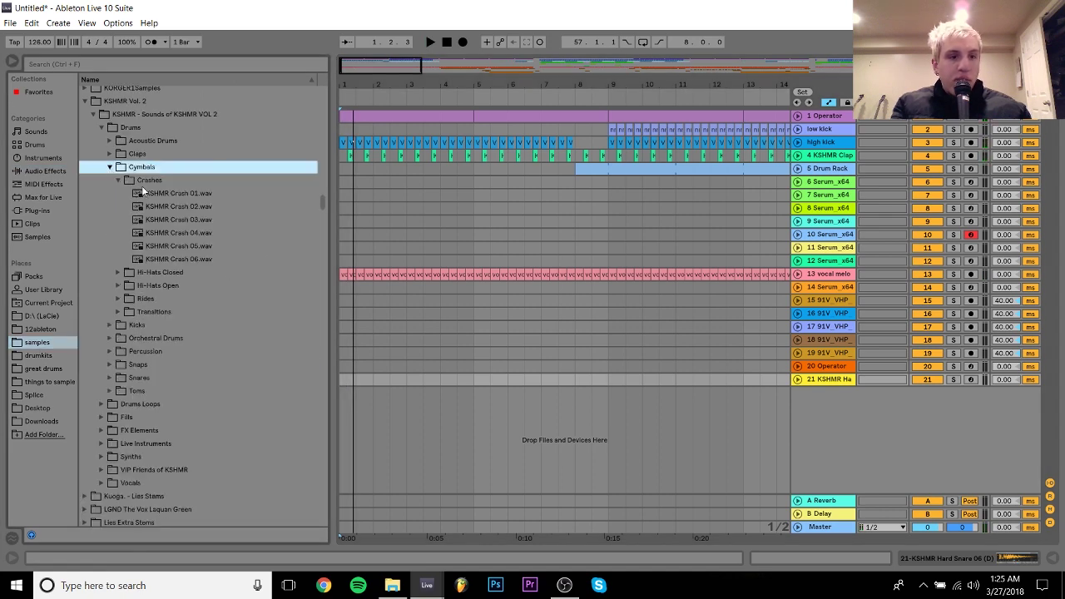
drag(143, 192, 343, 420)
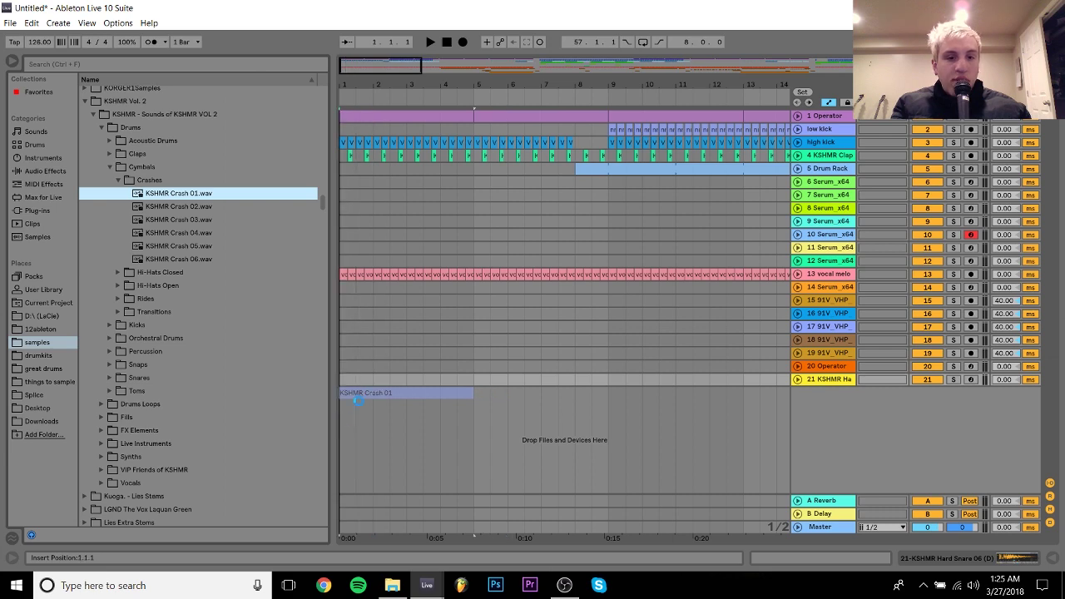
double_click(373, 392)
click(154, 79)
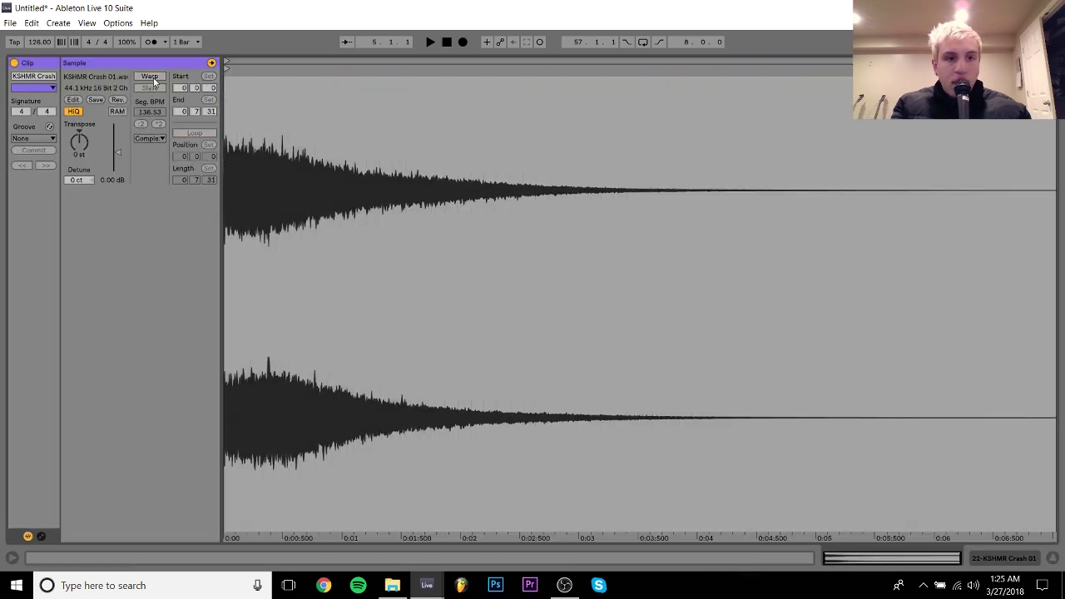
Lower the crash track's volume to -10.5 dB and copy LFOTool onto it from the vocal melody track
click(984, 562)
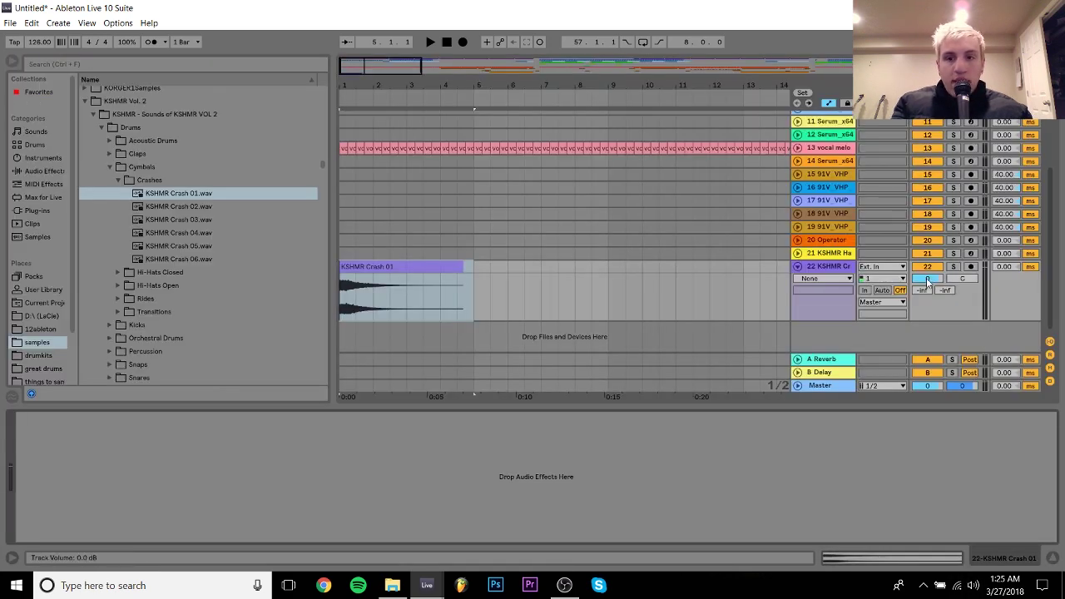
drag(927, 281, 926, 316)
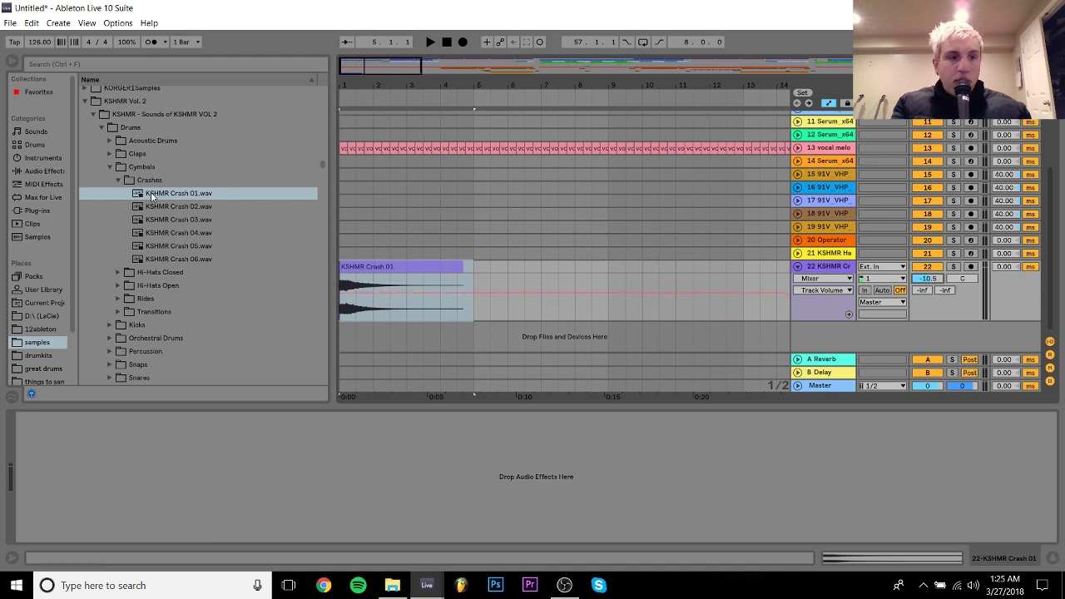
click(837, 141)
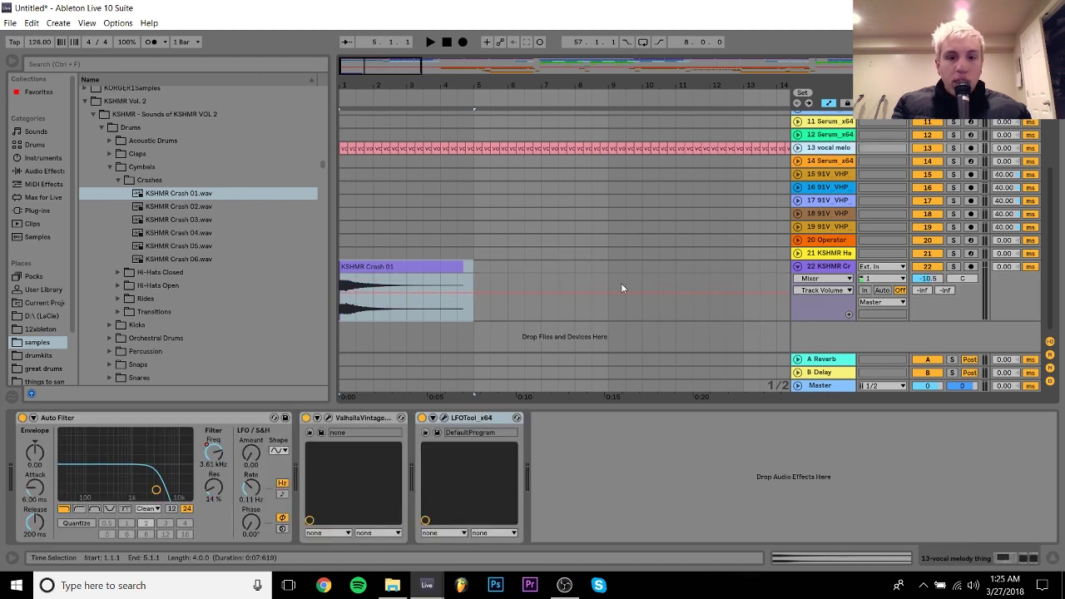
click(422, 287)
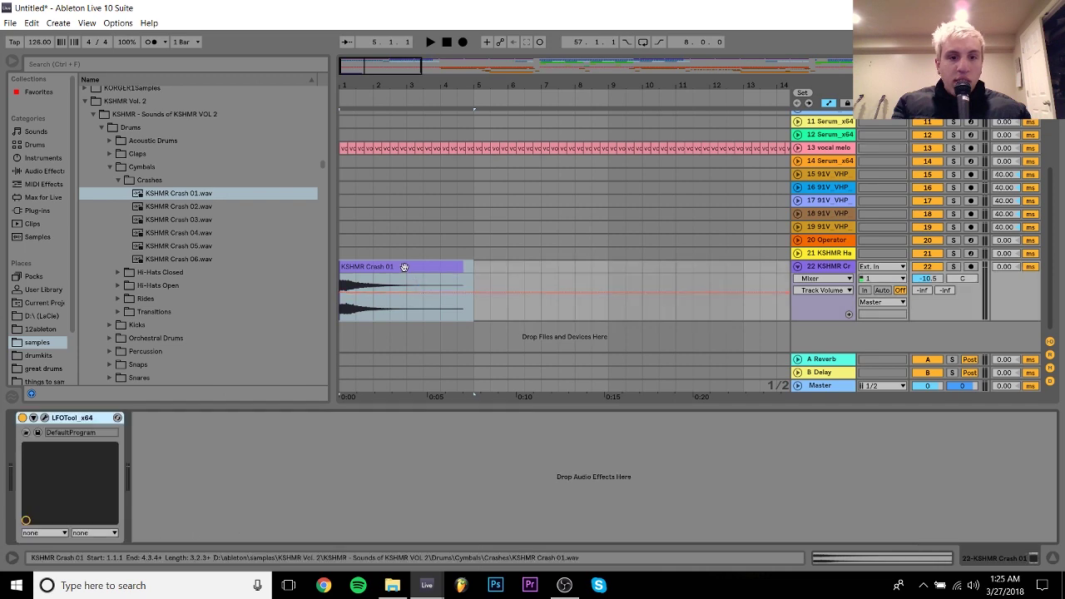
Play the intro from 1.1.1 to hear the crash, and fold up track 22 and hide the device view
key(space)
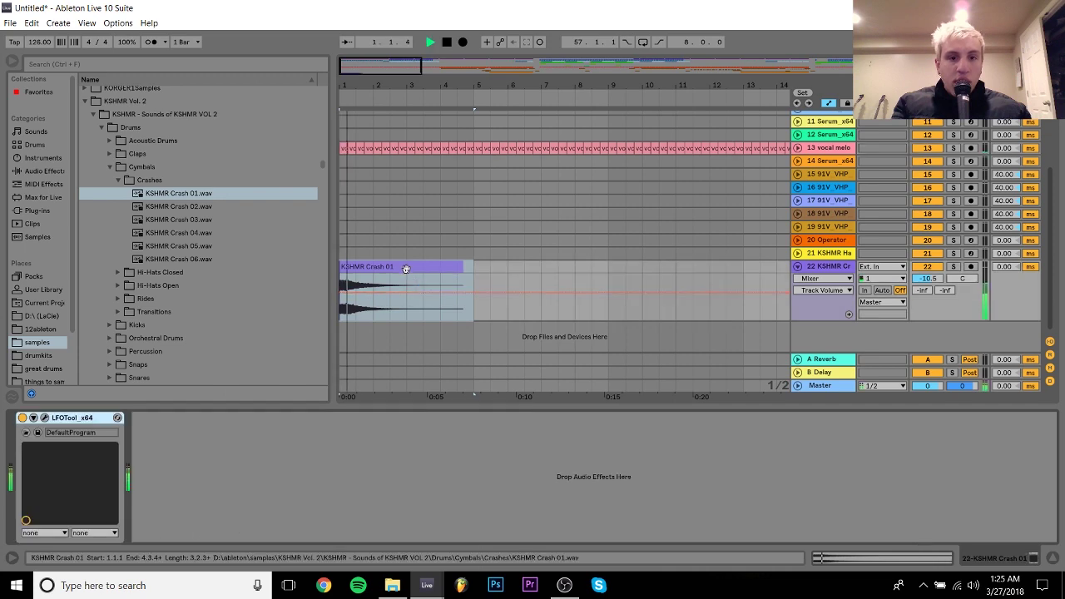
click(797, 266)
drag(1050, 260, 1052, 213)
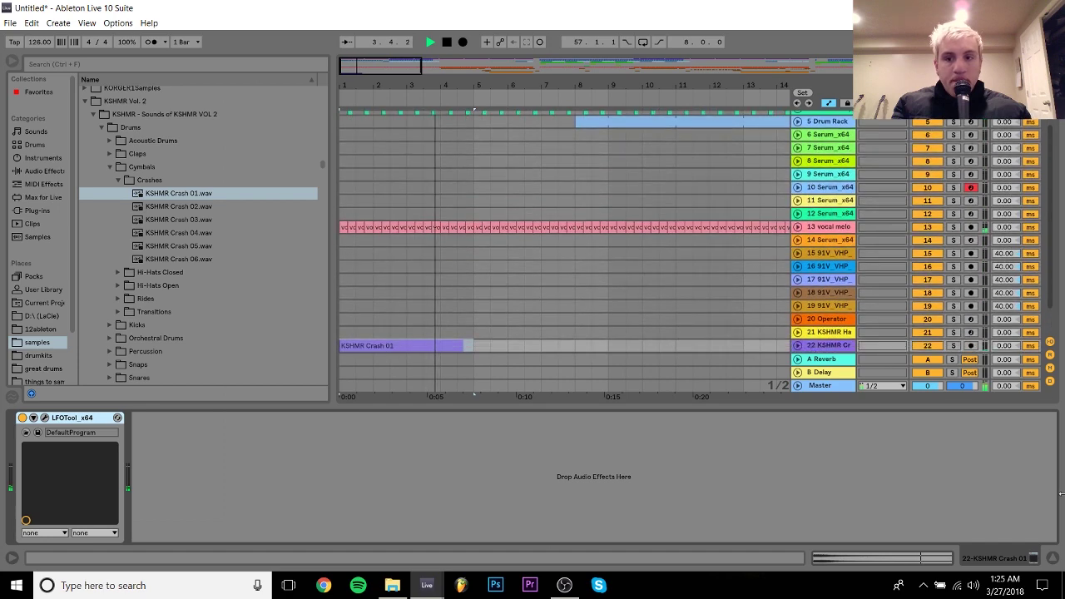
click(1052, 559)
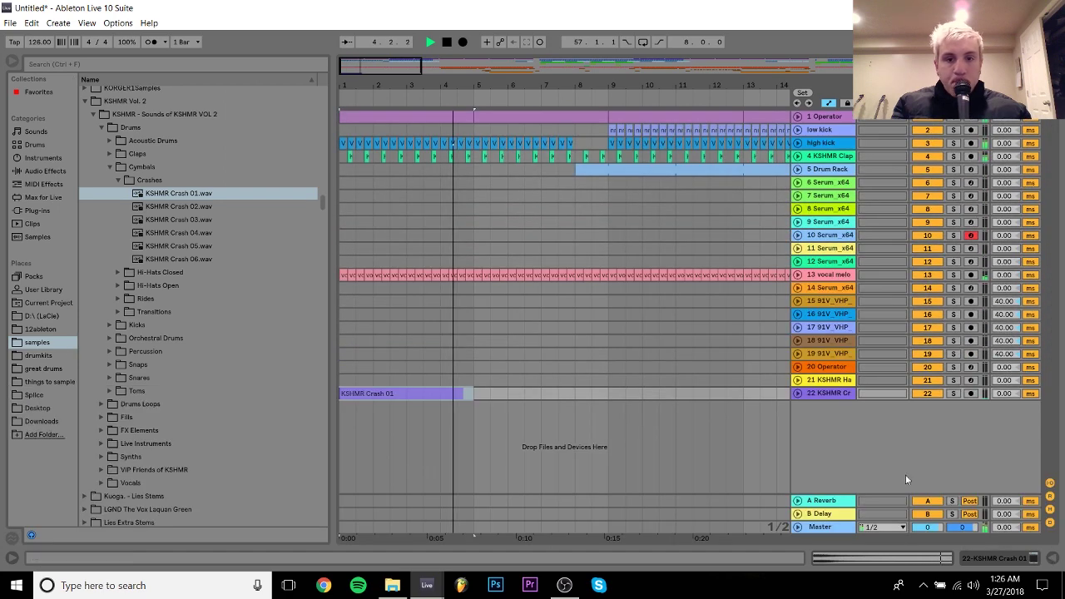
Place KSHMR Reverse Vocal 01 - (A) from FX Elements at 8.1.1 on a new track and lower that track's volume to -6.2 dB
click(572, 393)
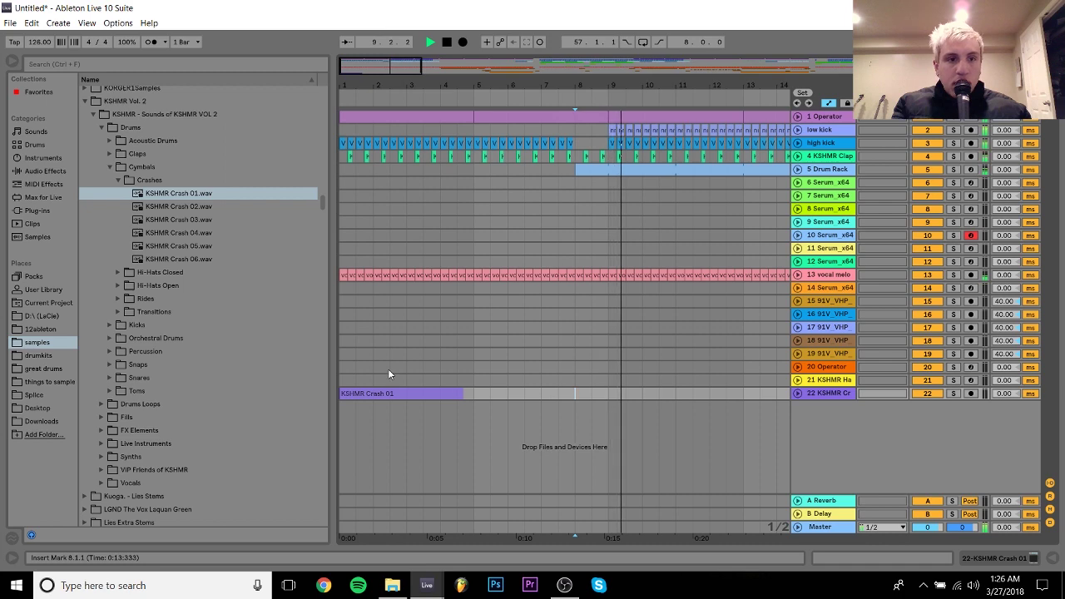
click(118, 309)
click(118, 233)
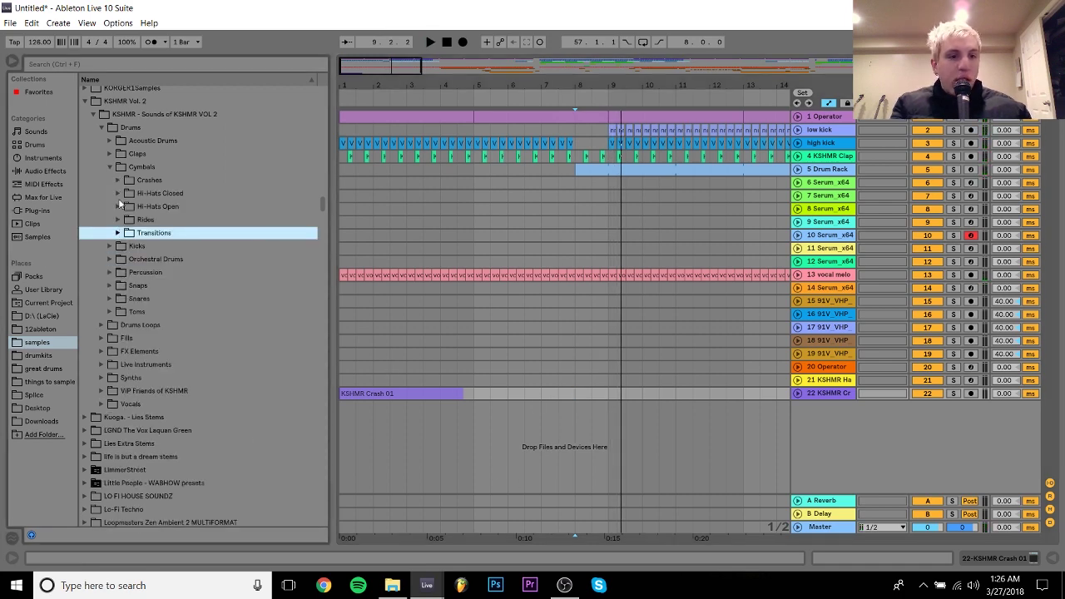
click(113, 168)
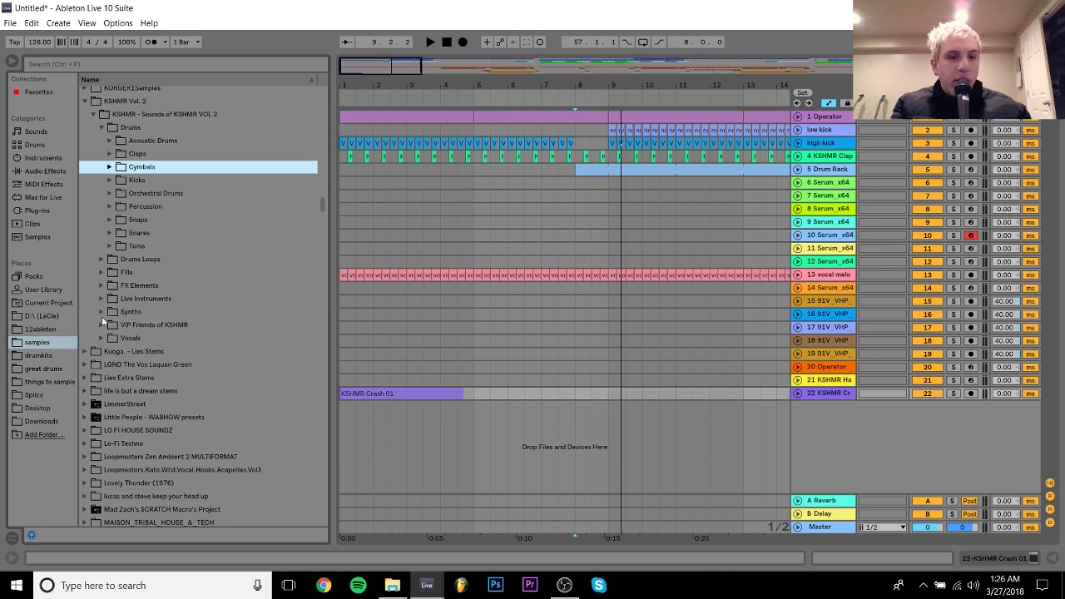
click(101, 338)
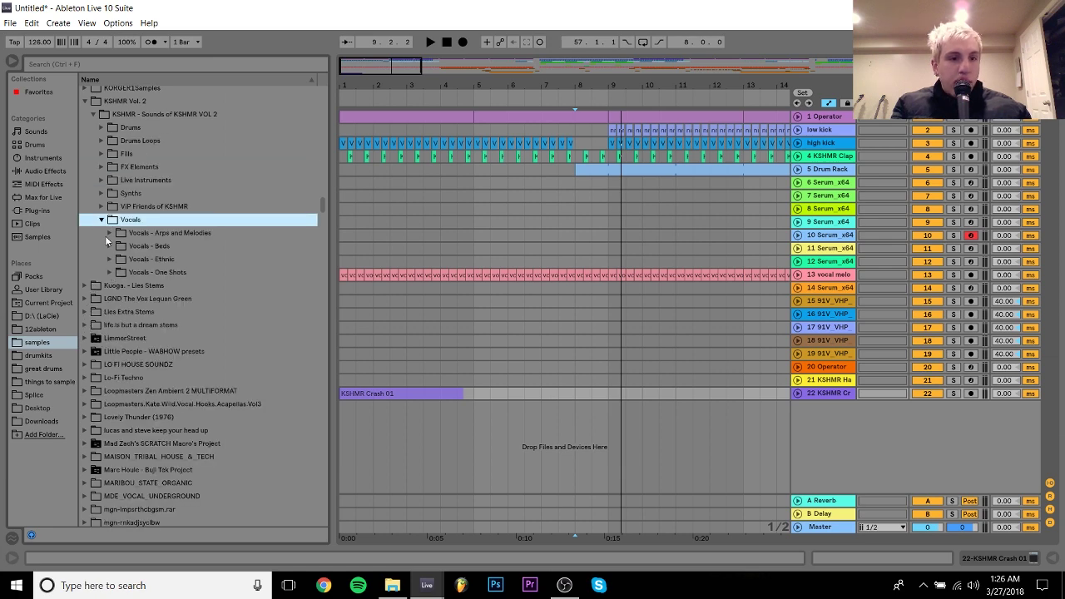
click(102, 166)
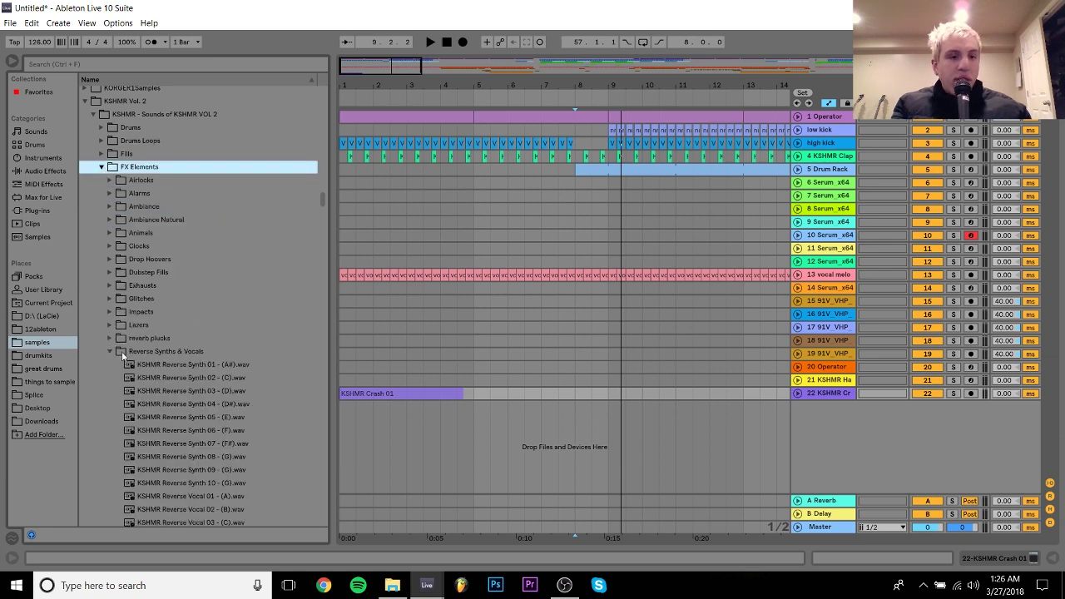
scroll(311, 345, down, 10)
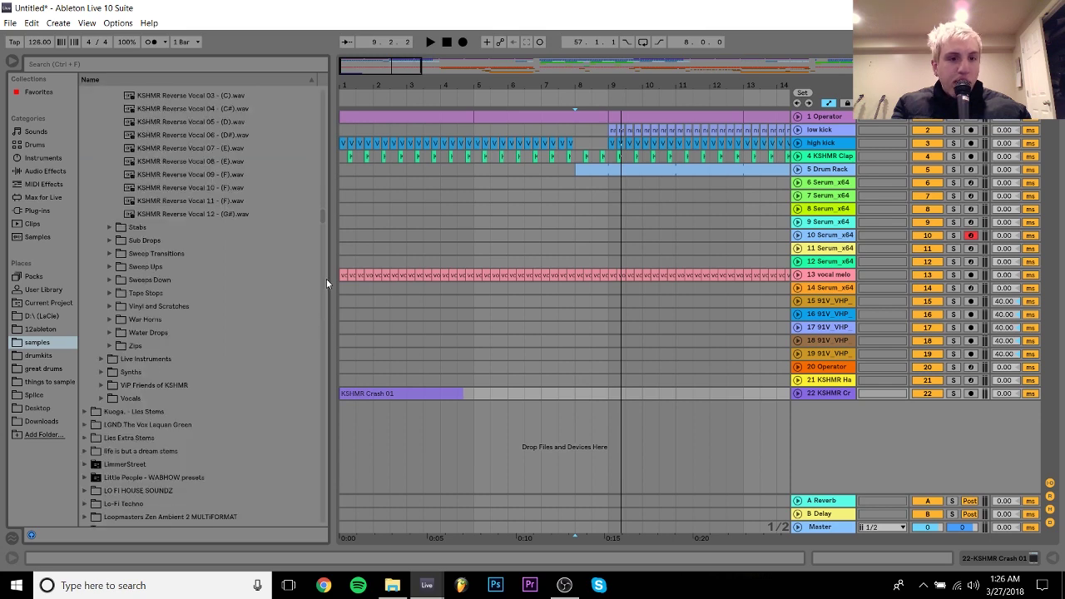
drag(324, 214, 323, 211)
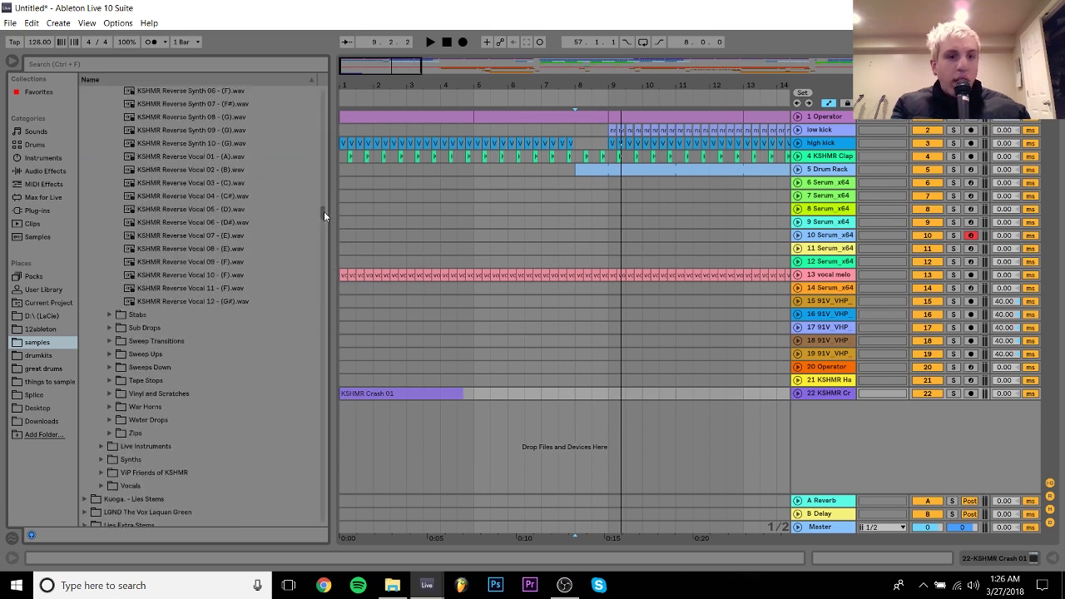
drag(214, 155, 578, 424)
drag(933, 420, 933, 433)
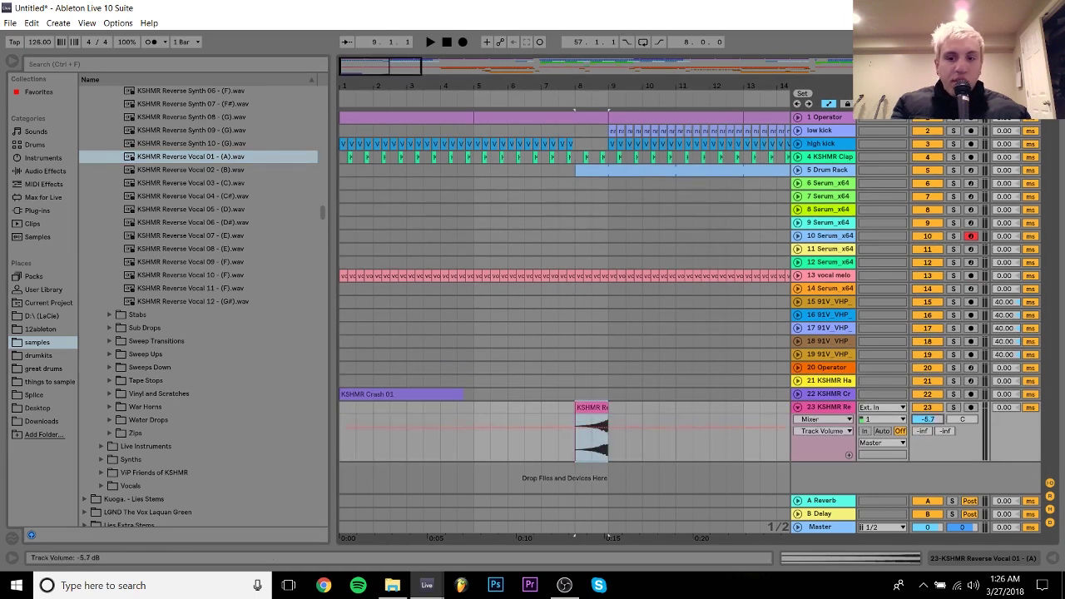
Preview KSHMR Reverse Vocal 01 and 04 and delete the reverse vocal clip at 8.1.1 on track 23
click(180, 157)
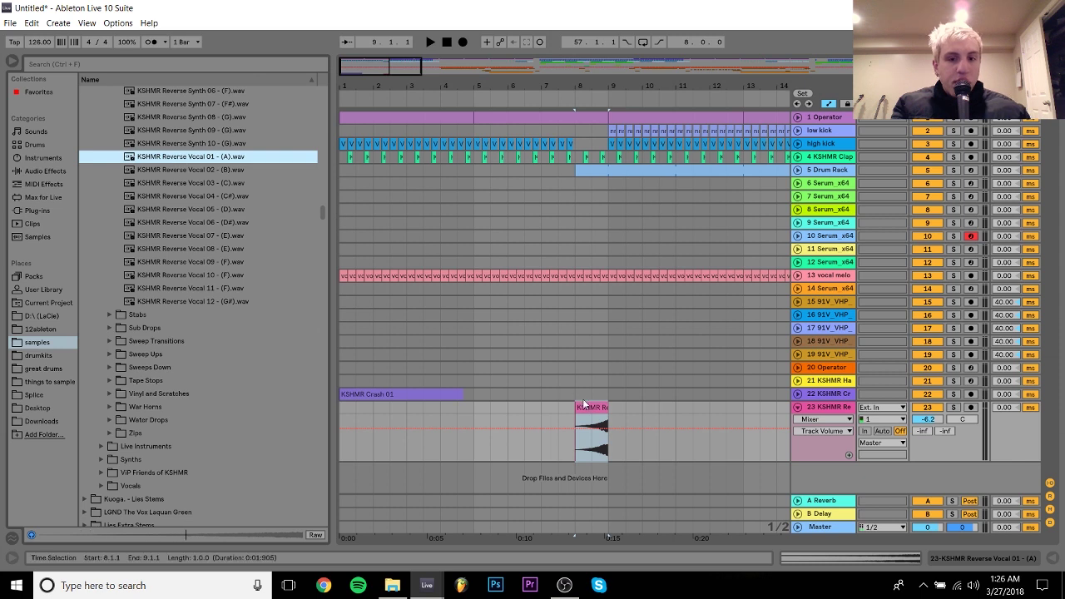
click(211, 198)
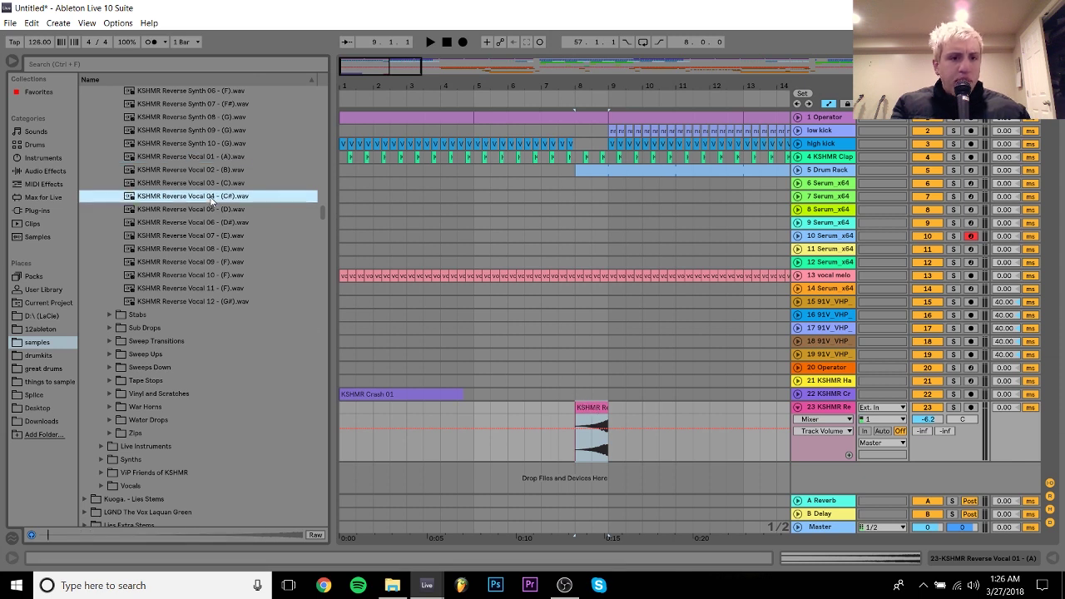
click(592, 407)
key(Delete)
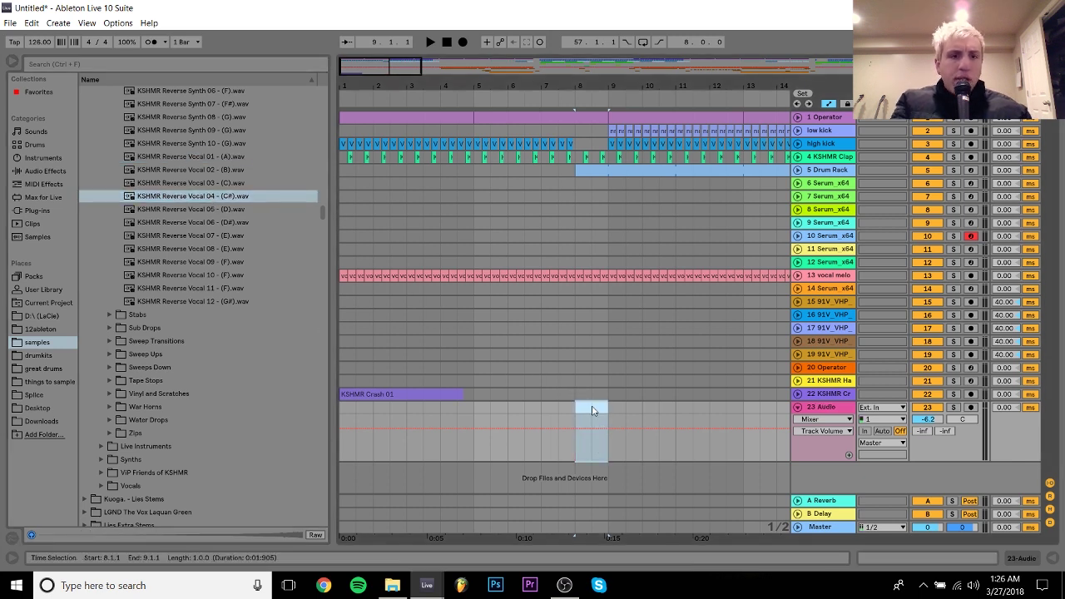
Preview KSHMR Reverse Vocals 06, 07, 10 and 09, and place Reverse Vocal 09 - (F) at 8.1.1 on track 23
click(218, 224)
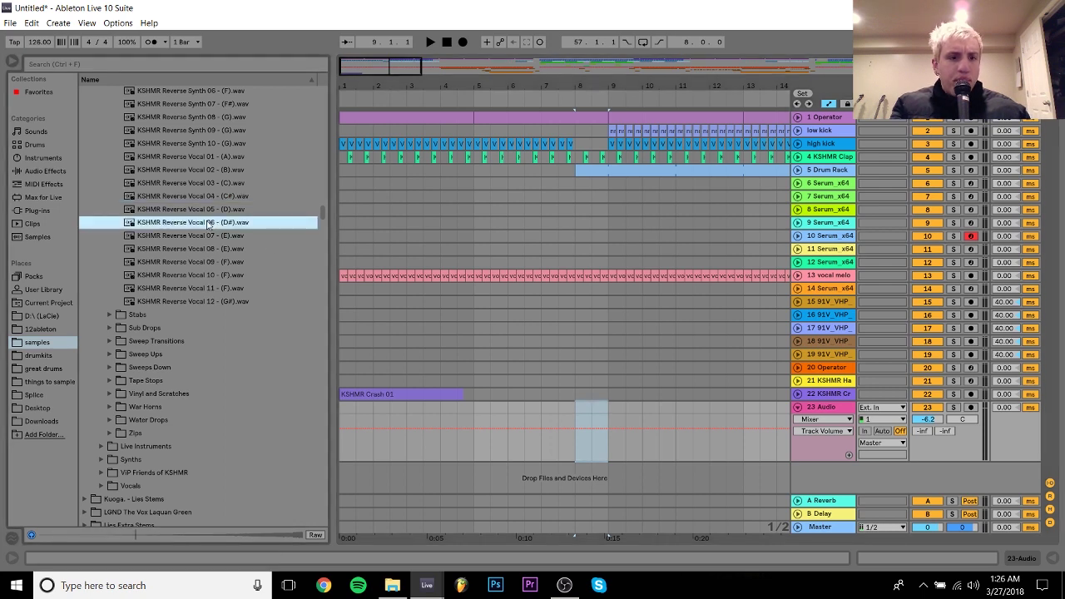
click(218, 236)
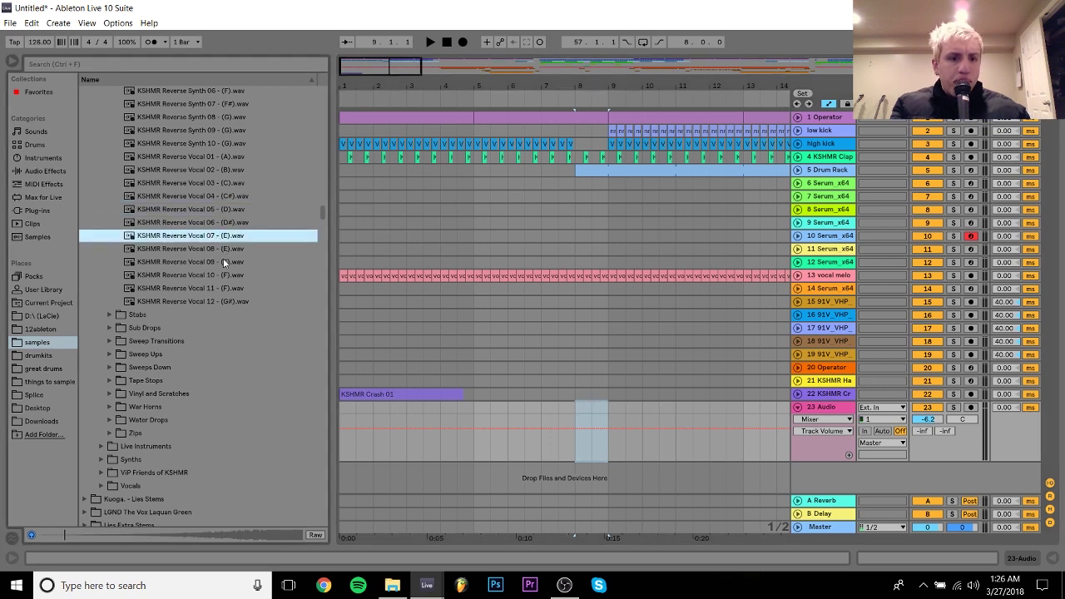
click(223, 275)
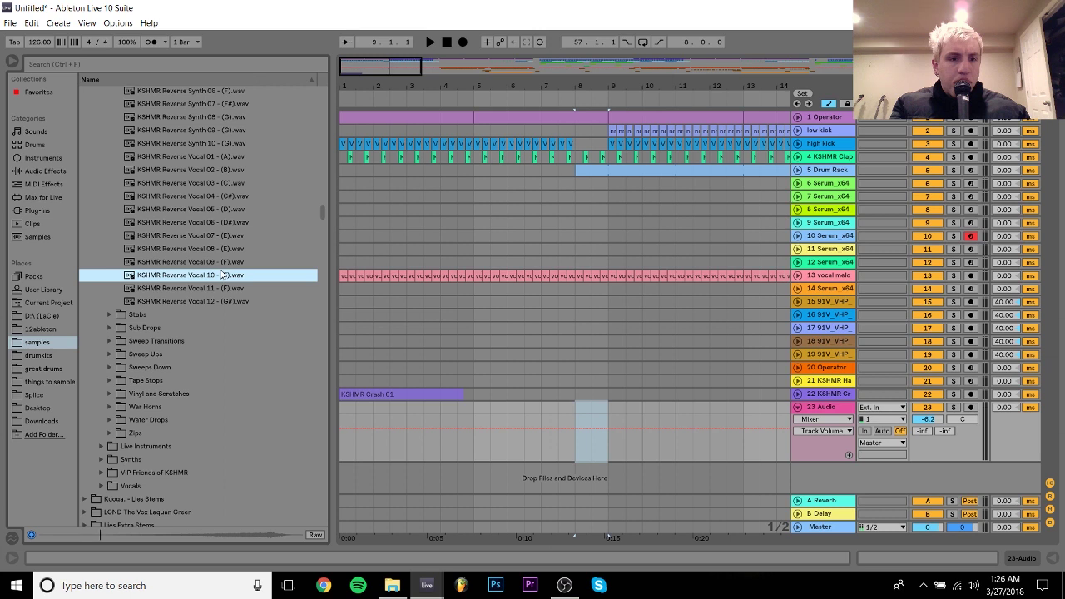
click(223, 264)
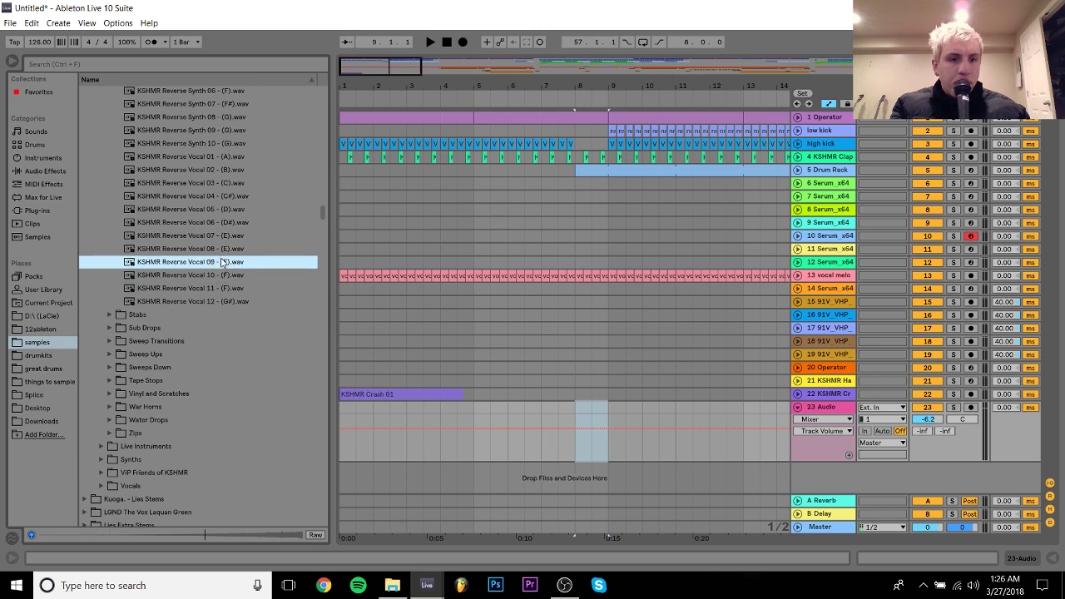
drag(223, 265, 580, 409)
Transpose the Reverse Vocal 09 clip up by 1 semitone and return to the track's device view
double_click(590, 408)
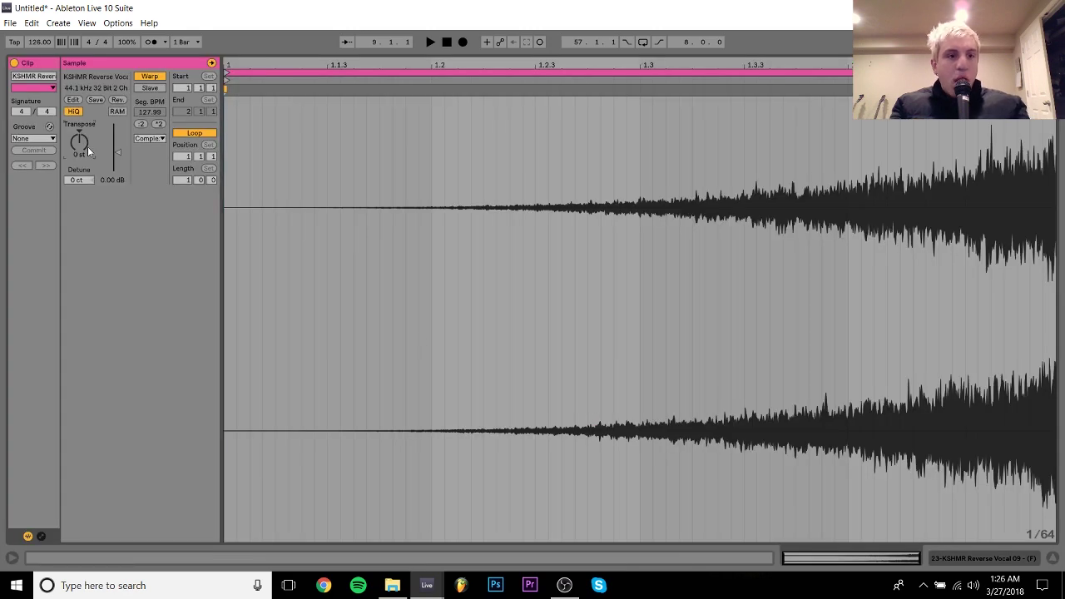
drag(87, 146, 88, 140)
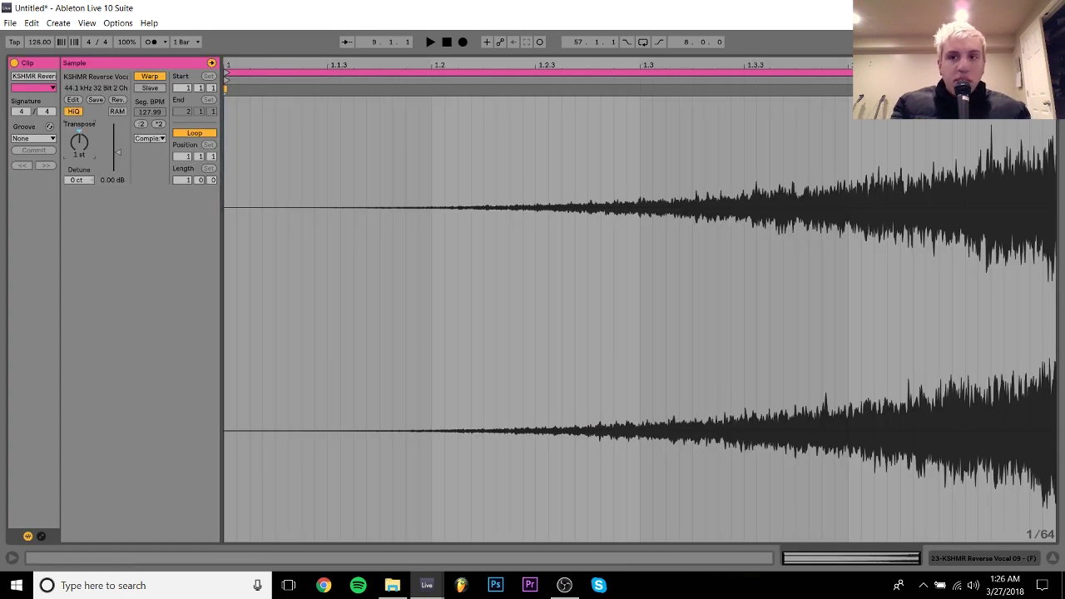
mouse_move(878, 267)
mouse_down()
mouse_move(878, 366)
mouse_move(878, 266)
mouse_up()
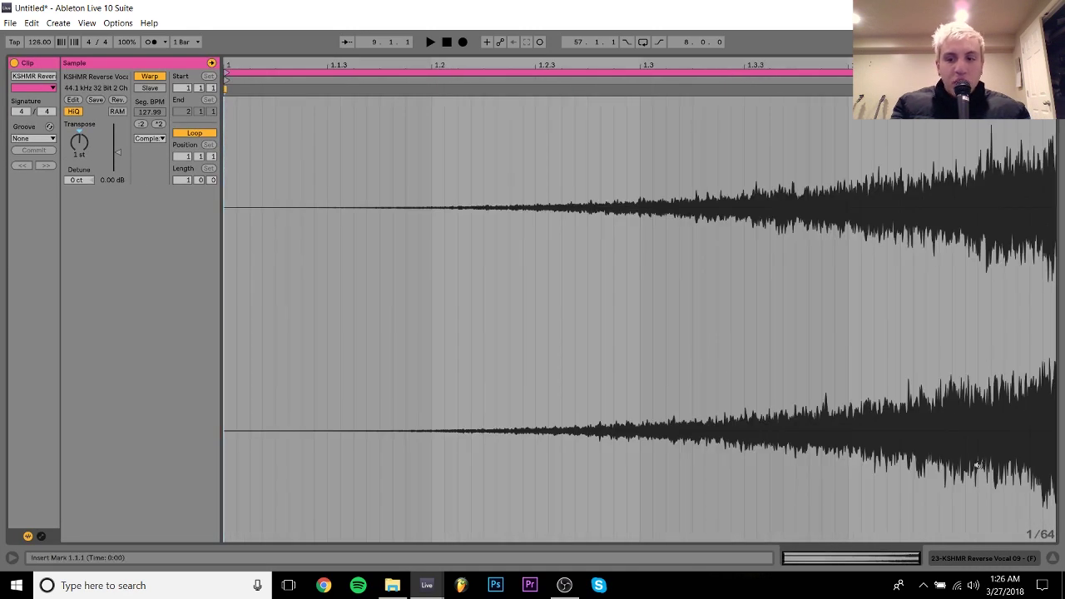
click(975, 558)
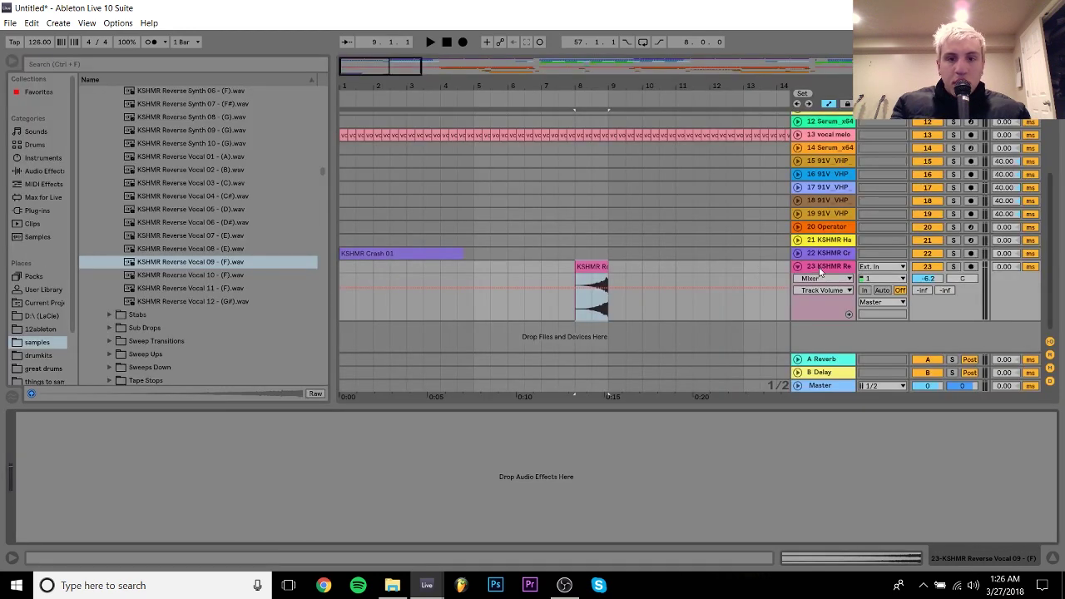
double_click(591, 267)
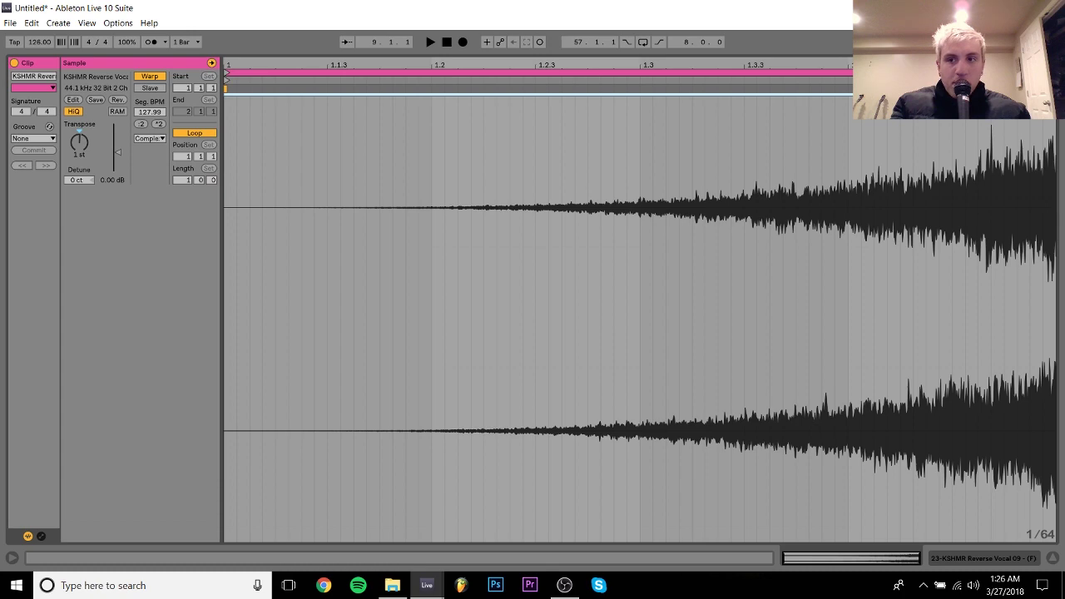
drag(1048, 65, 1048, 137)
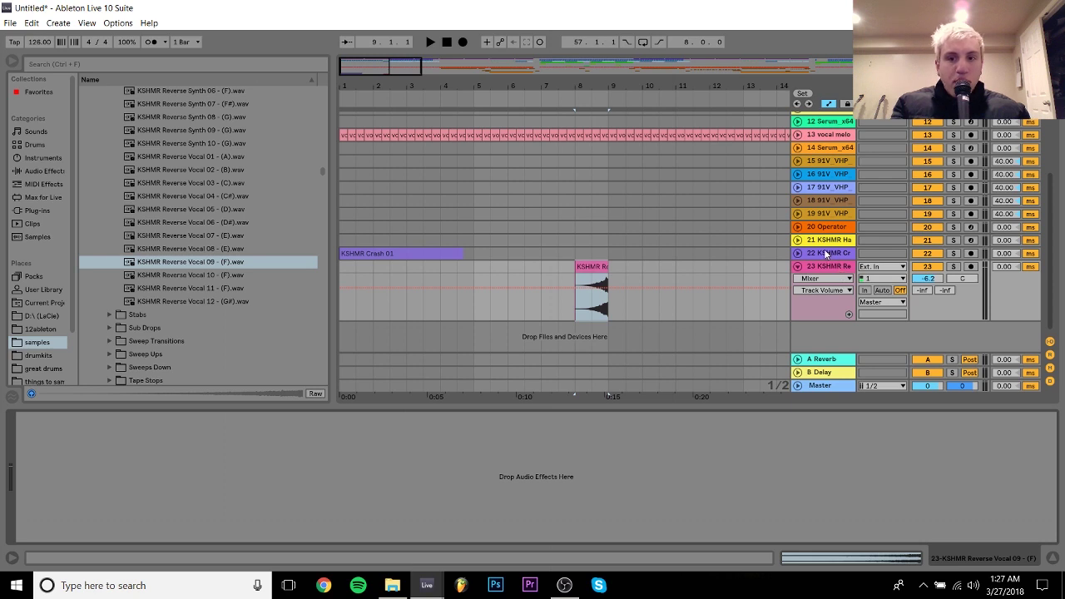
Copy LFOTool from the crash track to the reverse vocal track and insert ValhallaVintageVerb_x64 in front of it
click(826, 253)
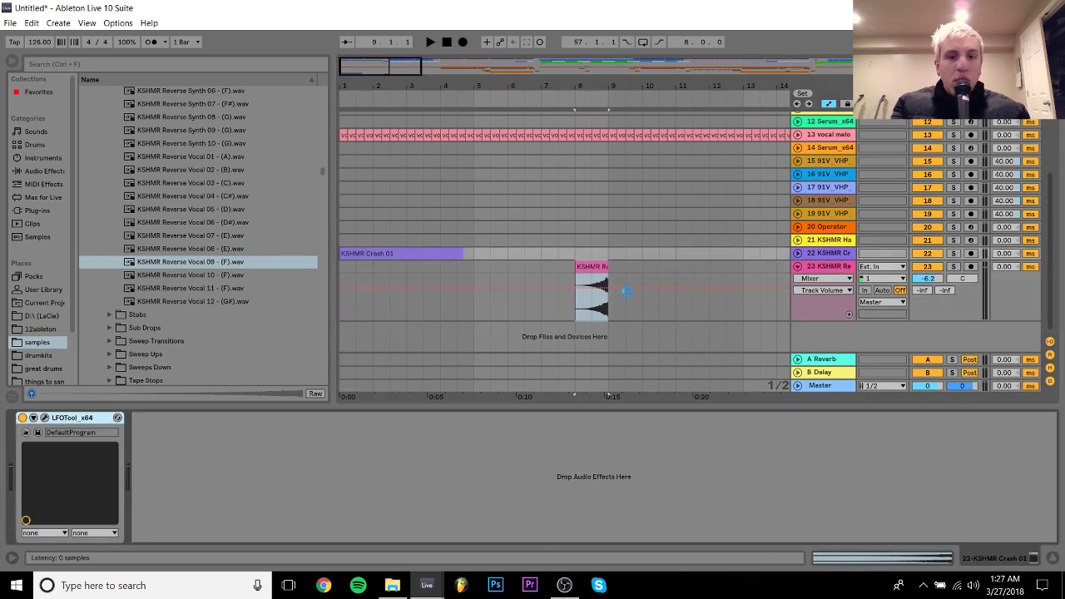
click(34, 211)
double_click(175, 287)
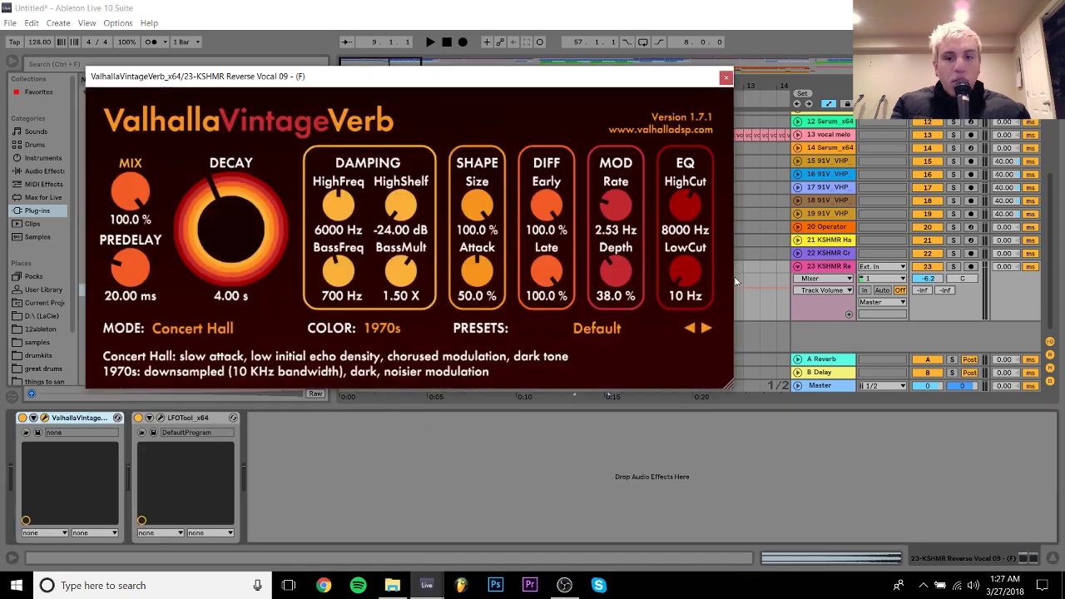
Lower the mix of ValhallaVintageVerb on the reverse vocal track to about 45% and close the plug-in window
drag(699, 75, 716, 146)
drag(192, 256, 184, 336)
click(788, 144)
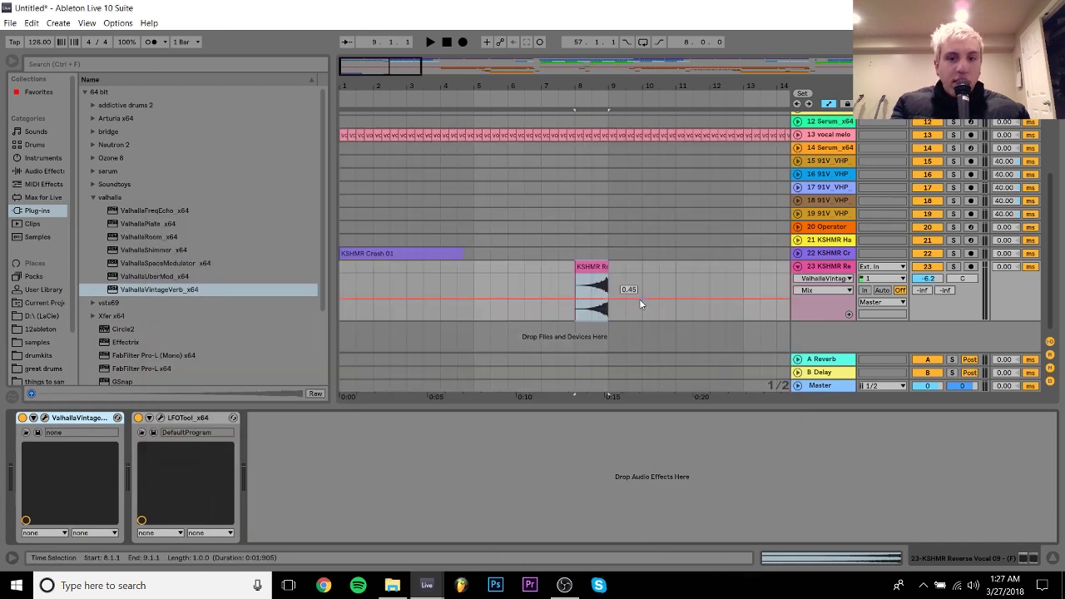
Play the arrangement from 8.1.1 and lower the reverse vocal track's volume to -10.0 dB
click(570, 254)
key(space)
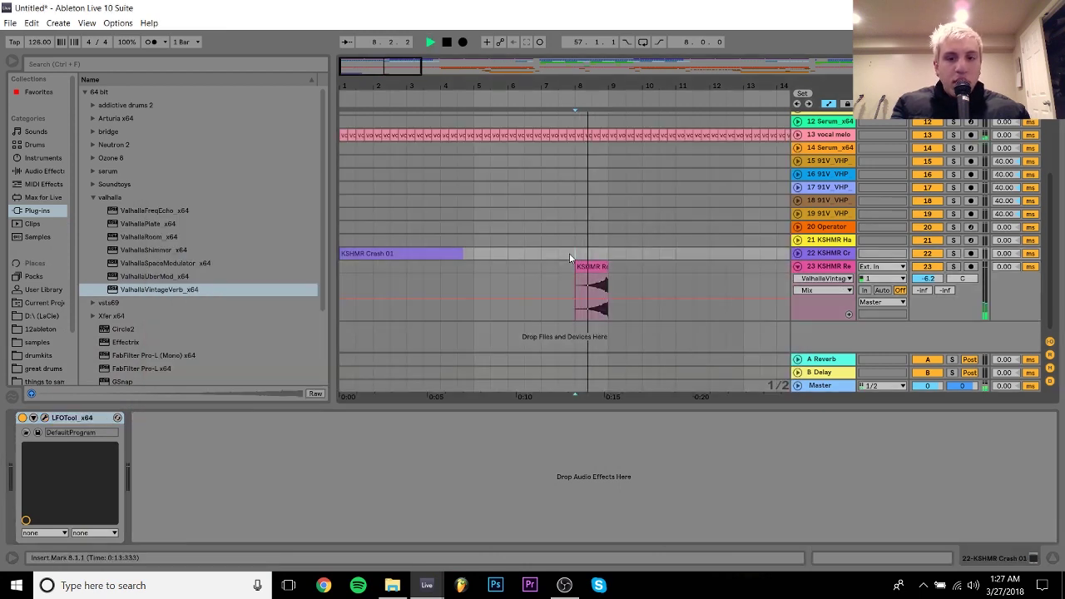
drag(928, 280, 929, 291)
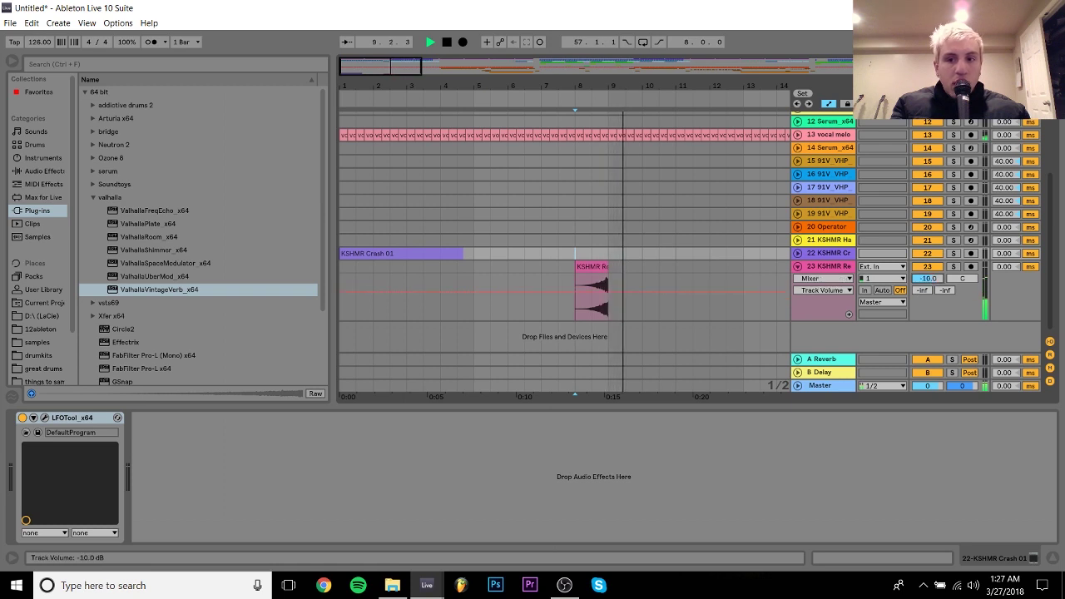
key(space)
key(space)
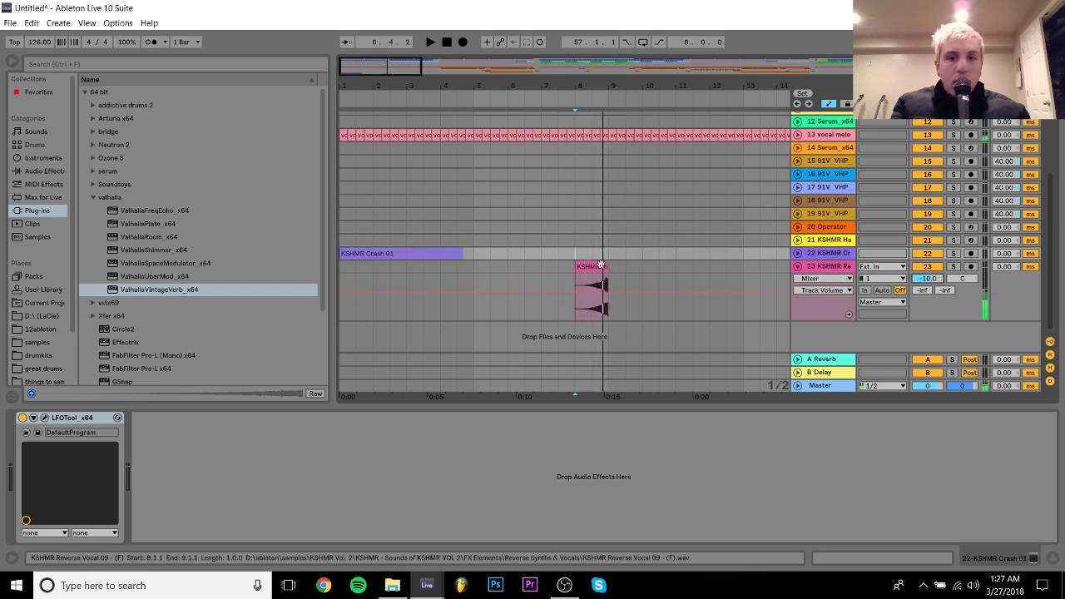
Replace the Reverse Vocal 09 clip on track 23 with KSHMR Reverse Vocal 01 - (A) at 8.1.1
click(591, 266)
key(space)
key(Delete)
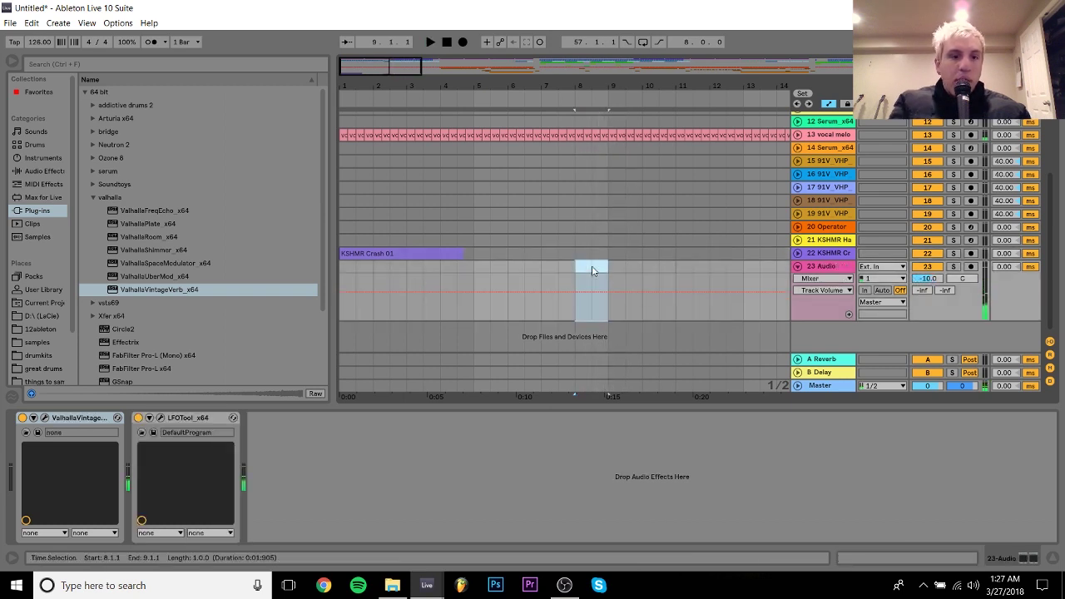
click(40, 339)
click(203, 156)
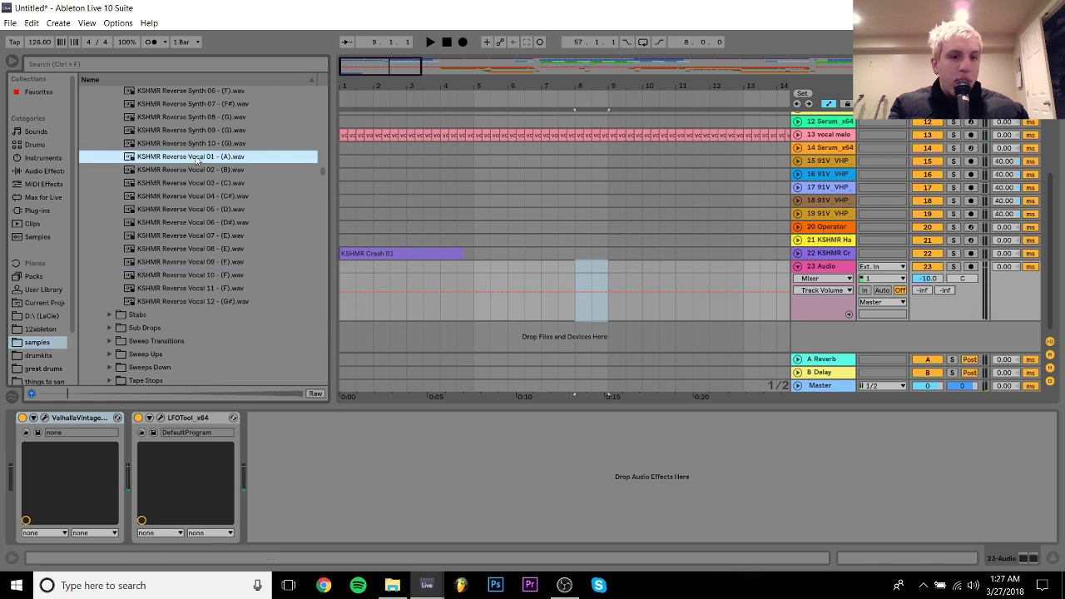
drag(197, 160, 586, 278)
click(241, 173)
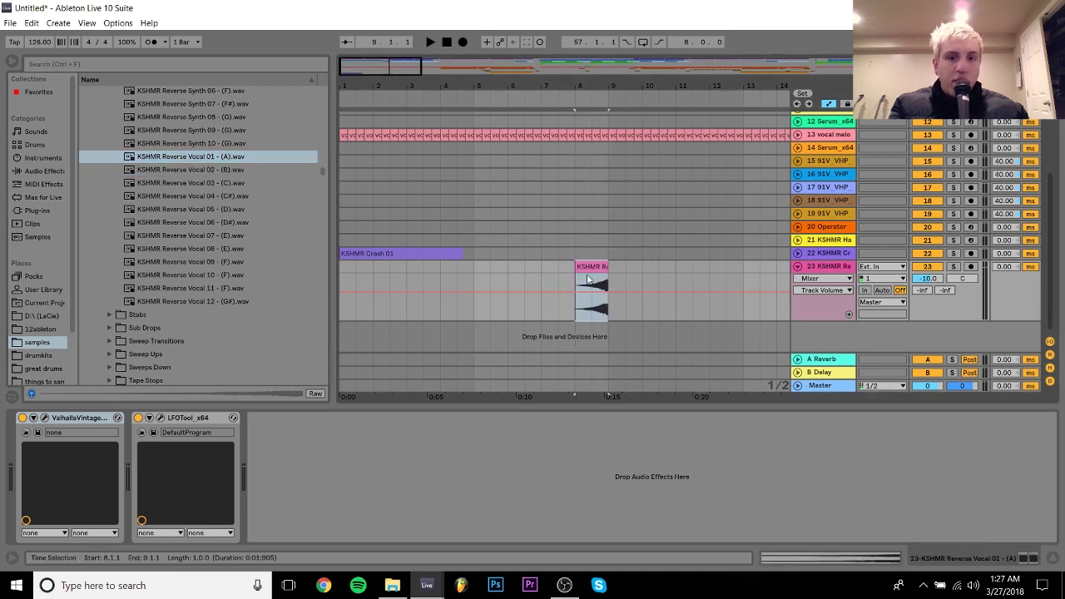
Transpose the Reverse Vocal 01 clip down 3 semitones during playback and set its track volume to -11.0 dB
double_click(593, 269)
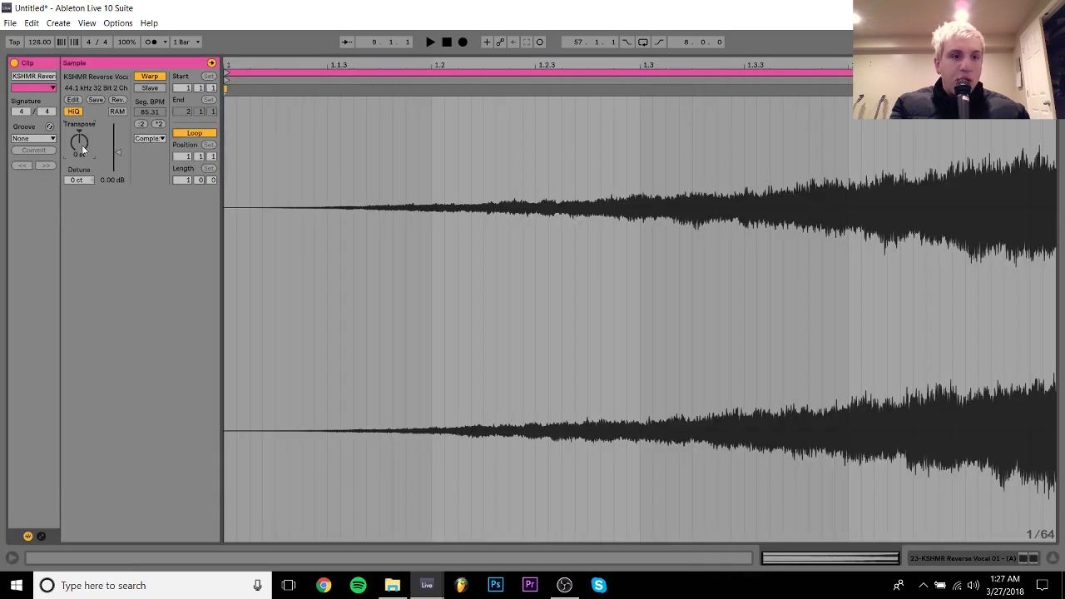
key(space)
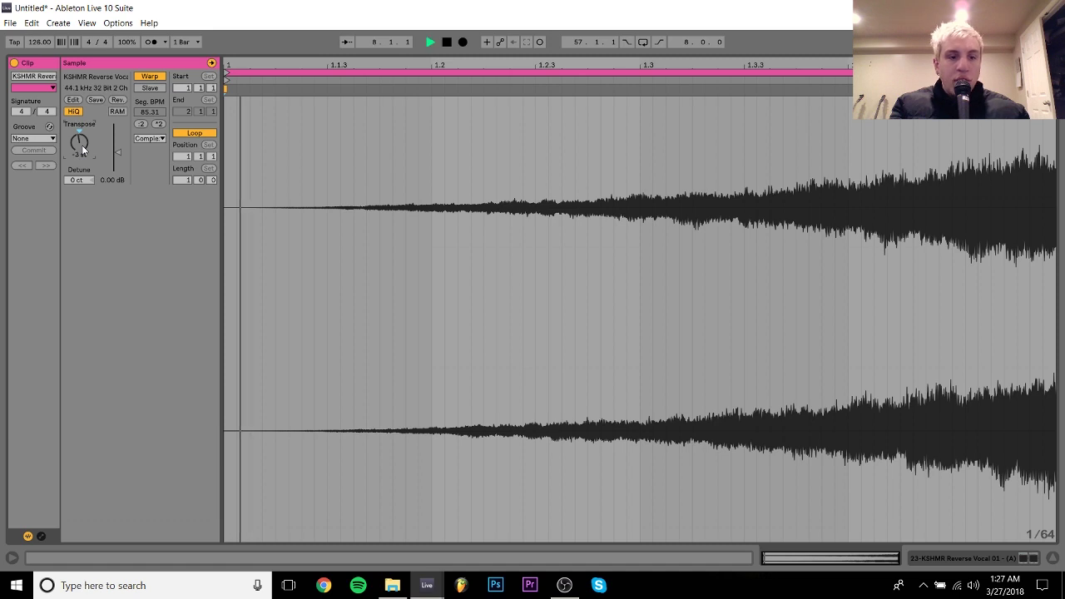
drag(82, 145, 81, 151)
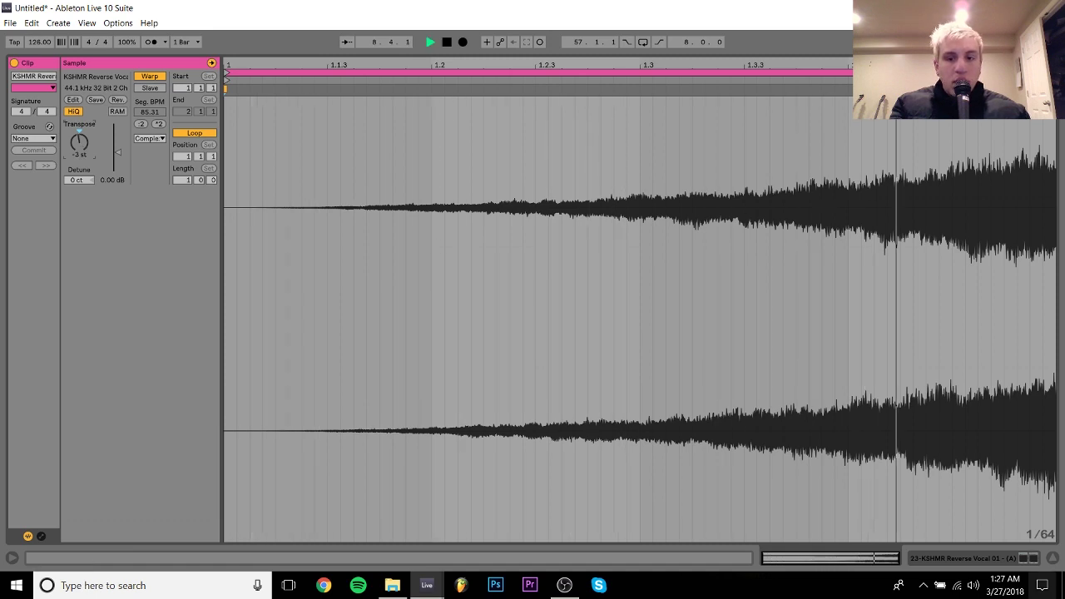
click(1009, 560)
drag(928, 279, 927, 294)
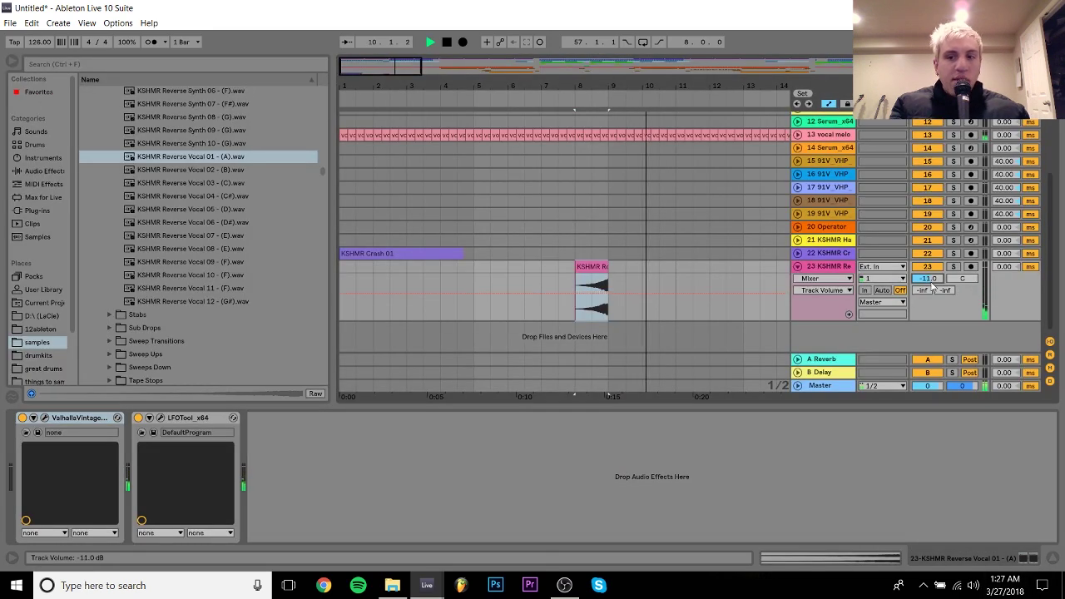
key(space)
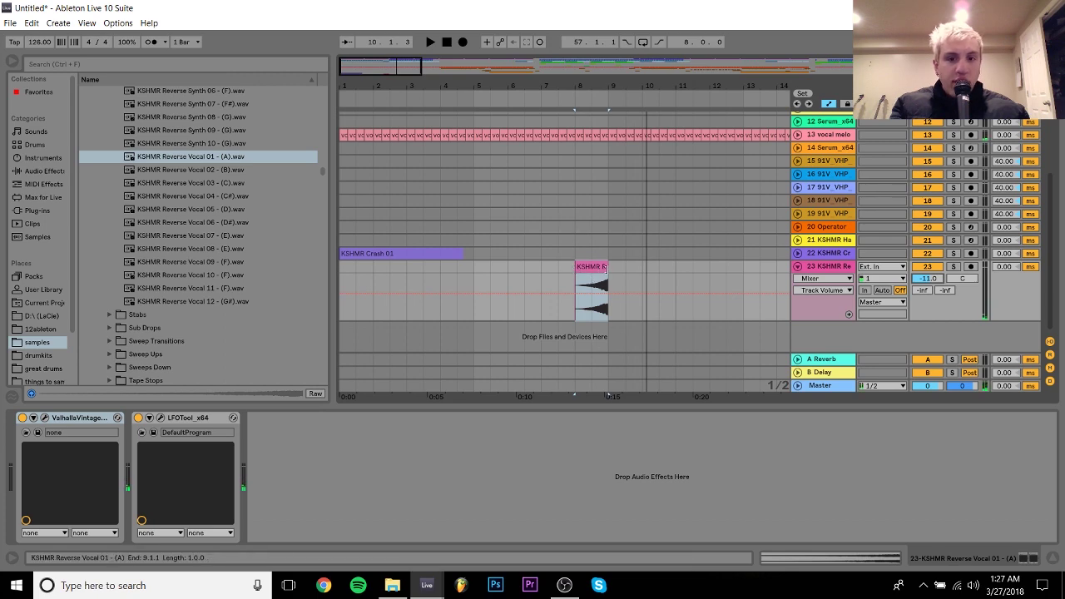
Raise the decay of ValhallaVintageVerb on the reverse vocal track to about 6.13 s and close the plug-in window
click(118, 417)
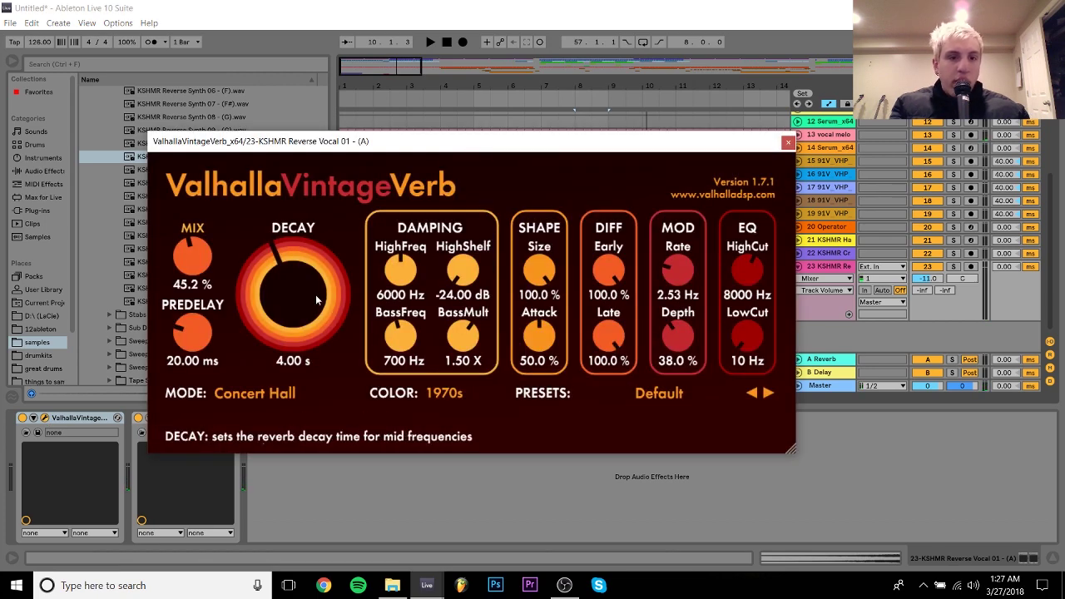
drag(315, 295, 315, 281)
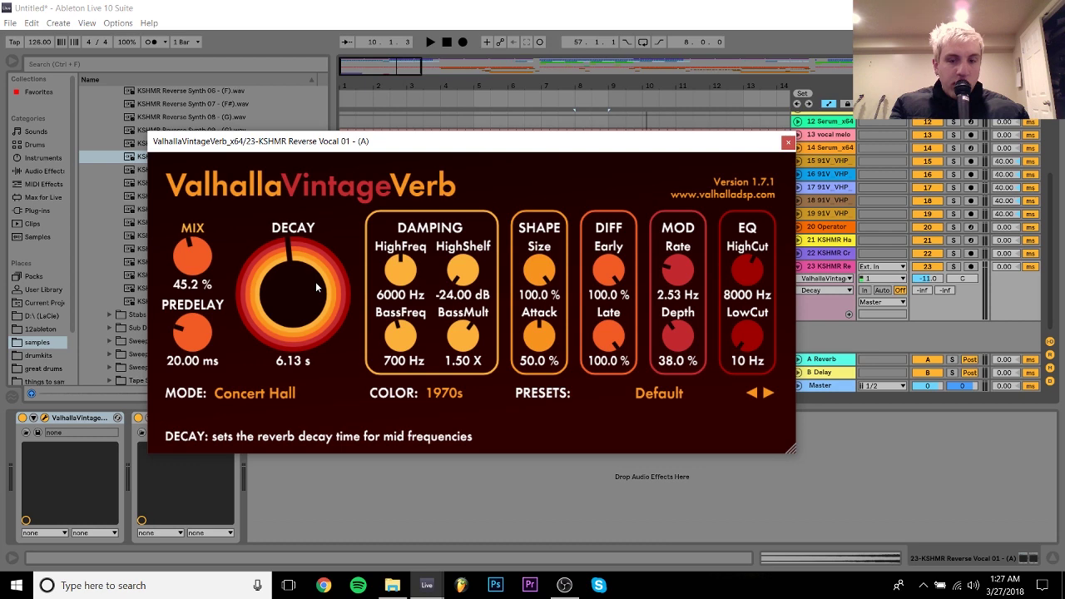
click(787, 144)
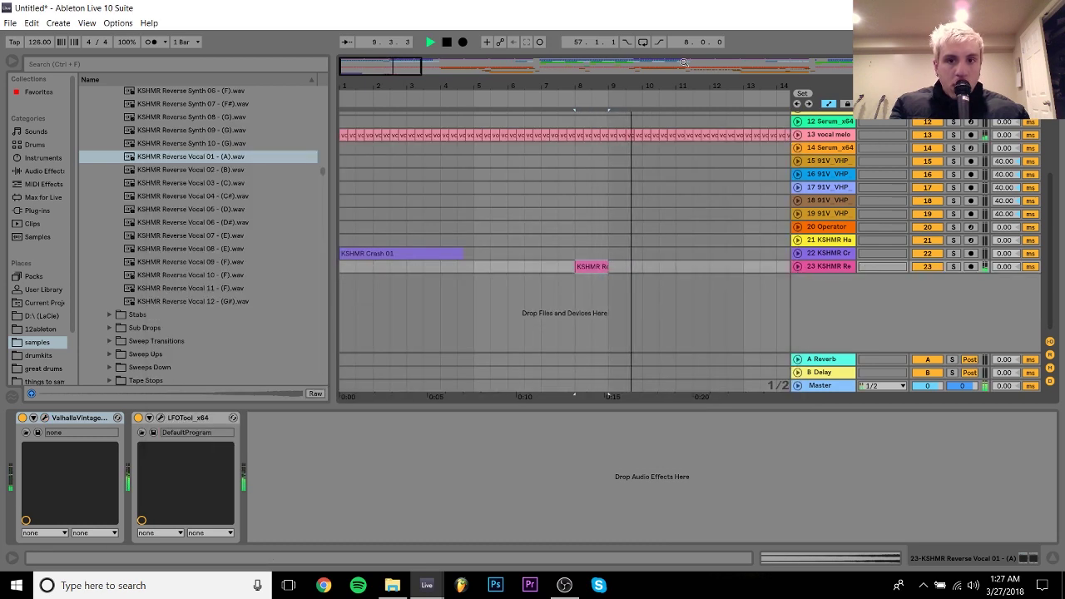
Collapse the FX Elements sample folder and open the Cymbals folder under the KSHMR Drums samples
drag(676, 86, 477, 65)
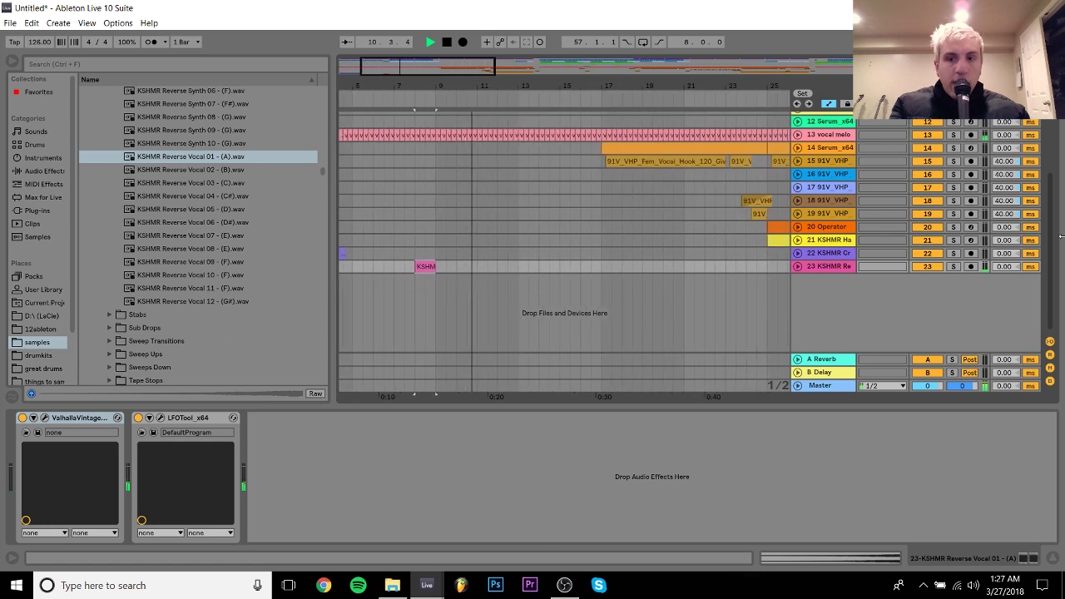
scroll(664, 331, up, 5)
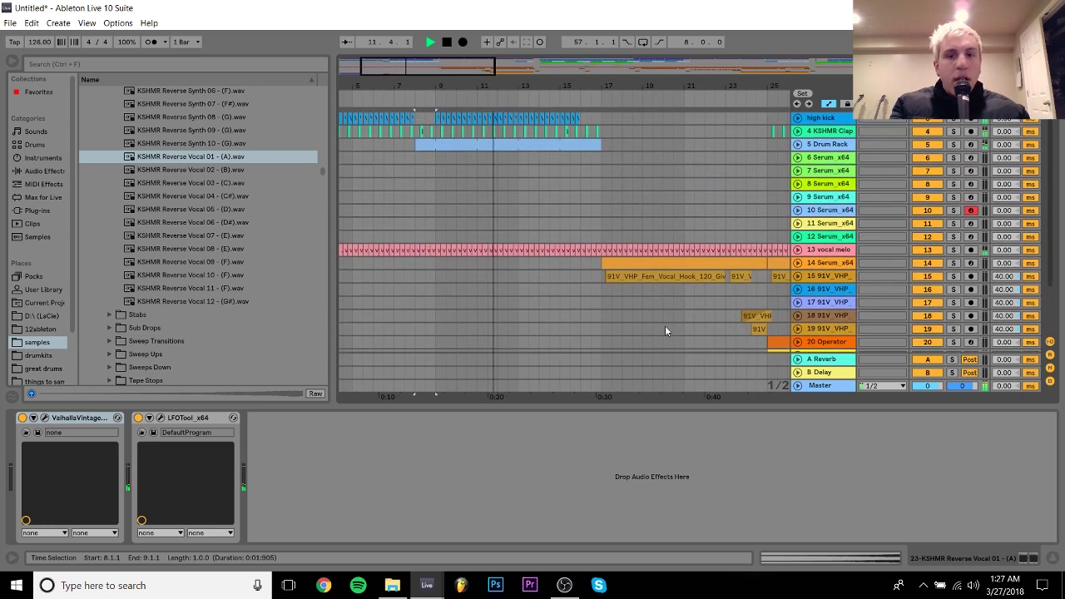
scroll(1039, 339, down, 5)
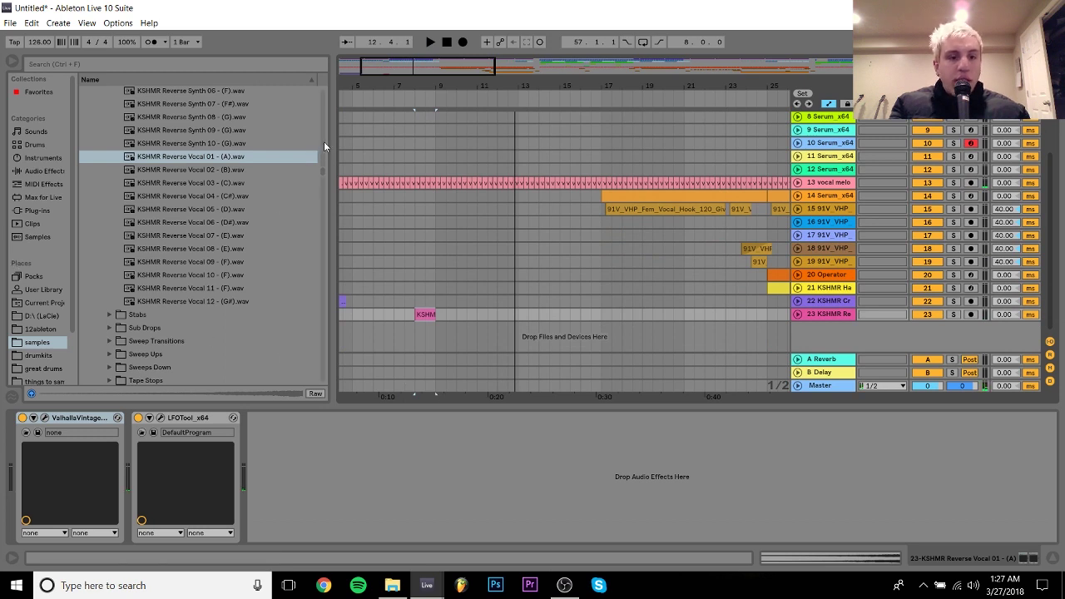
scroll(323, 141, up, 6)
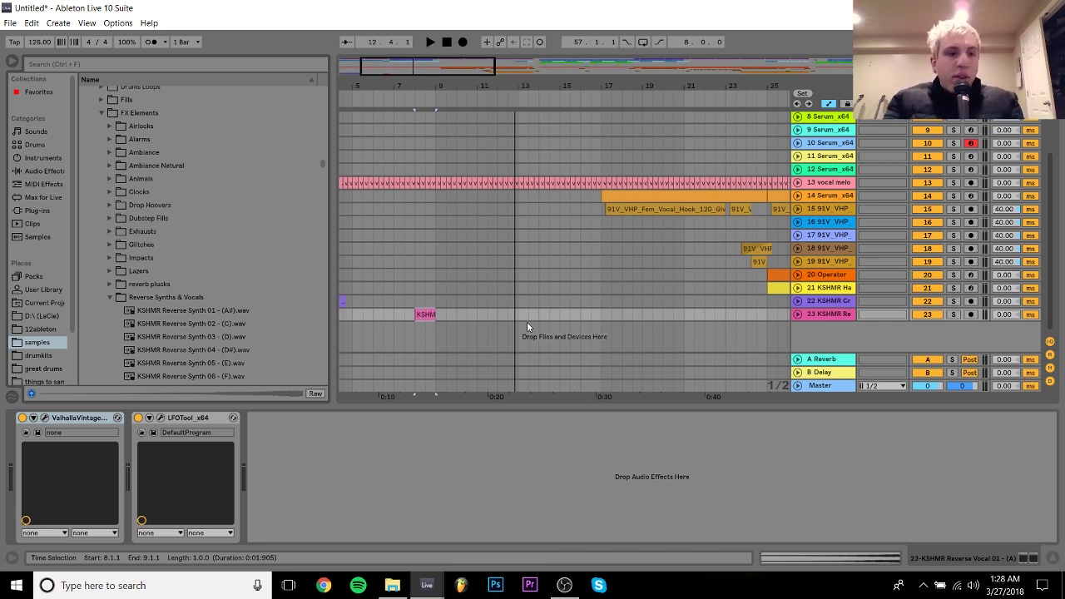
click(100, 112)
click(99, 100)
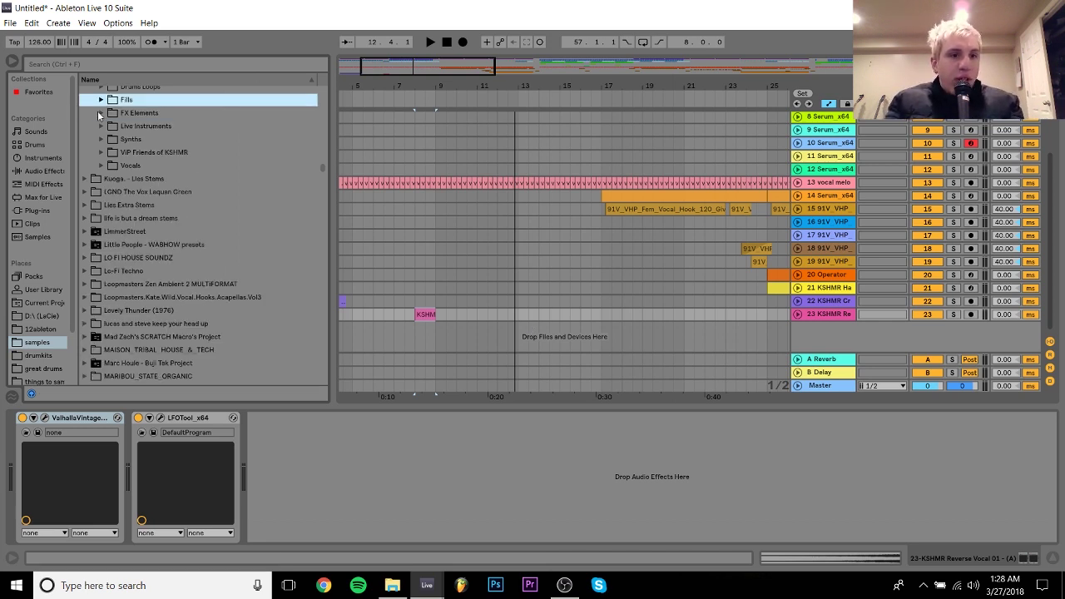
key(Up)
key(Up)
key(Right)
key(Down)
key(Down)
key(Down)
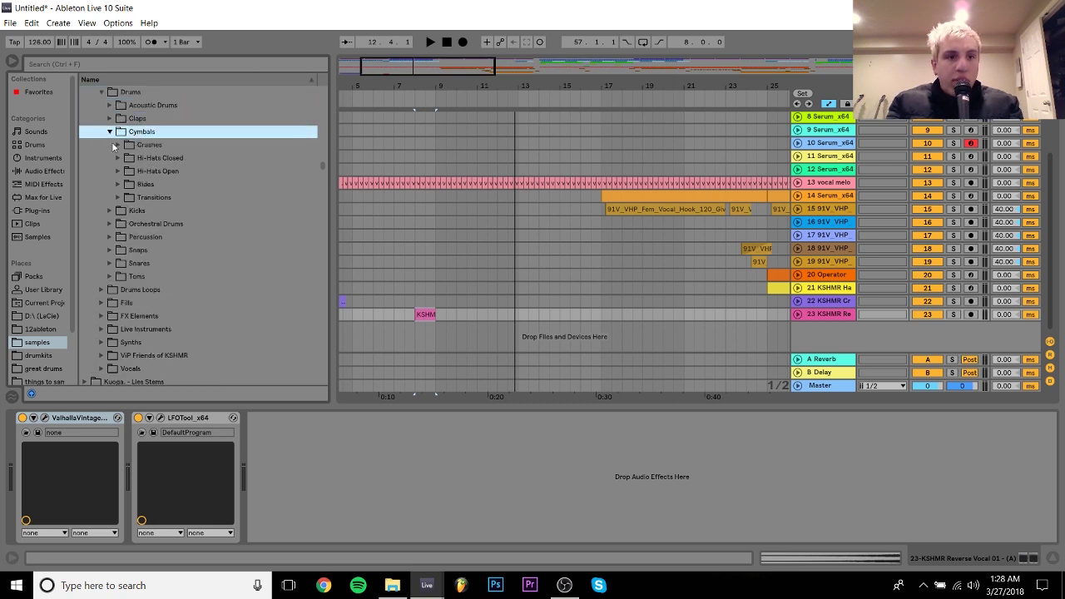
Preview KSHMR Crash 02 and 03 from the Crashes folder and place Crash 03 at 13.1.1 on a new audio track
click(117, 145)
click(171, 172)
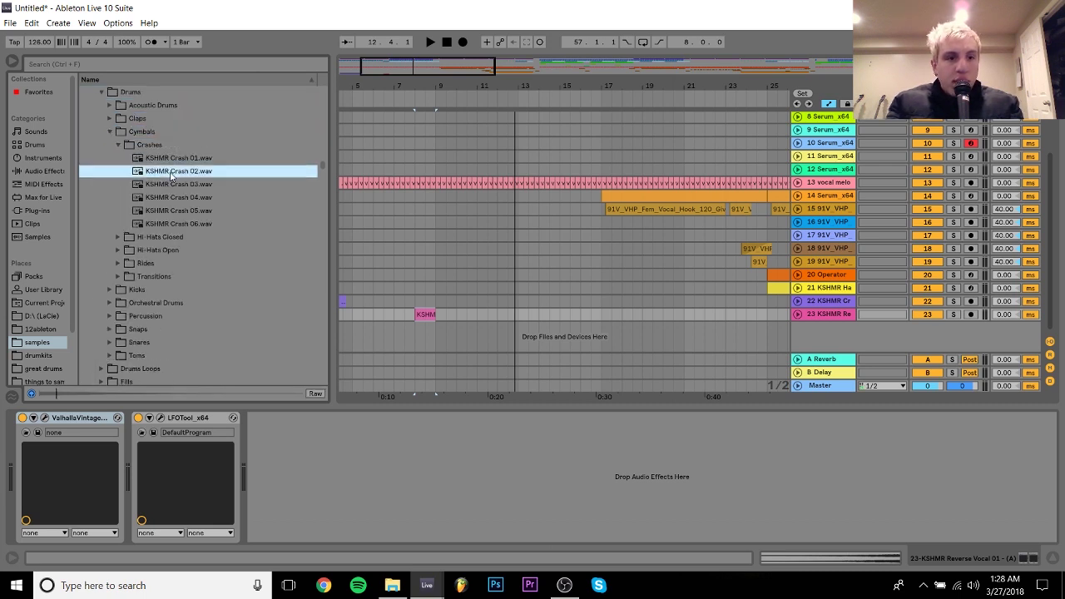
click(157, 188)
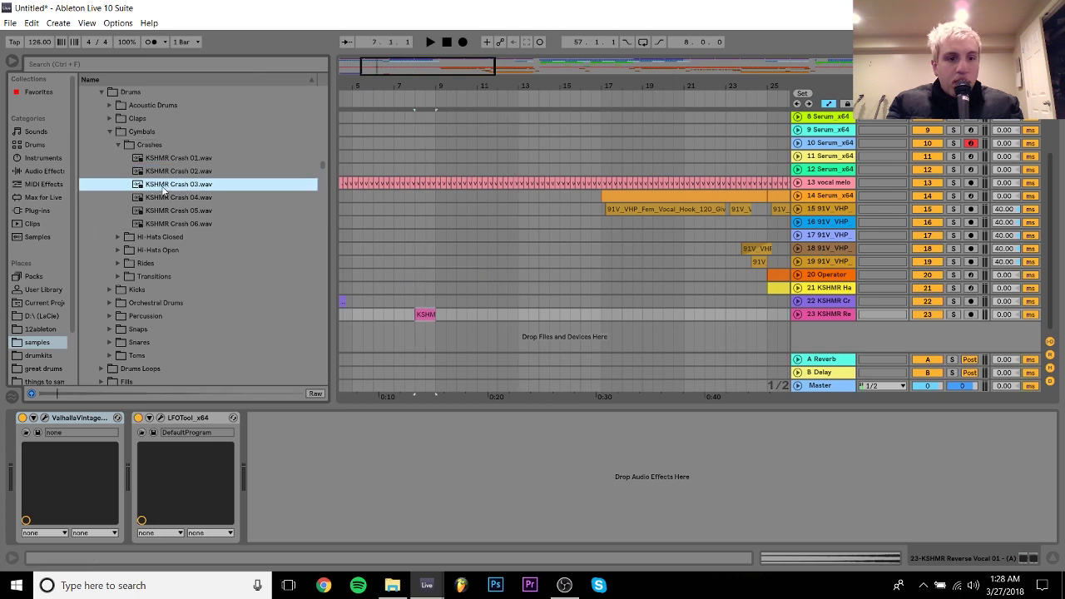
mouse_move(187, 195)
mouse_down()
mouse_move(376, 333)
mouse_move(521, 341)
mouse_up()
Reverse the KSHMR Crash 03 clip and lower its track volume to -8.9 dB
double_click(561, 299)
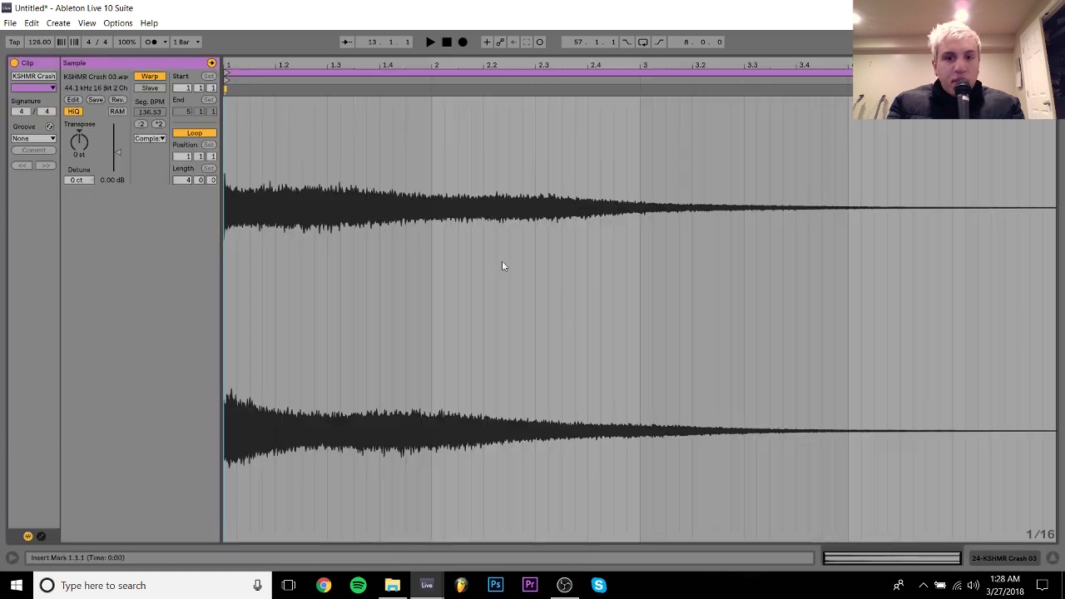
click(117, 100)
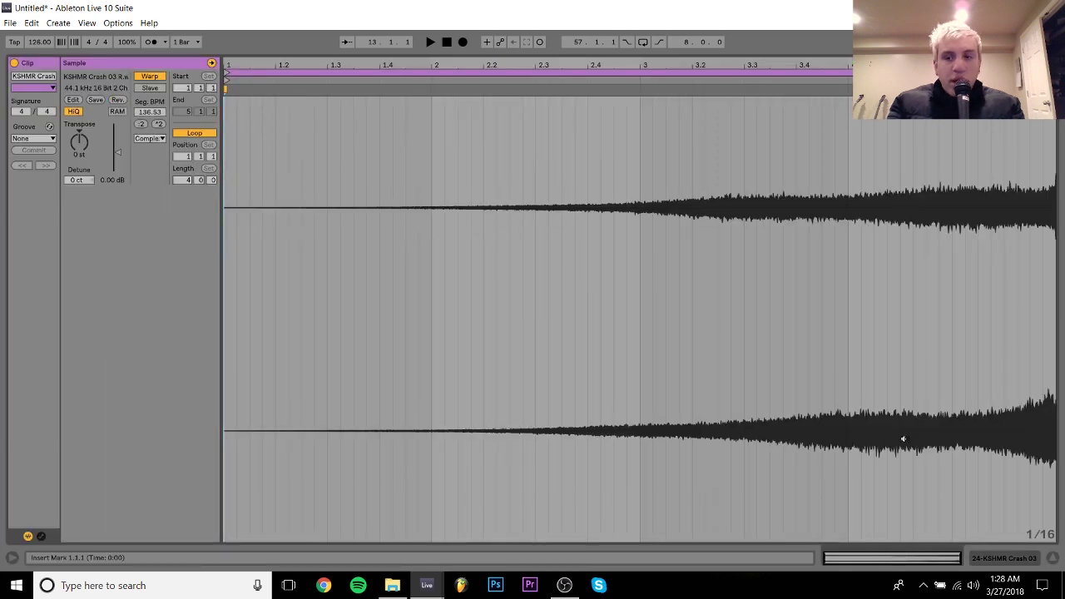
click(1010, 558)
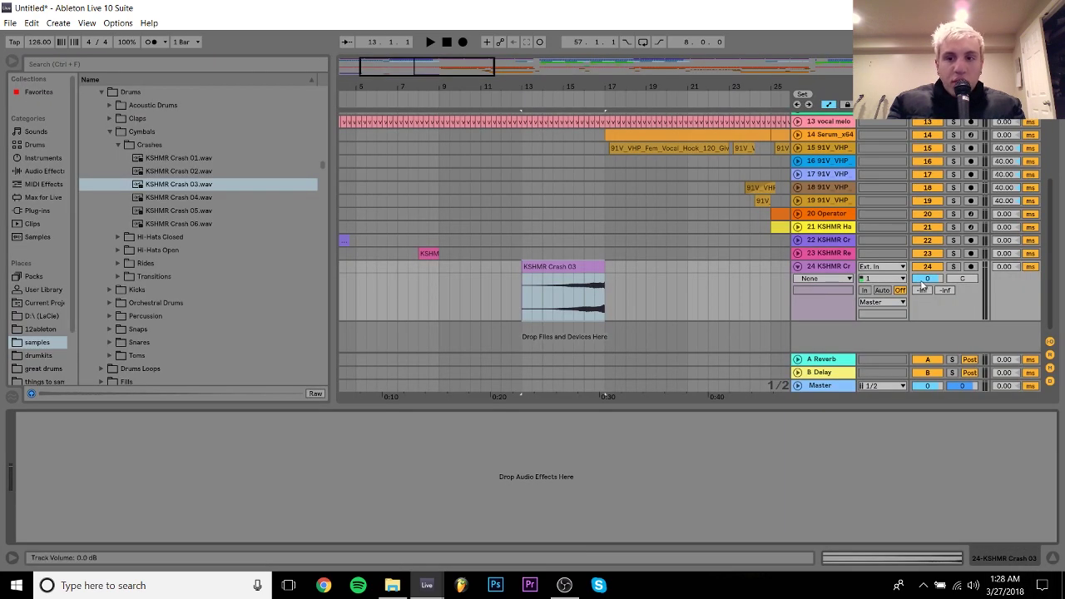
drag(922, 279, 921, 308)
Copy ValhallaVintageVerb and LFOTool from the reverse vocal track to the Crash 03 track, keeping the reverb first
click(853, 253)
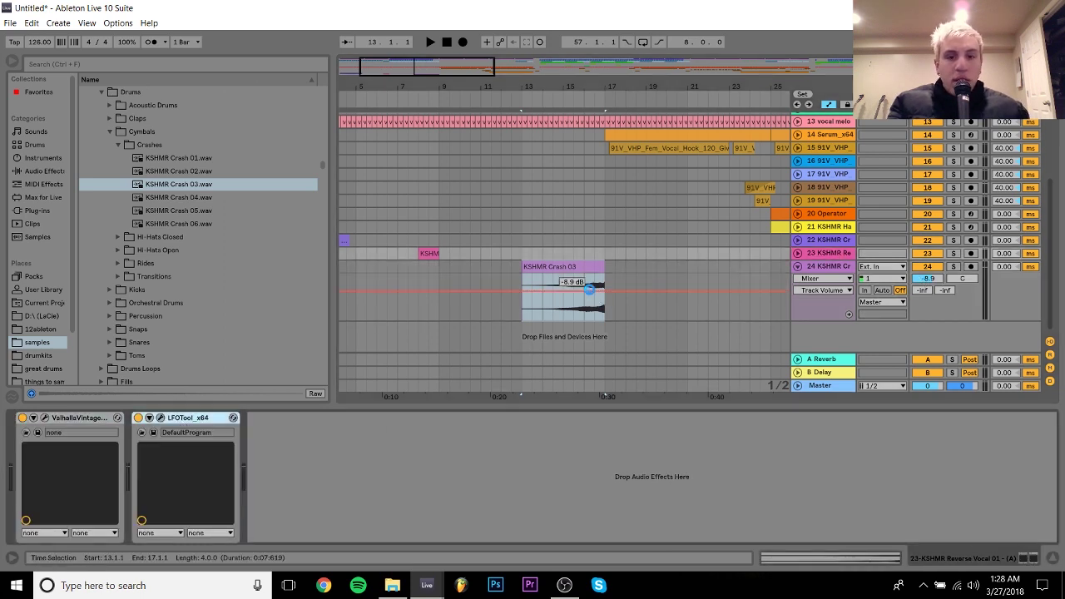
click(499, 265)
click(482, 252)
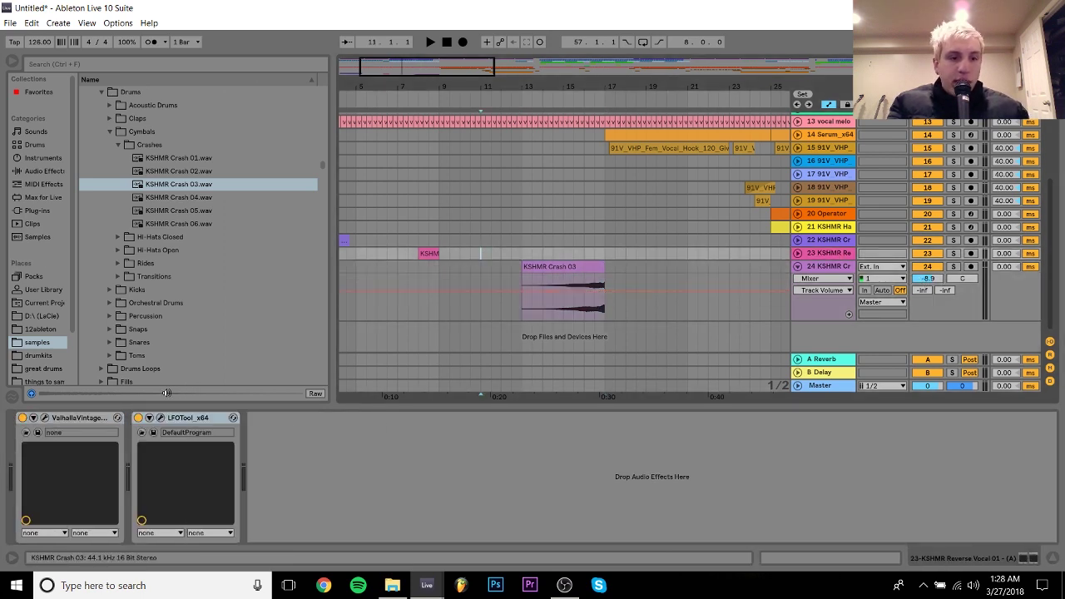
drag(80, 418, 546, 307)
drag(4, 492, 47, 445)
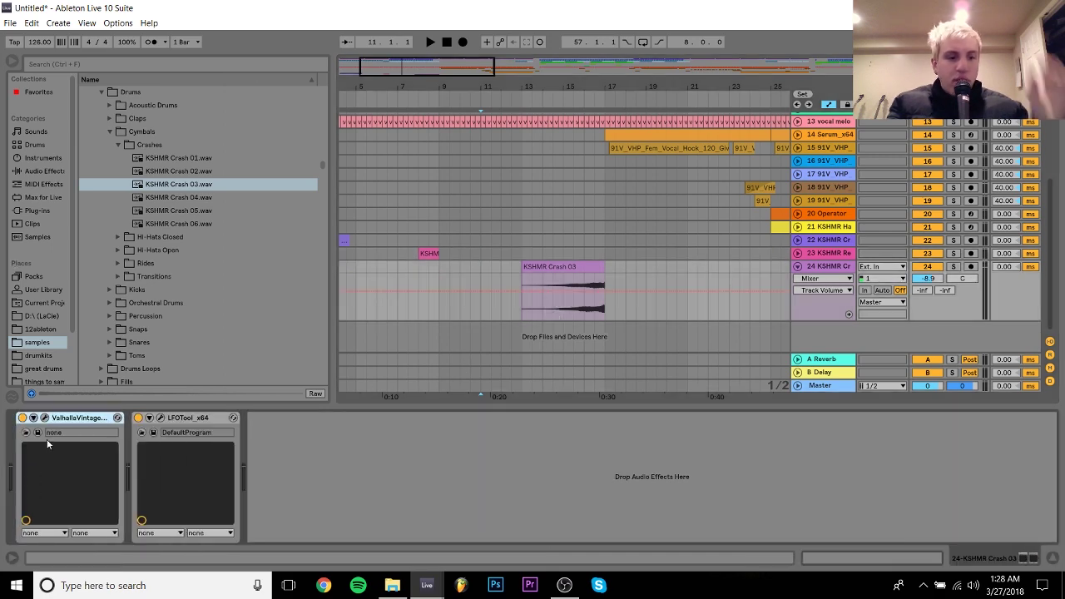
Lower the decay of ValhallaVintageVerb on the Crash 03 track to about 5.04 s and close the plug-in window
click(45, 418)
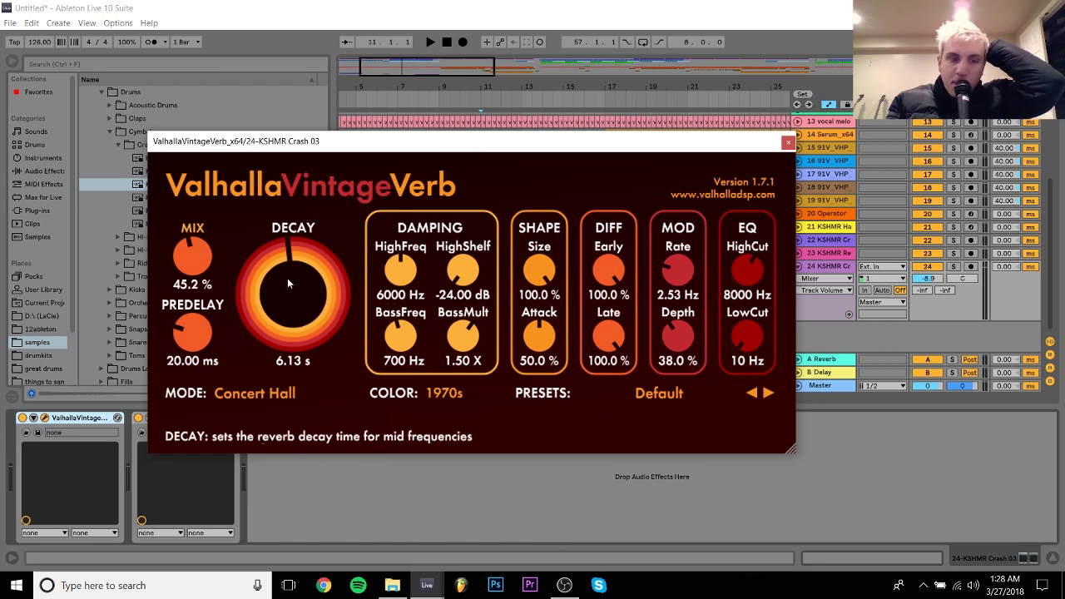
drag(287, 278, 287, 288)
click(789, 141)
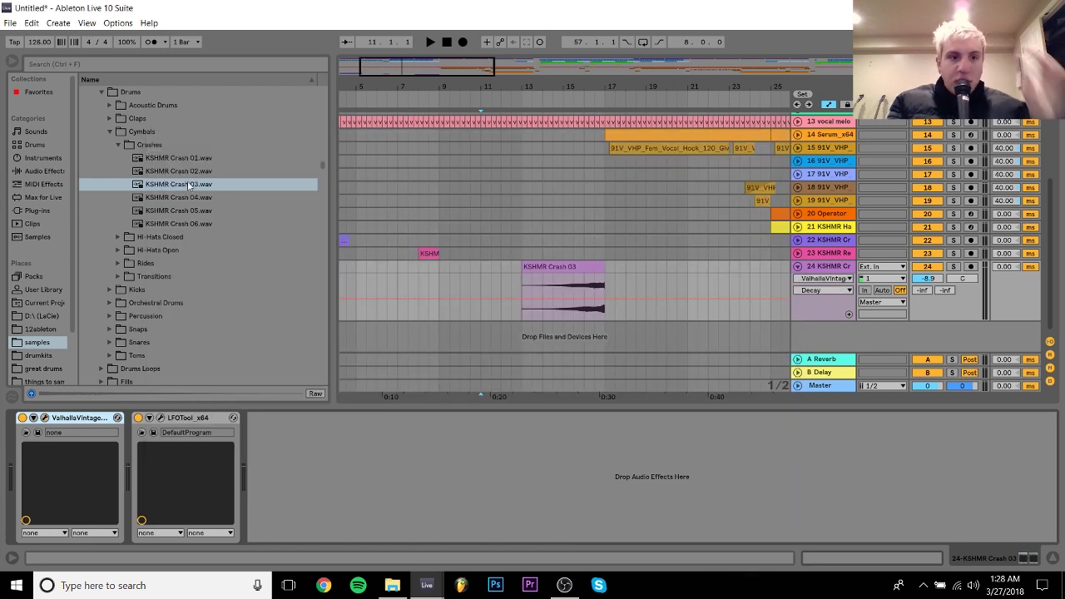
double_click(576, 270)
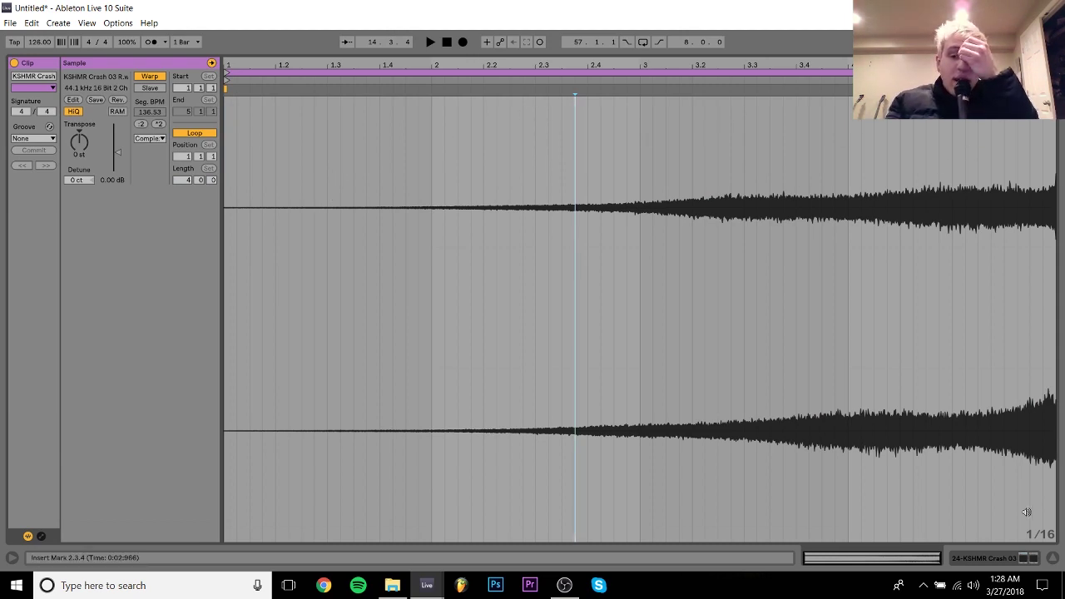
click(999, 561)
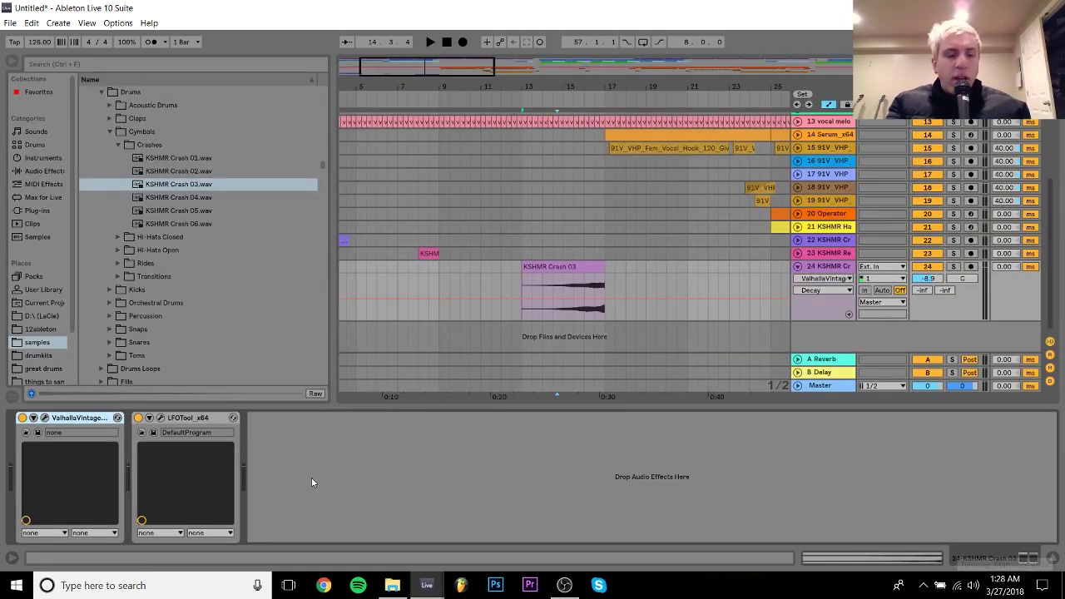
click(46, 418)
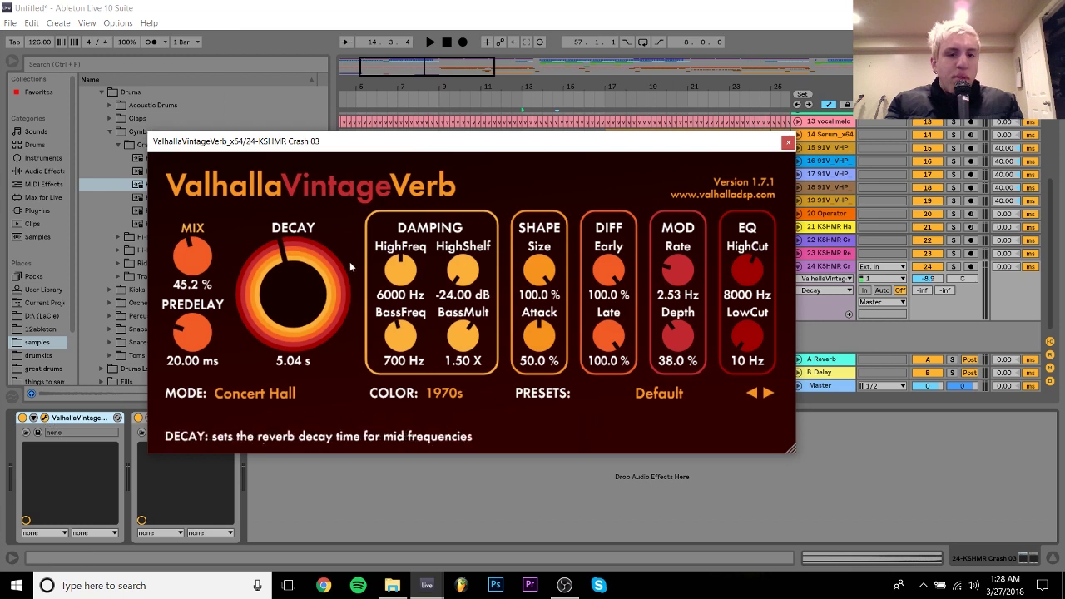
click(788, 145)
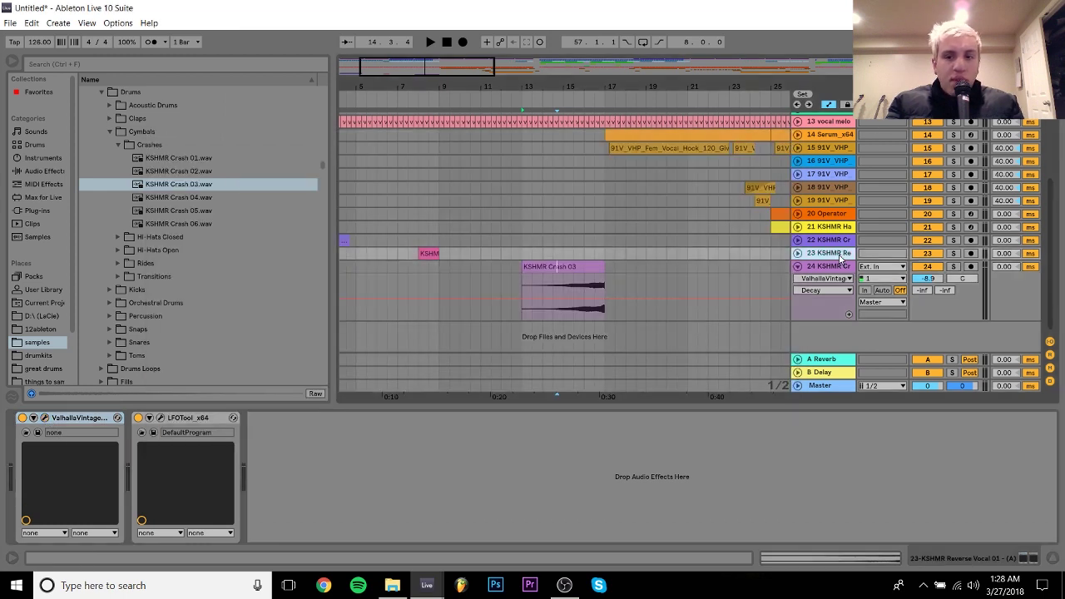
click(816, 264)
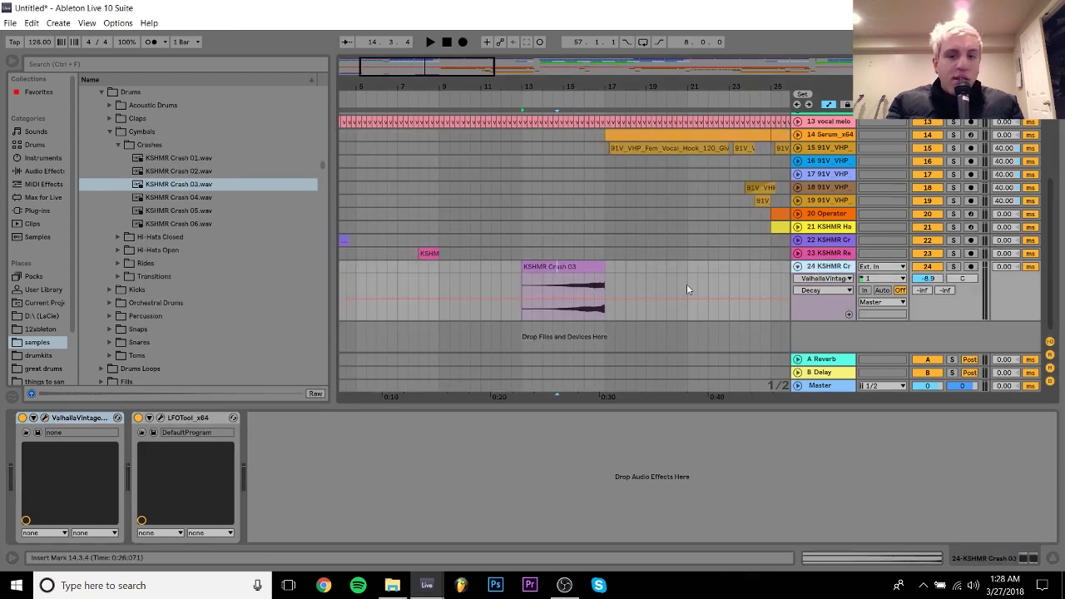
Audition the reversed crash from 15.3.1 into the drop, lower its track volume to -9.5 dB and fold the track
click(161, 417)
click(429, 252)
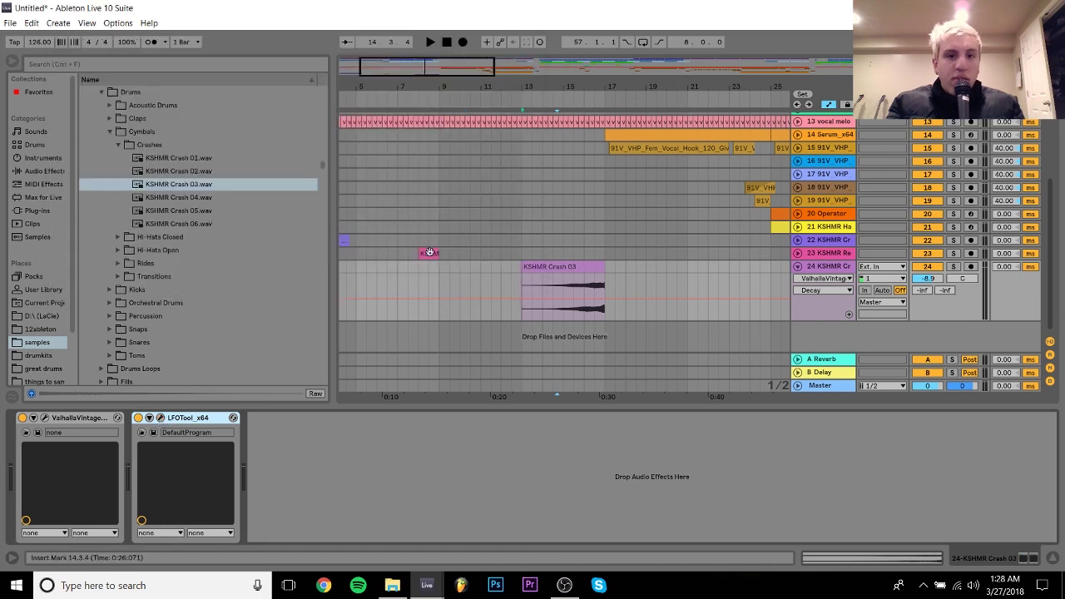
click(571, 256)
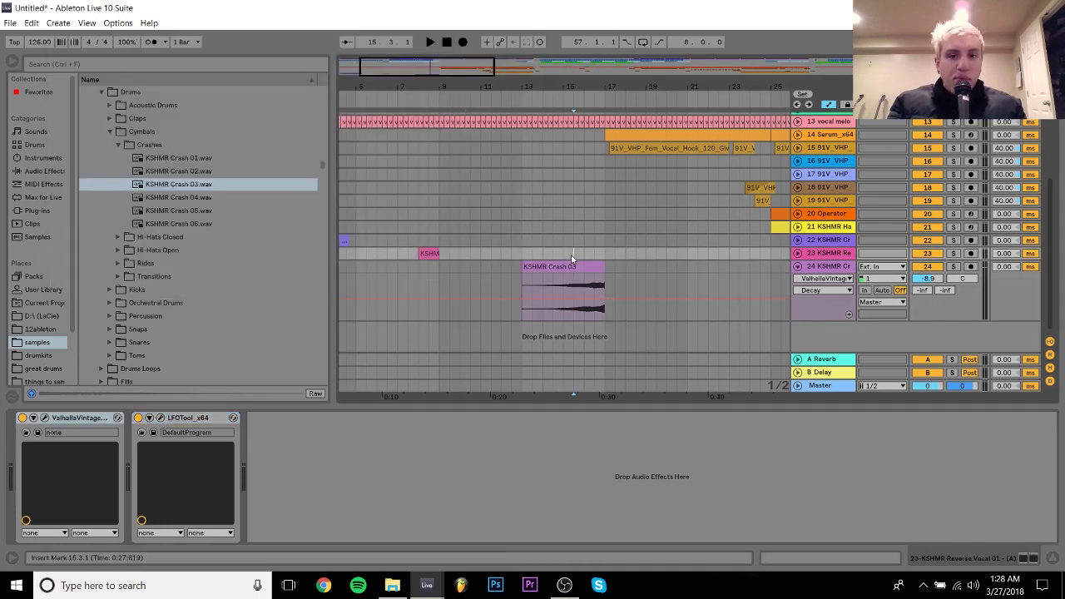
key(space)
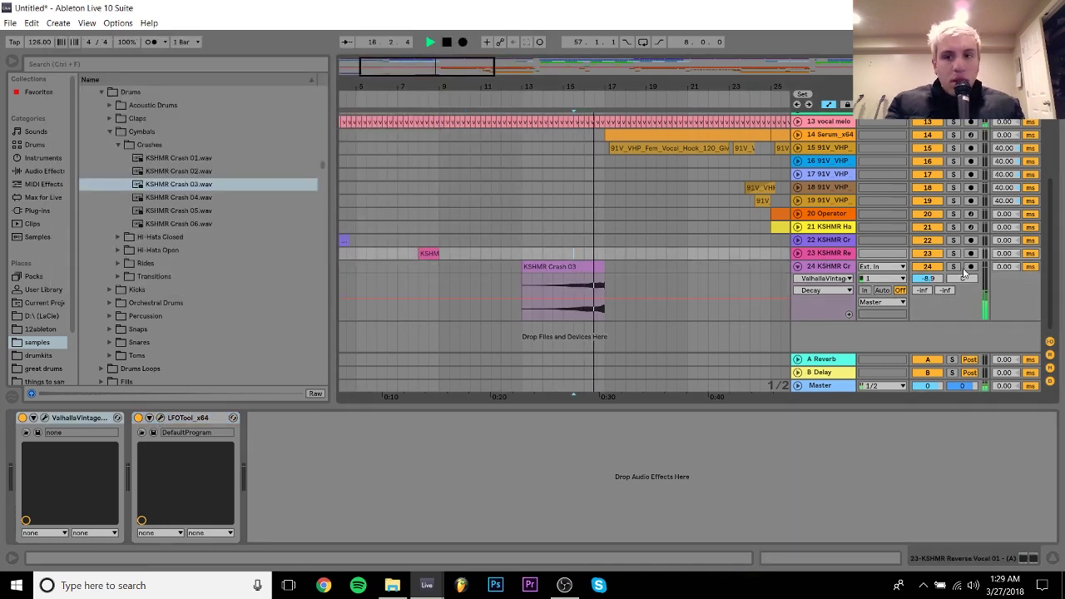
drag(928, 277, 928, 283)
key(space)
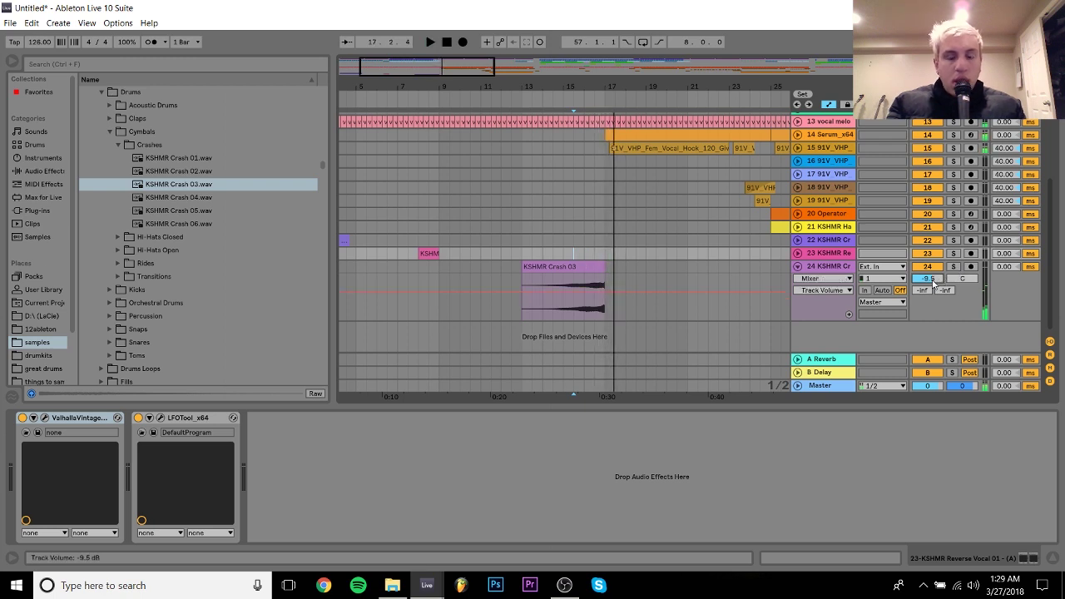
click(797, 266)
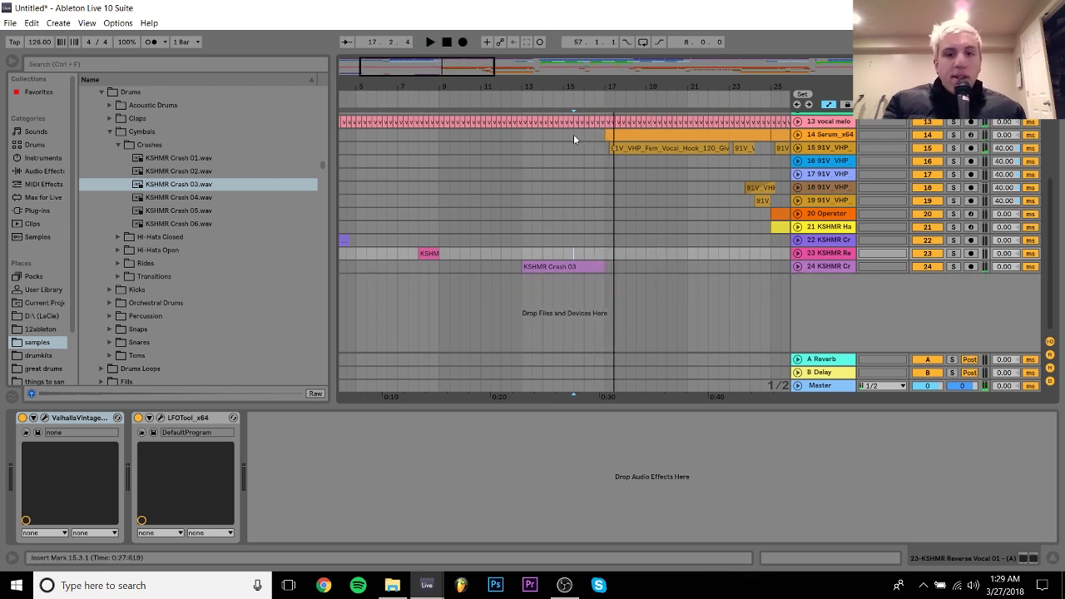
Zoom in around bar 17, collapse the Drums folder and open the Impacts folder inside FX Elements
drag(603, 87, 576, 88)
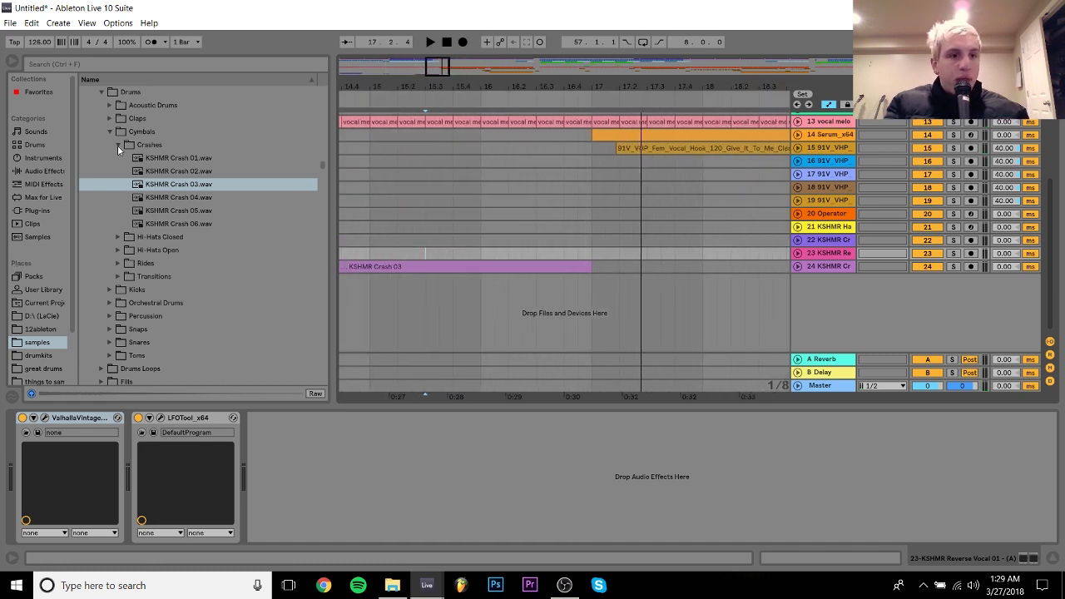
click(117, 144)
key(Left)
key(Left)
key(Left)
key(Left)
key(Down)
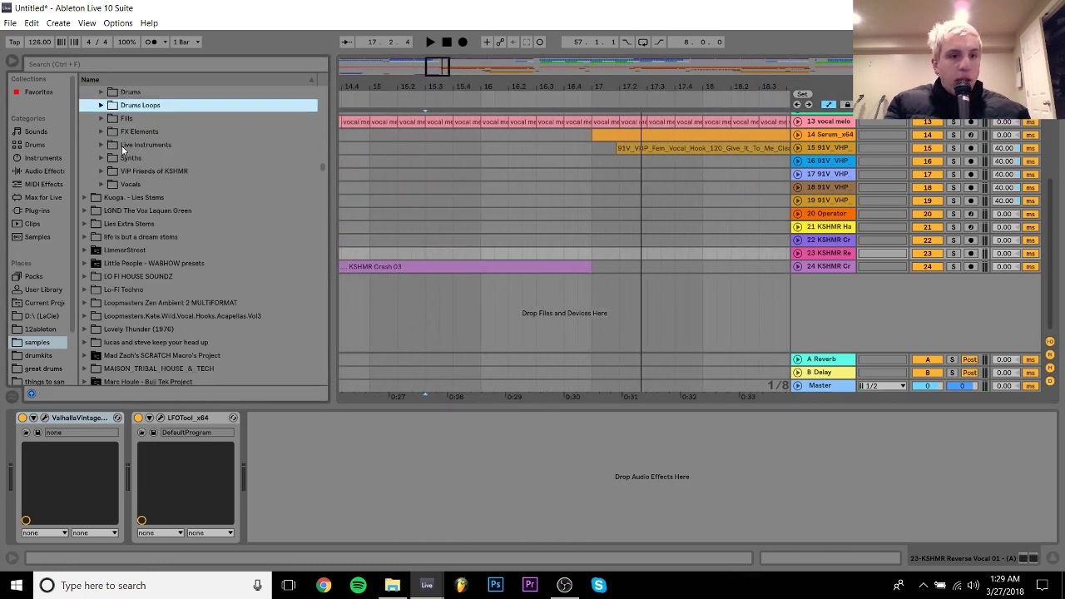
key(Down)
key(Down)
key(Right)
key(Down)
key(Down)
key(Down)
key(Down)
key(Down)
key(Down)
key(Down)
key(Down)
key(Down)
key(Down)
key(Down)
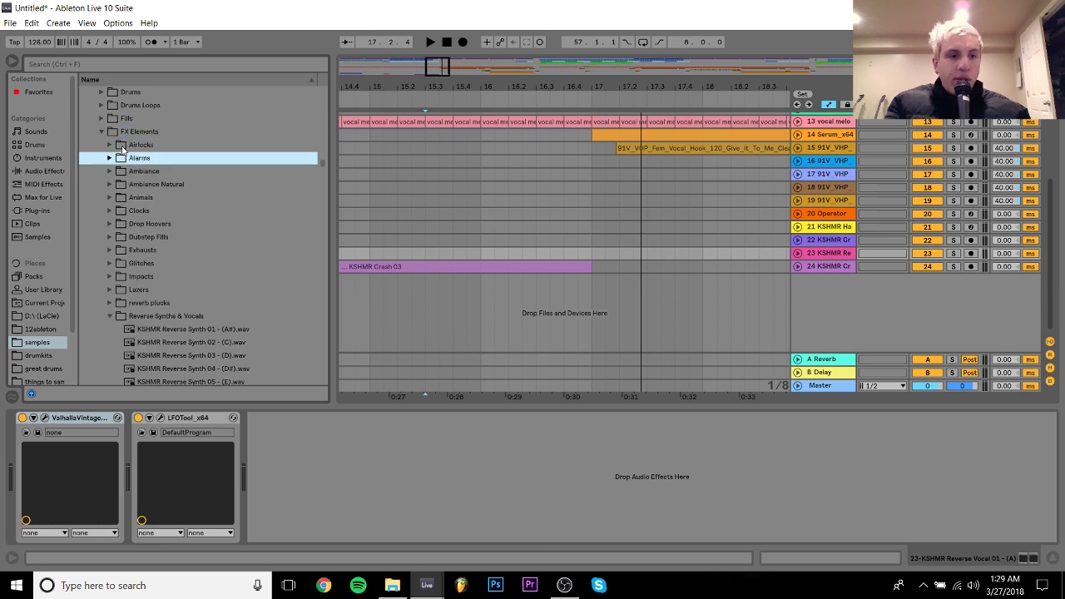
key(Right)
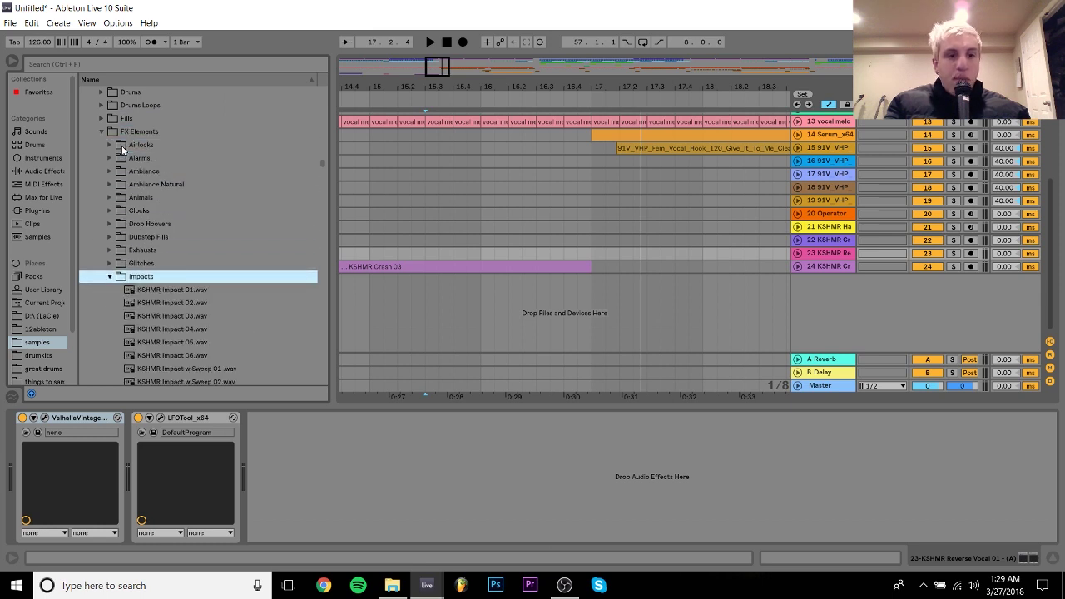
Preview the KSHMR Impact w Sweep samples, trying 07, 03, 02, 01, 13, 14 (E) and 15
scroll(321, 333, down, 6)
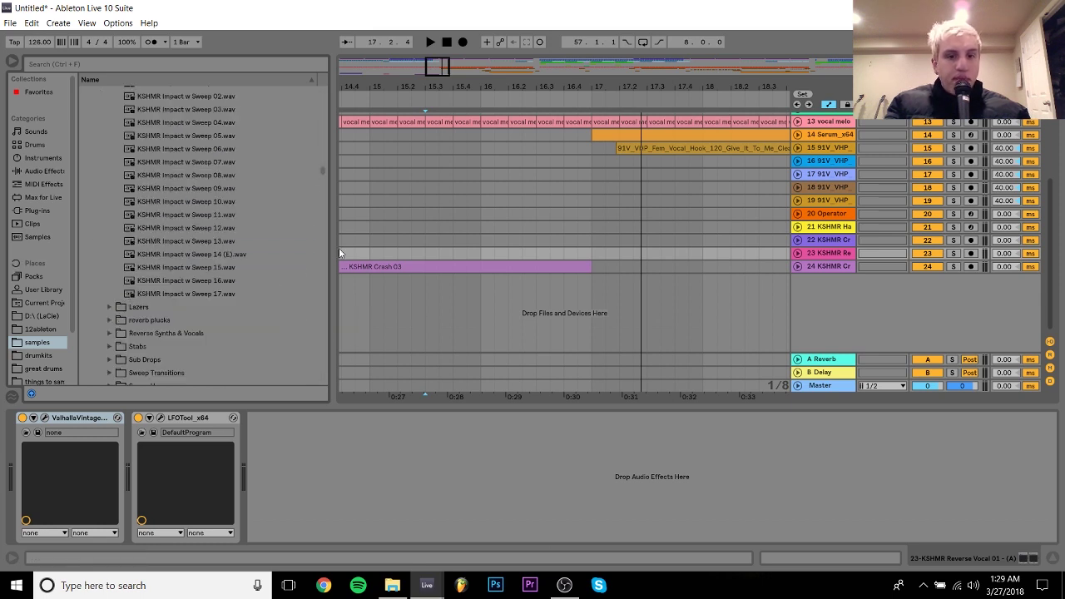
click(205, 164)
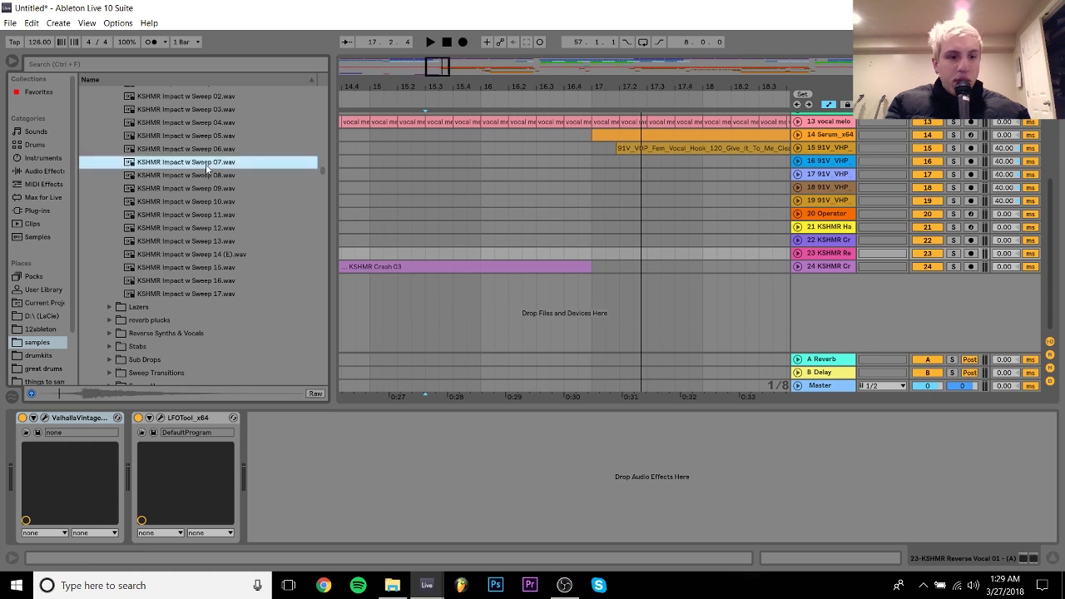
click(209, 111)
click(198, 98)
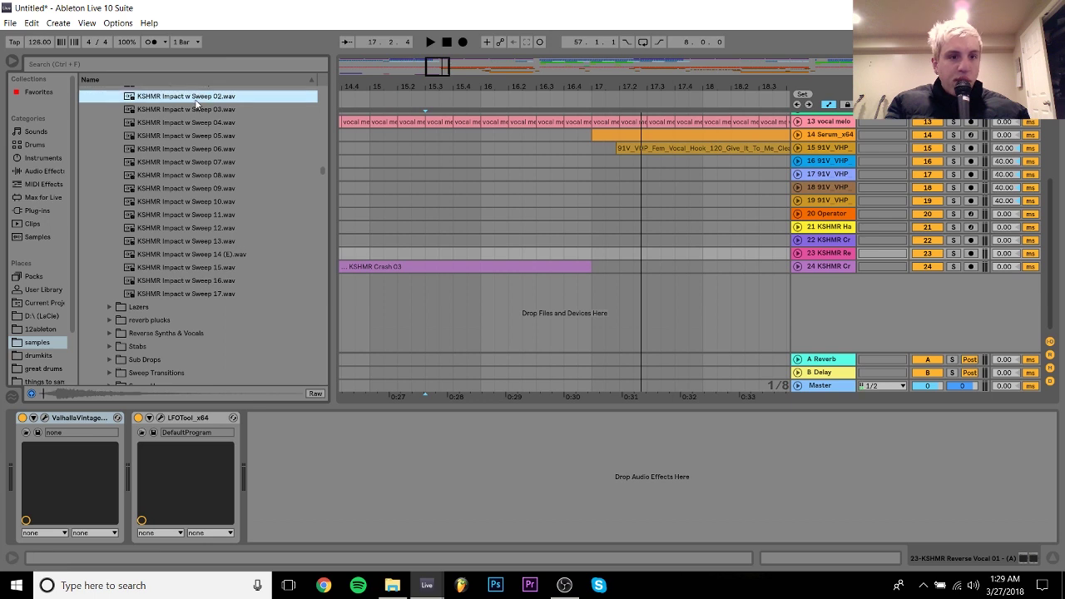
key(Up)
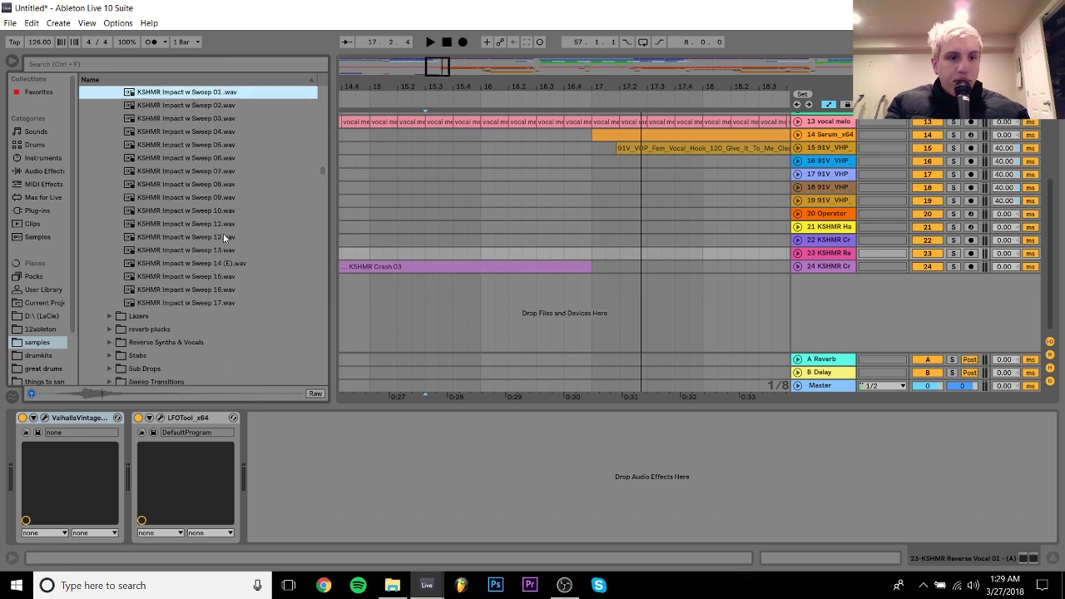
click(224, 251)
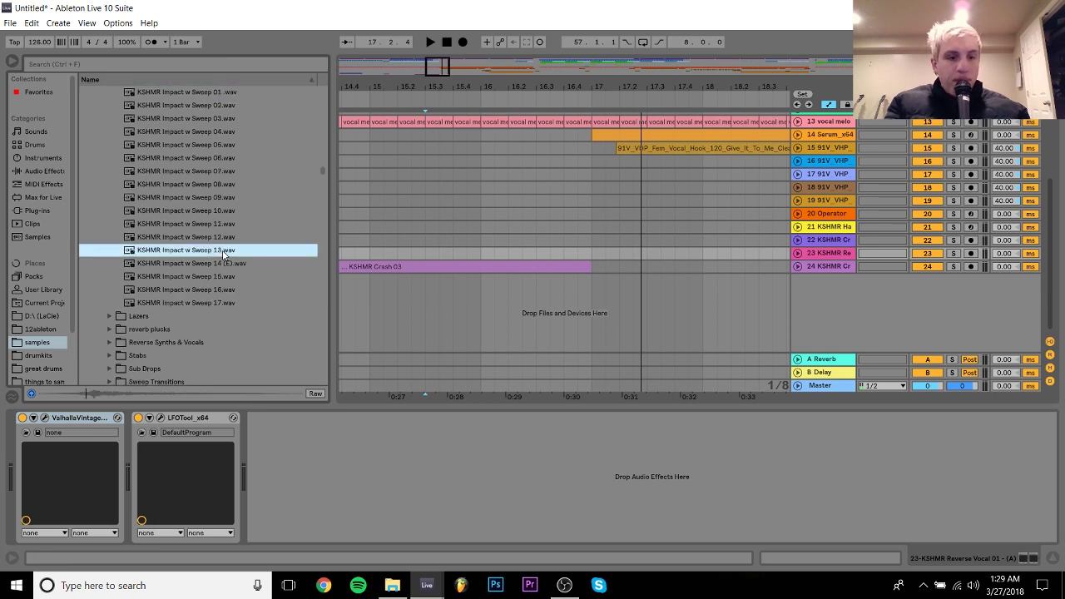
key(Down)
key(Down)
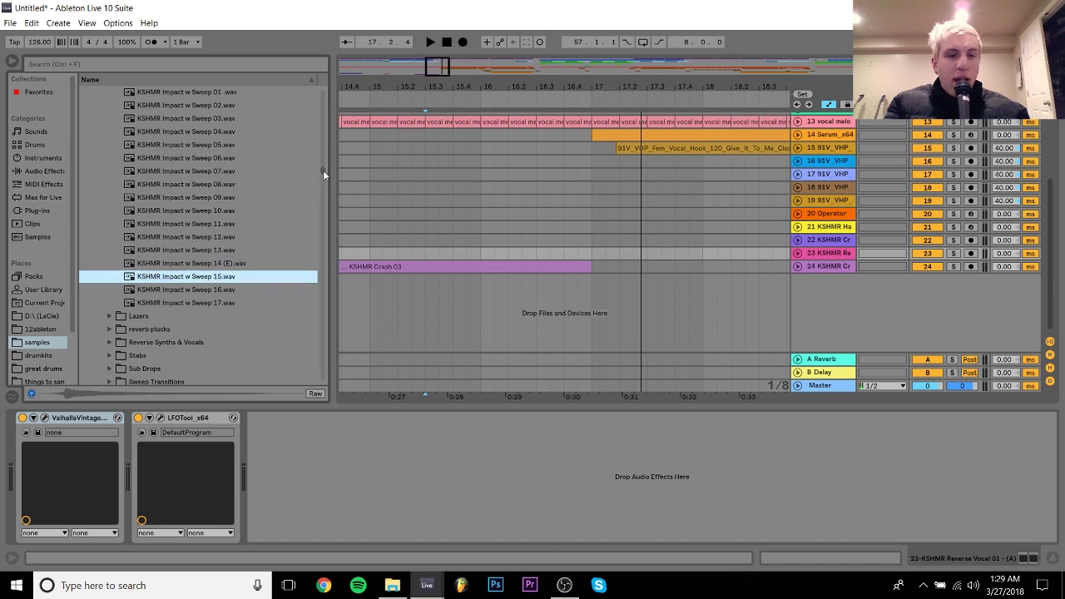
drag(323, 169, 324, 153)
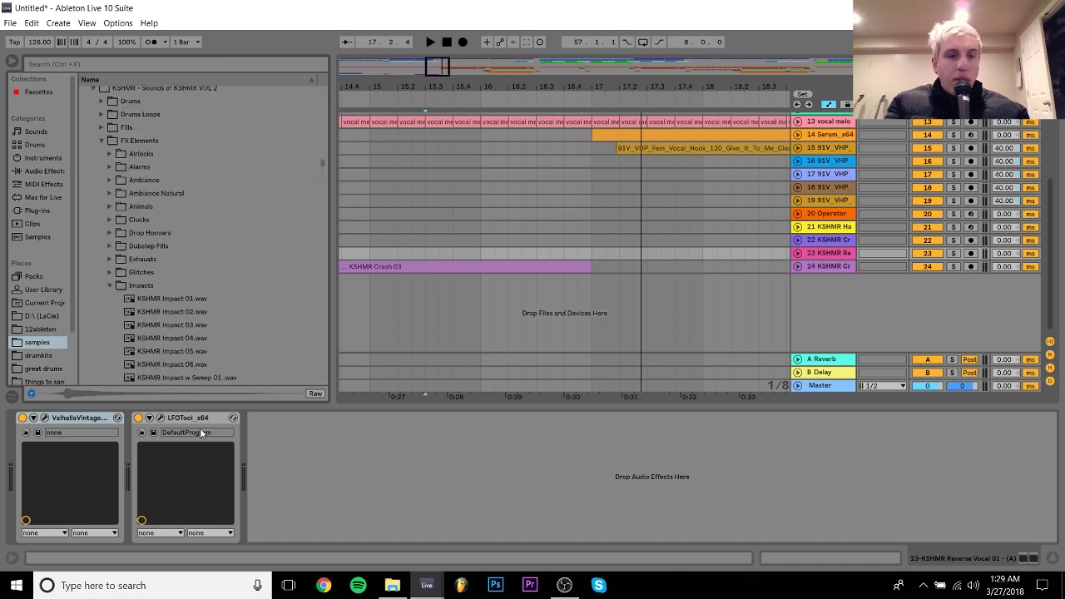
Preview KSHMR Impact 04, place it at 17.1.1 on a new audio track and check its clip settings
click(161, 337)
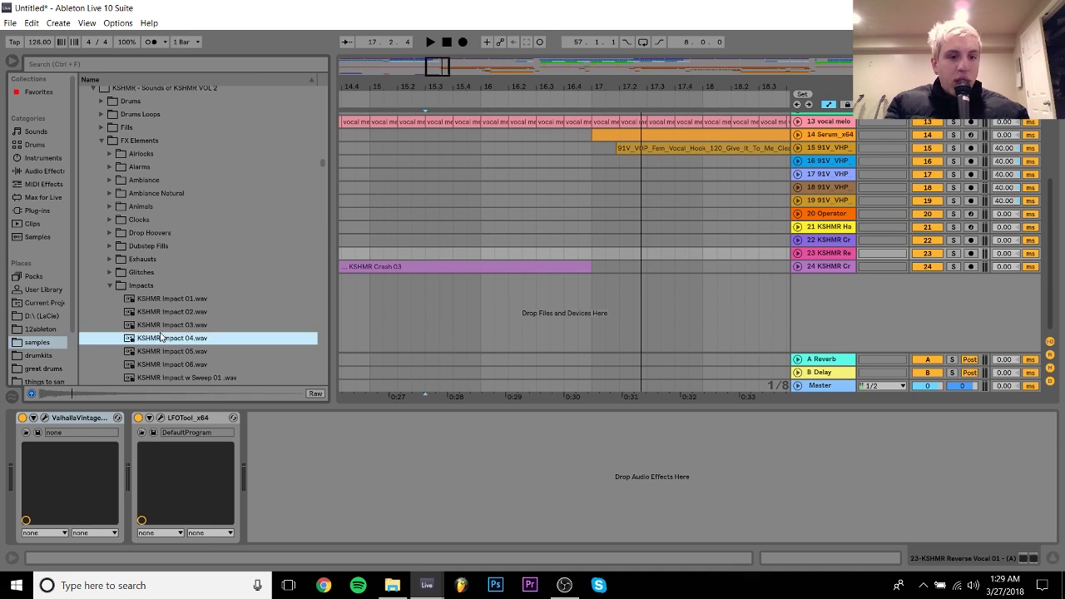
drag(183, 333, 613, 282)
double_click(613, 283)
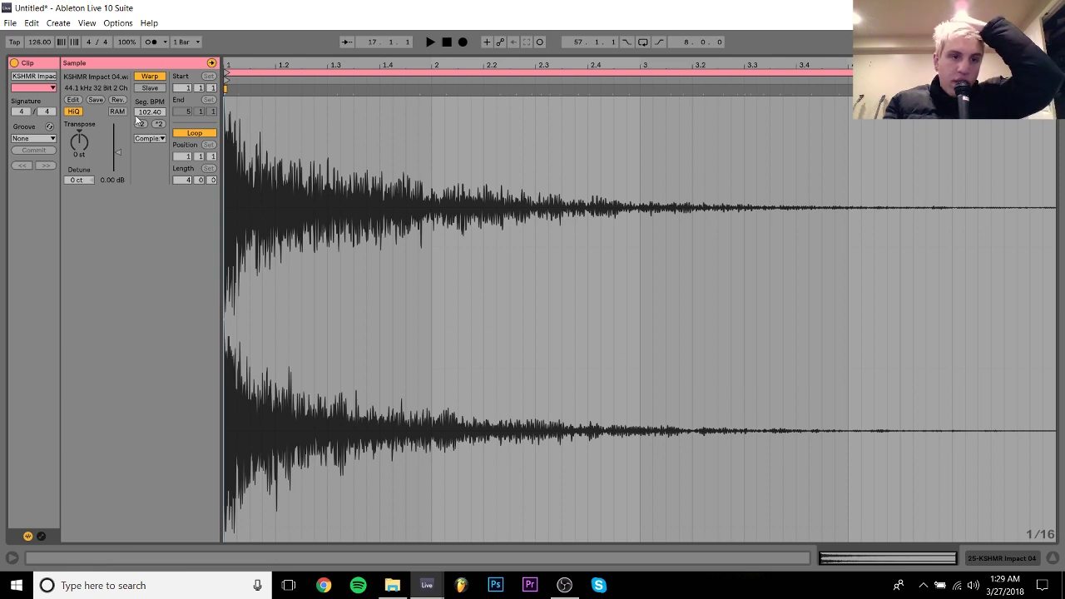
click(1021, 559)
Lower the KSHMR Impact 04 track volume to -7.4 dB while playing the transition from 16.1.1
drag(928, 280, 928, 291)
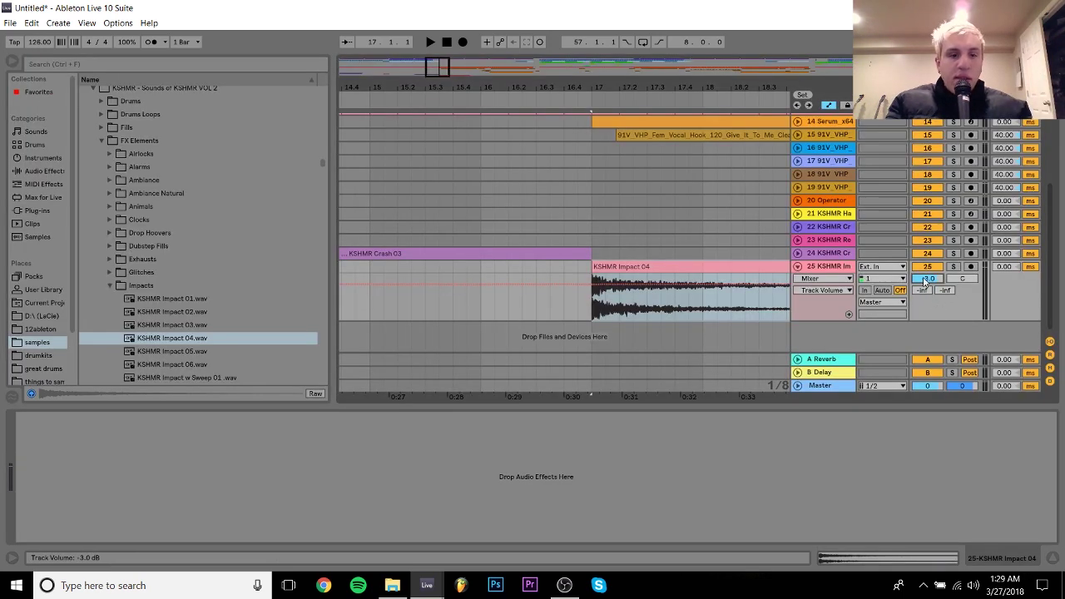
click(177, 339)
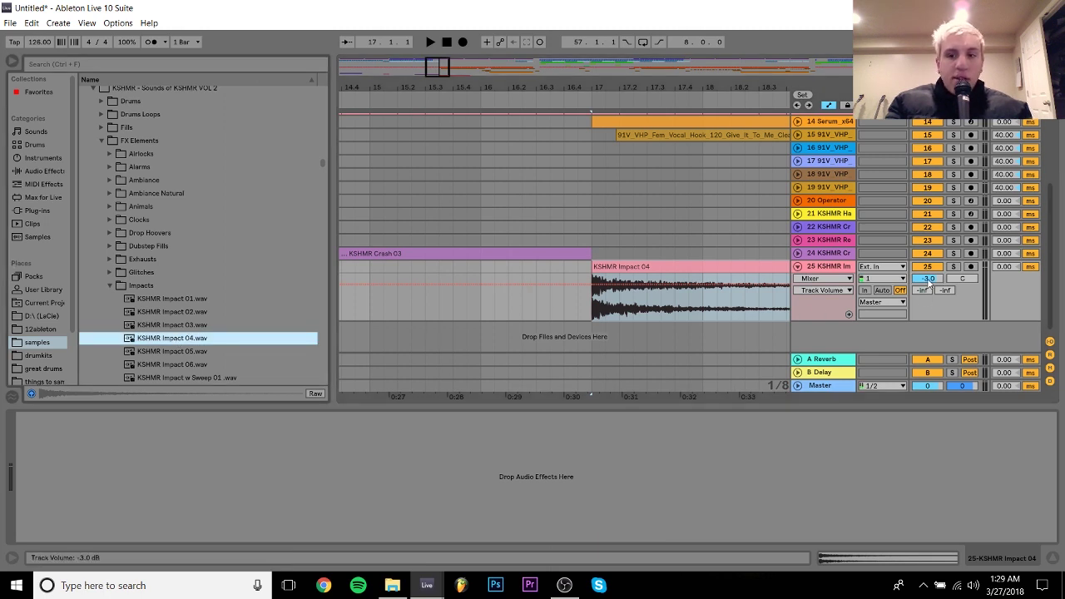
drag(929, 283, 929, 289)
click(481, 268)
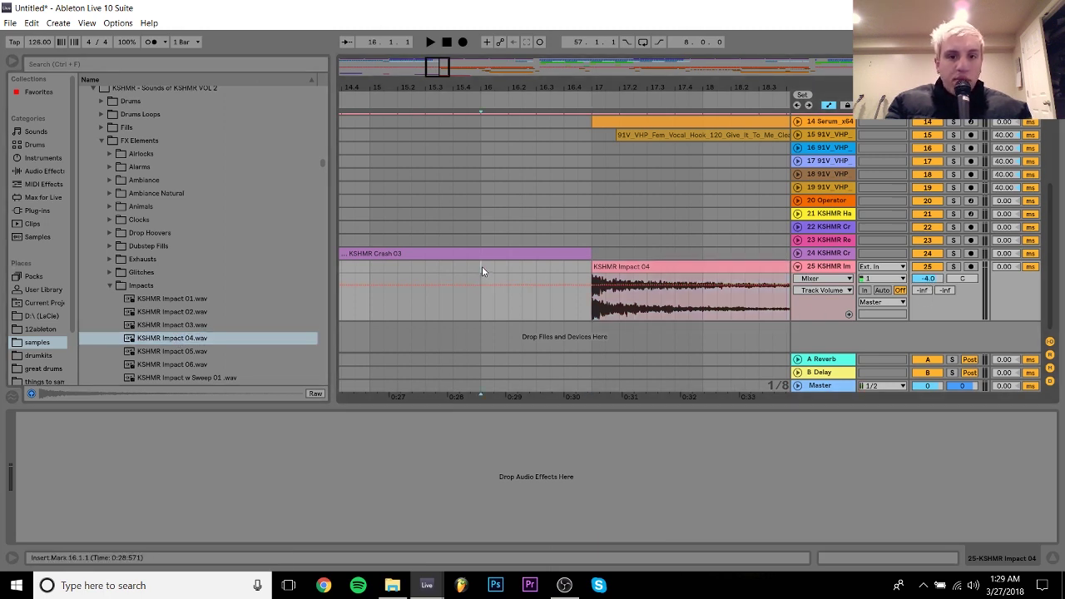
key(space)
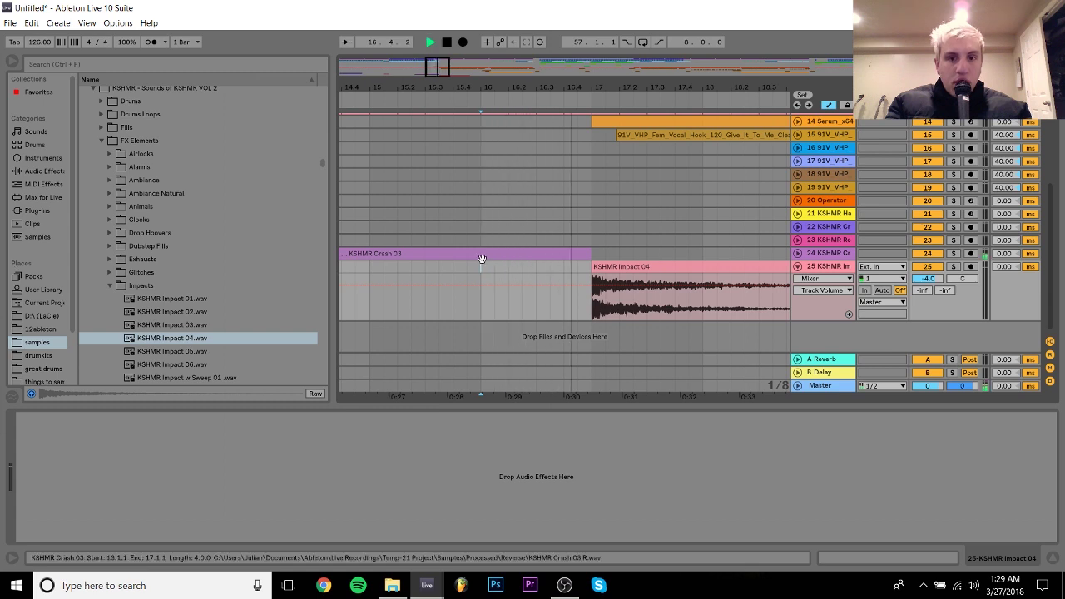
drag(925, 280, 925, 308)
key(space)
key(space)
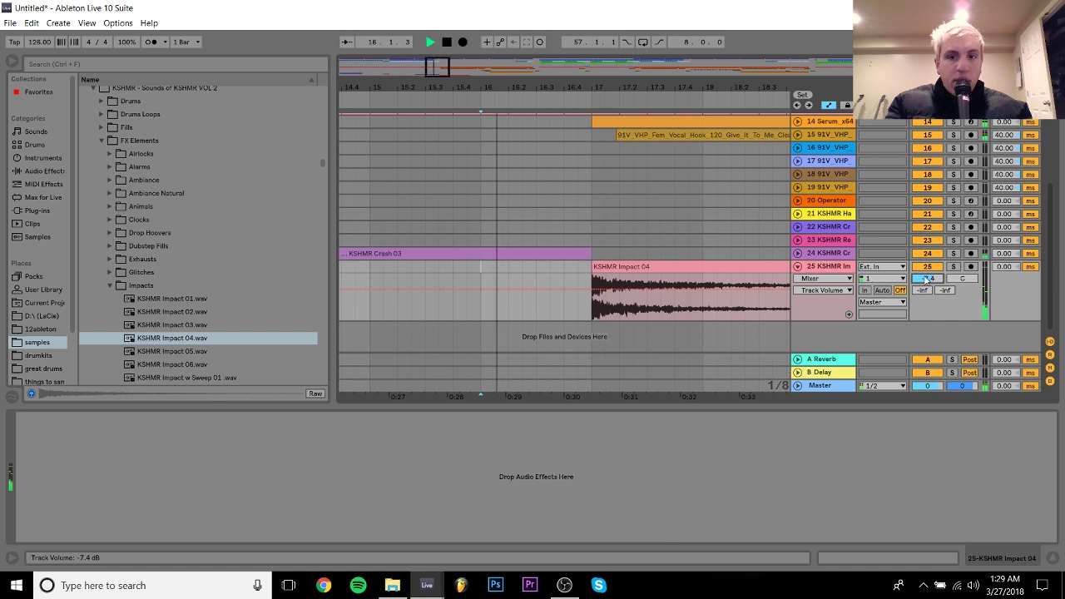
Collapse the FX Elements folder and open the Deep Impact folder within Drums > Orchestral Drums
click(110, 286)
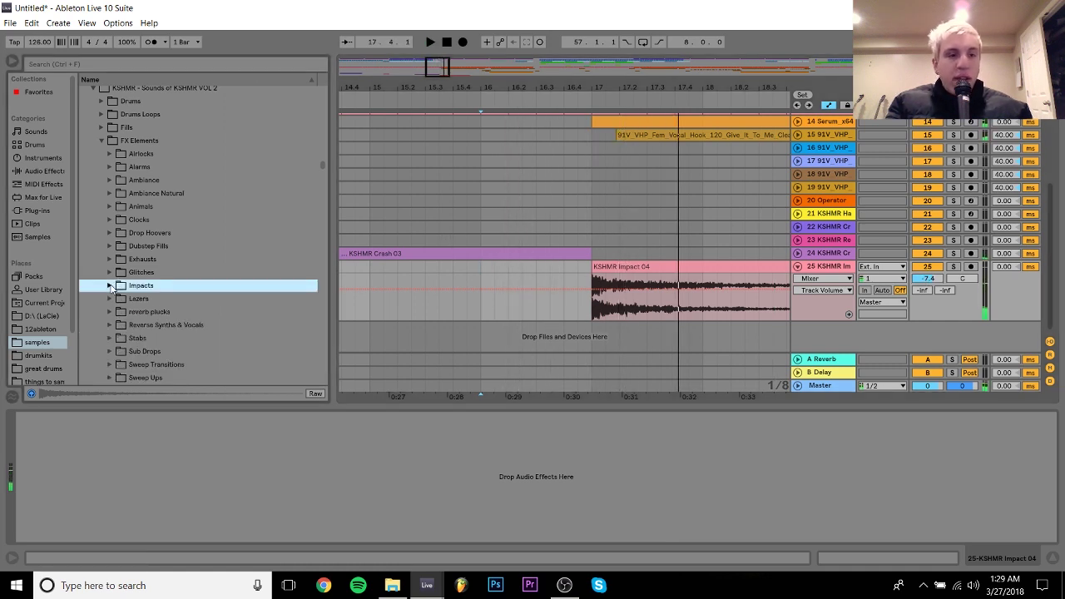
key(Left)
key(Left)
key(Up)
key(Up)
key(Up)
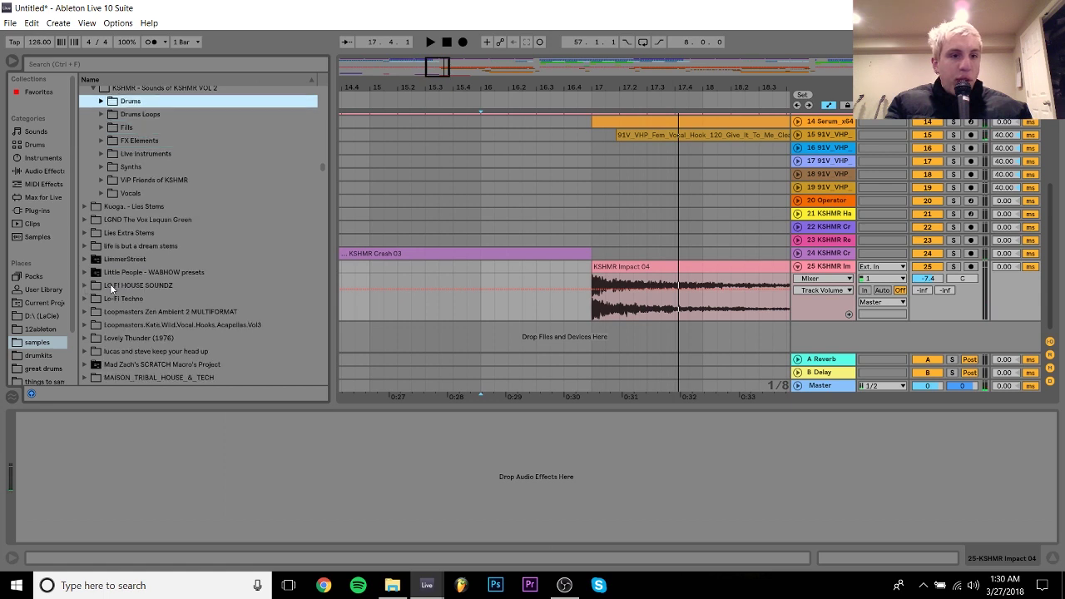
key(Right)
key(Down)
key(Down)
key(Down)
key(Down)
key(Down)
key(Right)
key(Down)
key(Down)
key(Down)
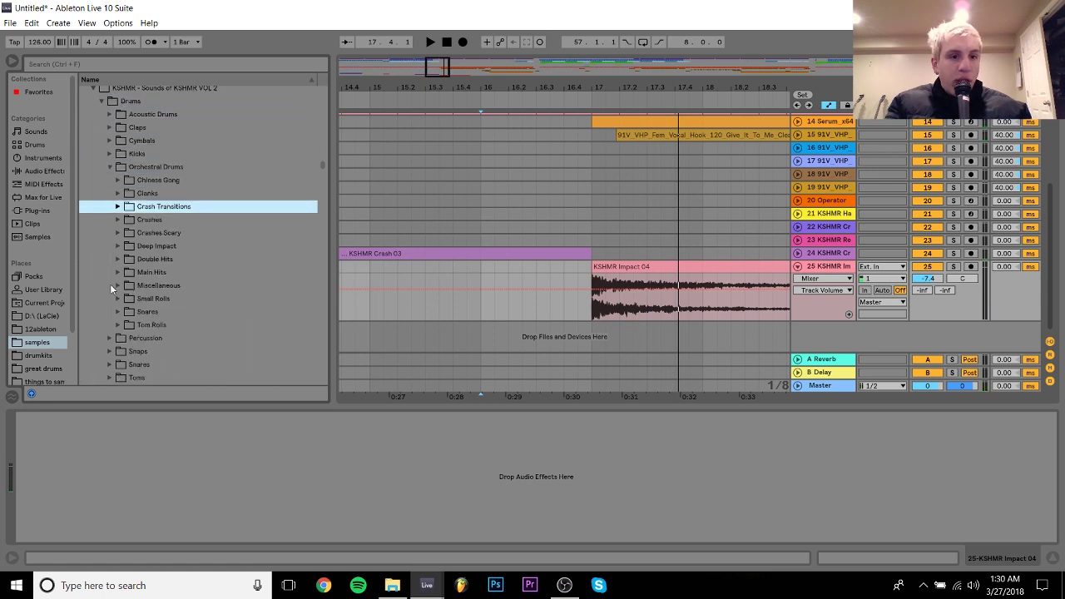
key(Down)
key(Down)
key(Down)
key(Right)
Preview KSHMR Deep Impact 01 and 02, place Deep Impact 02 at 17.1.1 on a new audio track and turn off its warping
key(Down)
key(Down)
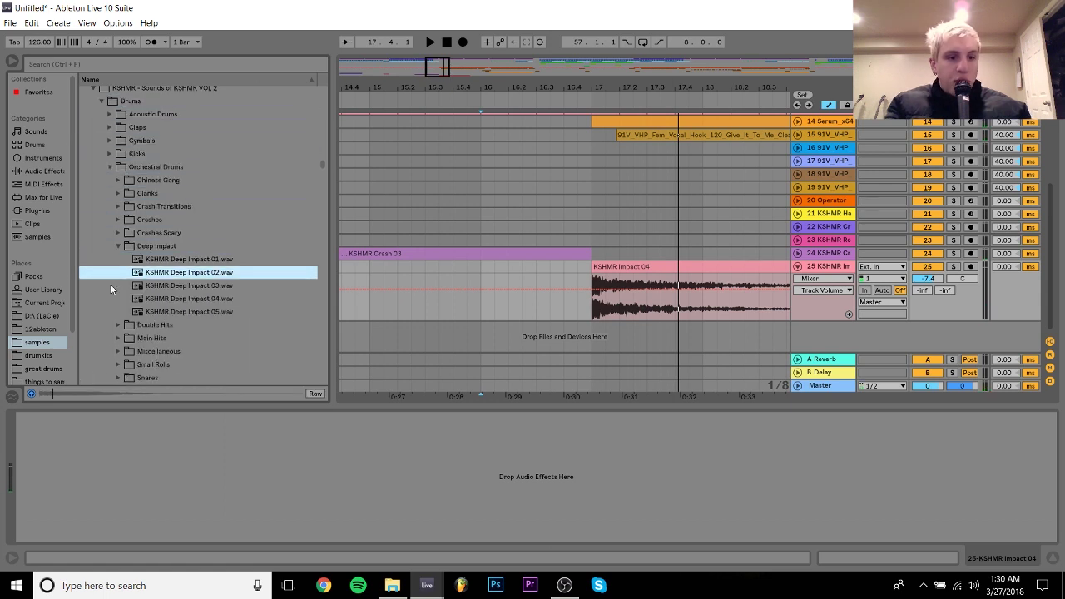
click(194, 279)
drag(185, 277, 591, 337)
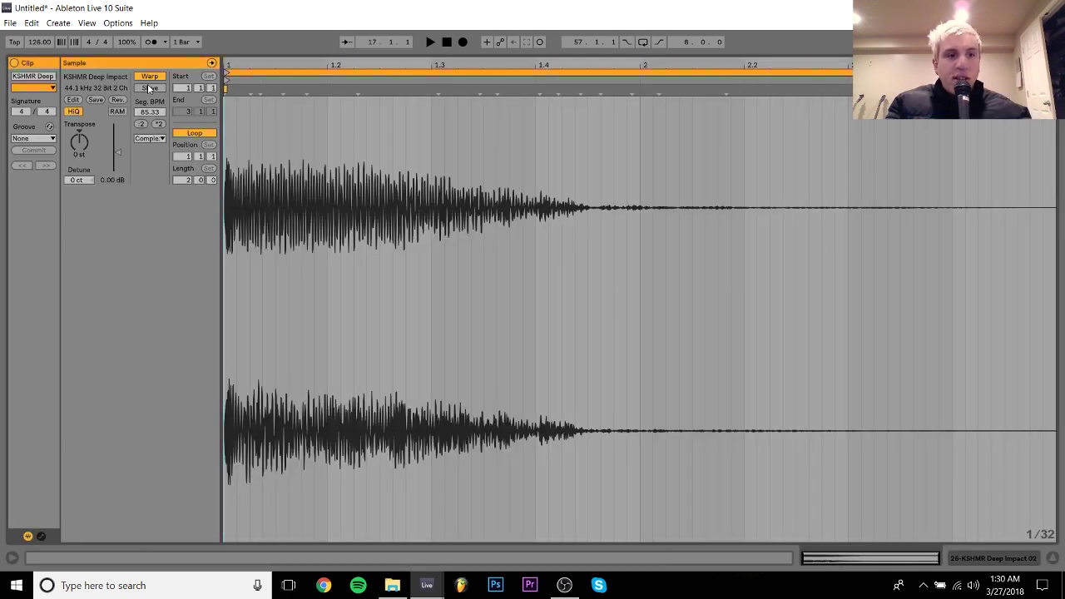
click(150, 76)
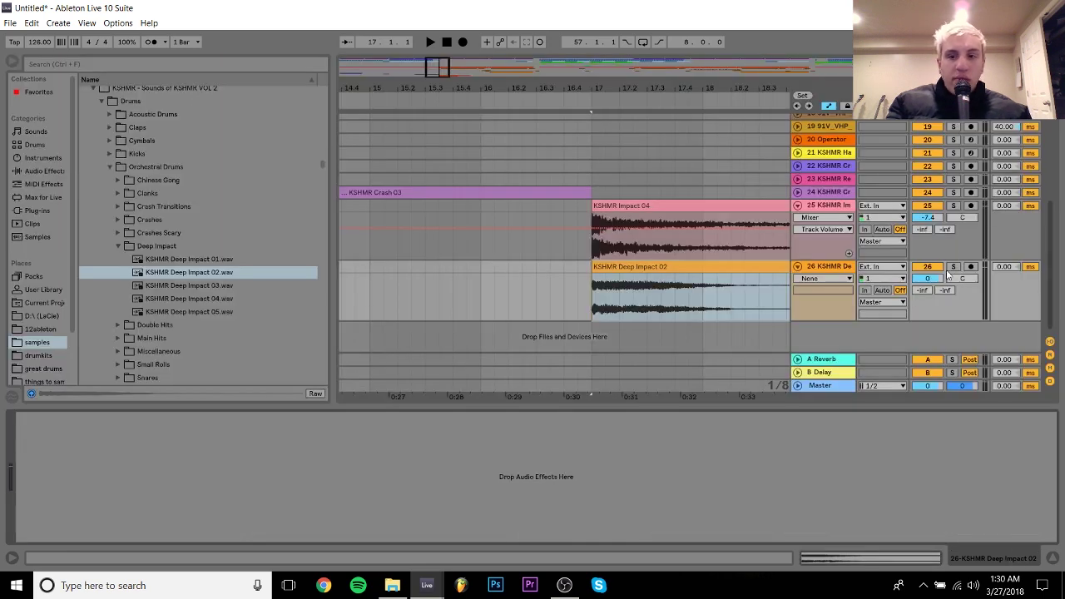
Set the Deep Impact 02 track volume to -8.2 dB while playing from 16.1.1, and fold the Impact 04 track
drag(934, 278, 934, 298)
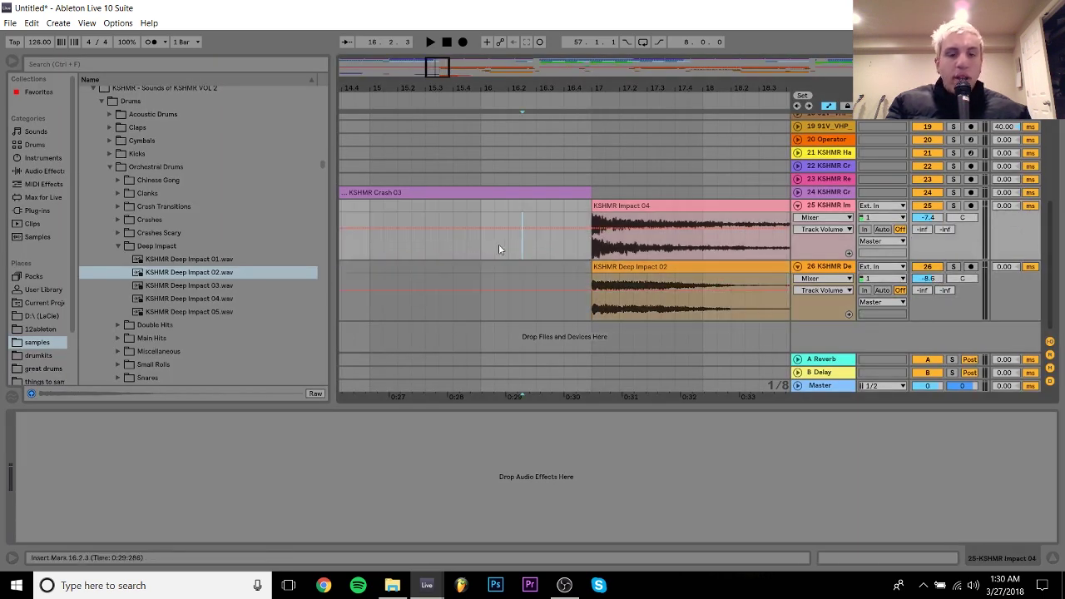
click(479, 243)
key(space)
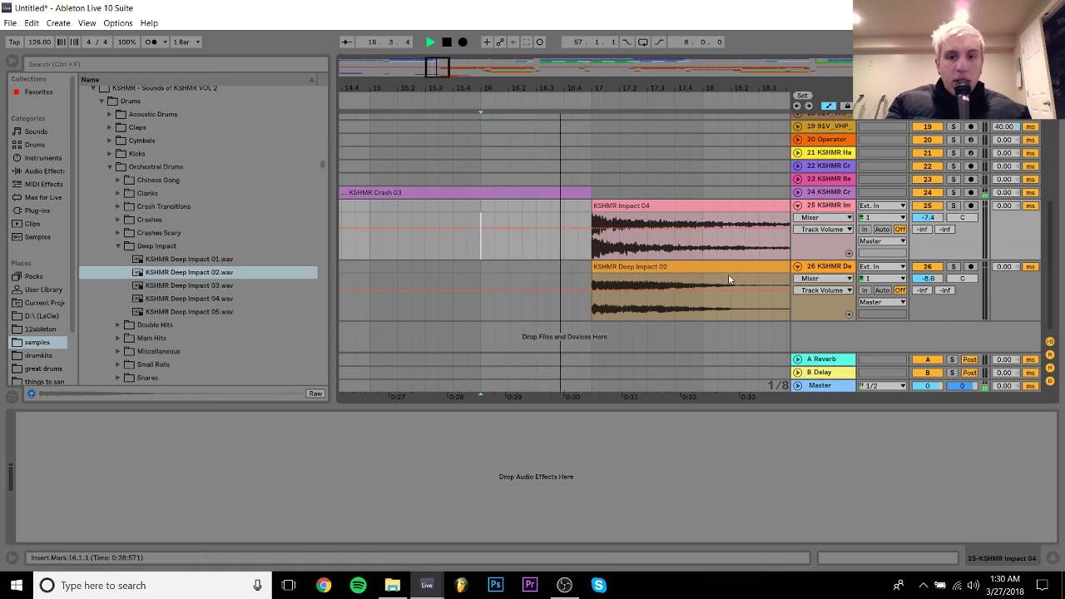
drag(931, 284, 931, 282)
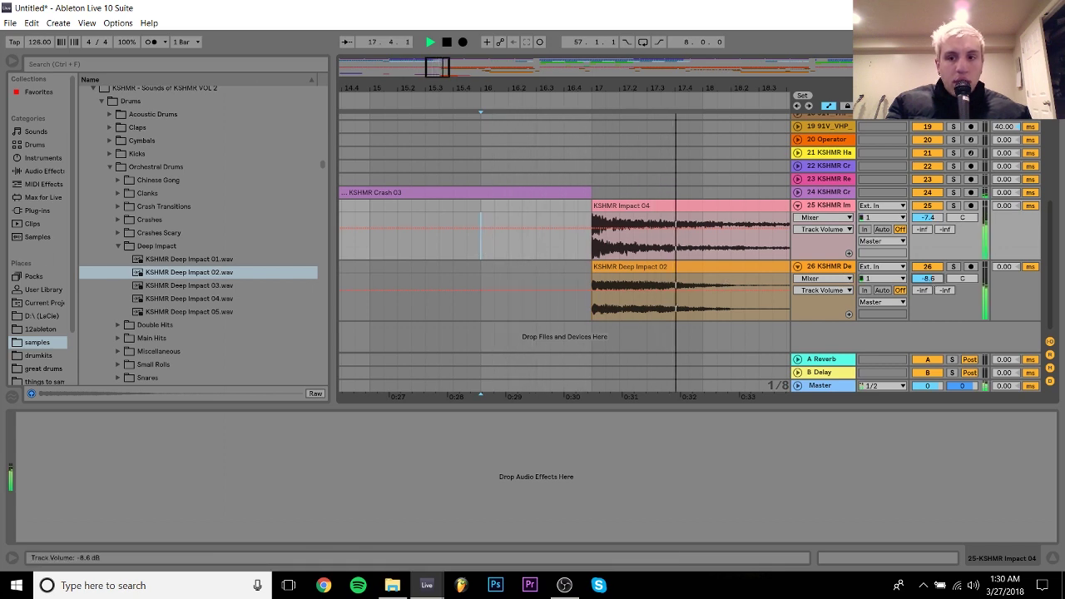
key(space)
click(797, 206)
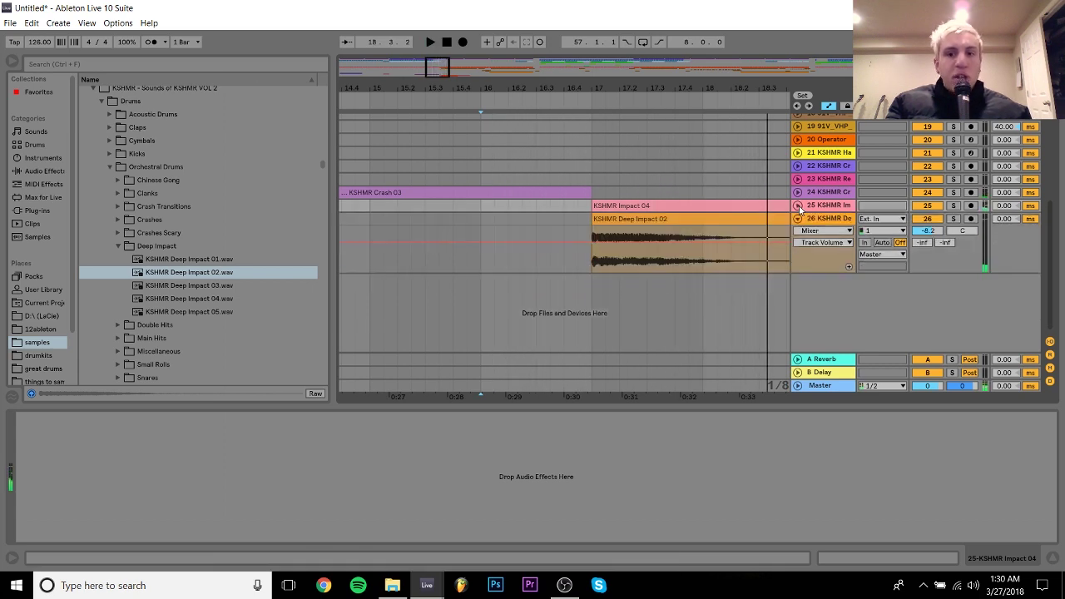
Collapse the Orchestral Drums and Drums folders and open the FX Elements folder of the KSHMR pack
click(111, 167)
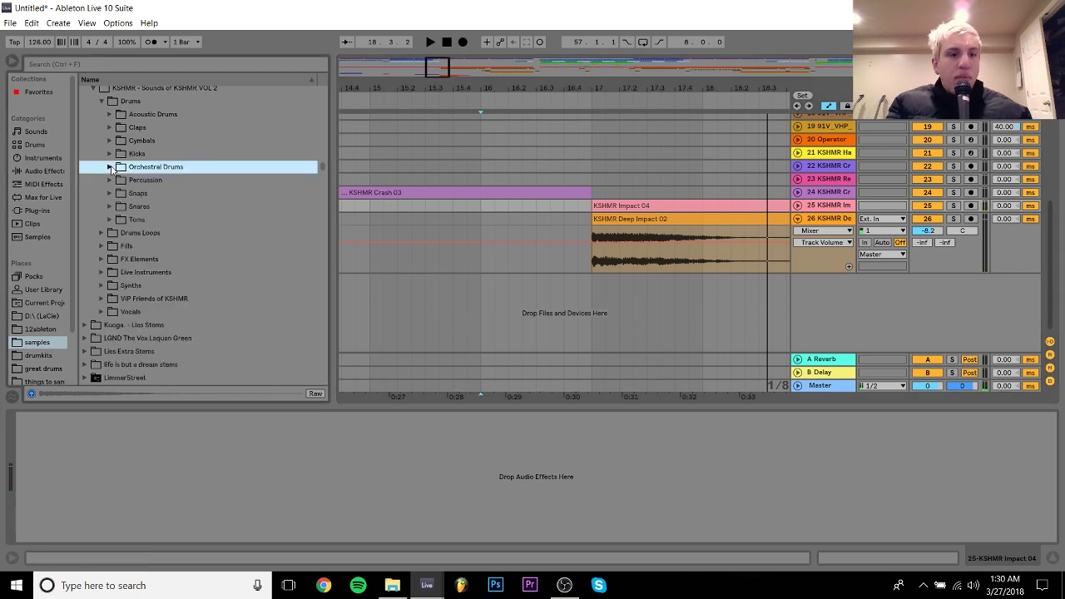
key(Left)
key(Left)
key(Down)
key(Down)
key(Down)
key(Right)
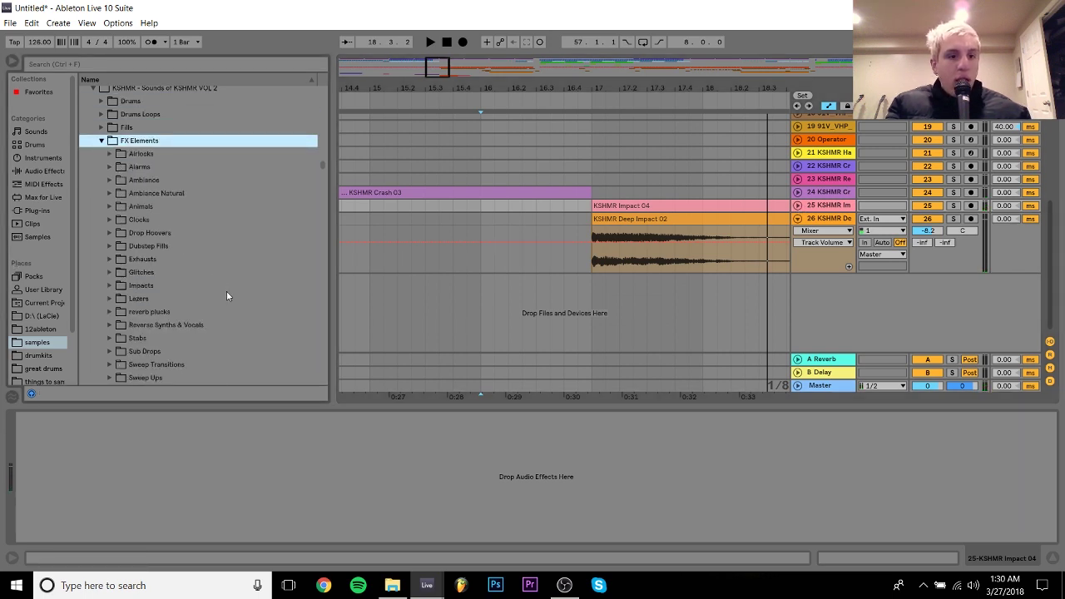
Open the Exhausts folder within FX Elements and preview KSHMR Exhaust 01.wav
click(173, 298)
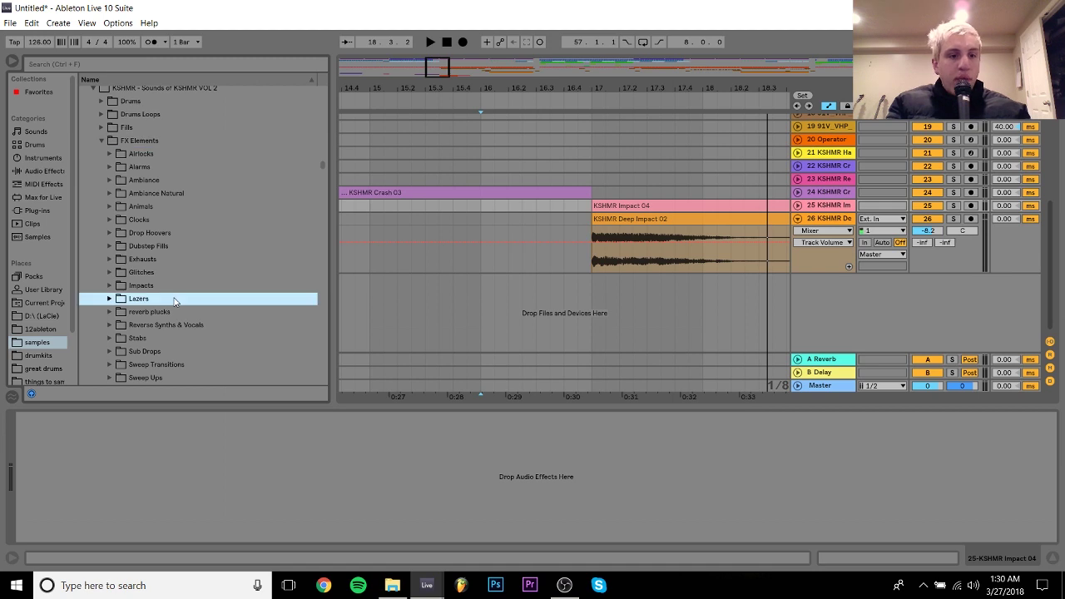
key(Up)
key(Up)
key(Up)
key(Right)
key(Down)
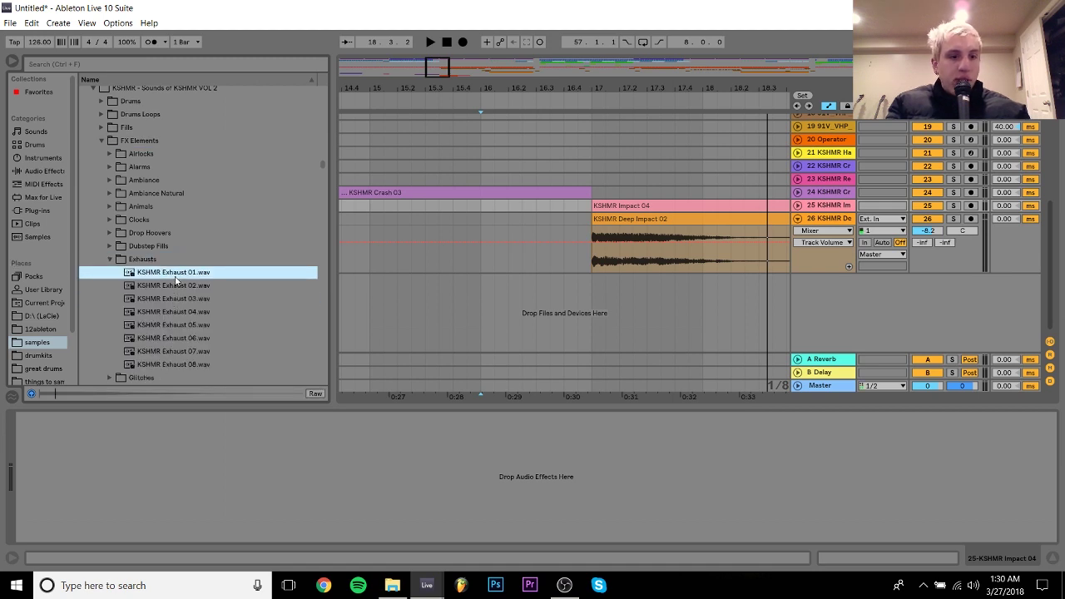
Place KSHMR Exhaust 01 at 17.1.1 on a new audio track and turn off its warping
drag(173, 274, 593, 314)
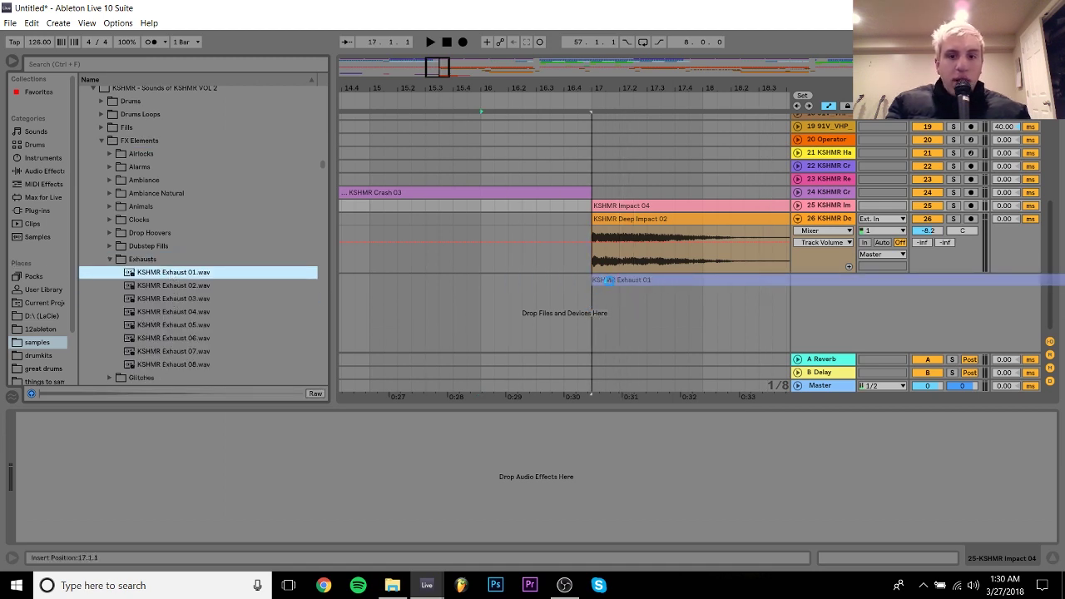
double_click(610, 279)
click(155, 78)
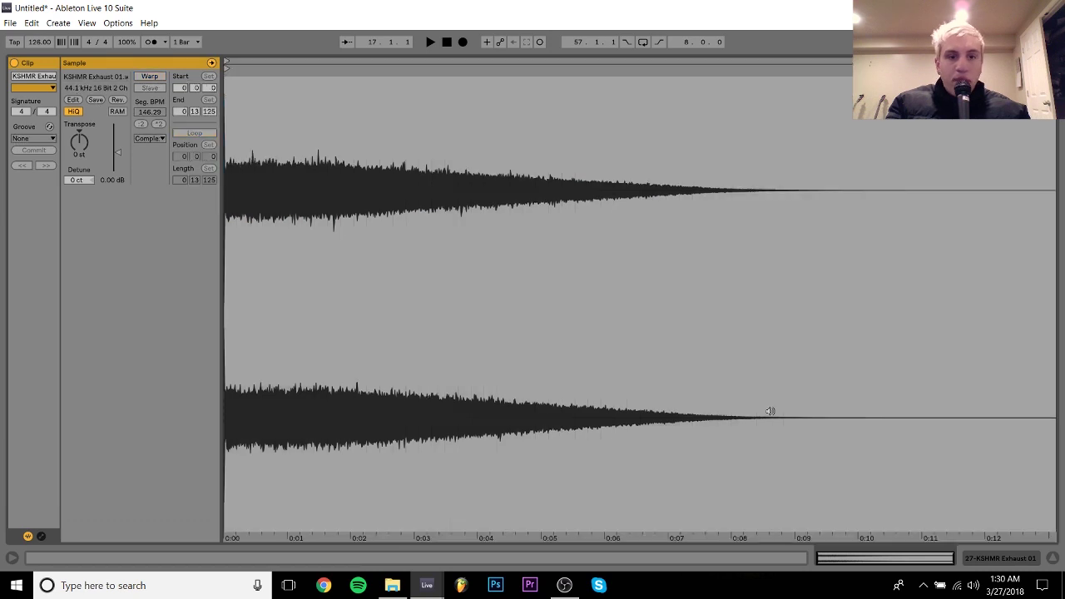
click(1020, 562)
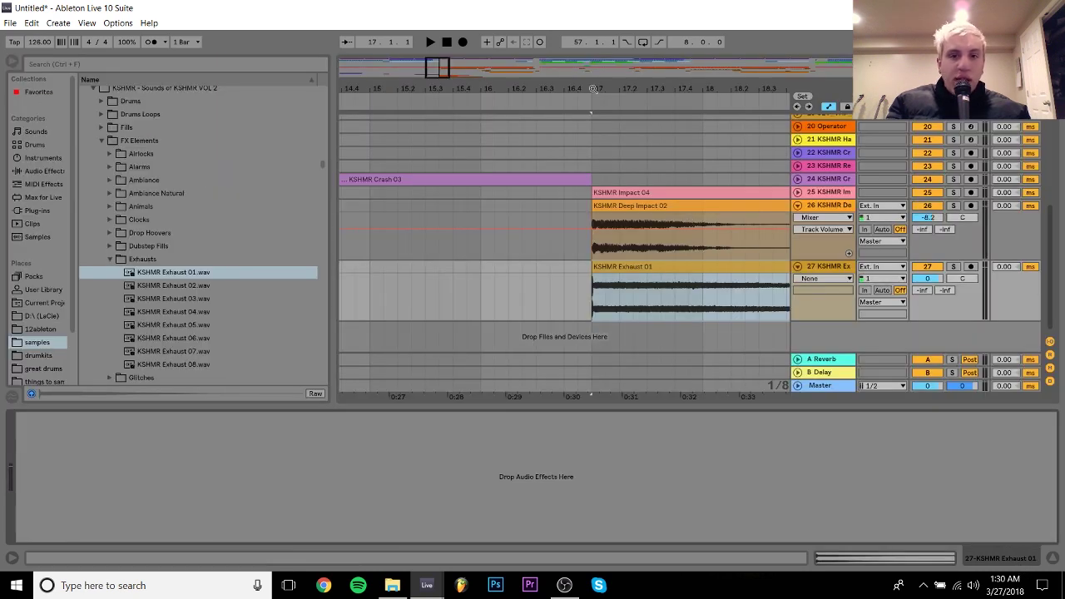
Inspect the reversed Crash 03 clip and audition the opening Crash 01 clip from the start of the arrangement
drag(597, 86, 510, 31)
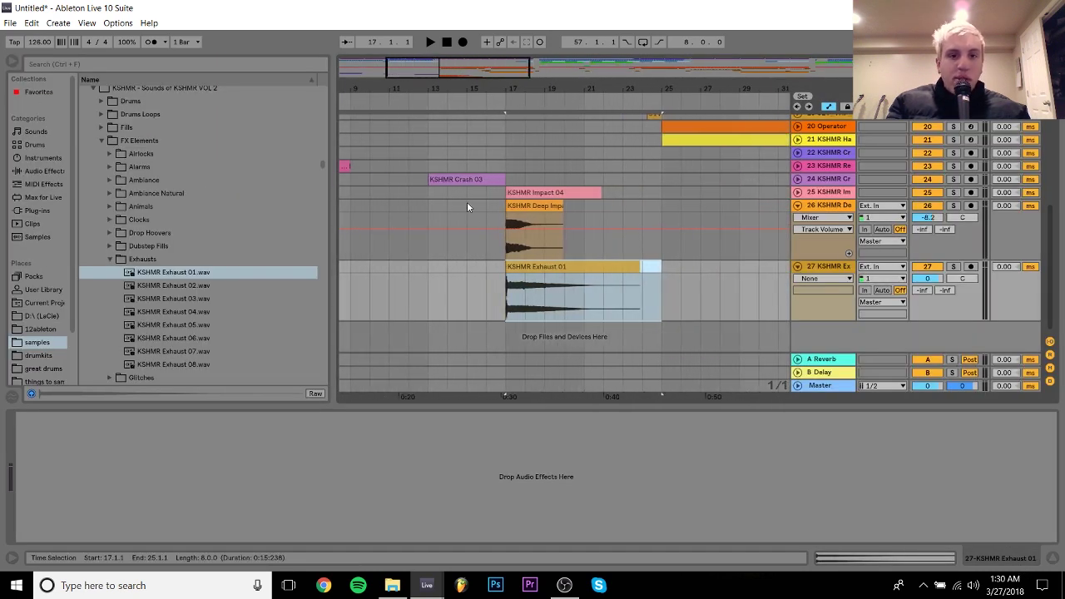
double_click(472, 180)
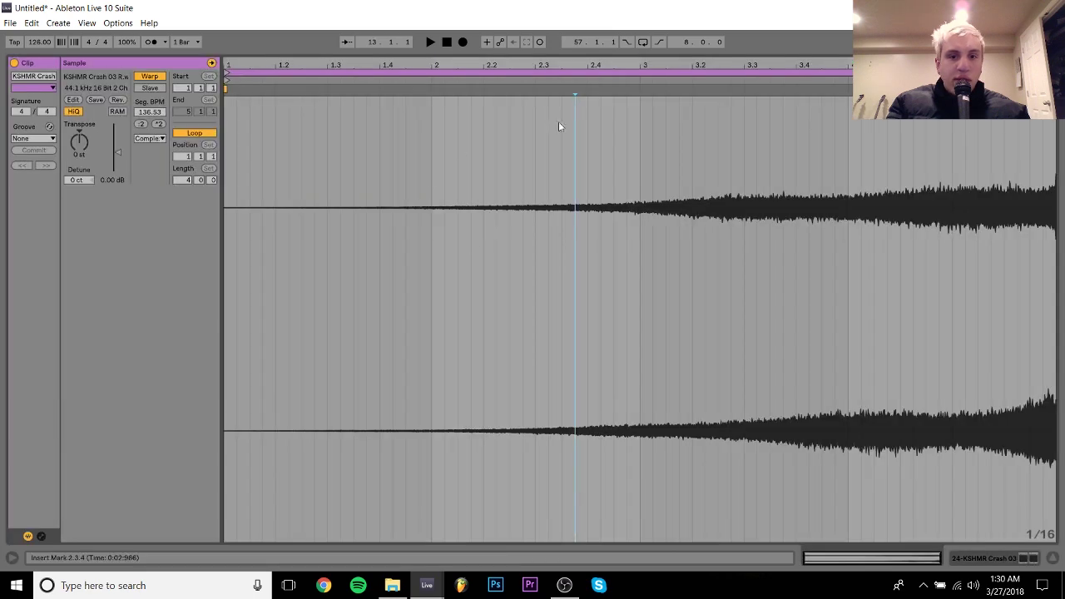
click(998, 561)
drag(414, 74, 367, 74)
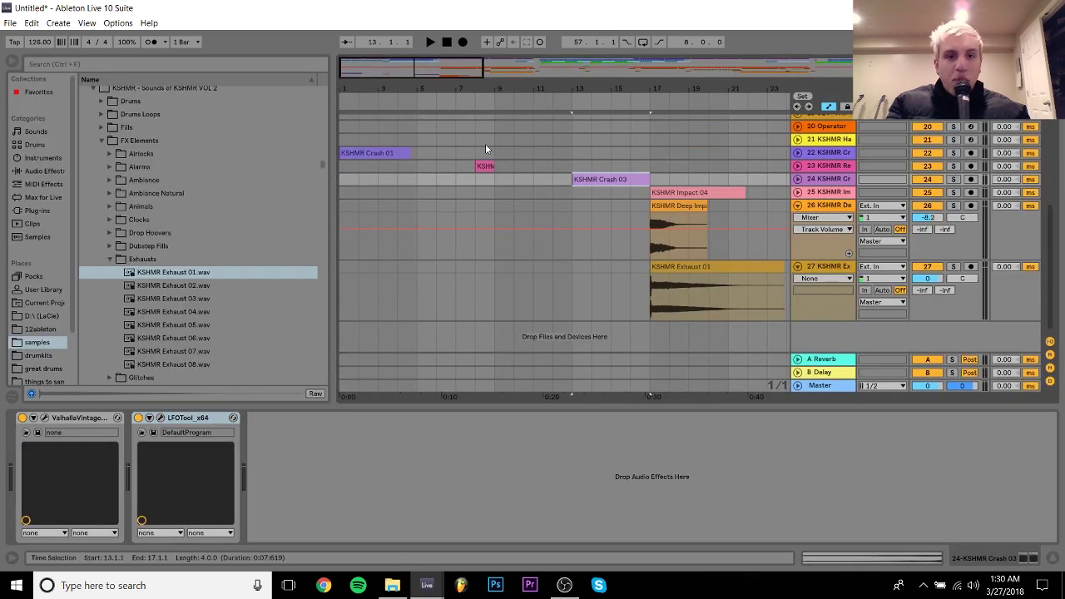
click(370, 153)
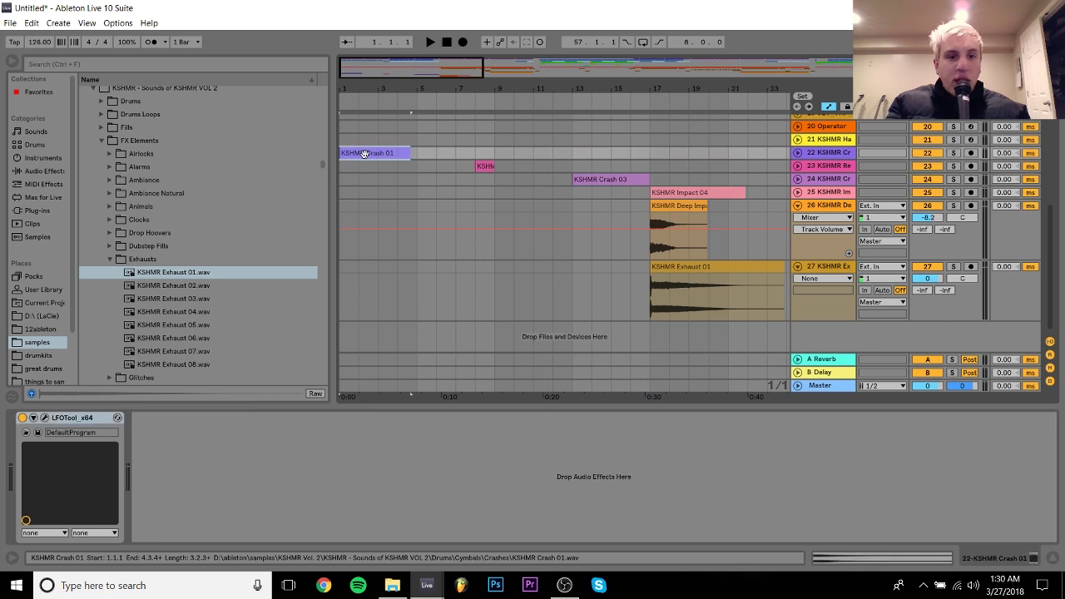
key(space)
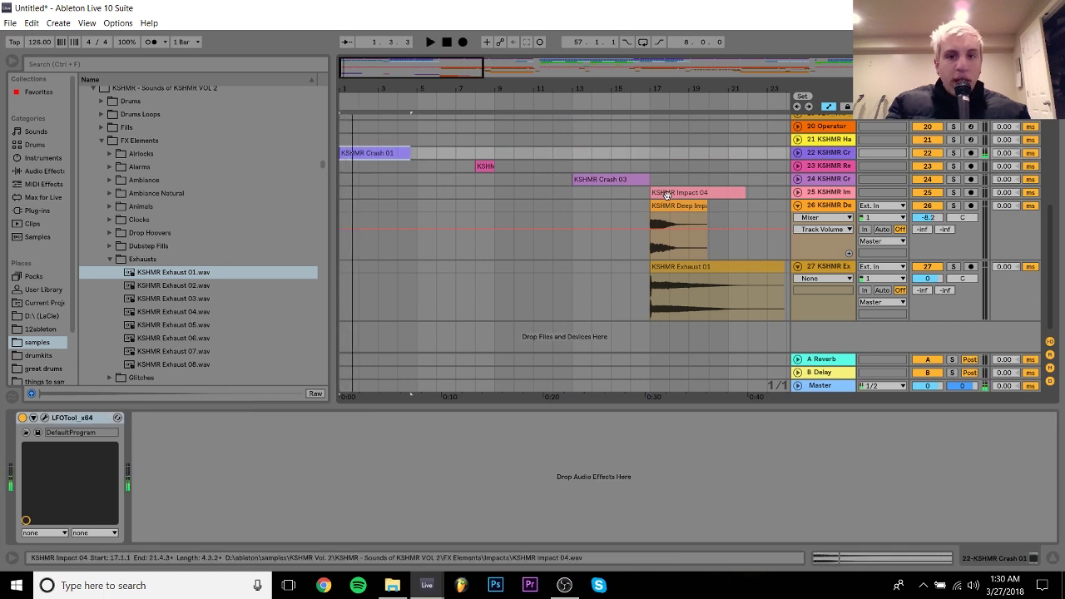
click(723, 193)
key(space)
Set the Exhaust 01 track volume to -12.8 dB while playing from 16.1.1, and fold the track
drag(924, 283, 923, 312)
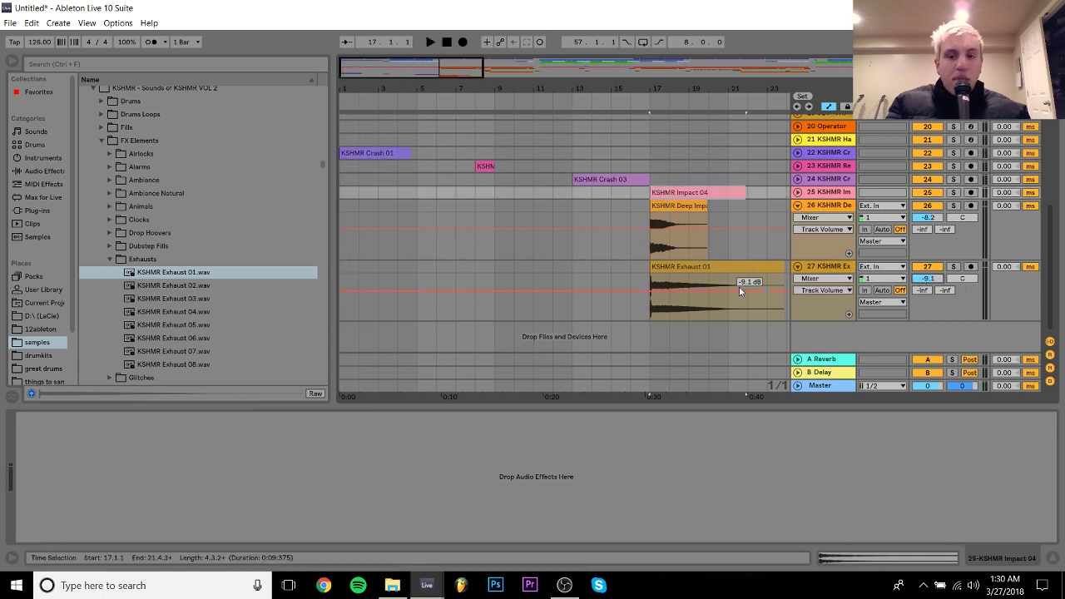
click(631, 274)
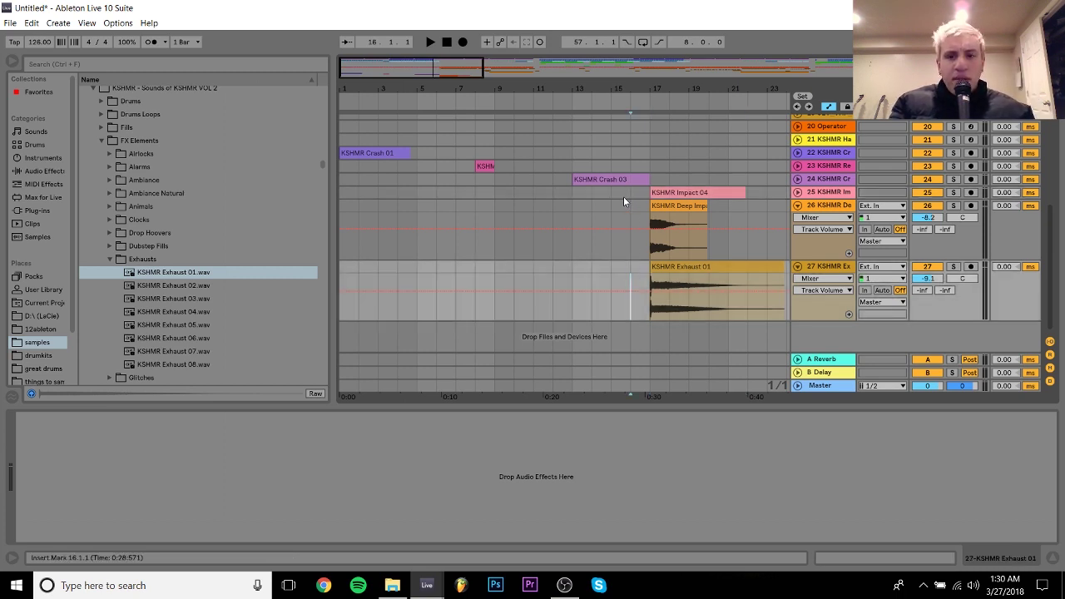
key(space)
drag(928, 278, 928, 288)
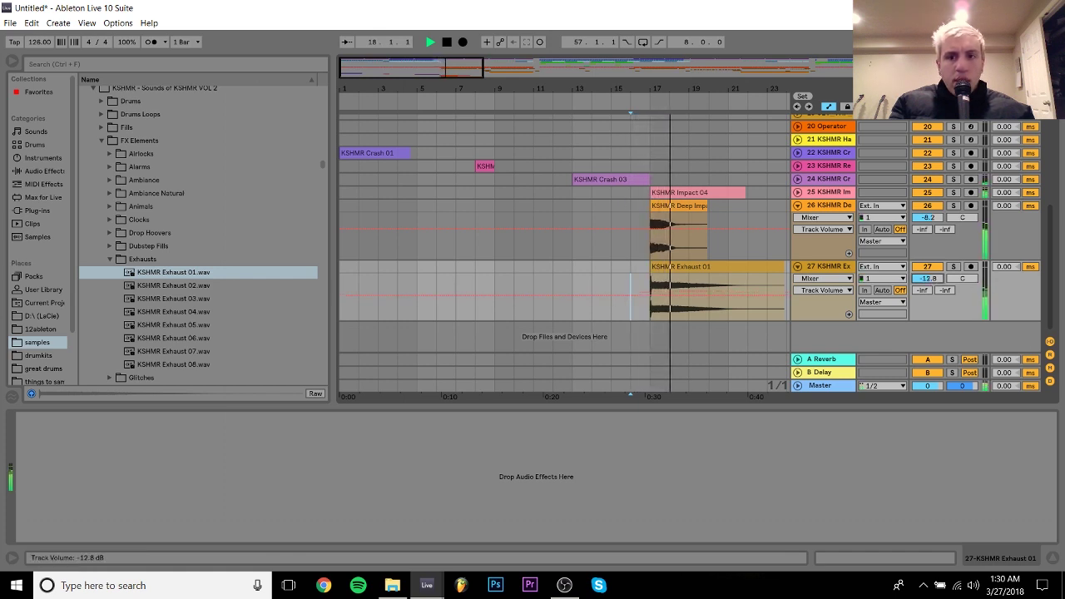
click(798, 267)
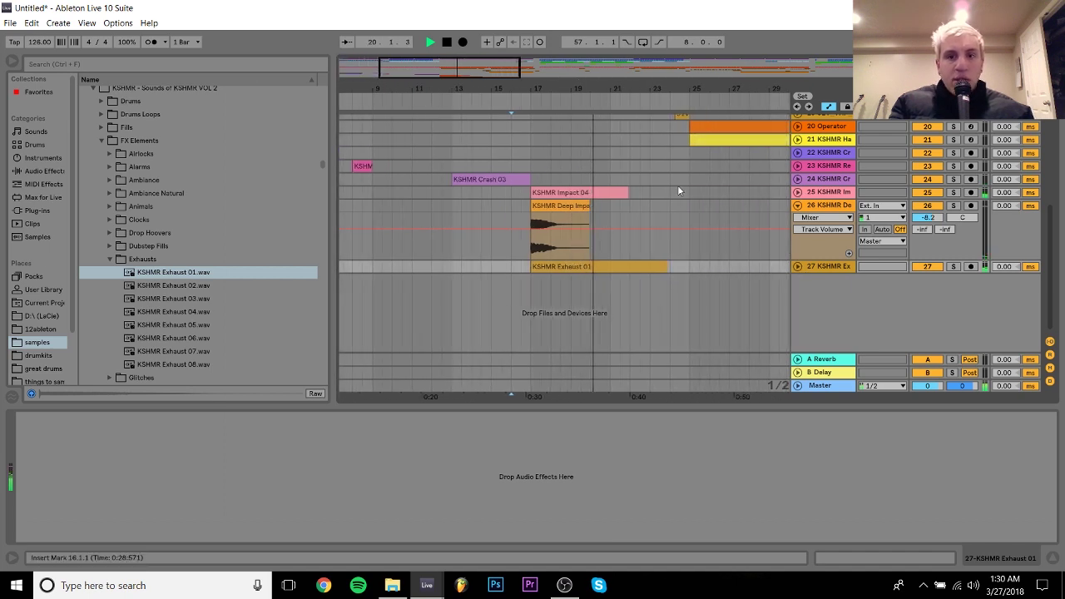
click(796, 267)
click(797, 267)
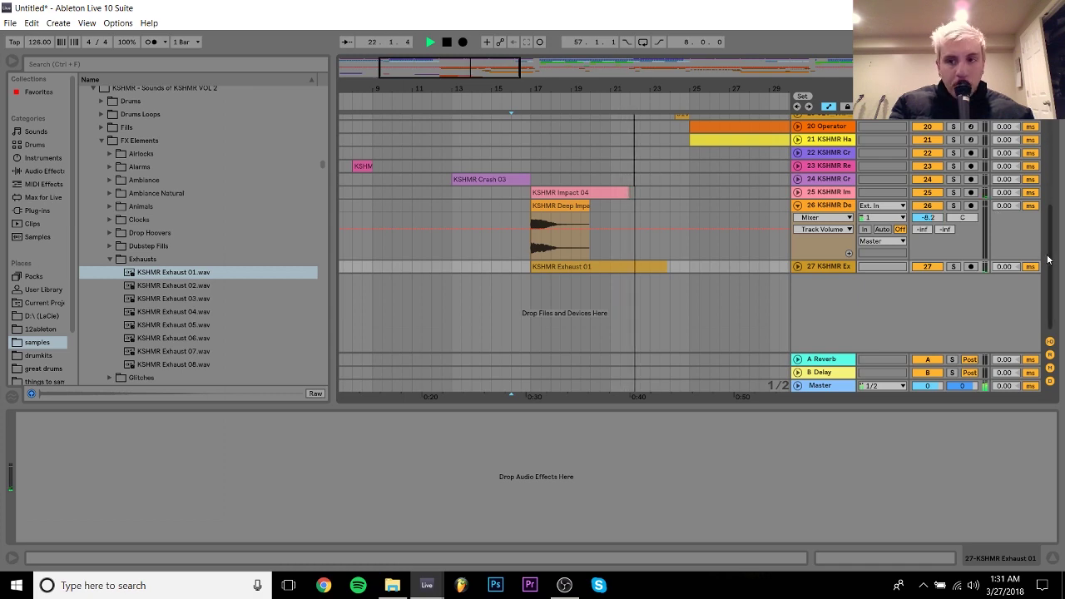
Review the section with the Operator and hard snare clips from bar 25 and the KSHMR effect tracks against the whole arrangement
scroll(1048, 208, up, 2)
scroll(1049, 208, up, 3)
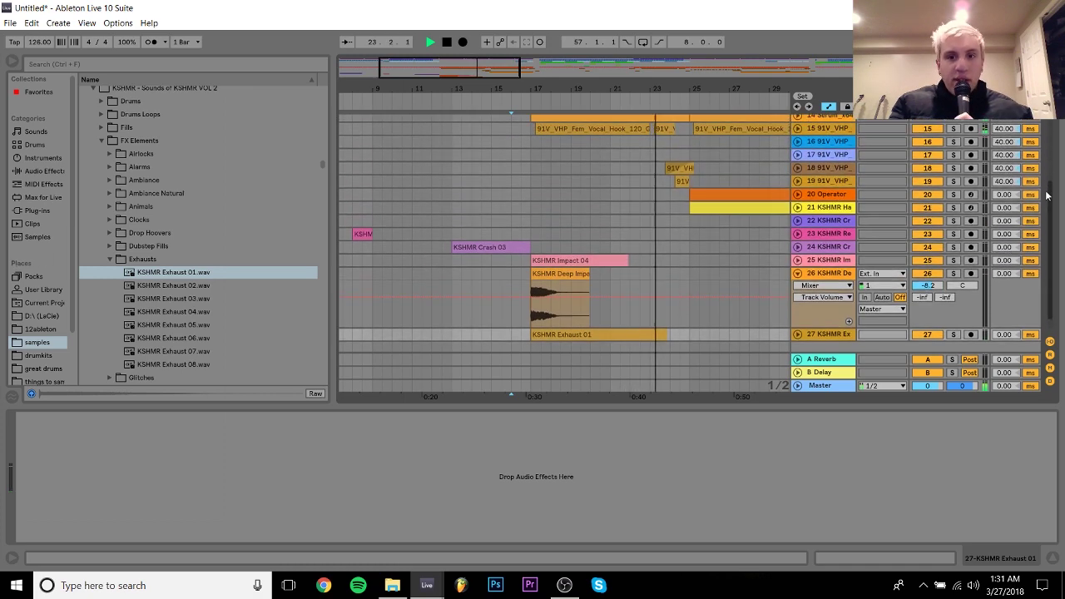
drag(636, 82, 573, 82)
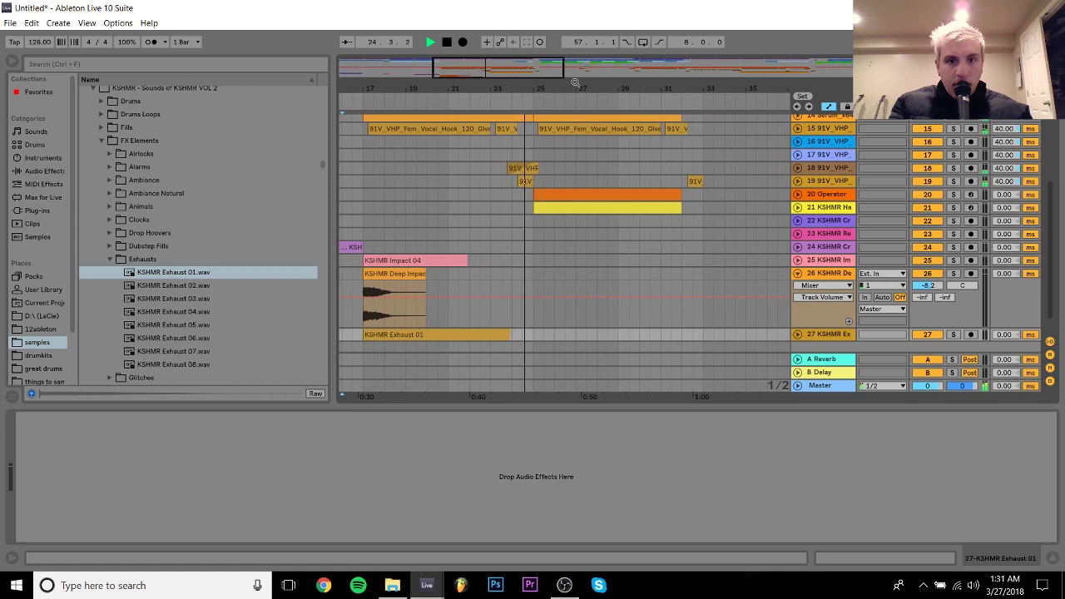
click(632, 205)
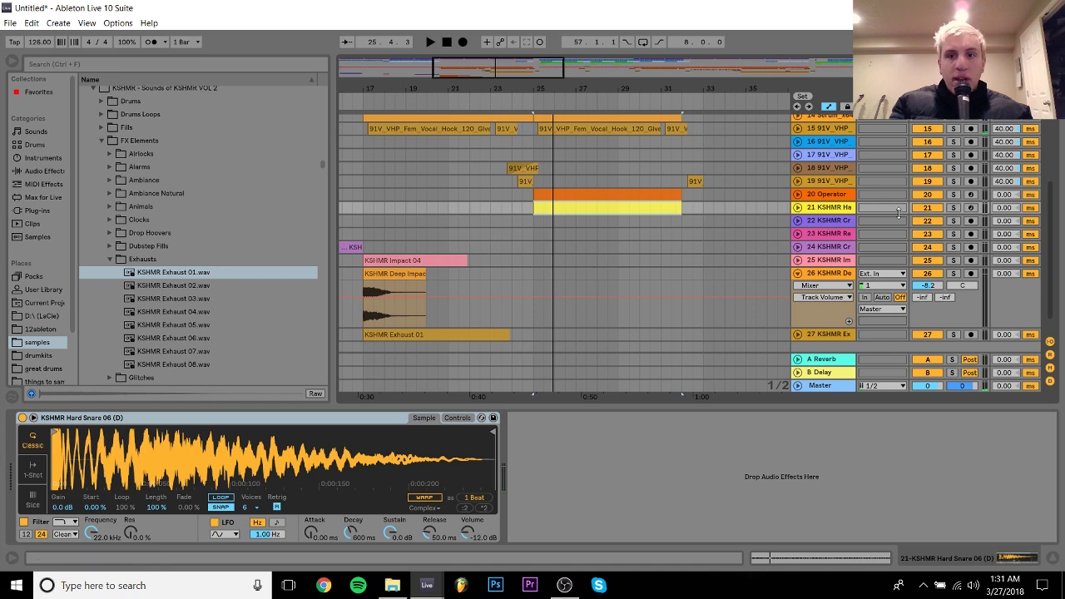
drag(531, 90, 530, 26)
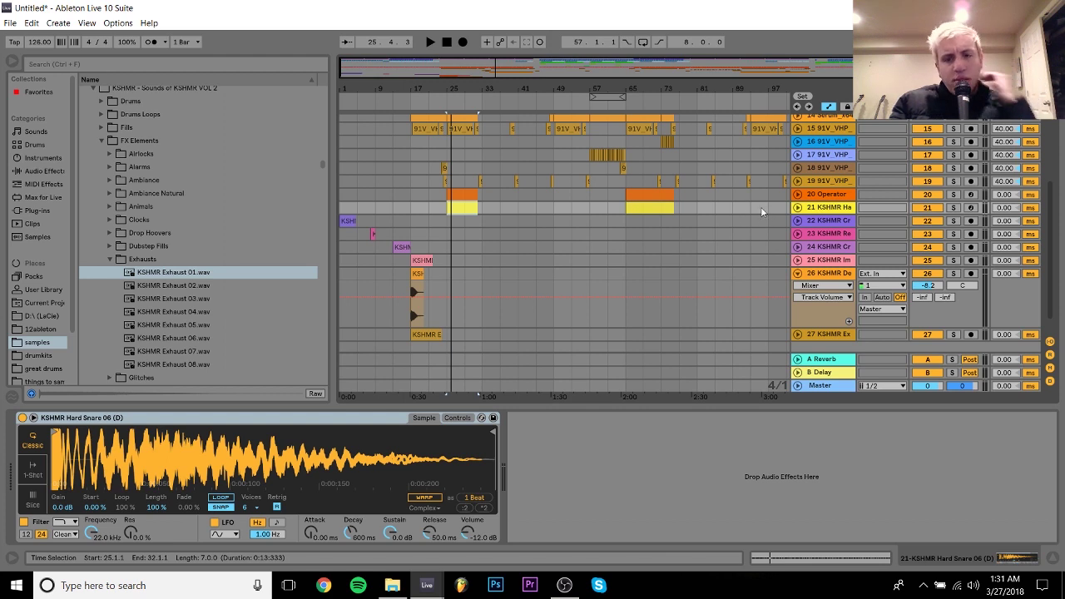
click(817, 220)
click(823, 334)
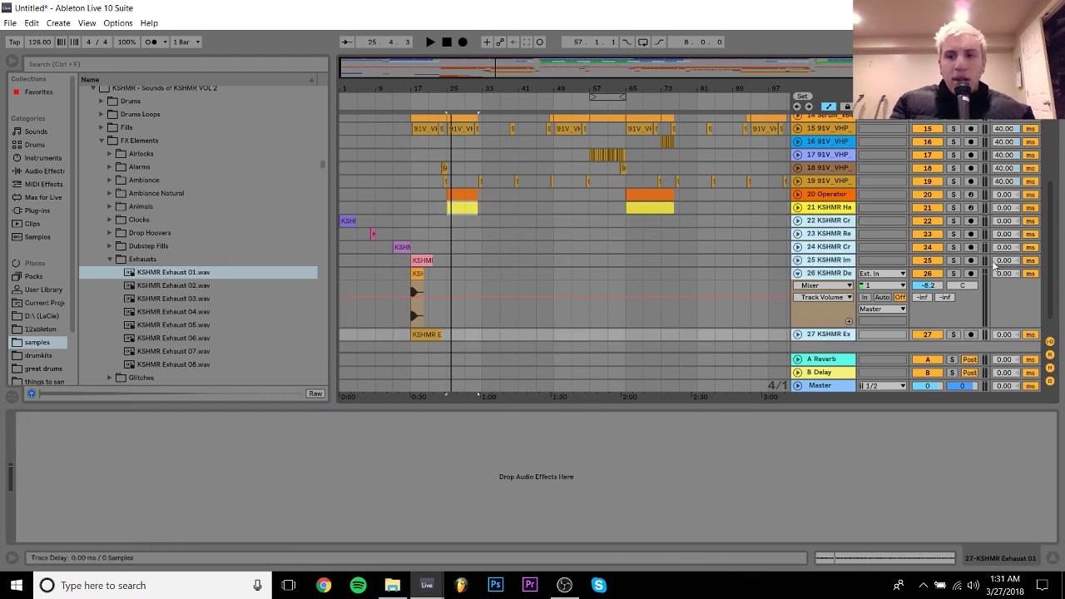
scroll(355, 190, up, 6)
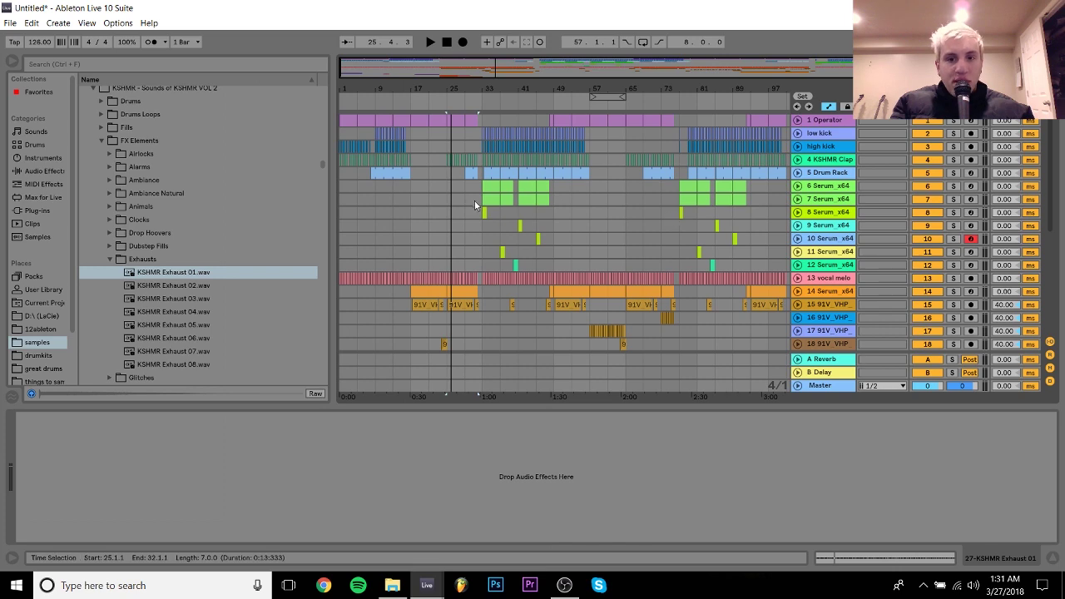
scroll(1053, 215, down, 5)
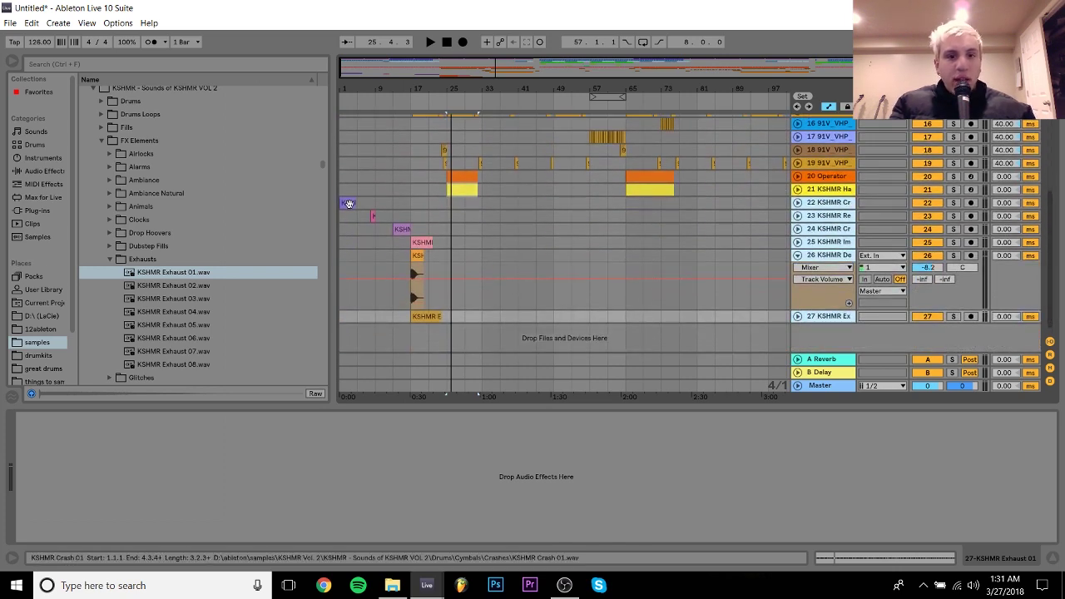
Try duplicating the Crash 01 clip to 25.1.1 on its track, play it there, and undo the copy
drag(351, 208, 448, 202)
key(ctrl+d)
key(space)
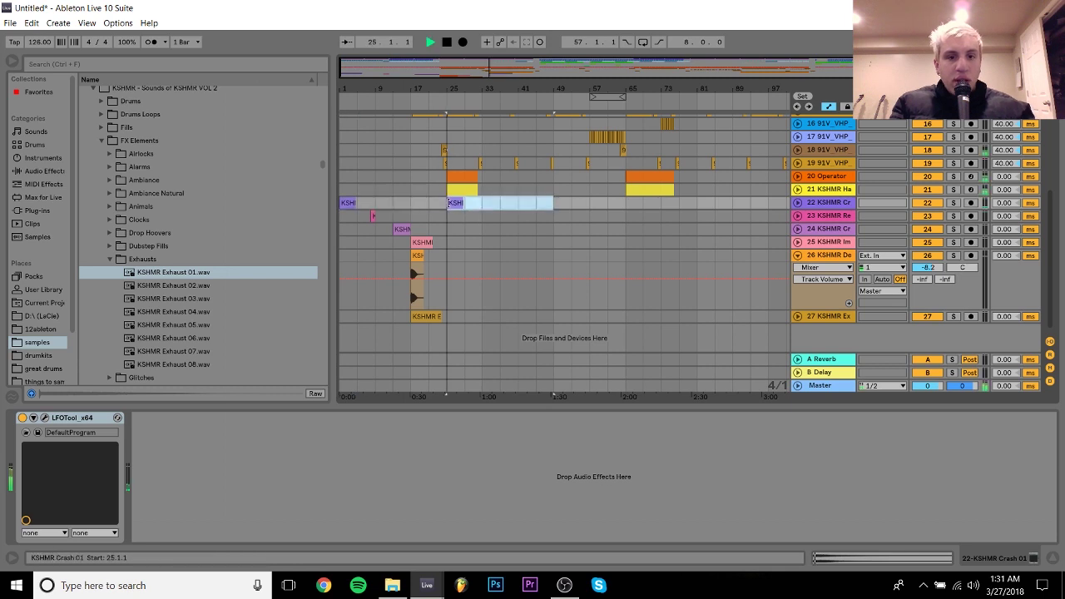
key(ctrl+z)
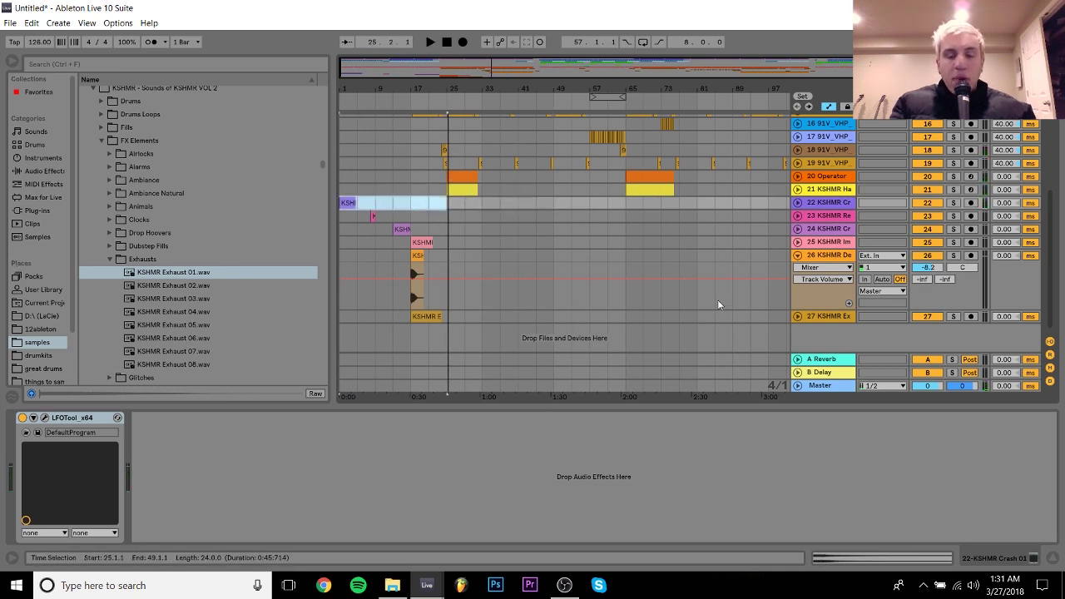
Fold the Deep Impact 02 track and play the arrangement from 25.1.1
click(797, 255)
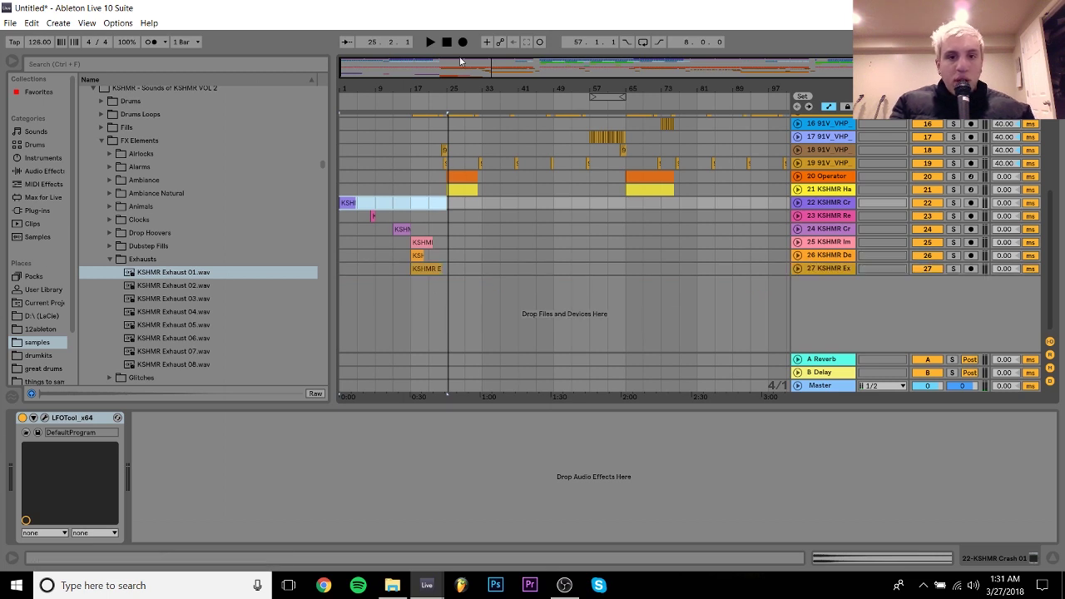
drag(441, 88, 362, 170)
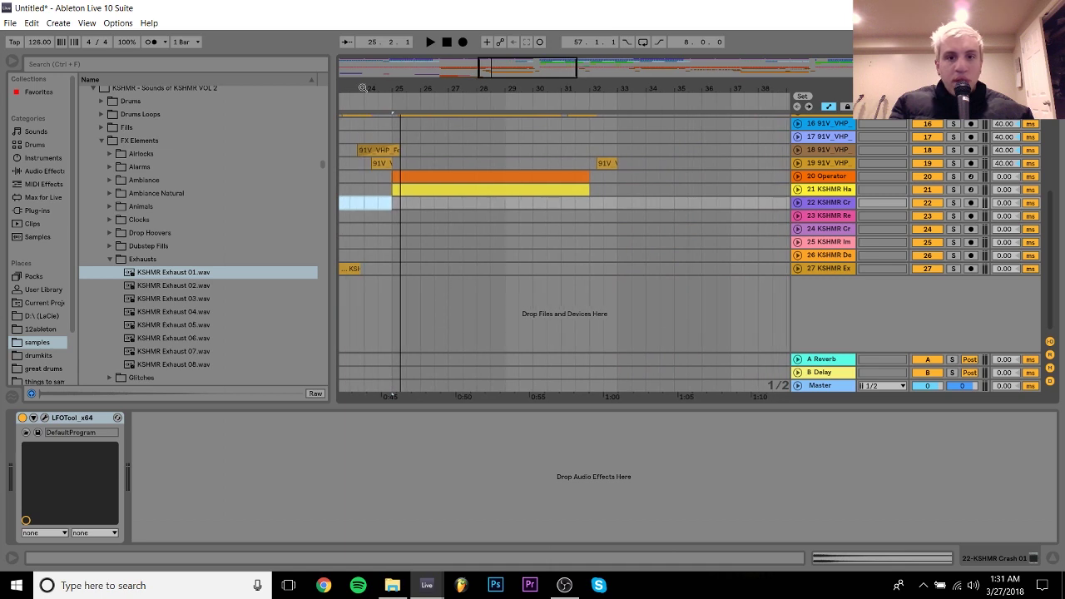
click(389, 203)
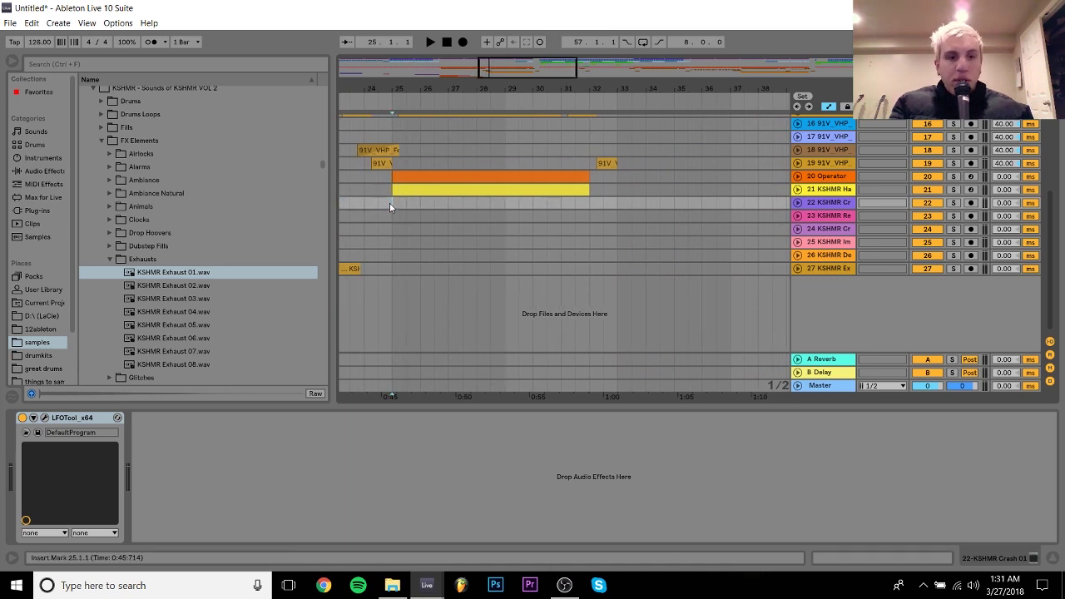
key(space)
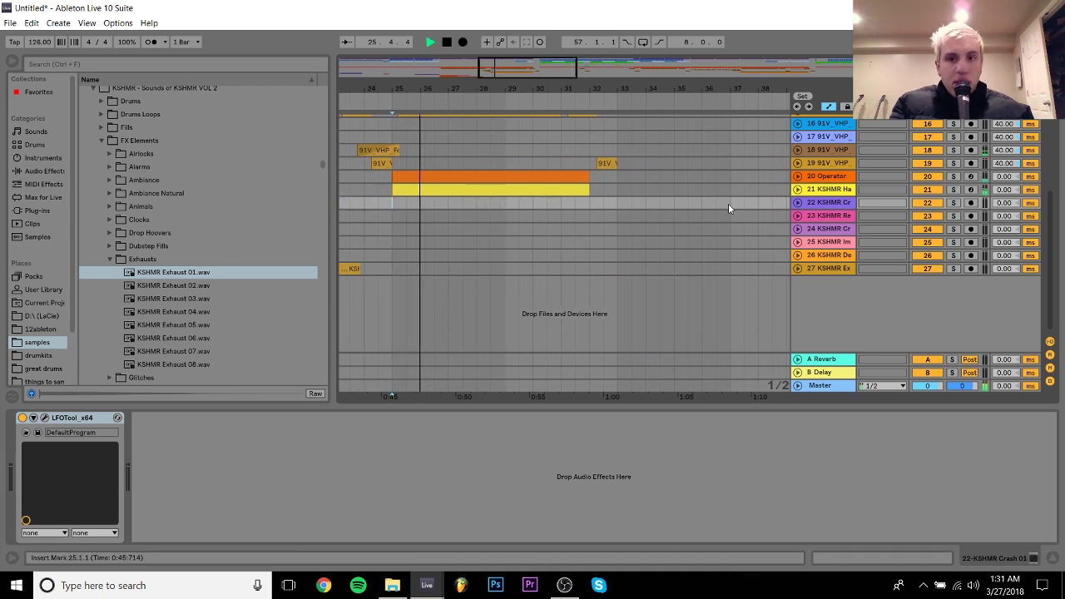
Move the Operator build-up track below the hard snare track and insert a new MIDI track beneath it
click(834, 178)
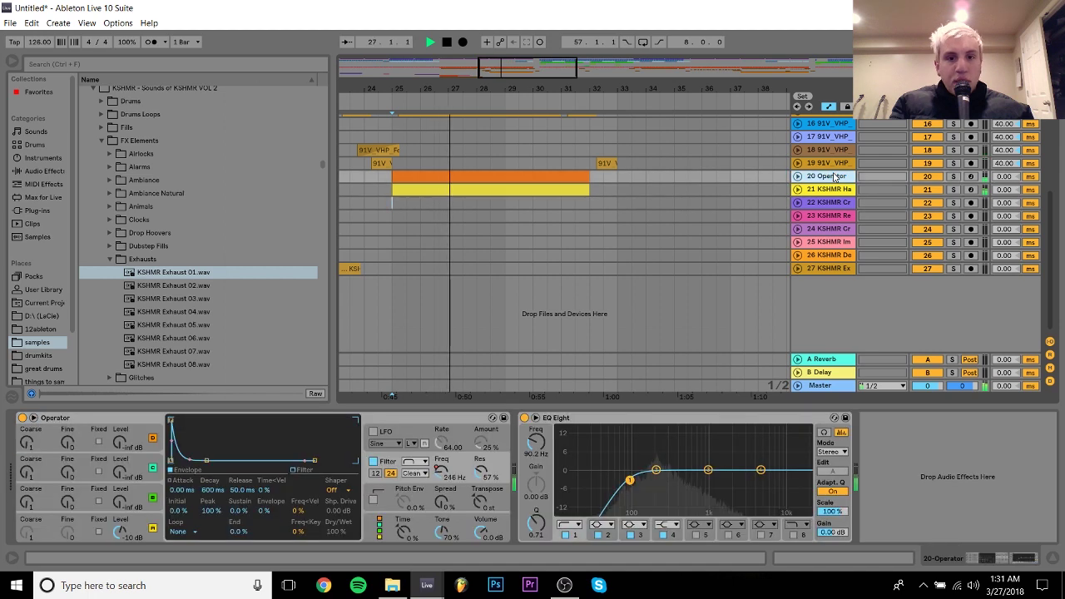
mouse_move(834, 177)
mouse_down()
mouse_move(837, 217)
mouse_move(834, 192)
mouse_up()
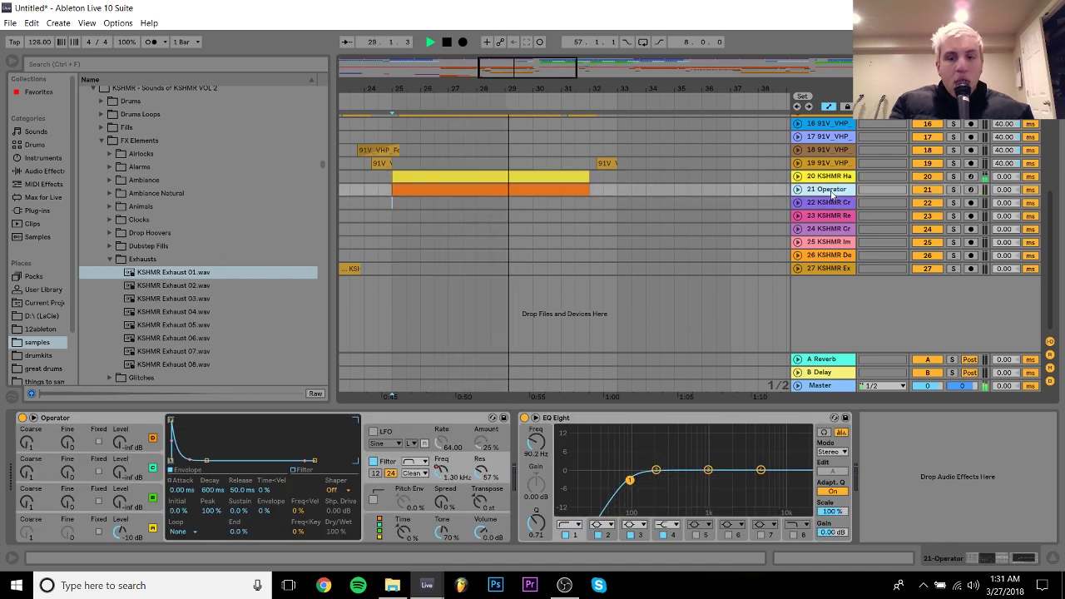
key(ctrl+shift+t)
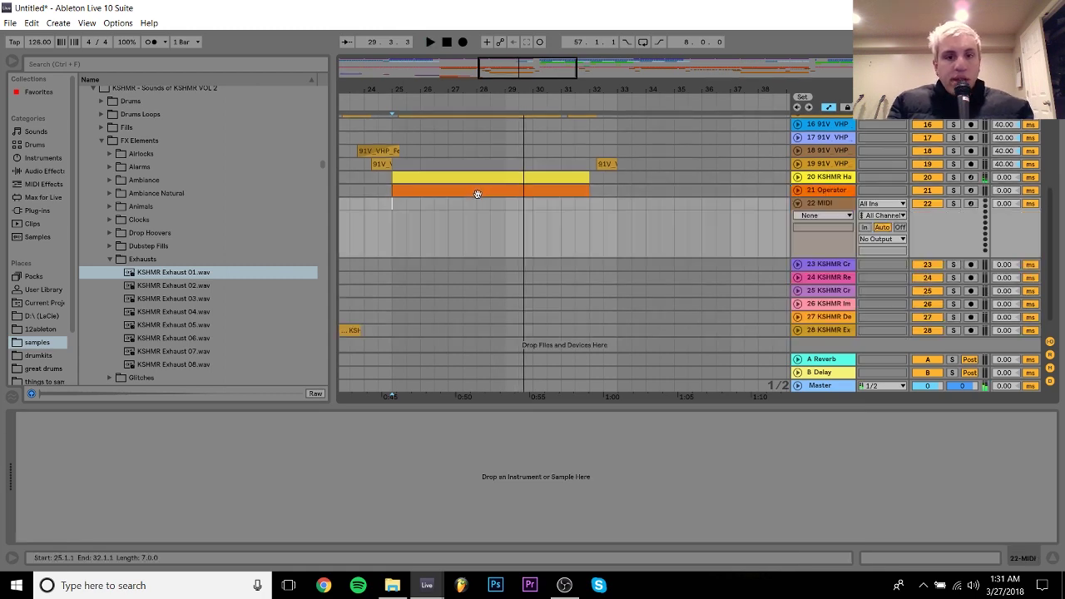
Load Serum_x64 onto the new MIDI track, set the track volume to -11.5 dB, and close the plug-in window
click(37, 210)
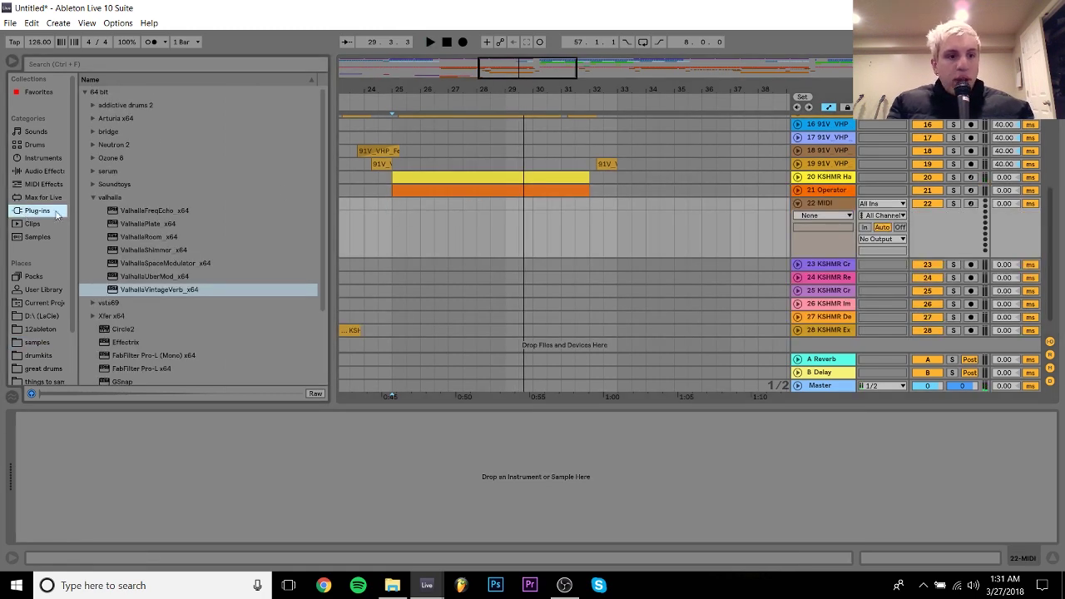
click(92, 172)
drag(122, 185, 522, 231)
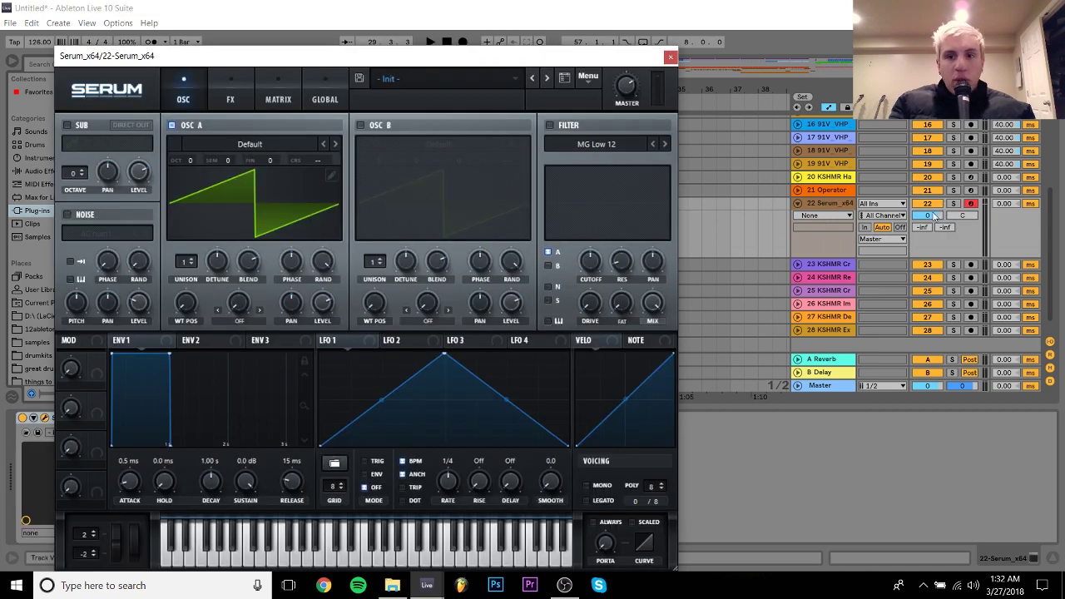
click(934, 215)
click(668, 57)
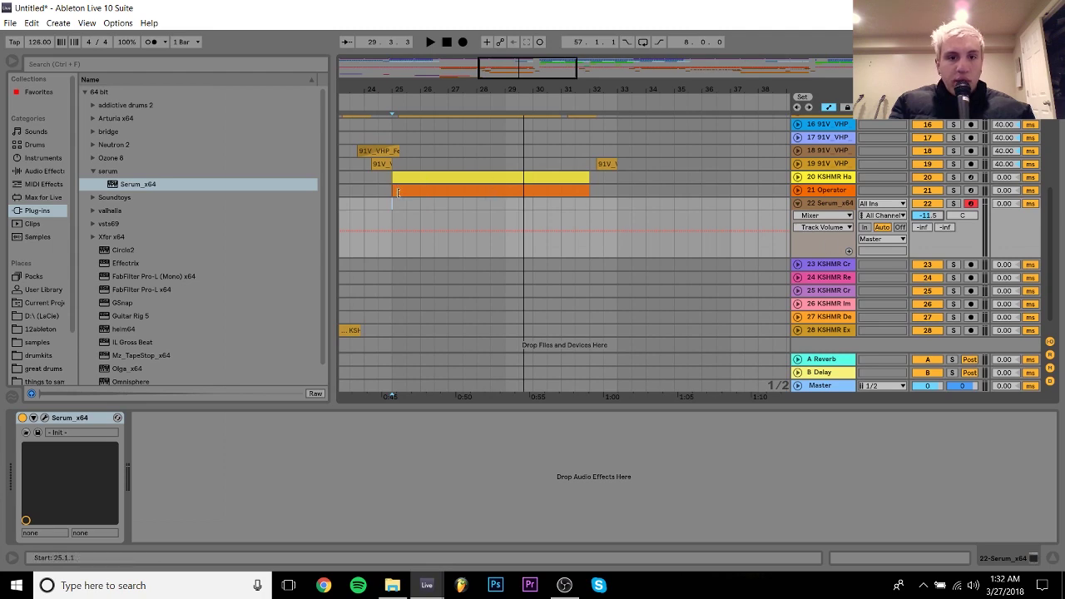
Create a MIDI clip from 25.1.1 to 32.1.1 on the Serum track and fill it with one legato F#0 note
drag(391, 204, 580, 204)
key(Tab)
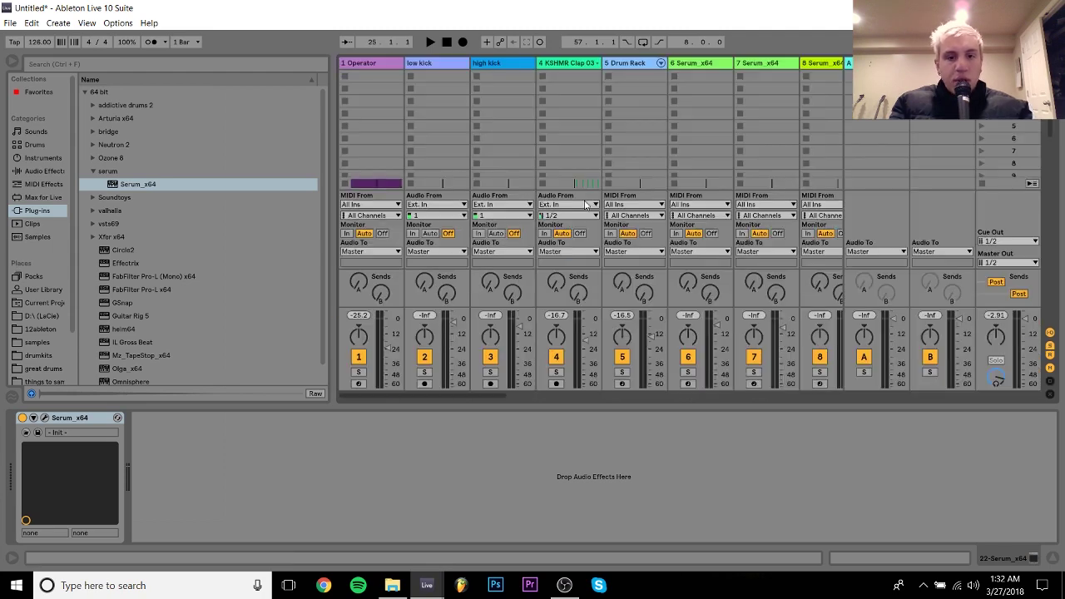
key(space)
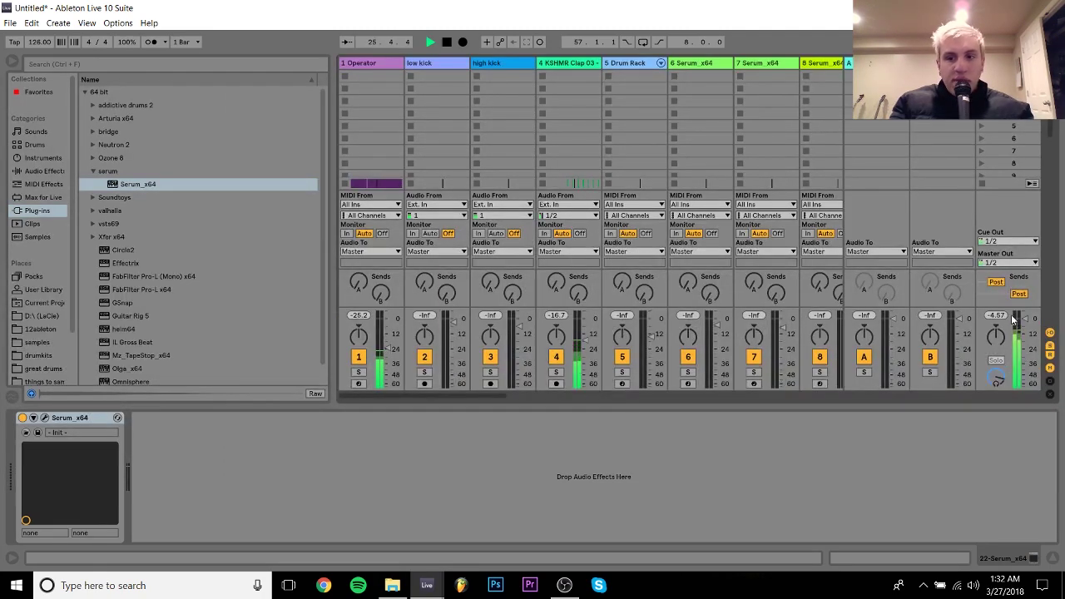
key(space)
key(Tab)
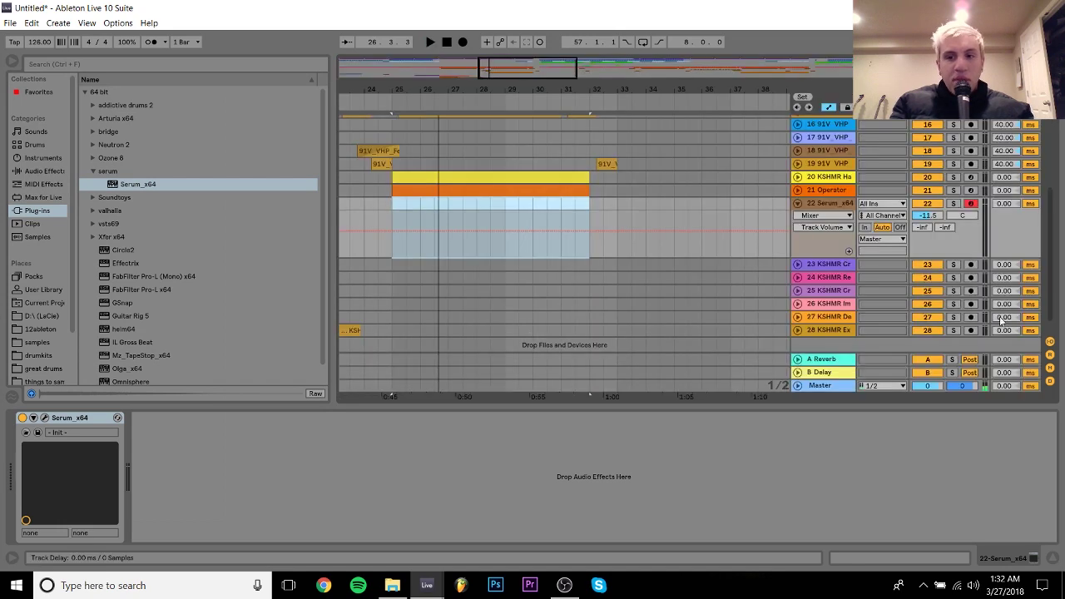
double_click(558, 213)
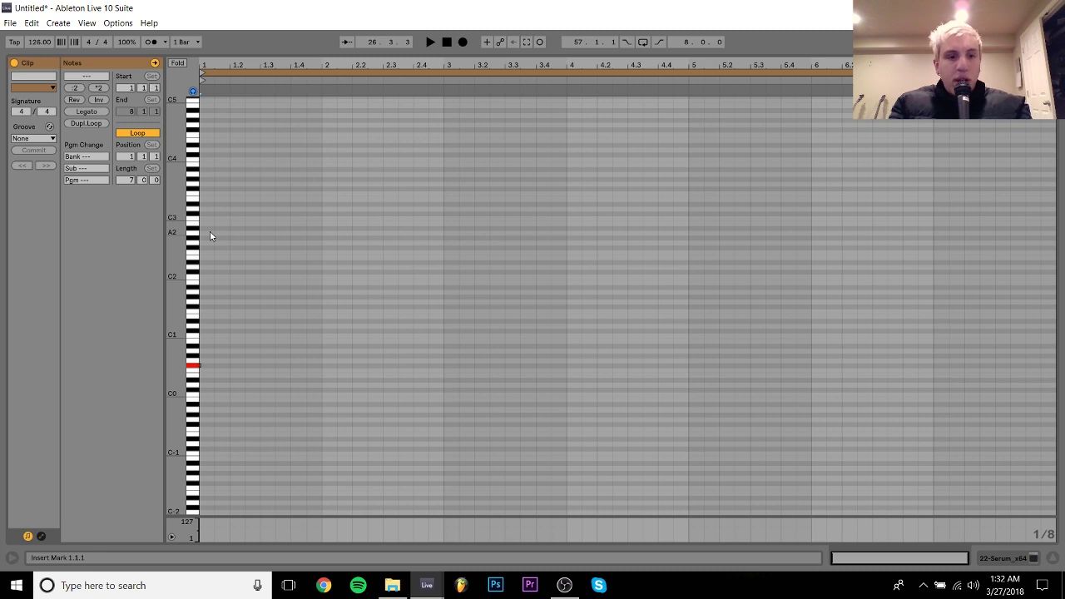
double_click(206, 365)
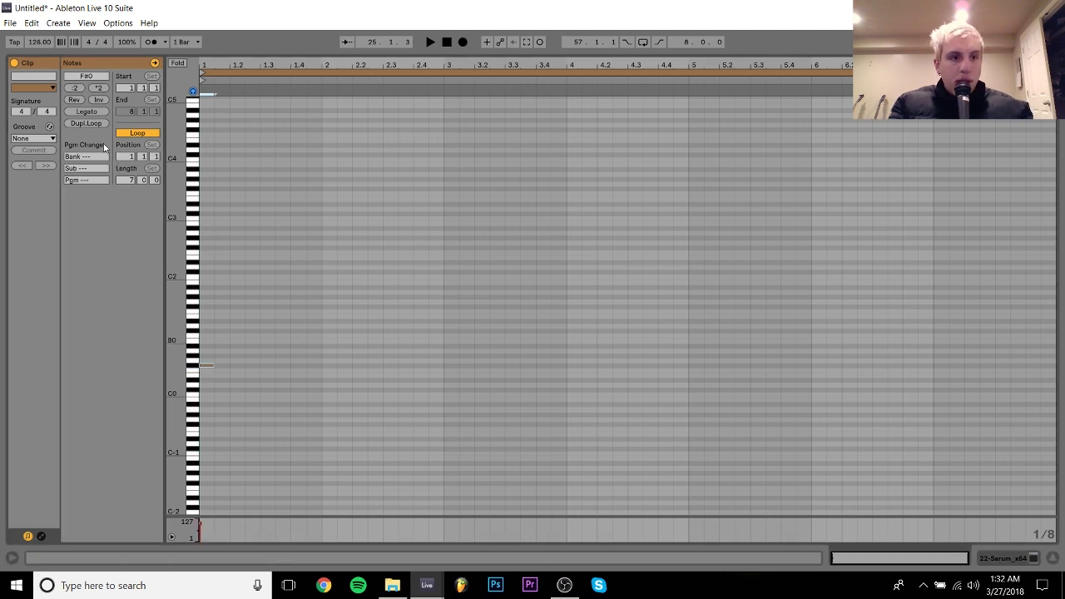
click(88, 113)
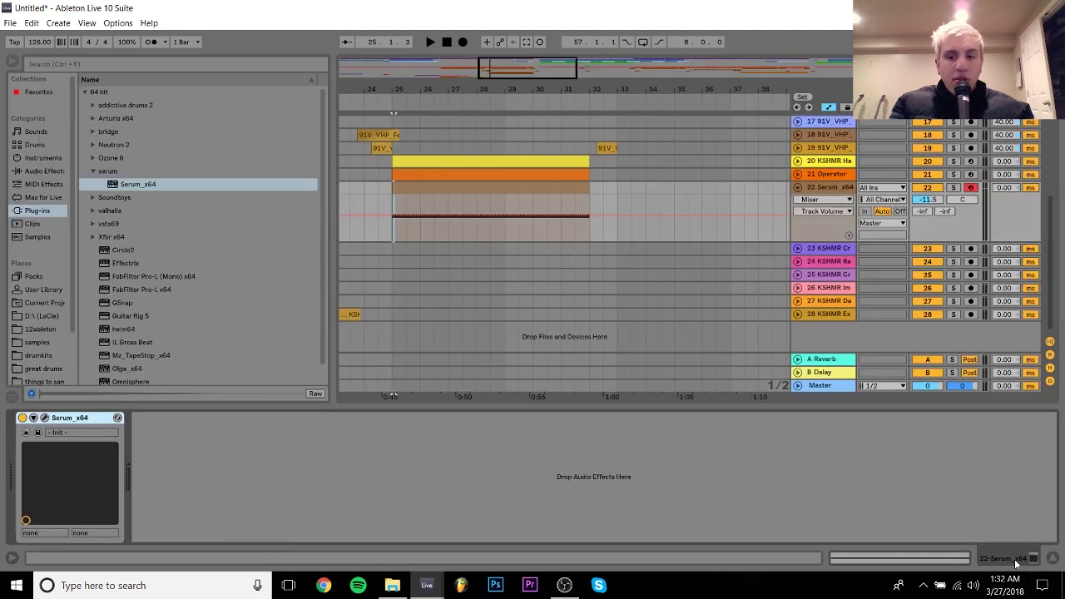
Open Serum on the new track and set its upward pitch bend range to 24 semitones
click(44, 418)
drag(83, 534, 89, 490)
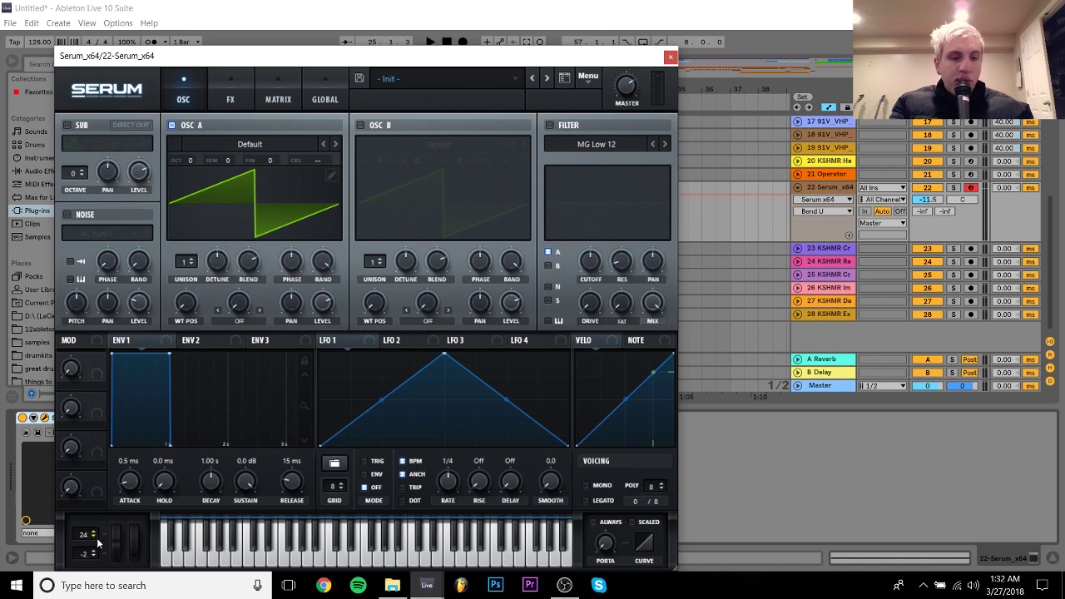
drag(204, 64, 421, 75)
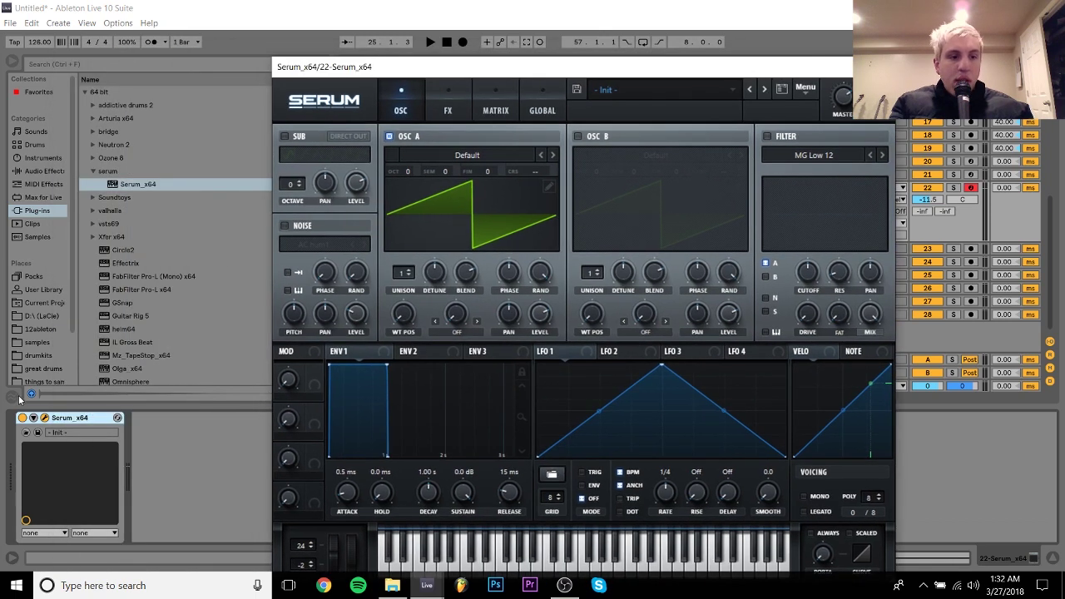
Add Serum's pitch bend wheel to the device's configured parameters and close the plug-in window
click(34, 418)
click(155, 417)
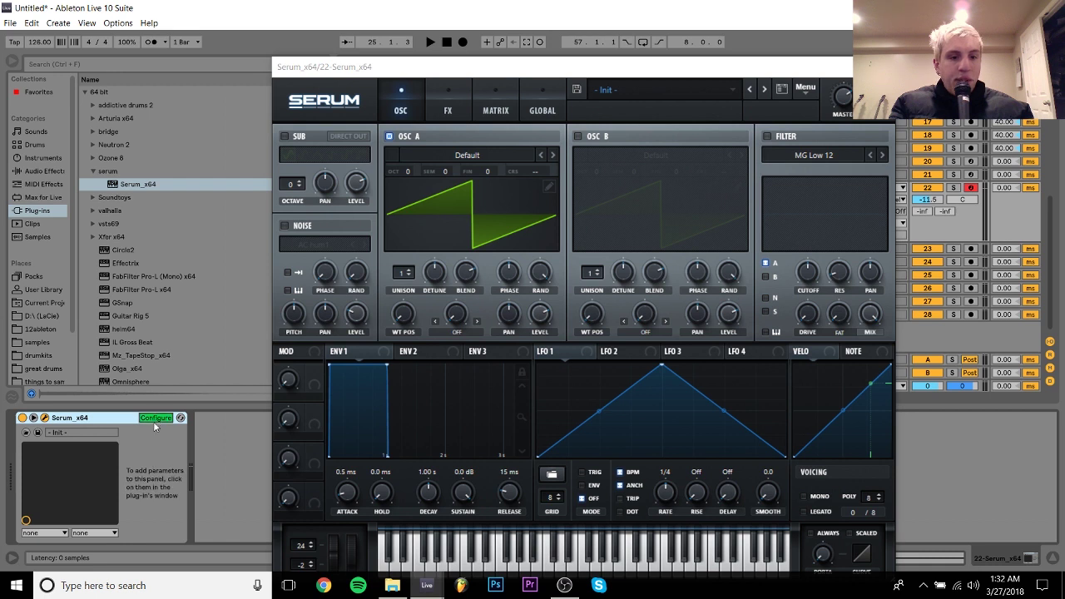
click(336, 553)
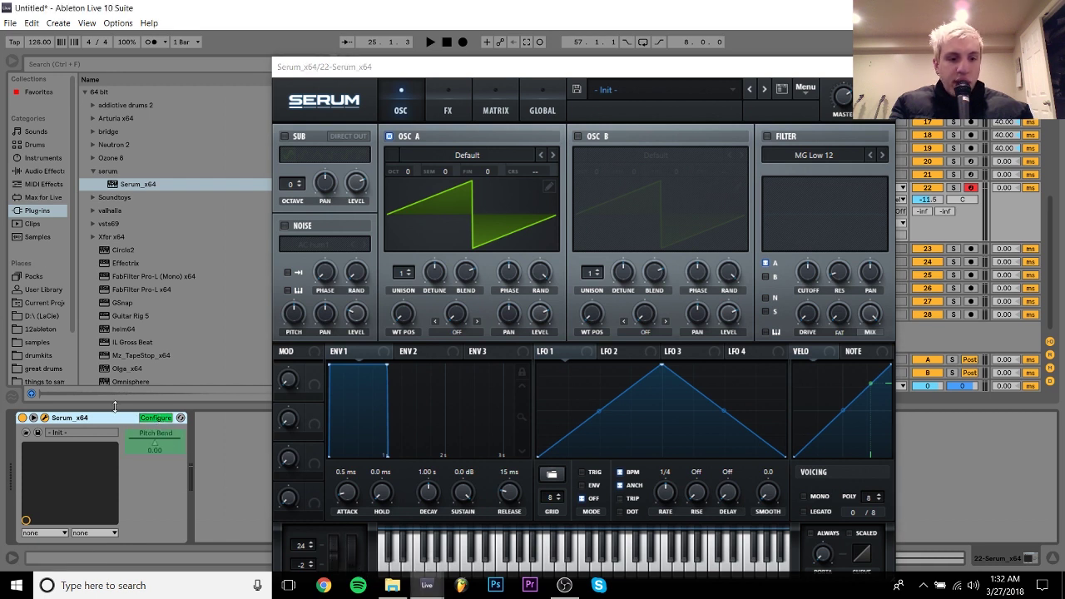
click(158, 418)
drag(847, 78, 668, 80)
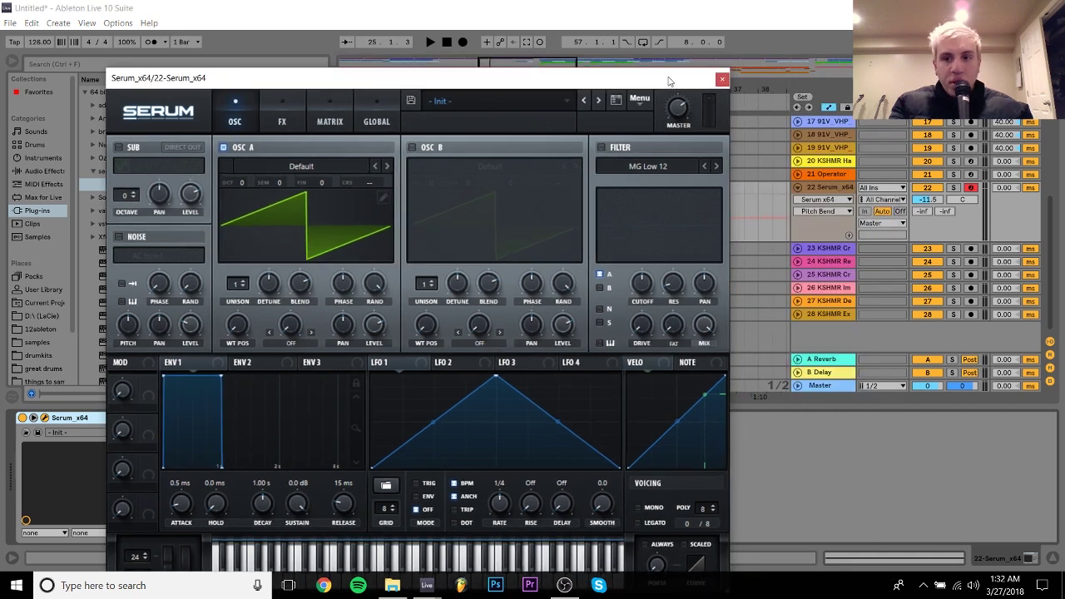
click(722, 79)
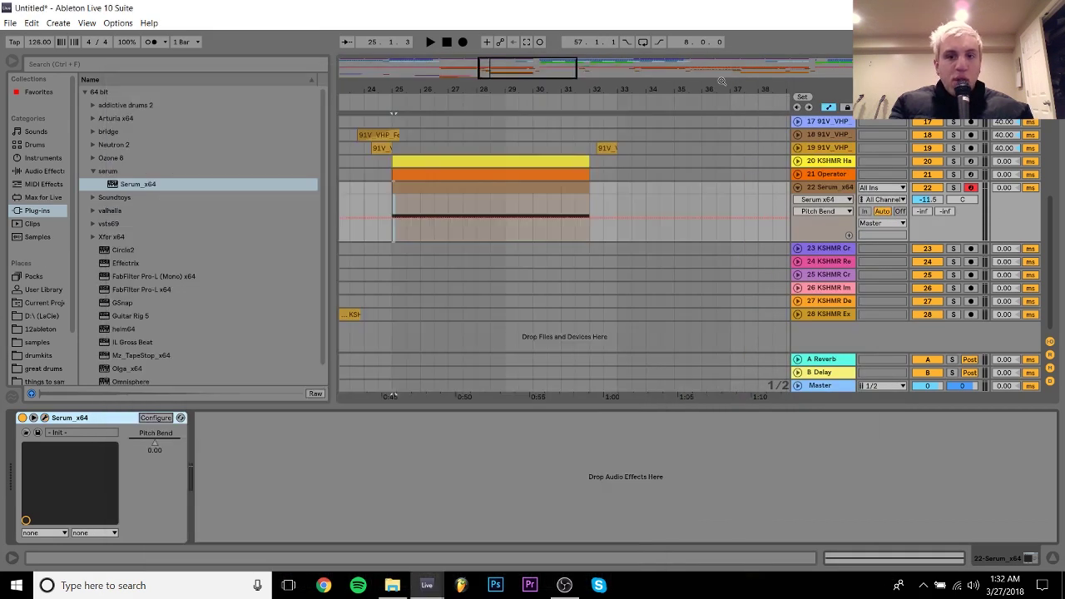
Draw Serum Pitch Bend automation rising from 25.1.1 to the 1.00 maximum slightly past the clip's end
click(398, 223)
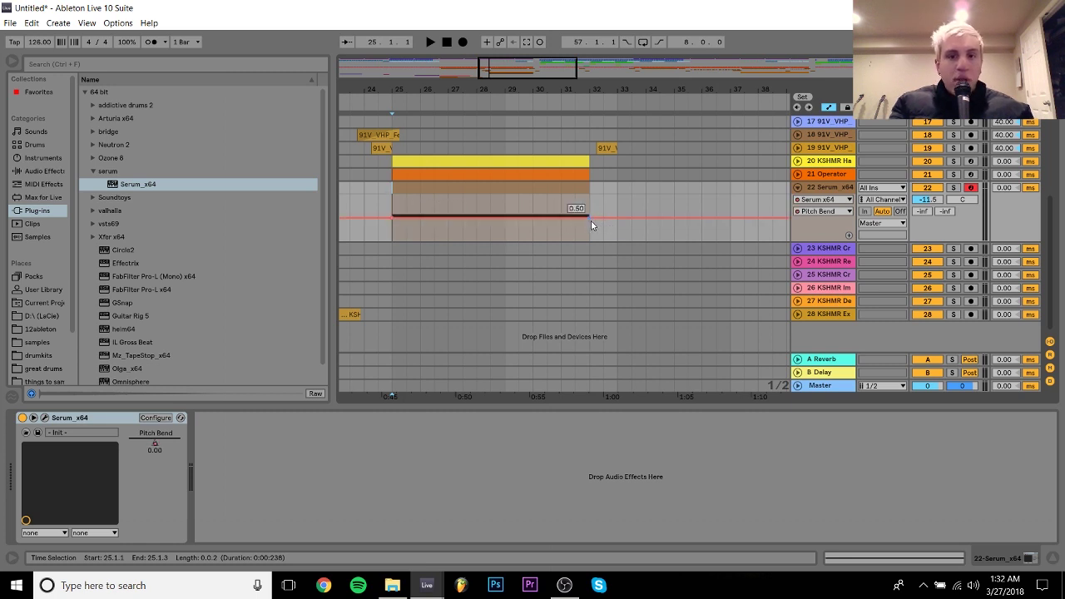
drag(589, 220, 603, 195)
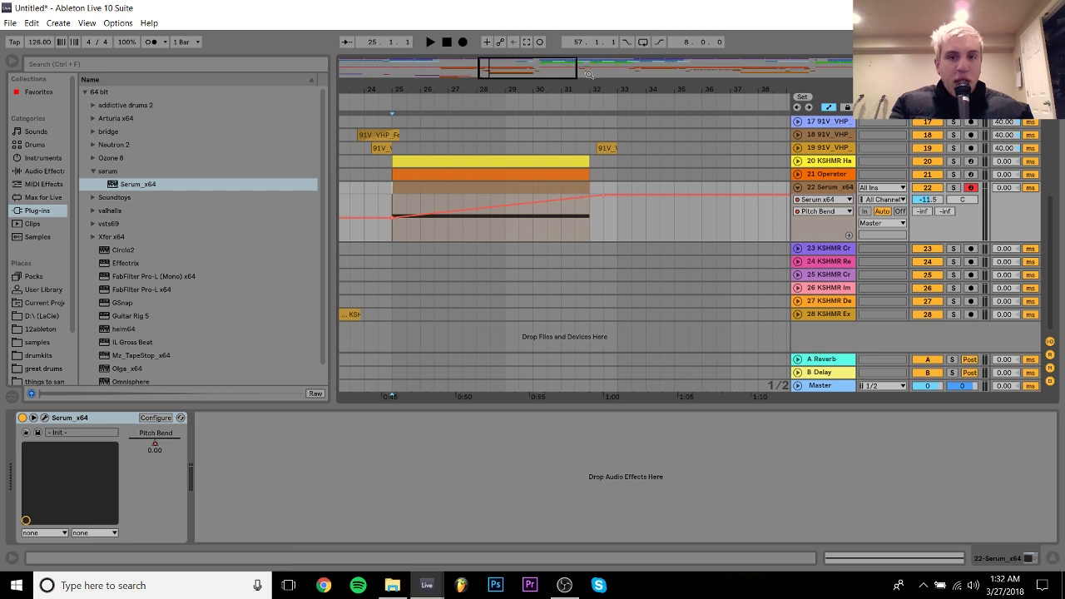
drag(588, 75, 697, 200)
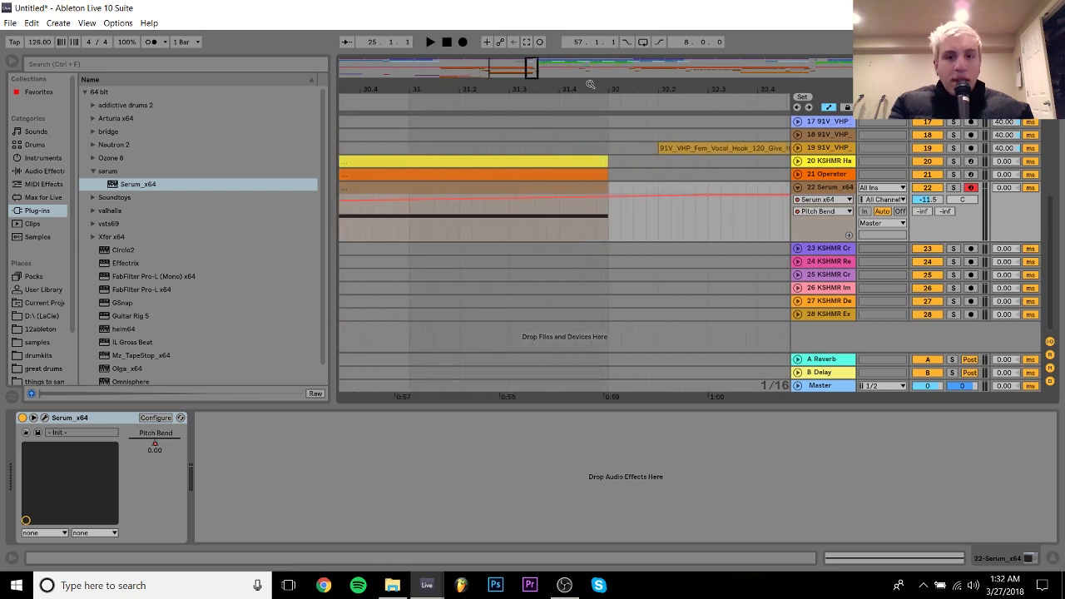
click(707, 200)
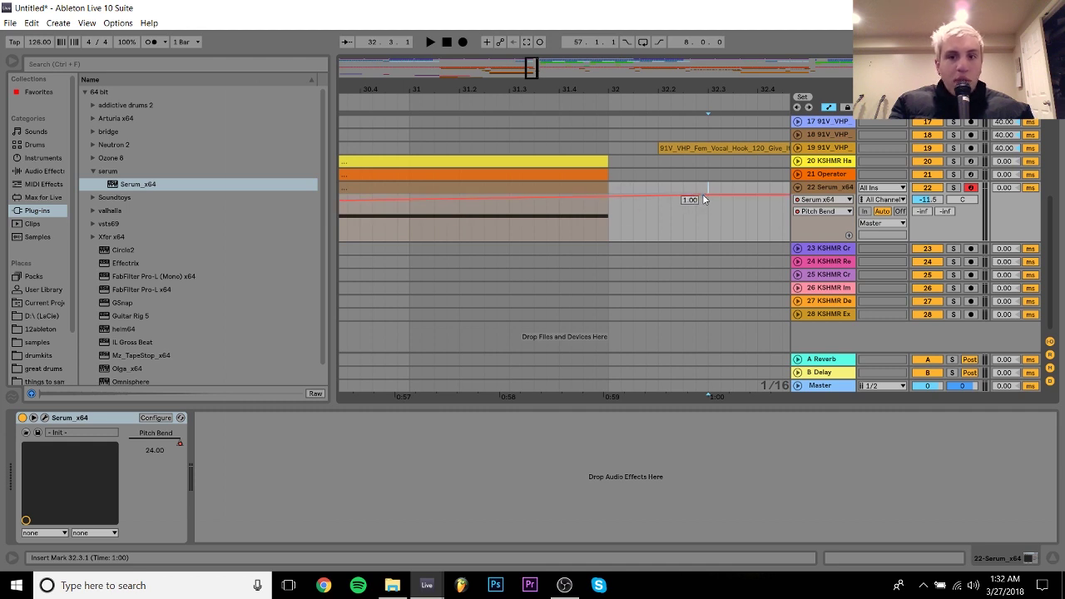
drag(701, 197, 734, 197)
drag(587, 87, 588, 45)
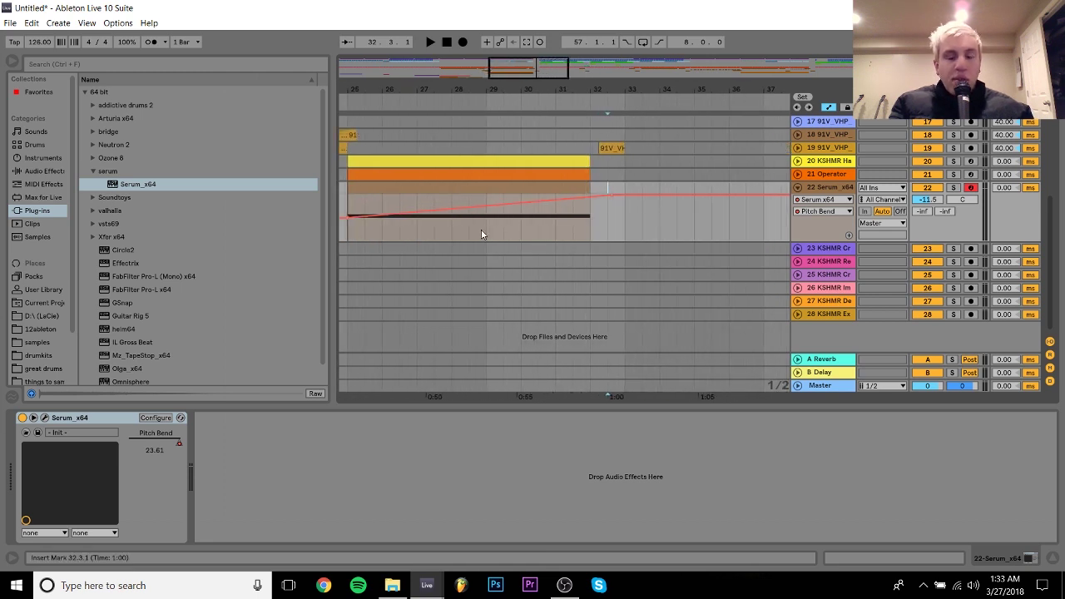
Play the Serum clip from its start and lower the track volume to -14.2 dB
click(435, 188)
key(space)
click(933, 203)
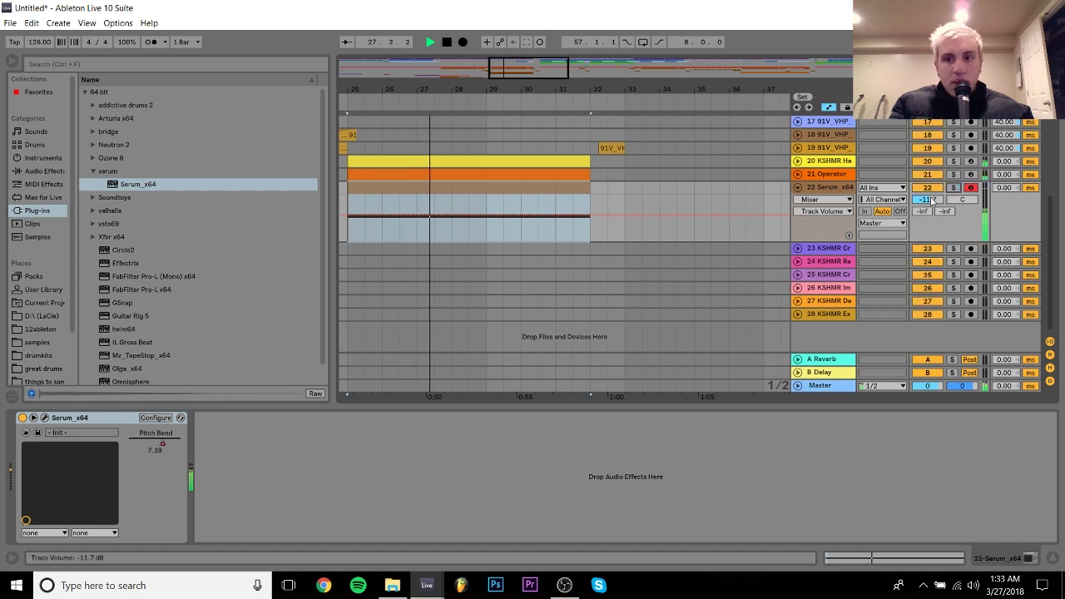
key(space)
Transpose the Serum clip's note up two octaves to F#2, play it, and return to the device chain
double_click(574, 191)
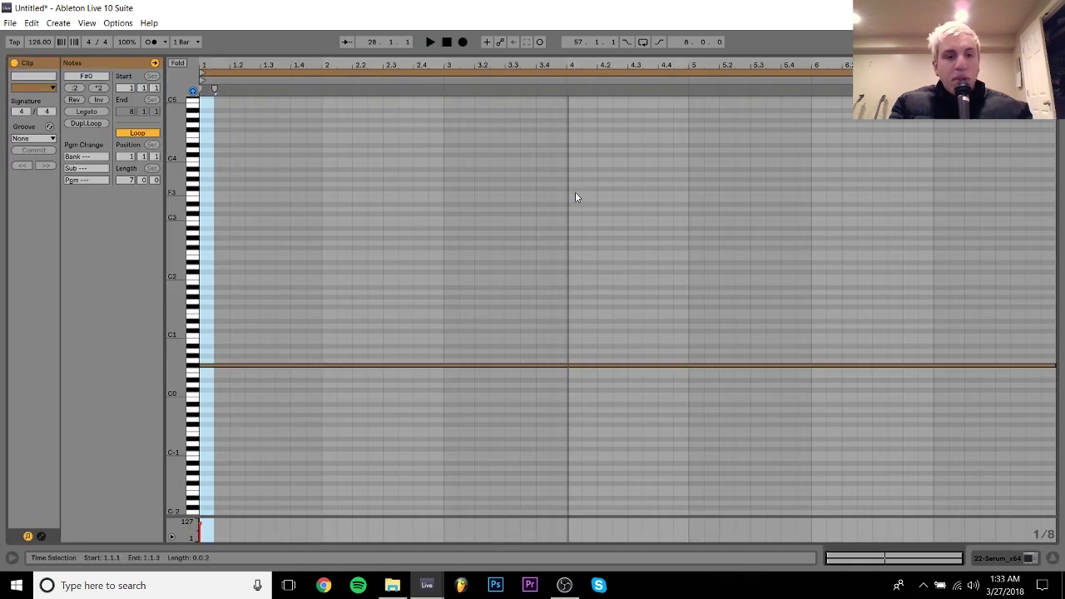
key(space)
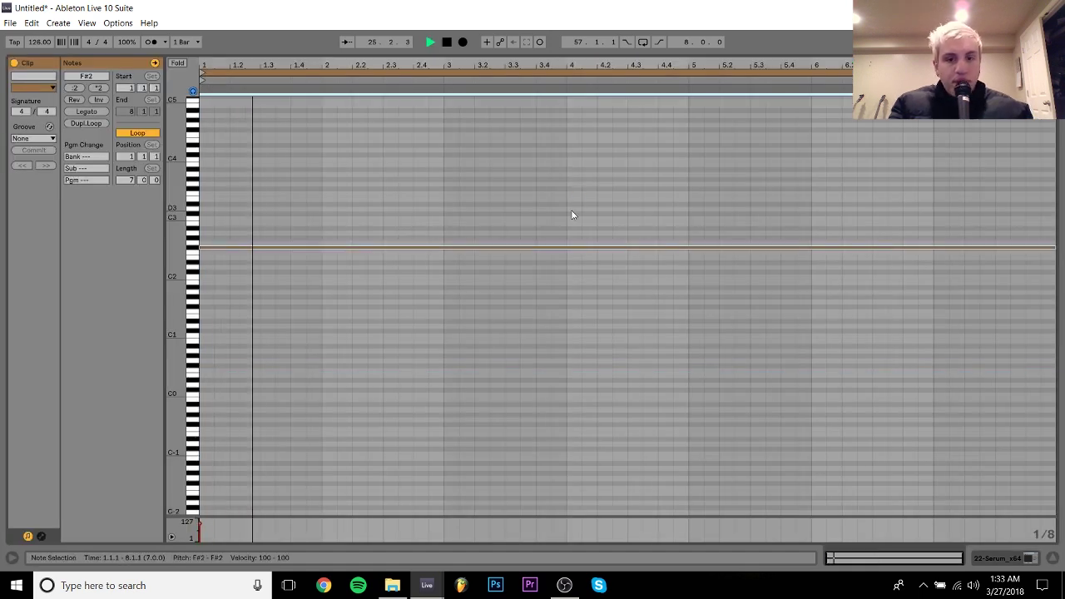
click(987, 558)
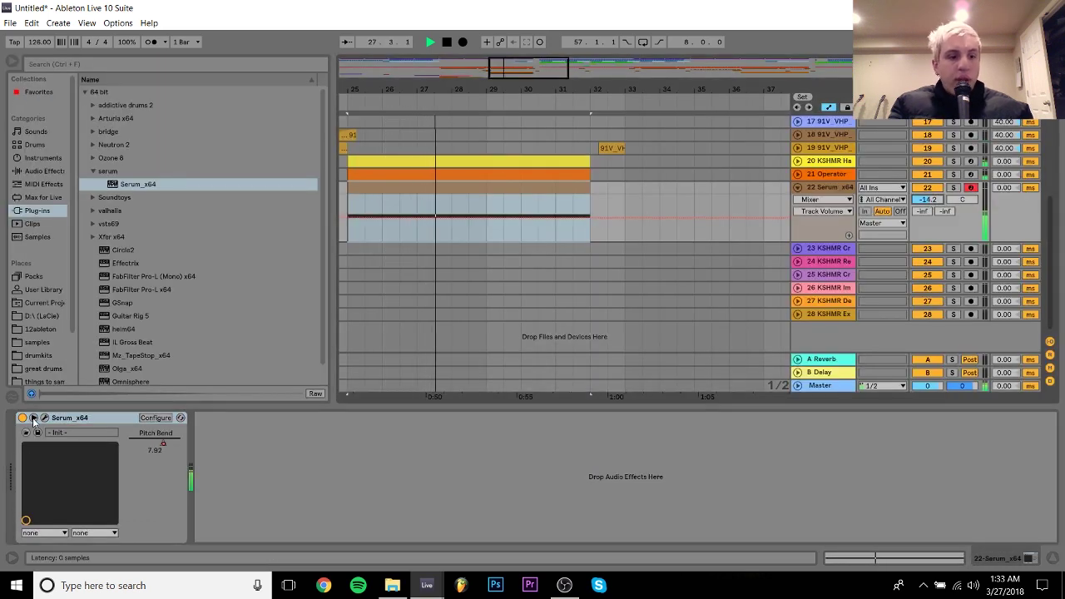
Load Utility after Serum and automate its Gain as a curved rise from 25.1.1 to about bar 29
click(44, 171)
click(87, 321)
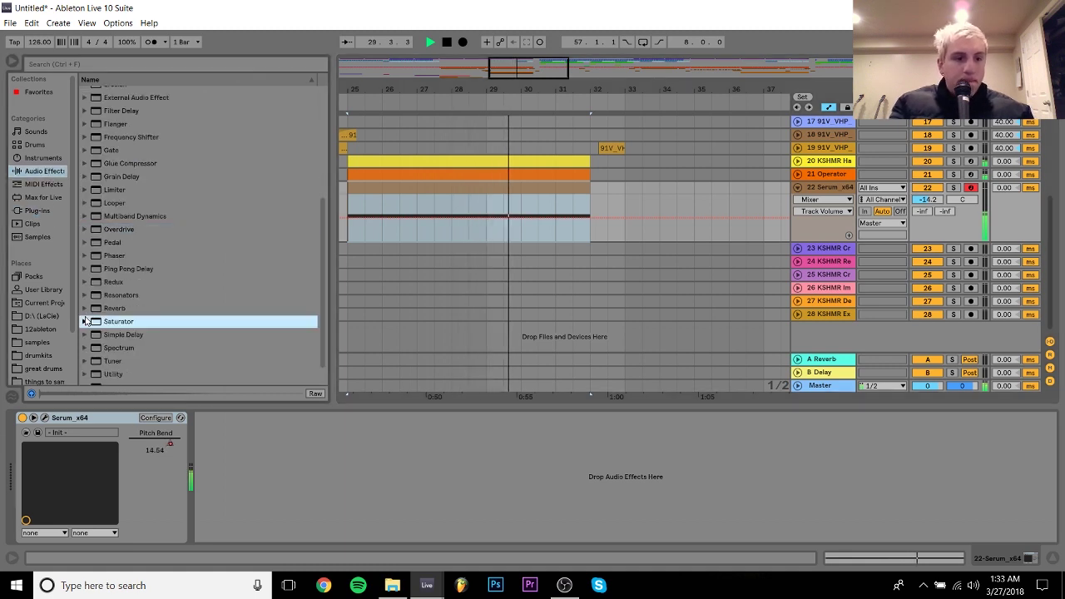
click(123, 374)
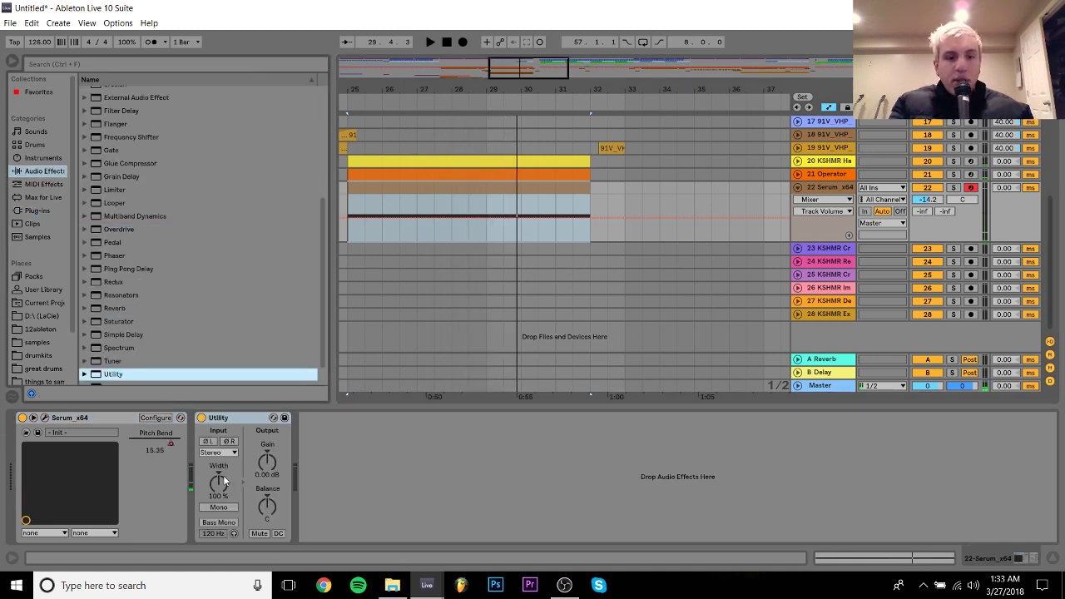
right_click(256, 465)
click(287, 472)
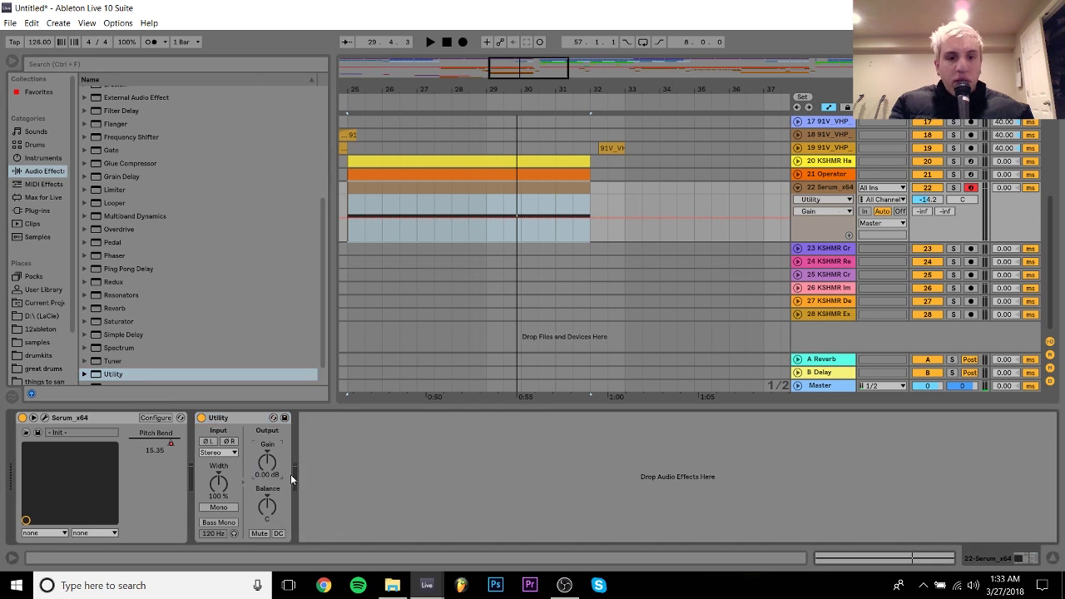
mouse_move(483, 218)
mouse_down()
mouse_move(348, 221)
mouse_move(346, 239)
mouse_up()
Play the build-up from 25.1.1 and set the Serum track volume to -13.5 dB
key(space)
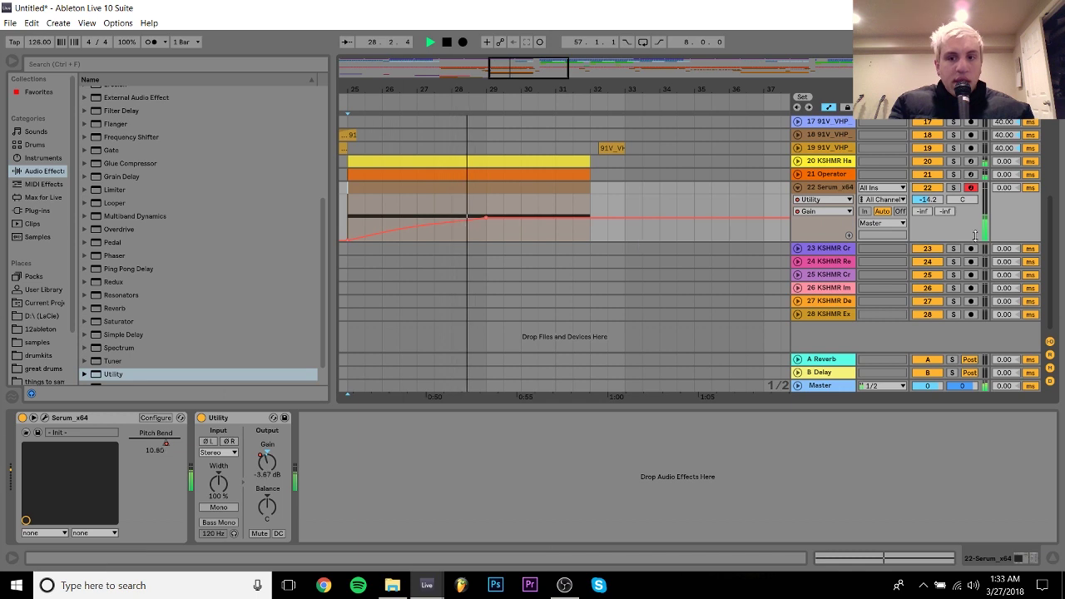
click(939, 208)
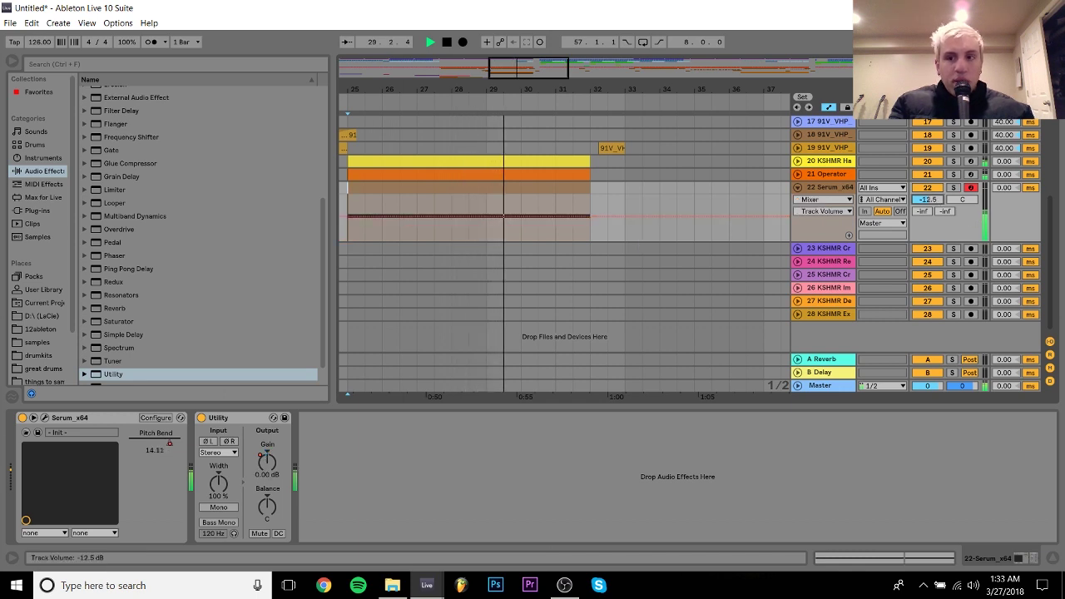
drag(939, 208, 939, 205)
key(space)
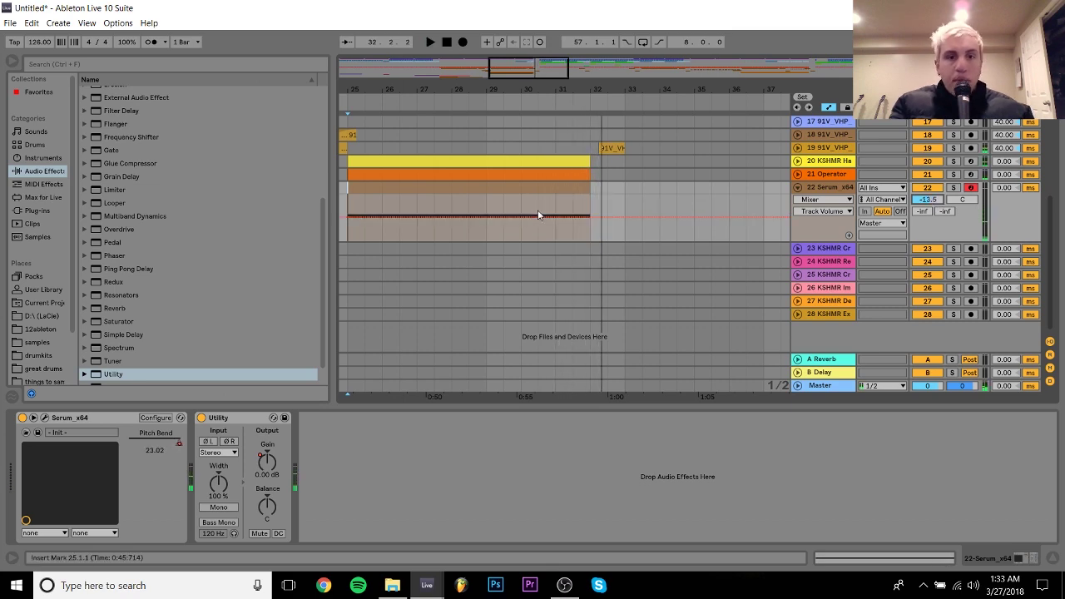
Select the Serum clip and set oscillator A's unison to 16 voices in Serum
click(524, 187)
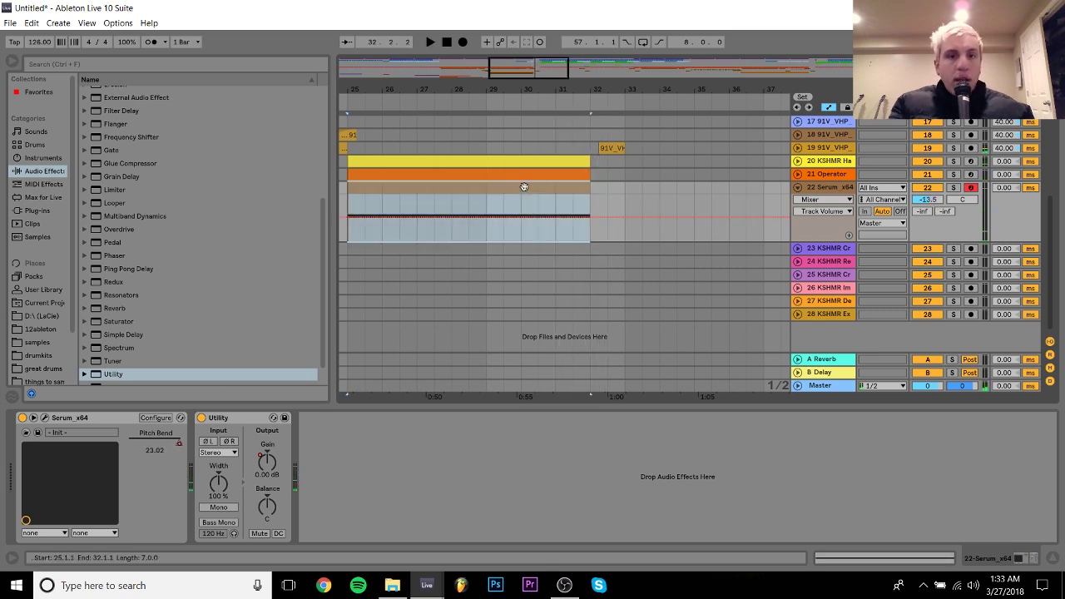
click(45, 418)
drag(230, 260, 452, 157)
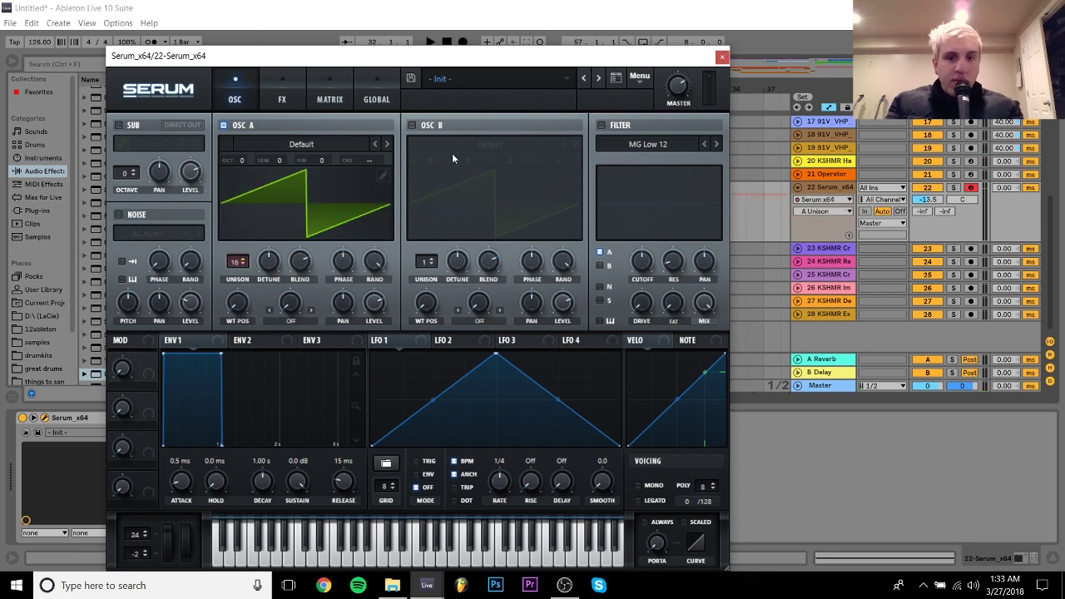
Lower the Serum track volume to -17.3 dB during playback, then close the plug-in window and fold the track
key(space)
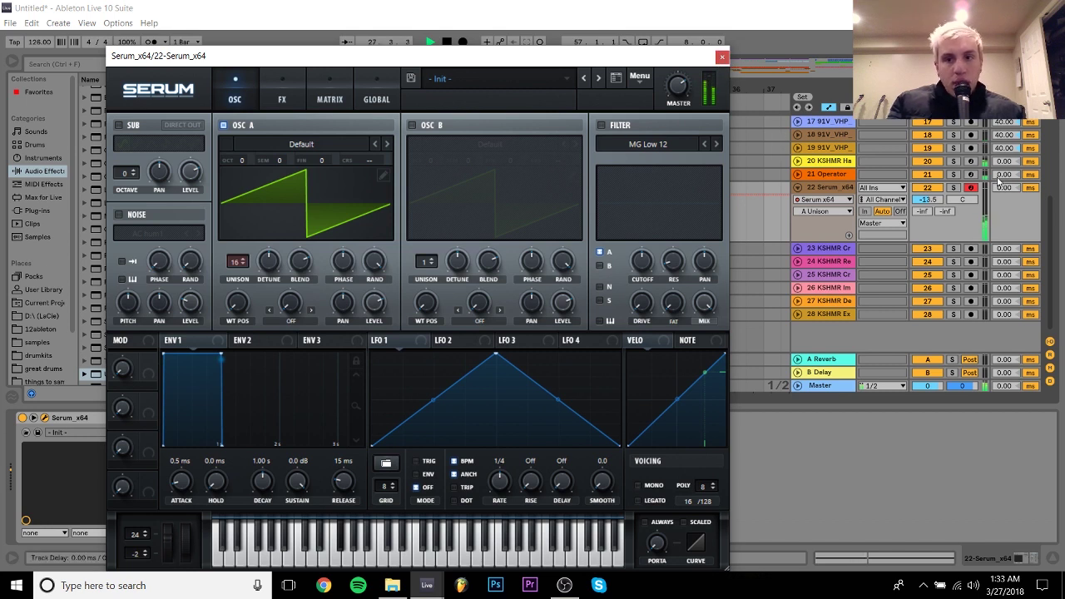
drag(935, 200, 935, 210)
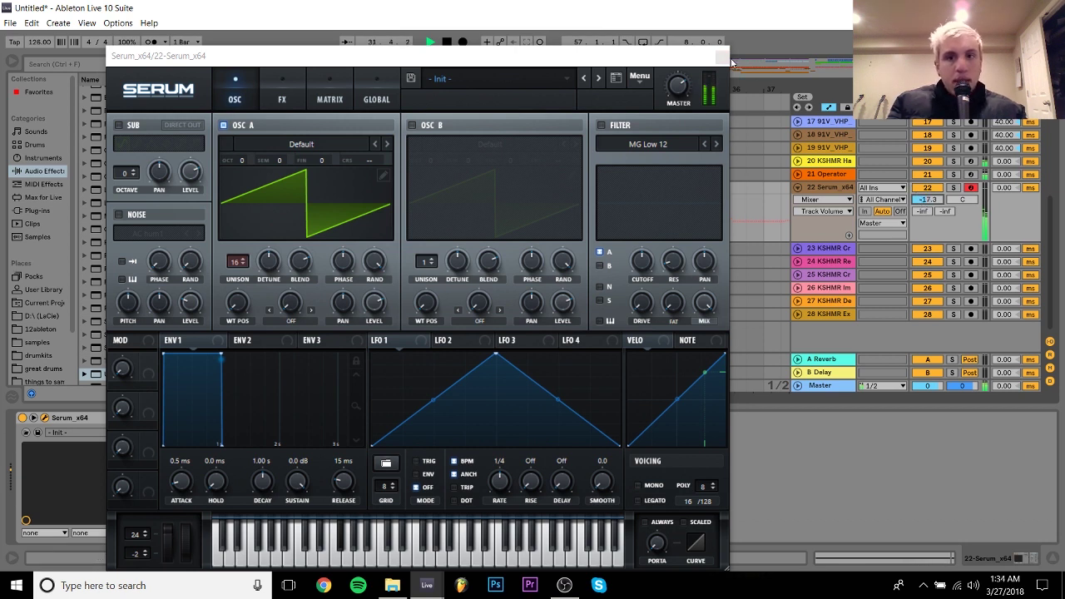
click(722, 58)
click(797, 188)
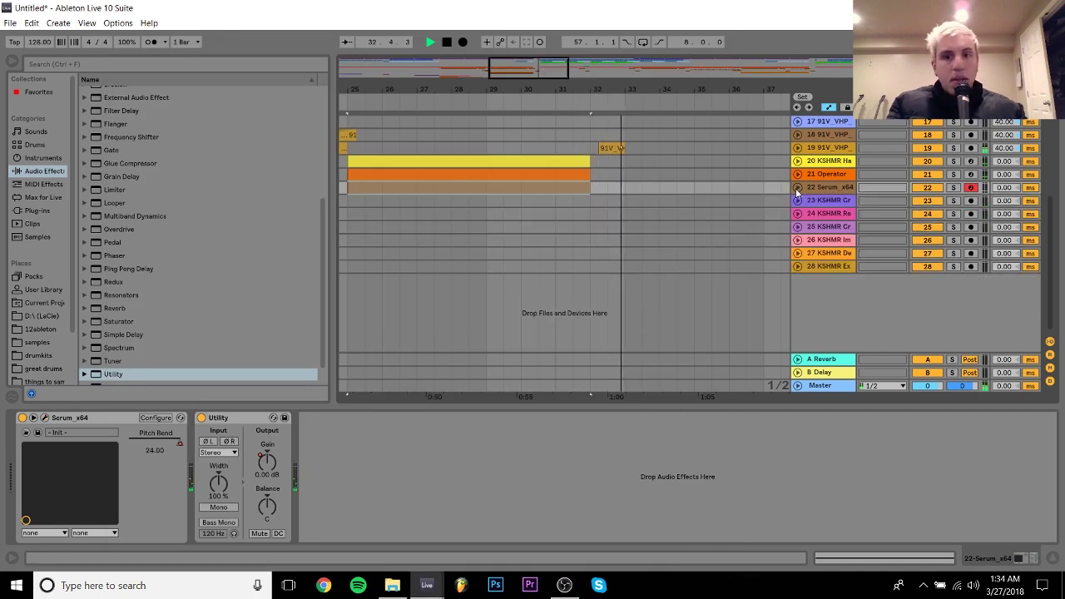
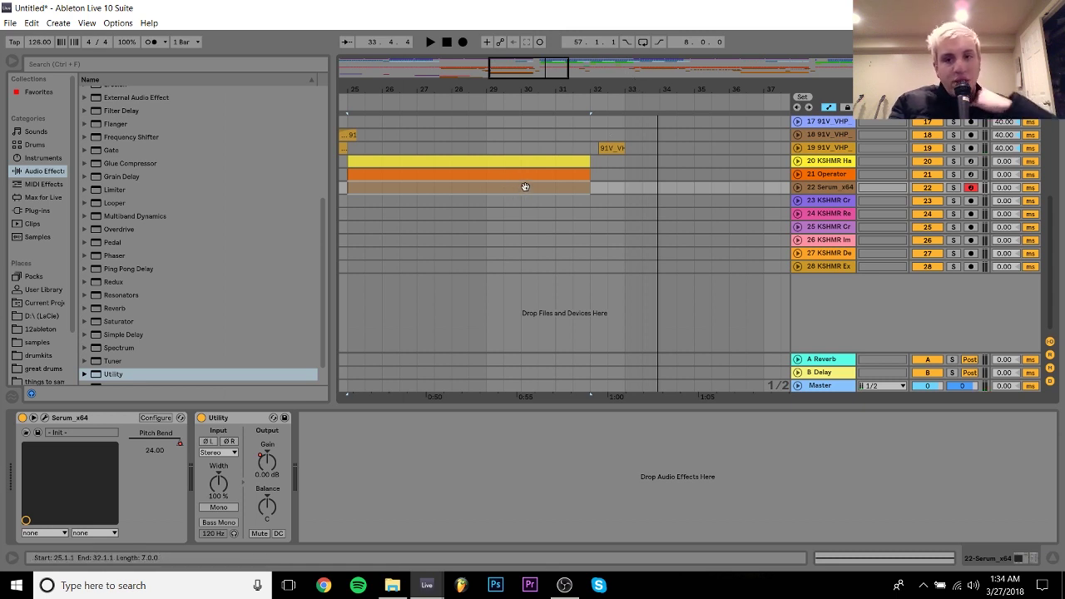
click(838, 163)
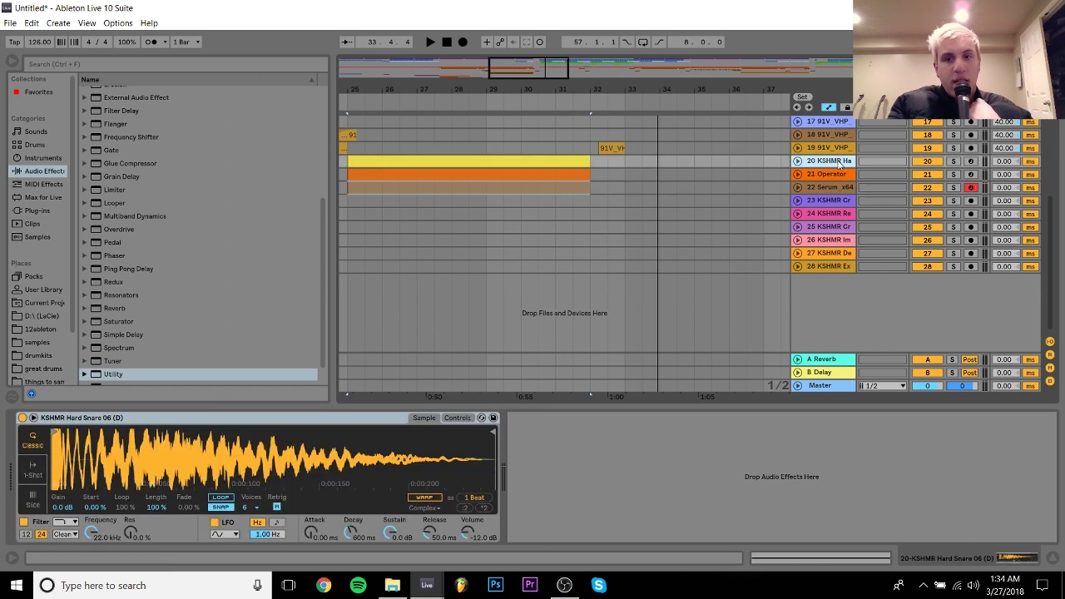
click(834, 189)
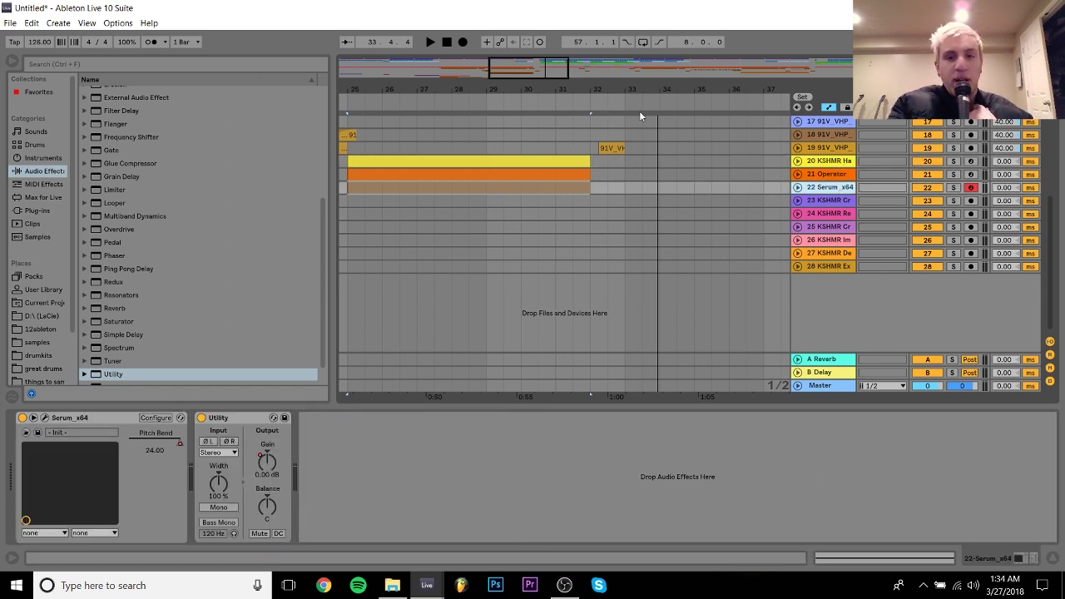
Duplicate the KSHMR Crash 01 clip from the song's start to 33.2.1 on track 23
drag(574, 84, 451, 87)
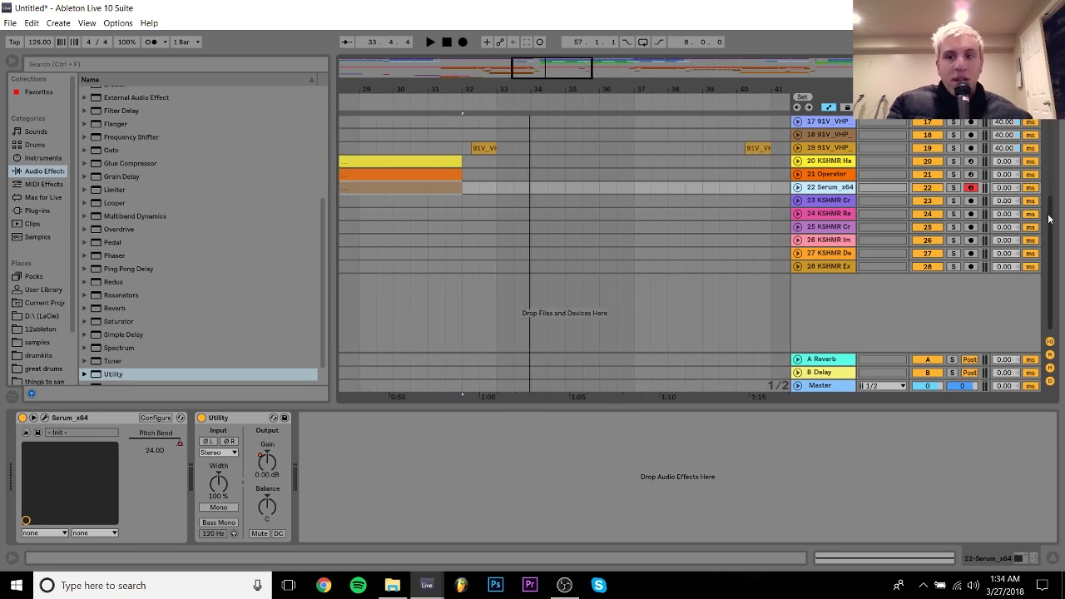
drag(1049, 211, 1049, 175)
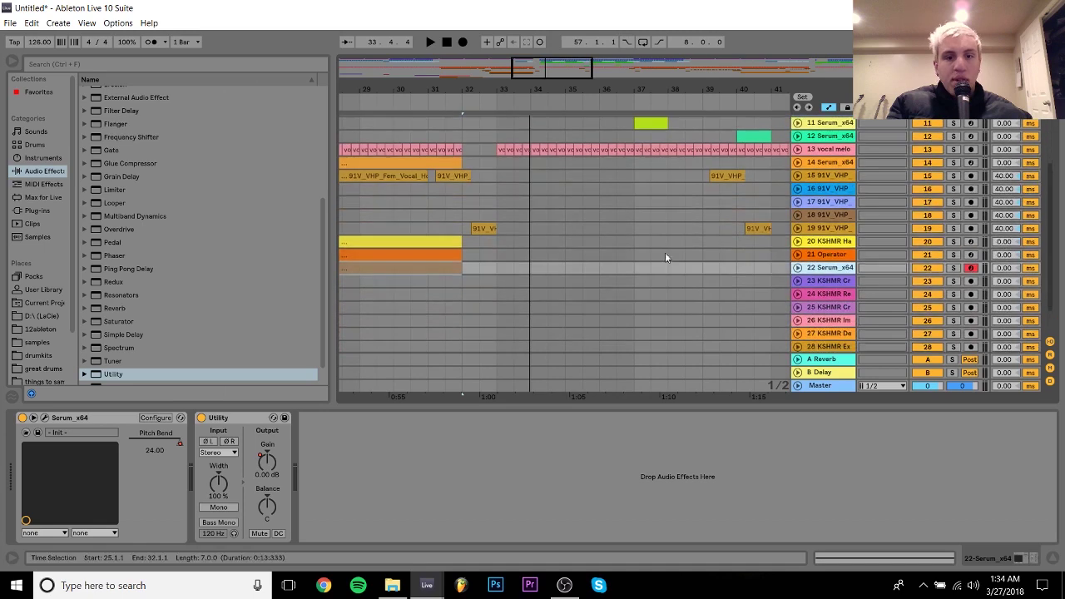
click(499, 267)
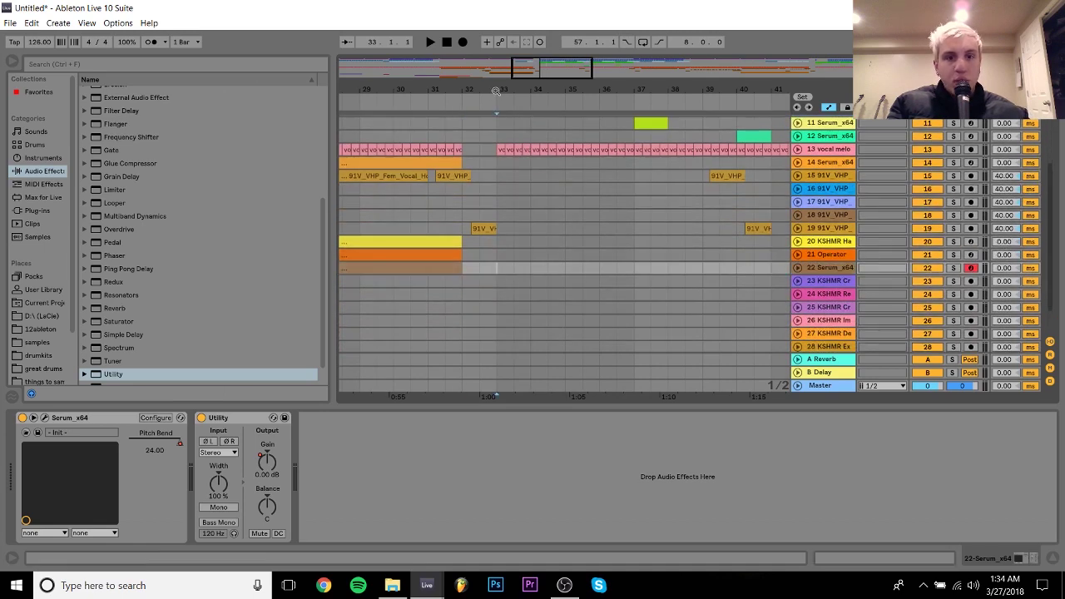
drag(496, 91, 496, 41)
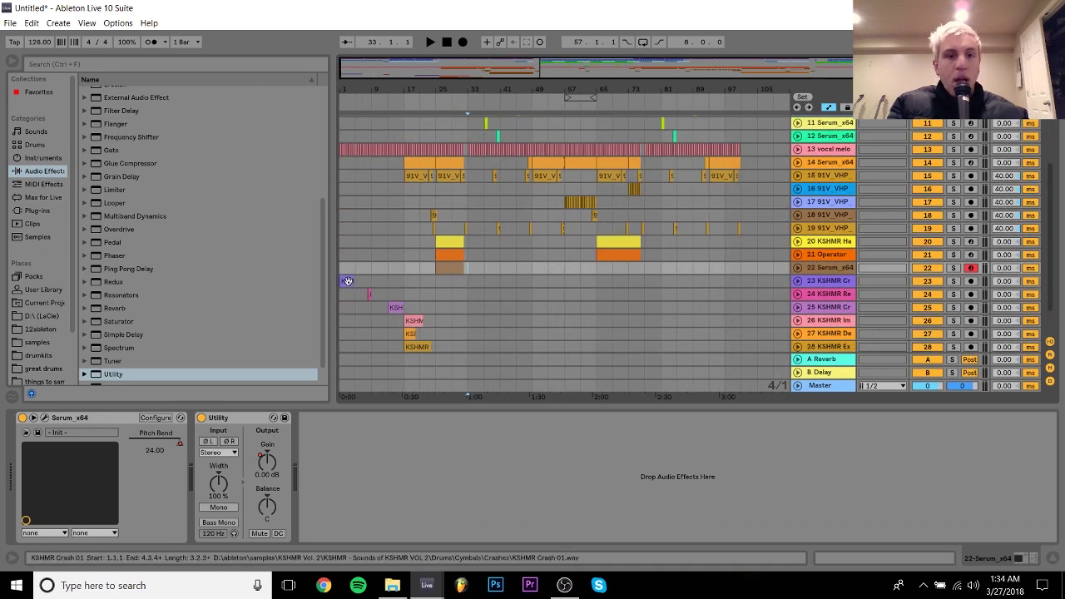
click(361, 281)
drag(473, 81, 491, 269)
shift+click(467, 281)
key(ctrl+d)
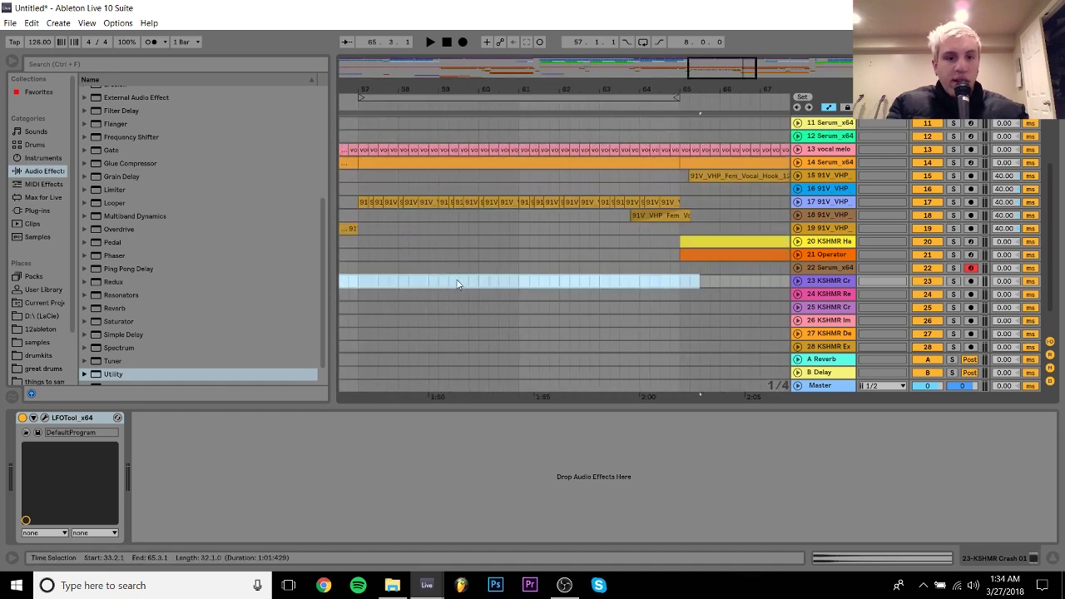
key(ctrl+d)
Play the section from 33.1.1 to check the added crash after the build-up
drag(408, 90, 768, 89)
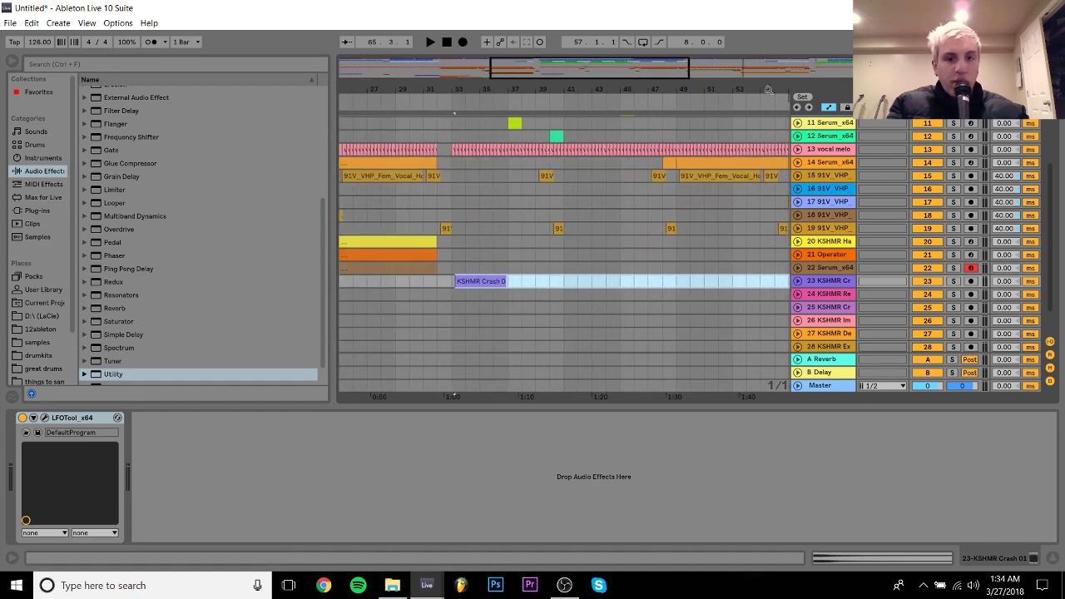
drag(455, 89, 431, 196)
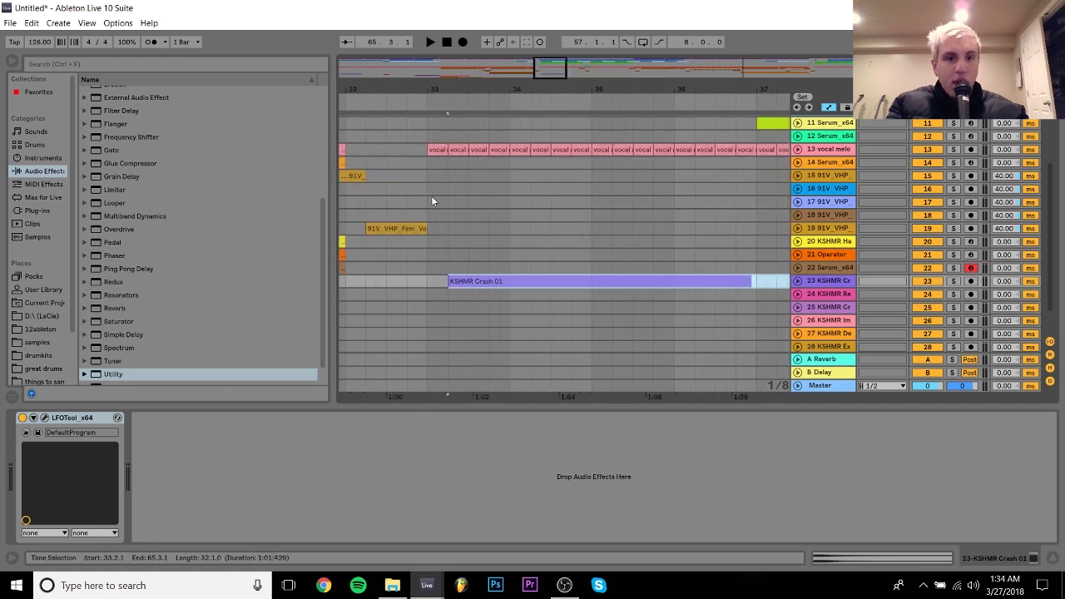
click(426, 241)
key(space)
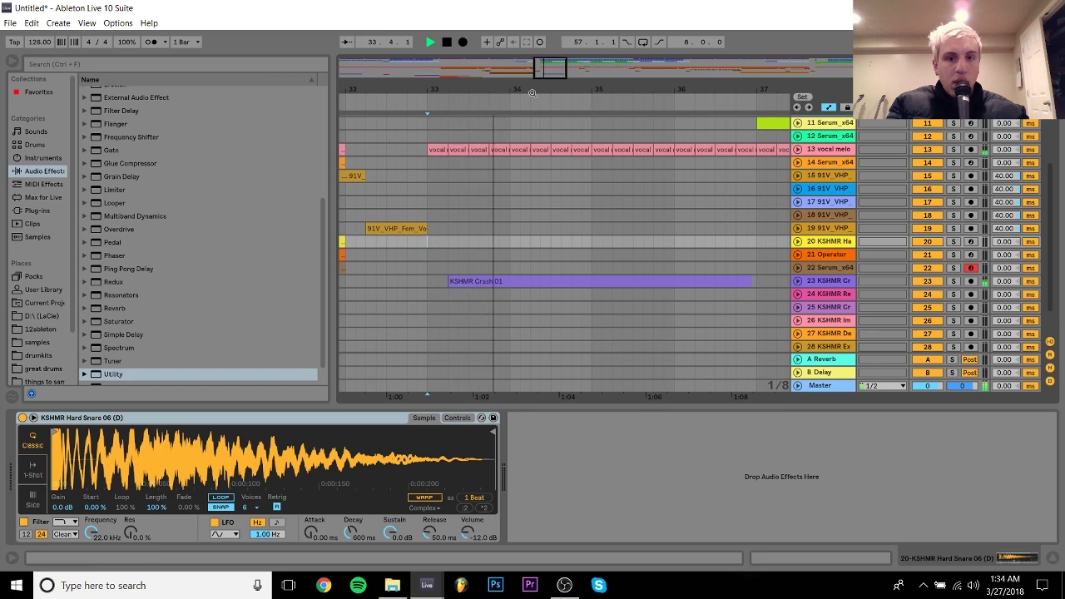
mouse_move(524, 92)
mouse_down()
mouse_move(522, 38)
mouse_move(474, 36)
mouse_move(473, 10)
mouse_move(538, 83)
mouse_up()
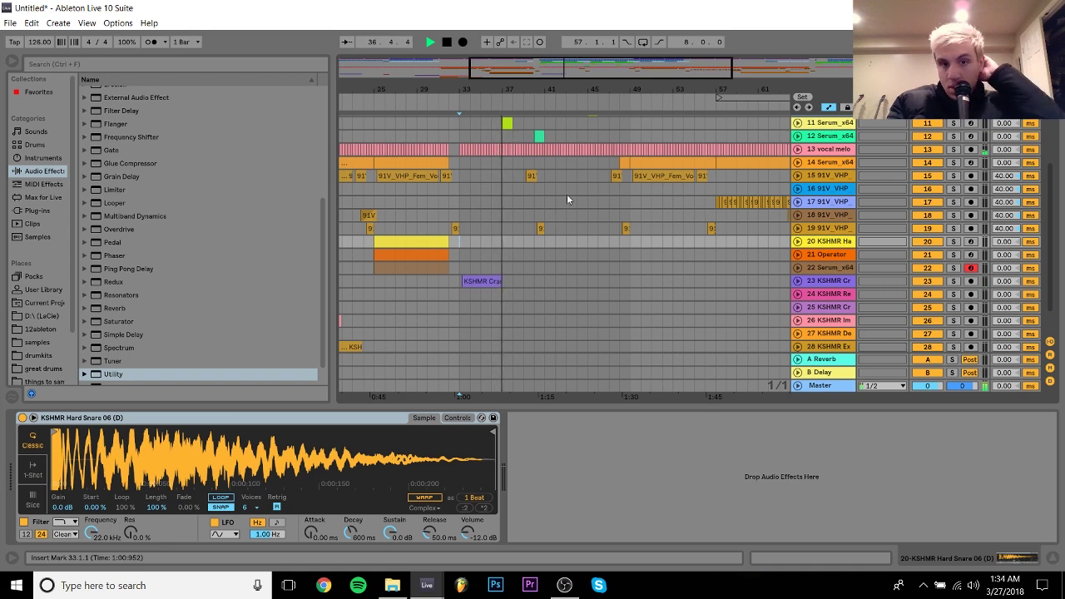
drag(558, 91, 569, 83)
key(space)
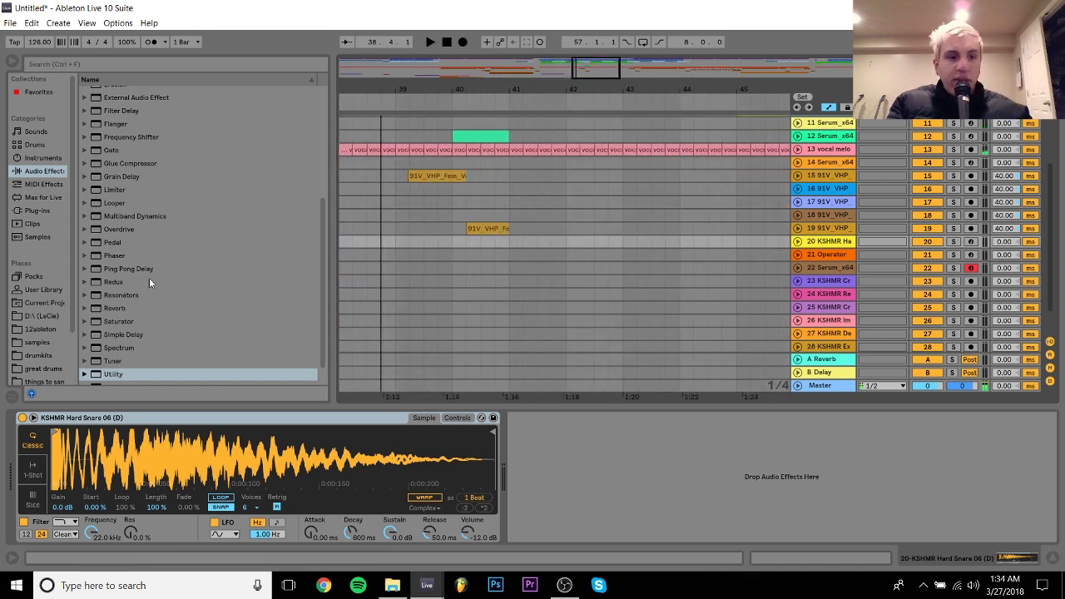
Place the KSHMR Exhaust 02 sample from the Exhausts folder at 41.2.1 on track 23
click(33, 343)
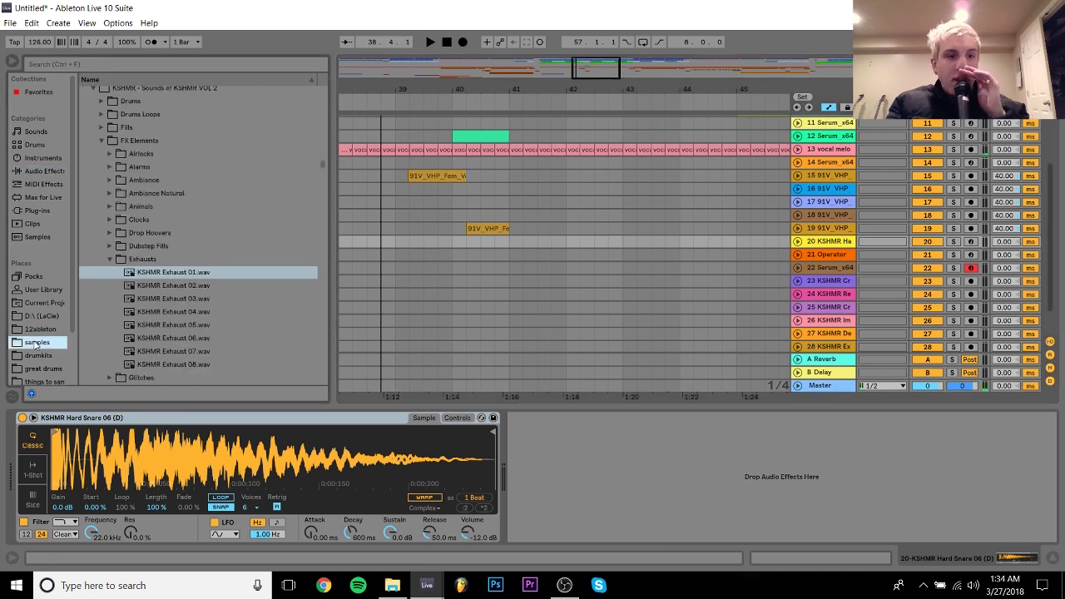
click(167, 287)
drag(232, 298, 525, 333)
drag(522, 93, 521, 85)
drag(533, 333, 533, 281)
drag(518, 84, 518, 89)
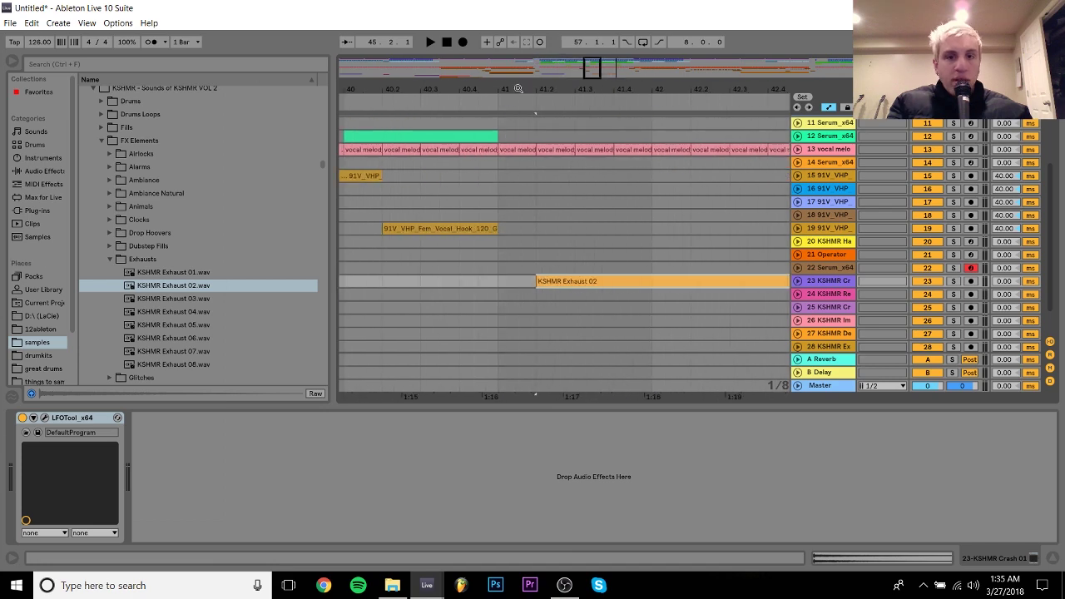
Turn off warping for the KSHMR Exhaust 02 clip and play the transition from 40.4.1
double_click(553, 282)
click(149, 77)
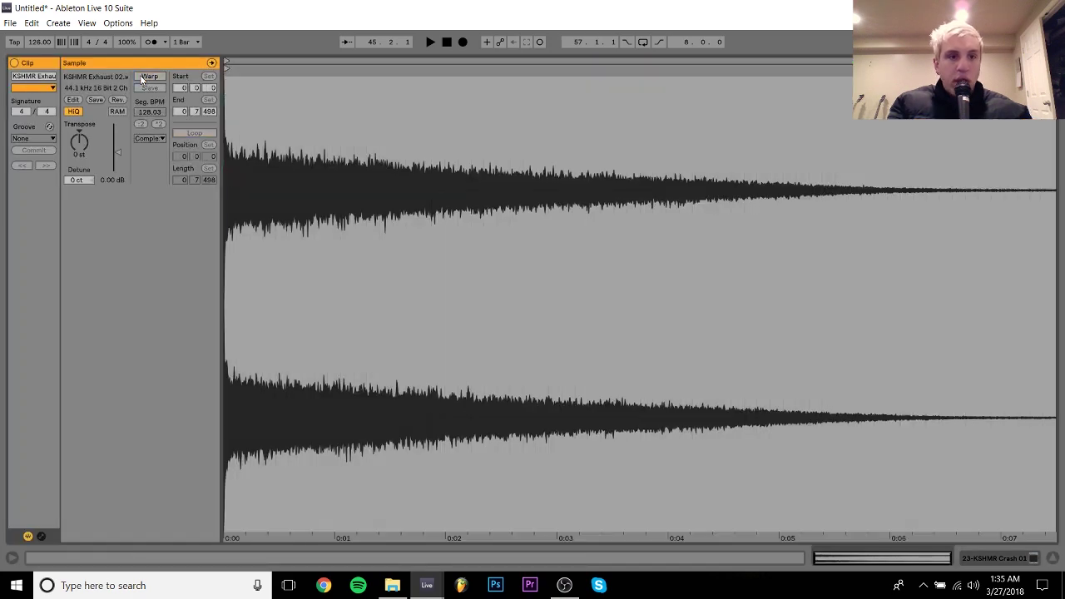
click(972, 559)
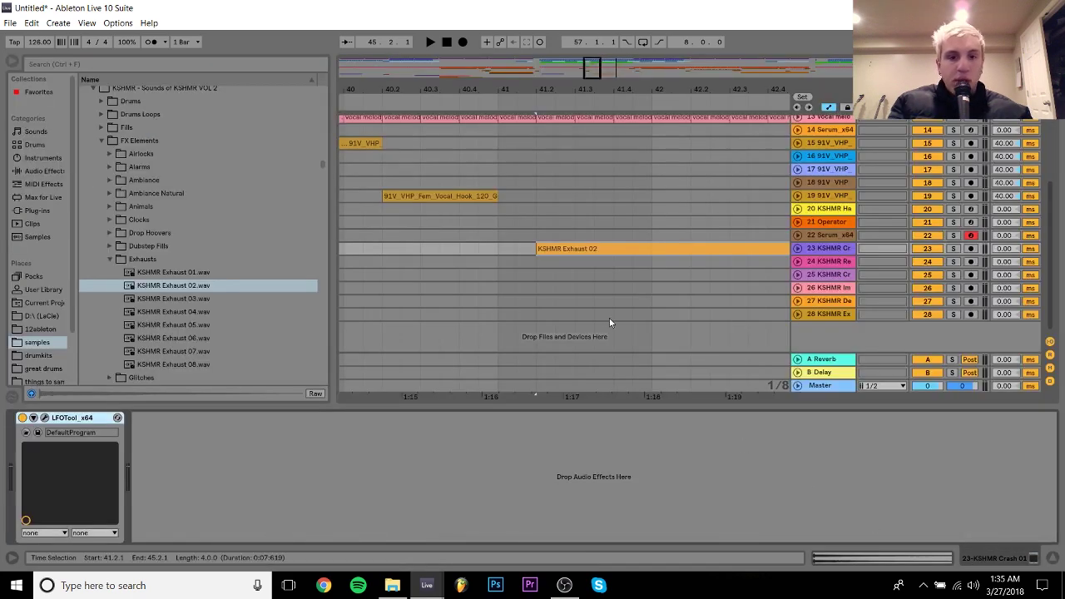
click(458, 246)
key(space)
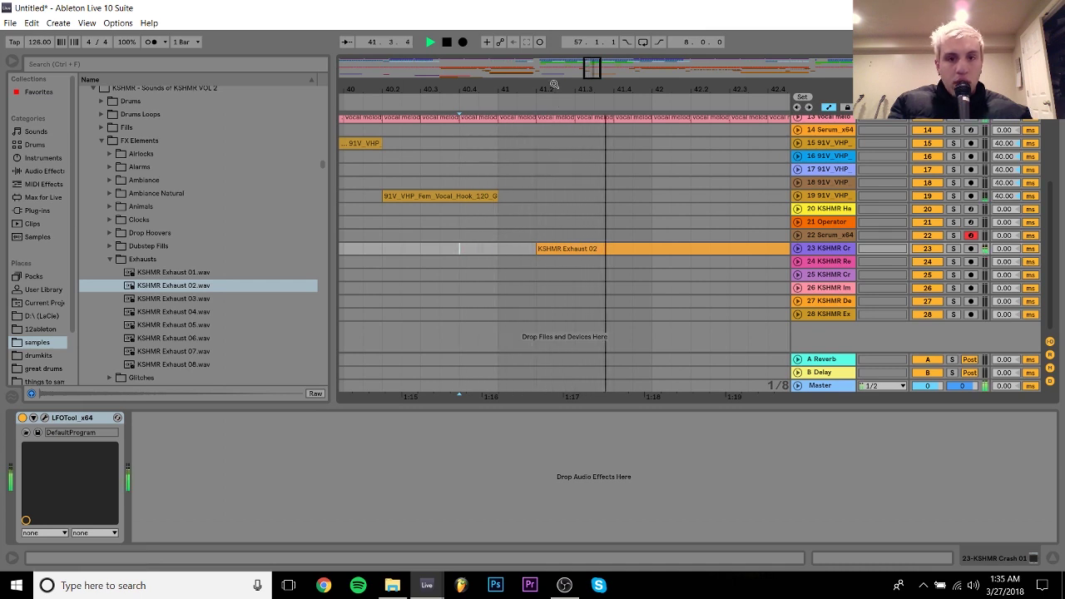
drag(554, 84, 491, 84)
key(space)
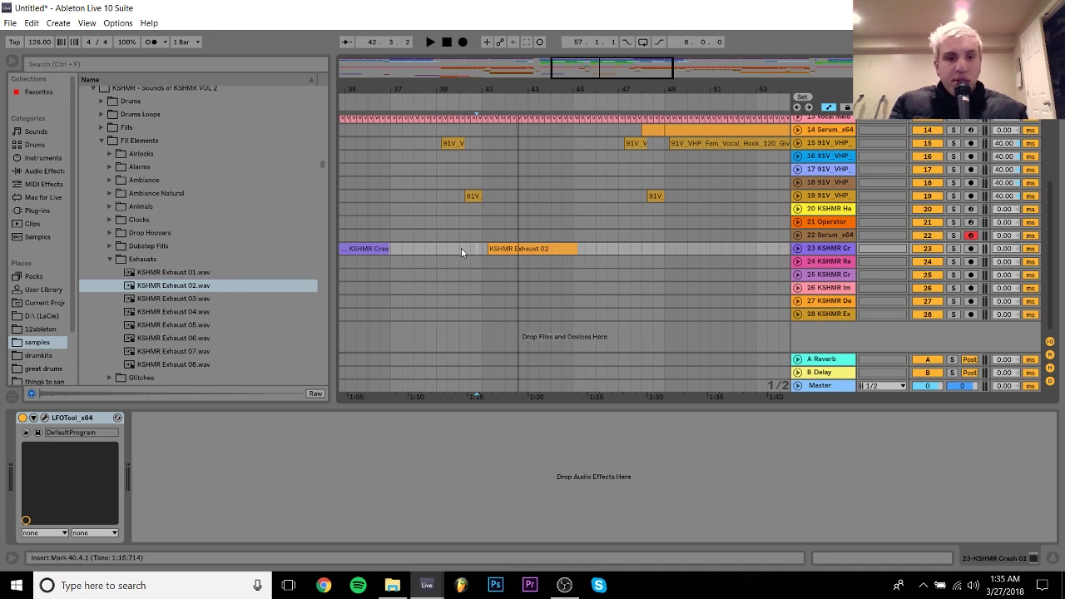
Copy the reversed KSHMR Crash 03 clip to 45.1.1 on track 25 and play its lead-in to bar 49
drag(600, 86, 637, 87)
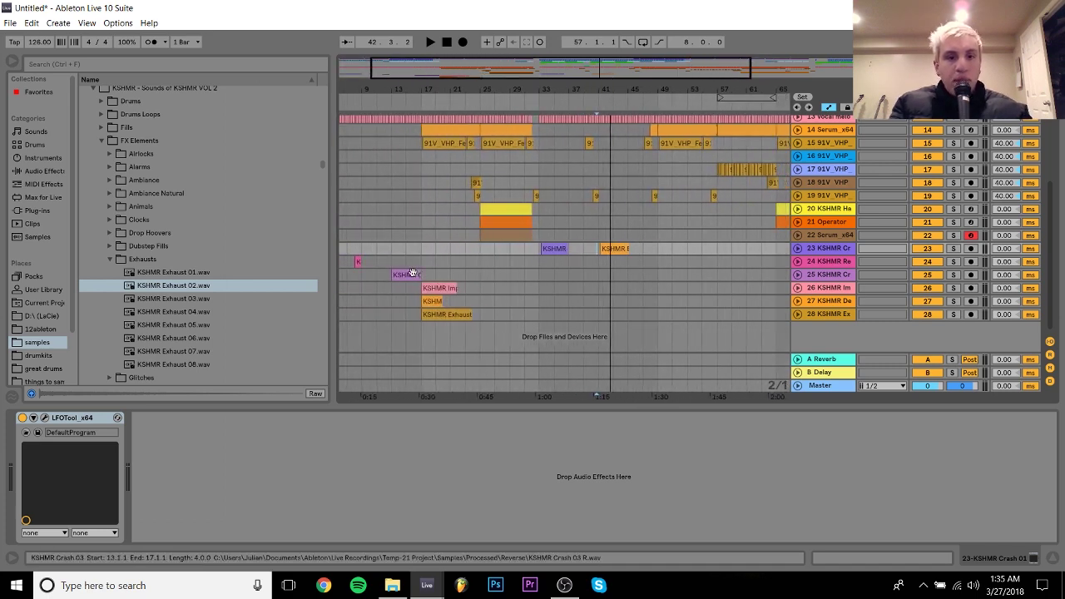
drag(406, 274, 649, 273)
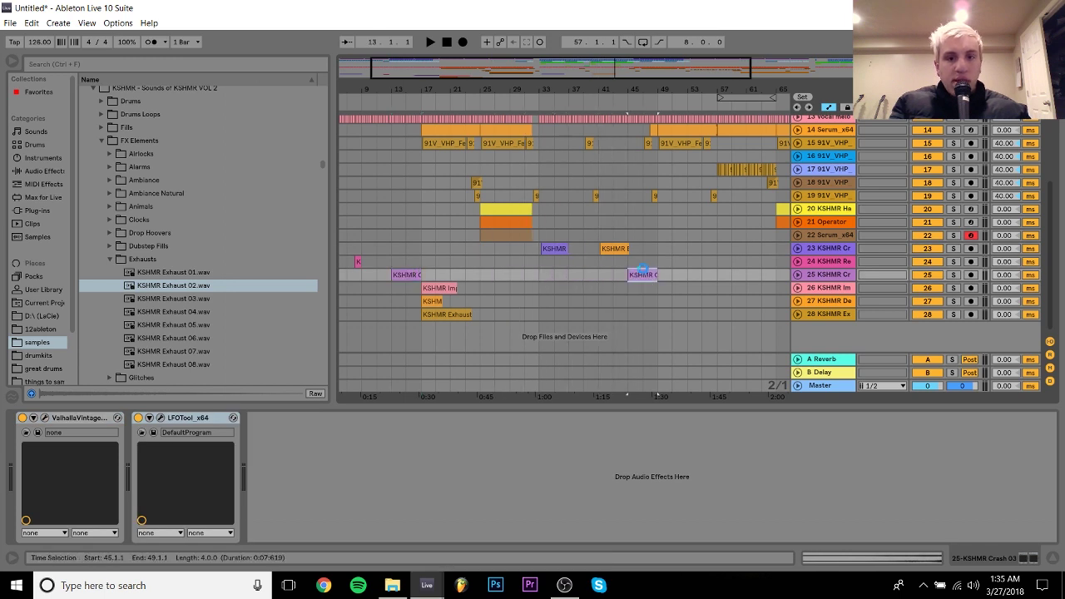
key(space)
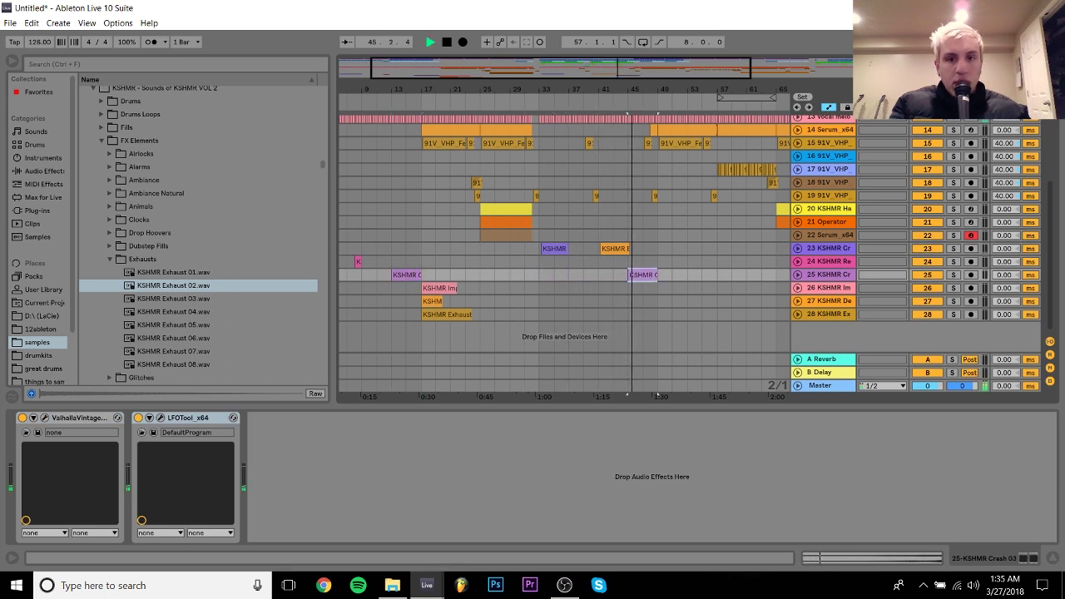
drag(667, 85, 547, 83)
click(498, 251)
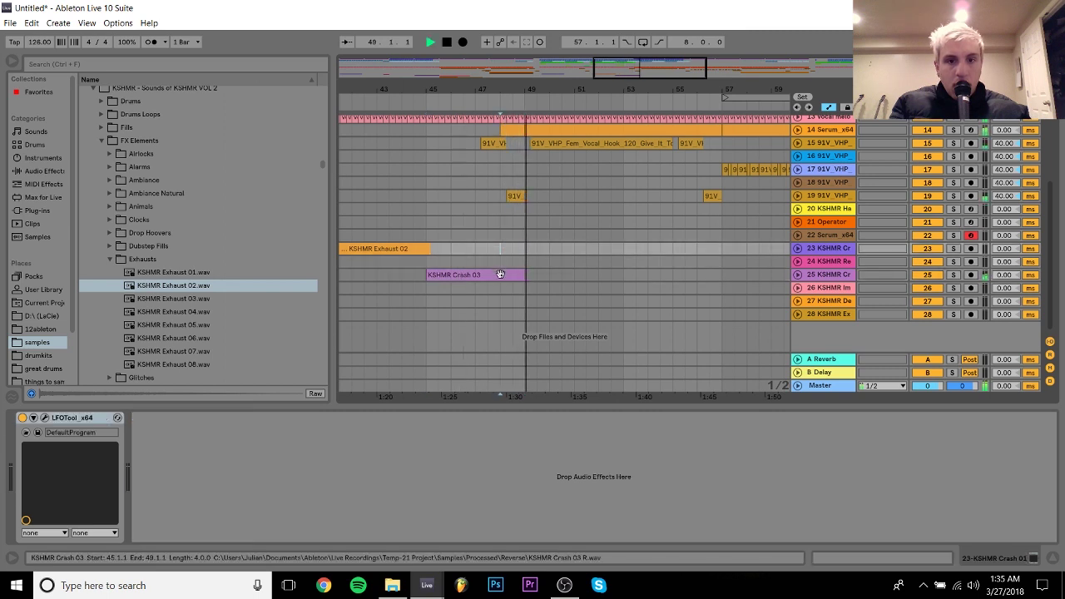
key(space)
Preview KSHMR Exhaust 04, then browse from FX Elements to the KSHMR Drums folder and expand its Cymbals subfolder
click(145, 311)
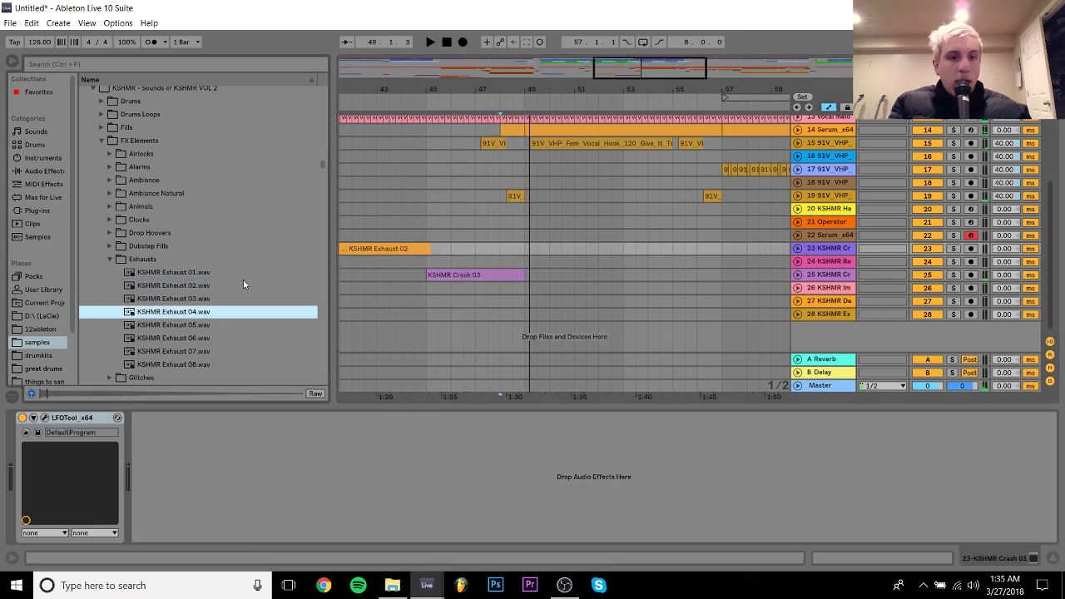
click(133, 231)
key(Left)
key(Left)
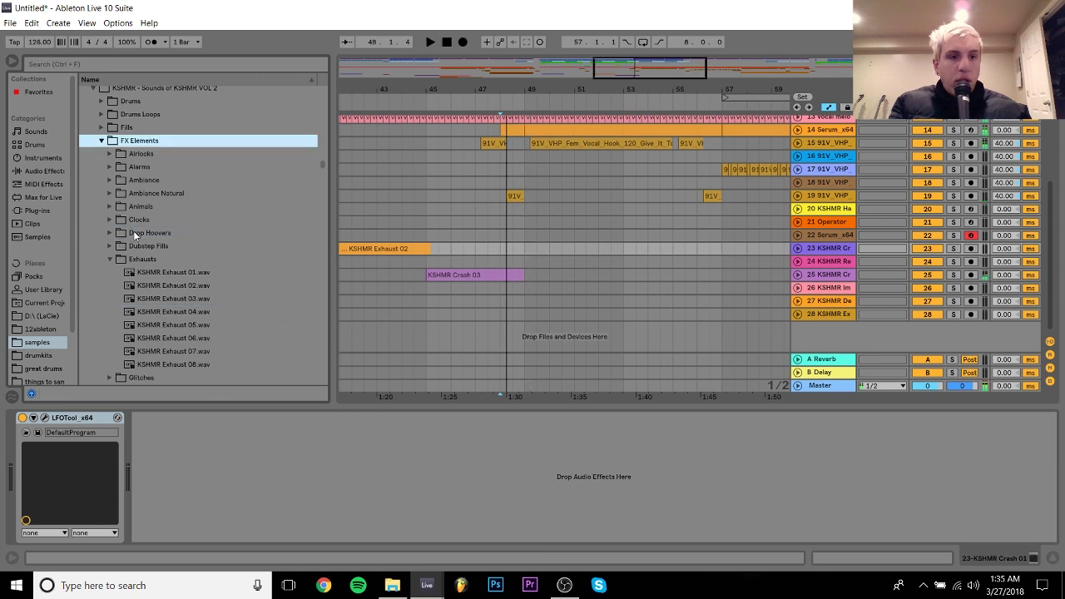
key(Up)
key(Up)
key(Up)
key(Right)
key(Down)
key(Down)
key(Down)
key(Right)
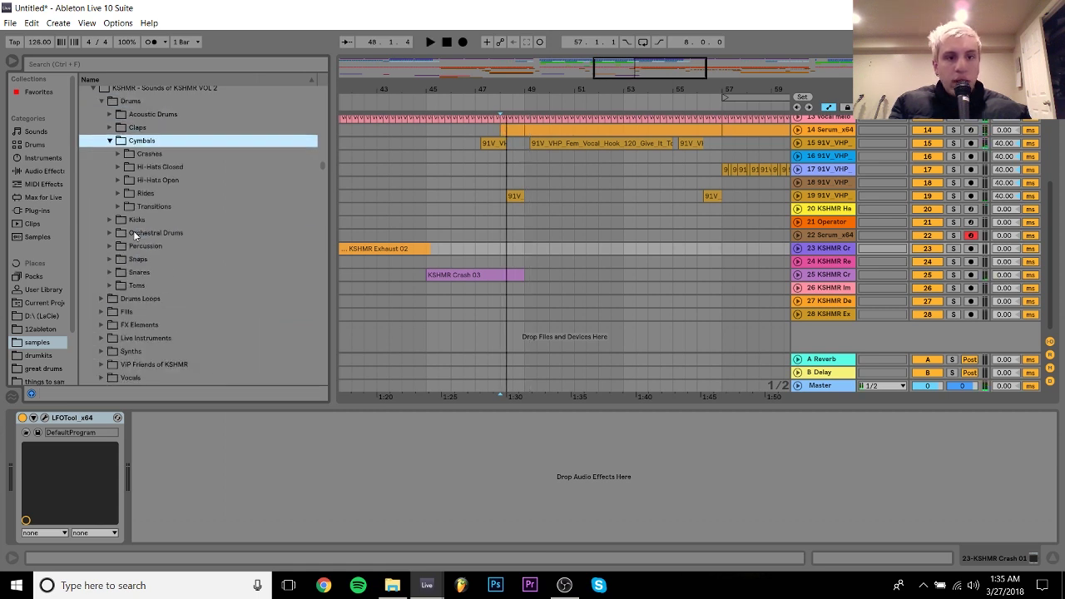
Place the KSHMR Crash 05 sample from the Crashes folder at 49.1.1 on track 23
key(Down)
key(Right)
key(Down)
click(169, 220)
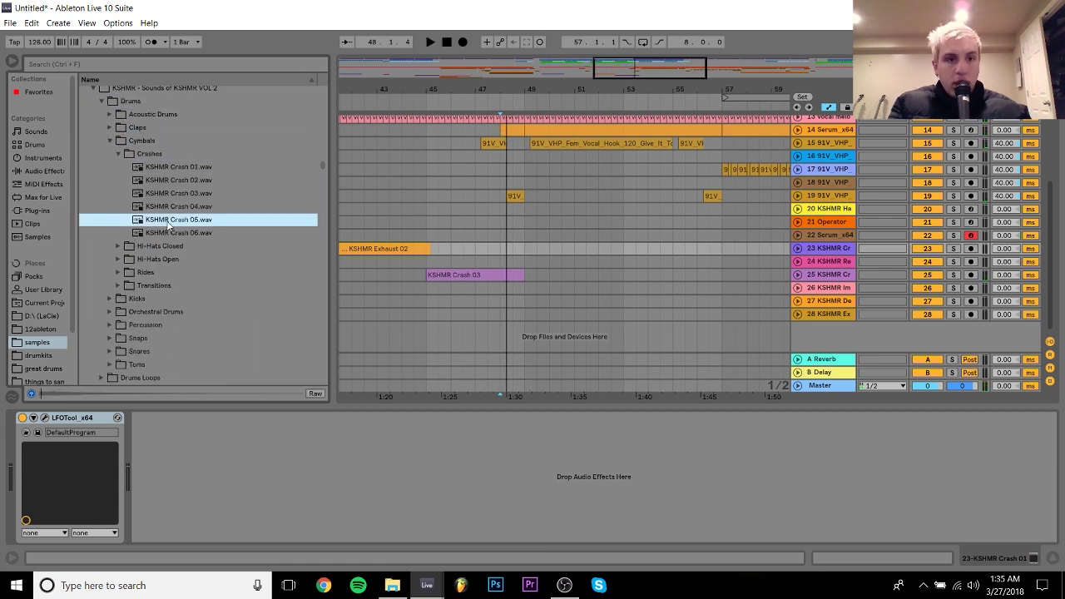
drag(157, 222, 533, 248)
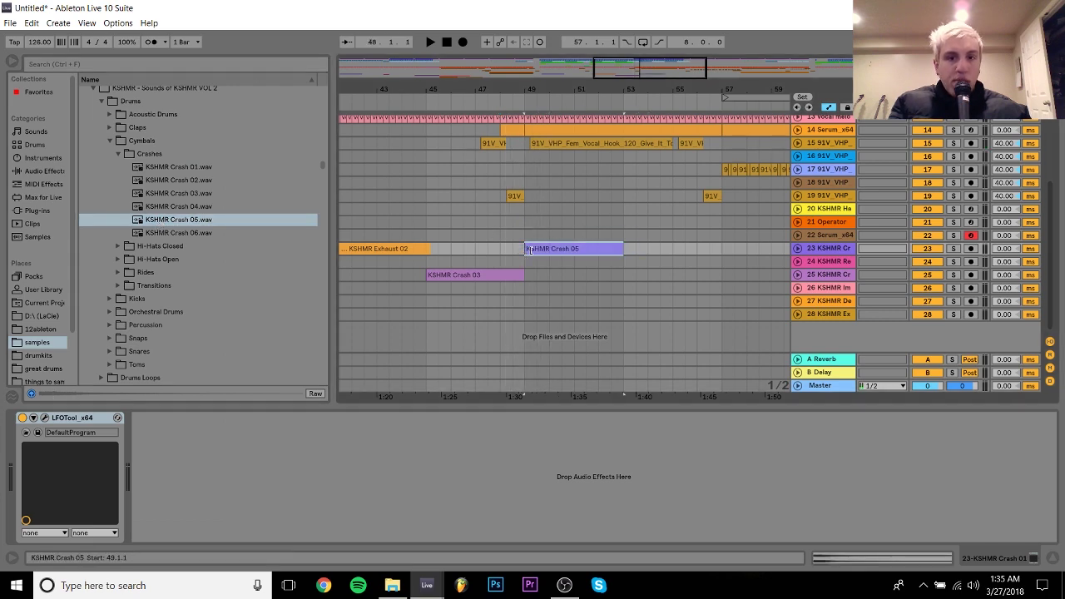
Turn off warping on the KSHMR Crash 05 clip, raise its gain to 2.69 dB and play it from 49.1.1
double_click(536, 249)
click(147, 76)
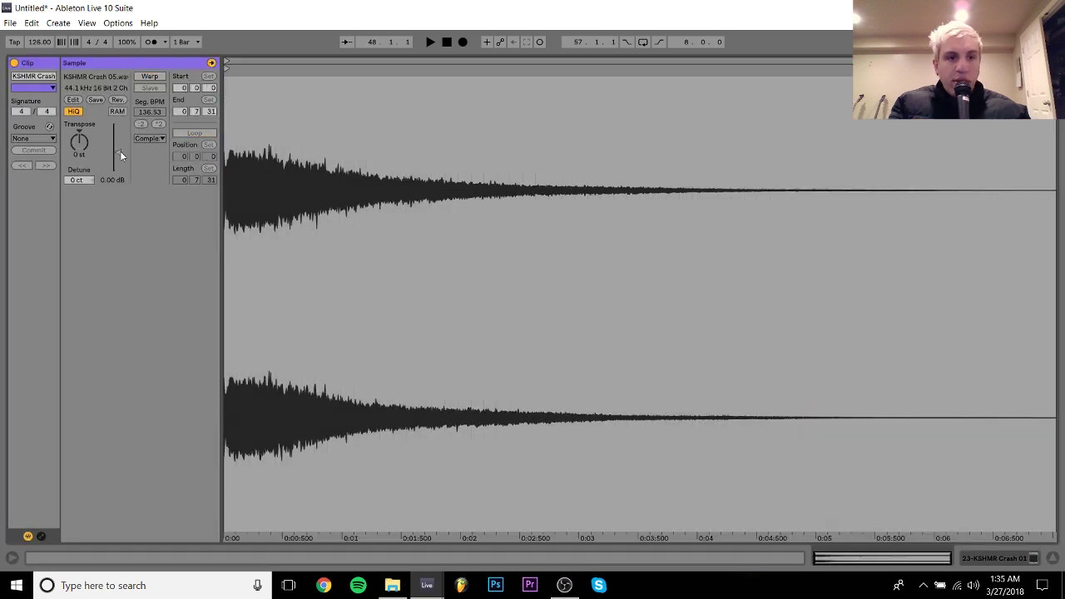
drag(120, 150, 118, 143)
key(space)
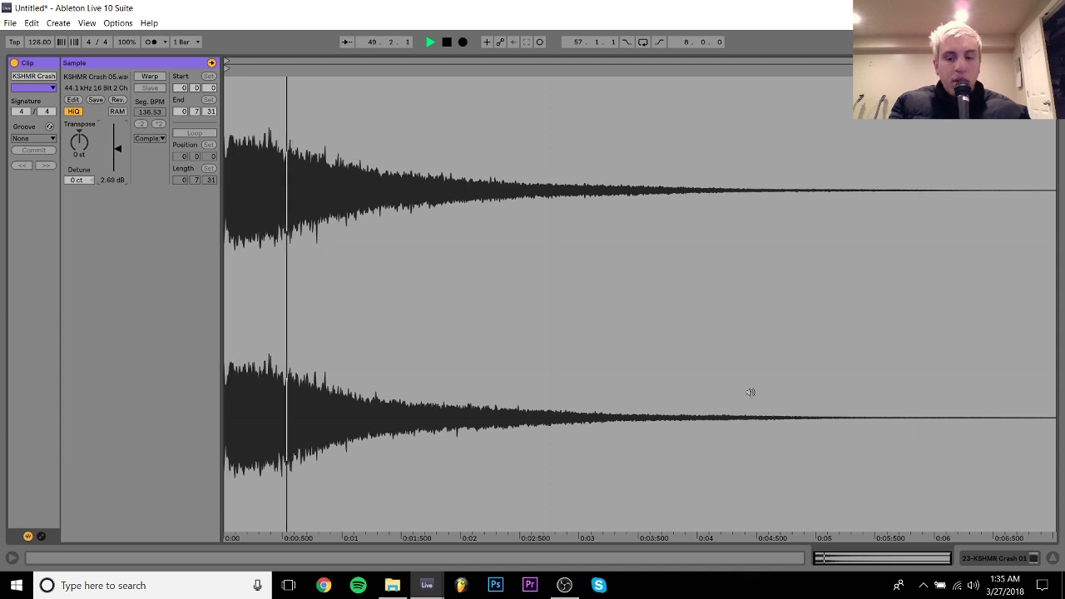
click(1007, 559)
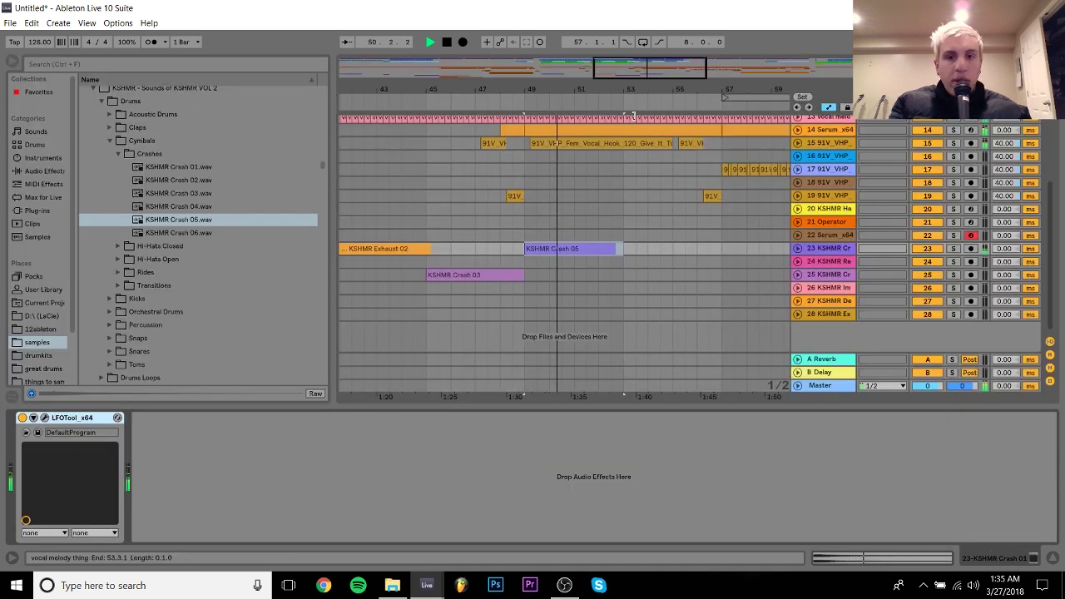
Listen through to bar 57 and select the effect clips on tracks 25 to 28 from 9.1.1 to 25.1.1 for review
drag(507, 104, 494, 86)
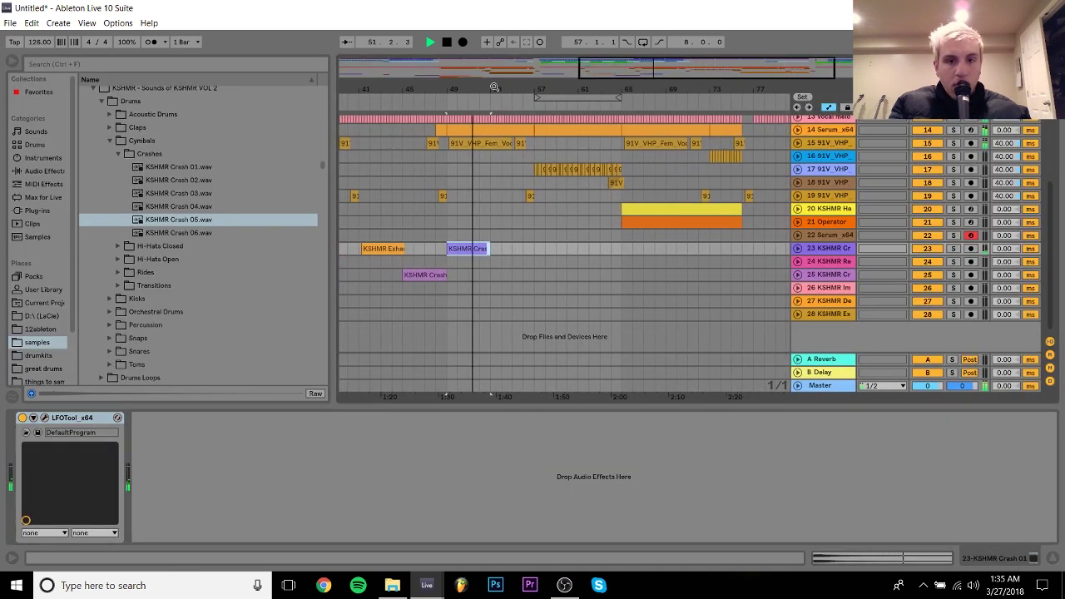
drag(423, 90, 533, 89)
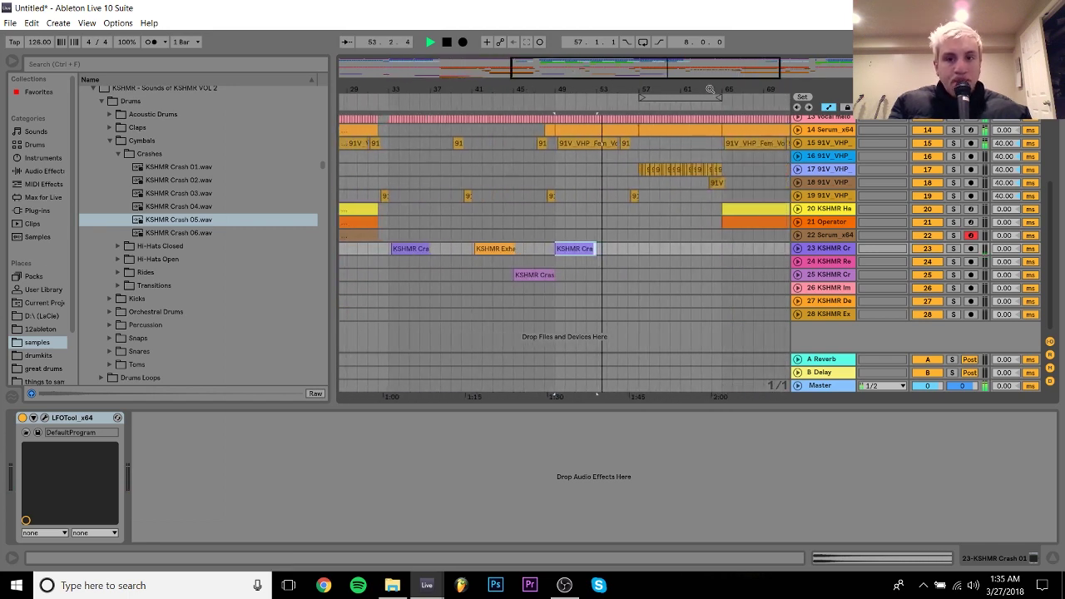
drag(721, 89, 596, 86)
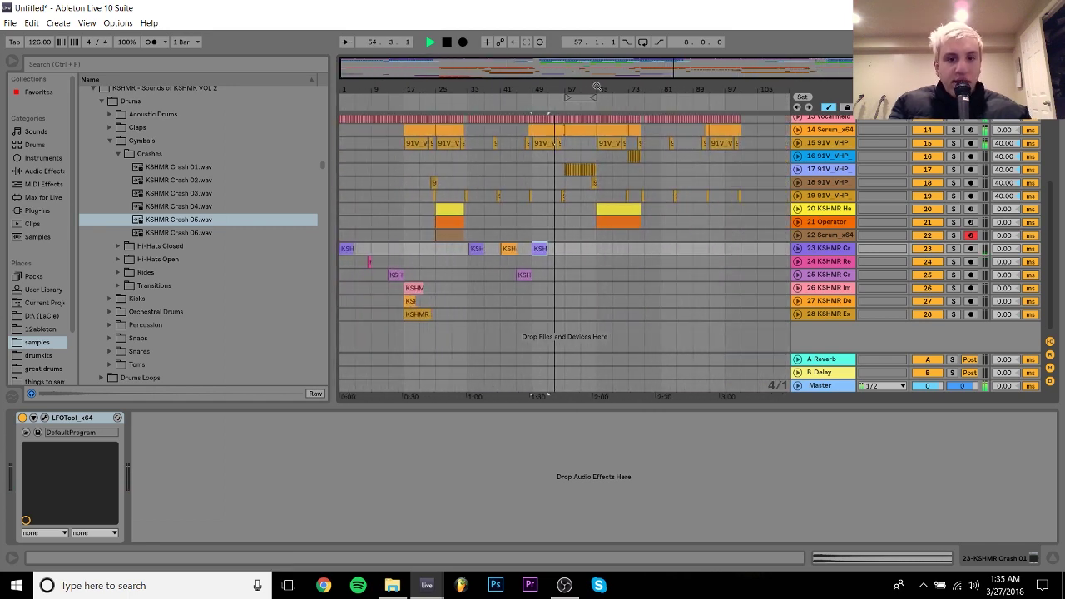
drag(373, 268, 436, 316)
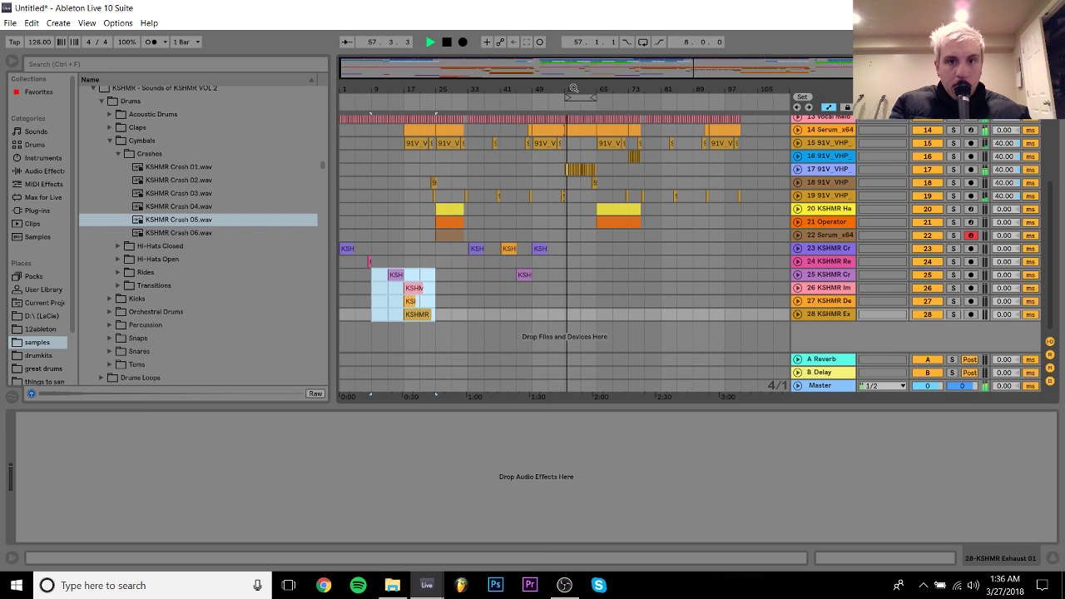
key(space)
drag(566, 88, 566, 129)
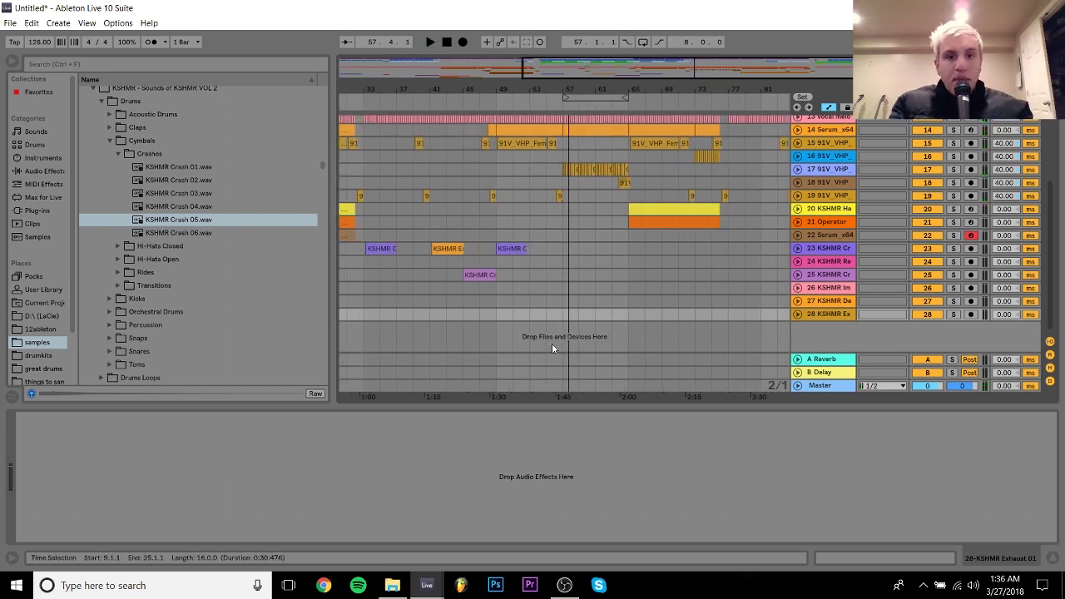
Set the insert marker at 55.1.1 on track 28 and collapse the Drums folder in the KSHMR VOL 2 pack
click(550, 313)
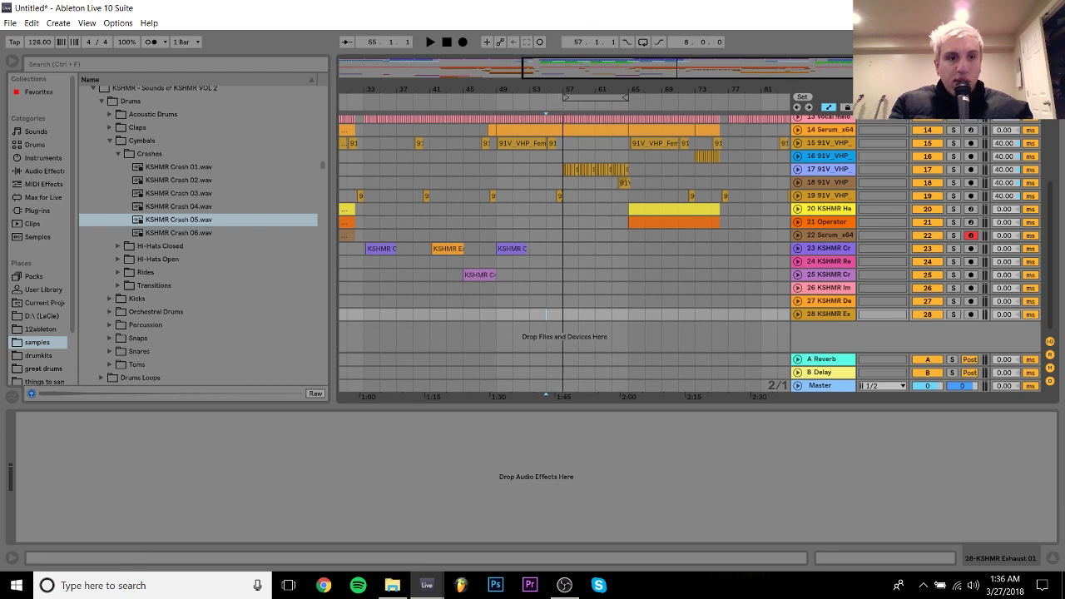
drag(564, 84, 563, 150)
drag(558, 84, 558, 122)
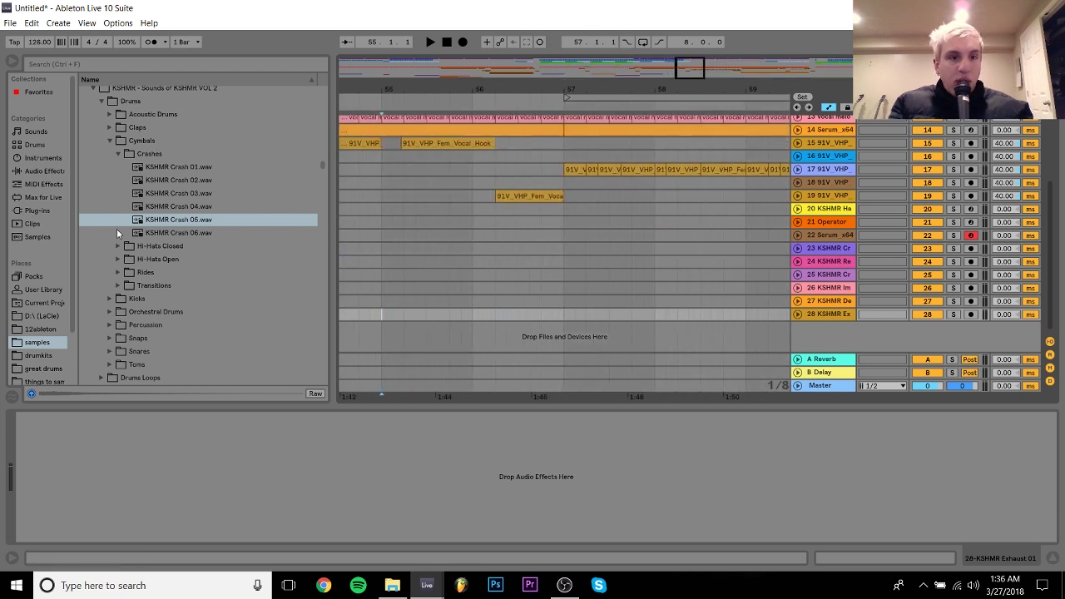
click(111, 141)
key(Left)
key(Left)
key(Down)
key(Down)
key(Down)
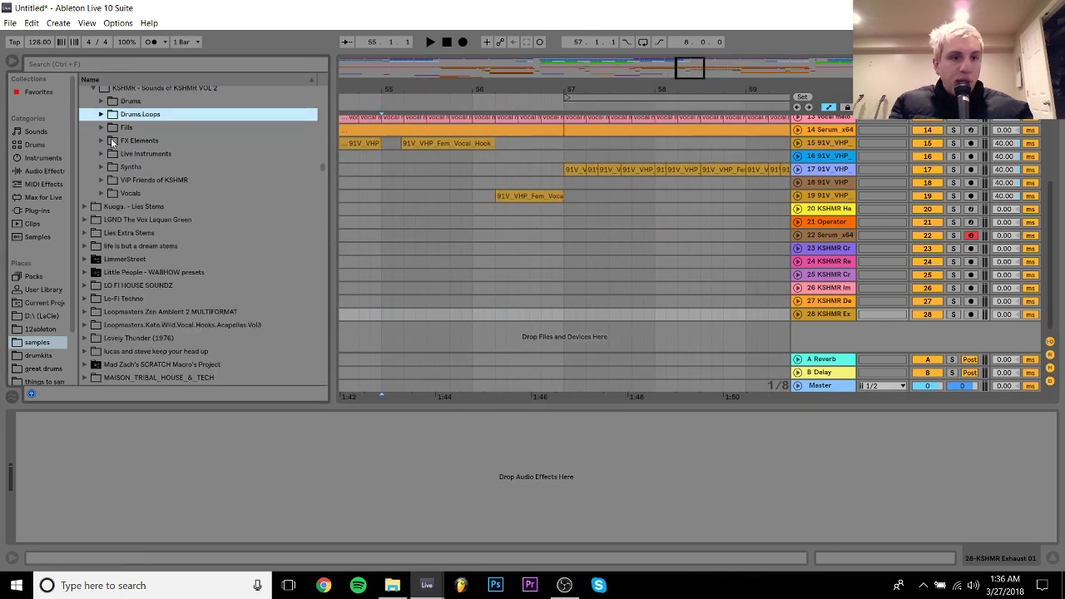
In the KSHMR FX Elements folder, collapse the Exhausts subfolder and expand the Impacts subfolder
key(Right)
key(Down)
key(Down)
key(Down)
key(Down)
key(Down)
key(Down)
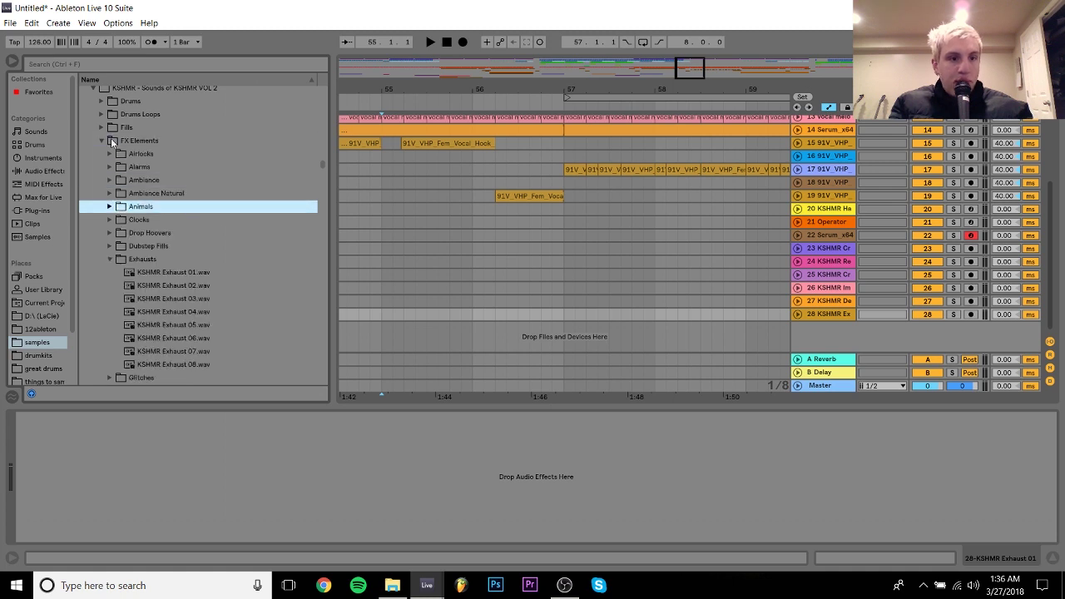
key(Down)
key(Down)
key(Down)
key(Left)
key(Down)
key(Down)
key(Right)
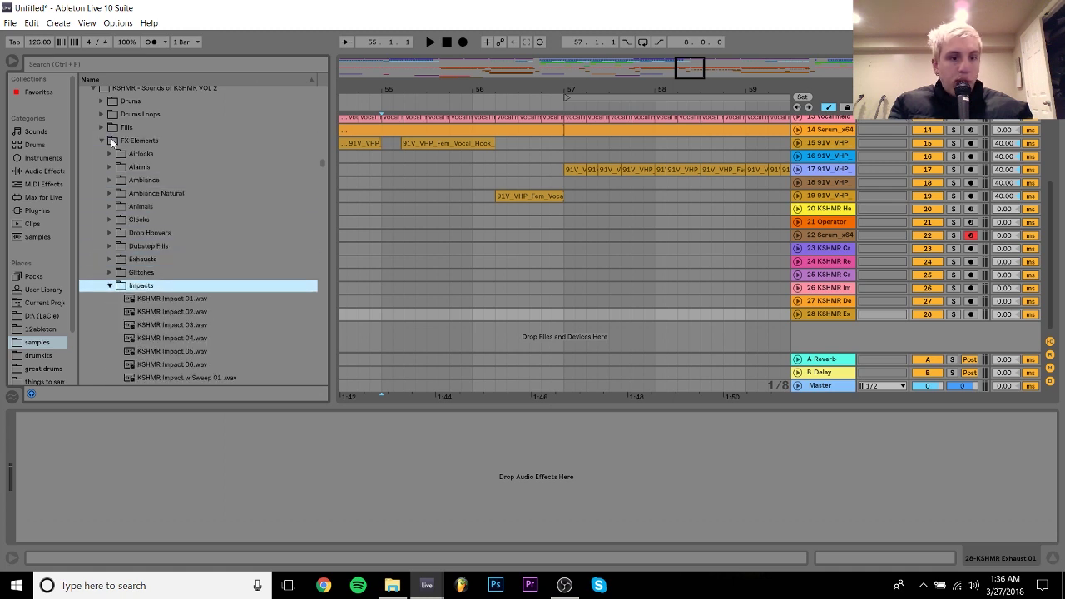
Preview the KSHMR Impact w Sweep samples 06, 05, 04 and 03
scroll(331, 297, down, 7)
click(169, 160)
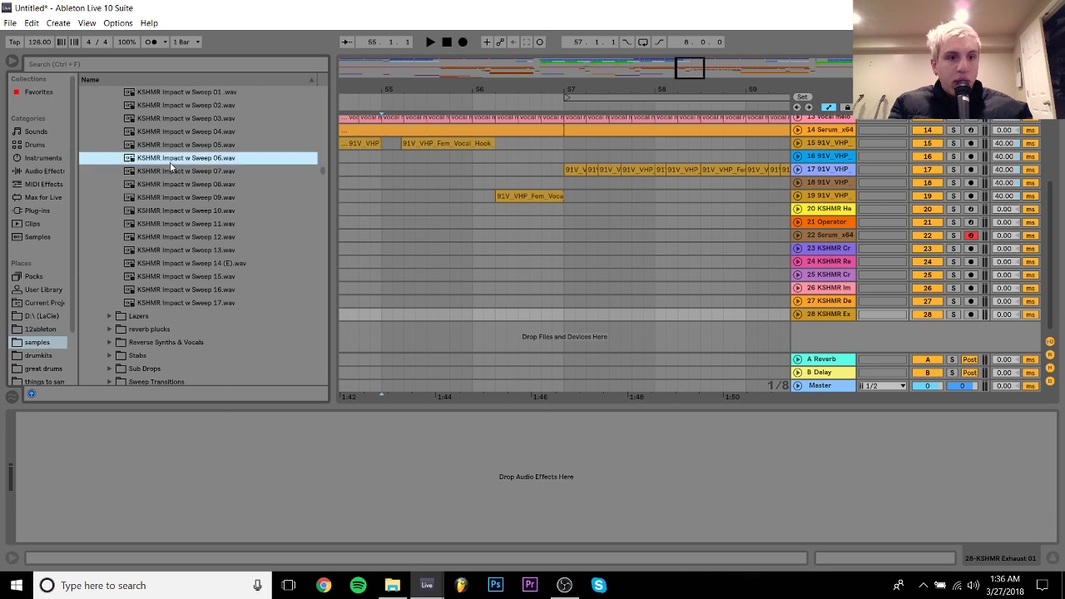
click(180, 150)
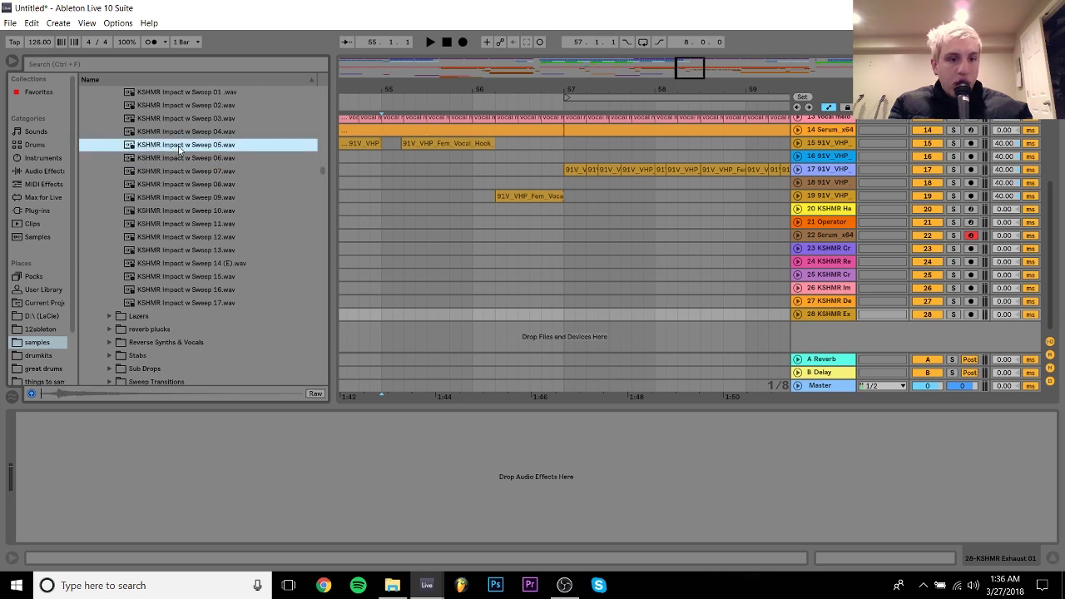
click(178, 137)
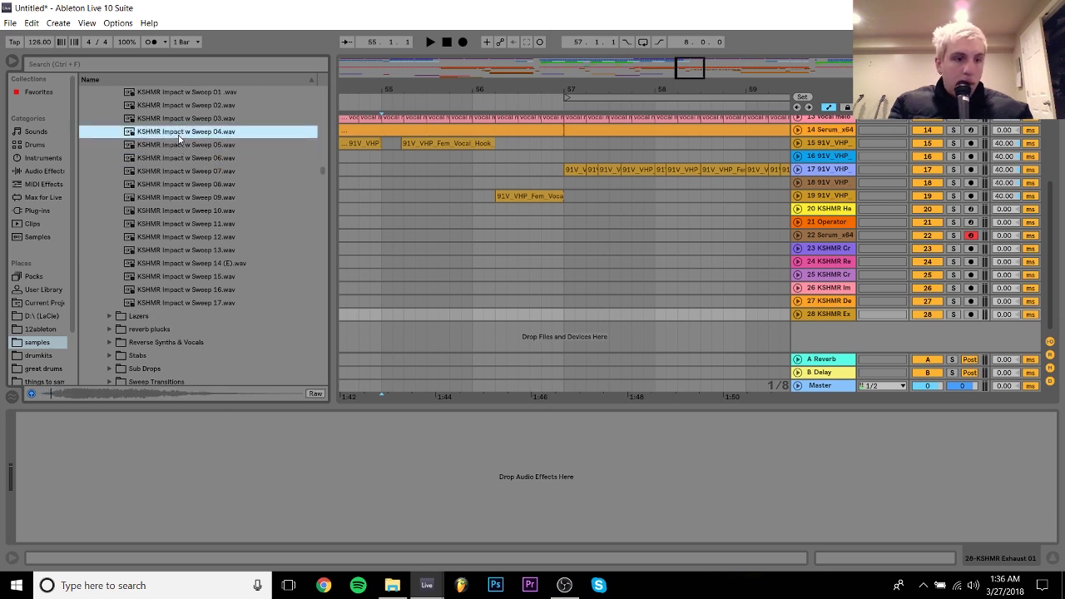
click(179, 122)
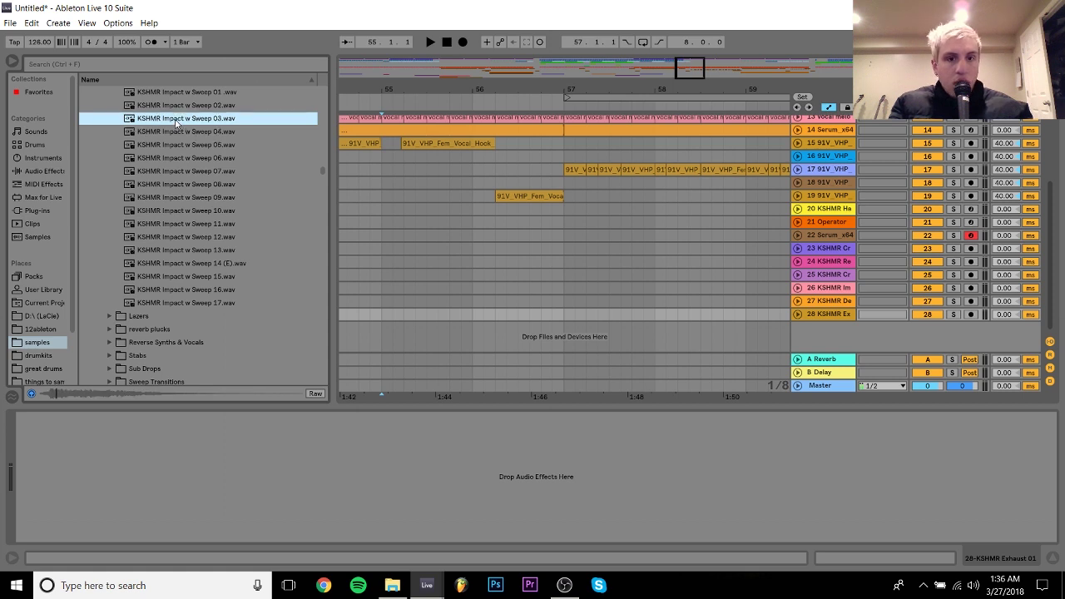
Place KSHMR Impact w Sweep 03 on a new audio track 29 just before bar 57 and turn off its warping
drag(186, 114, 551, 326)
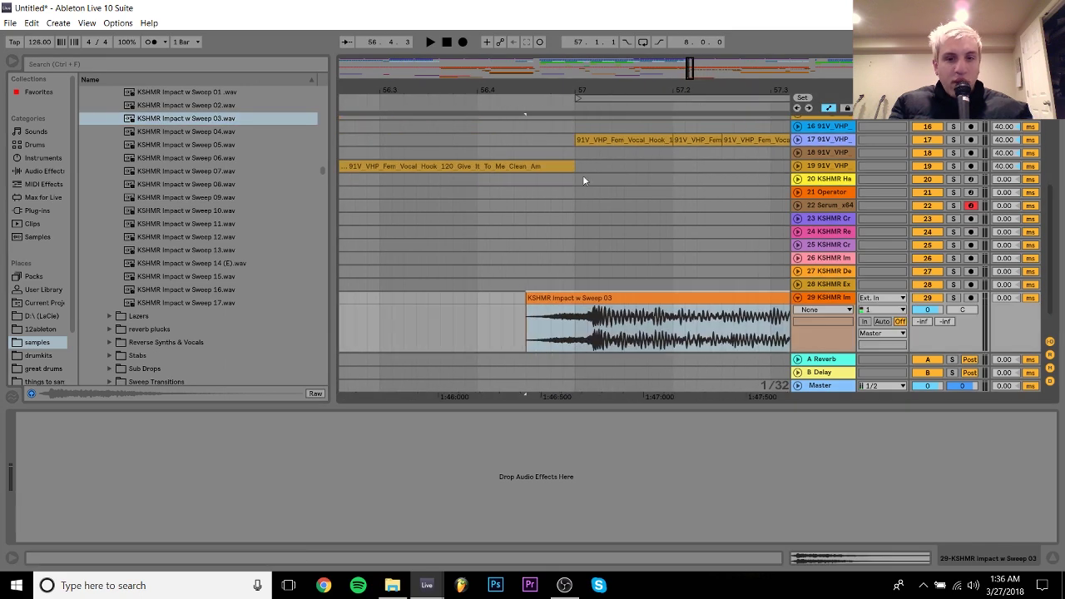
double_click(592, 302)
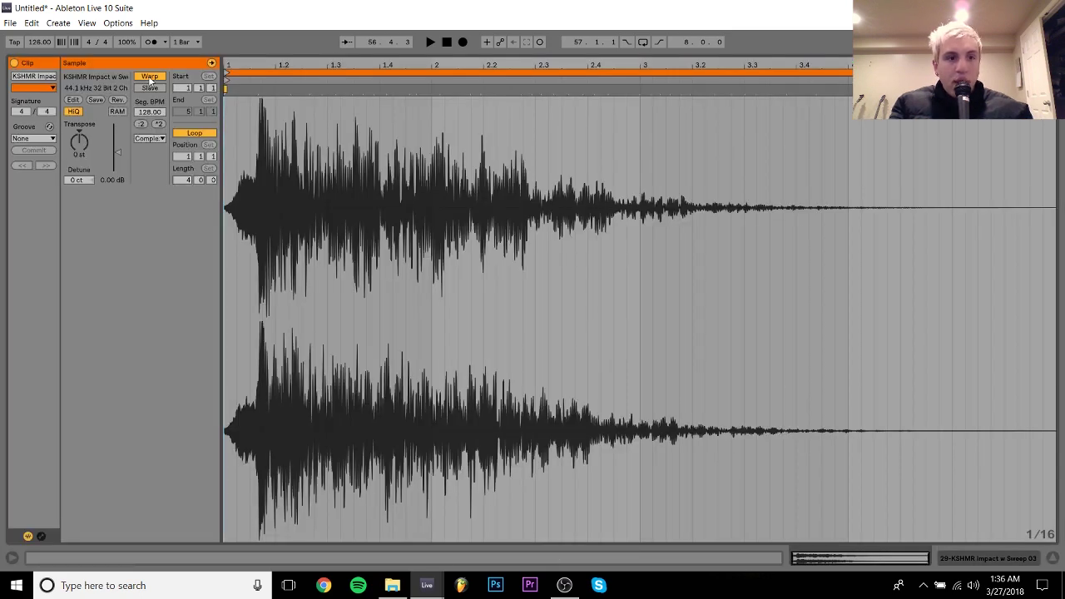
click(149, 78)
click(982, 560)
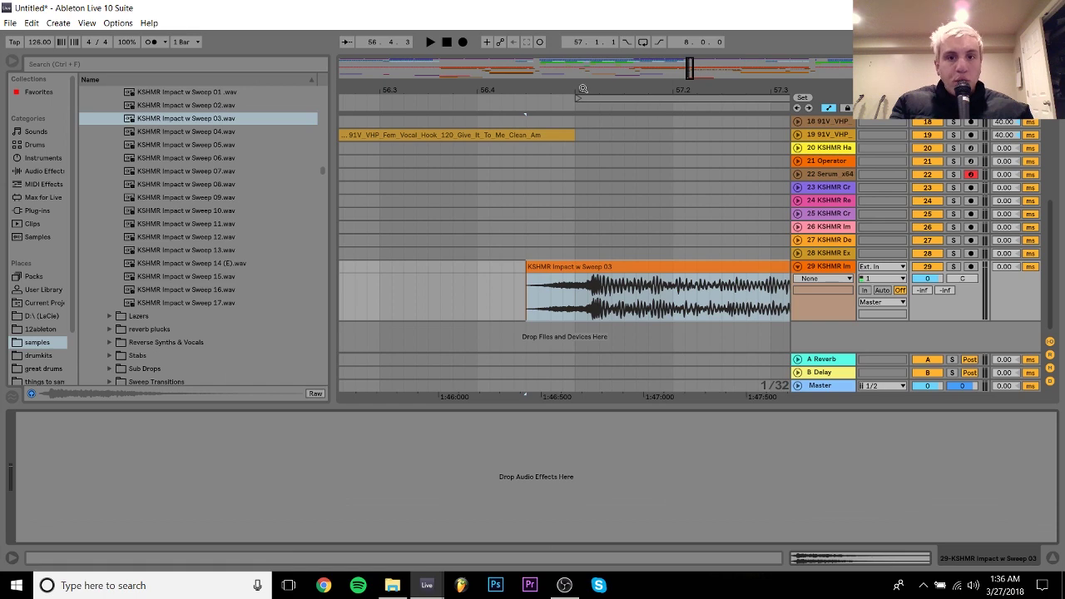
Shift the KSHMR Impact w Sweep 03 clip slightly earlier so its impact peak lines up with the start of bar 57
drag(583, 89, 578, 268)
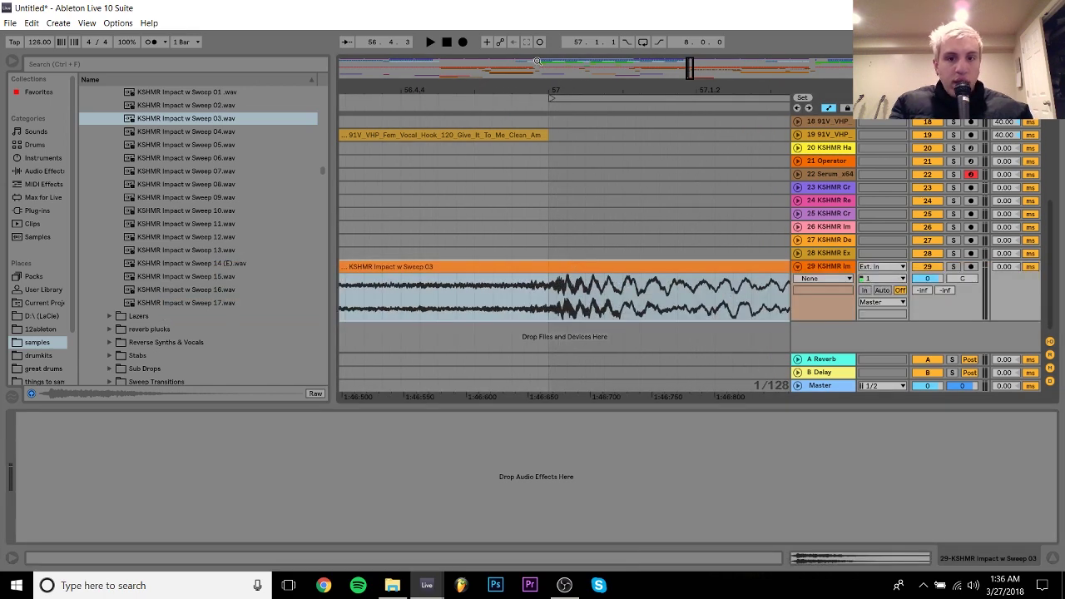
drag(547, 85, 549, 120)
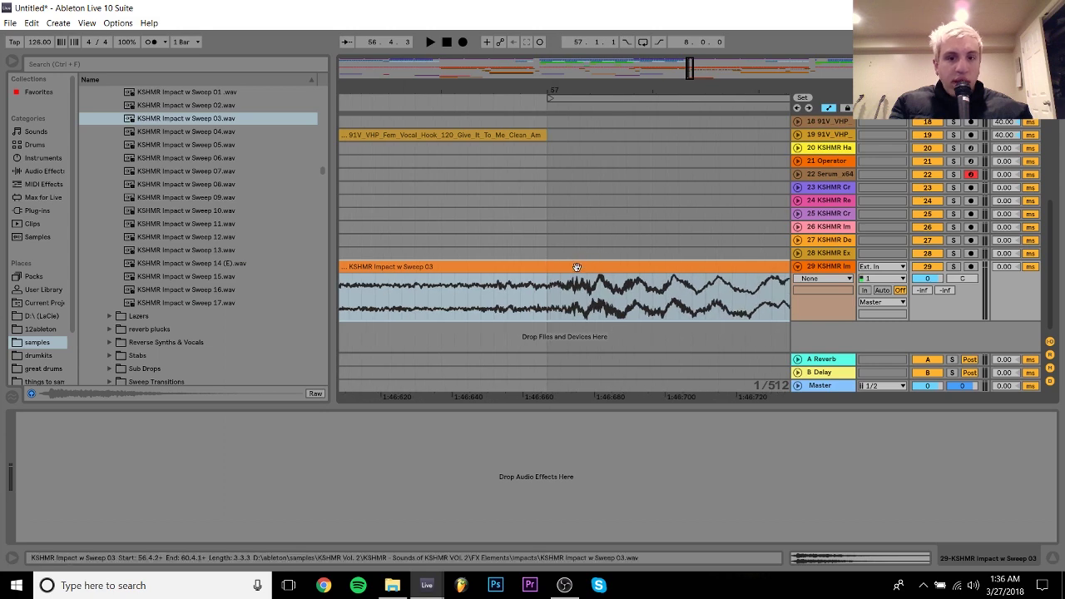
drag(577, 267, 553, 269)
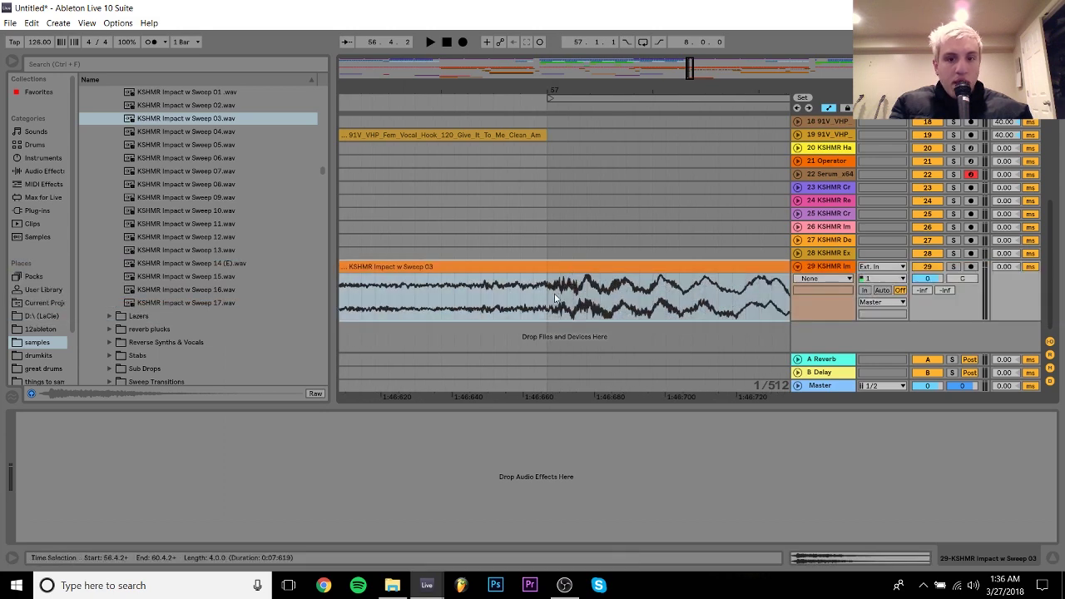
Play the transition into bar 57 and lower the volume of track 29 to -7.9 dB
click(549, 297)
key(space)
mouse_move(927, 278)
mouse_down()
mouse_move(926, 301)
mouse_move(926, 265)
mouse_up()
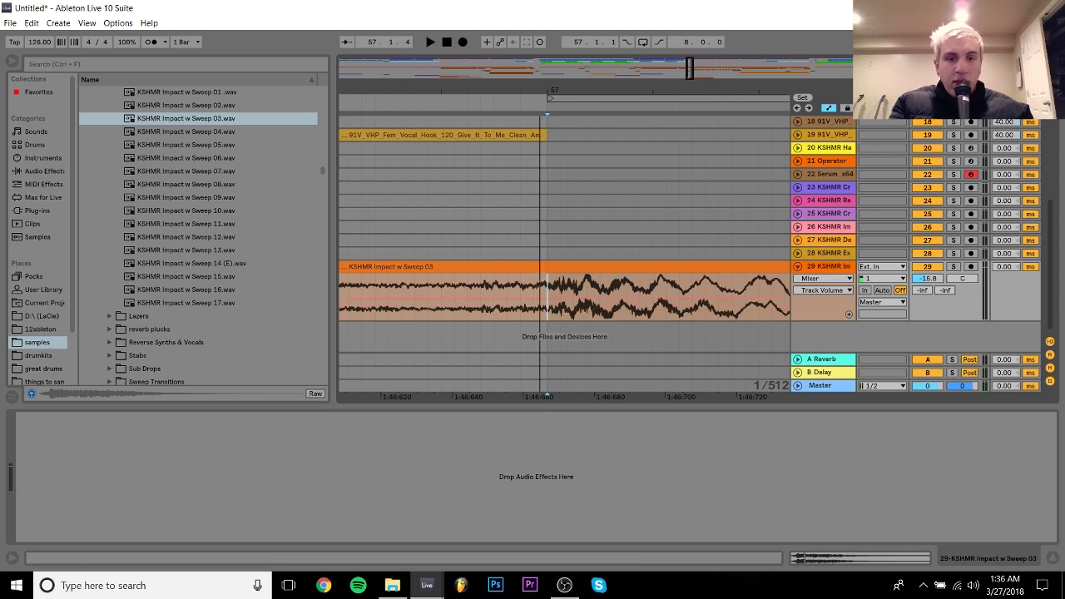
drag(540, 89, 540, 42)
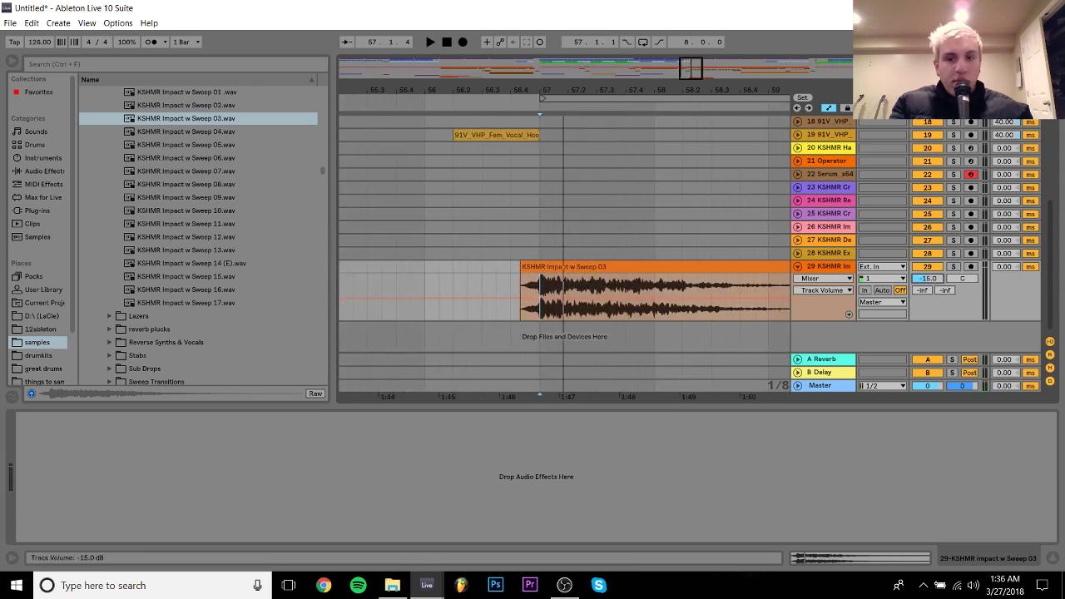
click(423, 273)
key(space)
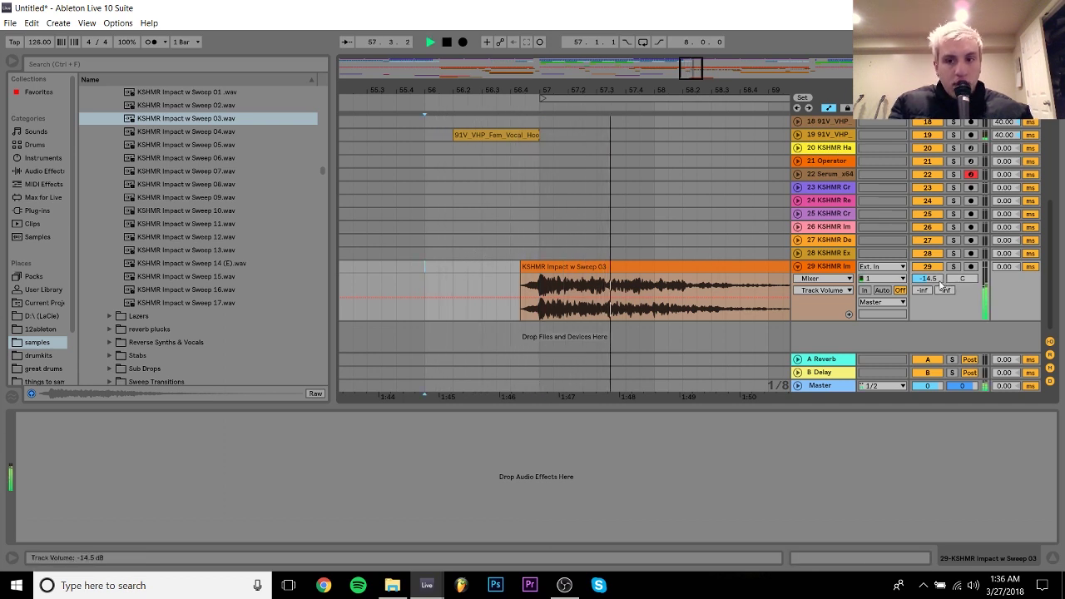
drag(927, 278, 927, 259)
Stop playback and delete the KSHMR Impact w Sweep 03 clip from track 29
click(640, 278)
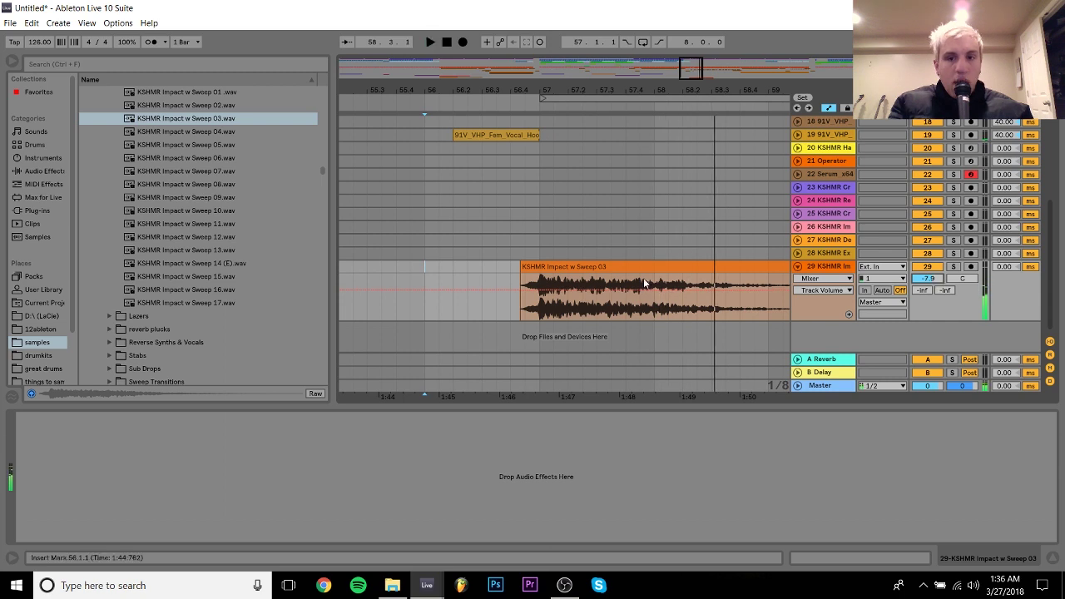
key(space)
click(624, 263)
key(Delete)
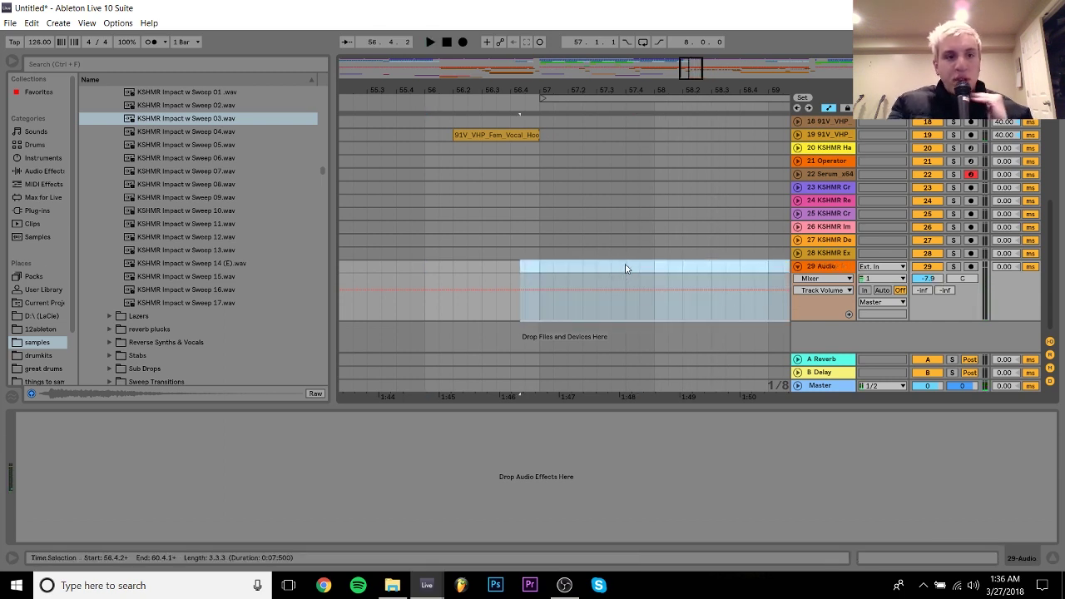
Preview the KSHMR Impact w Sweep samples 01, 13 and 16, and collapse the Impacts folder
click(207, 96)
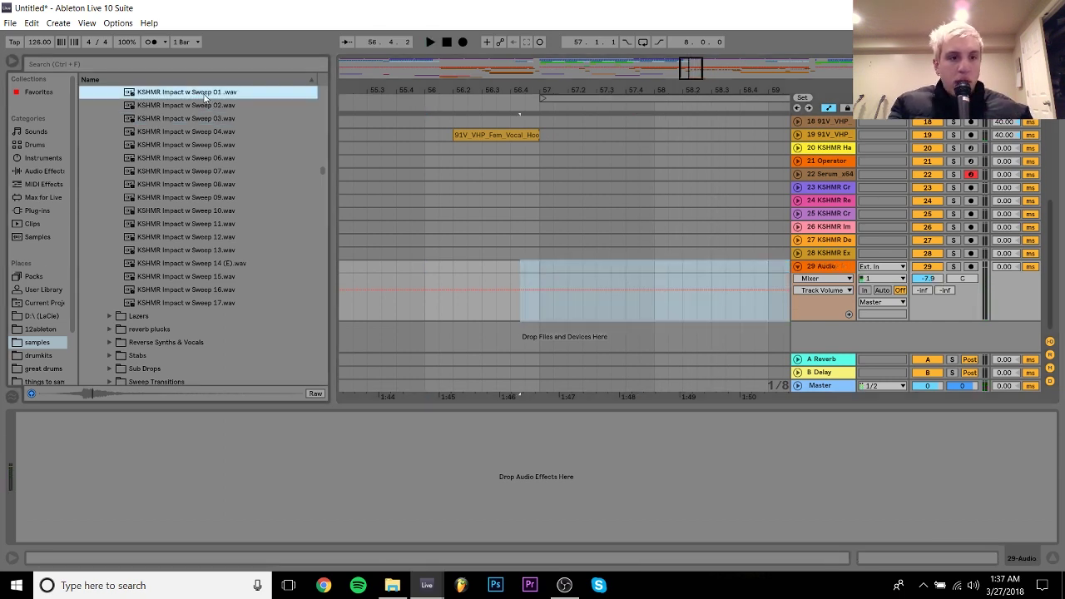
click(220, 254)
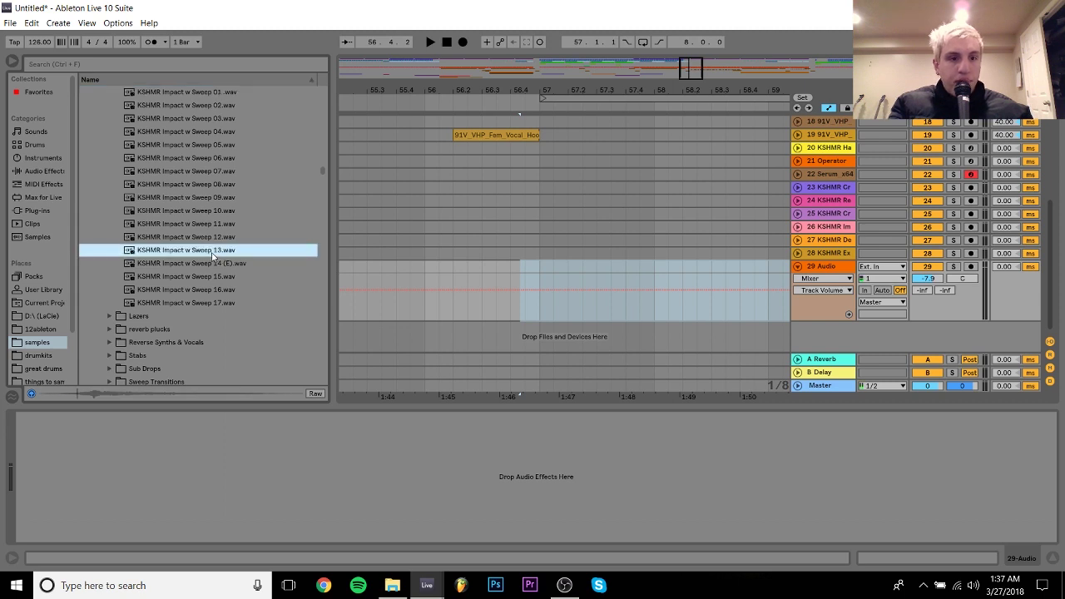
click(213, 289)
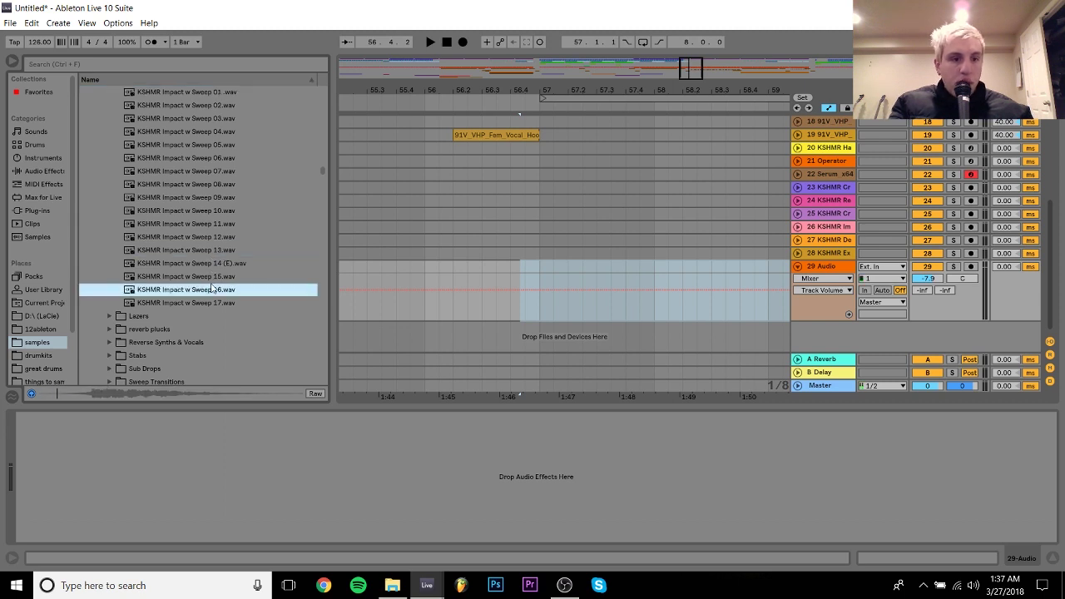
key(Down)
key(Left)
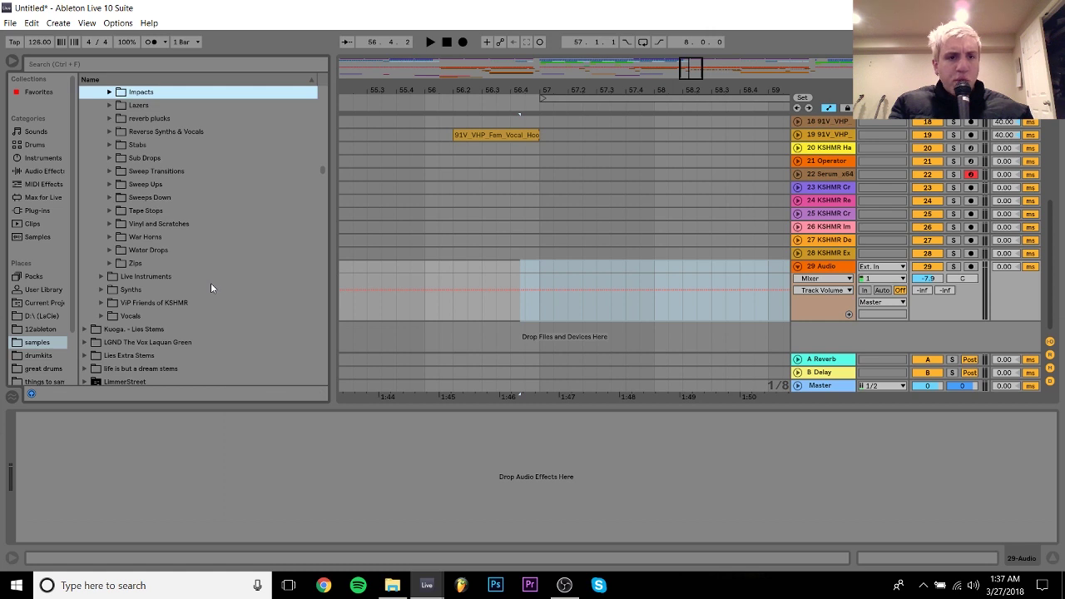
Set the insert marker at 55.1.1 on track 25, collapse FX Elements and expand the KSHMR Drums folder
drag(549, 90, 551, 35)
click(516, 212)
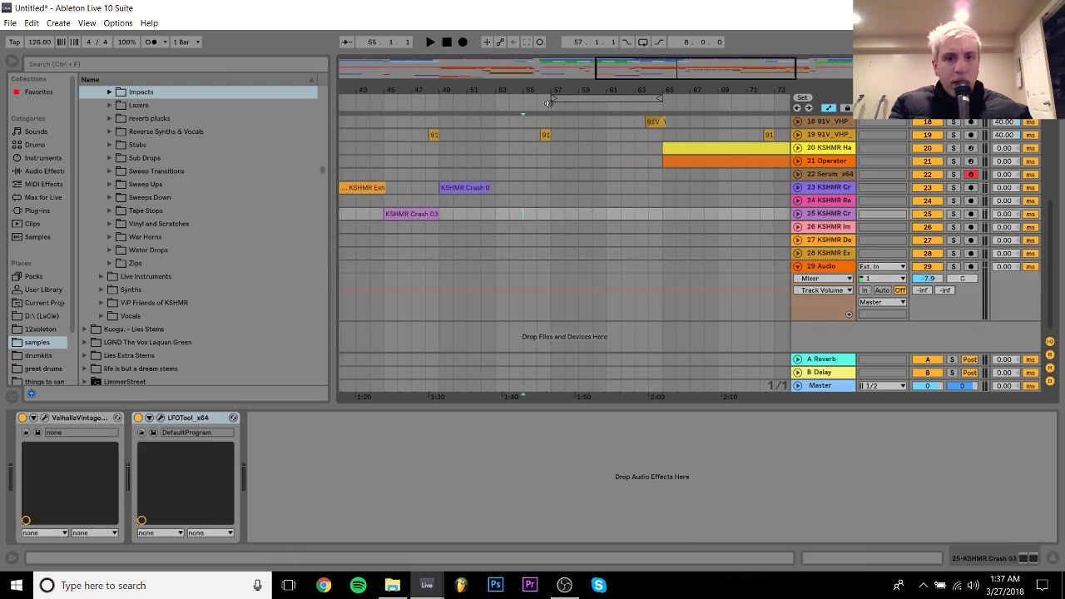
drag(541, 80, 539, 86)
click(117, 211)
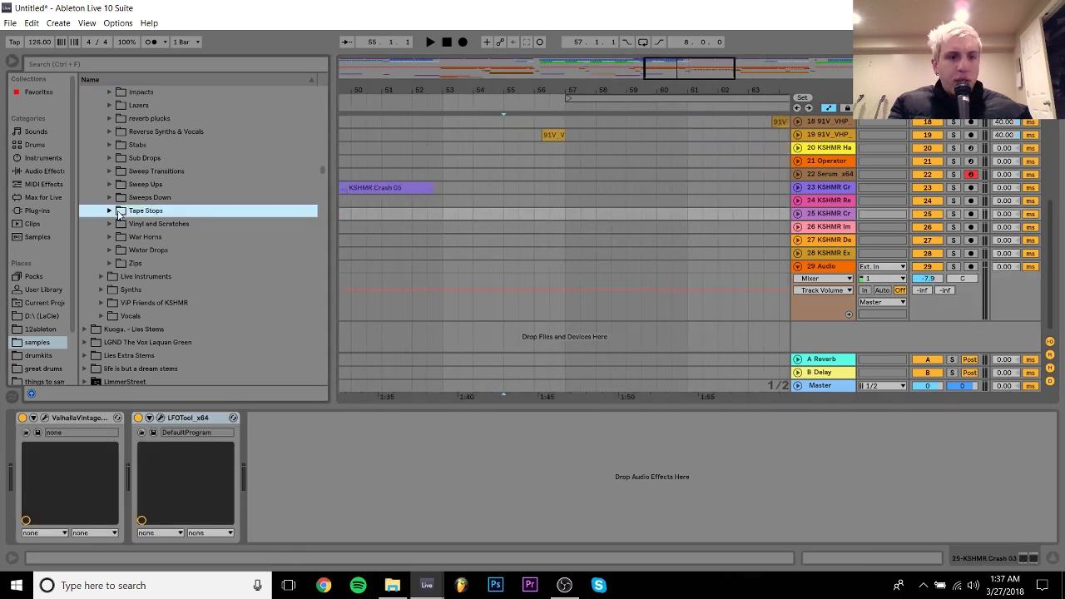
key(Left)
key(Left)
key(Up)
key(Up)
key(Up)
key(Right)
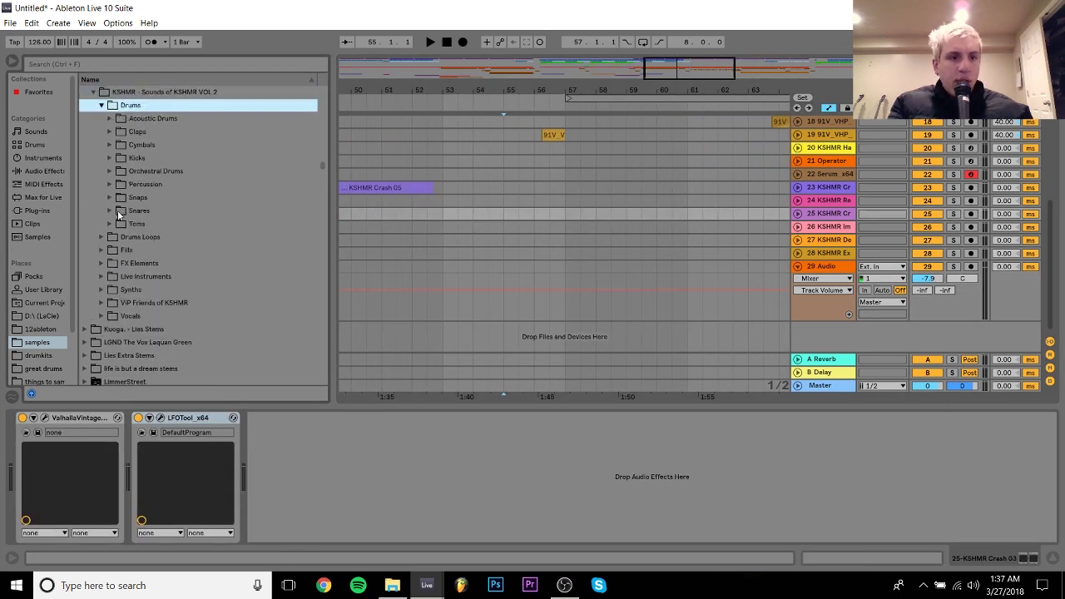
Expand the Crashes folder under Cymbals, browse the KSHMR Crash samples and preview KSHMR Crash 04
key(Down)
key(Down)
key(Down)
key(Right)
key(Down)
key(Right)
key(Down)
key(Down)
key(Down)
key(Down)
key(Down)
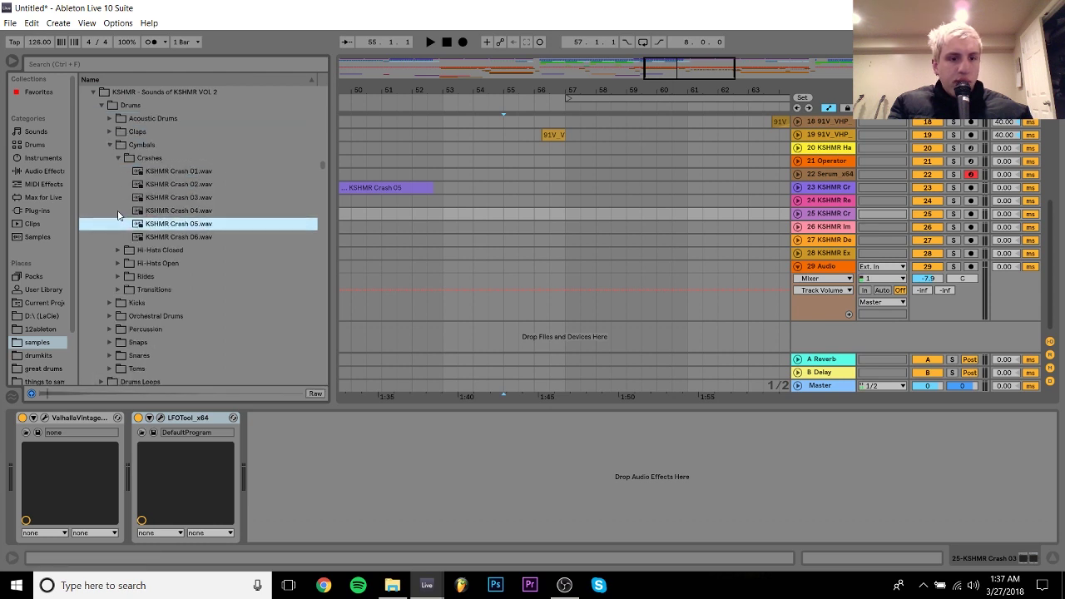
key(Down)
click(178, 210)
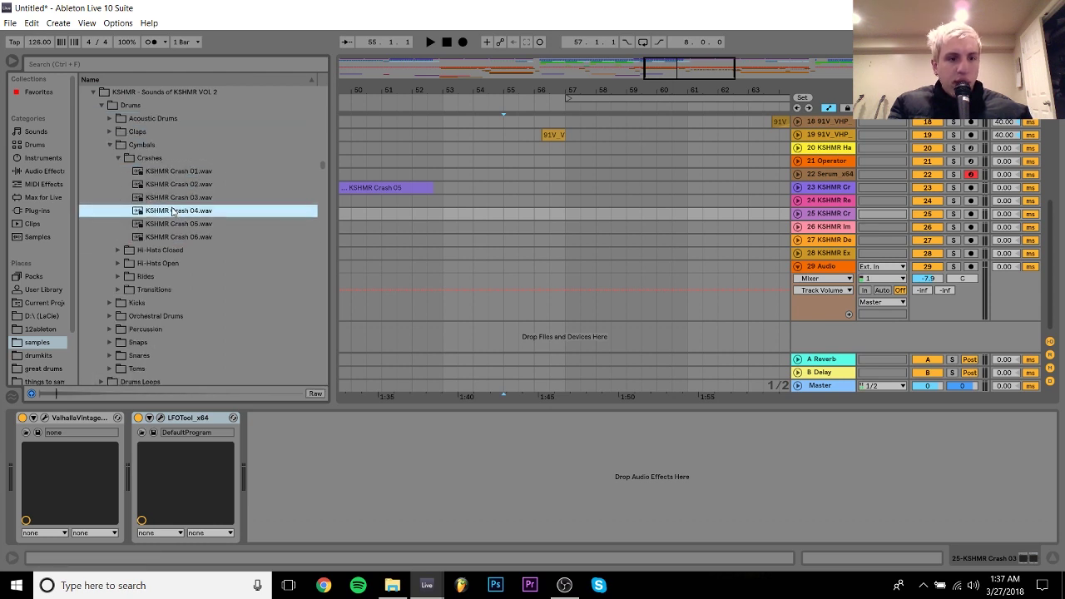
Place KSHMR Crash 04 on track 25 from 53.1.1 to 57.1.1 and reverse the clip
drag(173, 211, 445, 216)
double_click(462, 216)
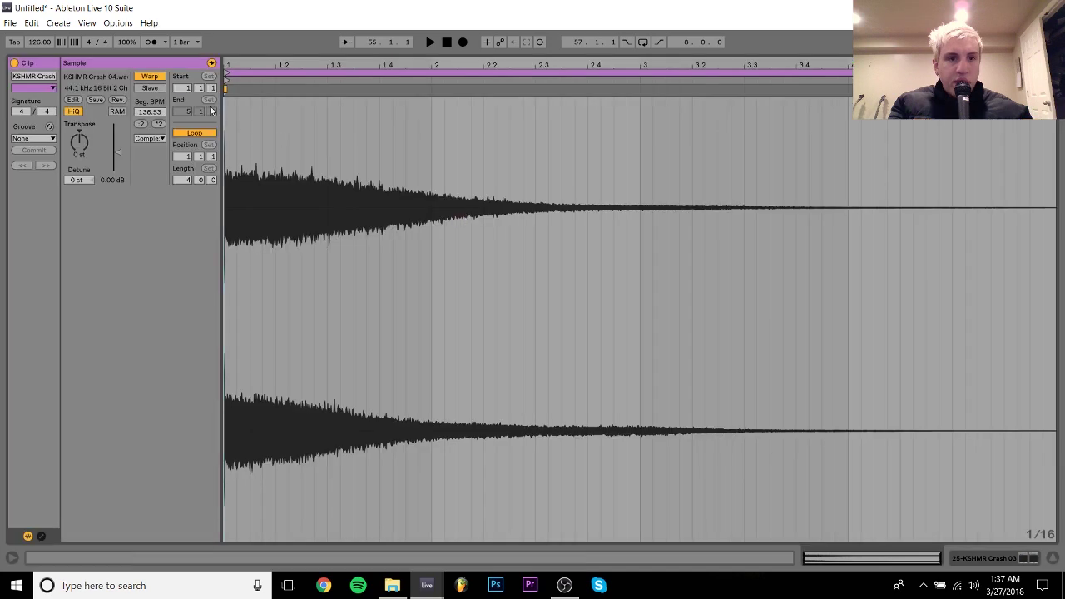
click(119, 99)
Listen to the reversed KSHMR Crash 04 leading into bar 57, stop playback and fold track 29
key(space)
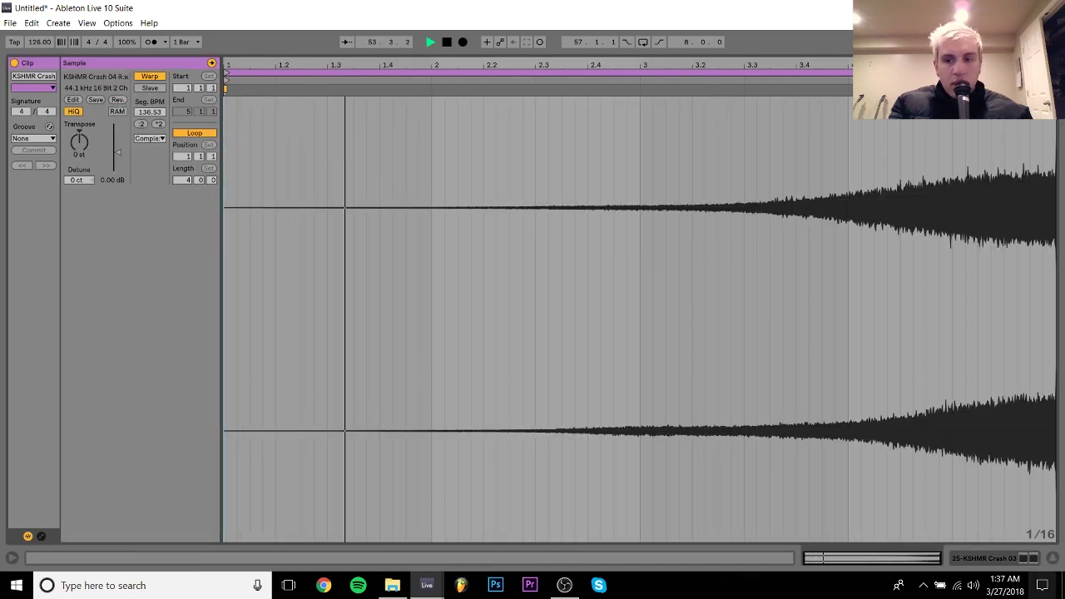
click(1000, 564)
drag(567, 89, 565, 26)
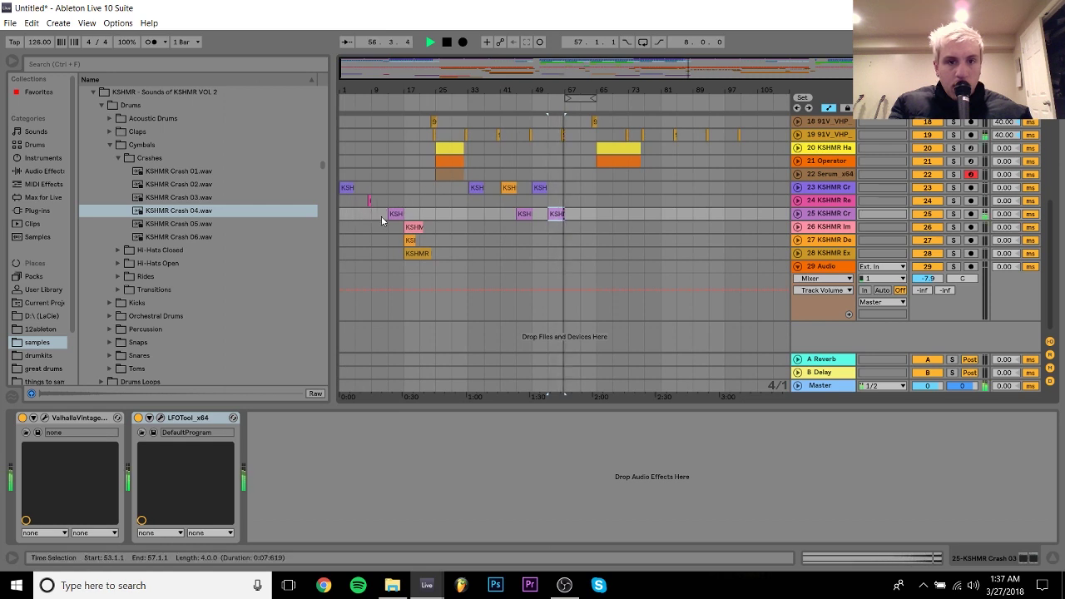
drag(565, 90, 566, 133)
key(space)
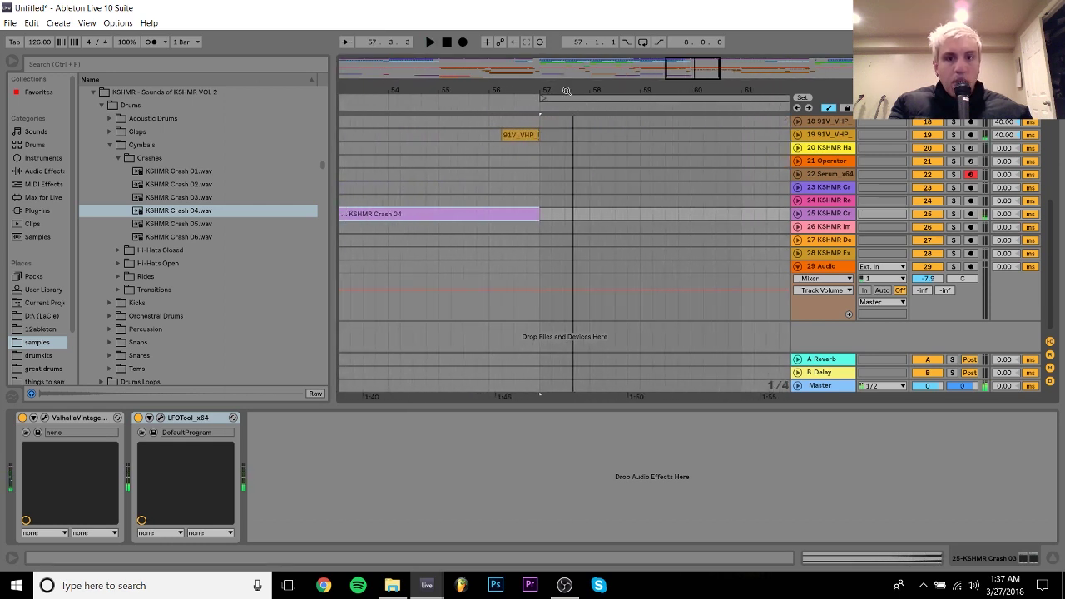
click(797, 267)
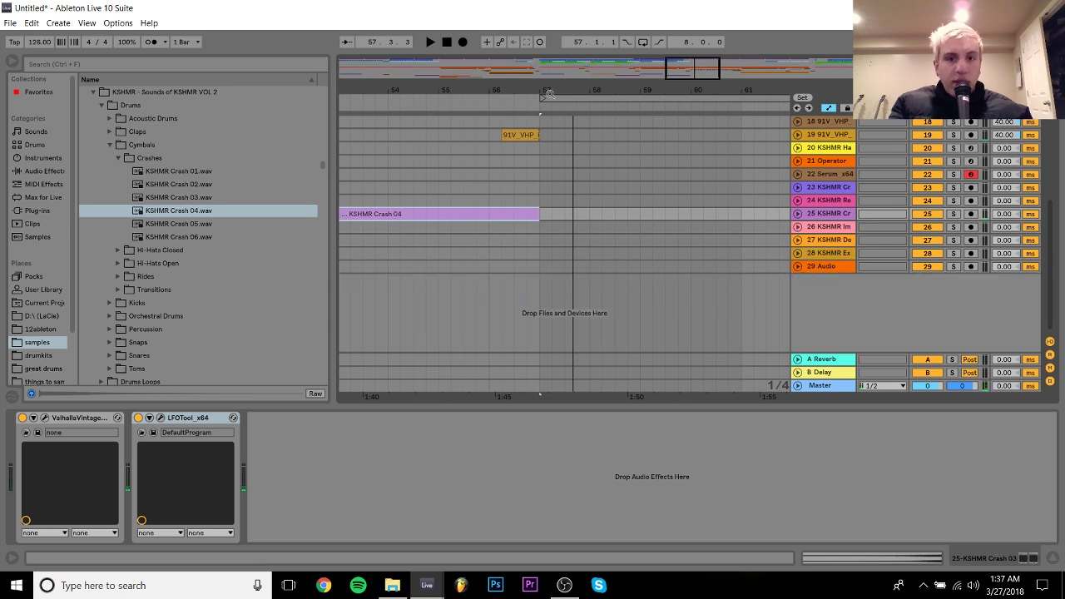
mouse_move(557, 89)
mouse_down()
mouse_move(565, 42)
mouse_move(553, 90)
mouse_up()
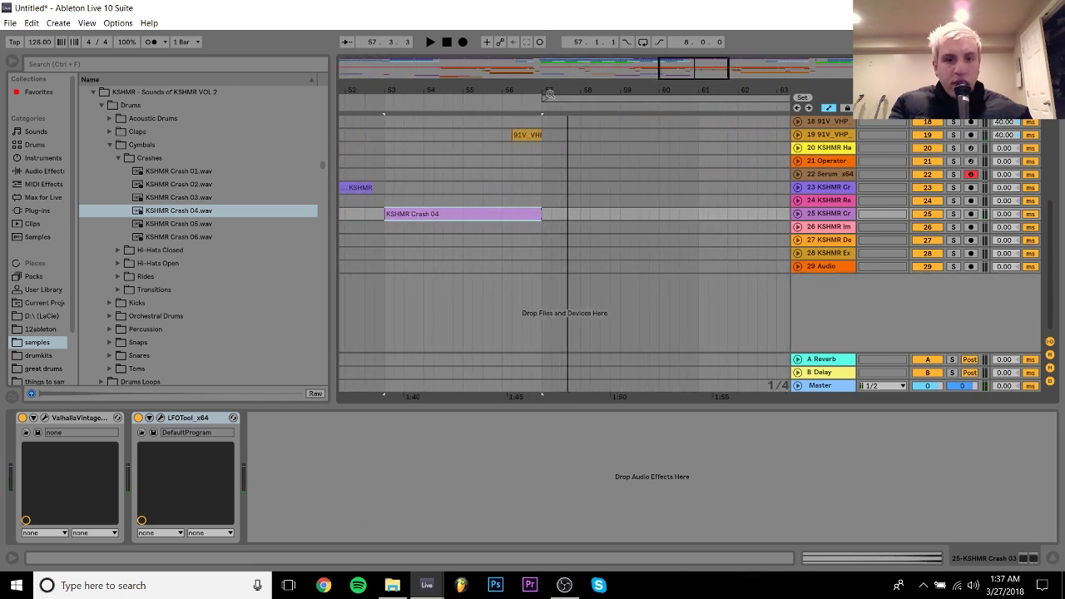
Set the insert marker at 57.1.1 on track 29, collapse the Drums folder, expand FX Elements and its Impacts folder, and preview the KSHMR Impact samples
click(545, 266)
click(111, 144)
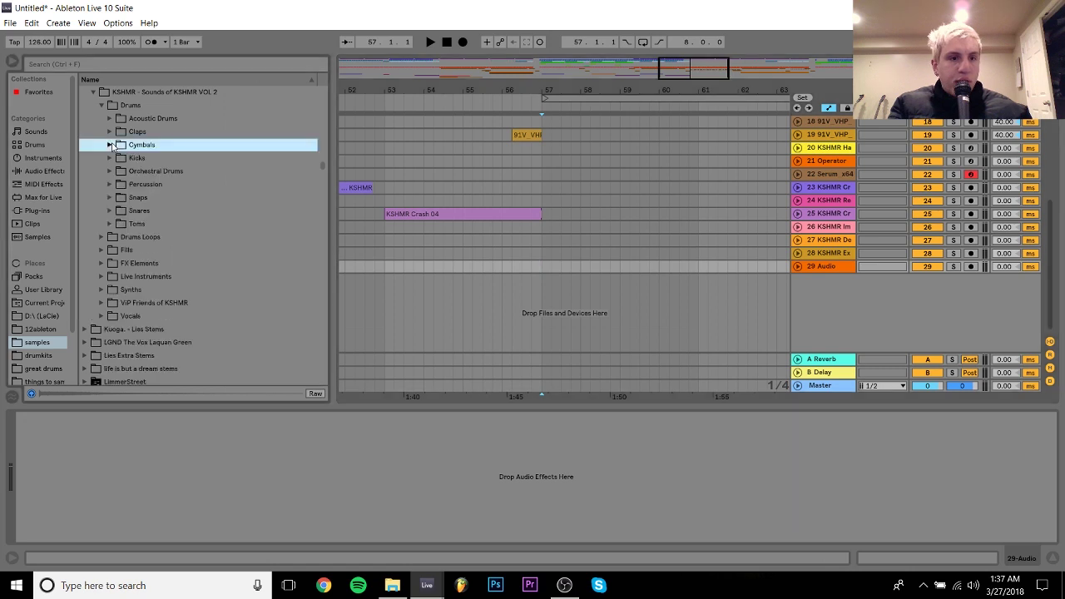
key(Left)
key(Left)
key(Down)
key(Down)
key(Down)
key(Right)
key(Down)
key(Down)
key(Down)
key(Down)
key(Down)
key(Down)
key(Down)
key(Down)
key(Down)
key(Down)
key(Down)
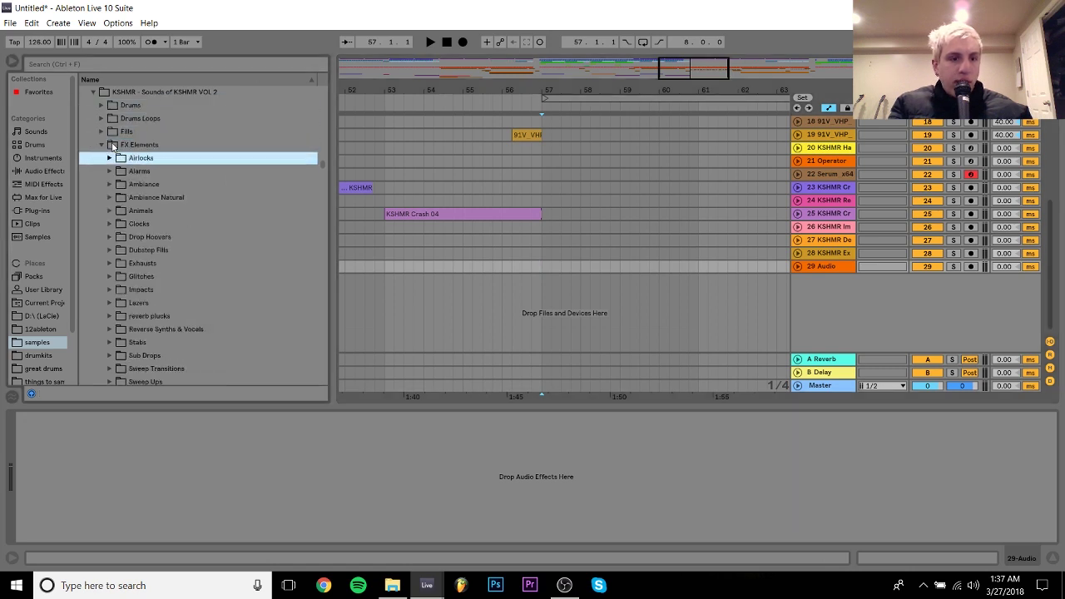
key(Right)
key(Down)
key(Down)
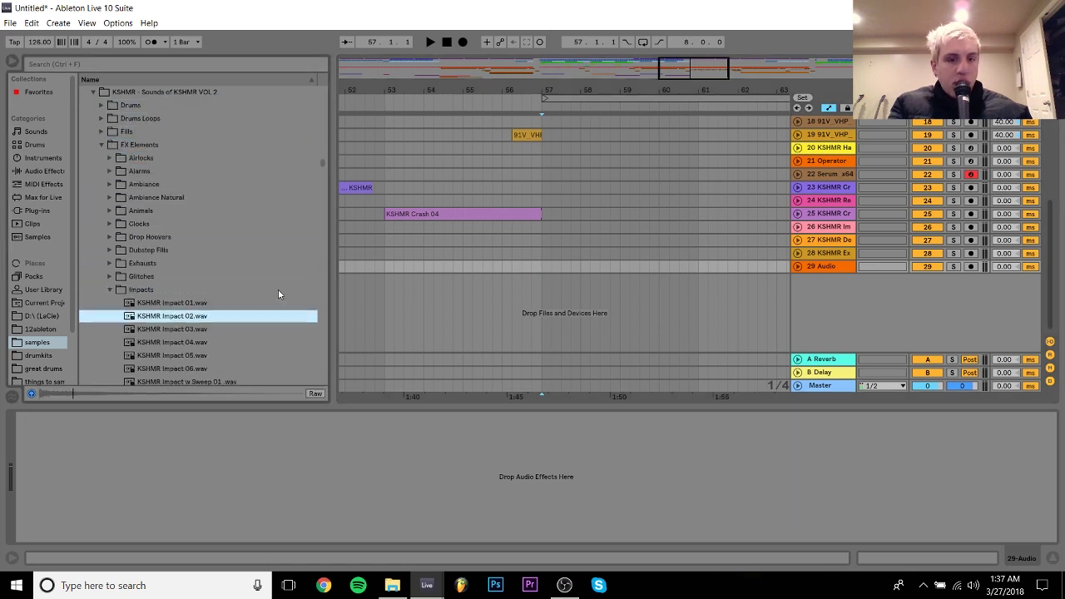
Place KSHMR Impact 01 on track 29 at 57.1.1 and turn off warping for the clip
drag(191, 305, 531, 268)
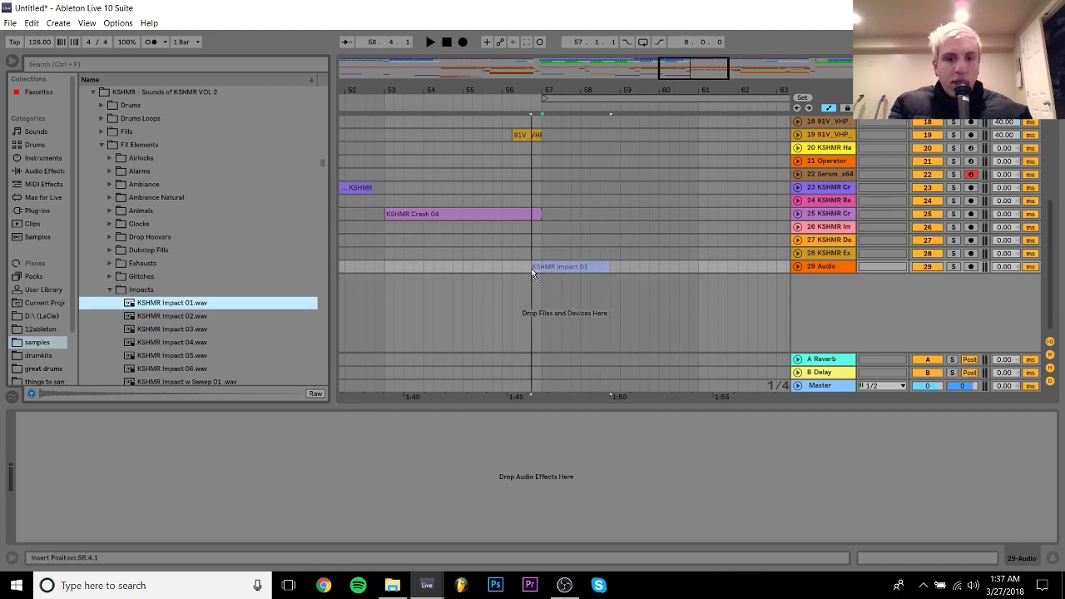
double_click(557, 264)
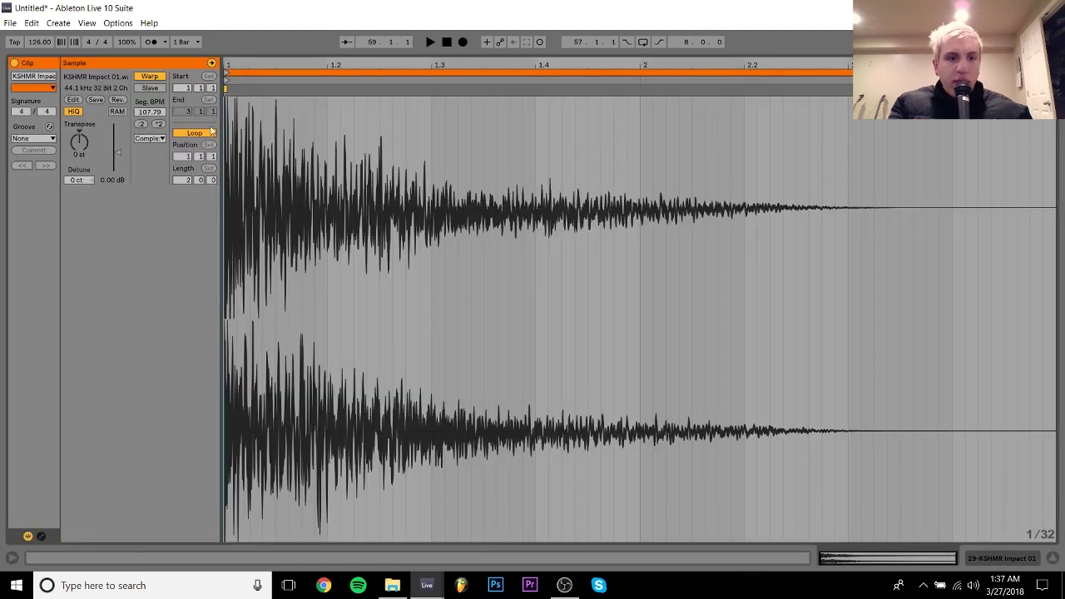
click(158, 78)
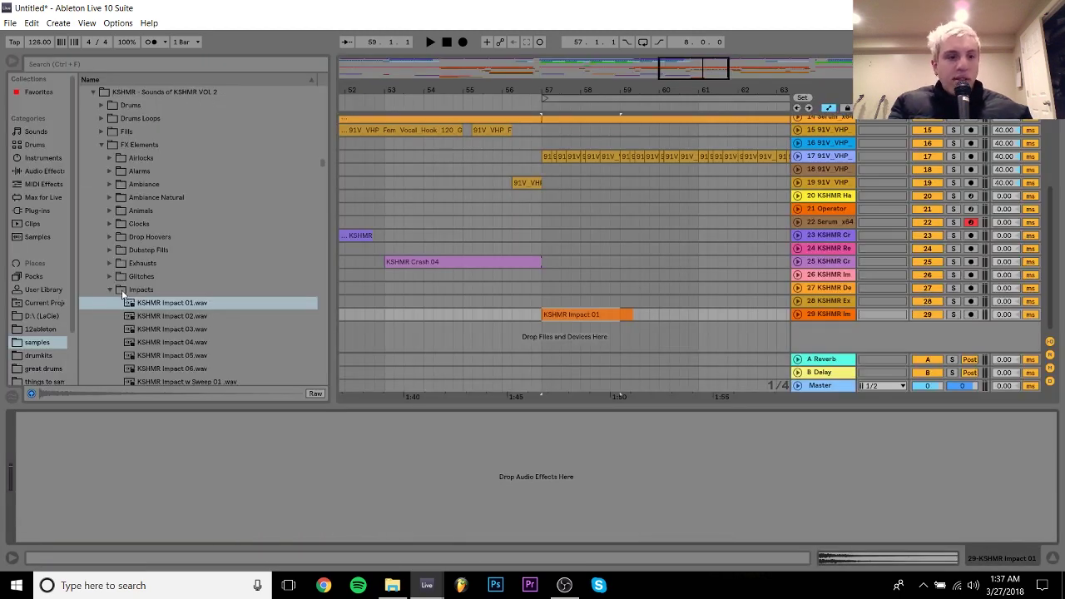
Collapse the Impacts folder, expand Sub Drops within FX Elements and preview KSHMR Sub Drop 01 - Long (C)
click(115, 289)
key(Left)
key(Down)
key(Down)
key(Down)
key(Down)
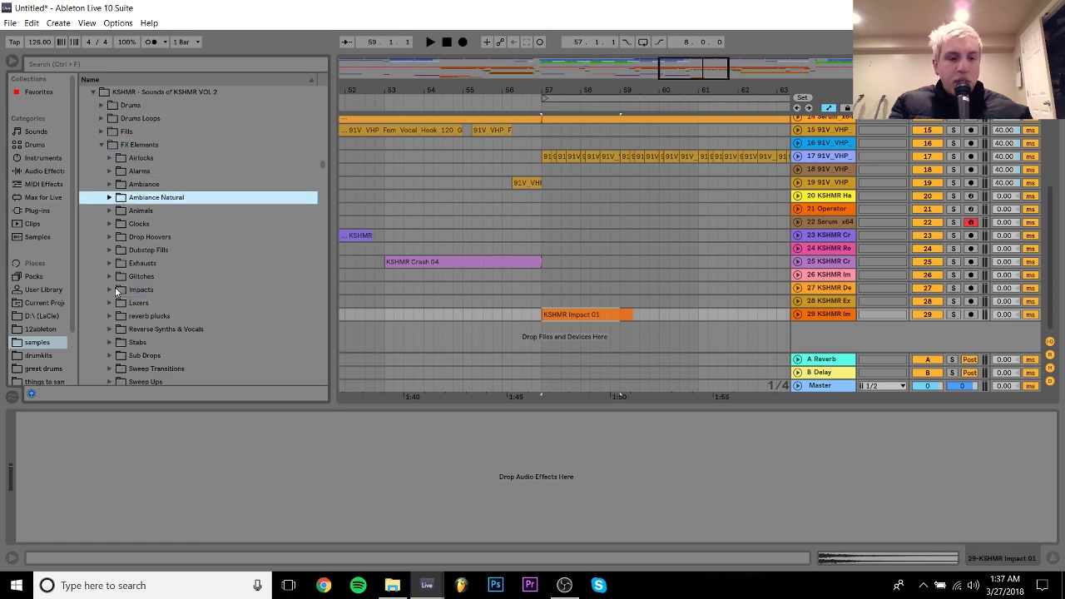
key(Down)
key(Down)
key(Down)
key(Down)
key(Down)
key(Down)
key(Down)
key(Down)
key(Down)
key(Down)
key(Down)
key(Down)
key(Down)
key(Up)
key(Right)
key(Down)
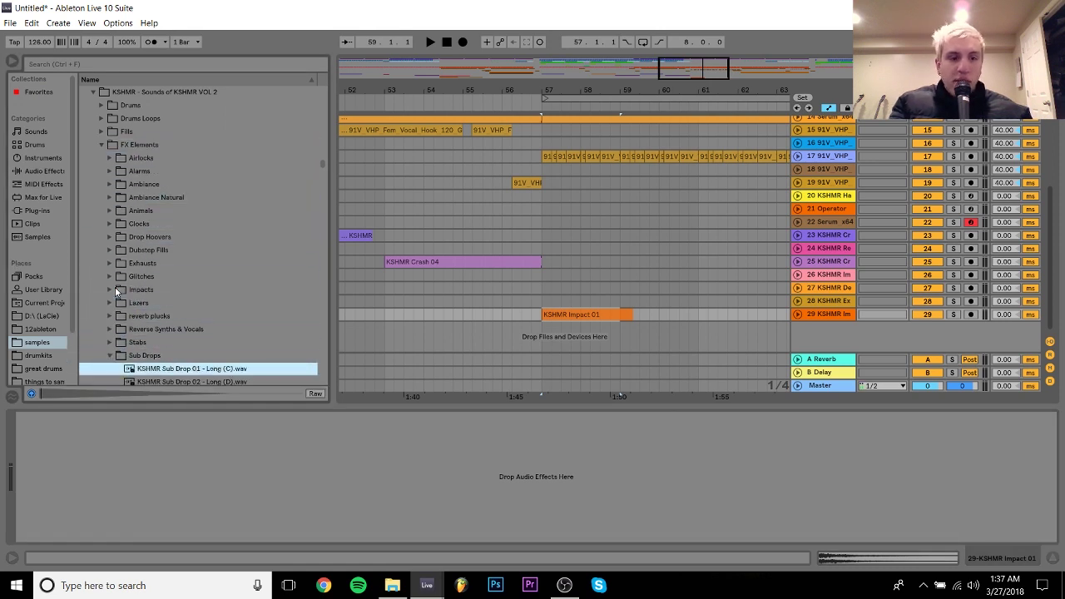
Place KSHMR Sub Drop 01 - Long (C) on a new track at 57.1.1 and turn off warping for the clip
drag(187, 370, 572, 329)
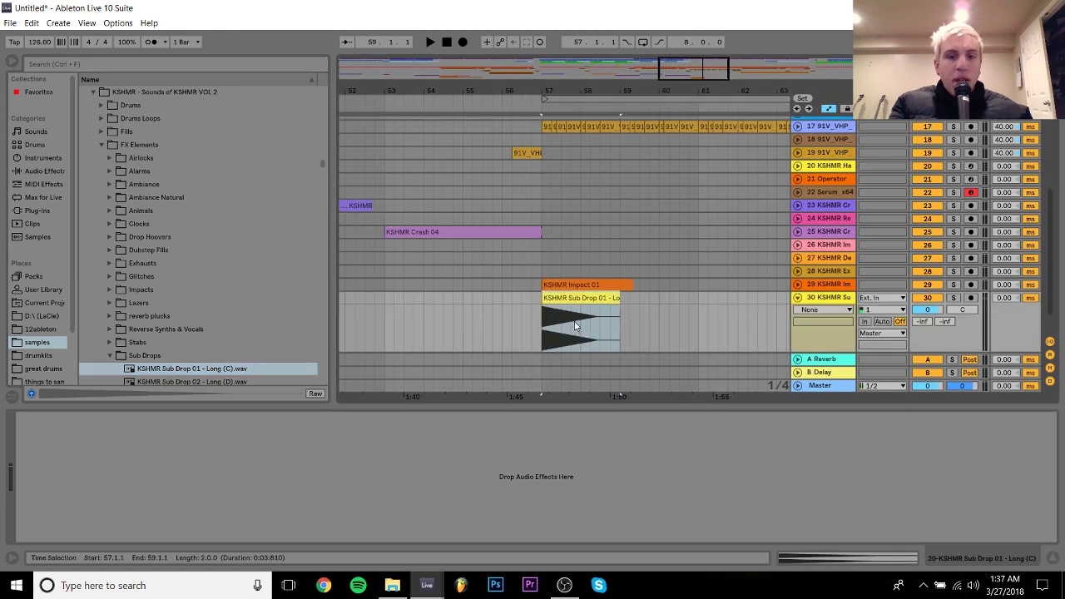
double_click(569, 295)
click(148, 76)
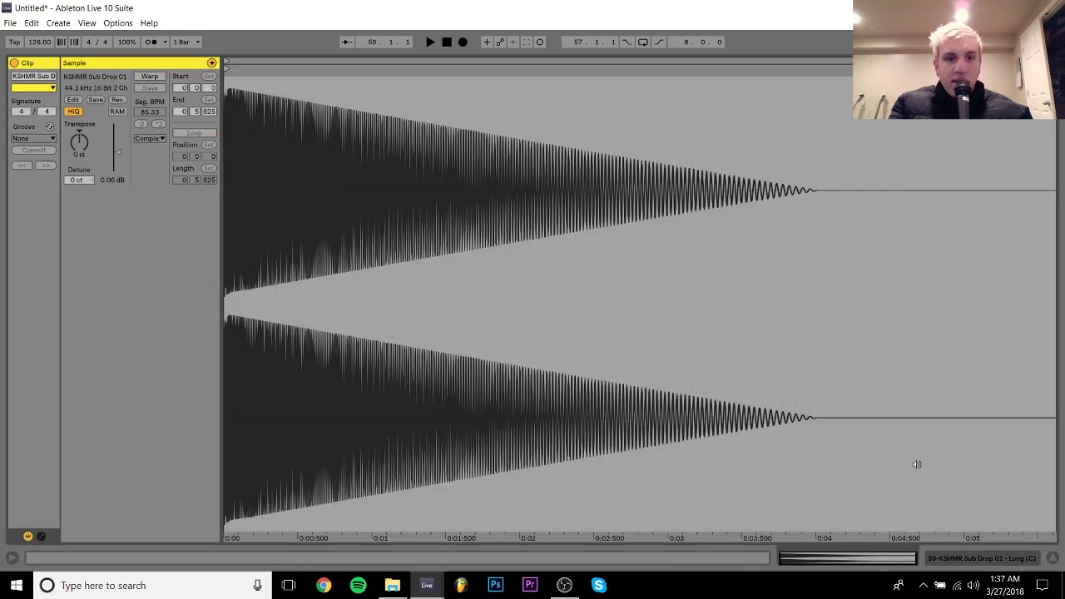
click(979, 558)
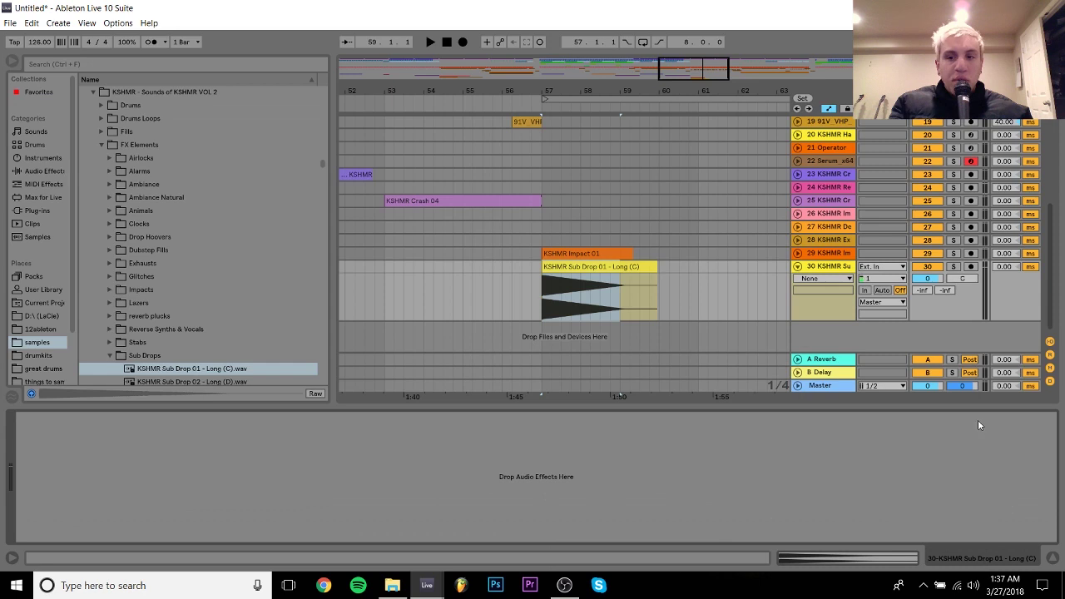
Lower the Sub Drop track's volume to -12.2 dB while listening from 56.3.1, stop playback and delete the track
click(929, 280)
key(space)
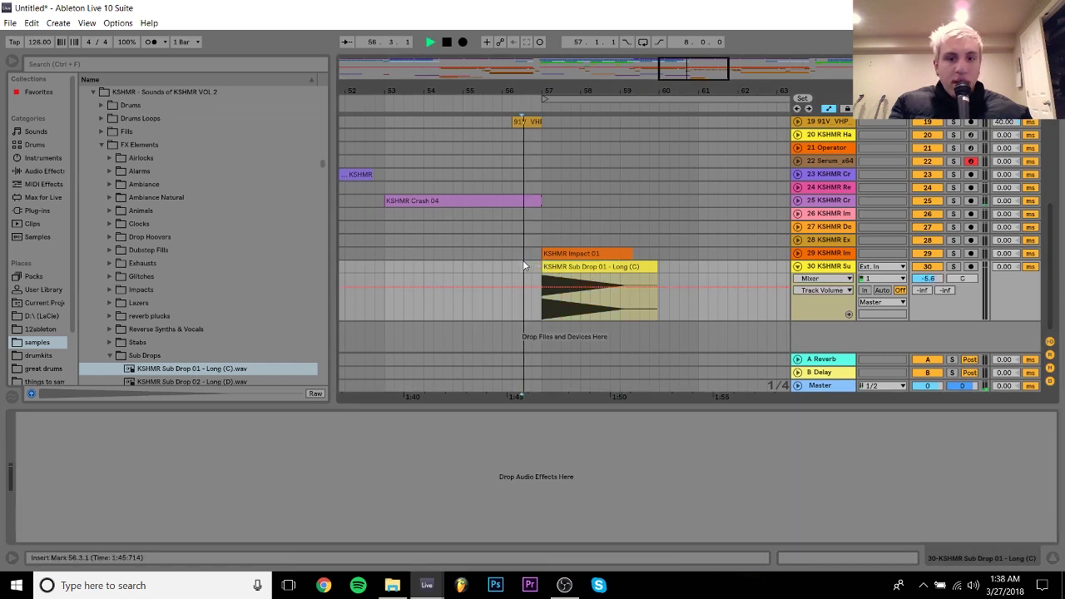
drag(927, 280, 927, 293)
key(space)
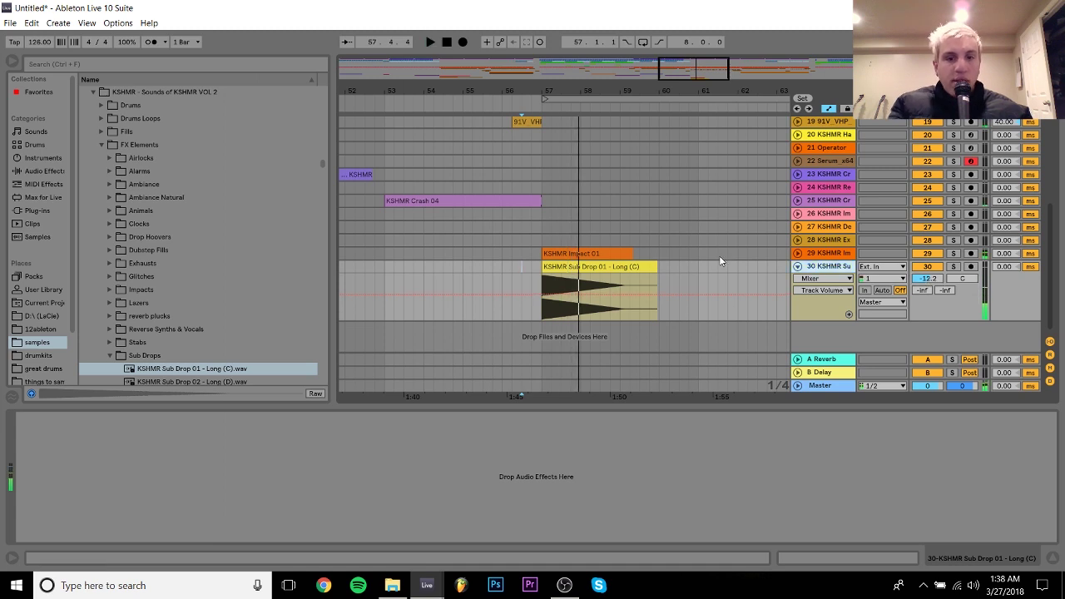
key(Delete)
Play the transition into bar 57, unfold track 29 and set its volume to -7.9 dB
key(space)
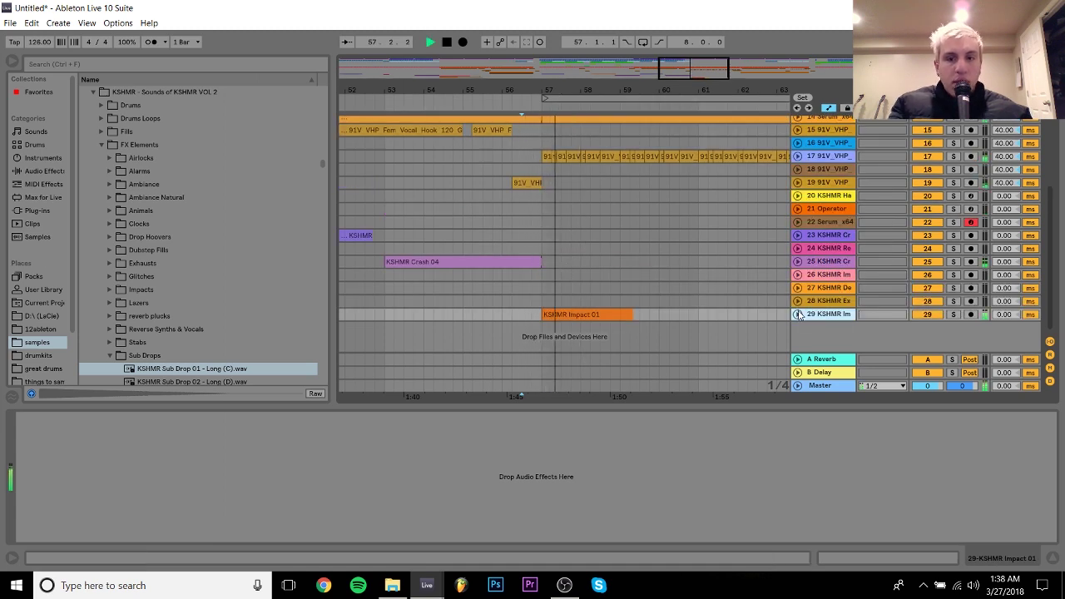
click(797, 315)
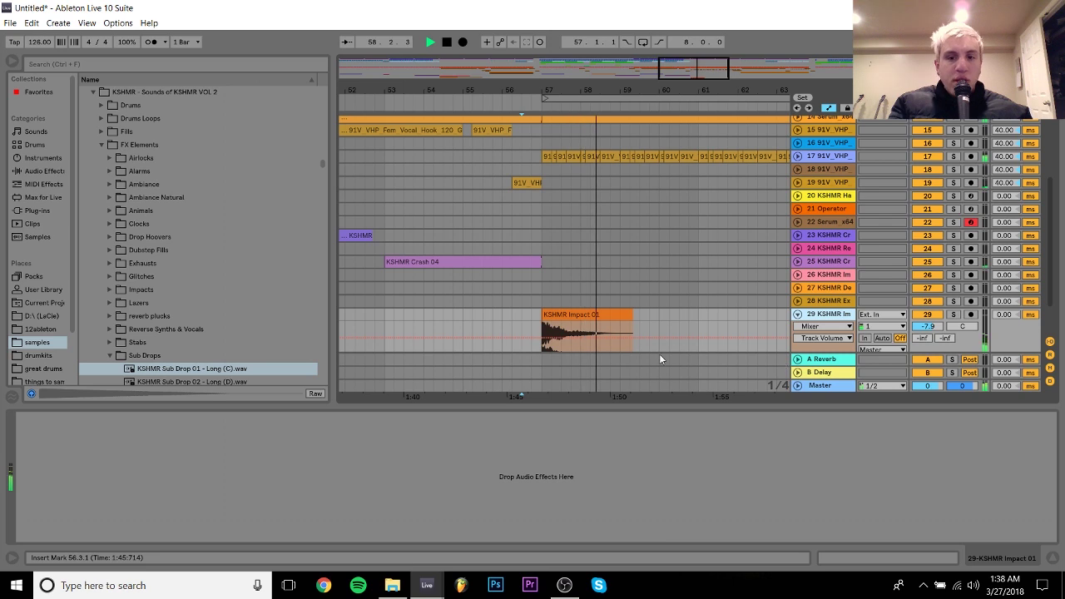
click(604, 314)
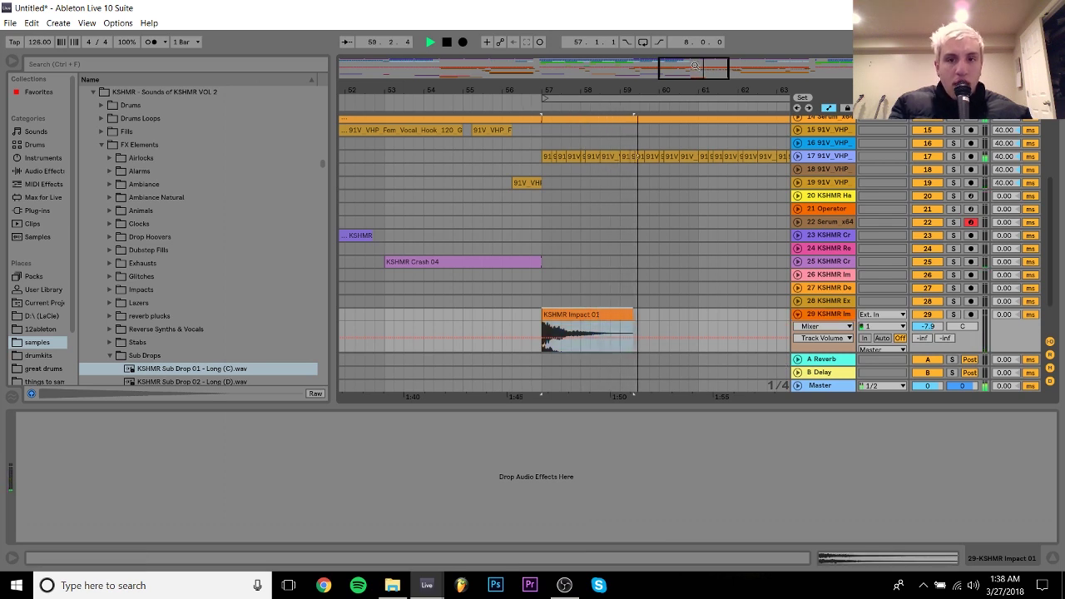
Duplicate the 17.1.1 to 65.1.1 range of tracks 26 to 28 so copies of the impact and exhaust clips start at 65.1.1
drag(672, 90, 659, 28)
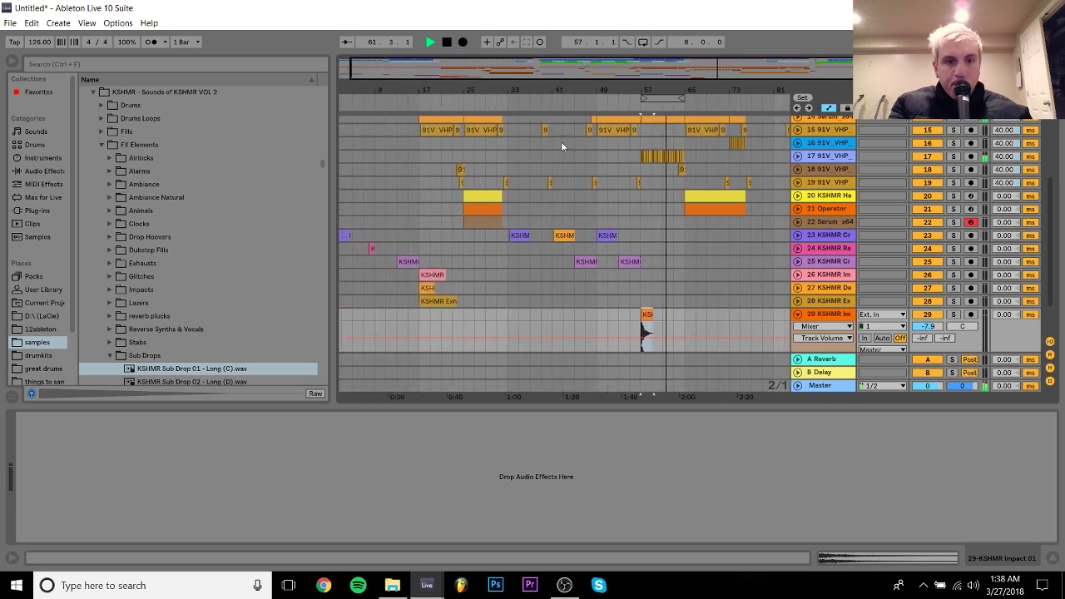
drag(418, 277, 689, 304)
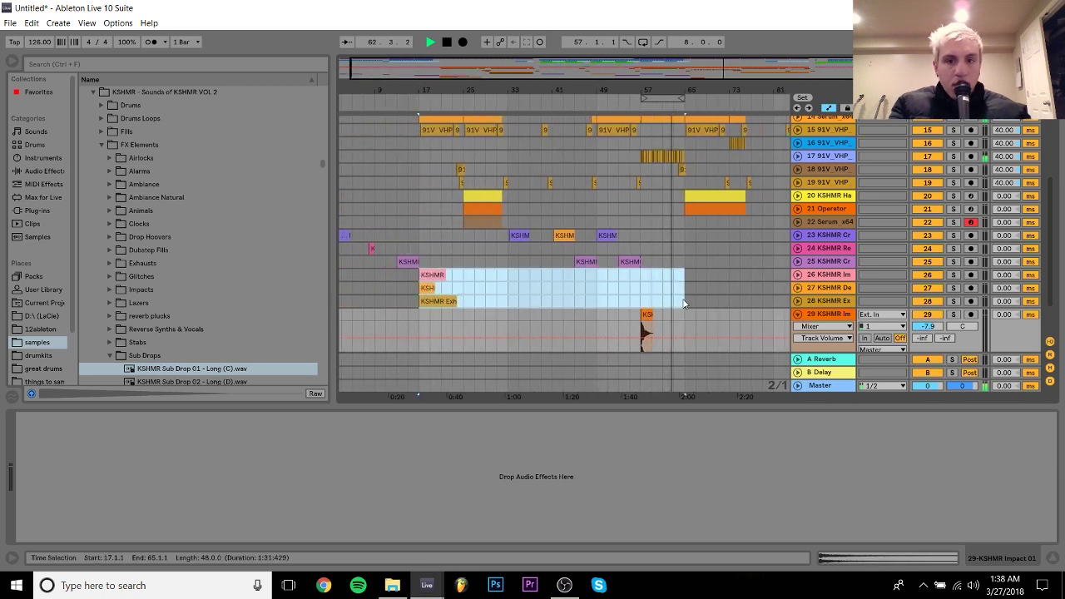
key(ctrl+d)
Listen to the duplicated impact and exhaust clips from 65.1.1 and stop playback
drag(523, 75, 639, 56)
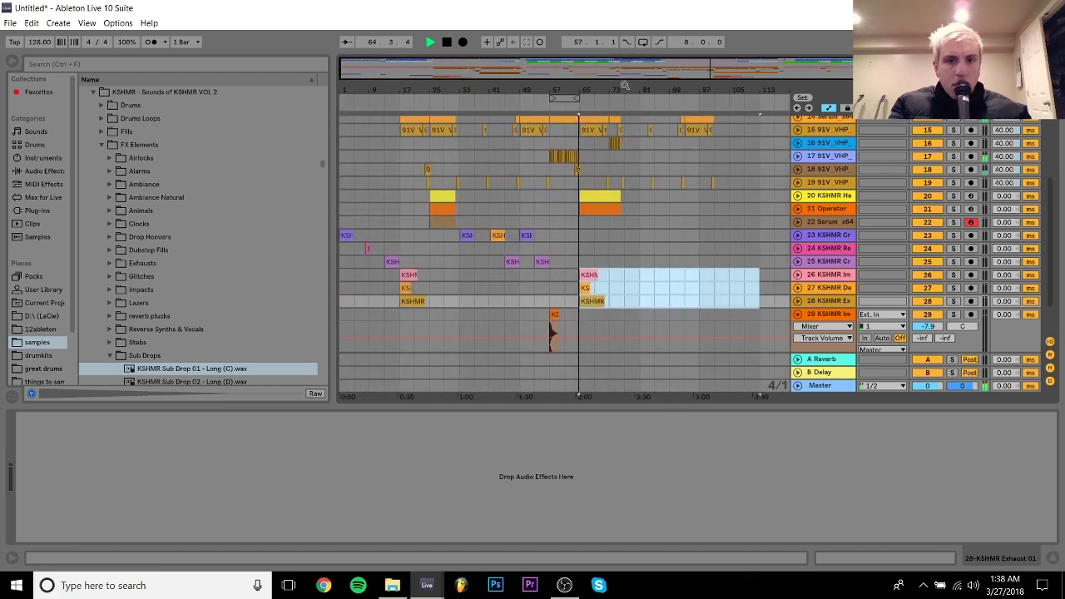
drag(580, 87, 580, 193)
key(space)
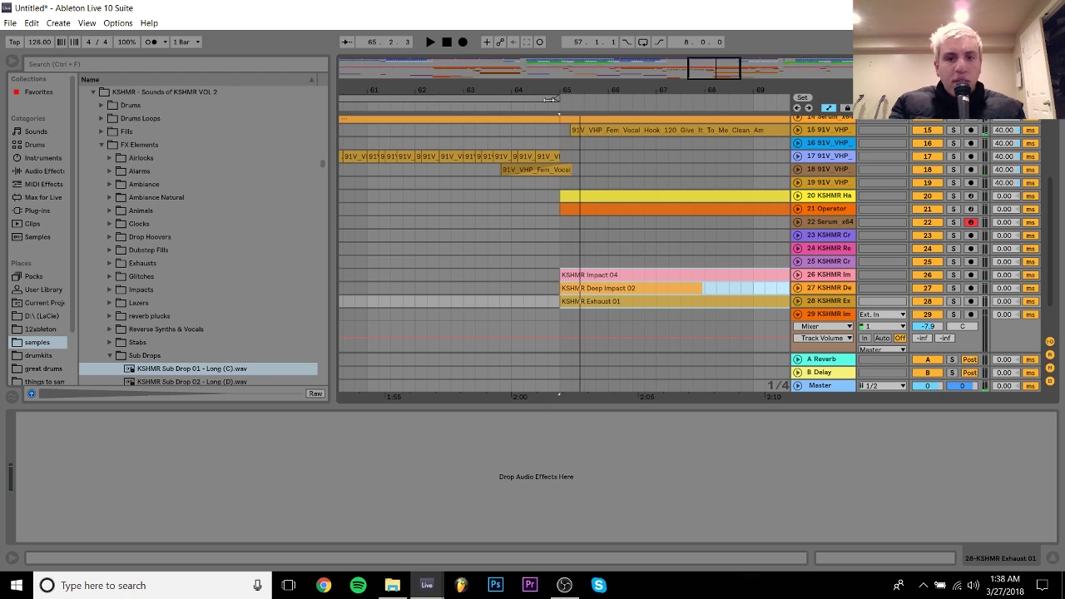
drag(536, 86, 578, 238)
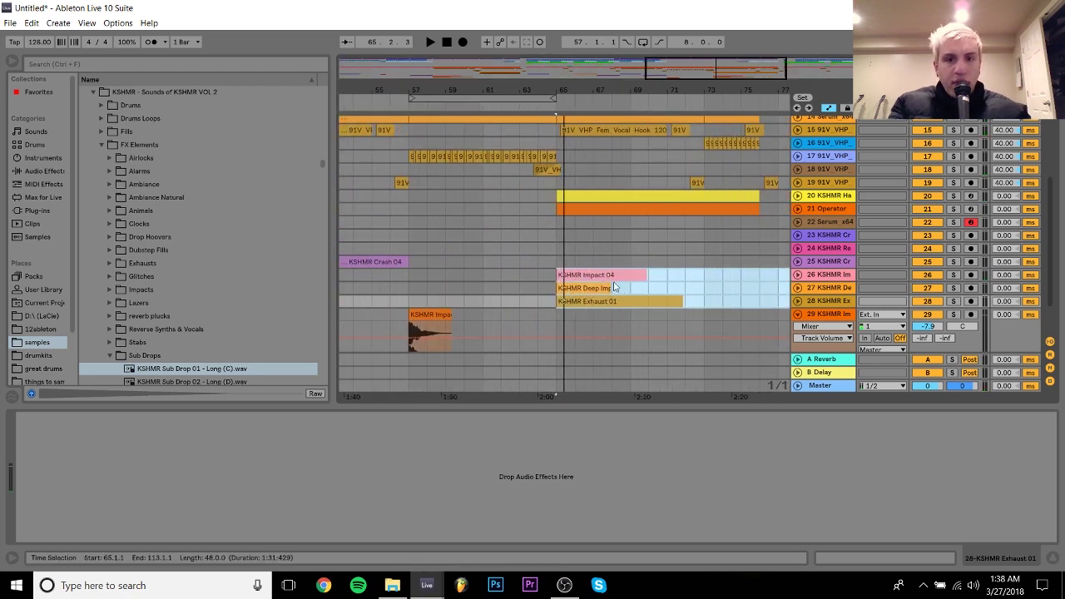
click(554, 246)
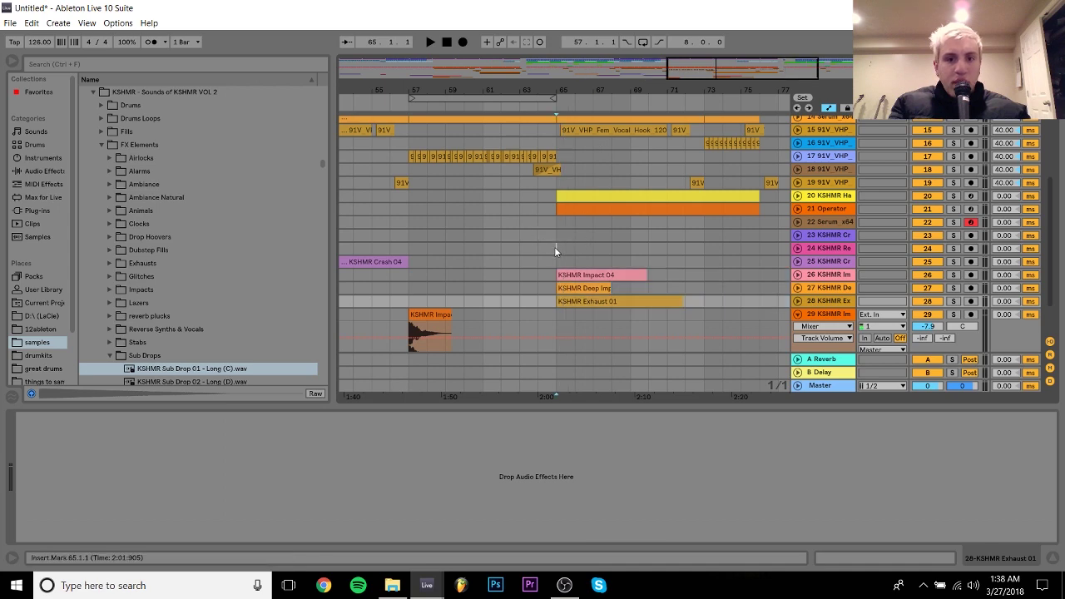
key(space)
drag(677, 98, 697, 5)
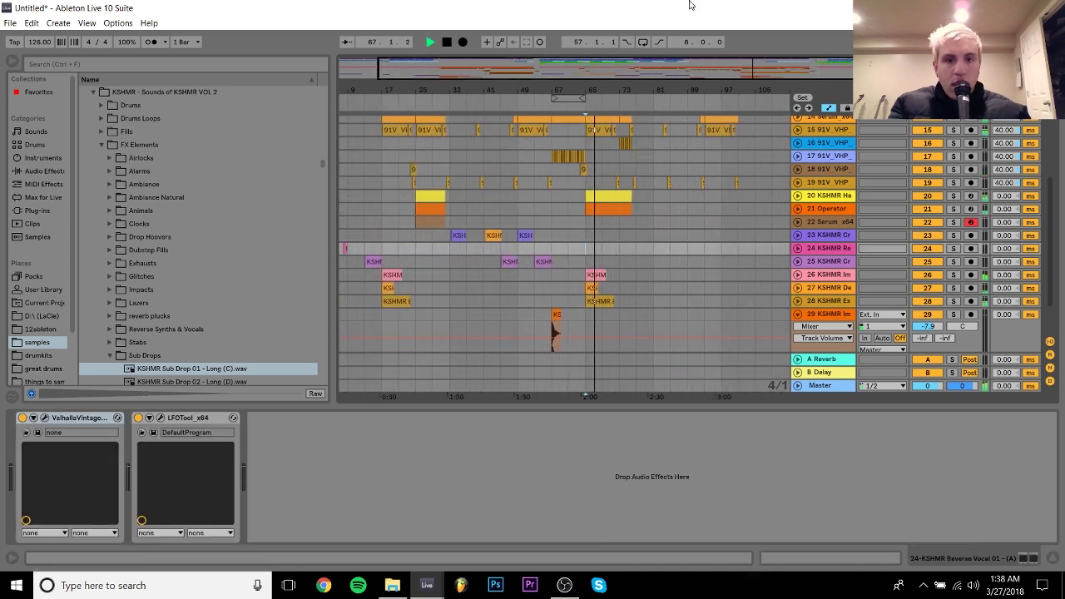
drag(617, 94, 579, 188)
key(space)
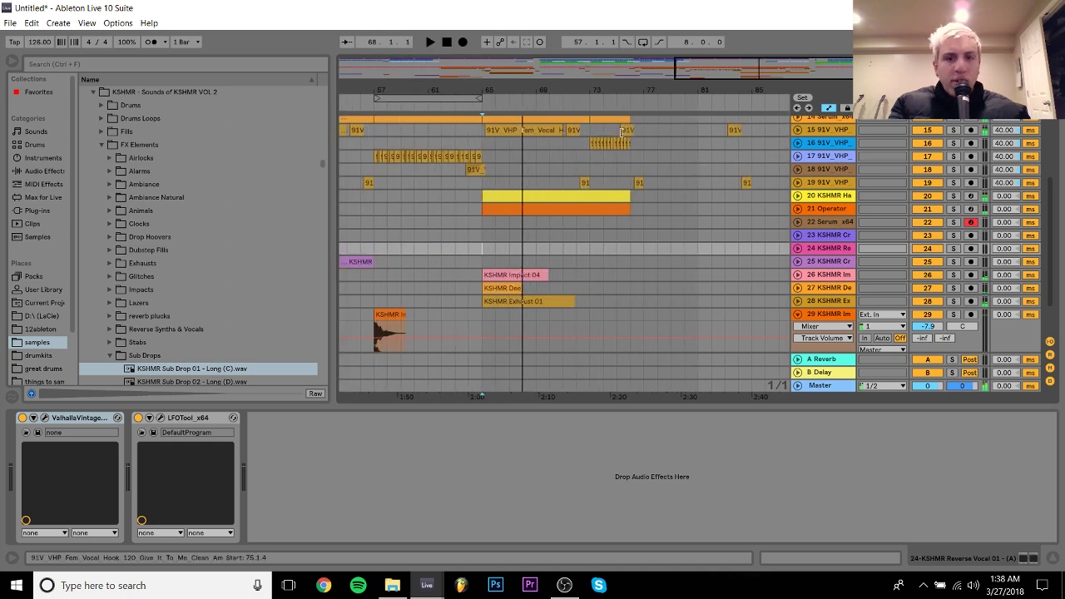
Duplicate the Serum clip on track 22 from bar 25 so that its copy starts at 65.1.1
drag(464, 91, 466, 25)
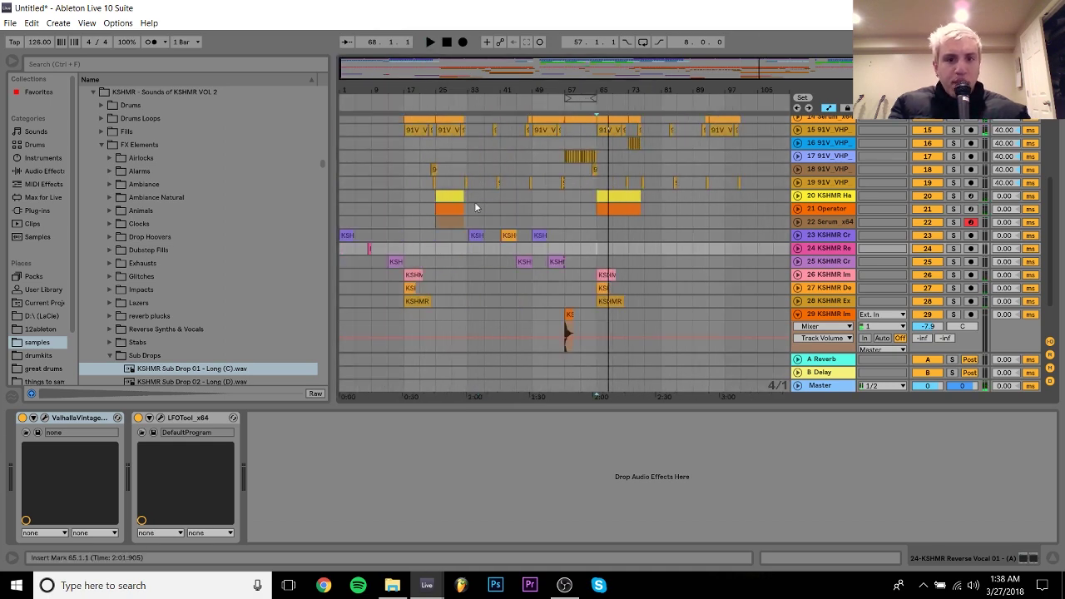
click(449, 222)
shift+click(595, 223)
key(ctrl+d)
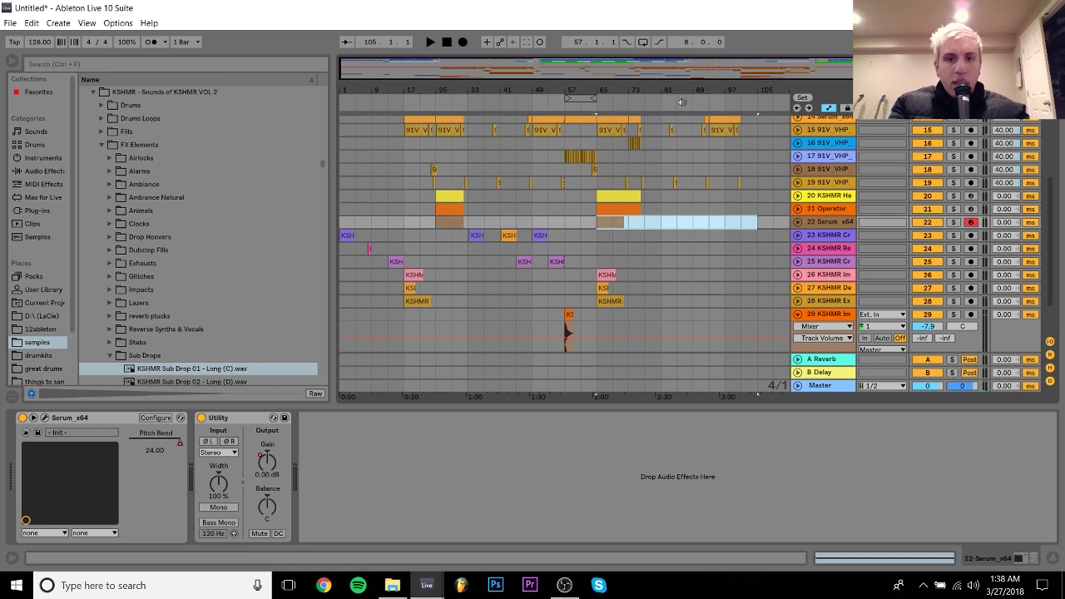
Extend the copied Serum clip on track 22 and its F#2 note to 76.1.1
drag(657, 89, 659, 185)
click(596, 228)
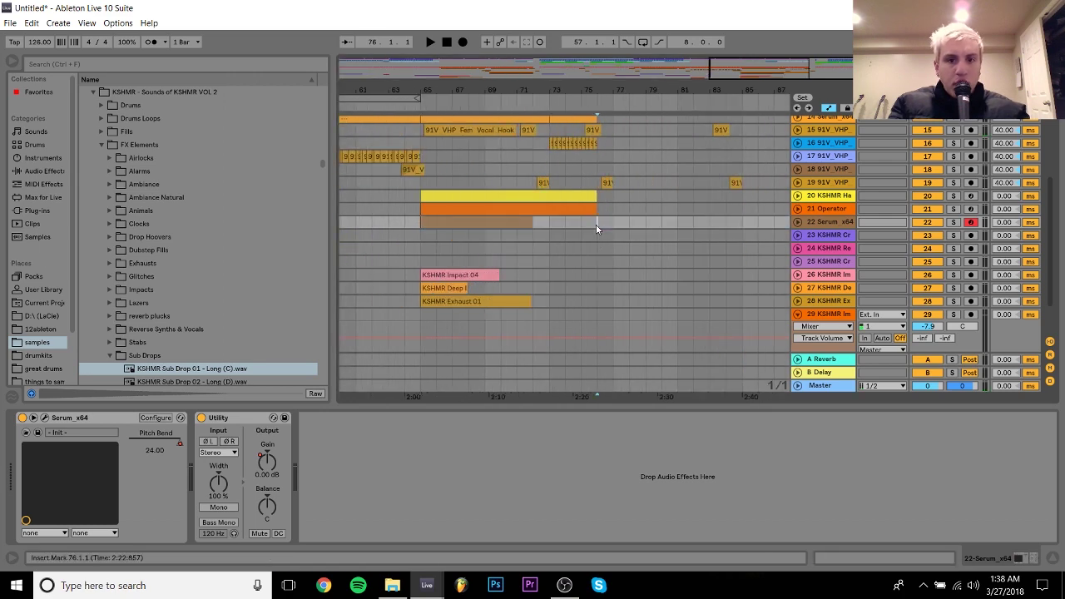
drag(441, 227, 430, 225)
double_click(430, 224)
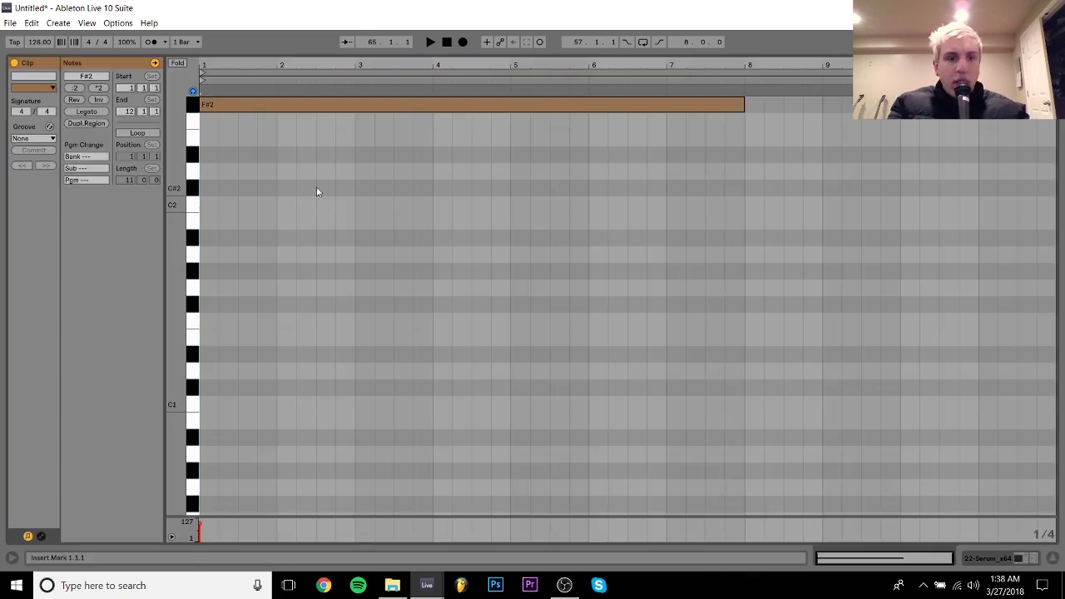
key(ctrl+a)
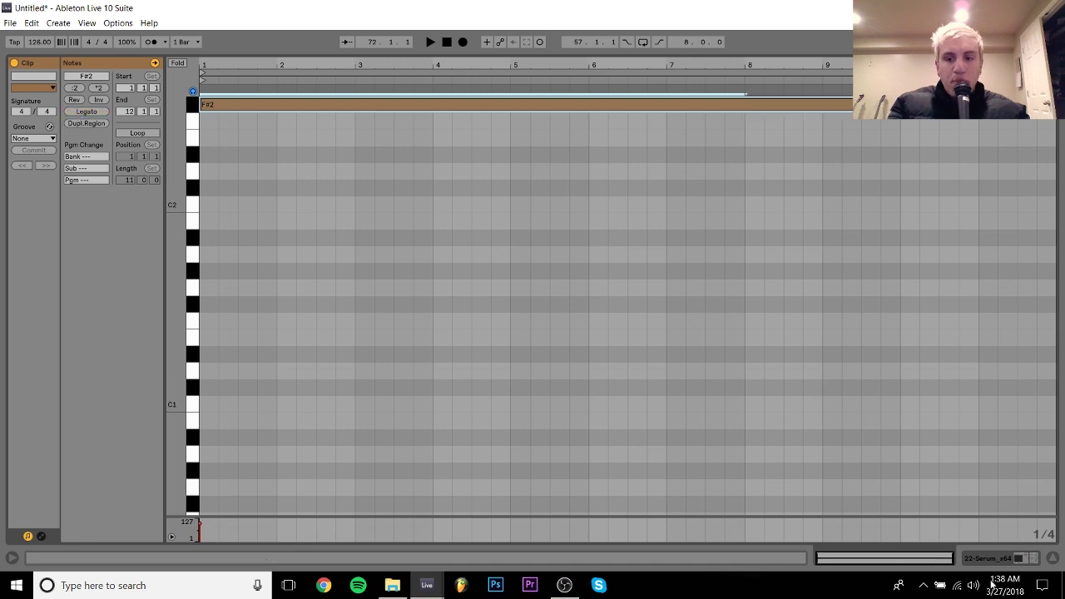
click(995, 555)
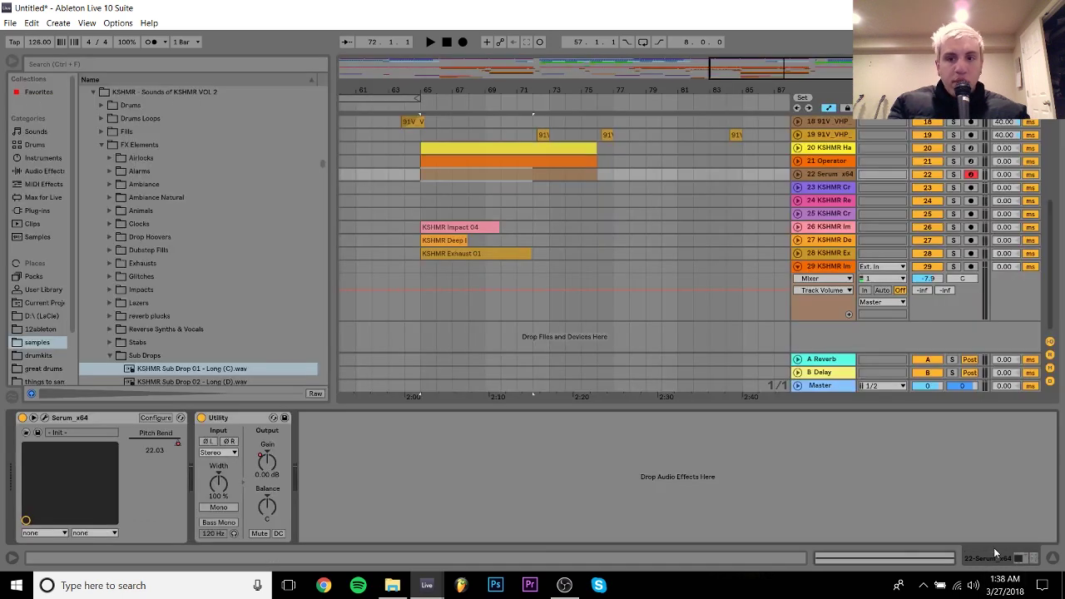
Unfold track 22, show its Utility Gain automation and reshape it to ramp down into 65.1.1 from a new breakpoint just before
click(797, 171)
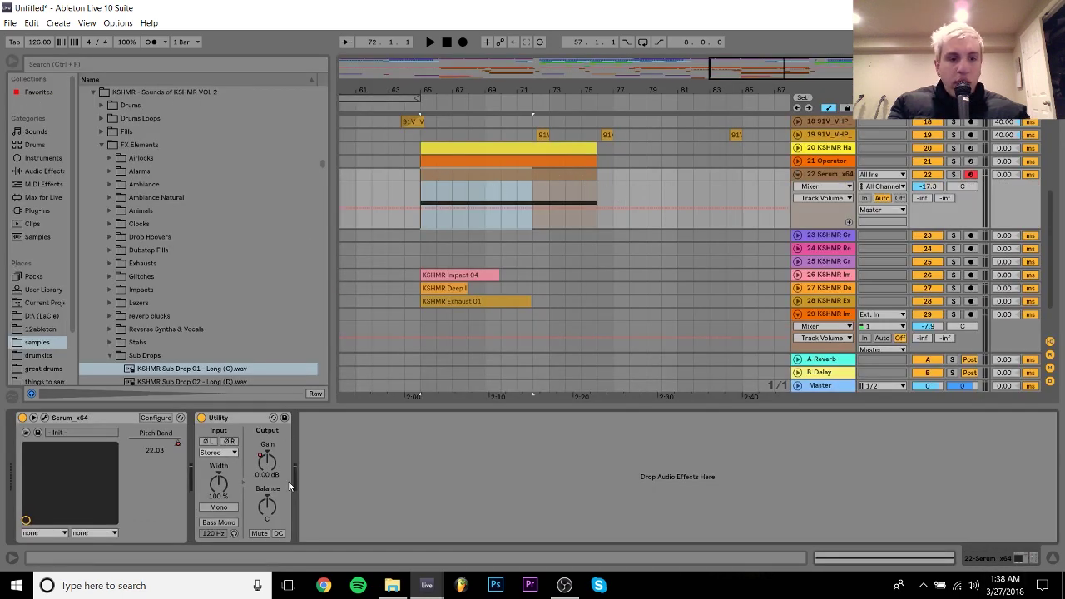
right_click(264, 469)
click(560, 422)
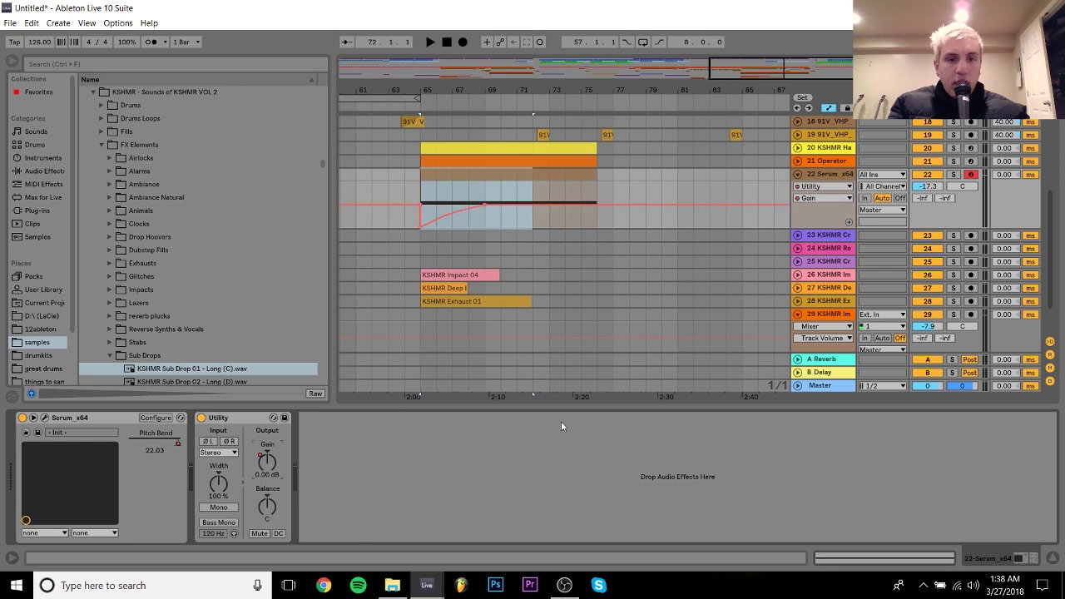
click(411, 208)
click(421, 205)
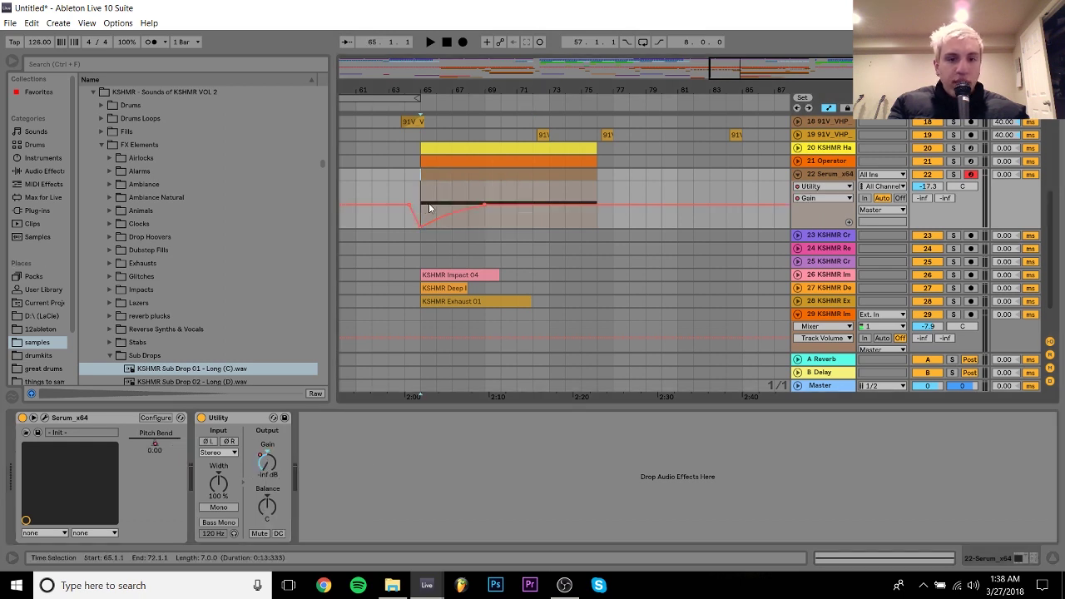
Show the Serum Pitch Bend automation on track 22, add a breakpoint just before 65.1.1 and stretch the rising ramp to about bar 76
right_click(155, 446)
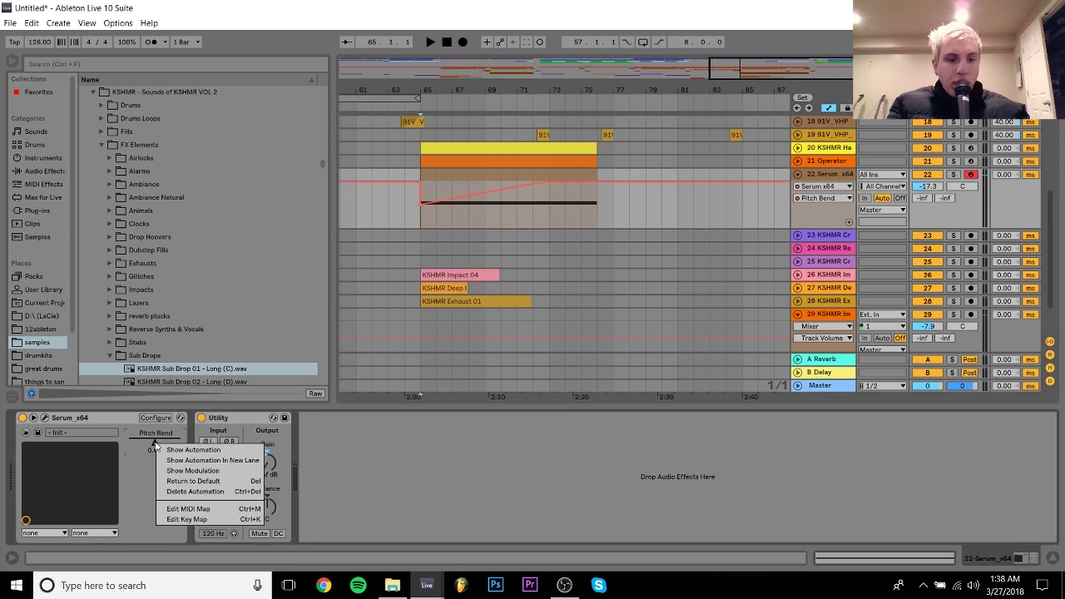
click(376, 503)
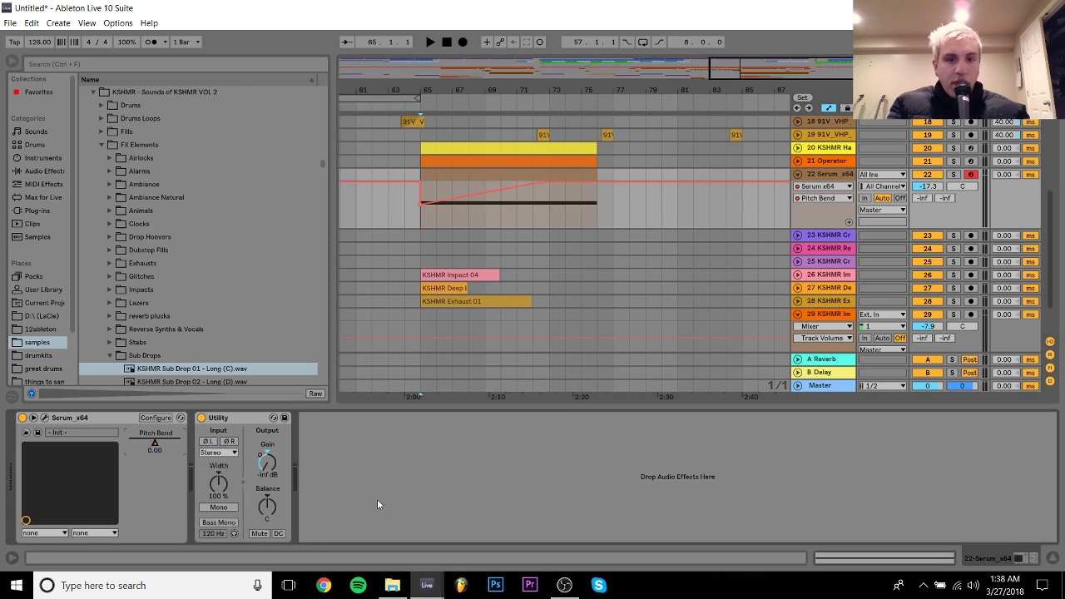
click(410, 181)
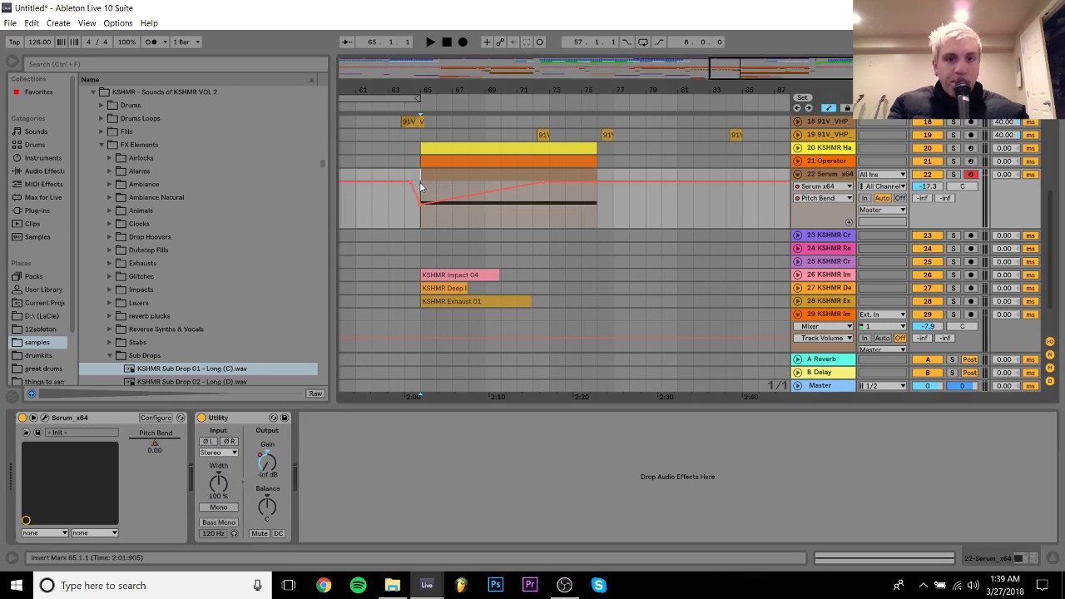
click(419, 181)
drag(543, 183, 614, 186)
drag(597, 79, 641, 185)
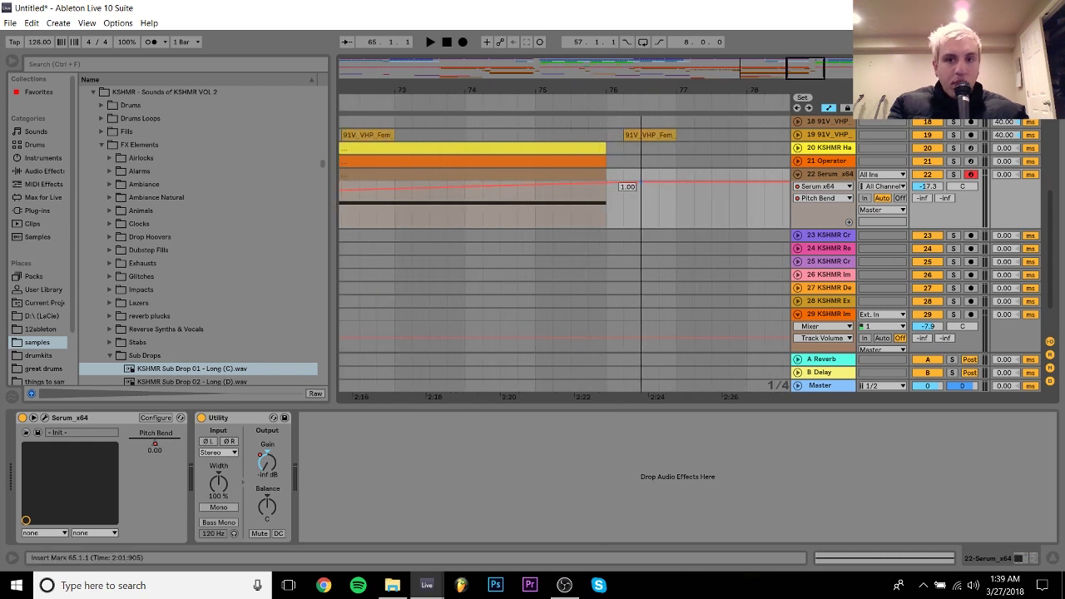
Listen to the riser from 73.1.1 and fold tracks 22 and 29
drag(530, 90, 530, 32)
click(509, 205)
key(space)
key(space)
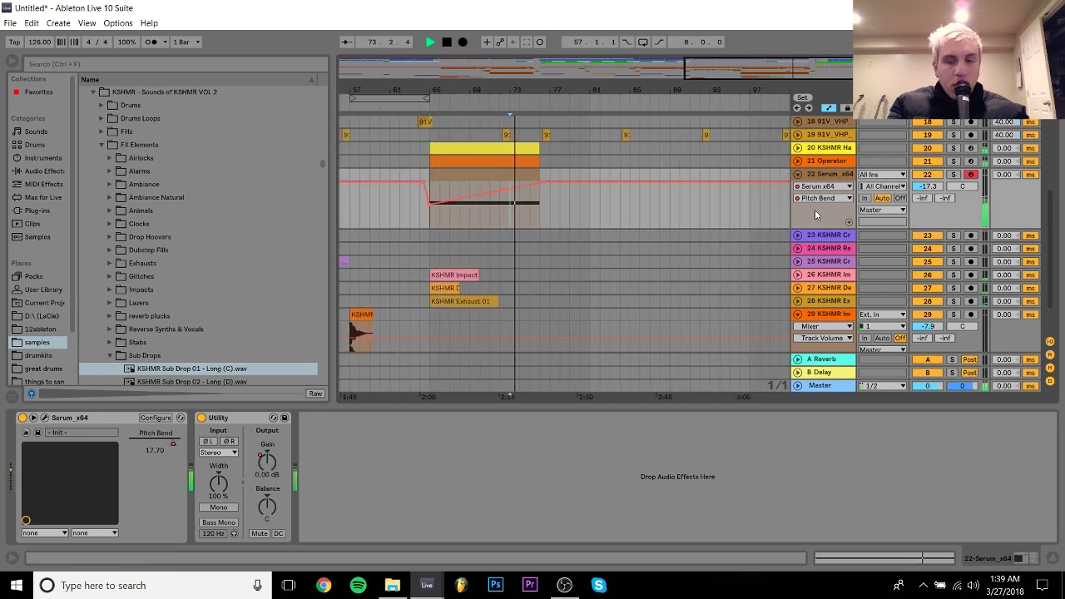
click(798, 174)
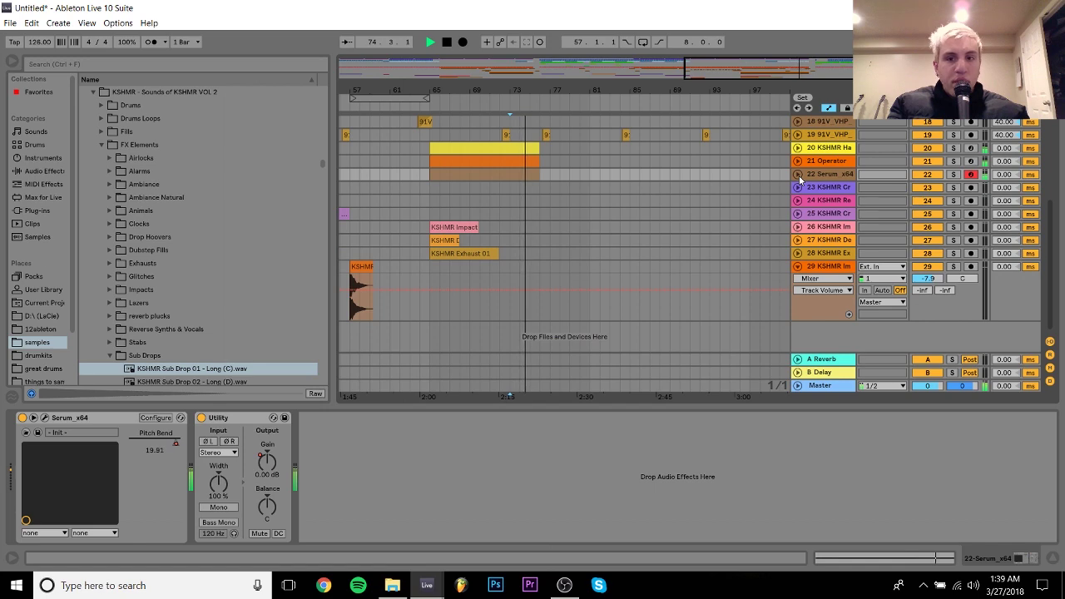
click(797, 266)
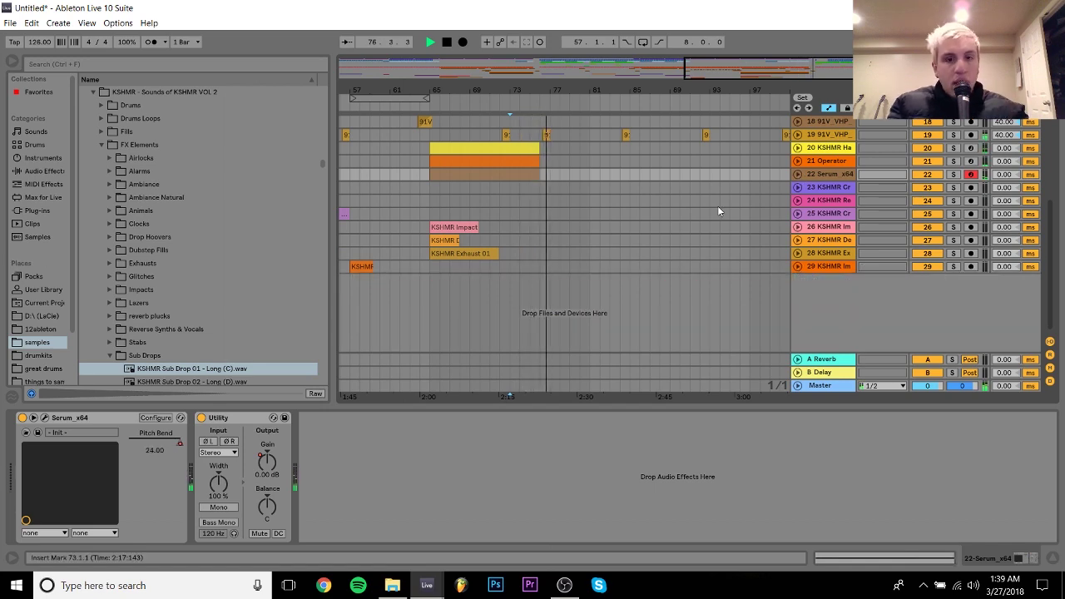
Select all tracks in the mixer, lower their volumes together slightly and return to the arrangement
key(Tab)
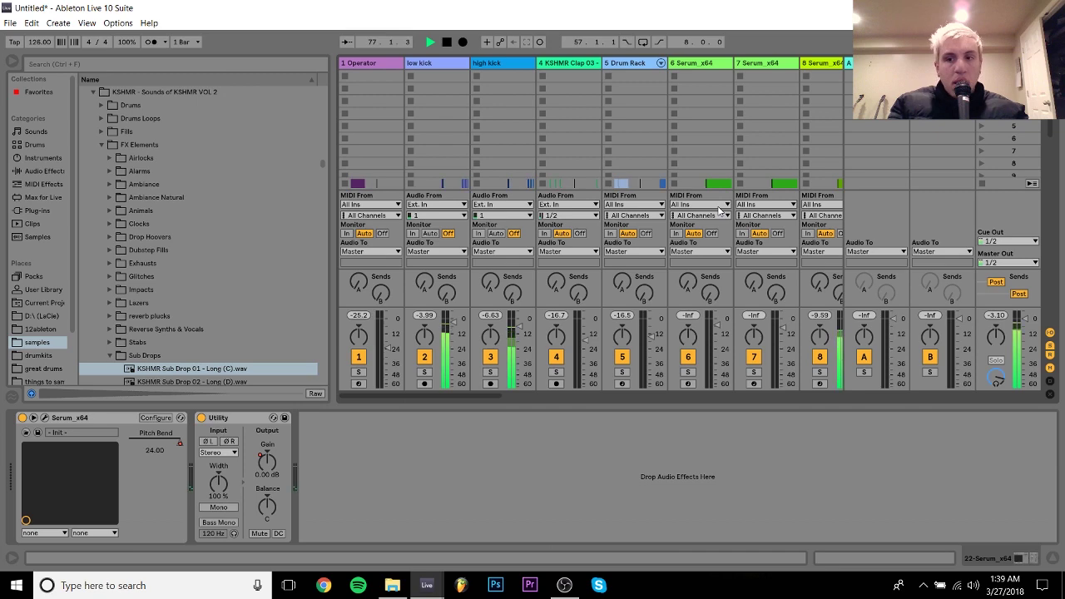
click(717, 64)
key(ctrl+a)
drag(761, 332, 760, 335)
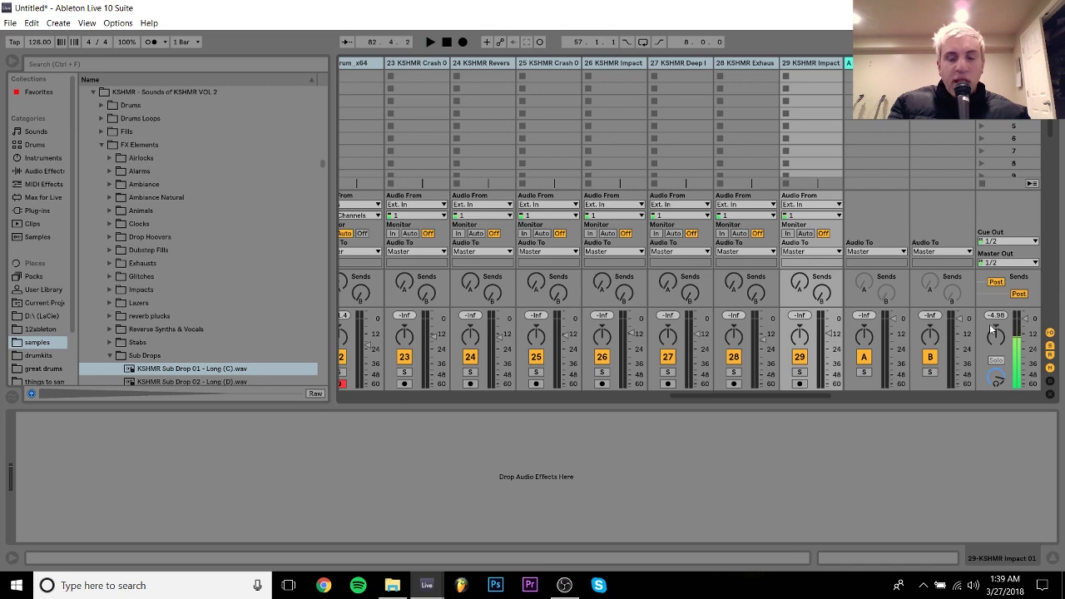
key(Tab)
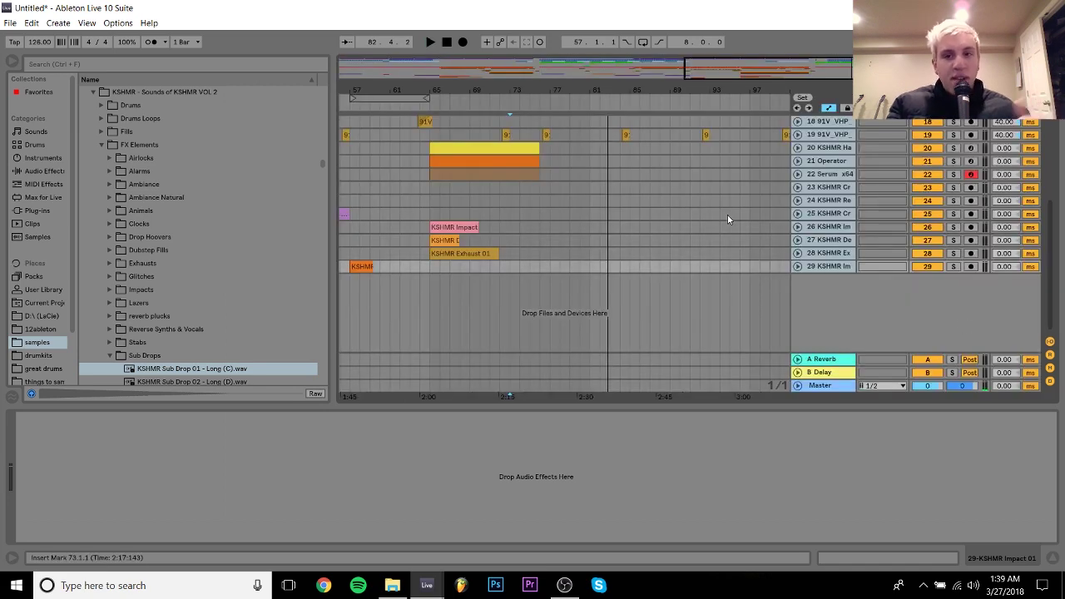
Hide the device view and duplicate the bar 33 to 77 section of tracks 23 and 24 to 77.1.1
drag(1053, 272, 1054, 168)
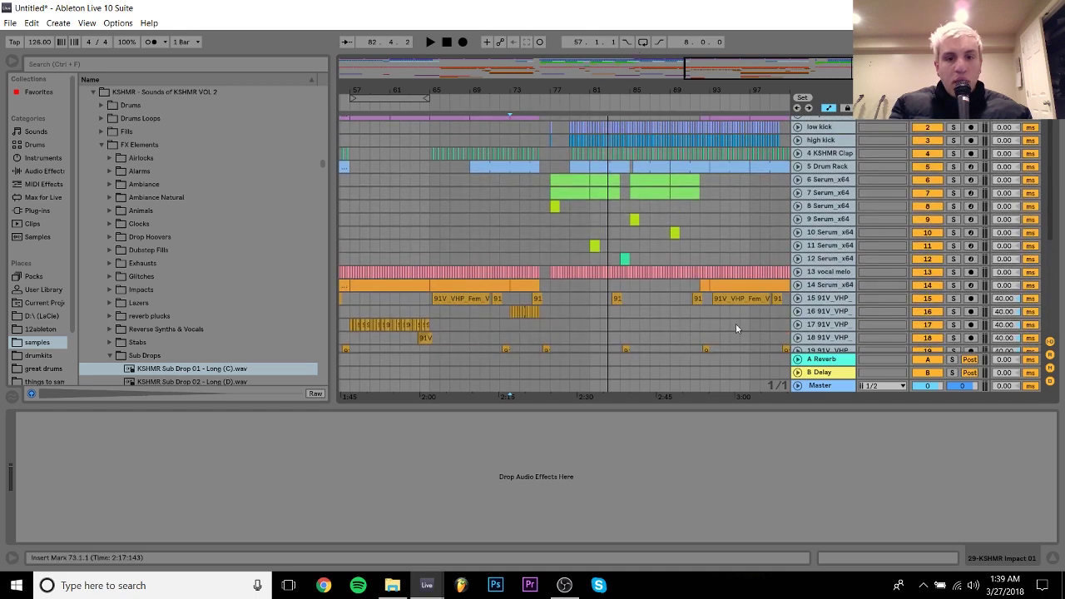
click(1052, 559)
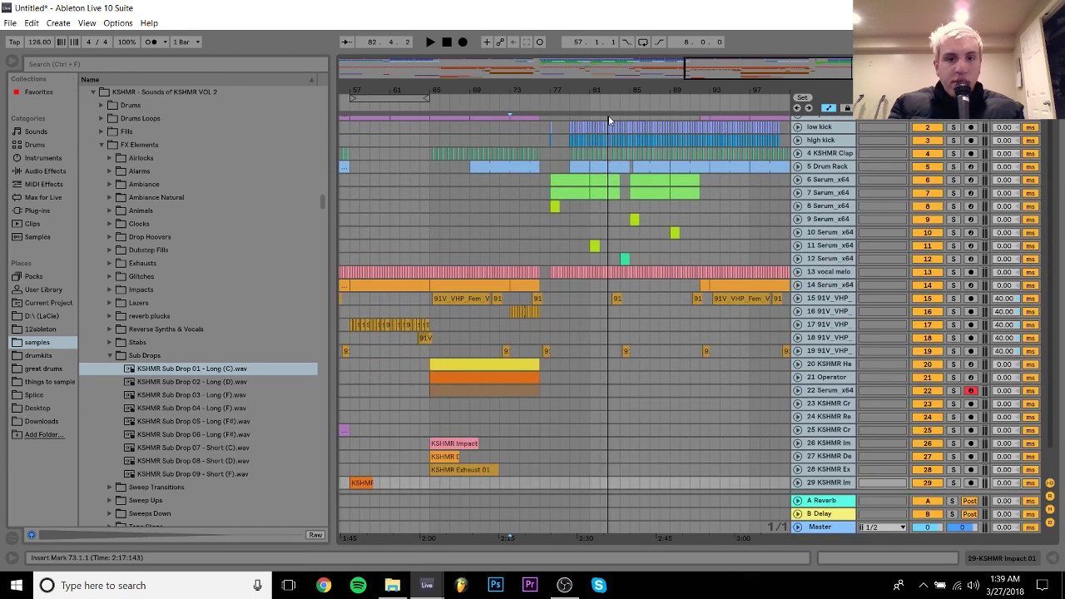
drag(707, 90, 707, 42)
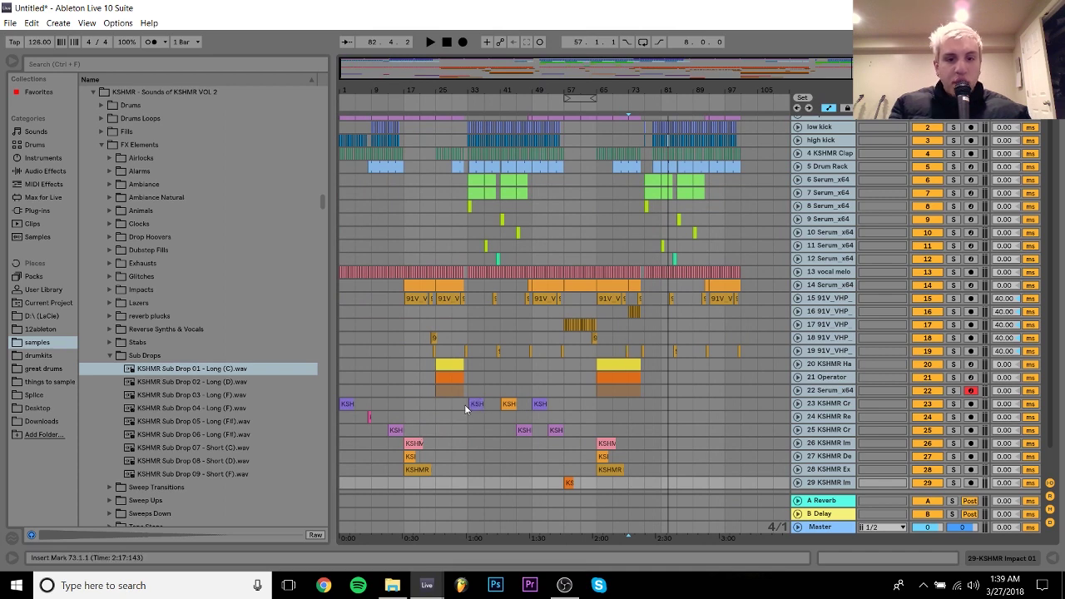
drag(464, 404, 646, 418)
key(ctrl+d)
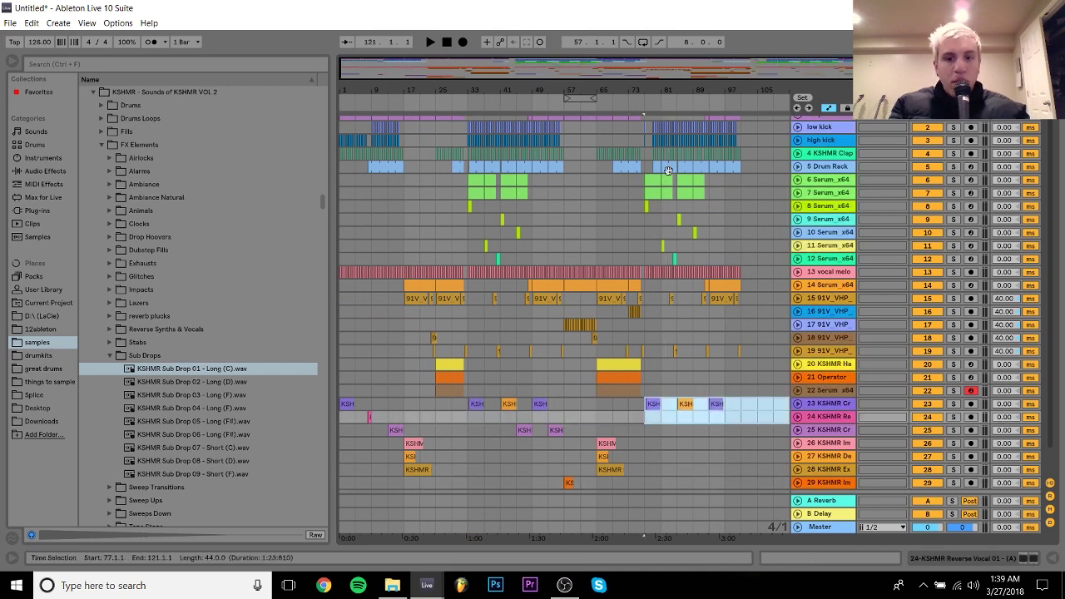
Move the copied Crash 01 clip on track 23 to 79.1.1 and listen from 77.1.1
drag(655, 90, 546, 249)
click(523, 420)
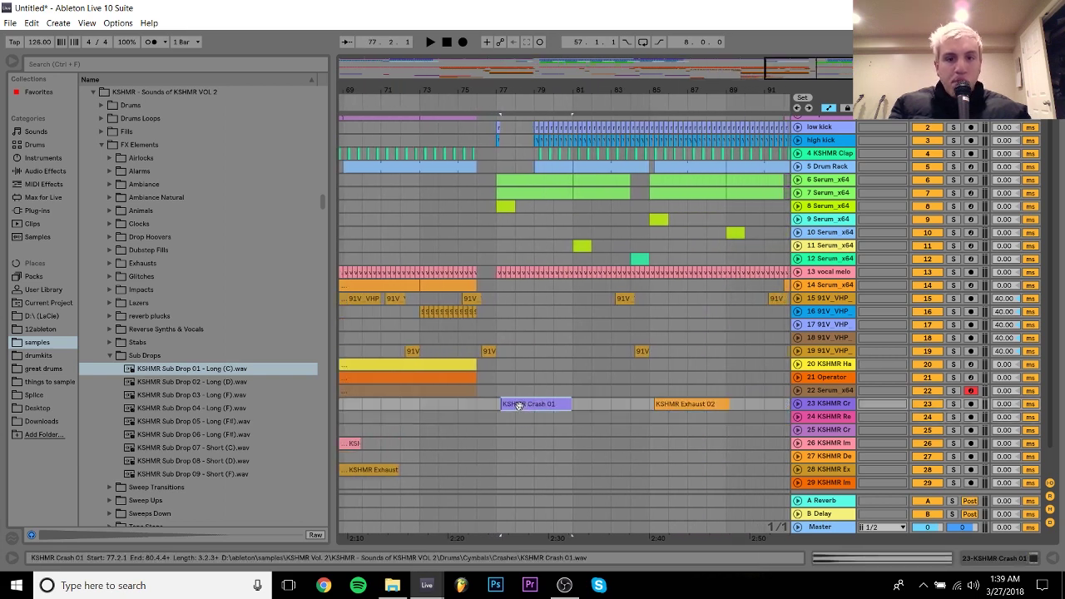
drag(520, 404, 549, 406)
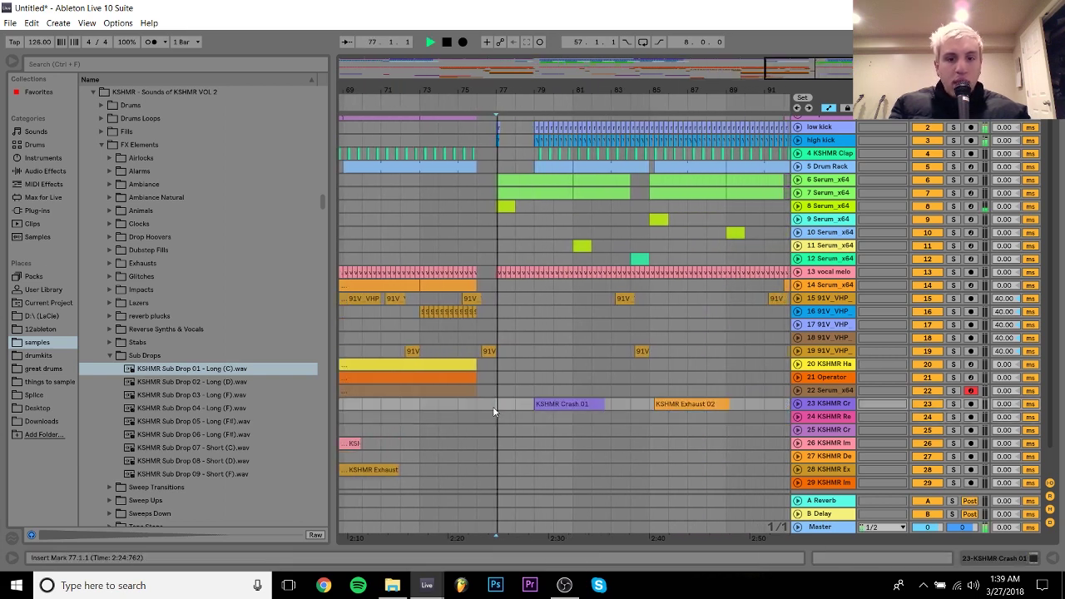
click(497, 406)
key(space)
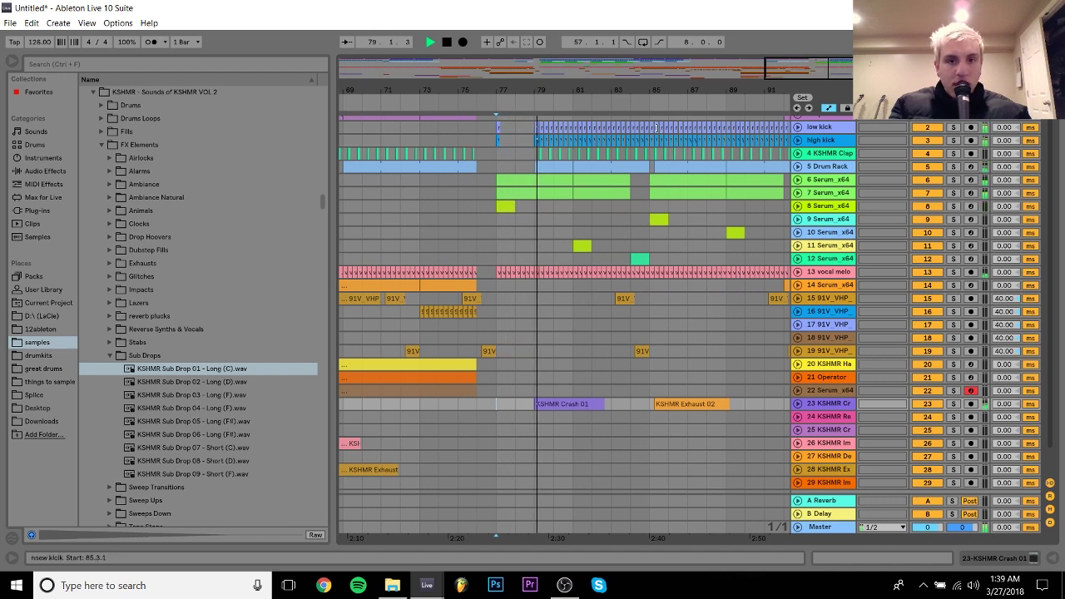
Copy the reversed Crash 03 clip on track 25 to 89.1.1 and listen to it
drag(632, 90, 672, 30)
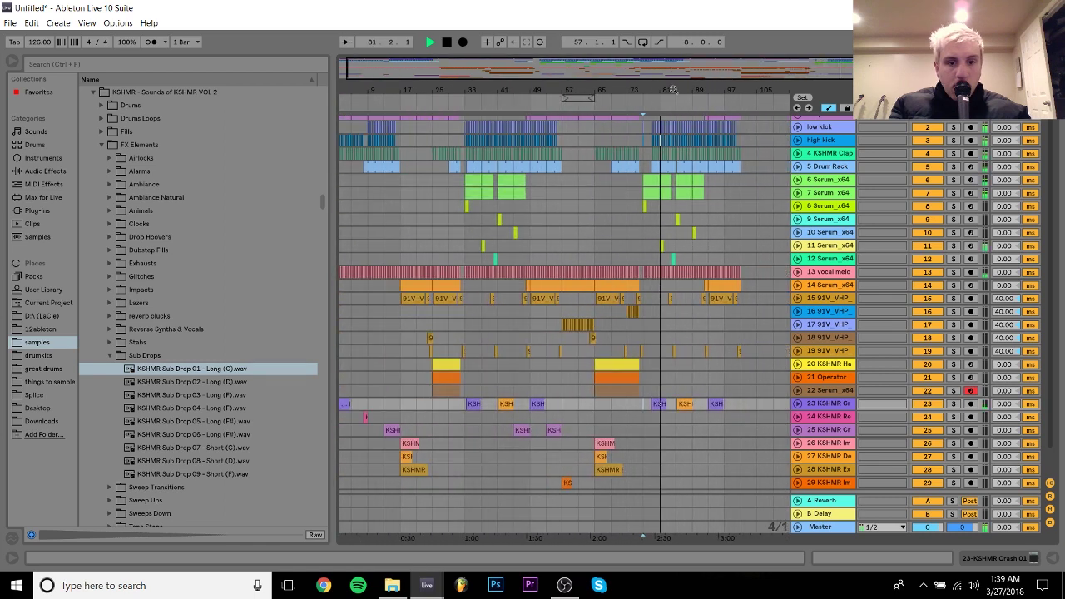
drag(522, 430, 699, 431)
key(space)
key(space)
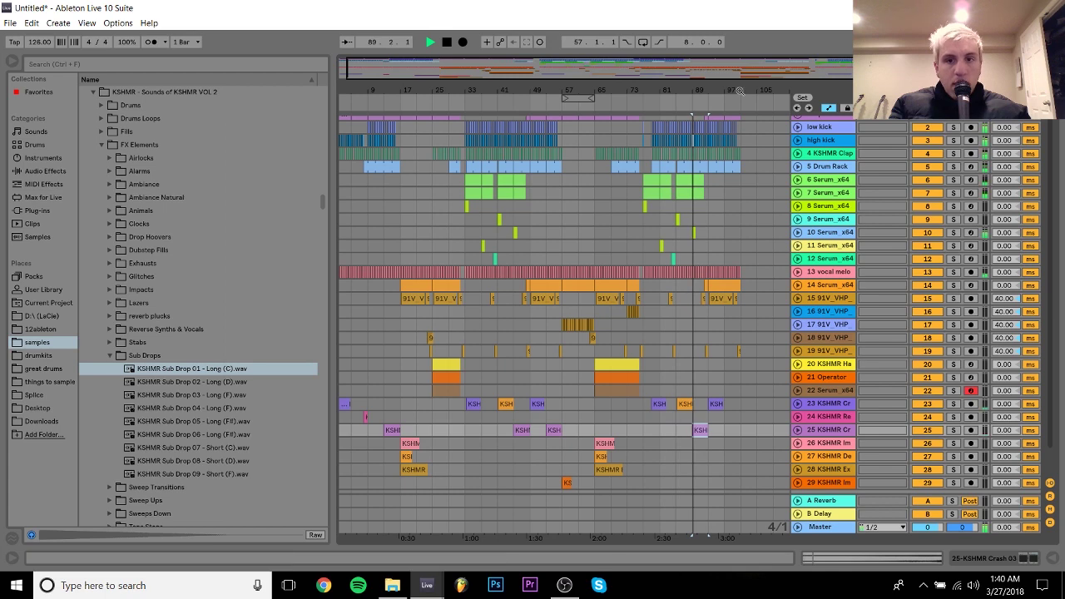
Try a copy of the reversed Crash 03 clip at 97.1.1, unfold track 25 and undo the copy
drag(717, 90, 608, 140)
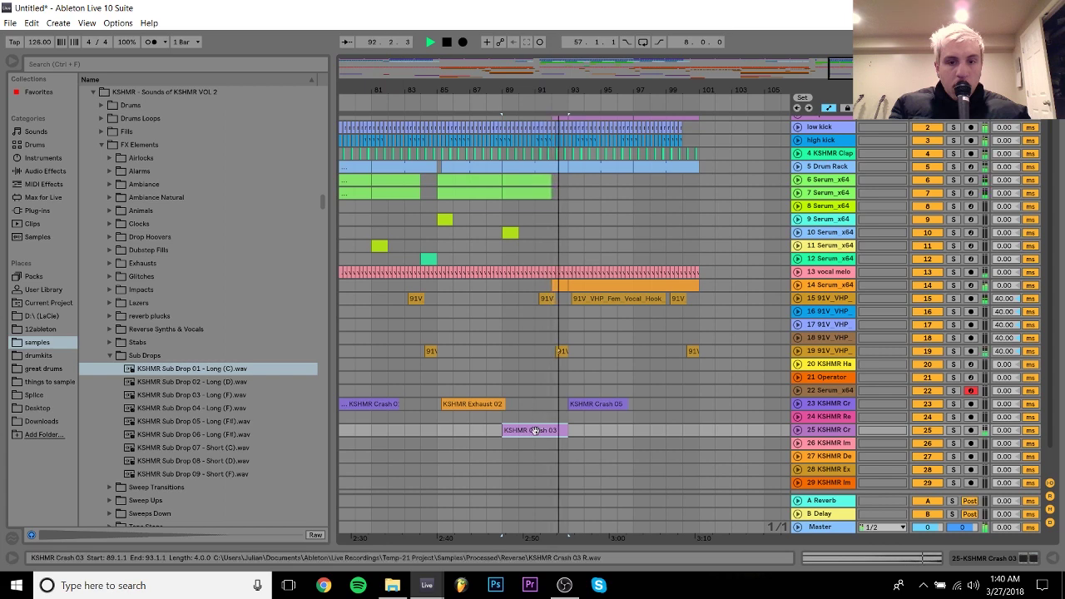
drag(543, 430, 674, 431)
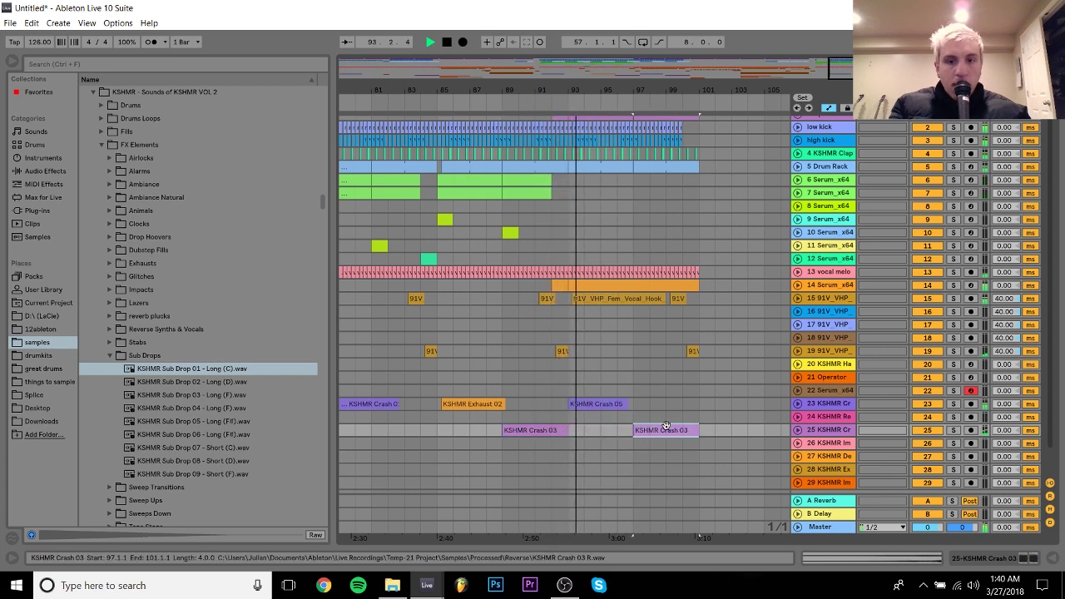
key(space)
click(797, 430)
key(ctrl+z)
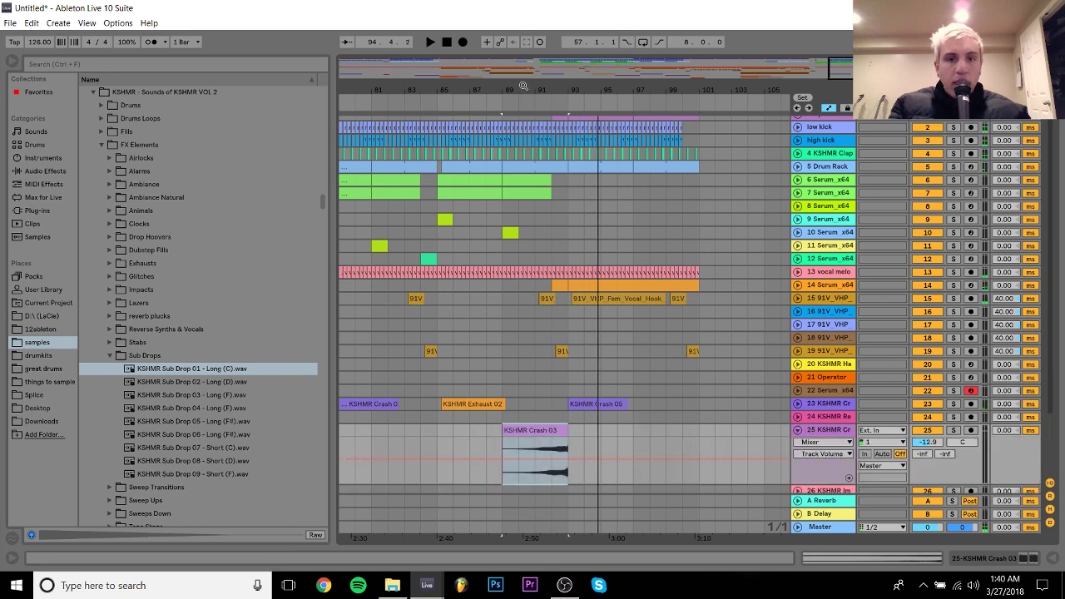
Compare the reversed crash clips on track 25 and copy the Crash 03 clip from 45.1.1 to 97.1.1
drag(524, 86, 524, 25)
click(556, 431)
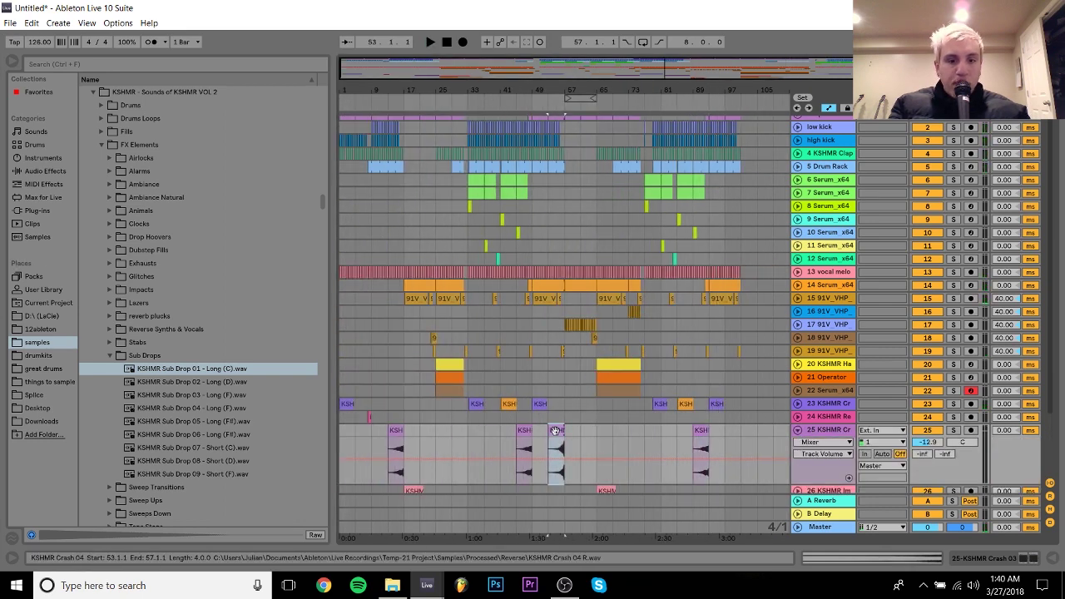
double_click(556, 431)
click(979, 561)
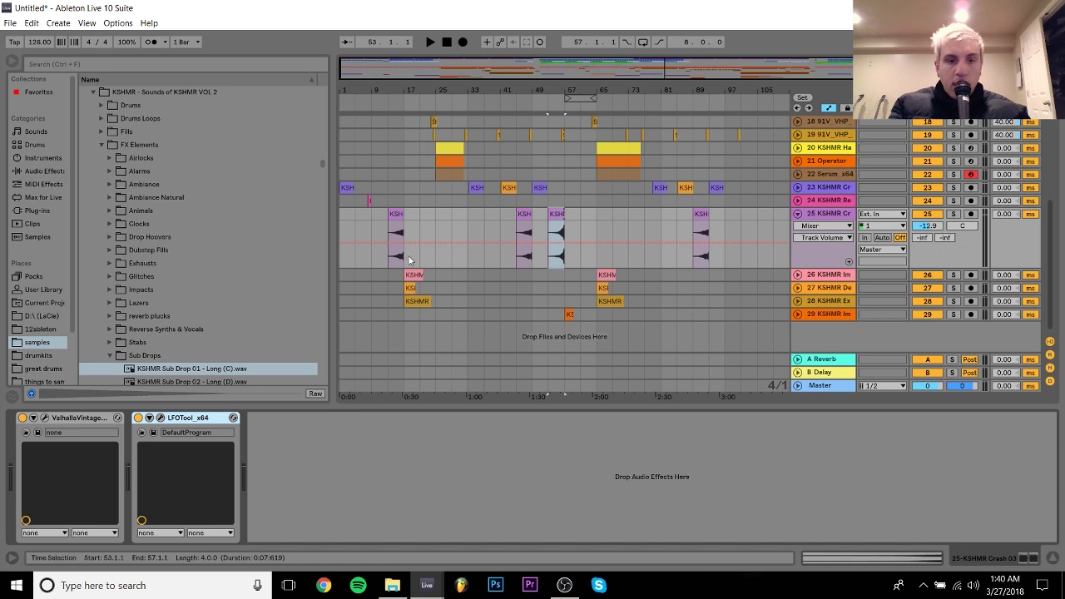
click(395, 214)
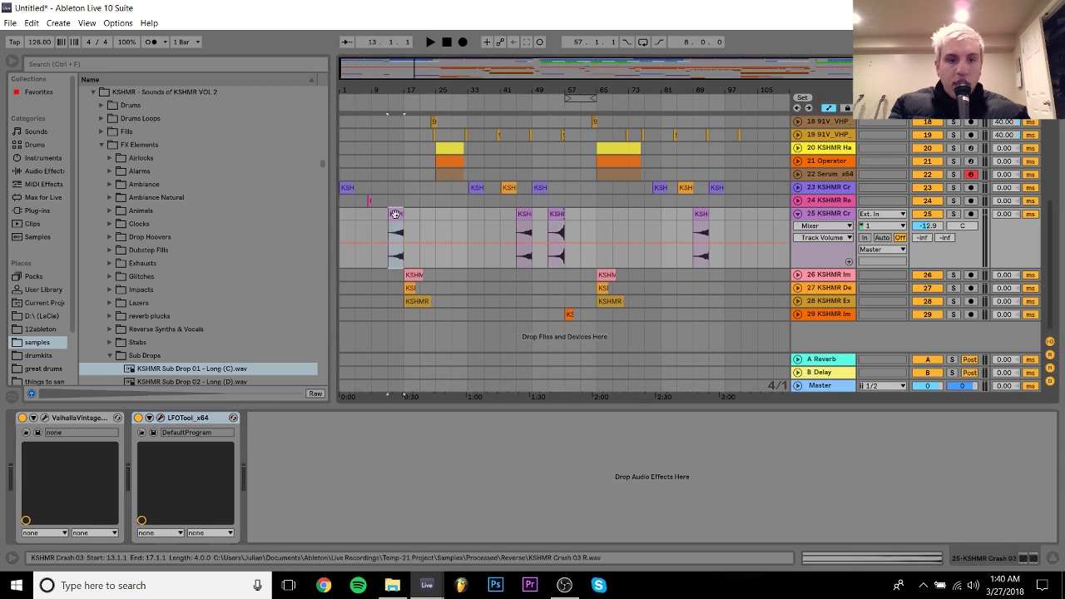
click(701, 227)
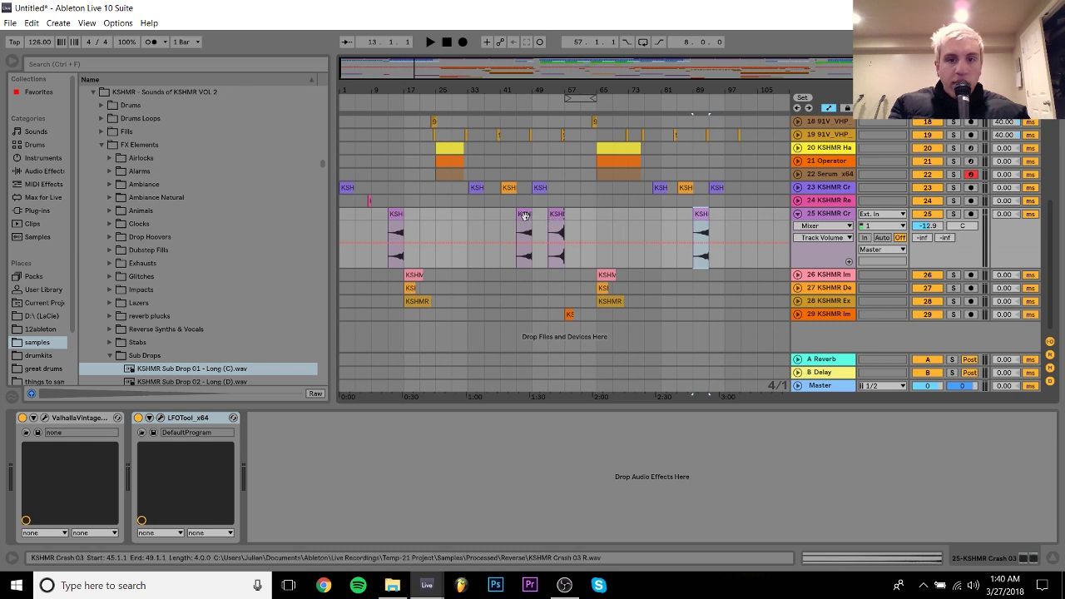
drag(524, 215, 741, 226)
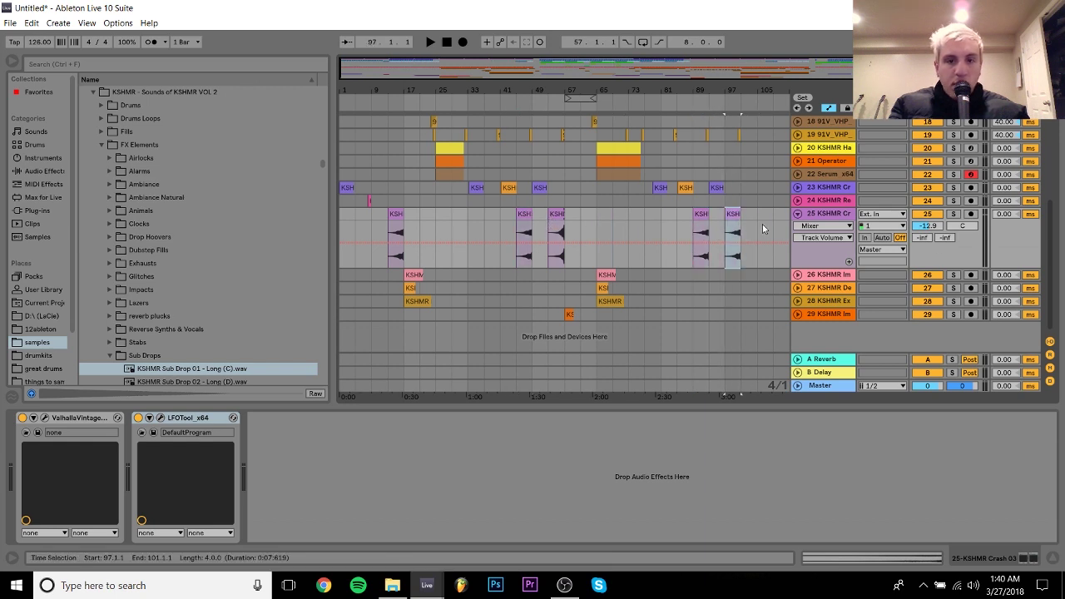
Duplicate the 65.1.1 to 101.1.1 section of tracks 26 to 28 so the impact and exhaust clips repeat at 101.1.1
click(600, 274)
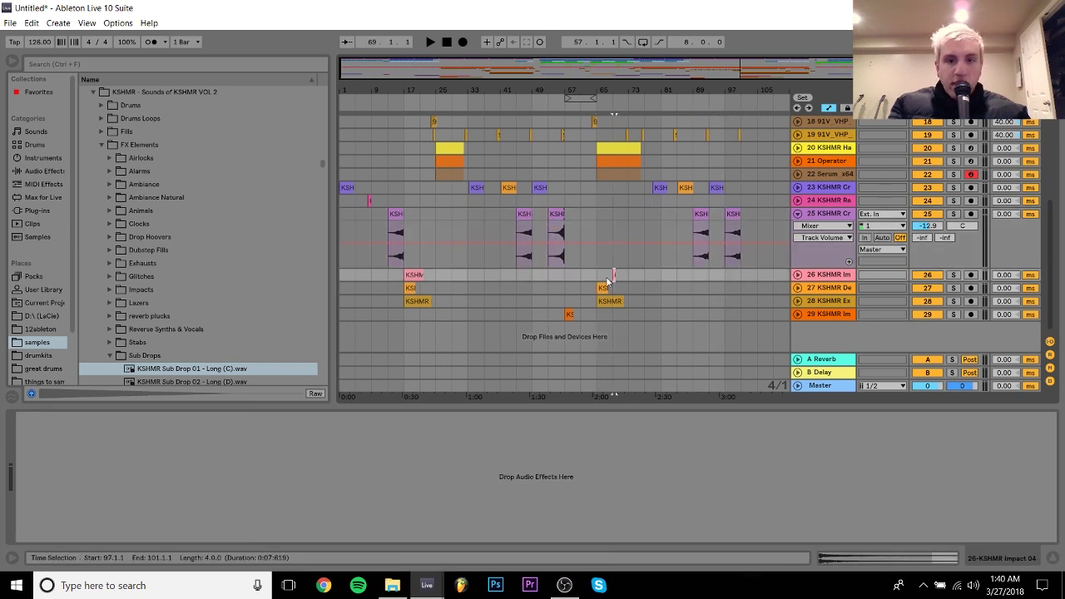
drag(595, 280, 738, 316)
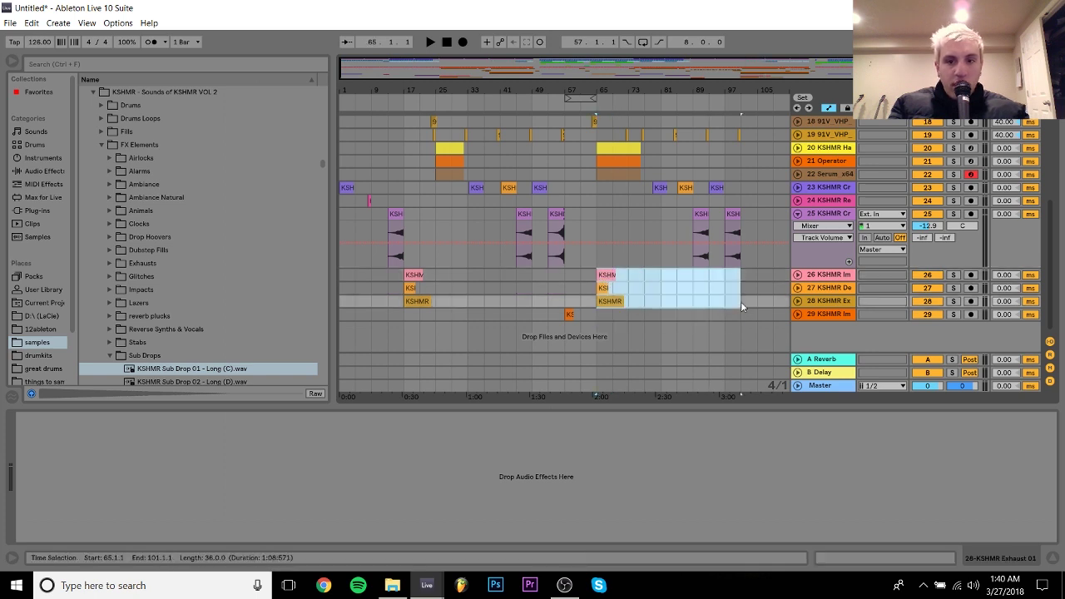
key(ctrl+d)
Listen to the transition into the impacts and exhaust at 101.1.1 from bar 100
click(721, 260)
key(space)
drag(764, 67, 753, 117)
click(703, 176)
key(space)
key(space)
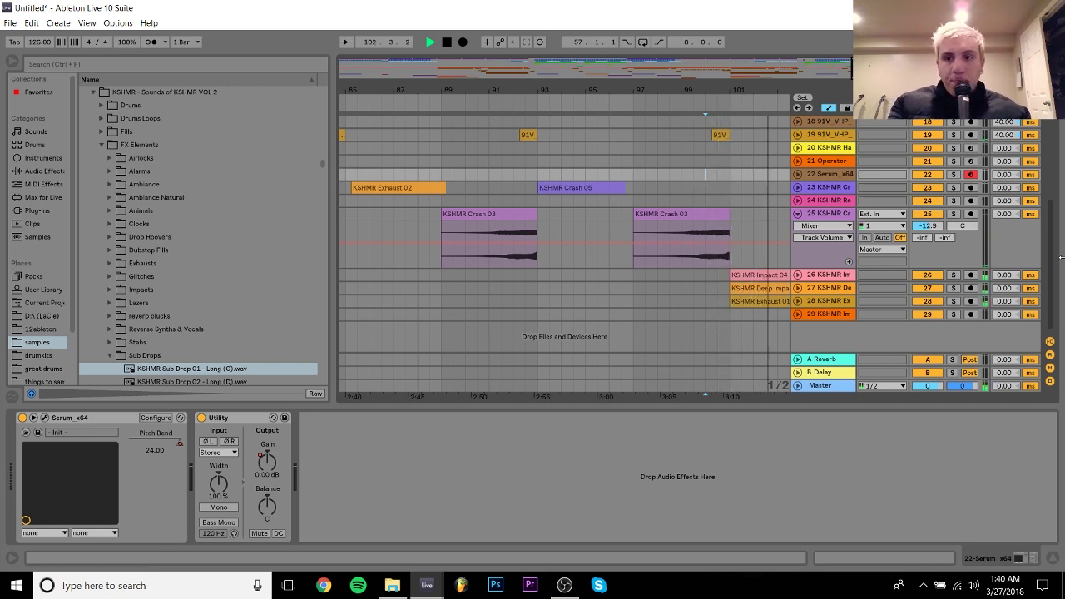
Stop playback, place the insert marker at 81.1.1 on track 1 and listen to the second drop from there
scroll(641, 205, up, 6)
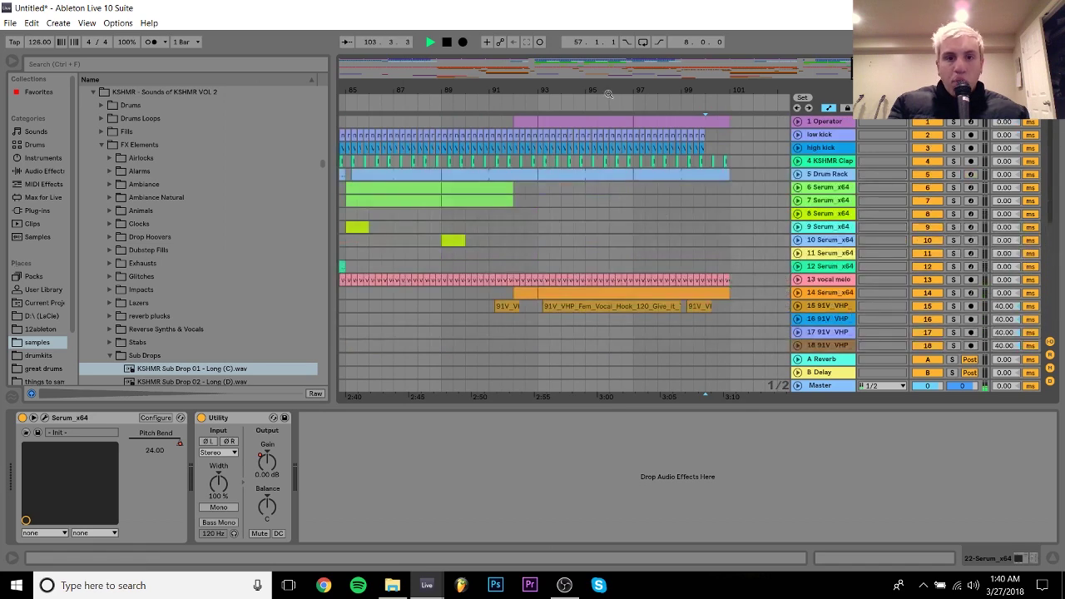
drag(609, 93, 609, 42)
click(660, 120)
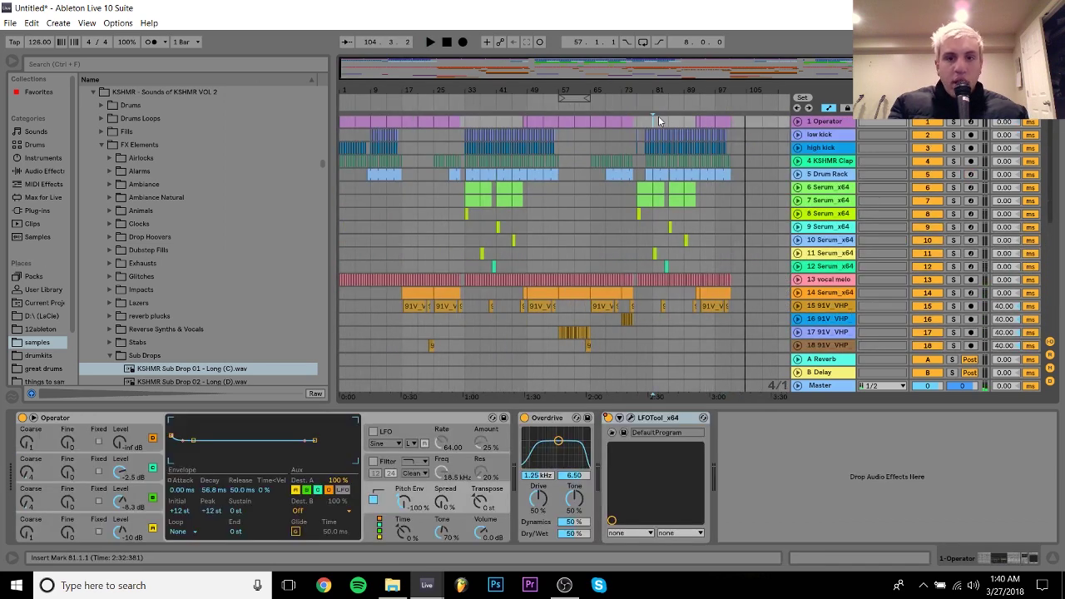
key(space)
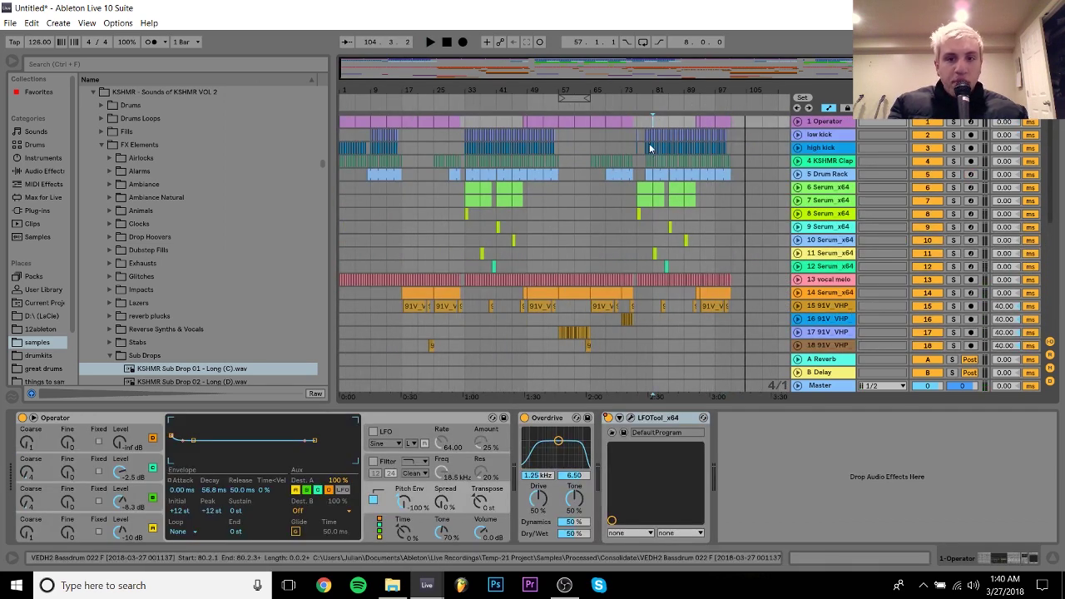
drag(641, 91, 513, 128)
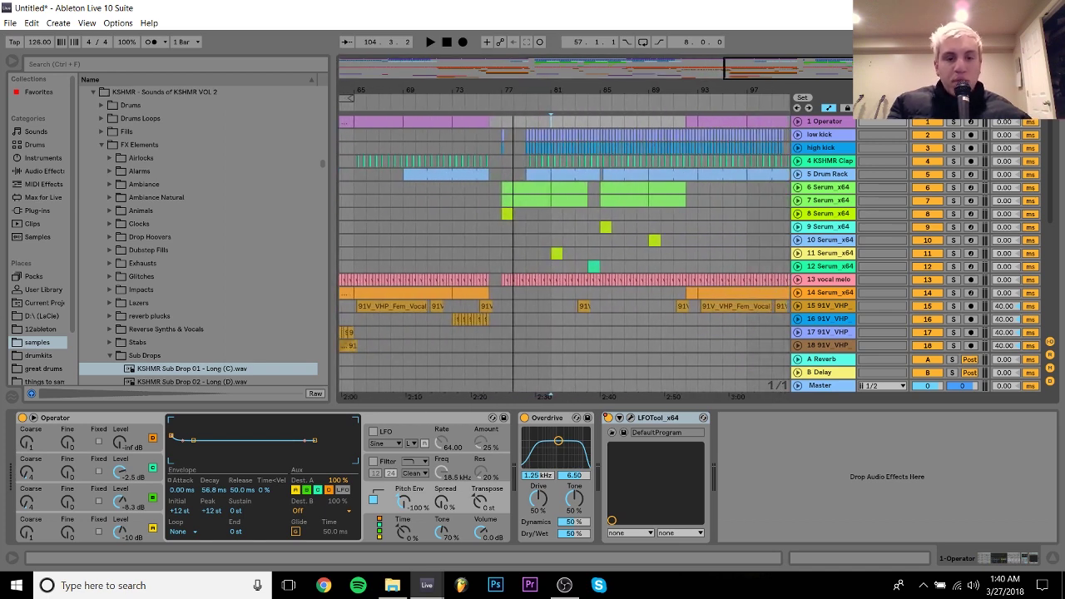
drag(513, 129, 513, 134)
key(space)
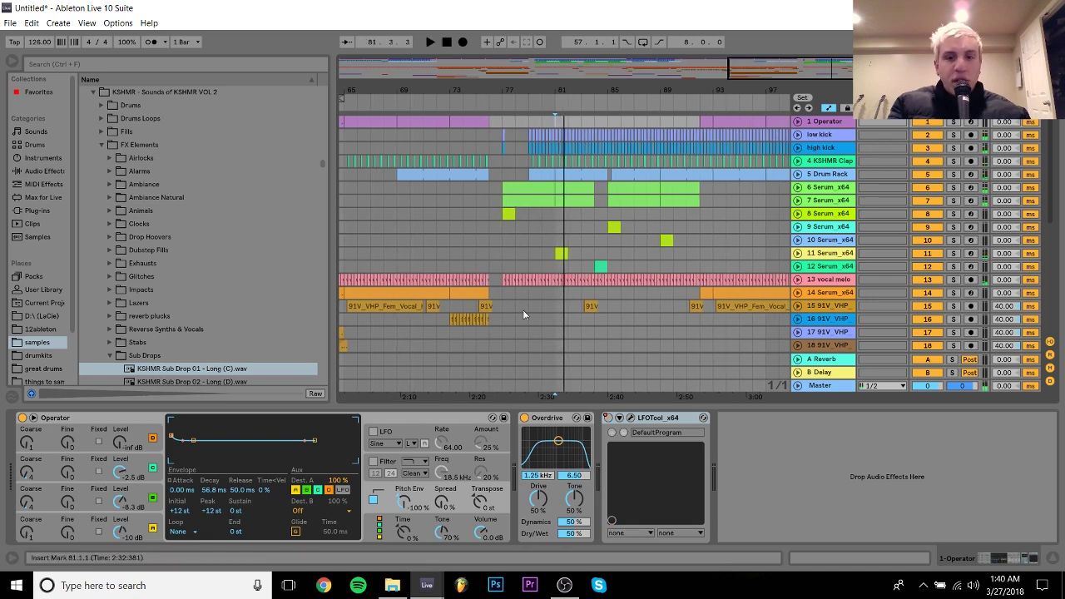
Delete the A Reverb and B Delay return tracks
click(500, 121)
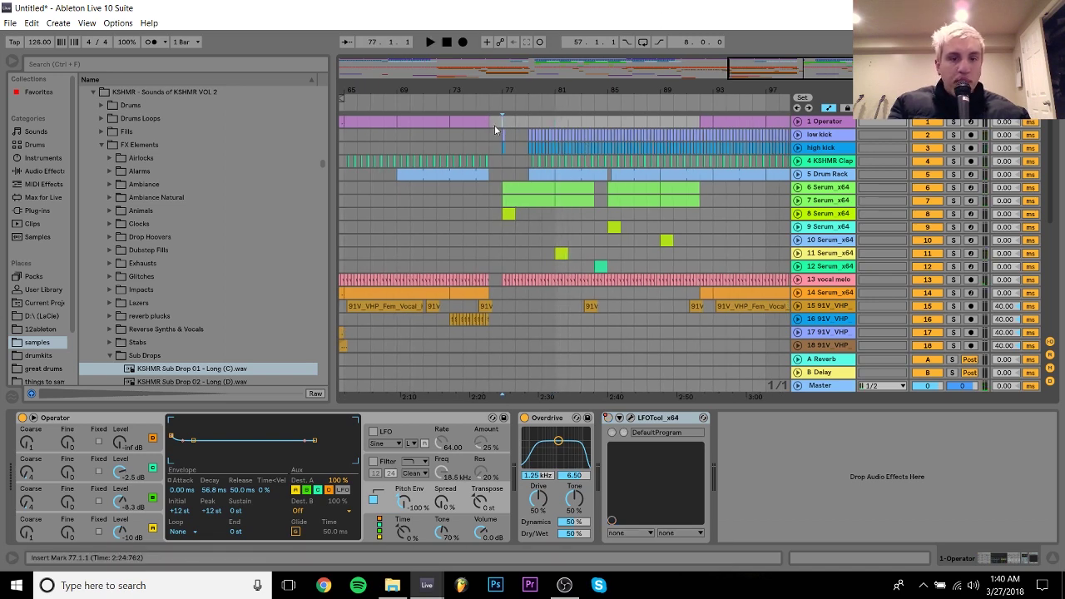
drag(449, 87, 587, 88)
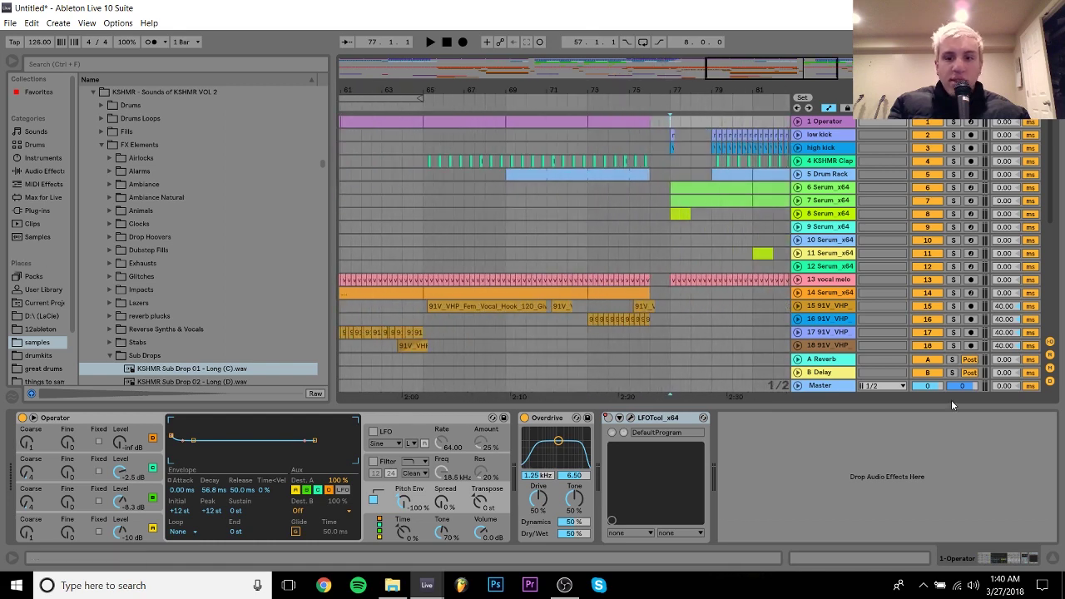
click(831, 398)
click(821, 372)
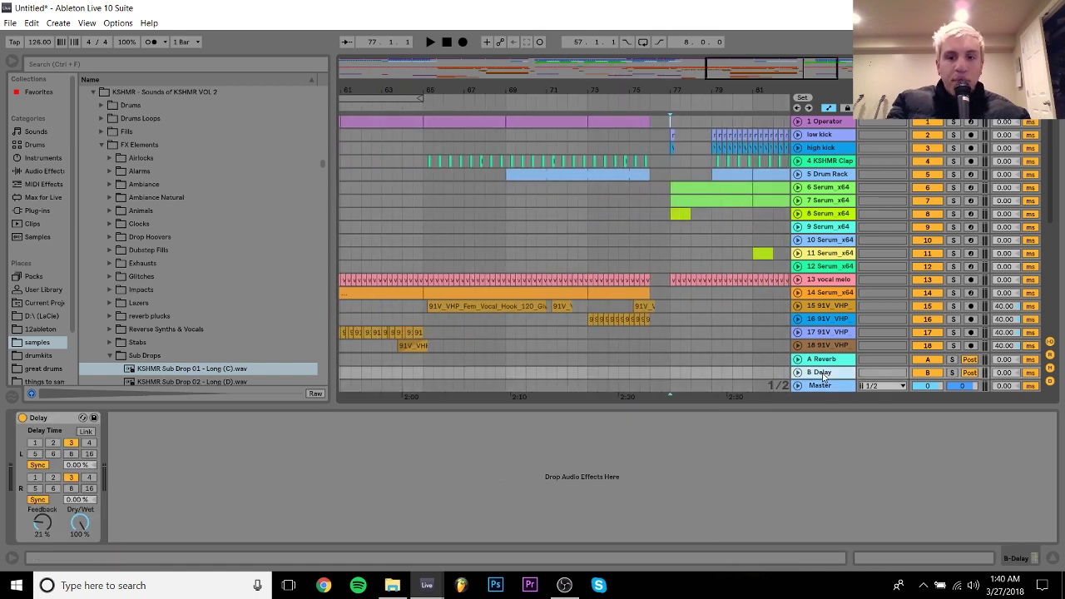
scroll(823, 376, down, 1)
click(823, 372)
key(Delete)
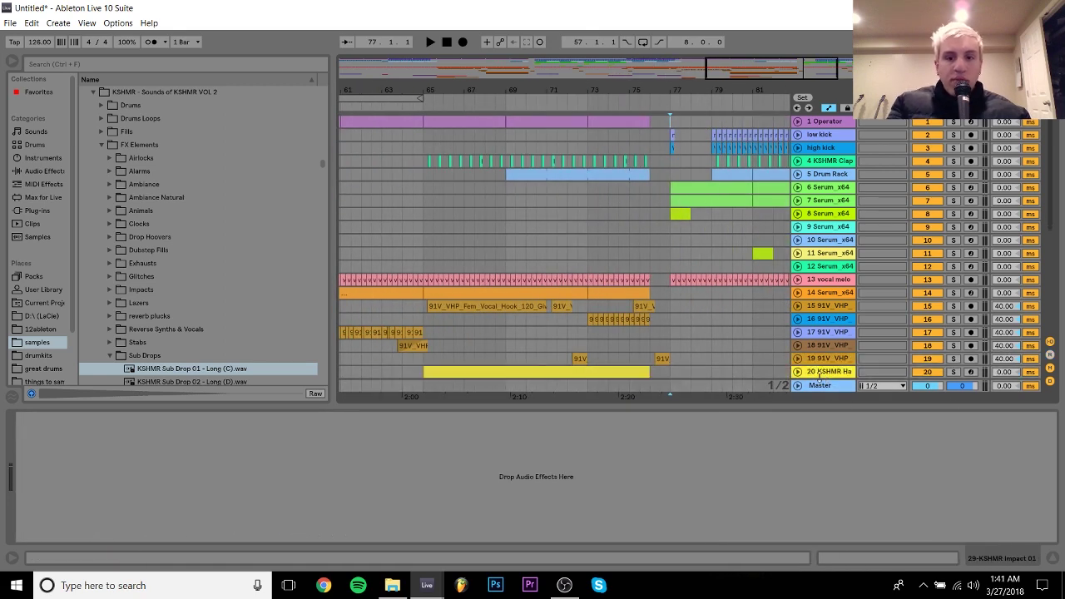
Add an EQ Eight audio effect to the Master track
click(813, 386)
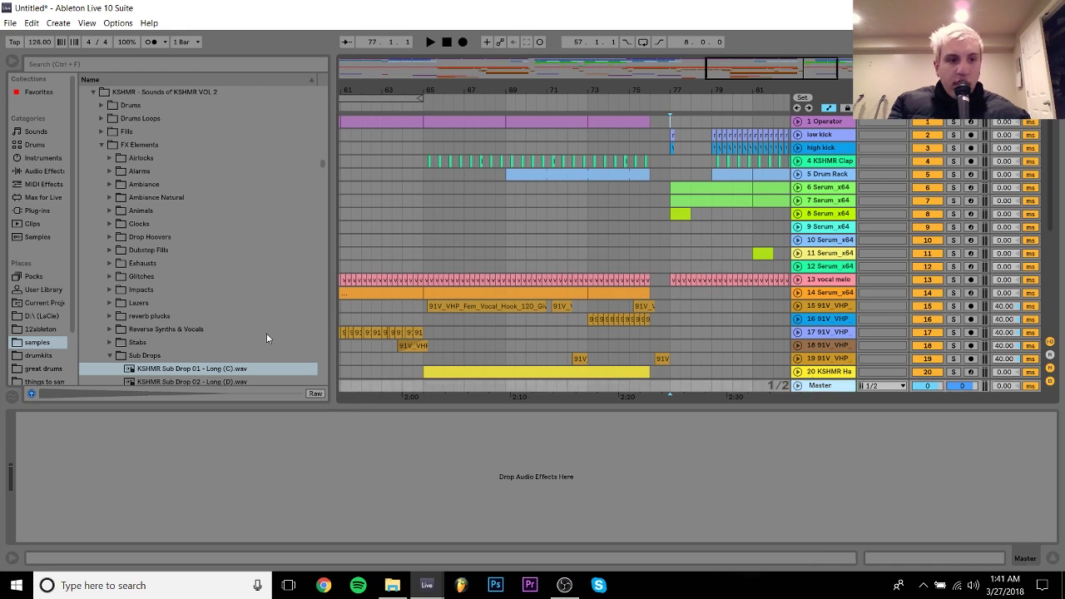
click(28, 171)
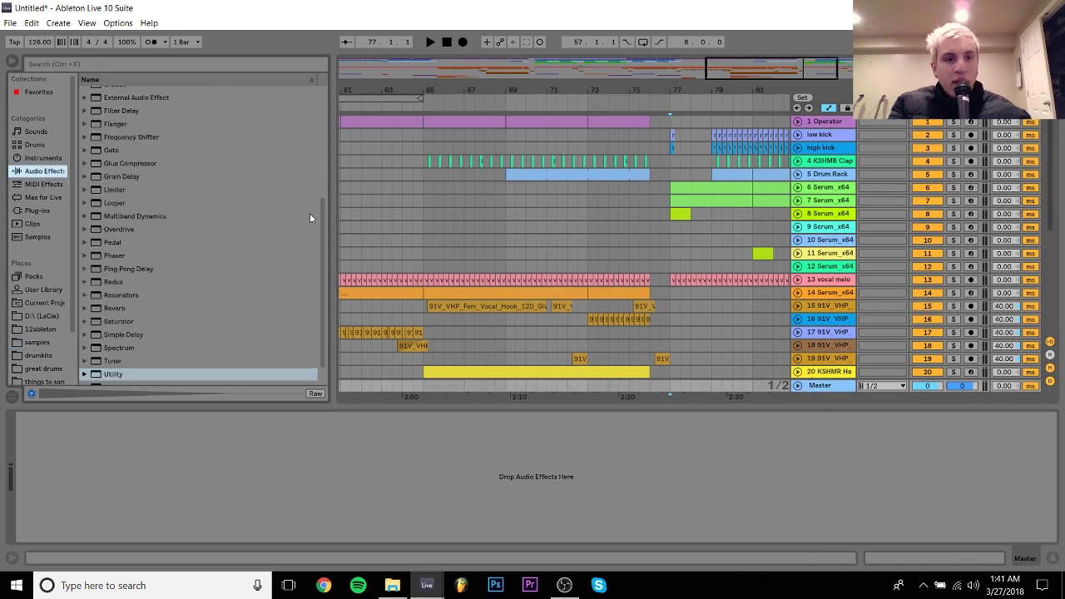
drag(559, 88, 644, 139)
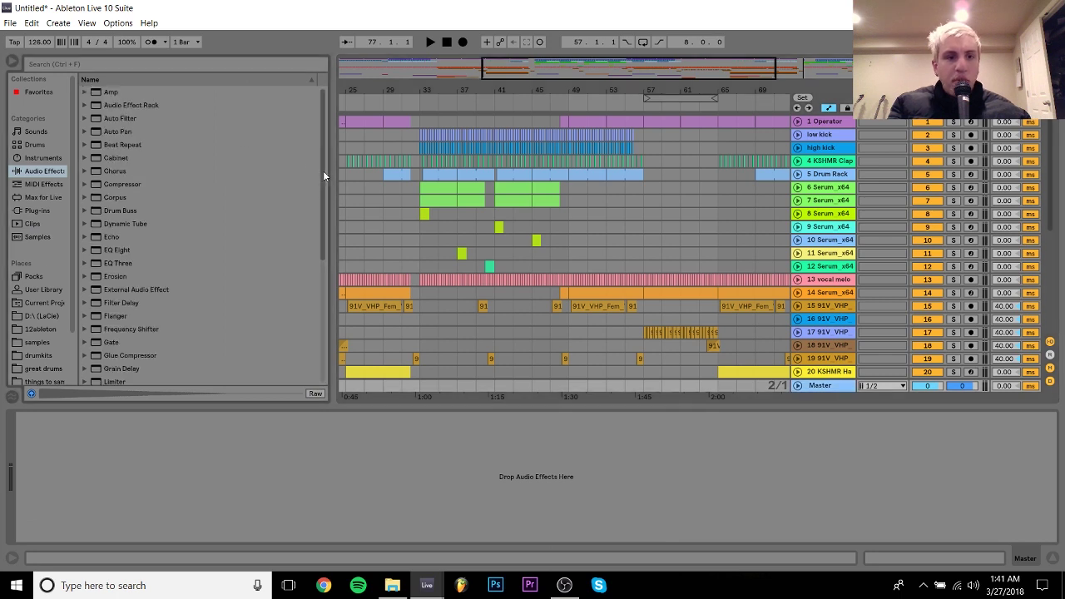
scroll(323, 170, up, 5)
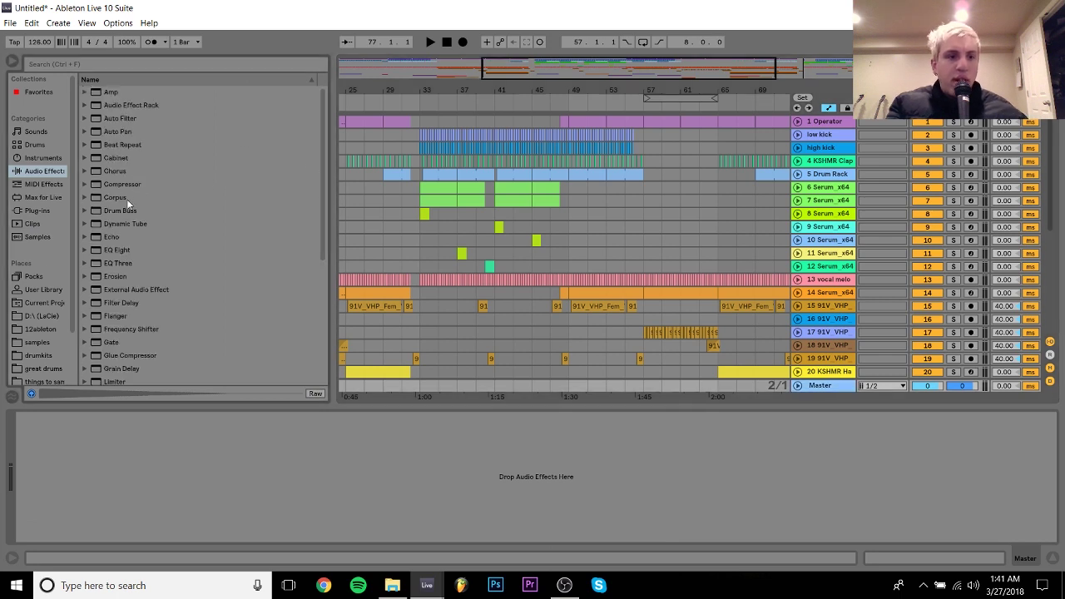
double_click(110, 249)
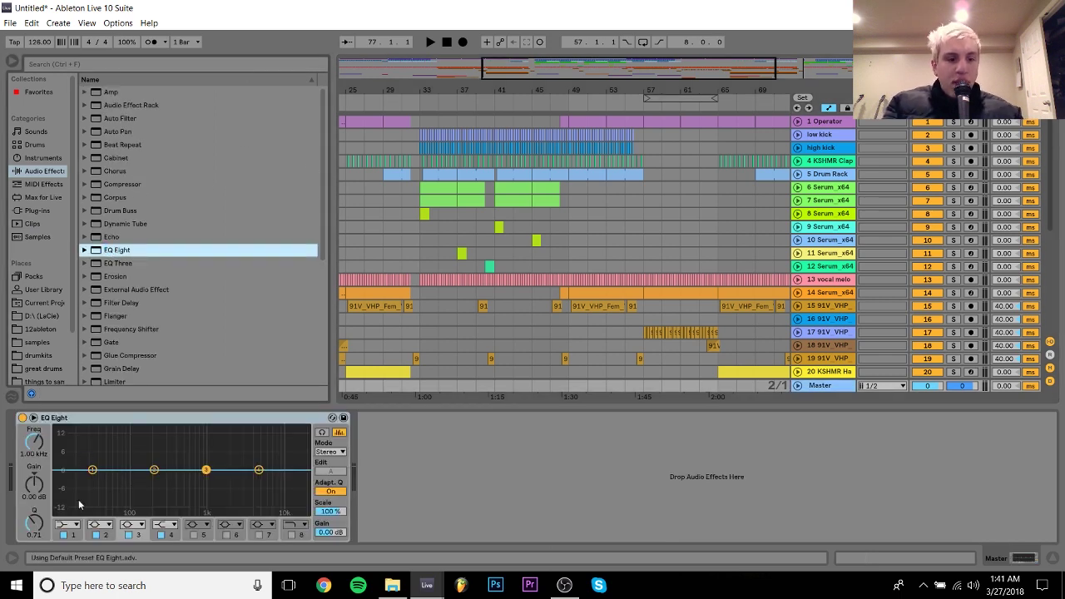
Change band 1 of the EQ Eight to a low-cut filter and set its frequency to 10 Hz
click(69, 528)
click(61, 450)
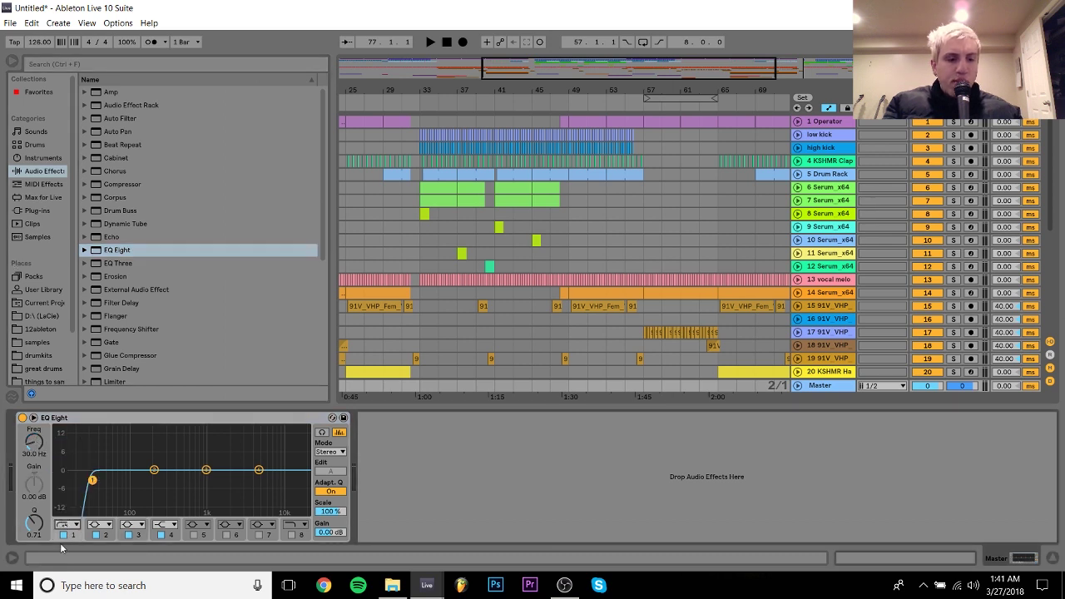
drag(32, 447, 31, 482)
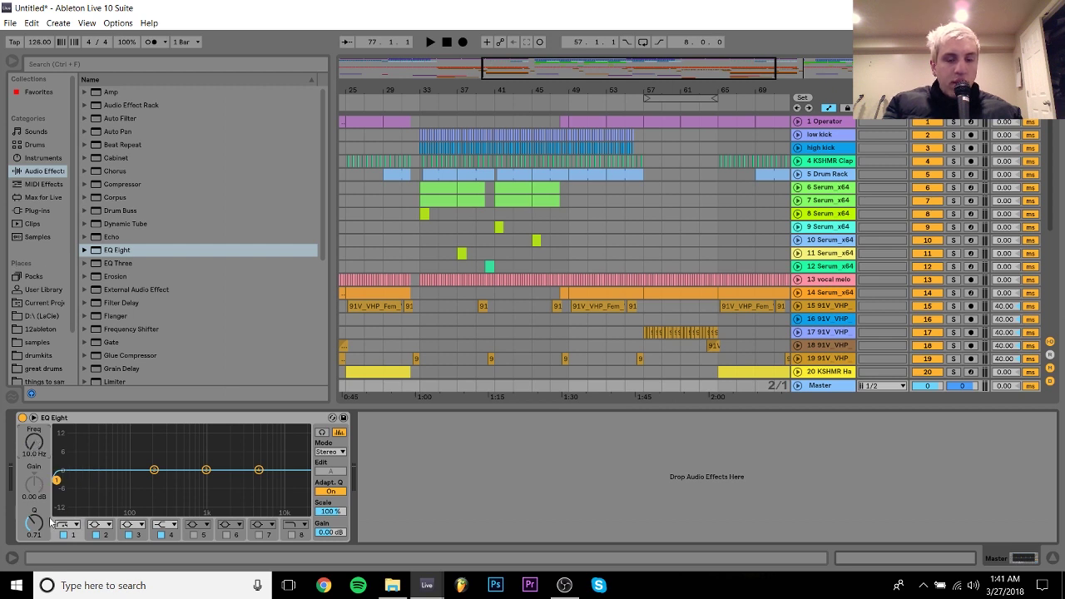
Show the Master's band 1 frequency automation and draw a rise from 10 Hz at bar 25 to 122 Hz at bar 32
scroll(372, 90, left, 4)
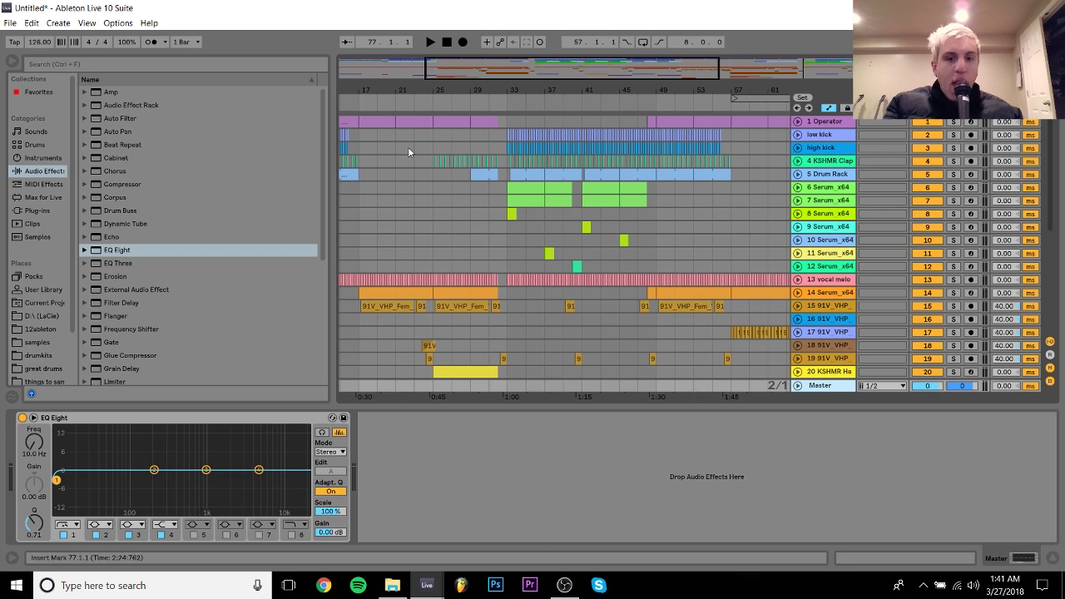
drag(429, 82, 429, 84)
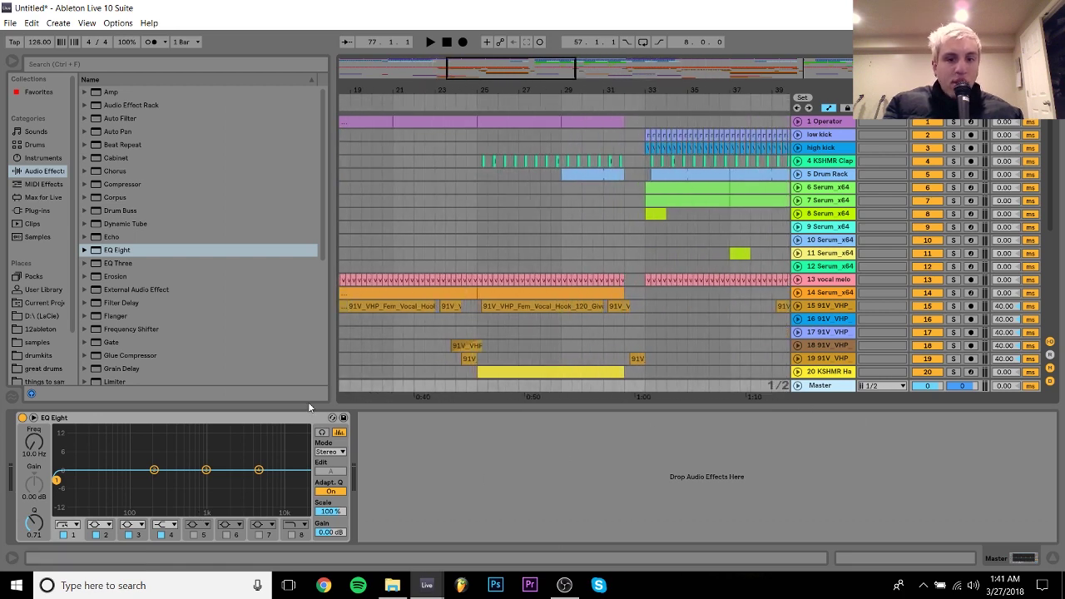
right_click(39, 443)
click(72, 447)
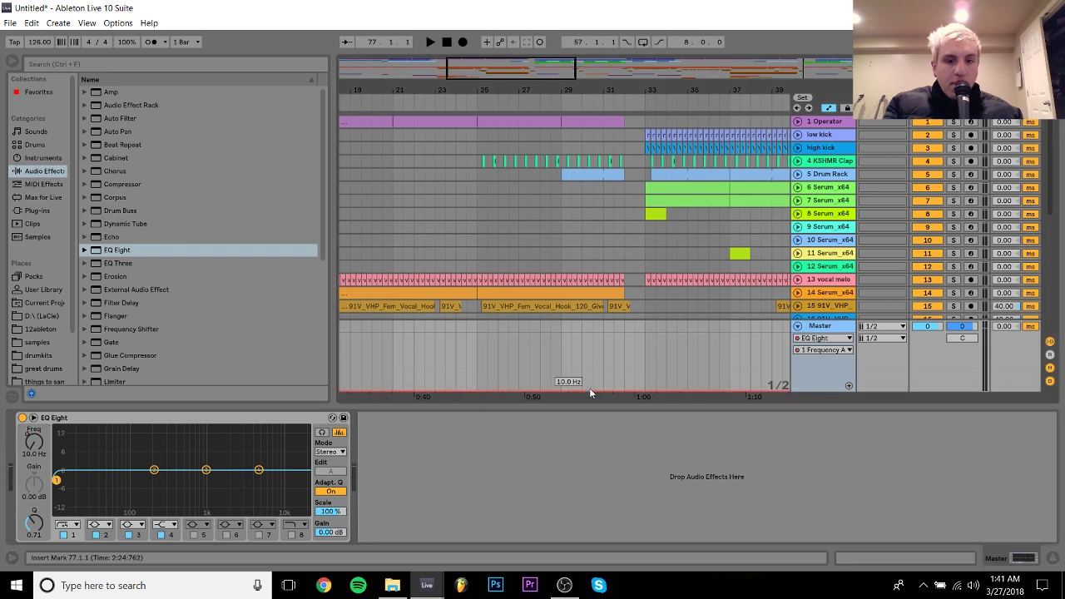
mouse_move(625, 387)
mouse_down()
mouse_move(625, 371)
mouse_move(636, 372)
mouse_up()
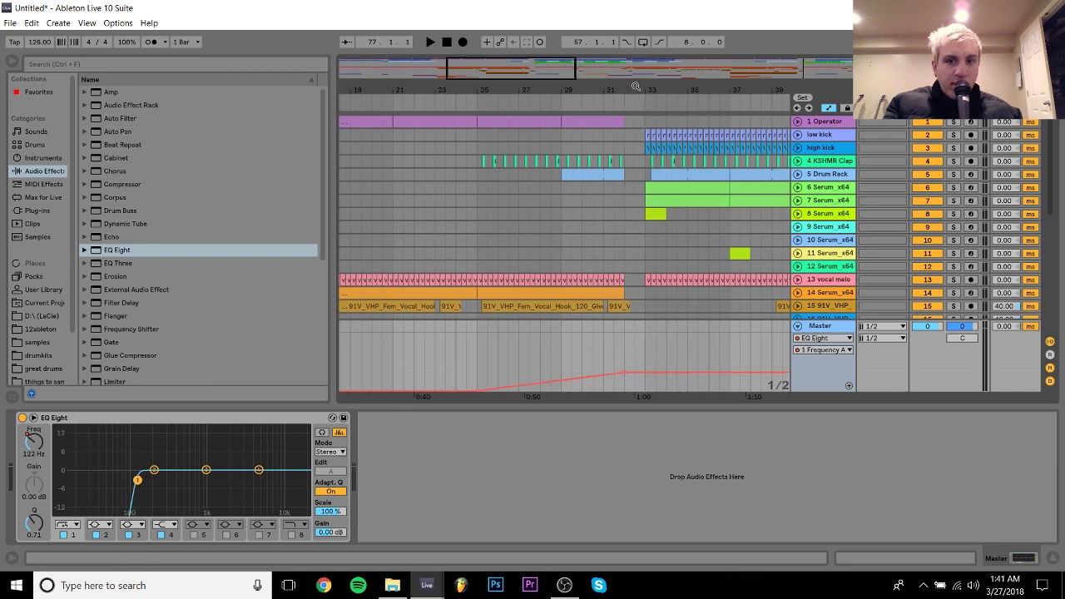
Bring the Master's filter frequency automation back down to 10 Hz shortly before bar 33
drag(635, 87, 635, 141)
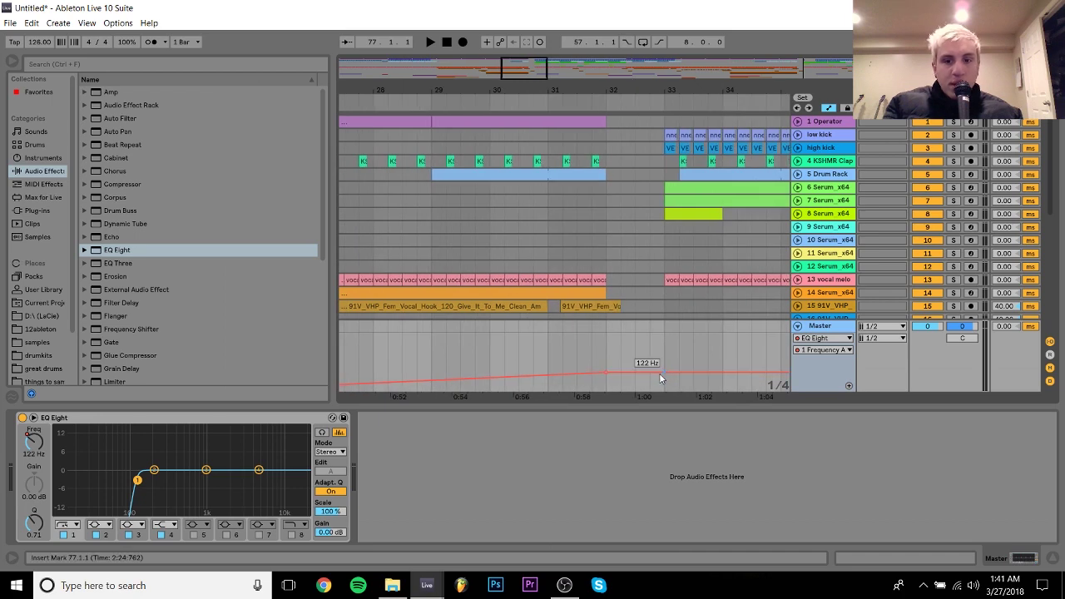
drag(654, 378, 649, 390)
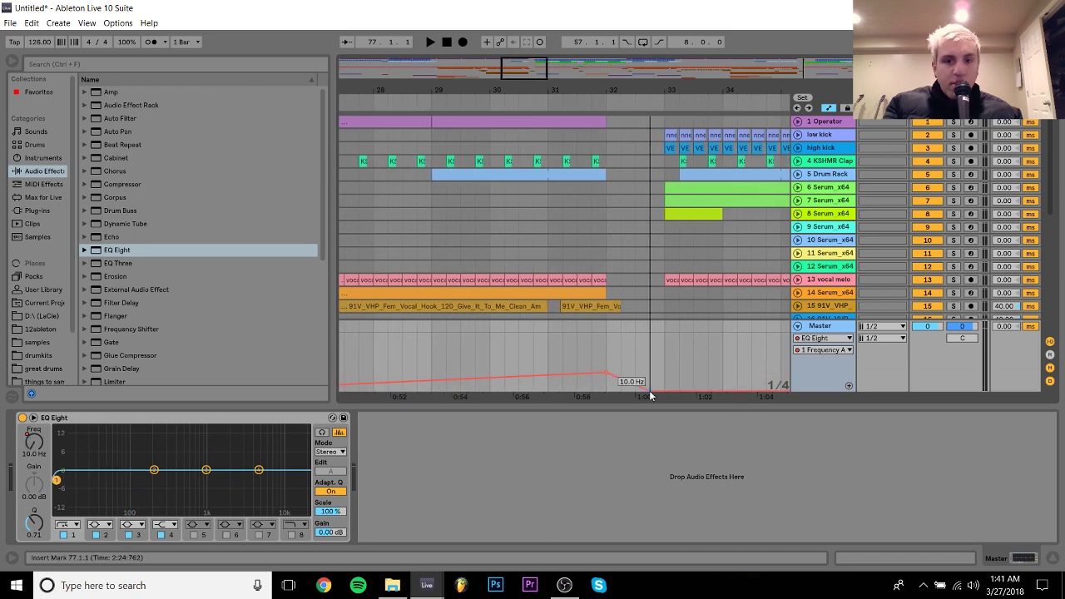
drag(620, 88, 621, 61)
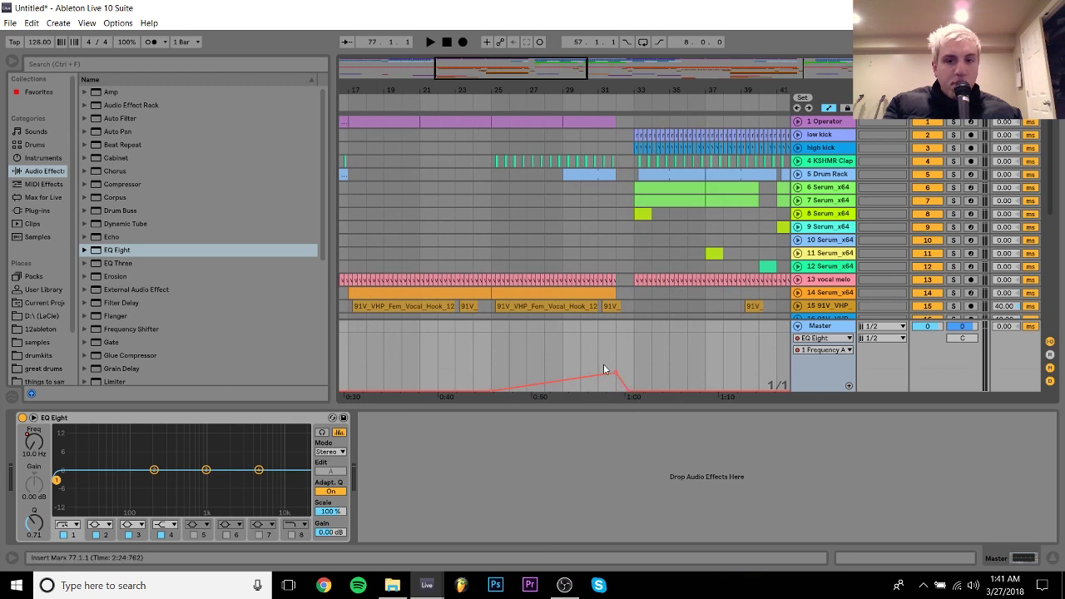
drag(629, 388, 617, 394)
key(ctrl+z)
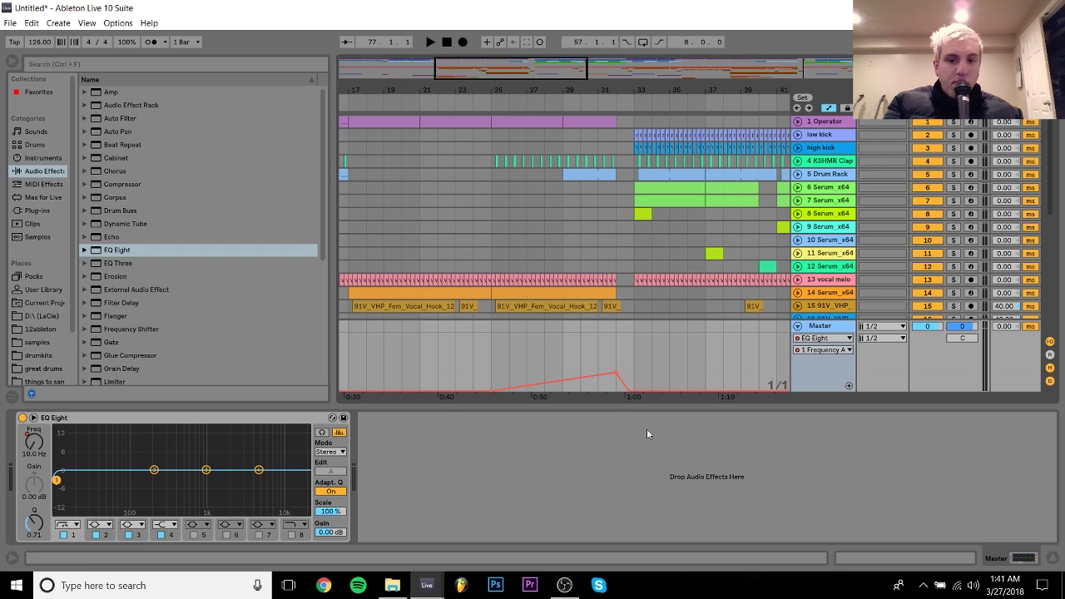
Listen to the filtered build-up into the first drop from 29.1.1
click(562, 348)
key(space)
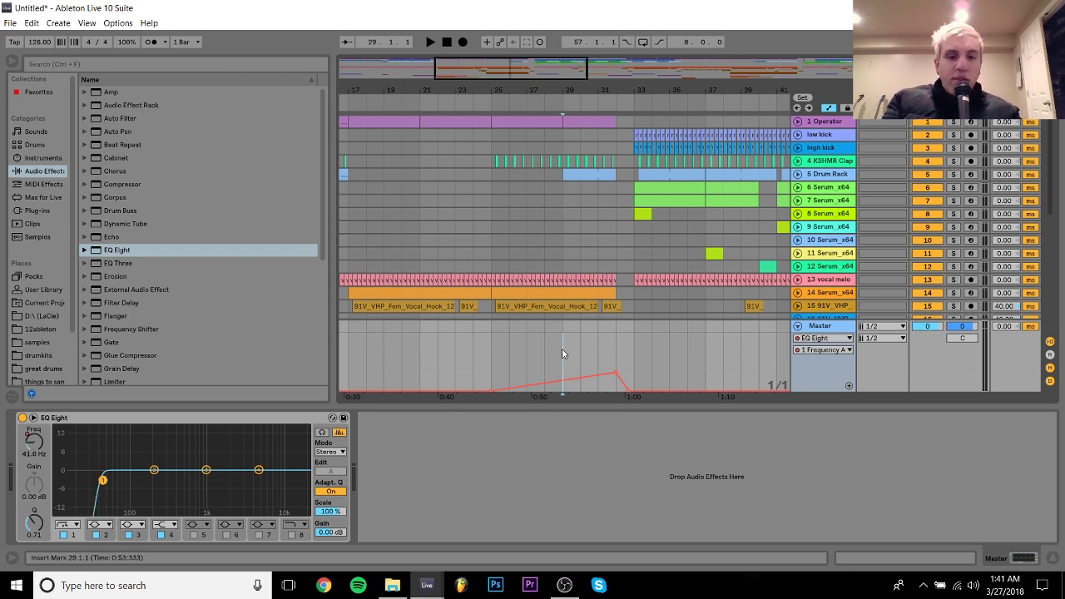
mouse_move(617, 372)
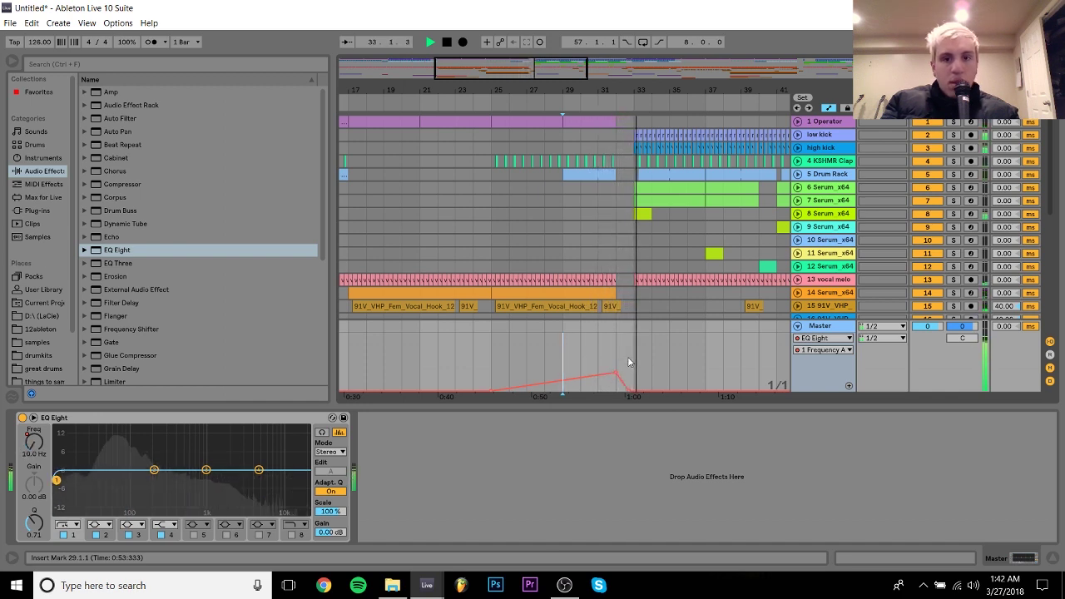
key(space)
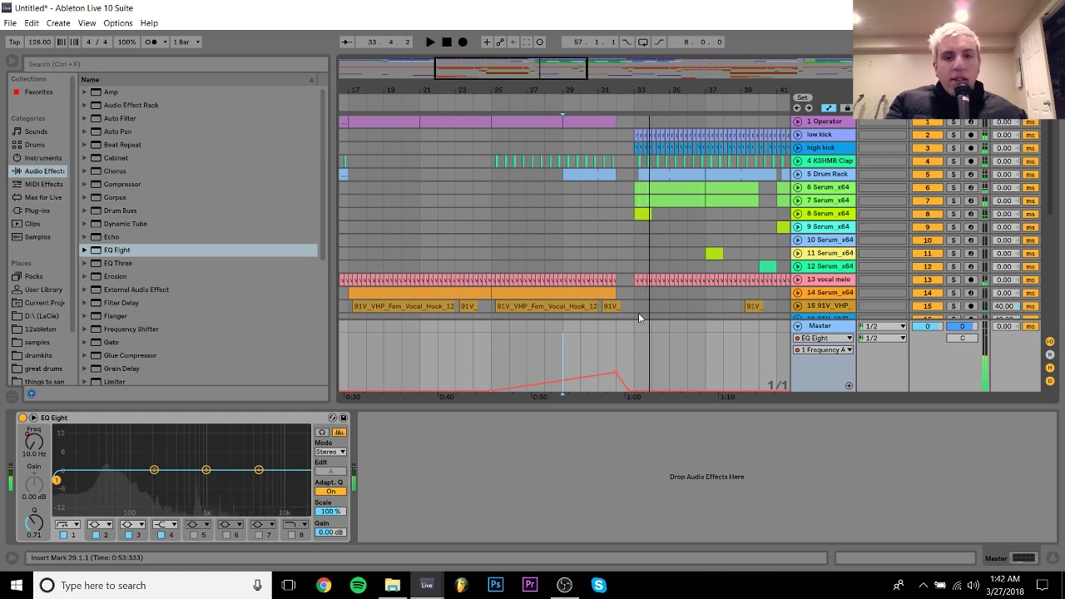
Duplicate the Master's frequency automation from 25.1.1 to 69.1.1 so the filter rise repeats at 69.1.1
key(minus)
key(minus)
key(minus)
key(minus)
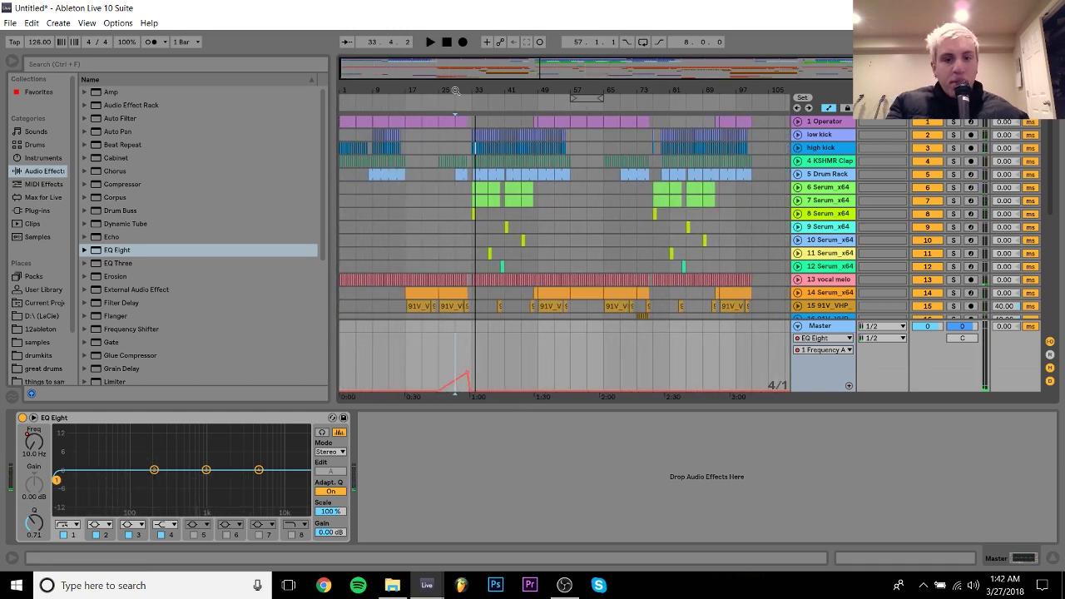
click(441, 361)
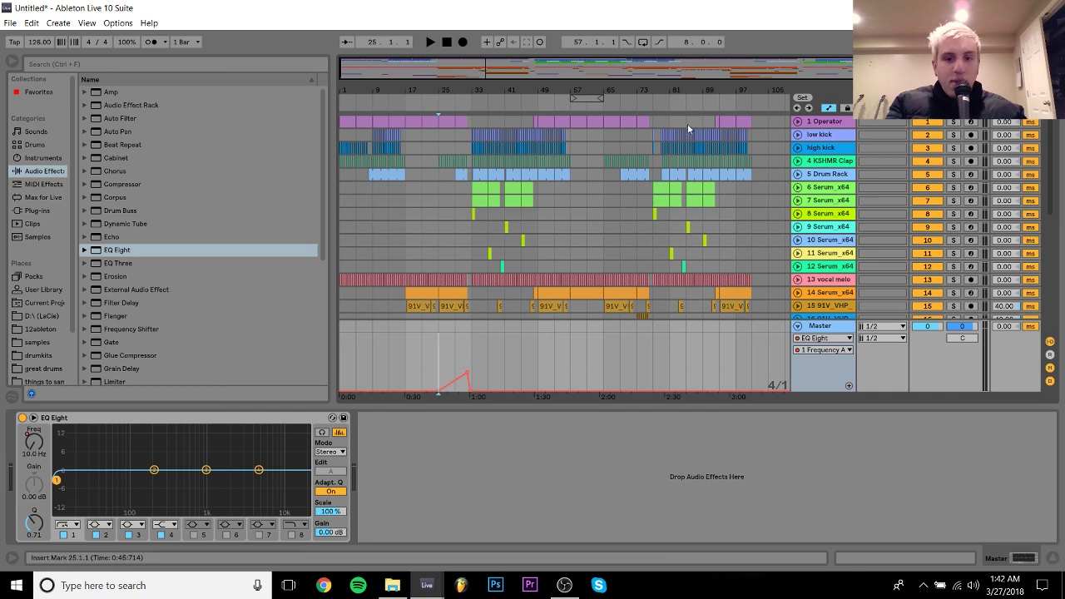
drag(652, 89, 652, 117)
shift+click(604, 350)
key(ctrl+d)
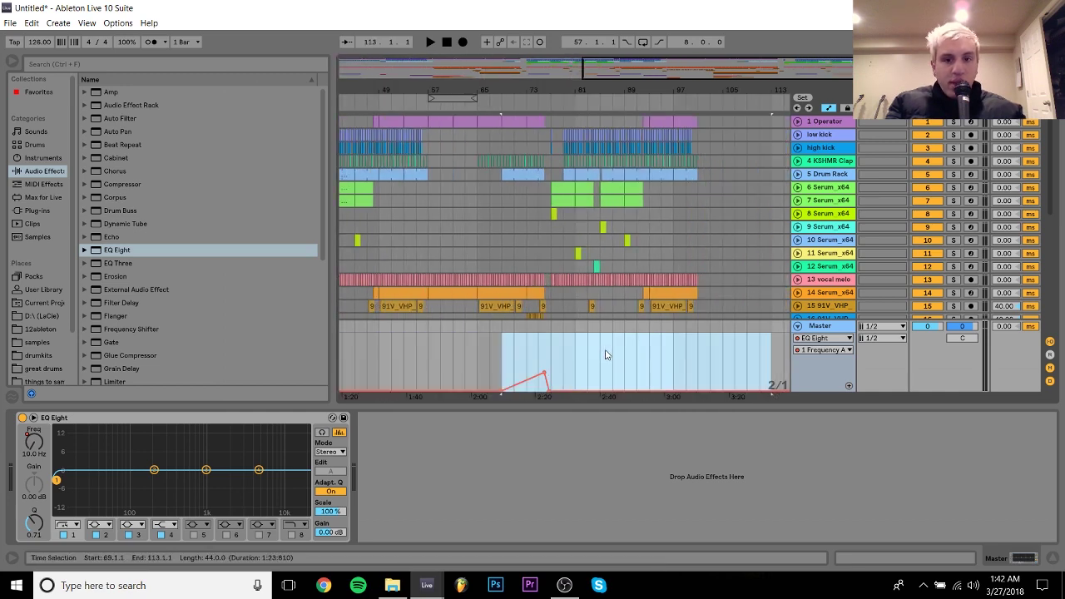
Listen from 75.1.1 and try a 234 Hz automation peak at bar 76, returning it to 122 Hz
drag(539, 77, 574, 359)
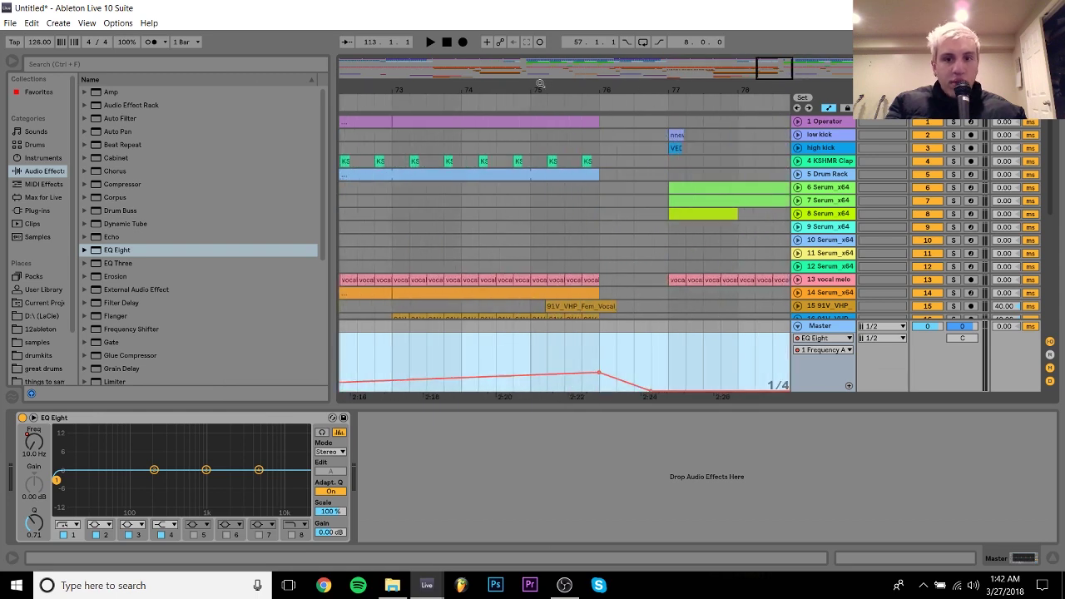
key(space)
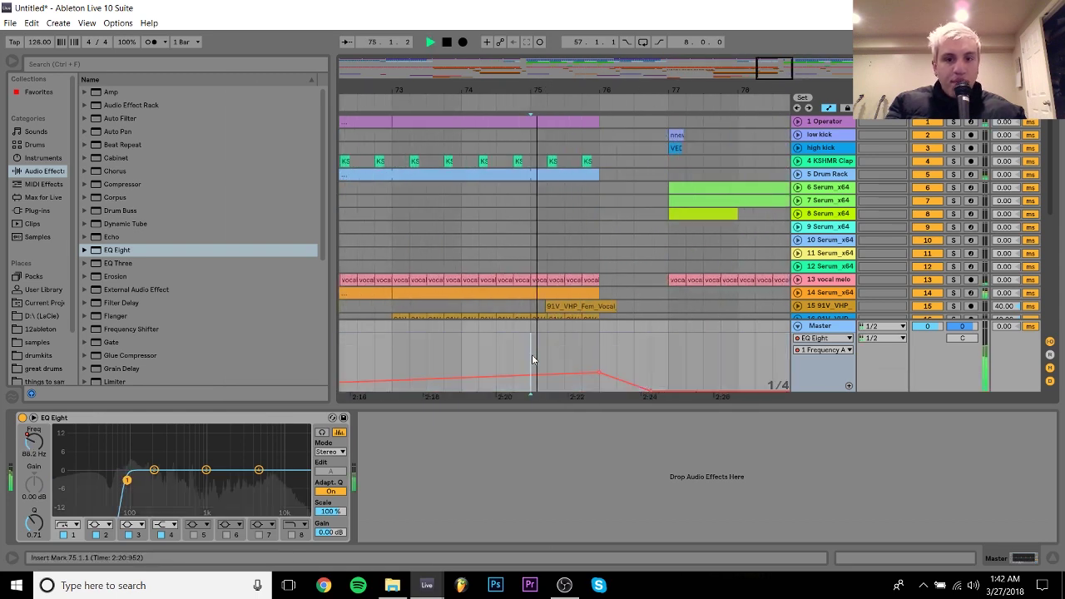
click(599, 373)
key(space)
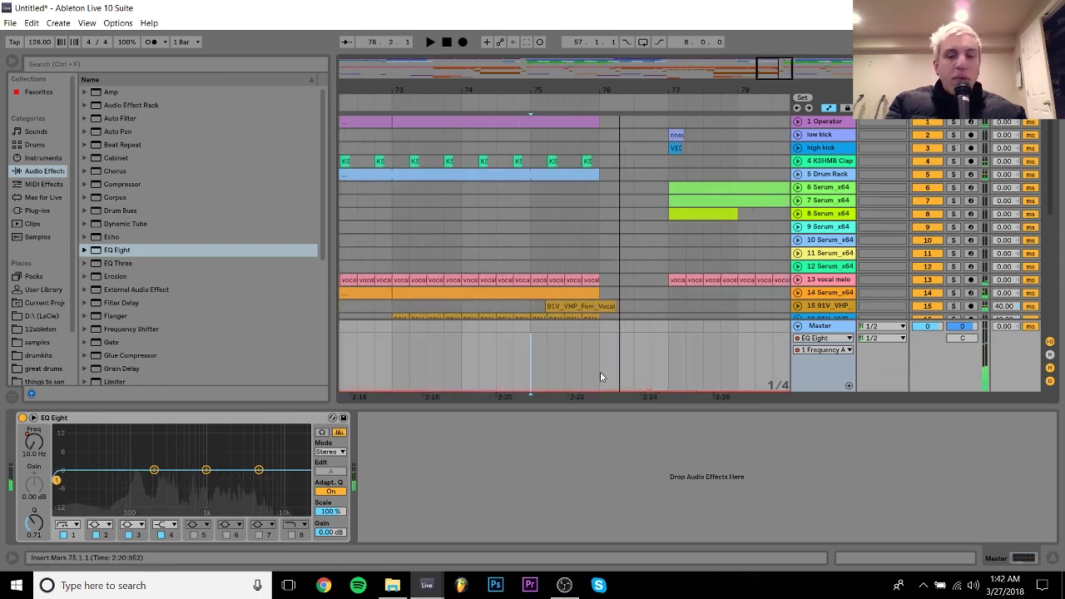
click(600, 373)
key(space)
drag(599, 372, 600, 366)
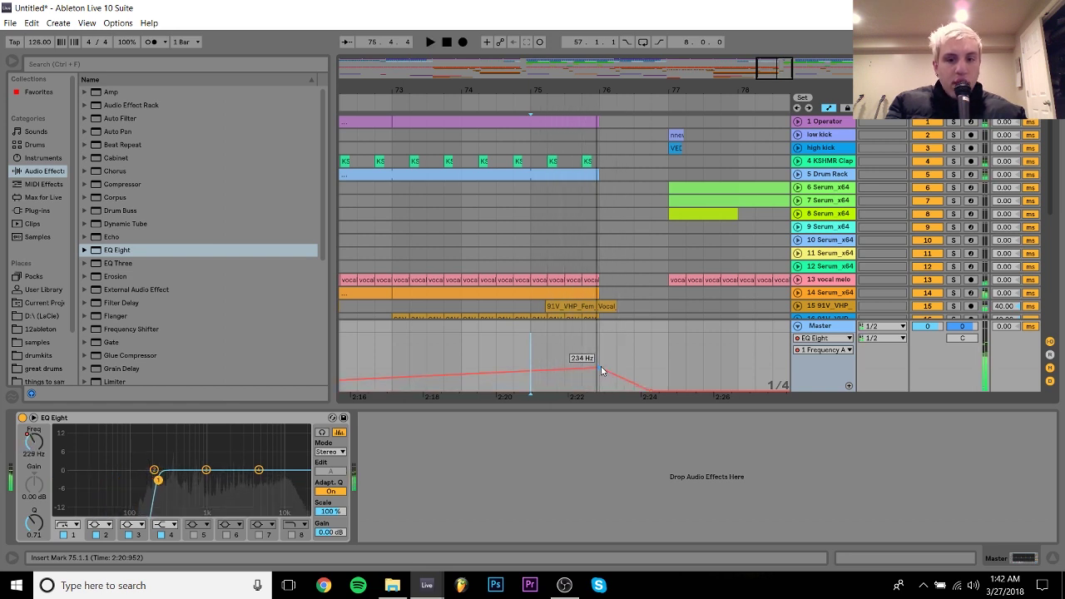
key(space)
drag(601, 366, 601, 372)
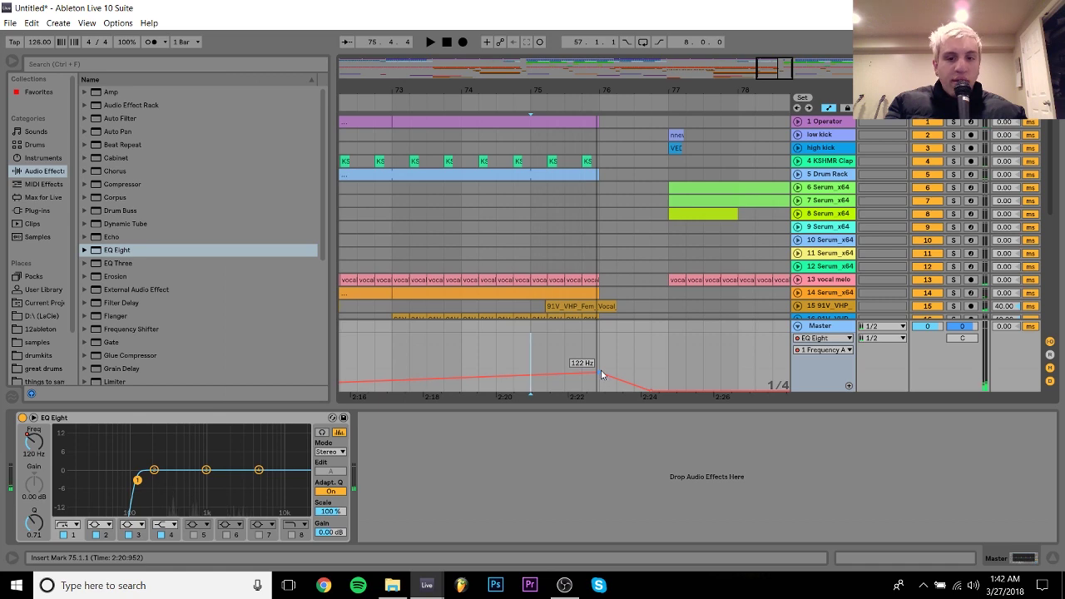
Listen to the second drop from 73.1.1 while checking the Master level in the mixer, and fold the Master track's automation lane
drag(597, 90, 696, 8)
click(682, 211)
key(space)
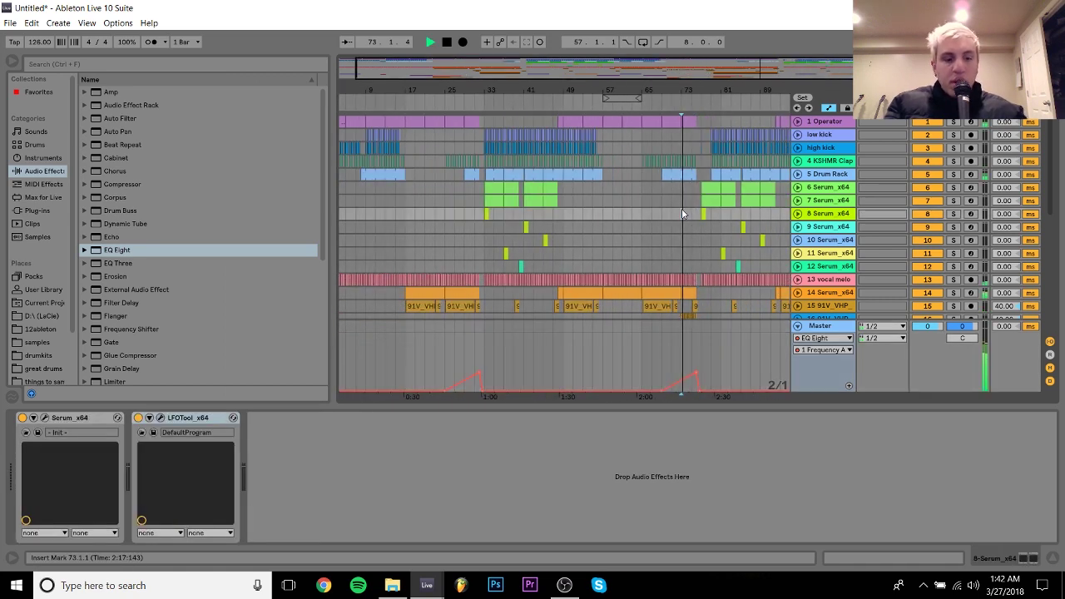
key(Tab)
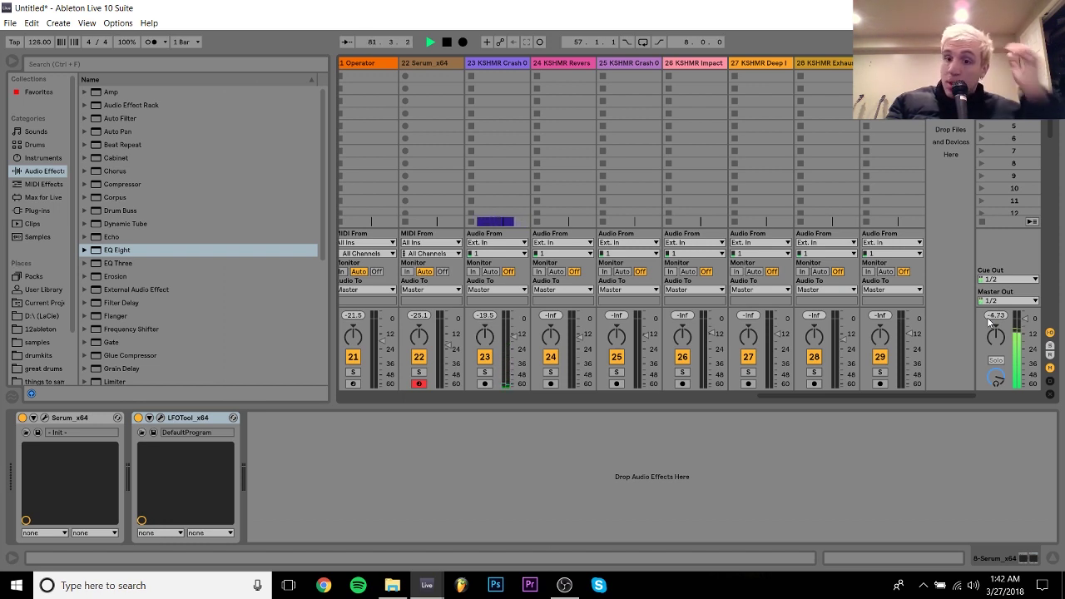
key(Tab)
key(space)
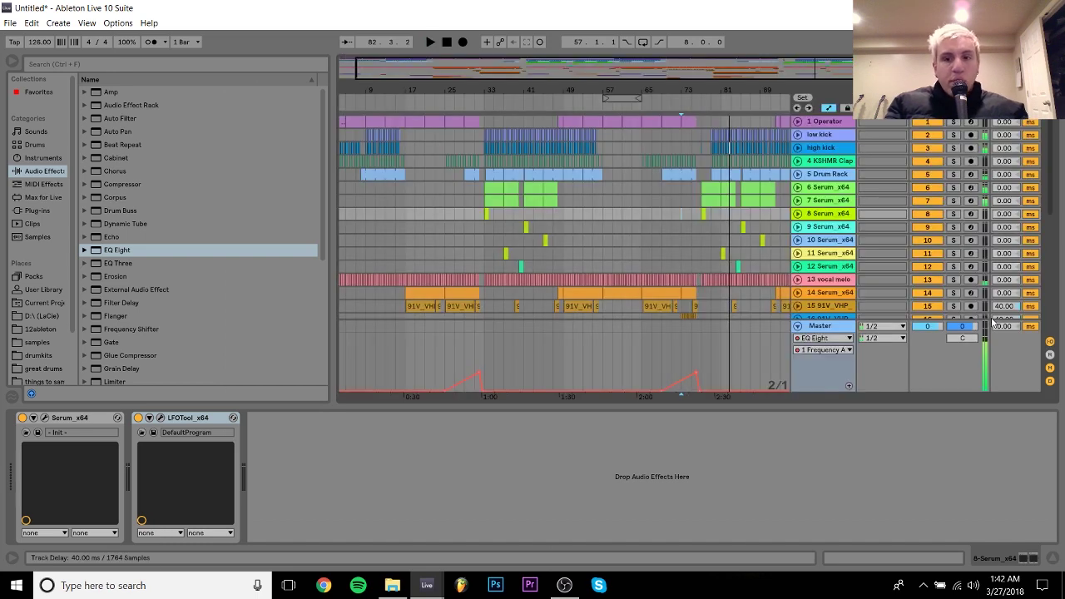
click(797, 326)
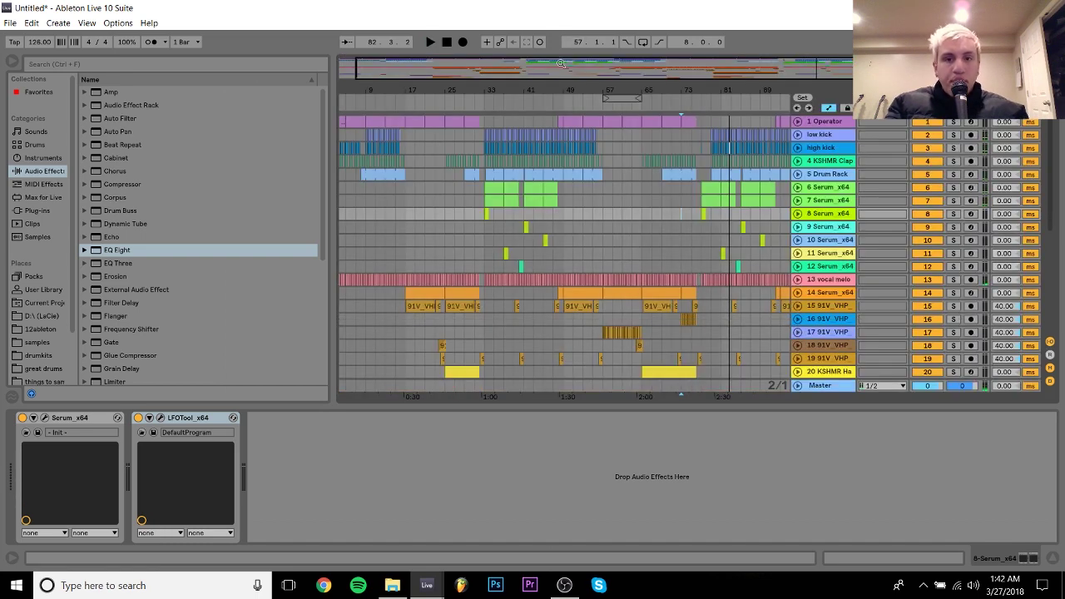
drag(561, 84, 561, 64)
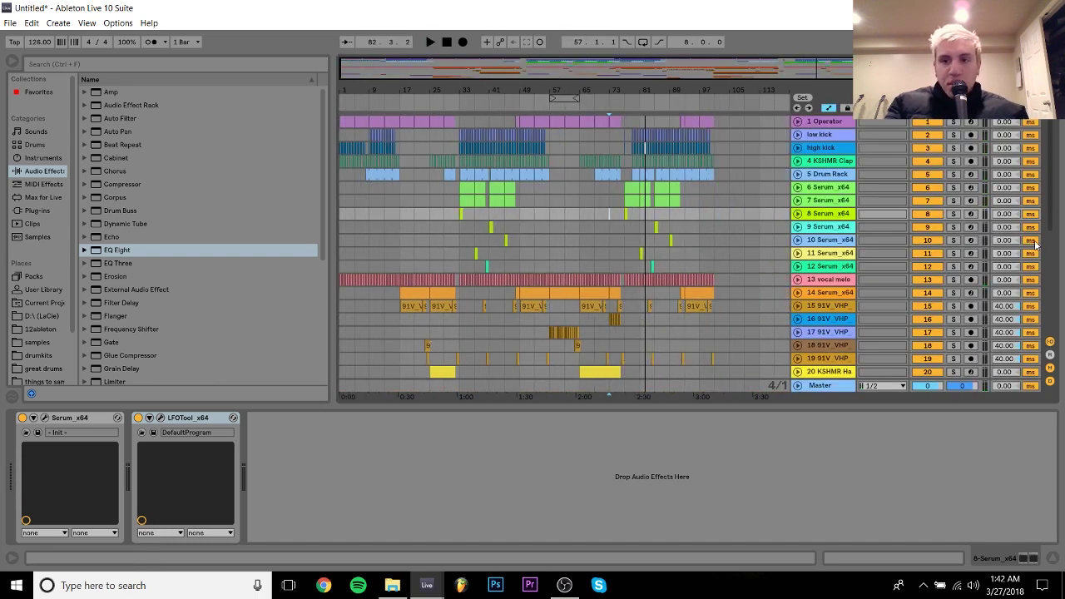
Look over the arrangement's full track list down to track 29 and select all tracks
scroll(1050, 225, down, 5)
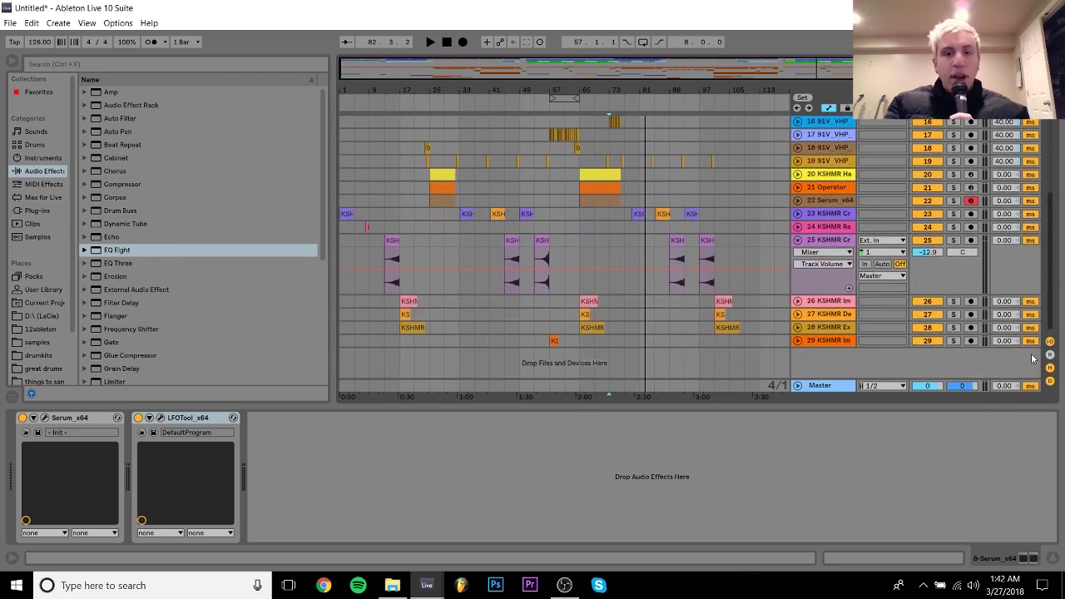
scroll(1031, 349, up, 5)
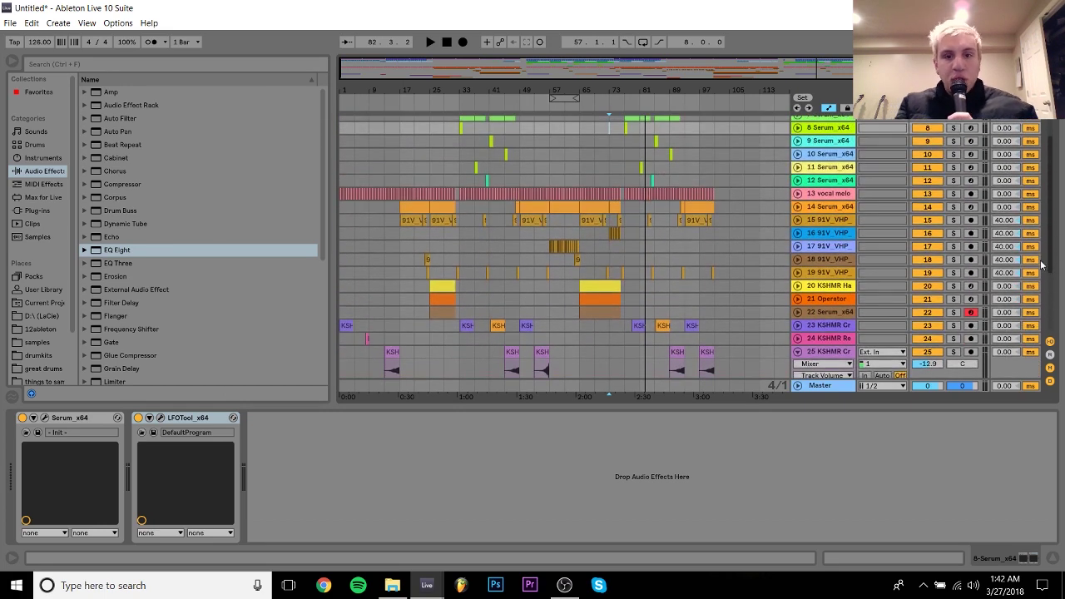
scroll(1040, 266, up, 5)
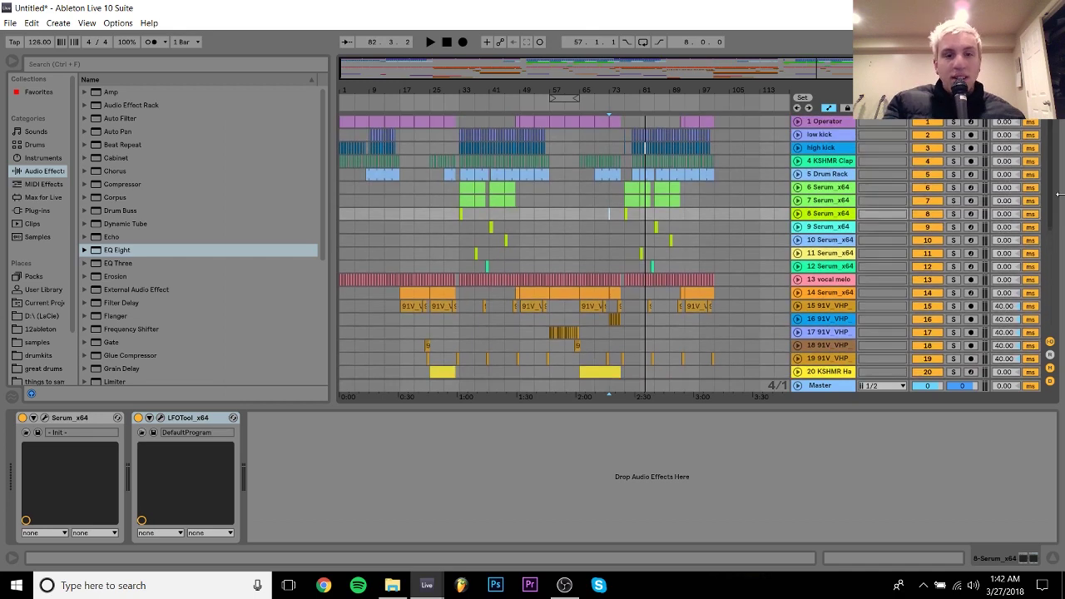
click(820, 161)
key(ctrl+a)
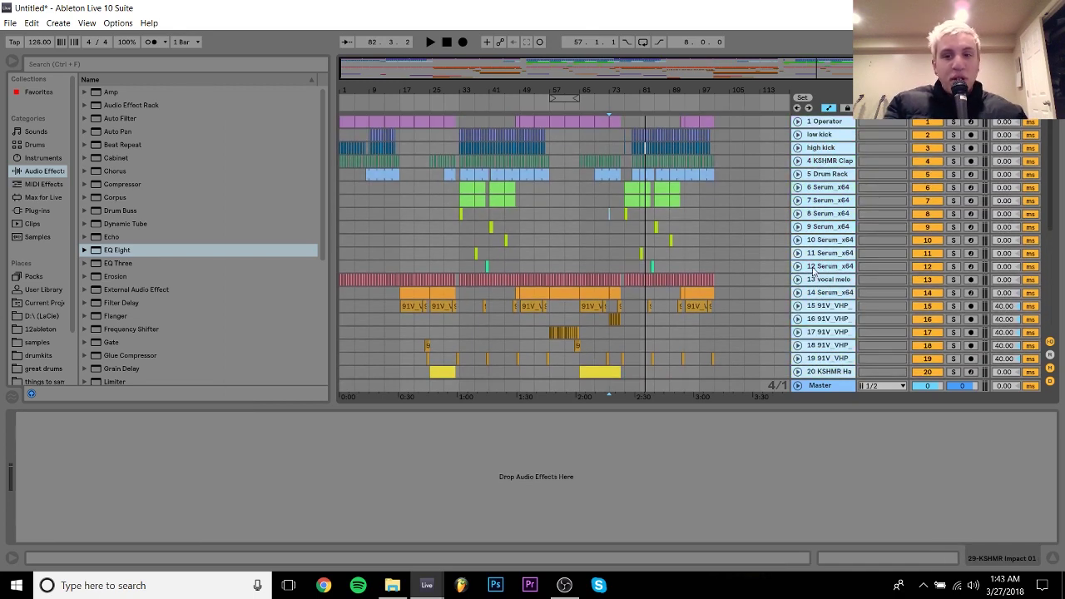
Fit all tracks on screen by hiding the device view and folding track 25, and place the insert marker at 1.1.1
click(1053, 559)
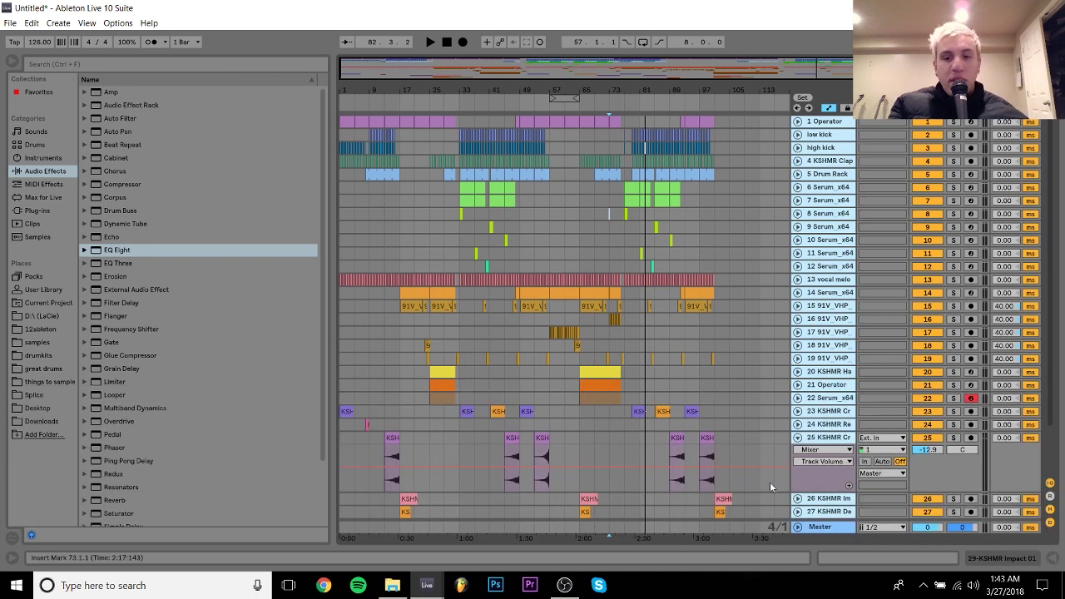
click(798, 439)
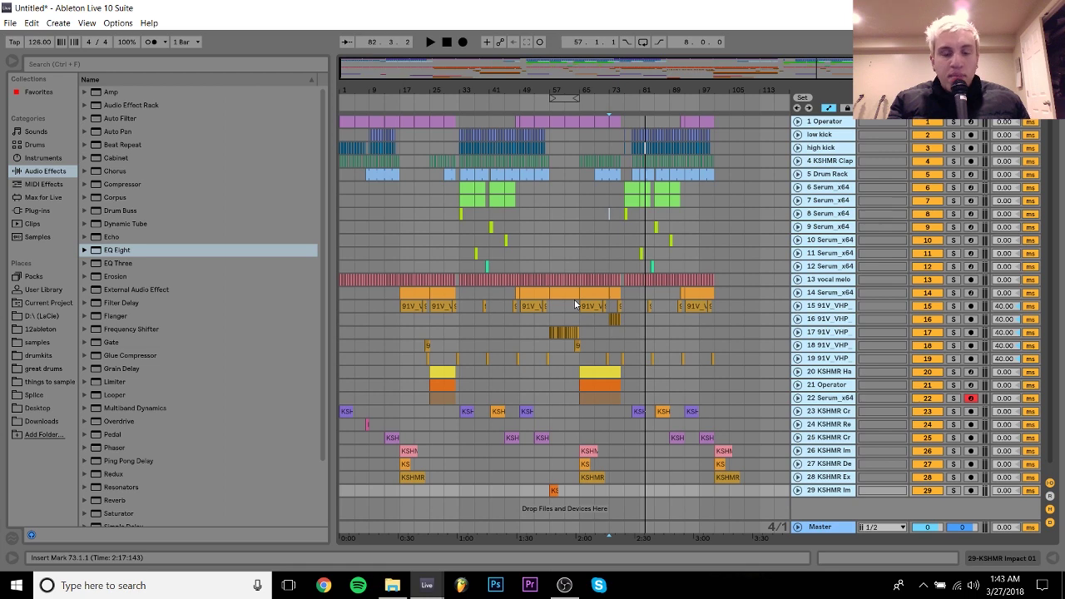
click(342, 221)
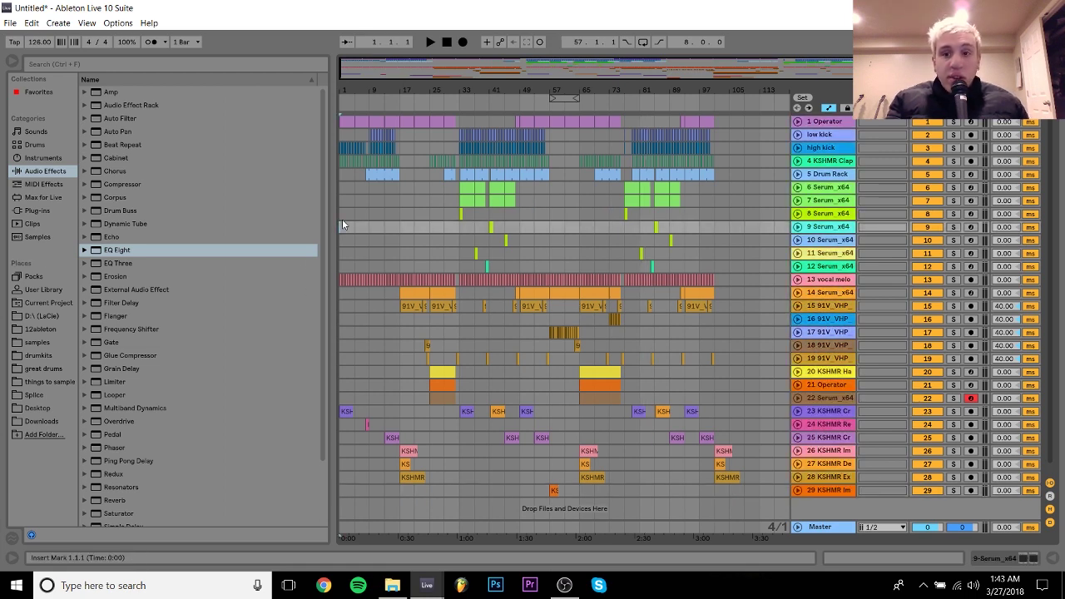